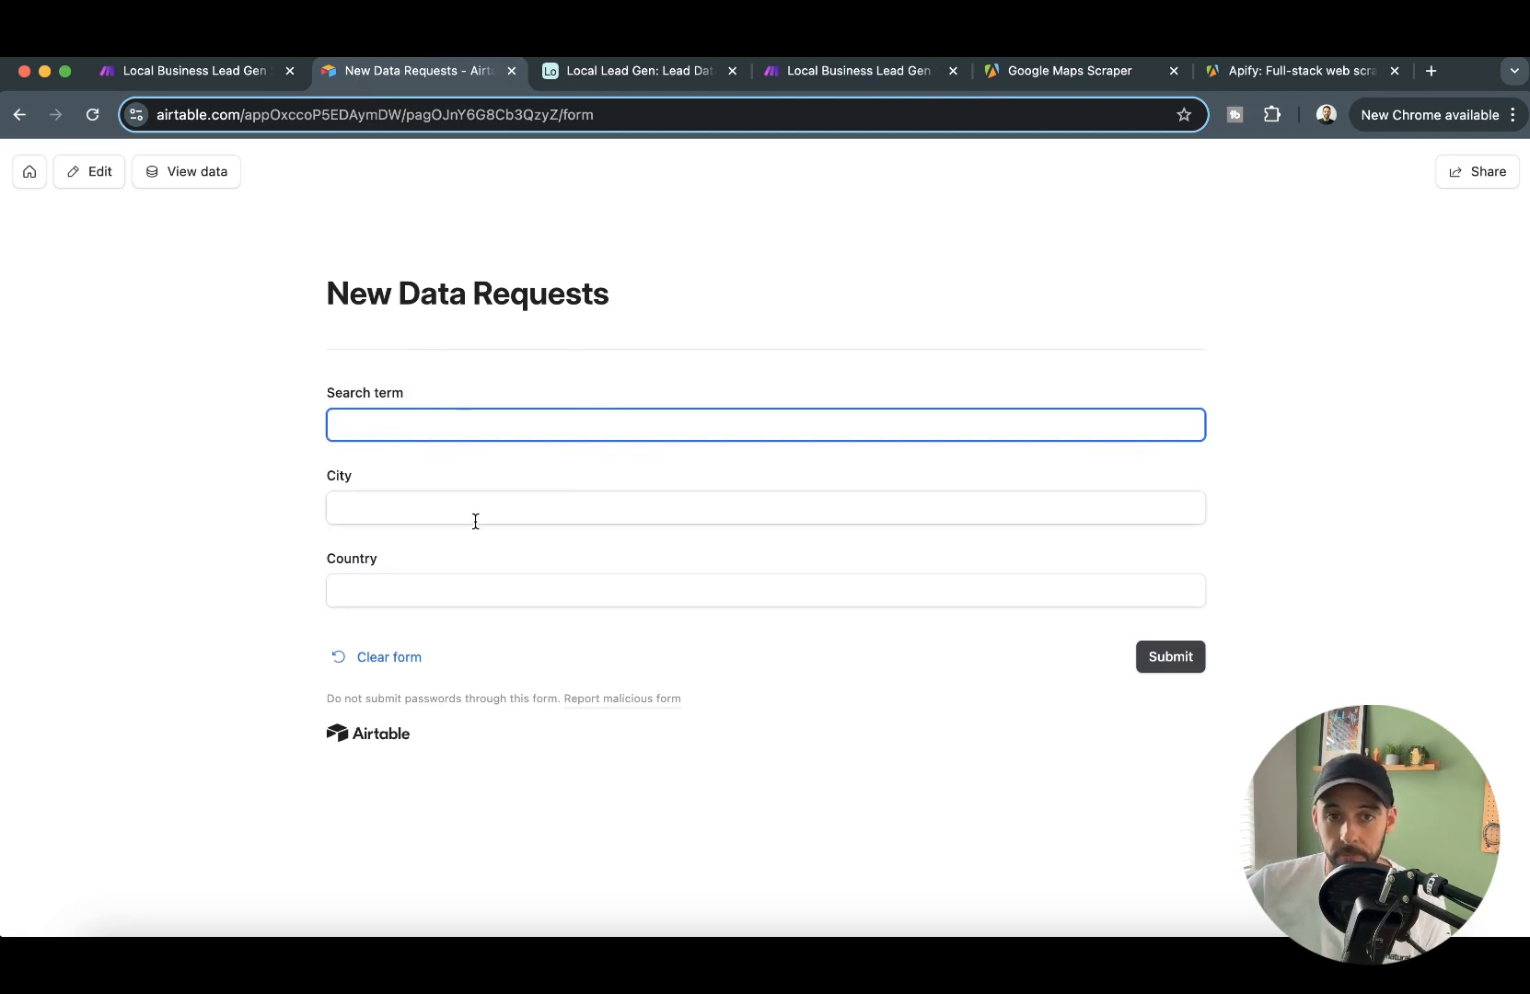
- Fill in the New Data Requests form with search term "dentists", city "manchester" and country "uk"
click(531, 611)
click(552, 423)
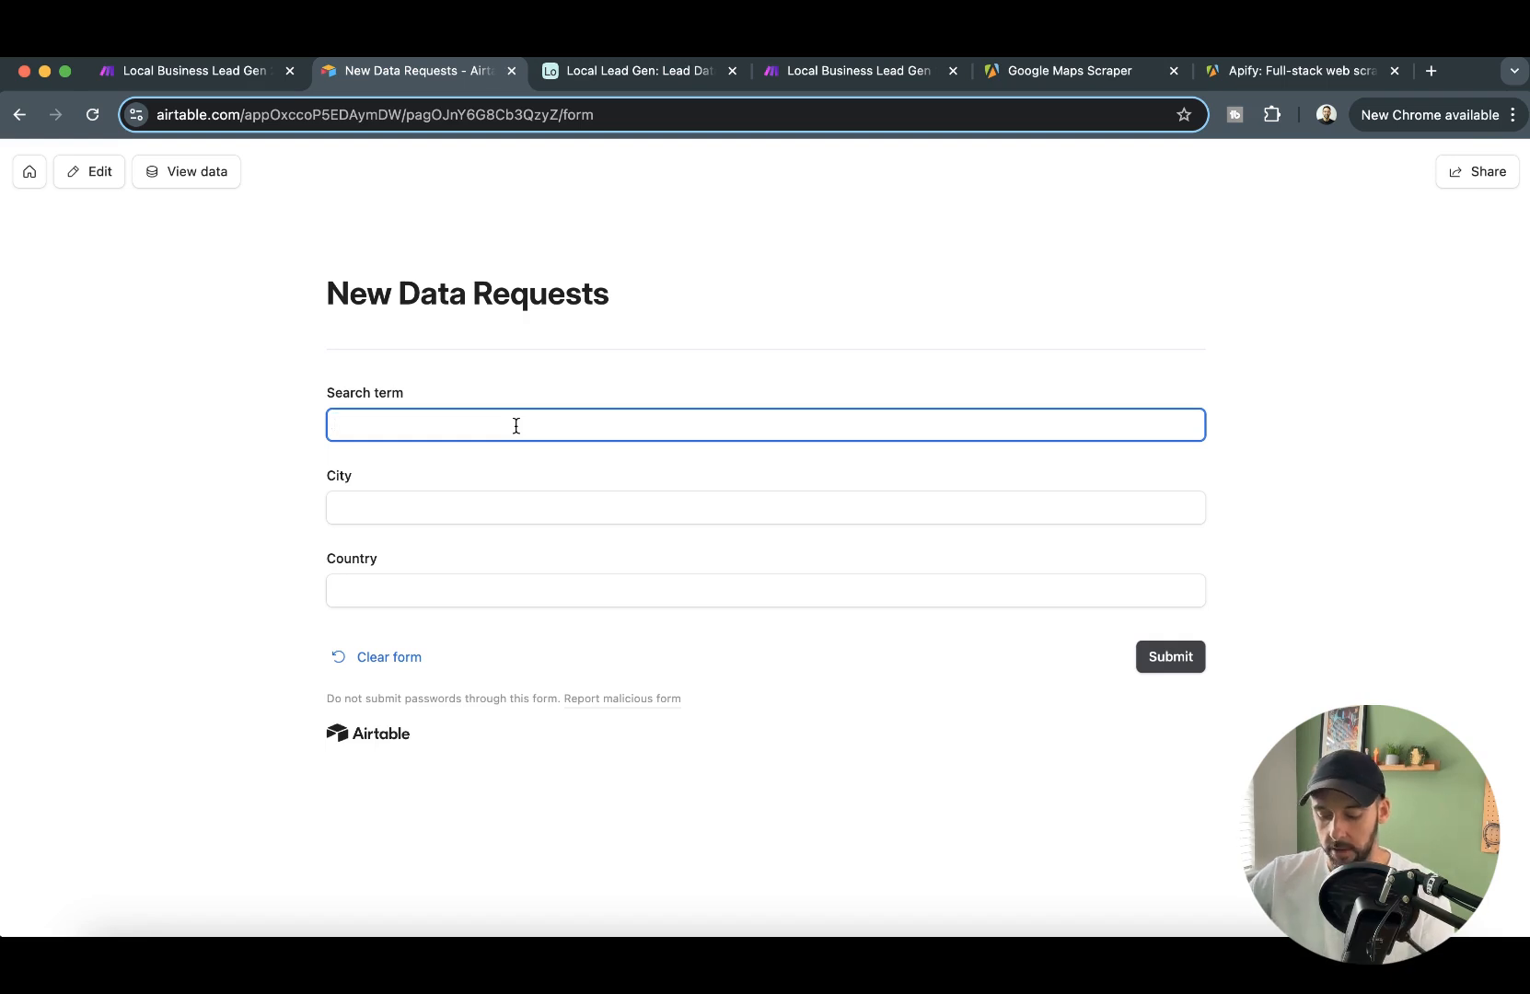
text(dentists)
key(Tab)
text(manches)
key(Tab)
text(uk)
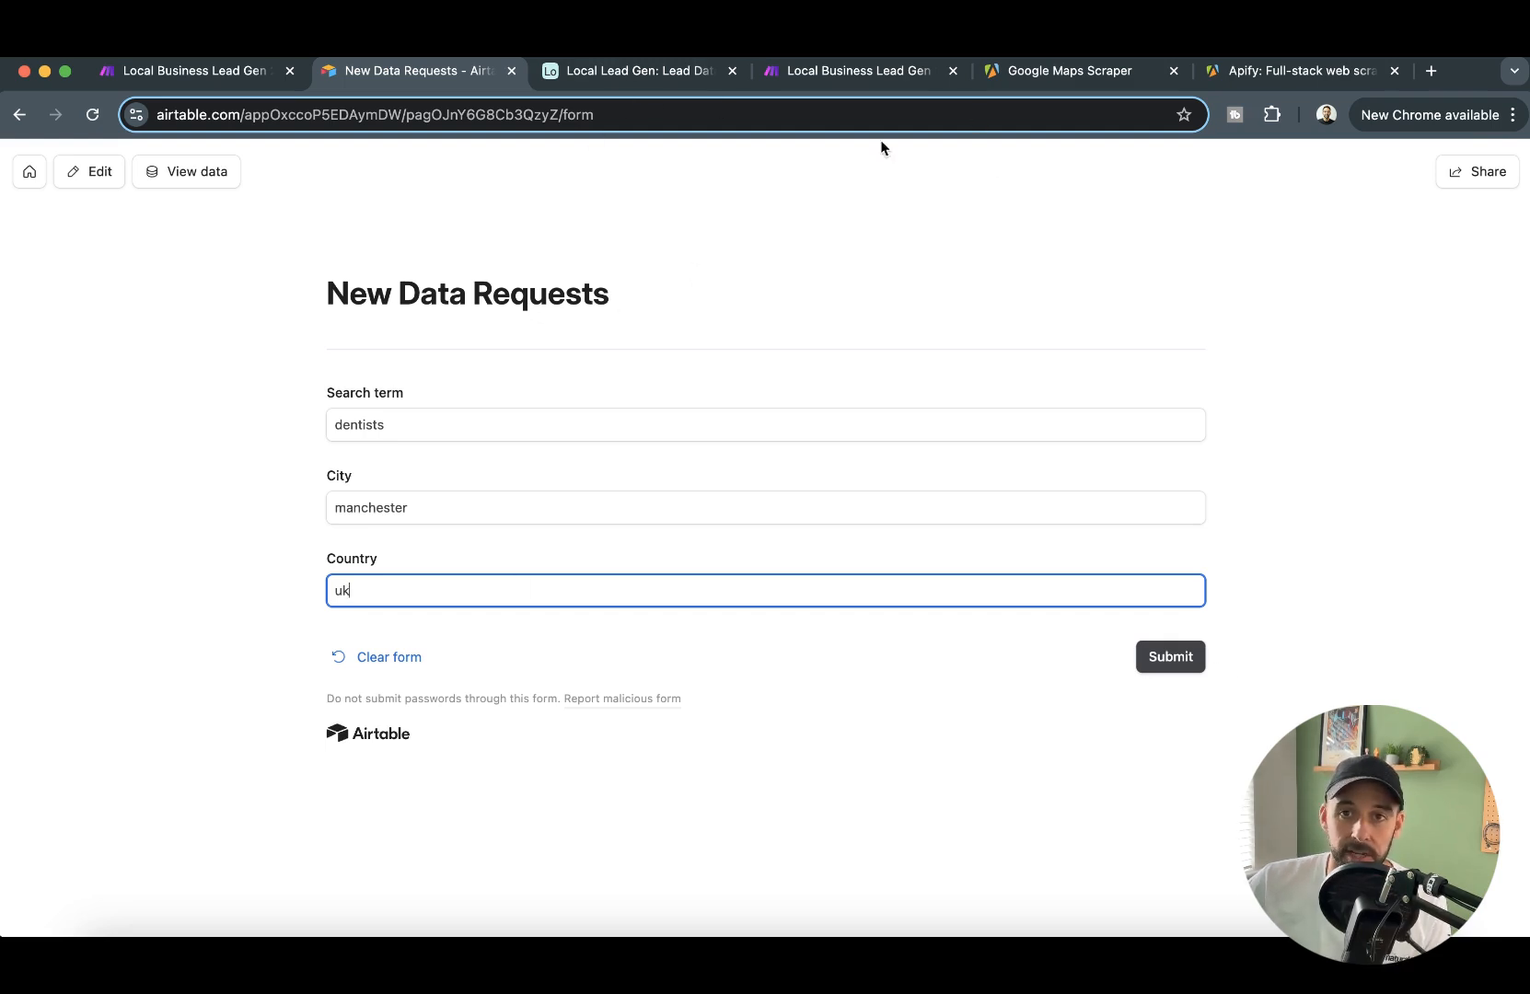
- Examine the lead records in the Lead Data table of Local Lead Gen, comparing the All Data and Email Only views
click(646, 78)
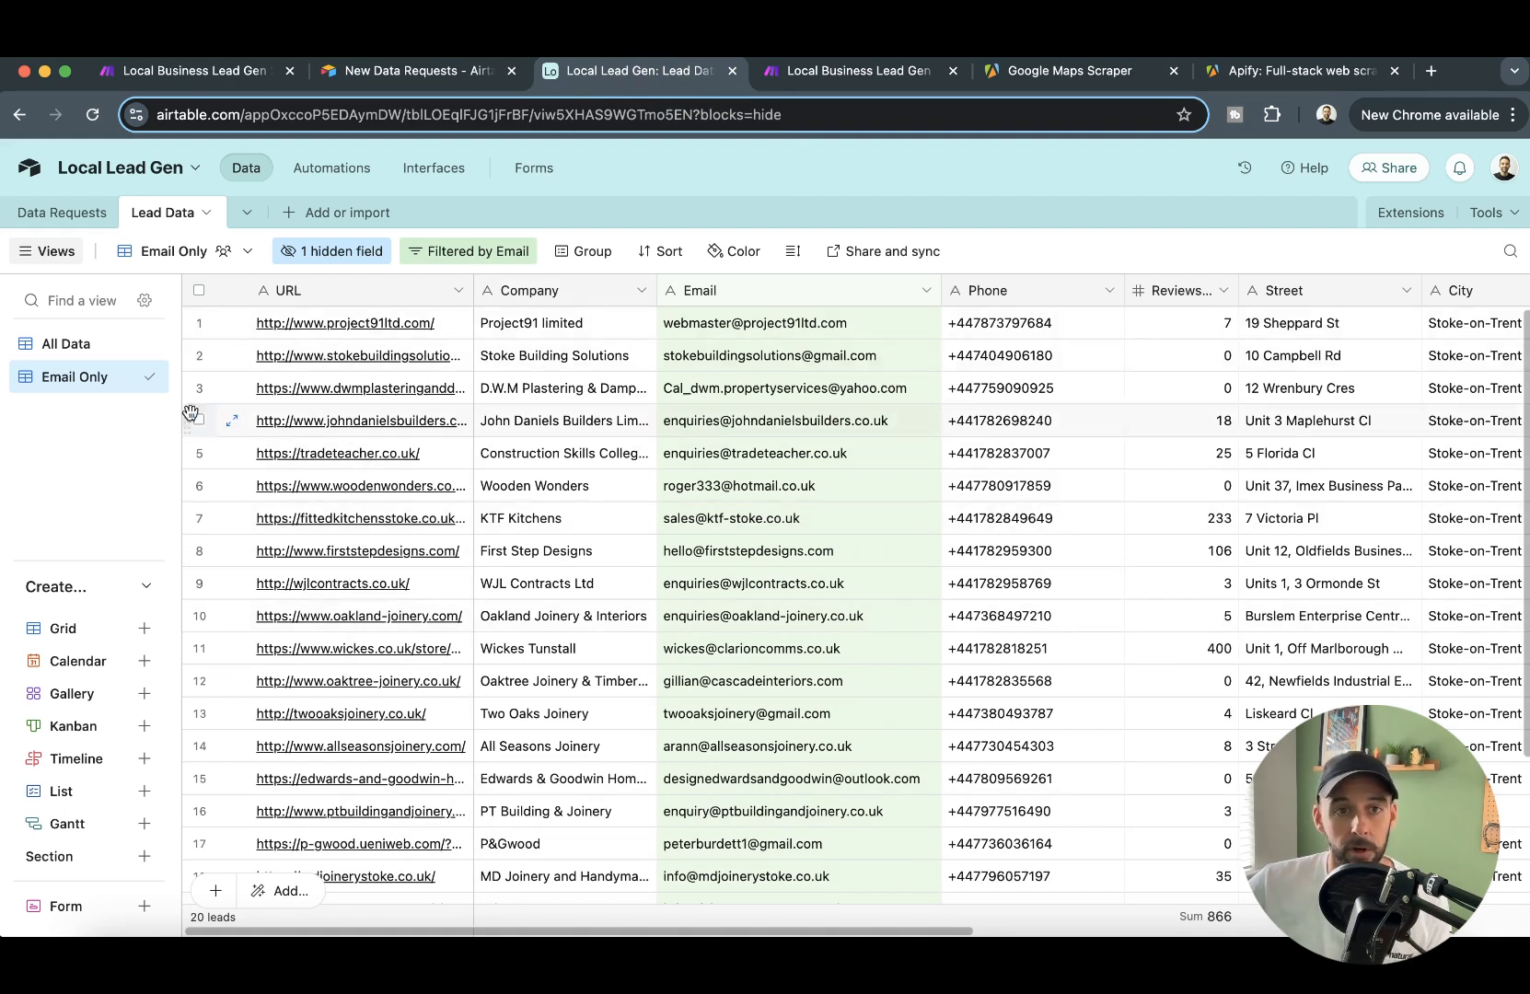
click(65, 344)
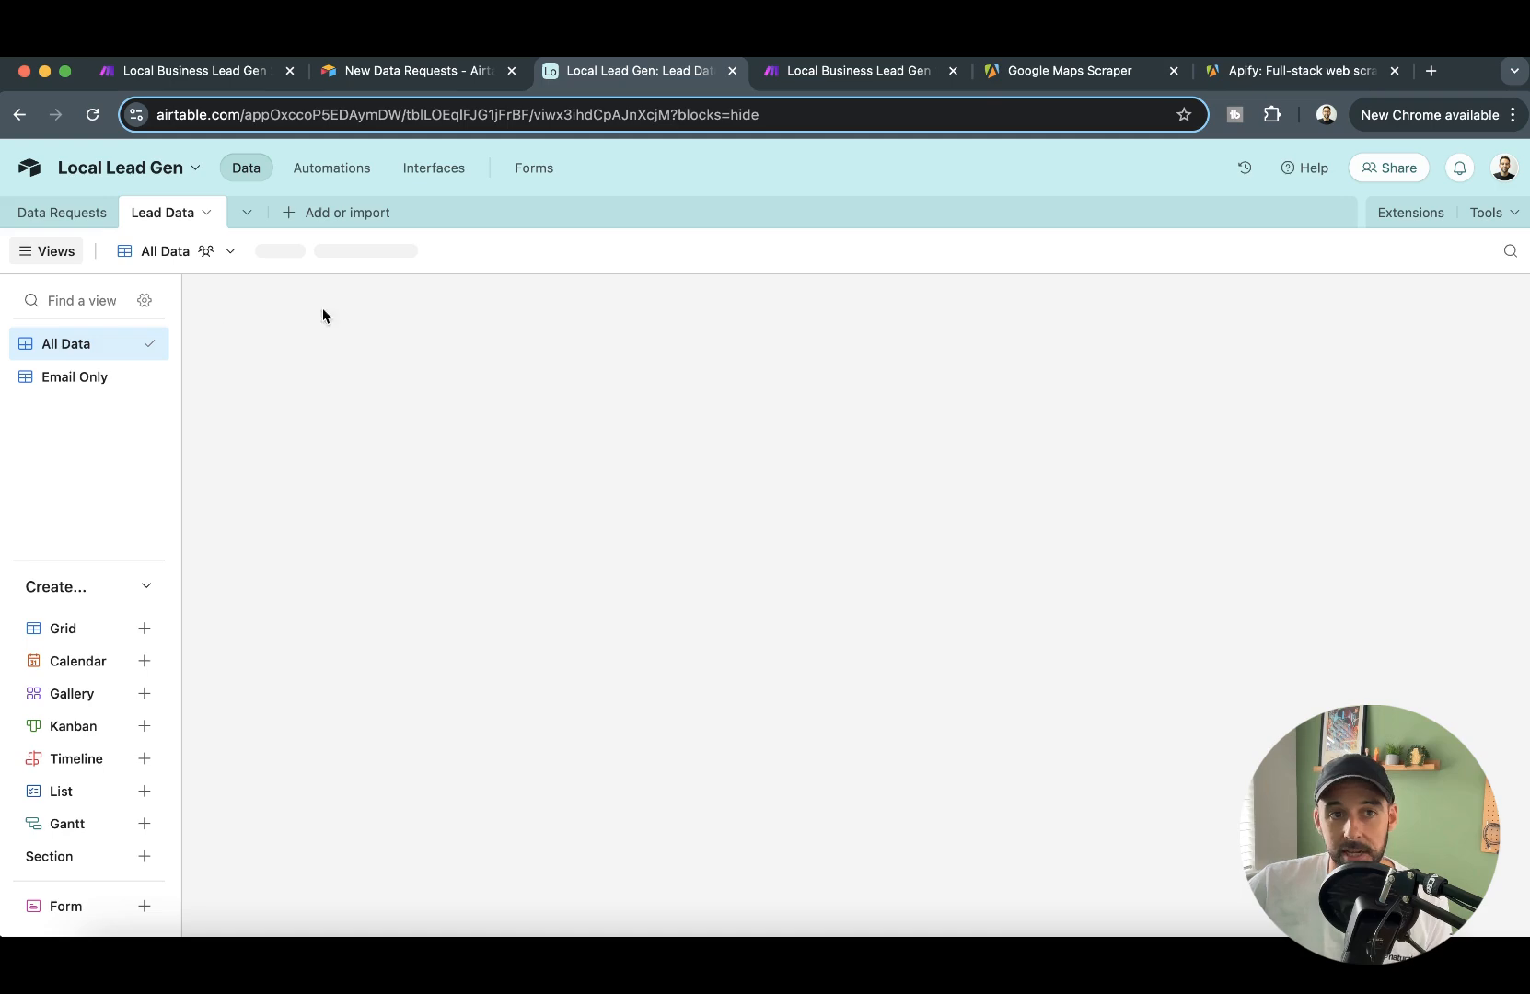
scroll(829, 479, down, 7)
scroll(757, 515, up, 5)
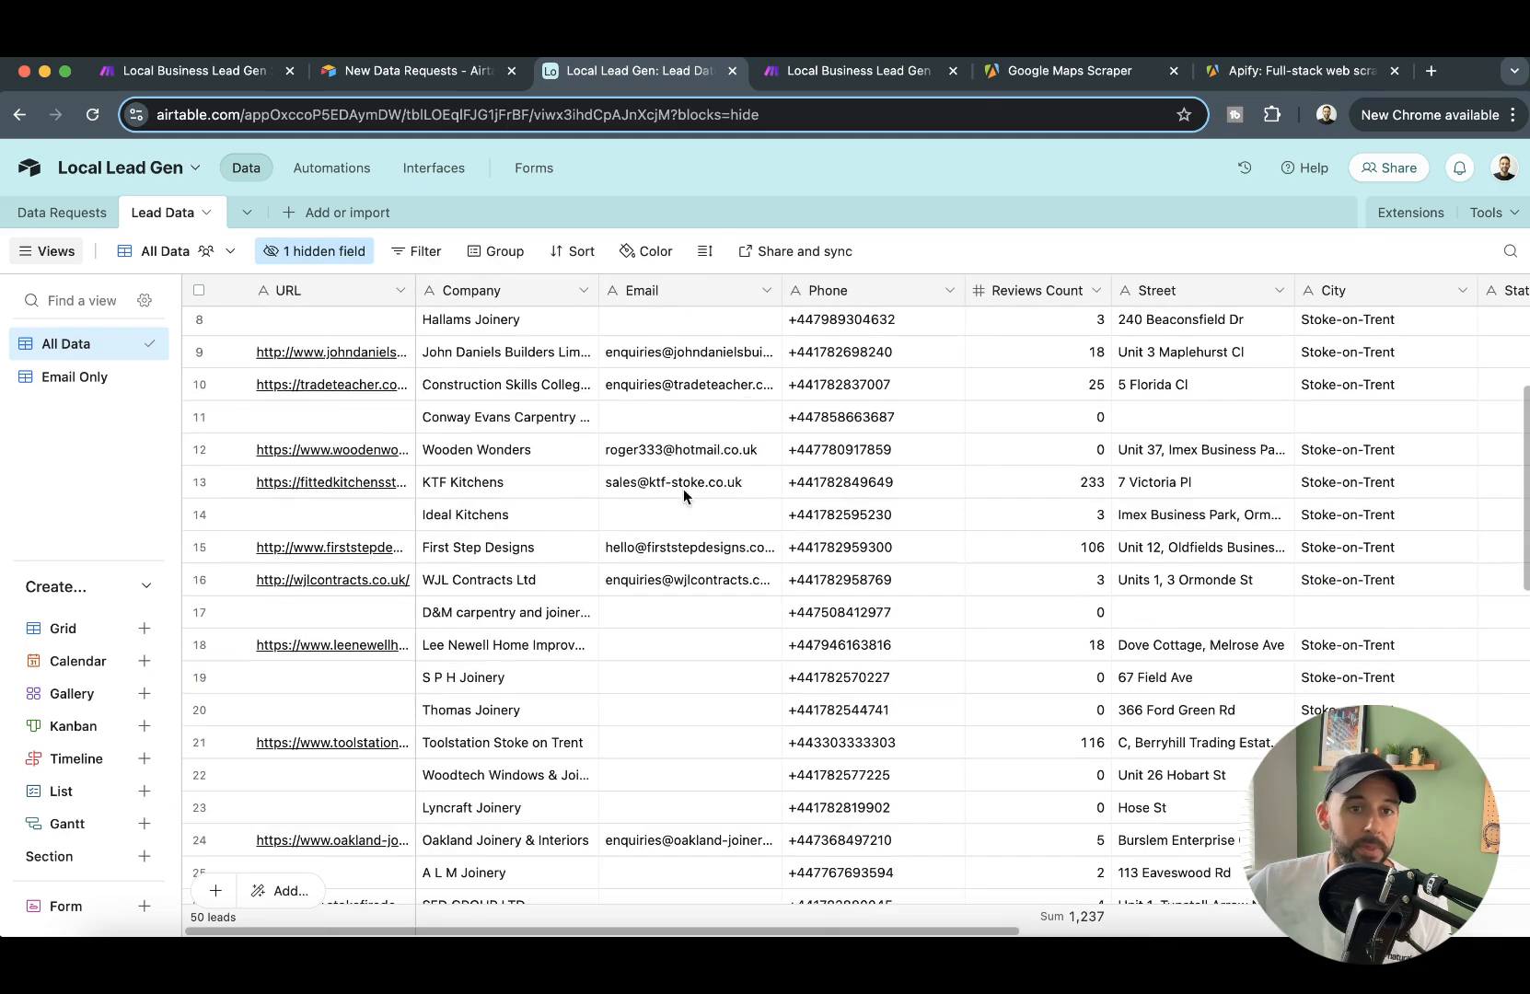
scroll(757, 515, up, 3)
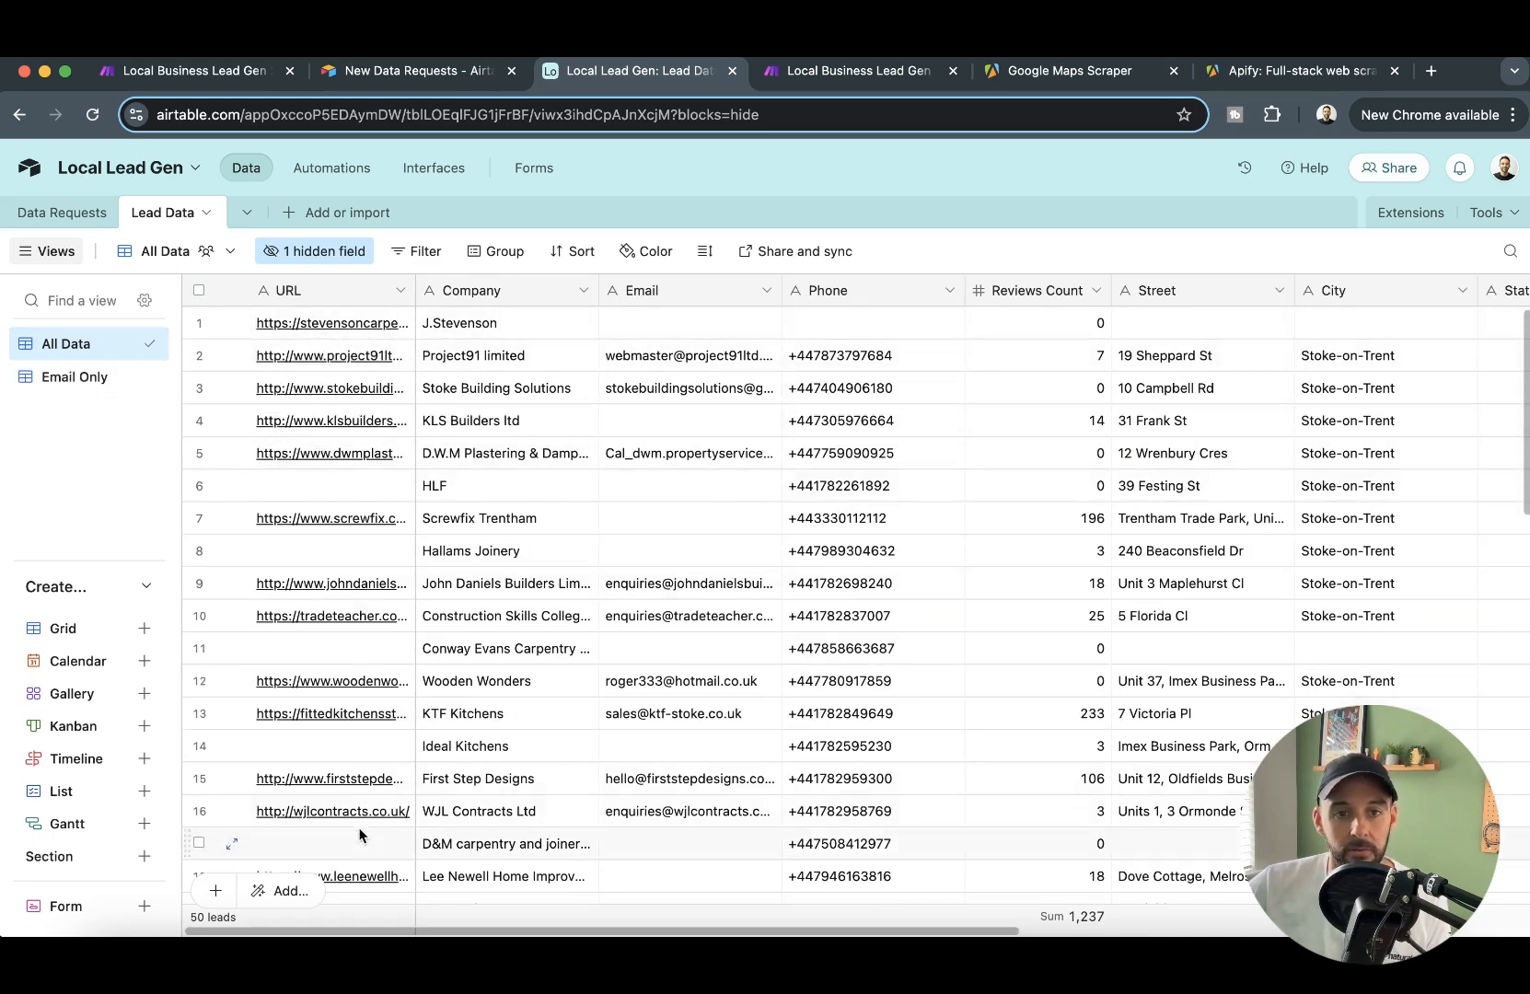
click(78, 374)
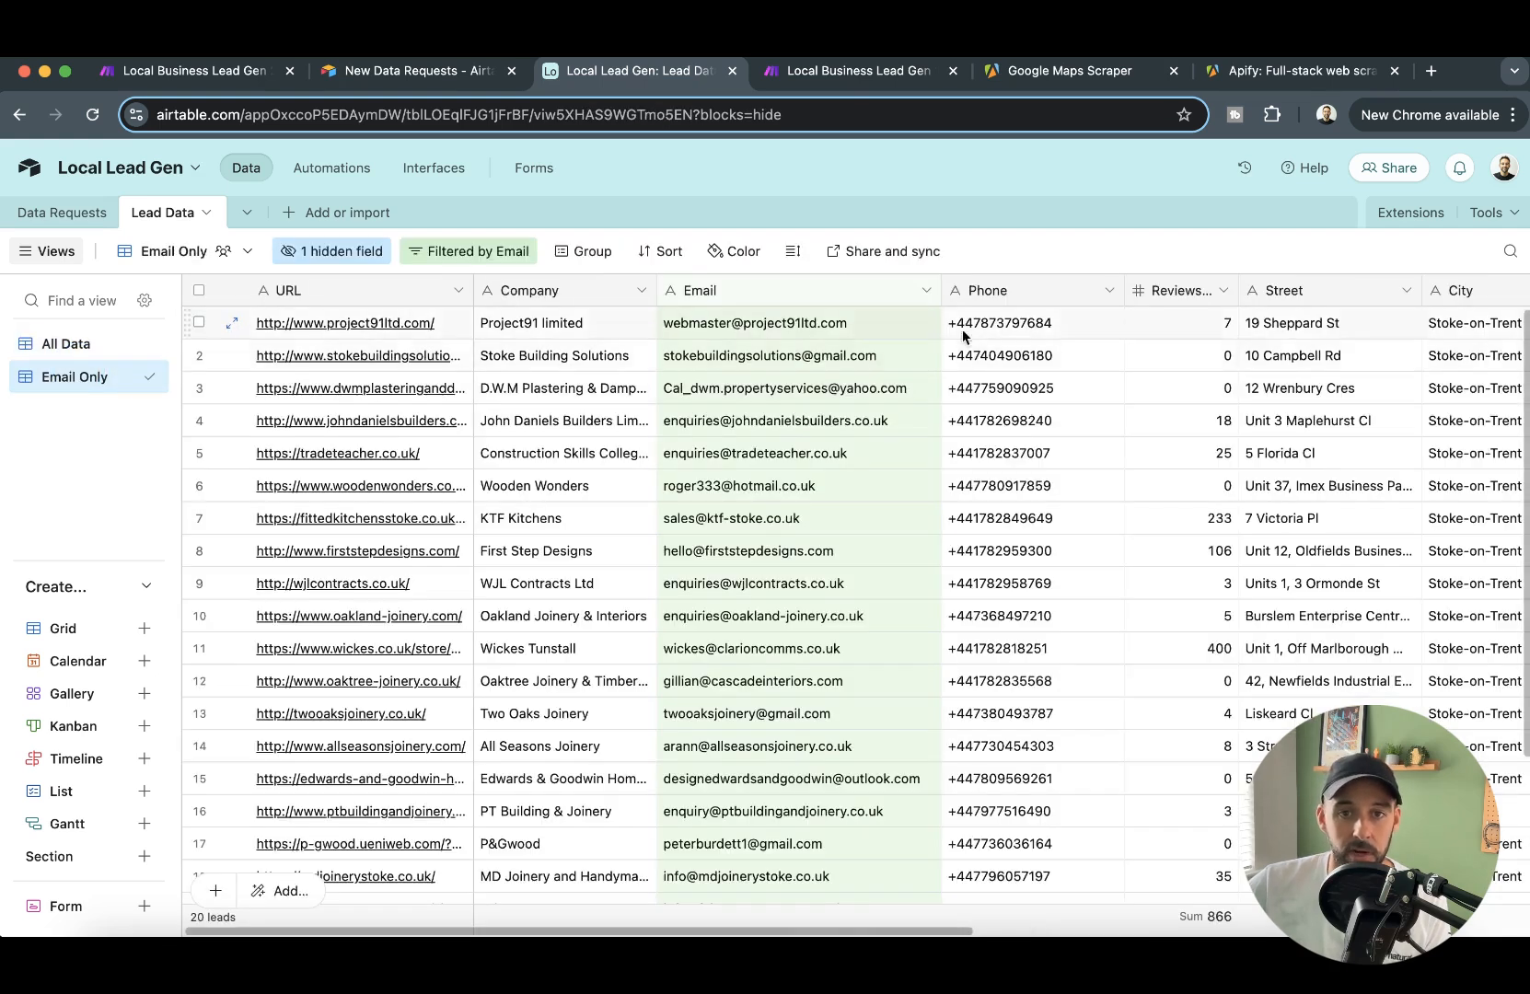
drag(1193, 317, 1193, 748)
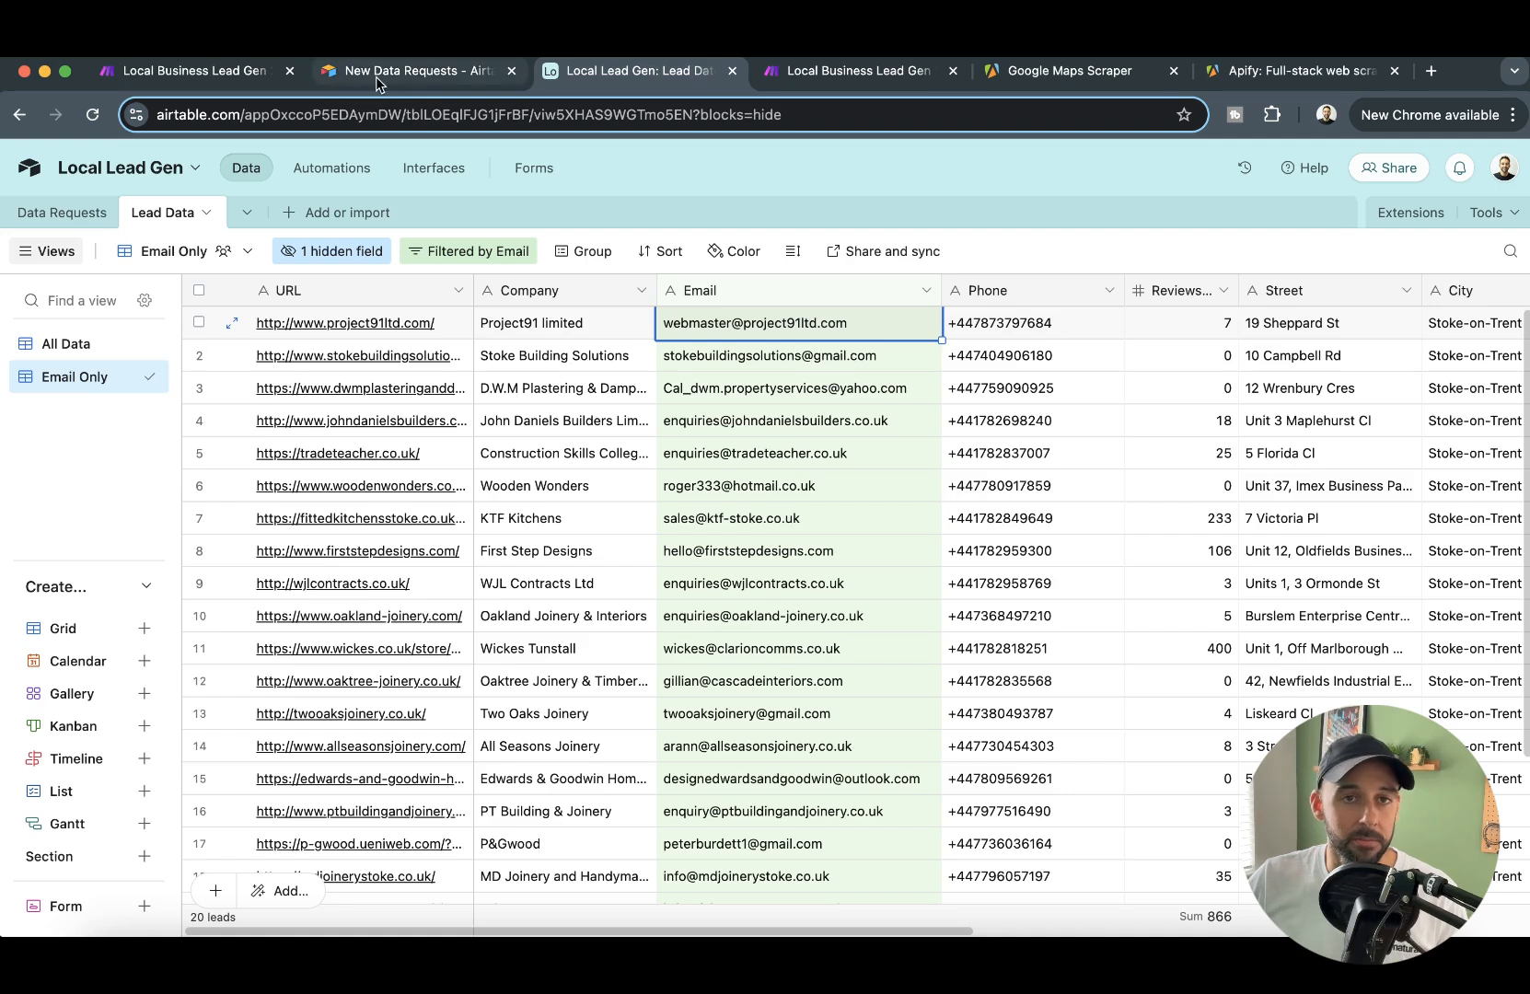
- Look over the Local Business Lead Gen scenarios in Make, the data request form, the lead table and the Apify page
click(405, 70)
click(184, 71)
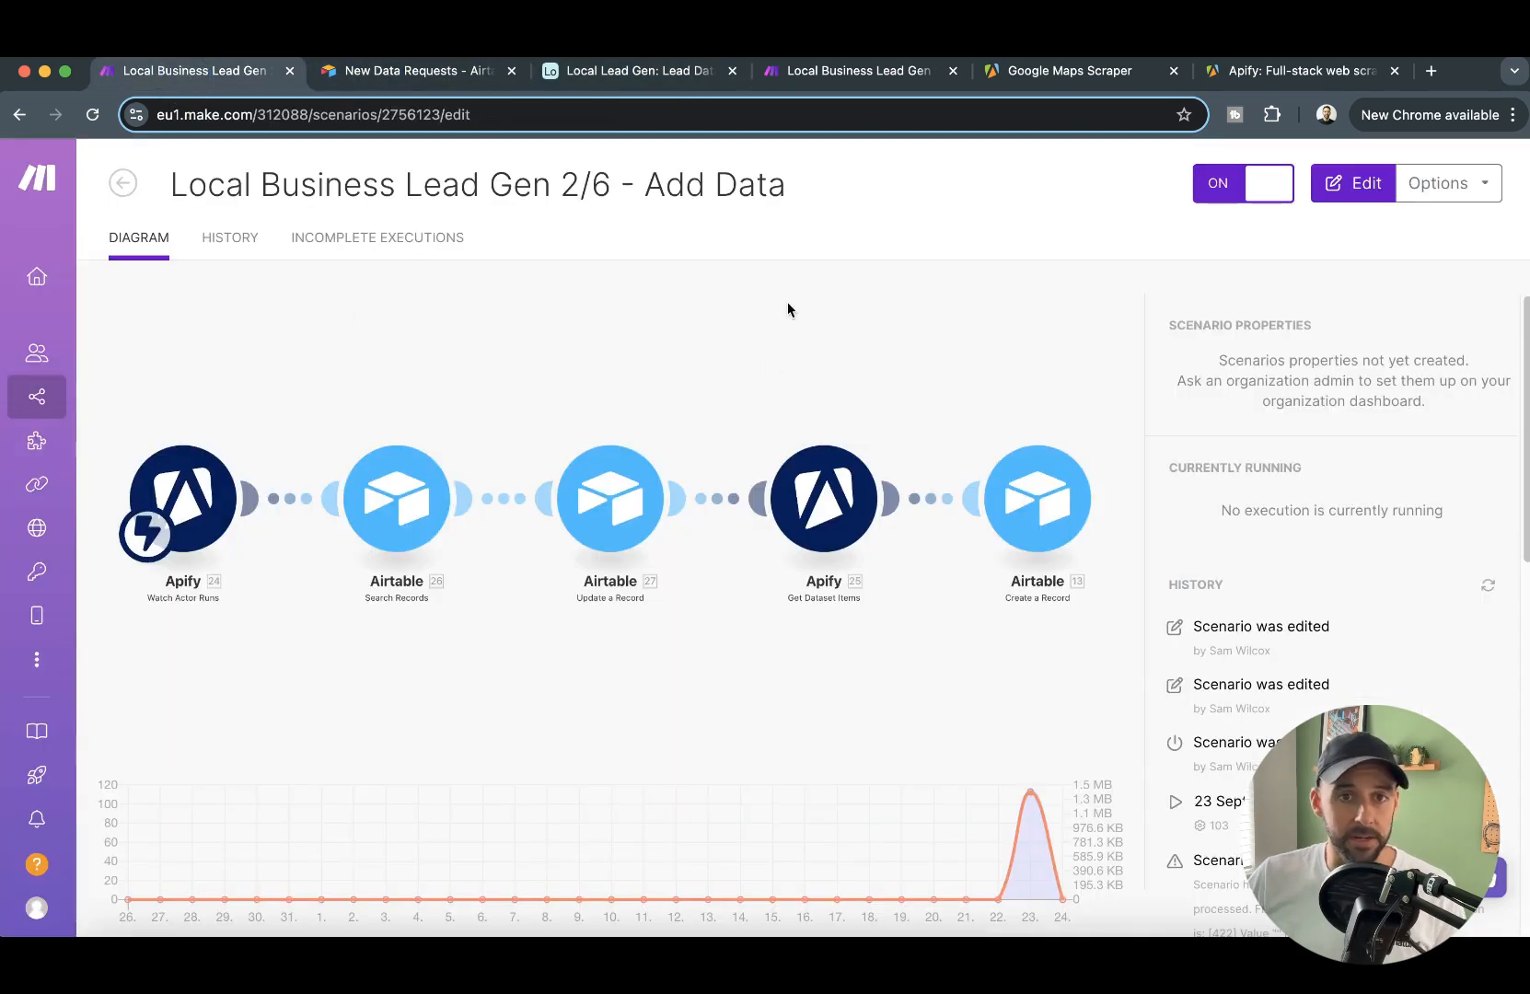
click(123, 183)
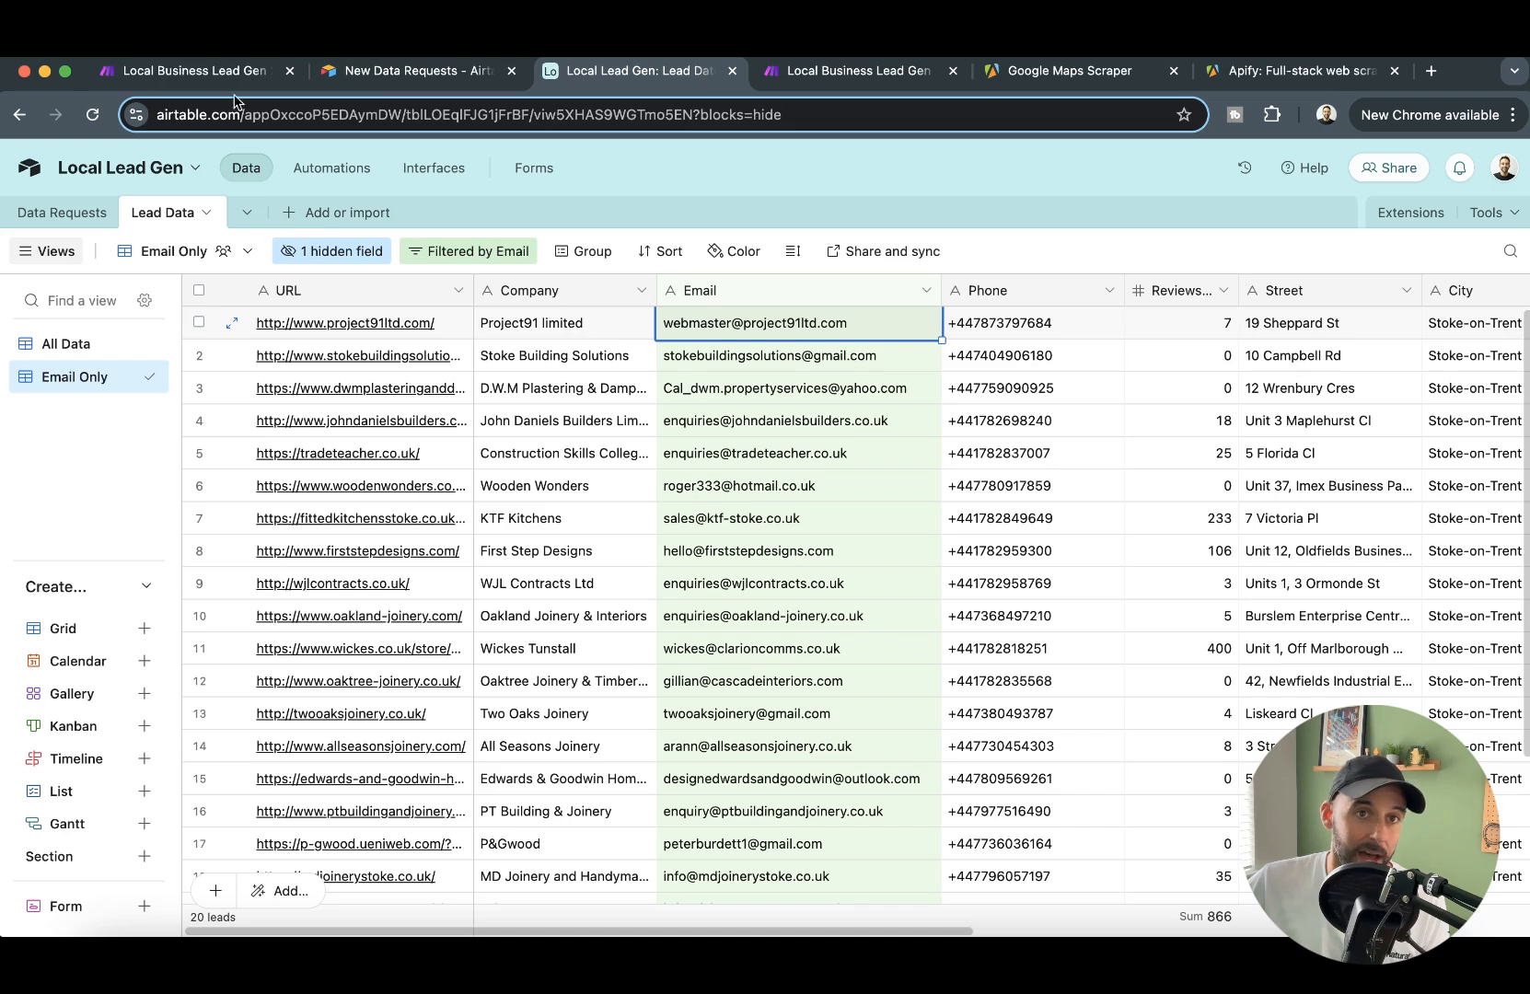
click(380, 72)
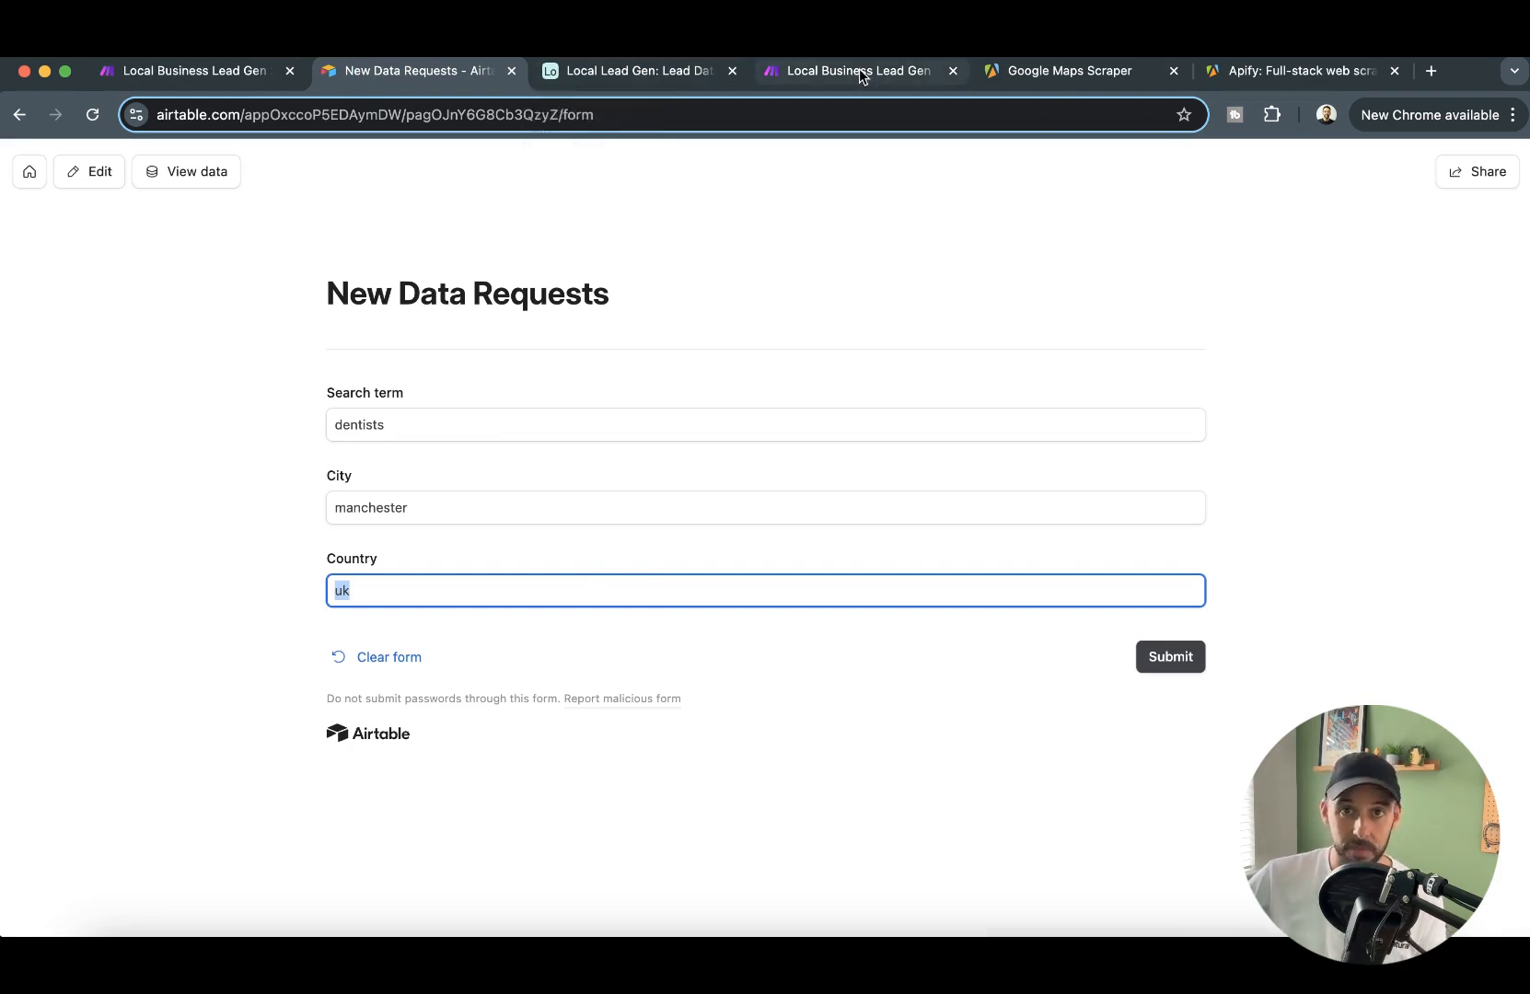
click(718, 77)
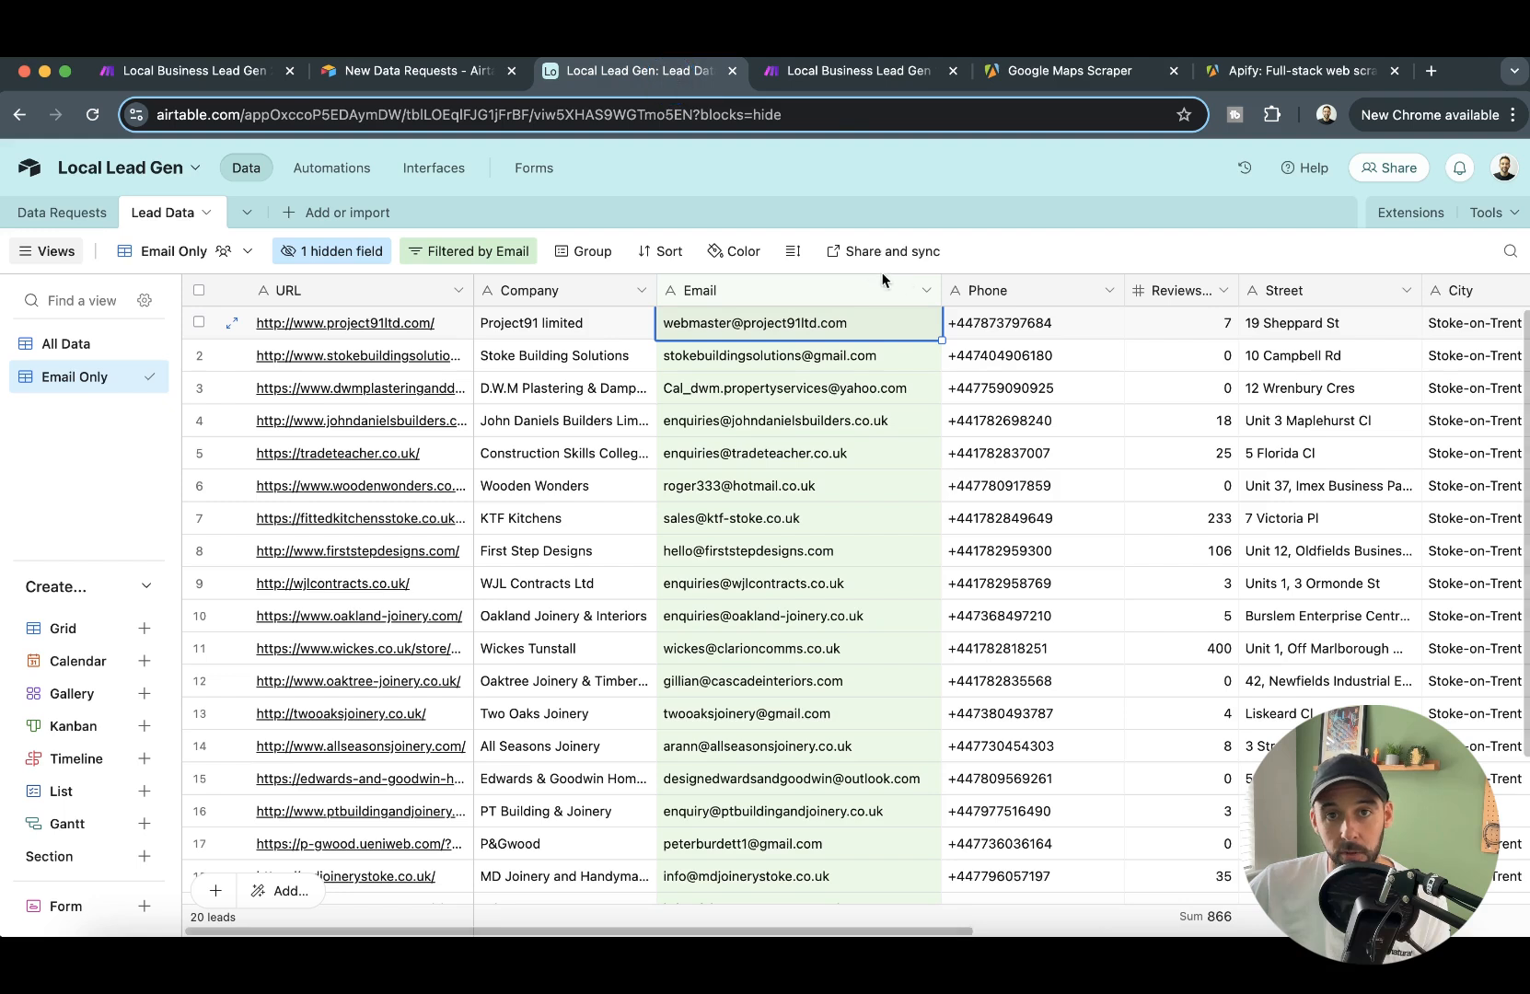
click(824, 77)
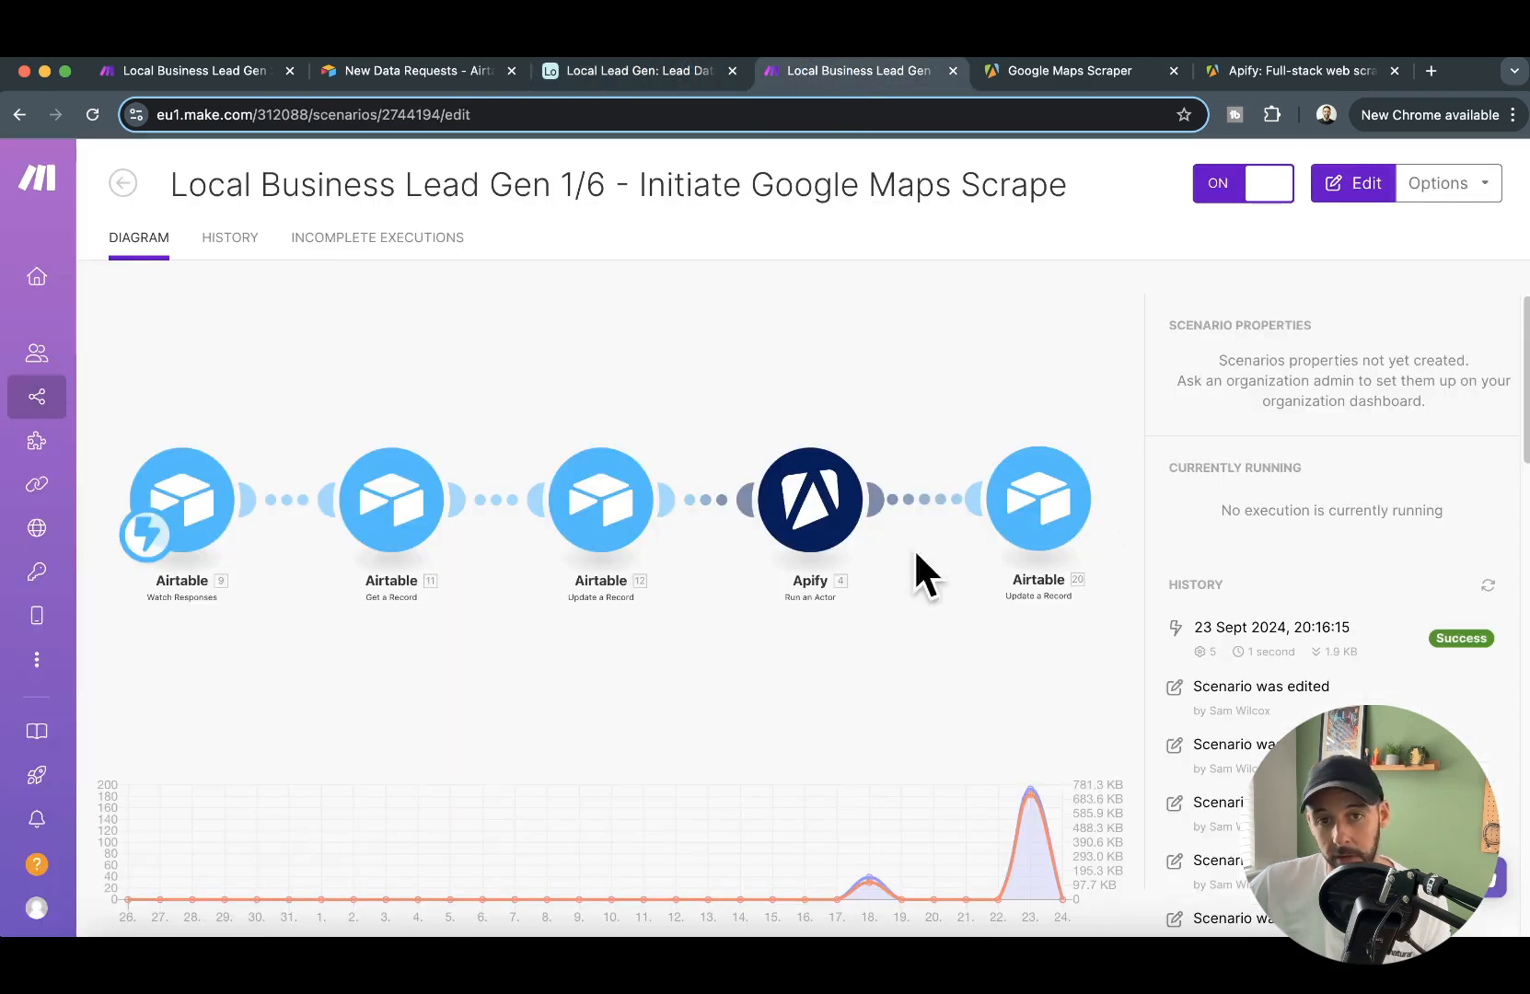
click(1289, 72)
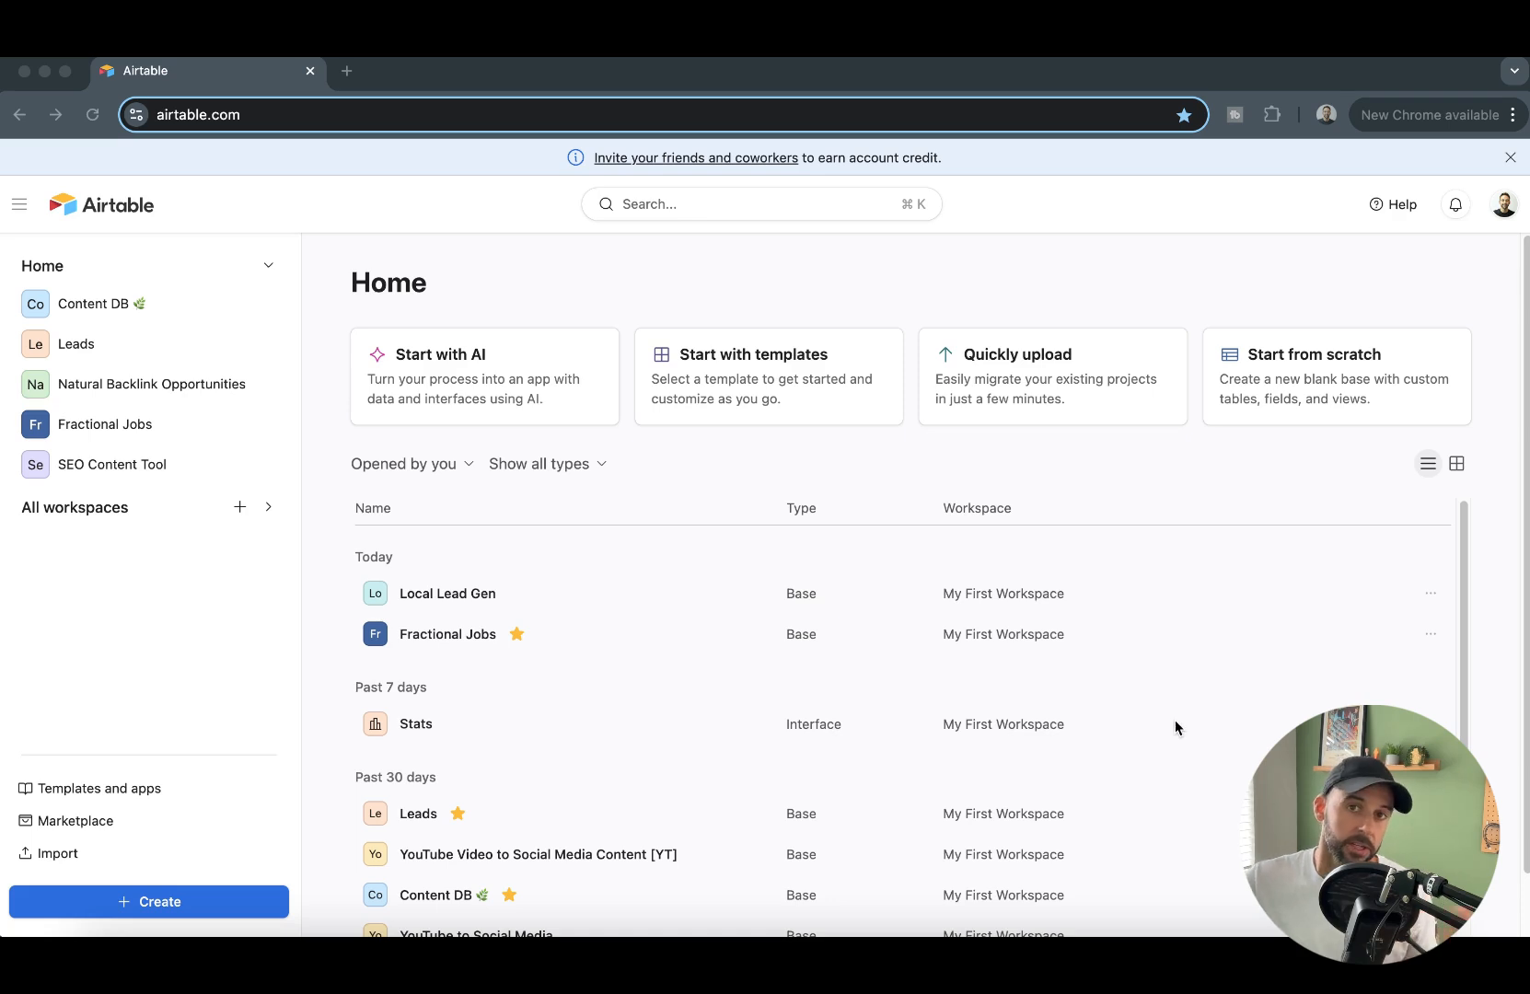
- Create a new blank Airtable base from scratch
click(164, 905)
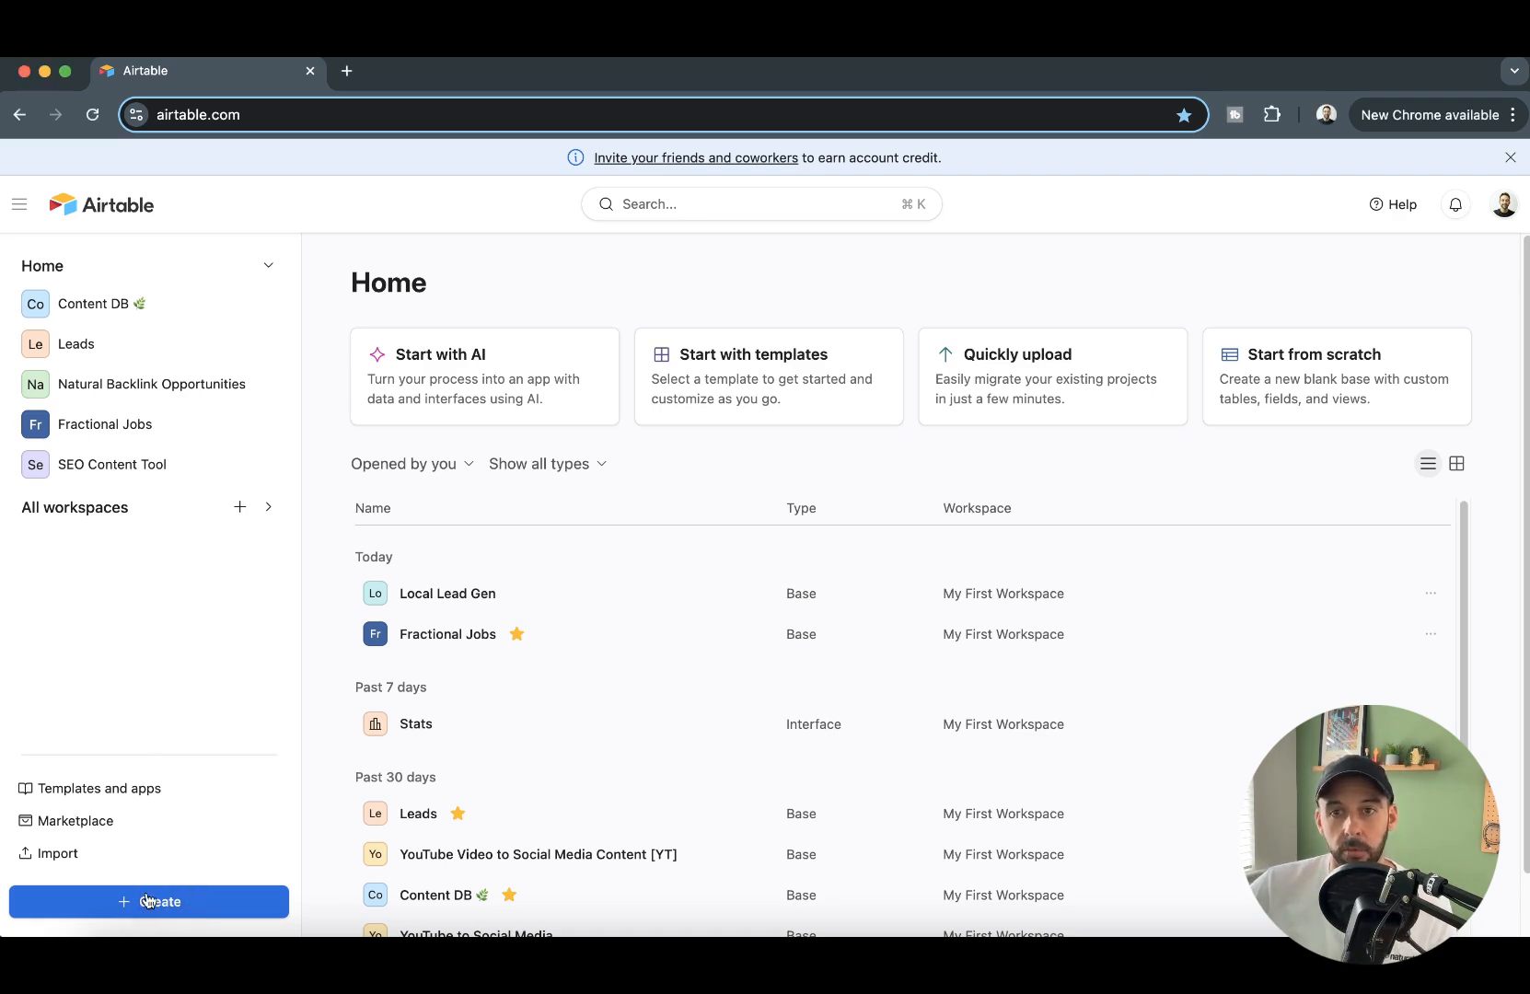
click(190, 905)
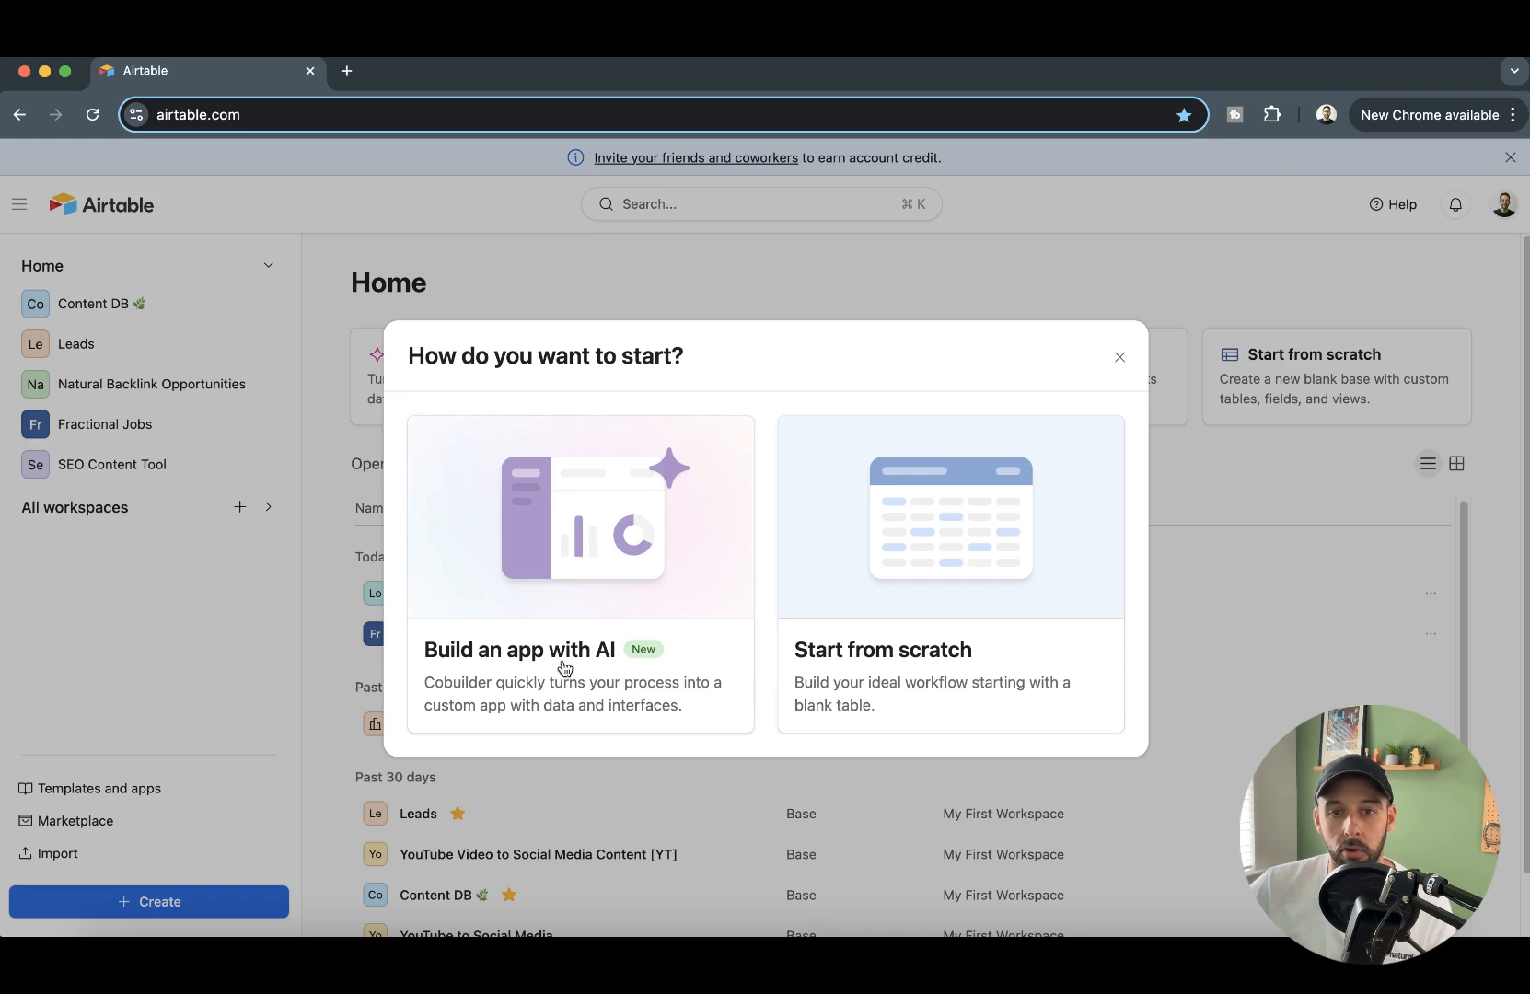
click(876, 632)
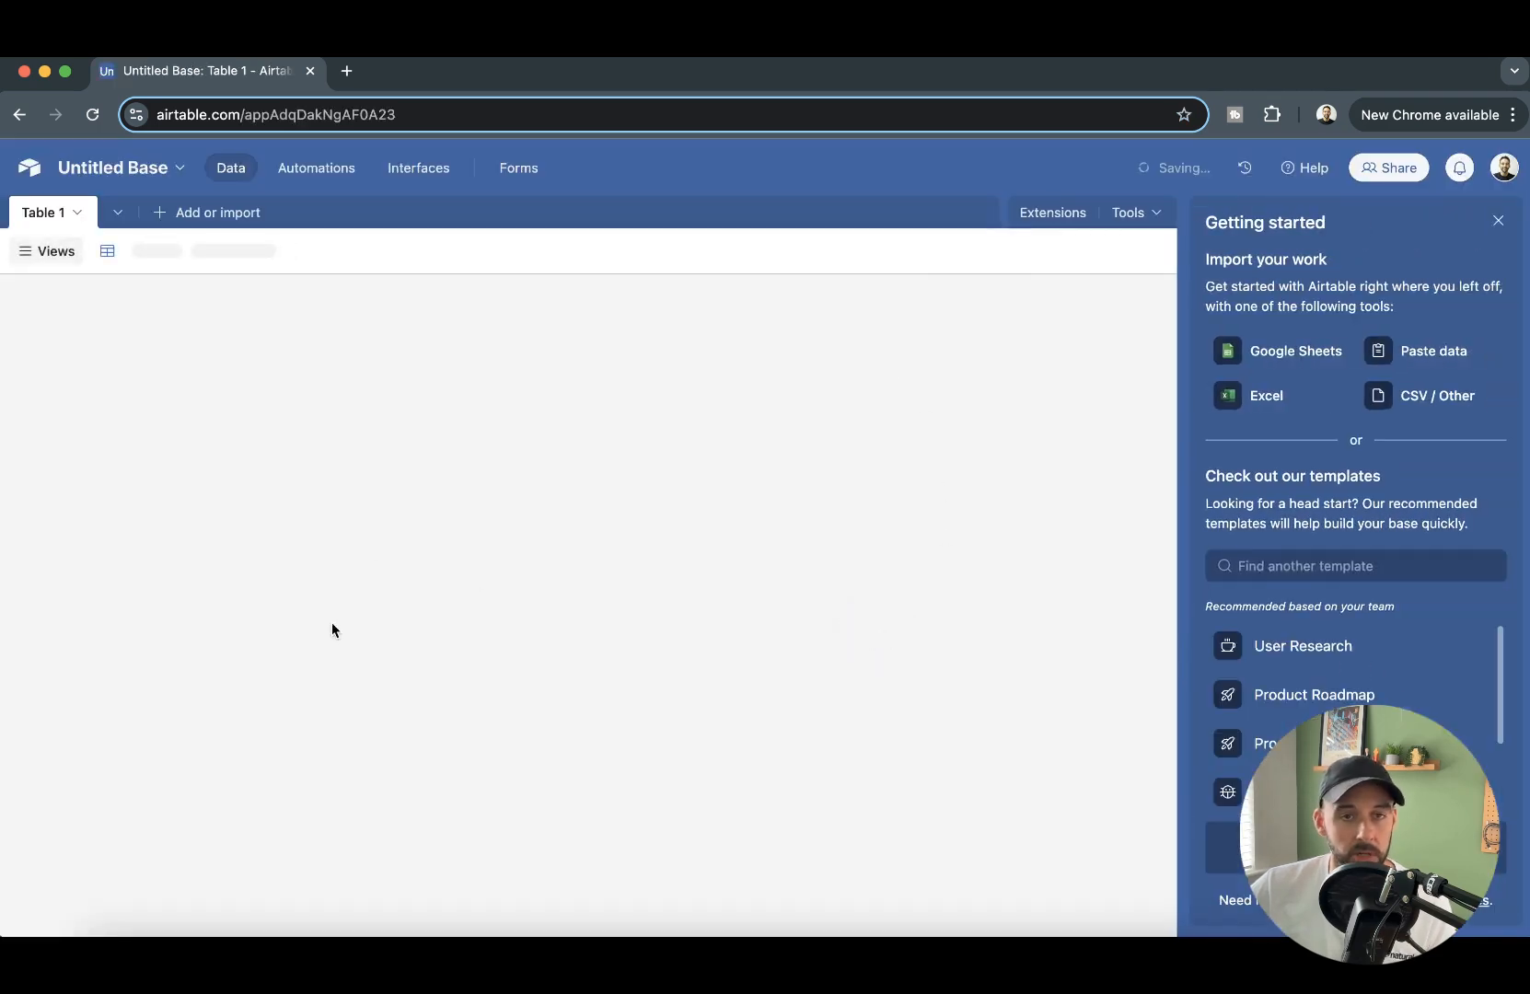
- Rename the new base "Local Lead Generation DB [YT]" and close the getting-started guide
click(171, 171)
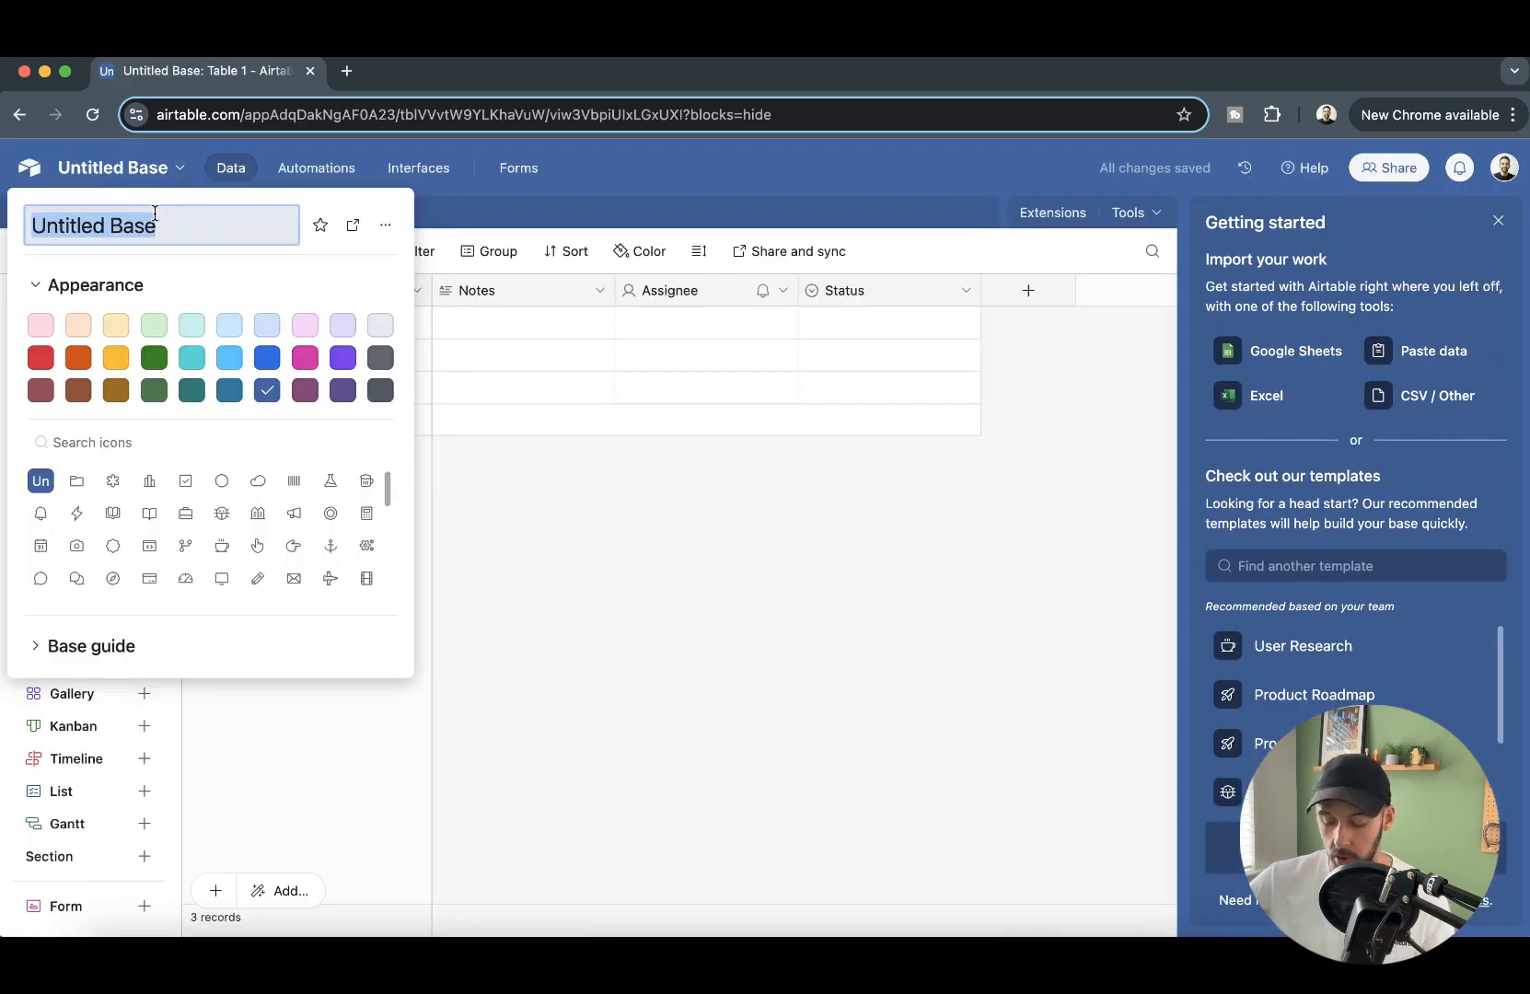
text(Local Lead Gene)
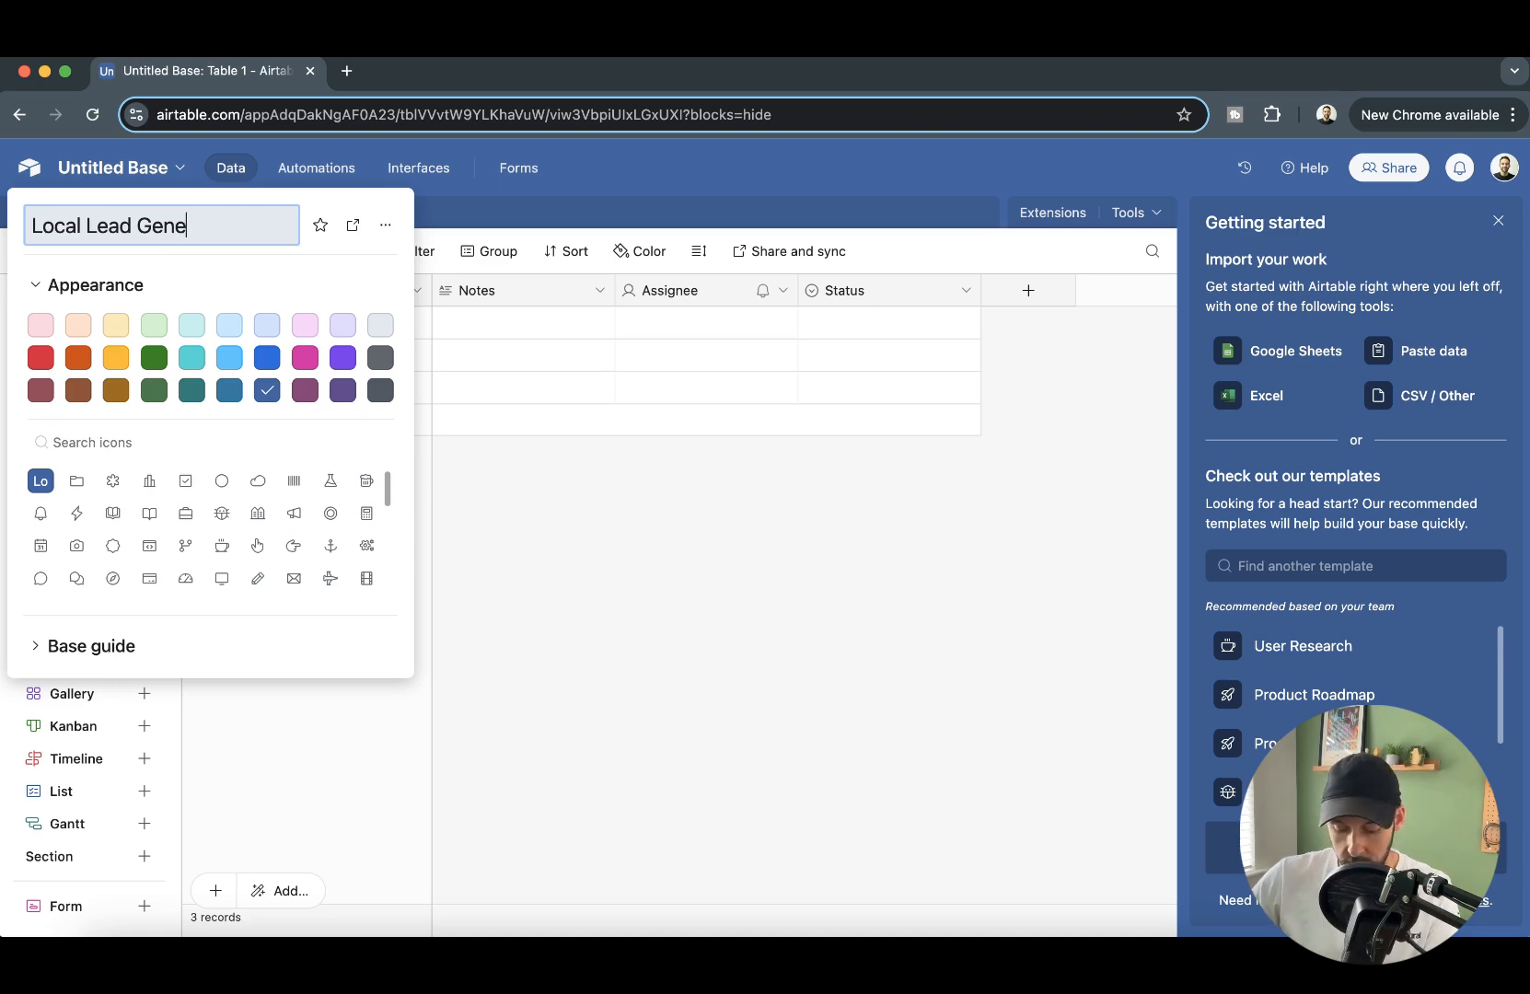
text(ration DB)
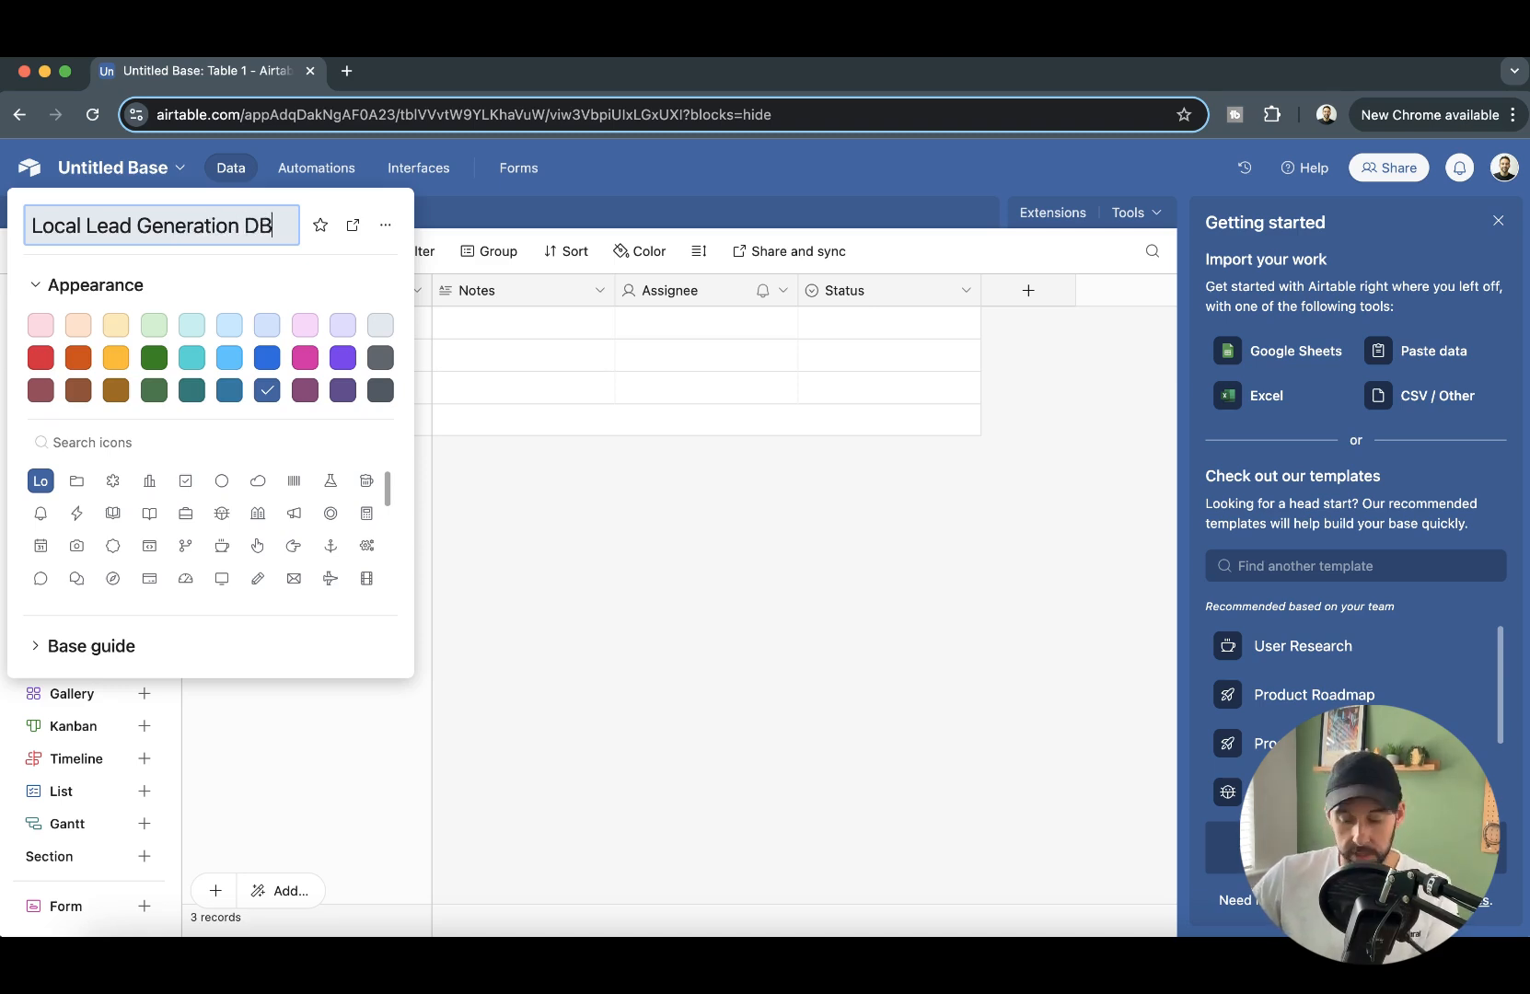
text( [YT])
click(1115, 599)
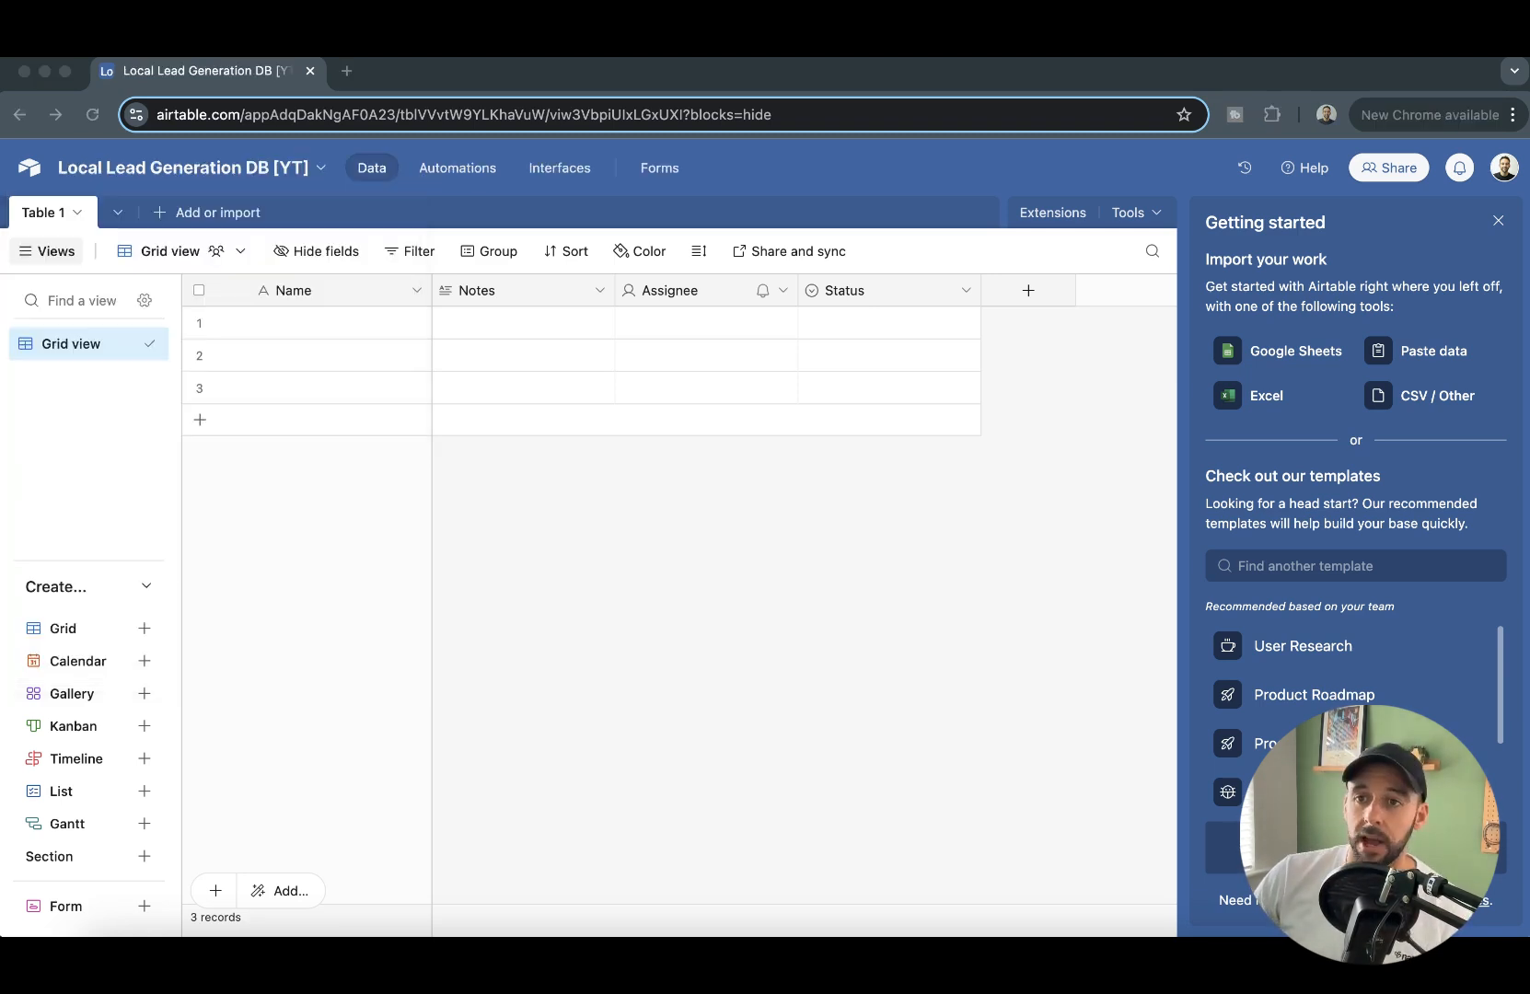
click(1498, 221)
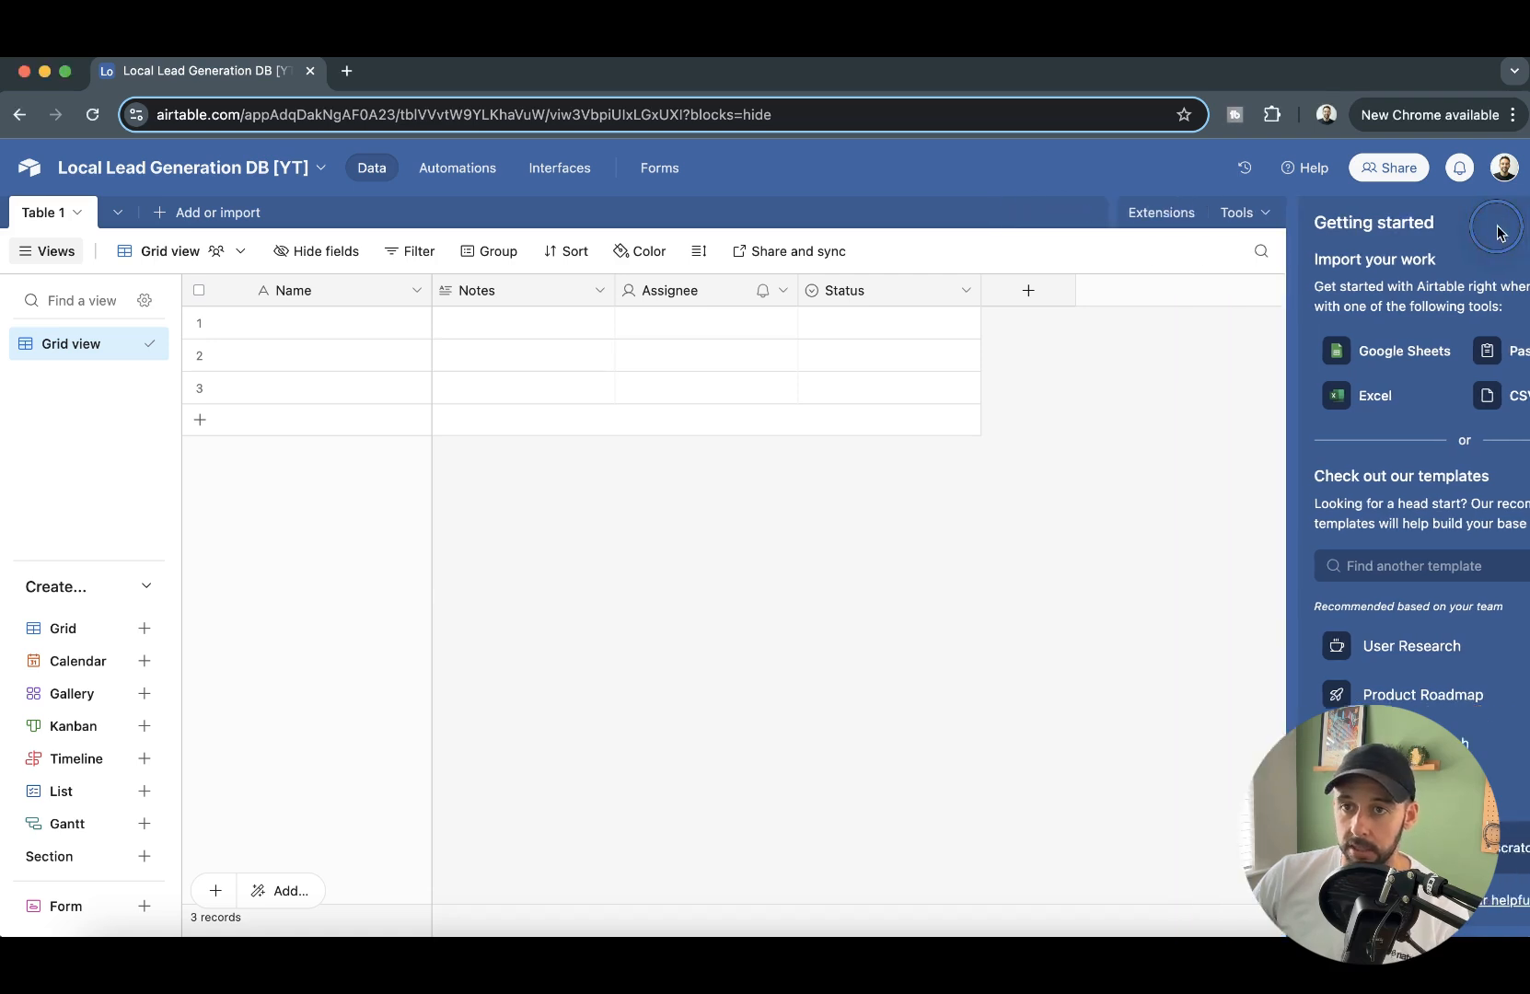
- Rename the table's primary Name field to "ID"
double_click(349, 296)
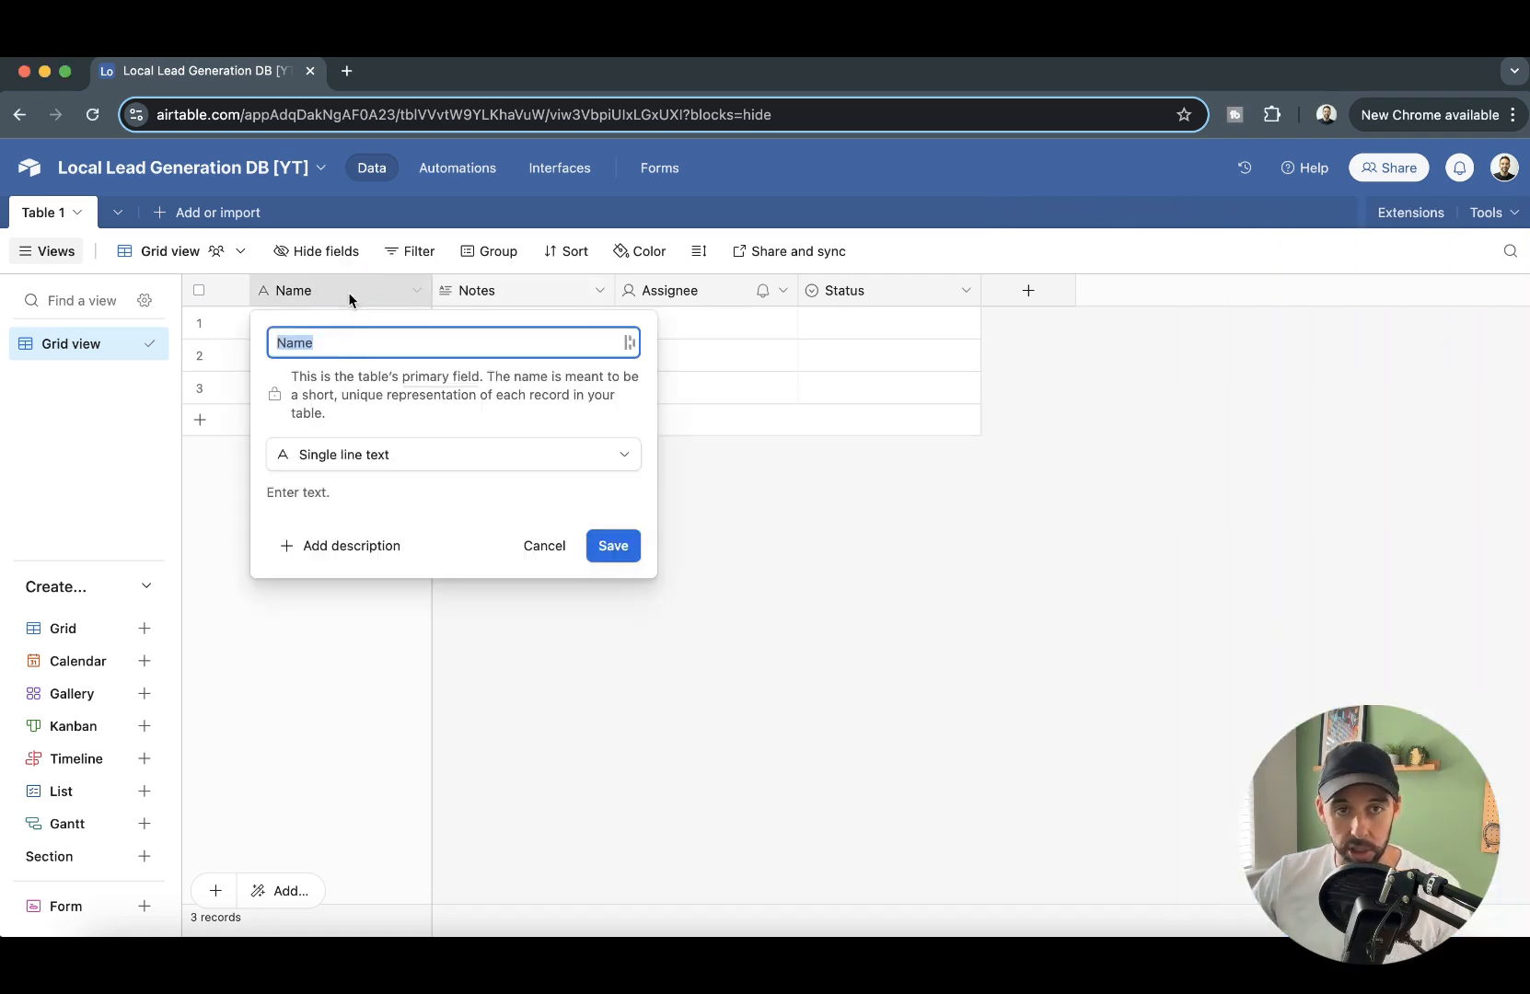
text(ID)
key(Return)
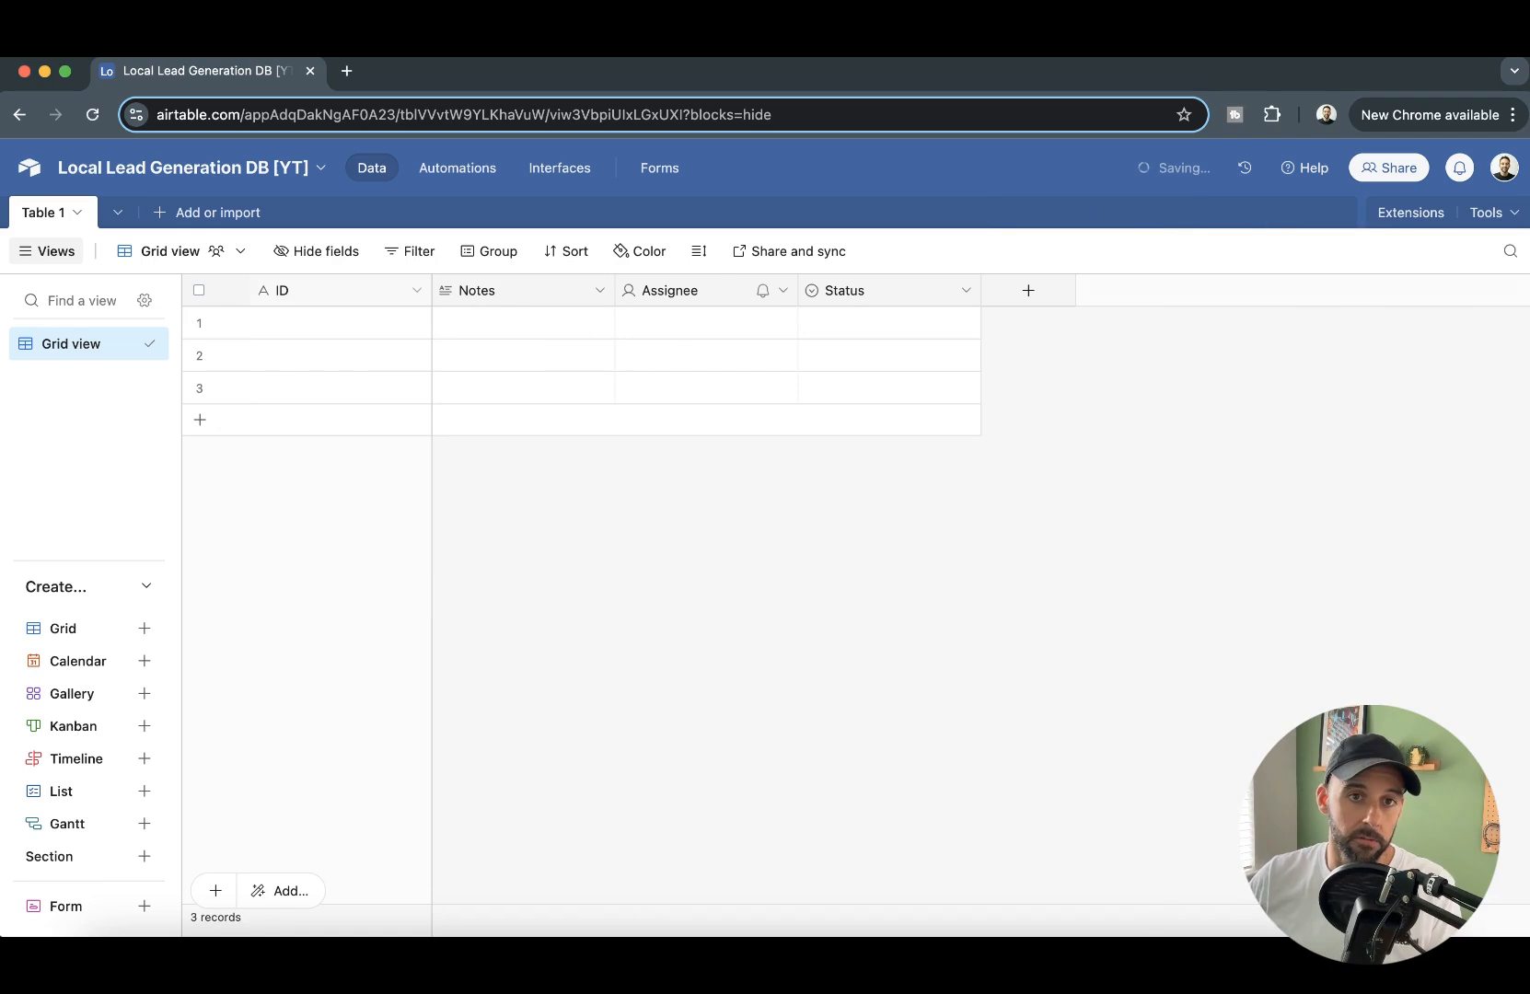
- Change the ID field's type to autonumber and narrow its column
click(416, 290)
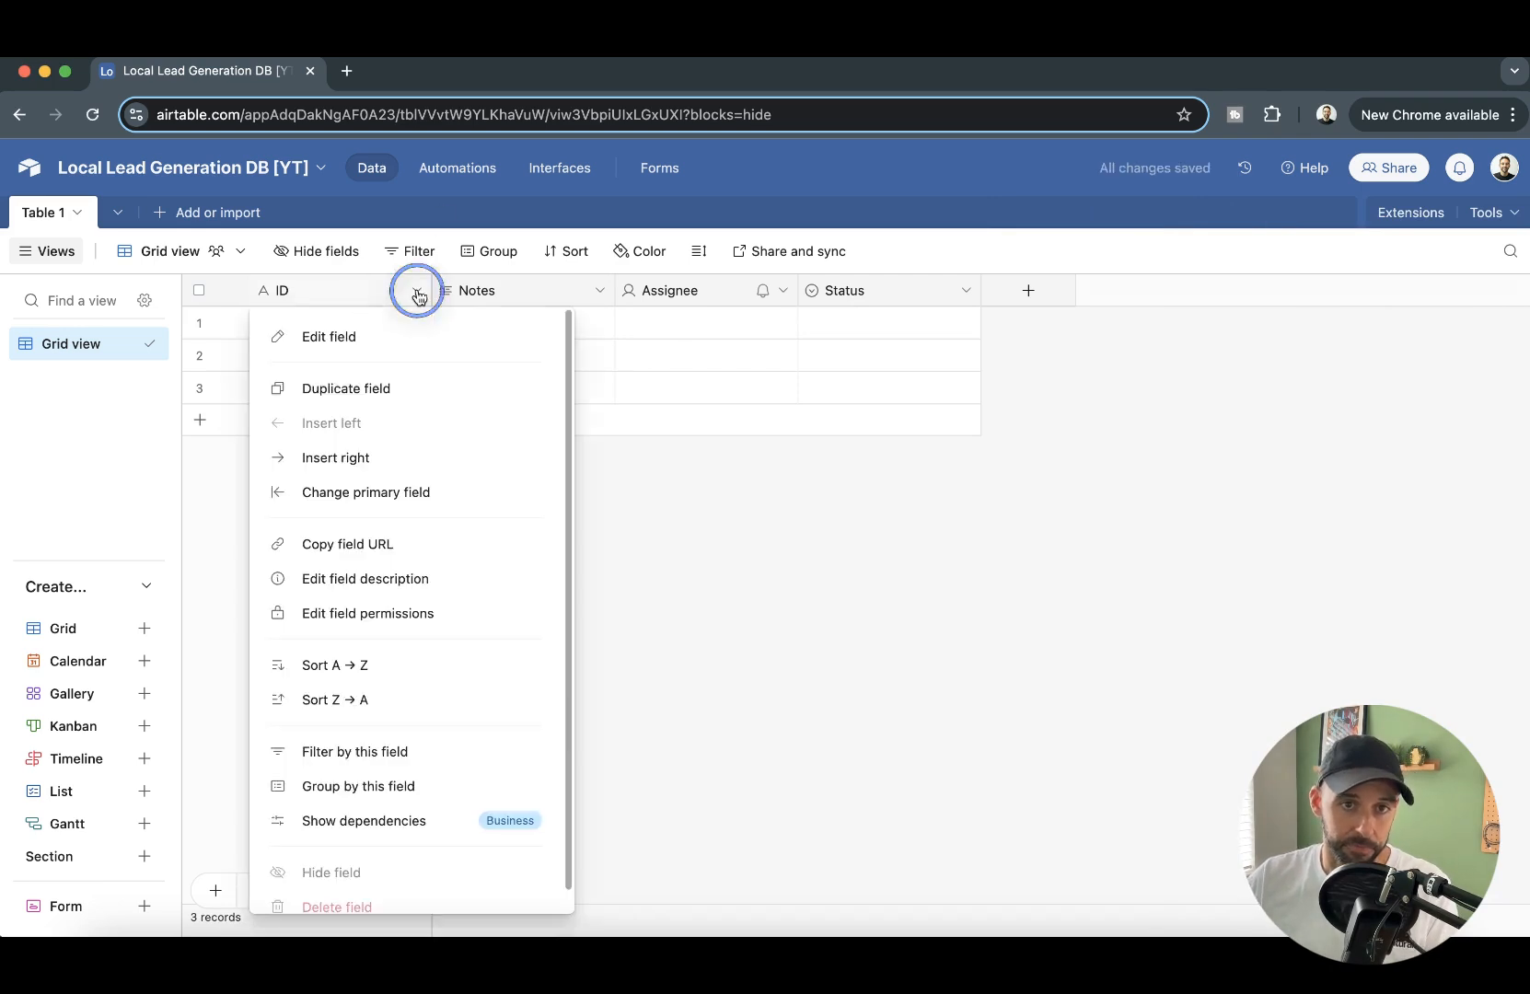
click(422, 338)
click(406, 447)
text(aut)
key(Return)
click(615, 551)
drag(427, 293, 308, 298)
- Rename the Notes field to "Search term" and change its type to single line text
double_click(367, 291)
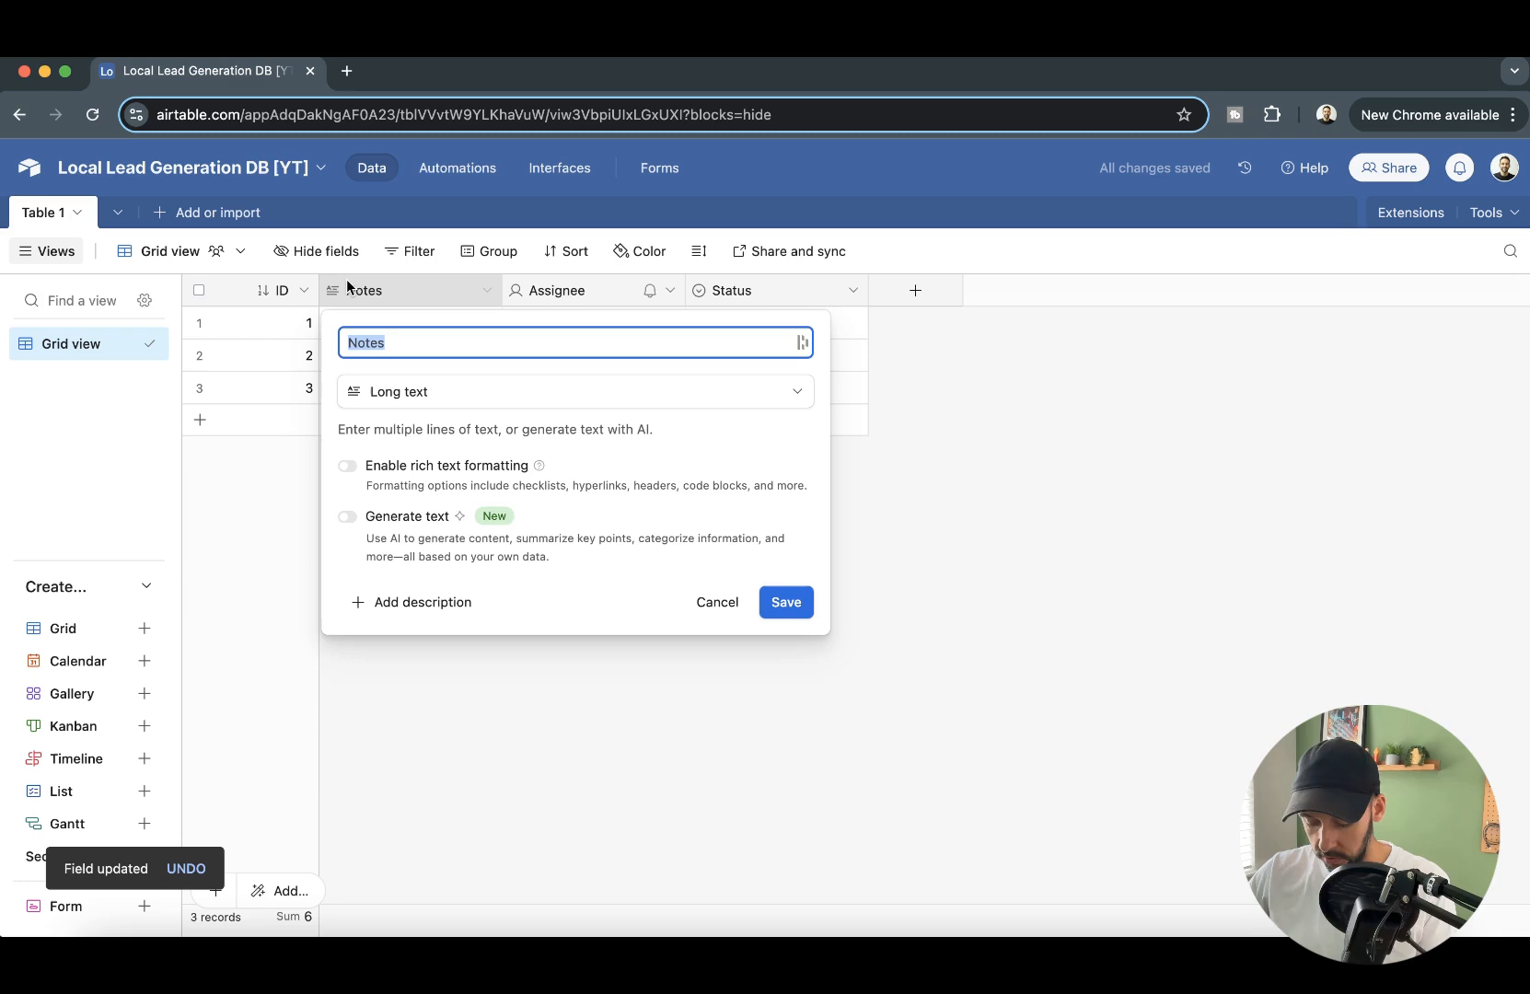
text(Search term)
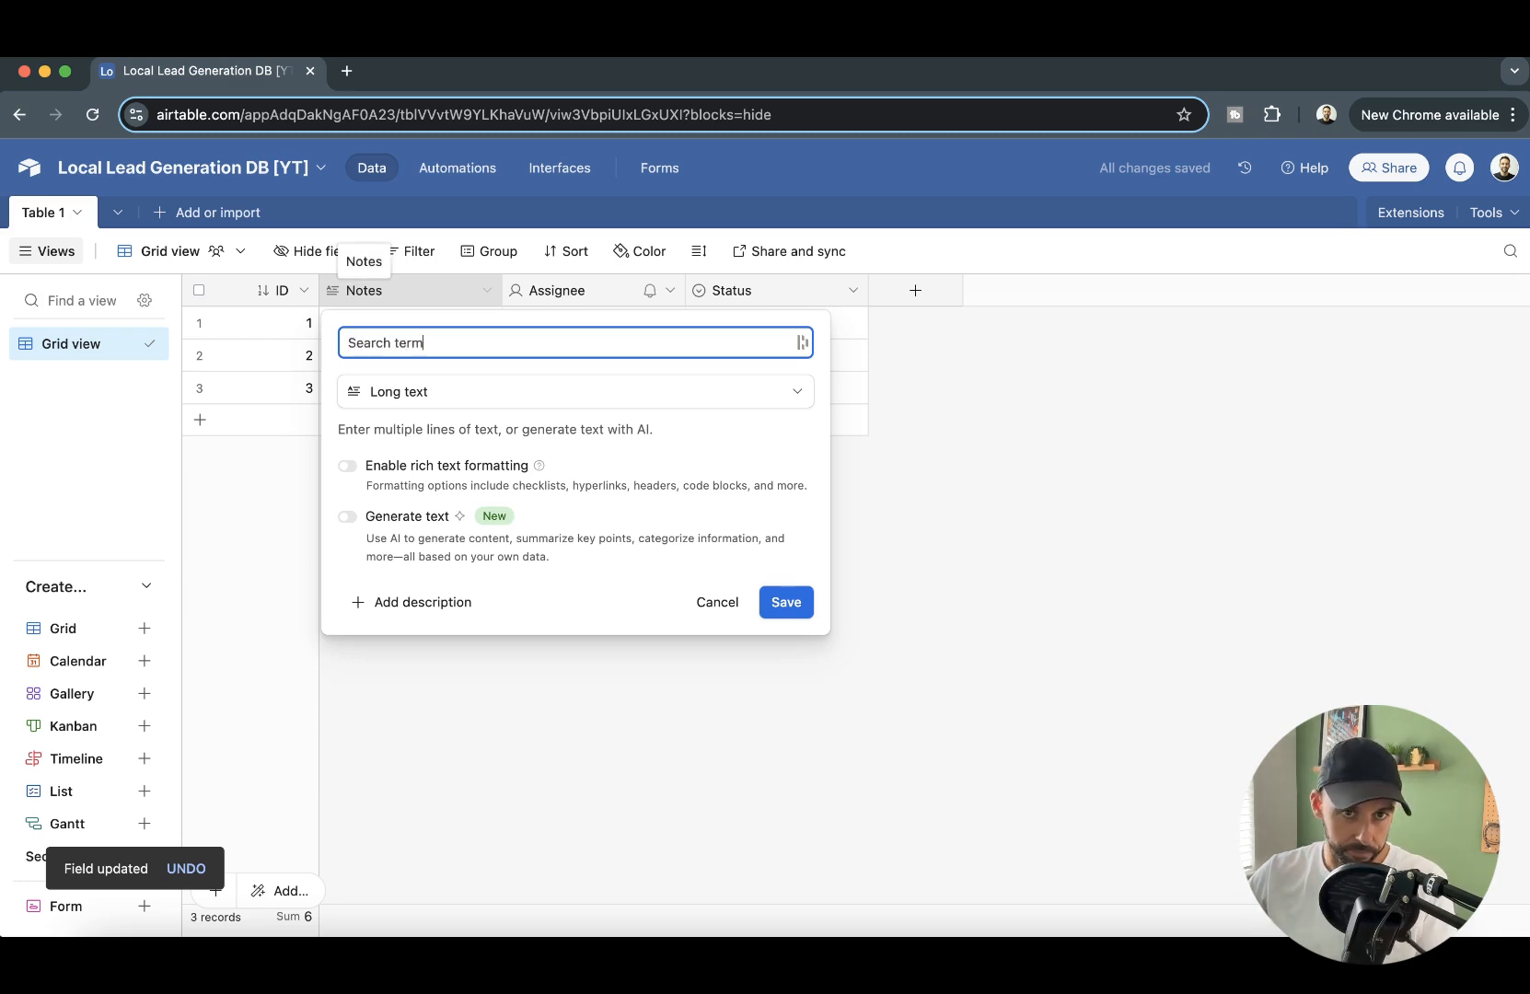
click(555, 398)
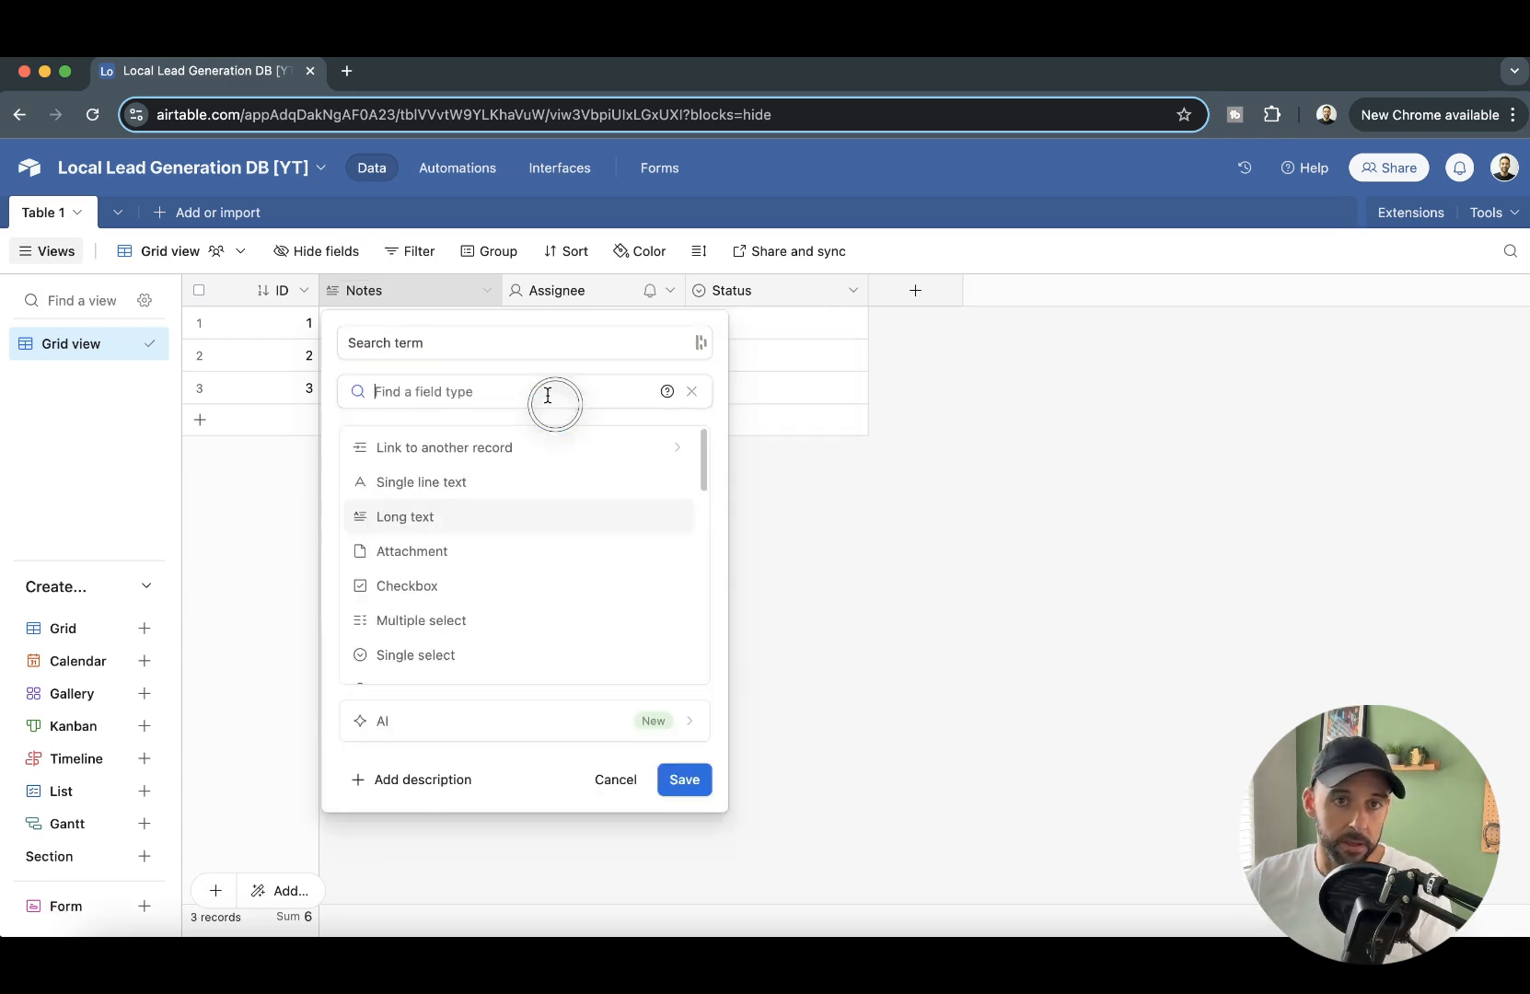
click(456, 482)
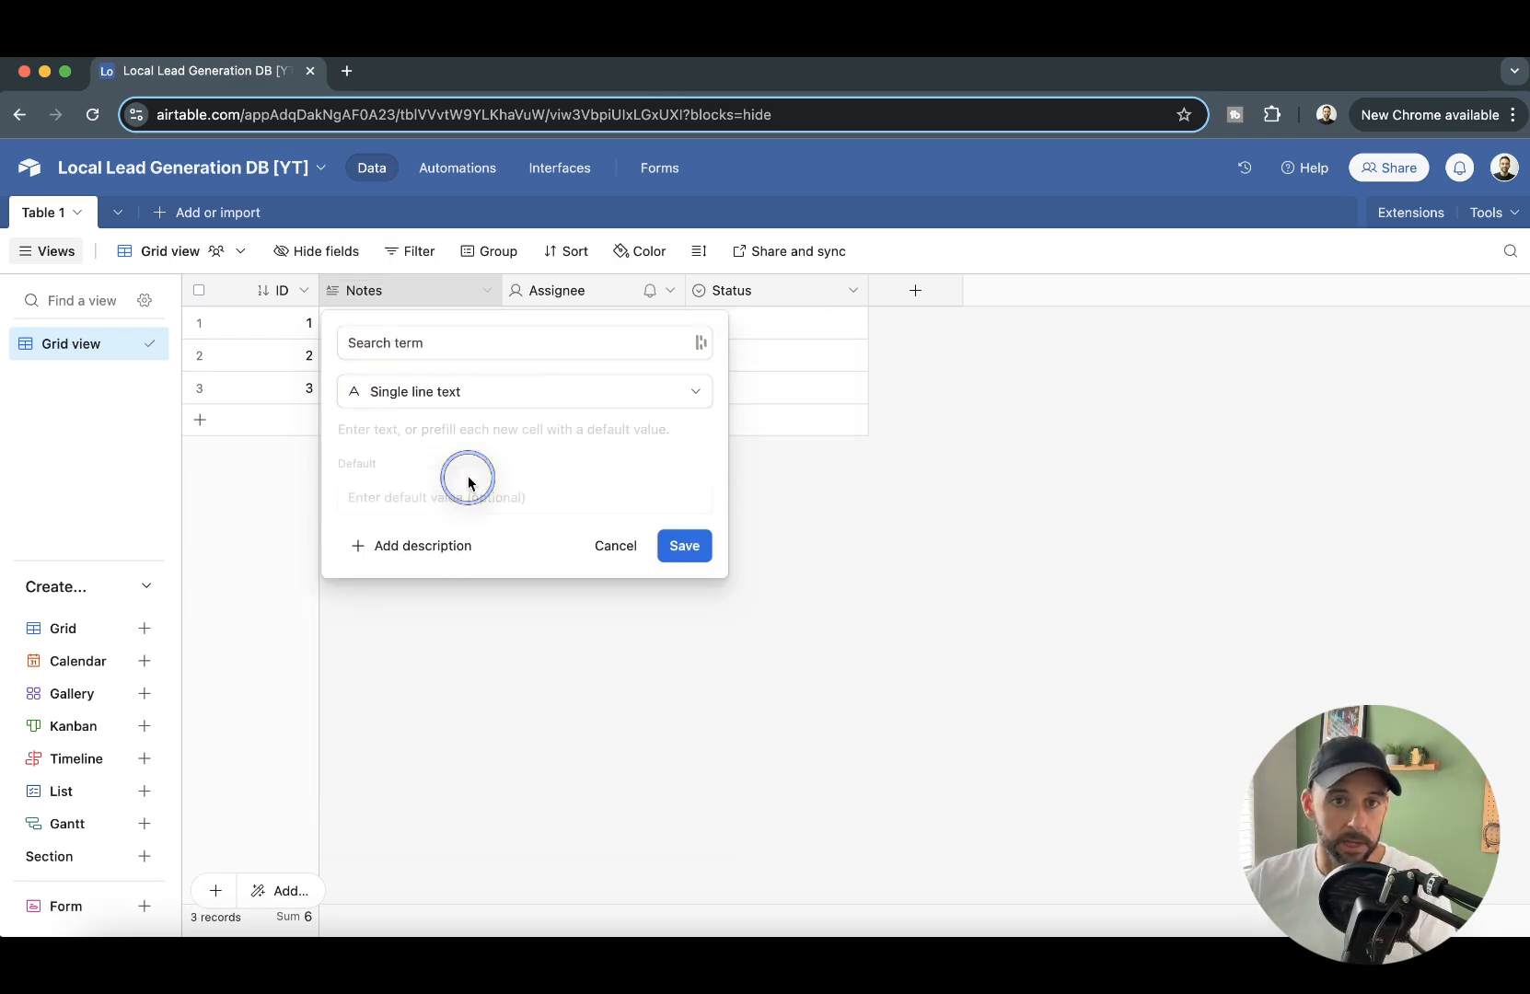
click(685, 546)
- Delete the Assignee and Status fields from the table
right_click(600, 288)
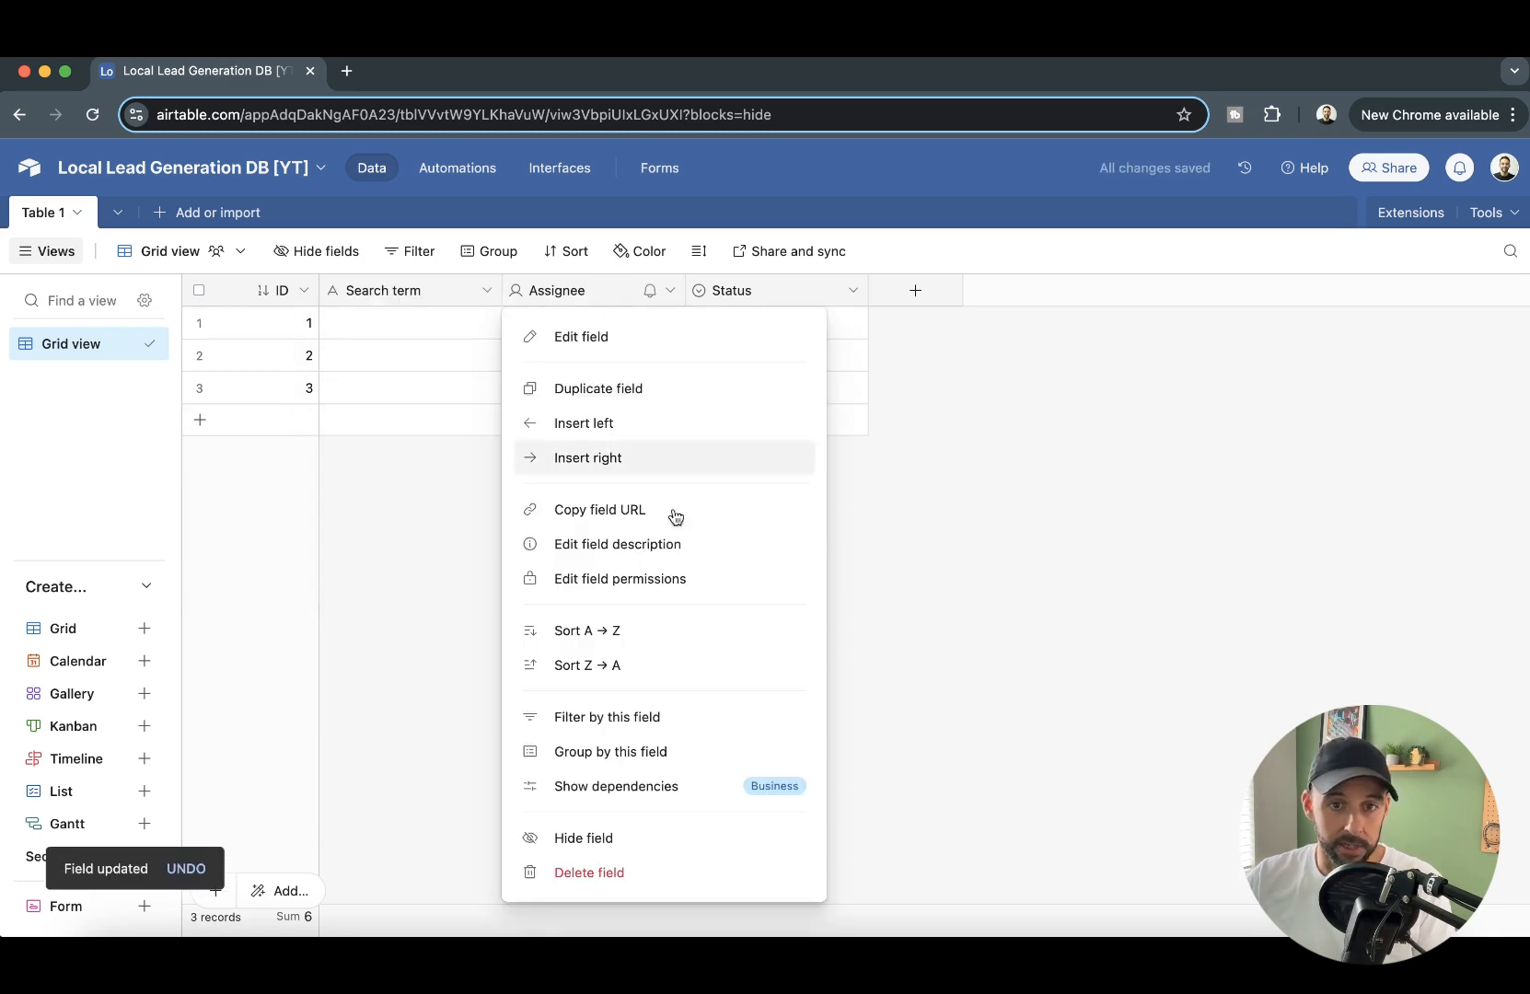
click(575, 872)
right_click(608, 294)
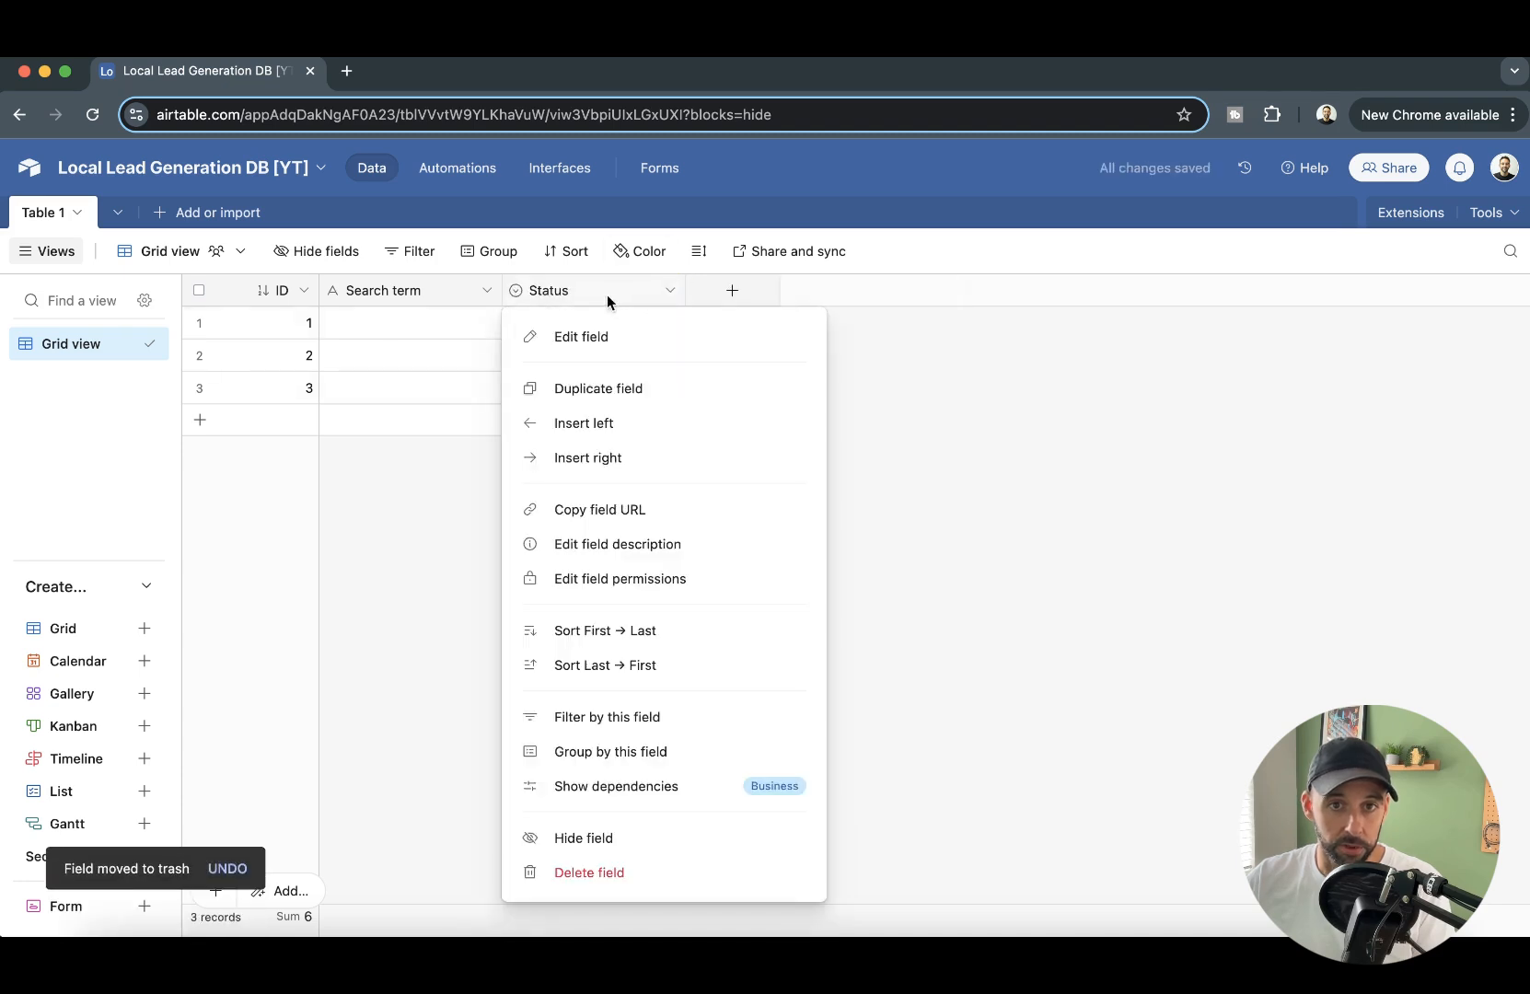
click(612, 872)
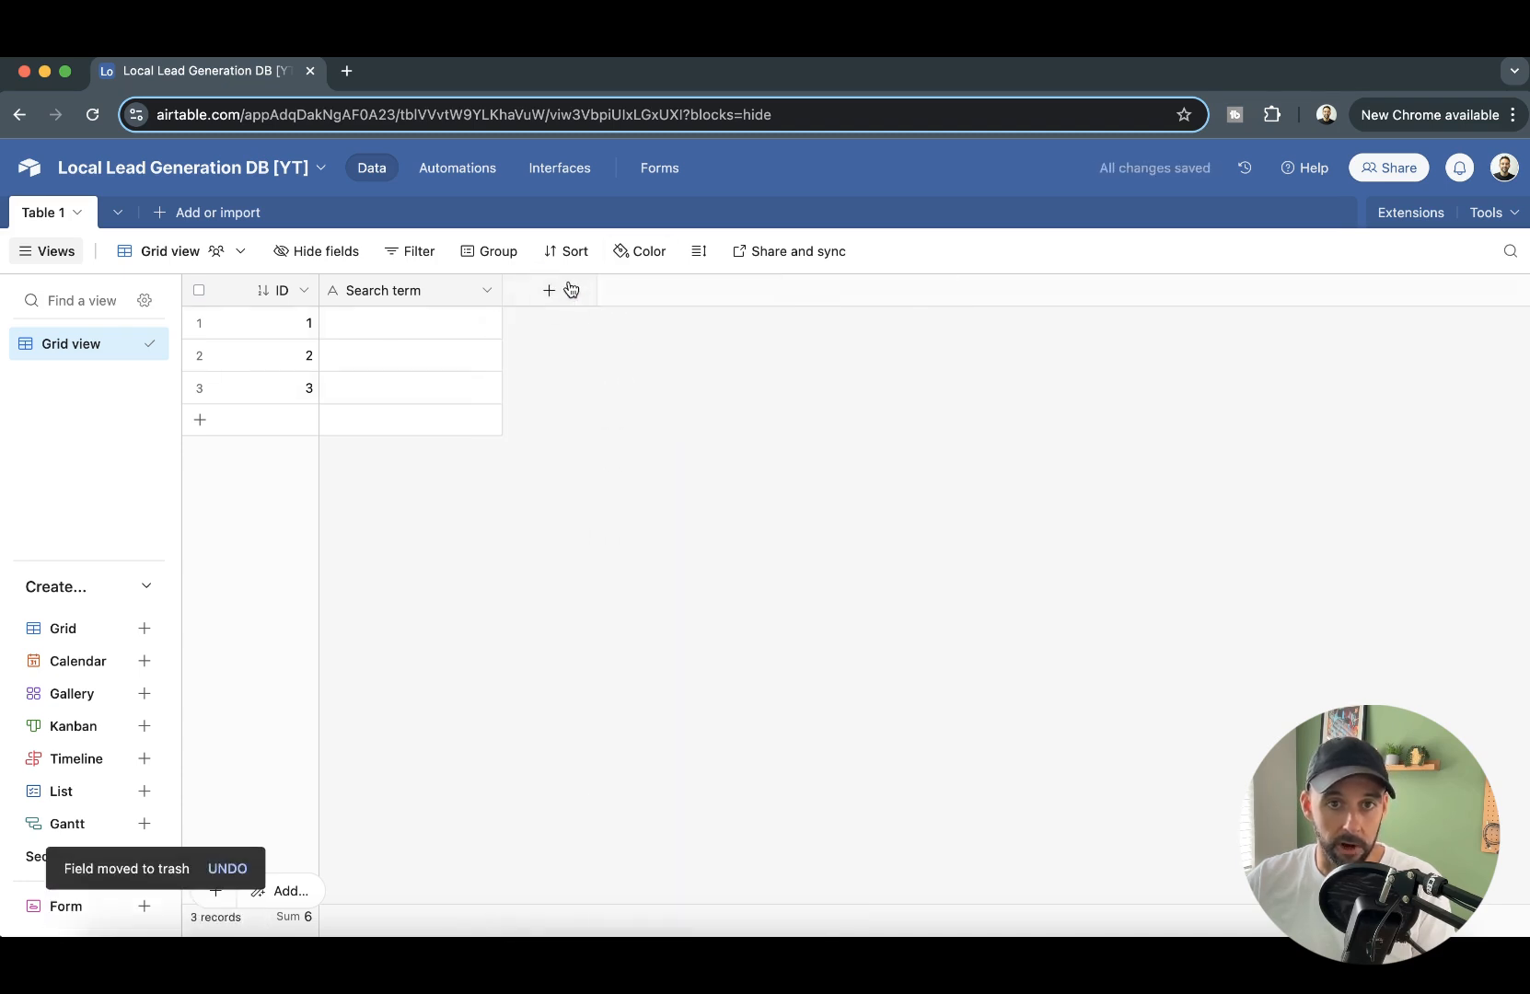
- Add a single line text field named "City" after the Search term field
click(574, 291)
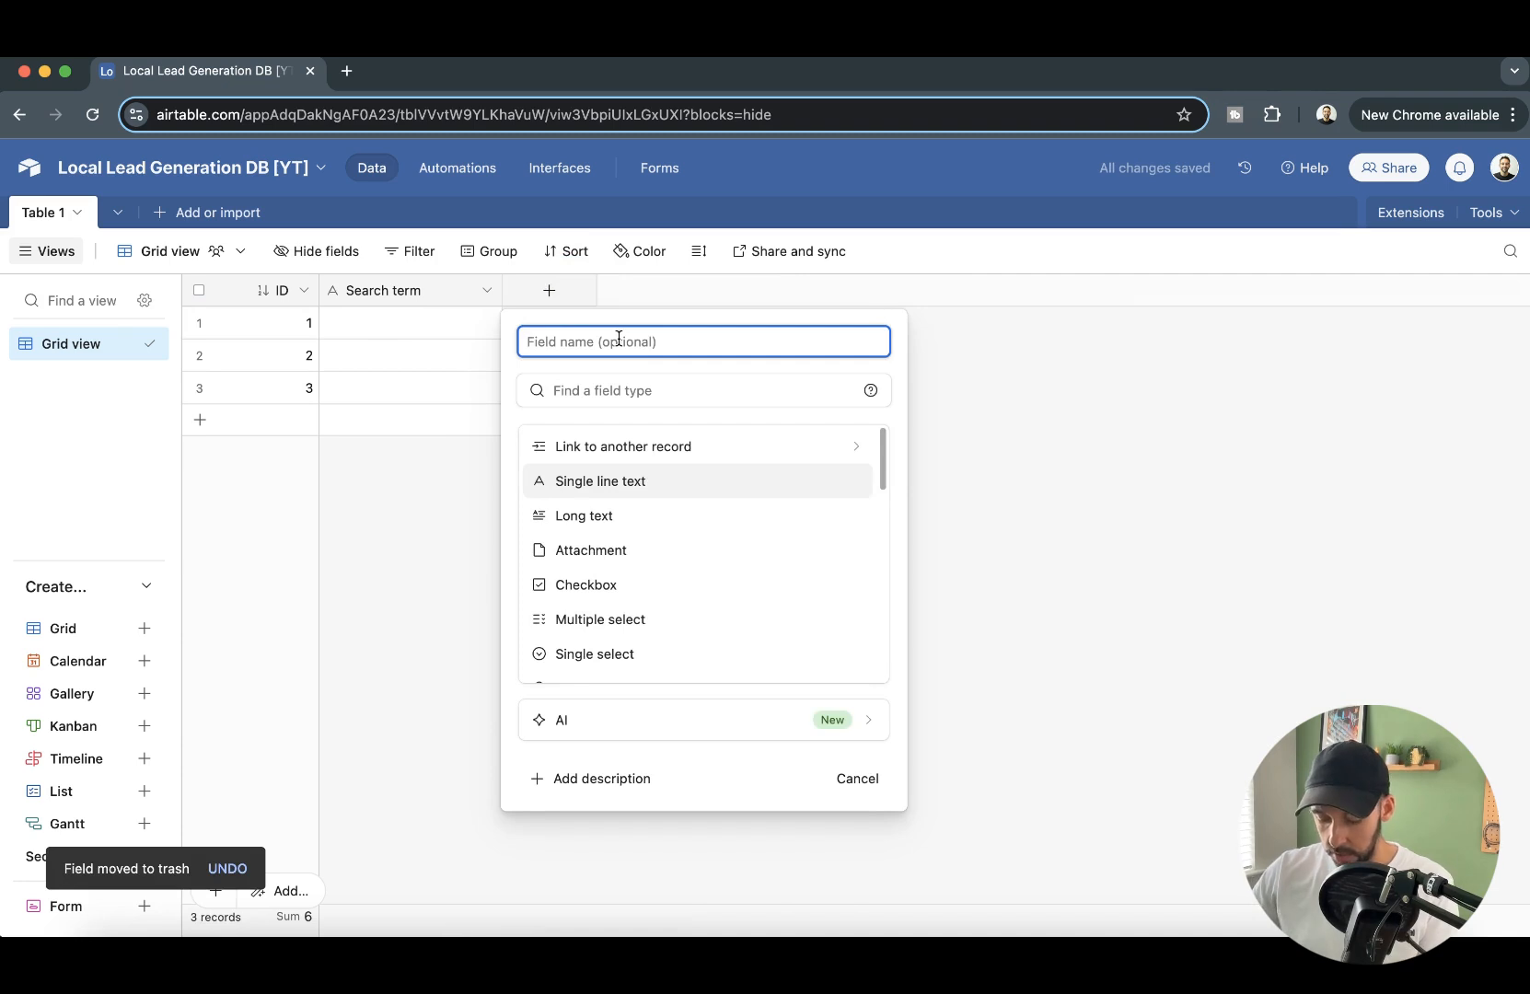
text(City)
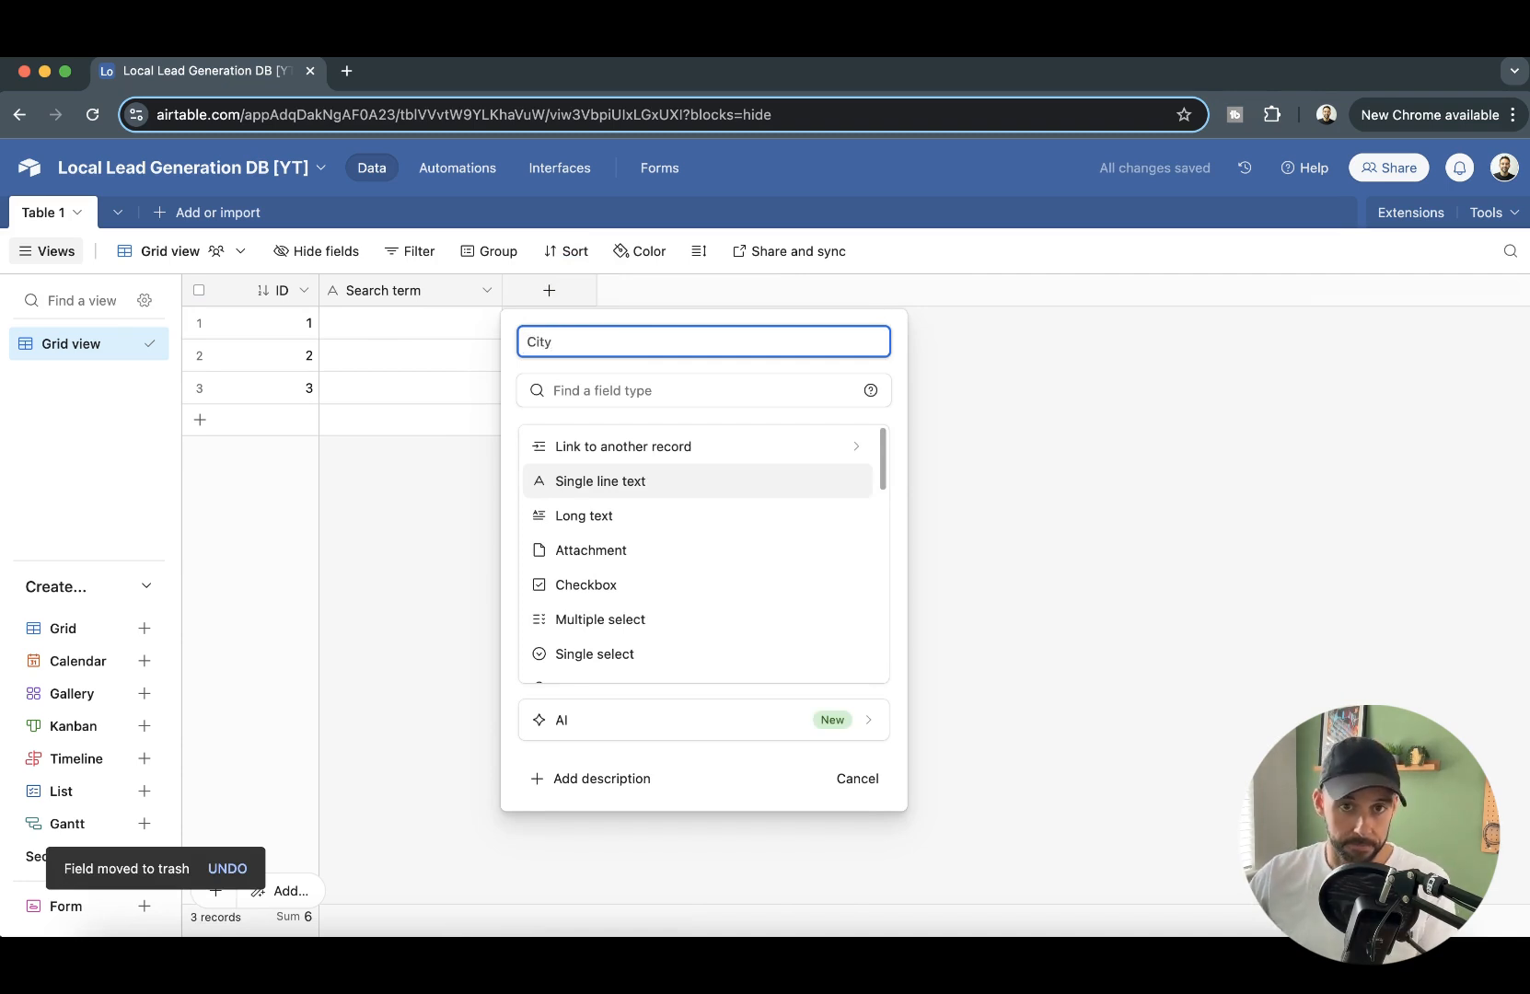
click(585, 480)
click(849, 546)
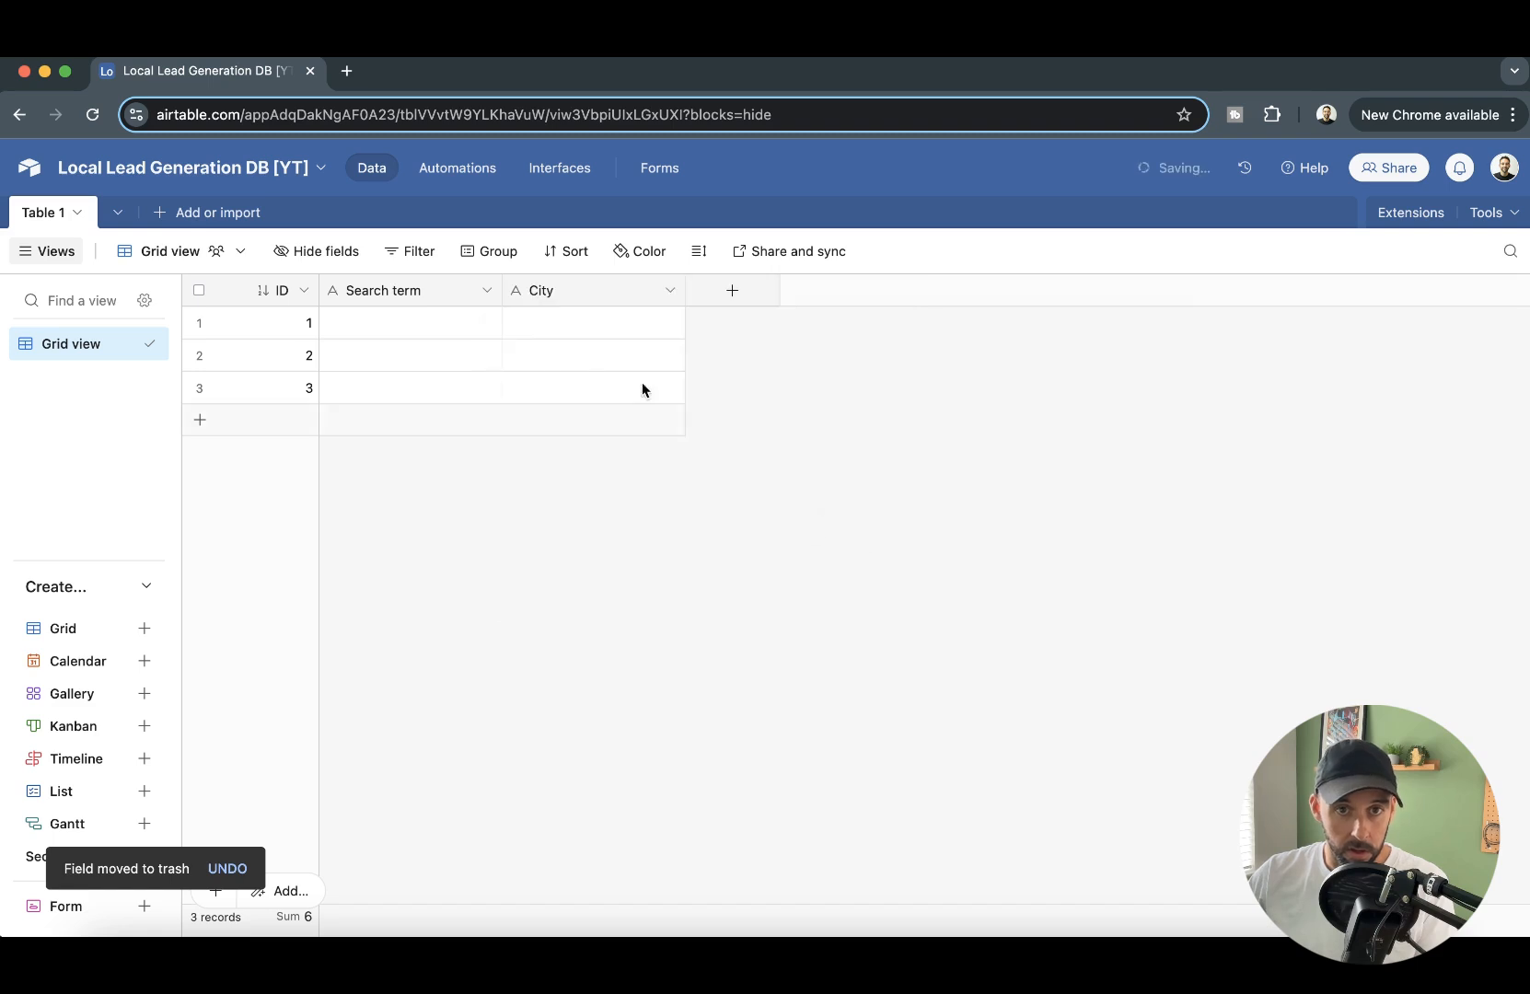
- Add a single line text field named "Country" after the City field
click(728, 293)
text(Country)
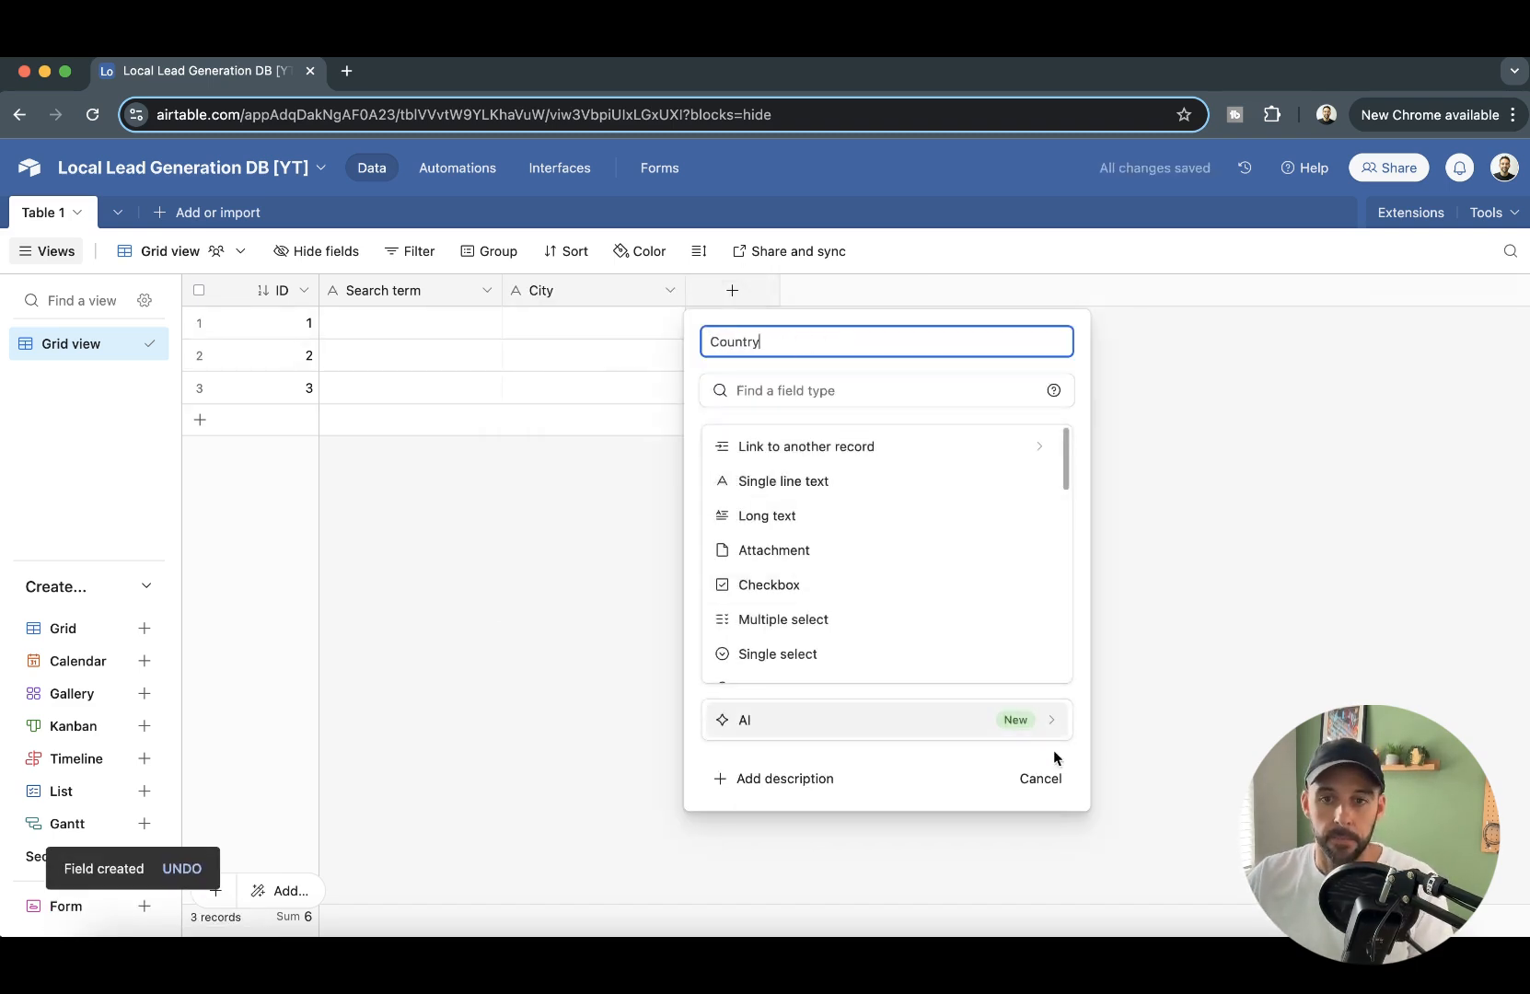
click(812, 480)
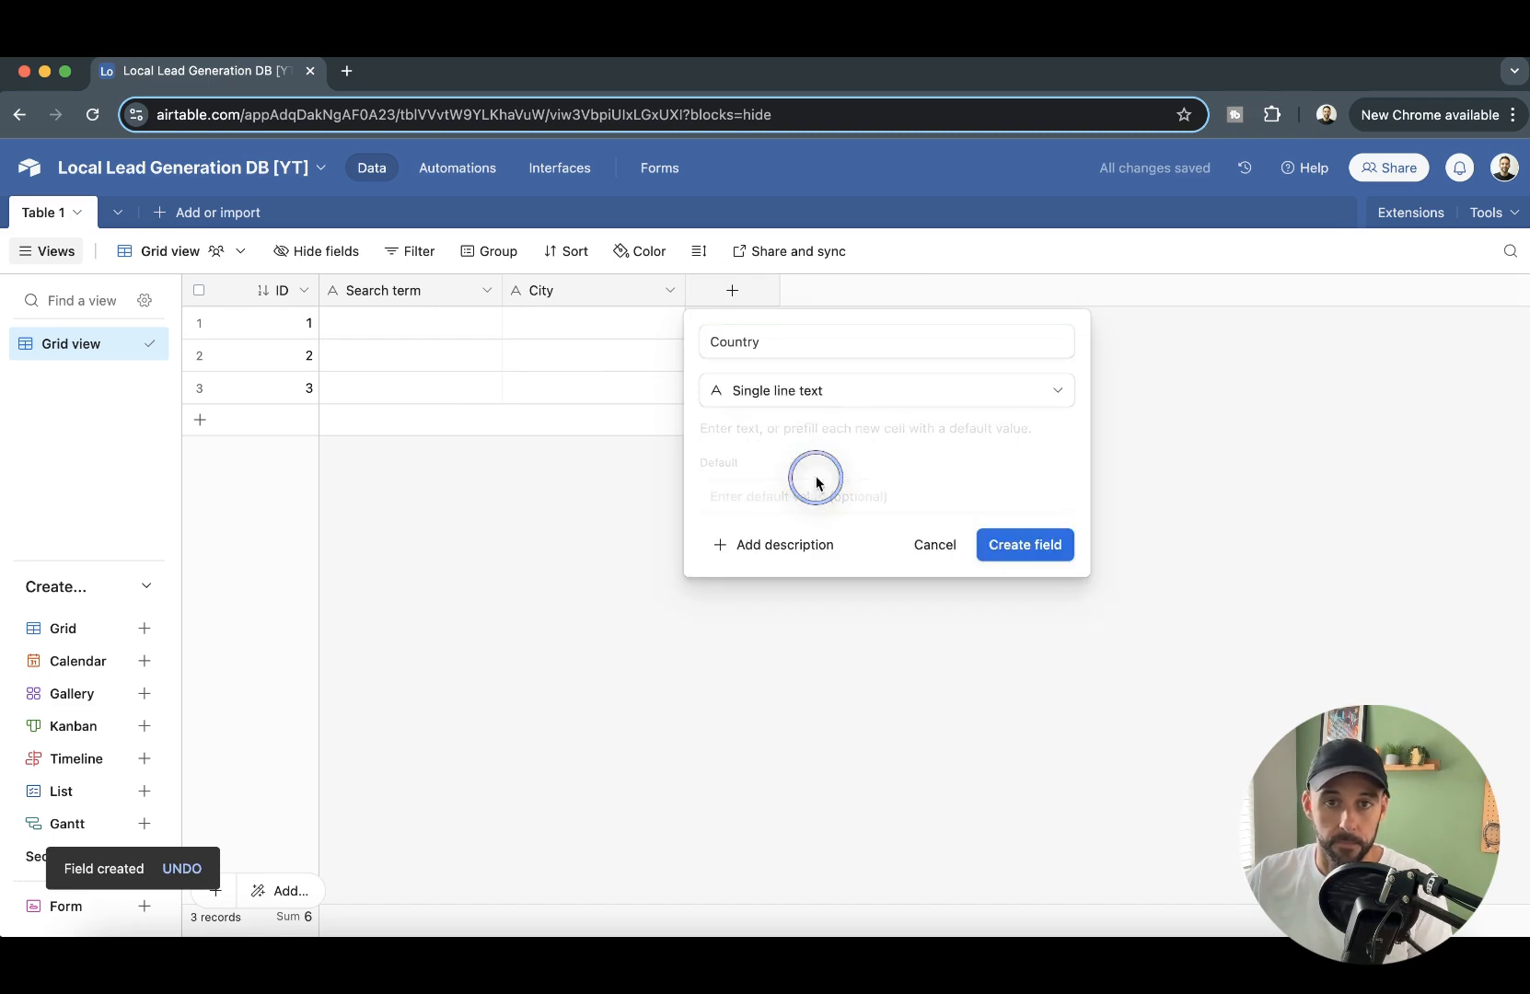
click(1024, 542)
- Add a single select field named "Status" with the options "Requested", "Processing" and a third one beginning with "Scr"
click(917, 291)
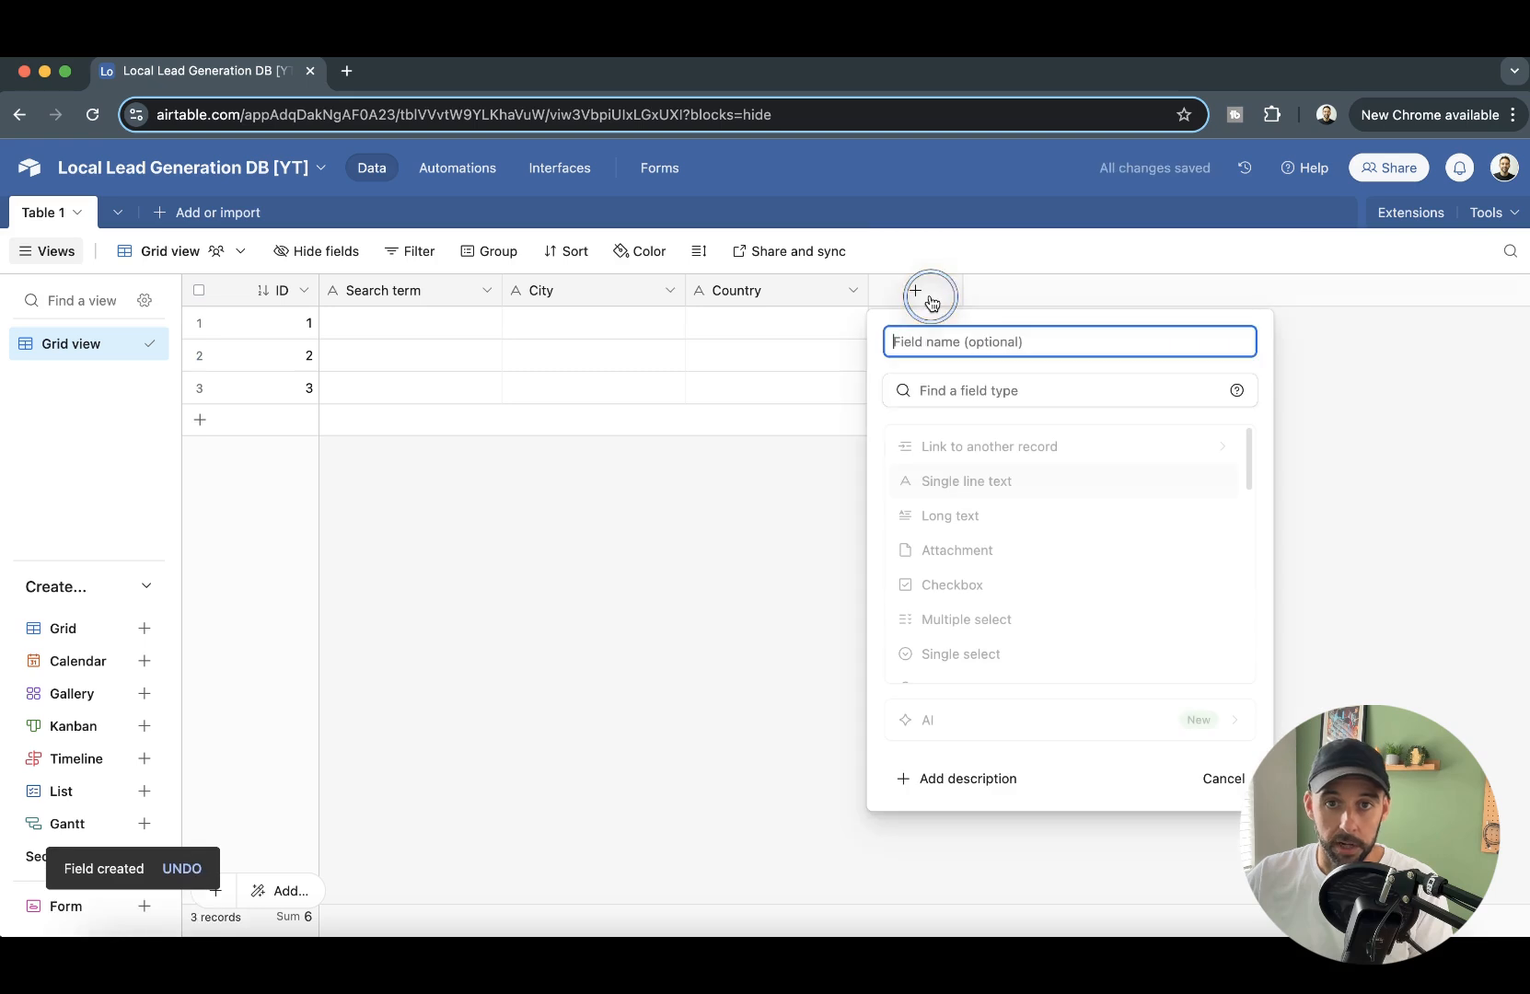
text(Status)
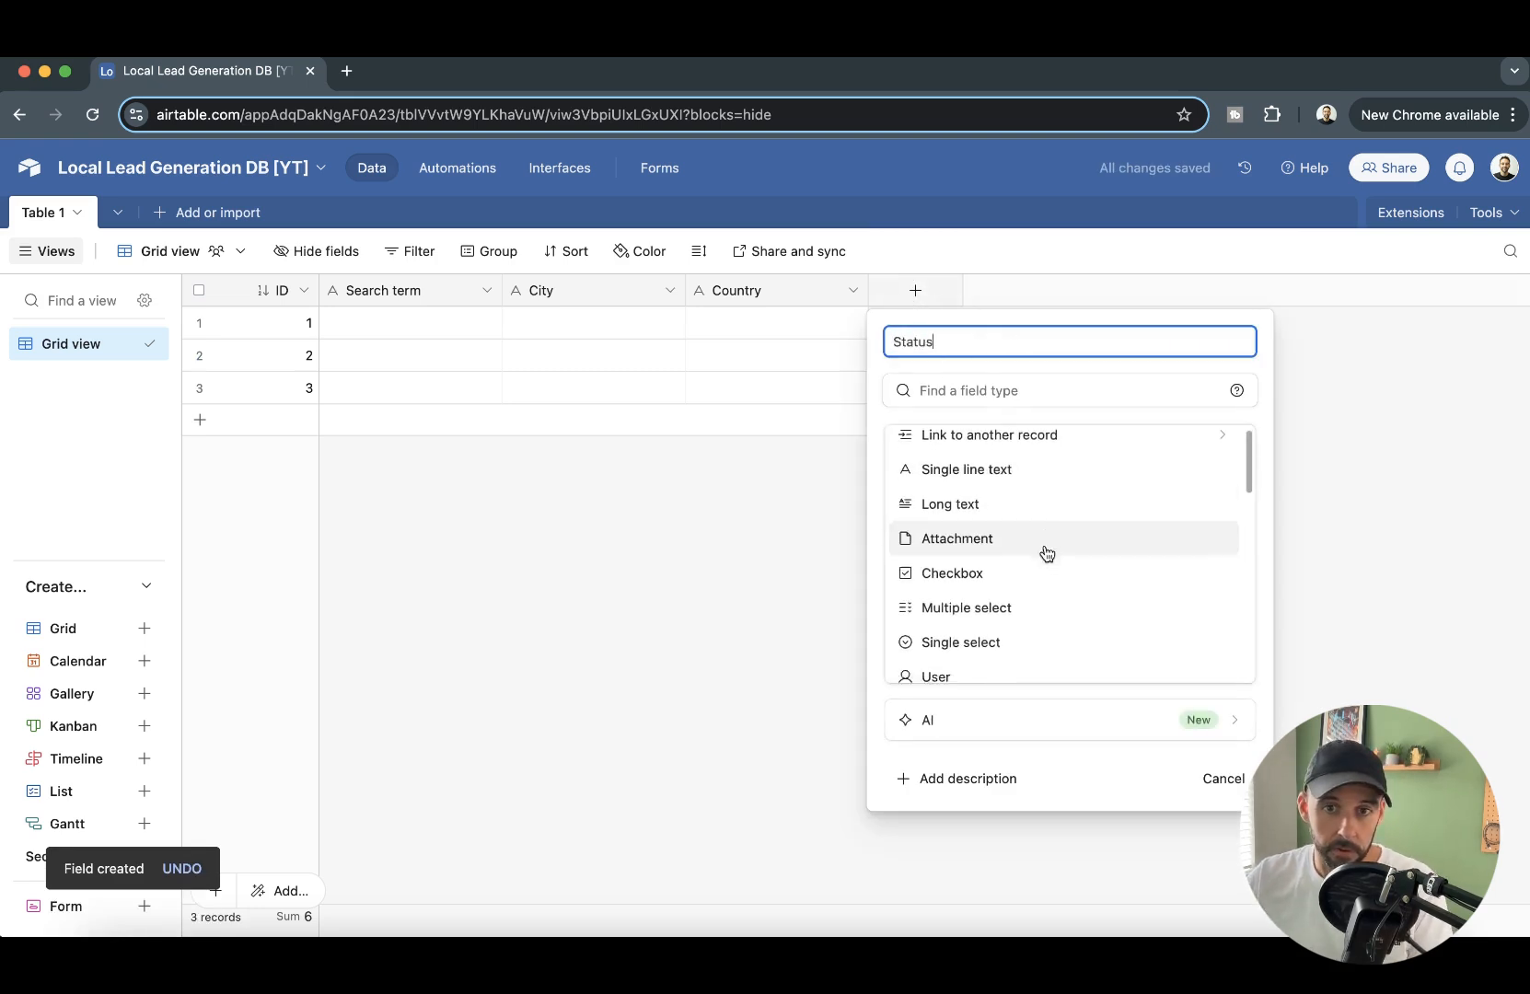
scroll(1022, 589, down, 1)
click(1006, 620)
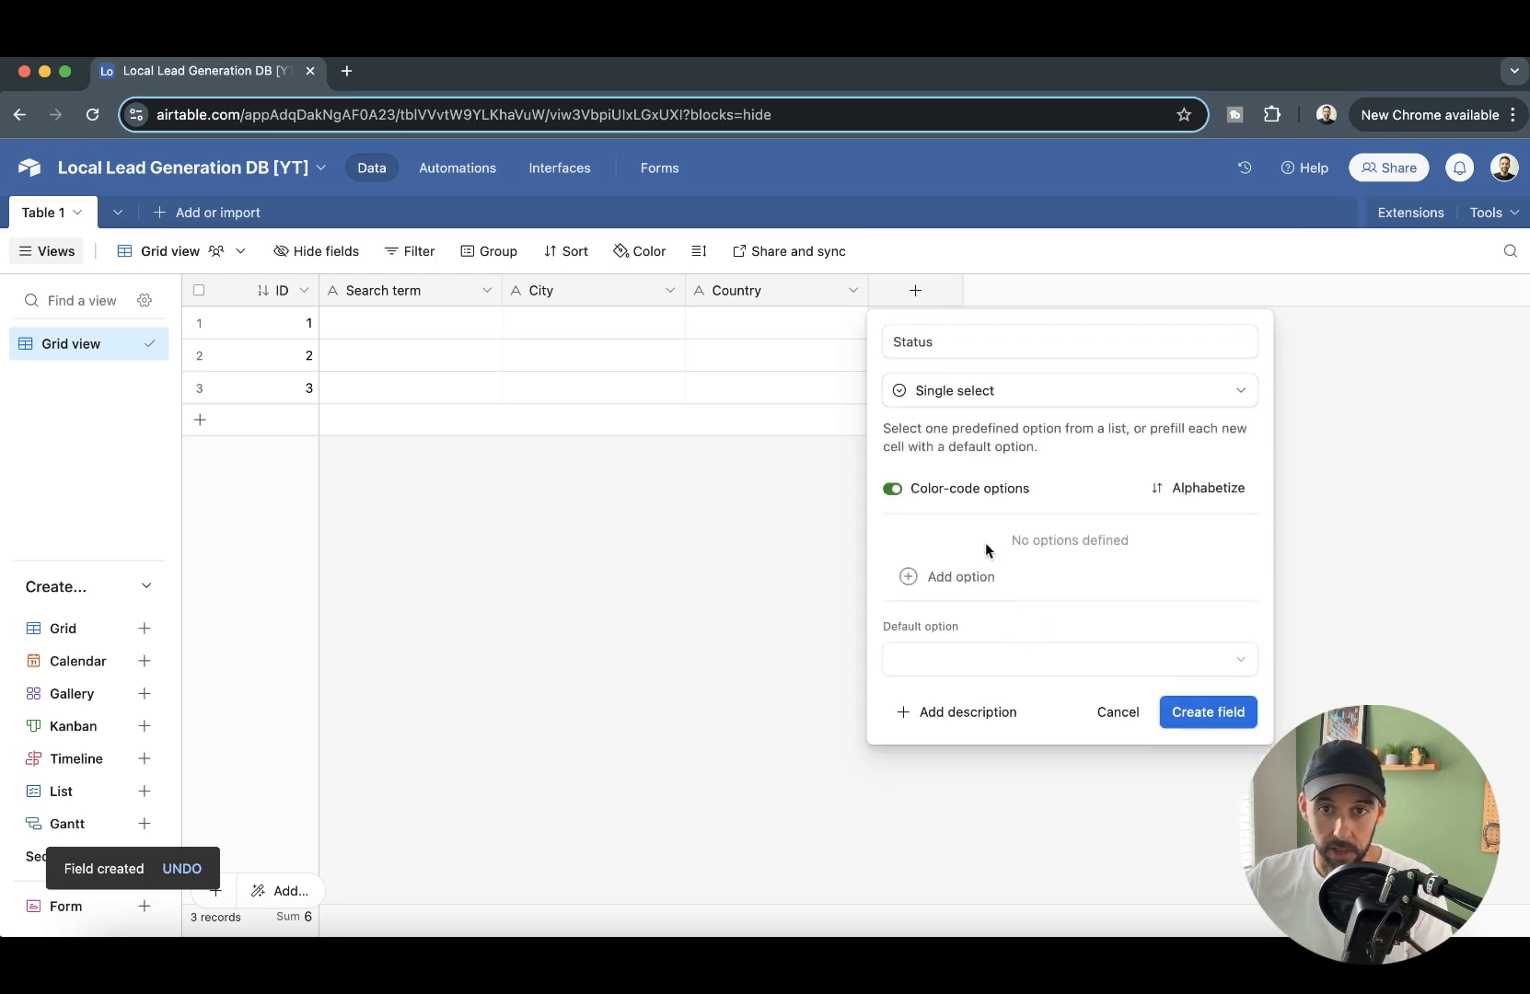
click(975, 572)
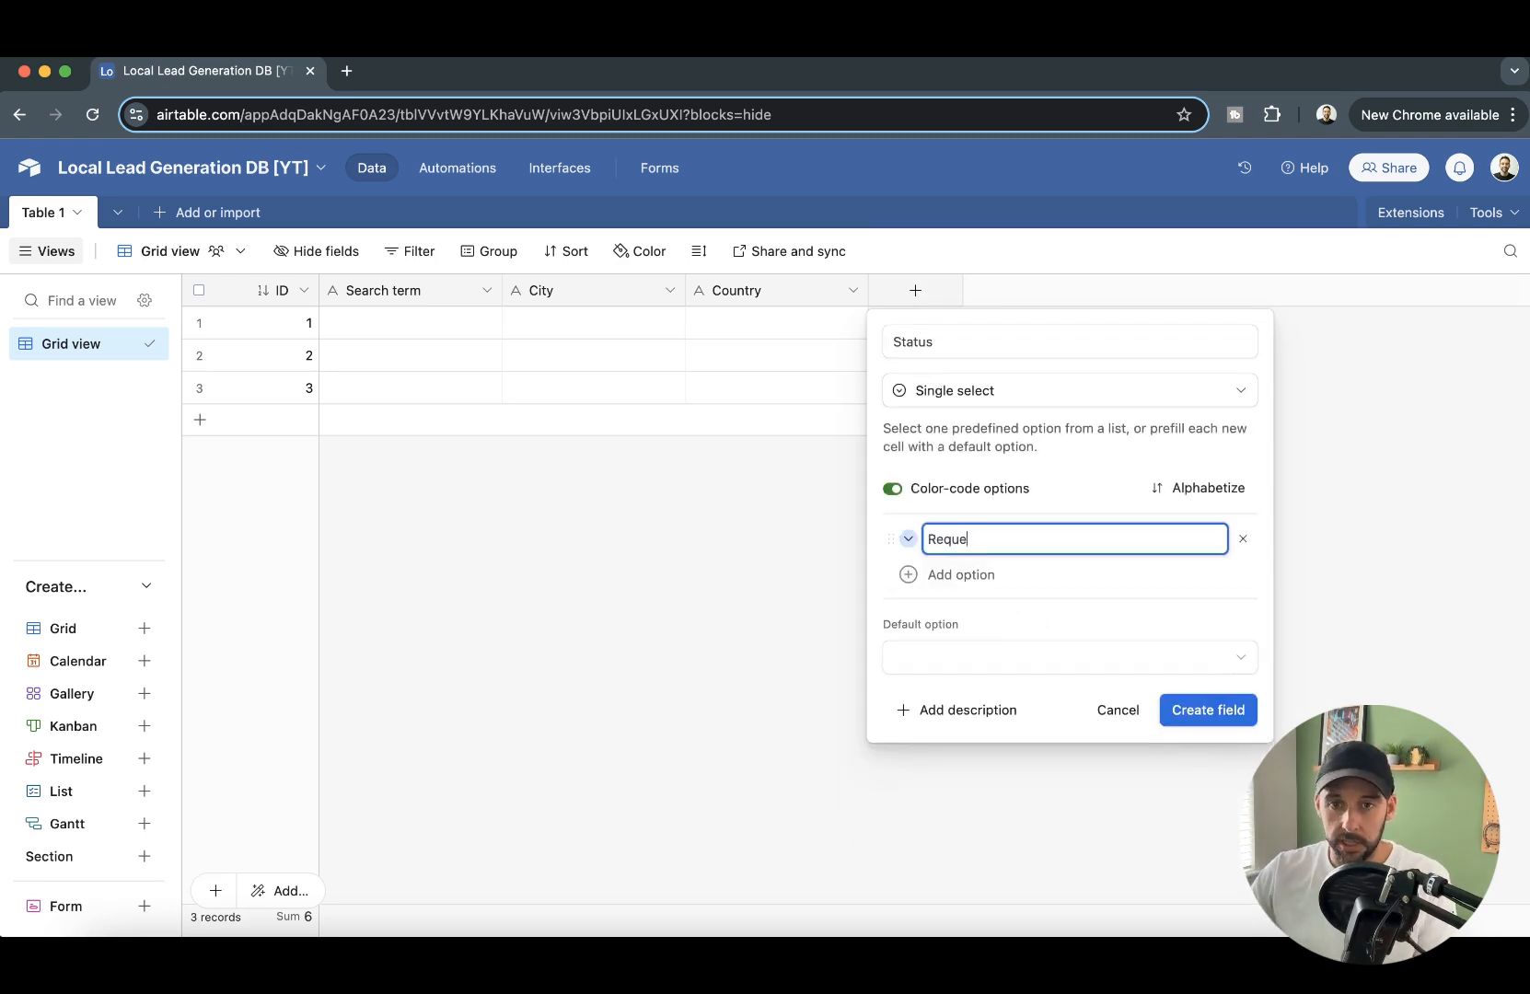
text(Requested)
key(Return)
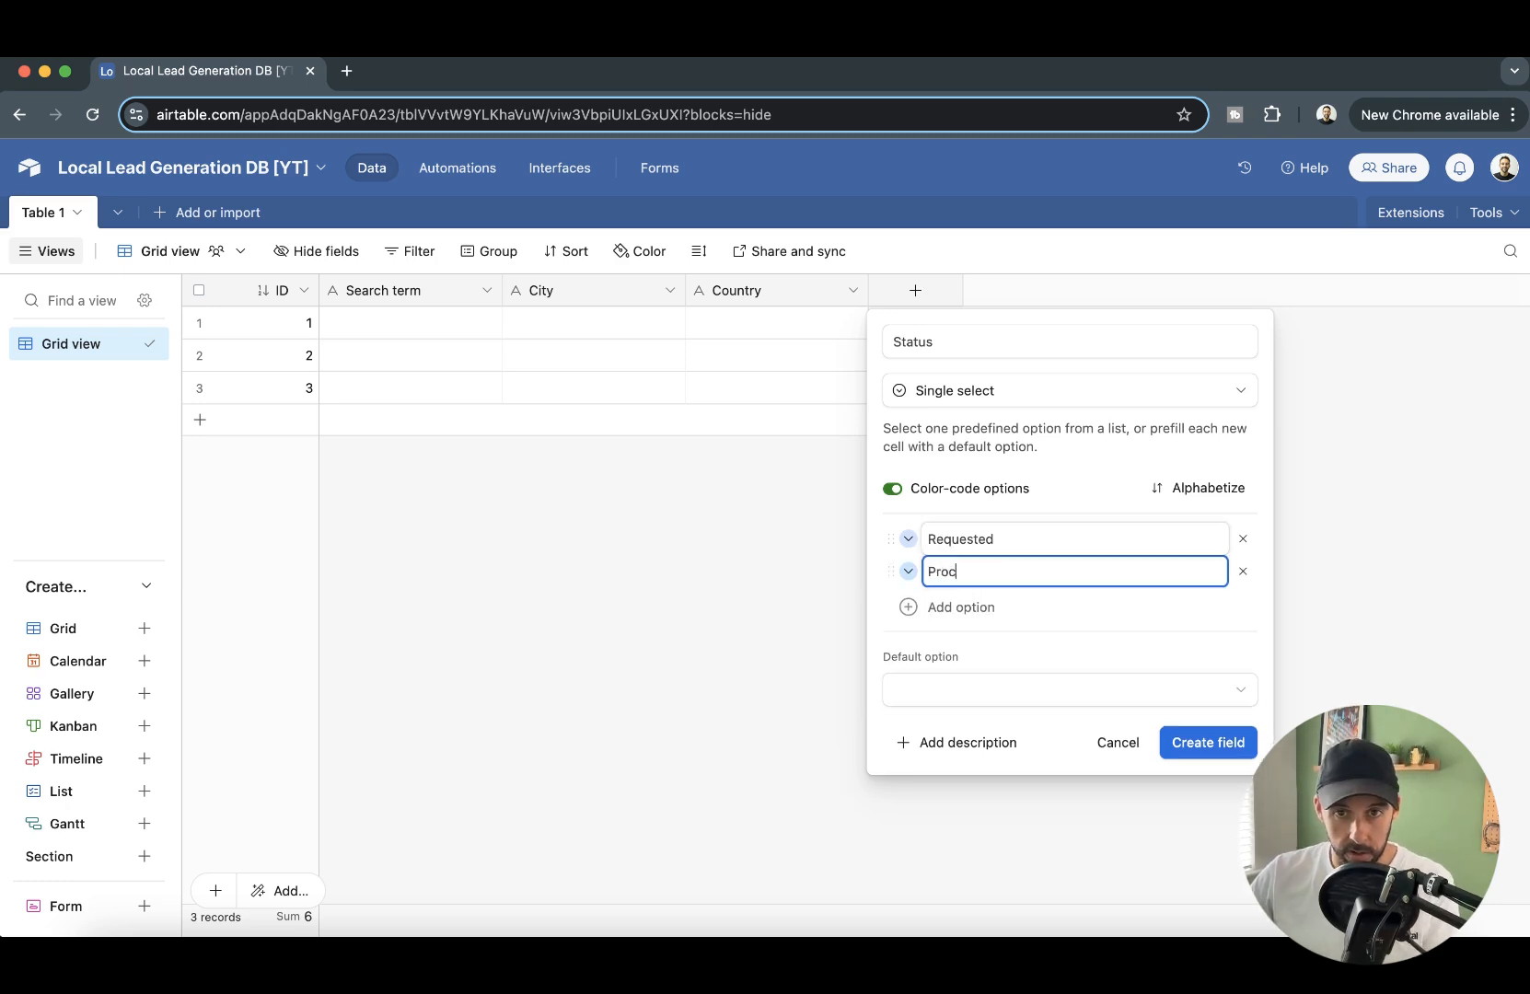
key(Return)
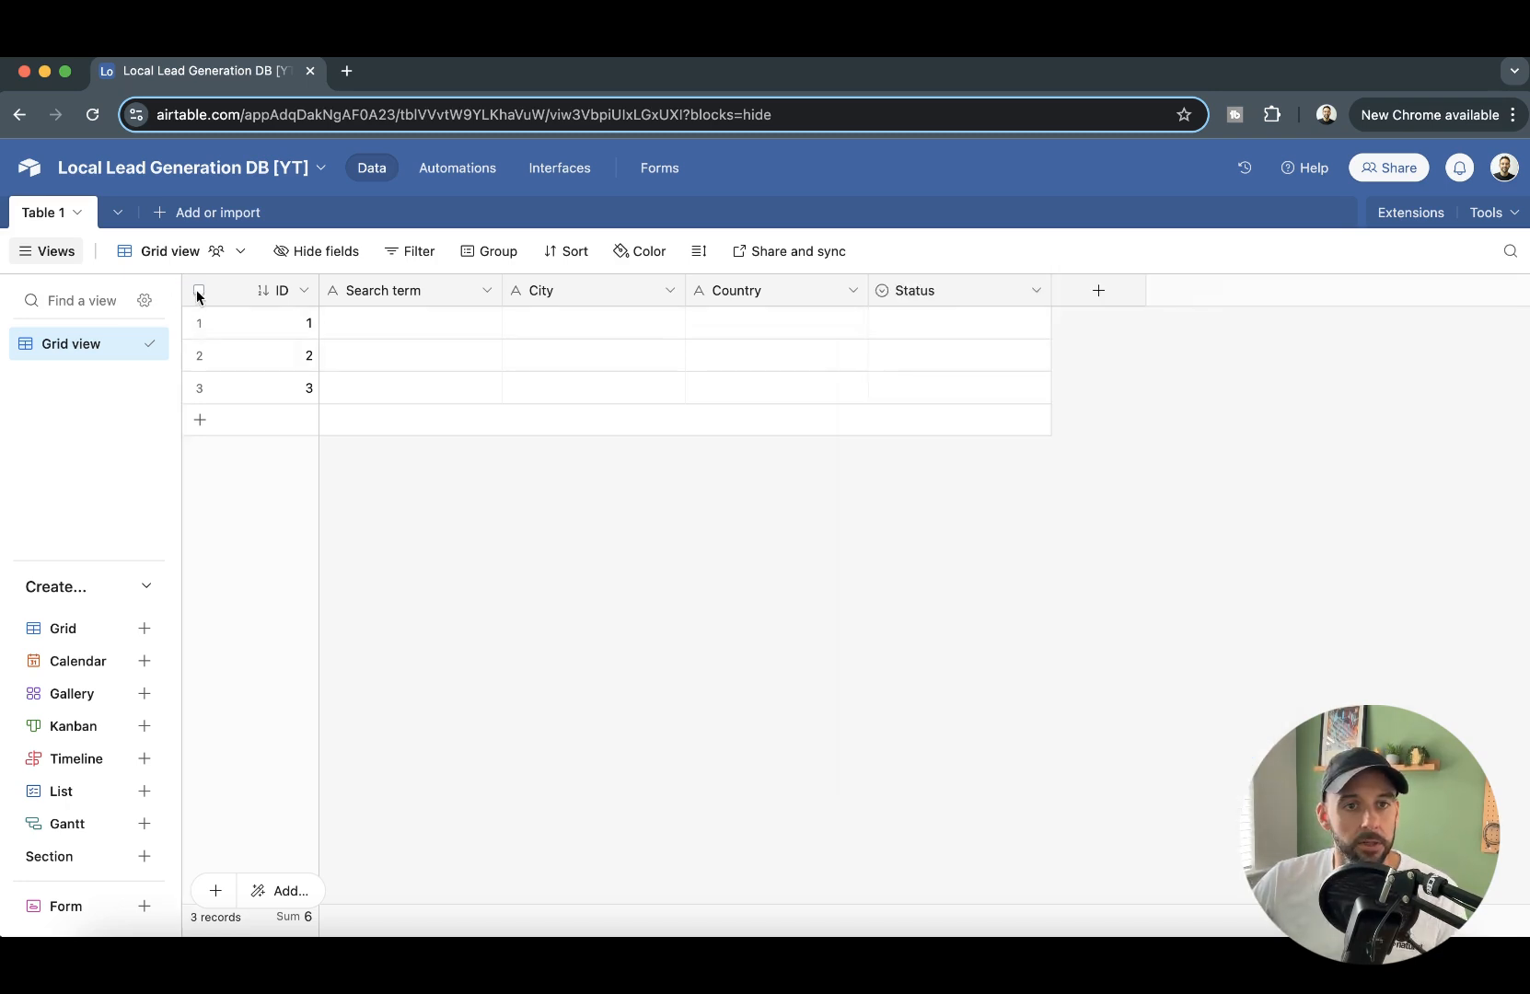
- Delete all three empty records from the table
click(199, 291)
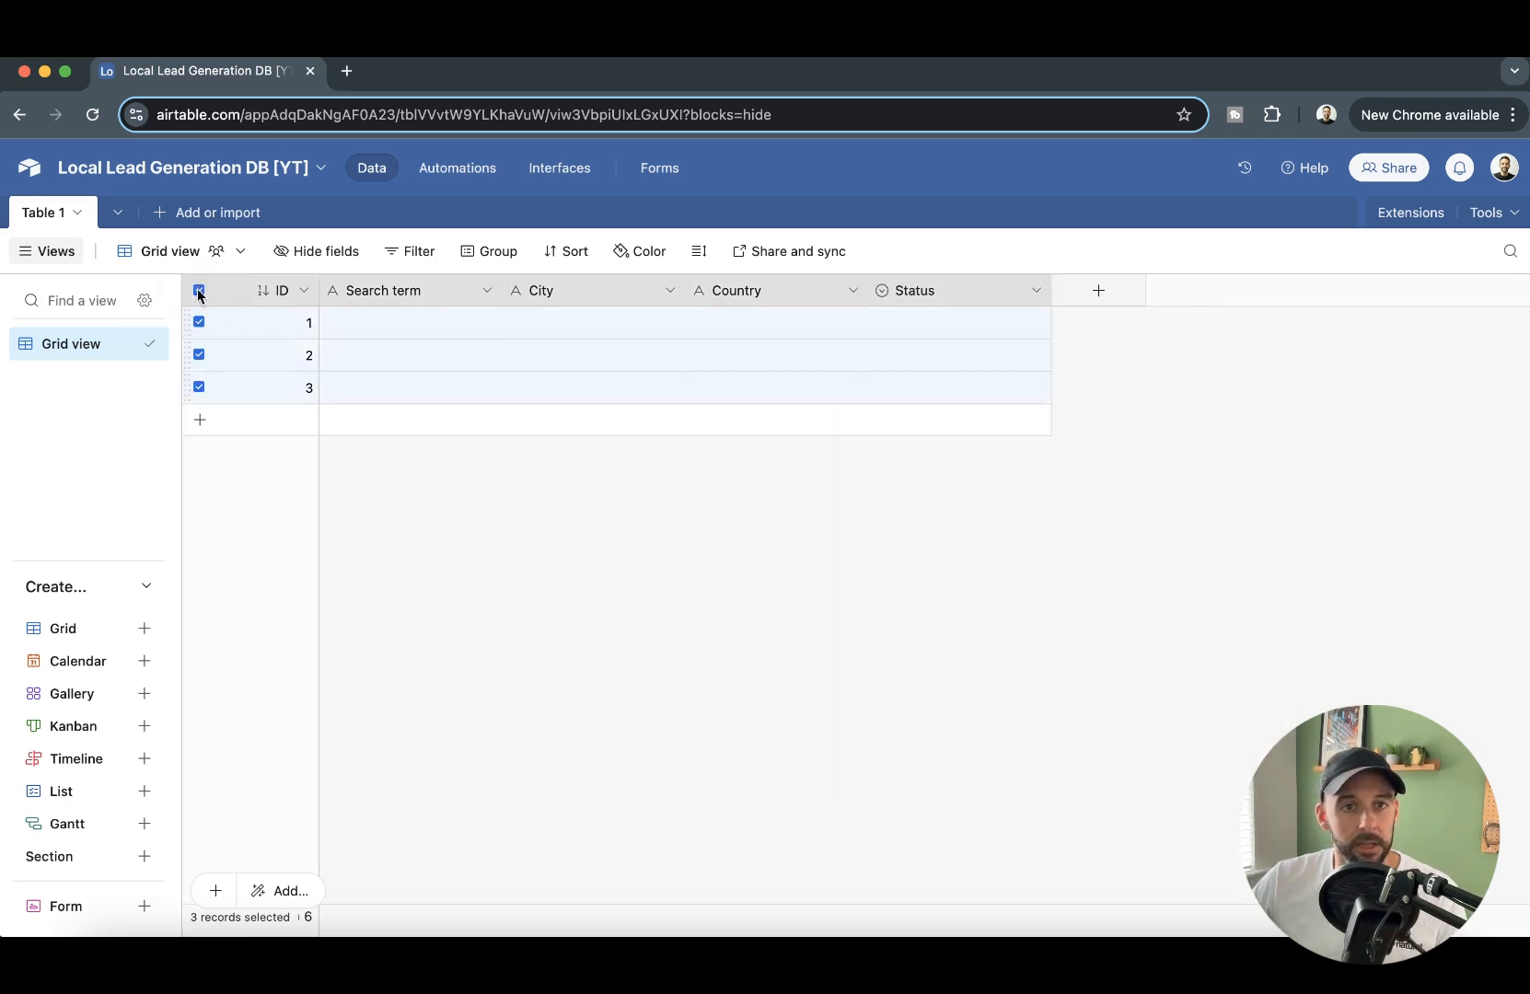
right_click(367, 342)
click(458, 421)
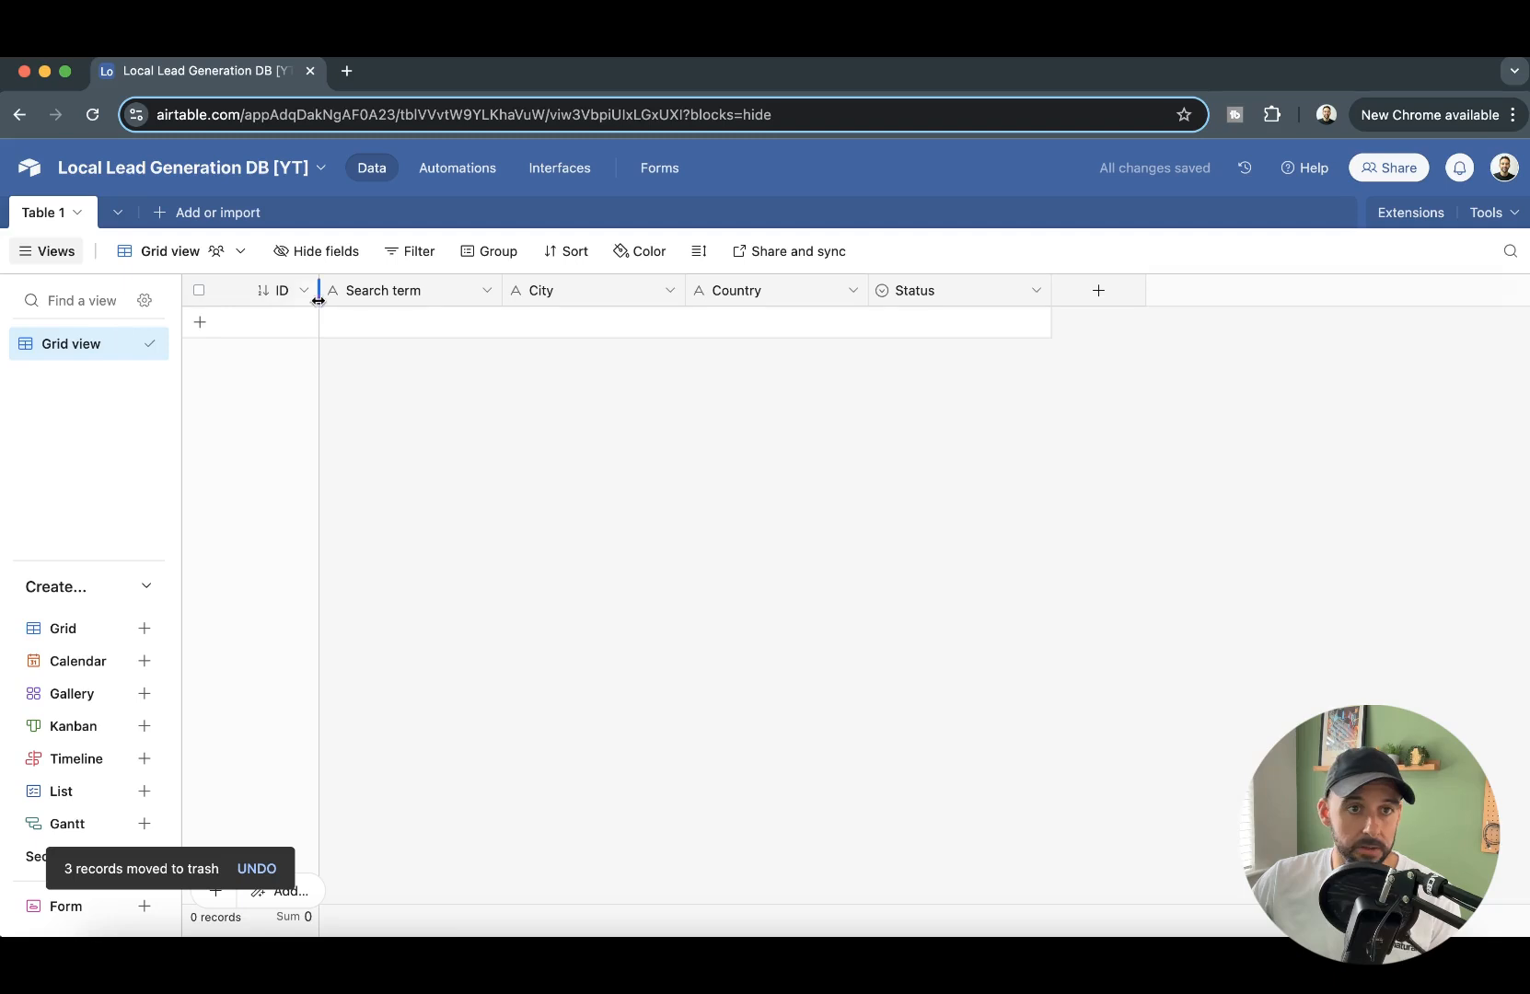
- Rename the table from its default name to "Data Requests"
double_click(36, 217)
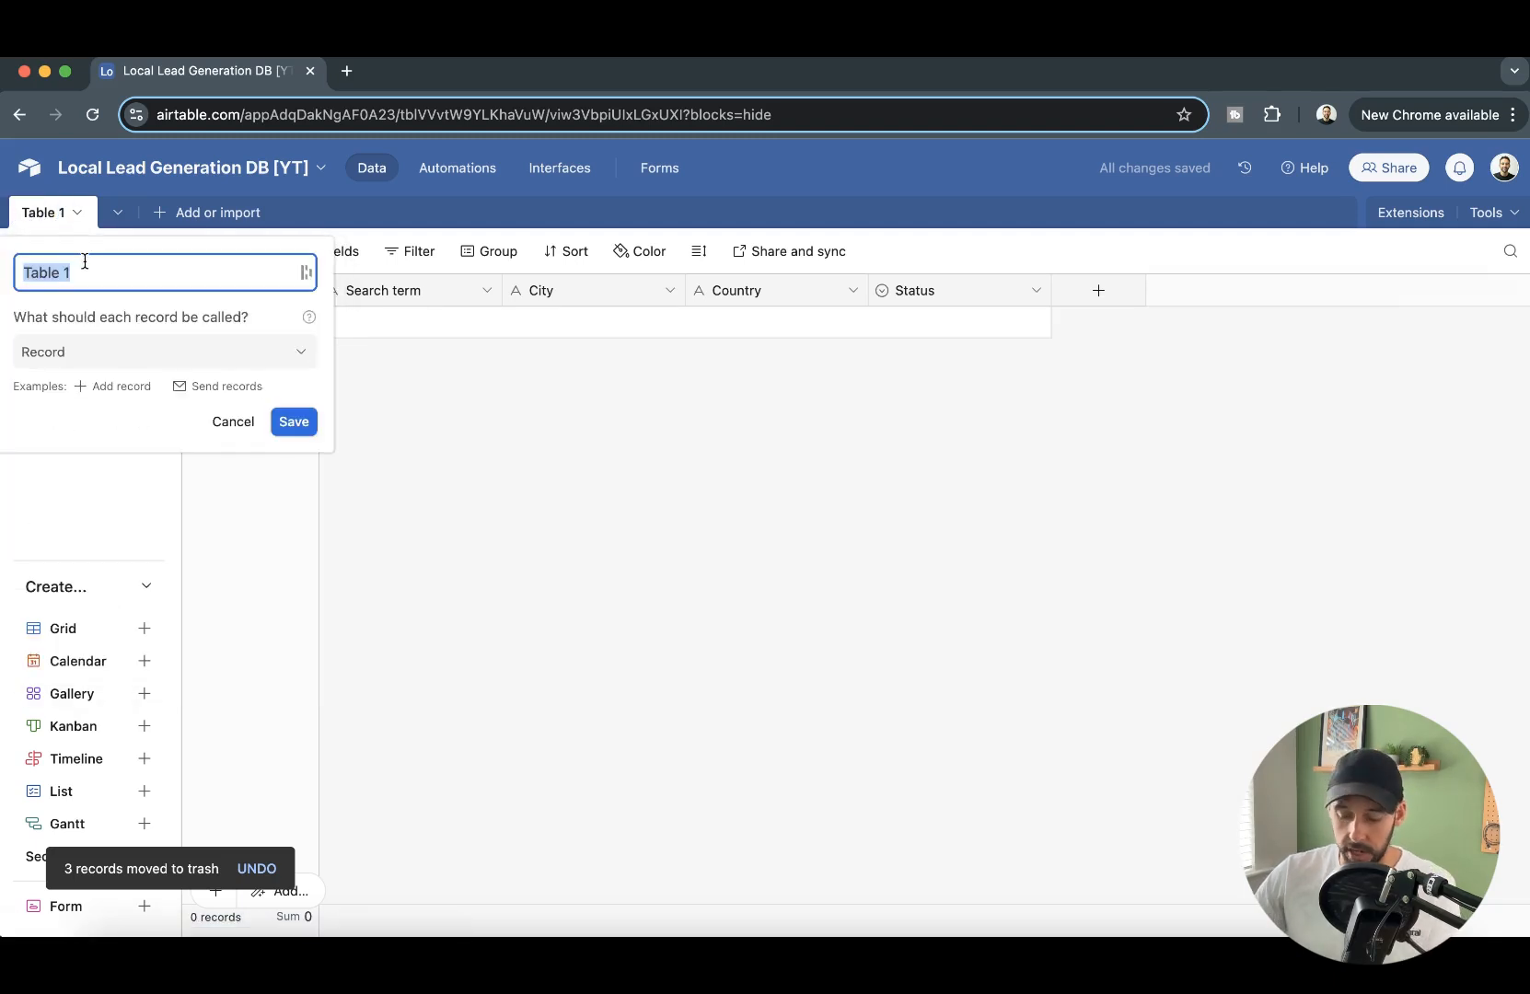
text(Data Requests)
key(Return)
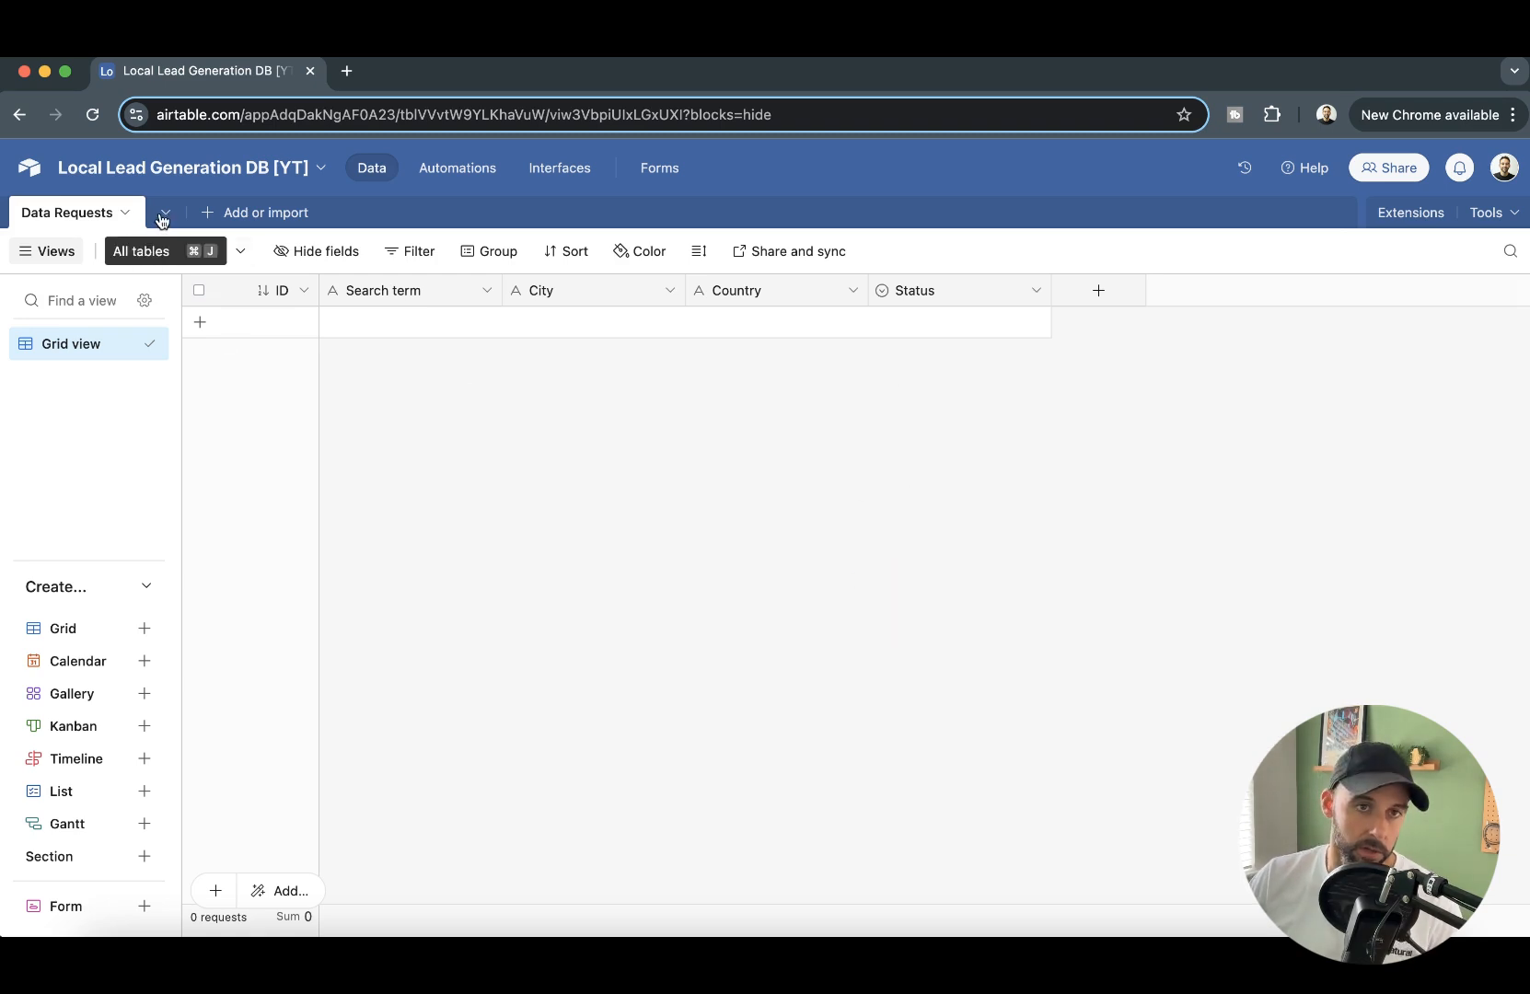
- Open apify.com in a new browser tab, enter its console and browse the Apify Store
click(346, 70)
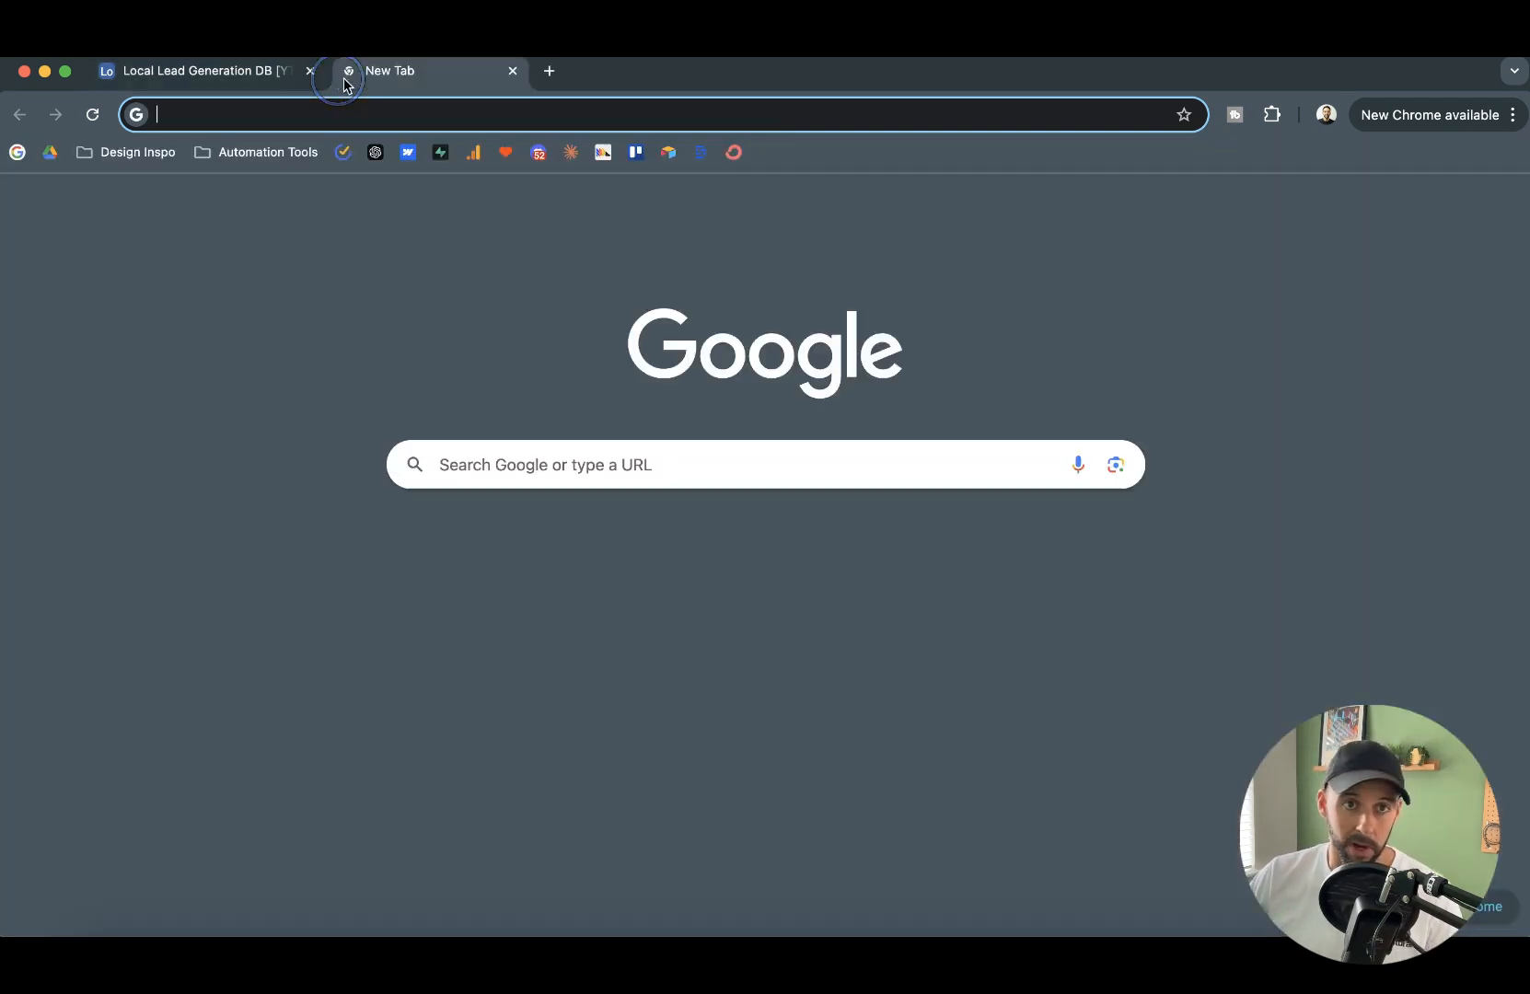
text(apify)
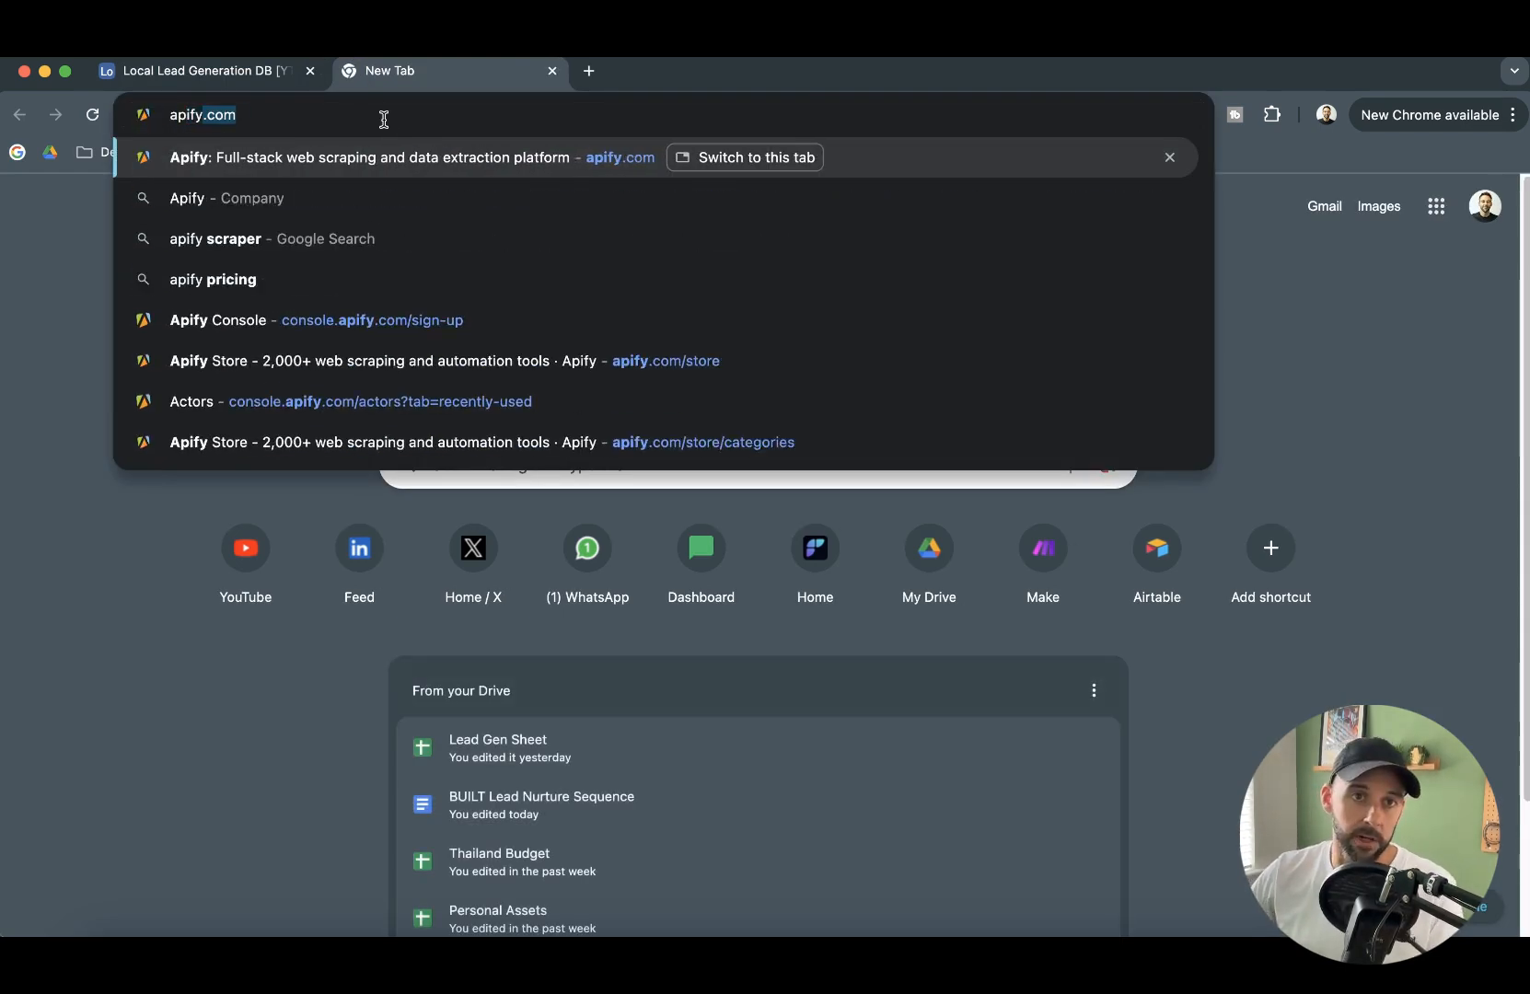
key(Return)
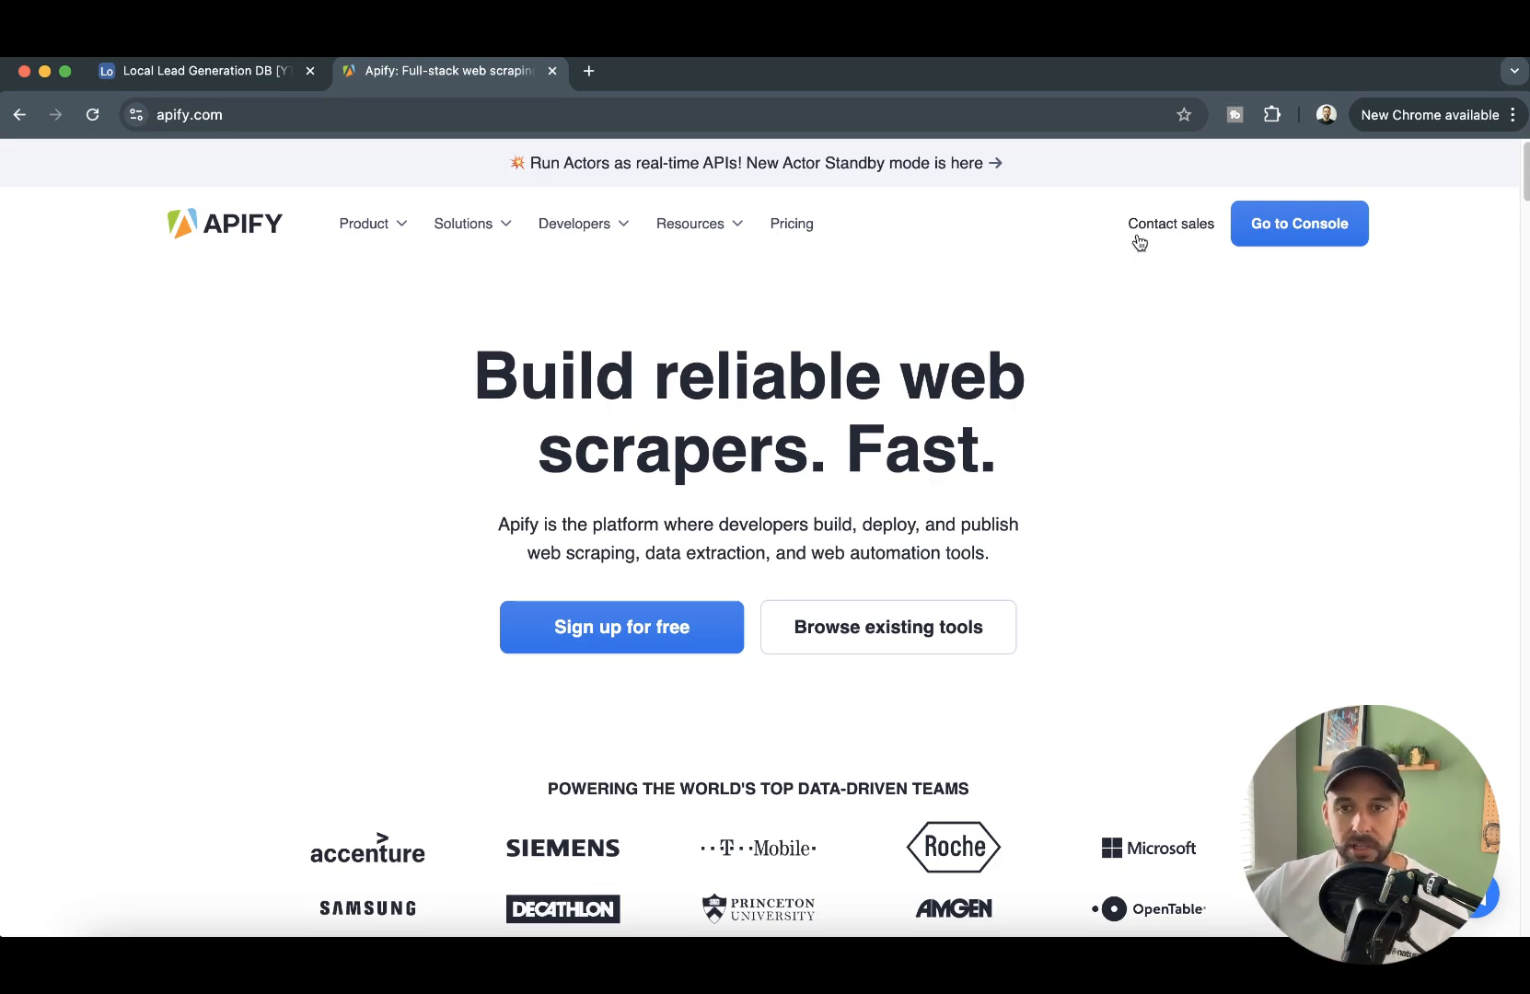
click(1285, 227)
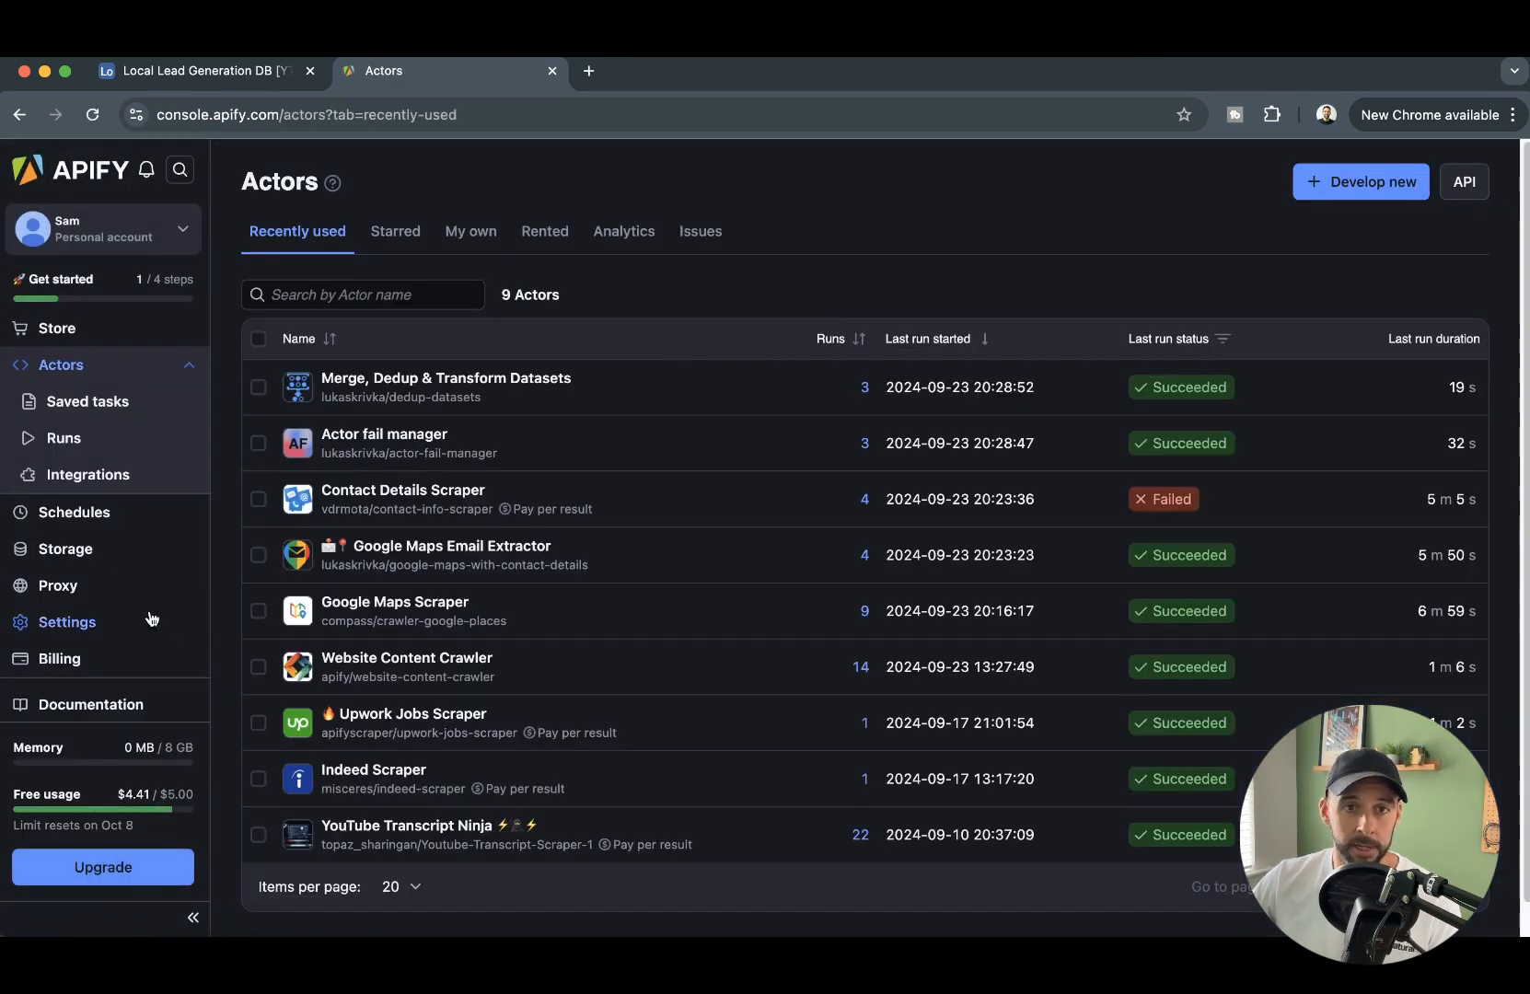
click(38, 334)
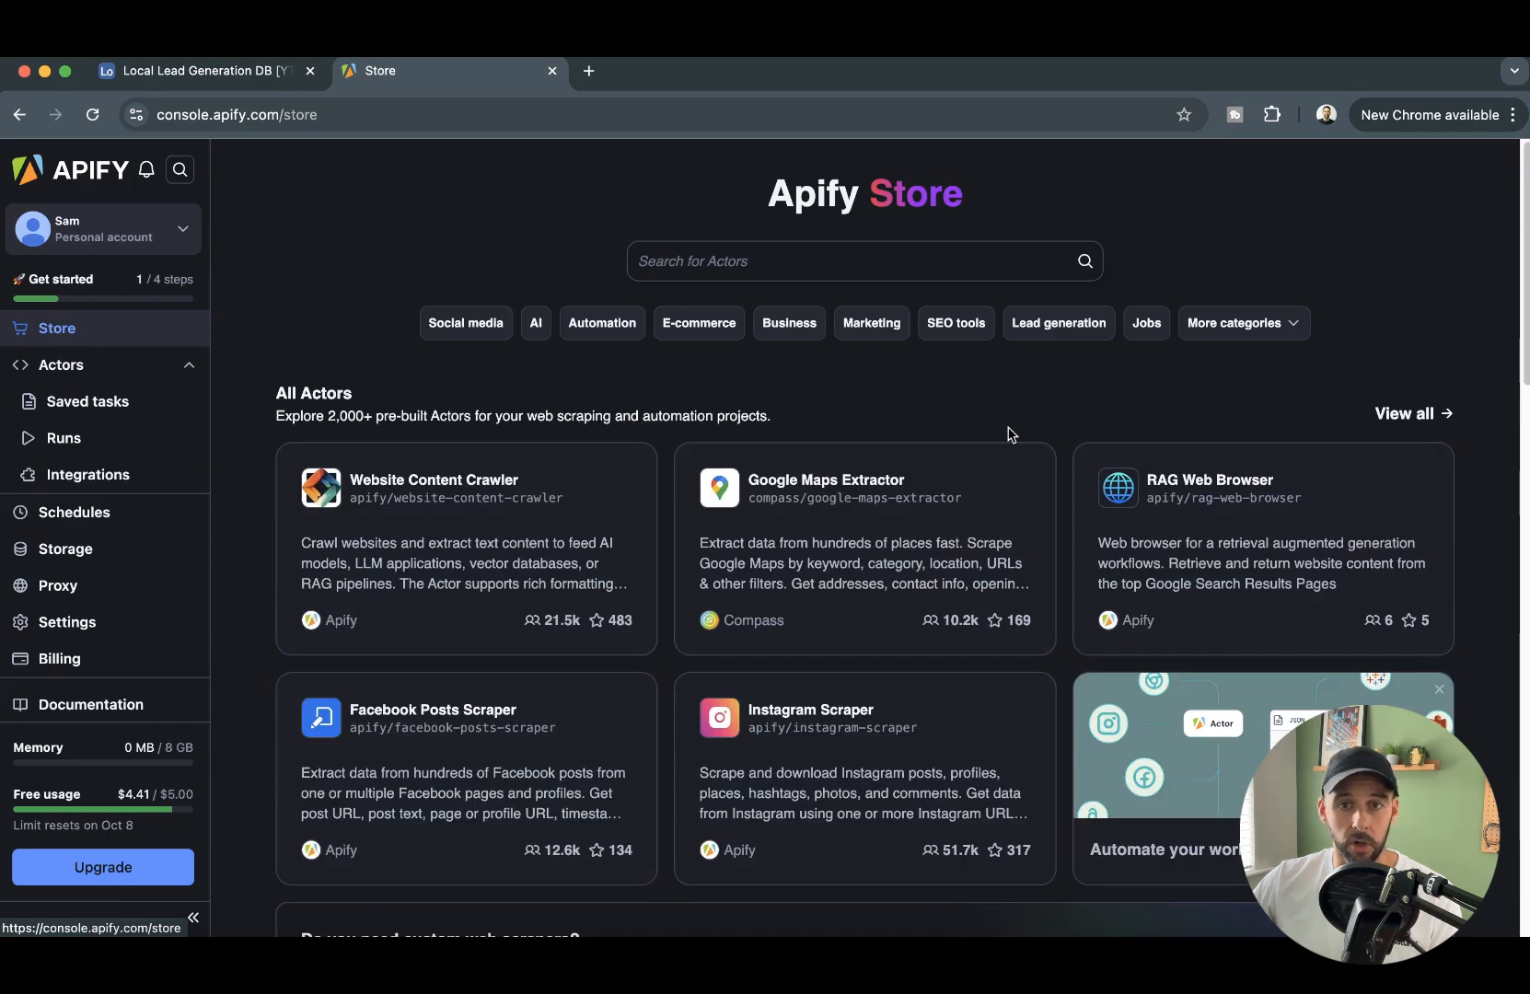
scroll(930, 433, down, 10)
scroll(927, 425, up, 10)
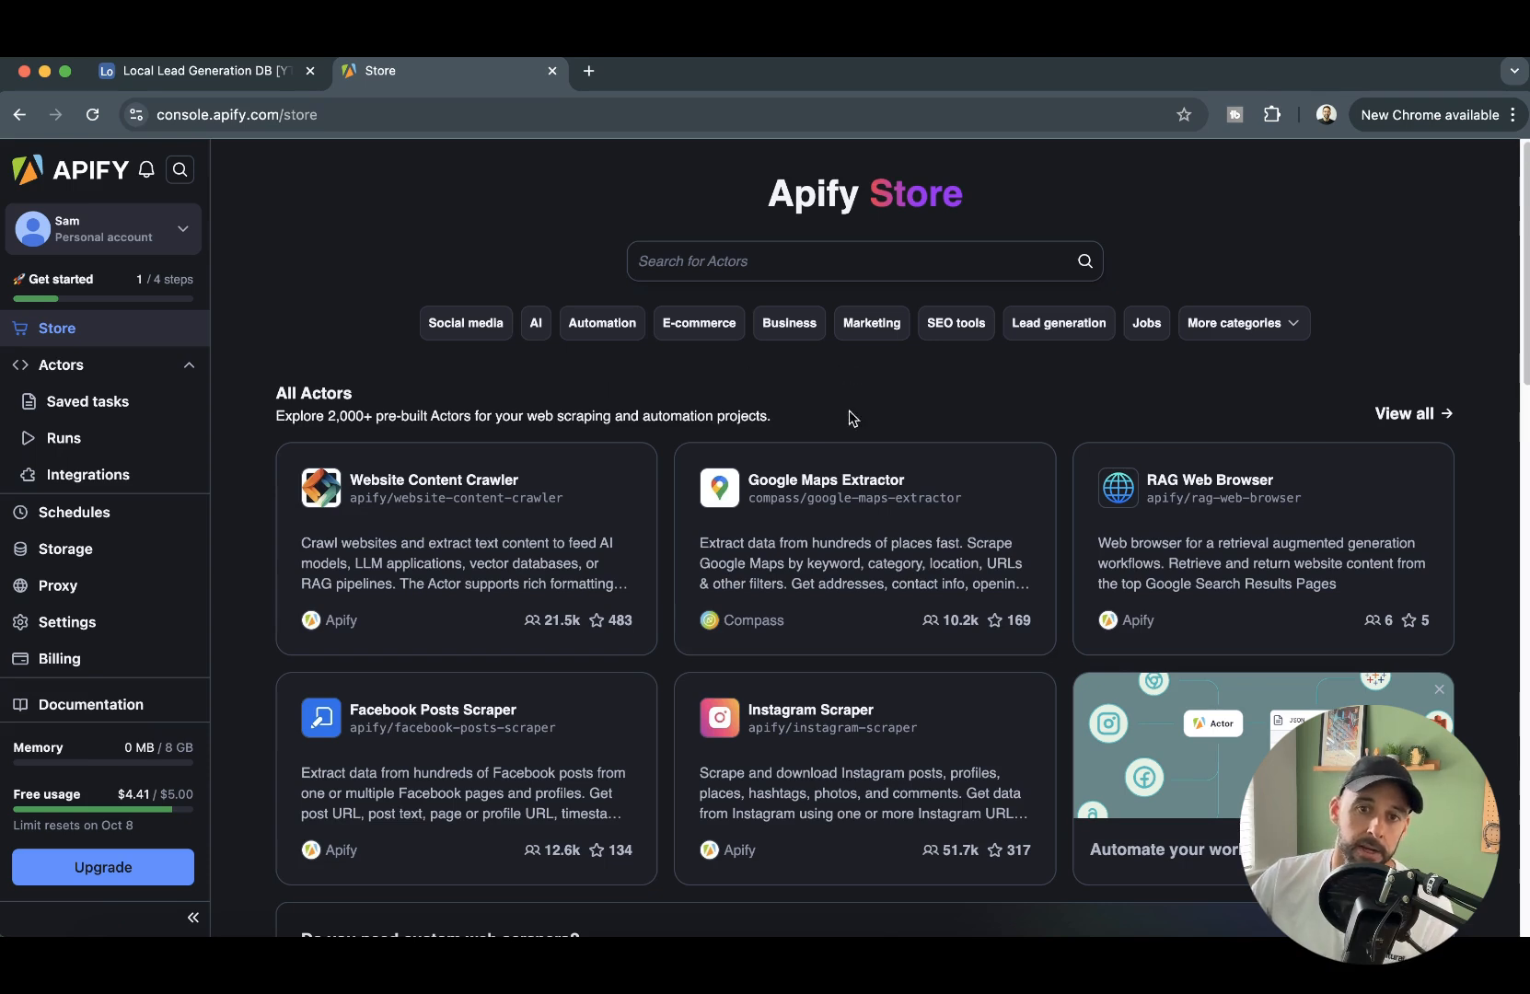
- Search the store for "google maps scraper" and open the Google Maps Scraper actor by Compass
click(857, 261)
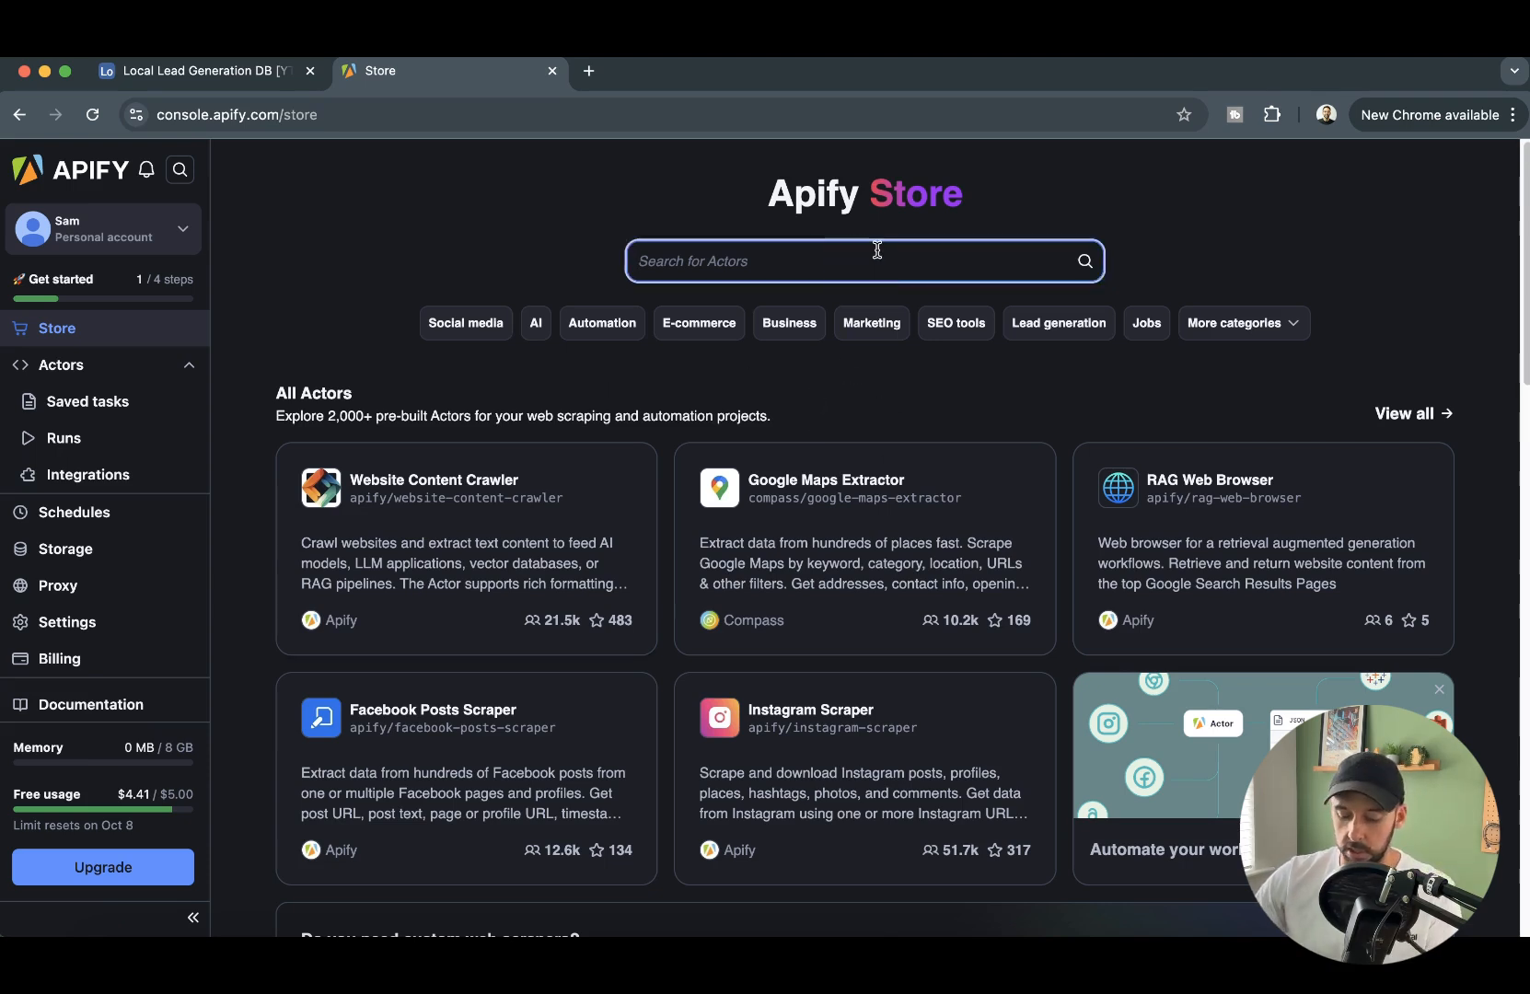
text(google maps scraper)
key(Return)
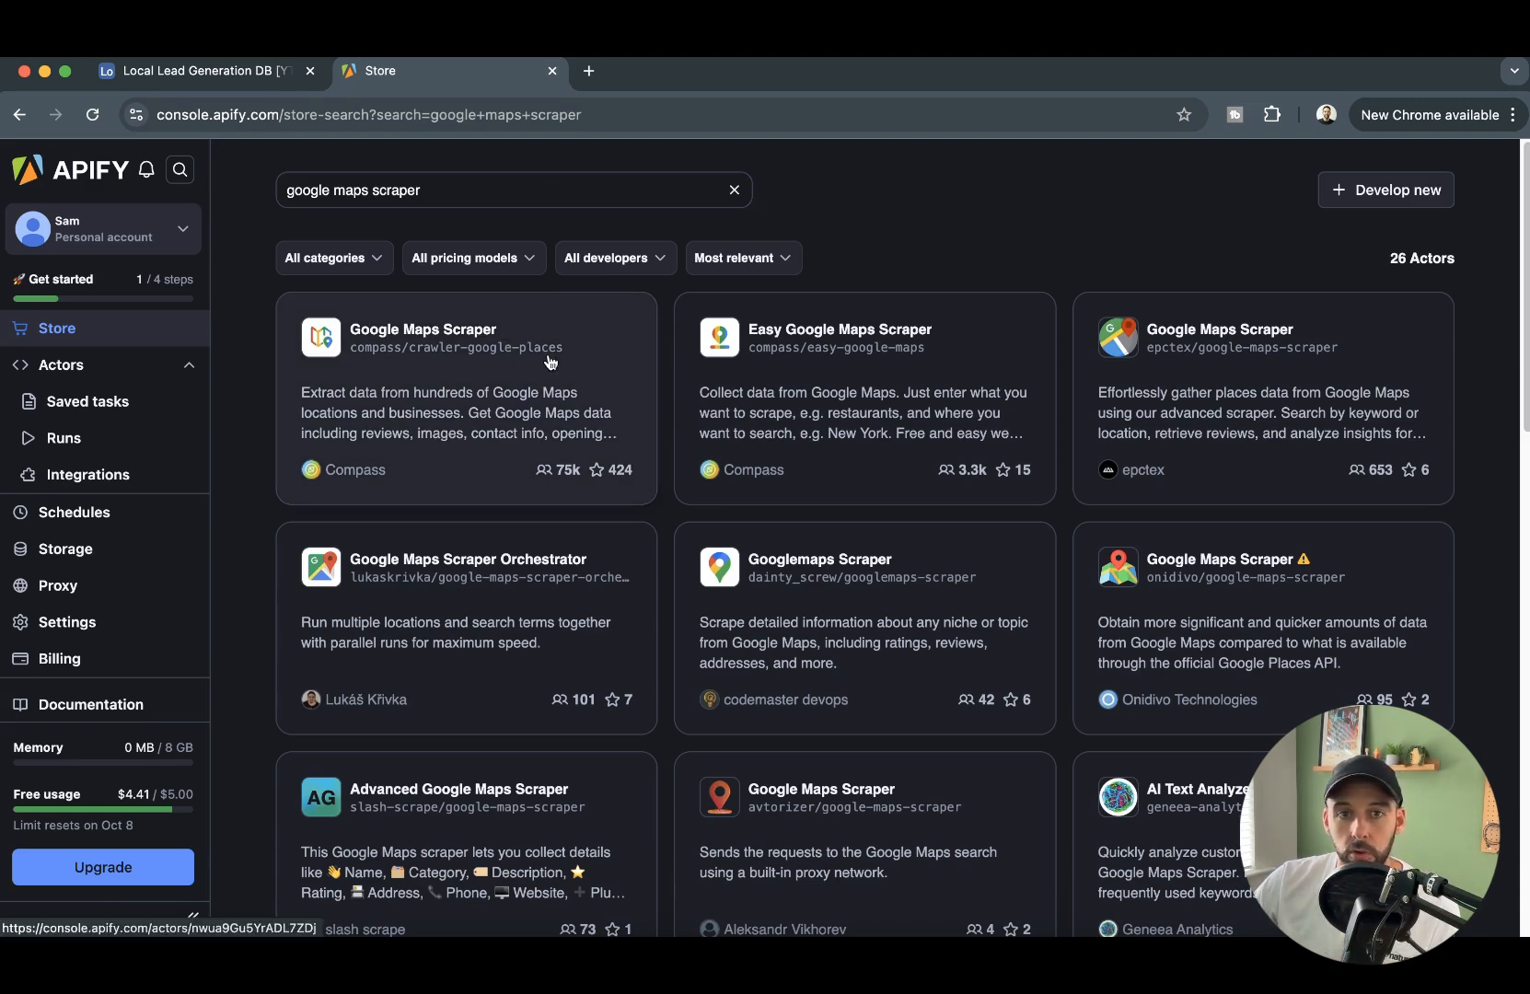
click(532, 420)
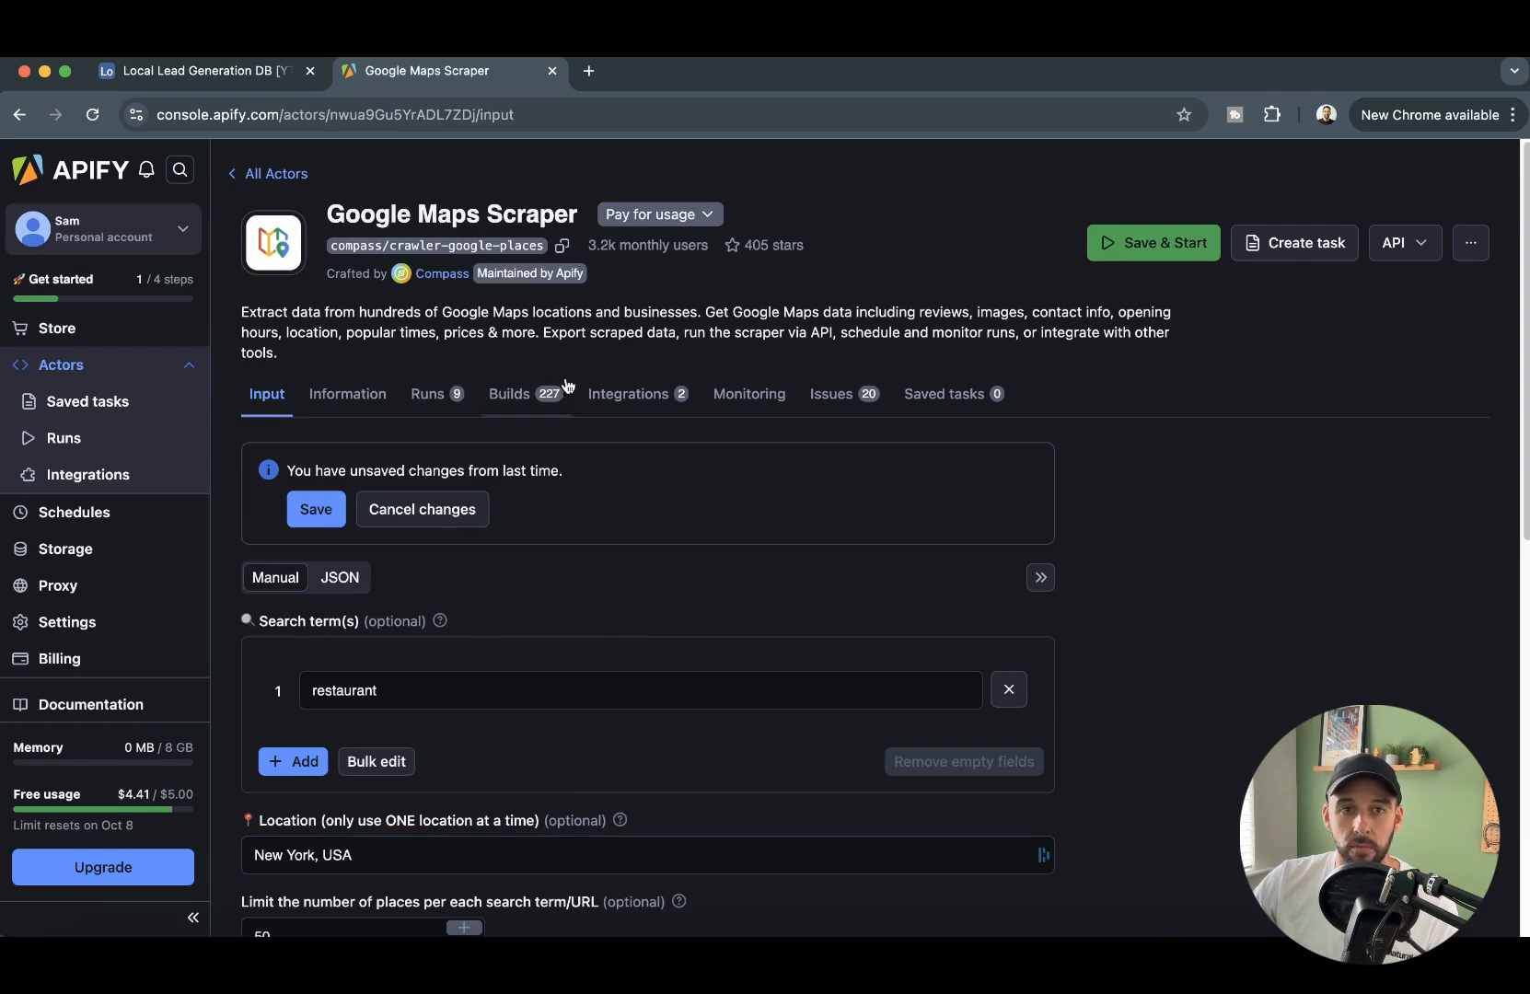
- Examine the Google Maps Scraper's input settings, including the search term, location and scraping options
scroll(388, 523, down, 5)
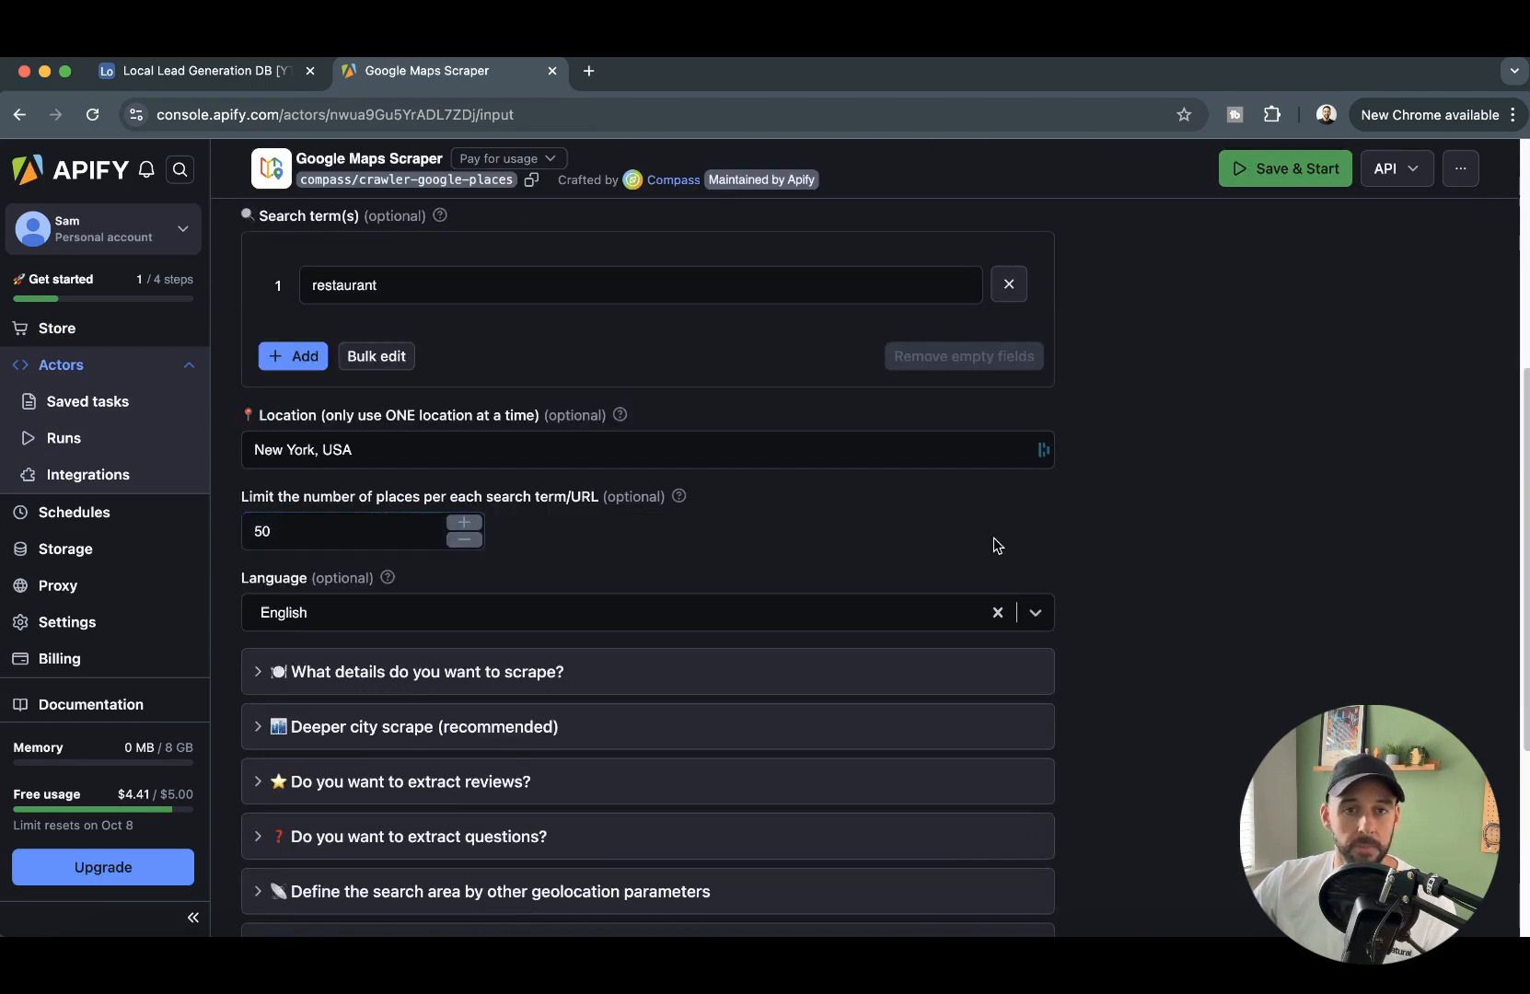
scroll(676, 417, down, 5)
scroll(557, 469, up, 10)
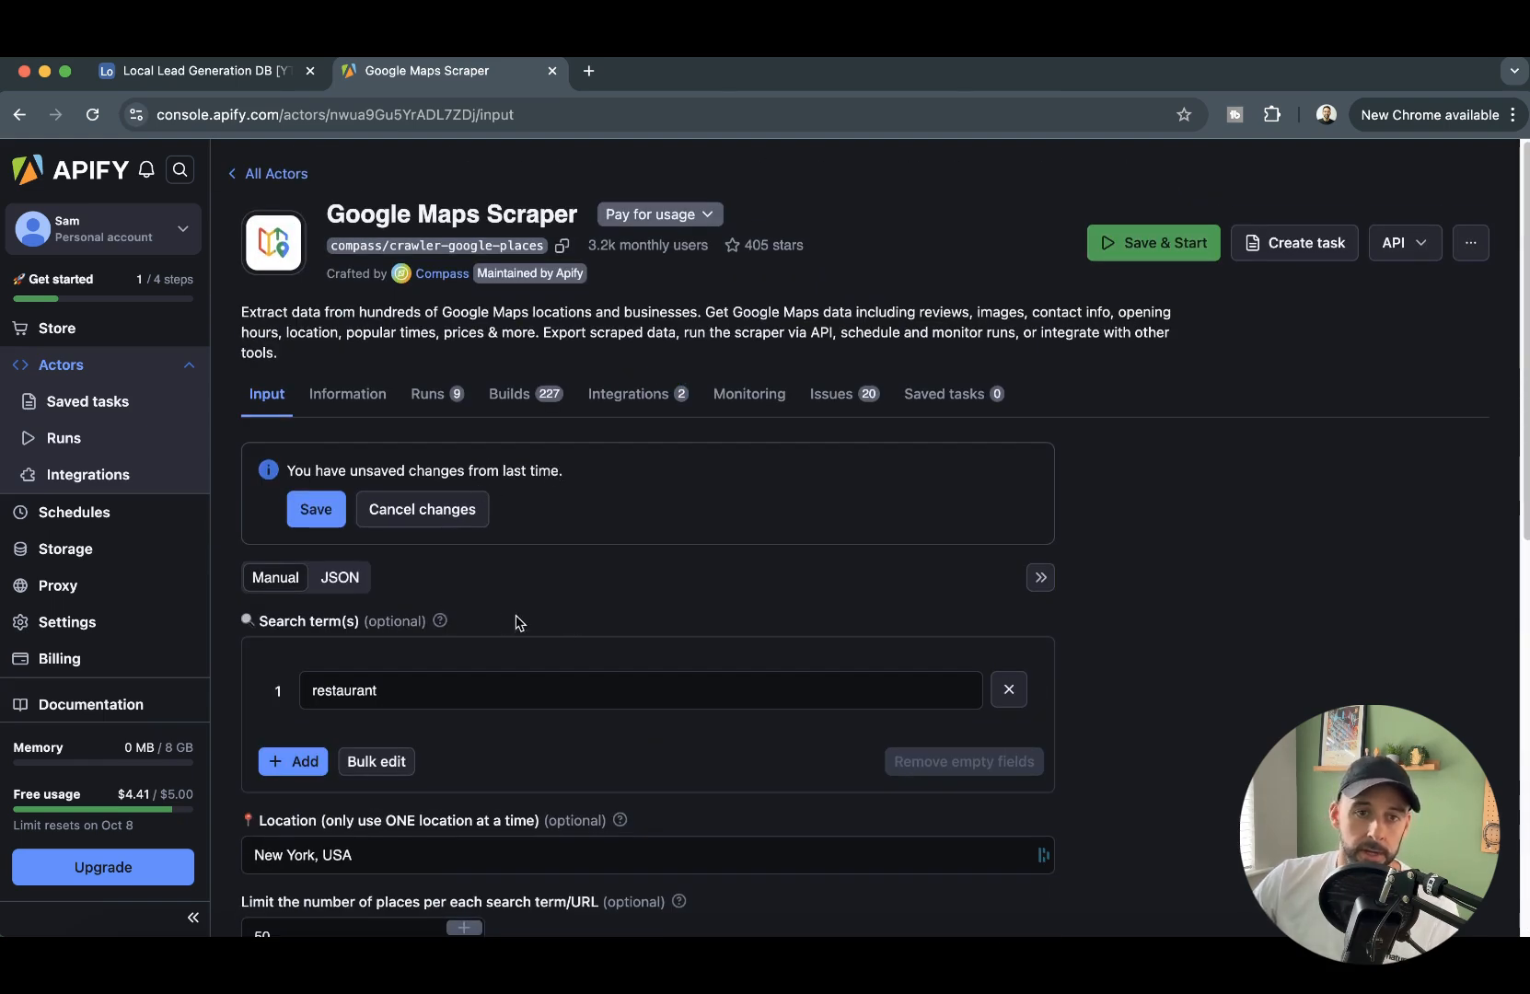
scroll(519, 622, down, 2)
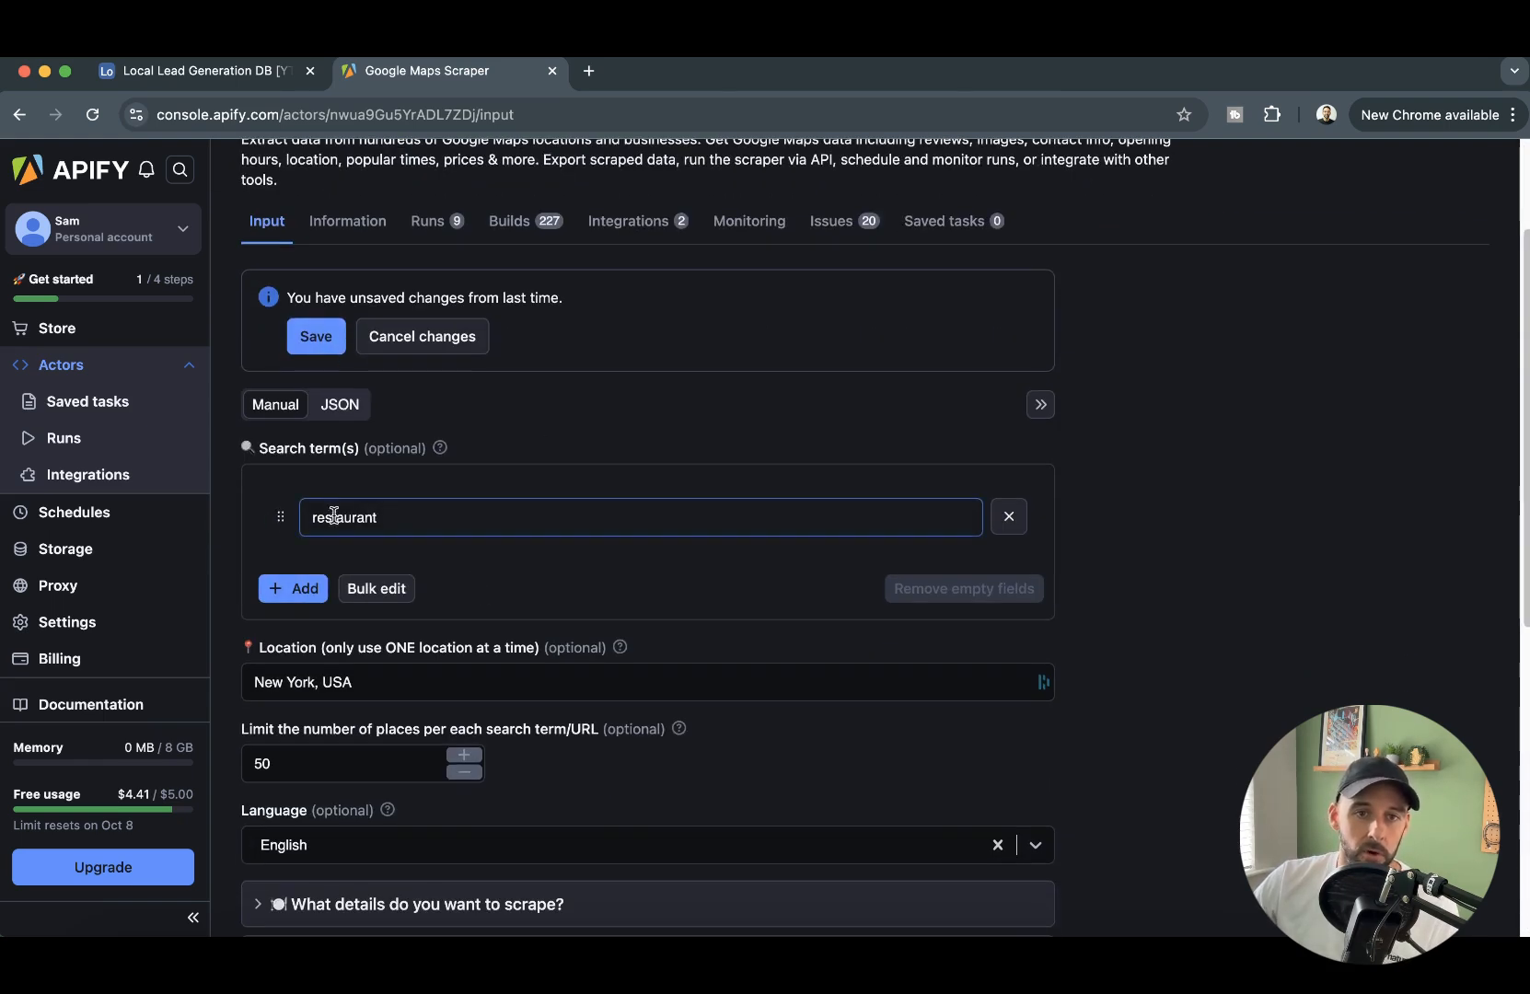
drag(312, 519, 475, 526)
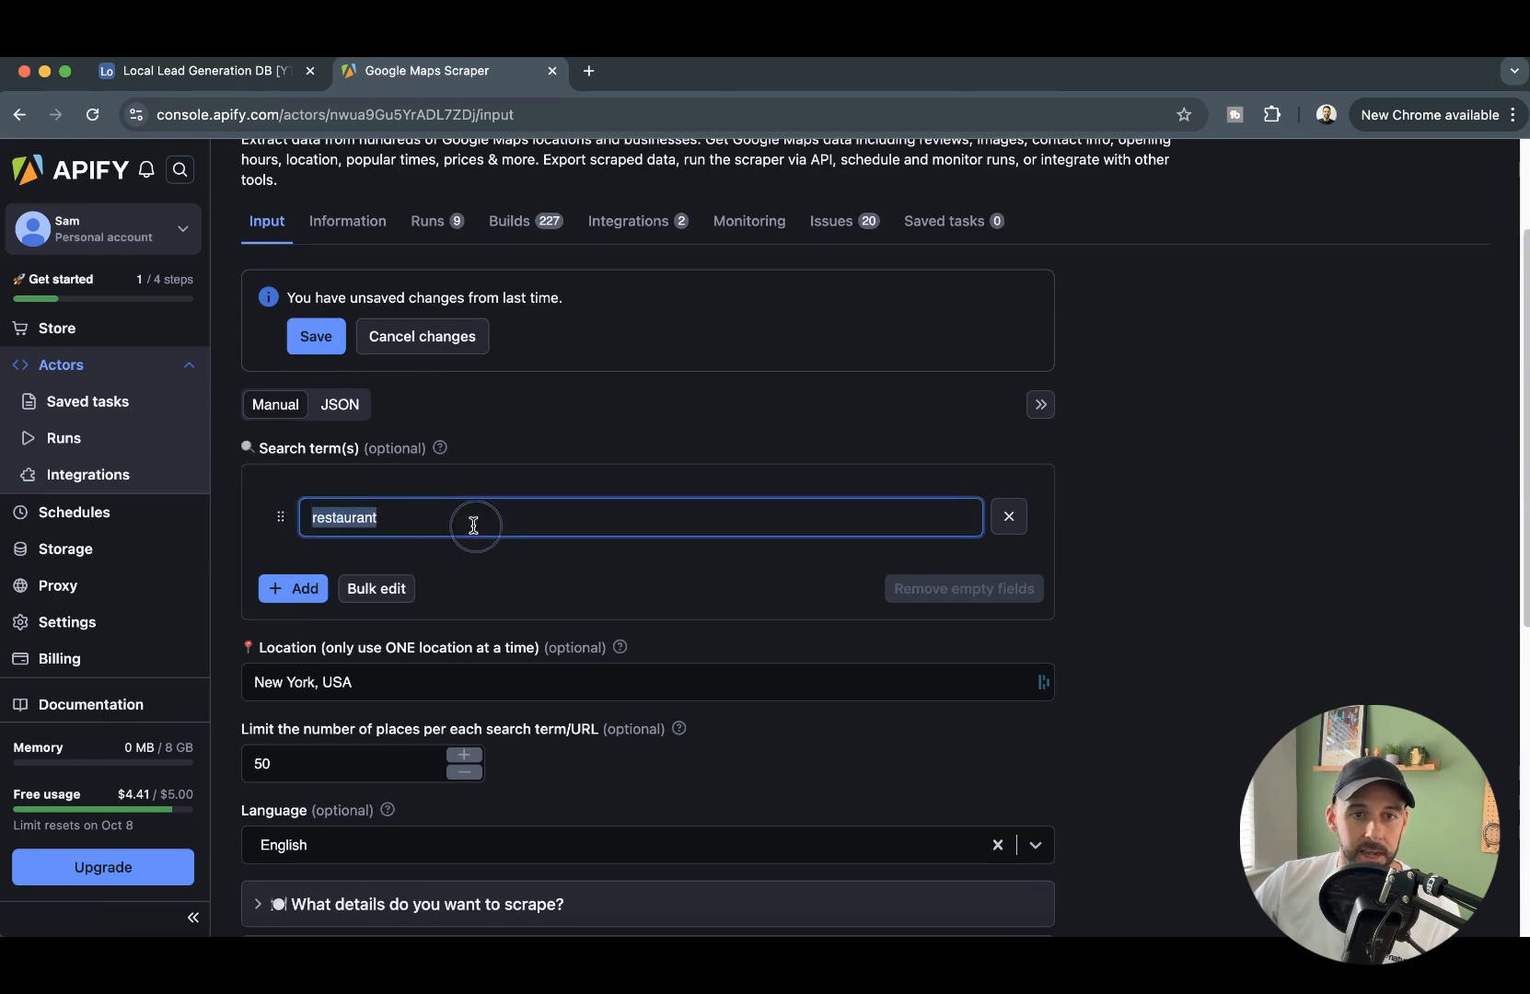
click(454, 524)
scroll(405, 552, down, 1)
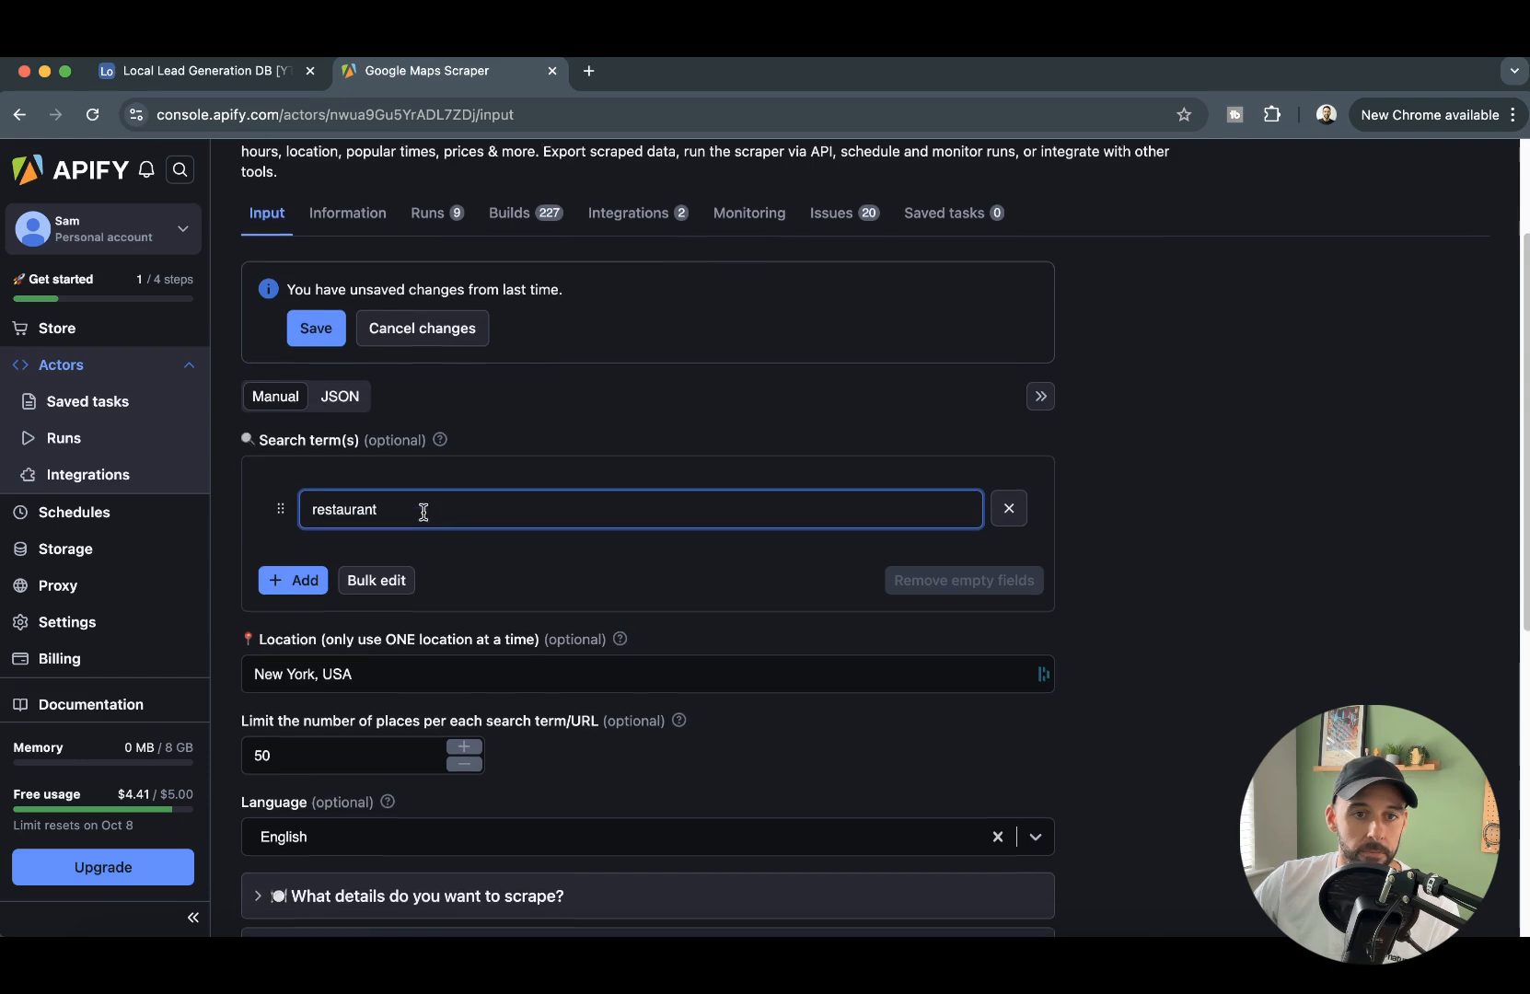
drag(315, 643, 404, 639)
click(1244, 623)
scroll(589, 691, down, 1)
scroll(592, 692, down, 1)
- Set the limit of places per search term to 25 and read the help text for that setting
click(342, 619)
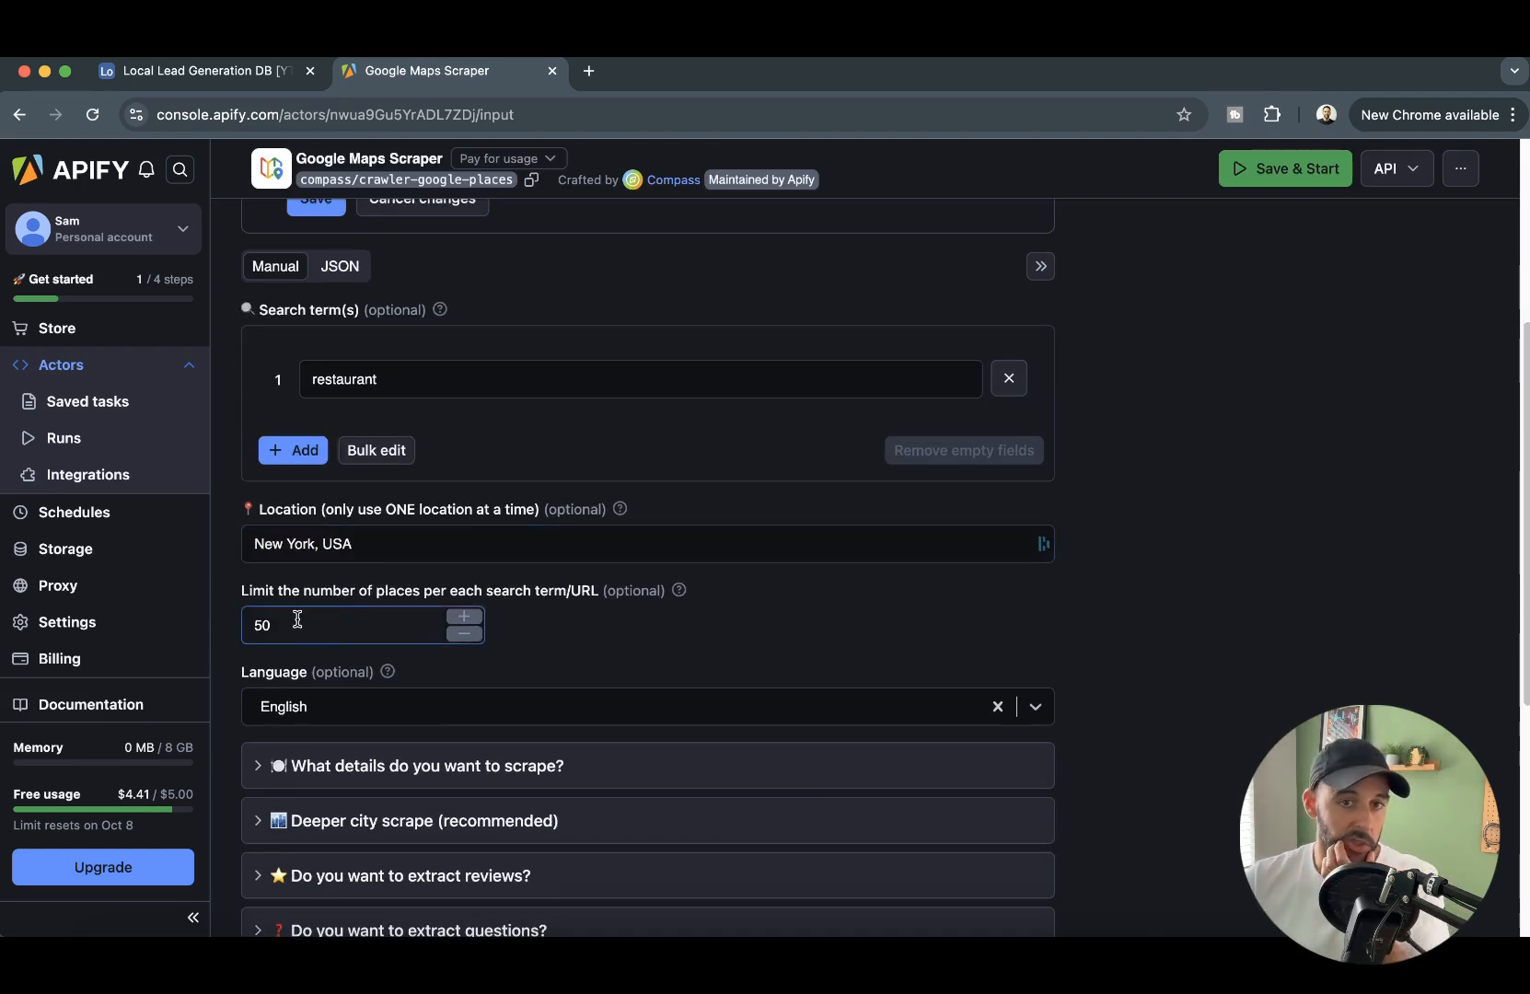
click(257, 576)
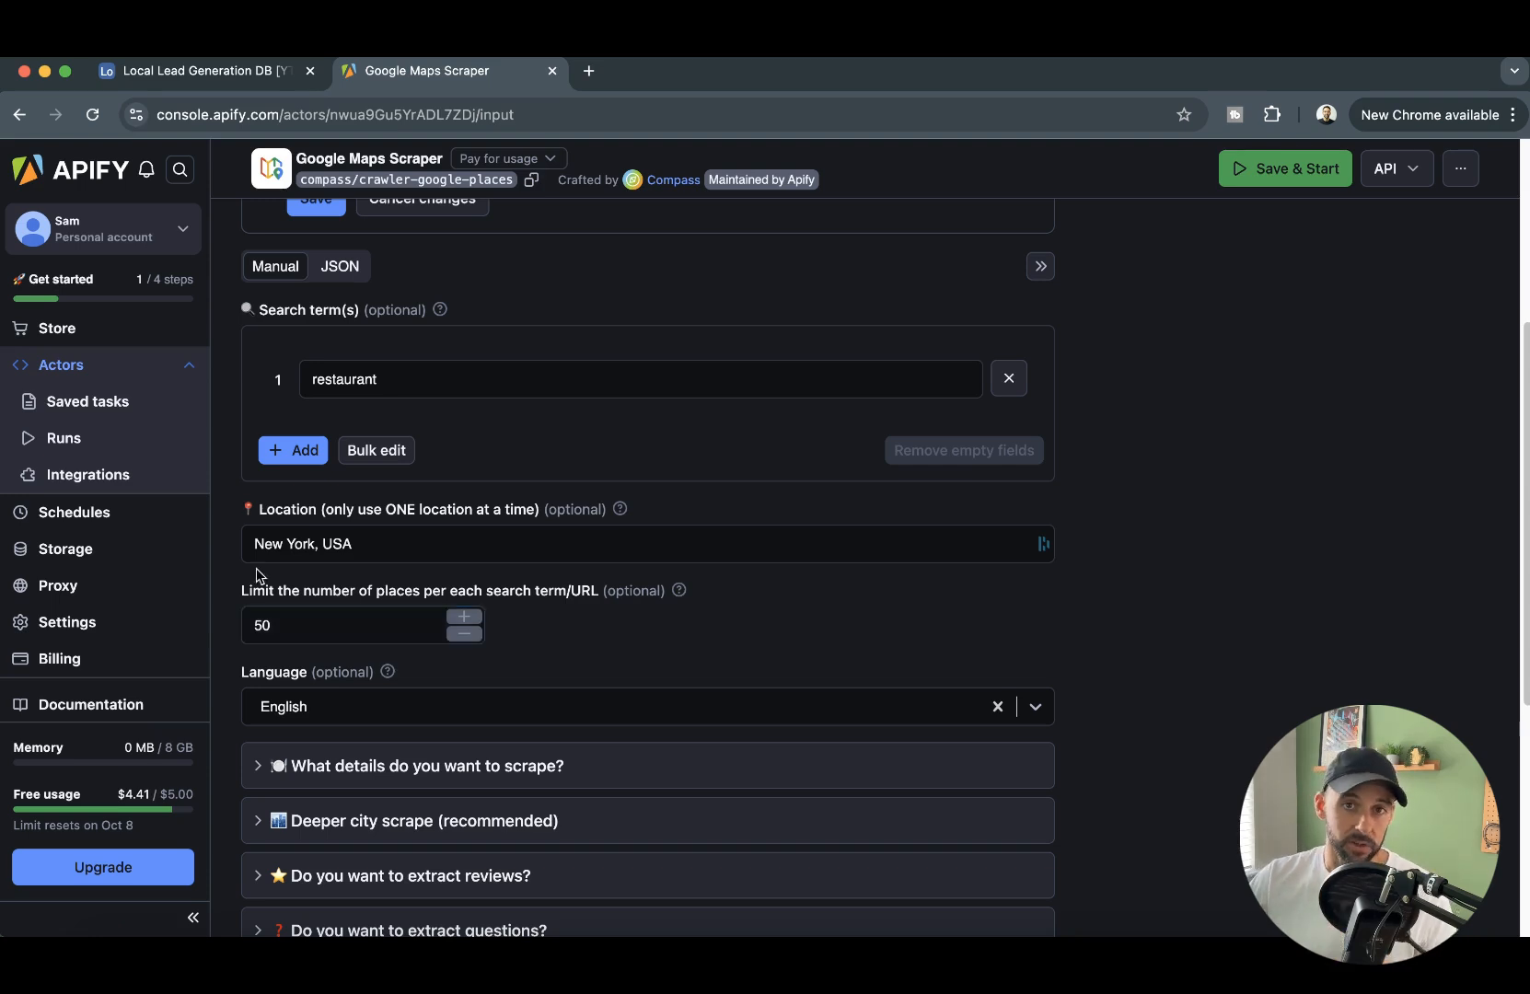
click(281, 635)
click(315, 633)
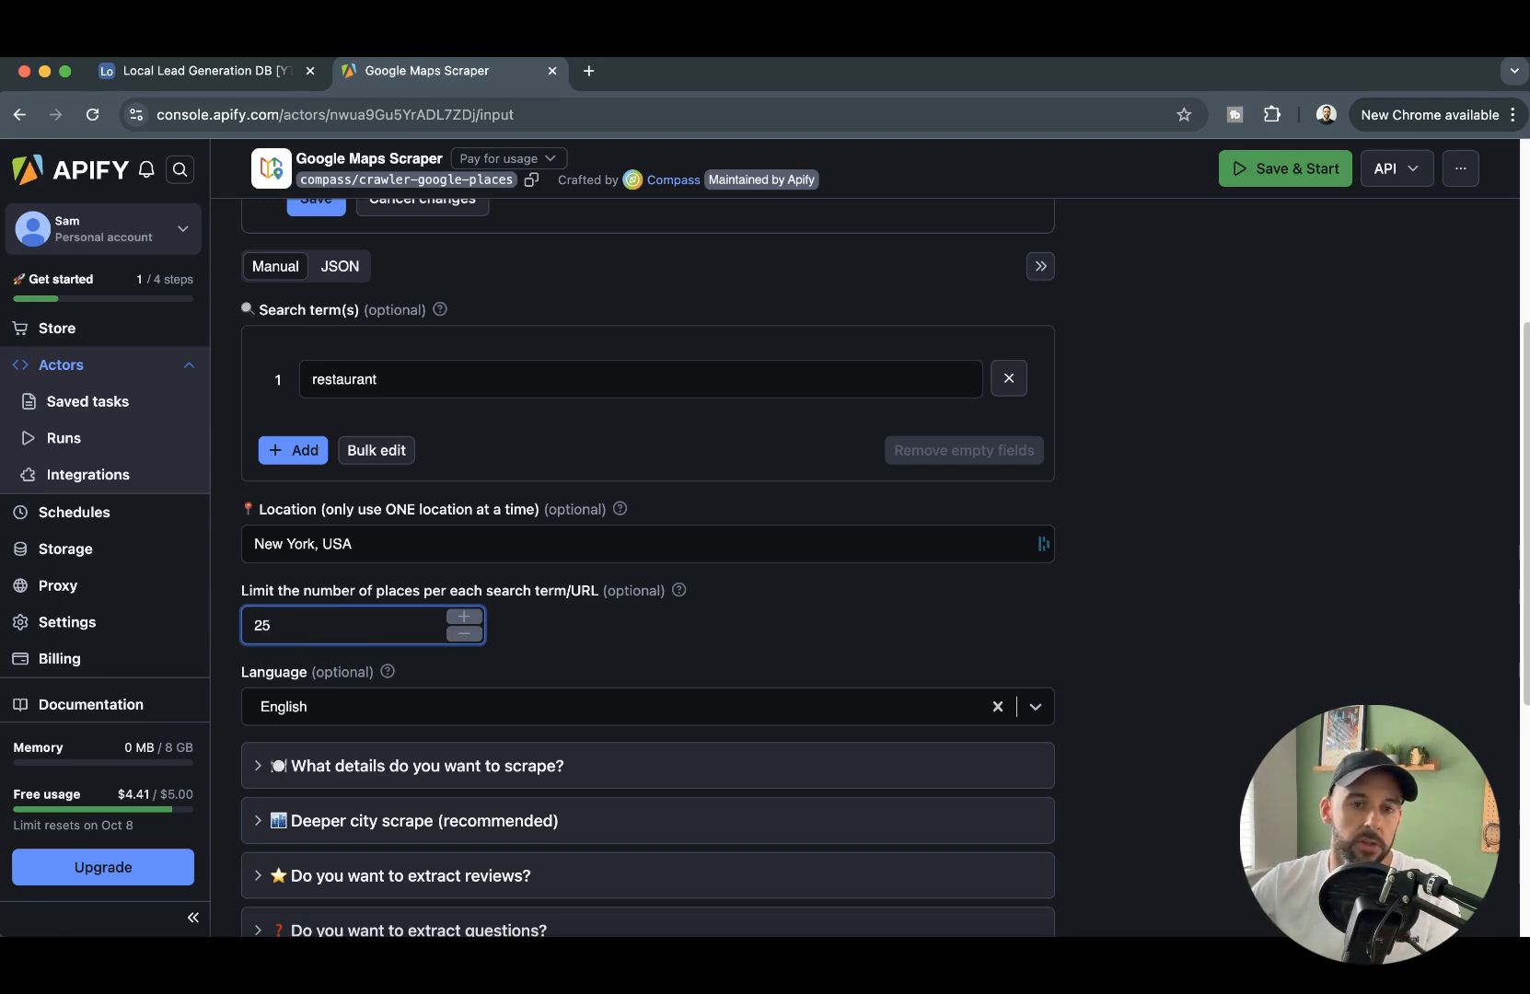
click(1185, 629)
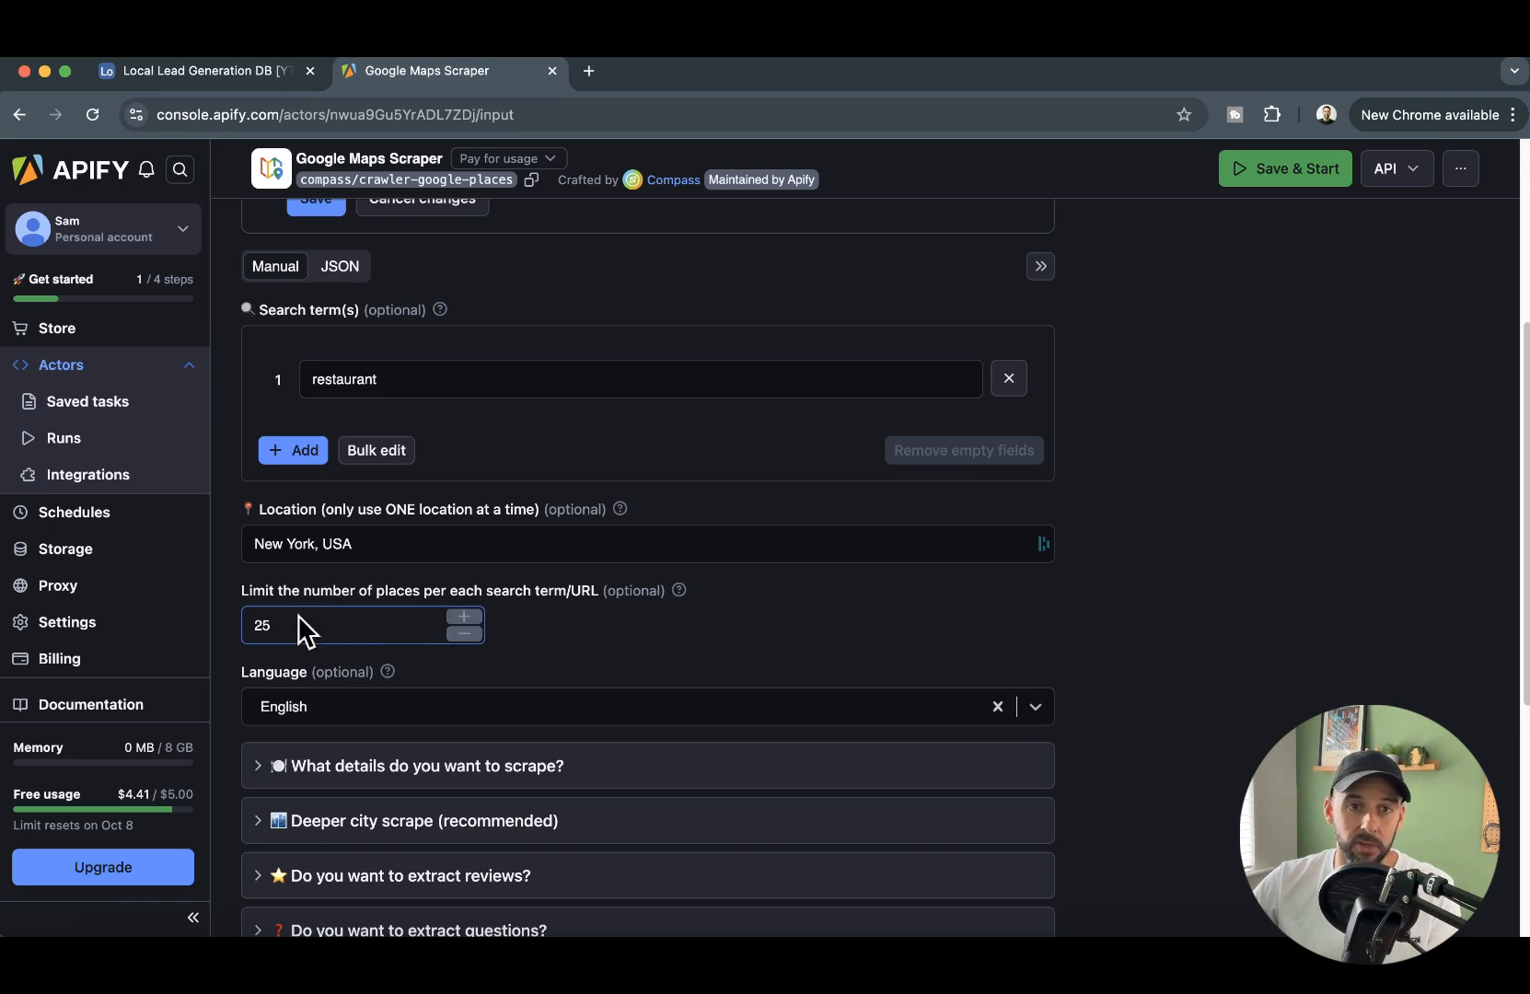
mouse_move(682, 593)
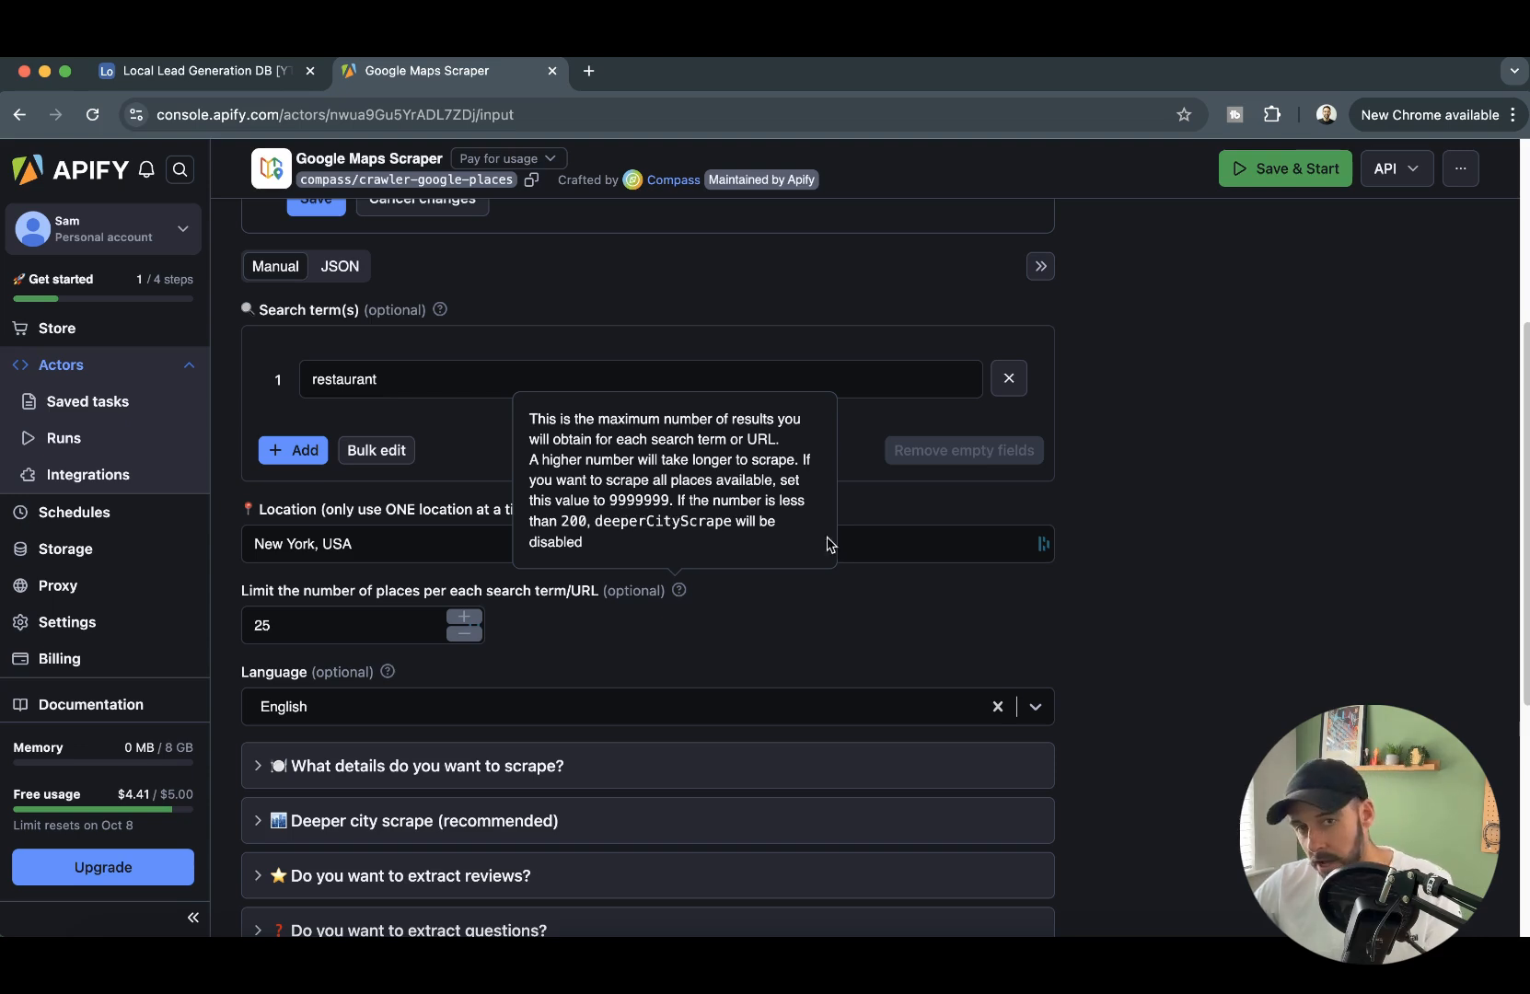
click(313, 626)
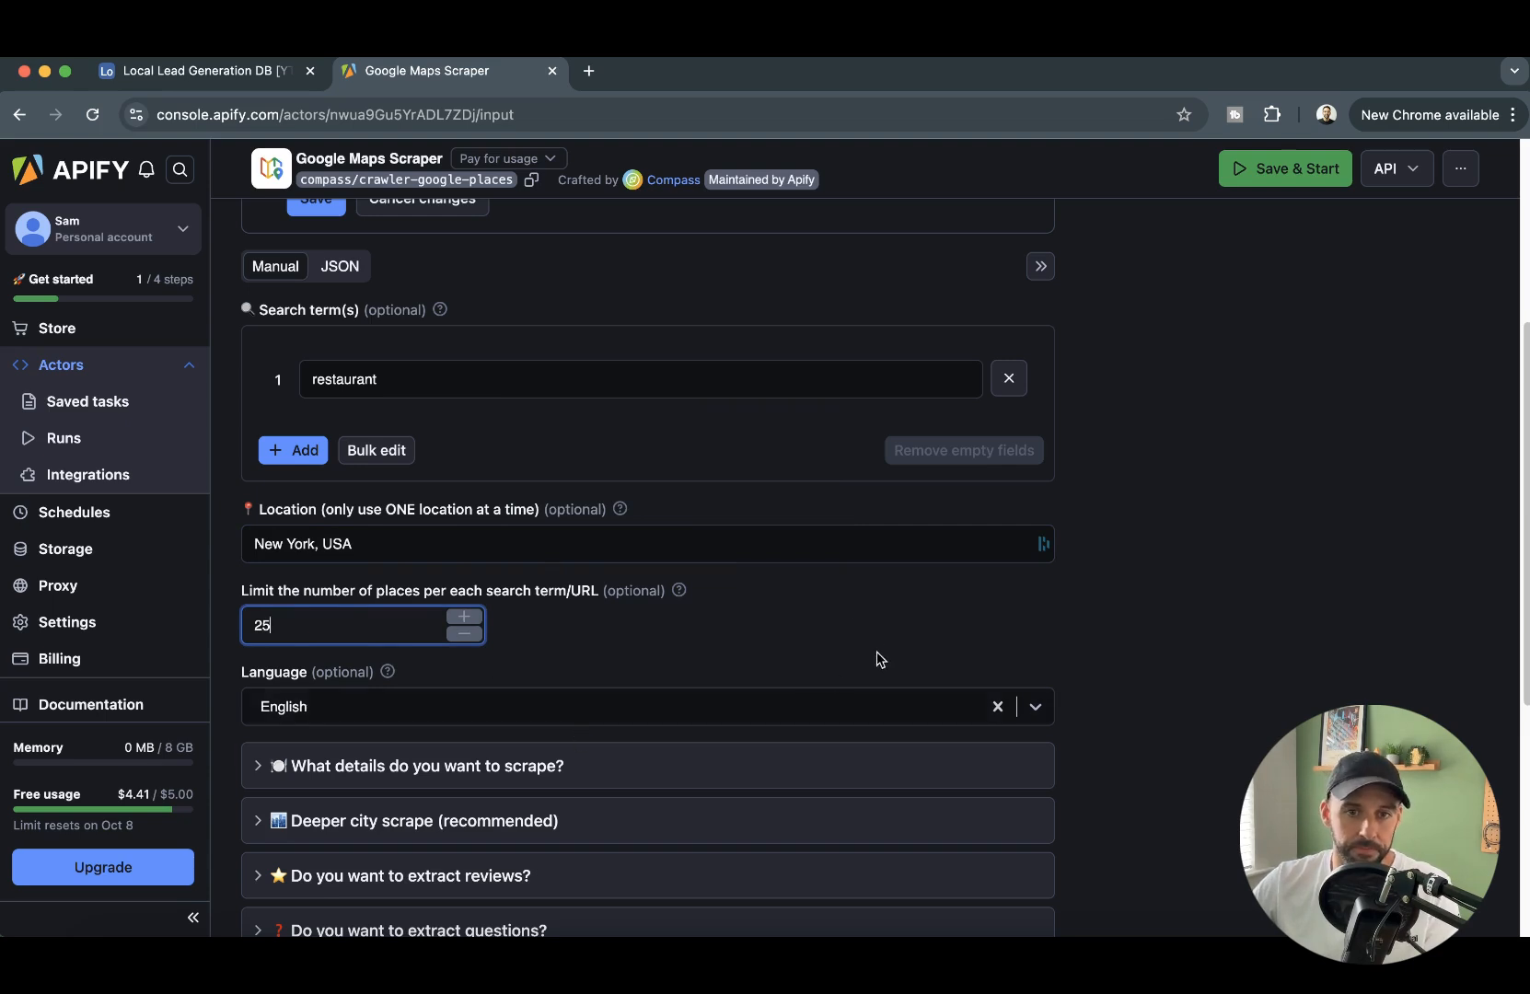
- Open the list of past actor runs and review the results and usage cost of the Google Maps Scraper runs
click(55, 438)
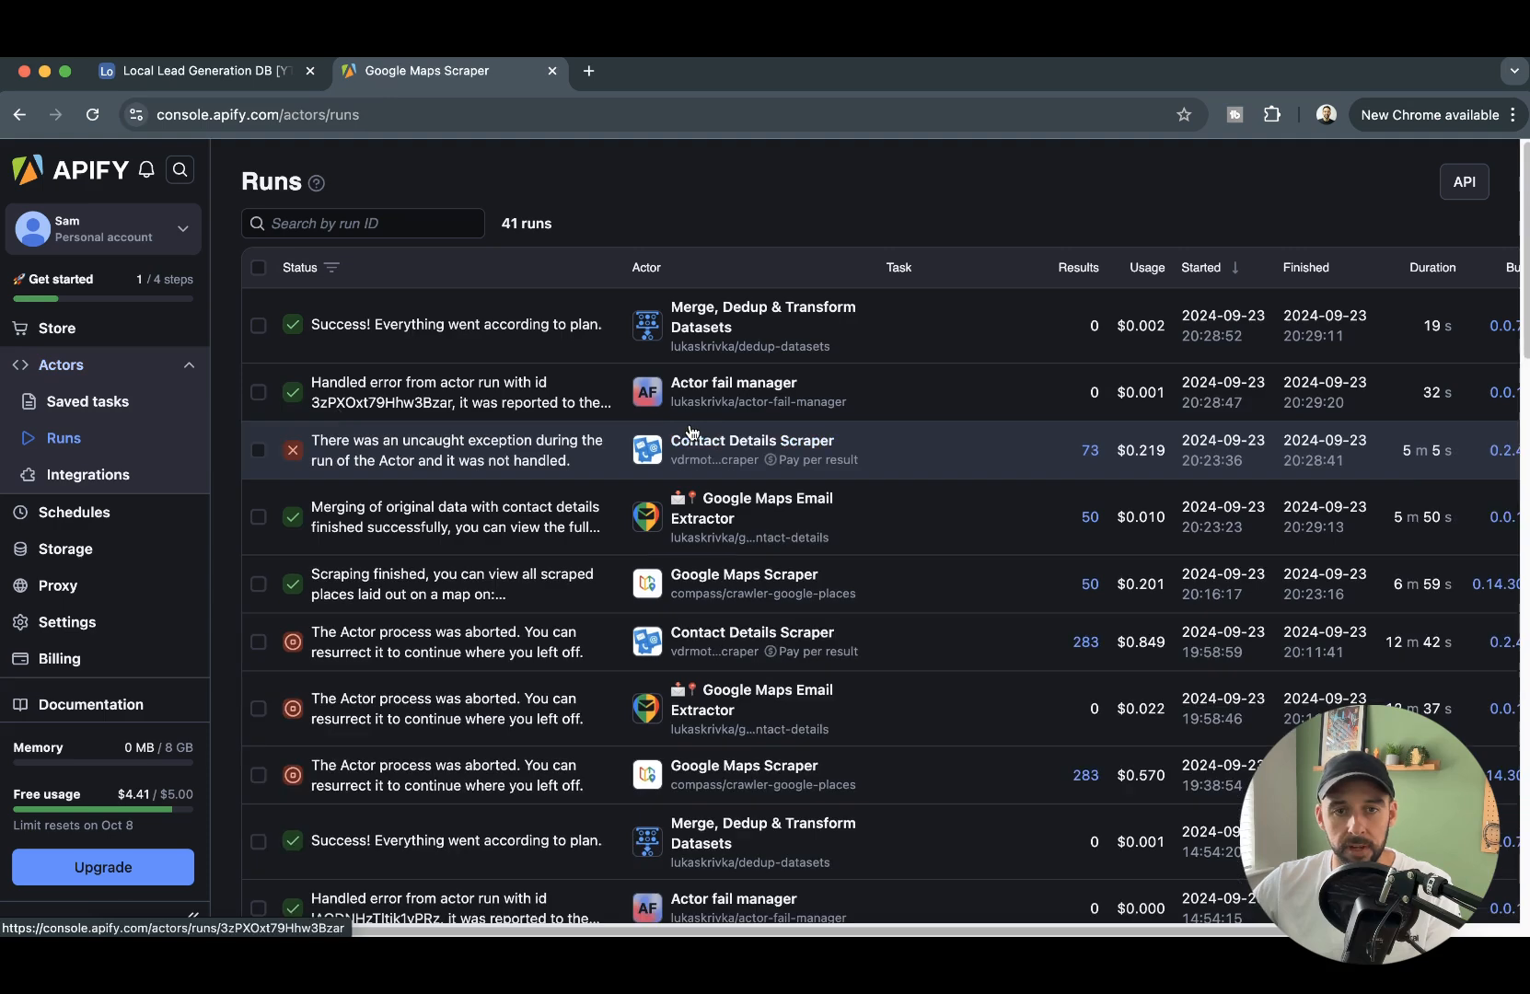
scroll(578, 384, down, 3)
scroll(578, 383, down, 5)
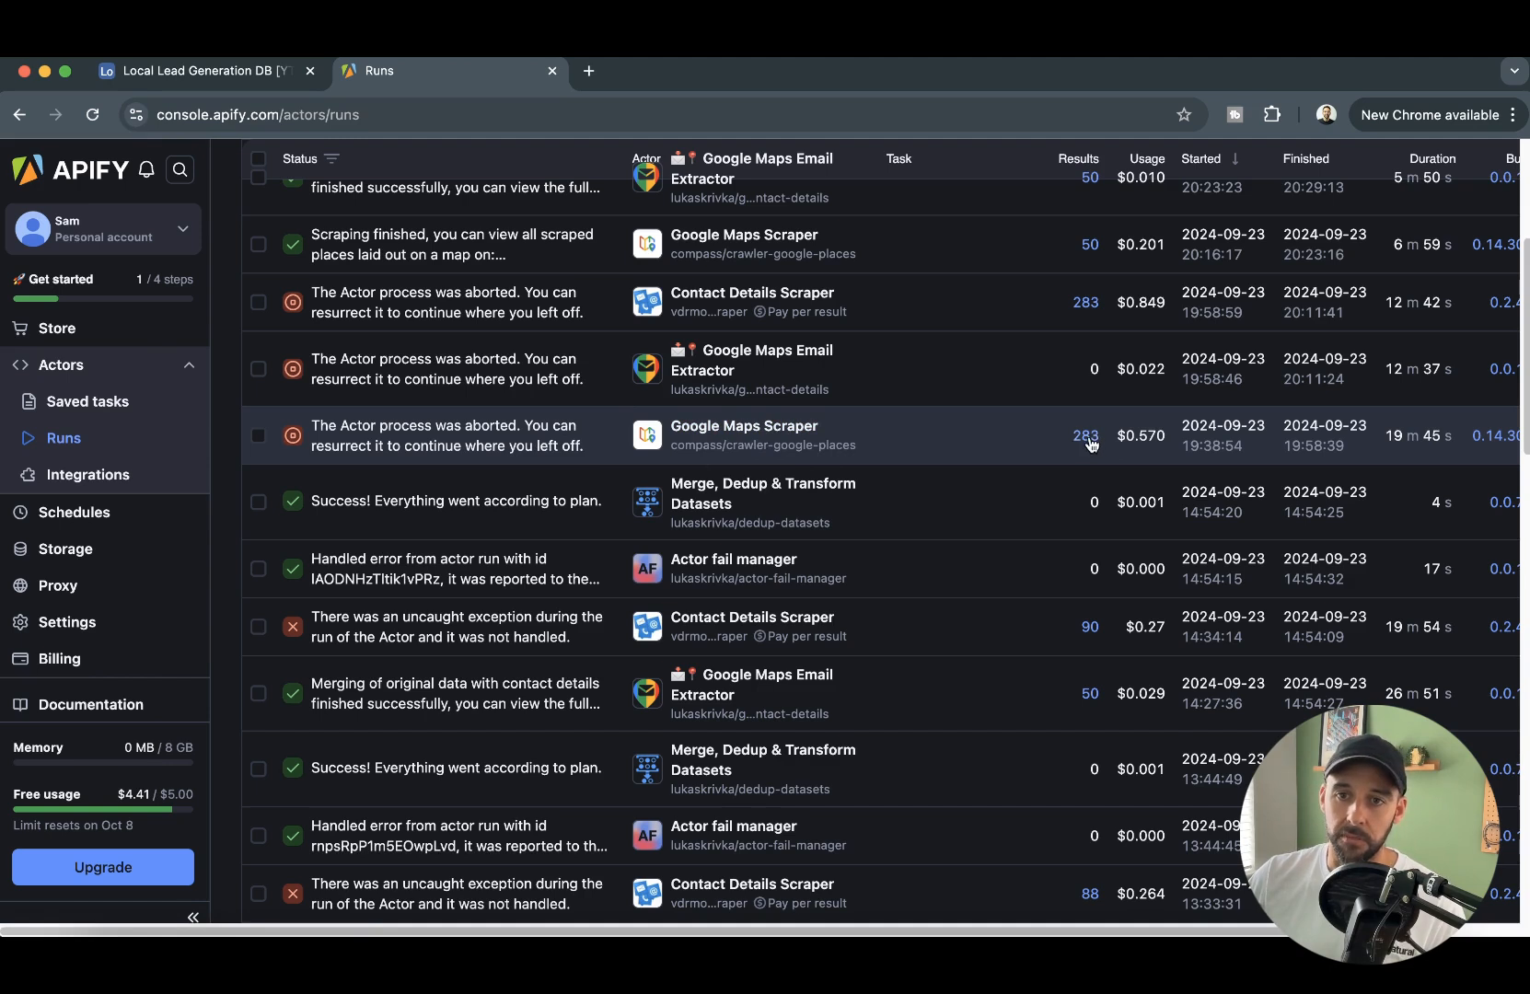
mouse_move(1149, 448)
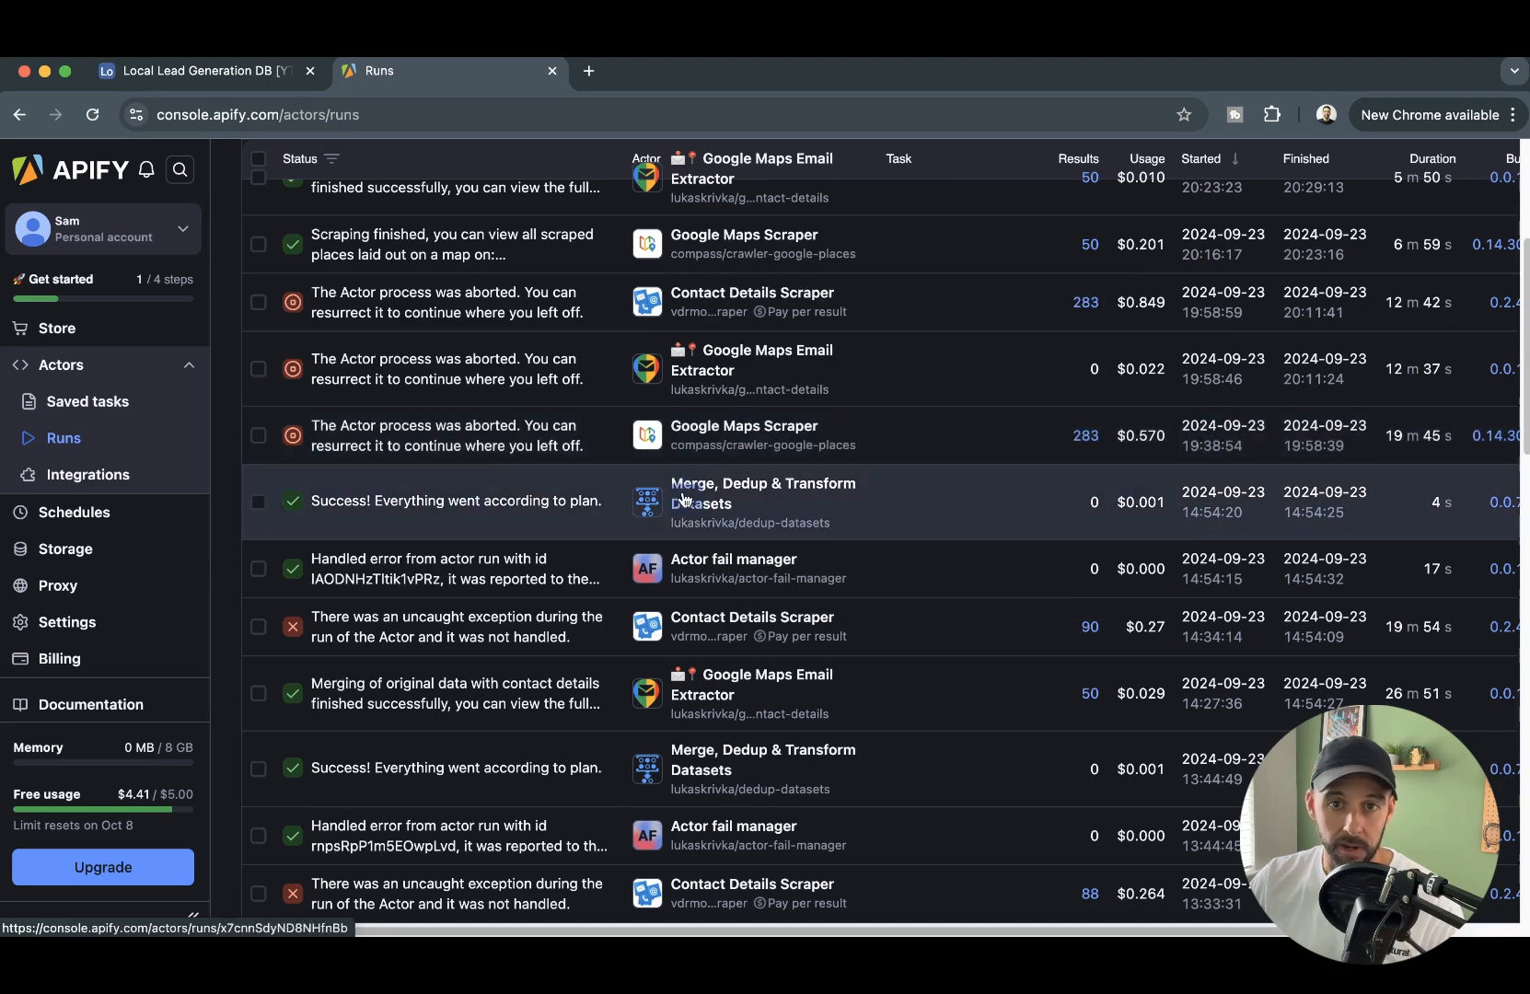
- Compare the result counts and usage costs across the earlier actor runs
scroll(822, 527, down, 5)
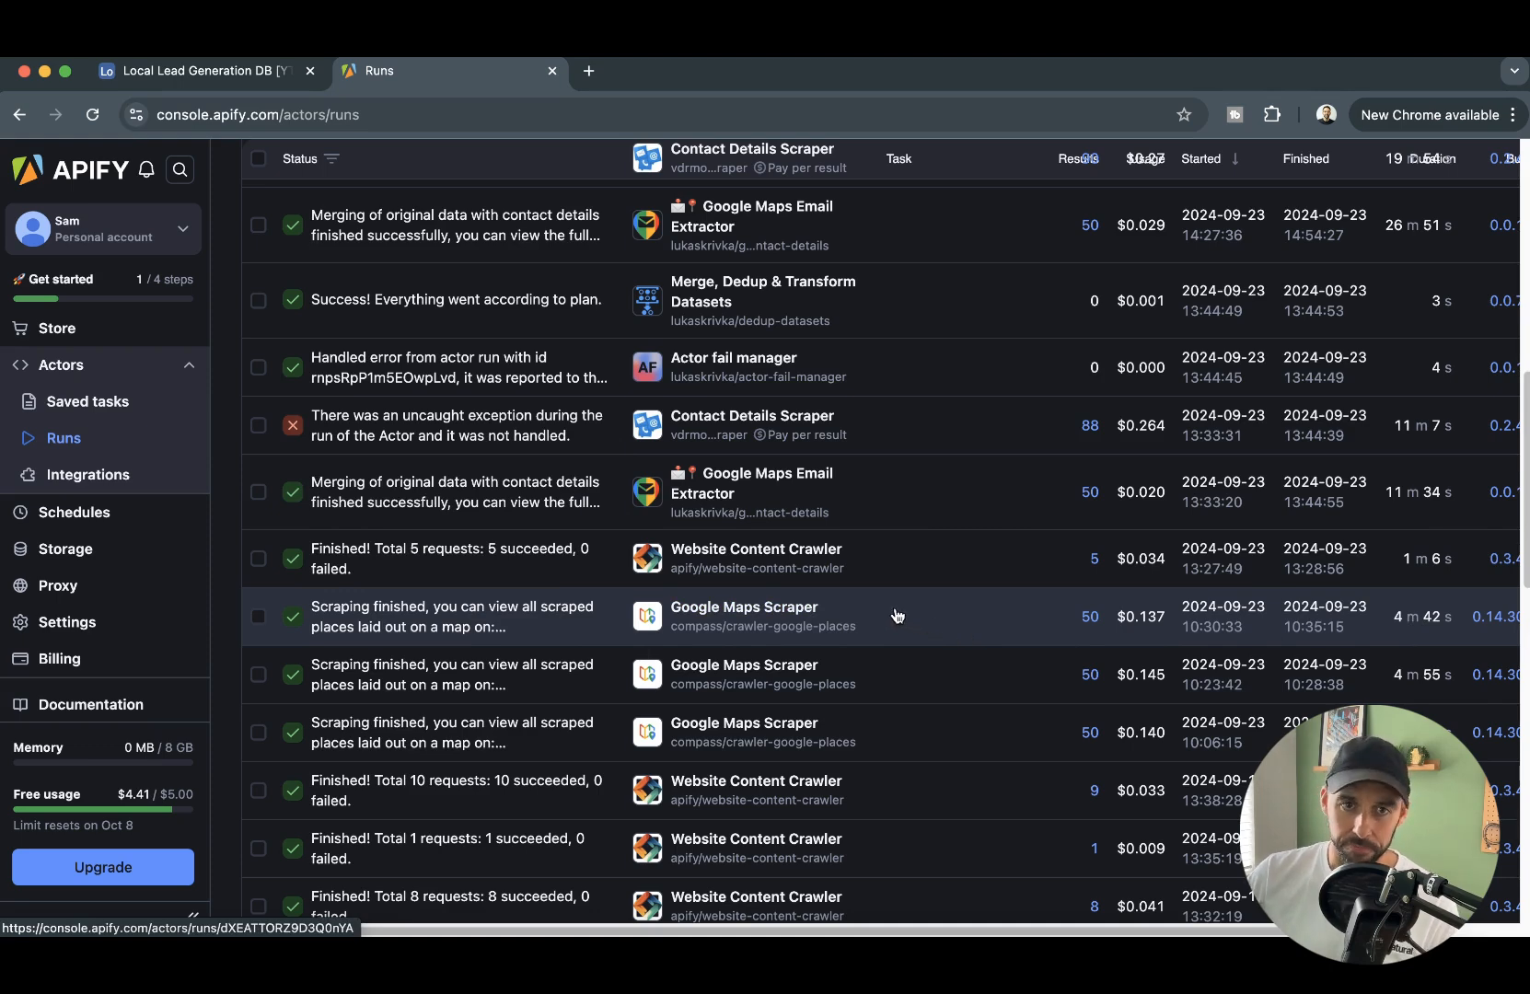
scroll(432, 488, up, 10)
scroll(423, 488, up, 1)
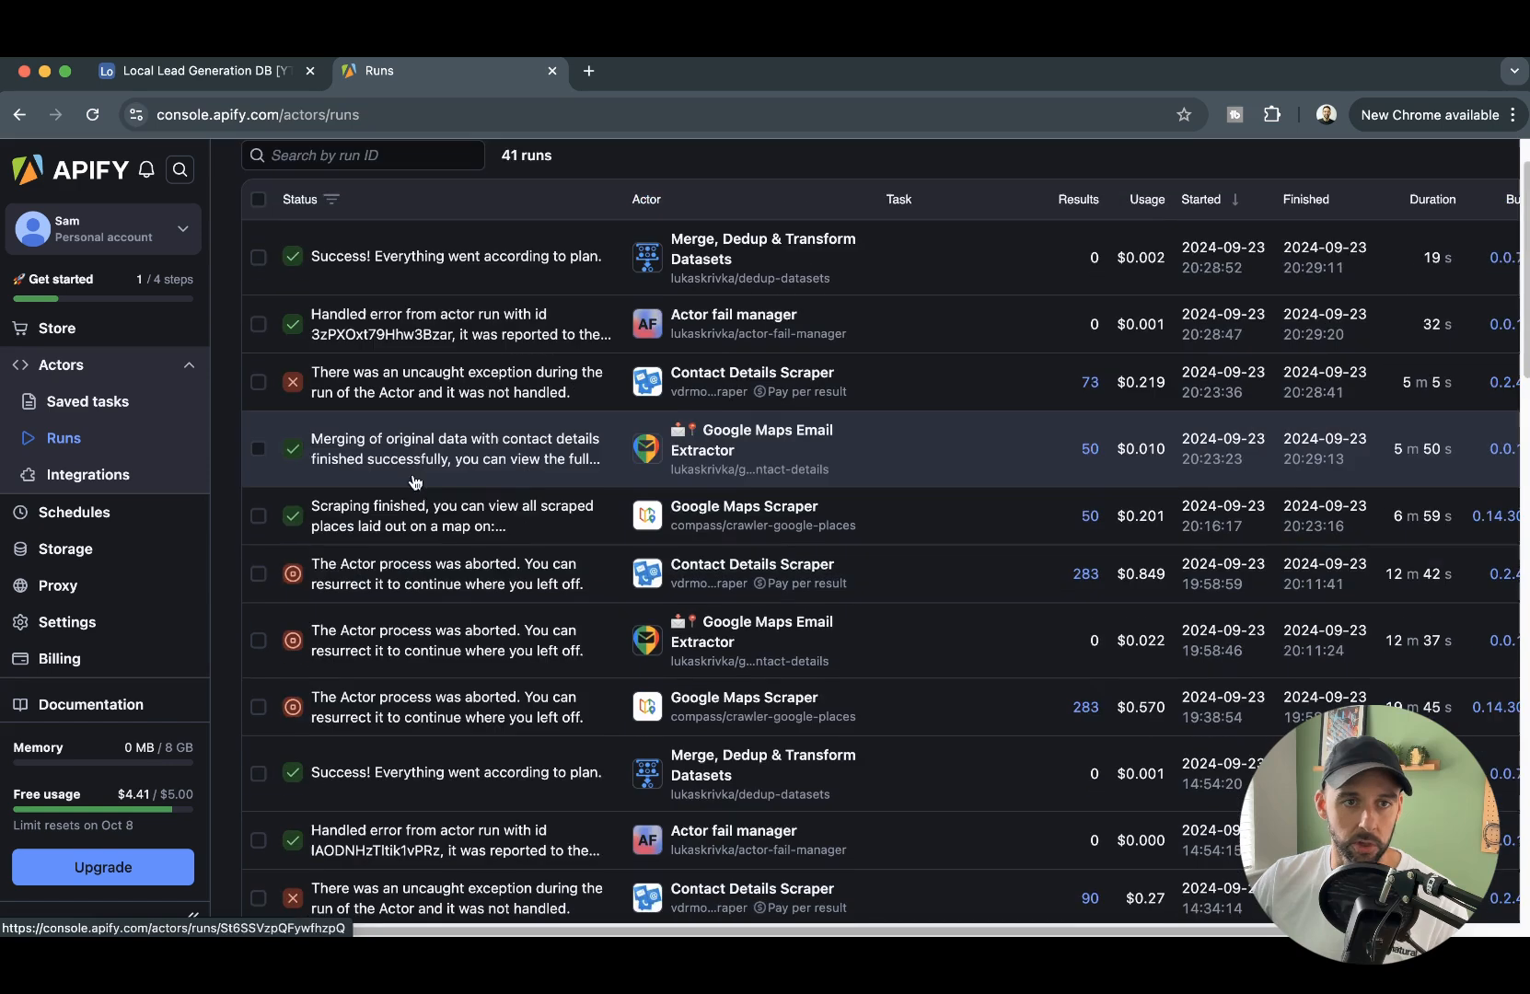
- Return to the Google Maps Scraper's input, start a run for "restaurant" in New York, USA with 25 places, and collapse the run details
click(17, 120)
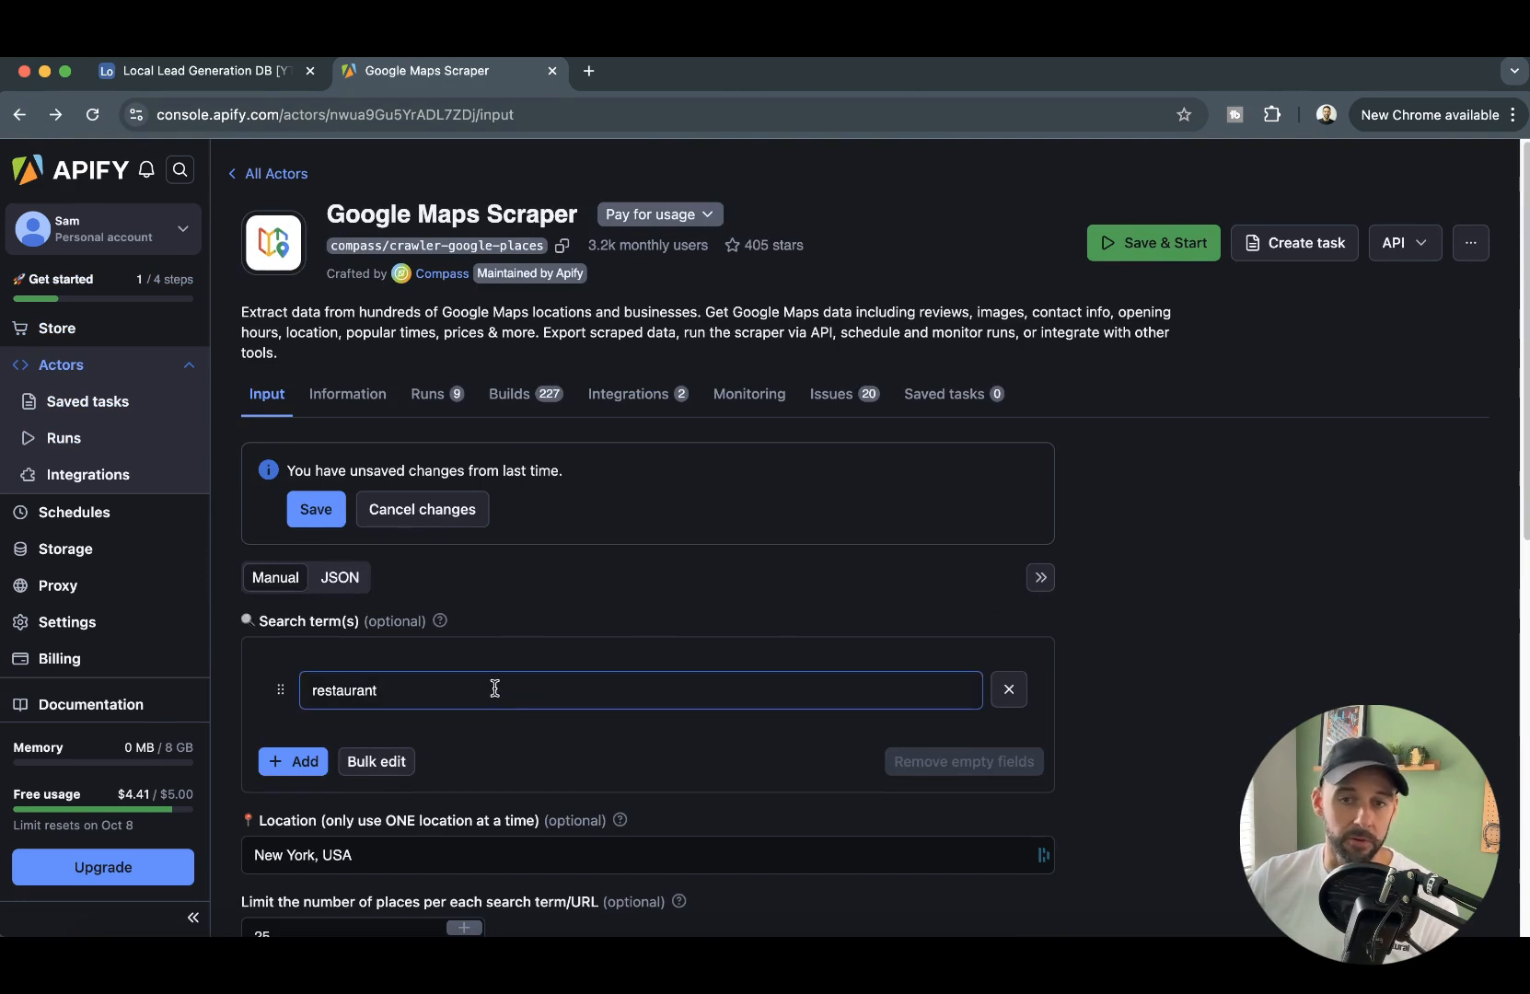
scroll(578, 383, down, 3)
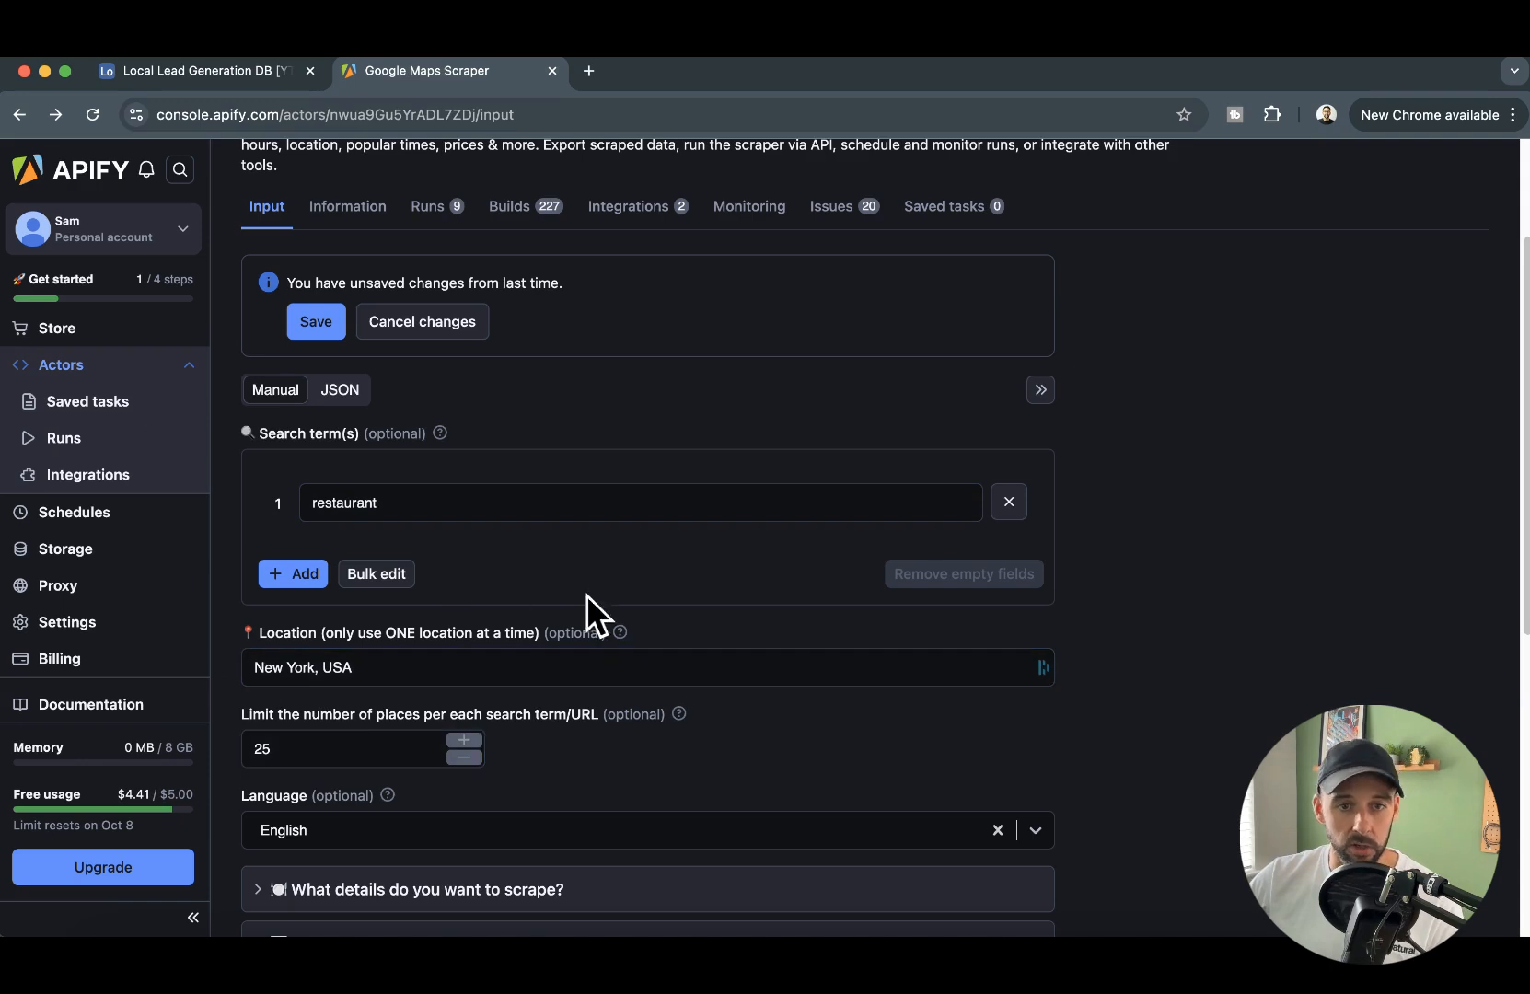
scroll(598, 615, down, 2)
scroll(772, 377, up, 3)
click(1181, 161)
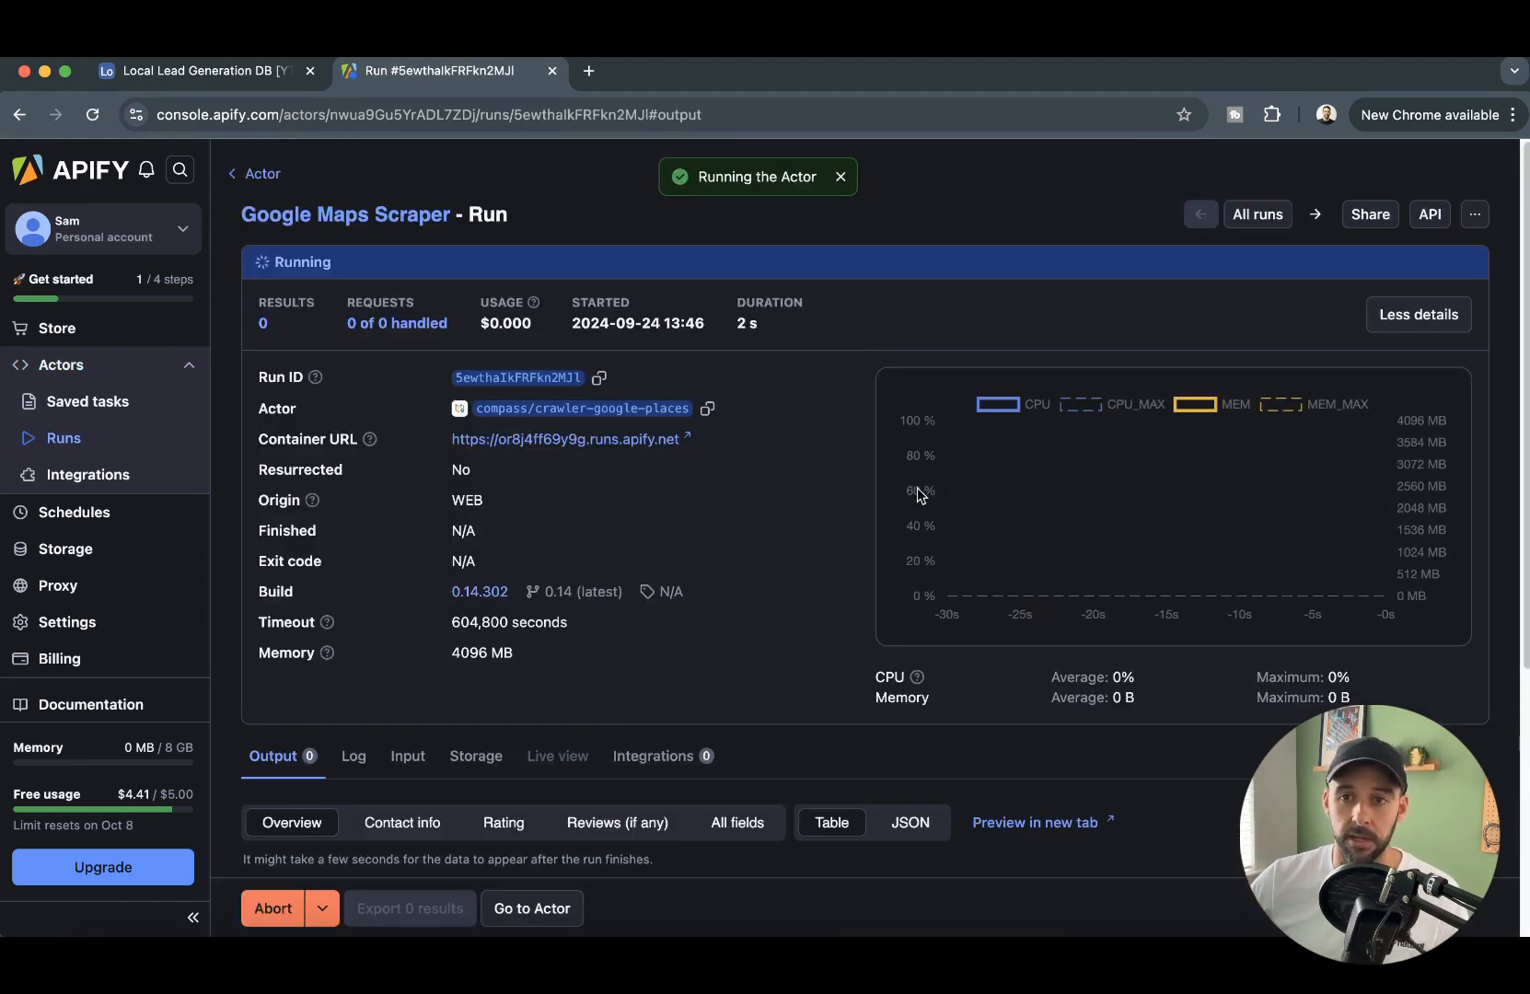
click(1437, 319)
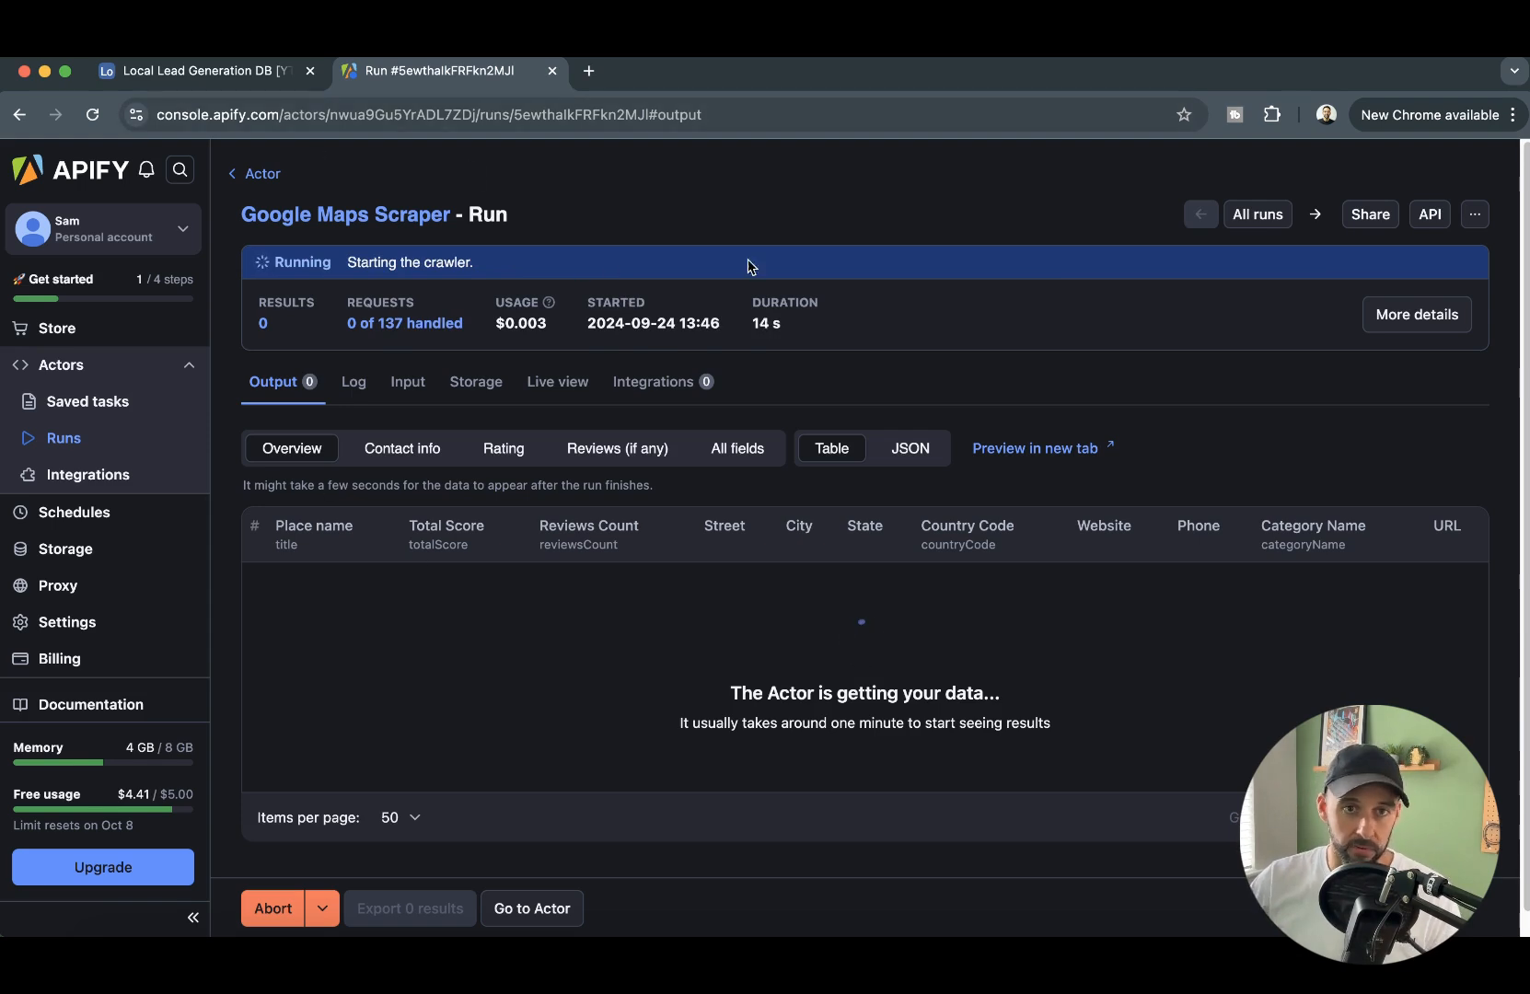
- Switch to the Airtable base and create a form named "New Data Requests" that feeds the Data Requests table
click(247, 71)
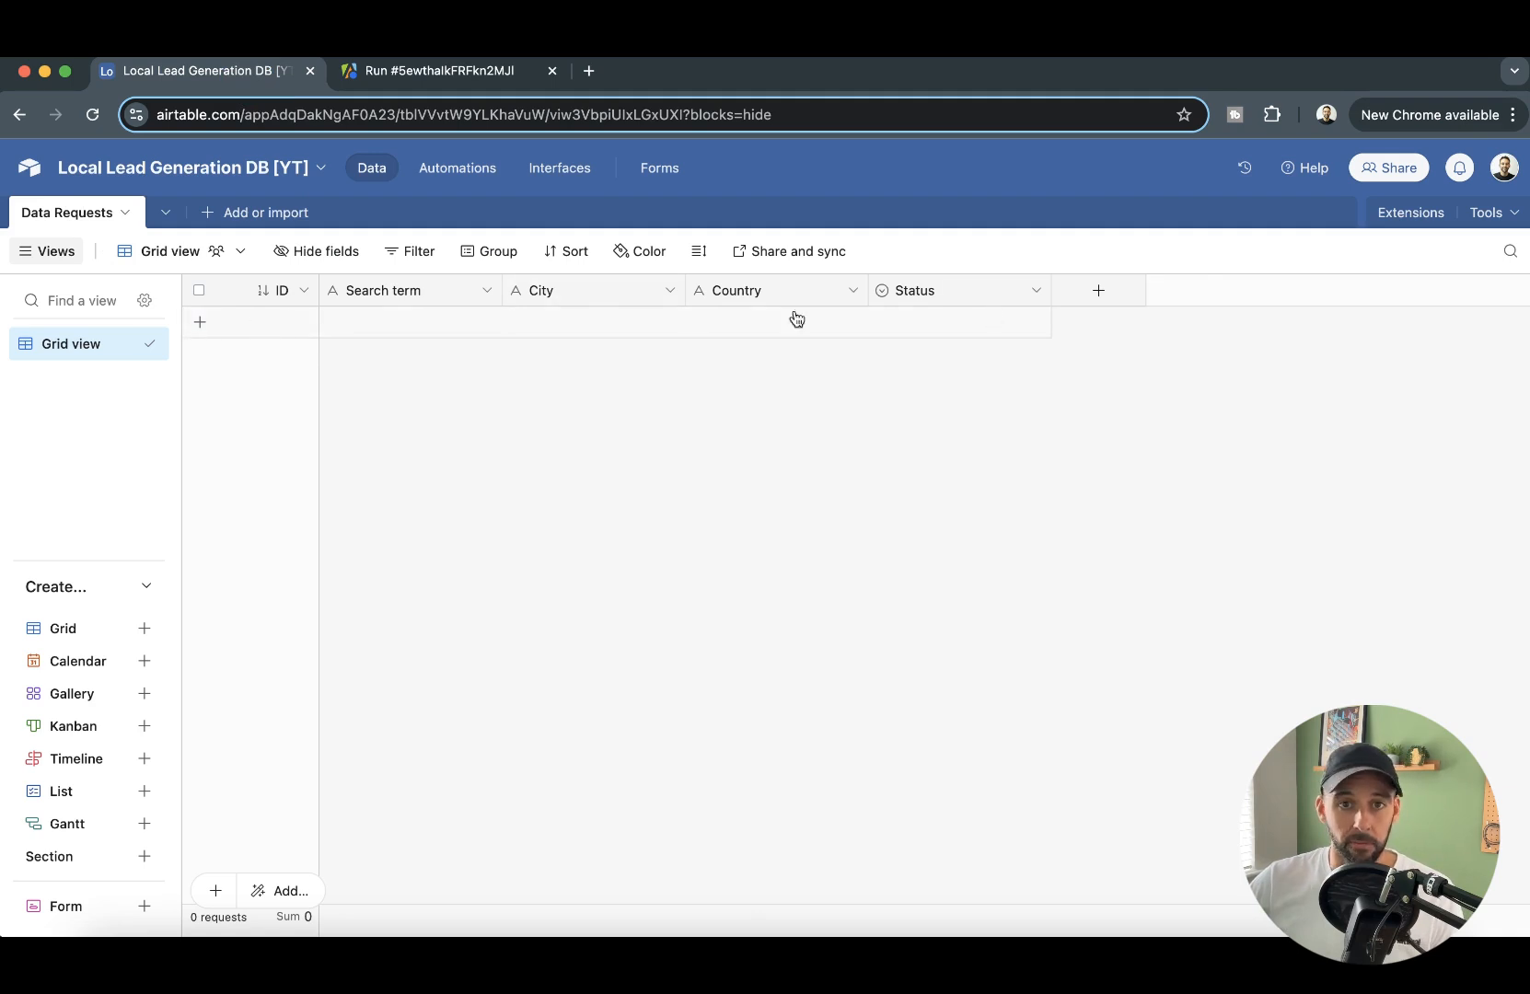
click(664, 170)
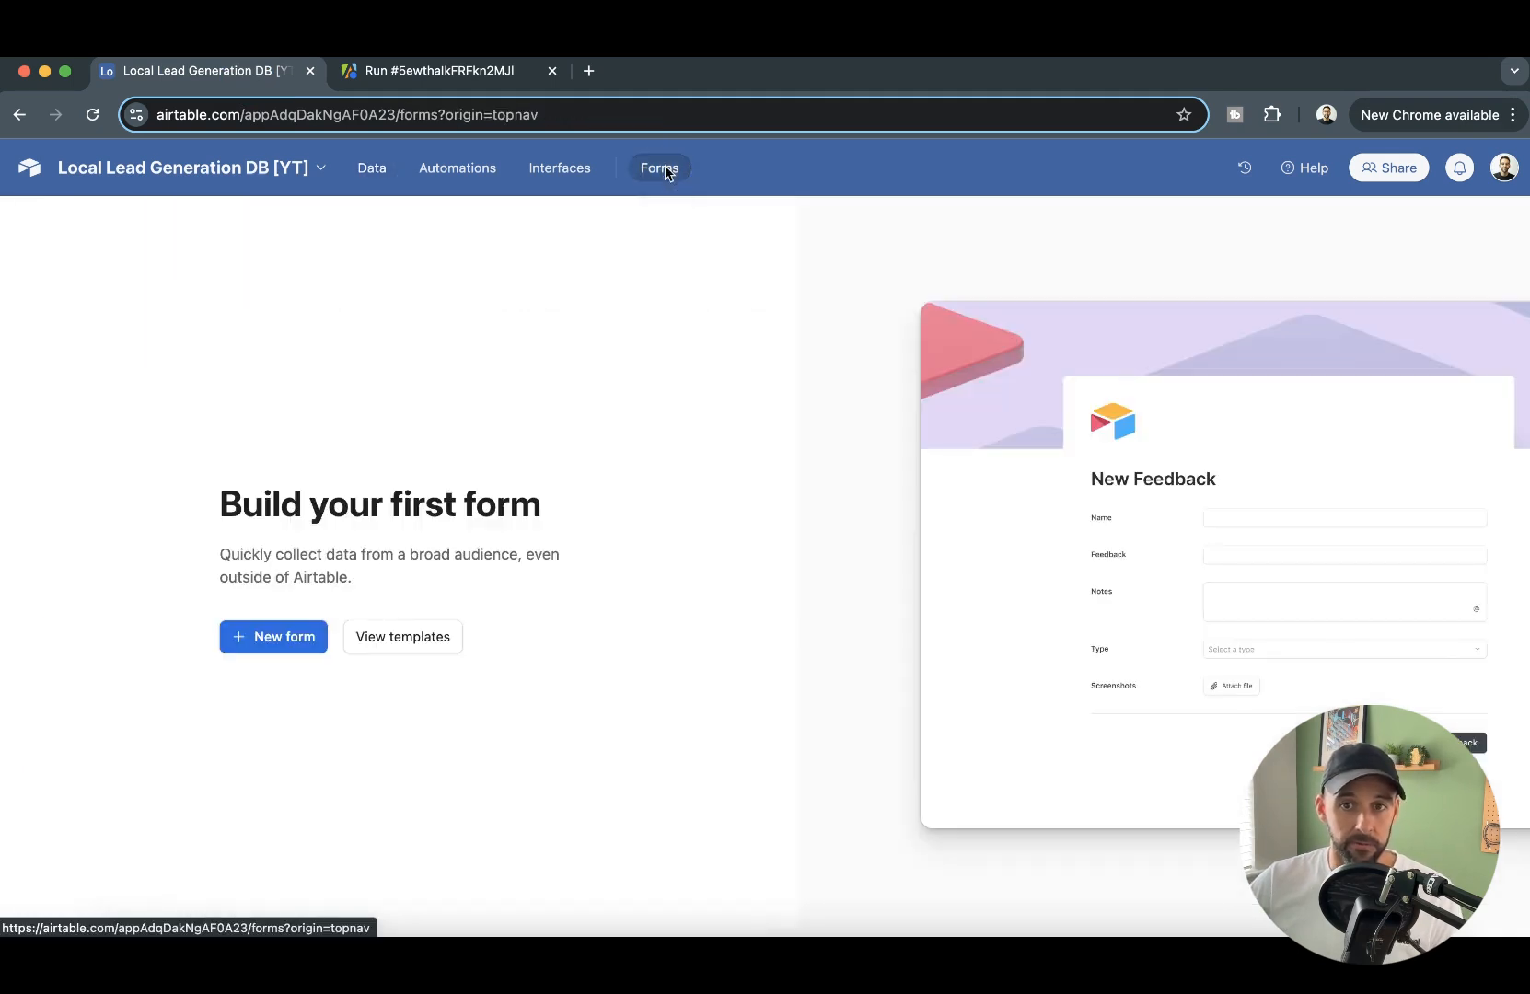
click(289, 637)
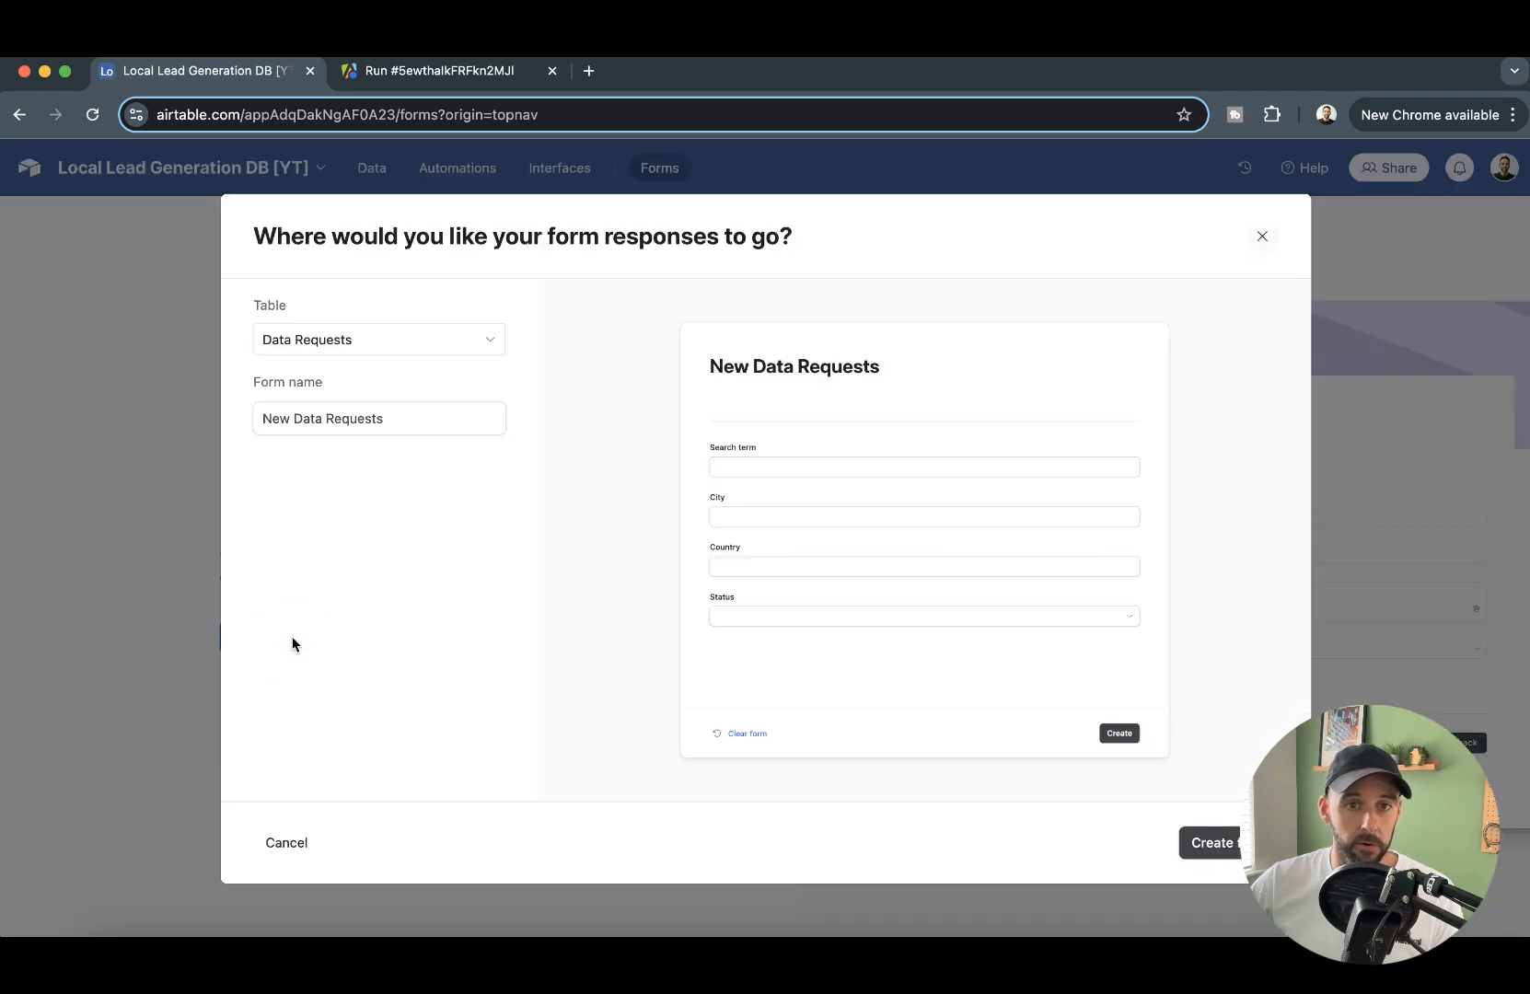
click(1232, 844)
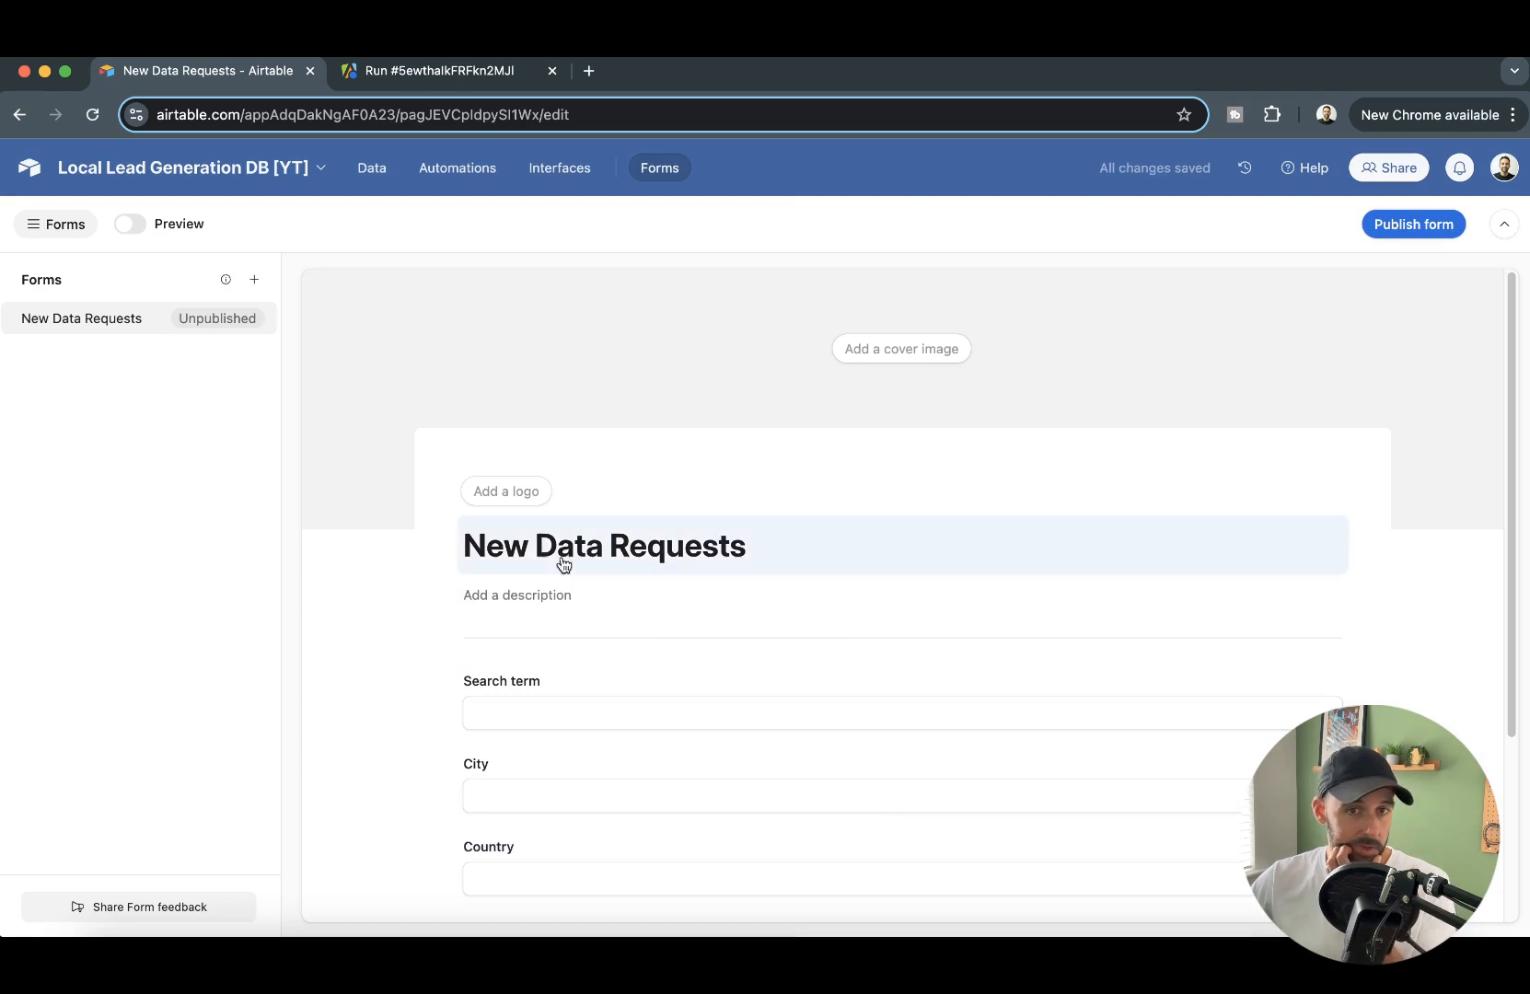
- Remove the Status field from the New Data Requests form
scroll(727, 625, down, 1)
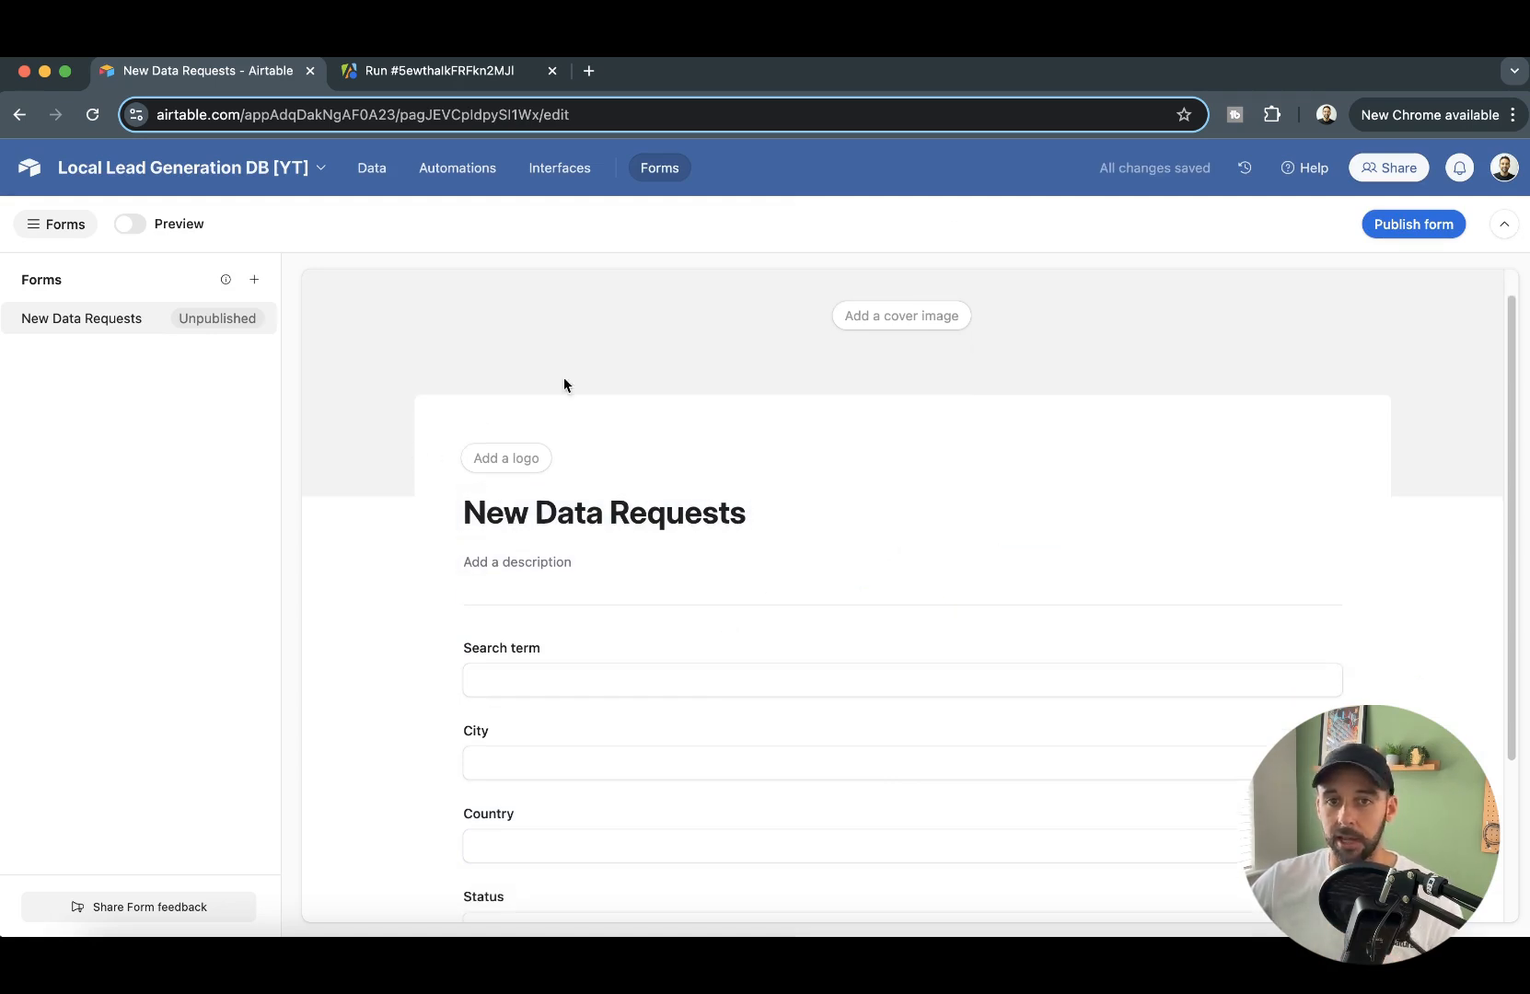
scroll(963, 525, down, 5)
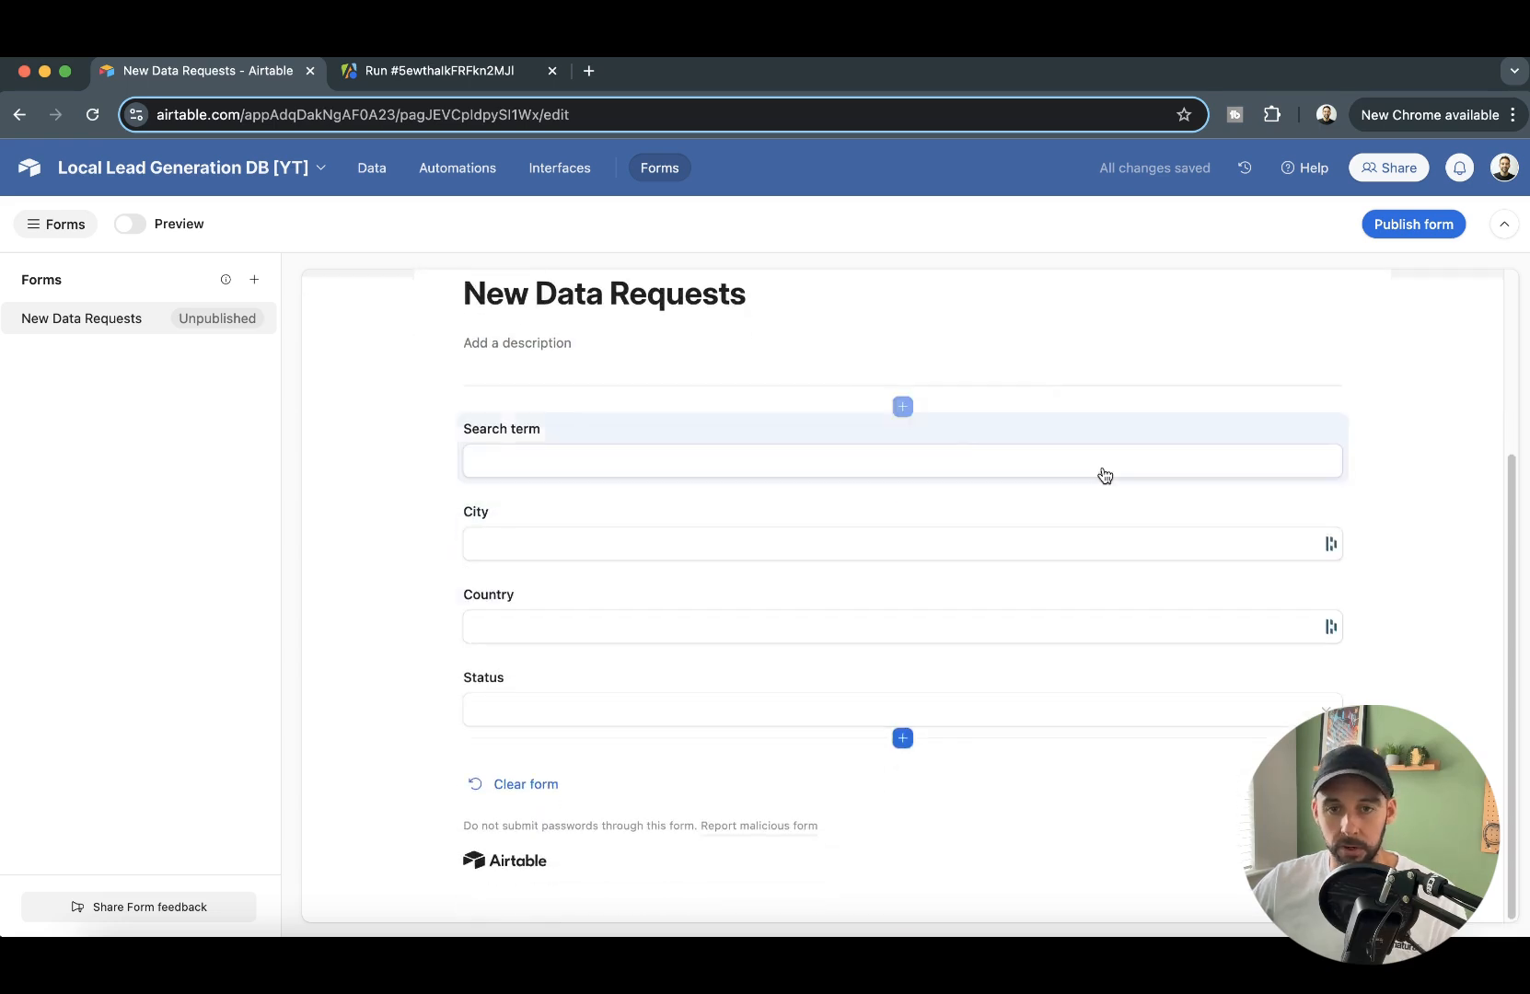
click(999, 712)
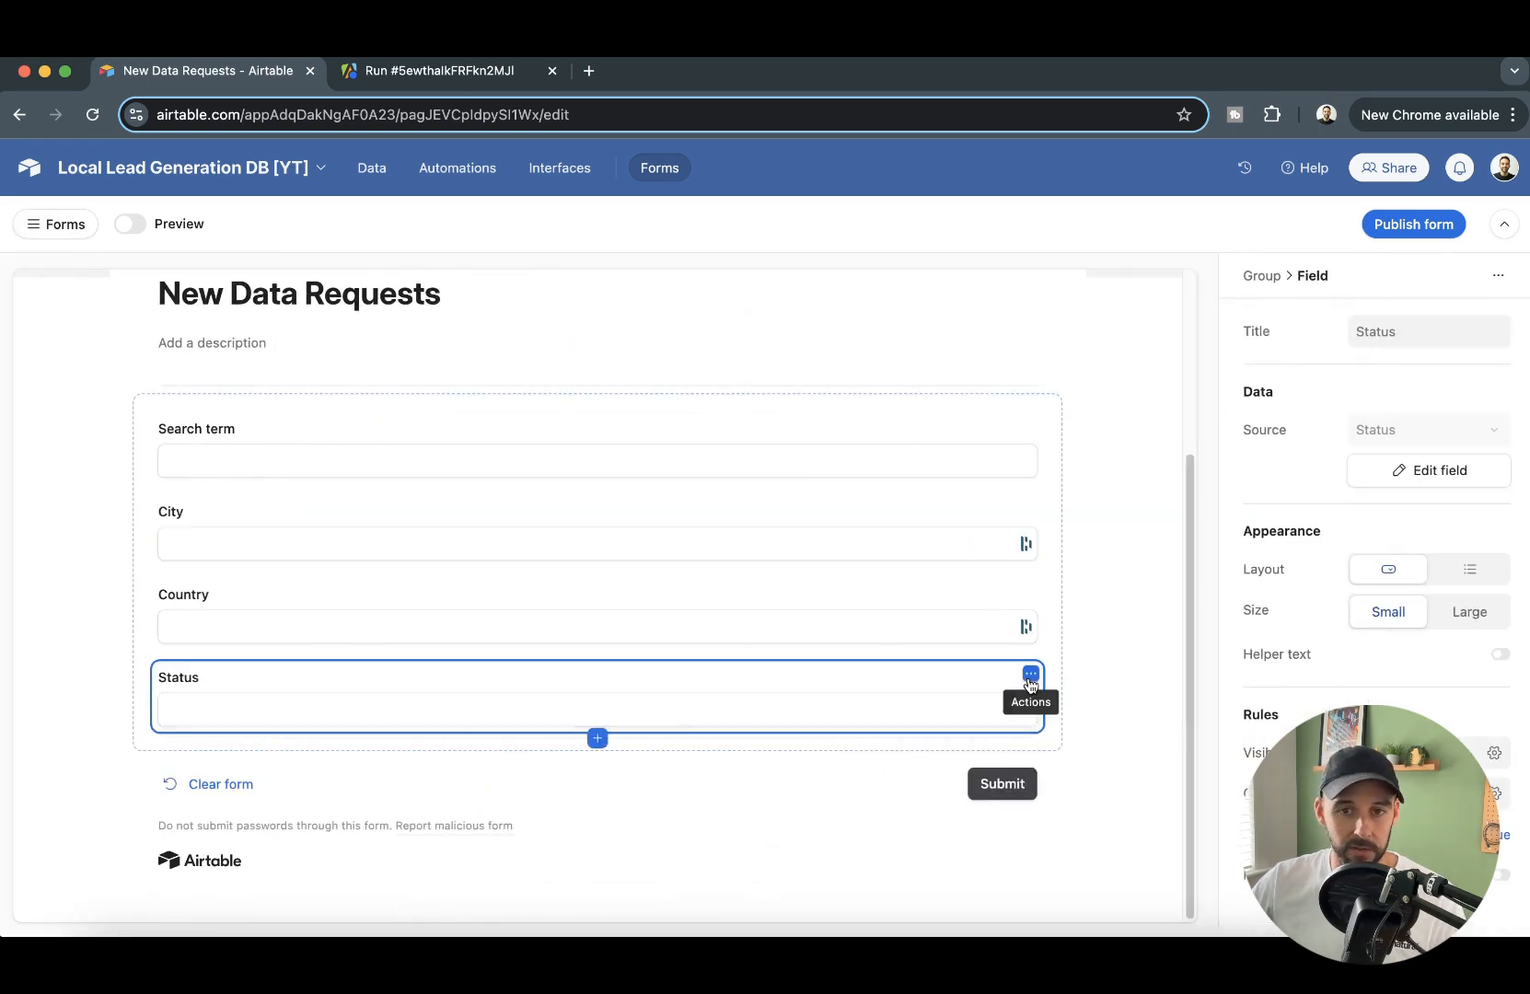
click(1032, 674)
click(959, 714)
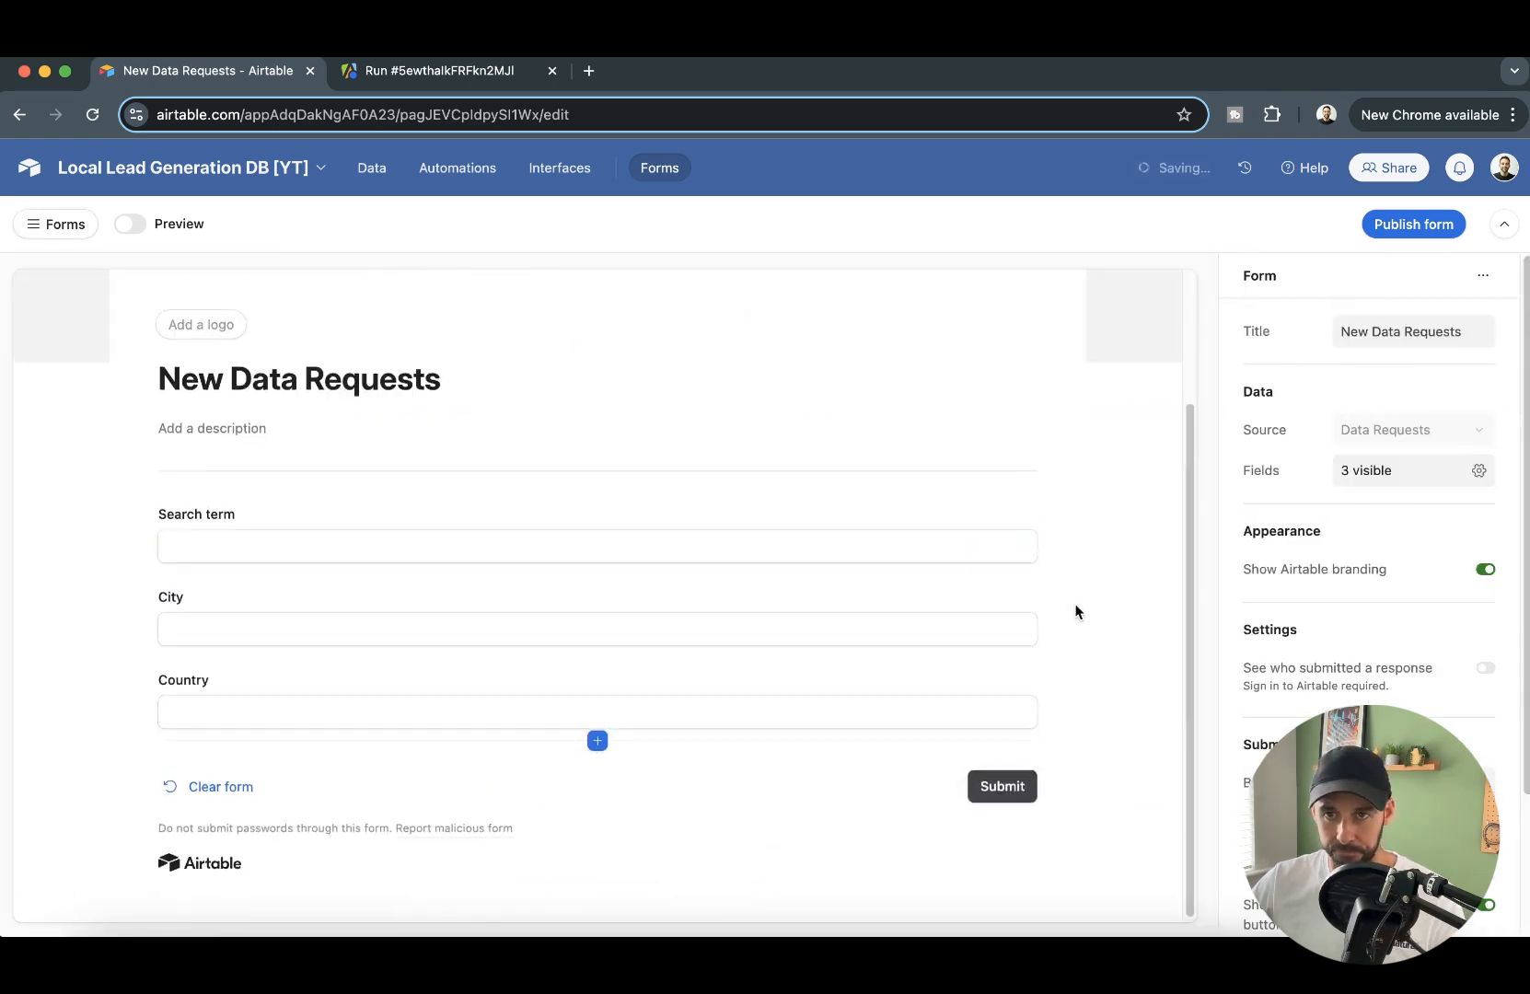
- Publish the New Data Requests form and dismiss its sharing options
scroll(1136, 440, up, 4)
scroll(1338, 607, down, 3)
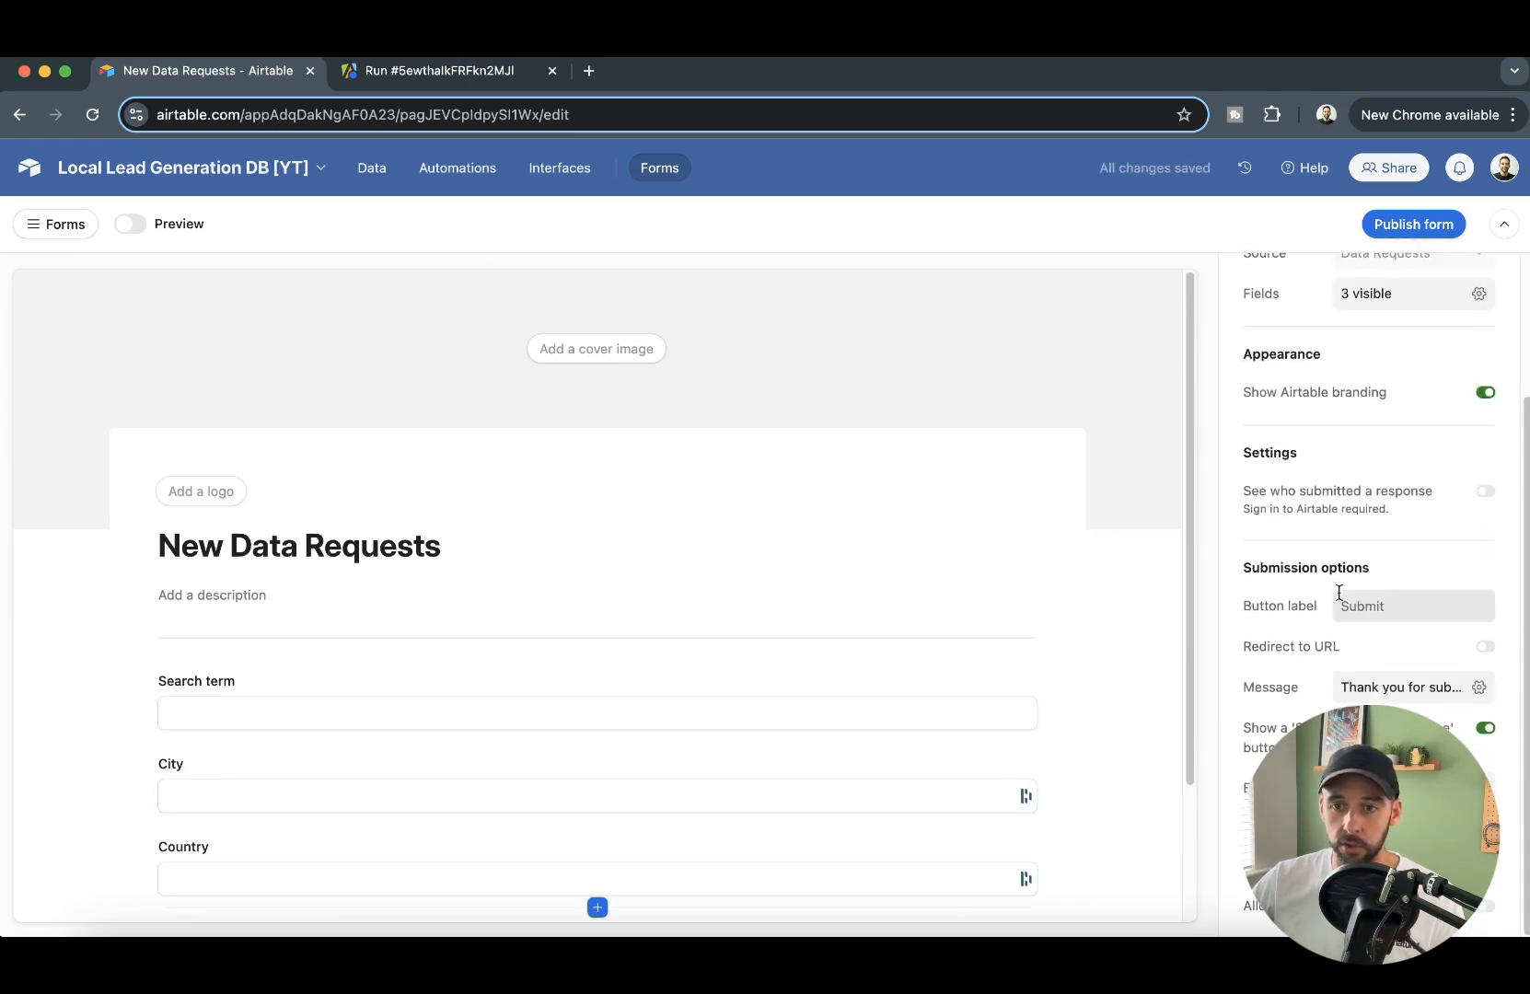
click(1416, 237)
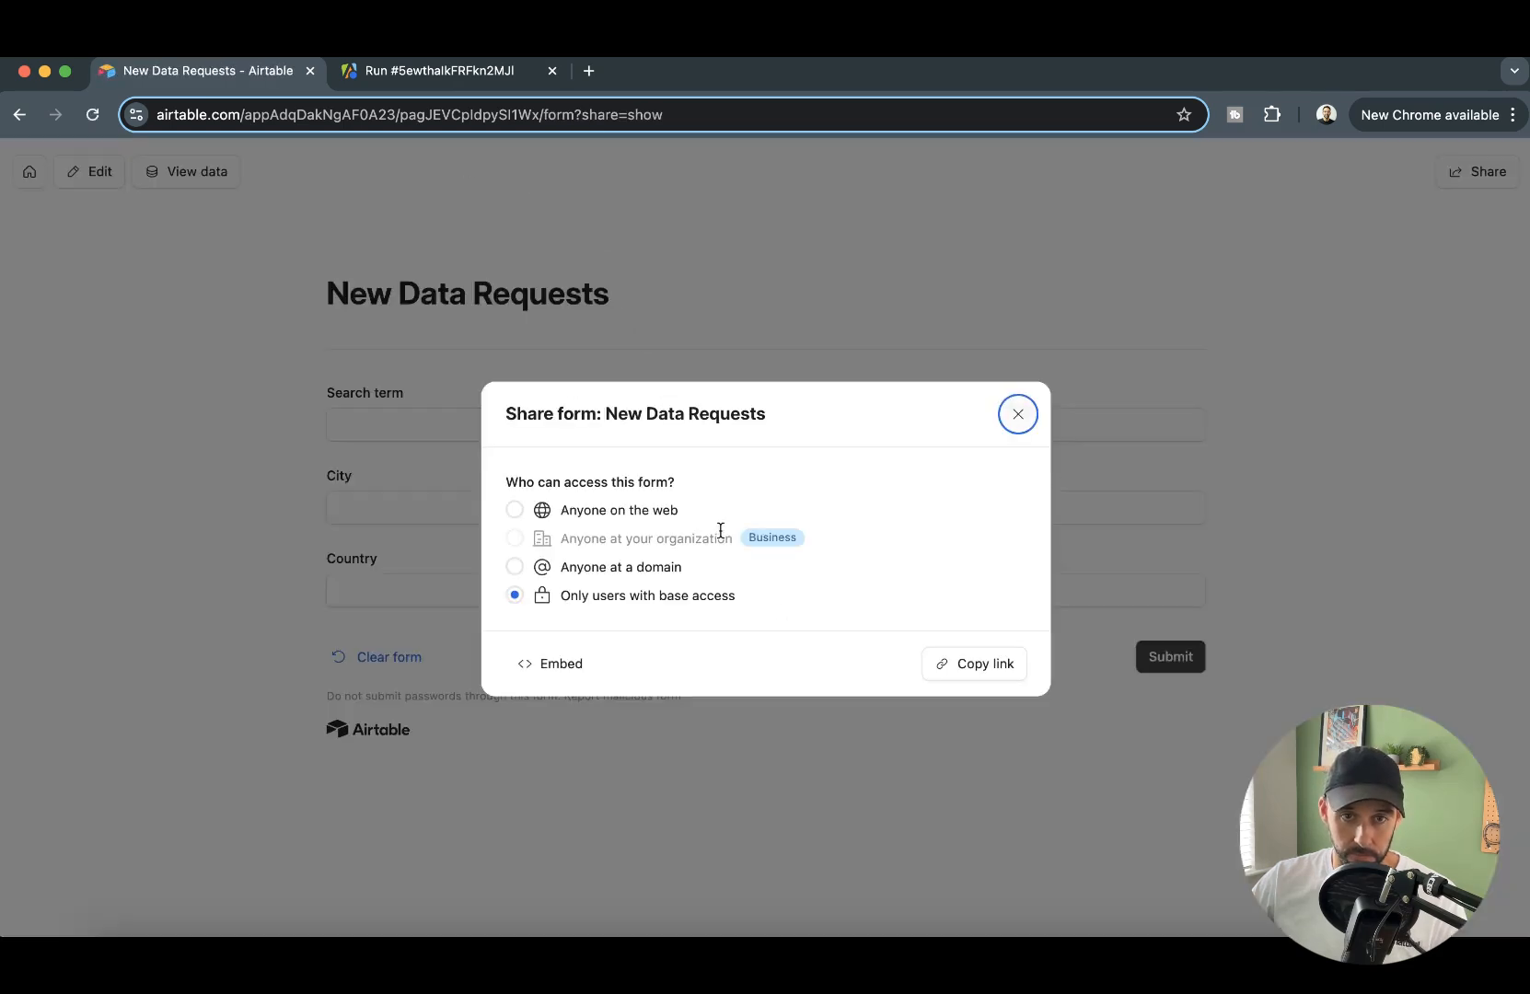
click(1018, 414)
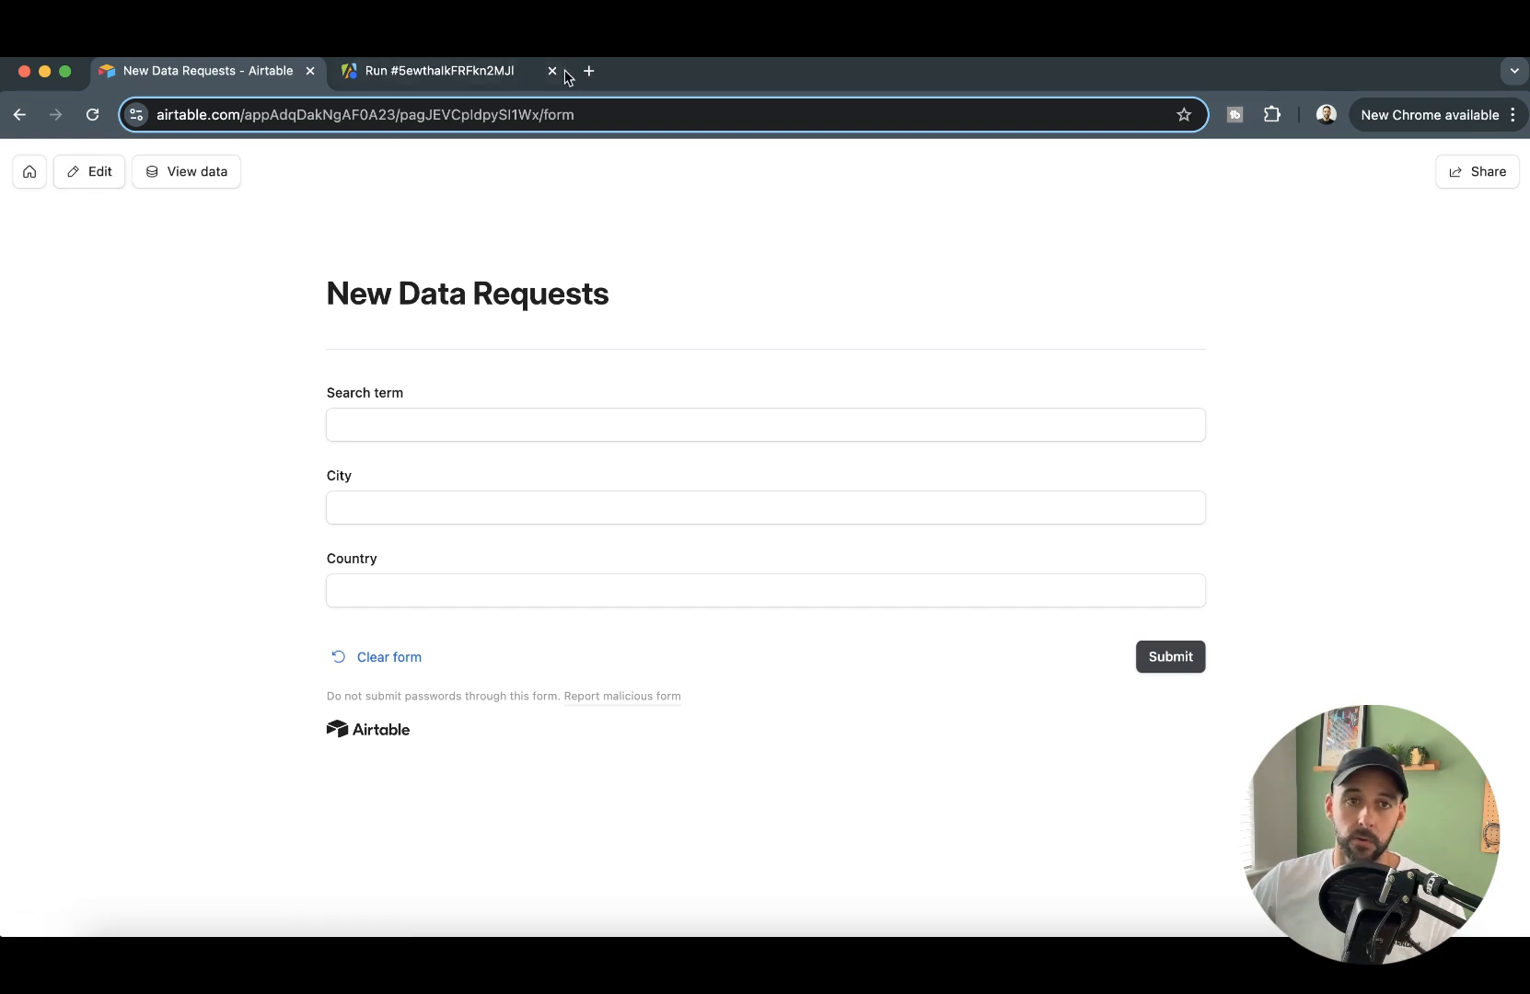
- Reopen the New Data Requests form for editing and enable redirecting to a URL after submission
click(96, 172)
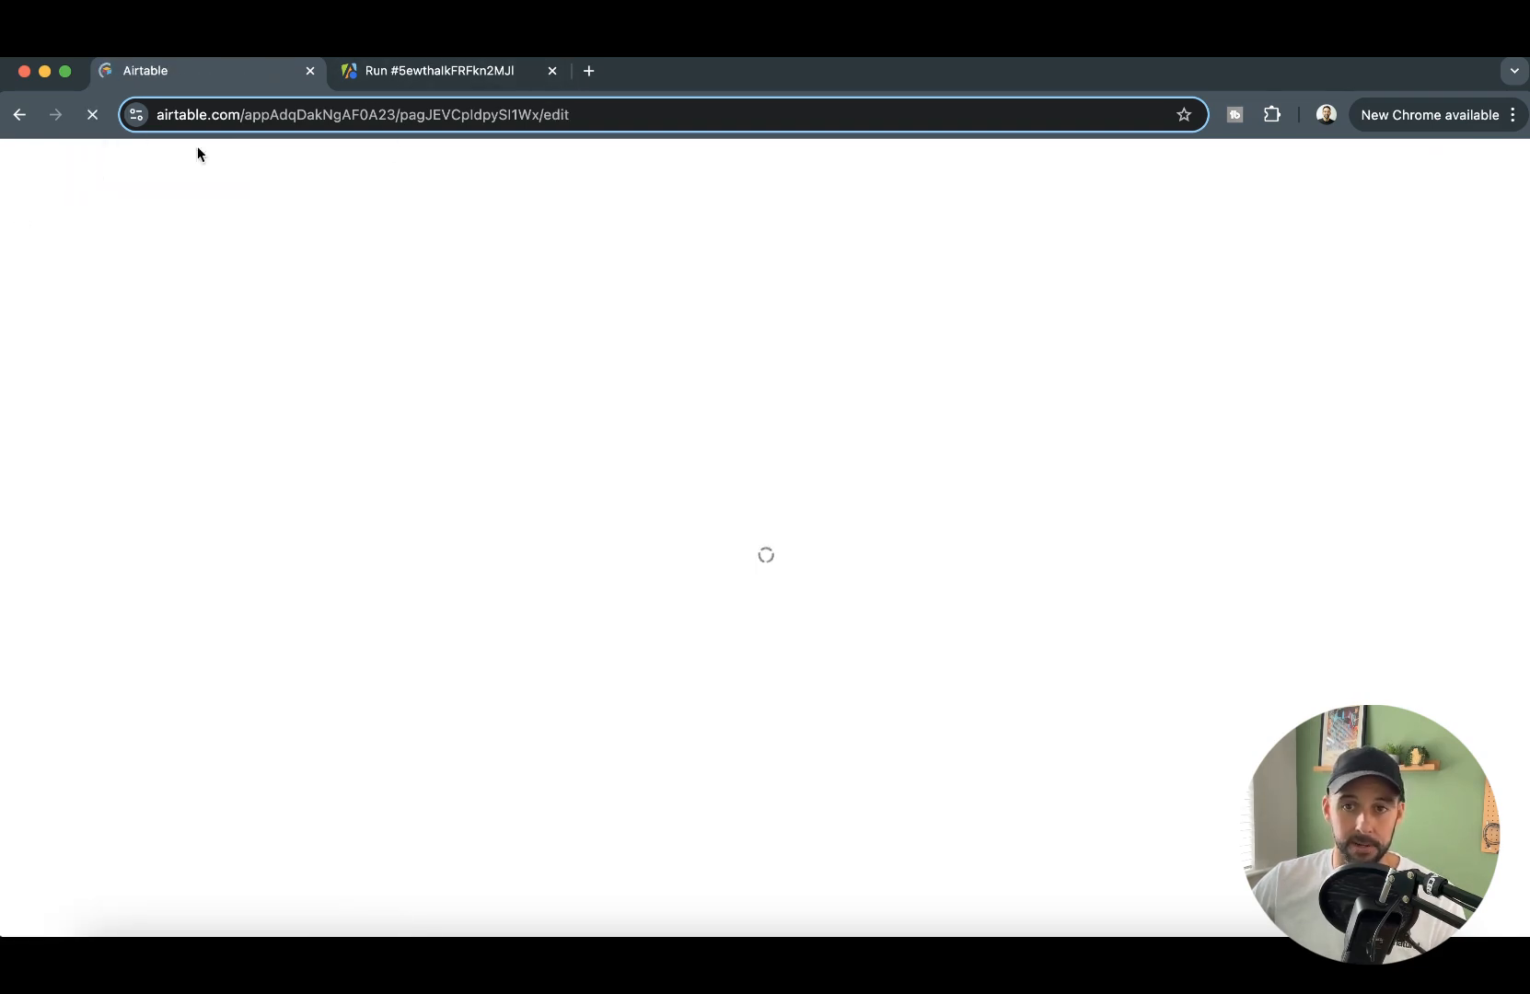
scroll(1354, 532, down, 3)
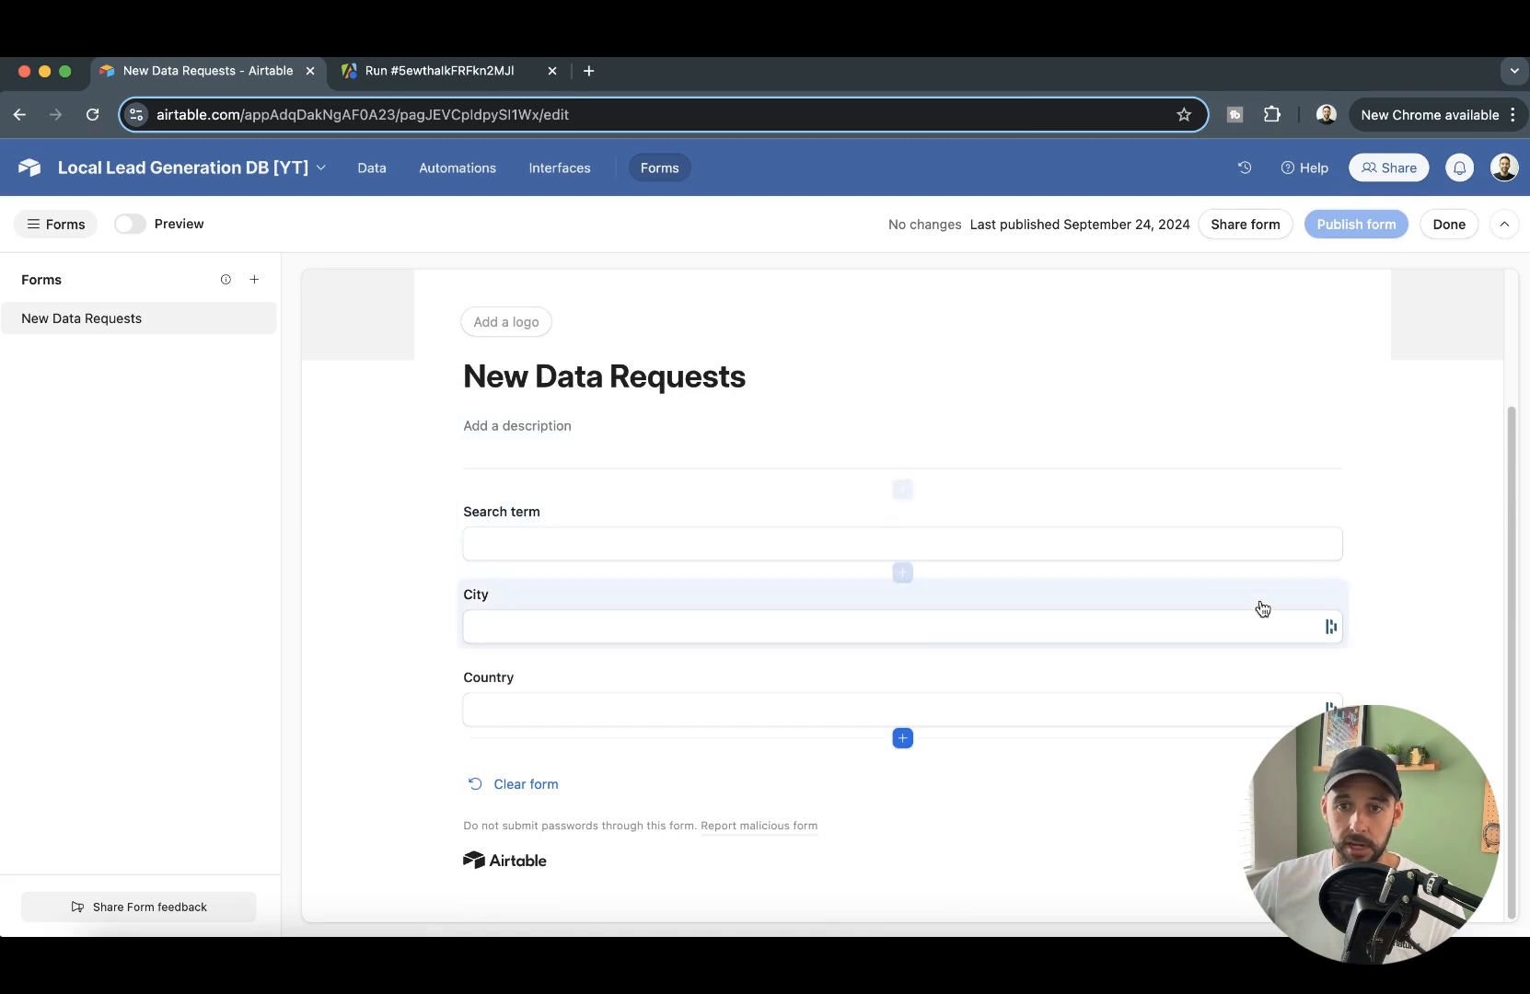
click(97, 319)
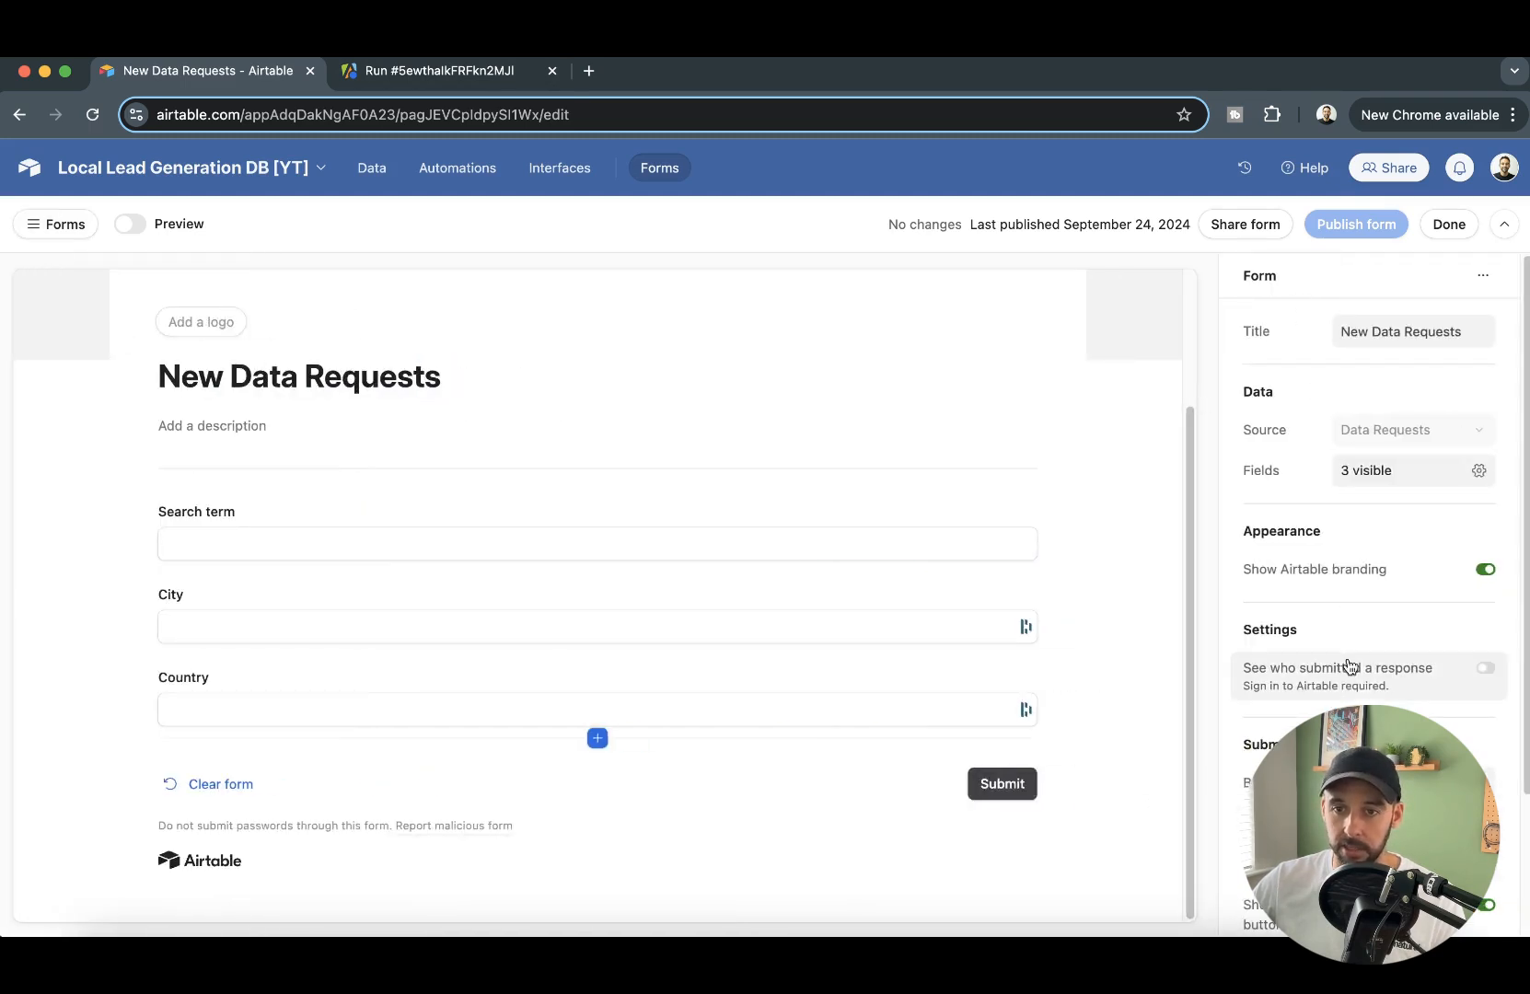
scroll(1353, 658, down, 2)
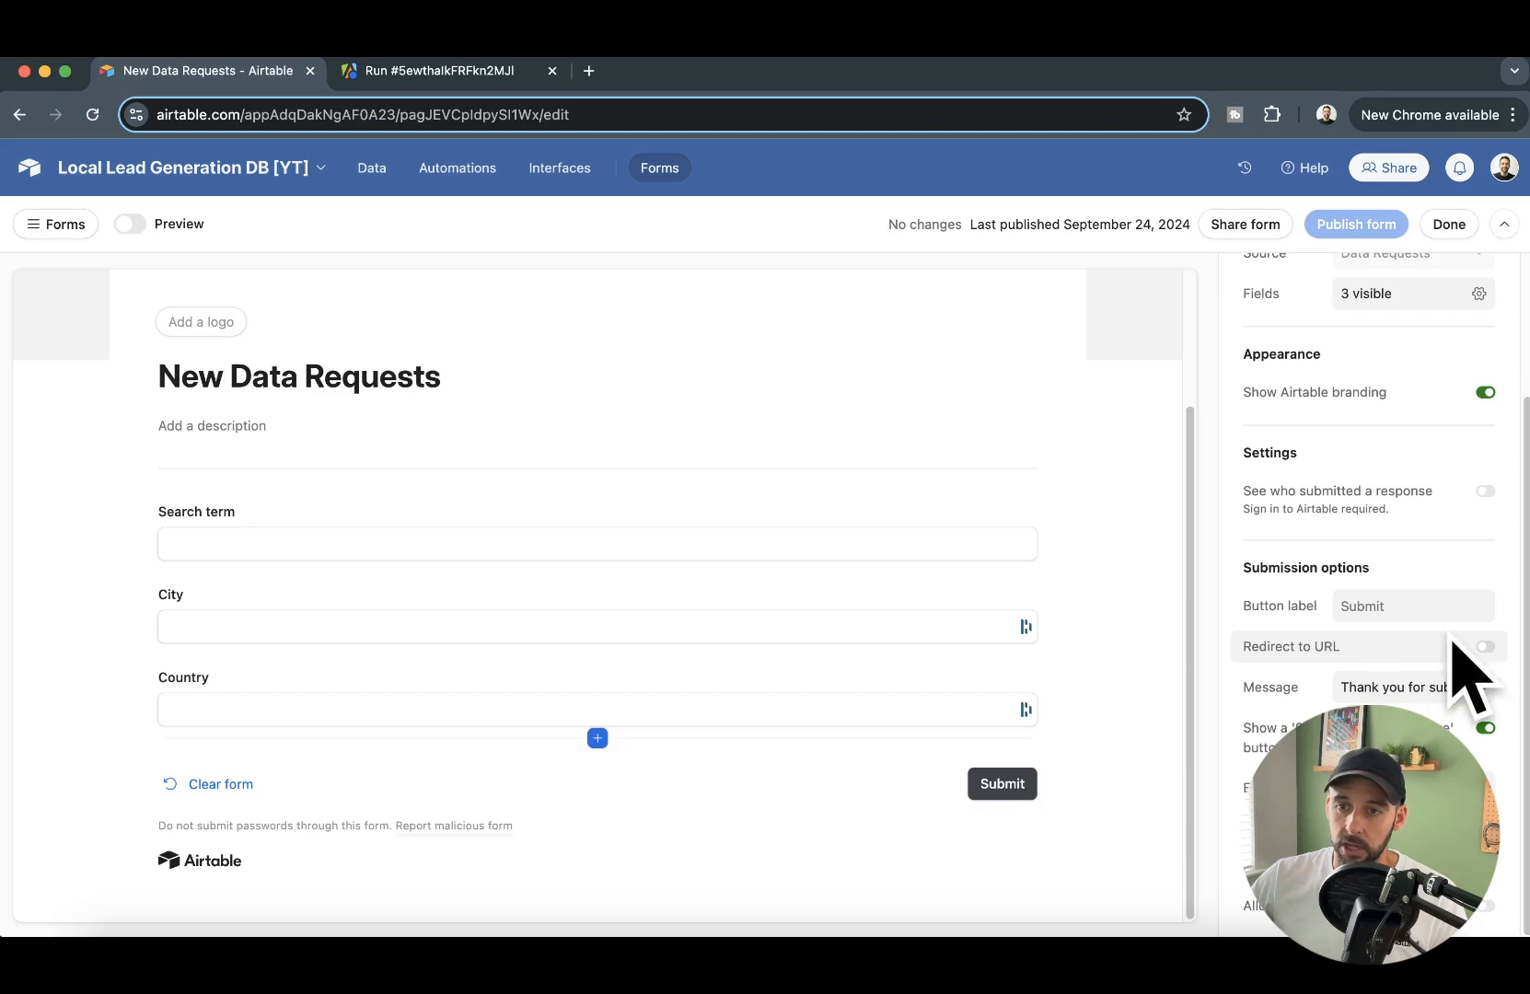
click(1483, 647)
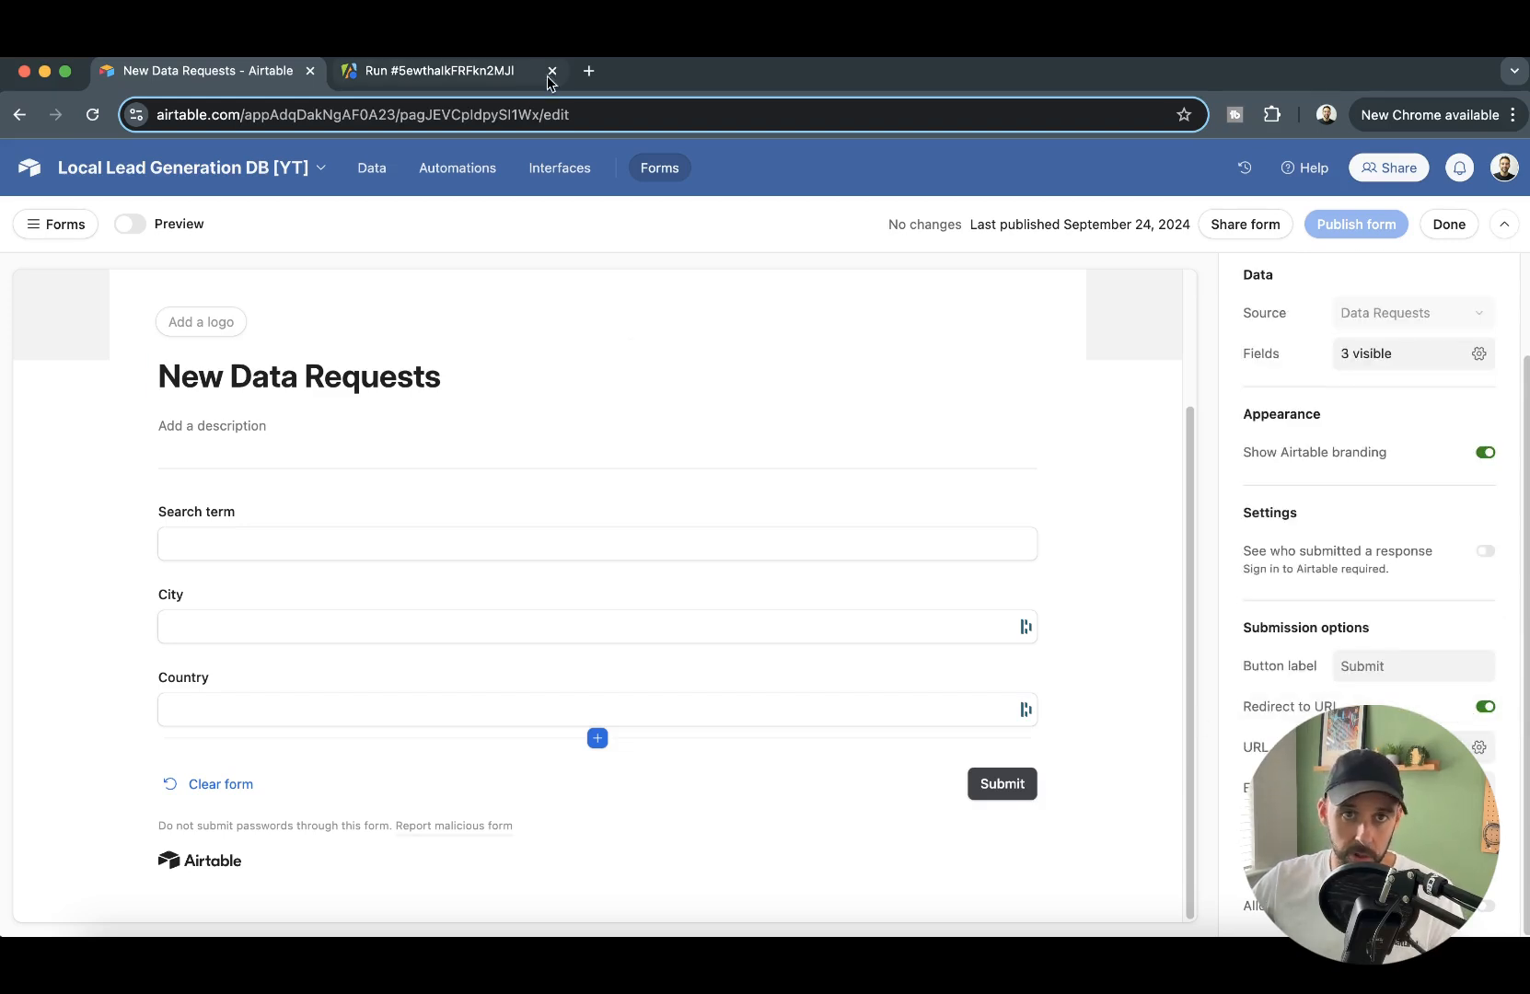
- Open make.com in a new browser tab, log in and create a new scenario
click(588, 70)
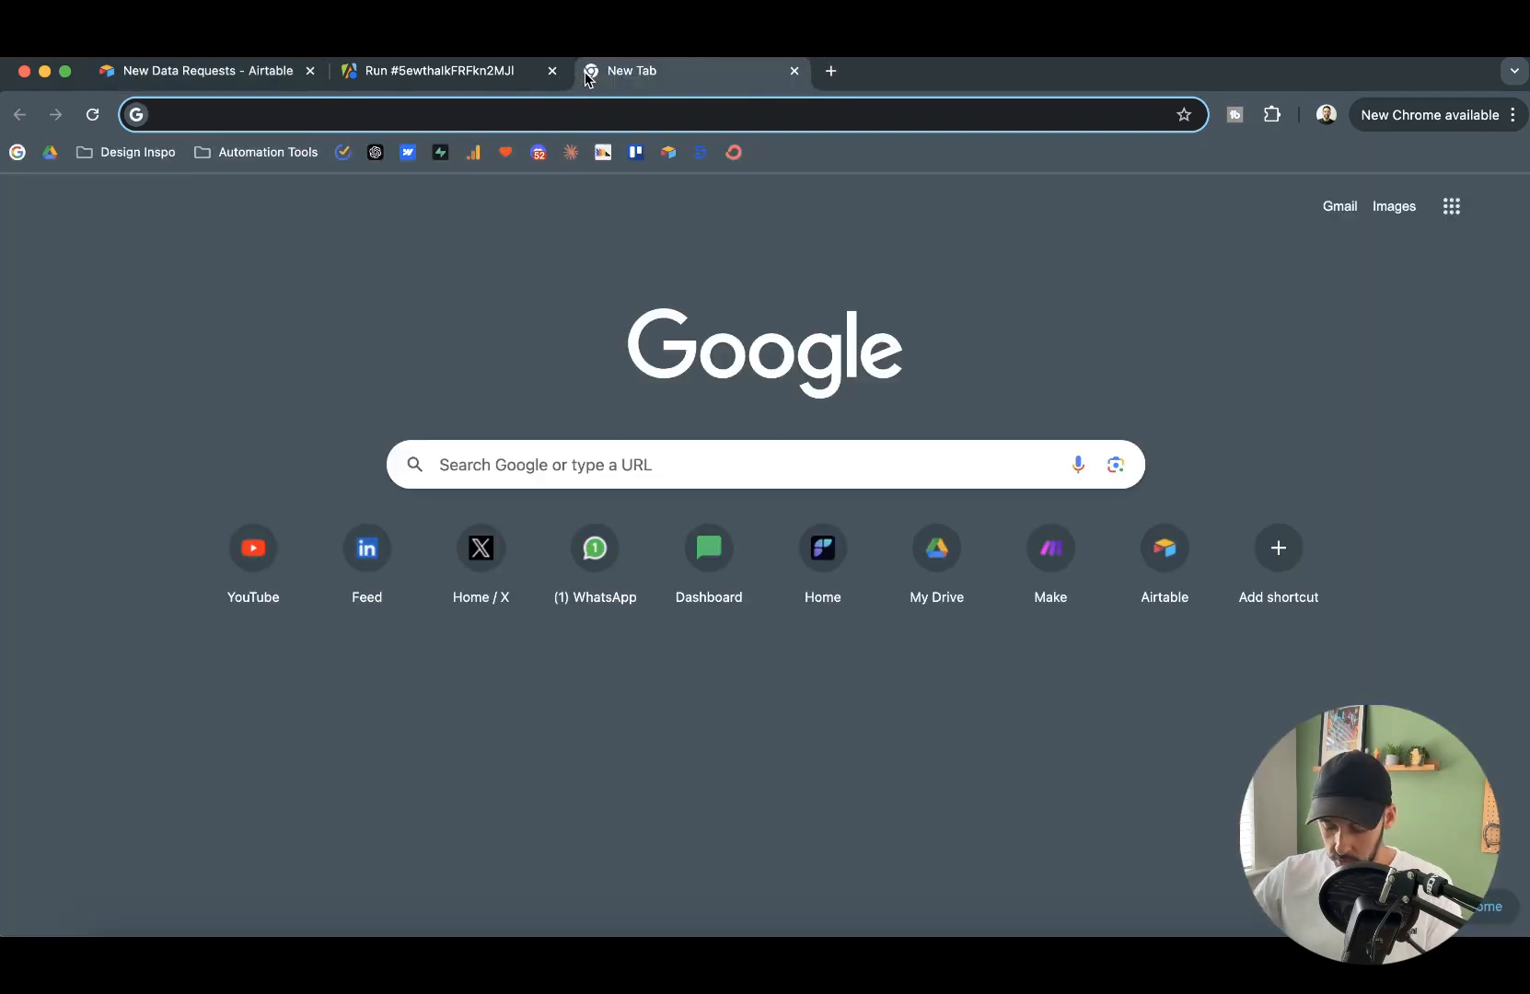
text(make.com)
key(Return)
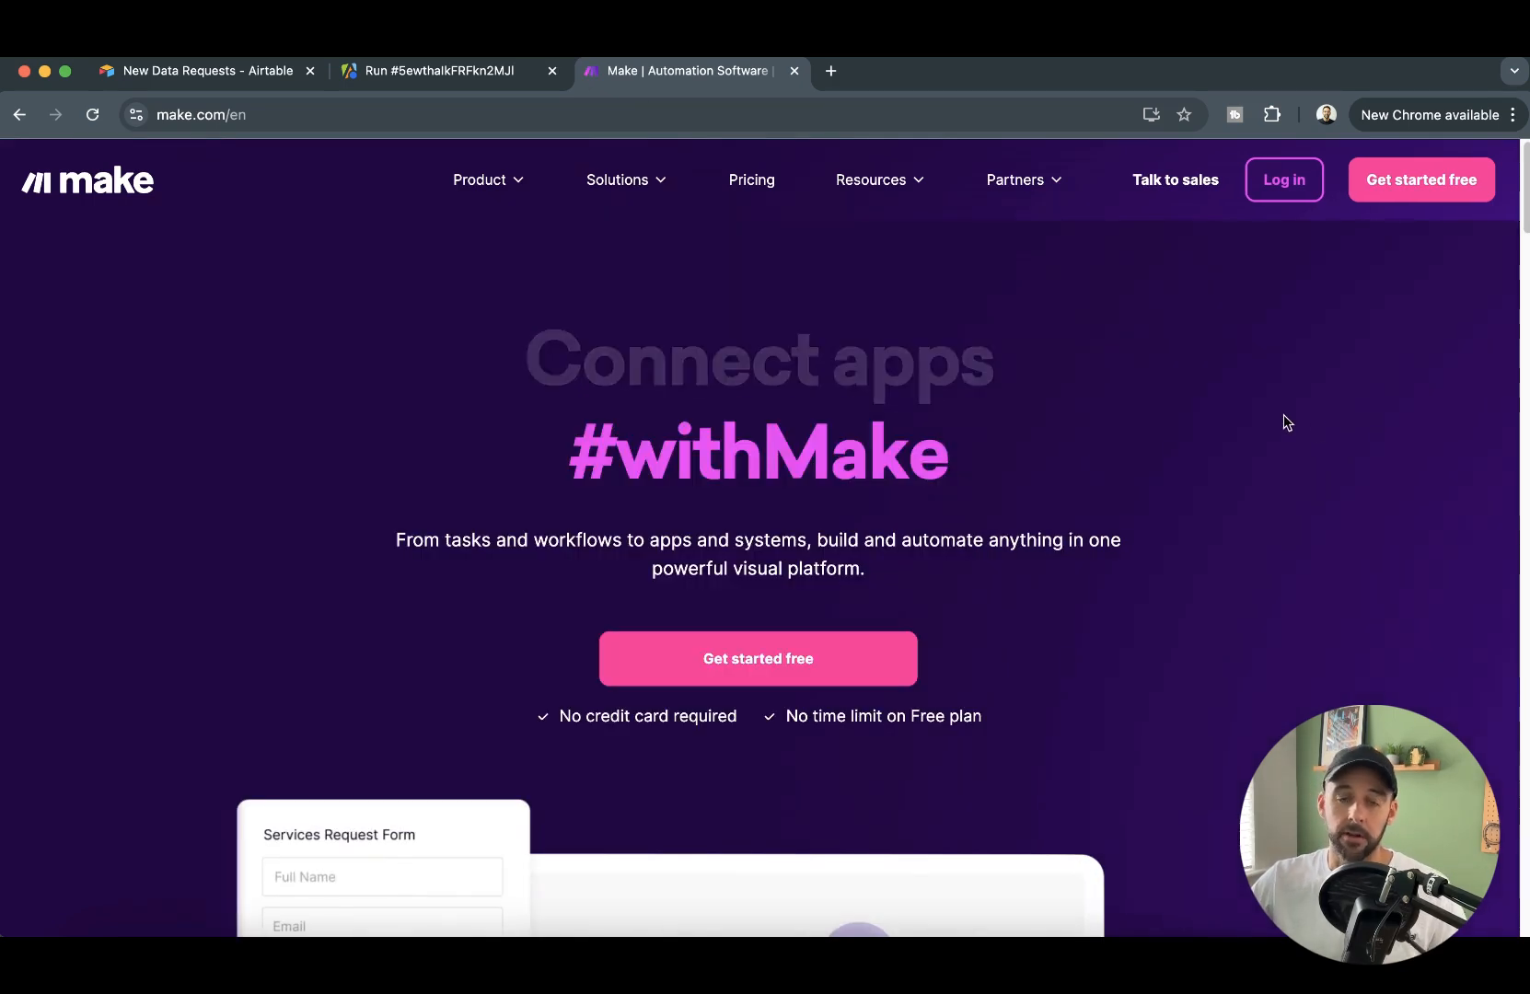
click(1285, 176)
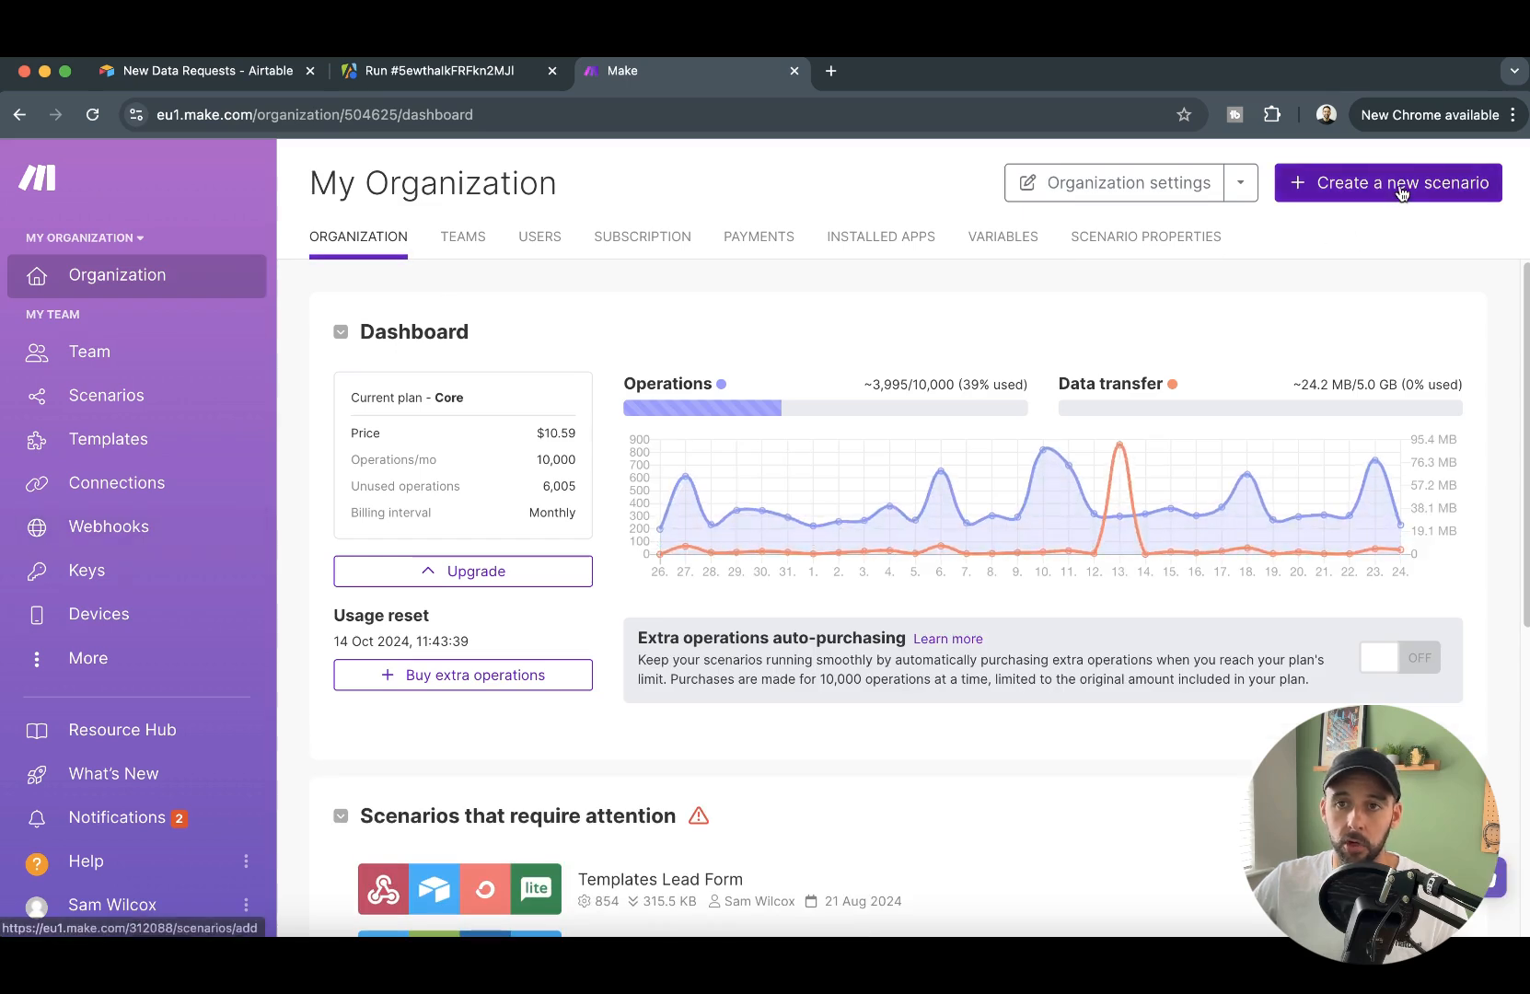
click(1330, 182)
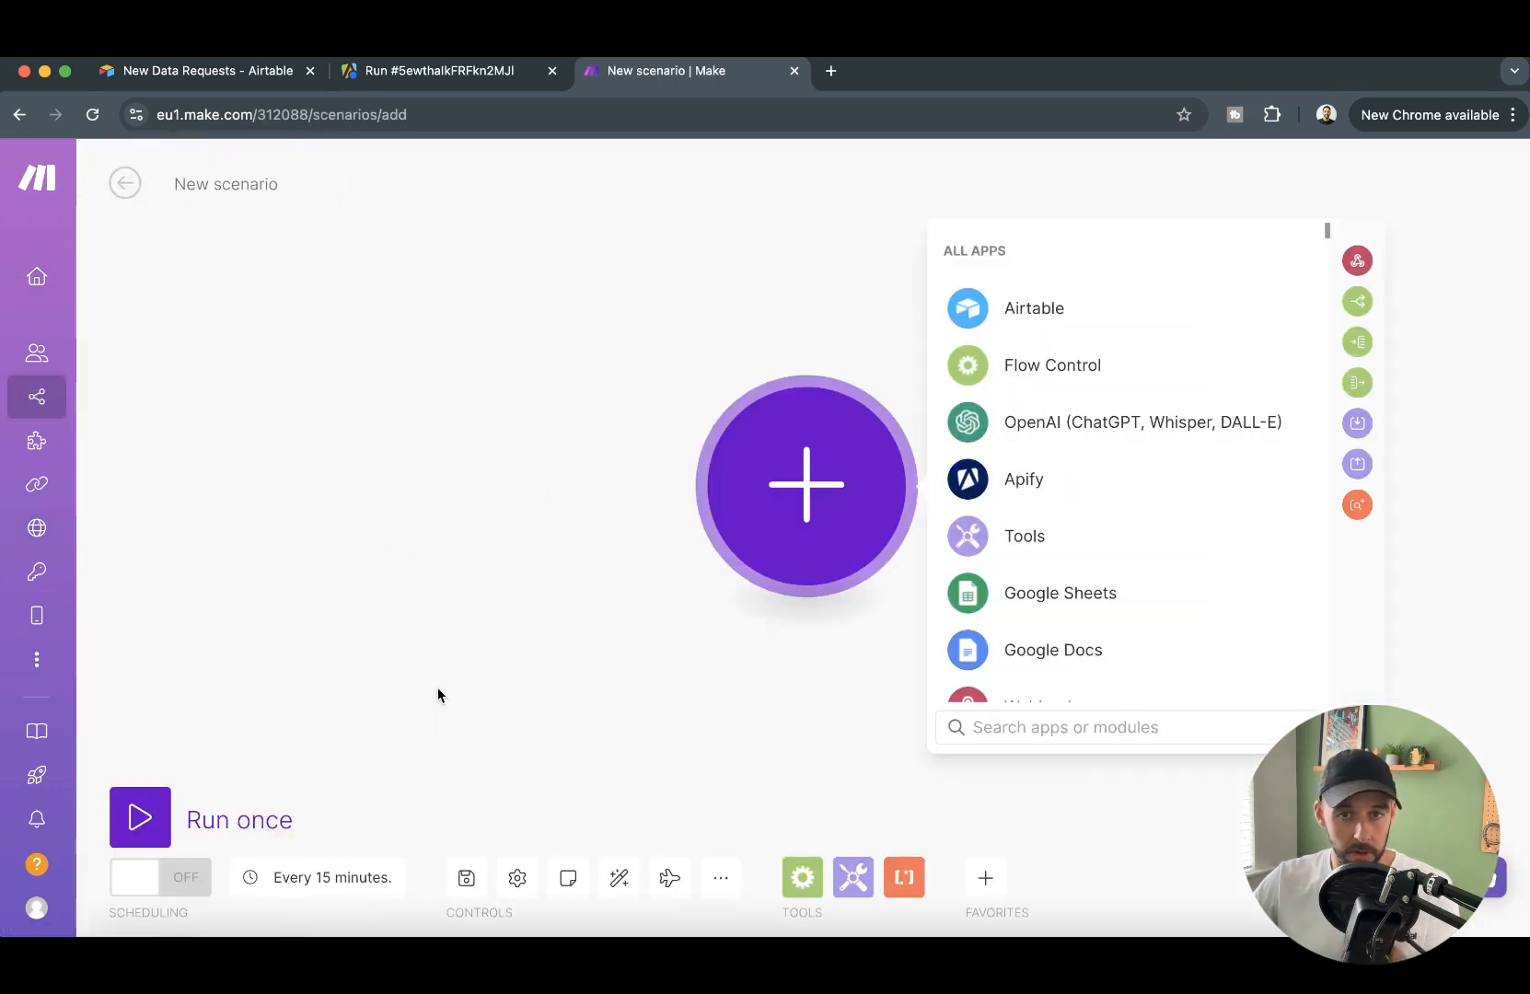
- Name the scenario "Lead Gen [YT] - Initiate Google Maps Scrape 1/4"
click(230, 183)
text(Lead Gen)
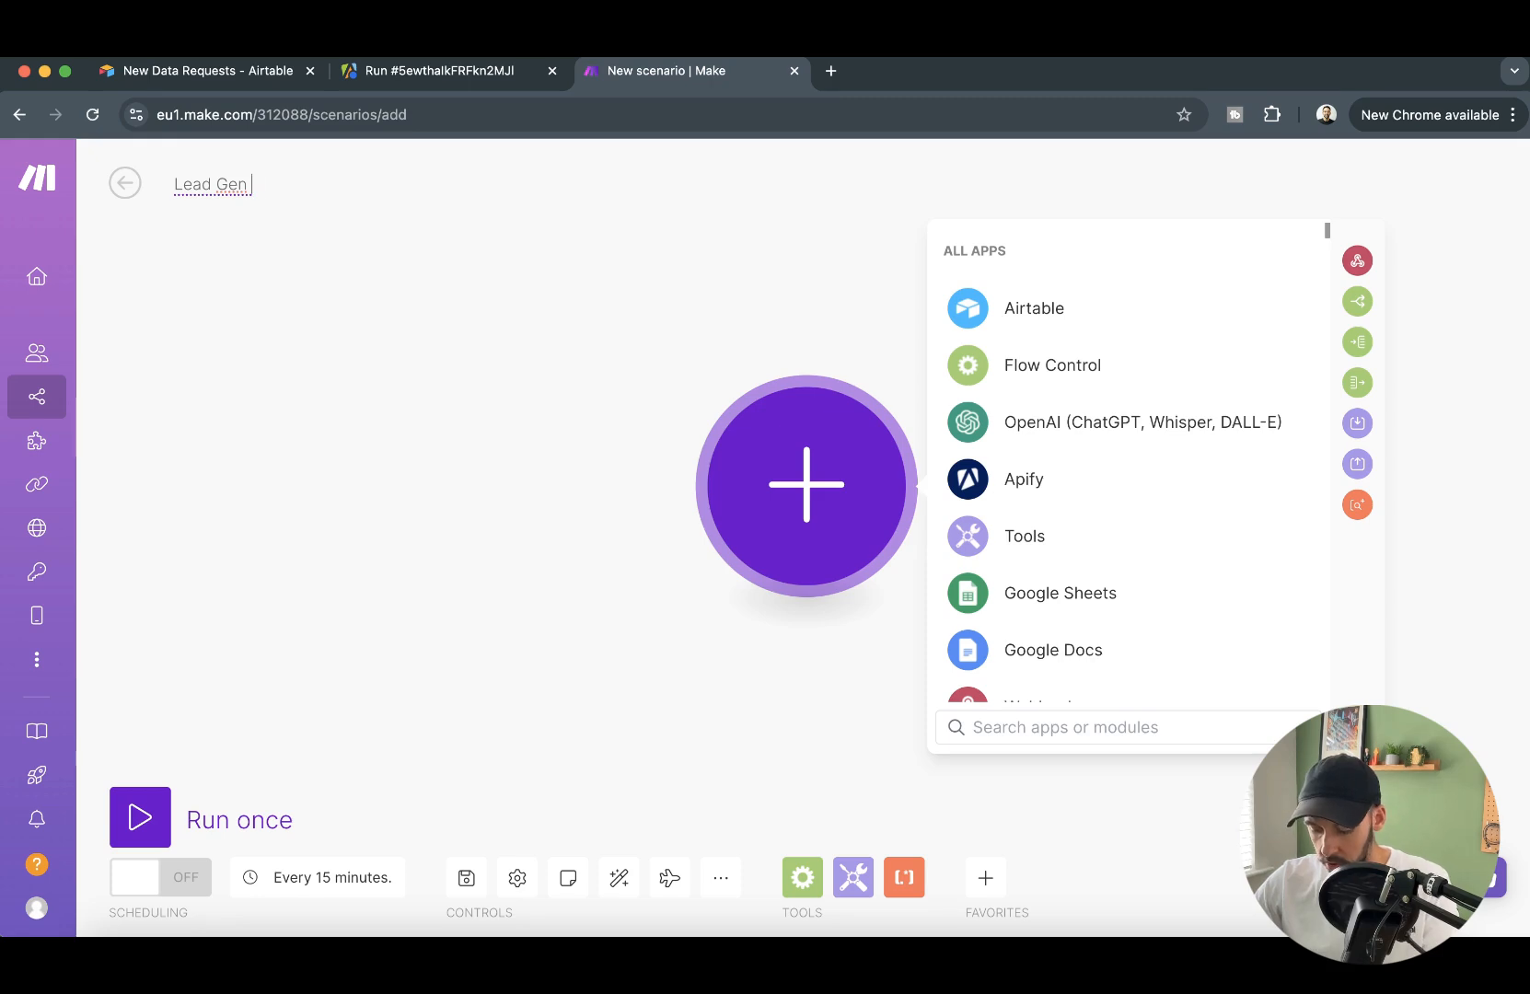
text( [YT])
key(Left)
key(Left)
key(Left)
text([)
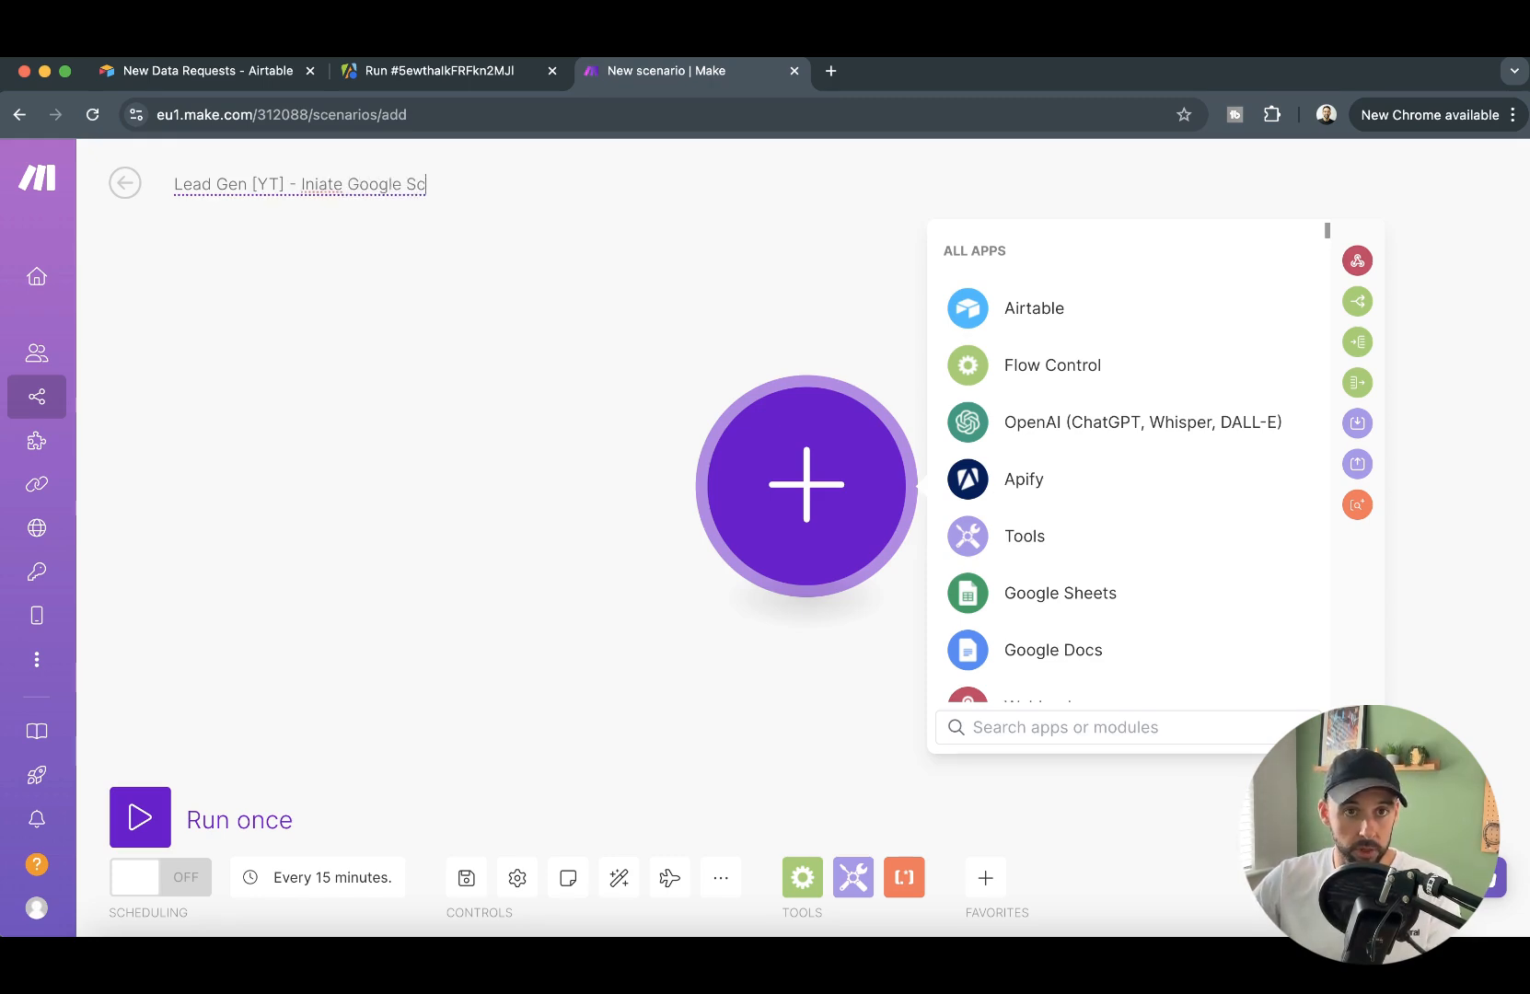
text(Maps Scrape)
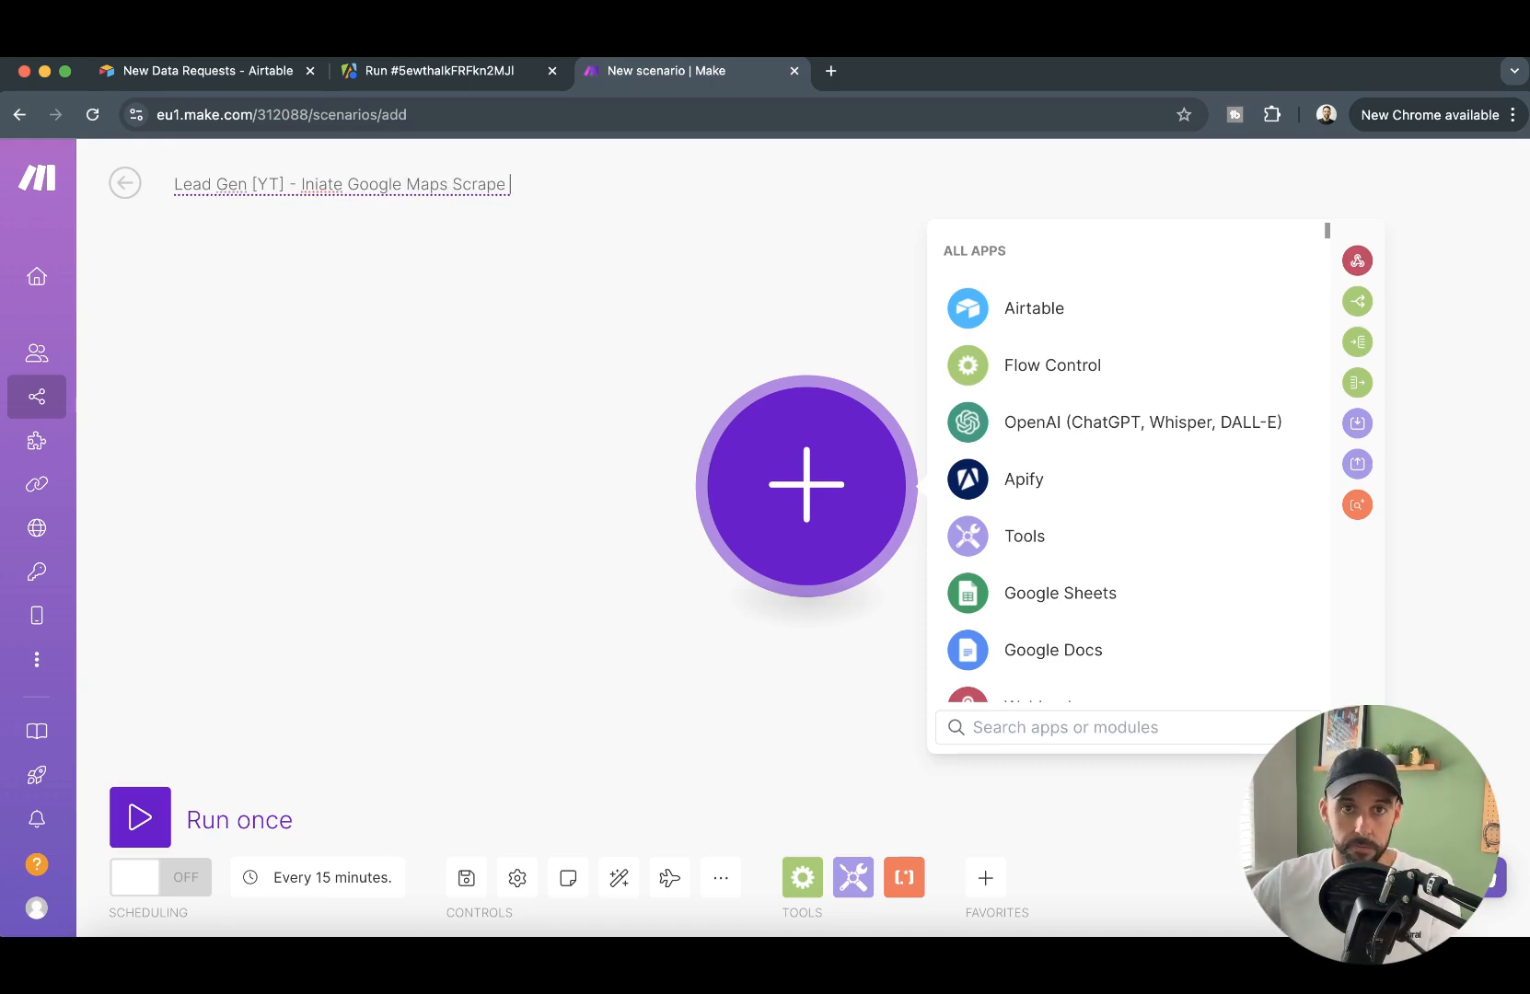
text( 1/4)
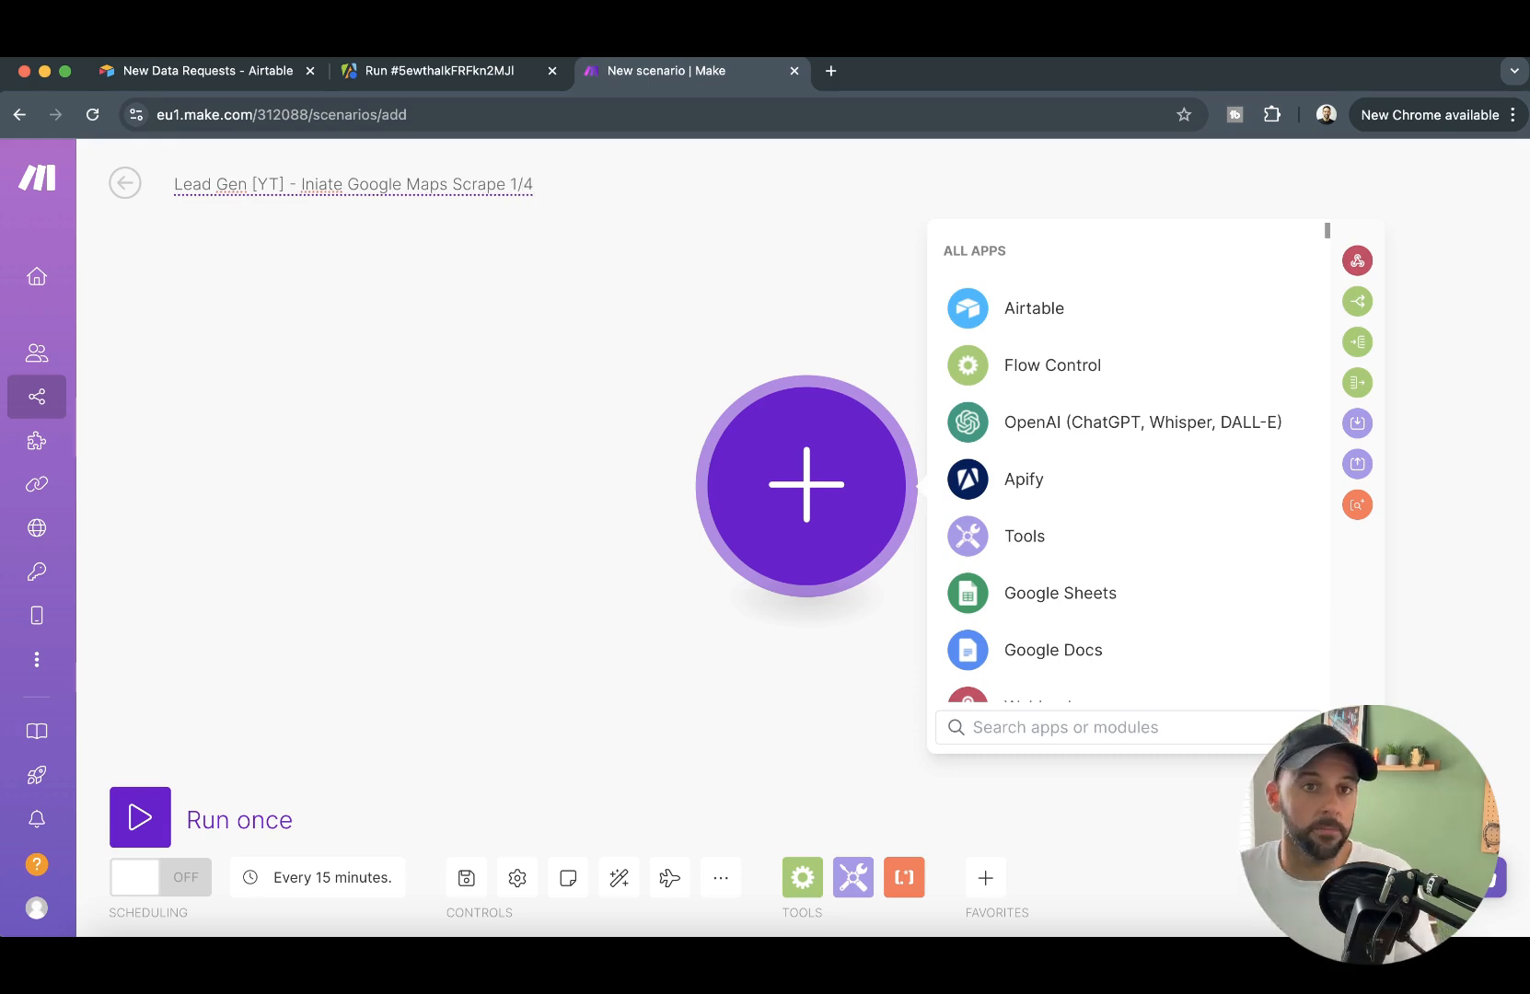
click(707, 329)
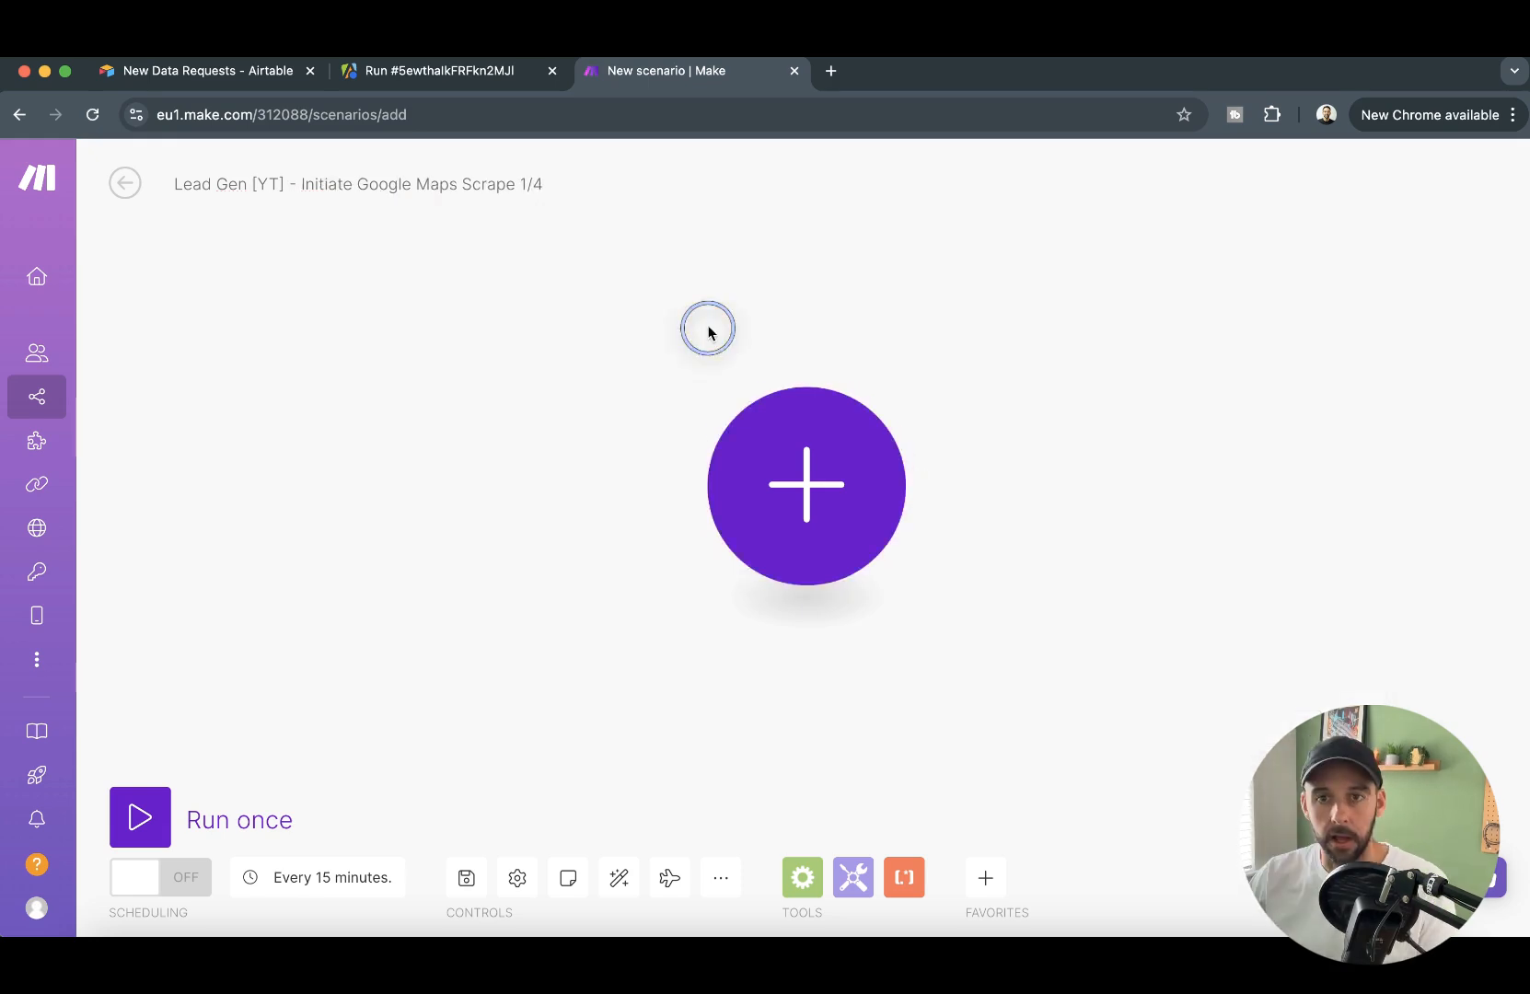
click(851, 523)
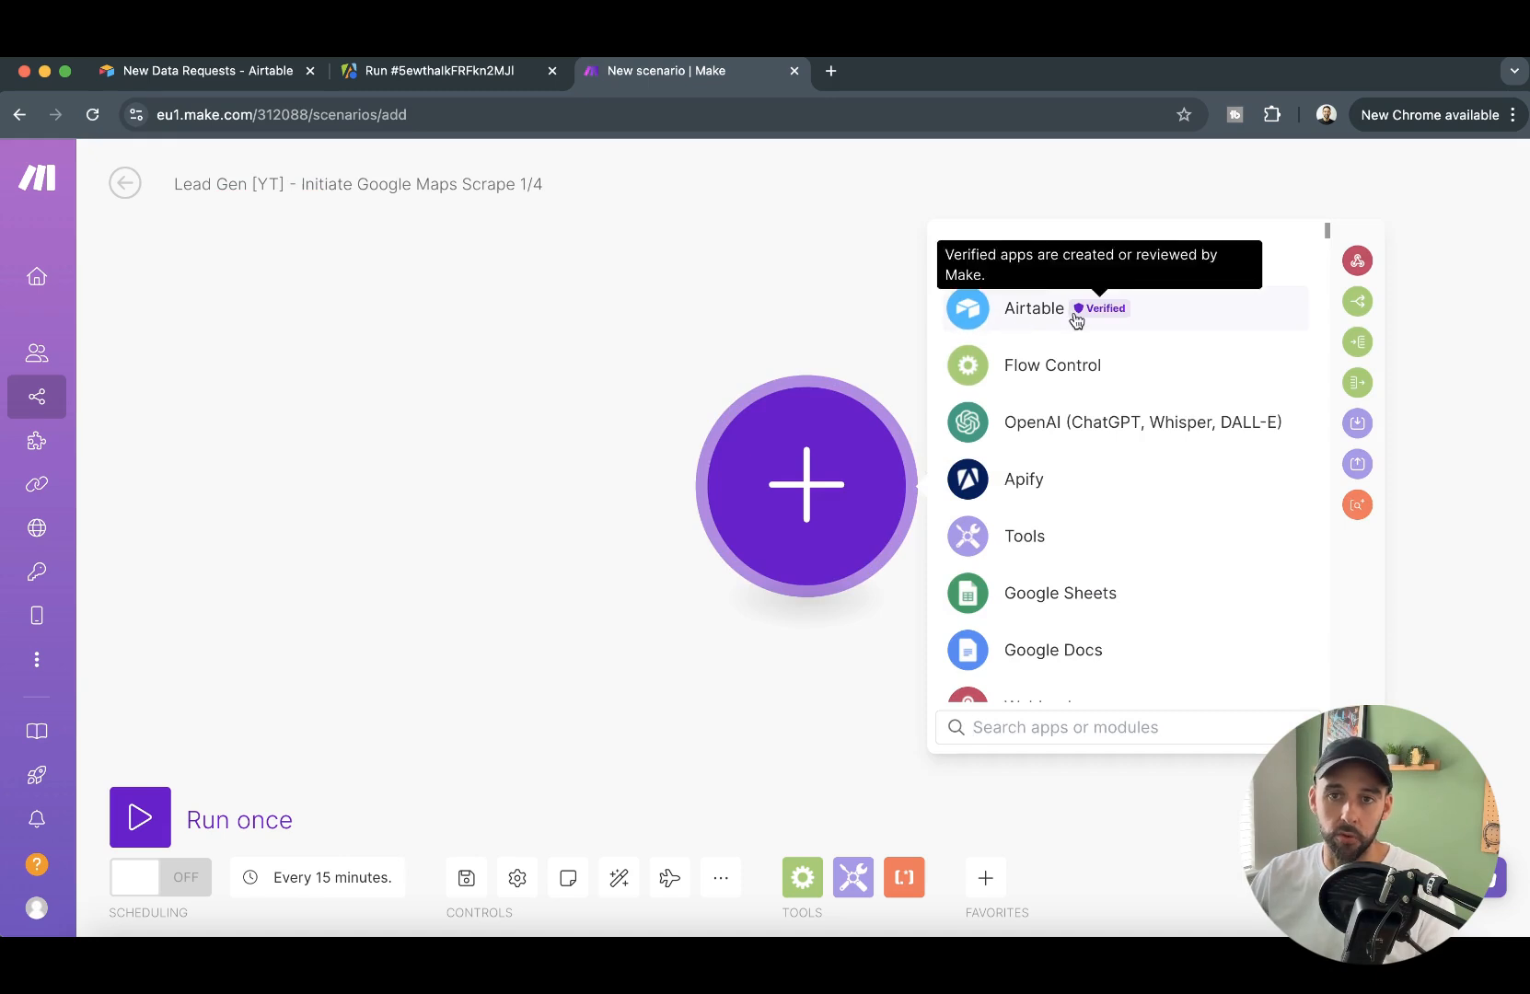
click(1052, 332)
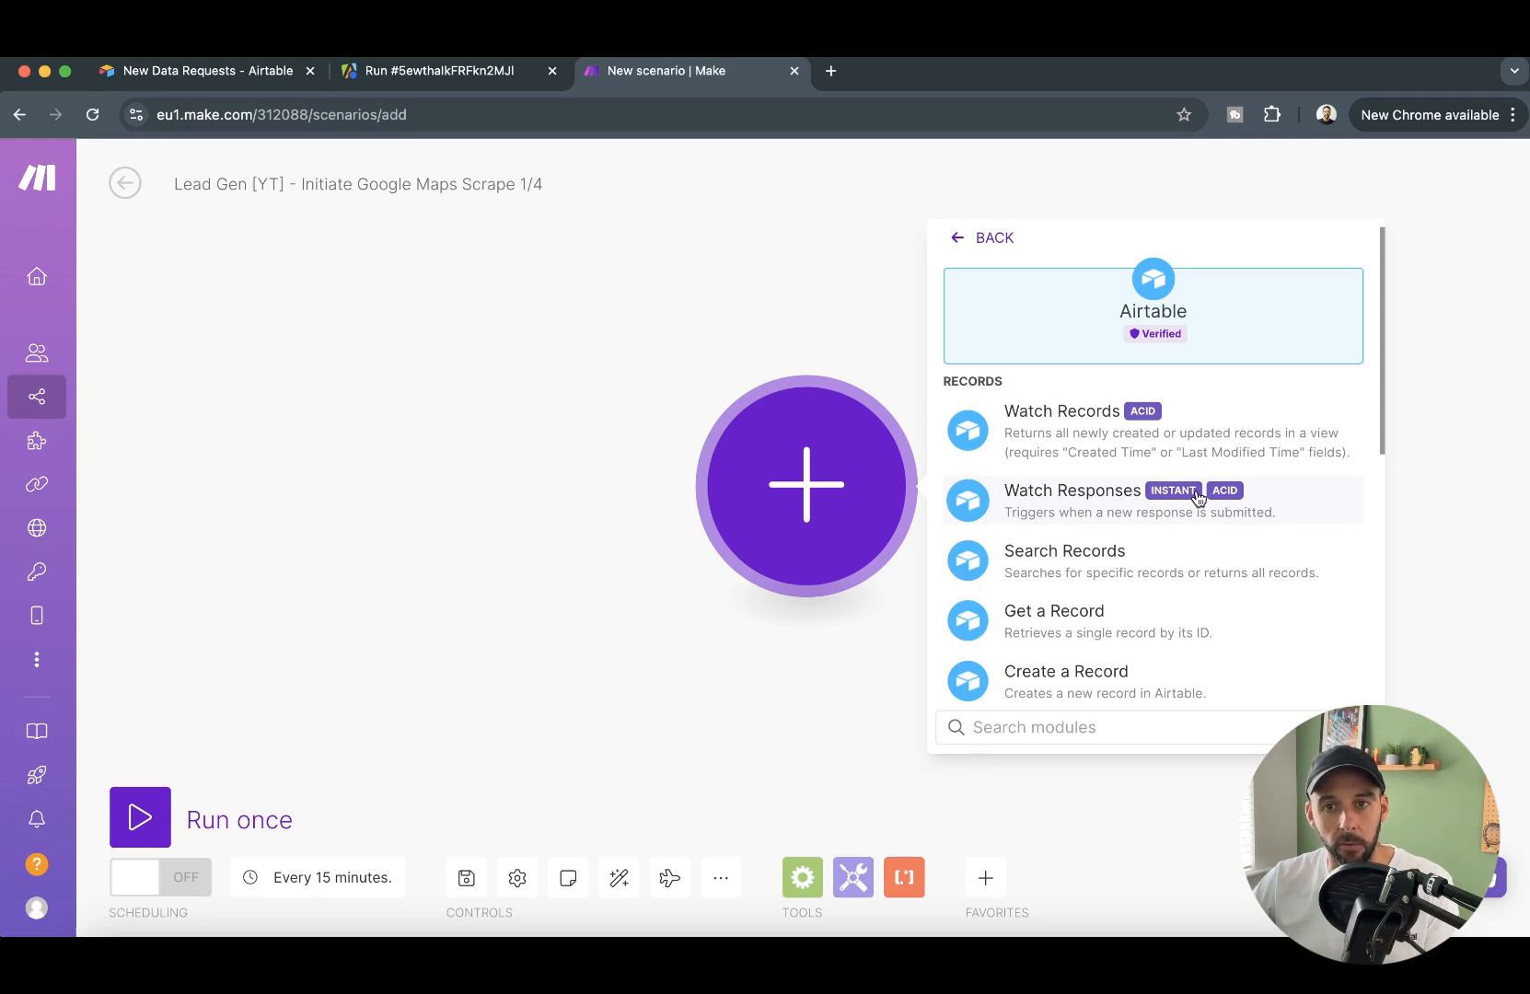
click(1100, 493)
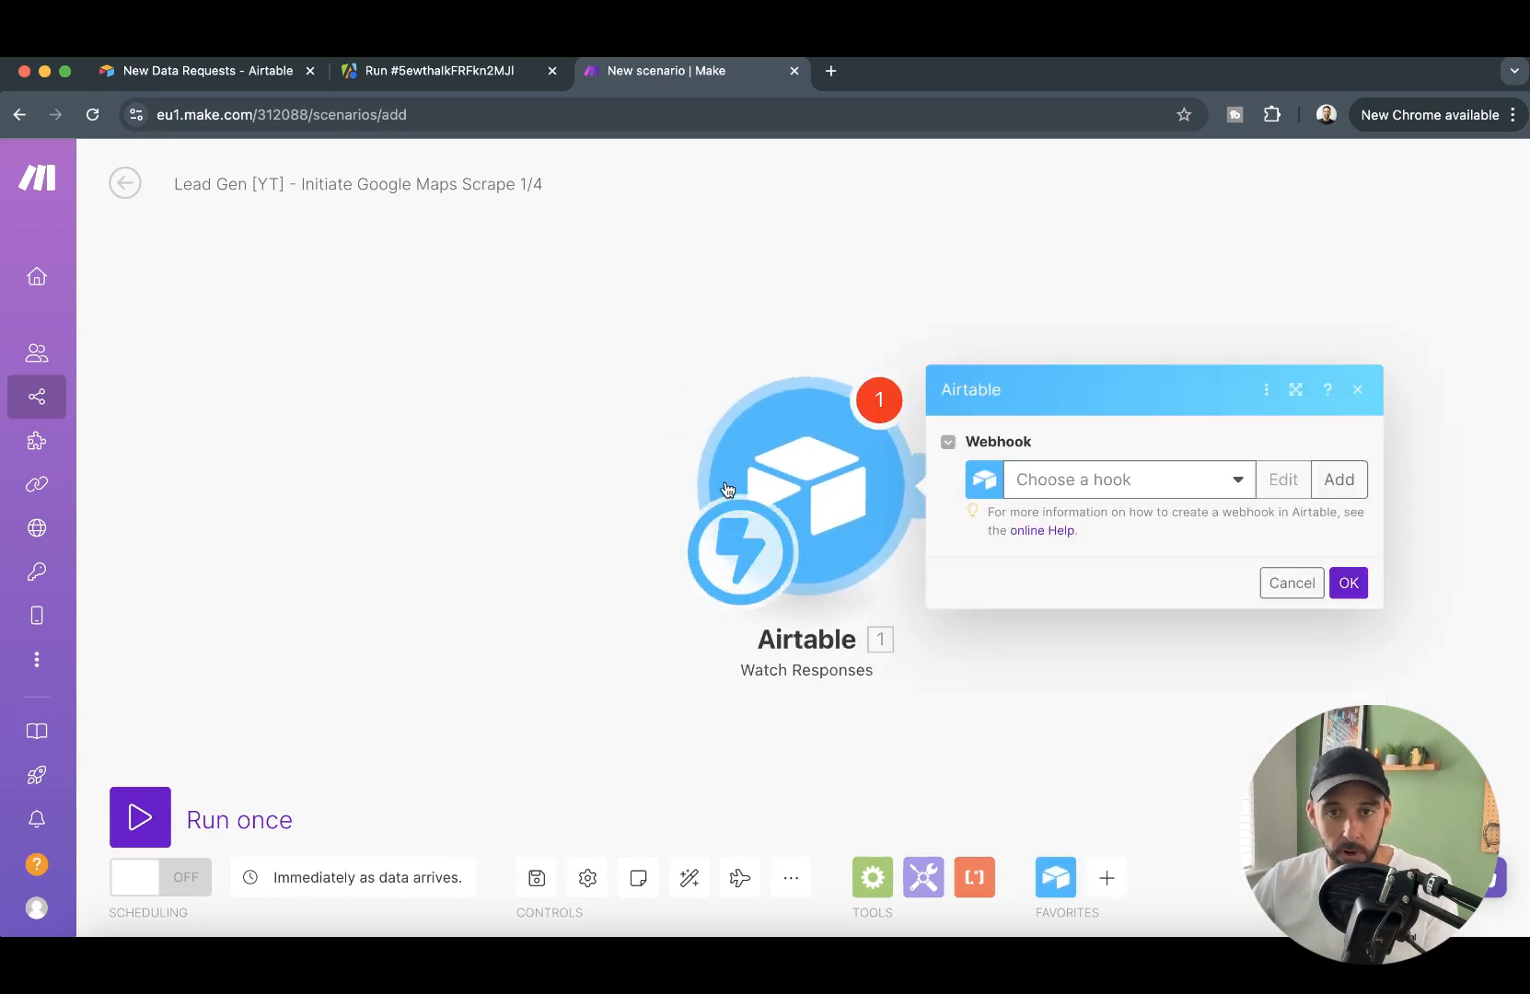
- Create a webhook named "New Data Request [YT]" for the Watch Responses trigger
click(1123, 478)
click(1199, 427)
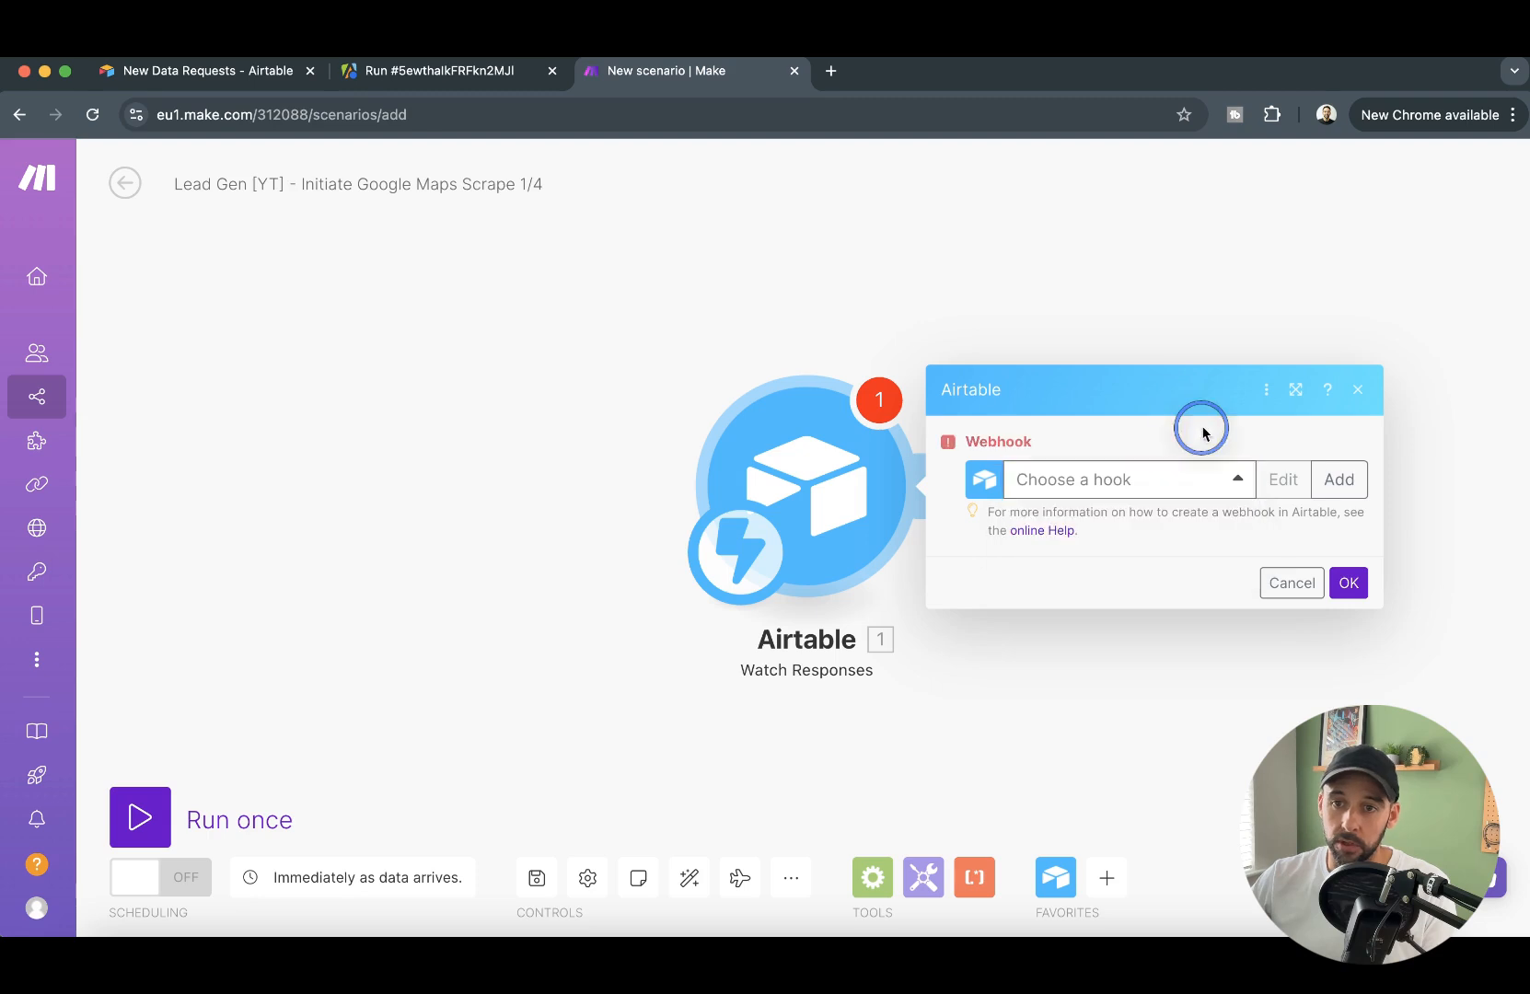
click(1339, 480)
click(1006, 468)
triple_click(1005, 467)
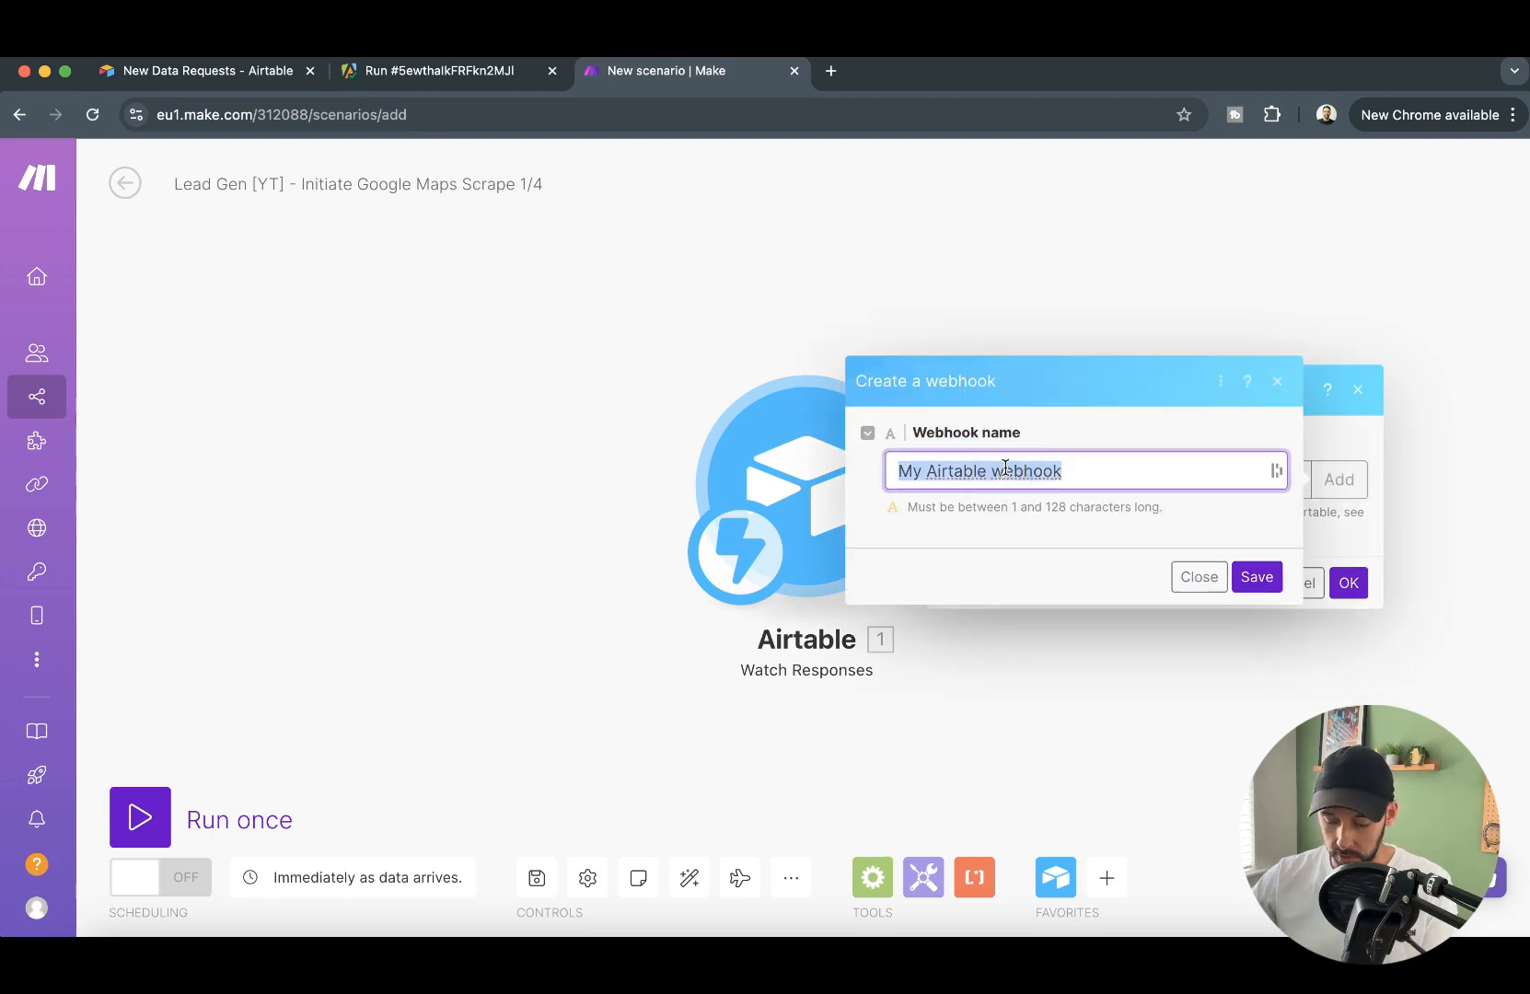
text(New S)
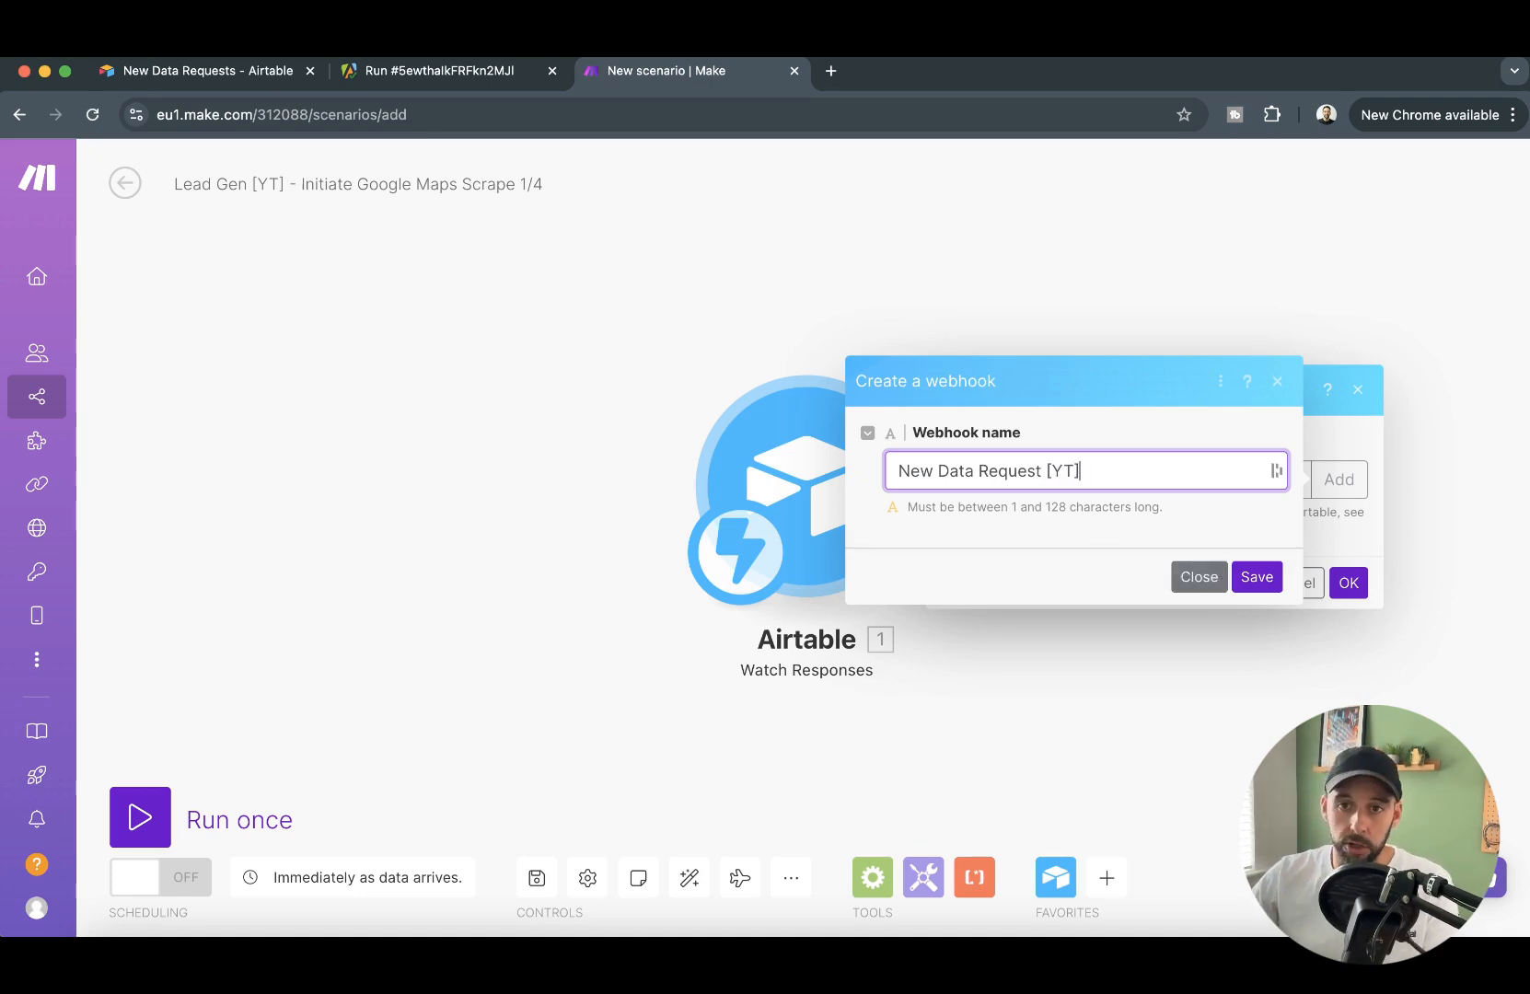
text([YT])
click(1254, 577)
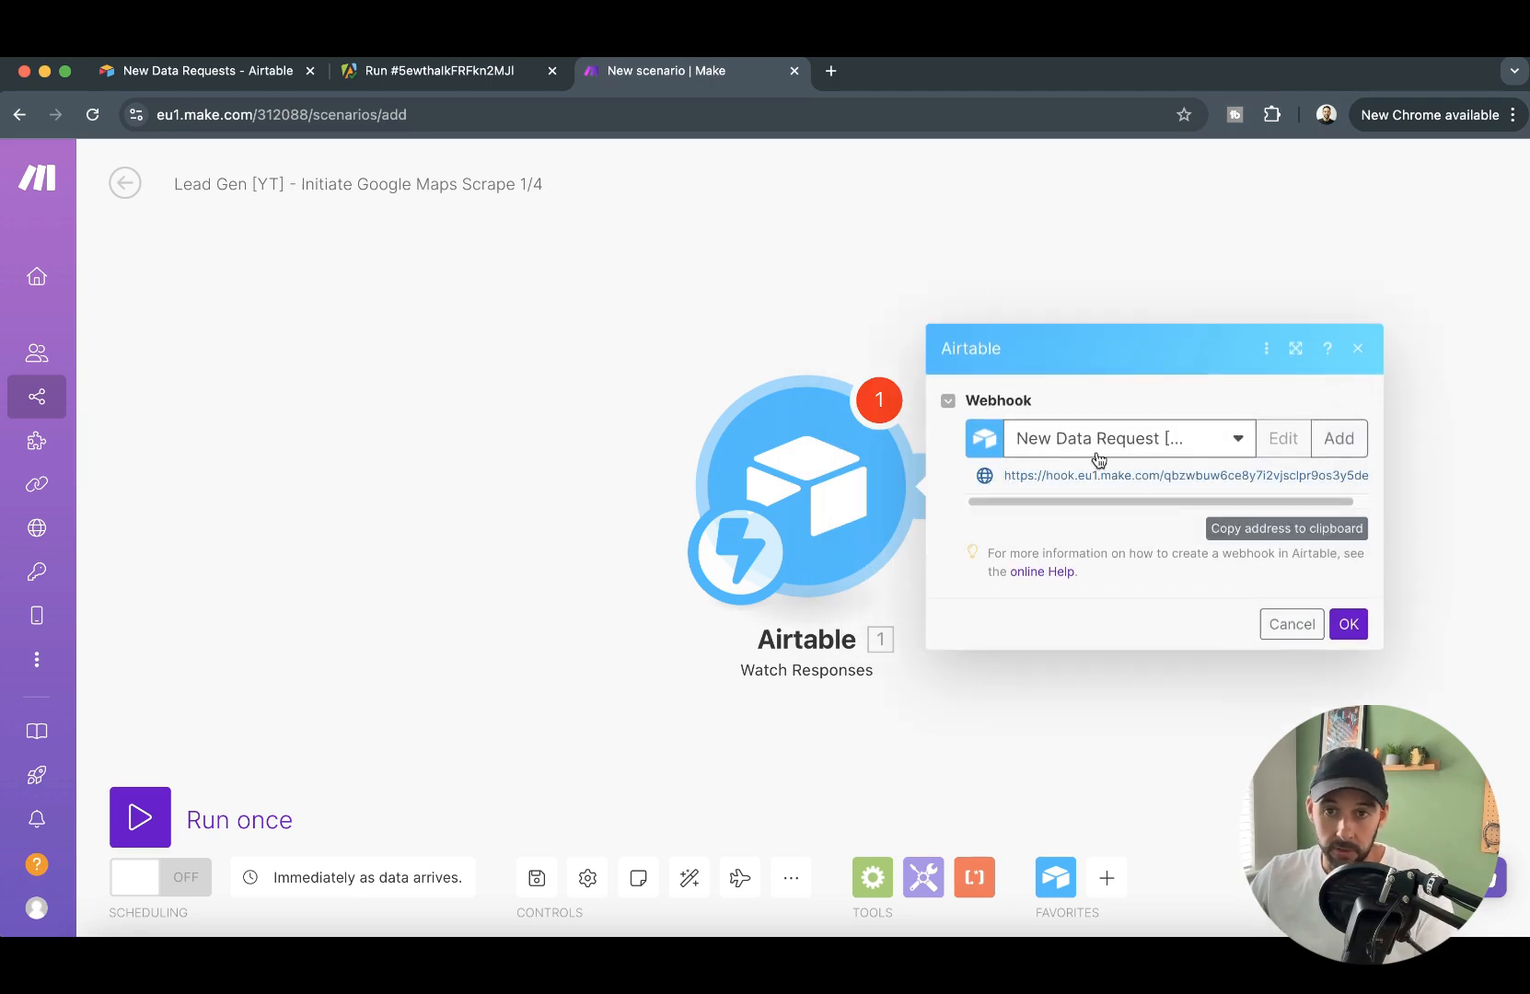
- Copy the webhook address and paste it as the redirect URL of the New Data Requests form in Airtable
click(1262, 533)
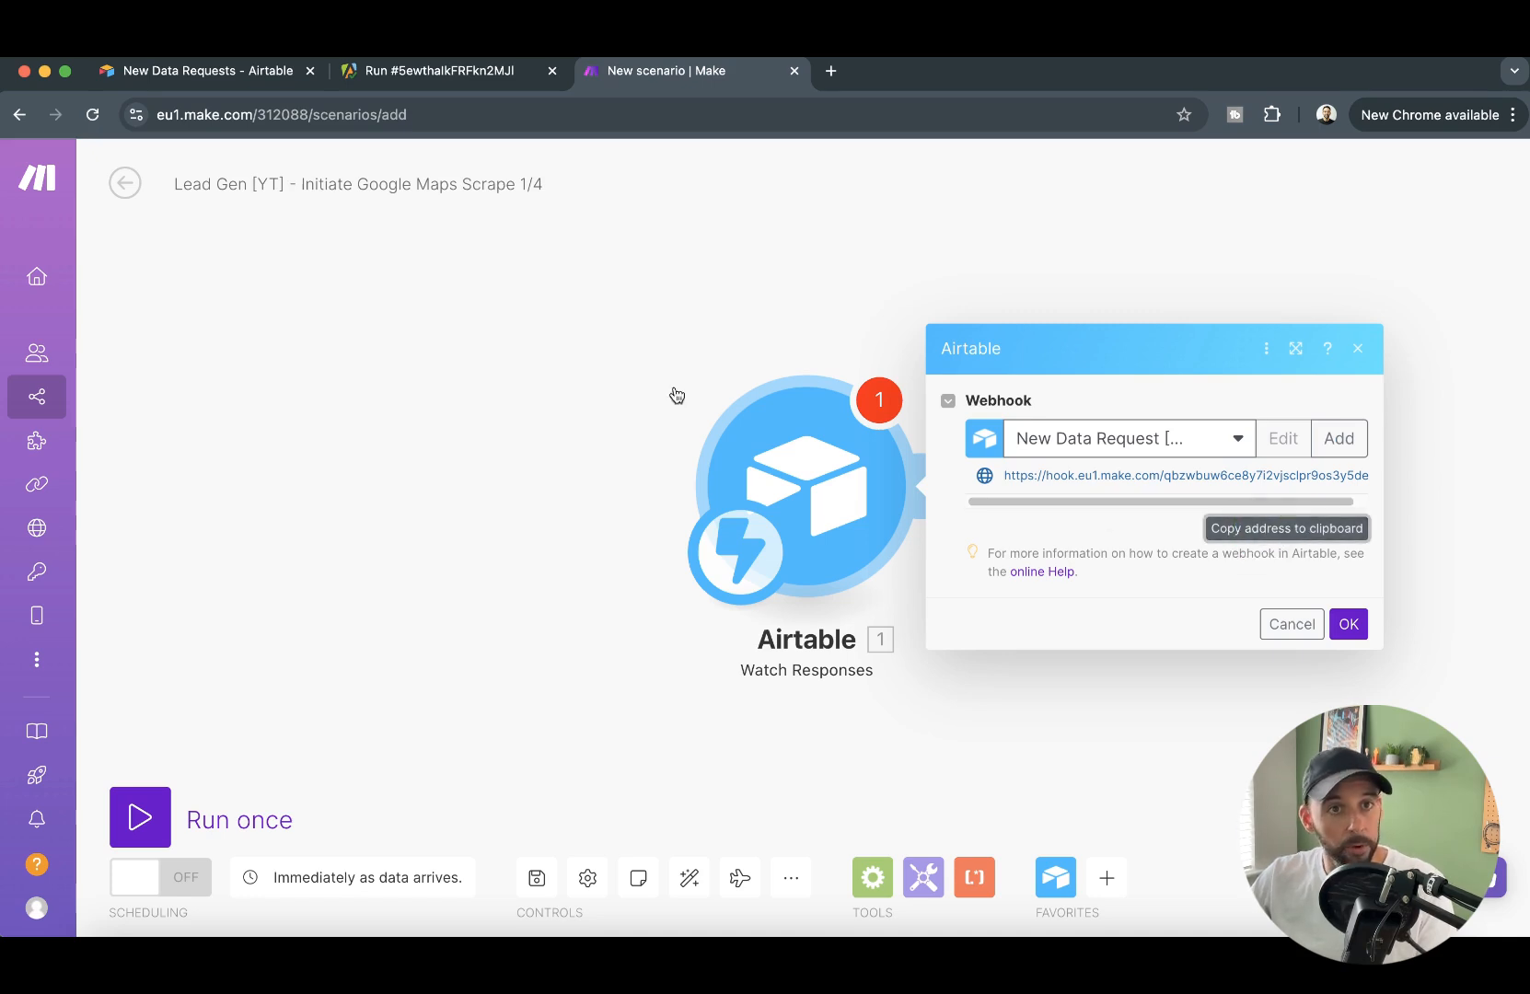
click(252, 77)
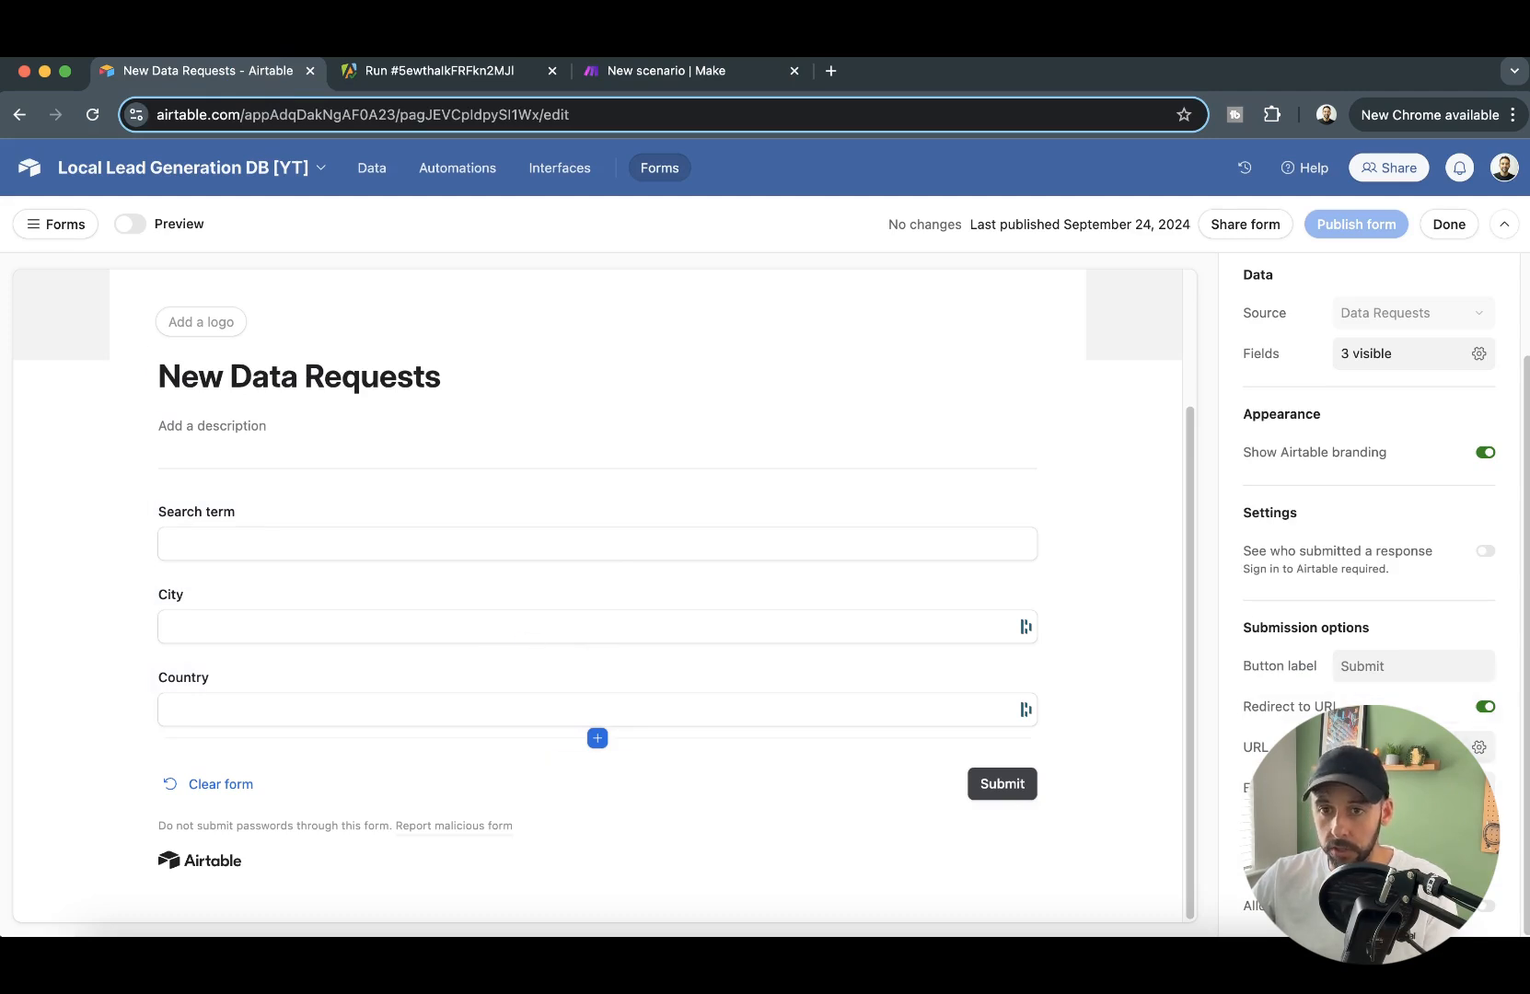
click(1422, 748)
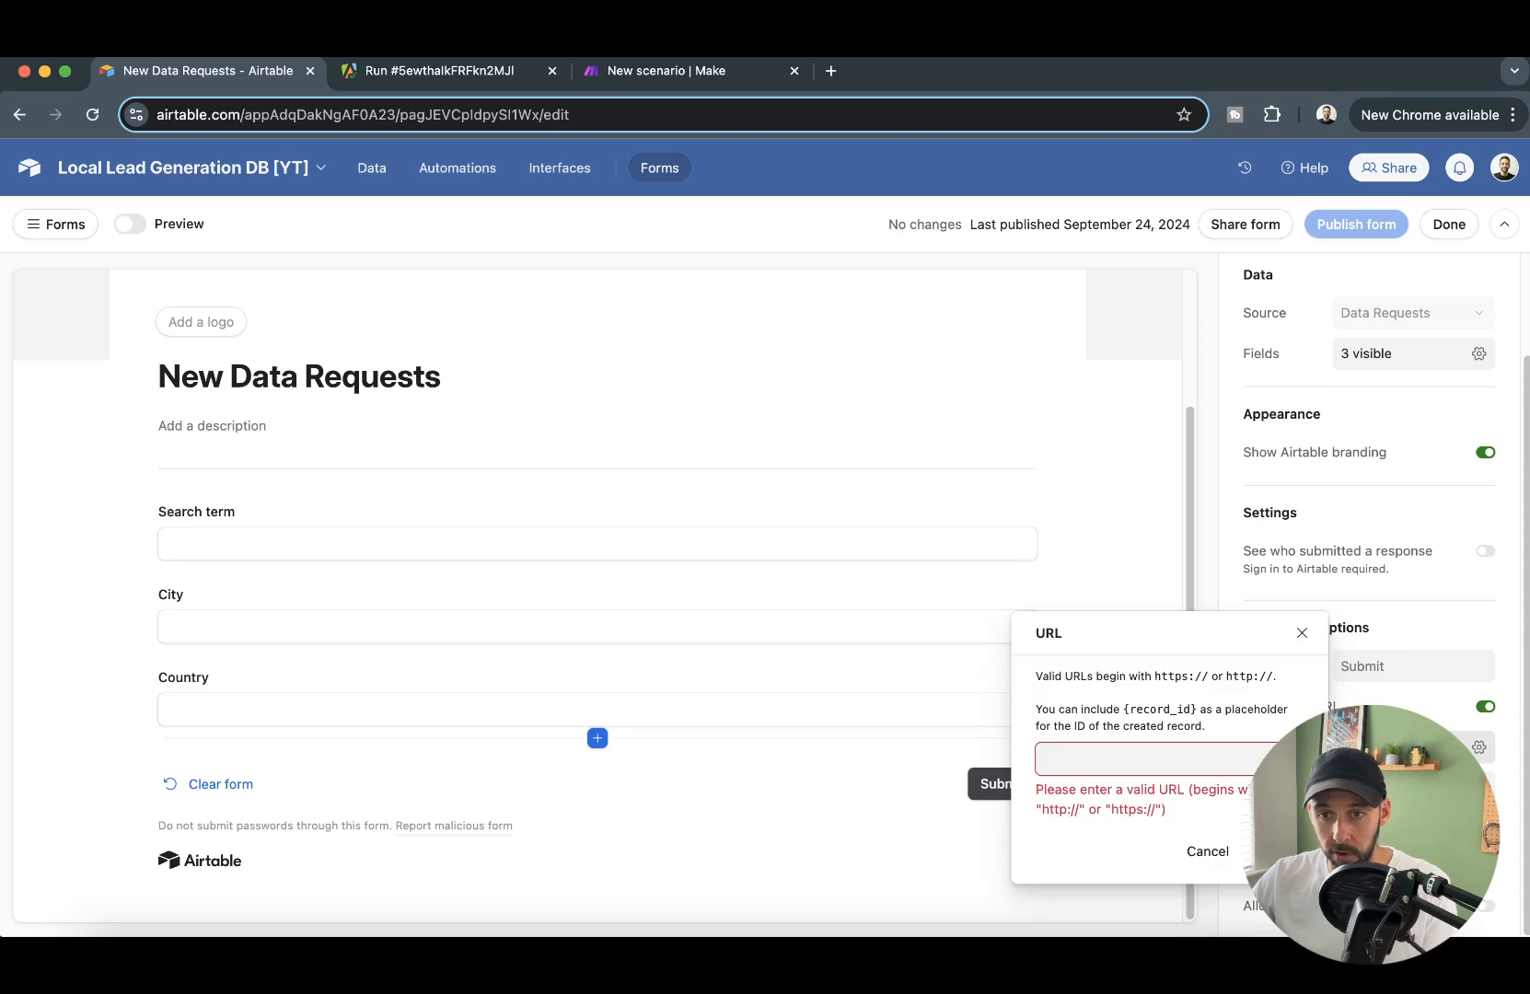
click(1137, 758)
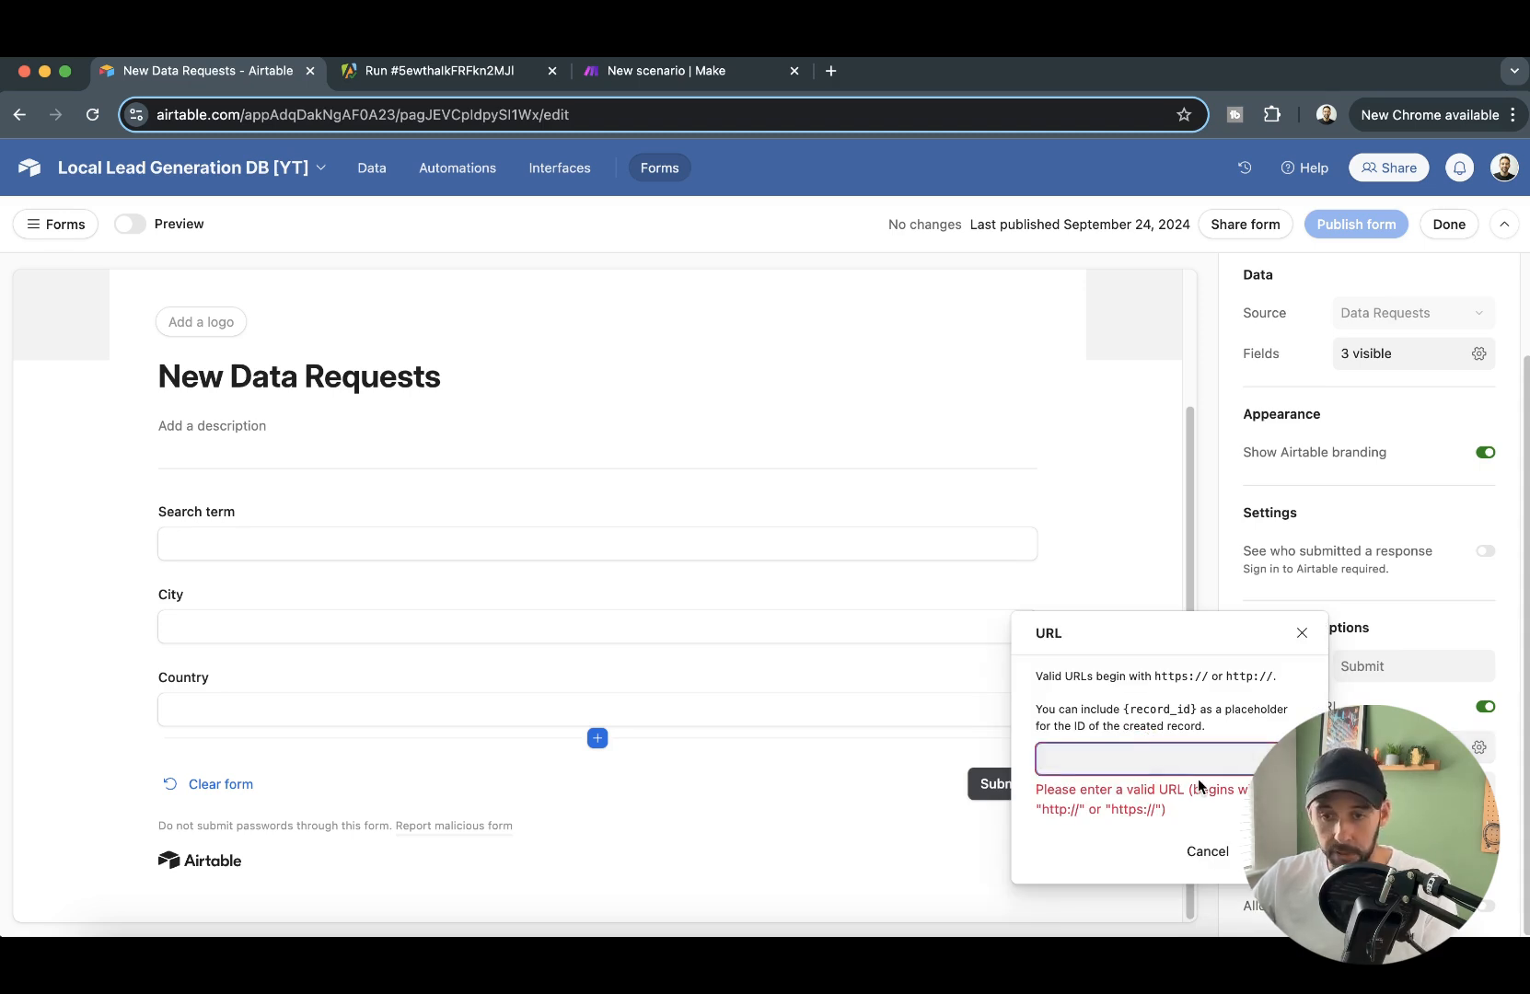
key(super+v)
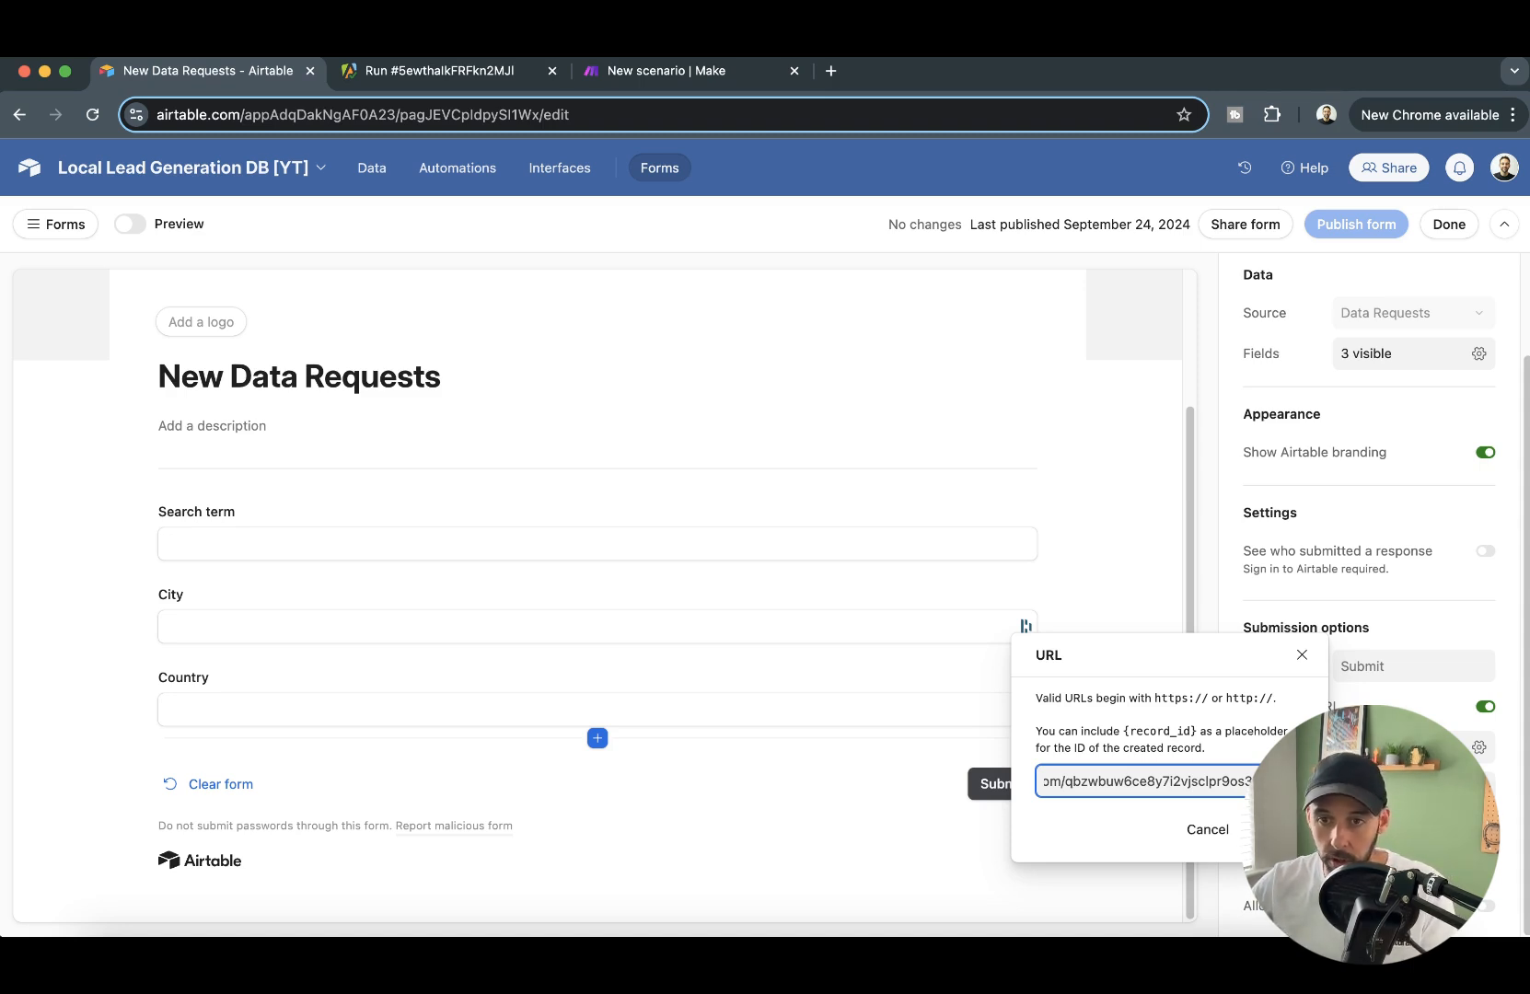
- Append "?record_id={record_id}" to the end of the webhook address in the form's redirect URL
text(?)
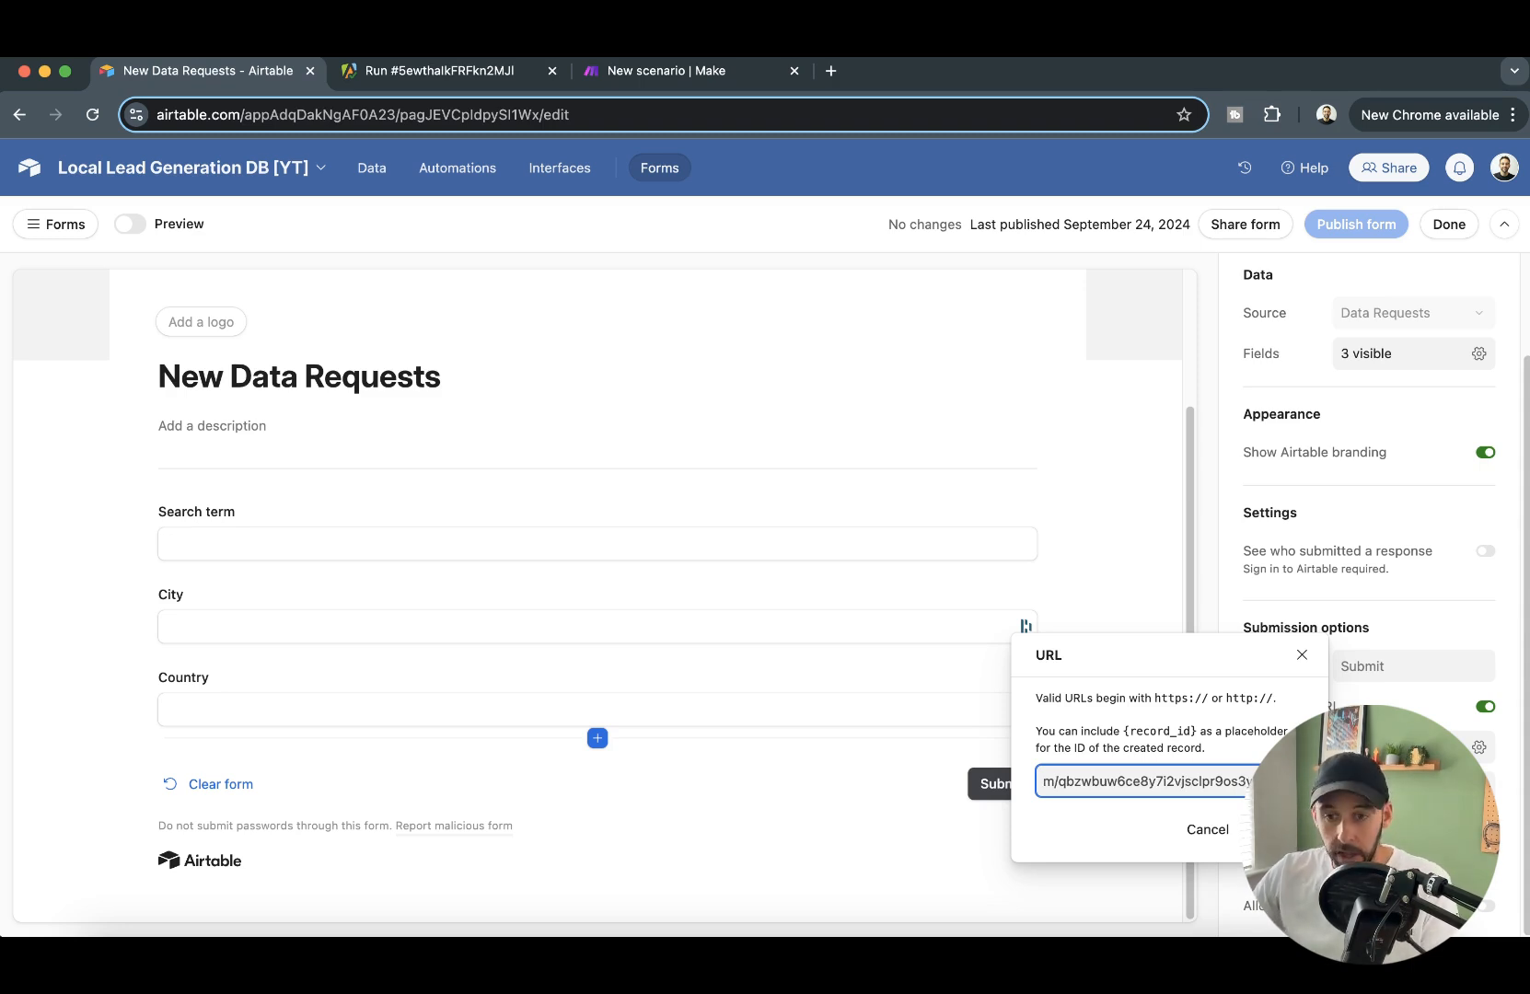
text(record_i)
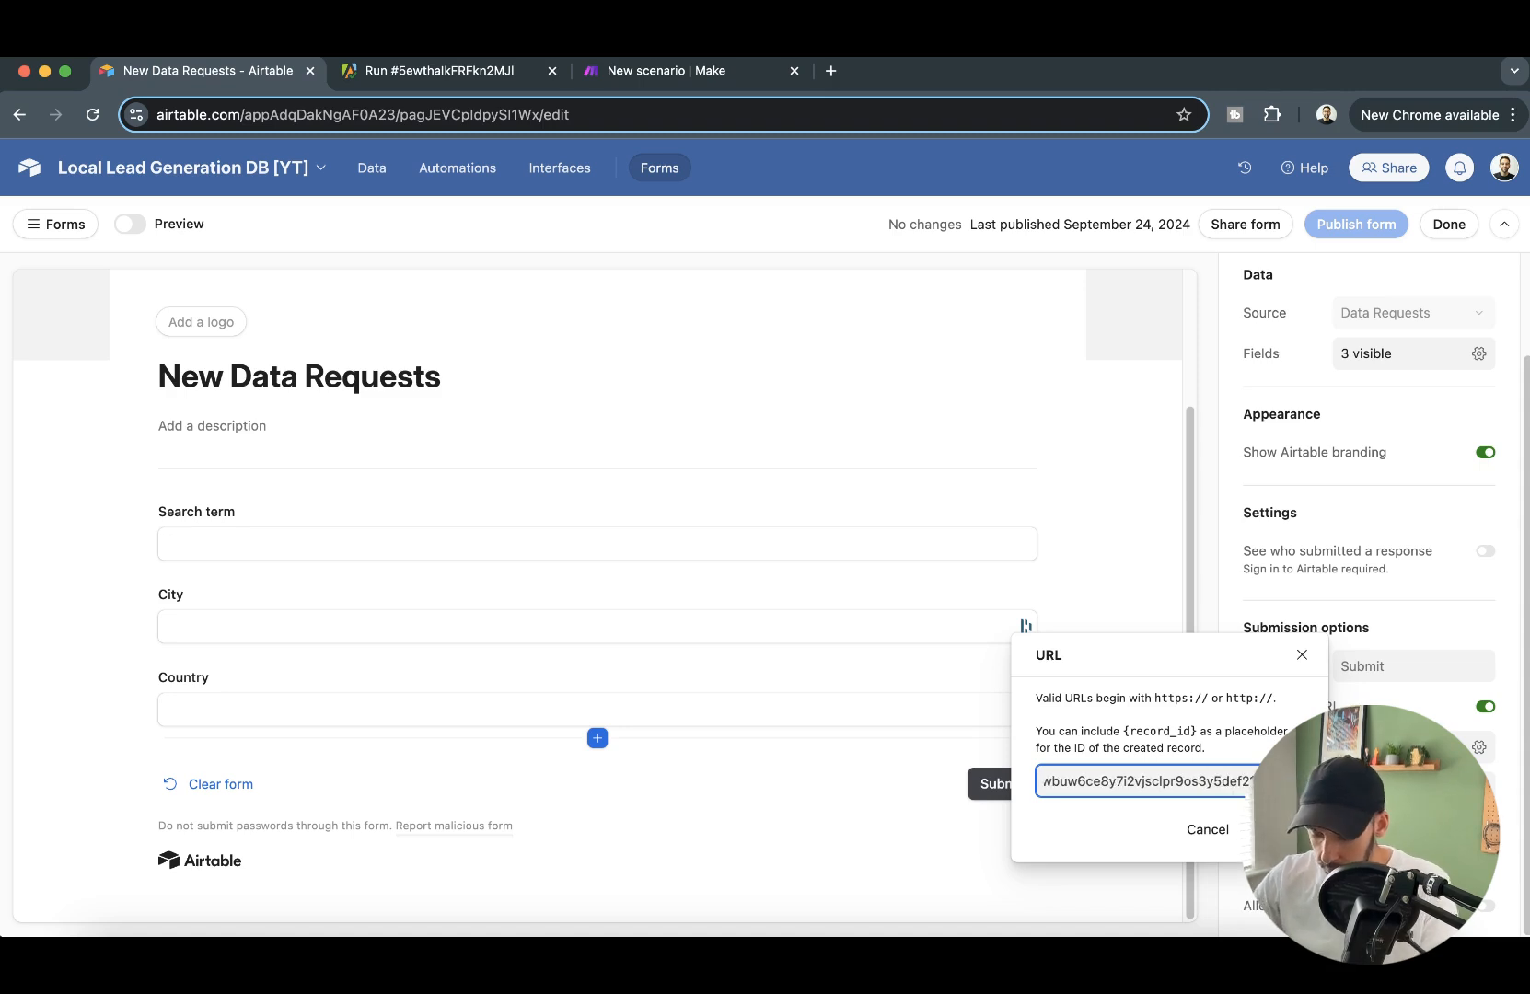
text(d)
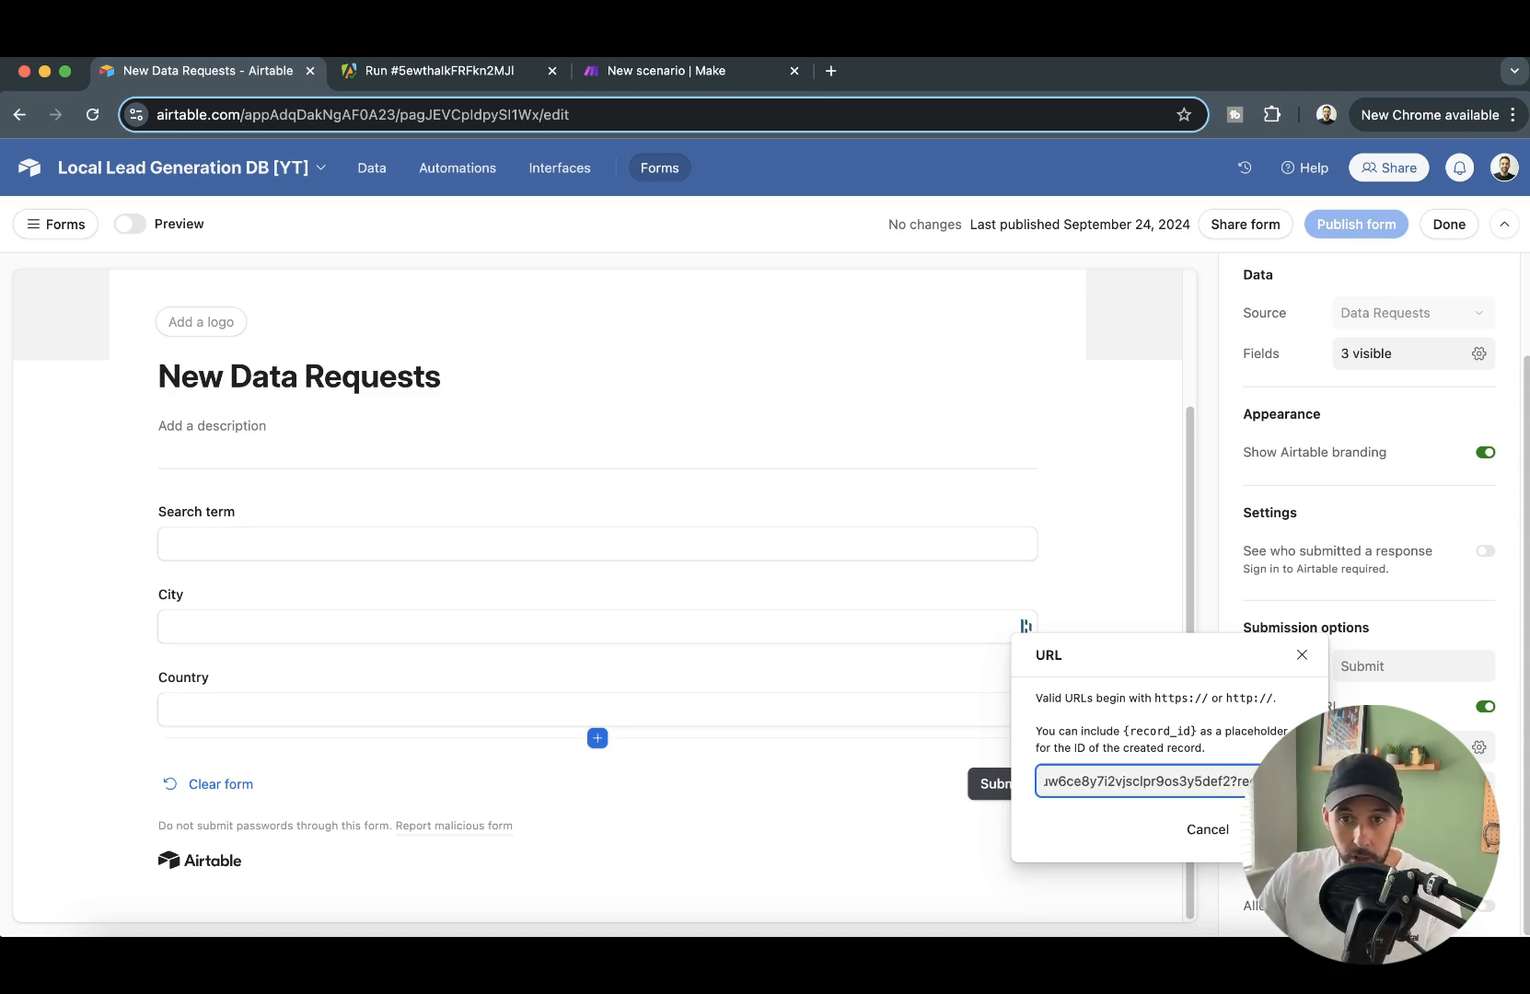
key(BackSpace)
text(=)
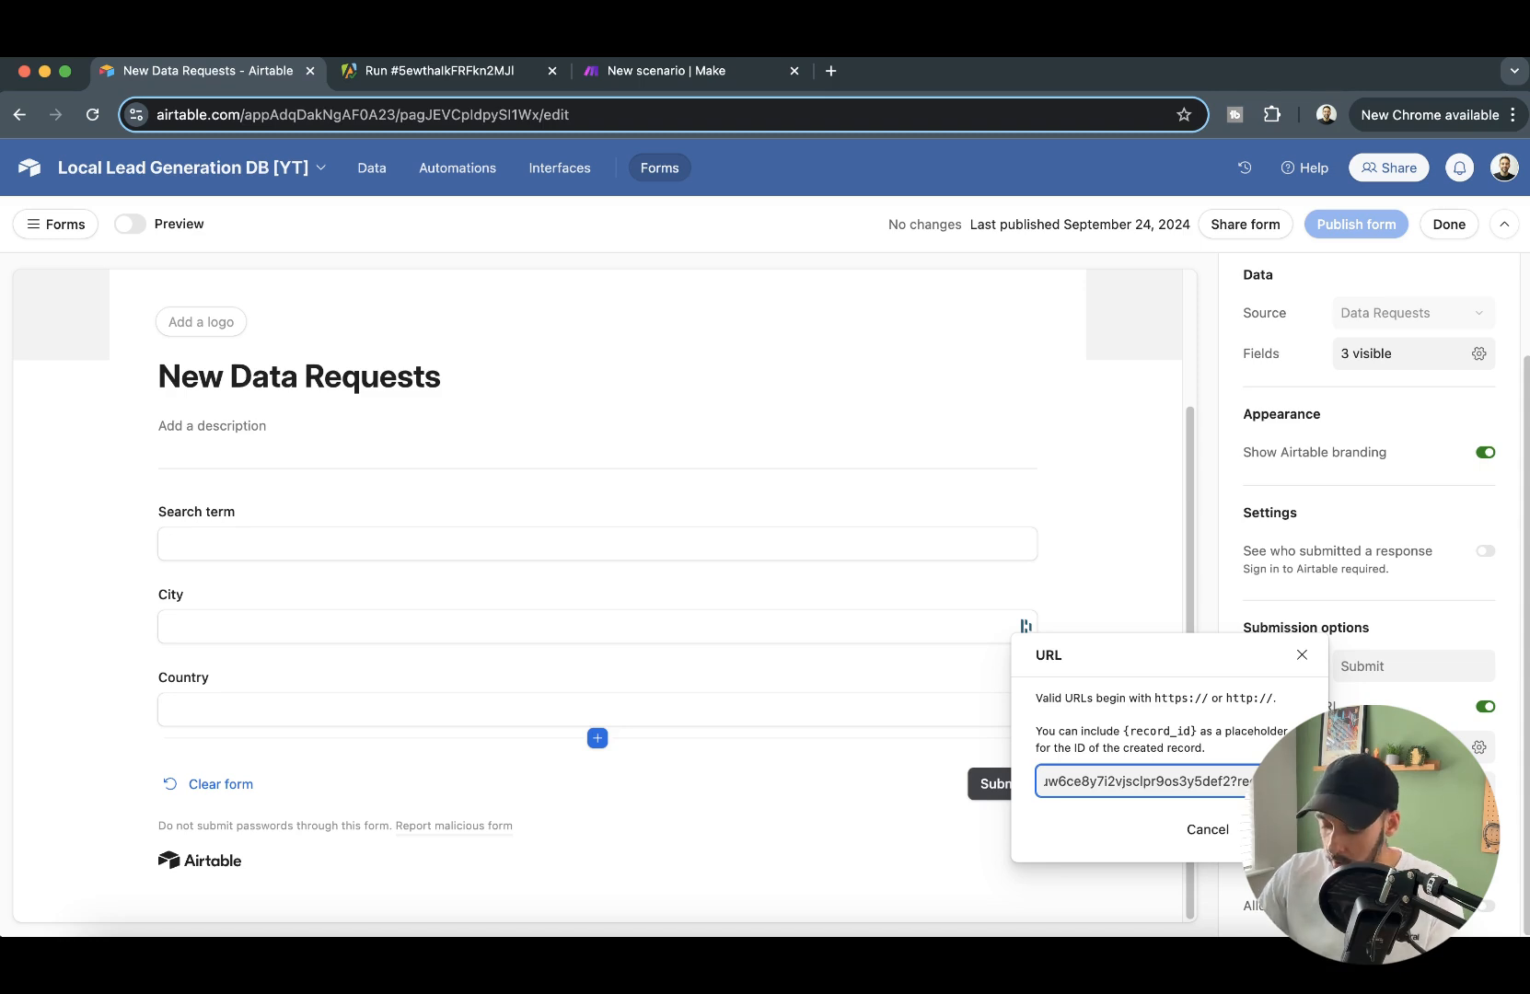
text({)
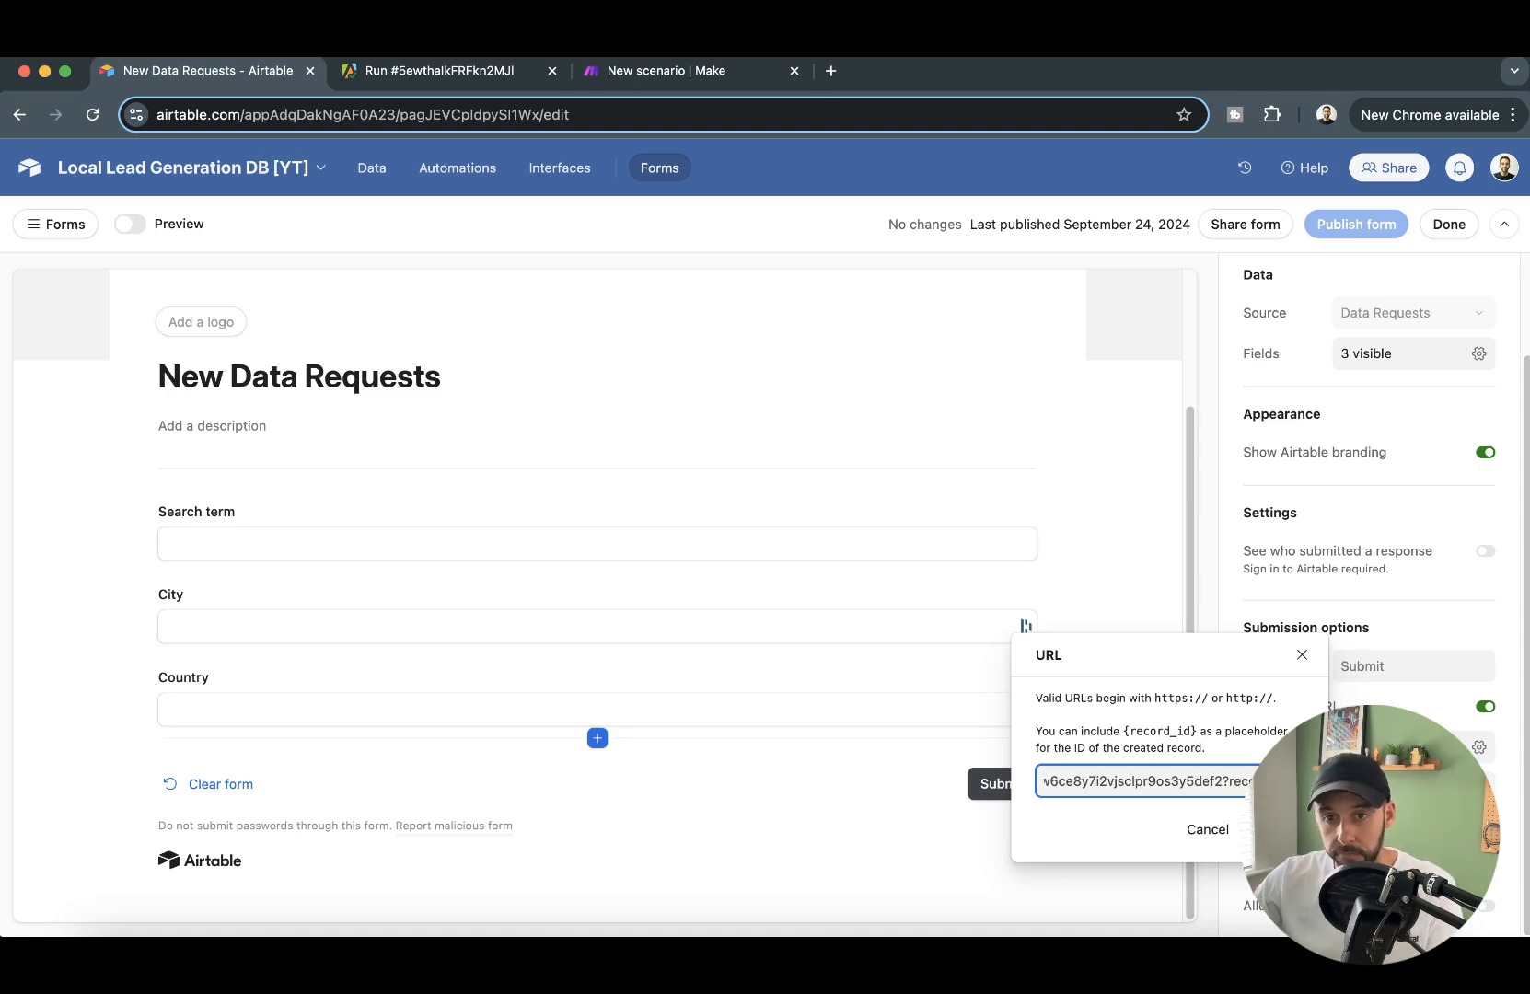
drag(1124, 730, 1196, 731)
click(1206, 782)
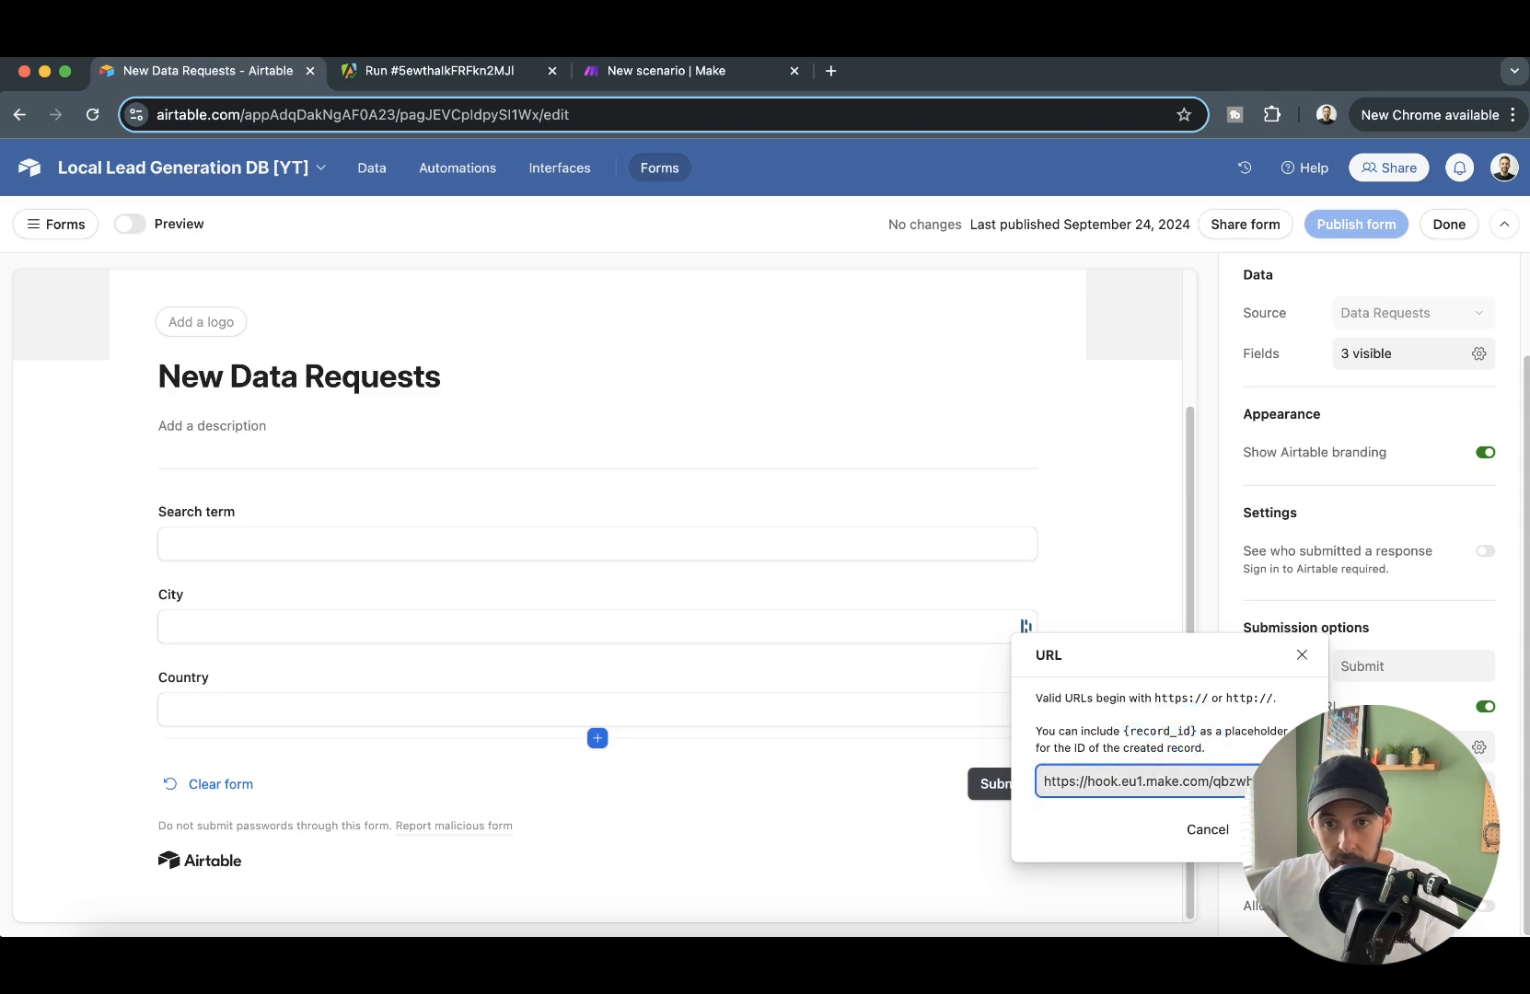
key(super+Right)
key(super+v)
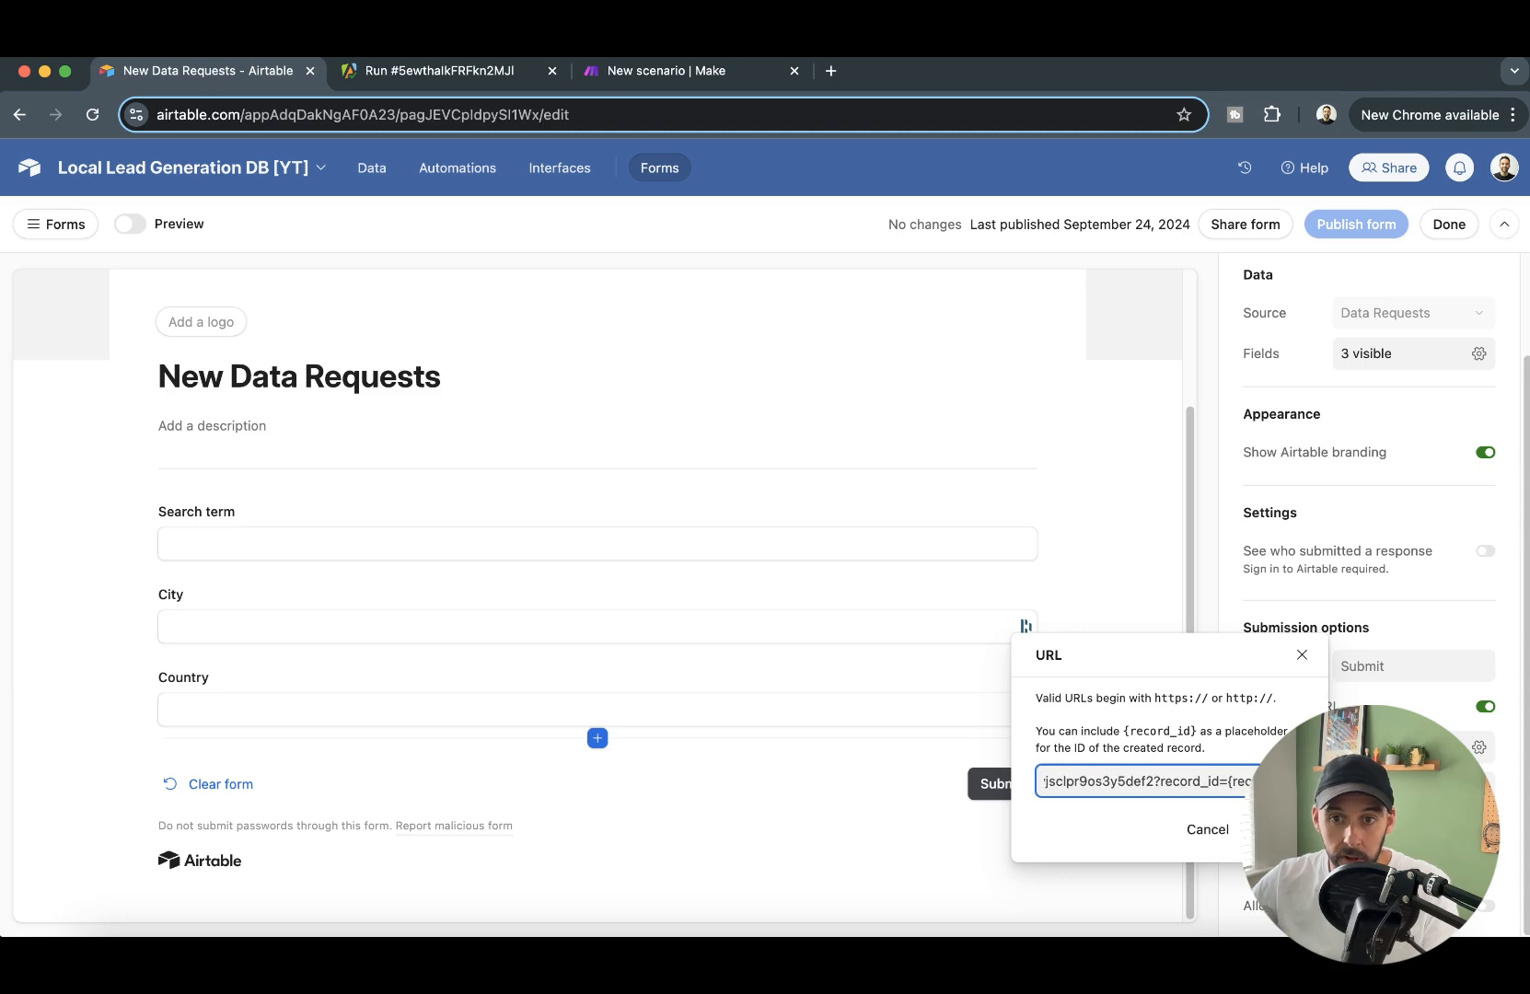
drag(1157, 781, 1266, 783)
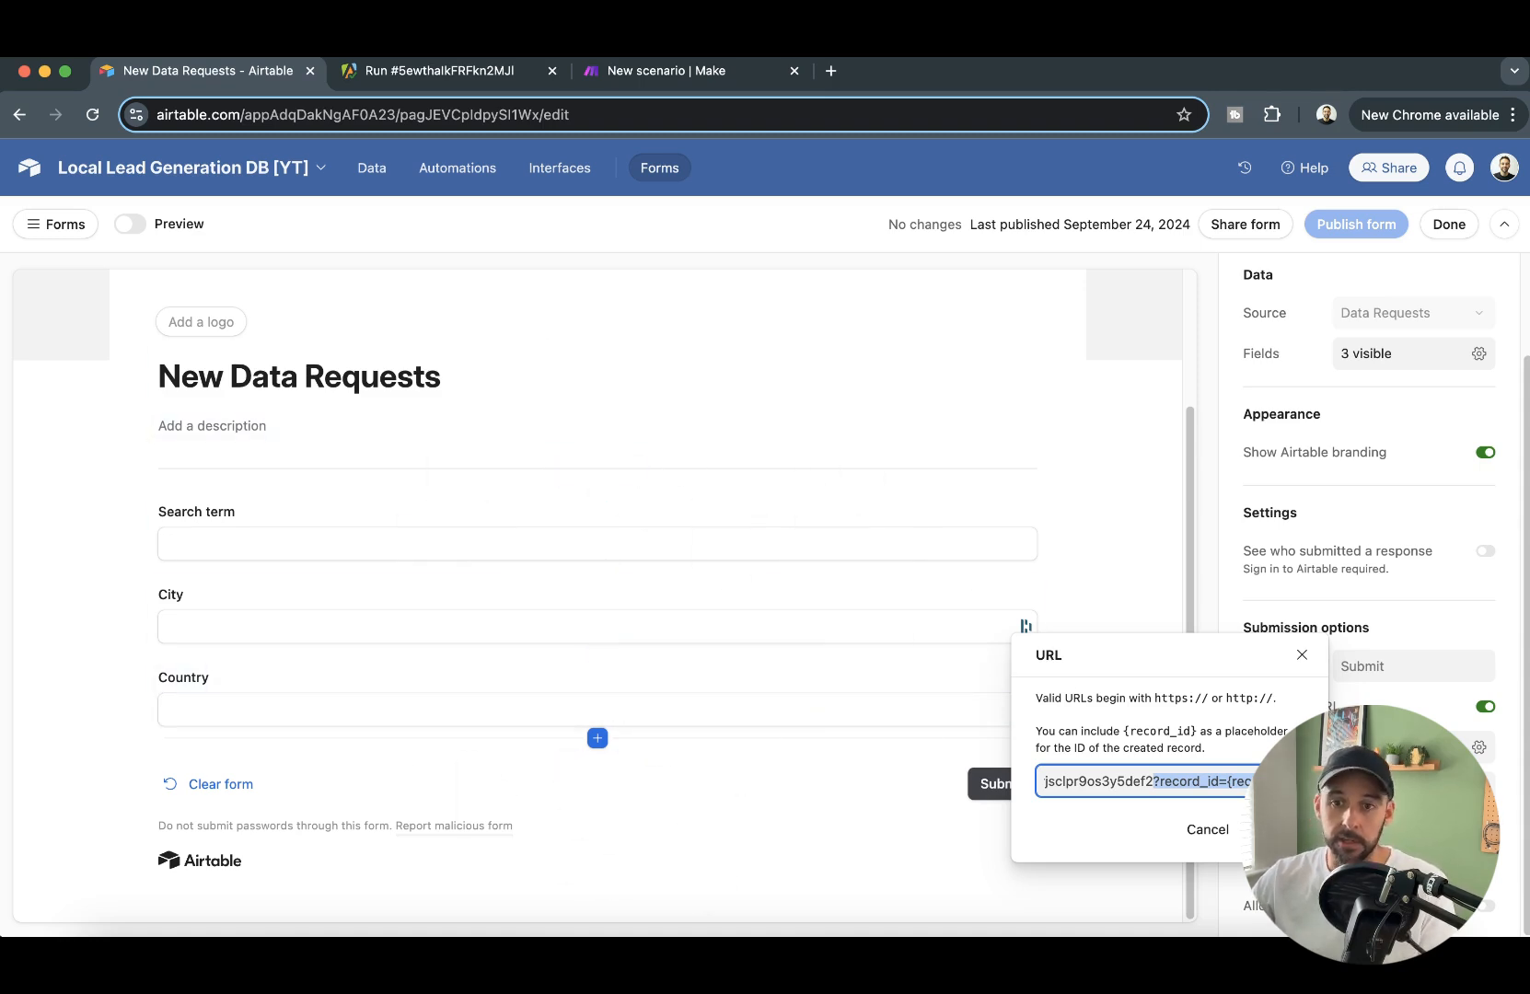
- Save the redirect URL and publish the New Data Requests form
click(679, 72)
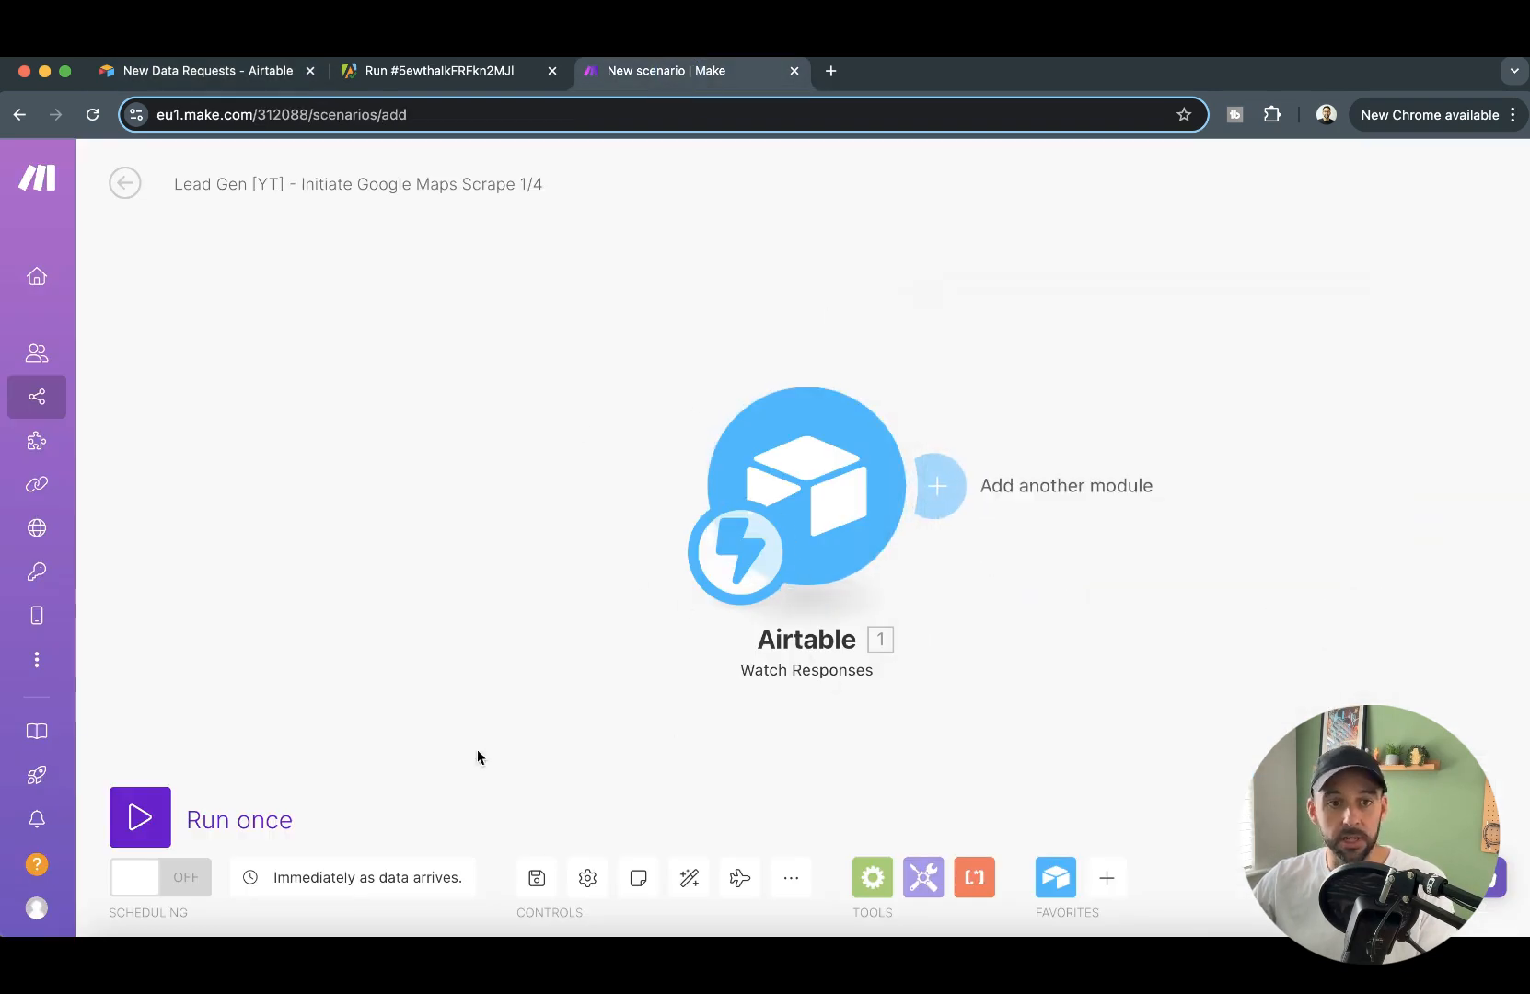
click(221, 81)
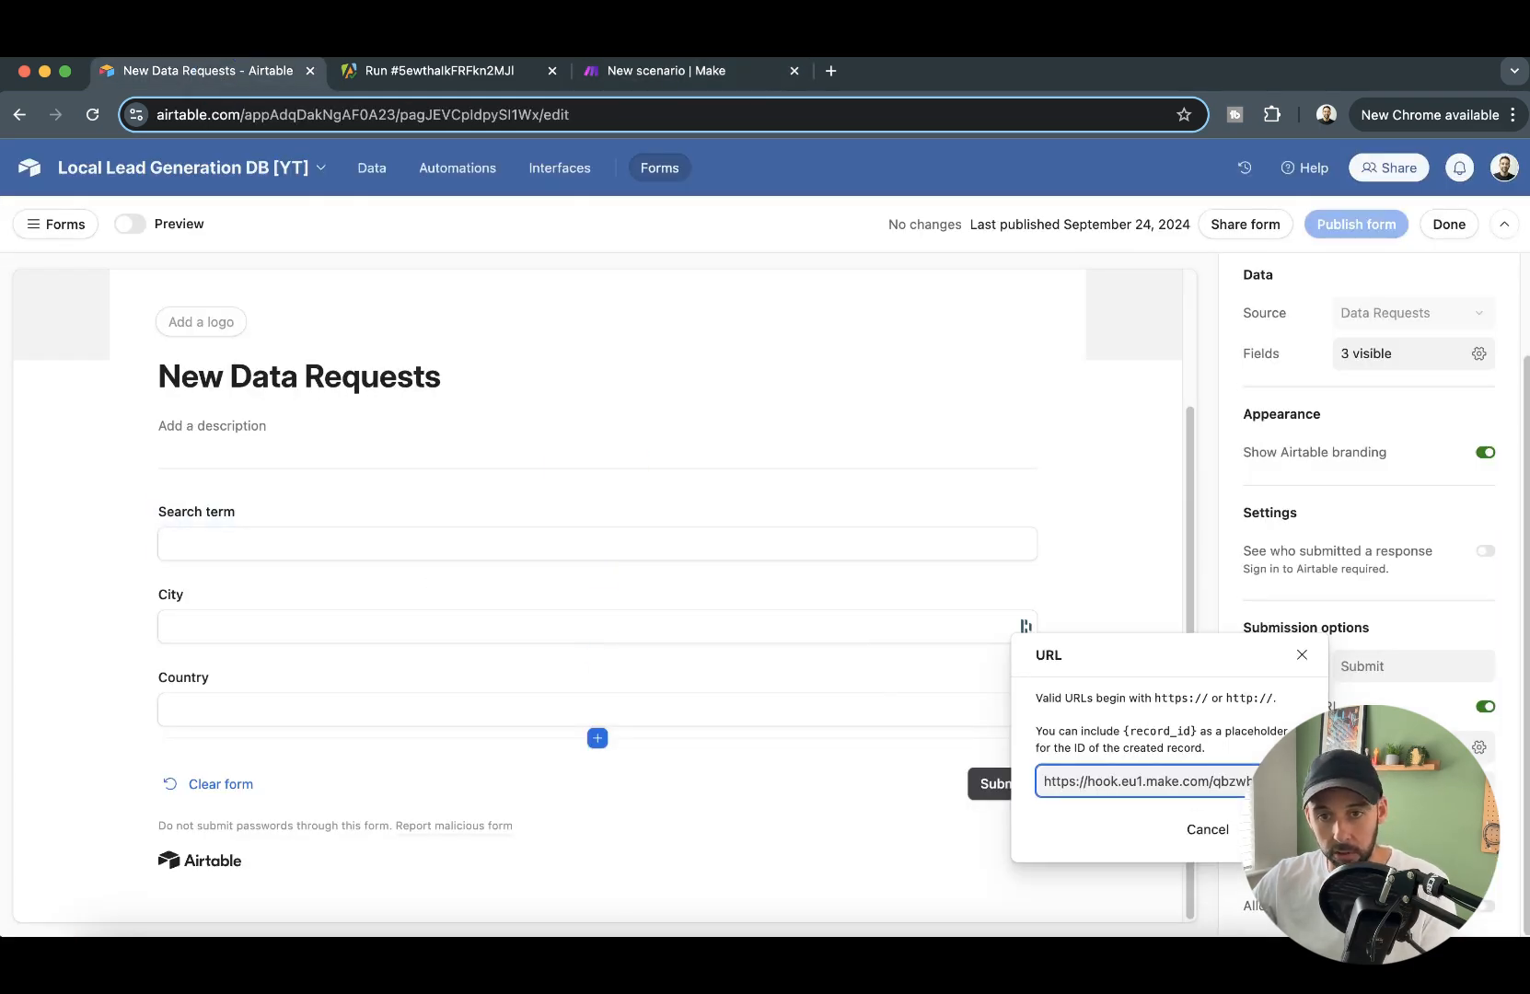
key(Return)
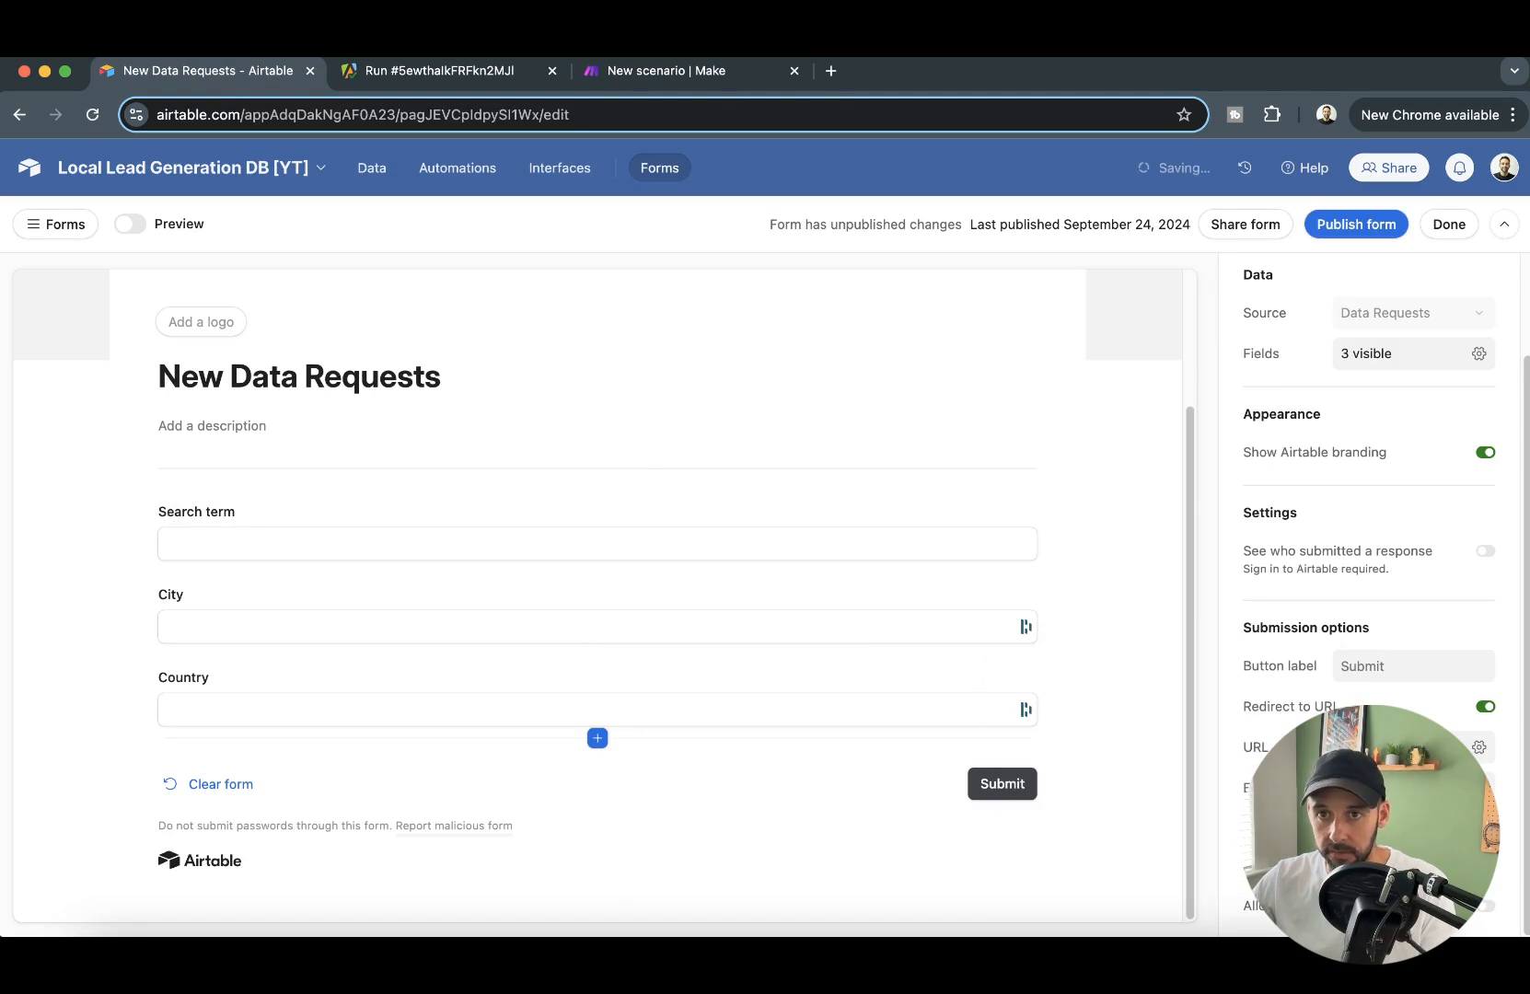
click(1350, 226)
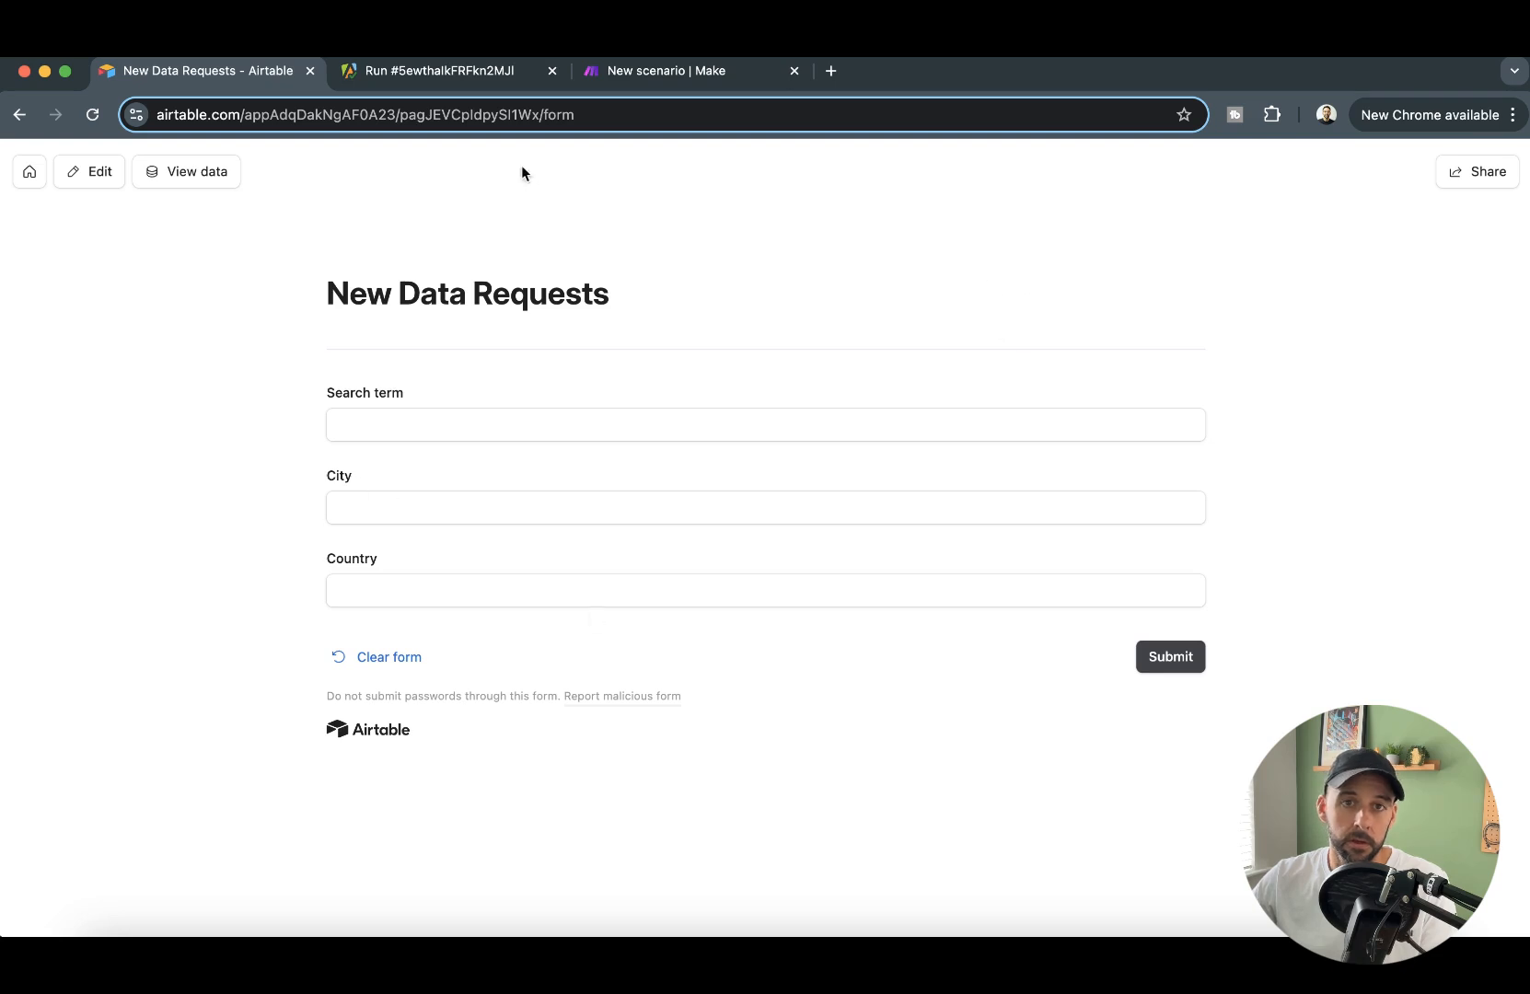
- Switch to Make and run the scenario once so the Airtable trigger waits for data
click(673, 70)
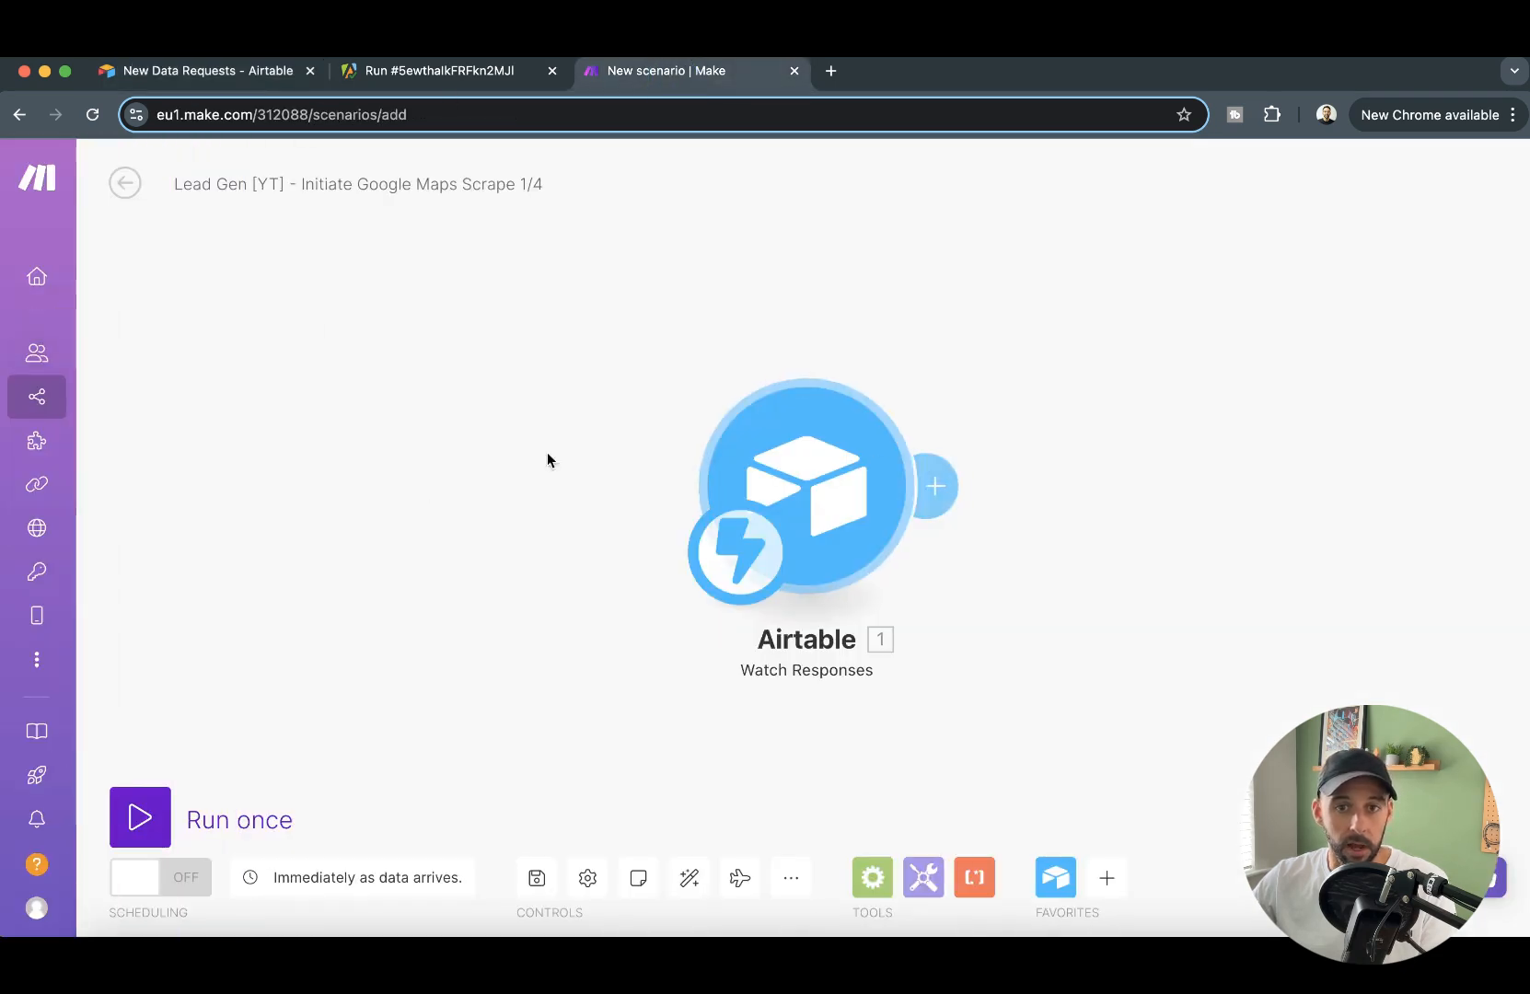
drag(581, 495, 461, 482)
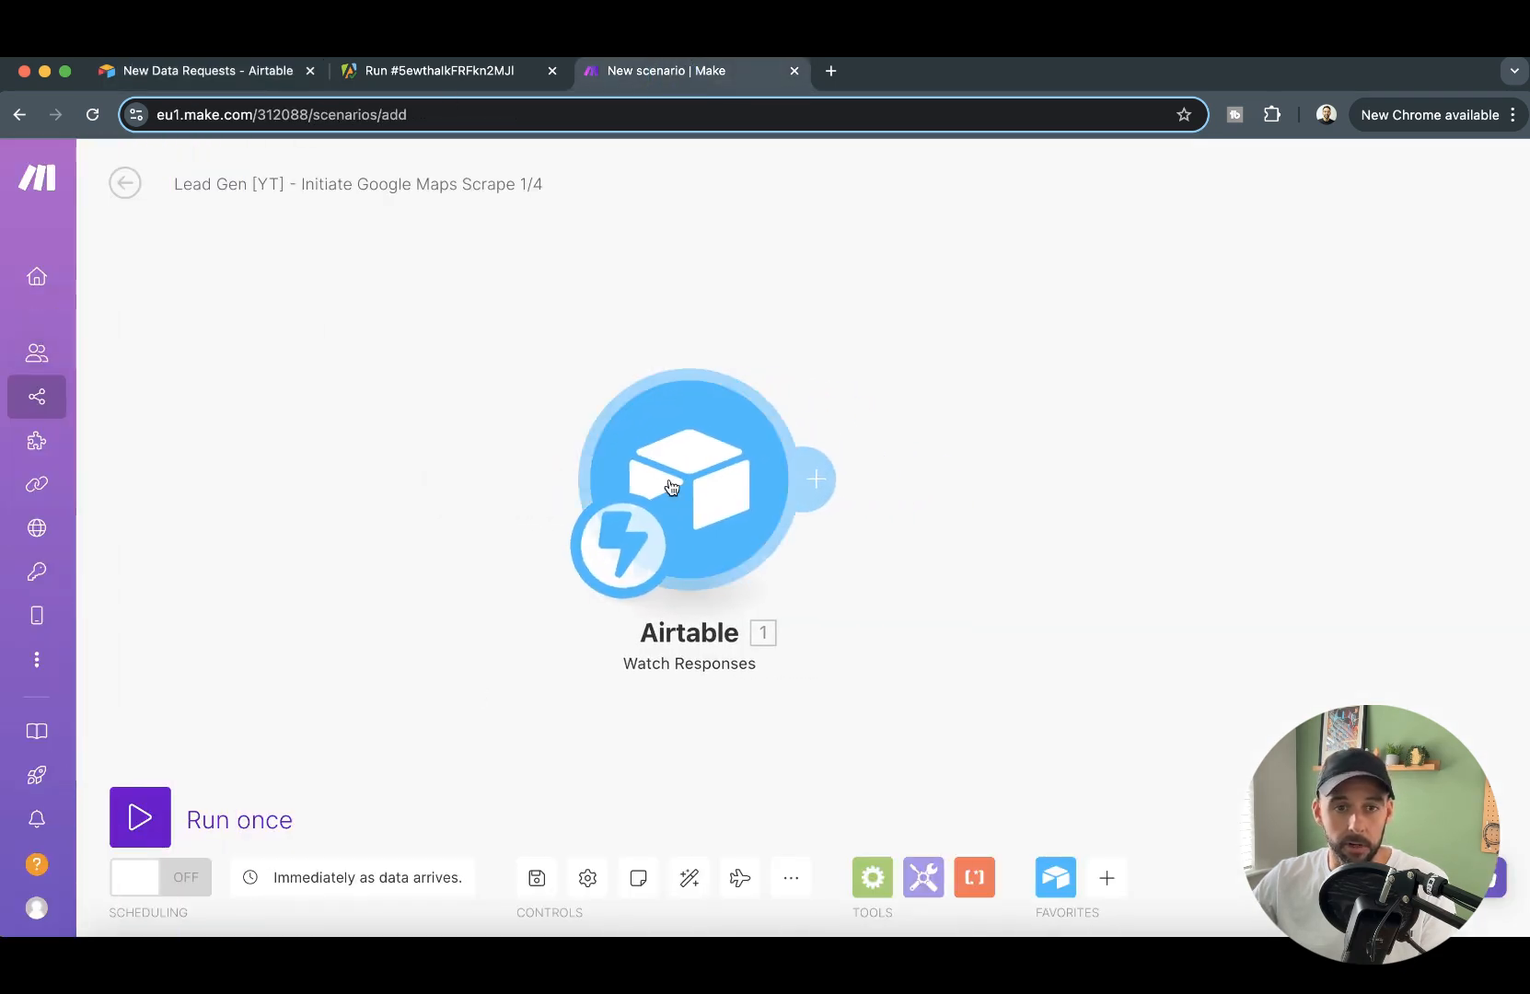
click(138, 814)
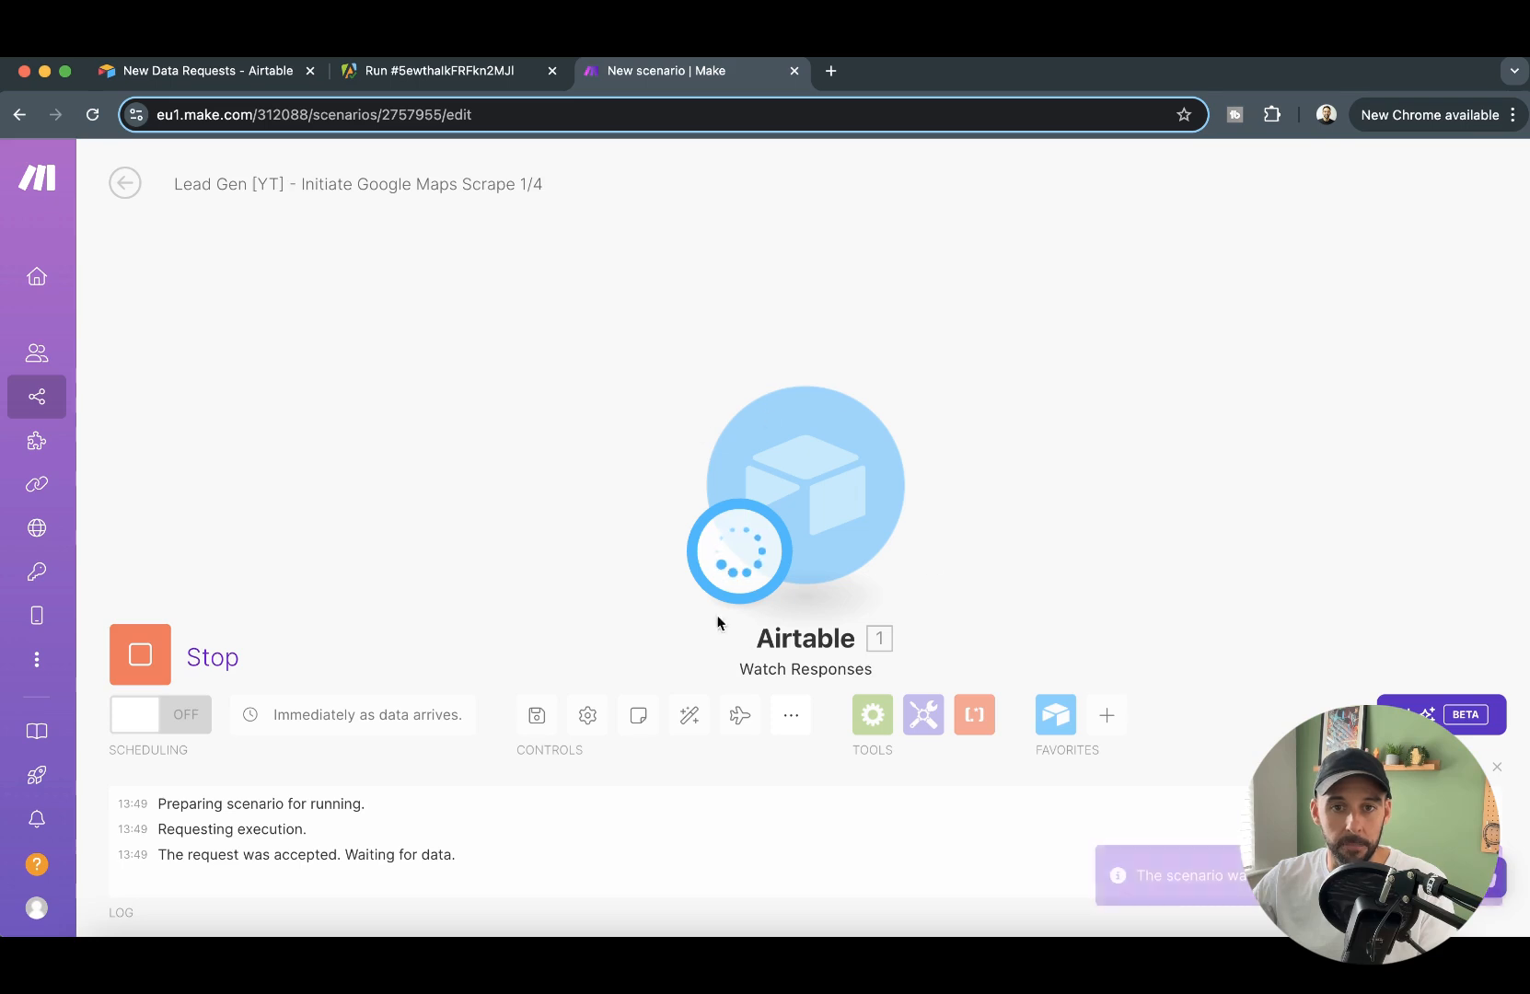
- Submit the Airtable form with search term "dentists", city "nottingham" and country "uk"
click(198, 71)
click(599, 431)
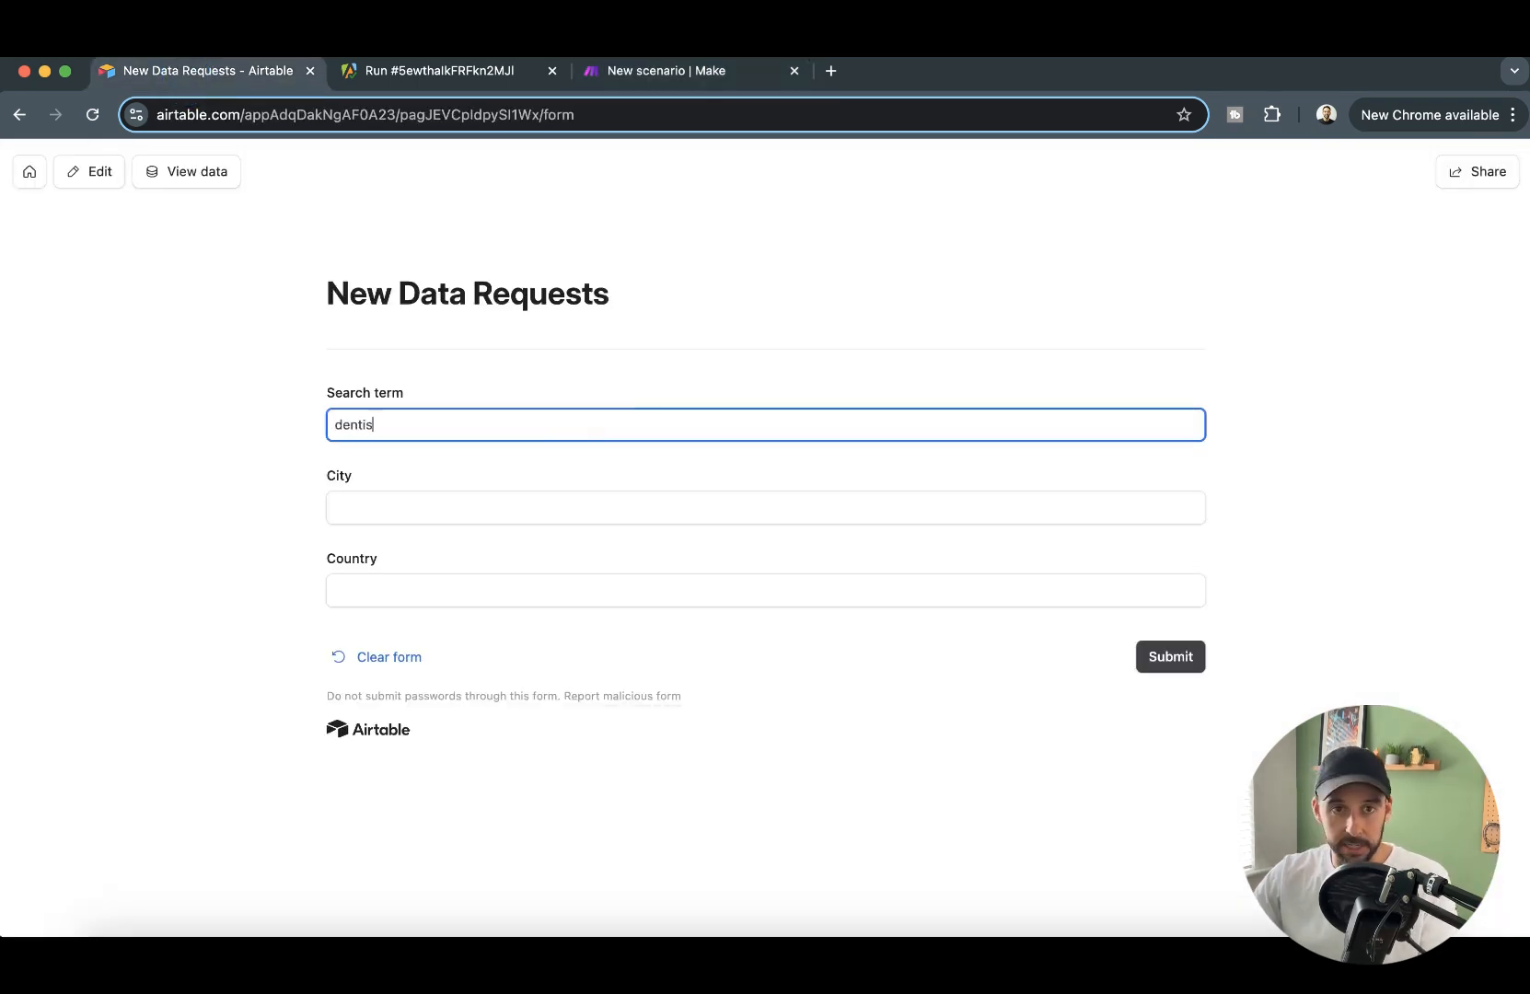
click(532, 515)
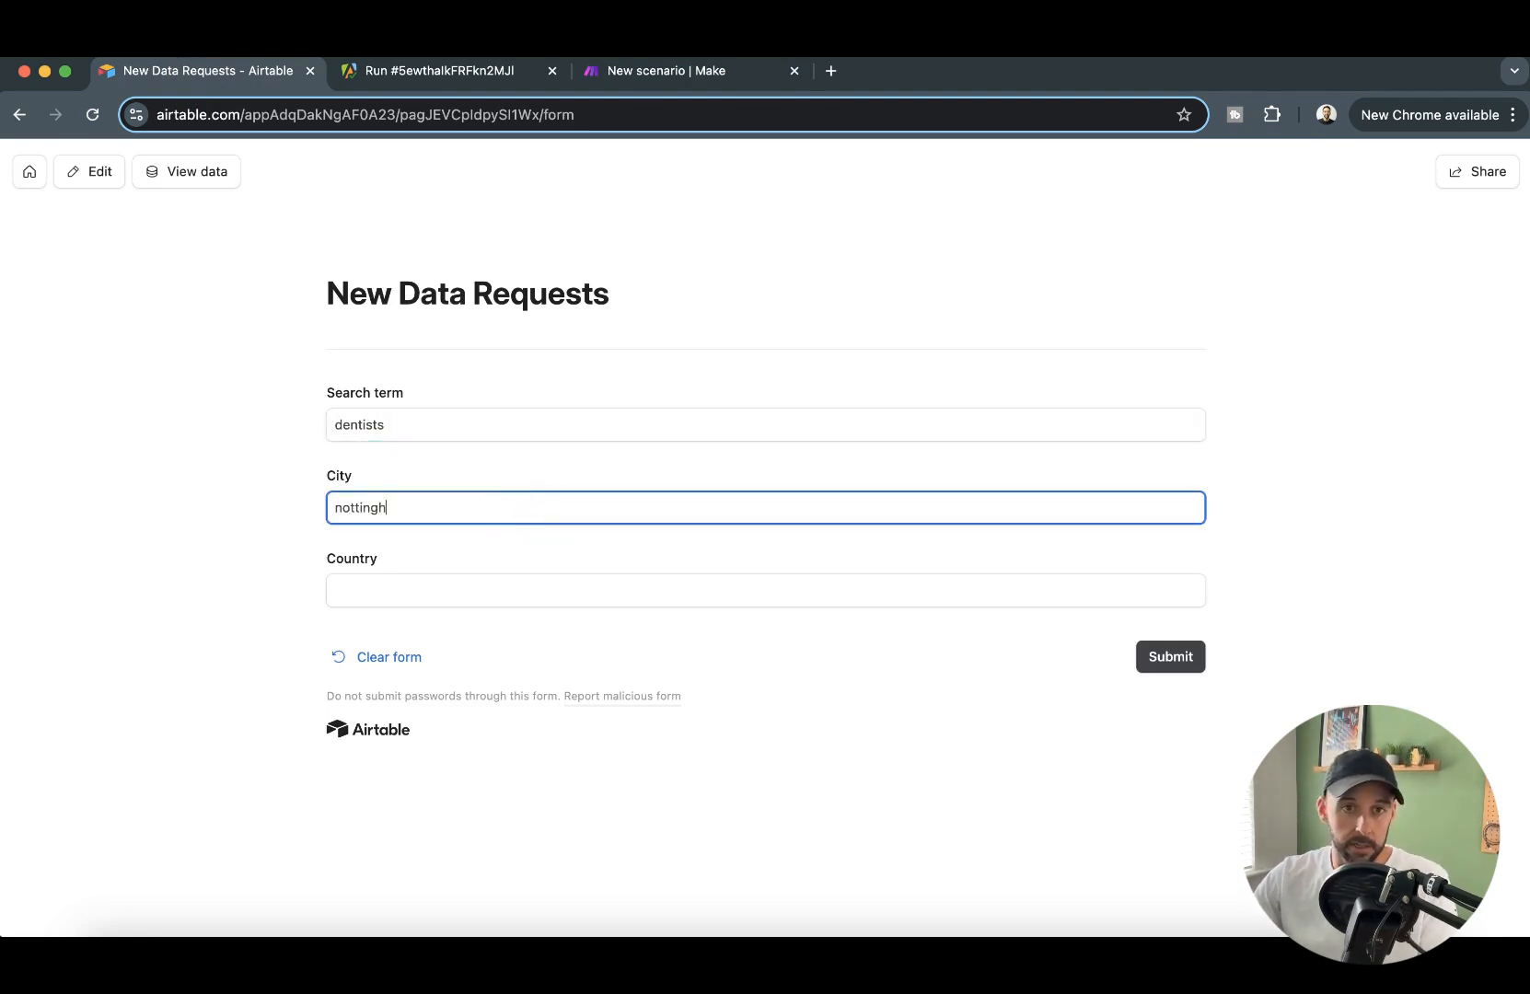
key(Tab)
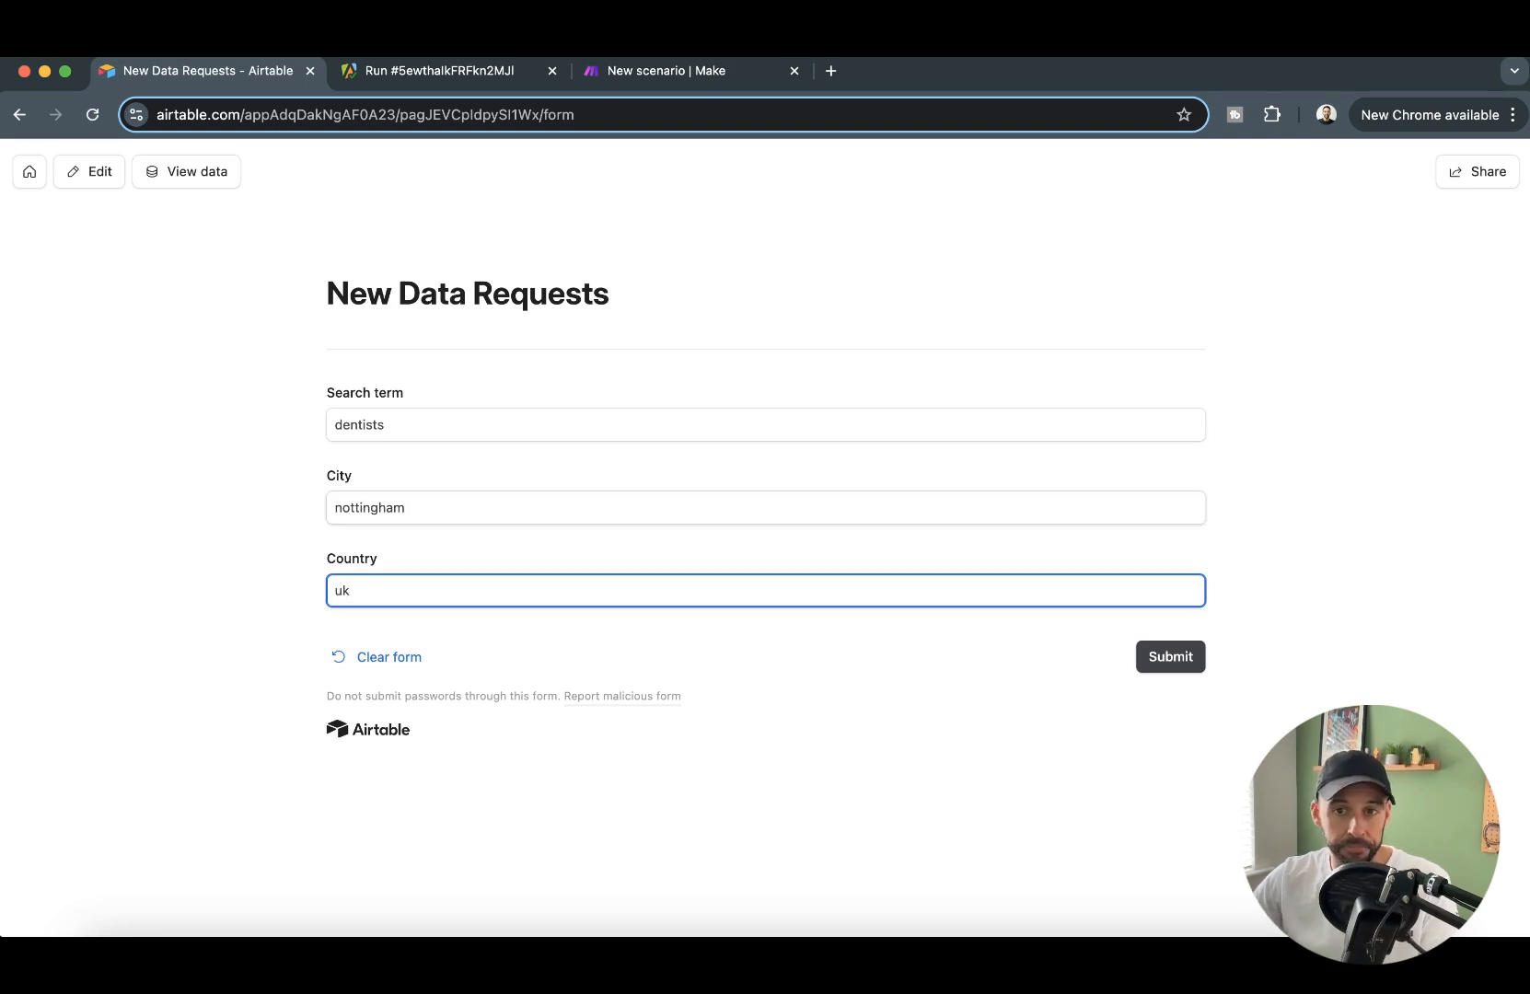
click(1163, 664)
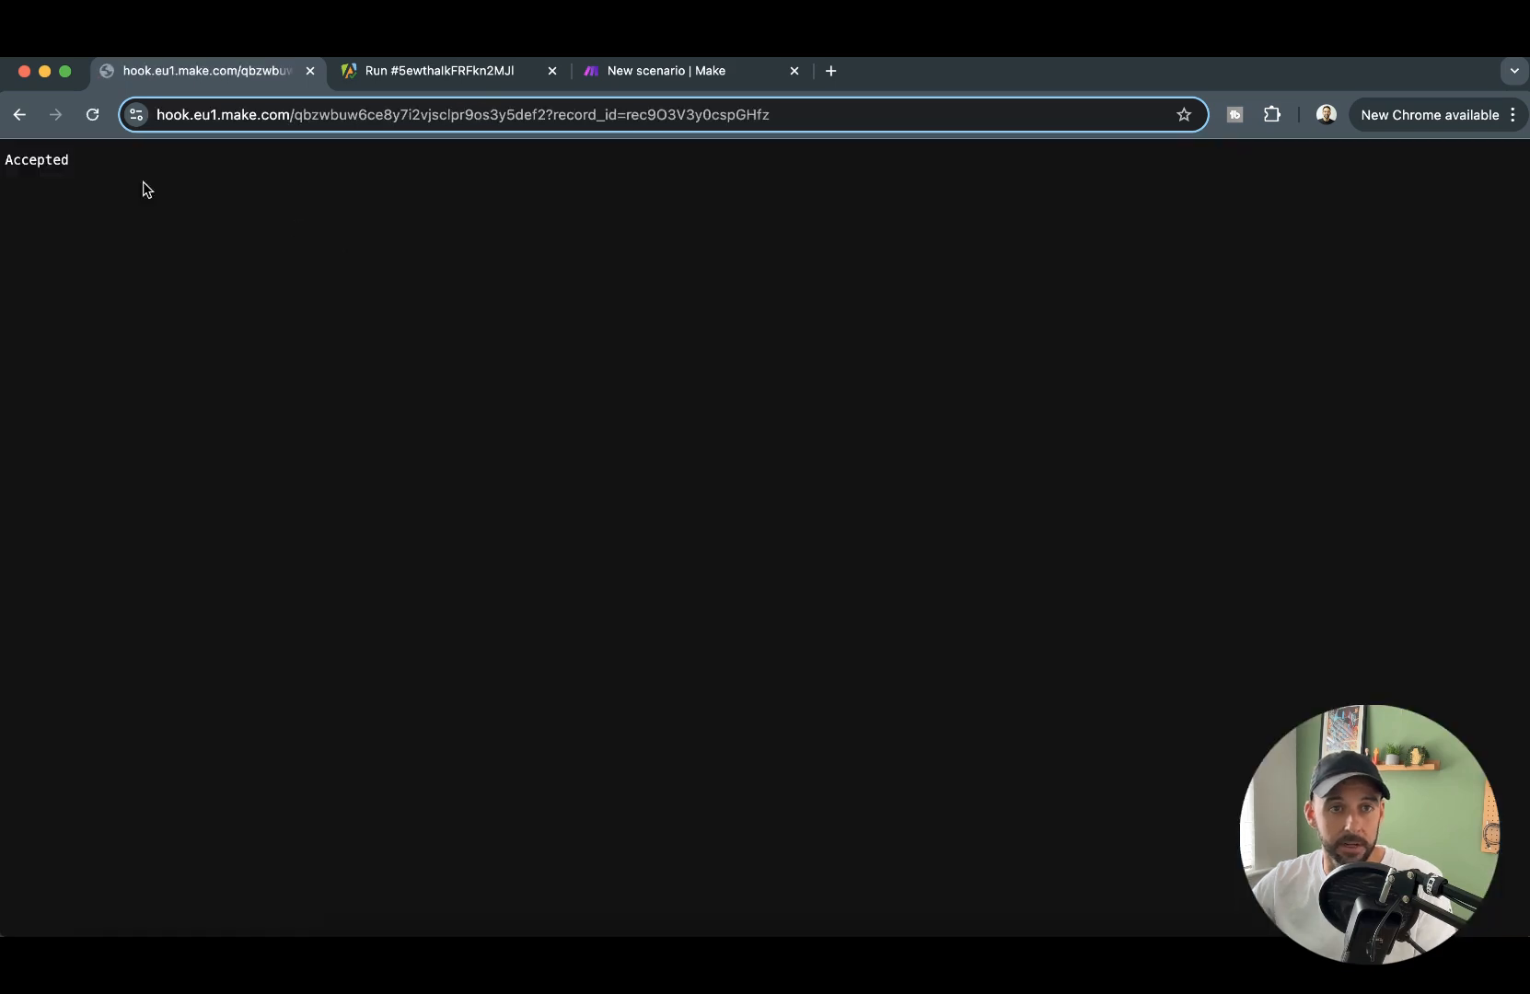
- Check the webhook response page, and inspect the Watch Responses output in Make for the submitted record's ID
double_click(40, 162)
click(998, 458)
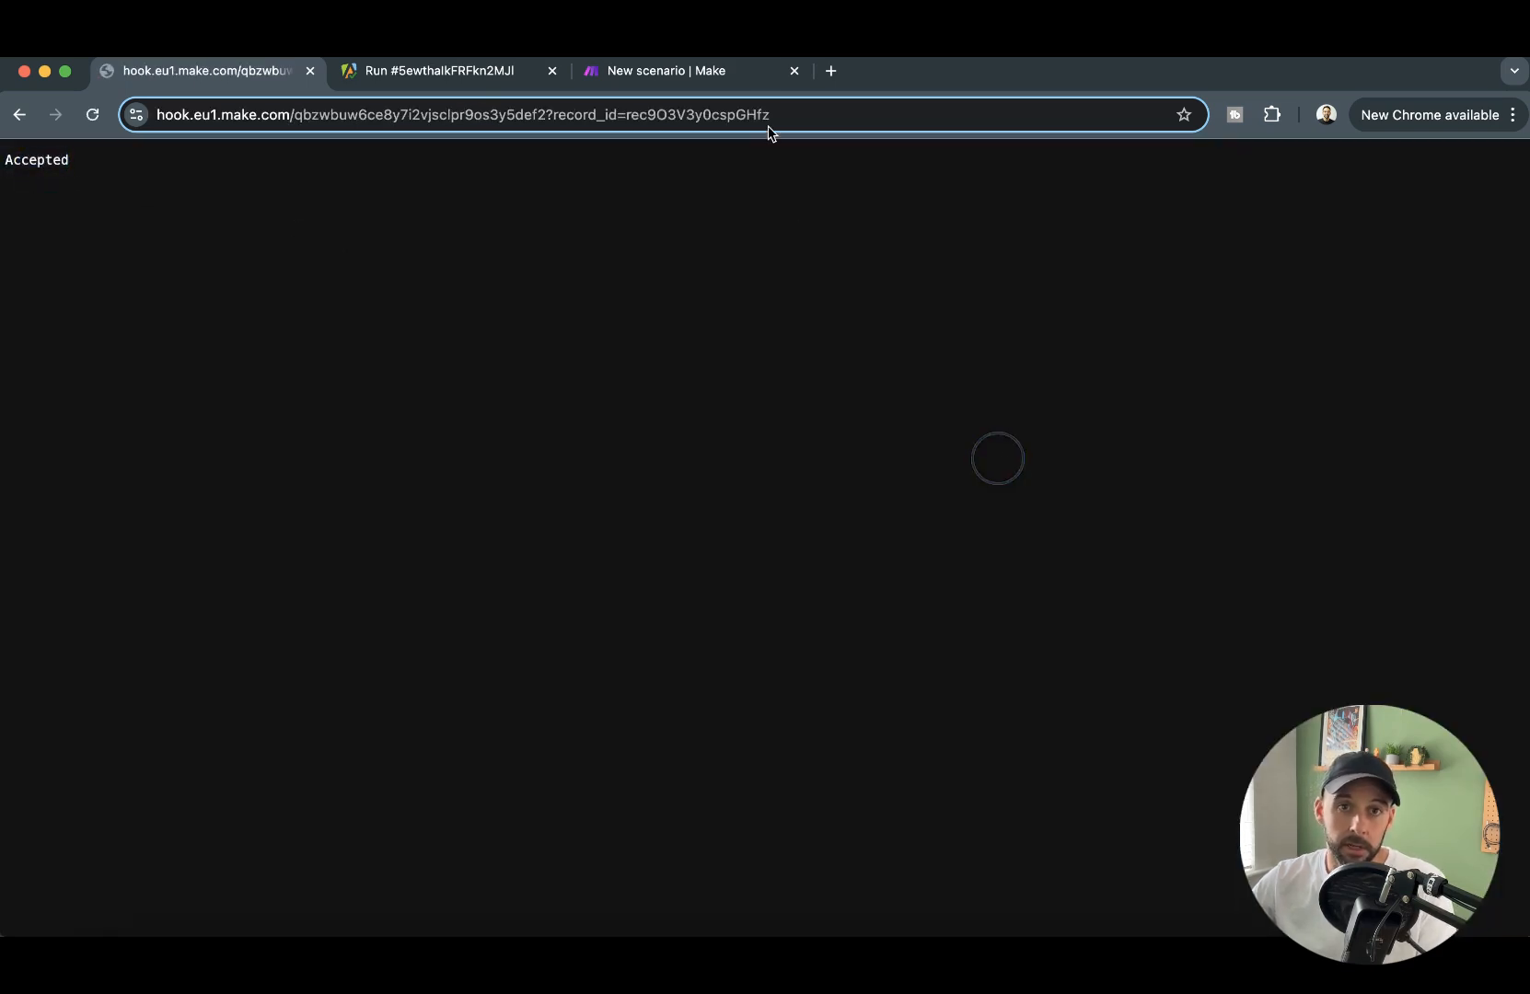
click(699, 69)
drag(1070, 579, 980, 509)
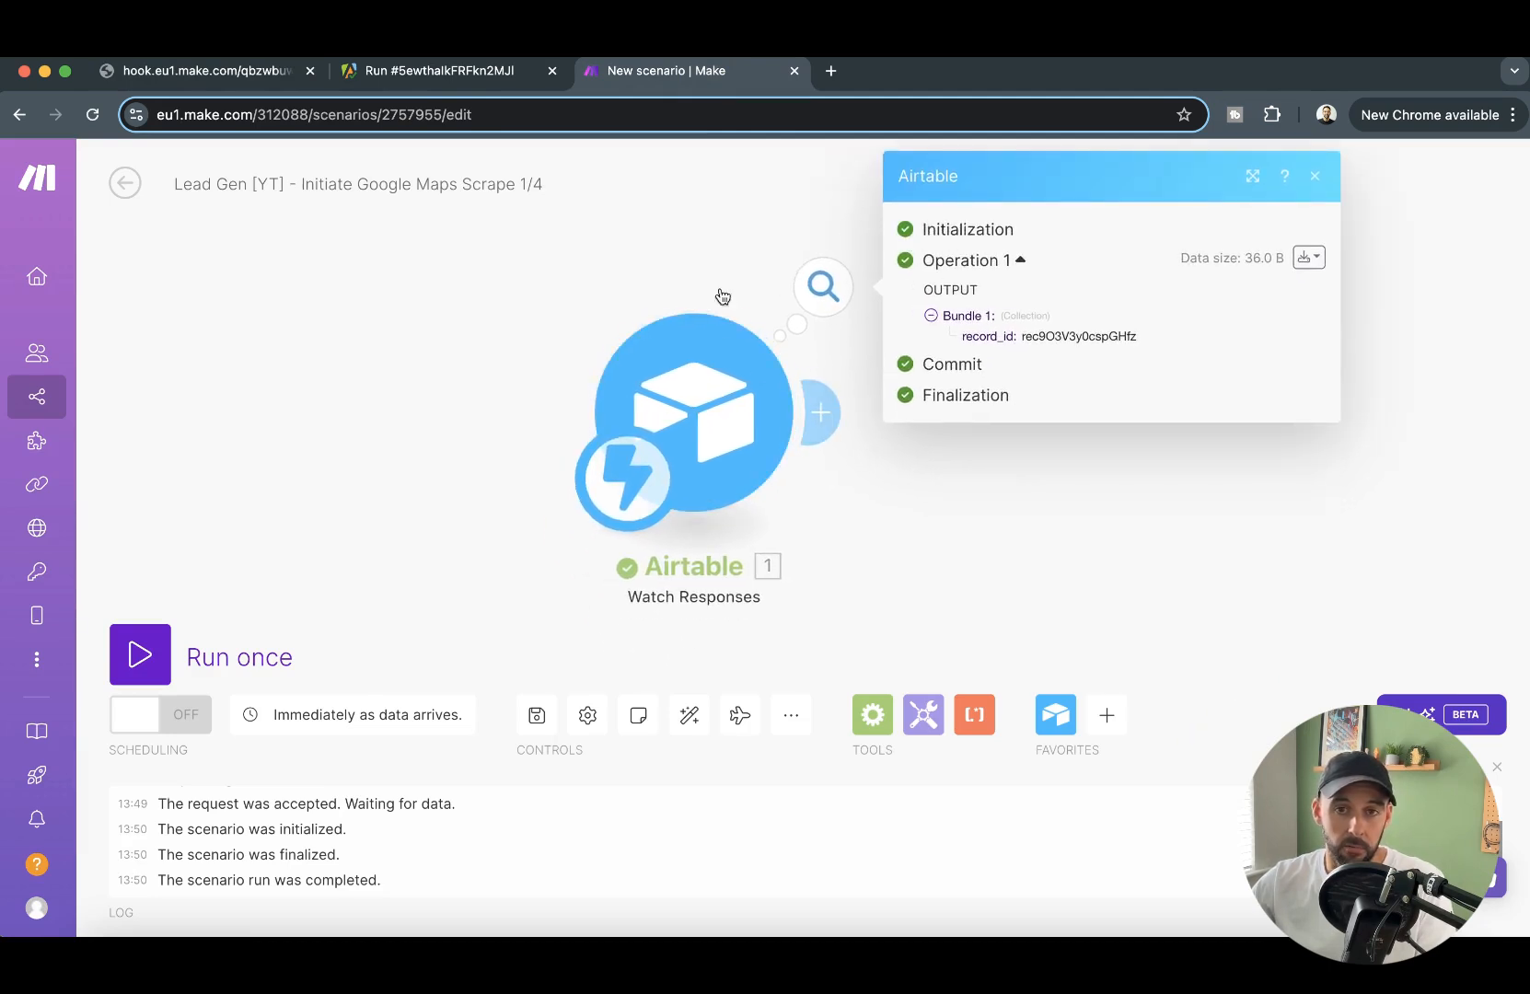
drag(963, 337, 1140, 343)
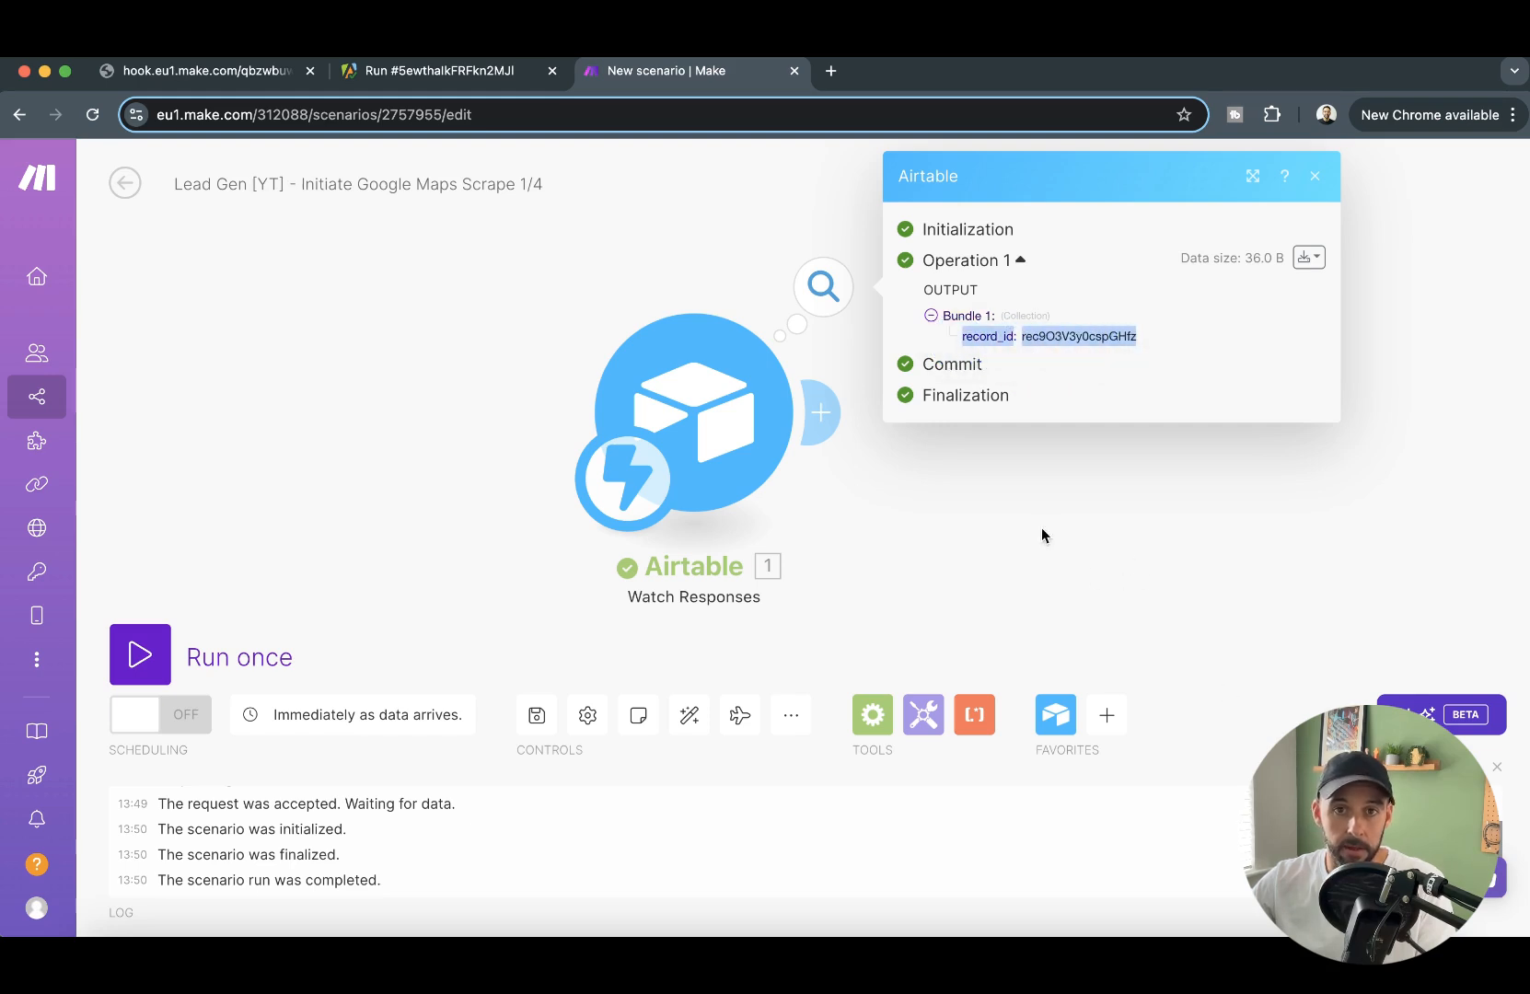
click(1194, 539)
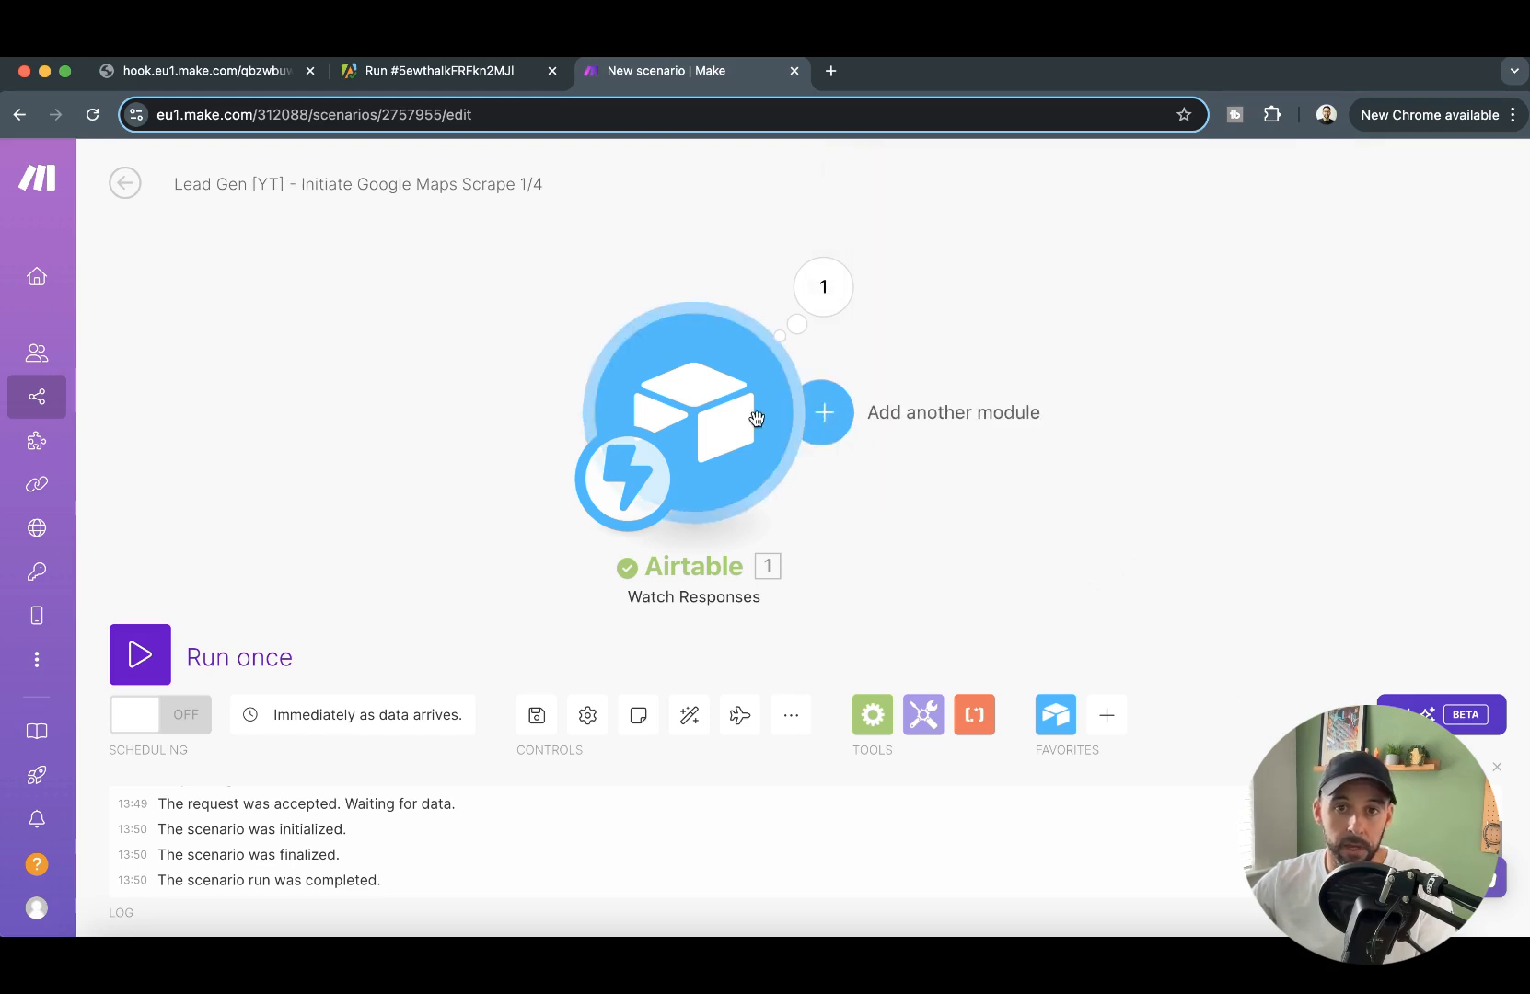
- Add an Airtable Get a Record module after Watch Responses, using base "Local Lead Generation DB [YT]" and table "Data Requests"
click(828, 414)
click(605, 237)
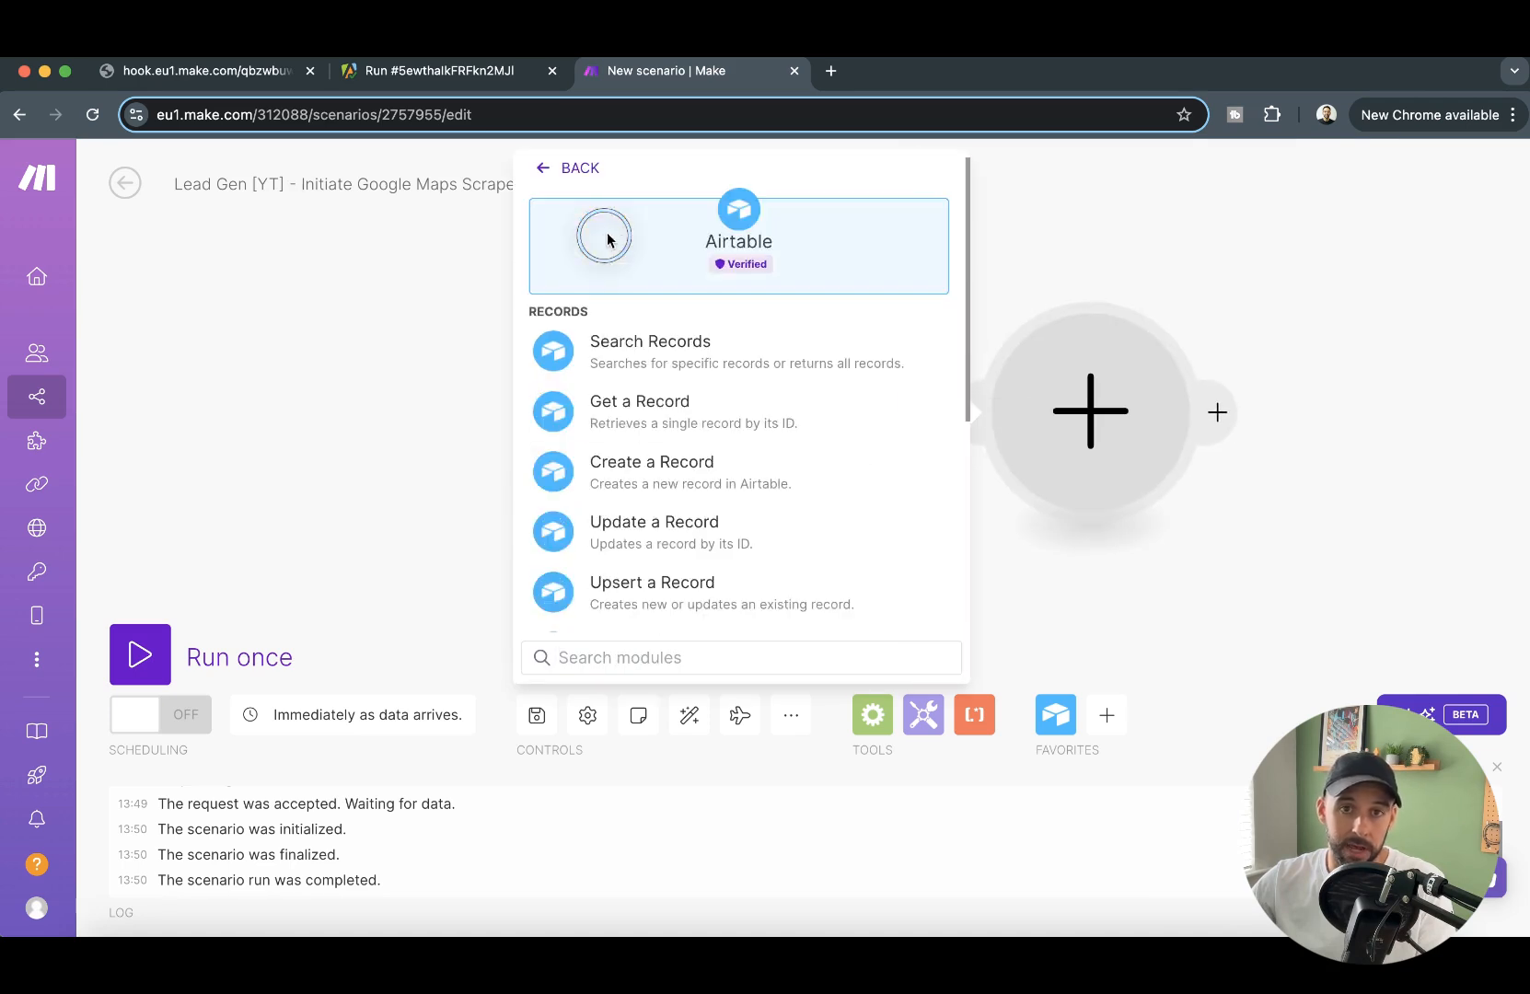
click(816, 402)
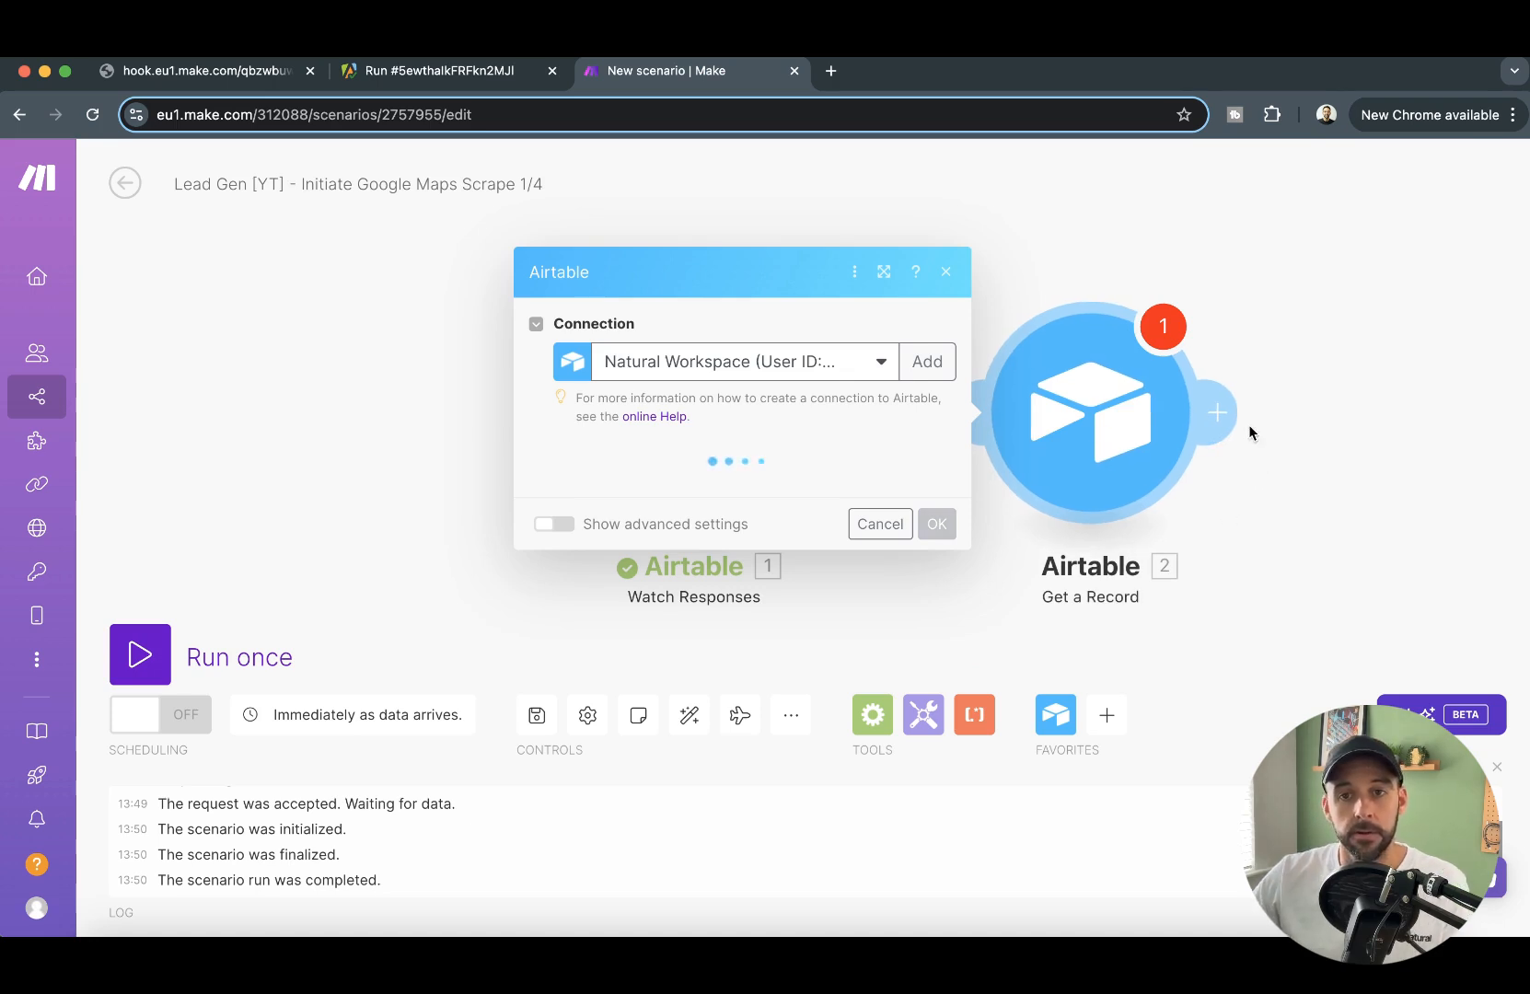
click(779, 485)
scroll(793, 741, down, 2)
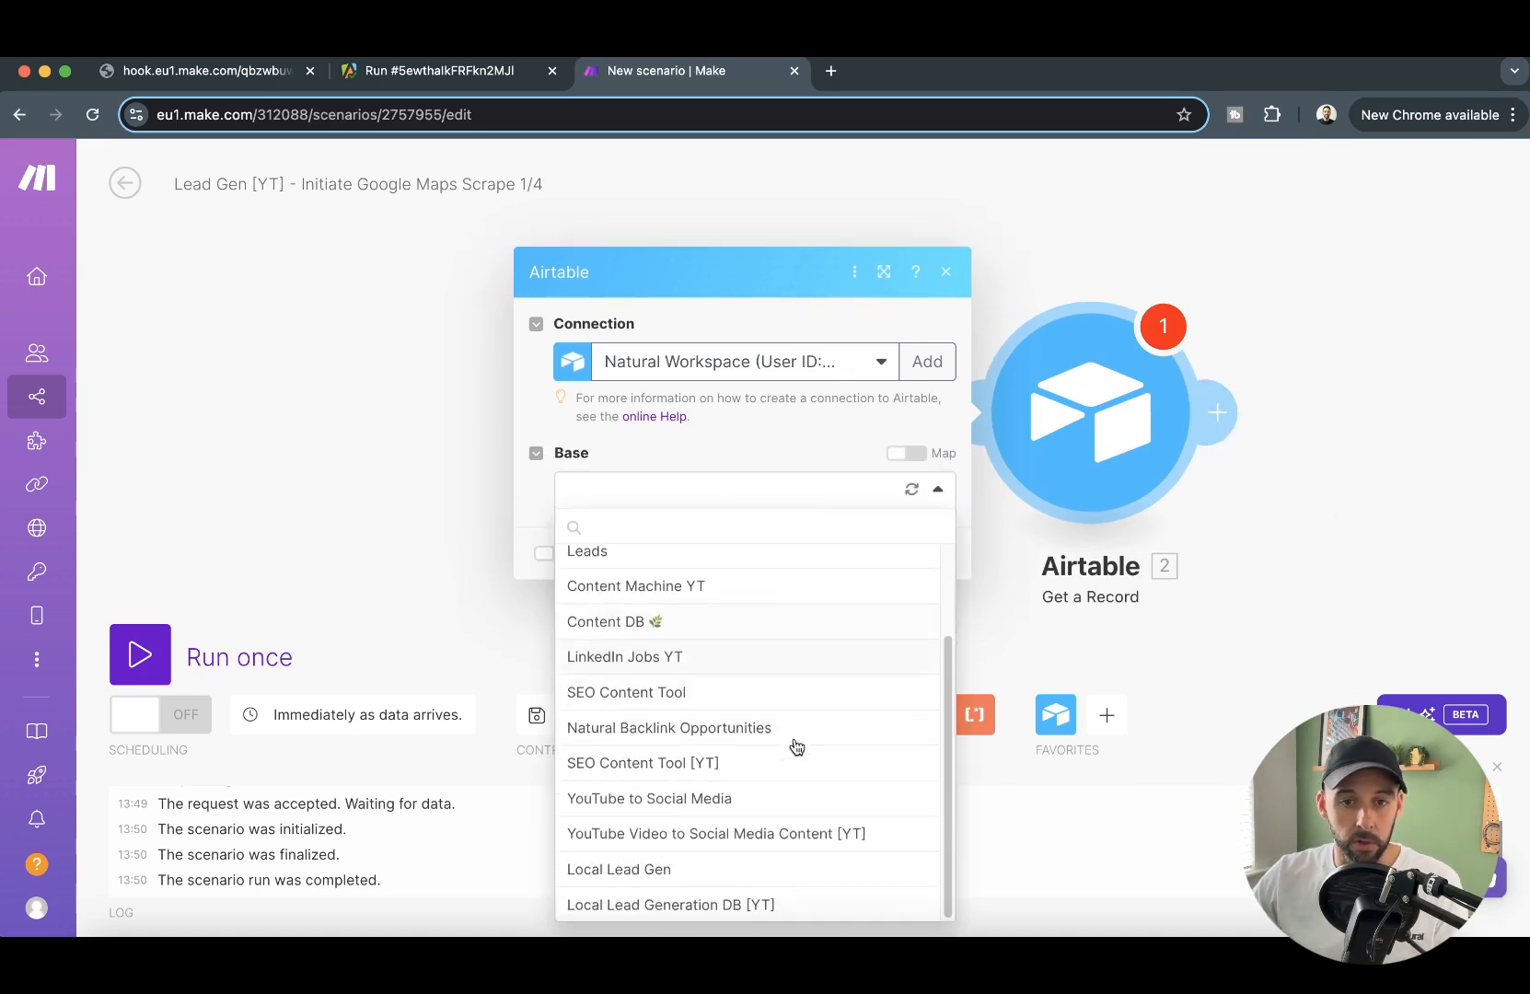
click(729, 906)
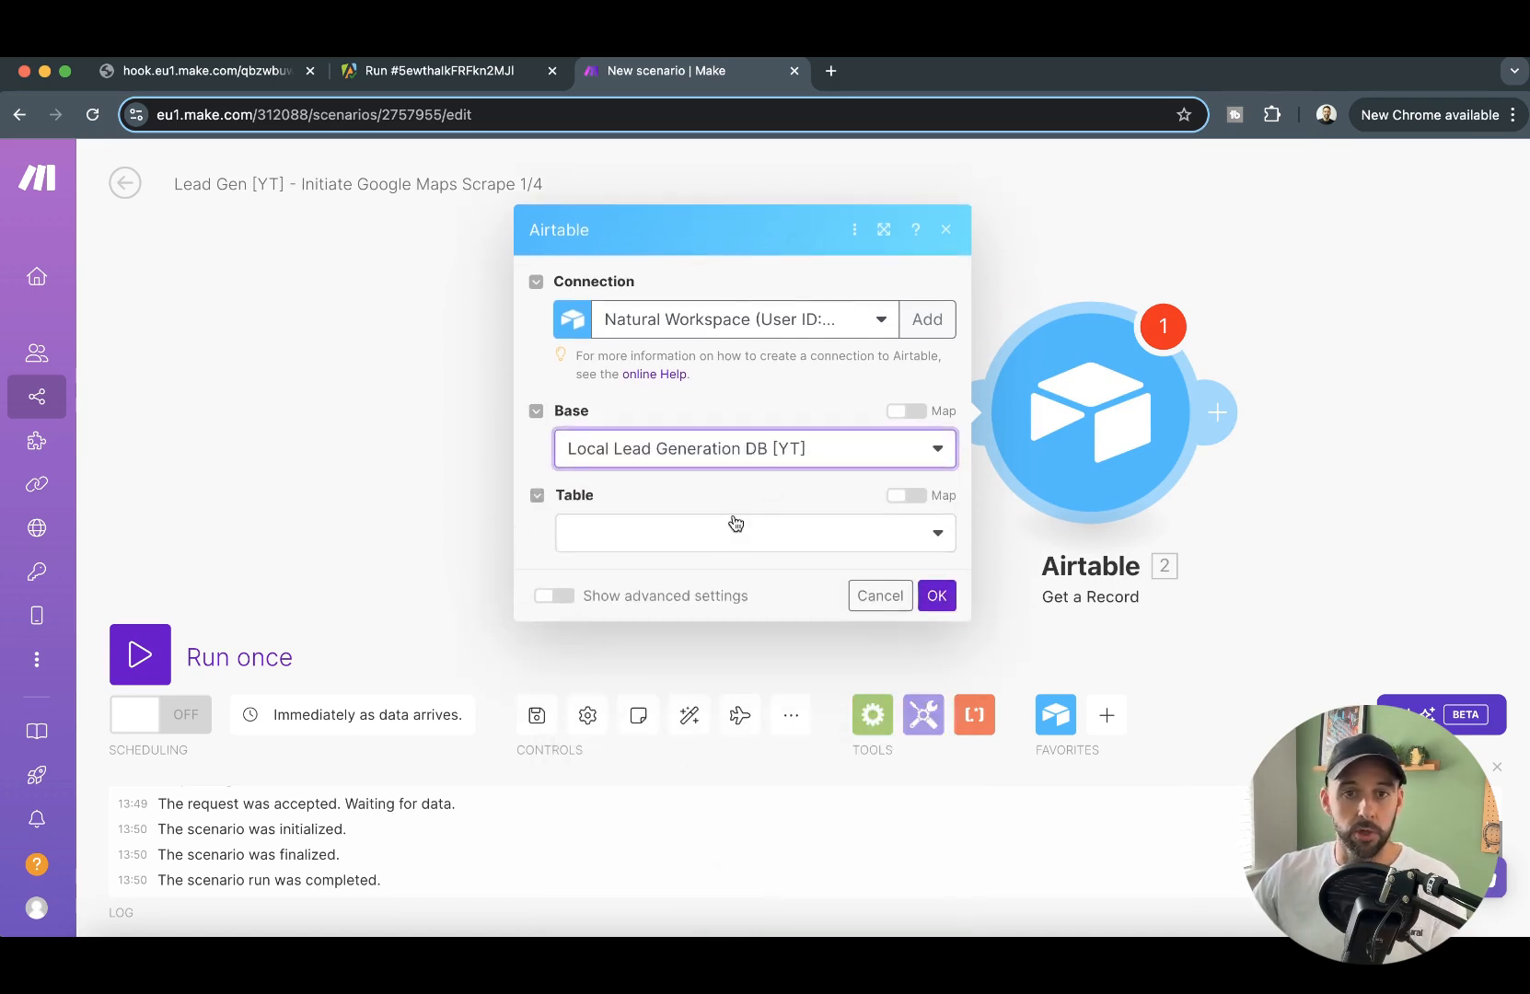
click(728, 539)
click(730, 574)
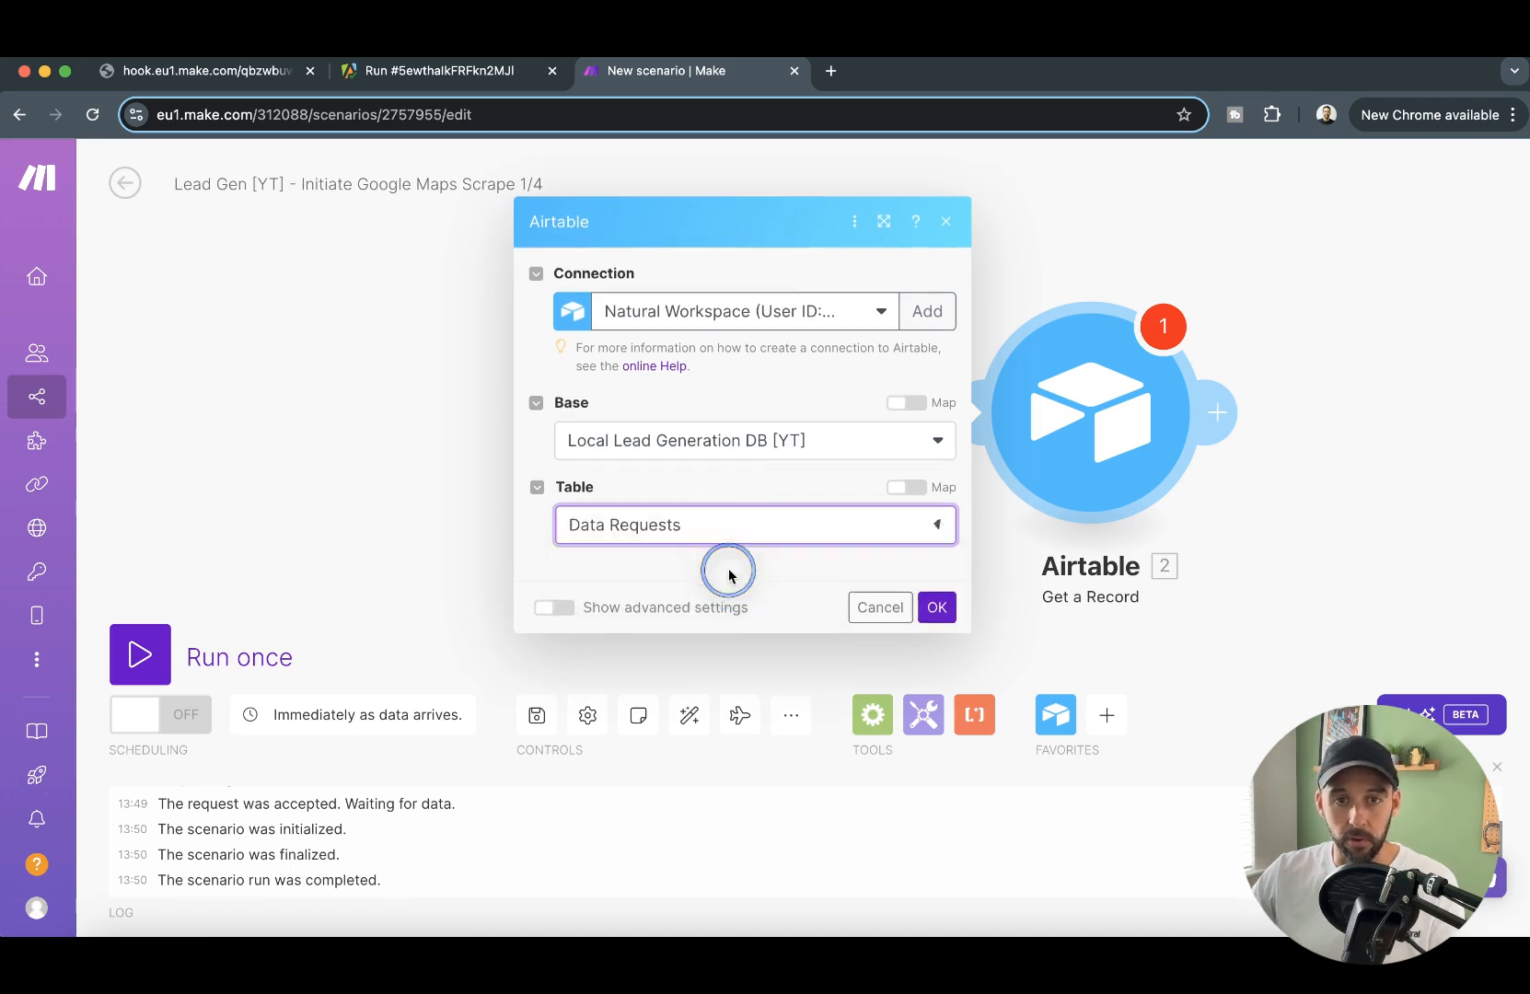
- Map the Get a Record module's Record ID to record_id from Watch Responses and save the module
click(656, 575)
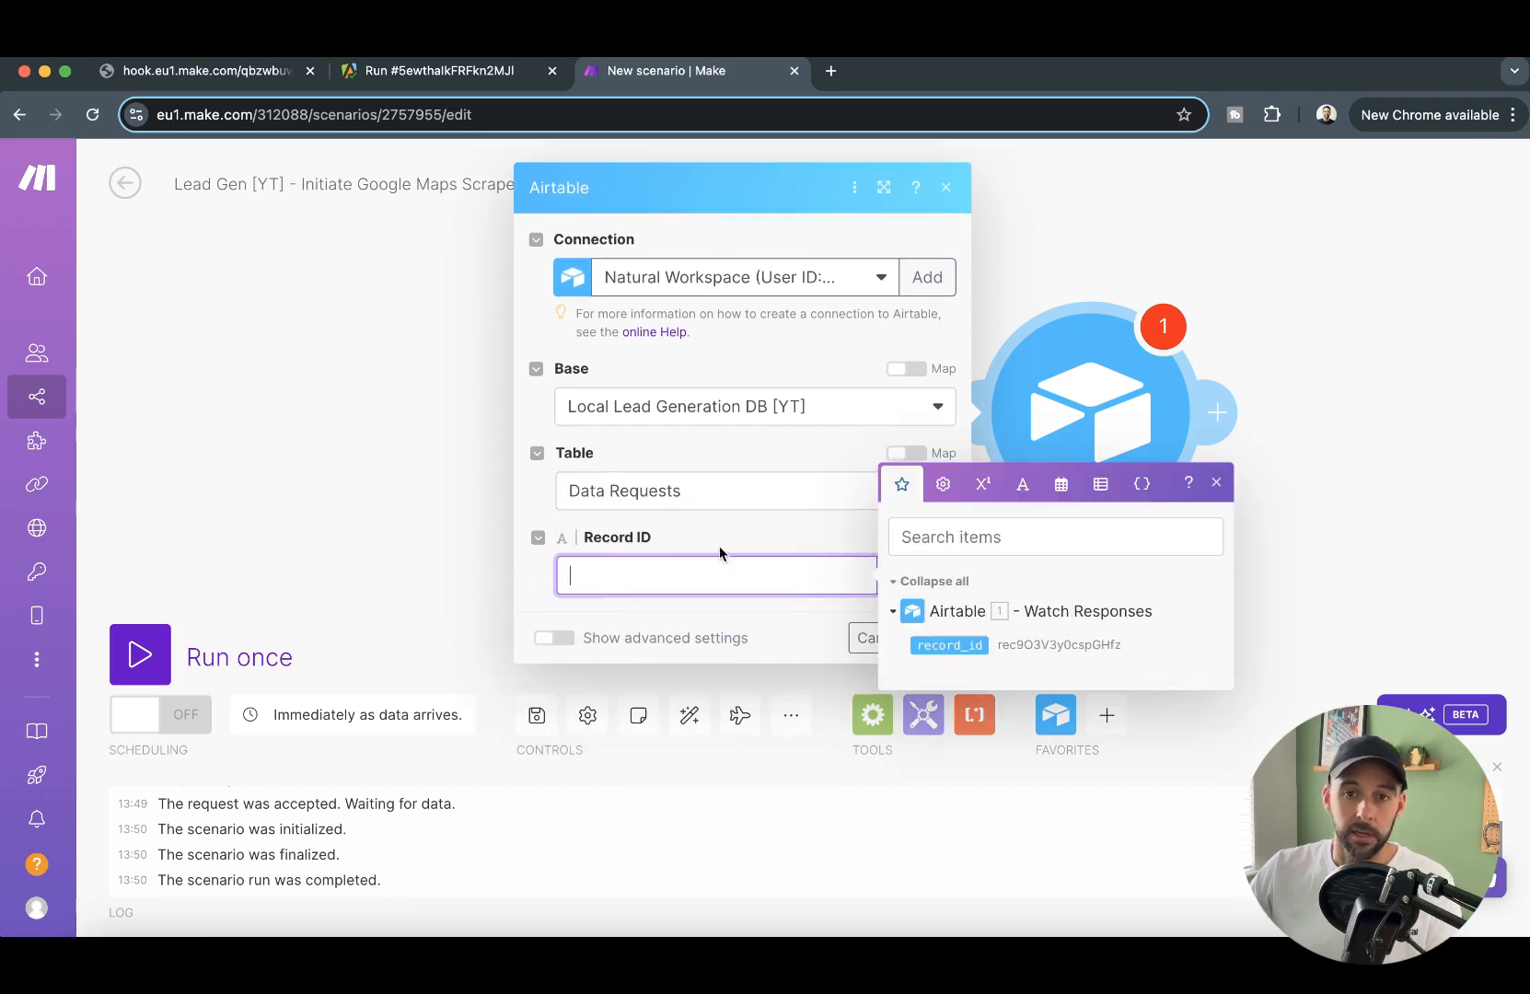
drag(936, 643, 729, 604)
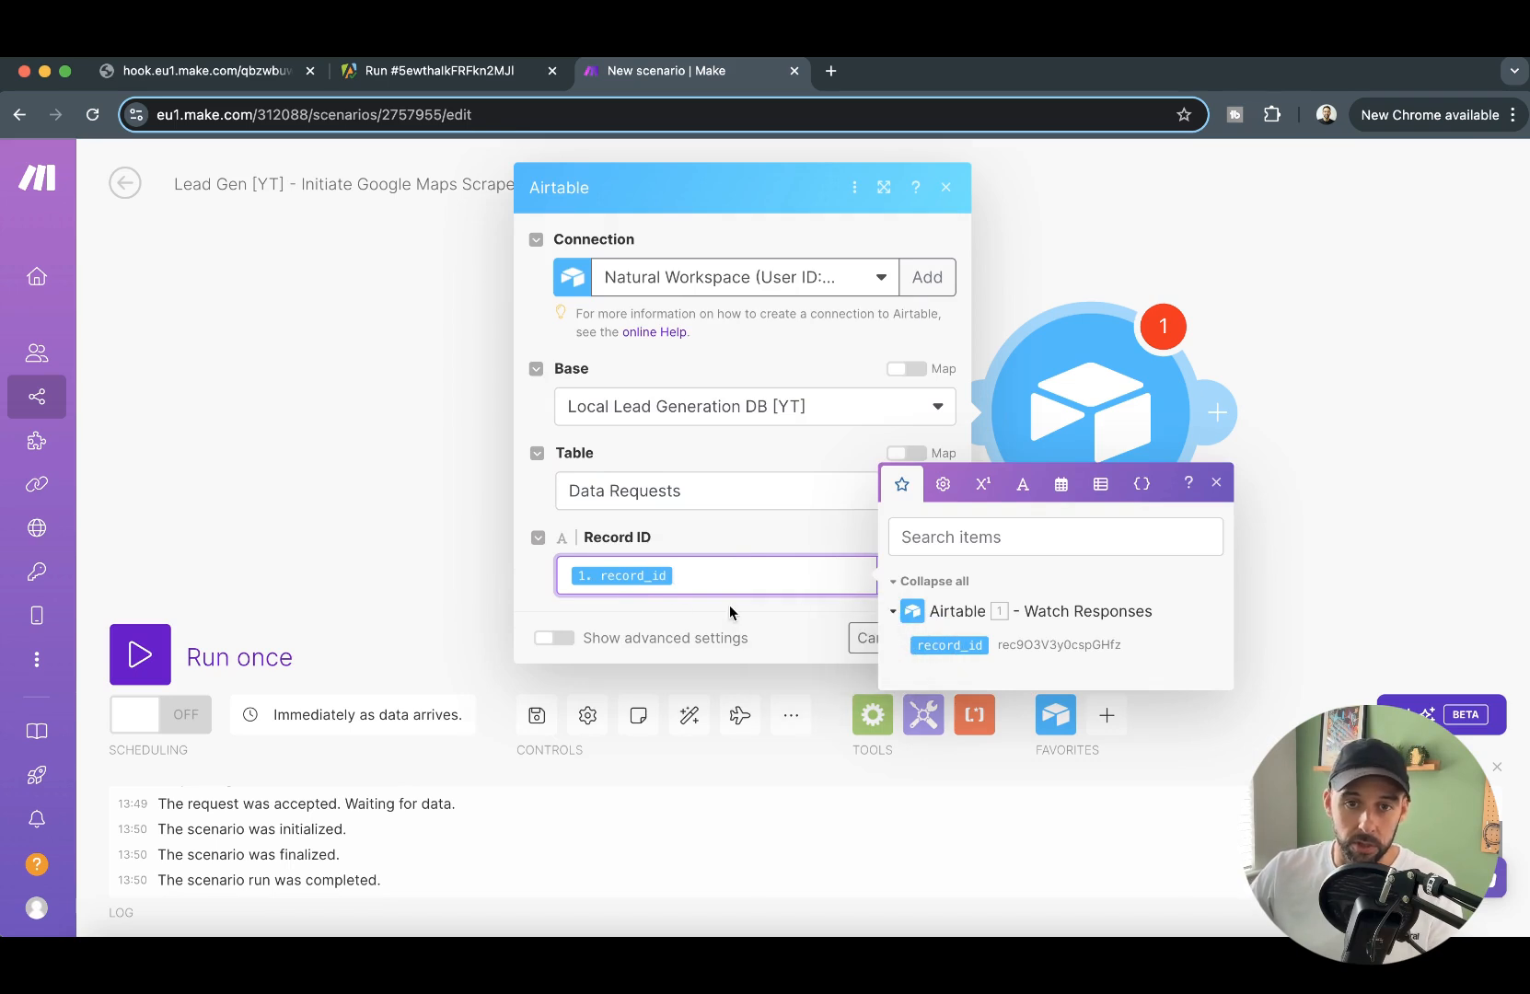
click(796, 619)
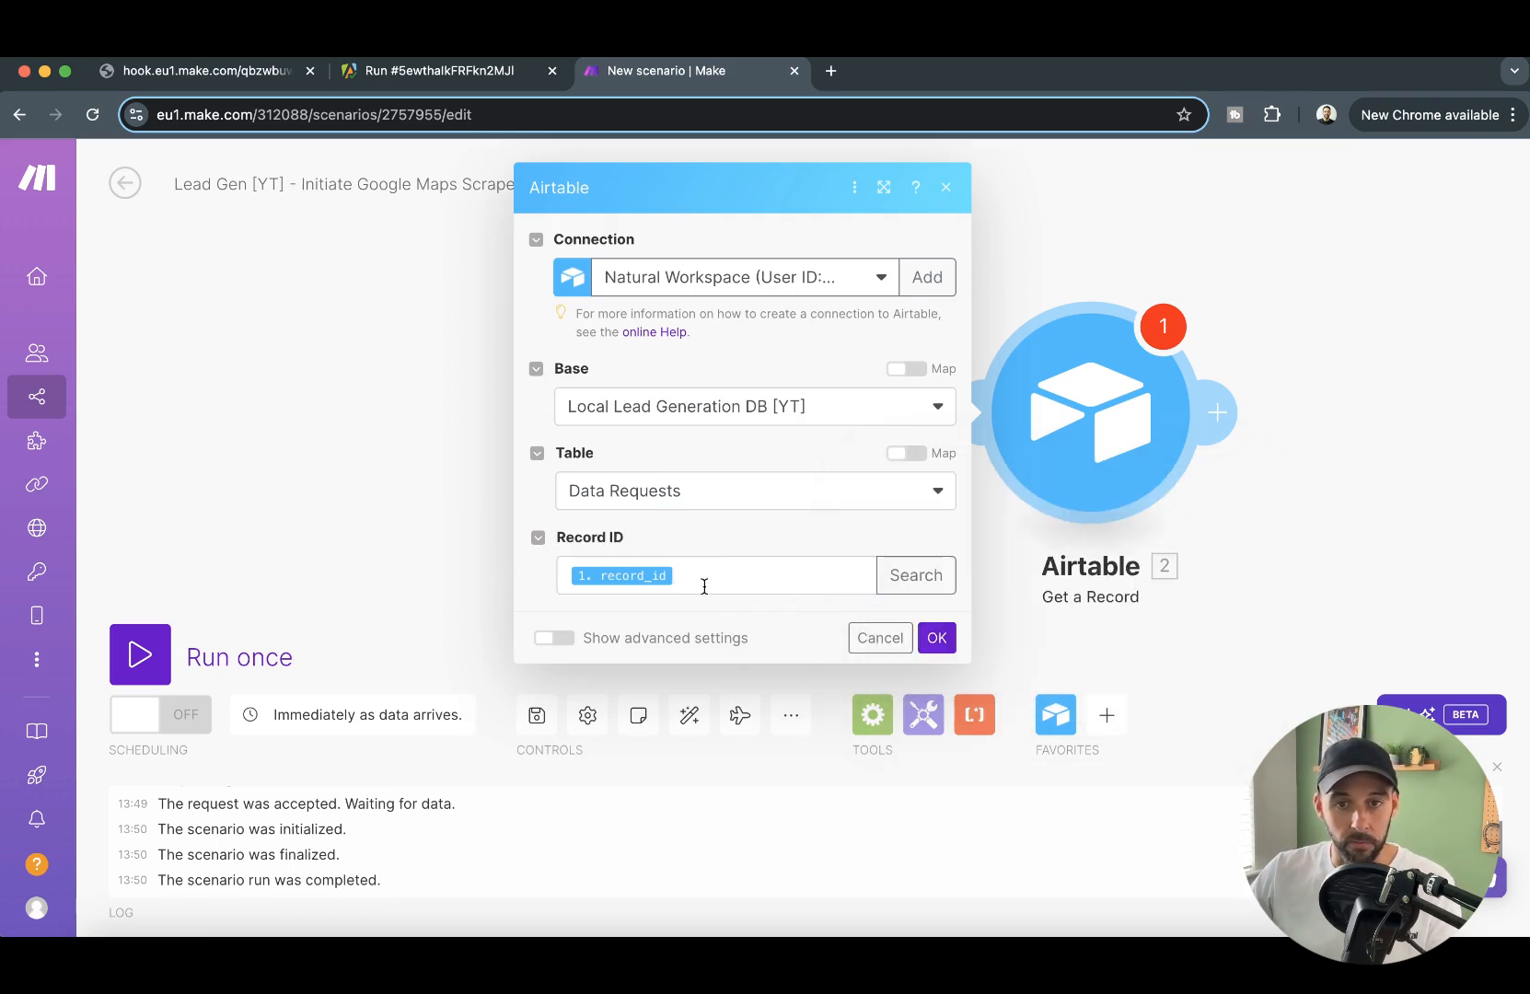
click(935, 639)
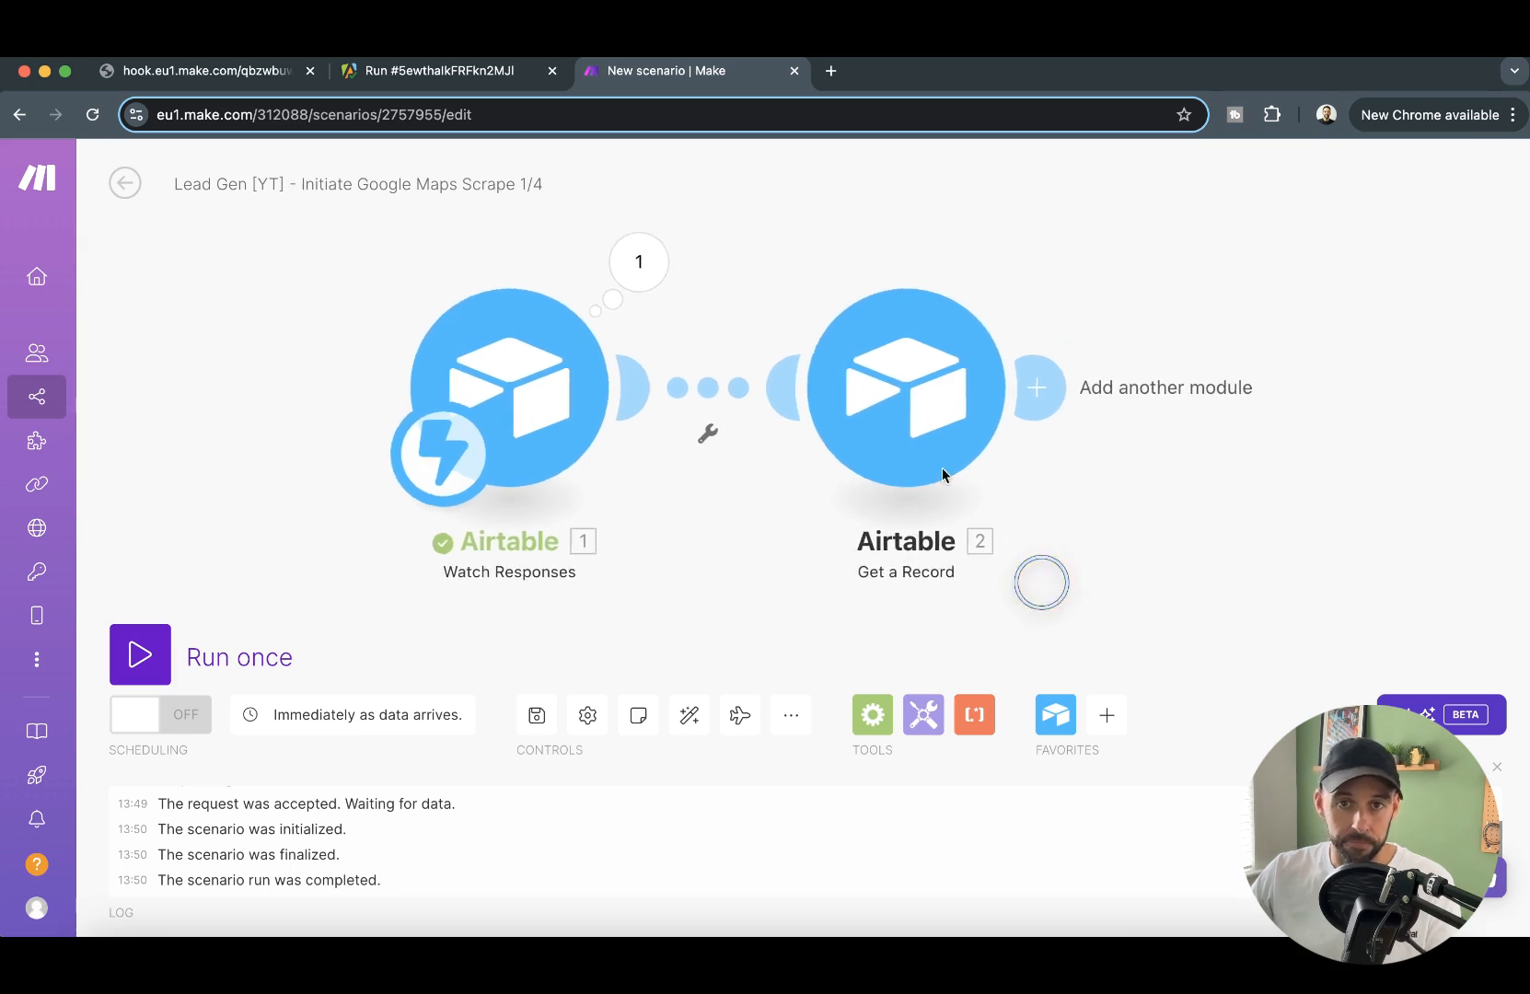
- Run only the Get a Record module with the record ID copied from the Watch Responses output, and inspect the returned record
right_click(994, 434)
click(1059, 503)
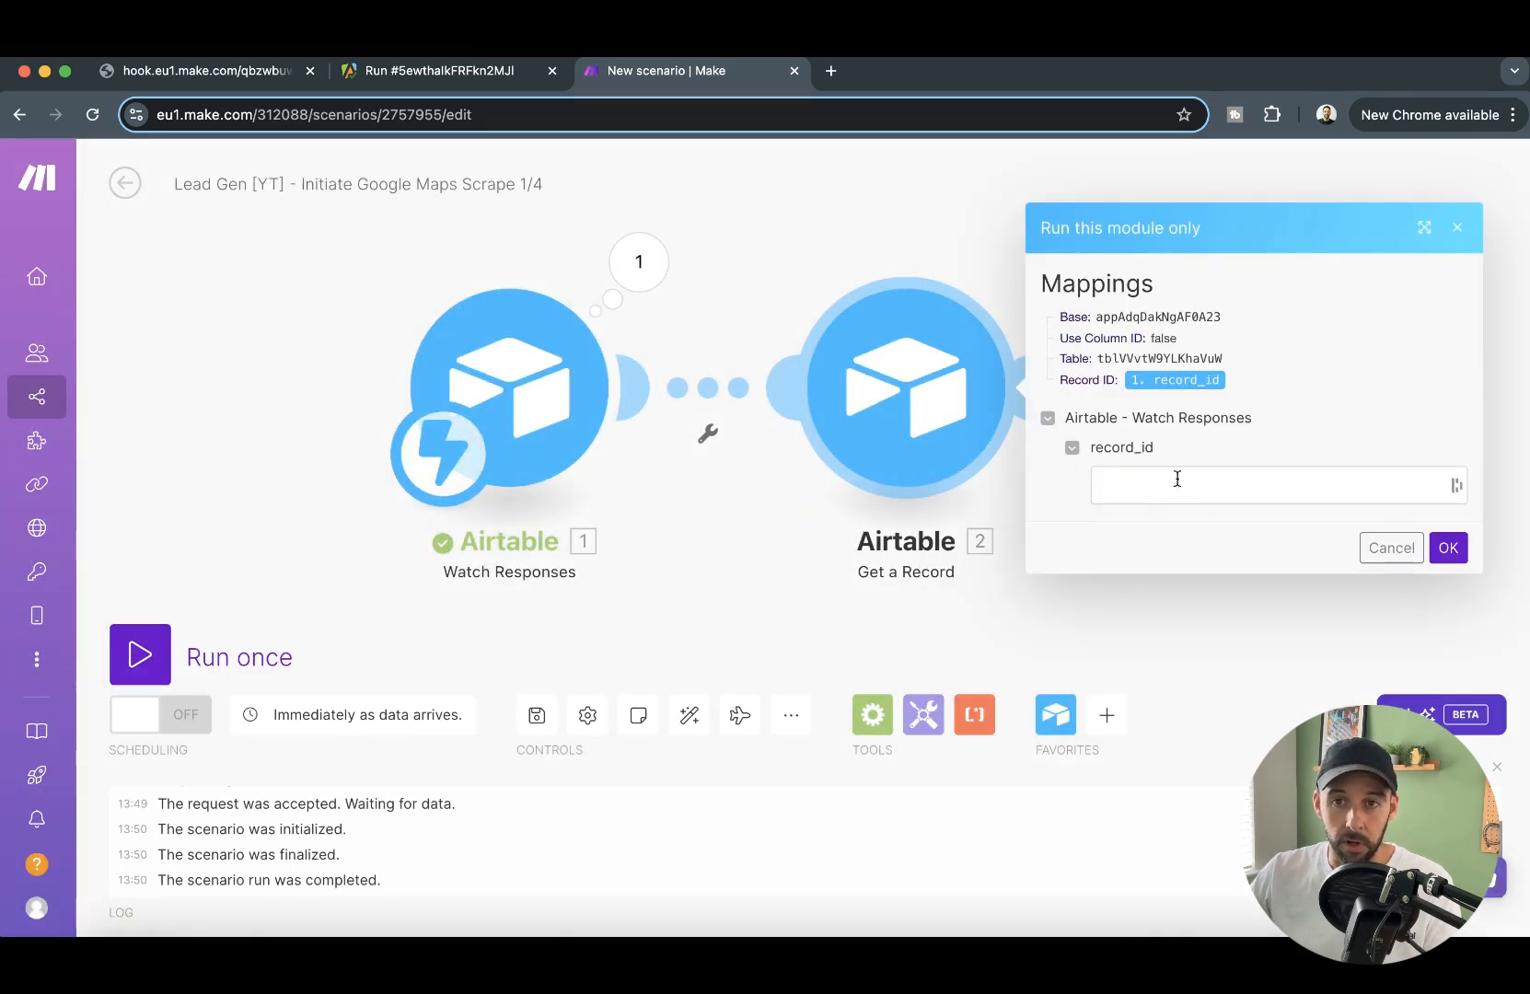
click(635, 268)
drag(918, 334, 954, 334)
click(839, 337)
key(super+c)
click(1188, 500)
key(super+v)
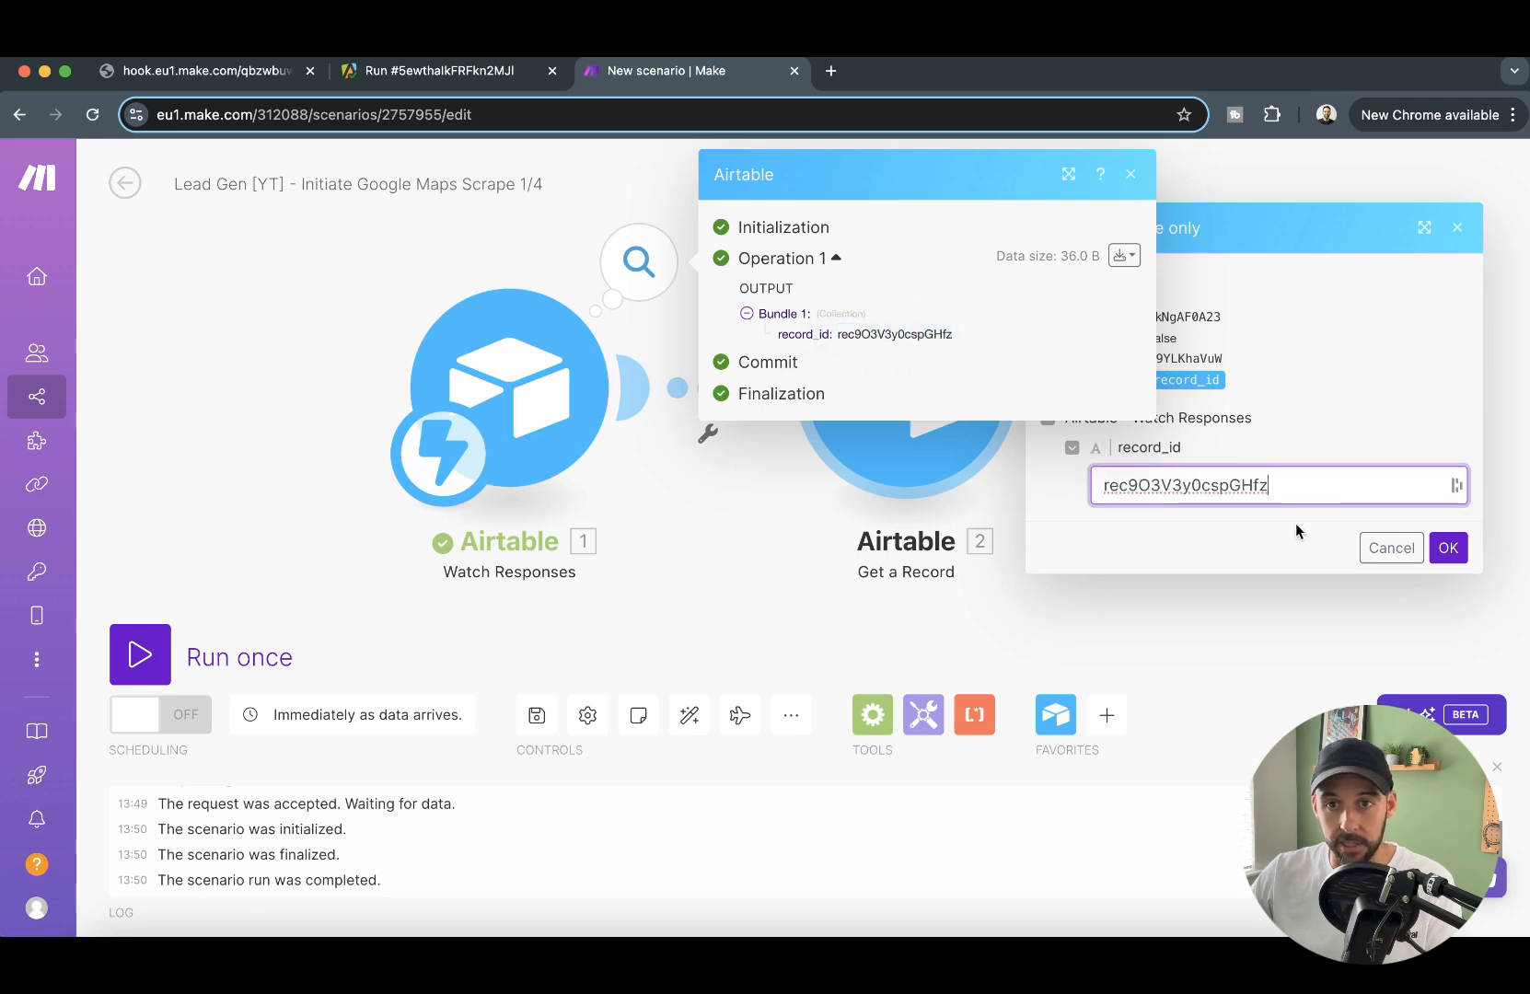
click(1445, 547)
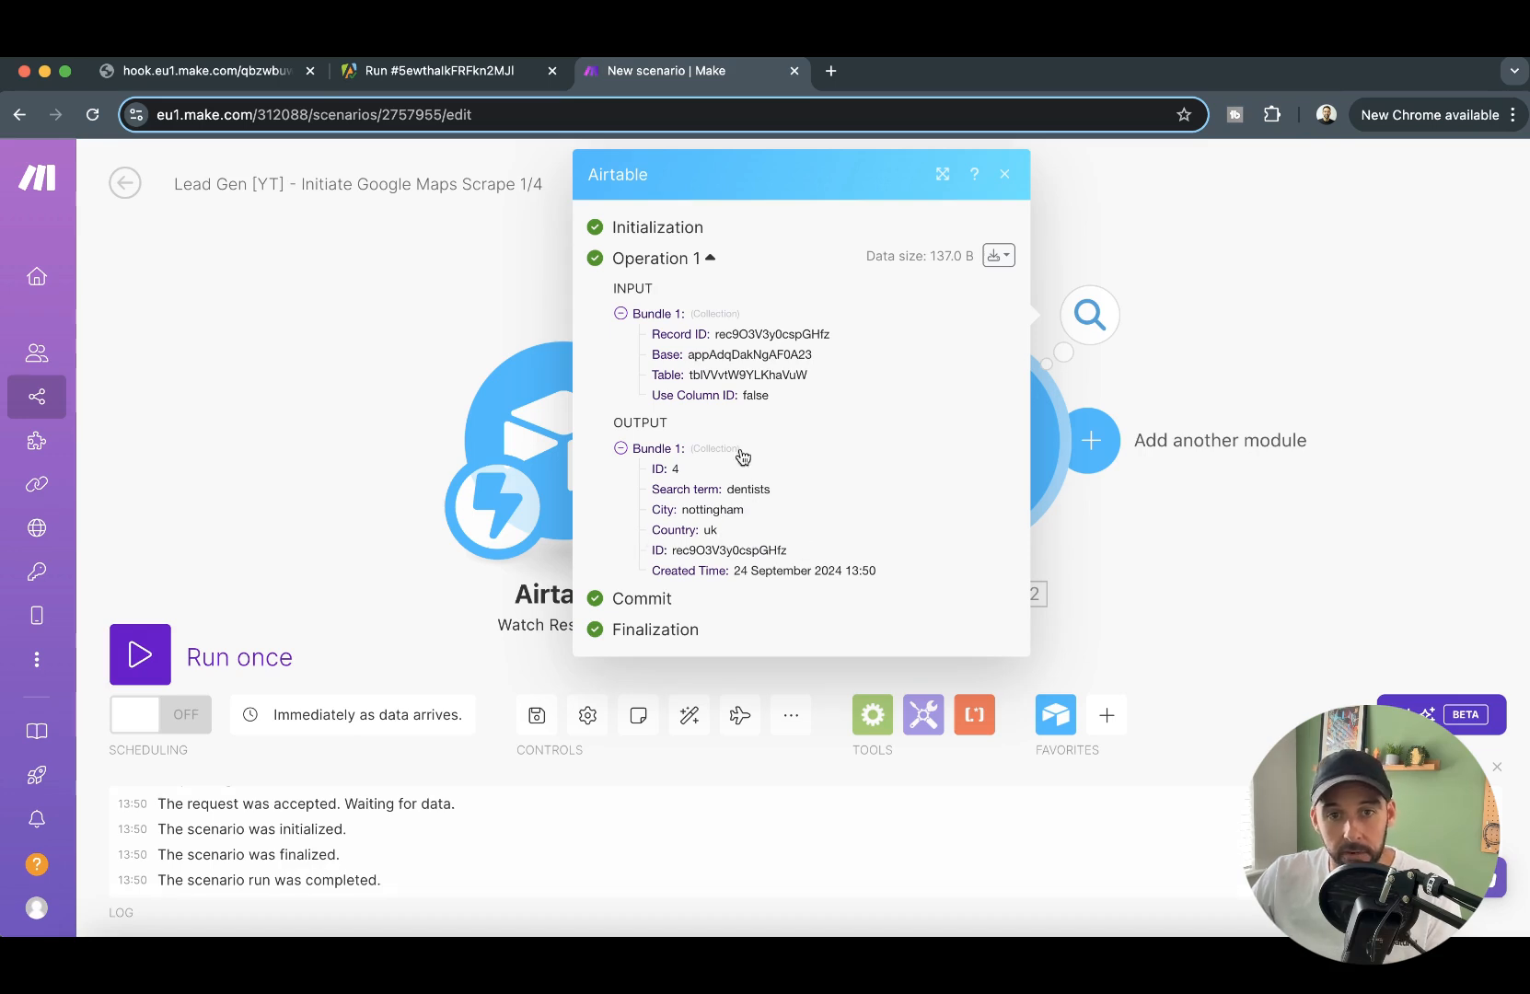
click(1298, 495)
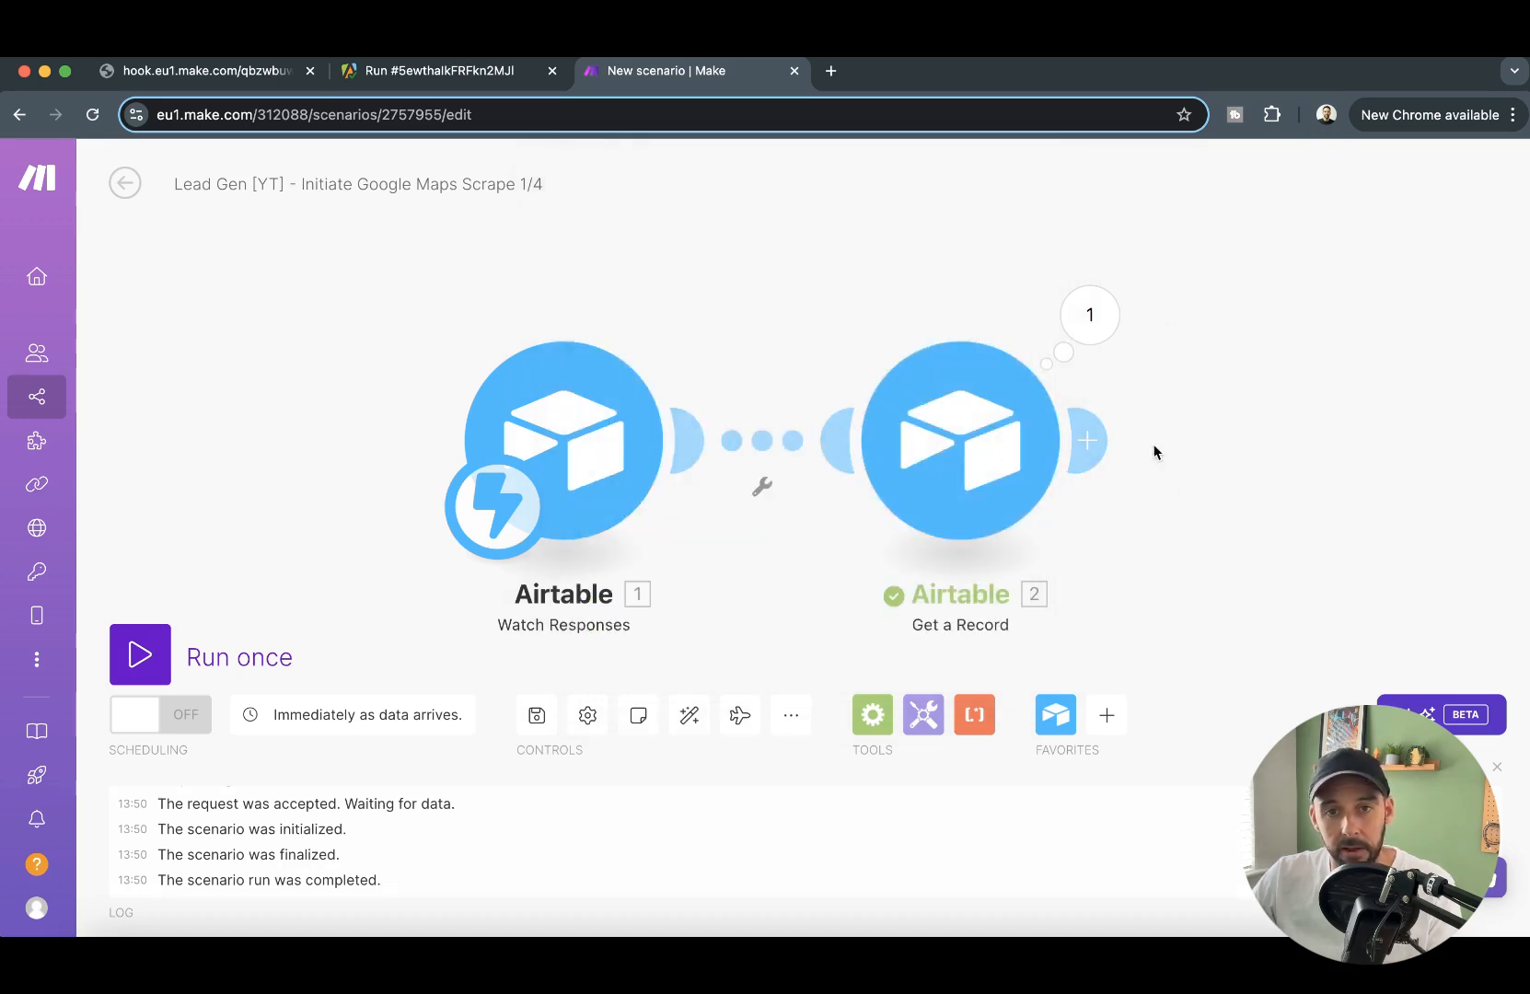
- Switch to Airtable and check the submitted request in the Data Requests table
click(226, 71)
click(19, 114)
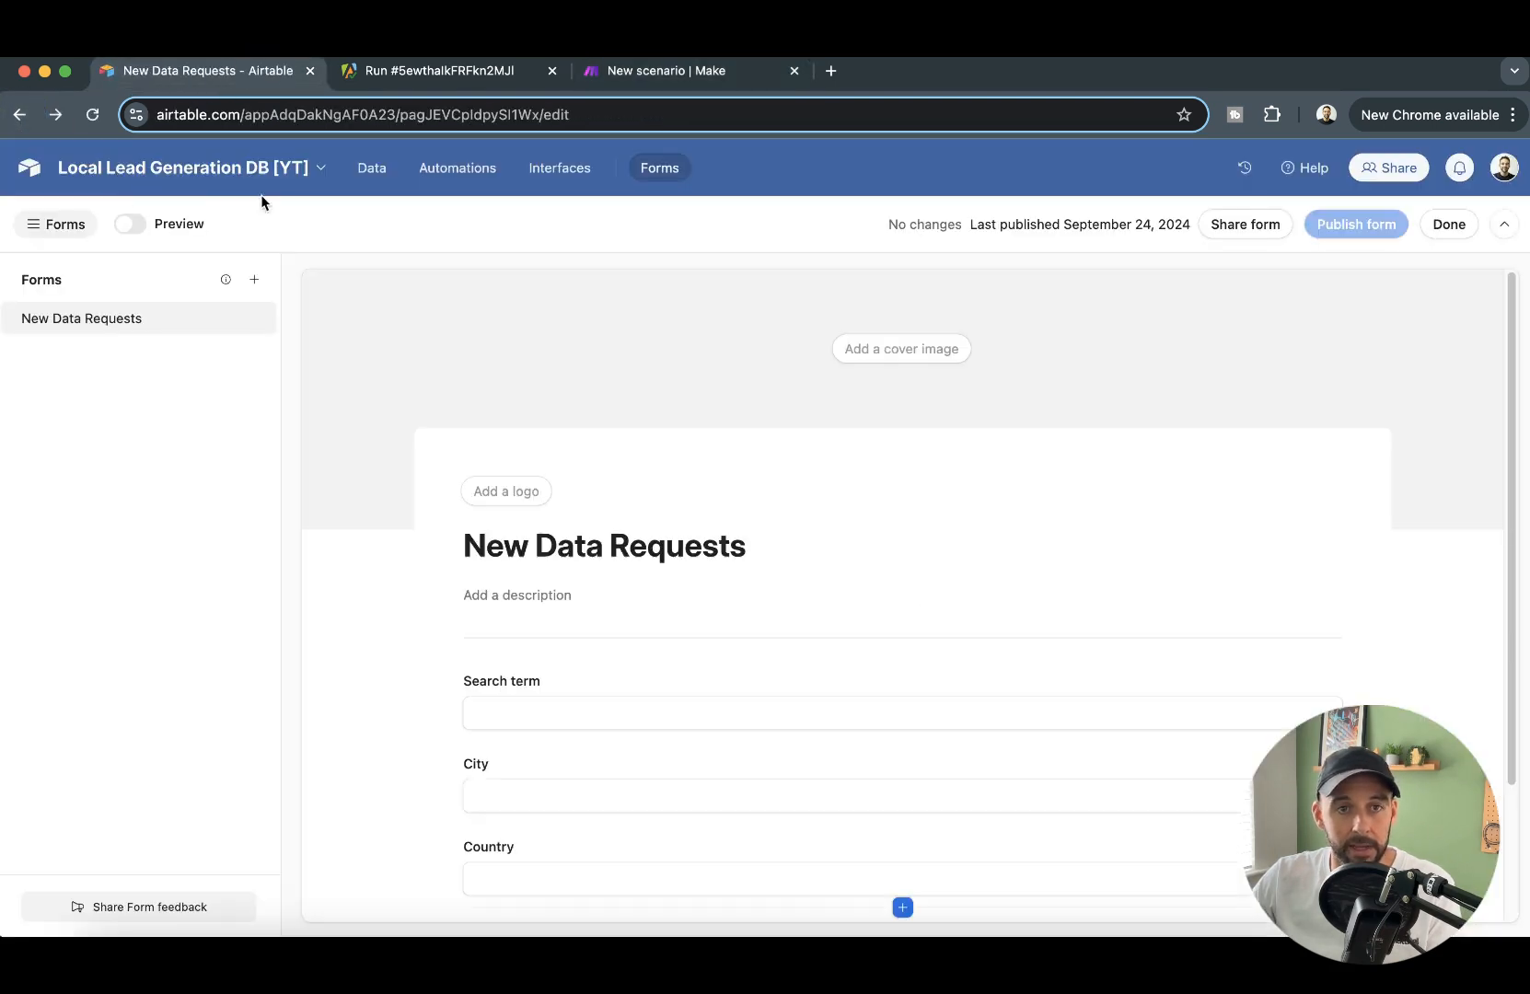
click(376, 180)
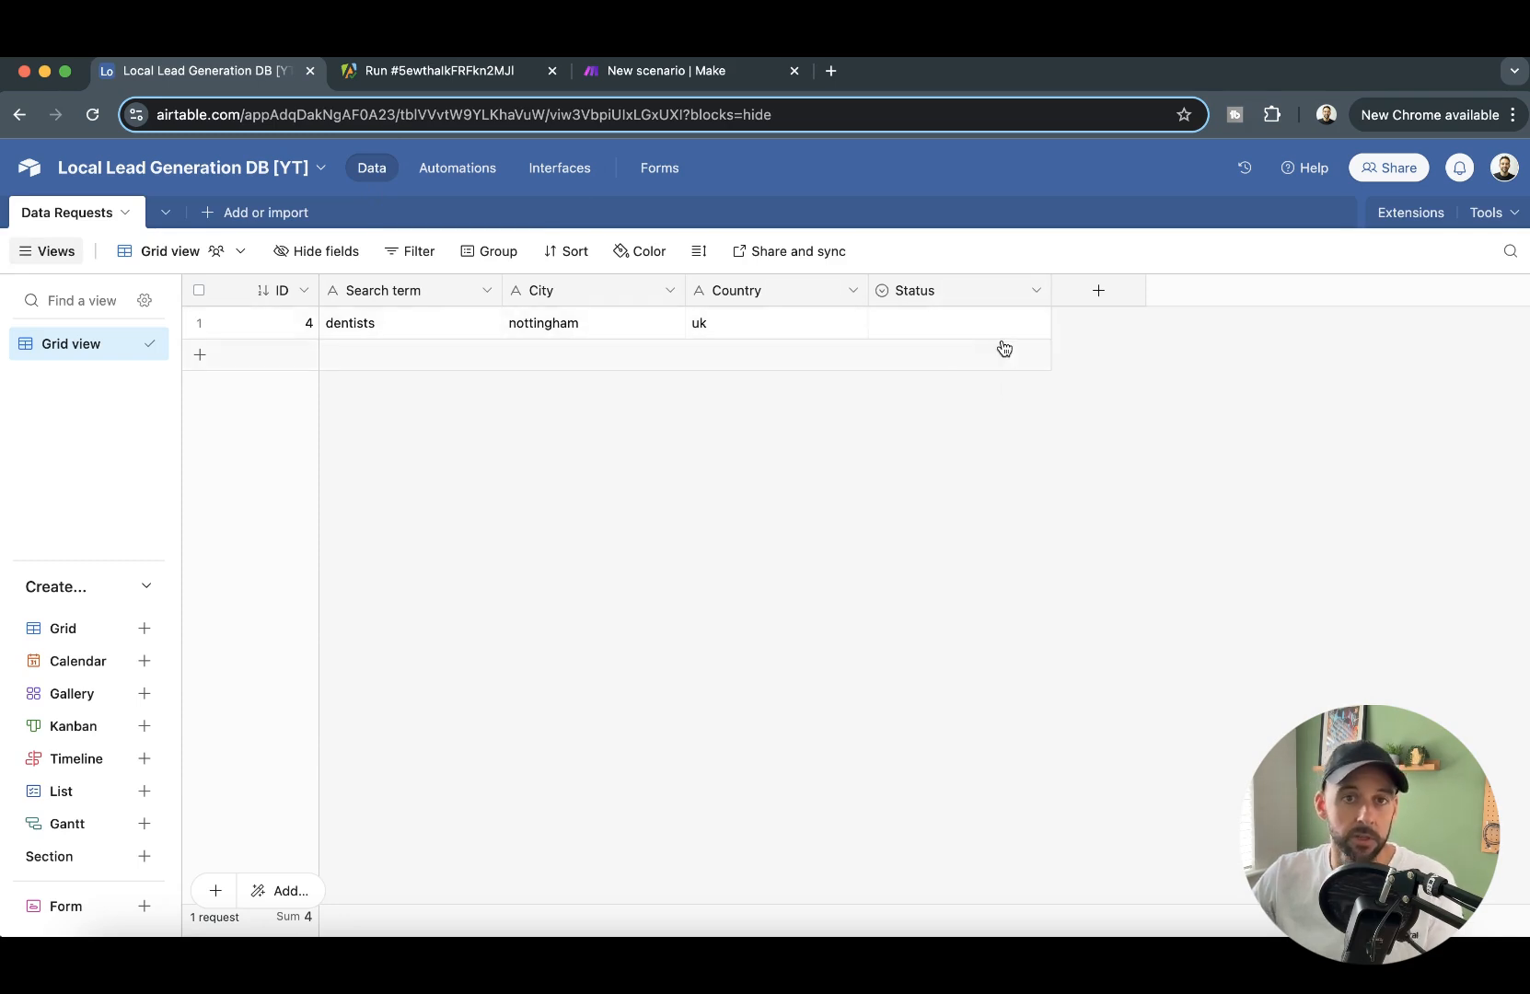
- Create an automation triggered when a form is submitted, using table "Data Requests" and form "New Data Requests"
click(478, 174)
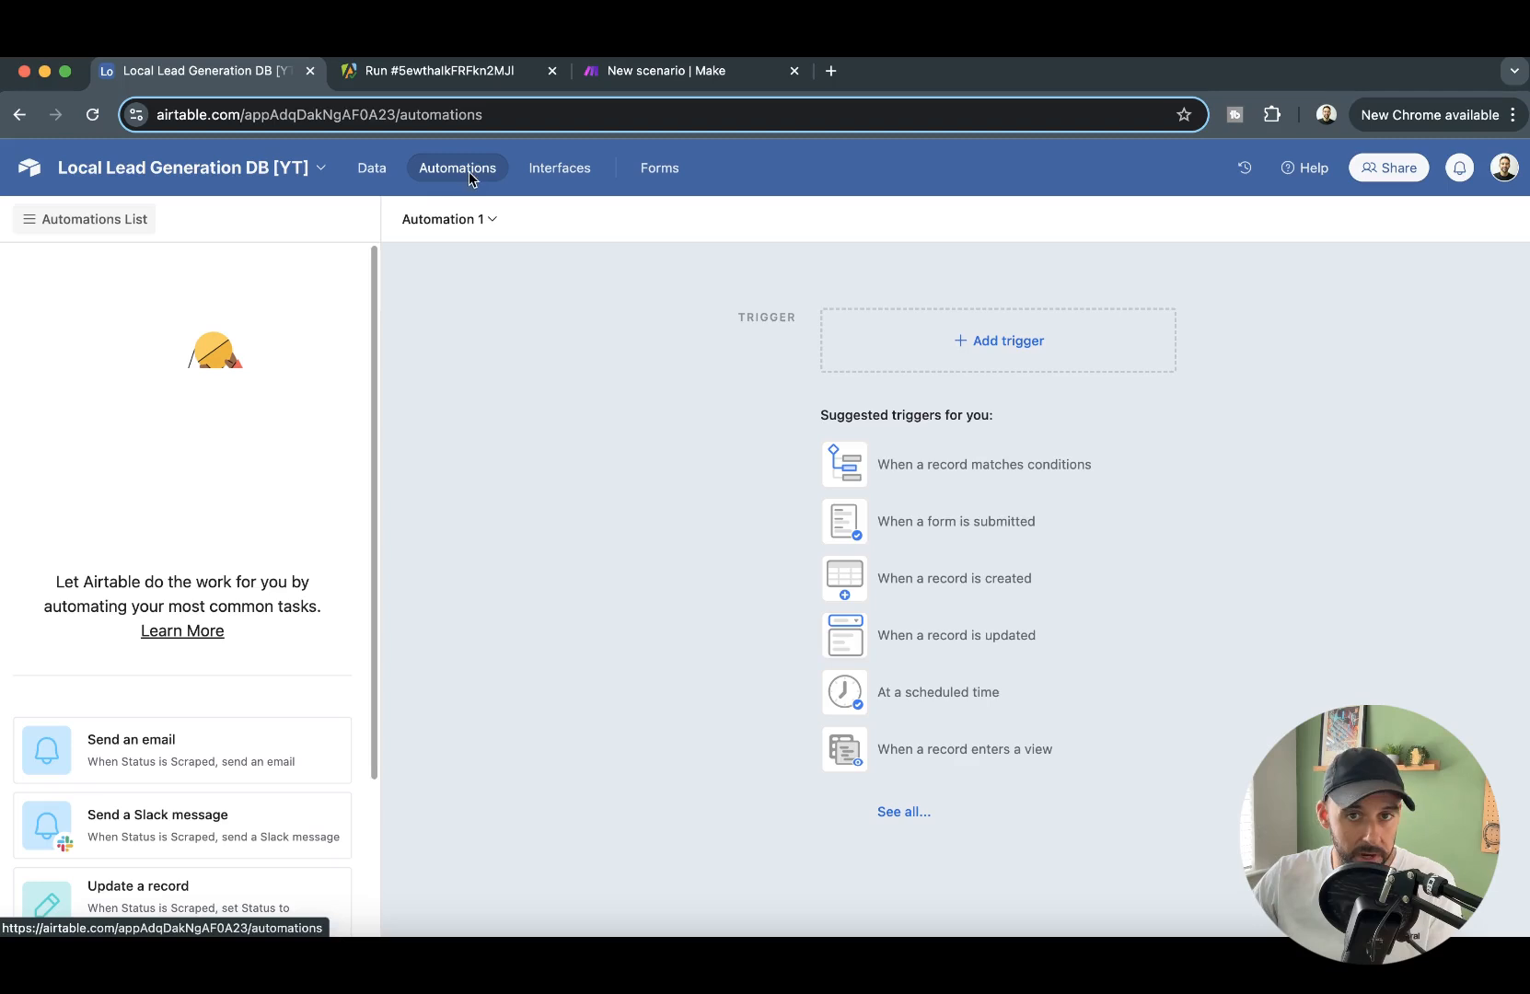
click(980, 512)
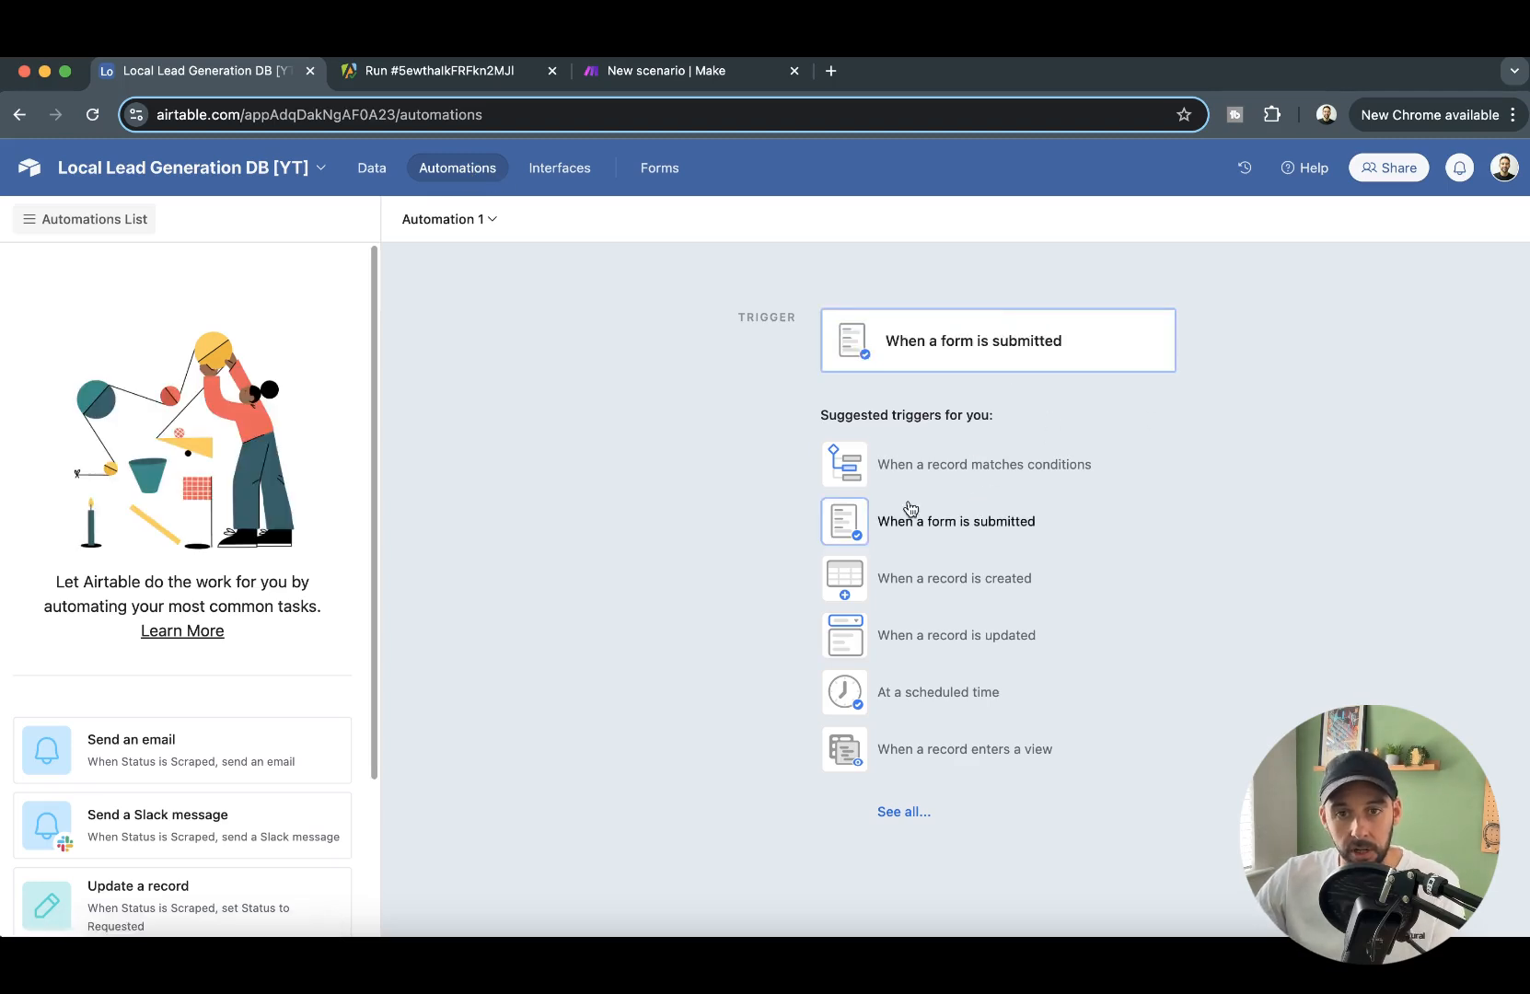
click(933, 527)
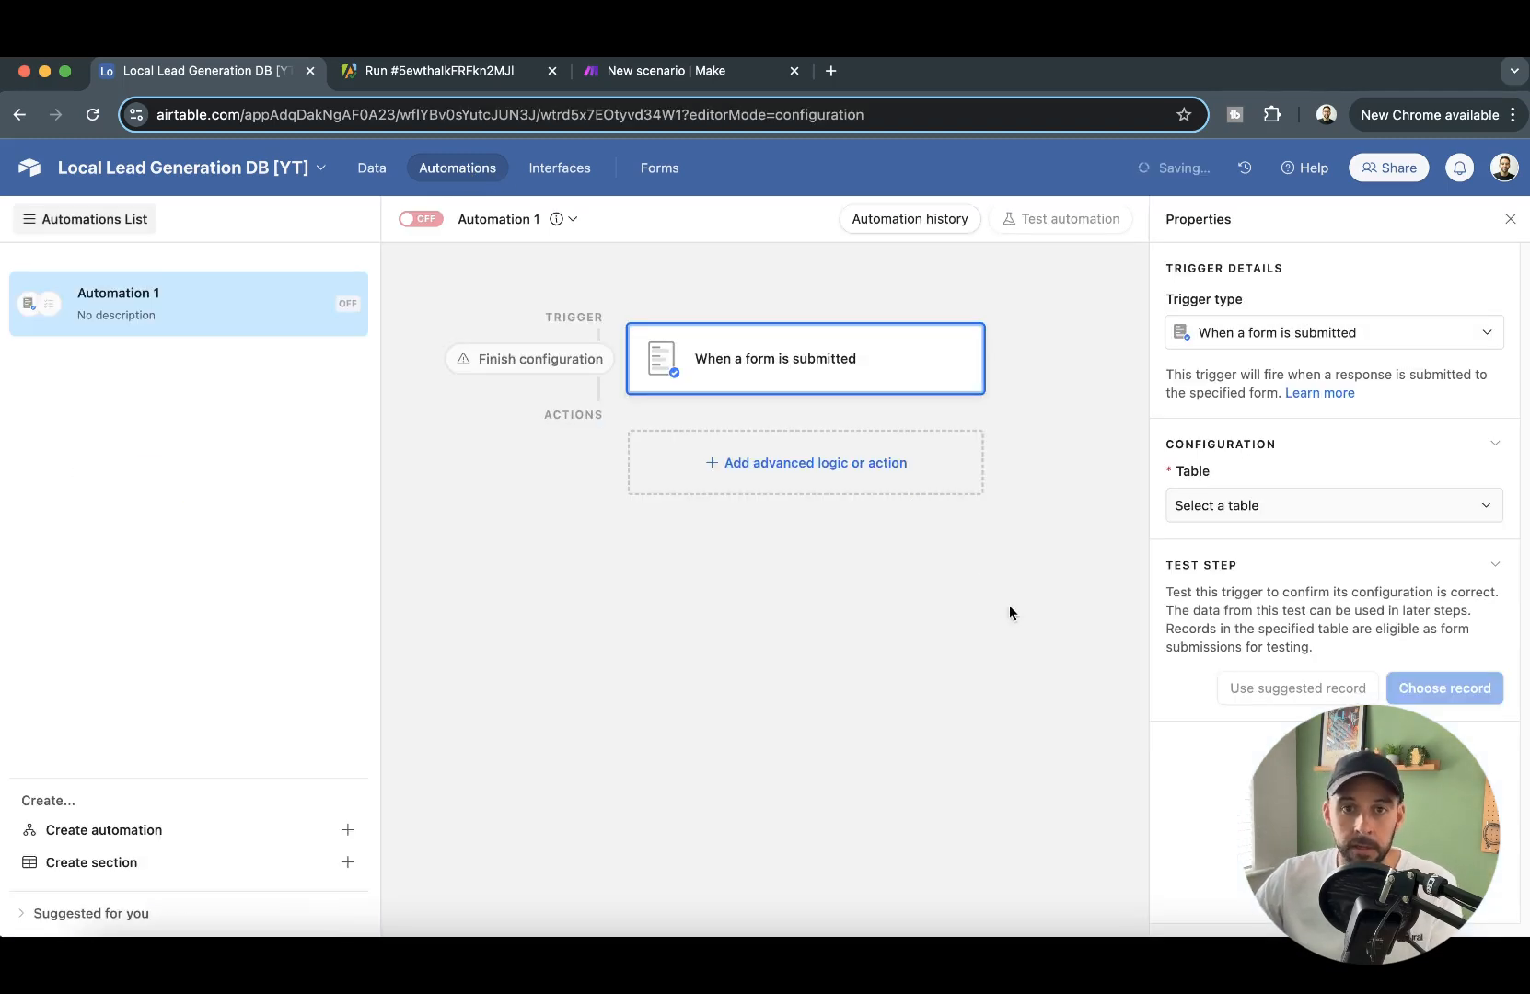
click(1324, 505)
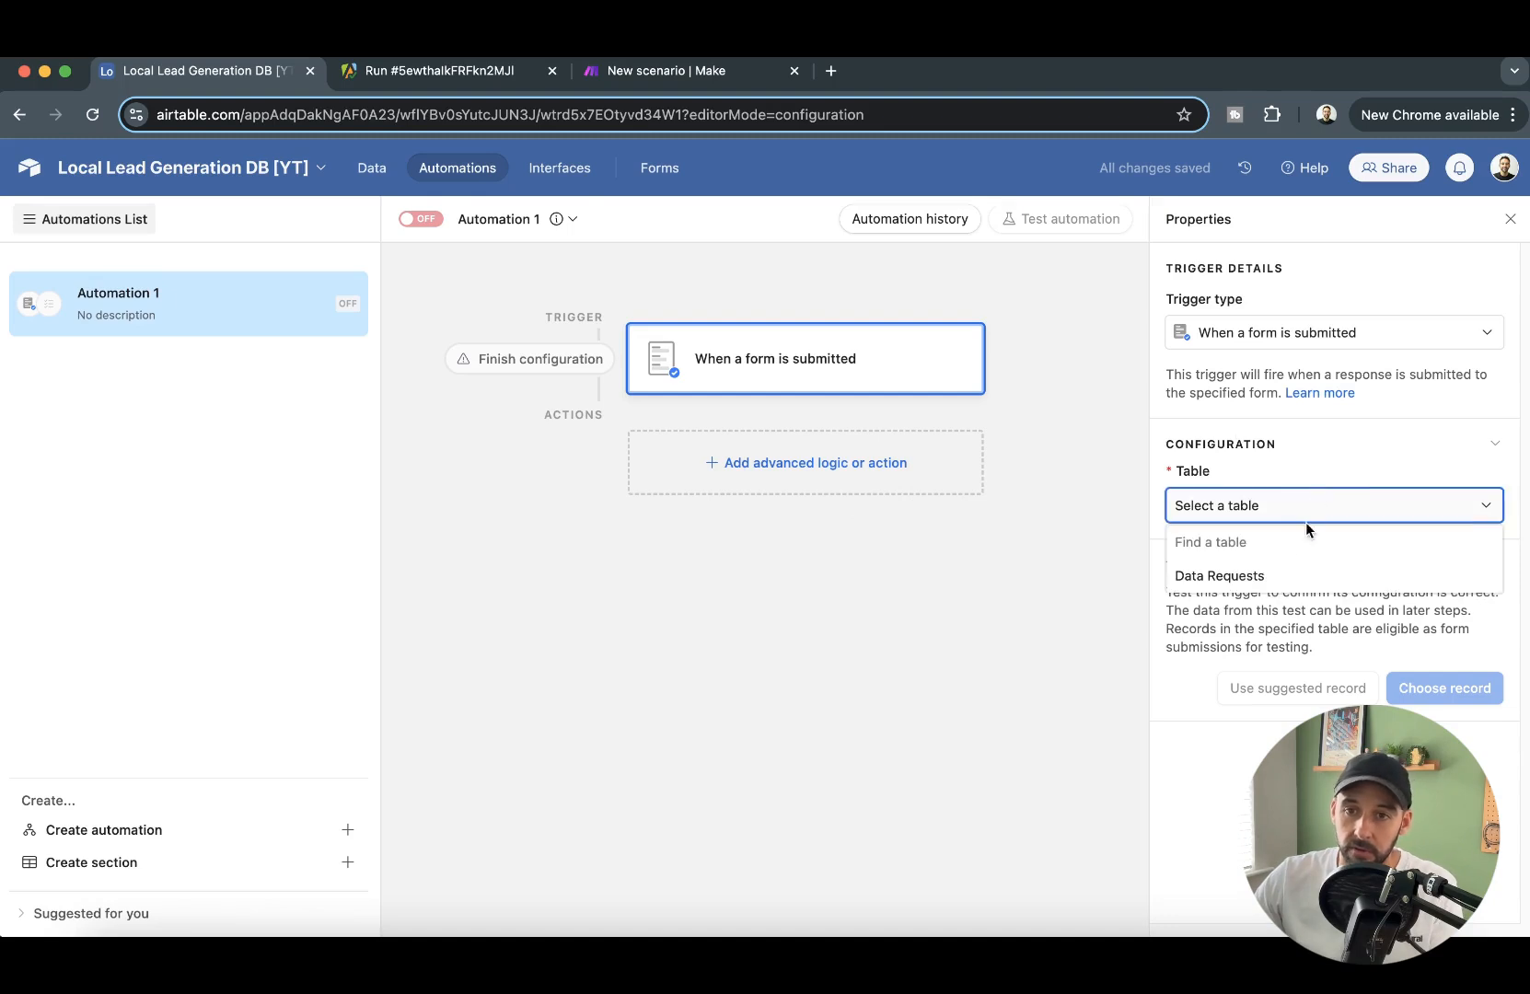
click(1278, 578)
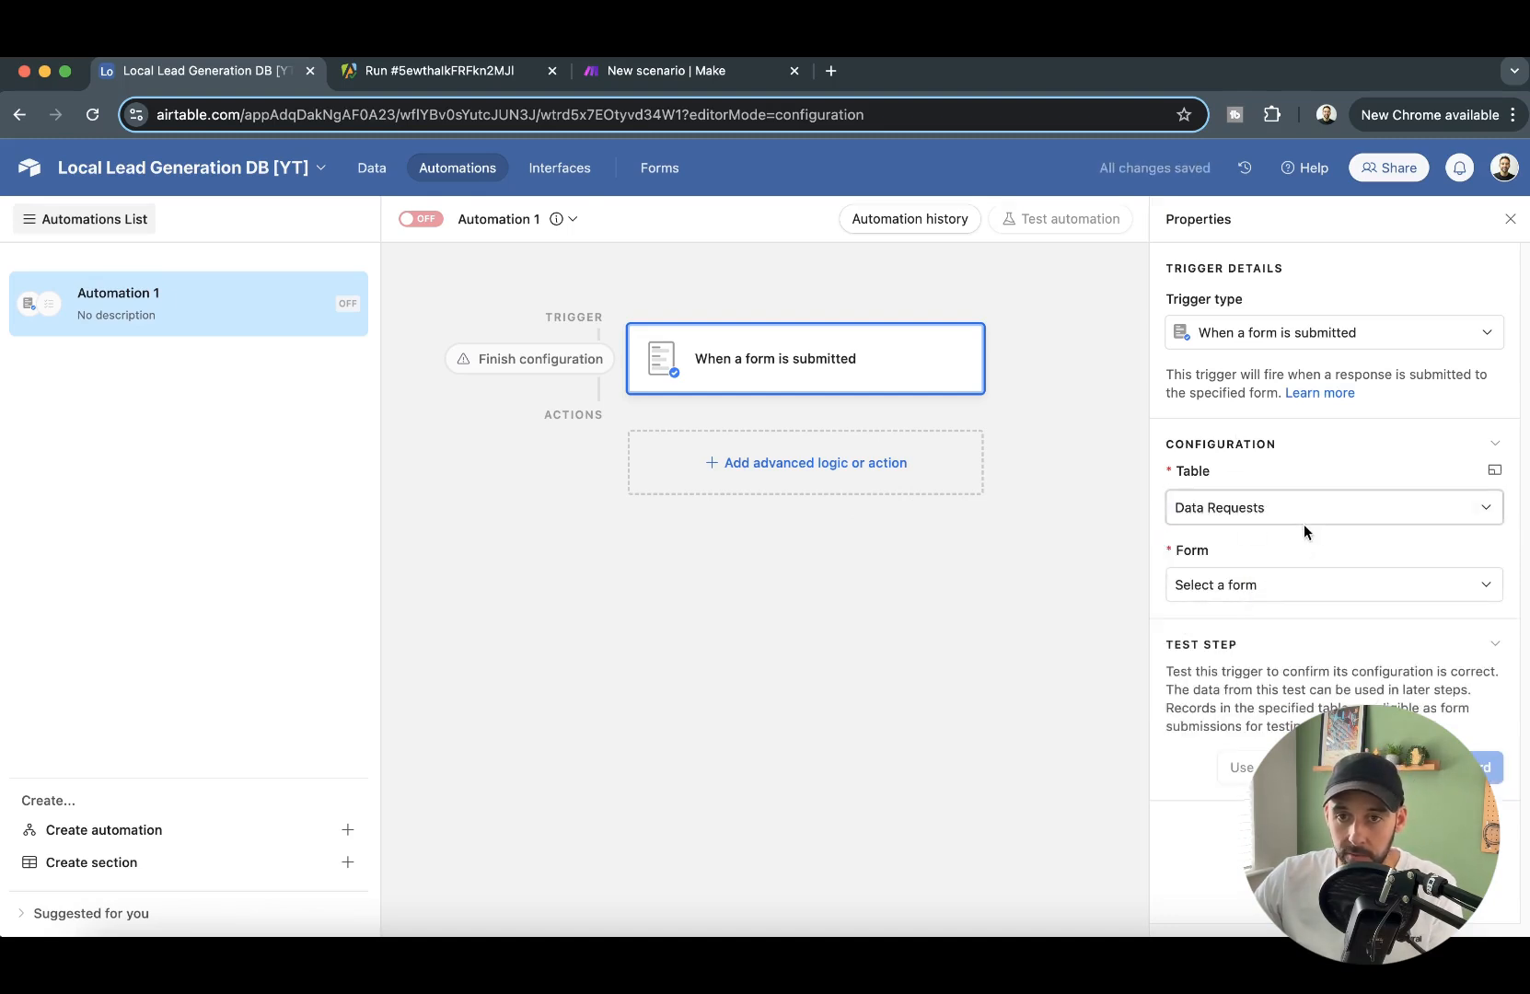
click(1292, 590)
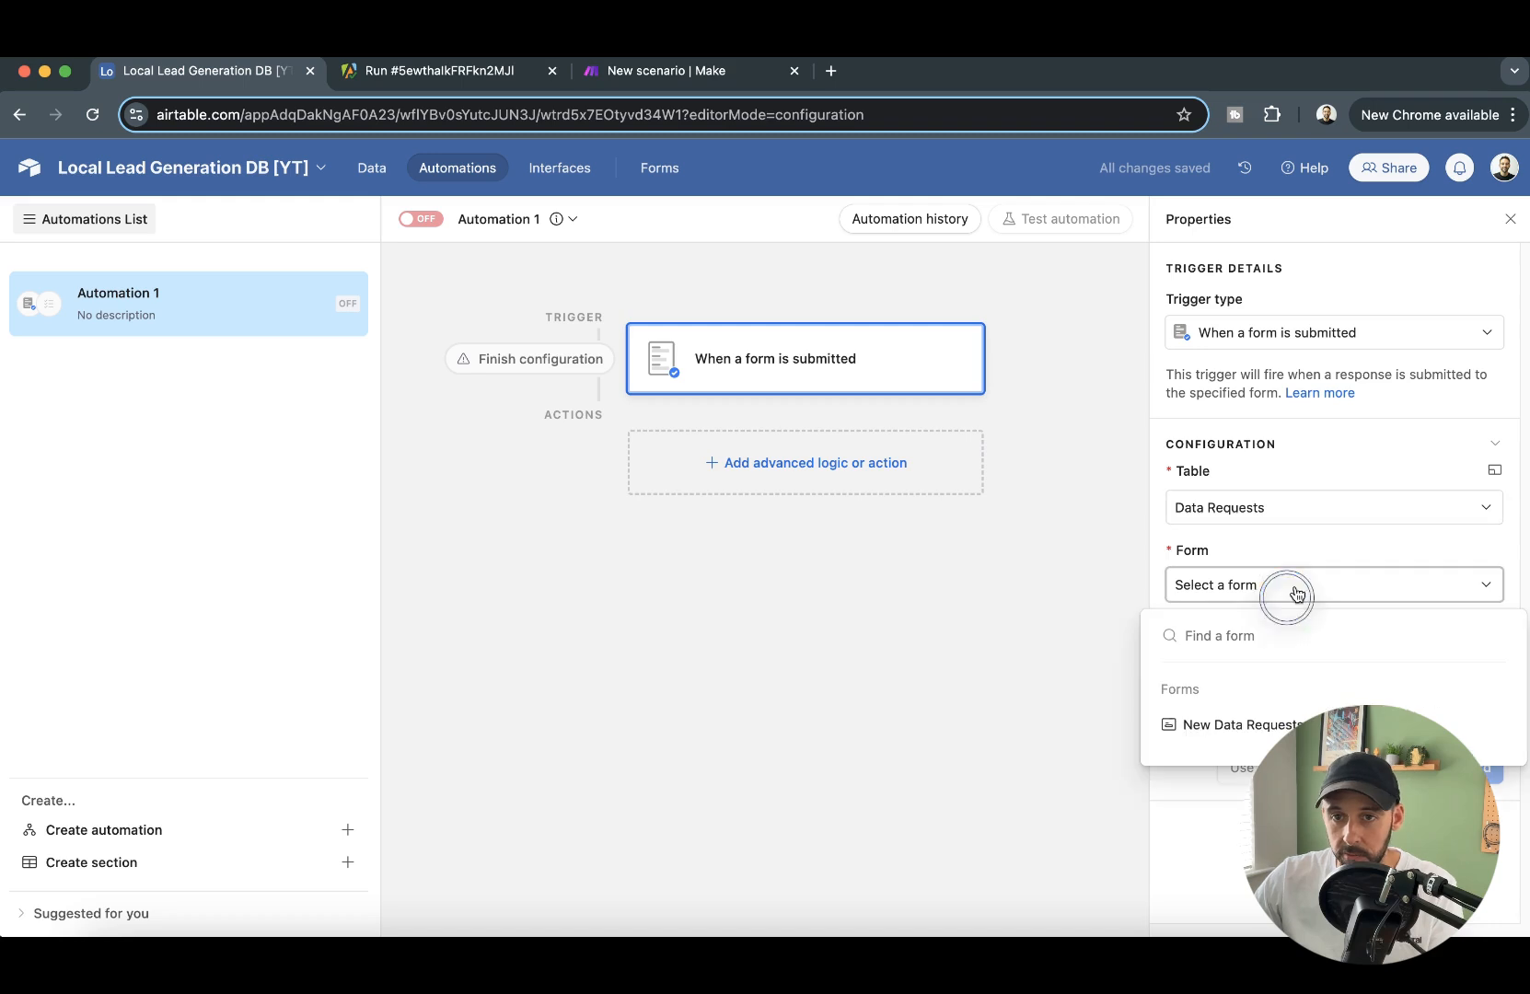
click(1266, 725)
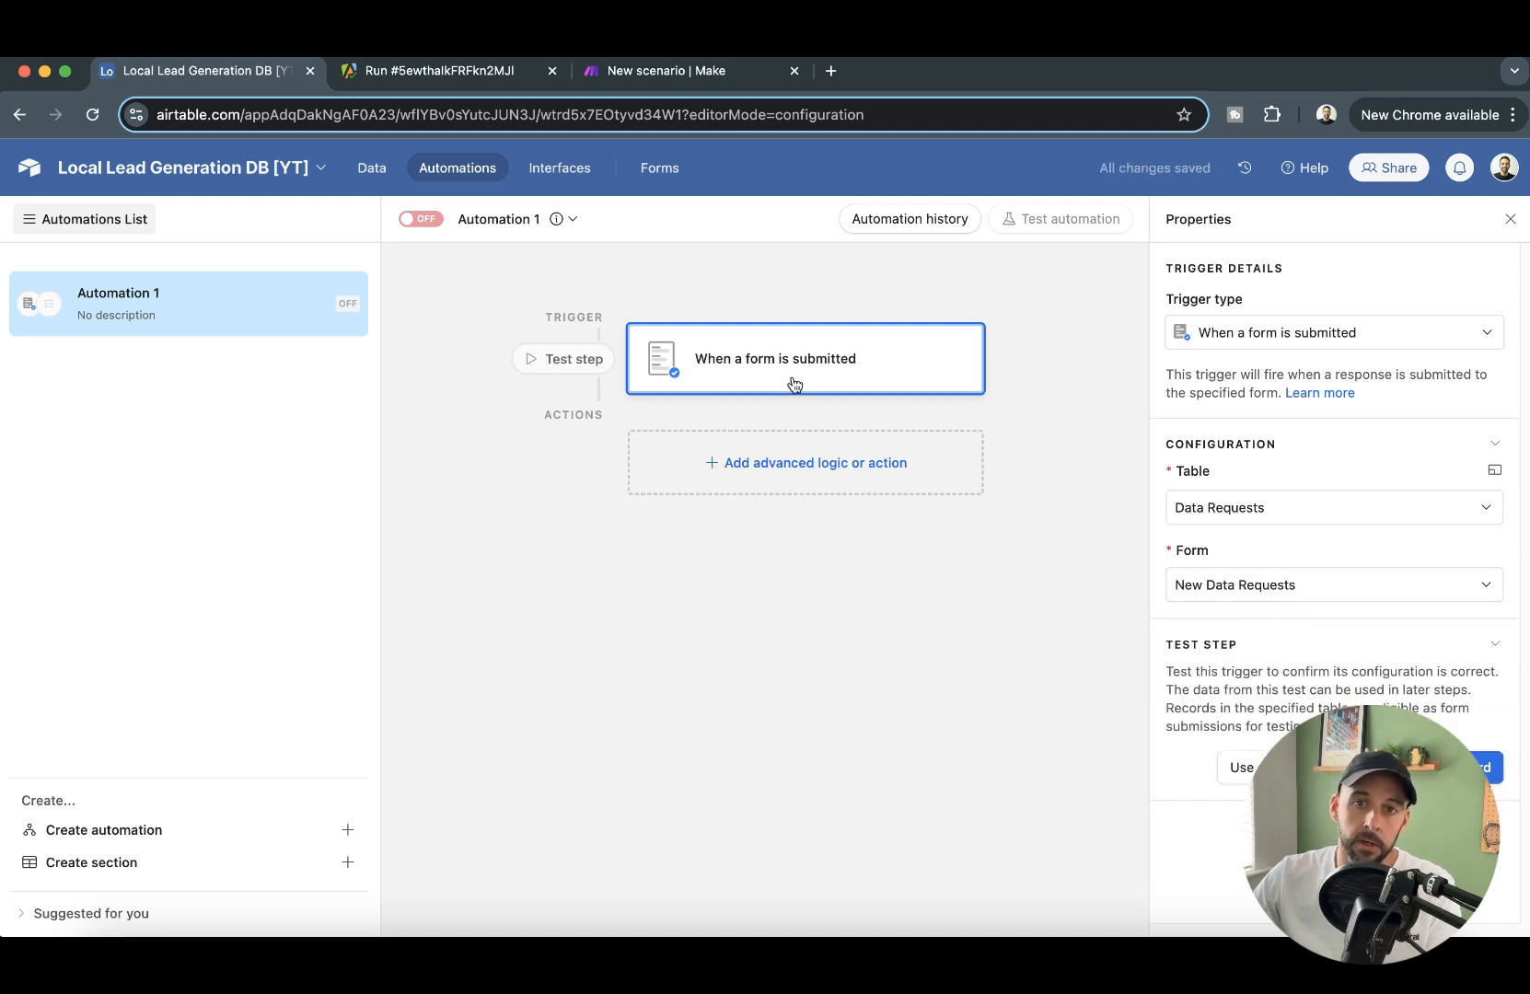
- Add an Update record action for the Data Requests table, with the trigger's Airtable record ID as its Record ID
click(833, 460)
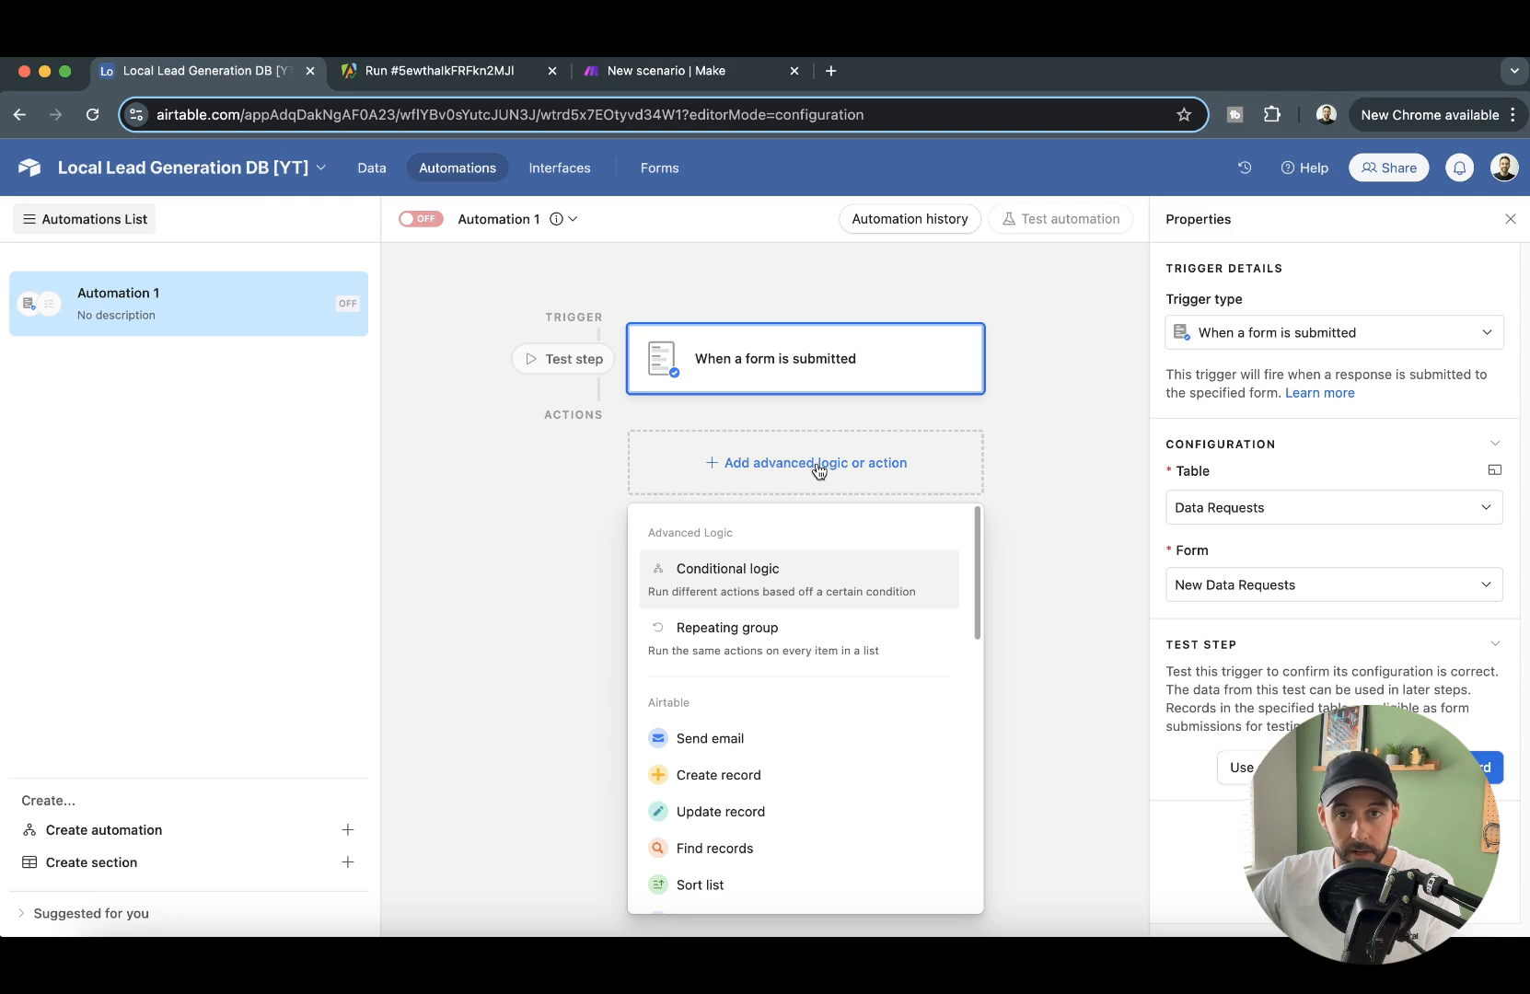
click(720, 814)
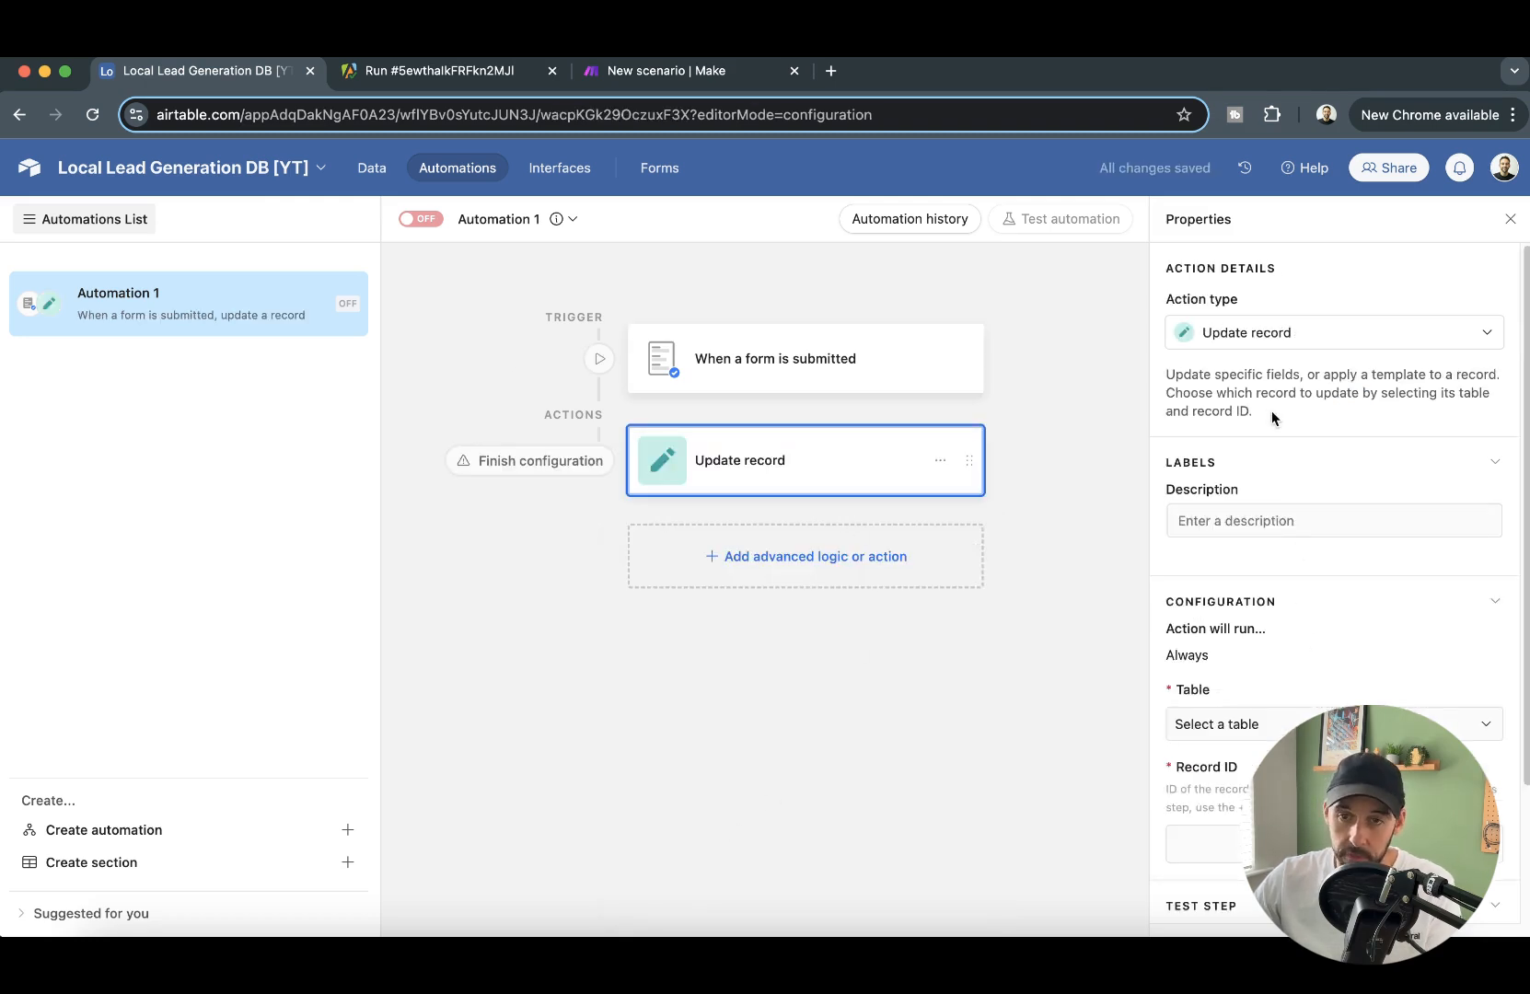
scroll(1280, 442, down, 3)
click(1272, 556)
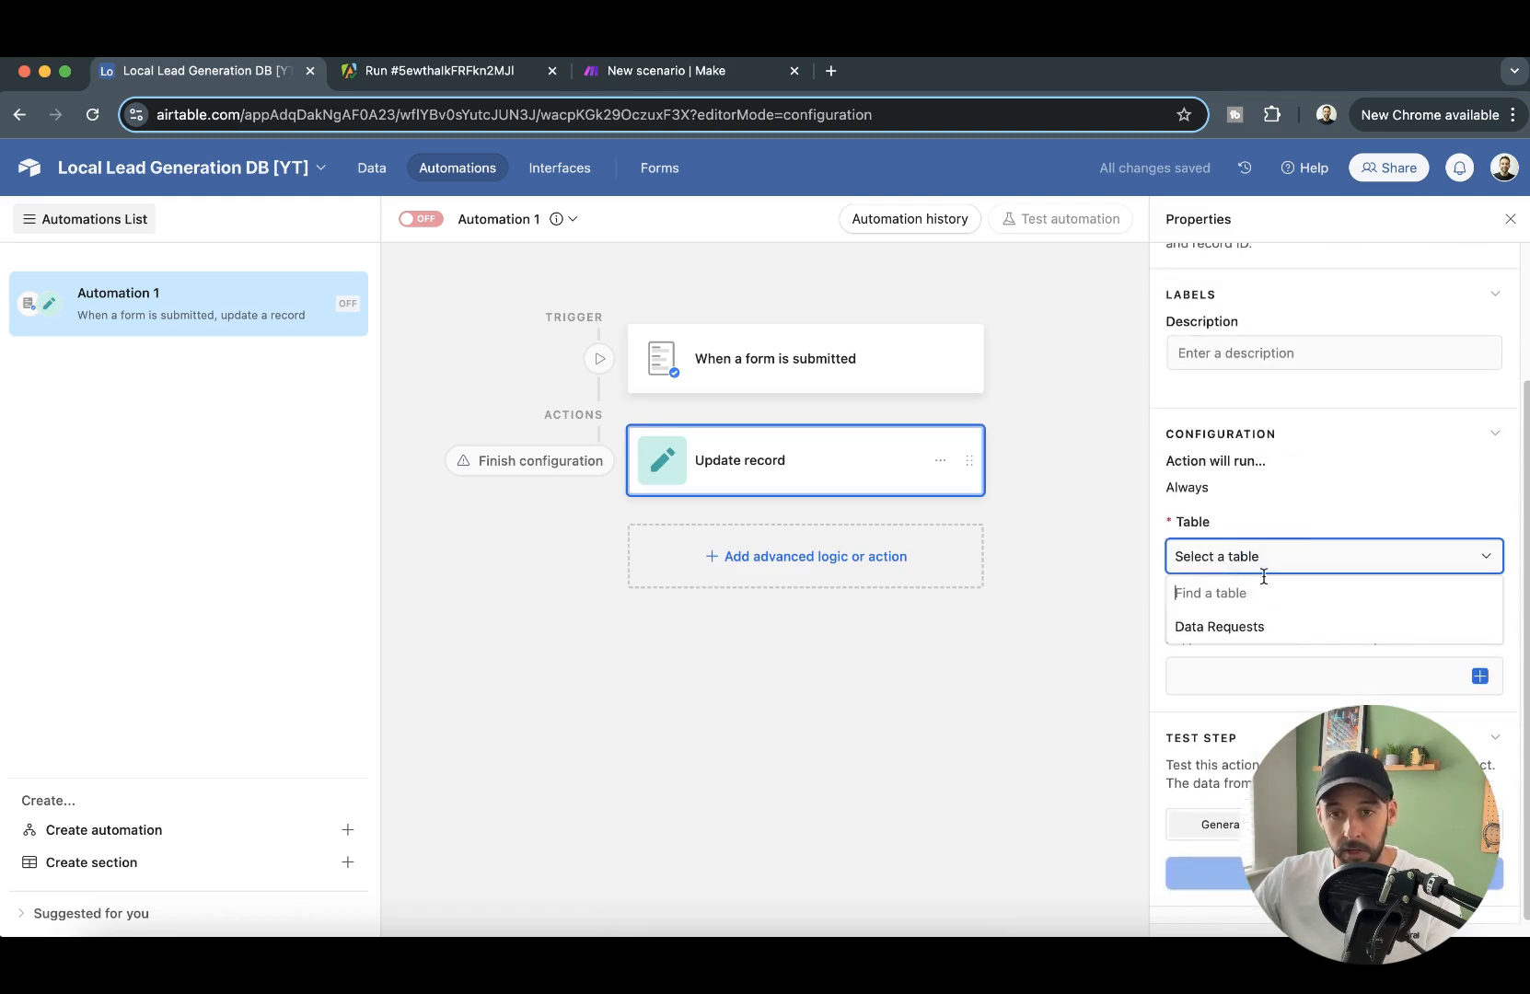
click(1256, 633)
click(1296, 672)
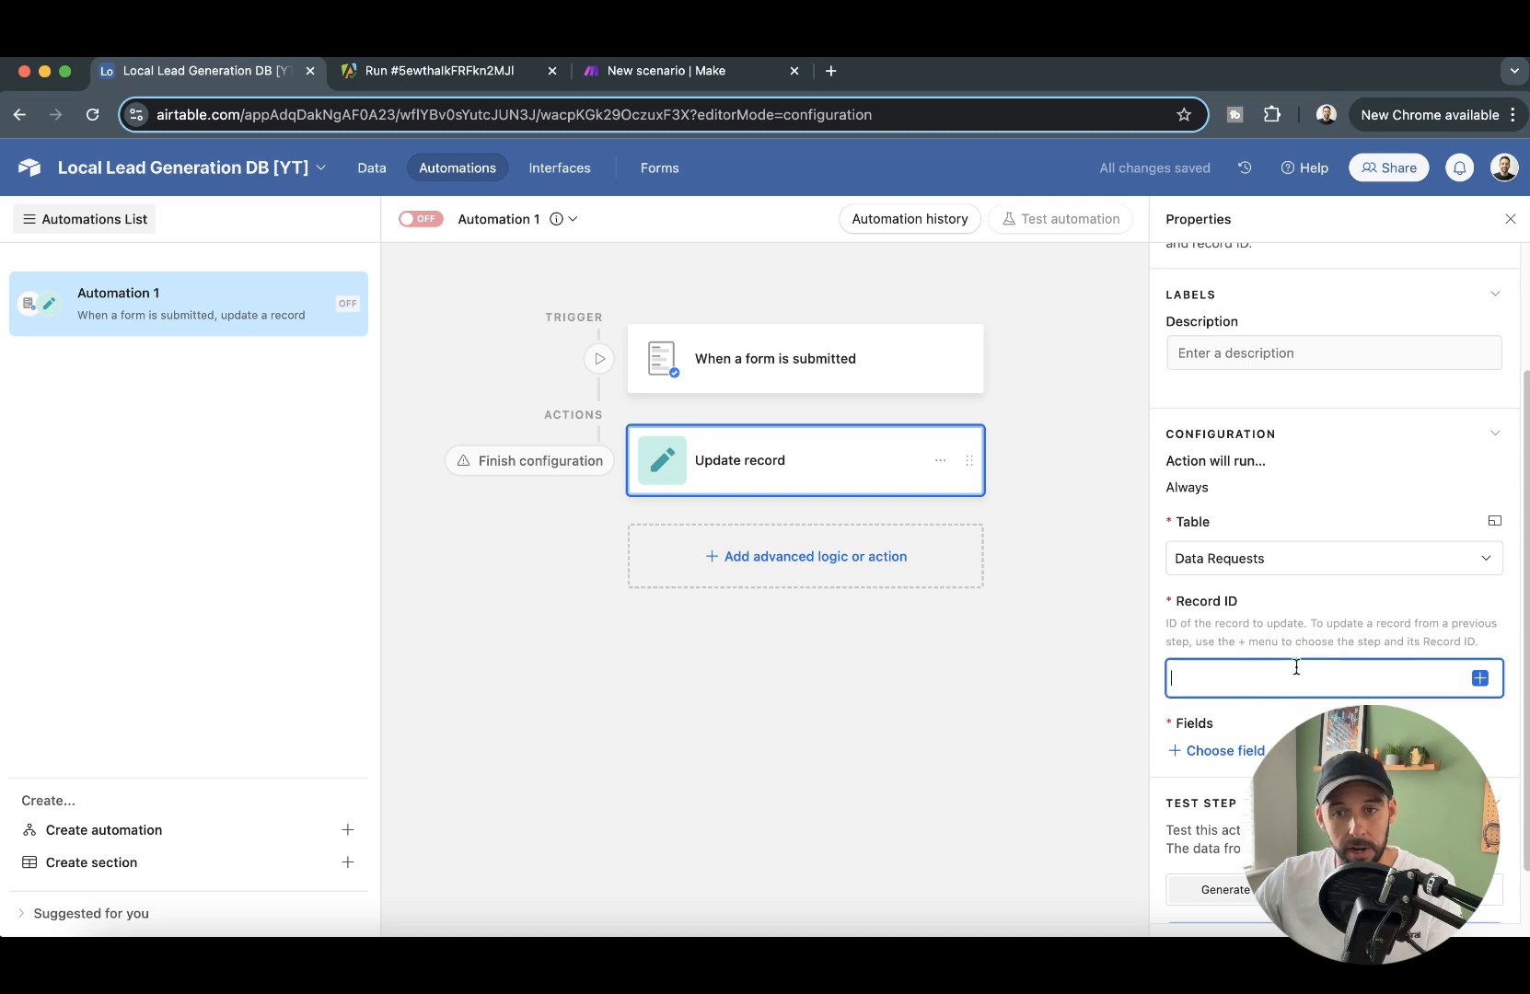
click(1480, 680)
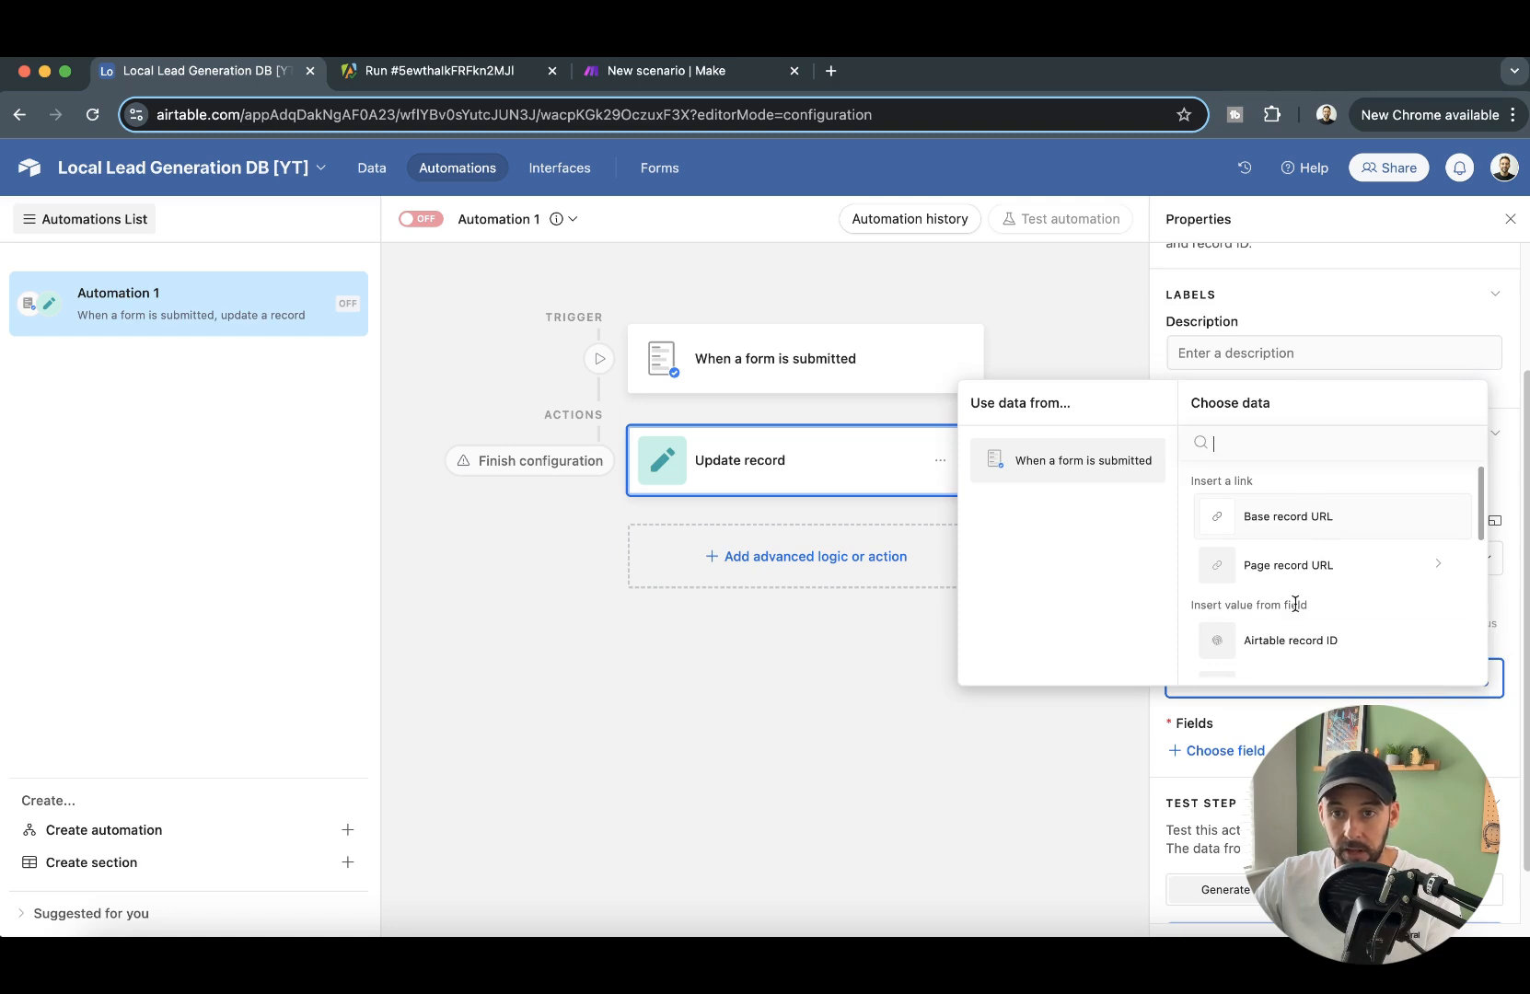
click(1287, 648)
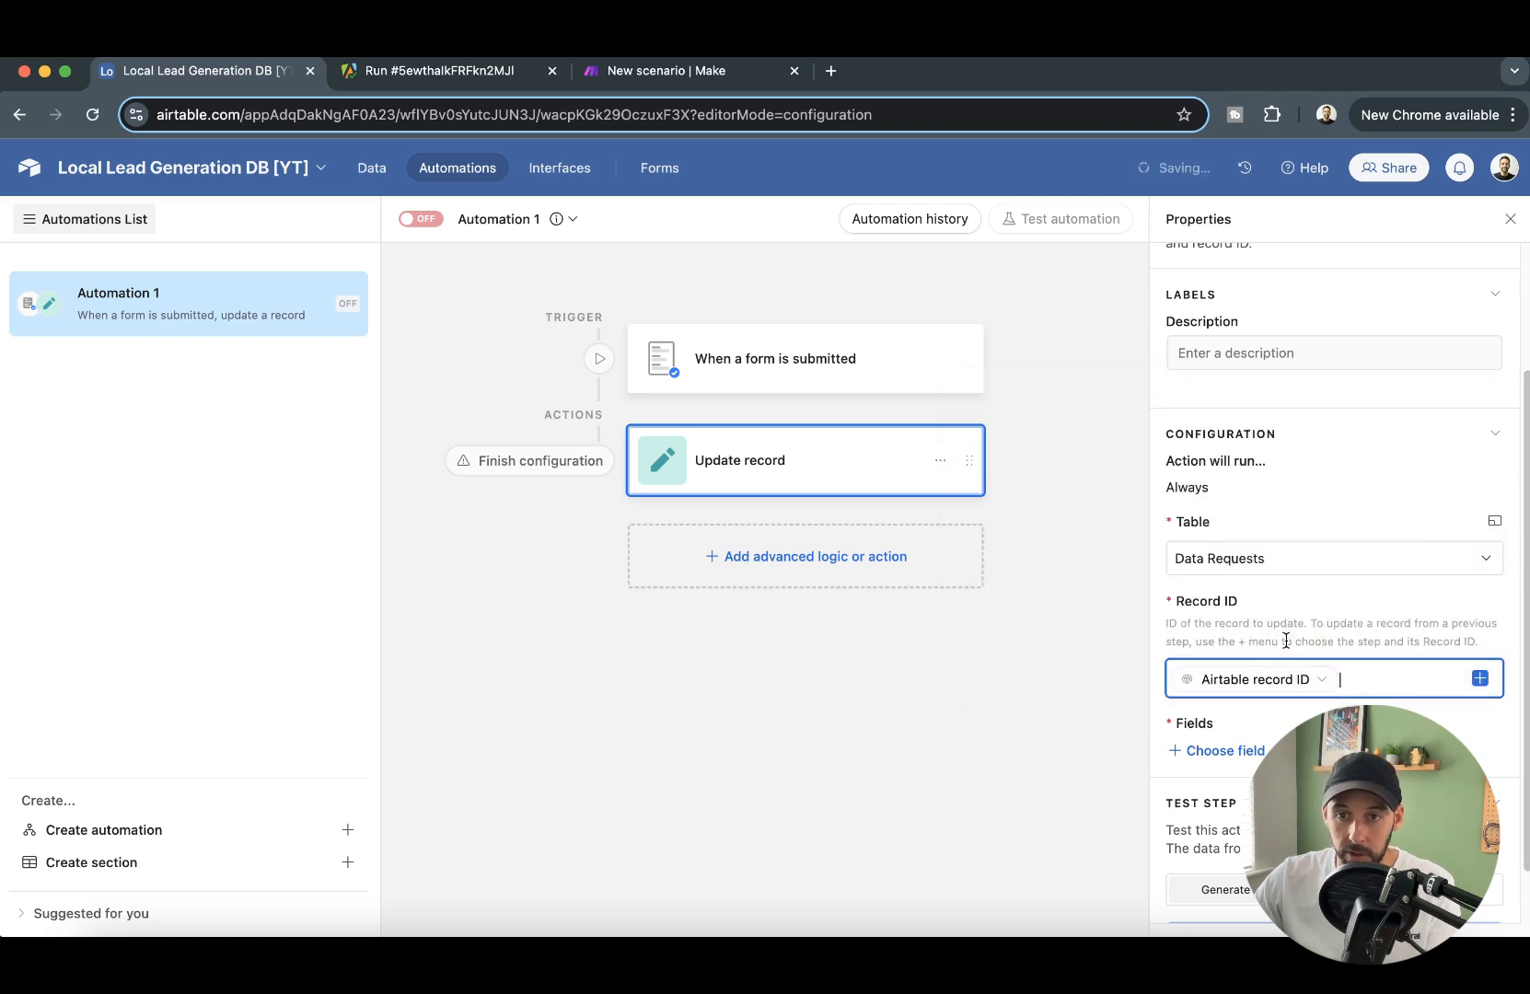
- Add the Status field to the Update record action and set it to "Requested"
scroll(1328, 672, down, 1)
click(1236, 688)
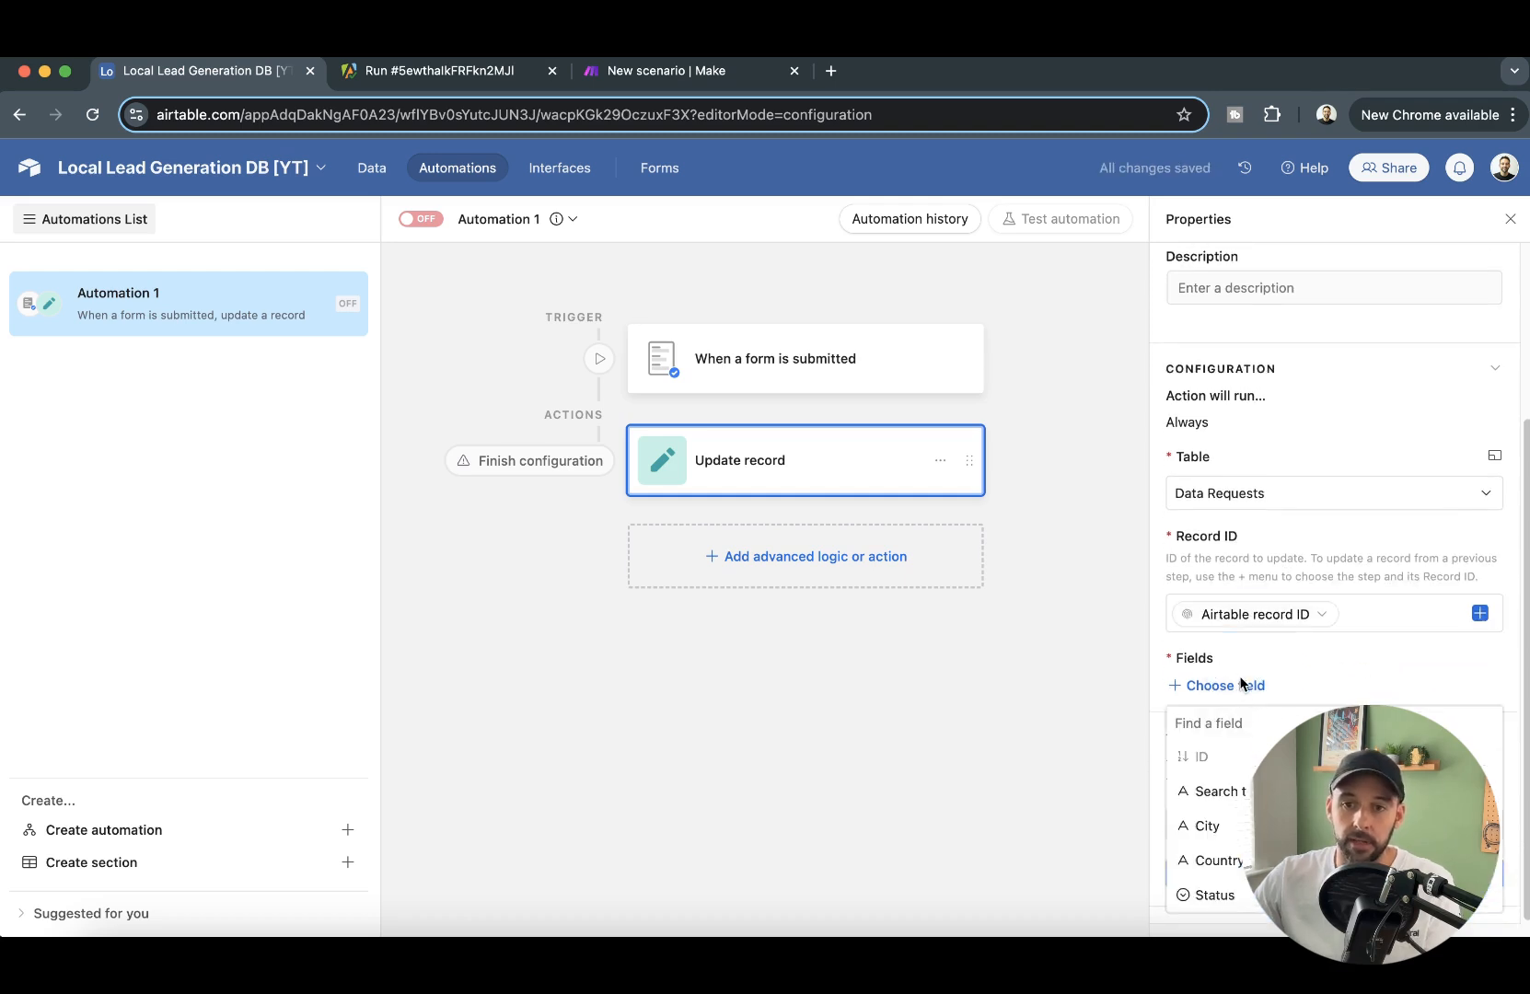
click(1215, 894)
scroll(1283, 700, down, 2)
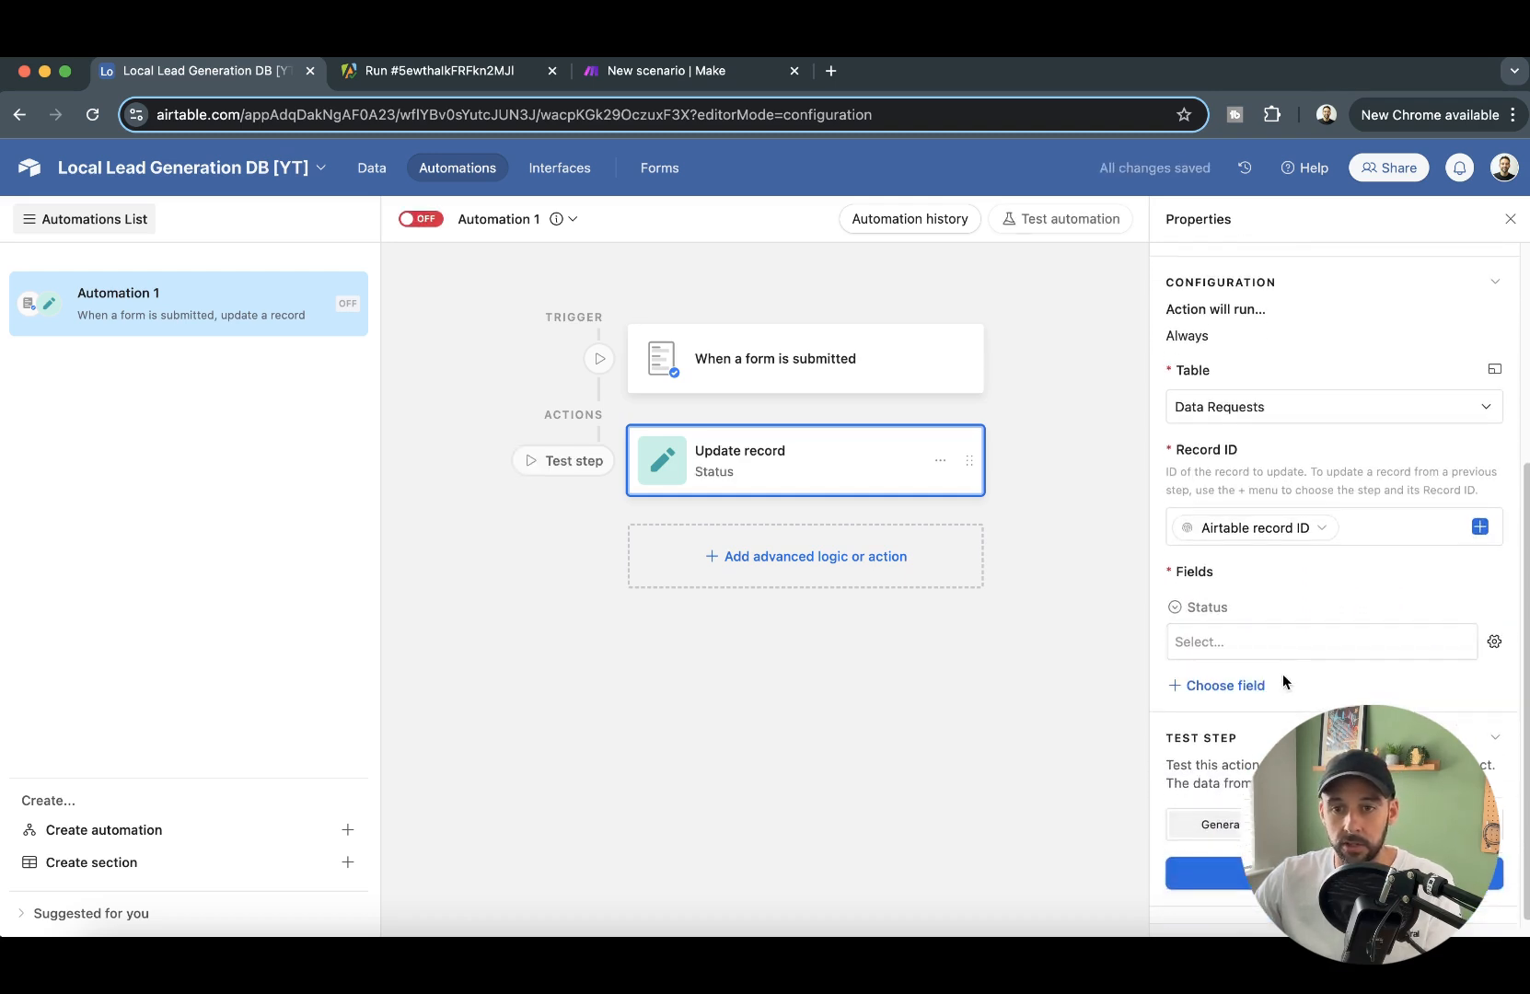
click(1289, 644)
click(1258, 760)
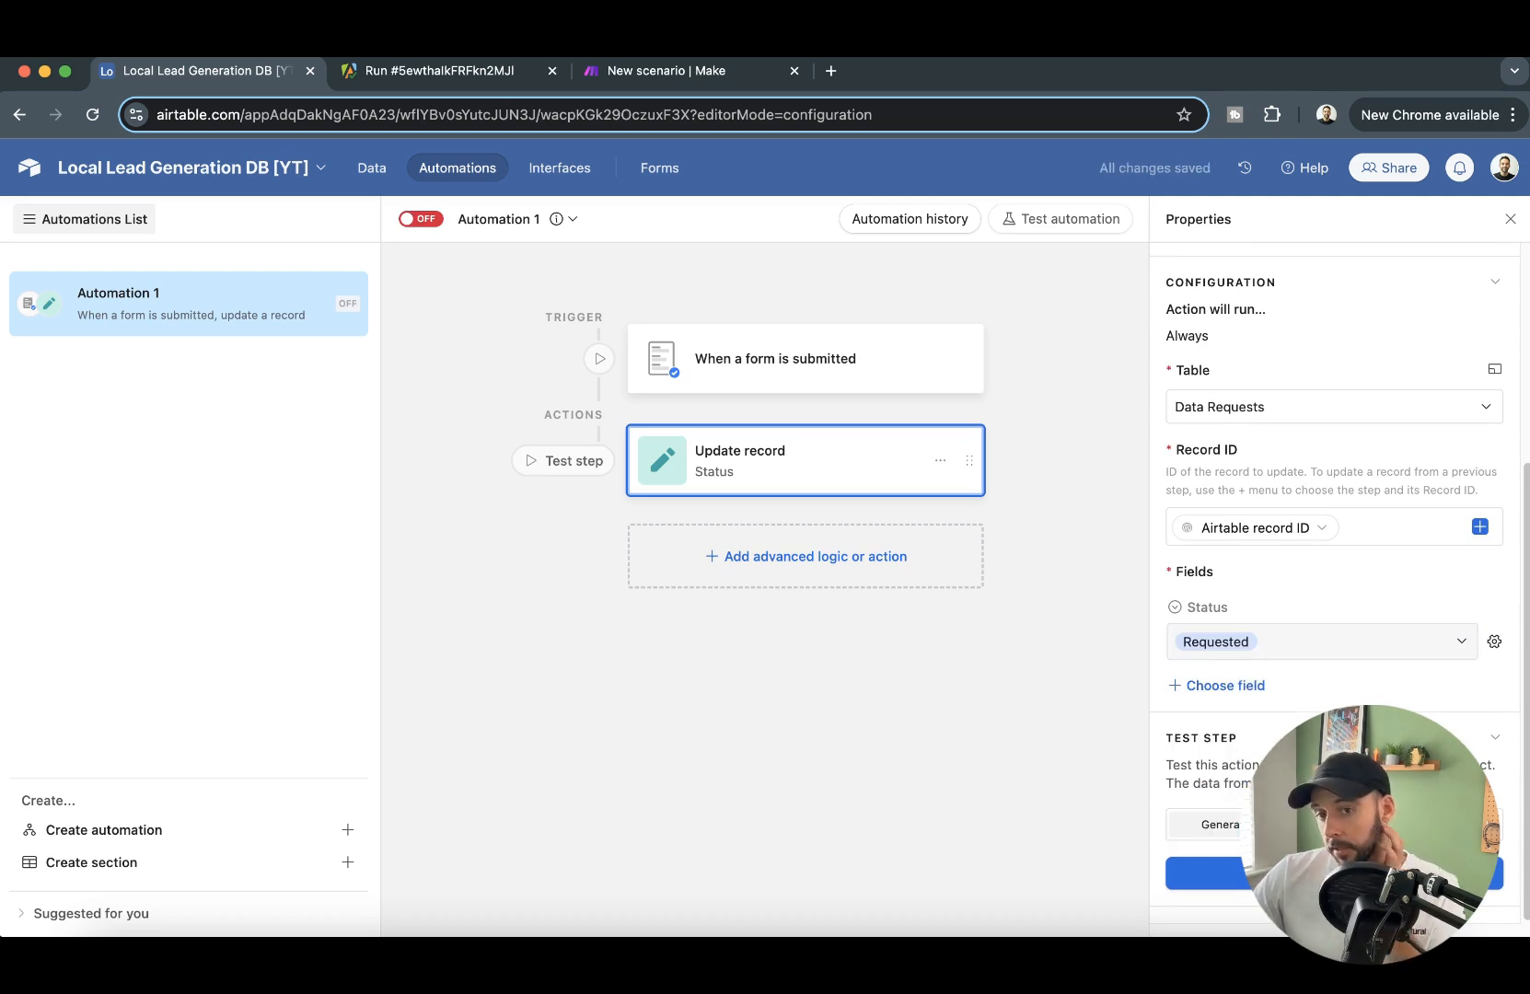
- Turn the automation on and rename it "Update Status"
click(421, 219)
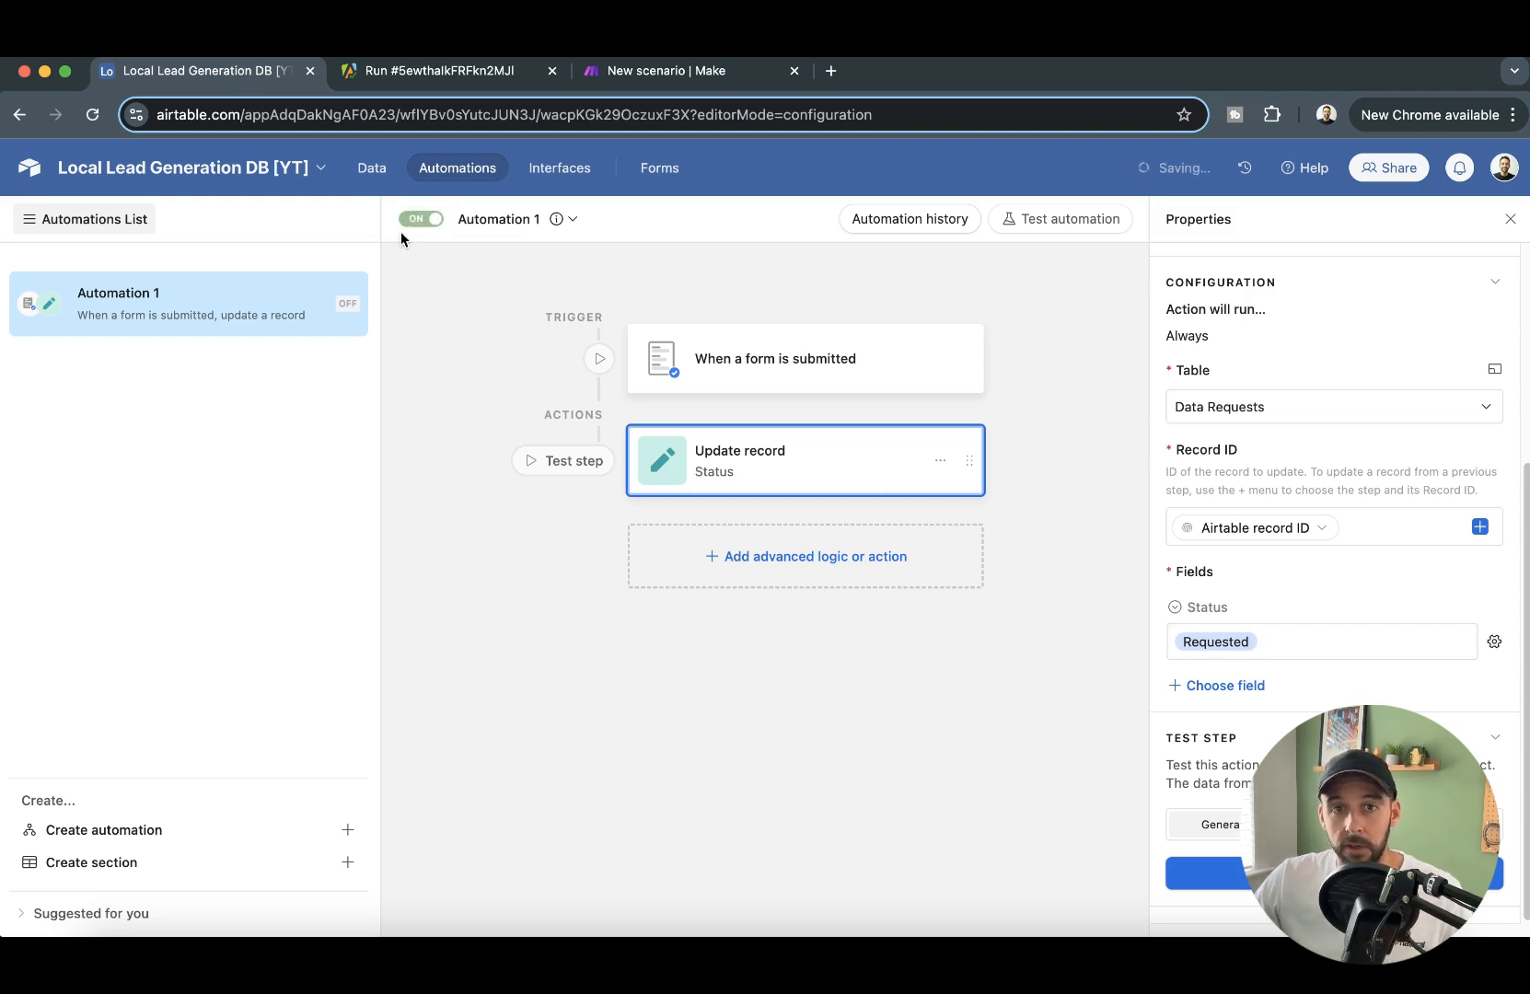
click(539, 219)
click(561, 267)
text(Update Status)
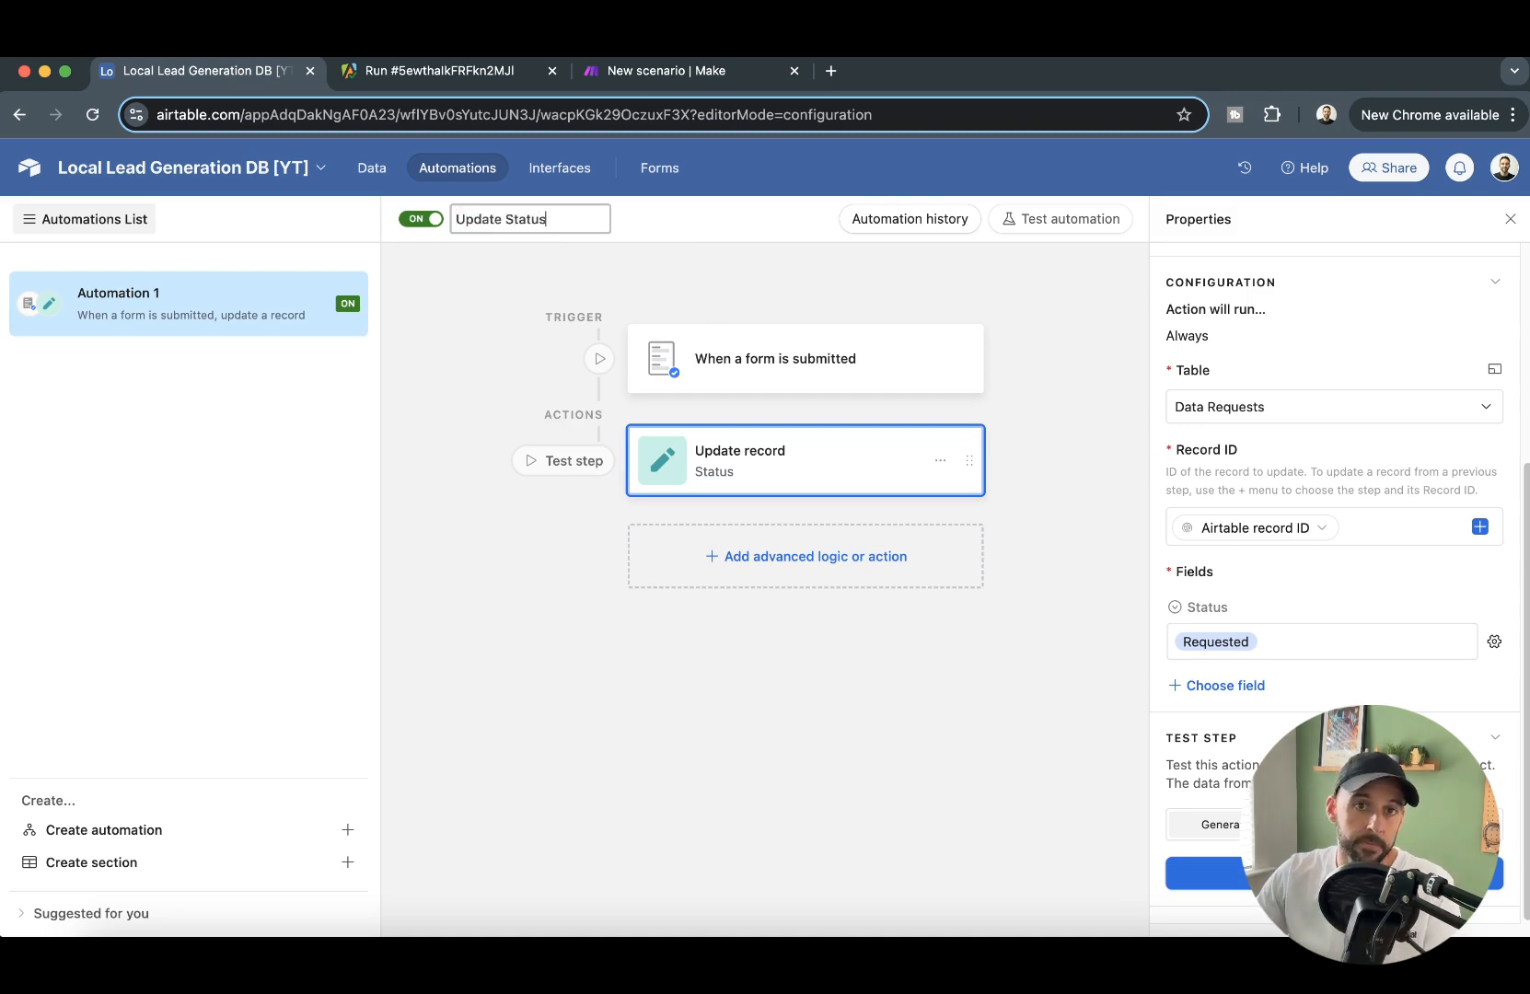
key(Return)
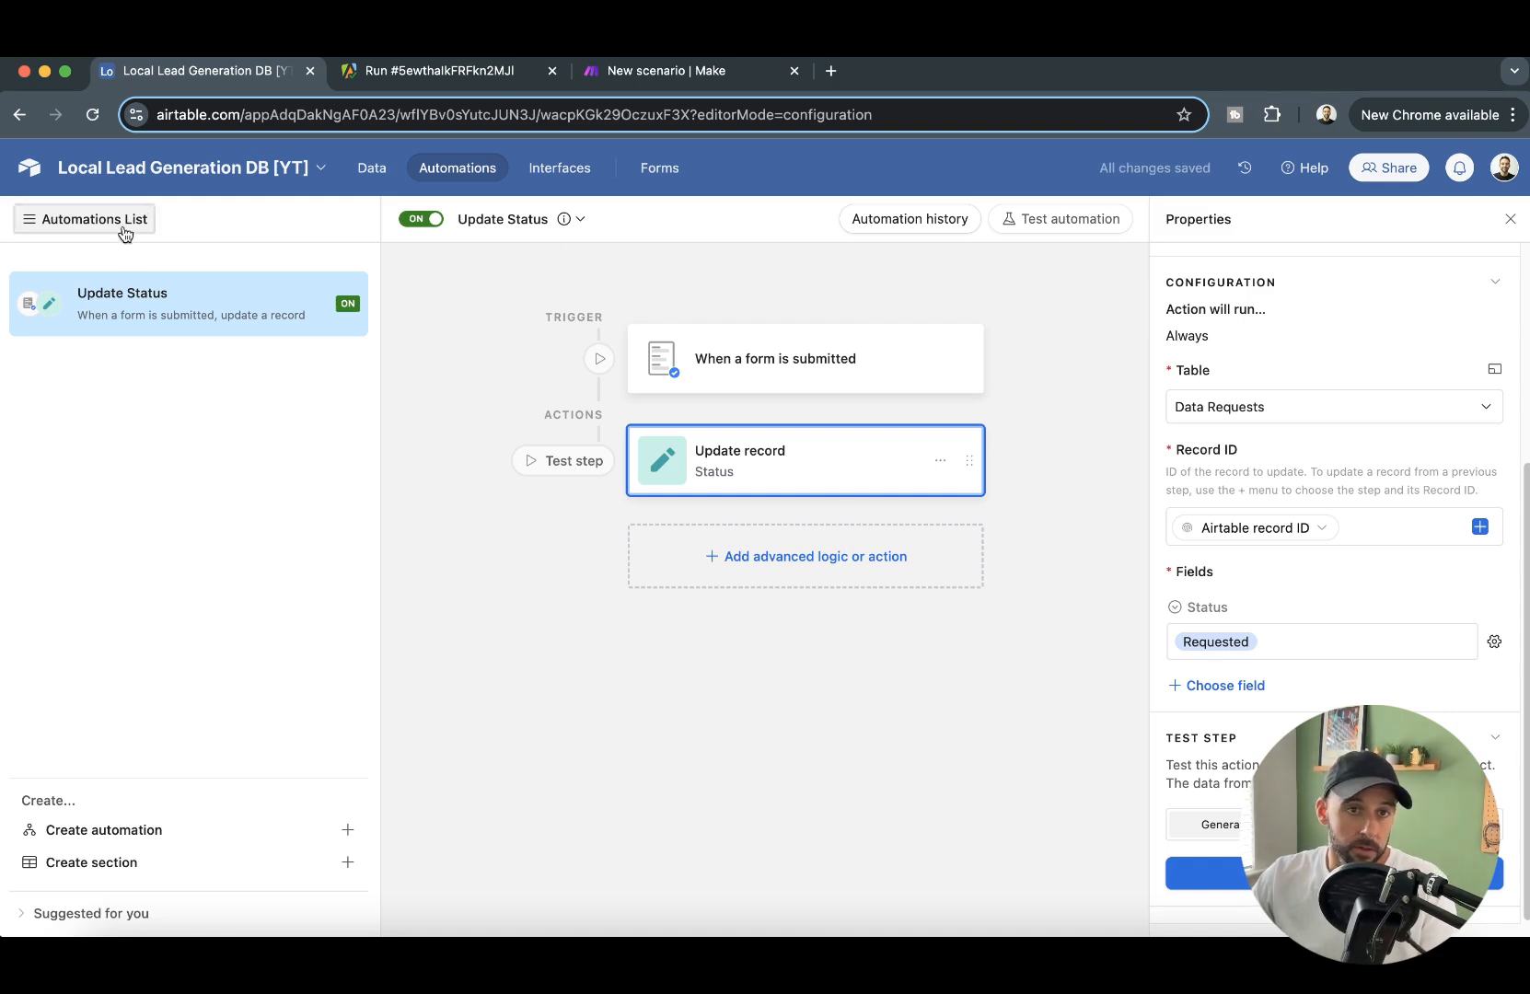
- In the Data Requests table, set the Status of the existing dentists request for nottingham to "Requested"
click(371, 168)
click(939, 321)
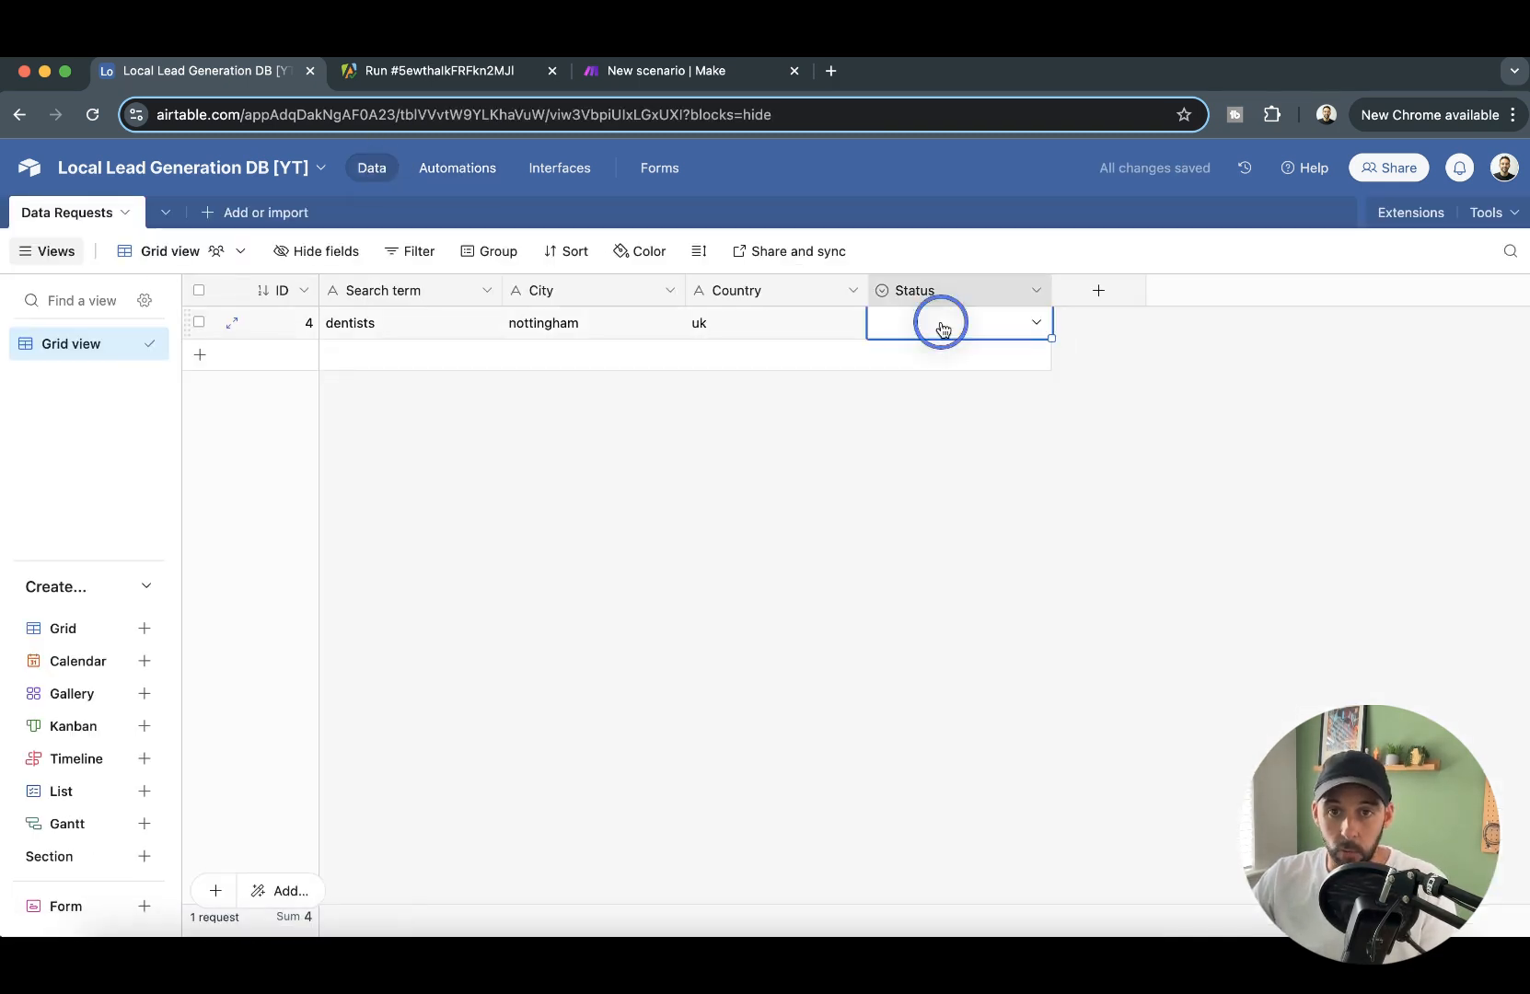
click(1031, 325)
click(987, 433)
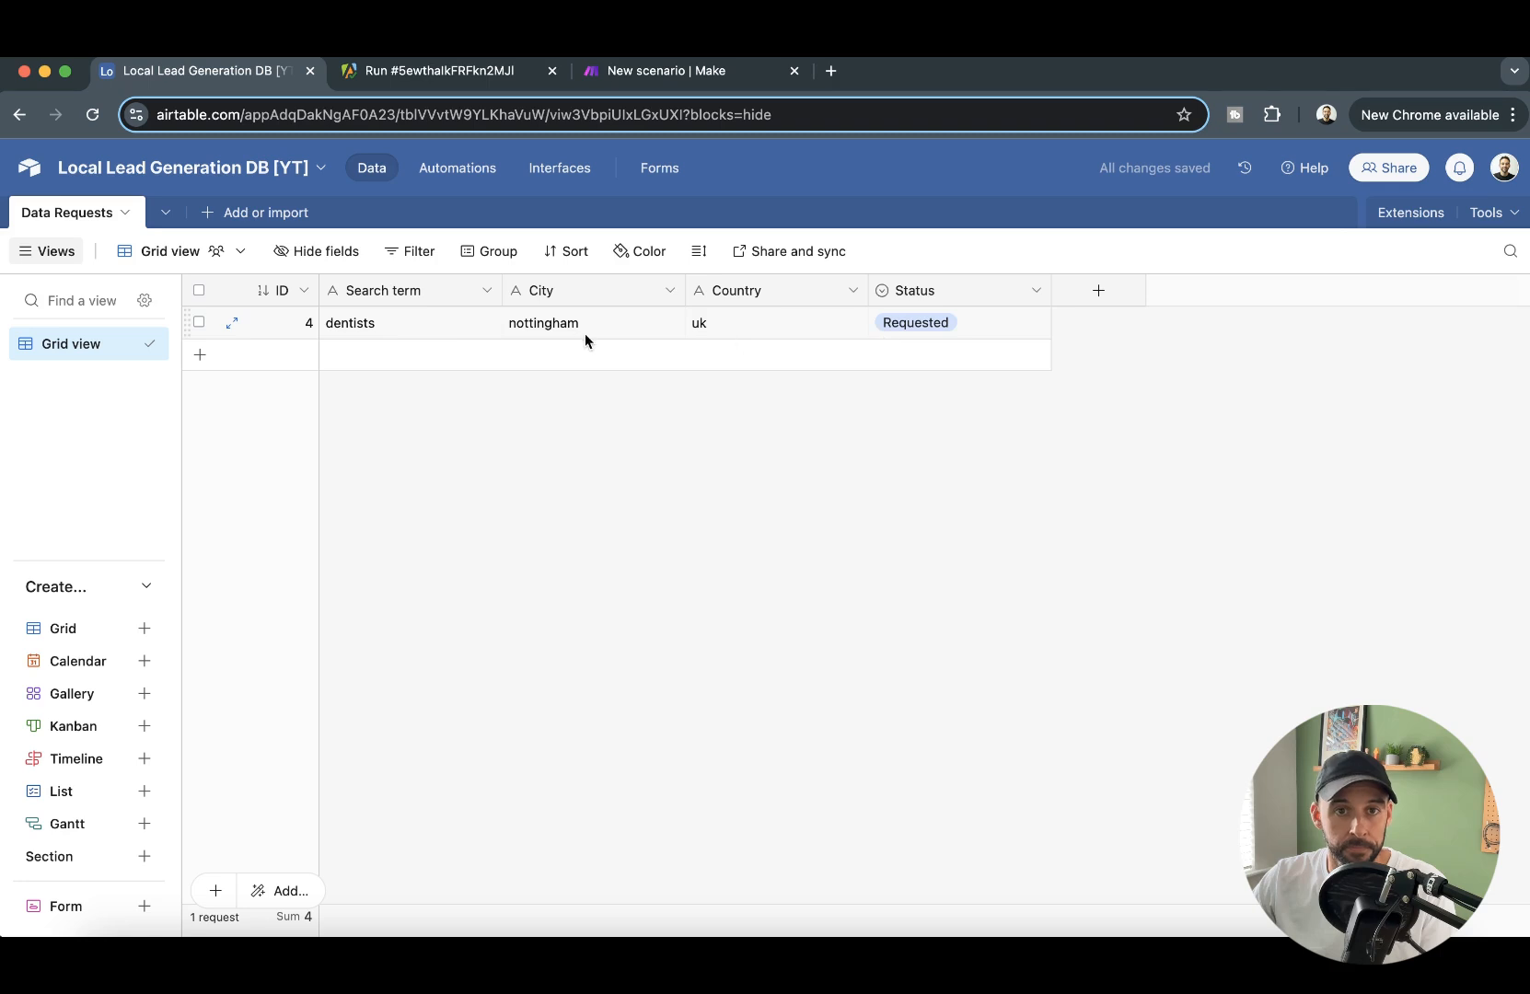
click(152, 342)
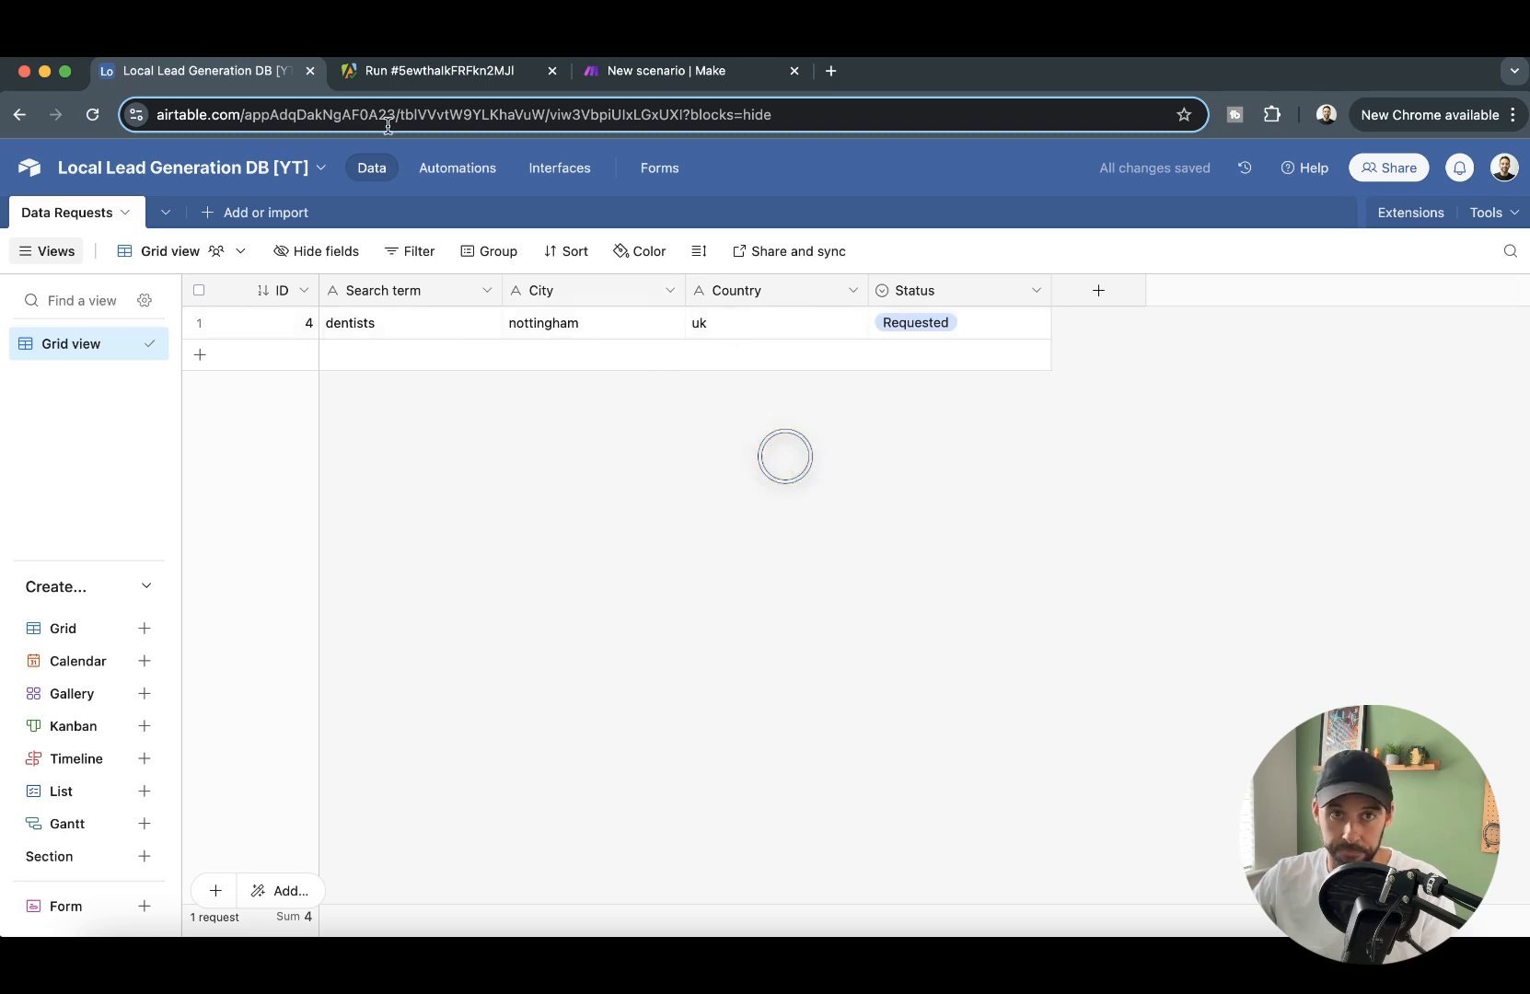
- Switch to Apify and examine the output of the finished Google Maps Scraper run, from the run summary through the scraped places
click(435, 74)
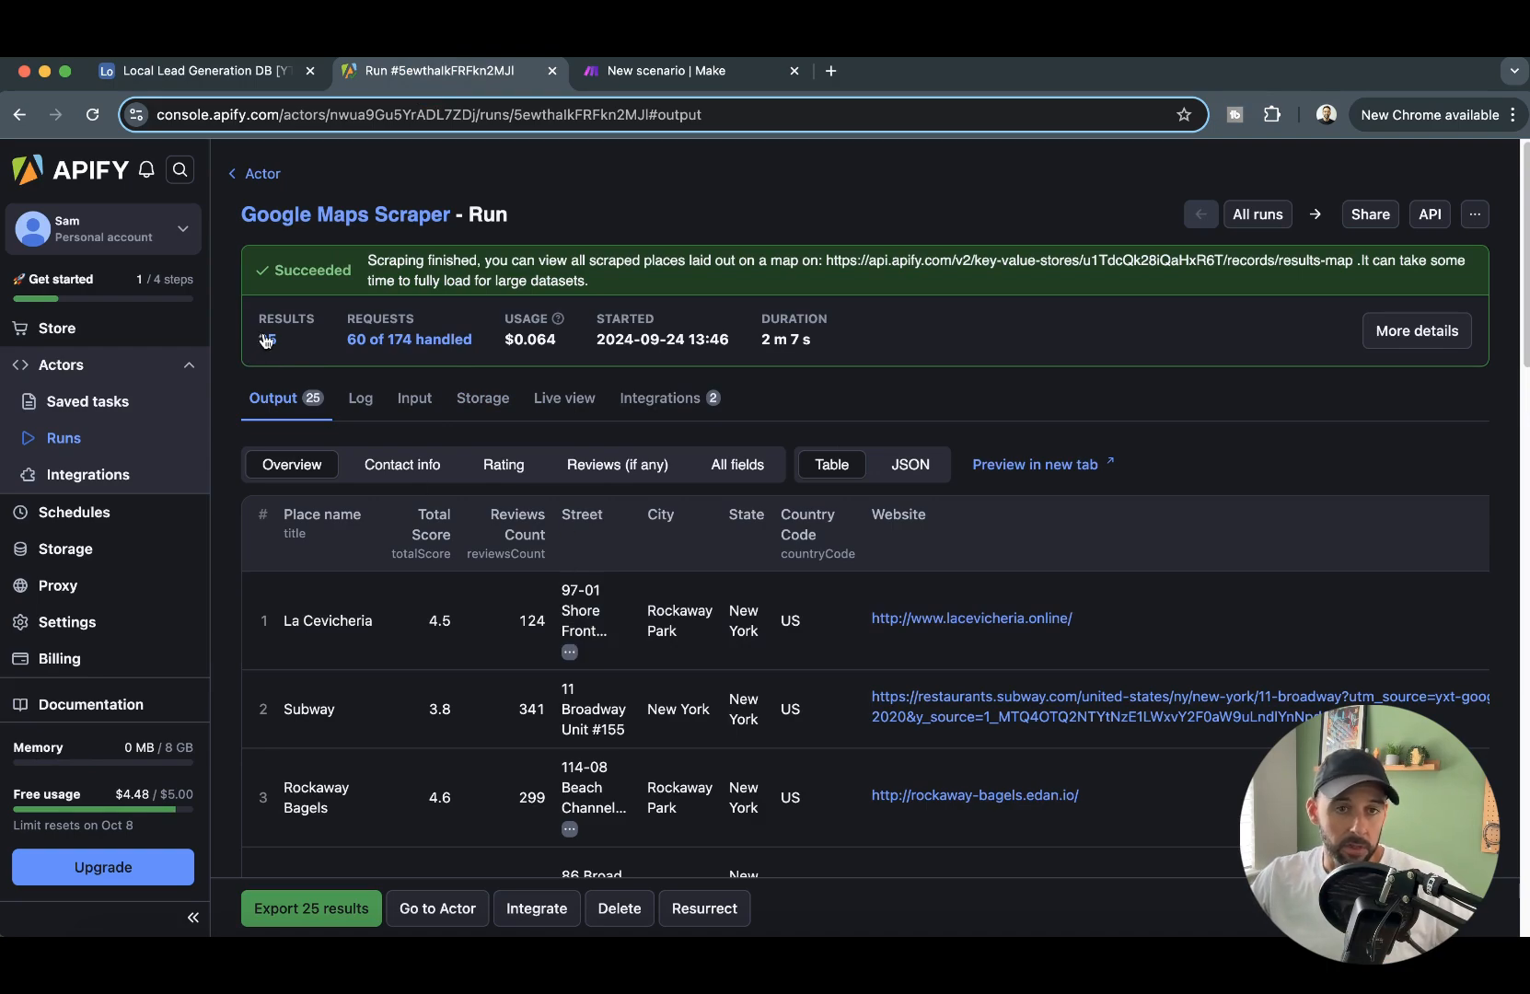
scroll(704, 500, down, 15)
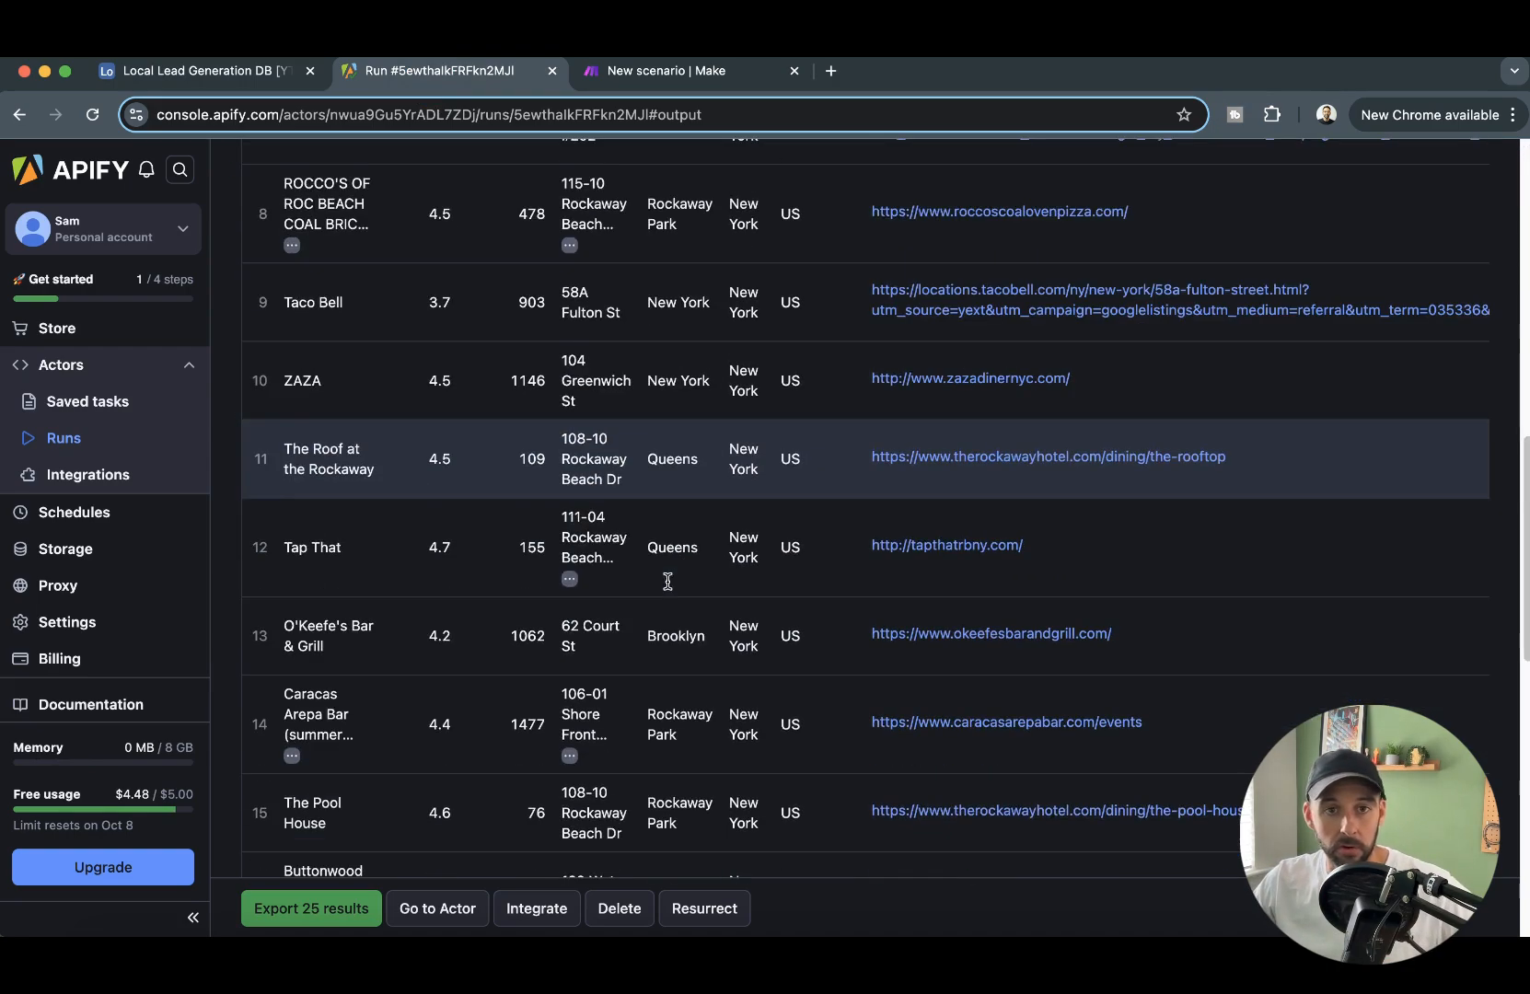
scroll(673, 578, down, 5)
scroll(833, 525, down, 3)
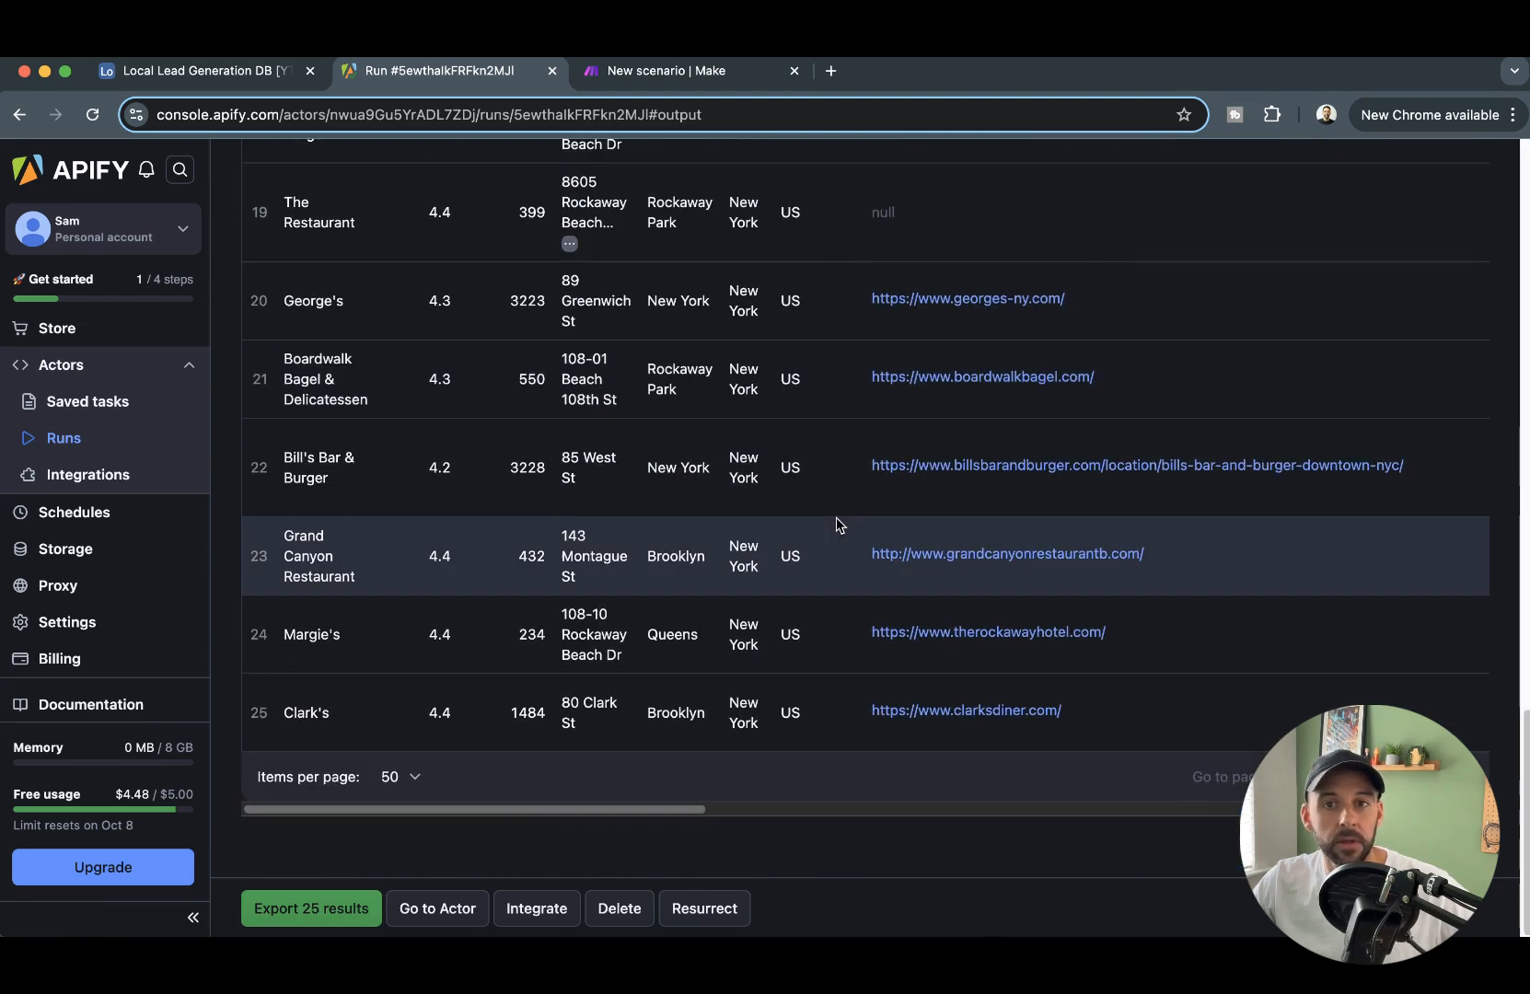
scroll(809, 495, up, 15)
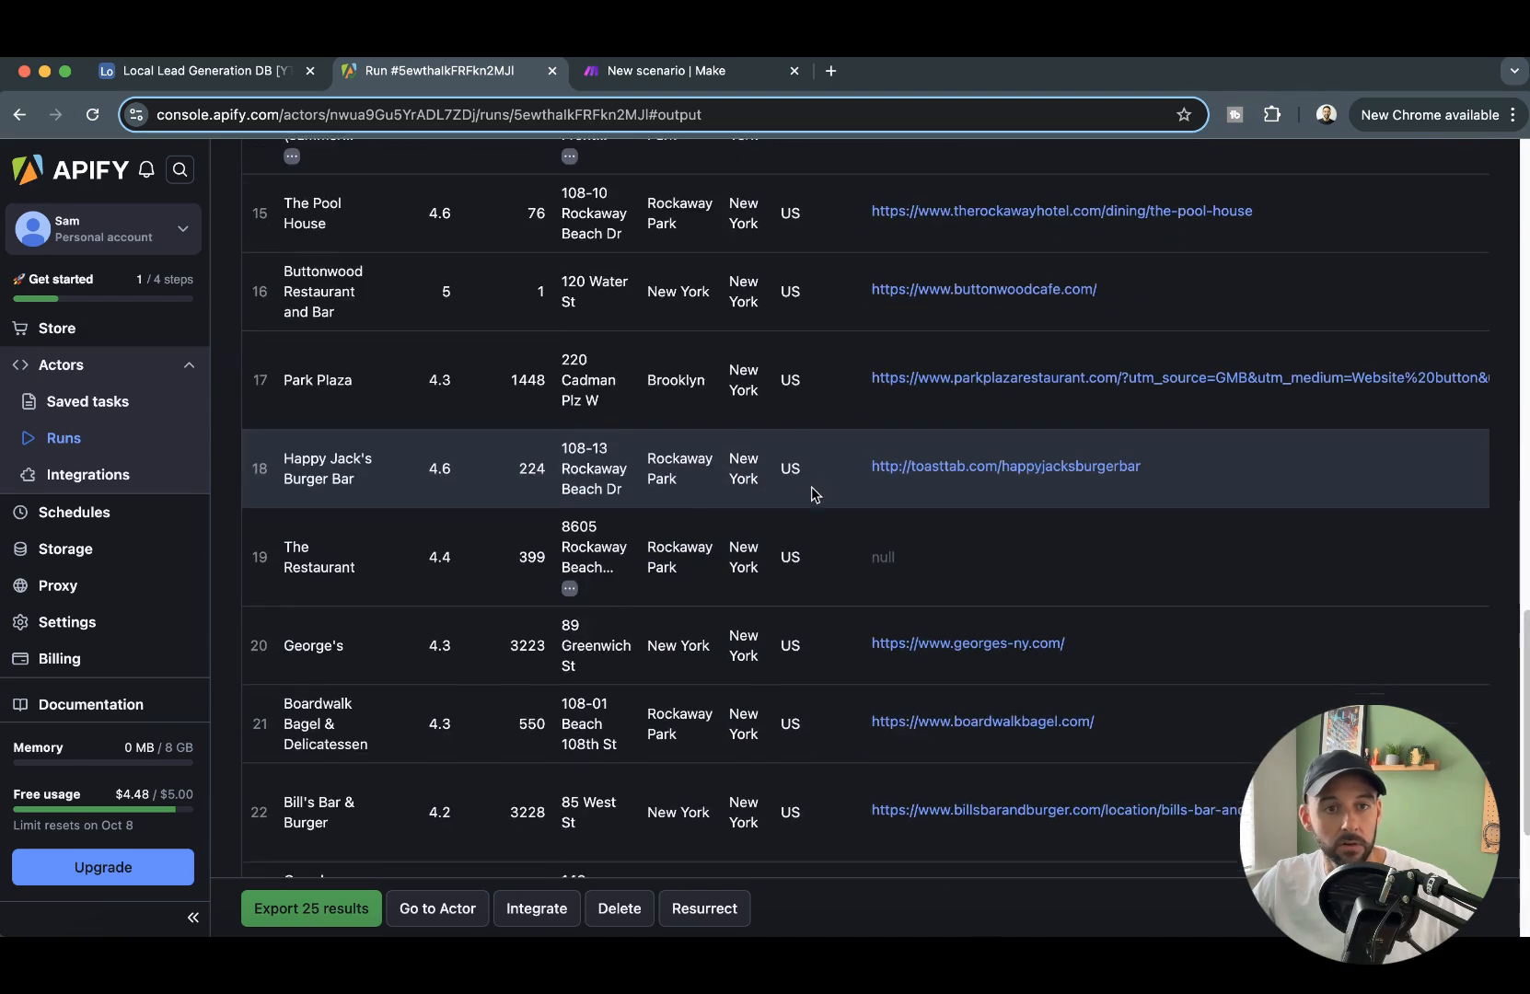
scroll(854, 444, up, 12)
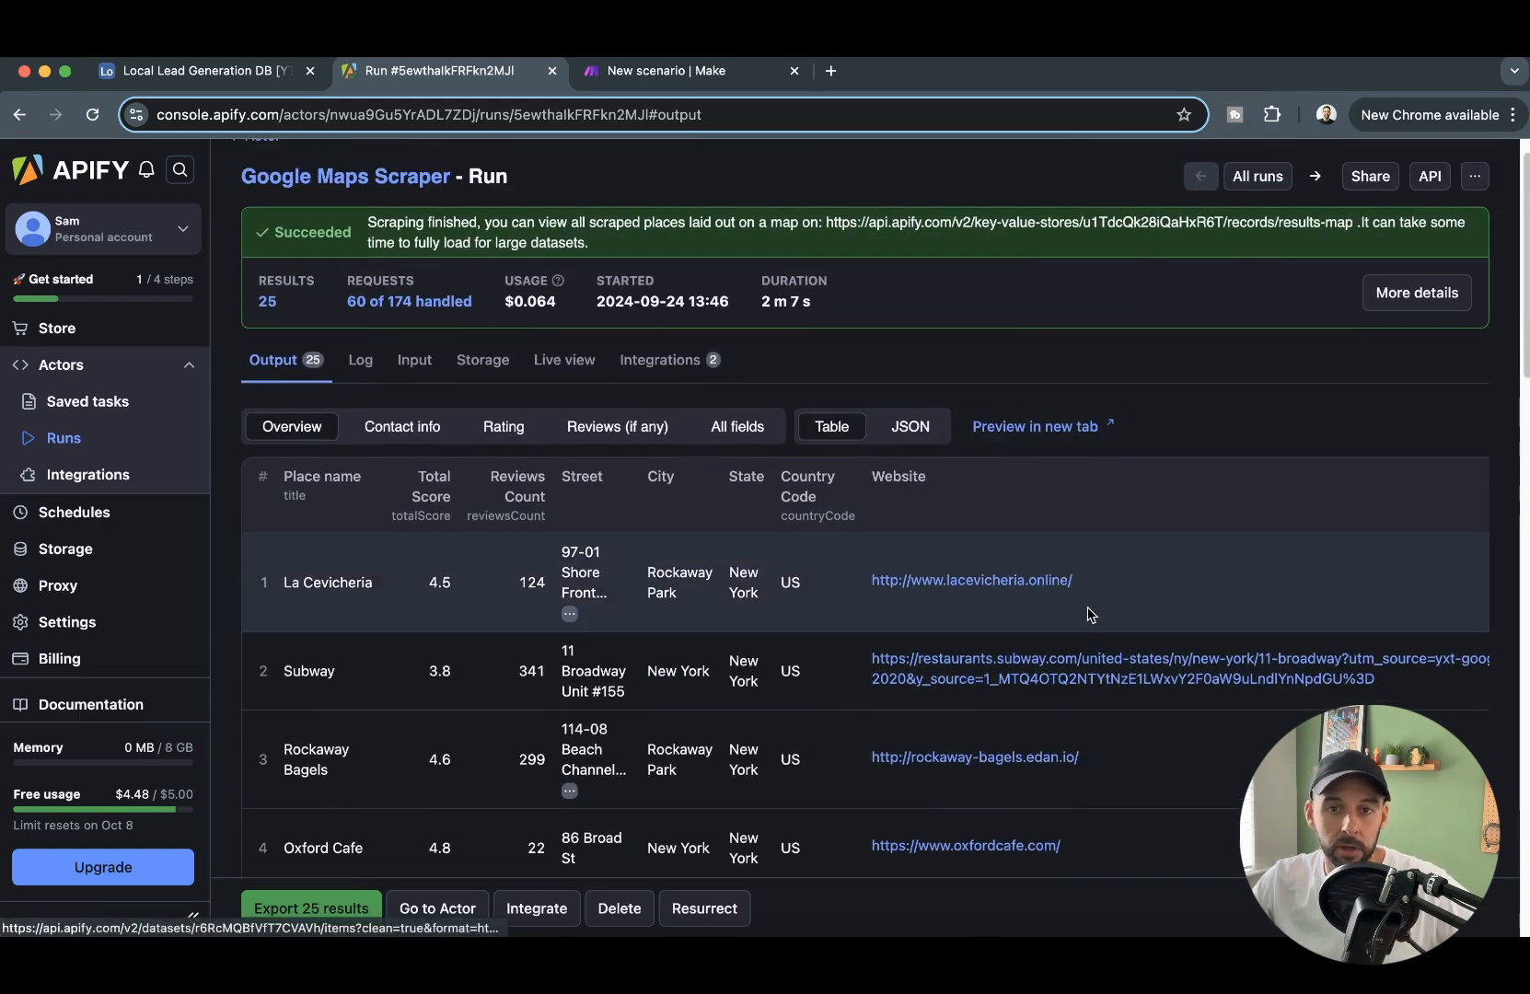
scroll(1089, 615, down, 8)
scroll(973, 509, down, 10)
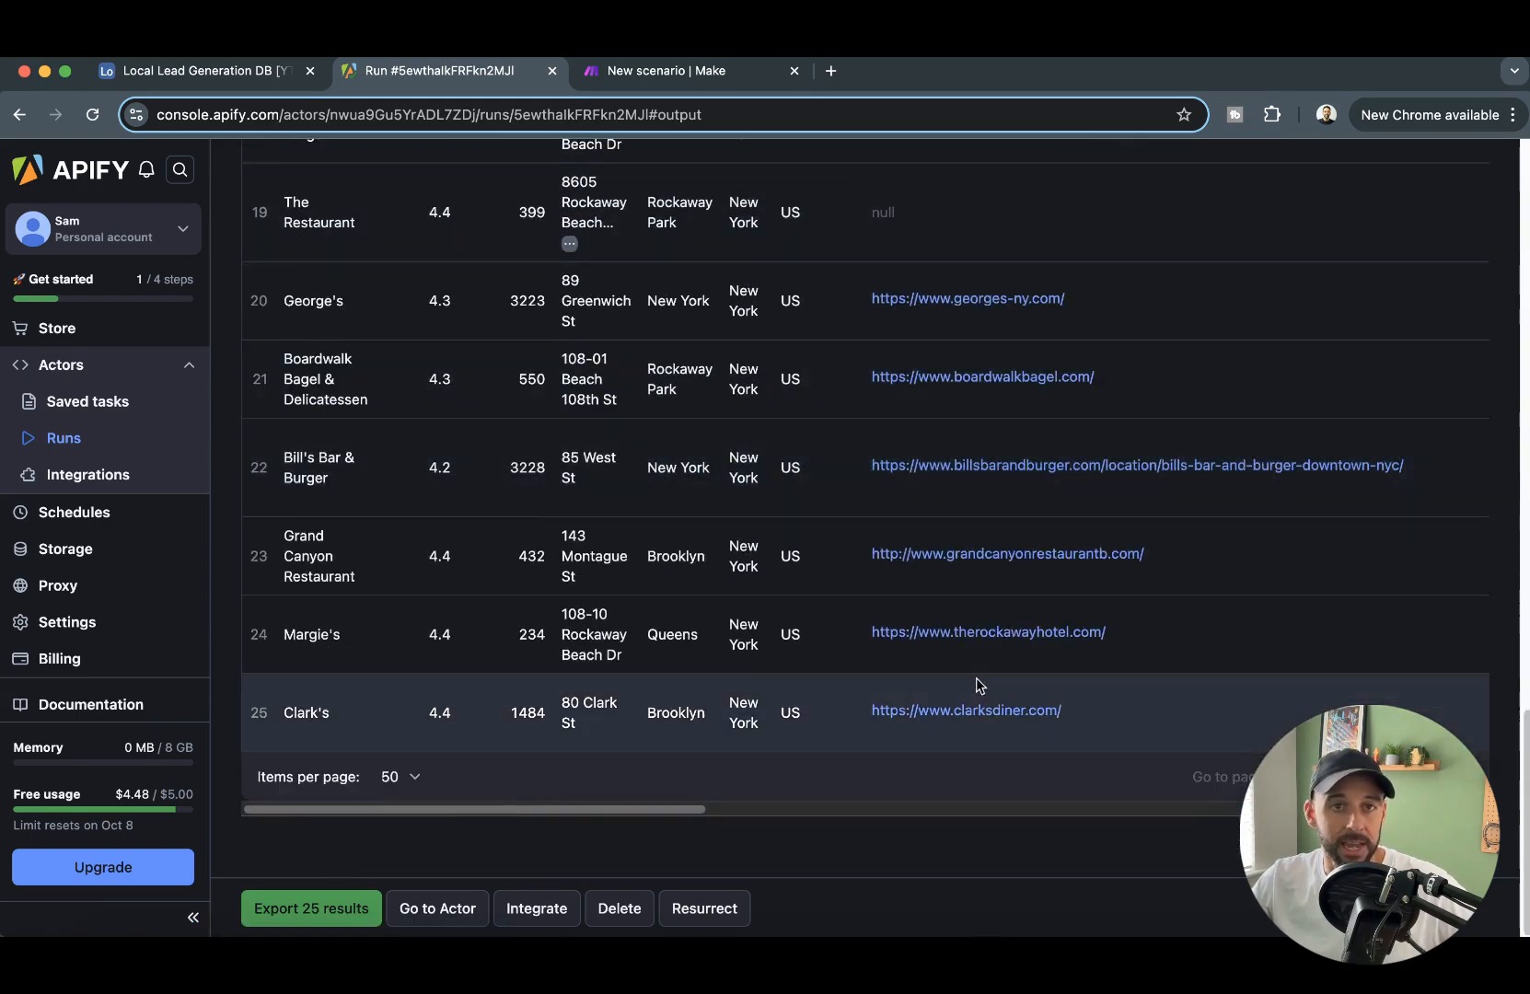
scroll(672, 163, up, 5)
- Switch to the Make scenario and add an Apify "Run an Actor" module after Airtable's Get a Record
click(685, 70)
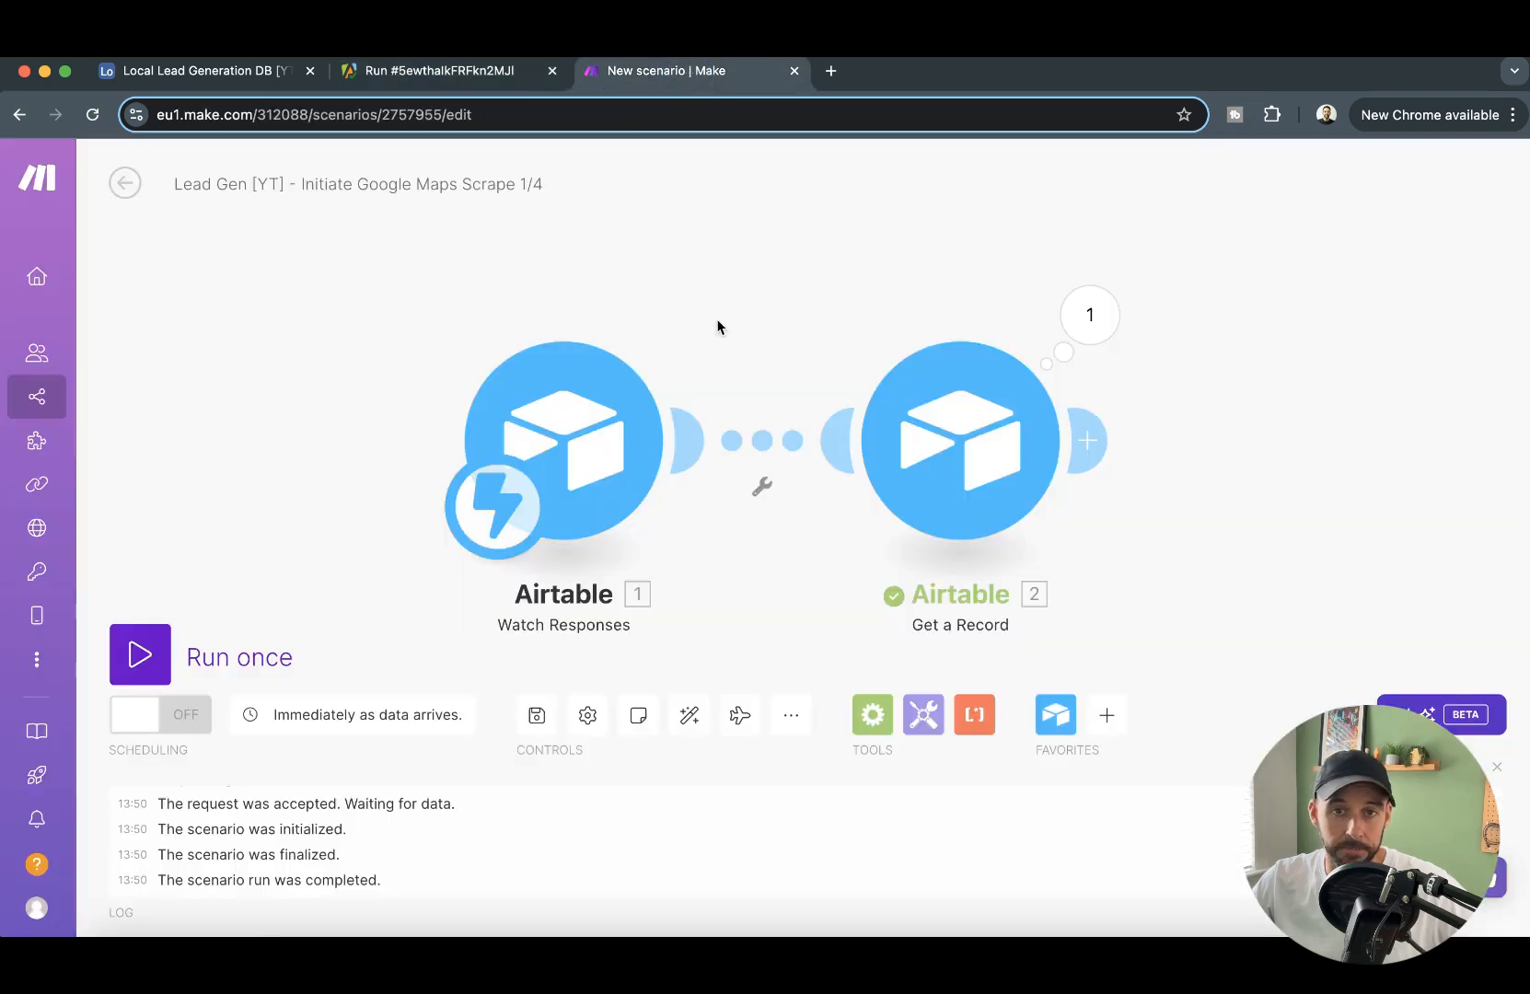
drag(1294, 478, 1001, 454)
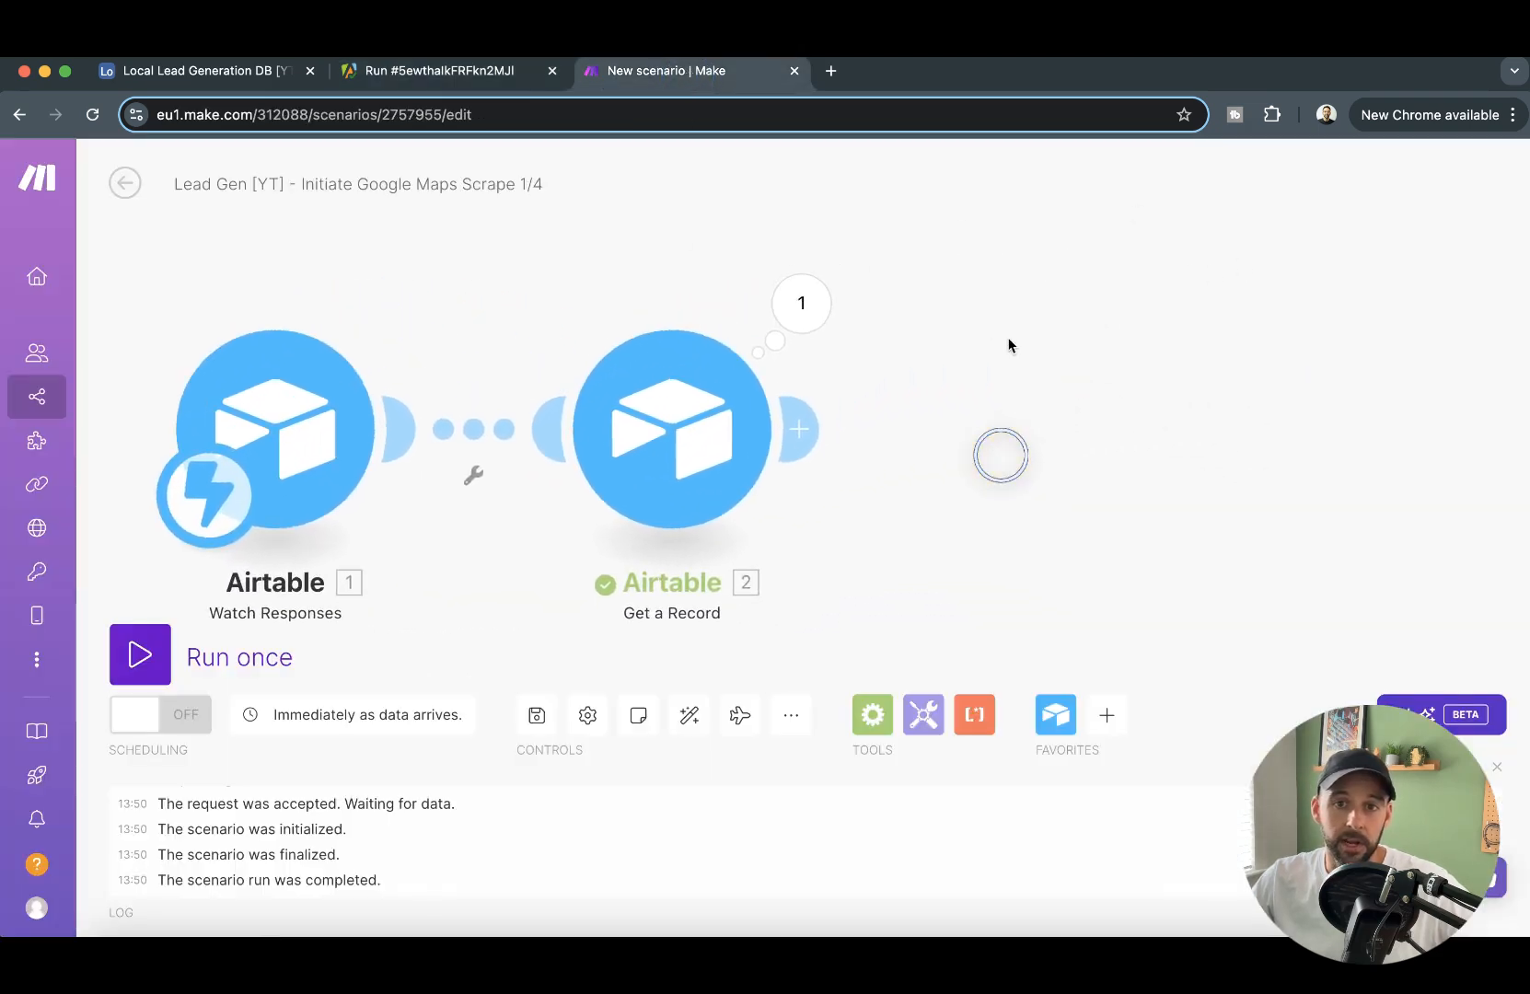
click(814, 445)
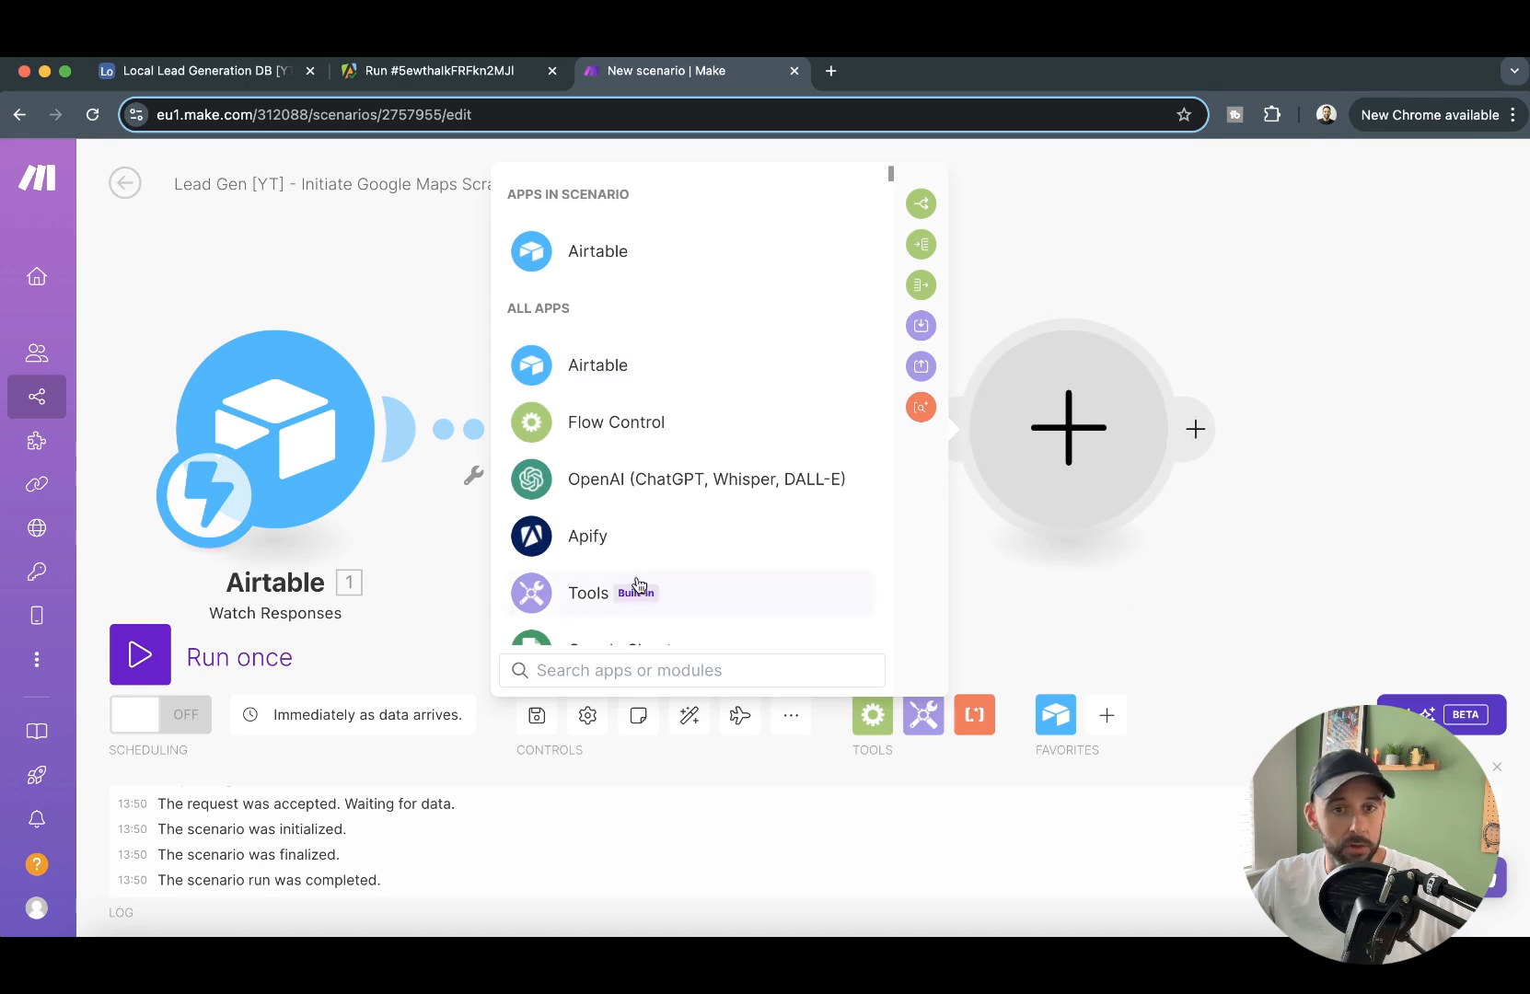
click(607, 539)
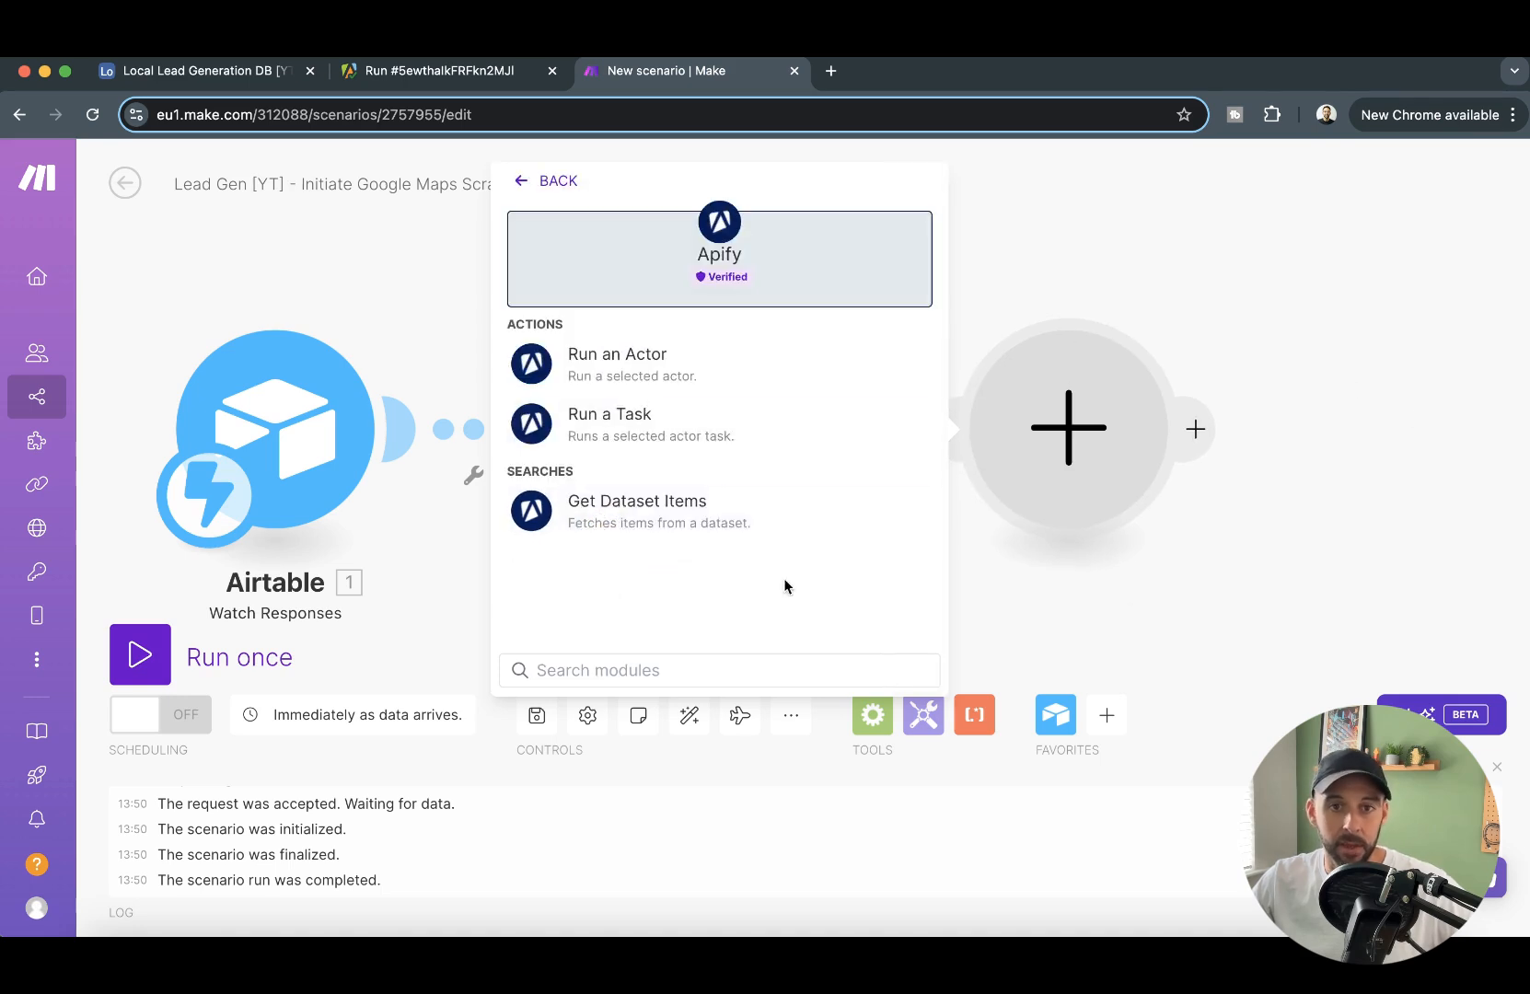
click(613, 372)
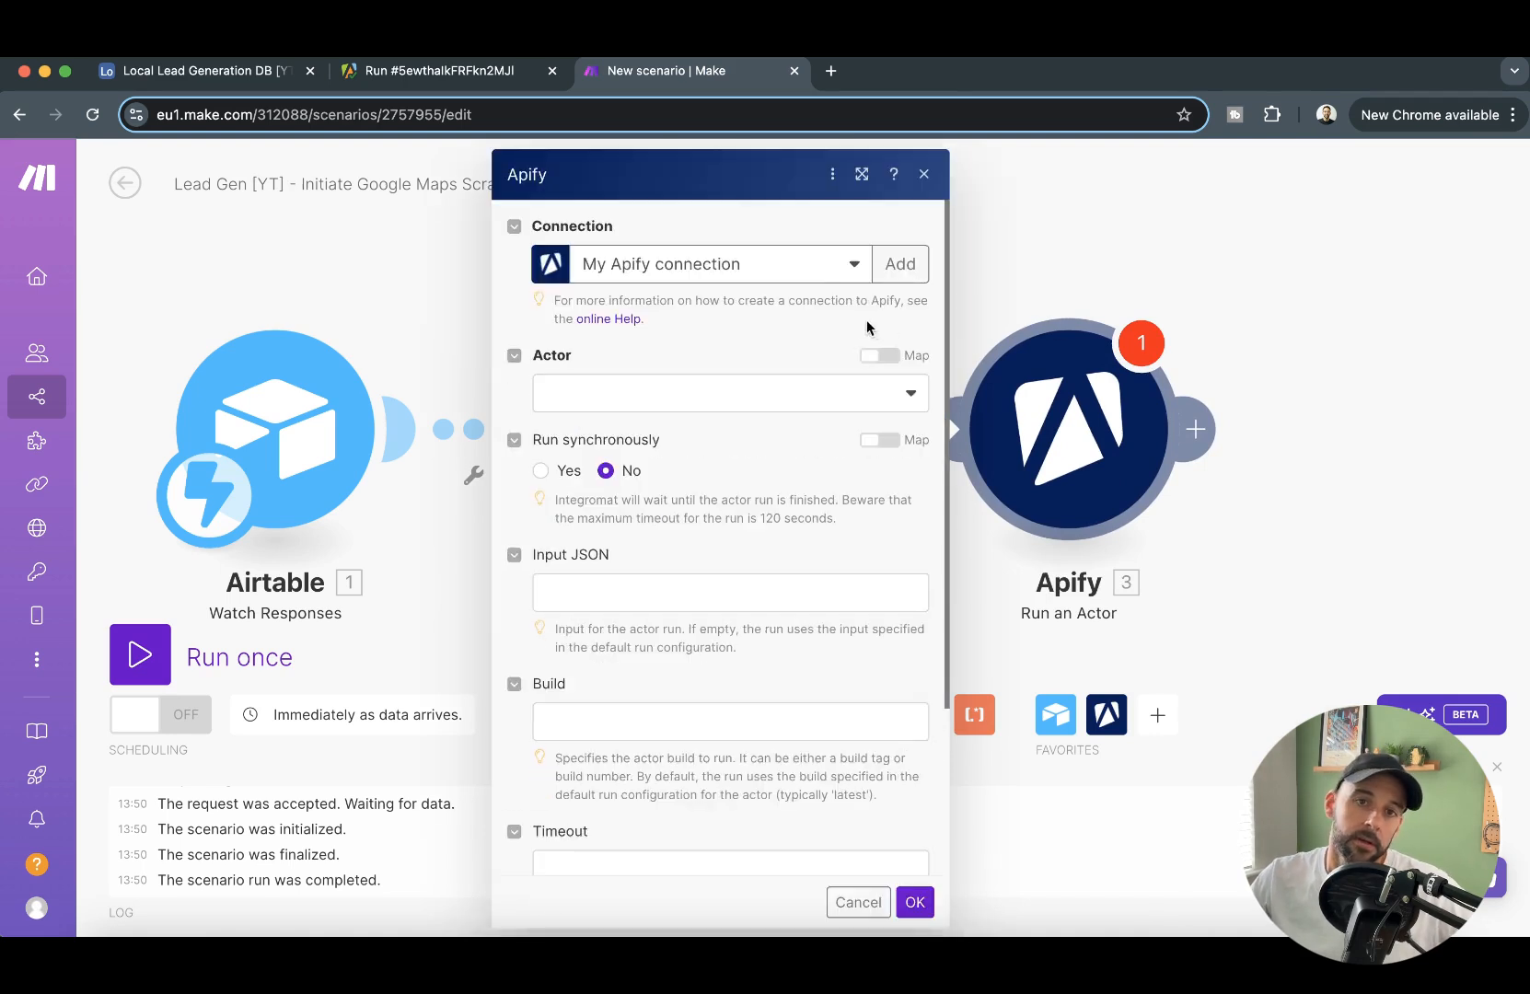
- Set the Apify module's Actor to compass/crawler-google-places and open its Input JSON for editing
click(434, 70)
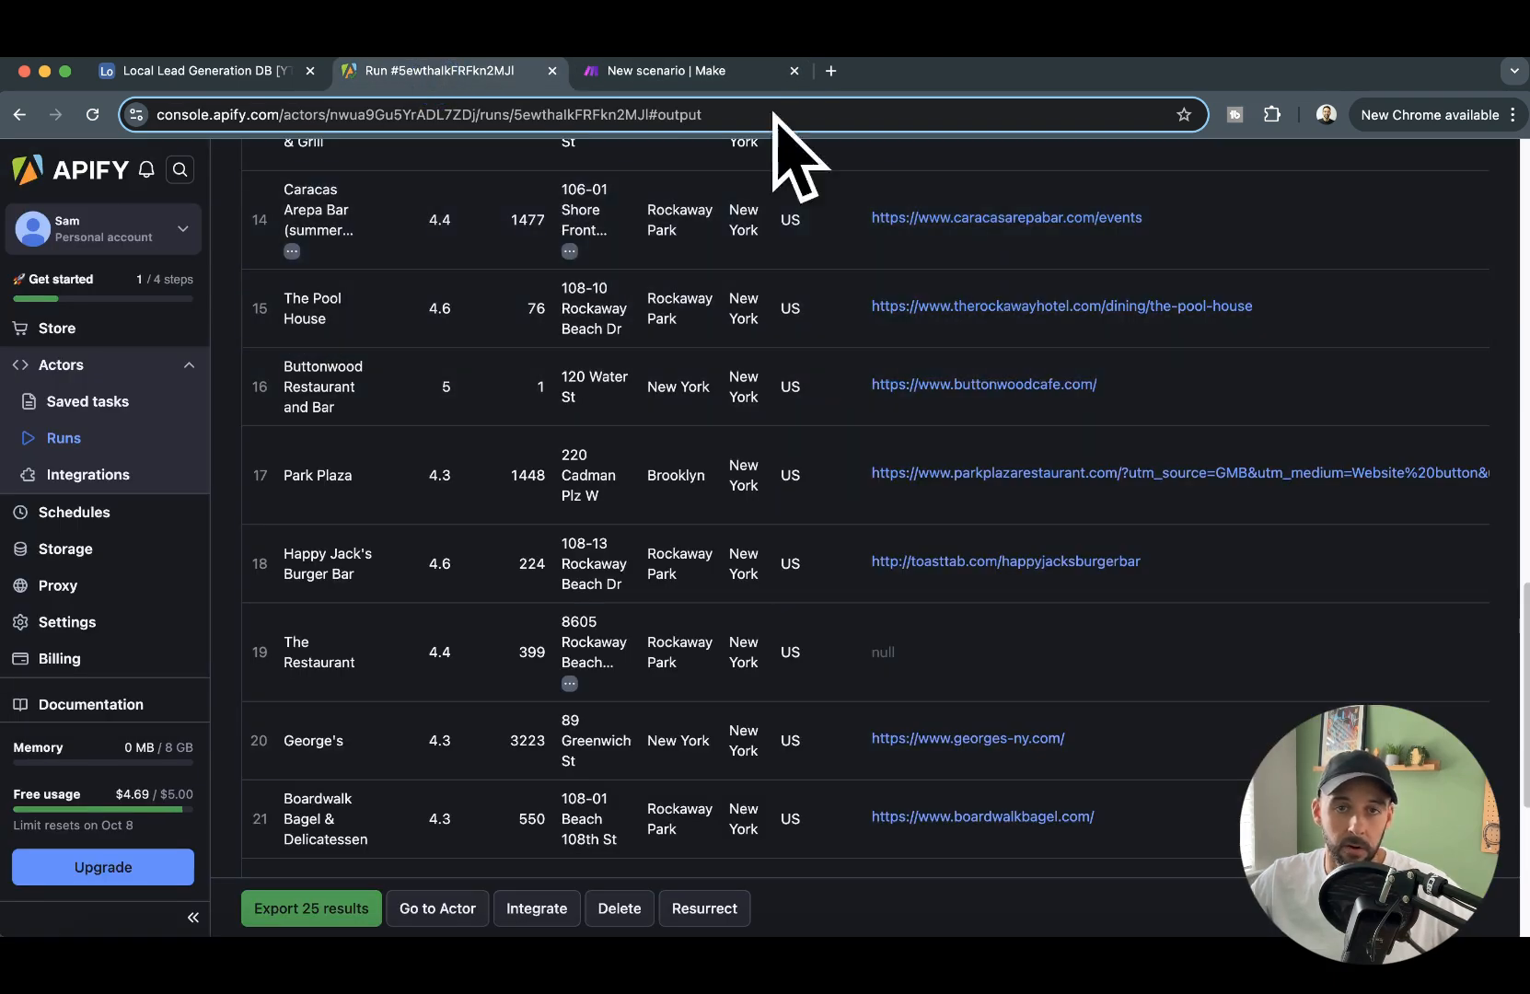
click(711, 71)
click(719, 394)
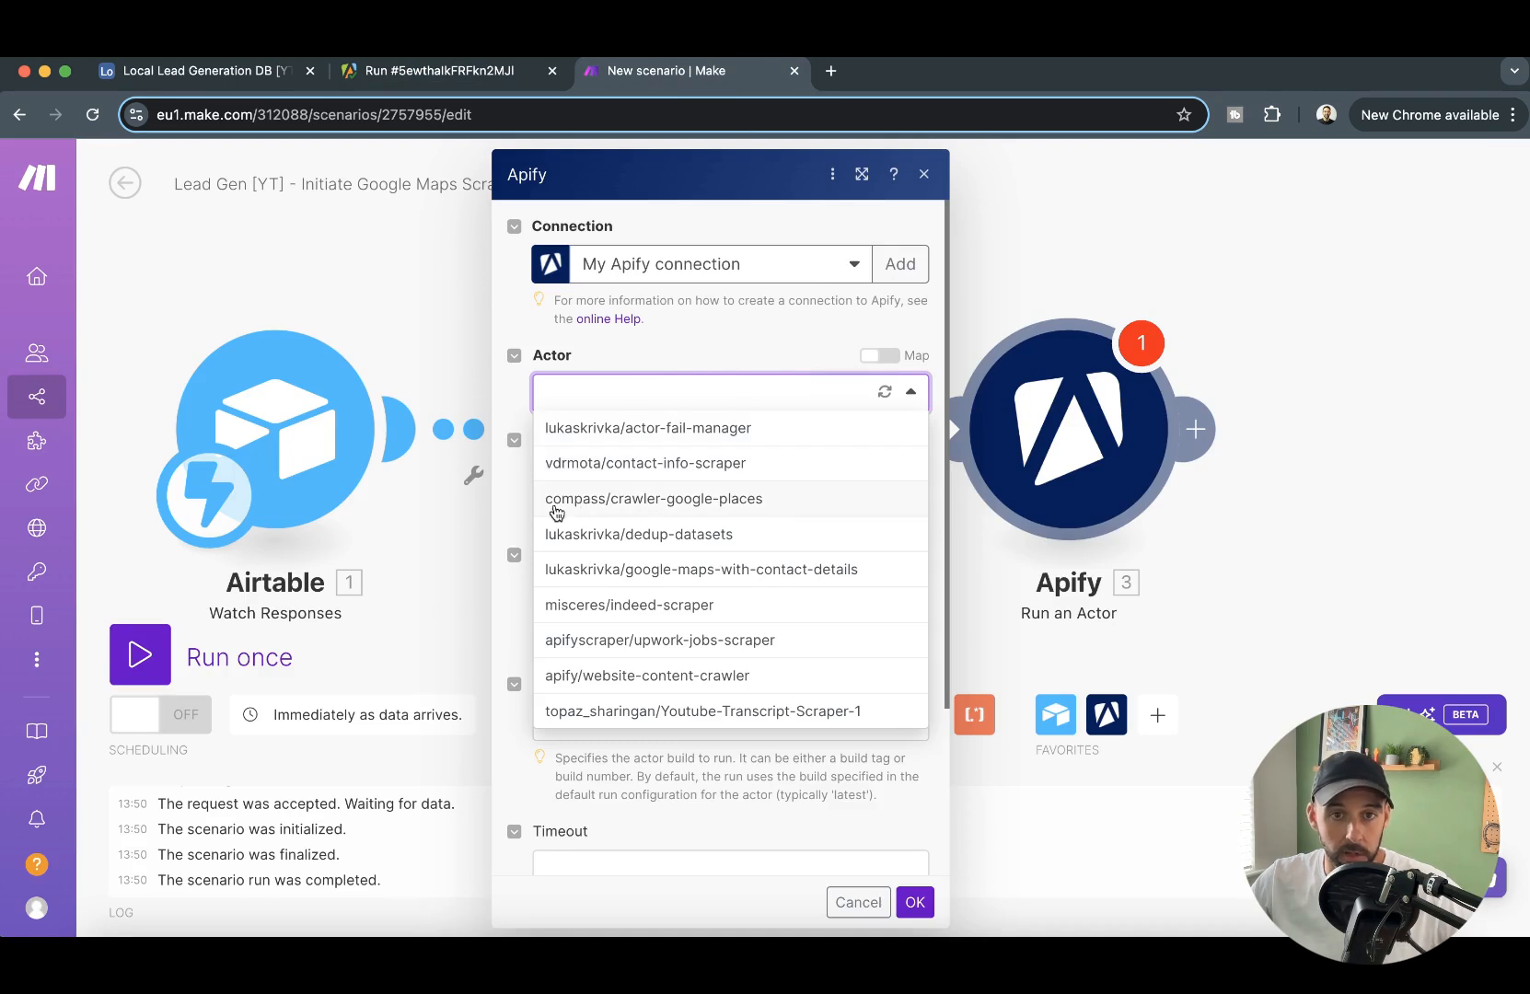
click(764, 499)
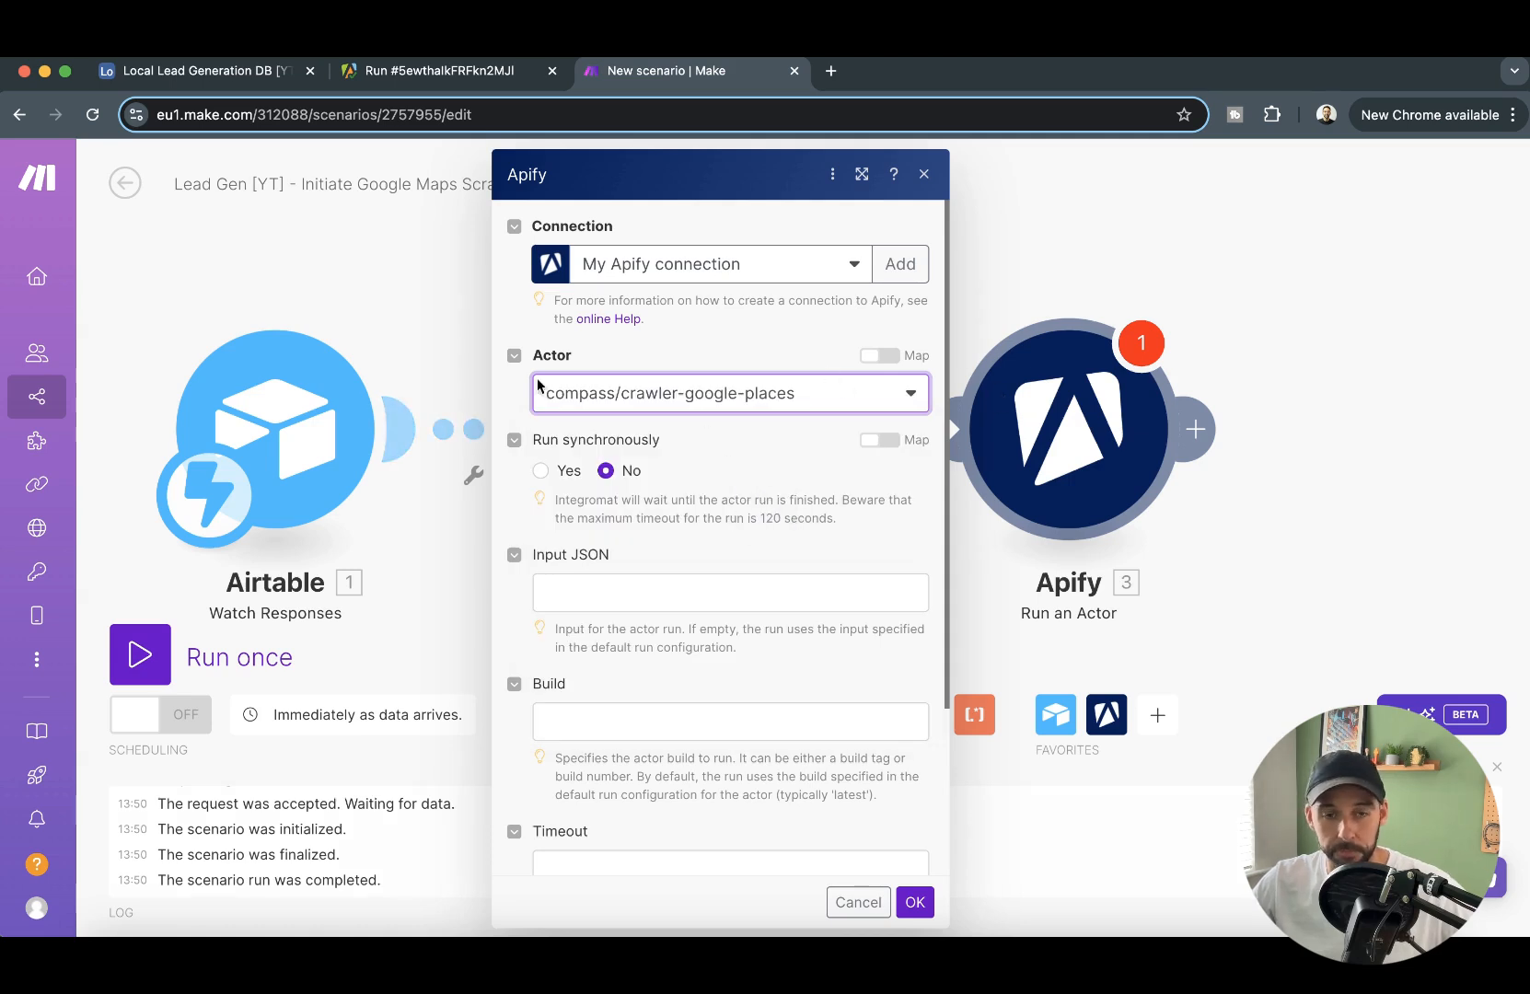
scroll(584, 609, down, 1)
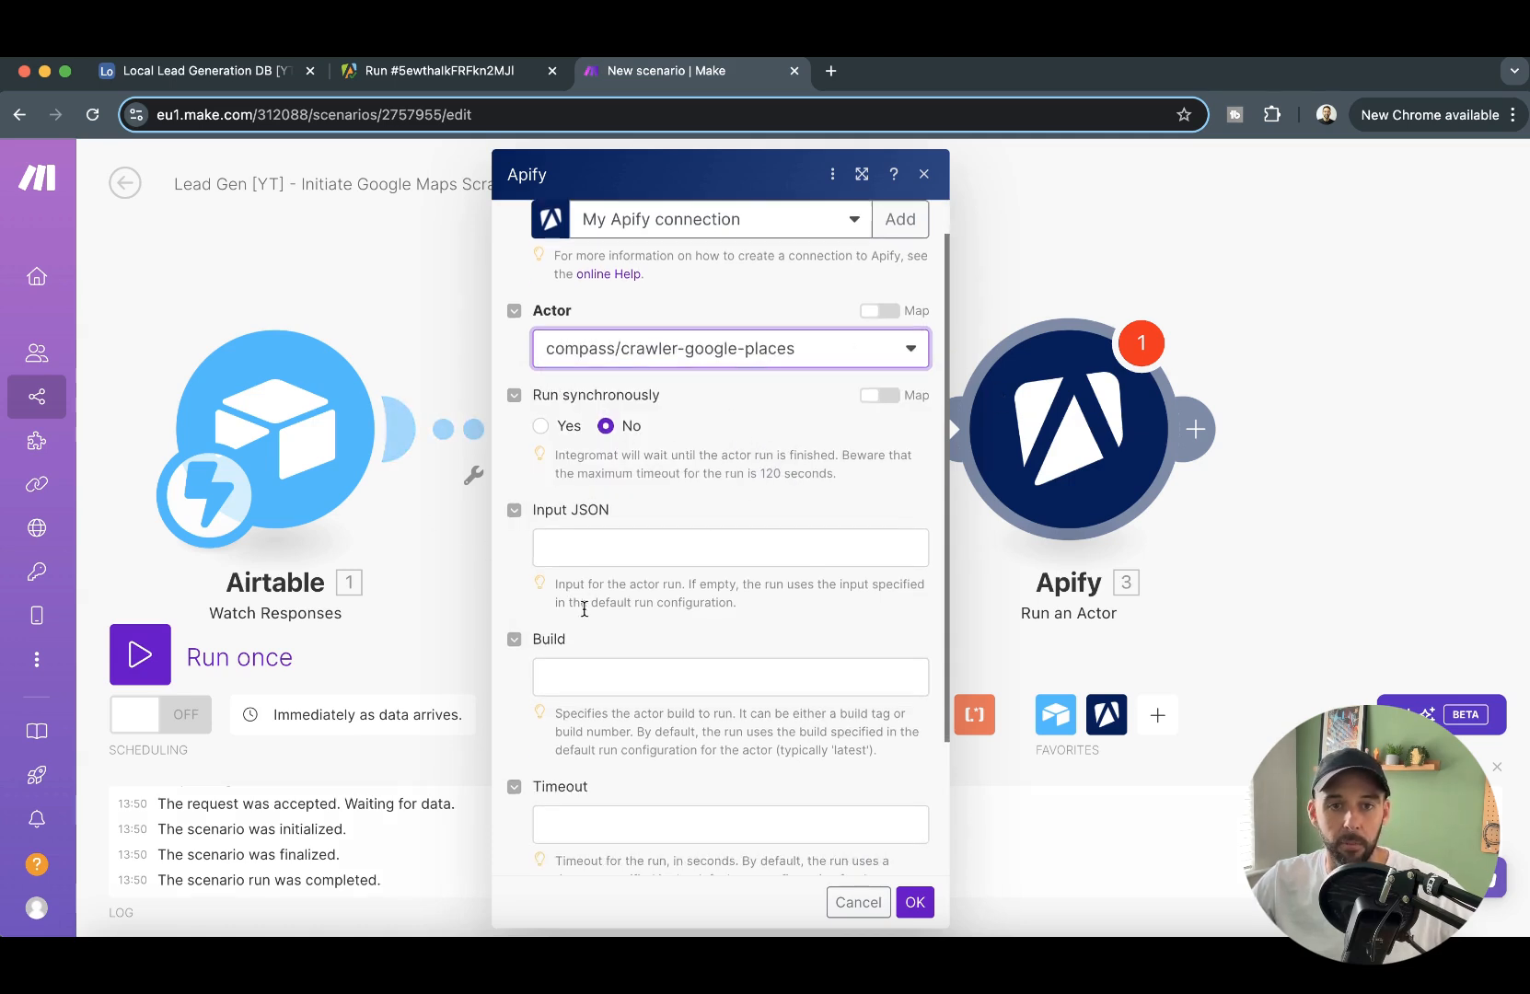
click(543, 552)
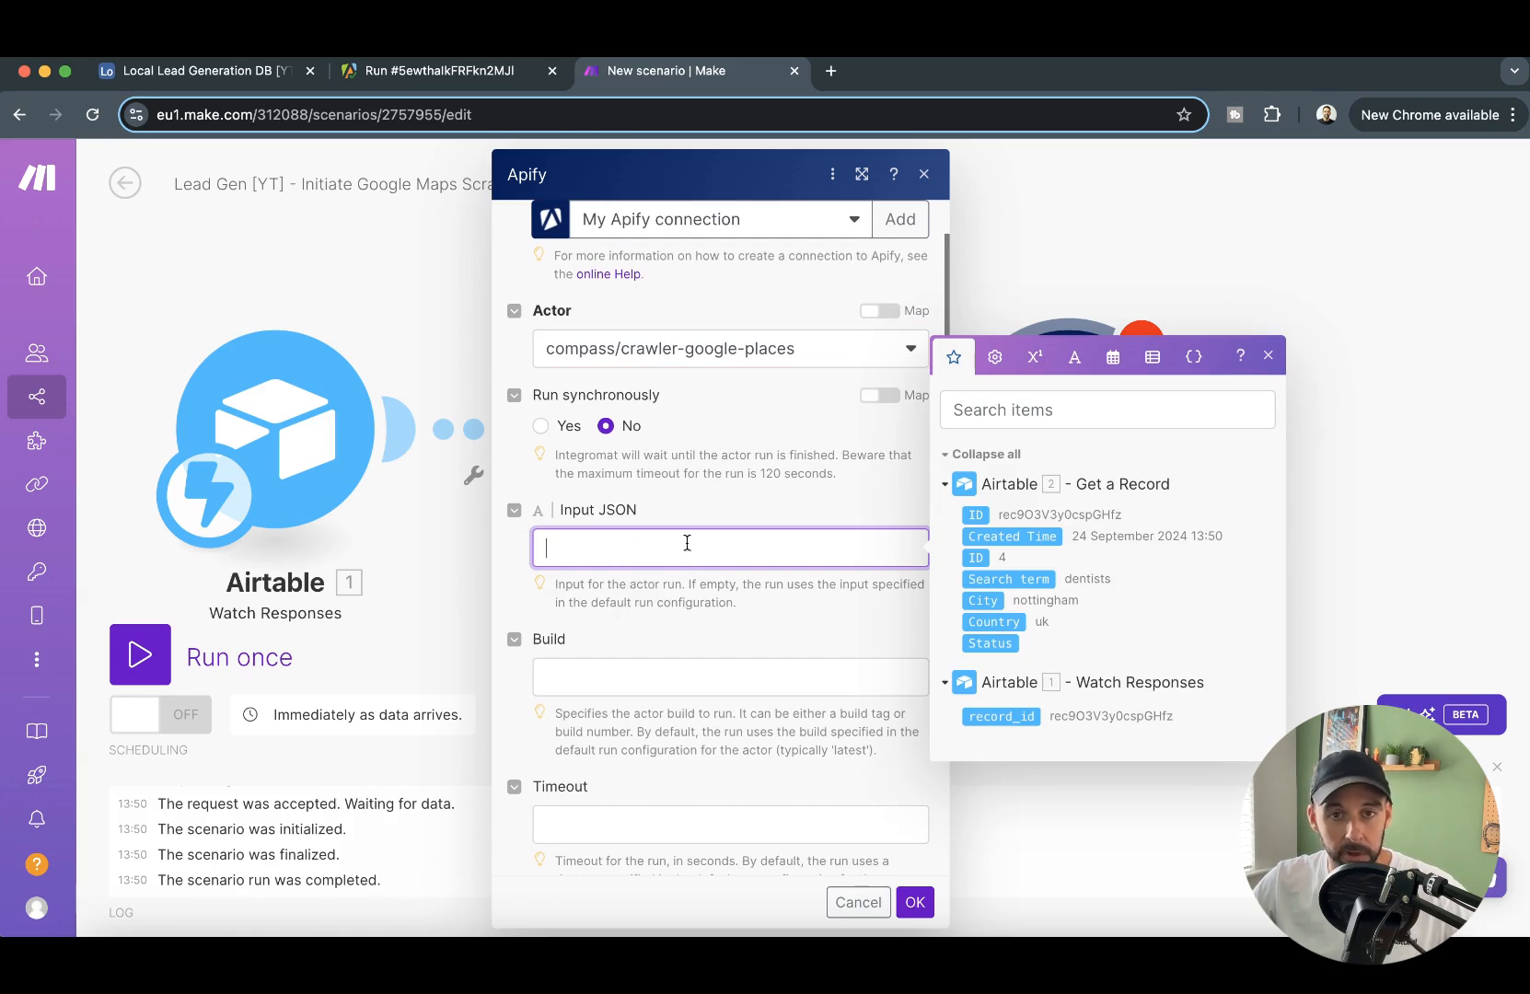
- Switch to Apify and open the Google Maps Scraper actor's input configuration from its run page
click(472, 70)
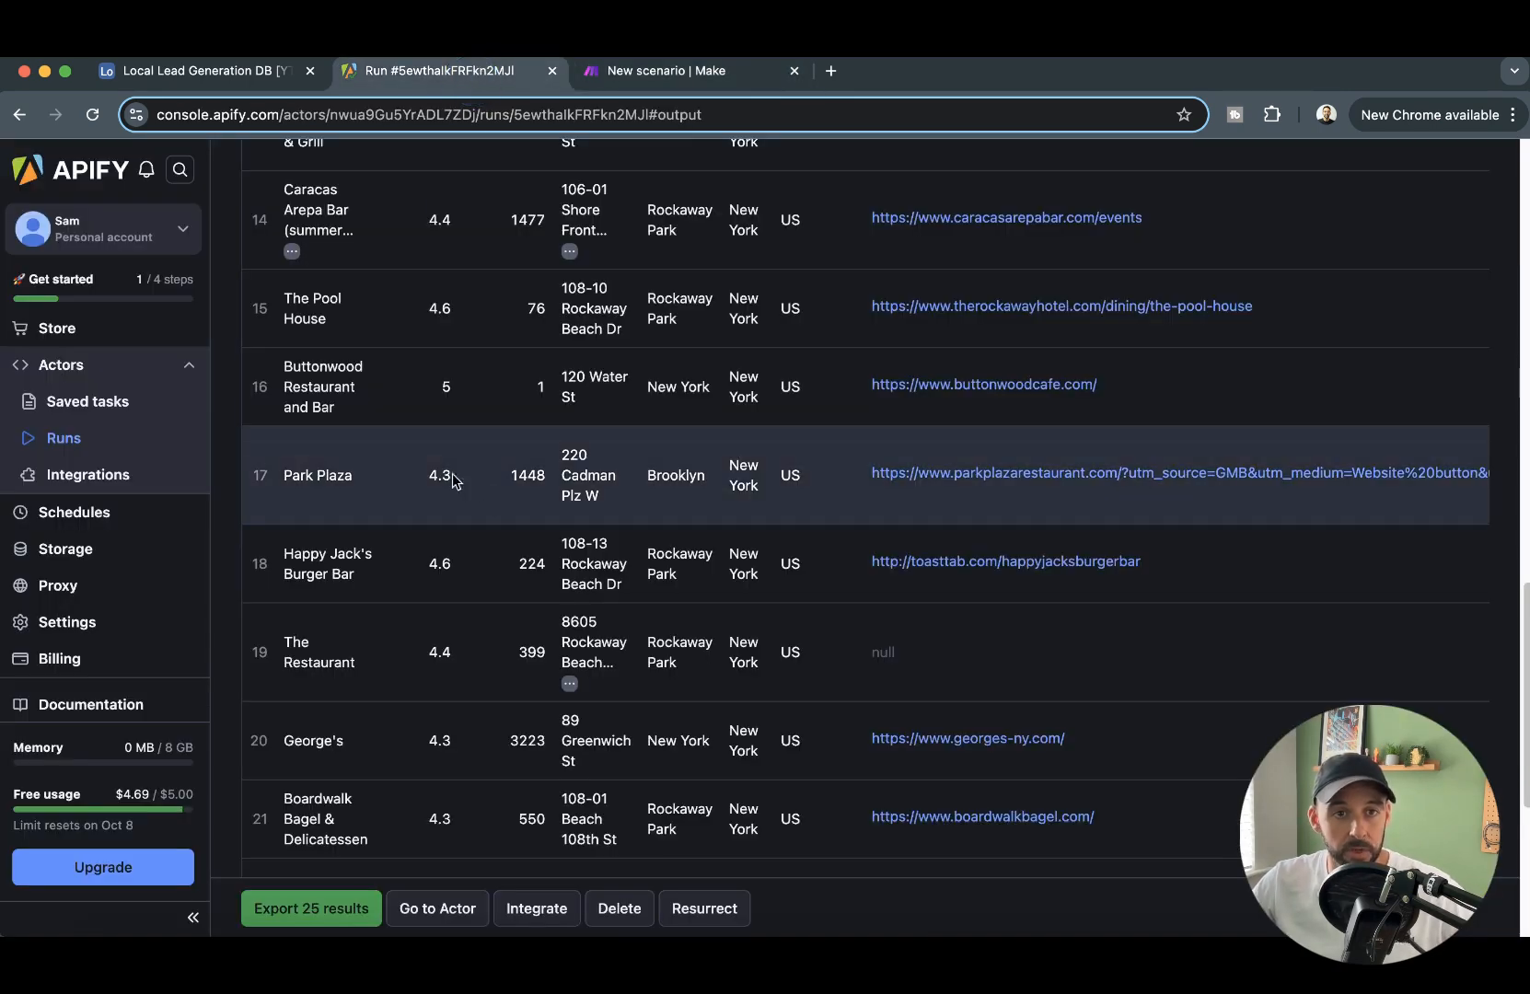
scroll(527, 422, up, 7)
scroll(527, 422, up, 10)
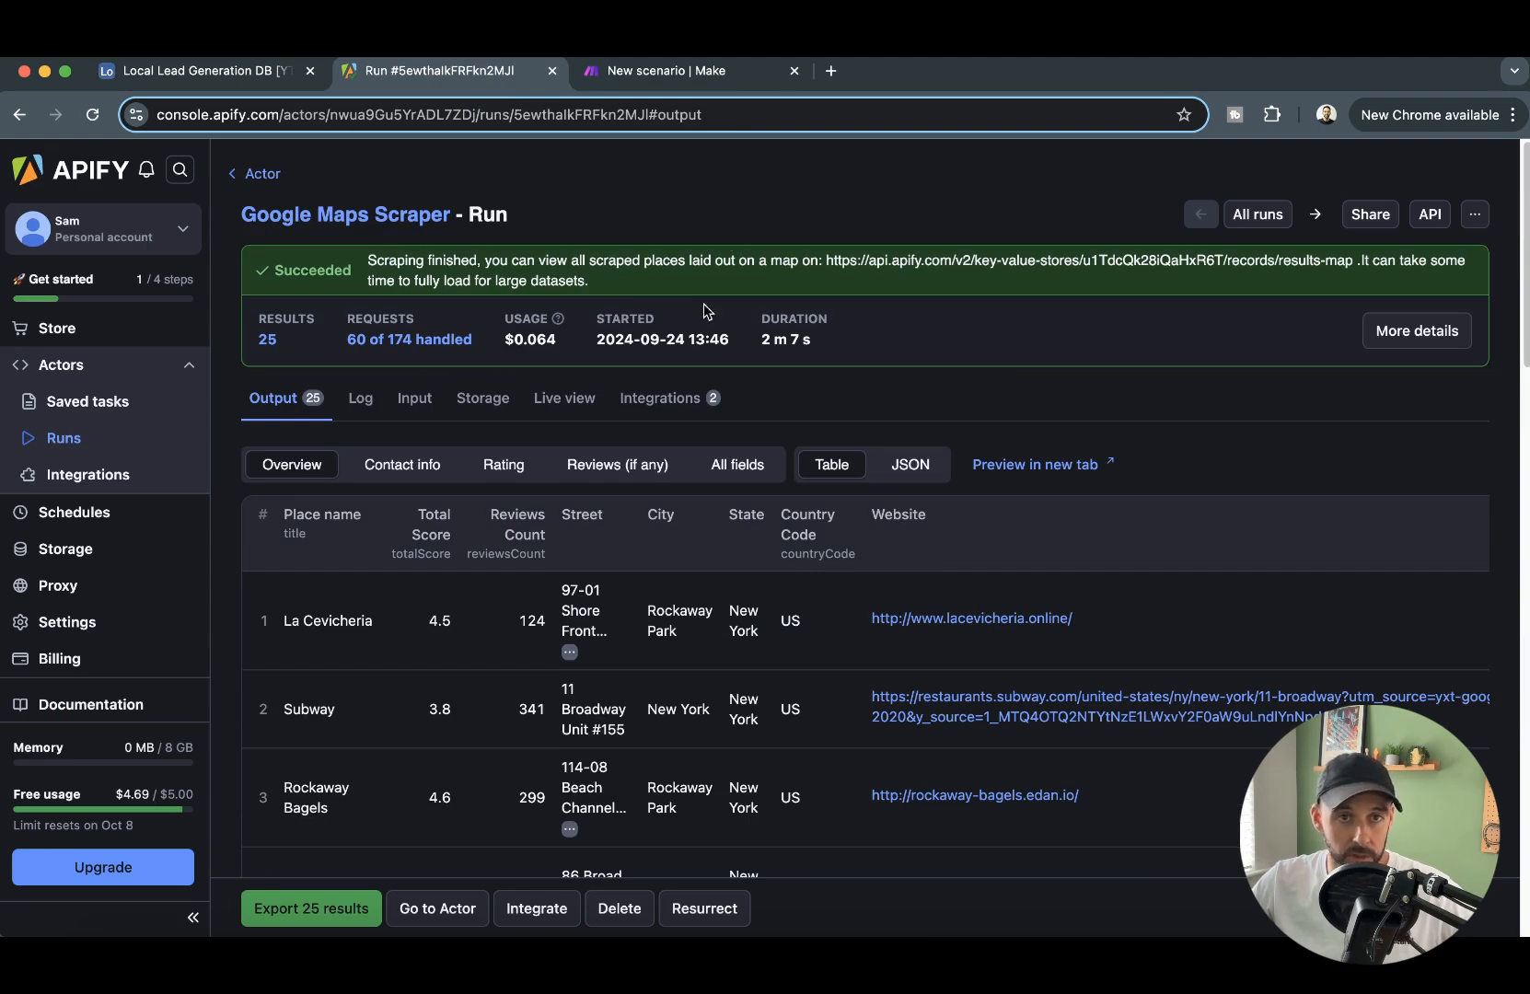
click(401, 219)
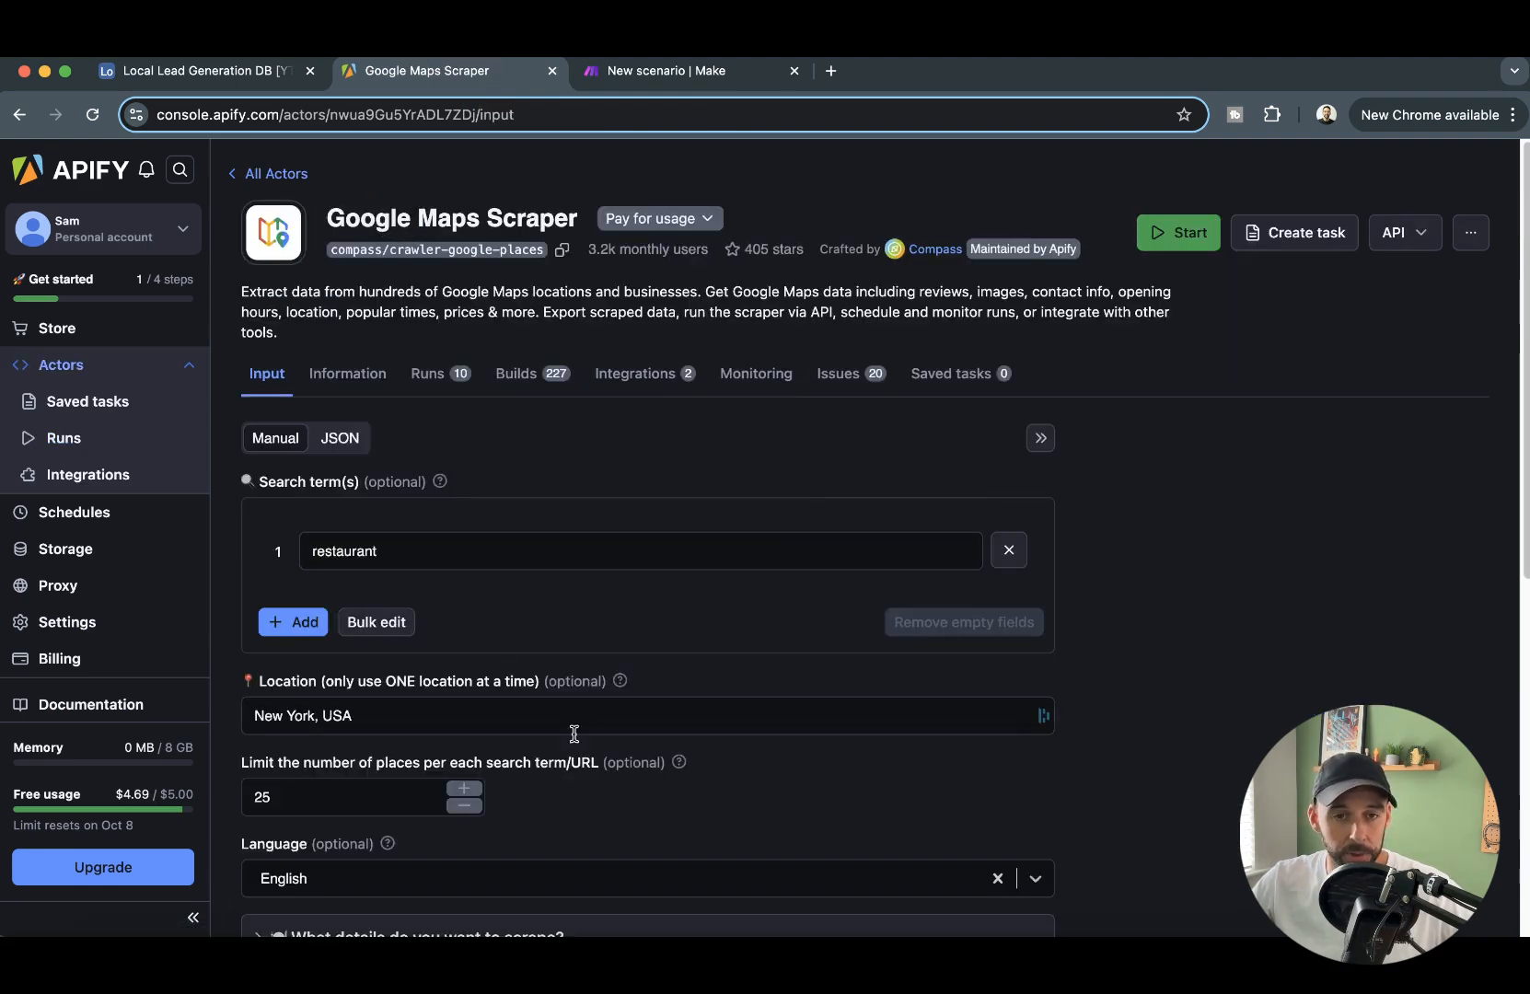
scroll(587, 750, down, 7)
scroll(970, 369, up, 6)
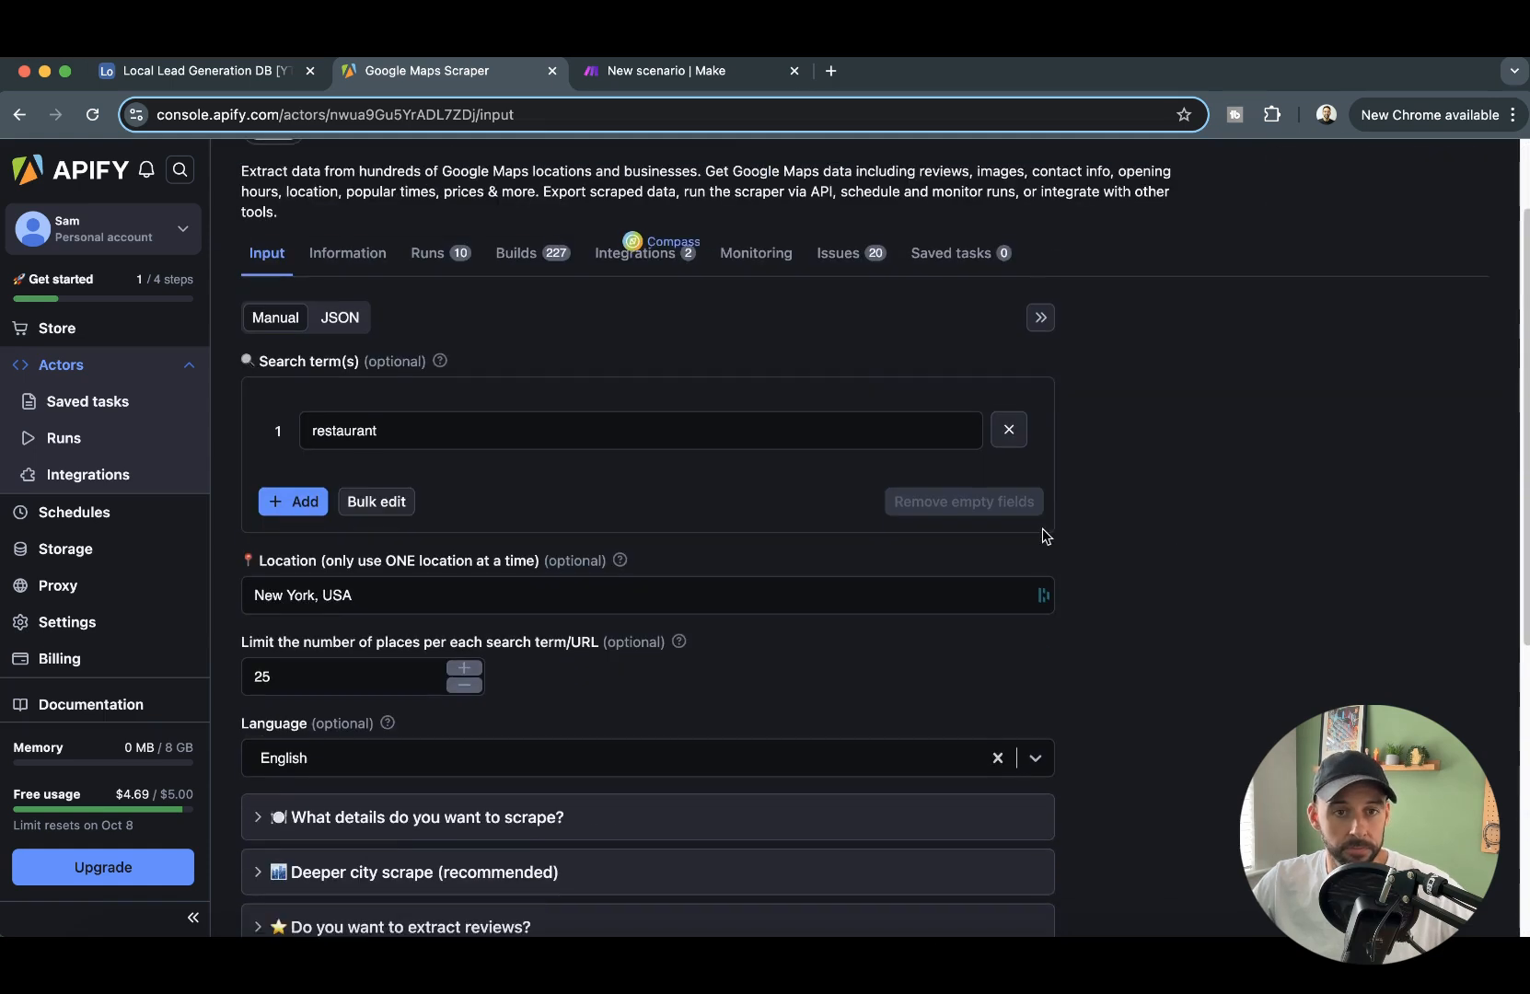
scroll(618, 713, up, 2)
- Examine the actor's limit on places per search term and the account's free usage allowance
click(324, 801)
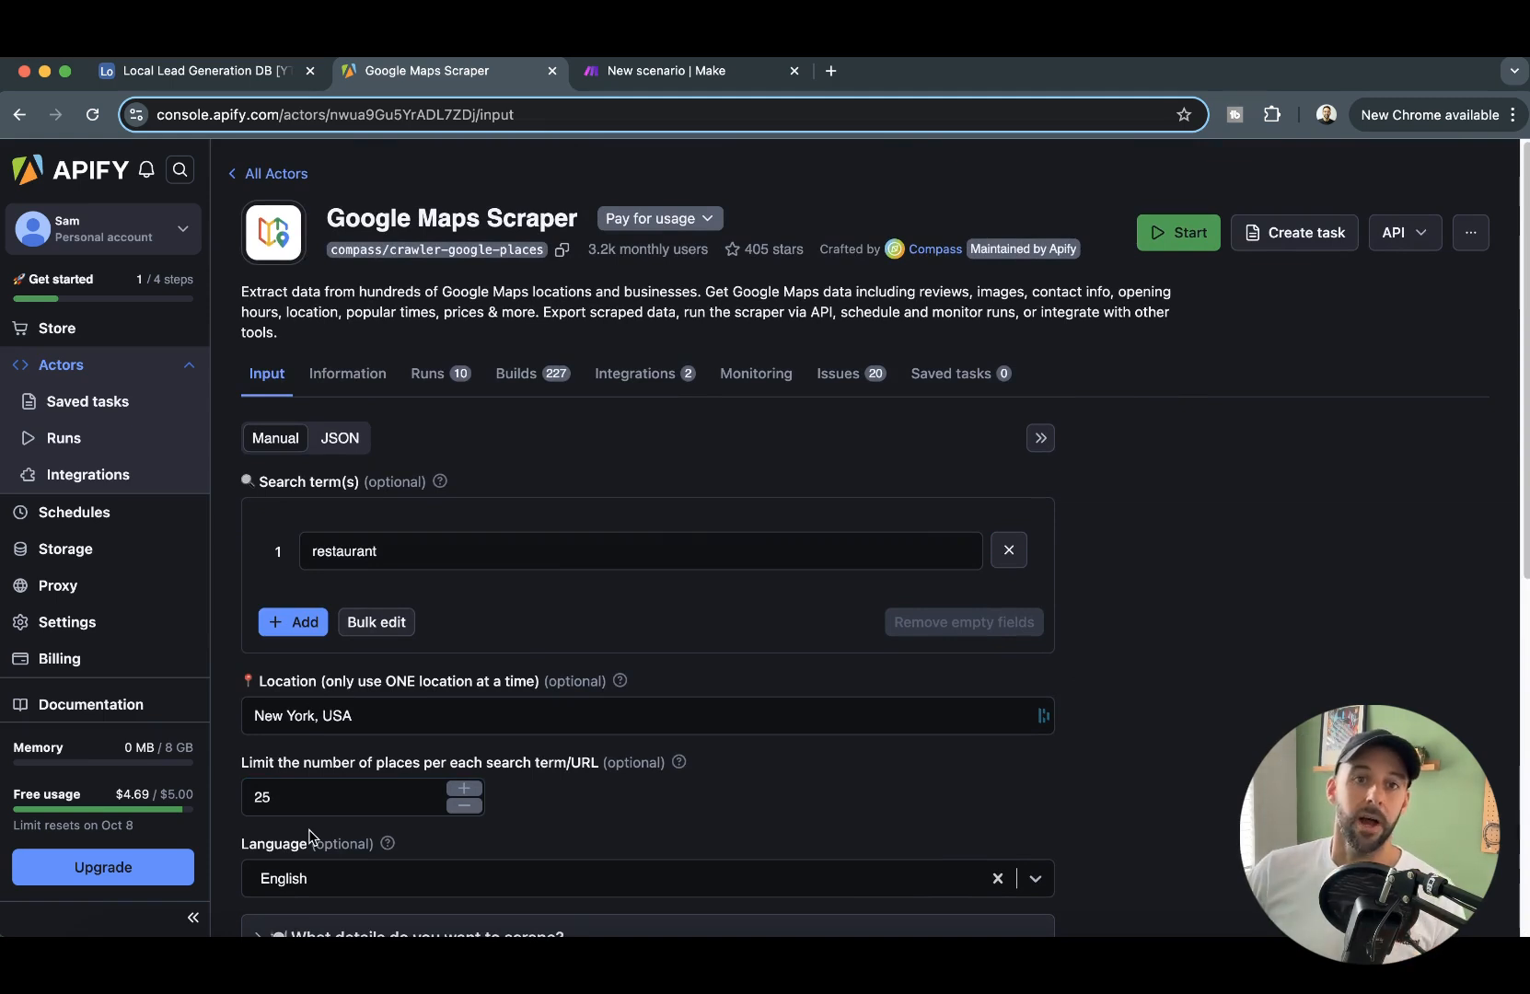
click(314, 799)
drag(308, 793, 165, 787)
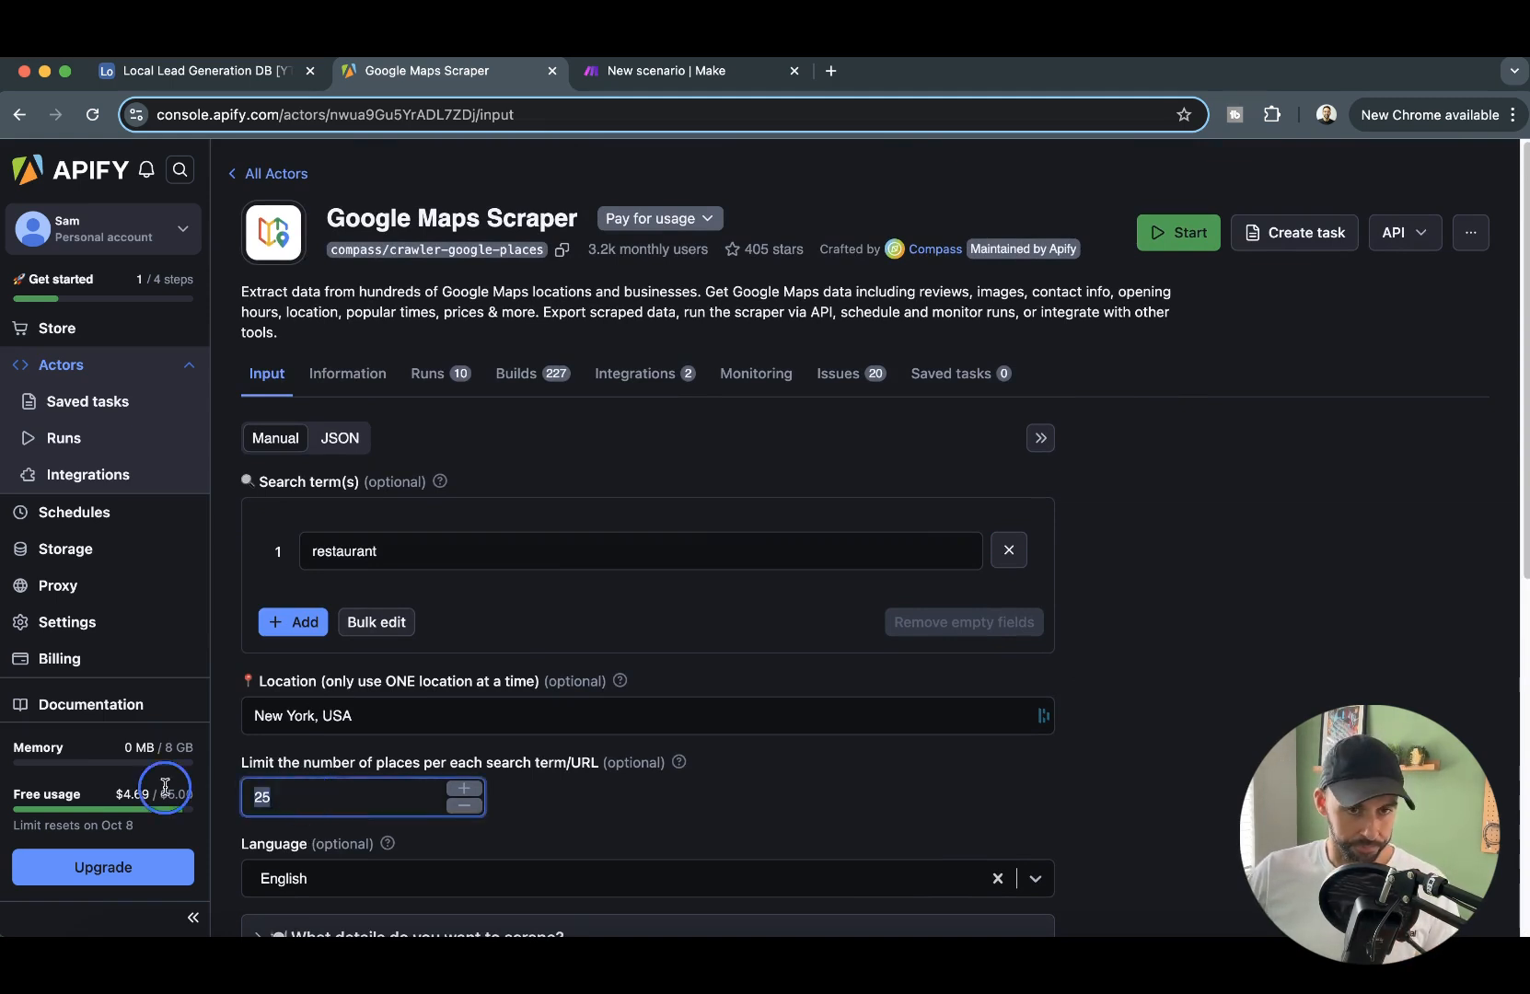
click(326, 801)
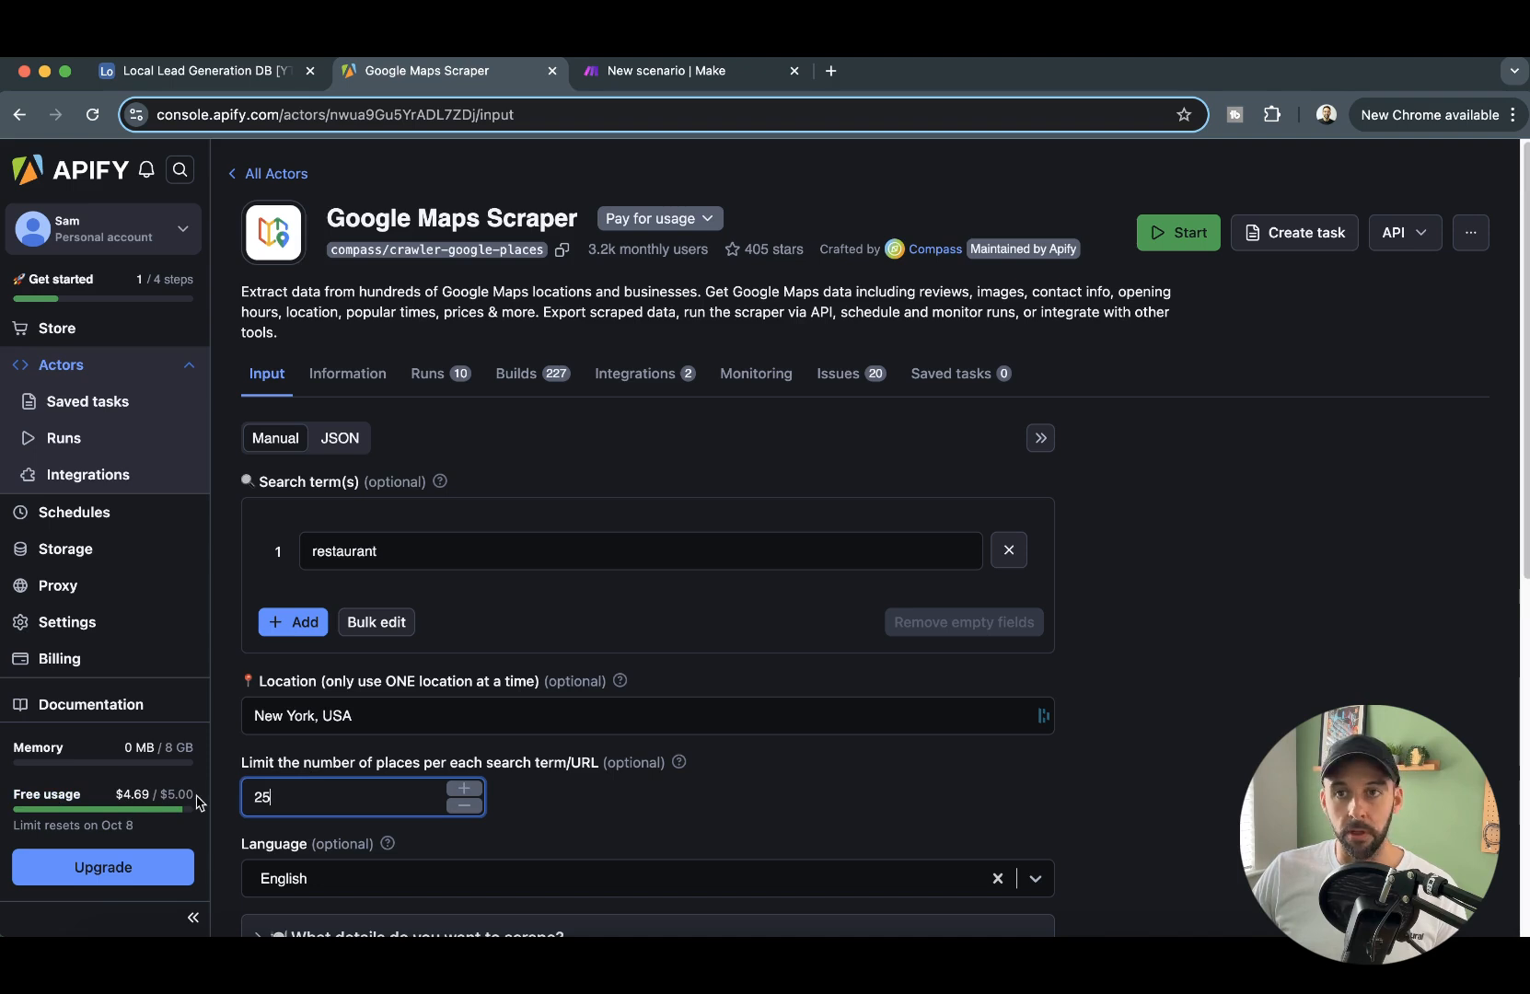
drag(195, 795, 130, 797)
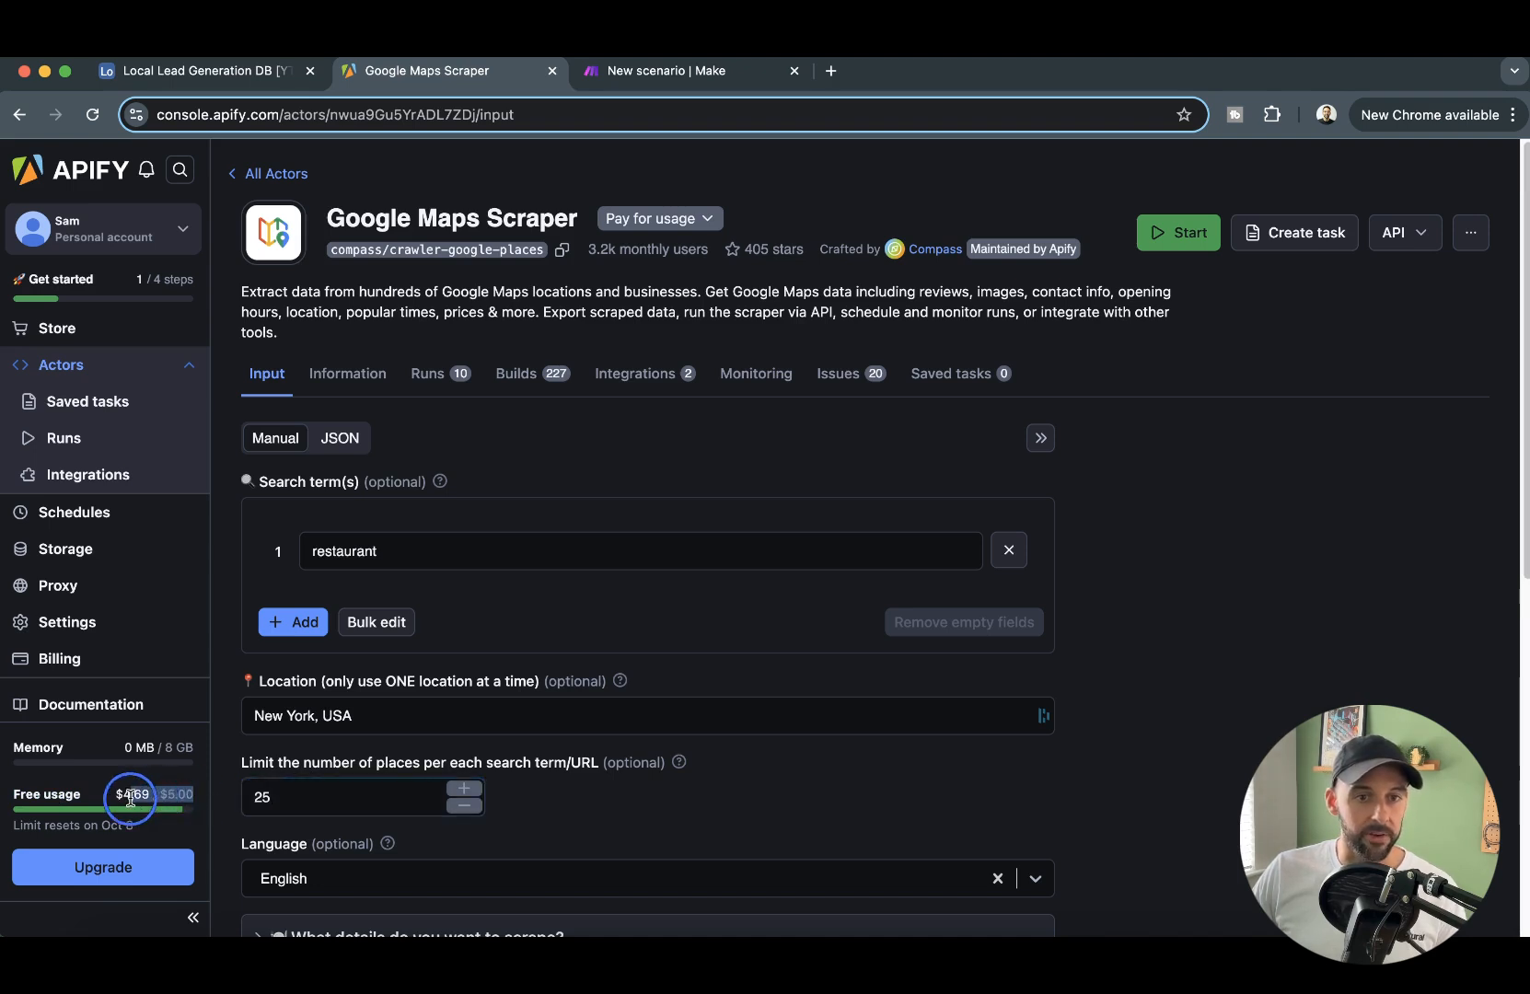
click(177, 797)
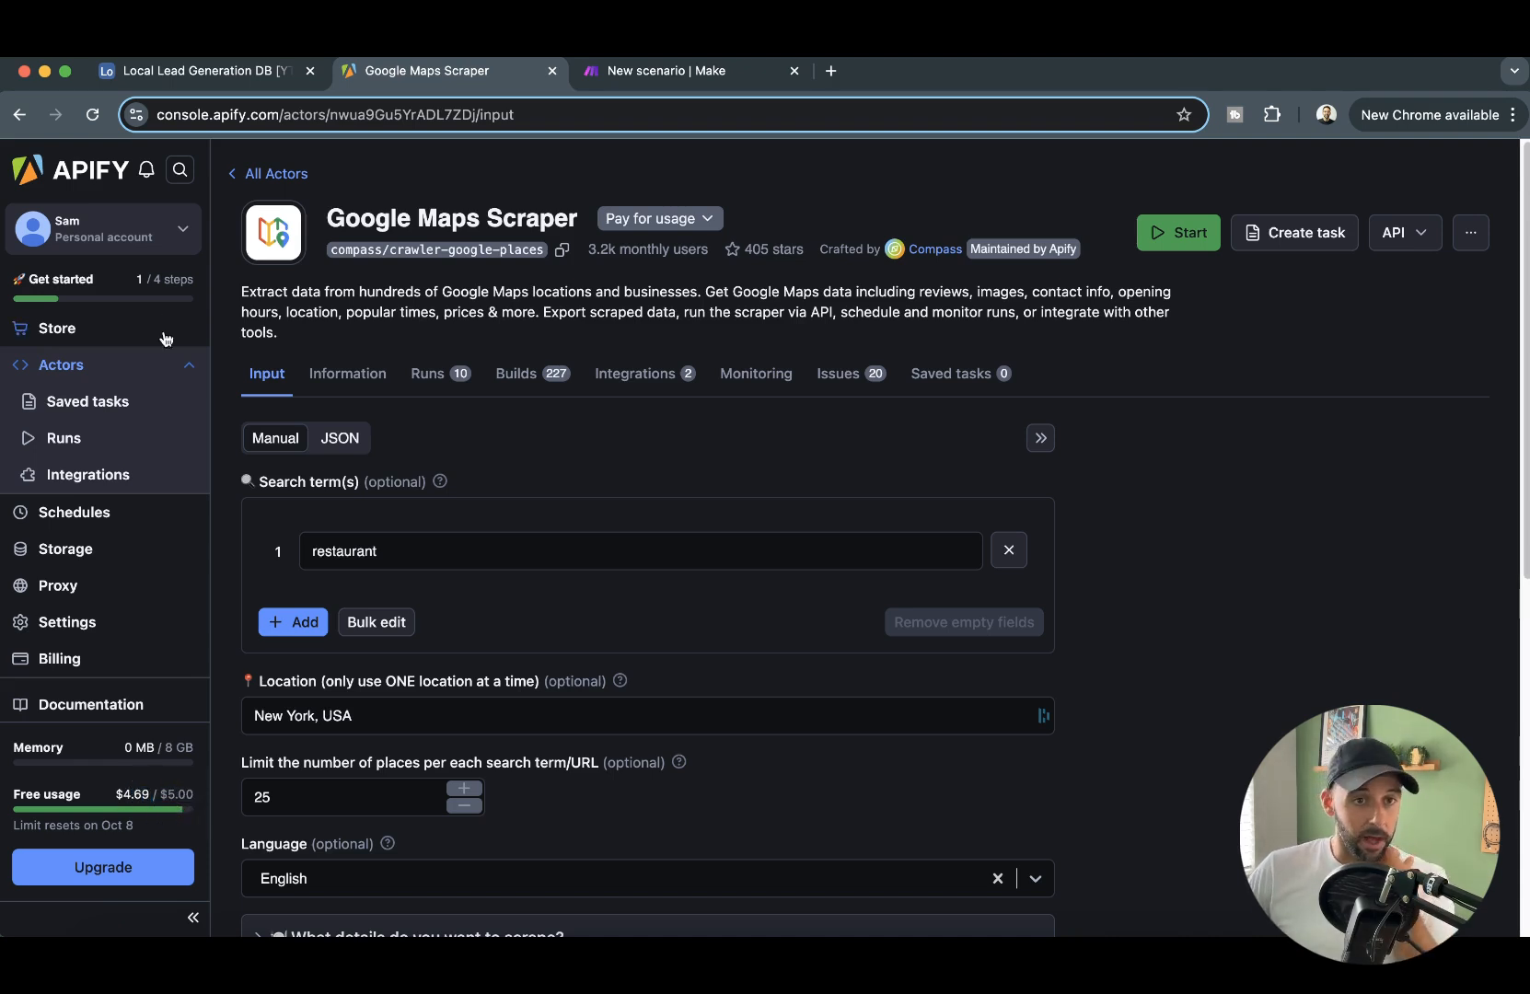
- Check the results and usage cost of past actor runs, and return to the Google Maps Scraper input
click(55, 439)
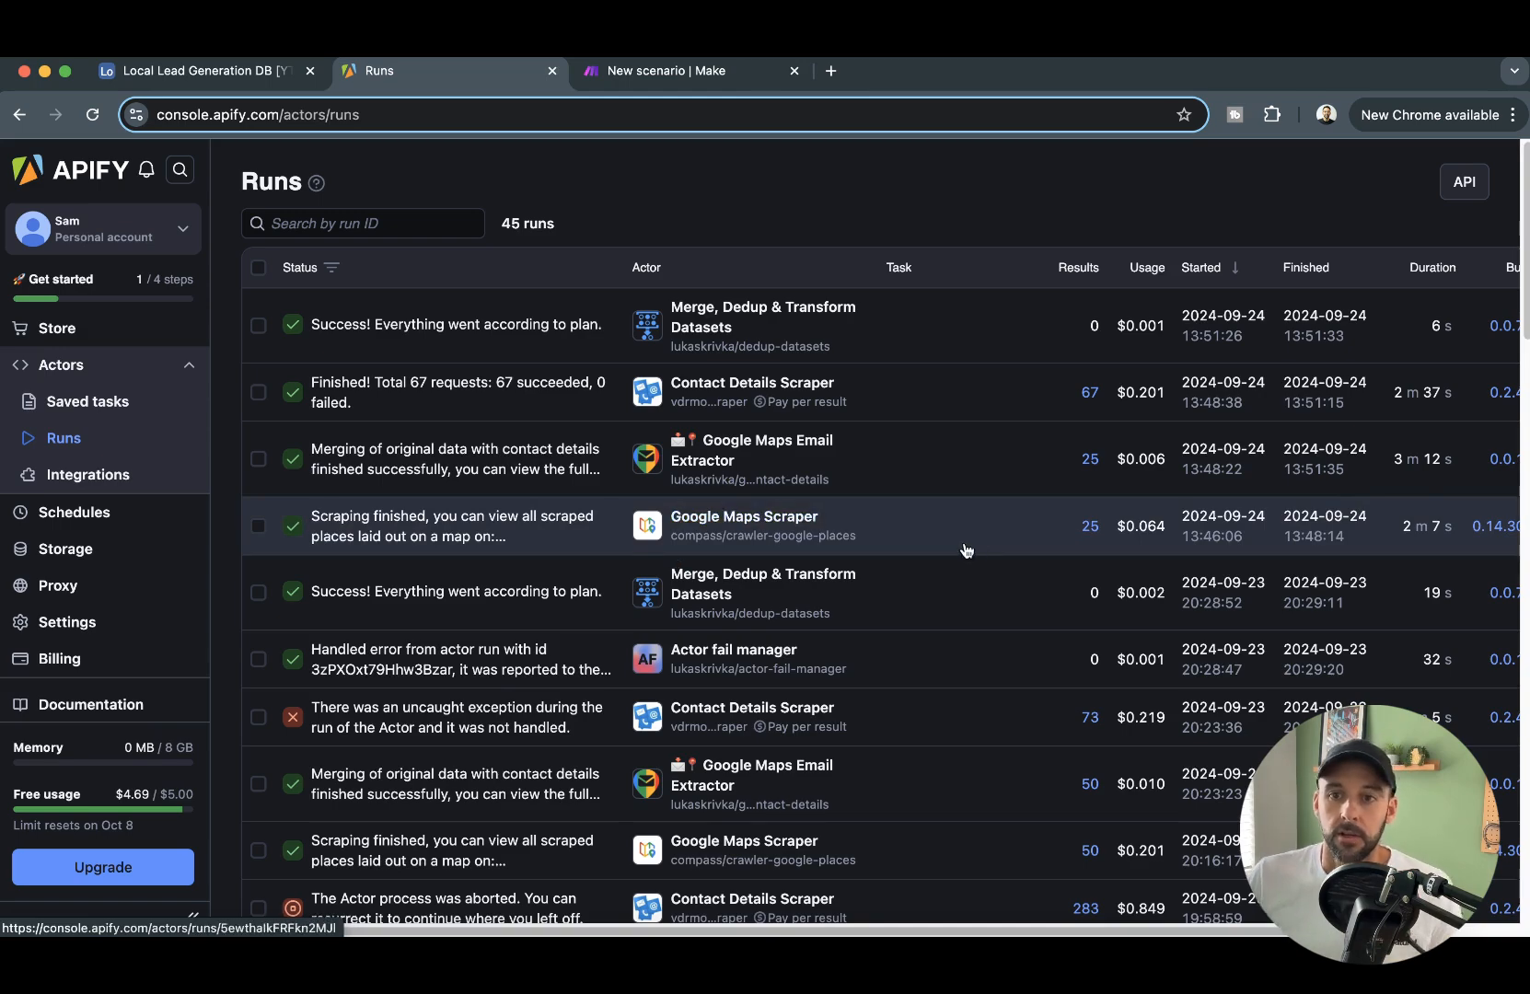
scroll(964, 542, down, 5)
scroll(964, 542, up, 5)
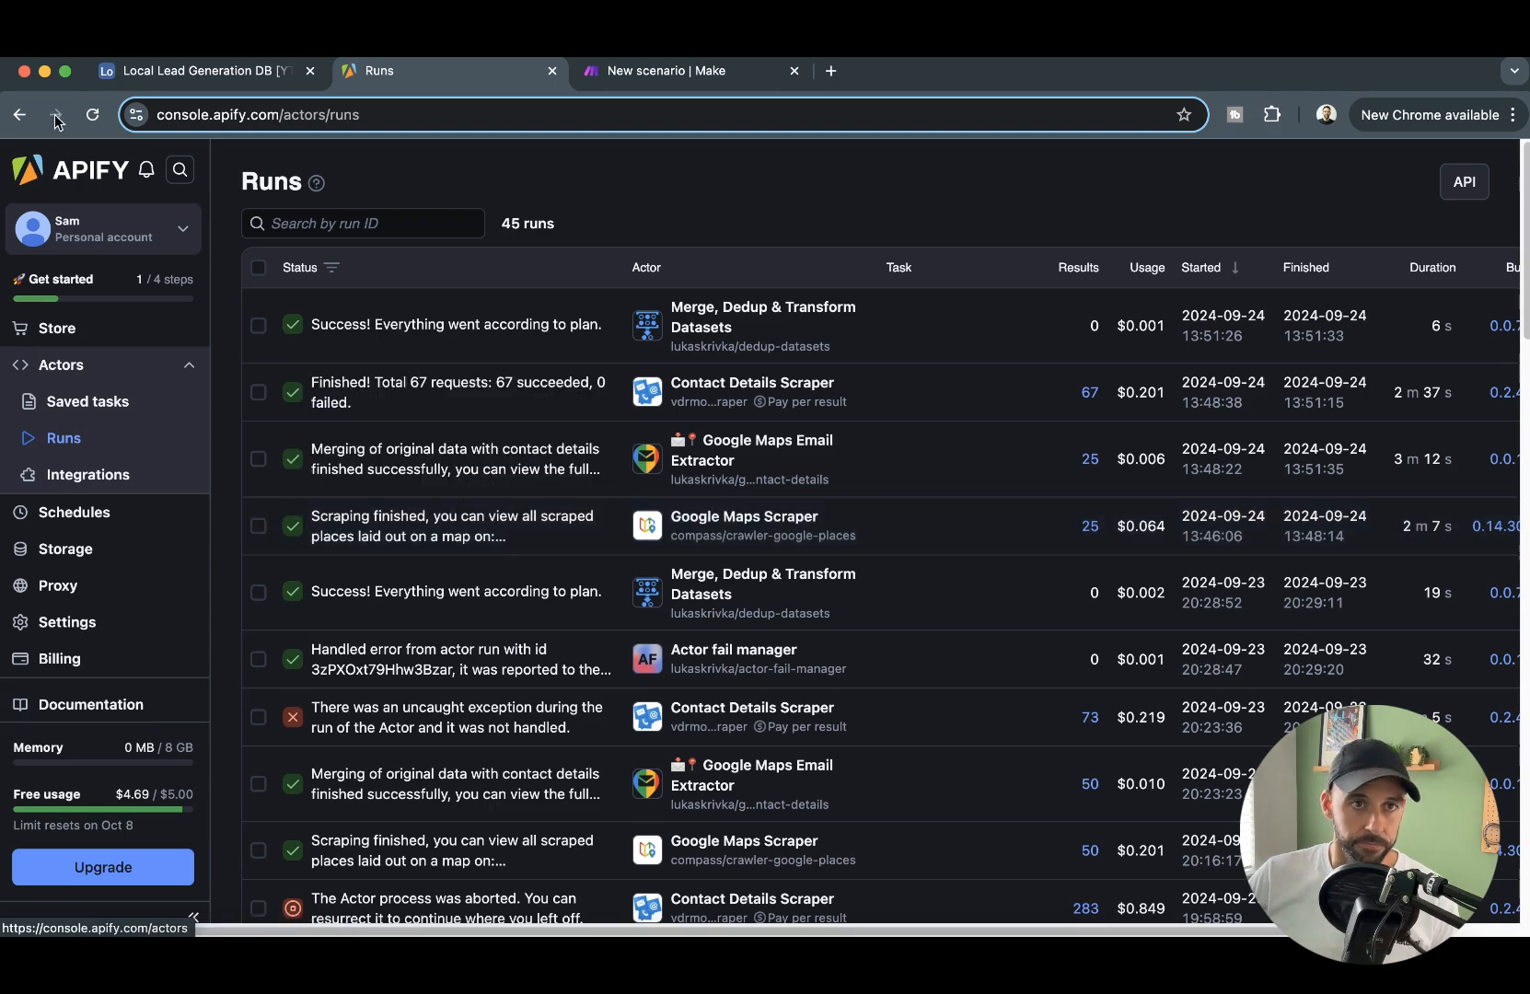
click(19, 114)
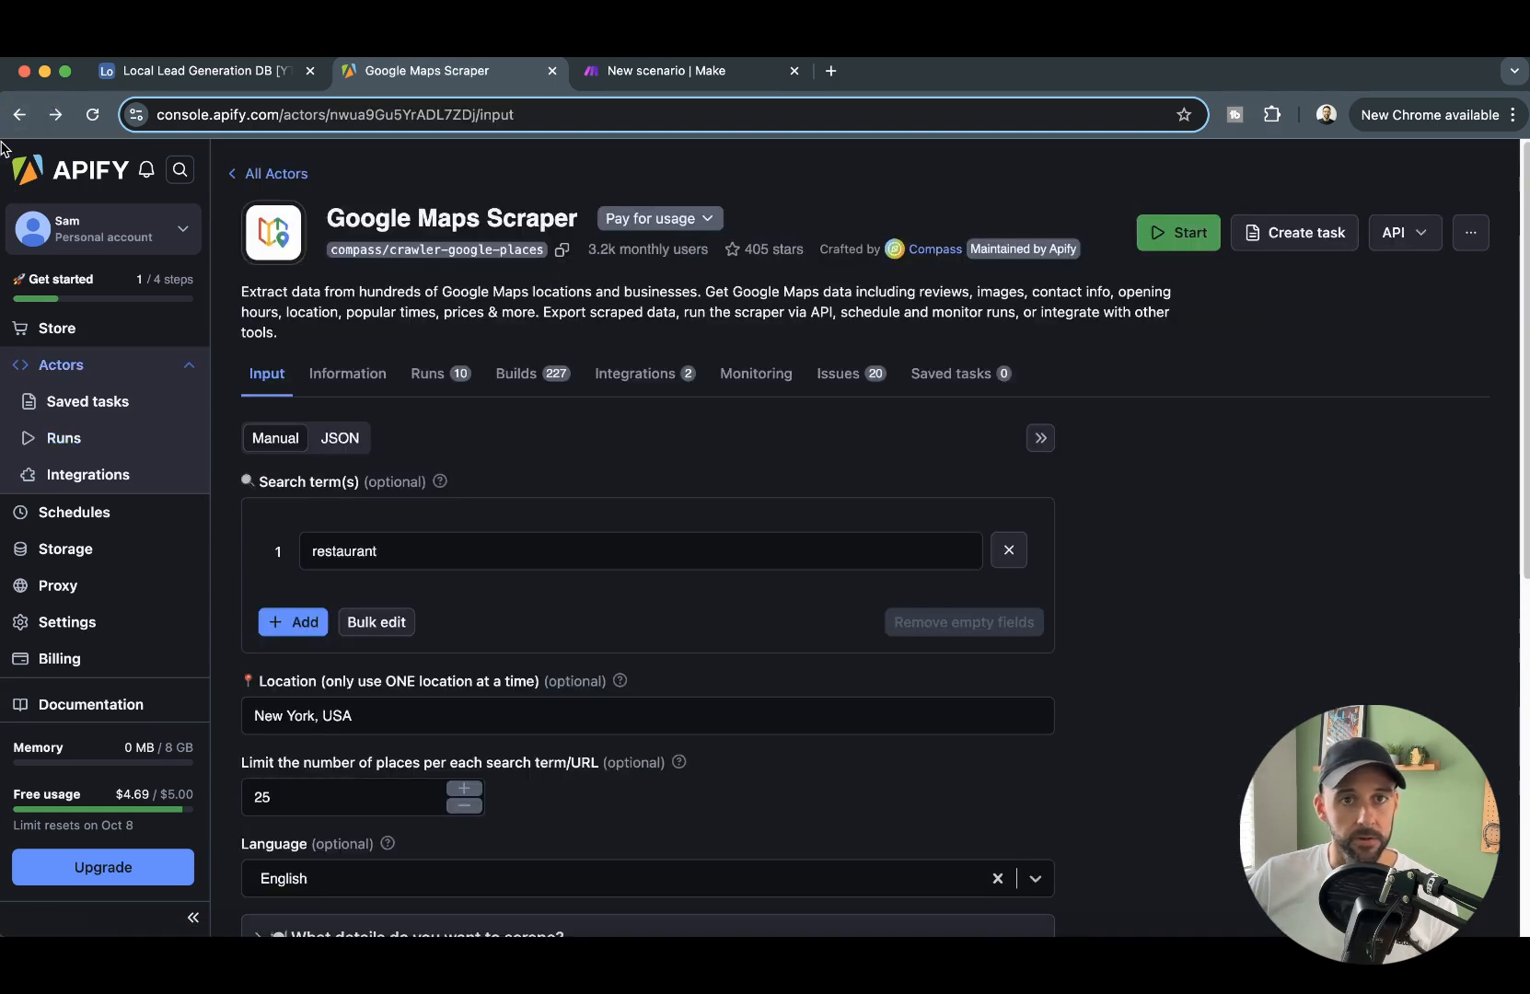
- Examine the Google Maps Scraper input in its JSON form and the optional setting sections in its manual form
scroll(771, 511, down, 3)
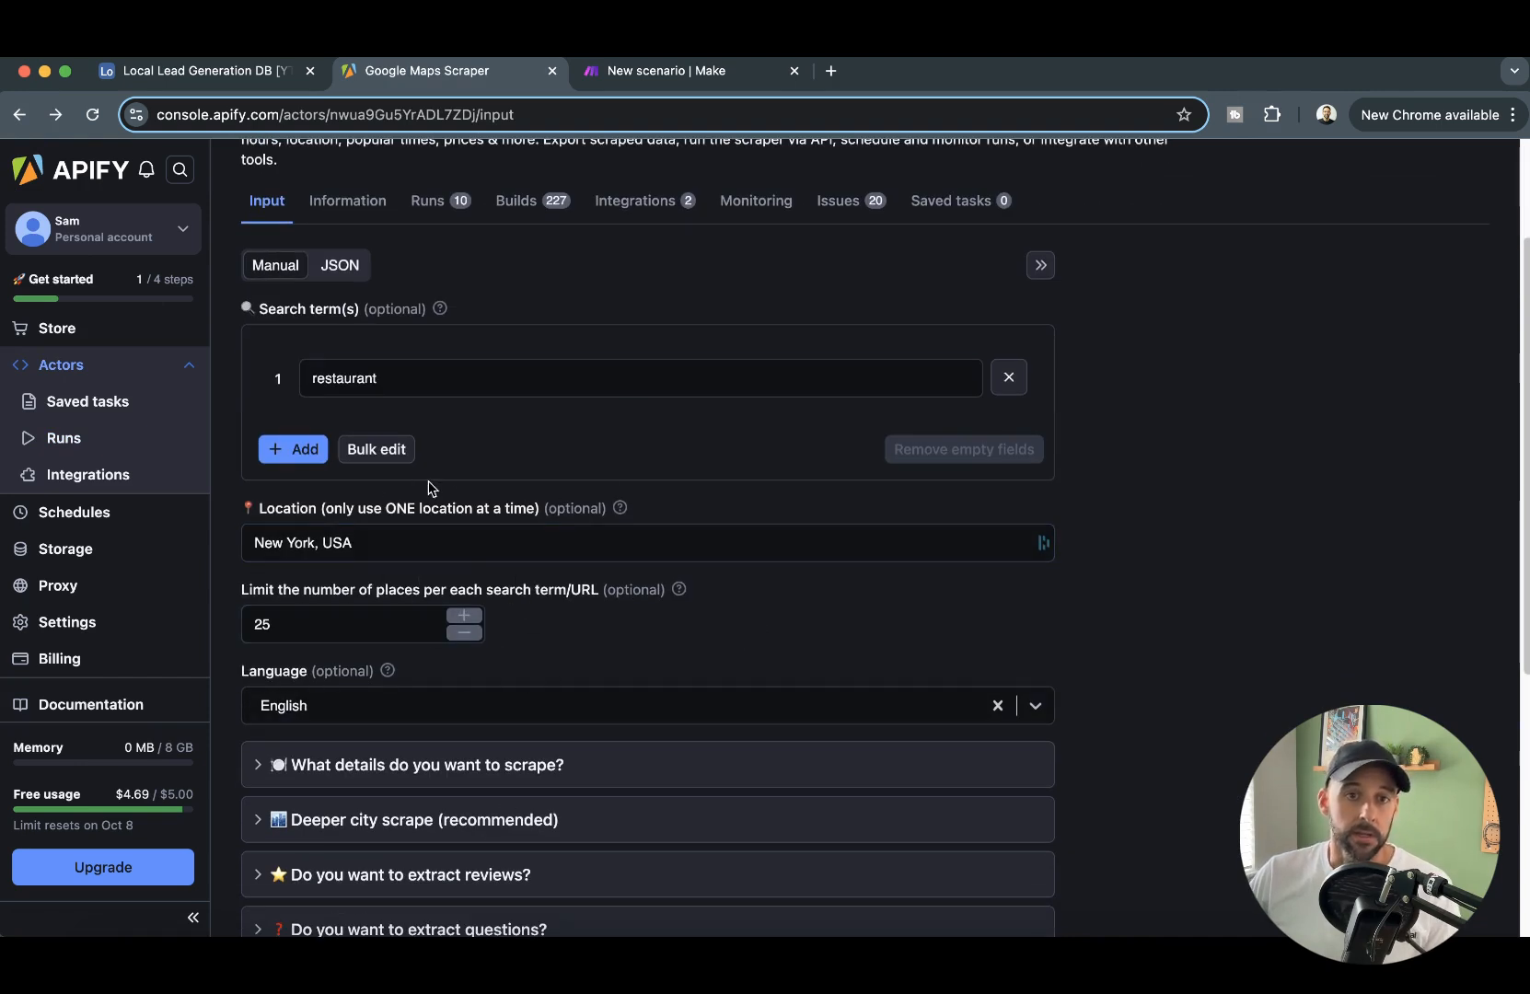
scroll(341, 283, up, 1)
click(338, 285)
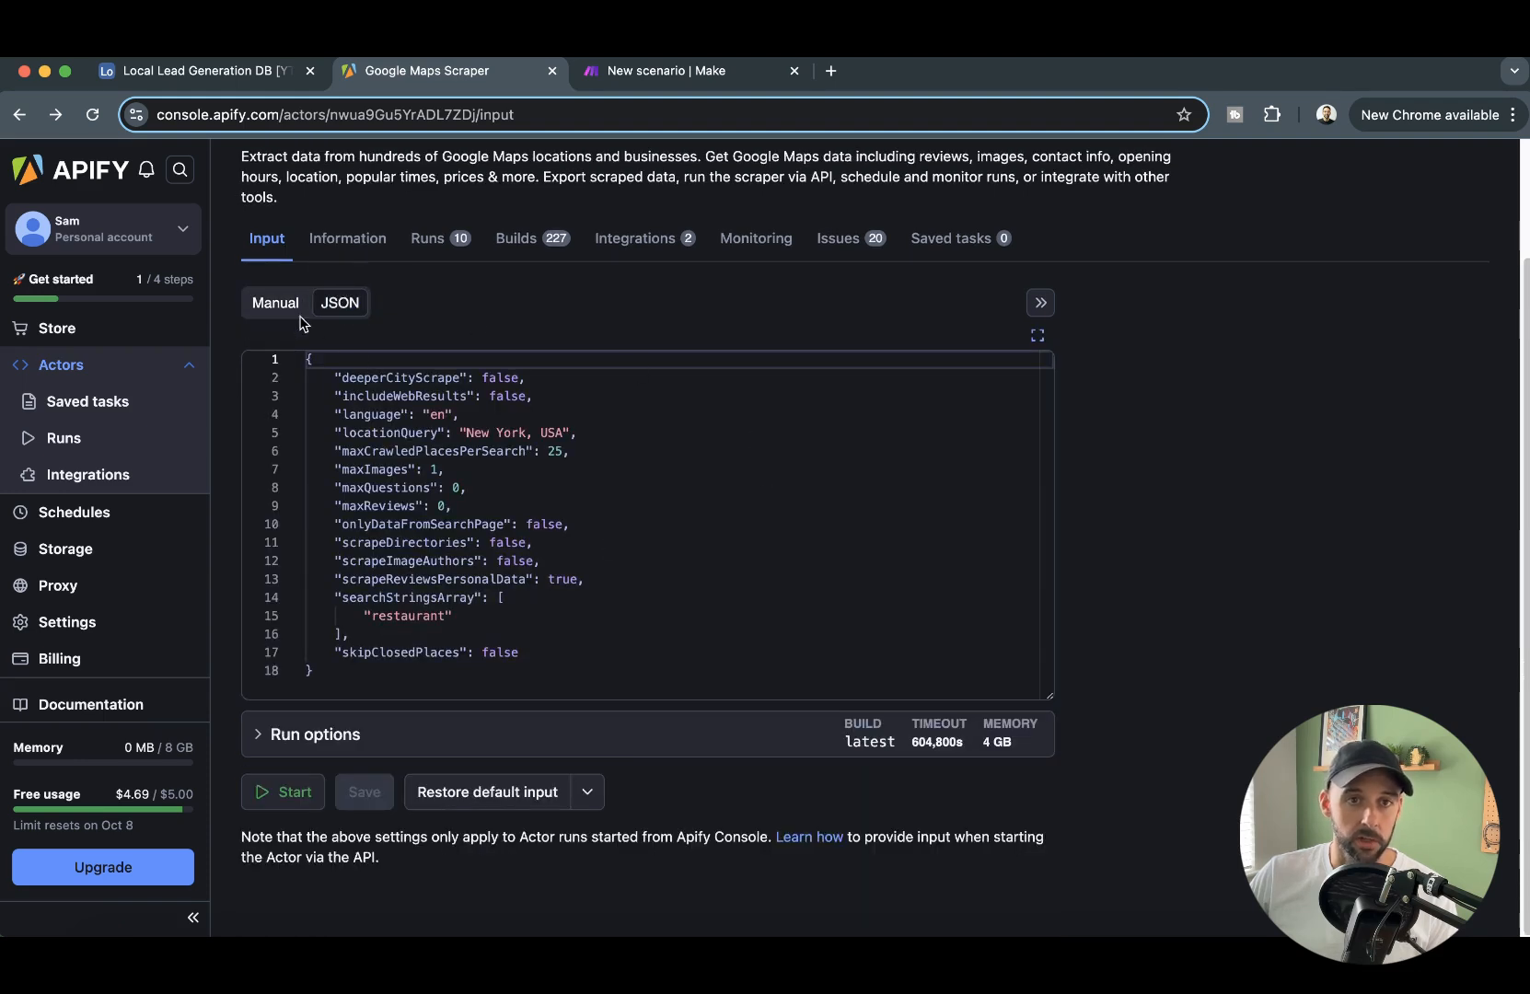
click(300, 312)
scroll(536, 341, down, 4)
scroll(565, 417, down, 2)
scroll(573, 352, up, 6)
scroll(539, 570, down, 4)
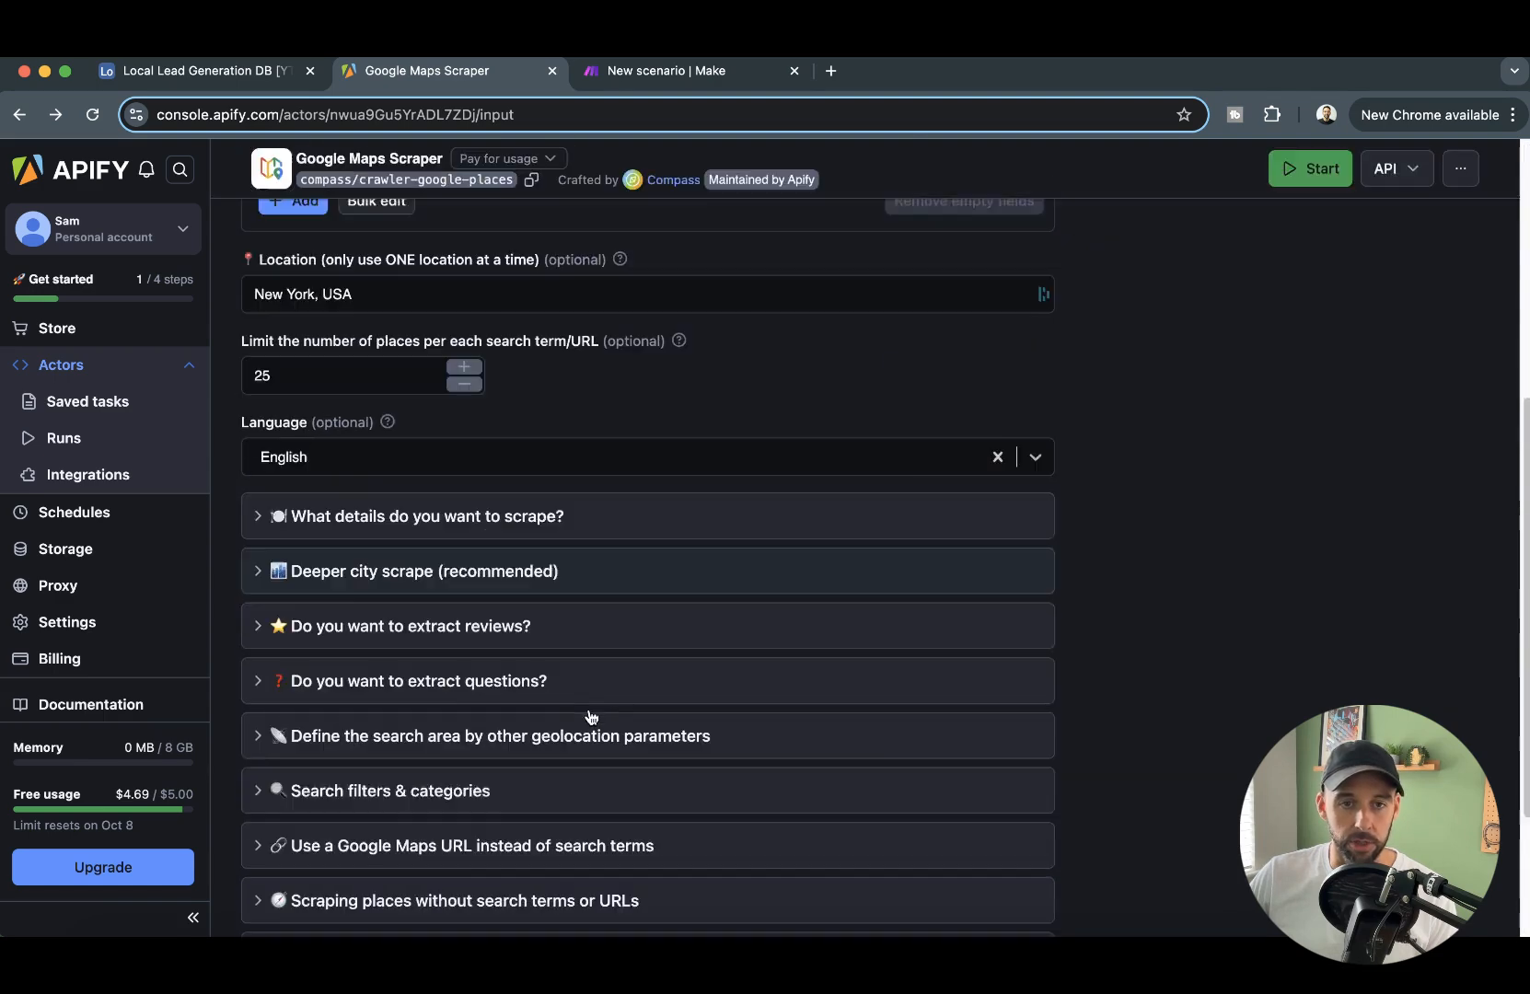
scroll(591, 717, down, 4)
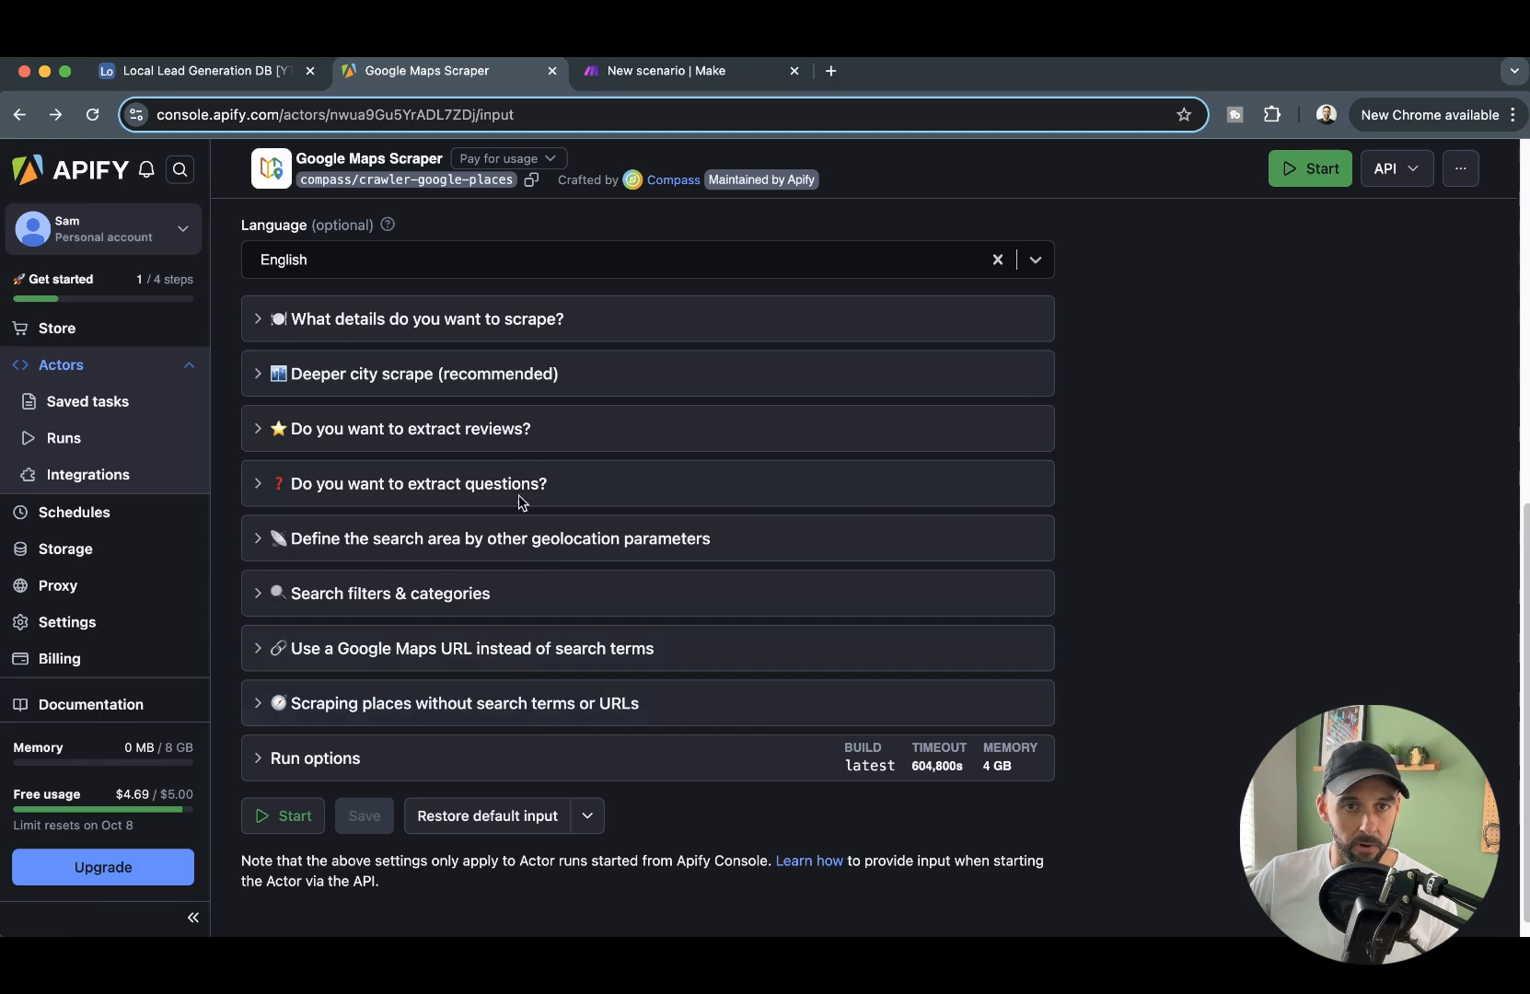
- Enable Deeper city scrape in the Google Maps Scraper input, and check the options for extracting reviews and scraped details
click(513, 431)
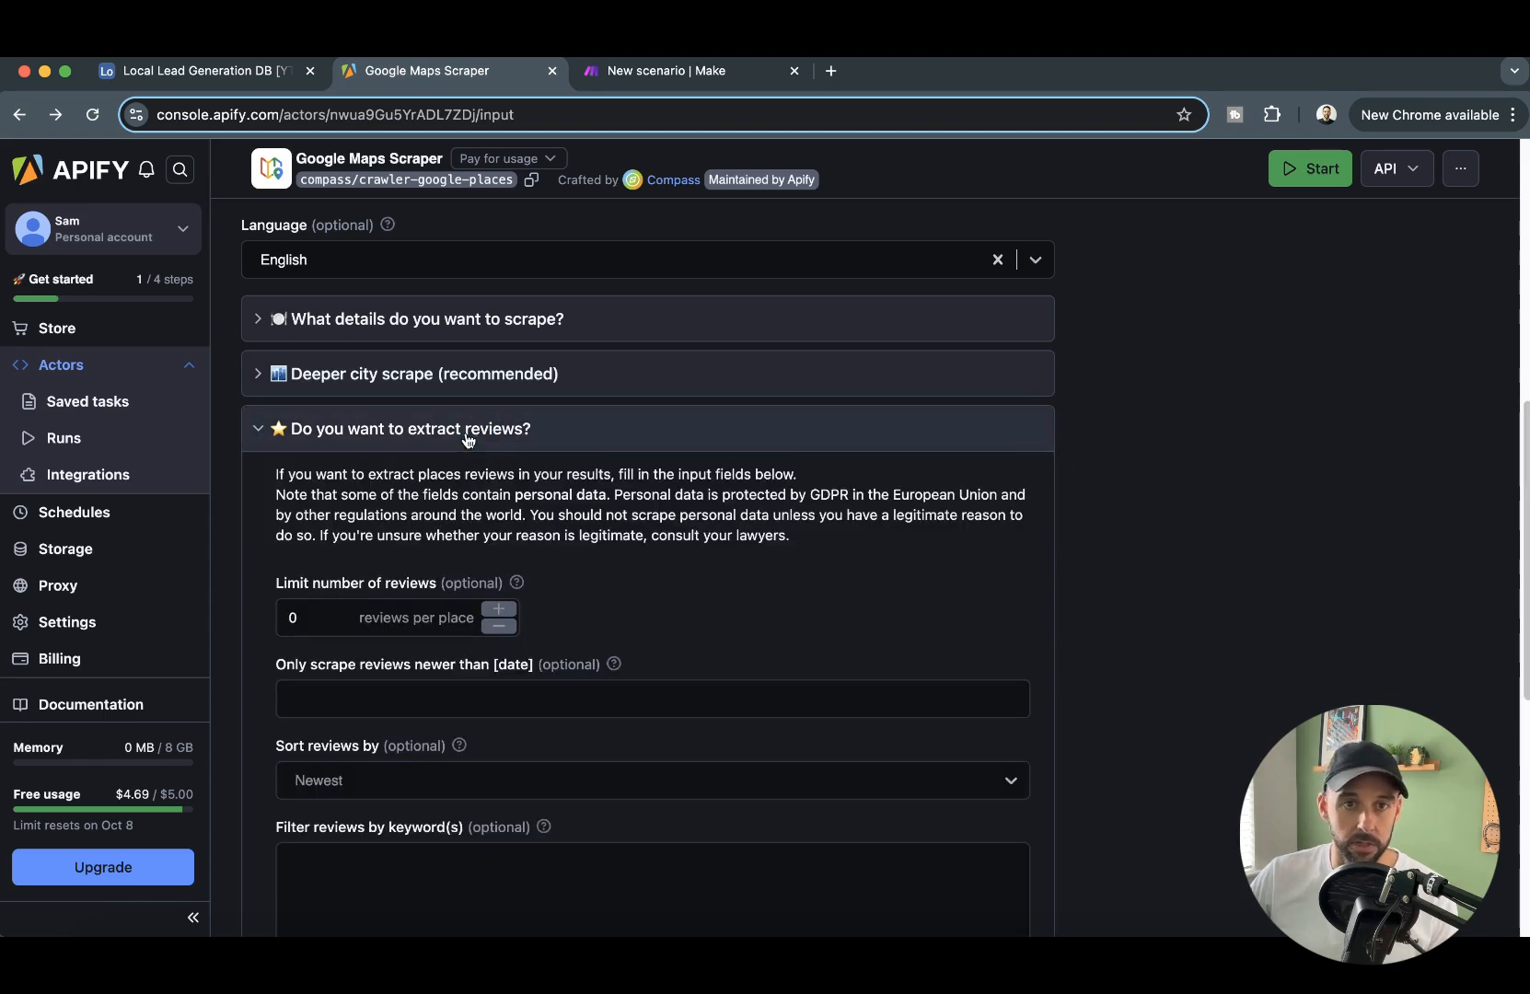
click(468, 435)
click(625, 379)
click(287, 575)
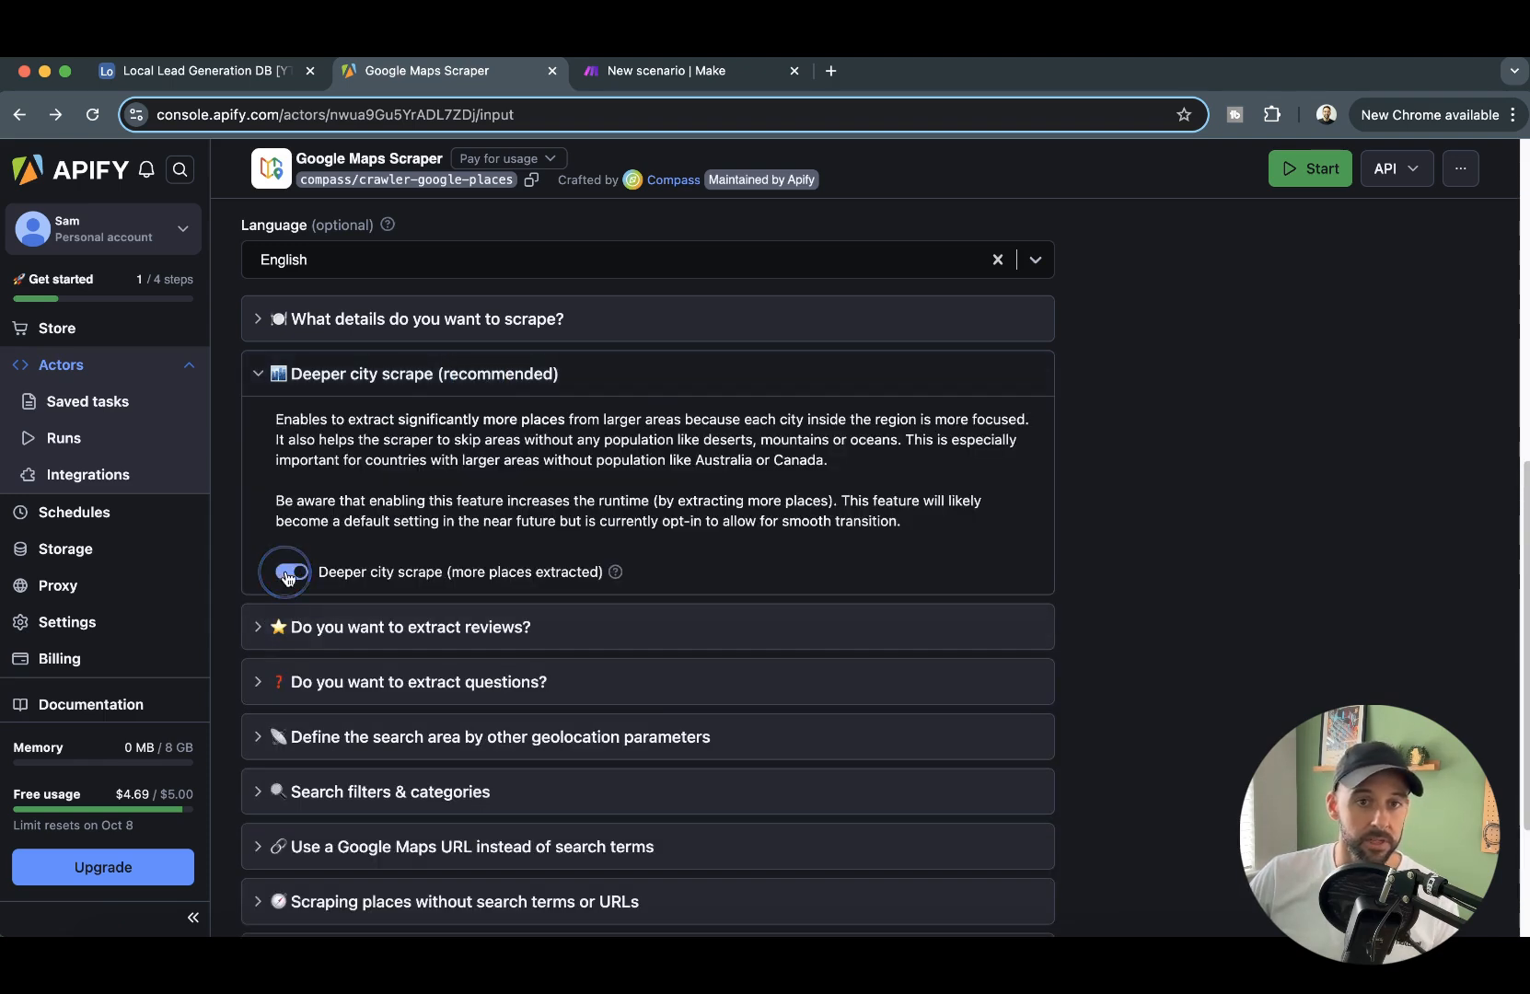
click(478, 375)
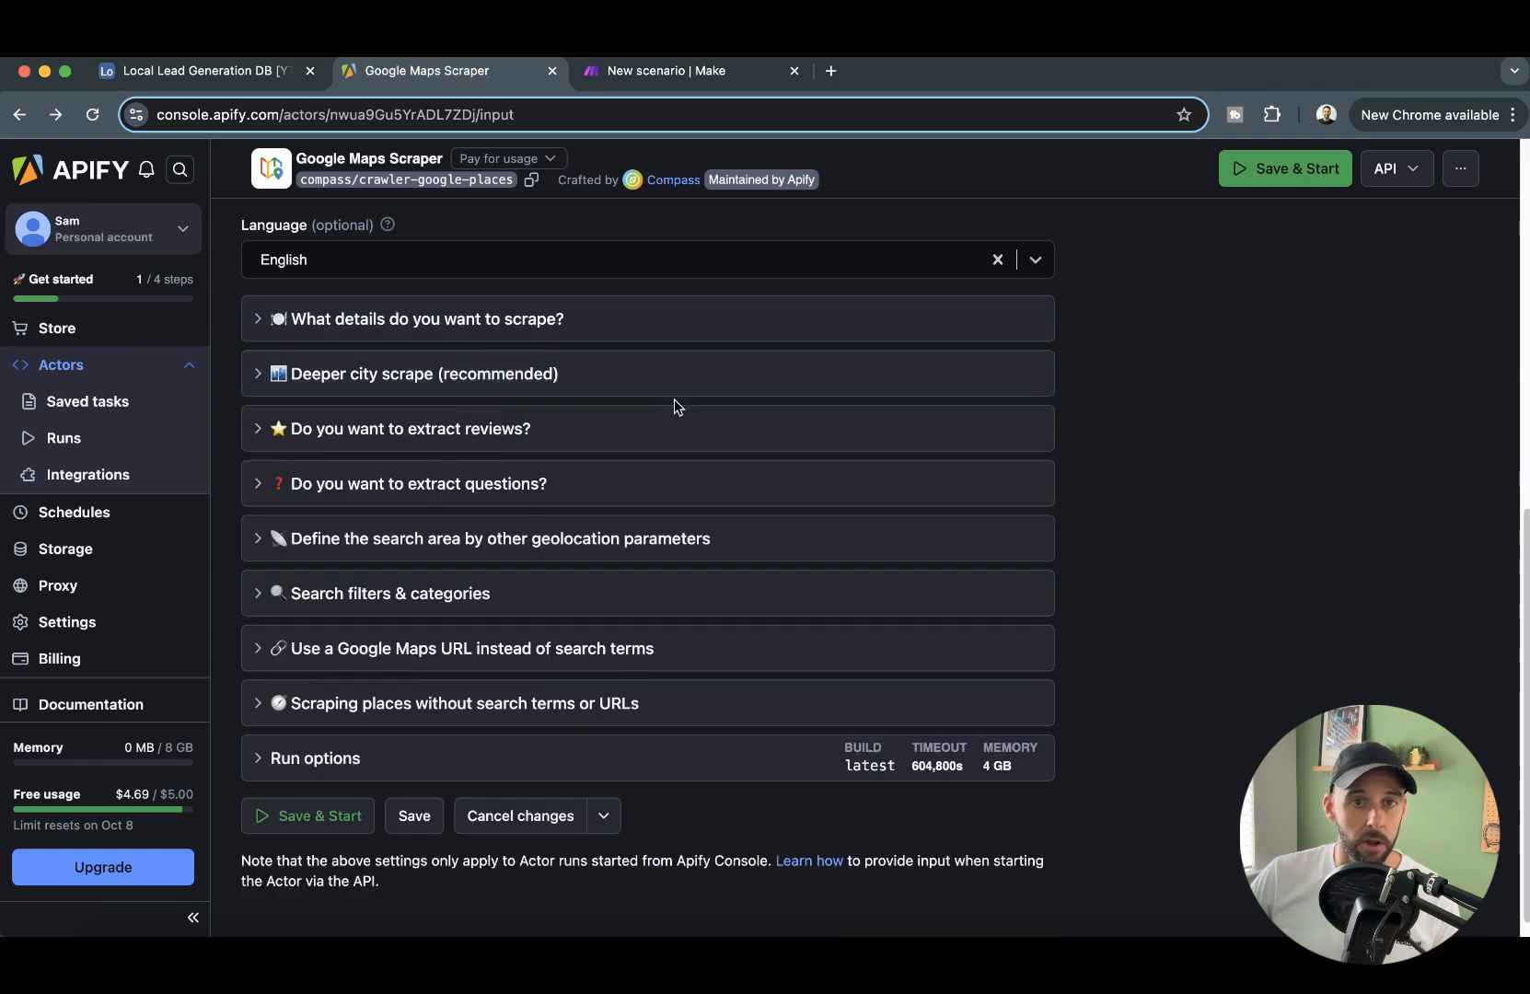
scroll(674, 398, up, 3)
click(465, 471)
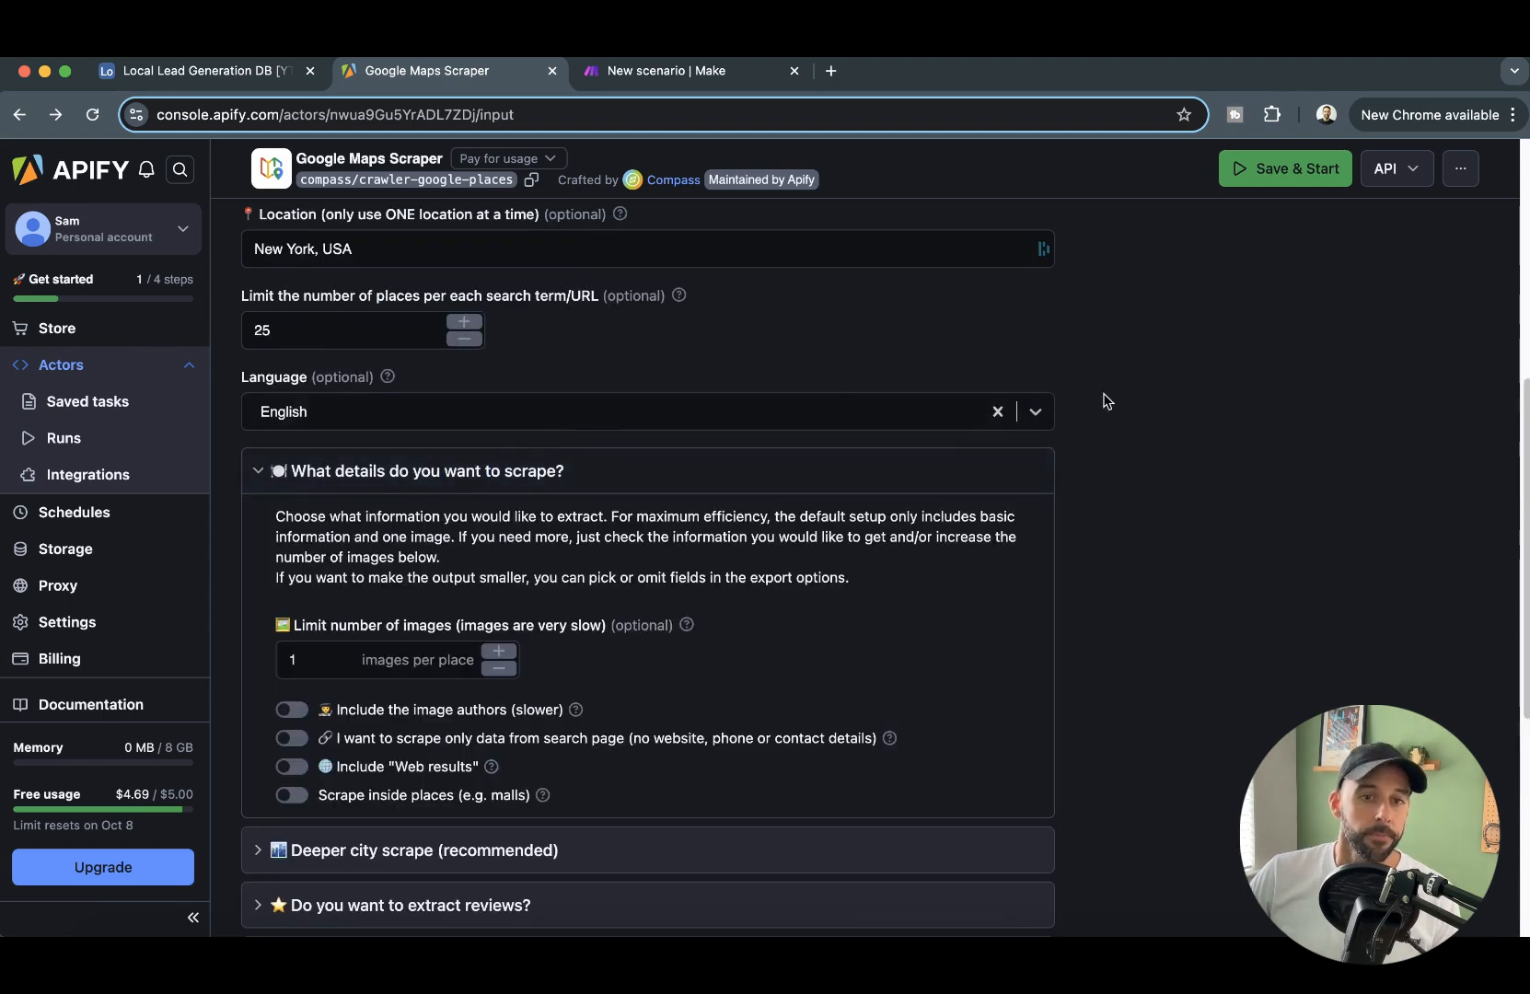
click(509, 474)
scroll(430, 617, up, 3)
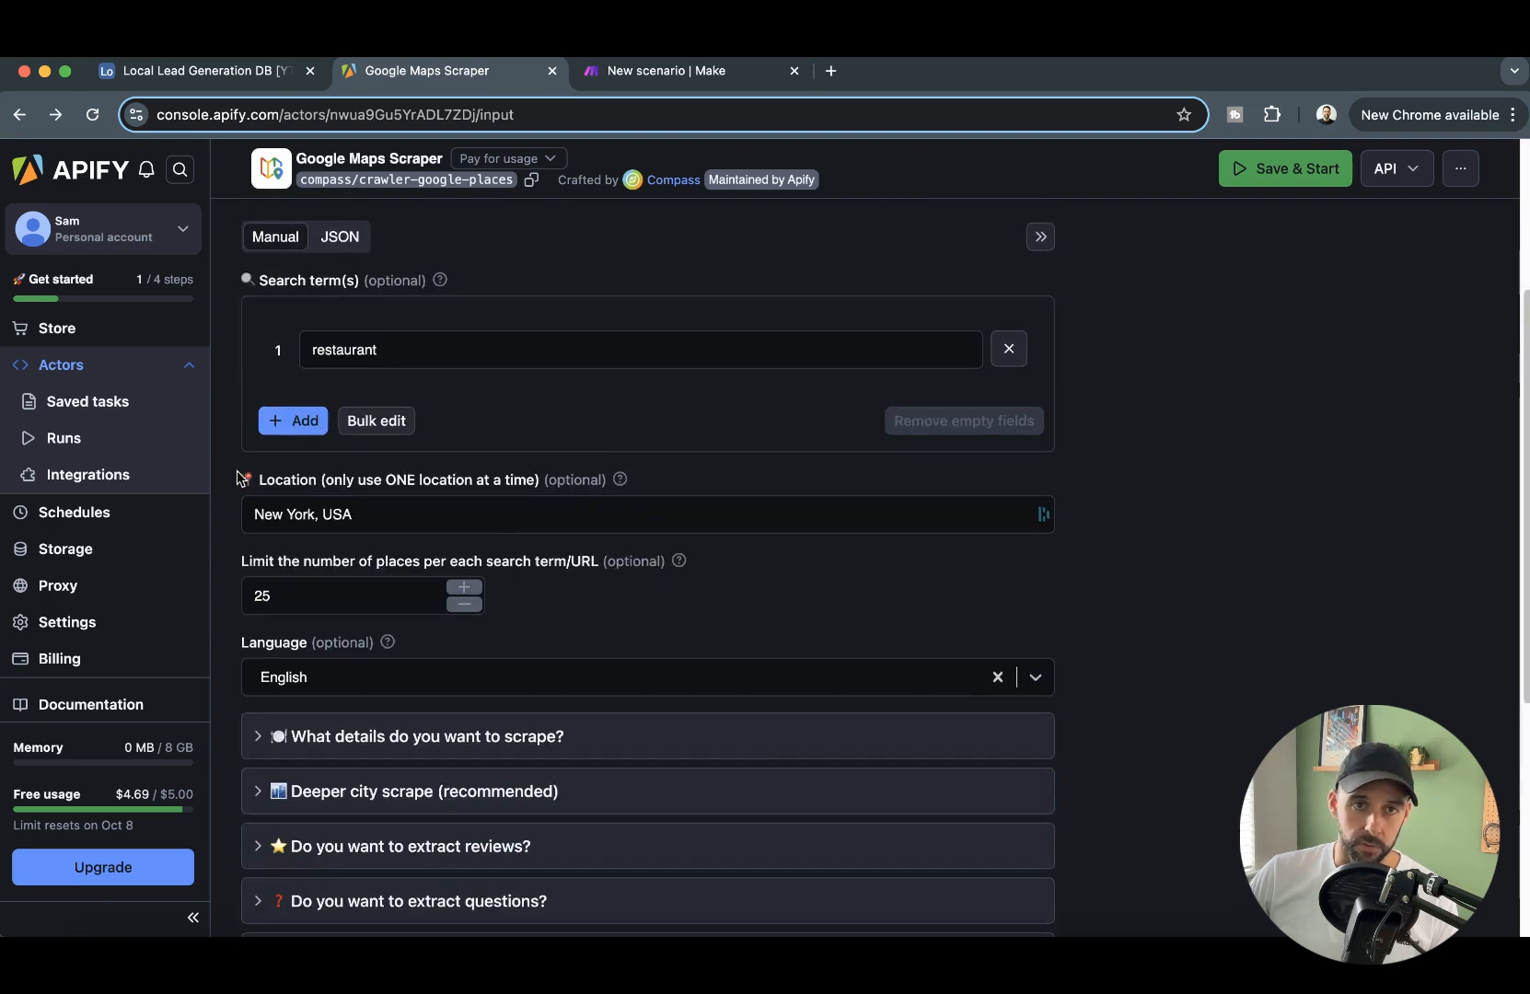
- Copy the actor's complete JSON input from Apify into the Input JSON field of Make's Apify Run an Actor module
click(337, 237)
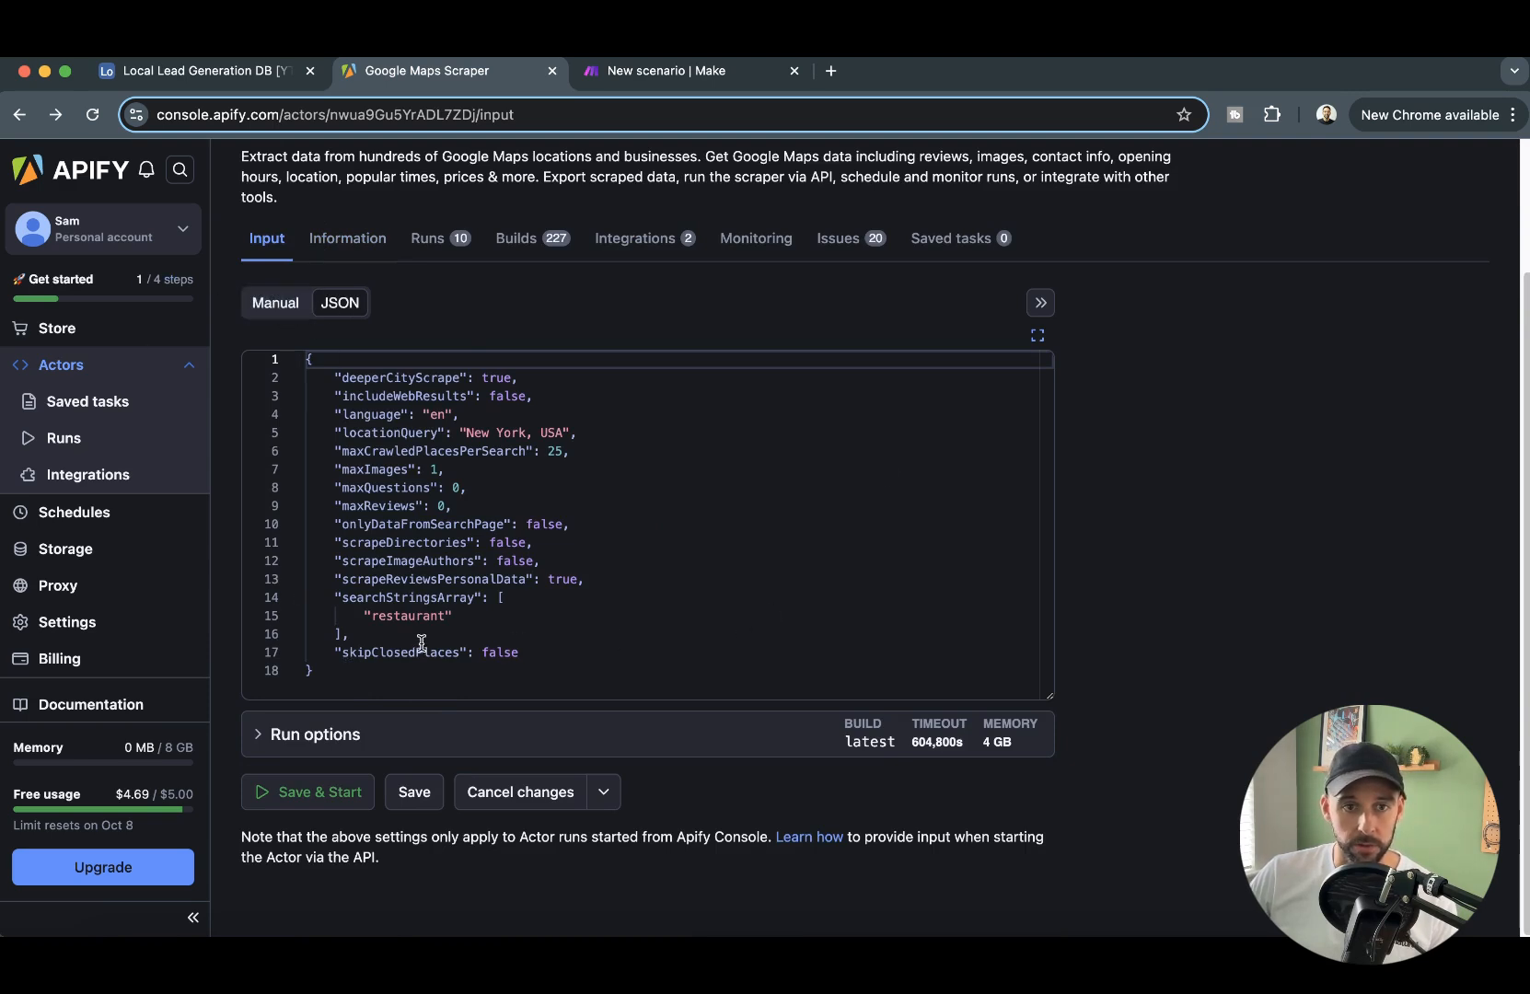
drag(350, 675, 303, 362)
key(ctrl+c)
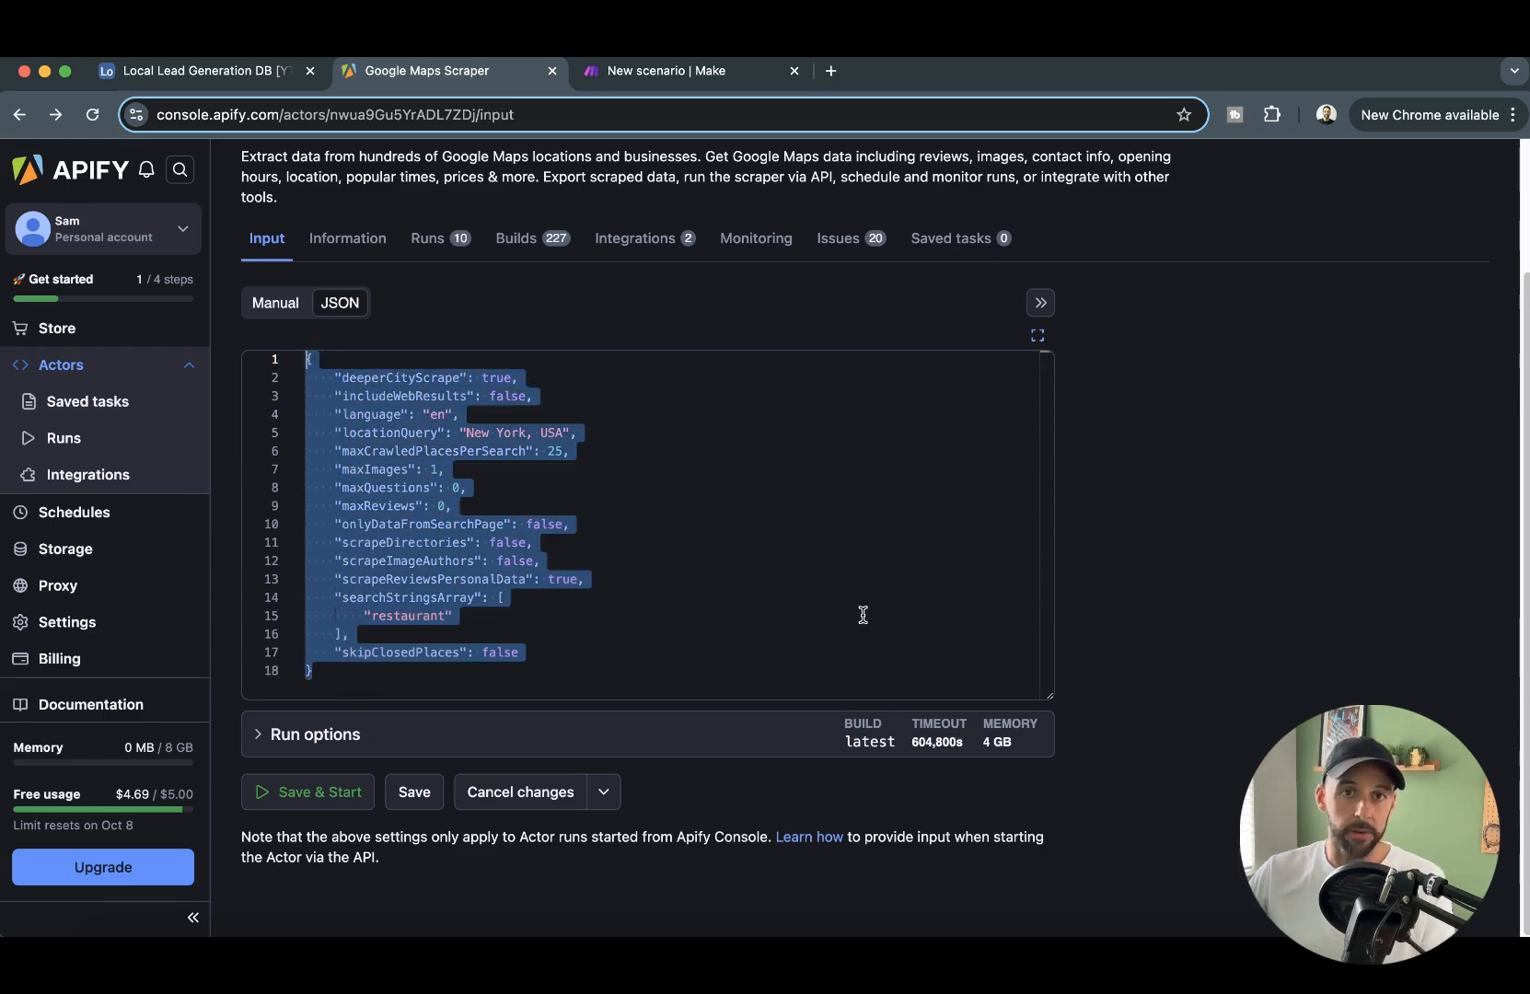
click(659, 70)
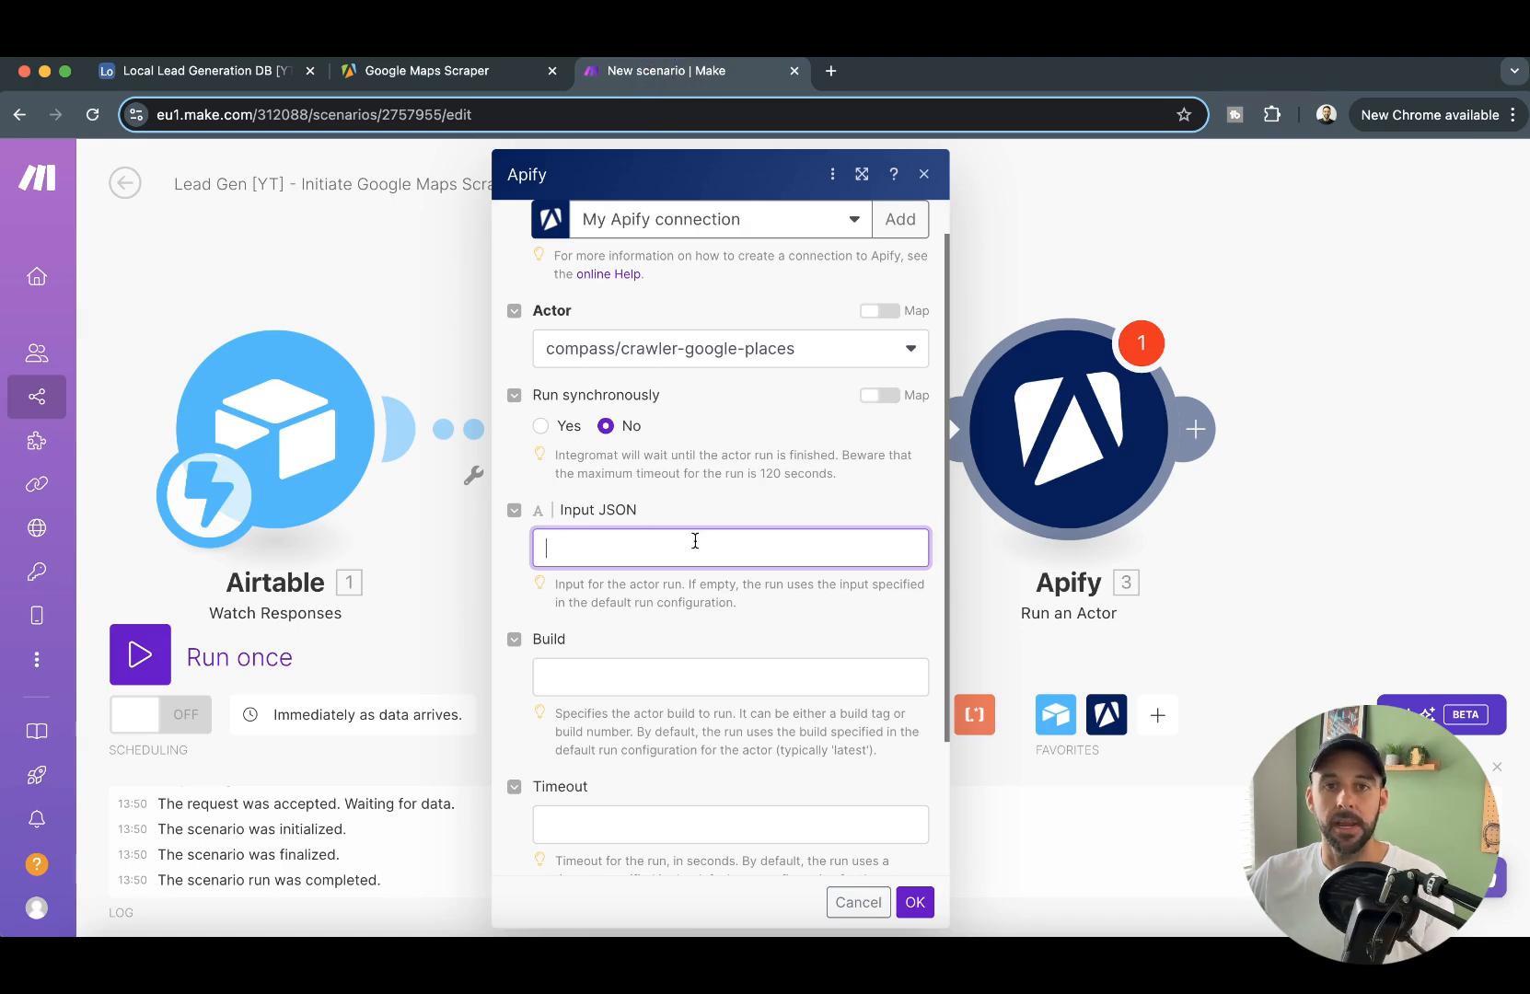
click(700, 547)
key(ctrl+v)
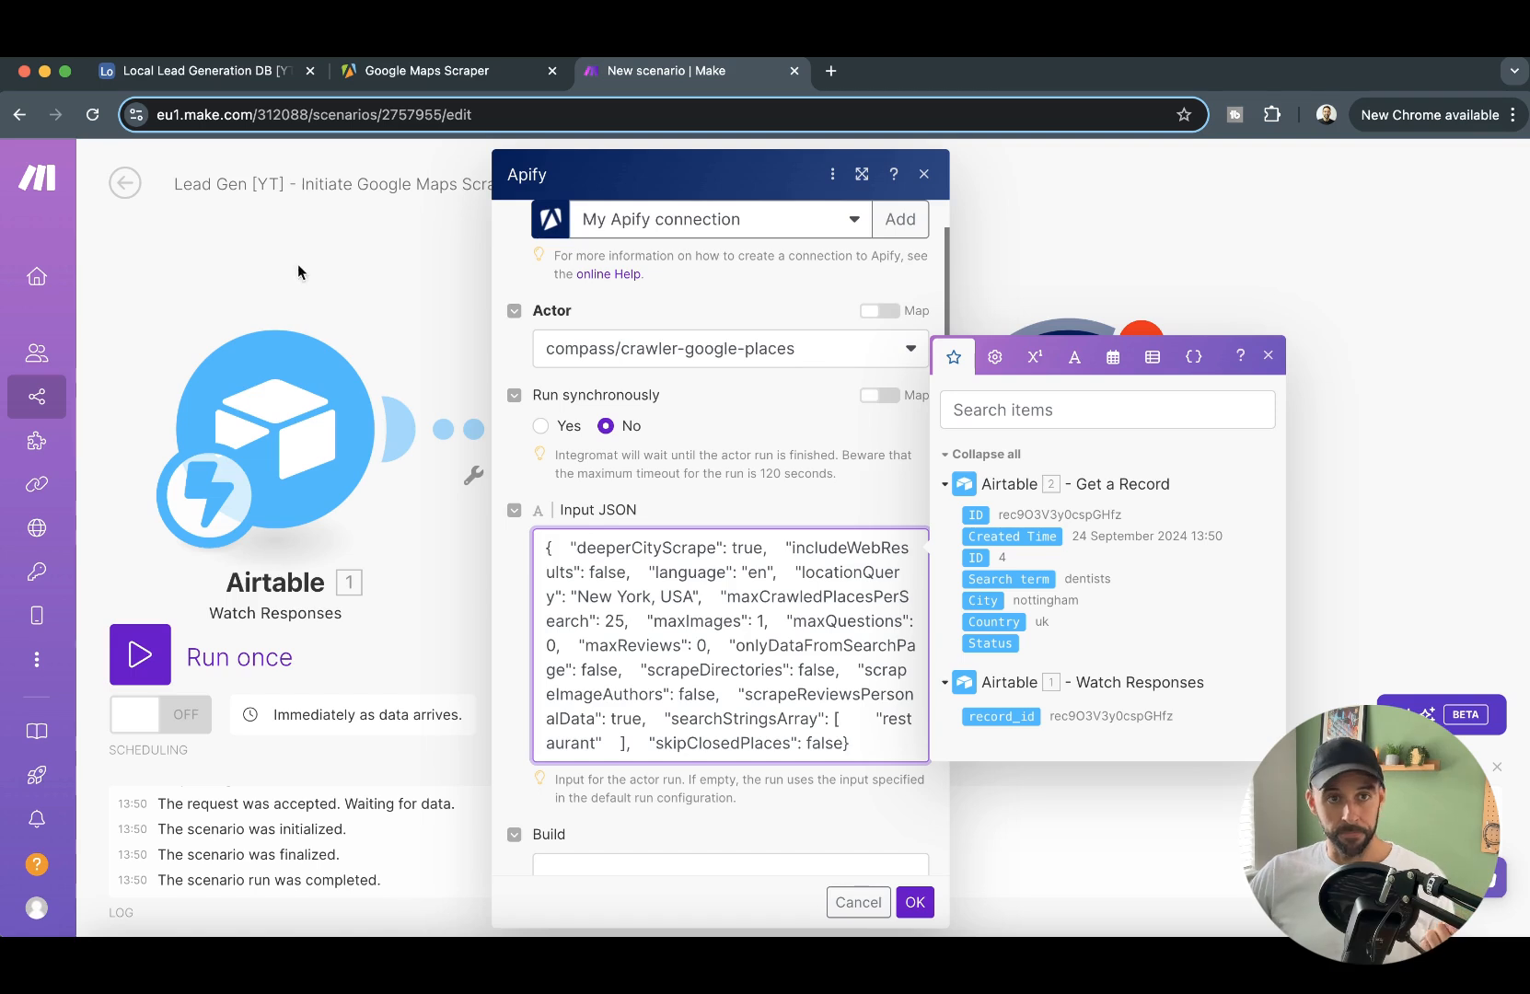
- Check the search term, city and country fields of the Airtable request record, and return to the Make scenario
click(217, 72)
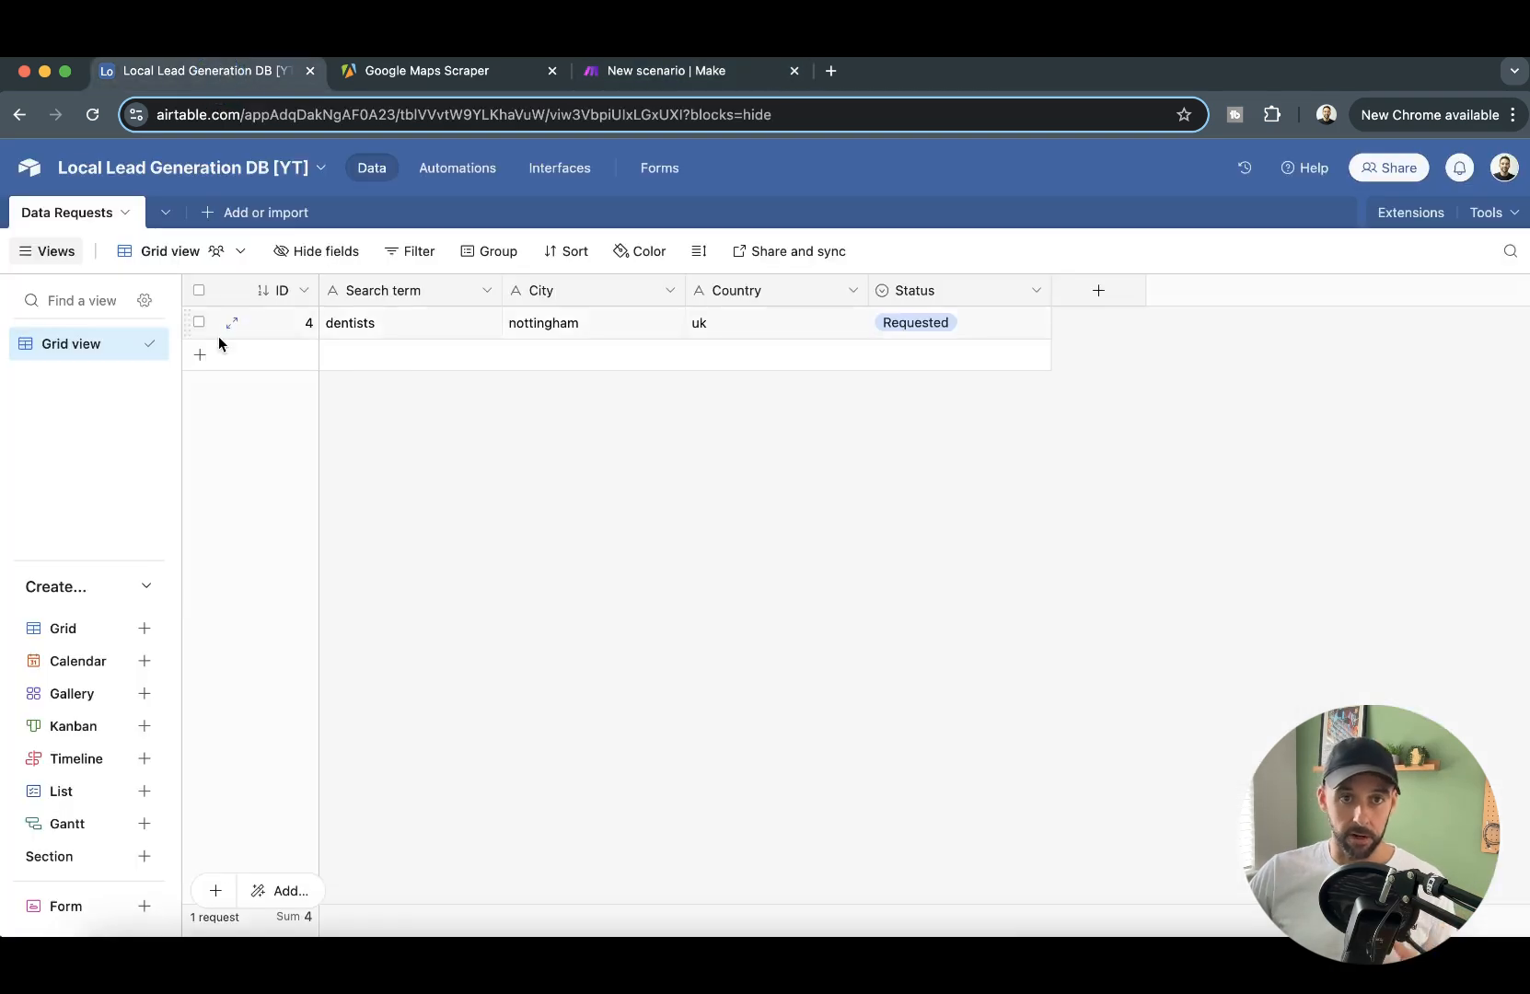
click(387, 329)
click(552, 339)
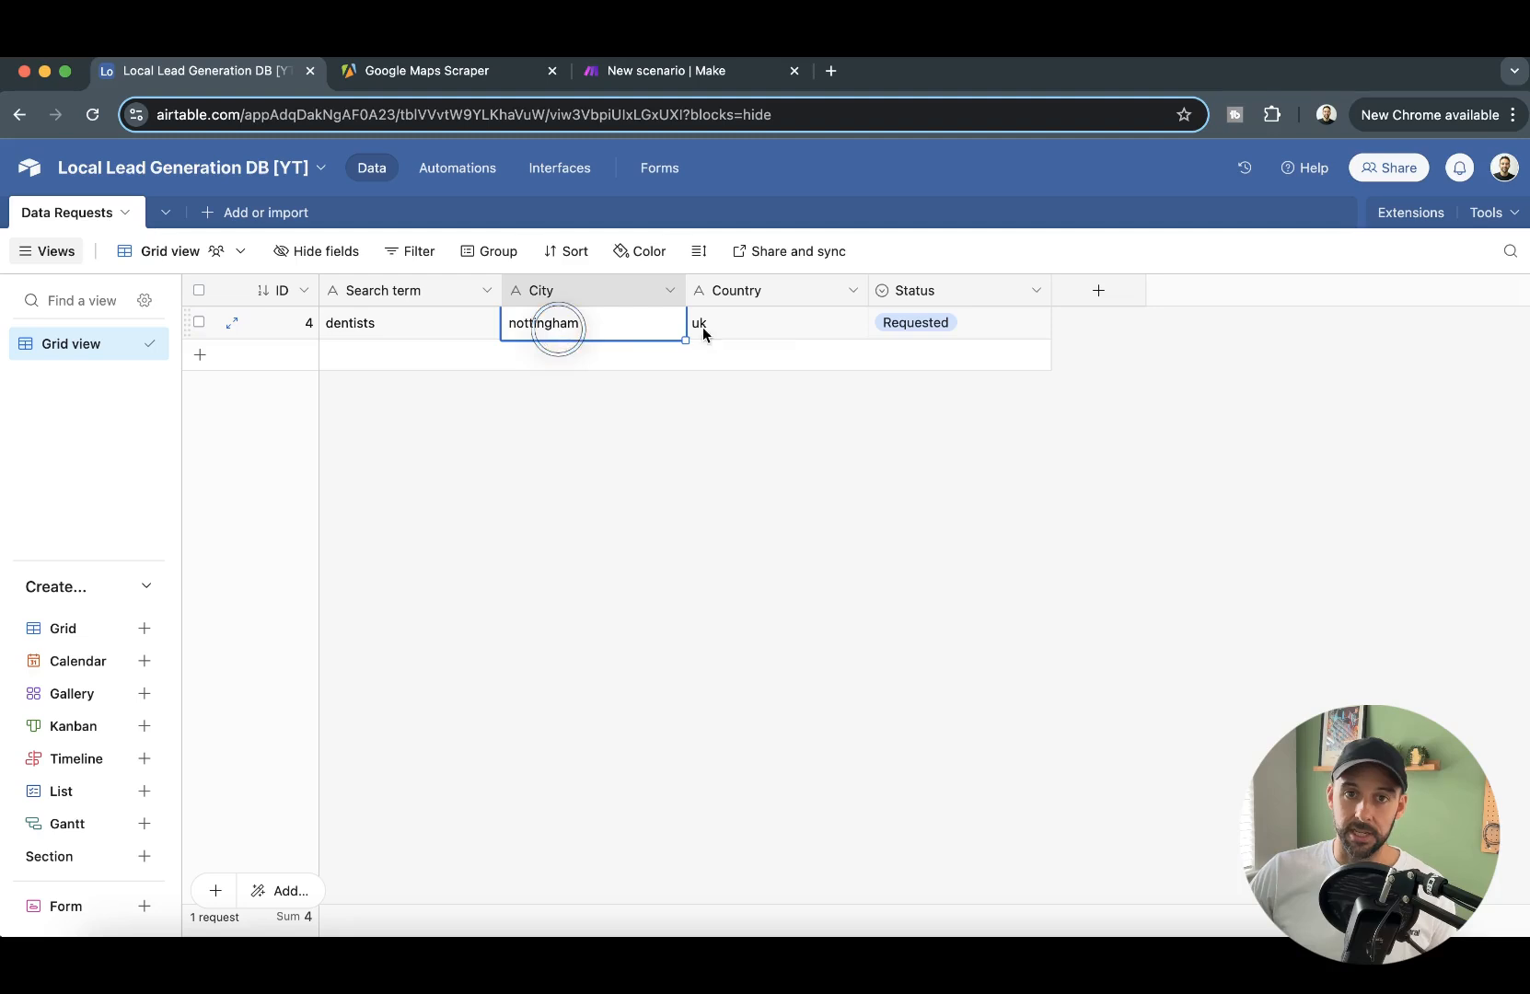
click(810, 339)
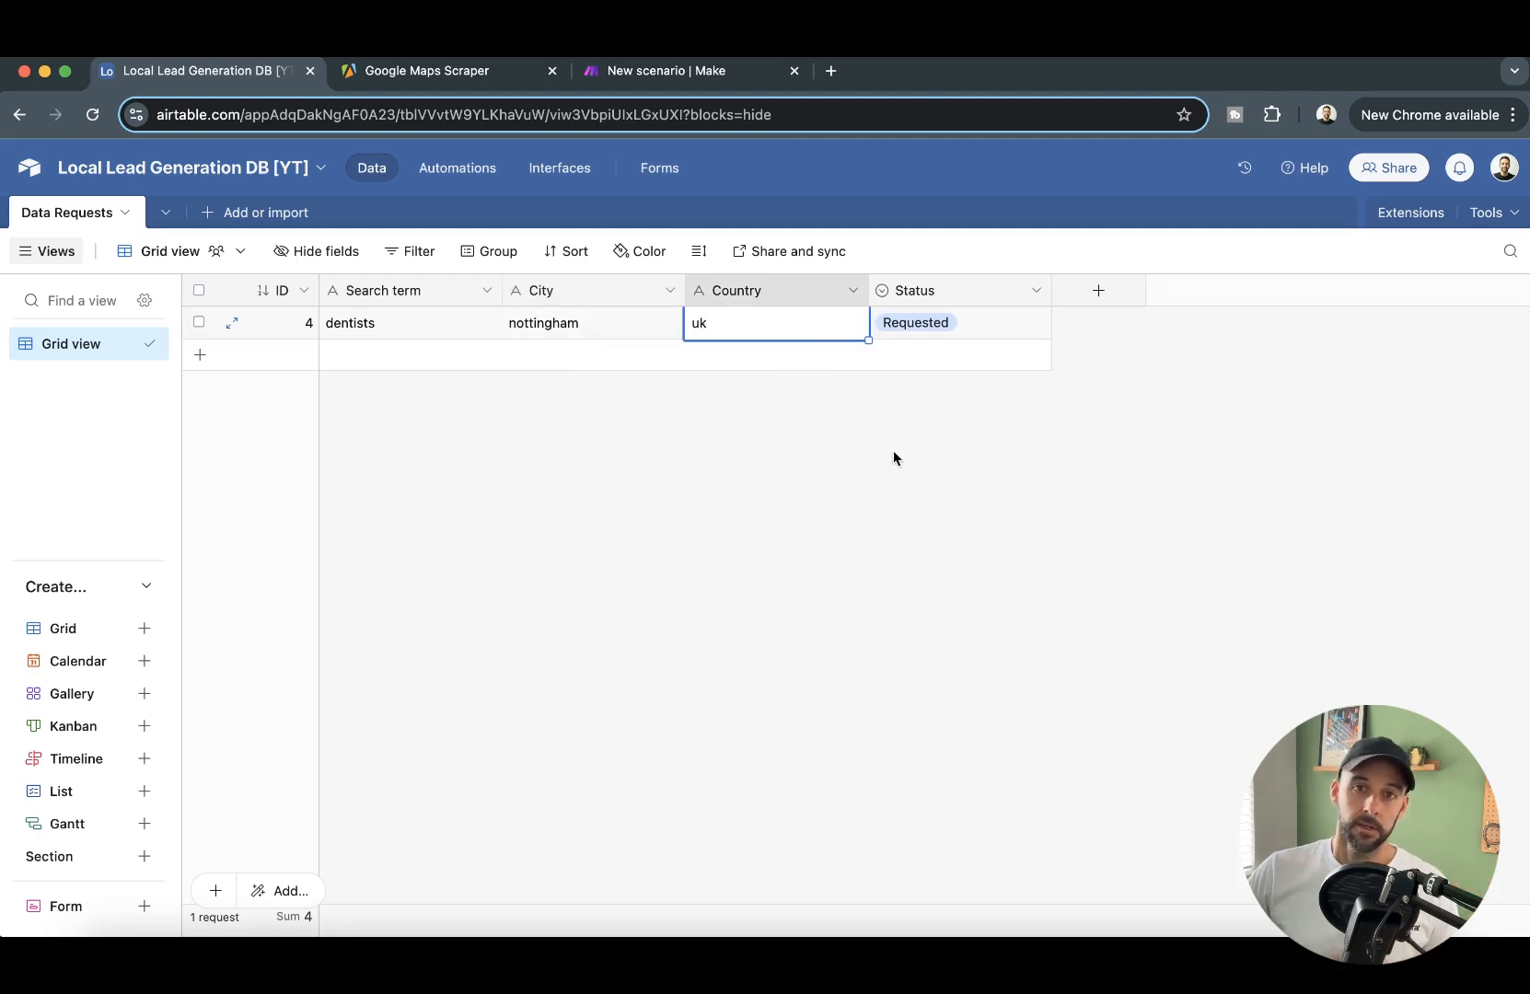
click(690, 74)
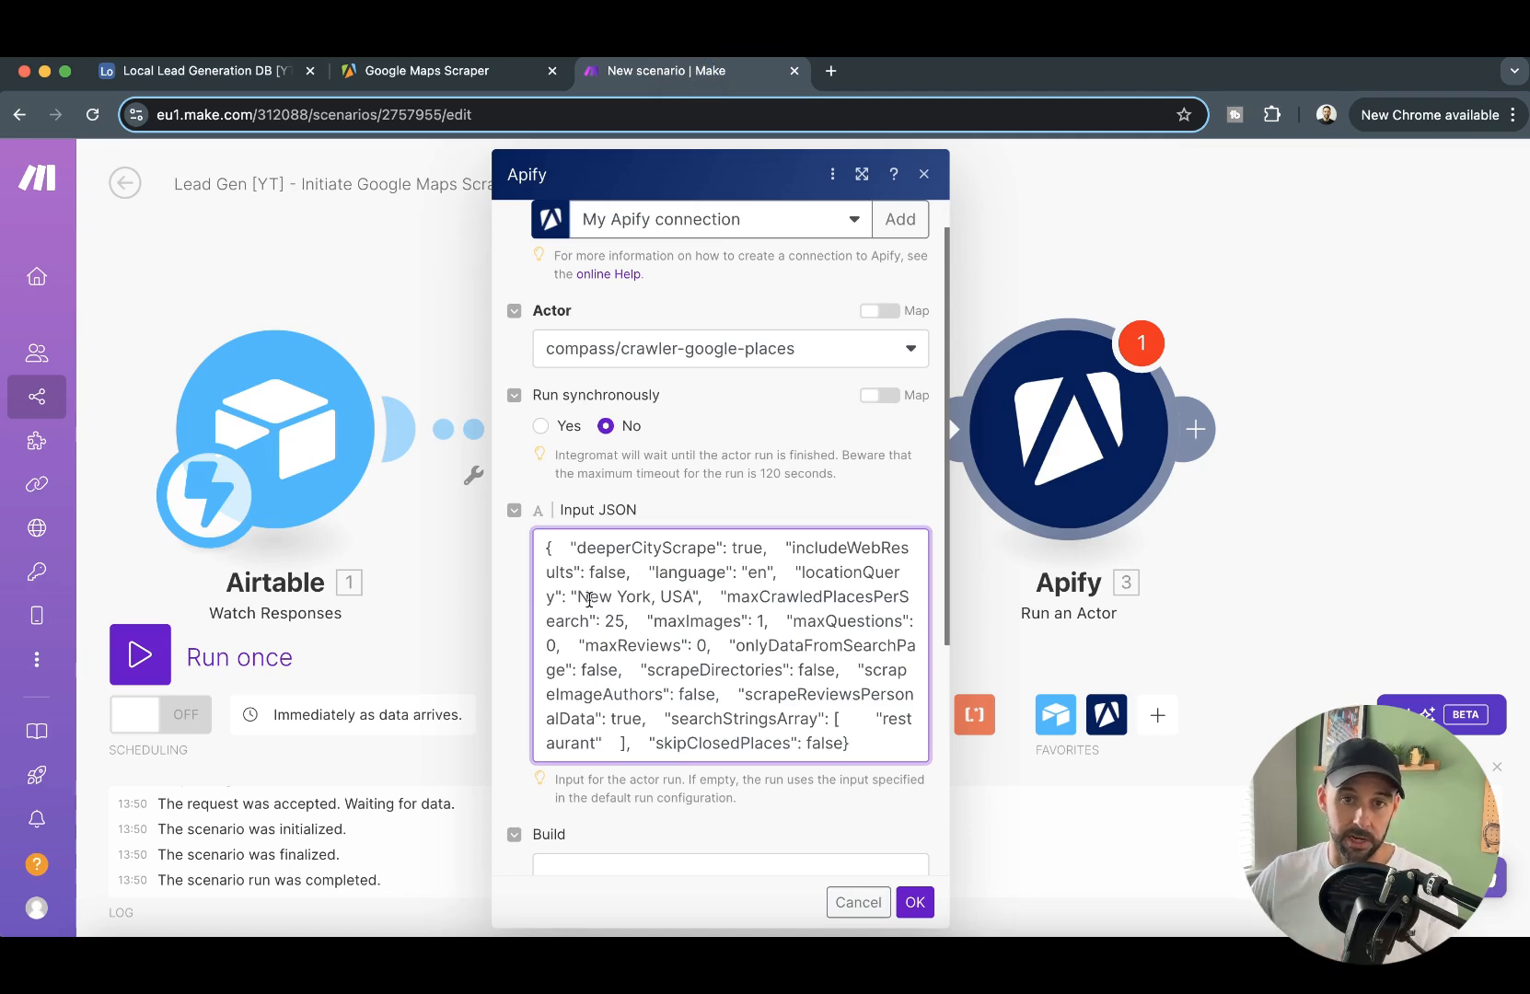
- Replace the locationQuery value in the input JSON with the City and Country fields from Get a Record, separated by a comma
mouse_move(580, 597)
mouse_down()
mouse_move(655, 596)
mouse_move(574, 594)
mouse_up()
key(BackSpace)
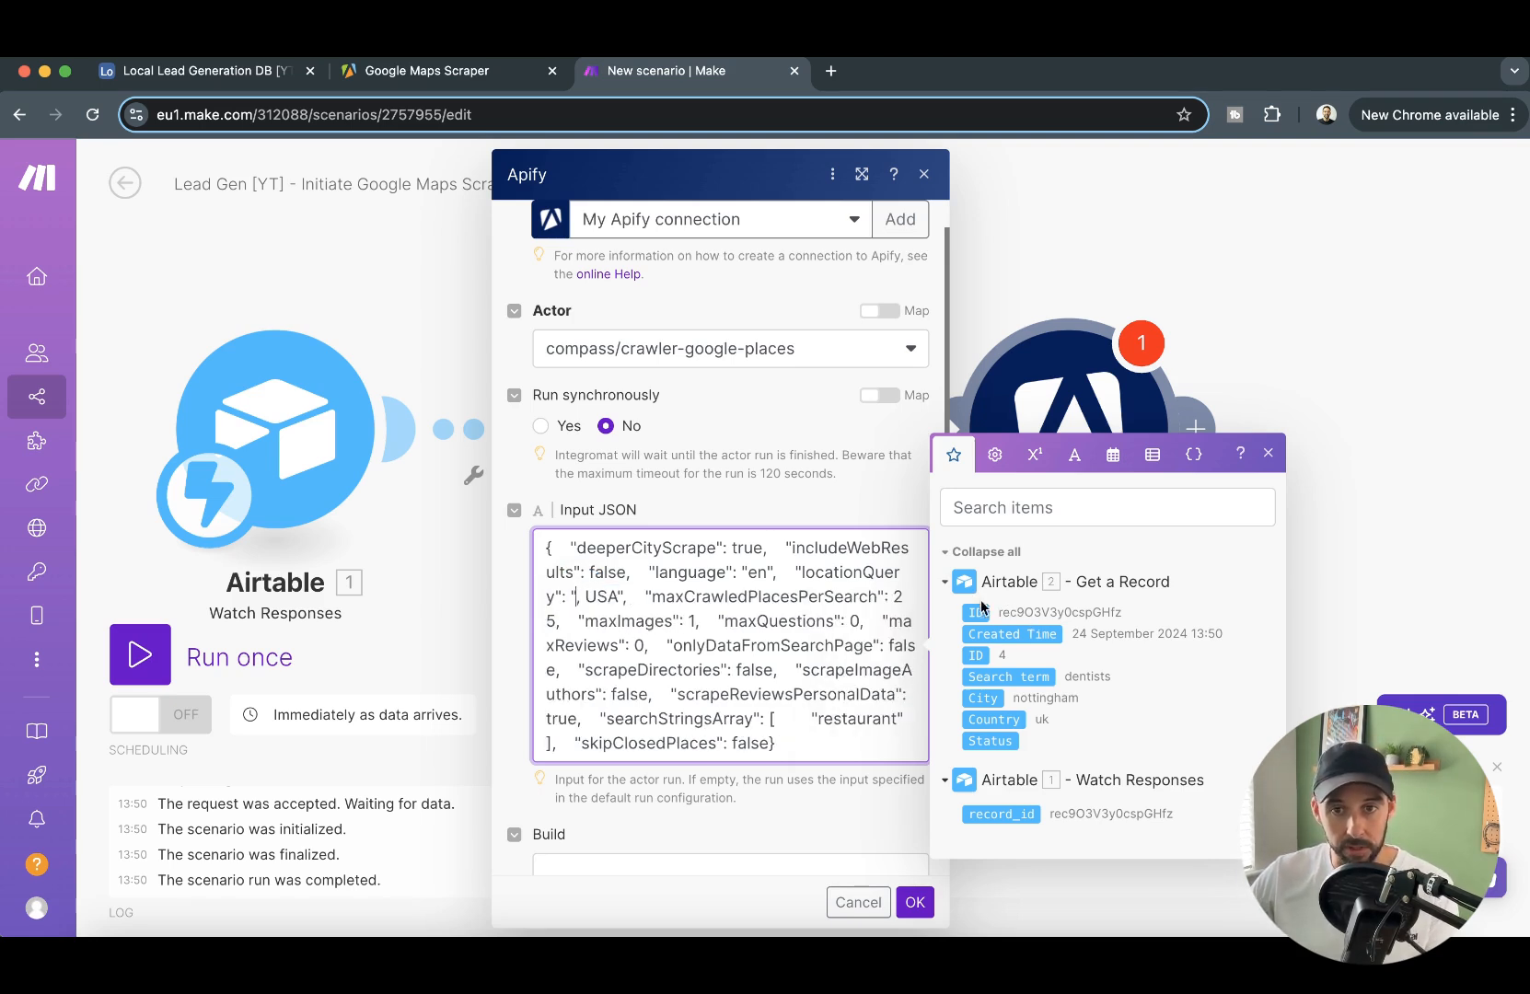
click(984, 699)
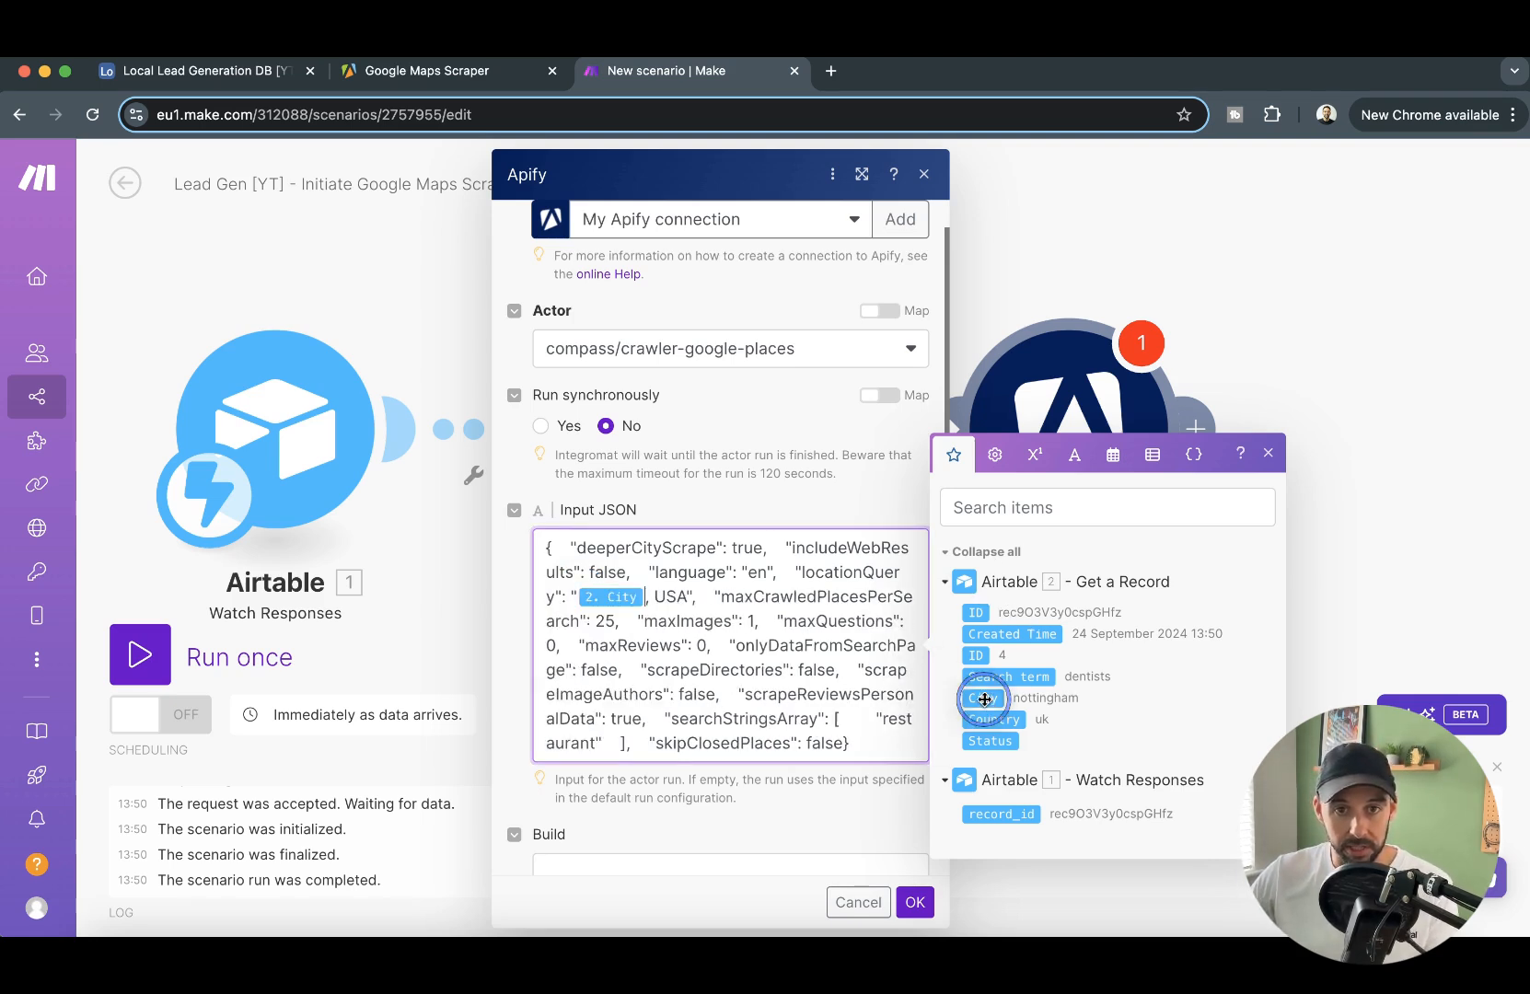
drag(655, 593, 685, 595)
key(BackSpace)
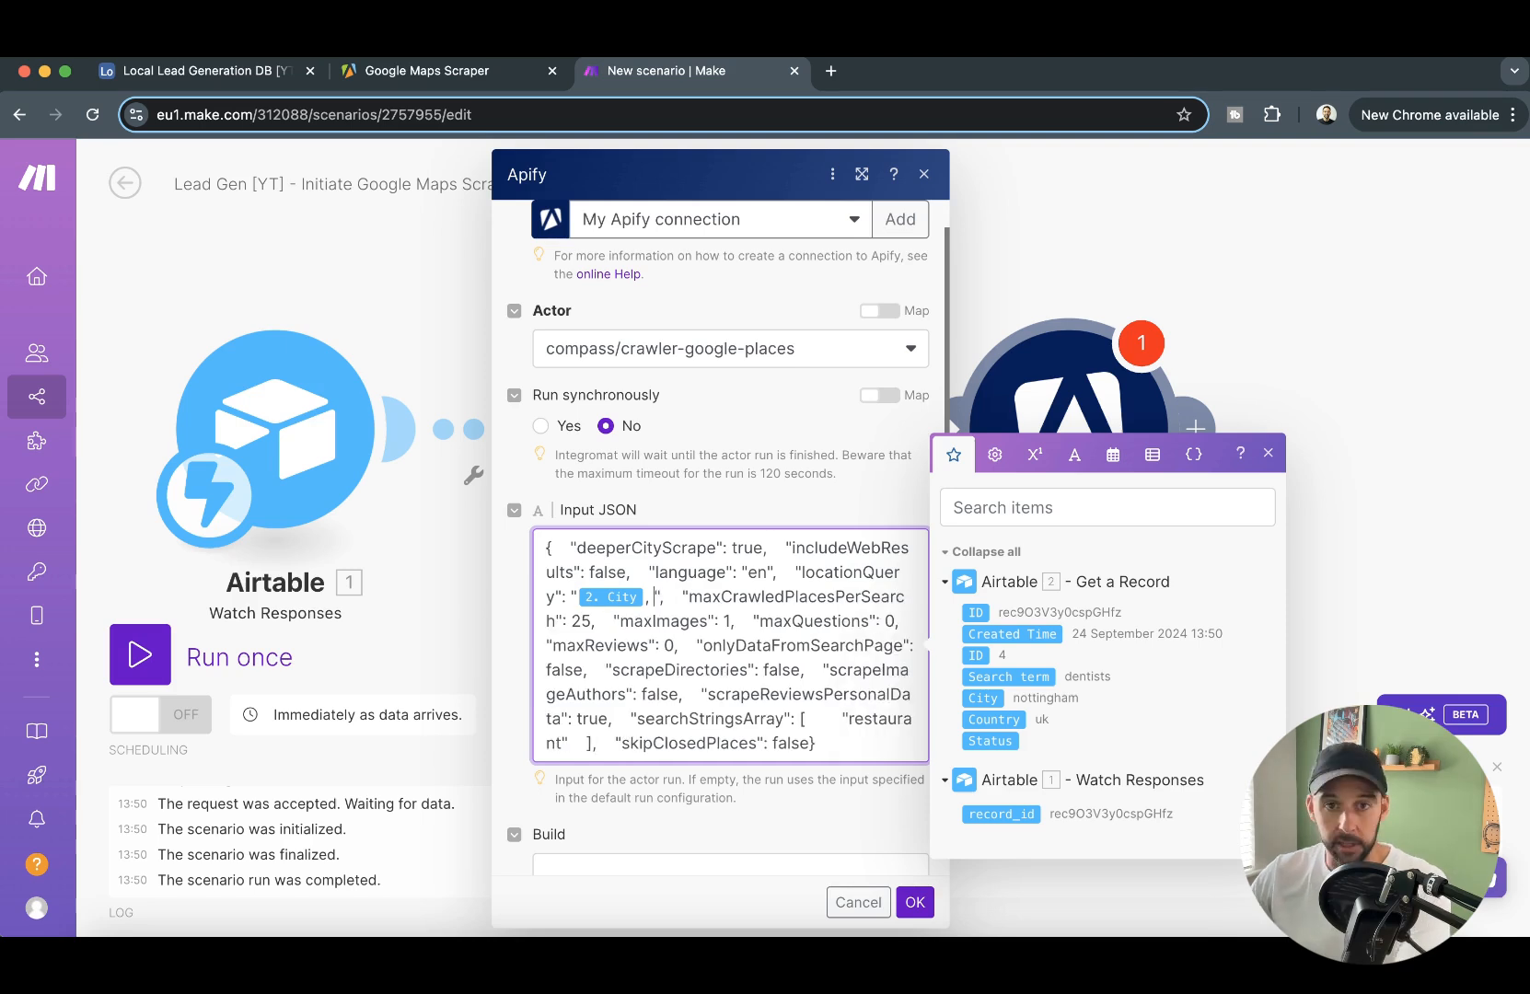
click(1004, 720)
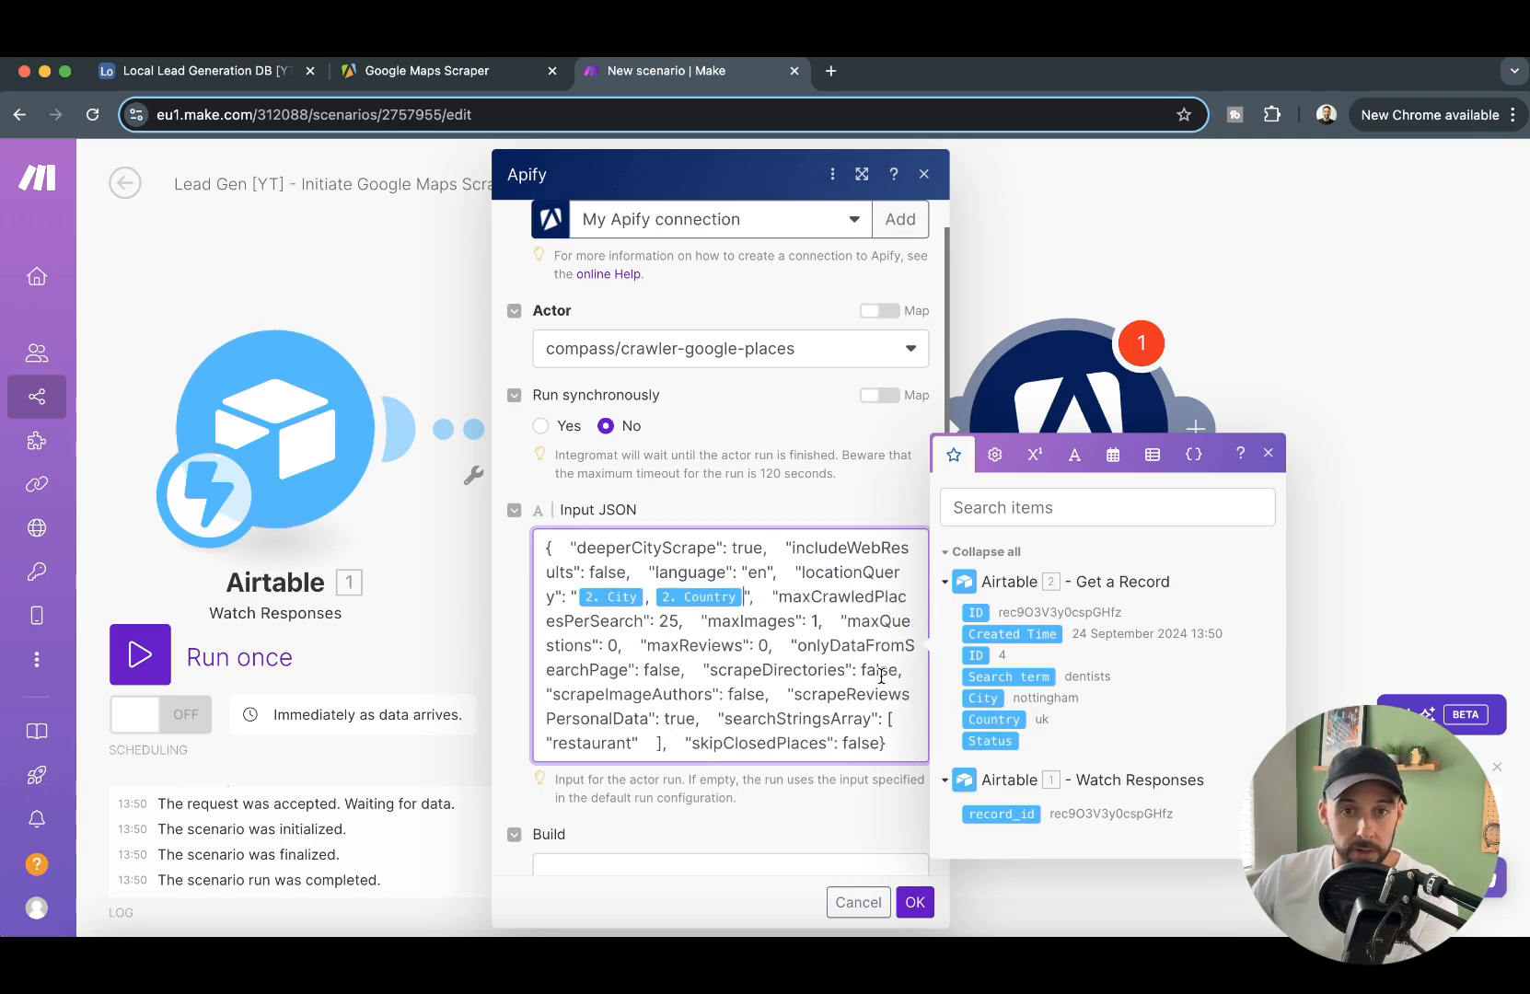
- Replace "restaurant" in the searchStringsArray of the input JSON with the Search term field from Get a Record
scroll(808, 645, down, 2)
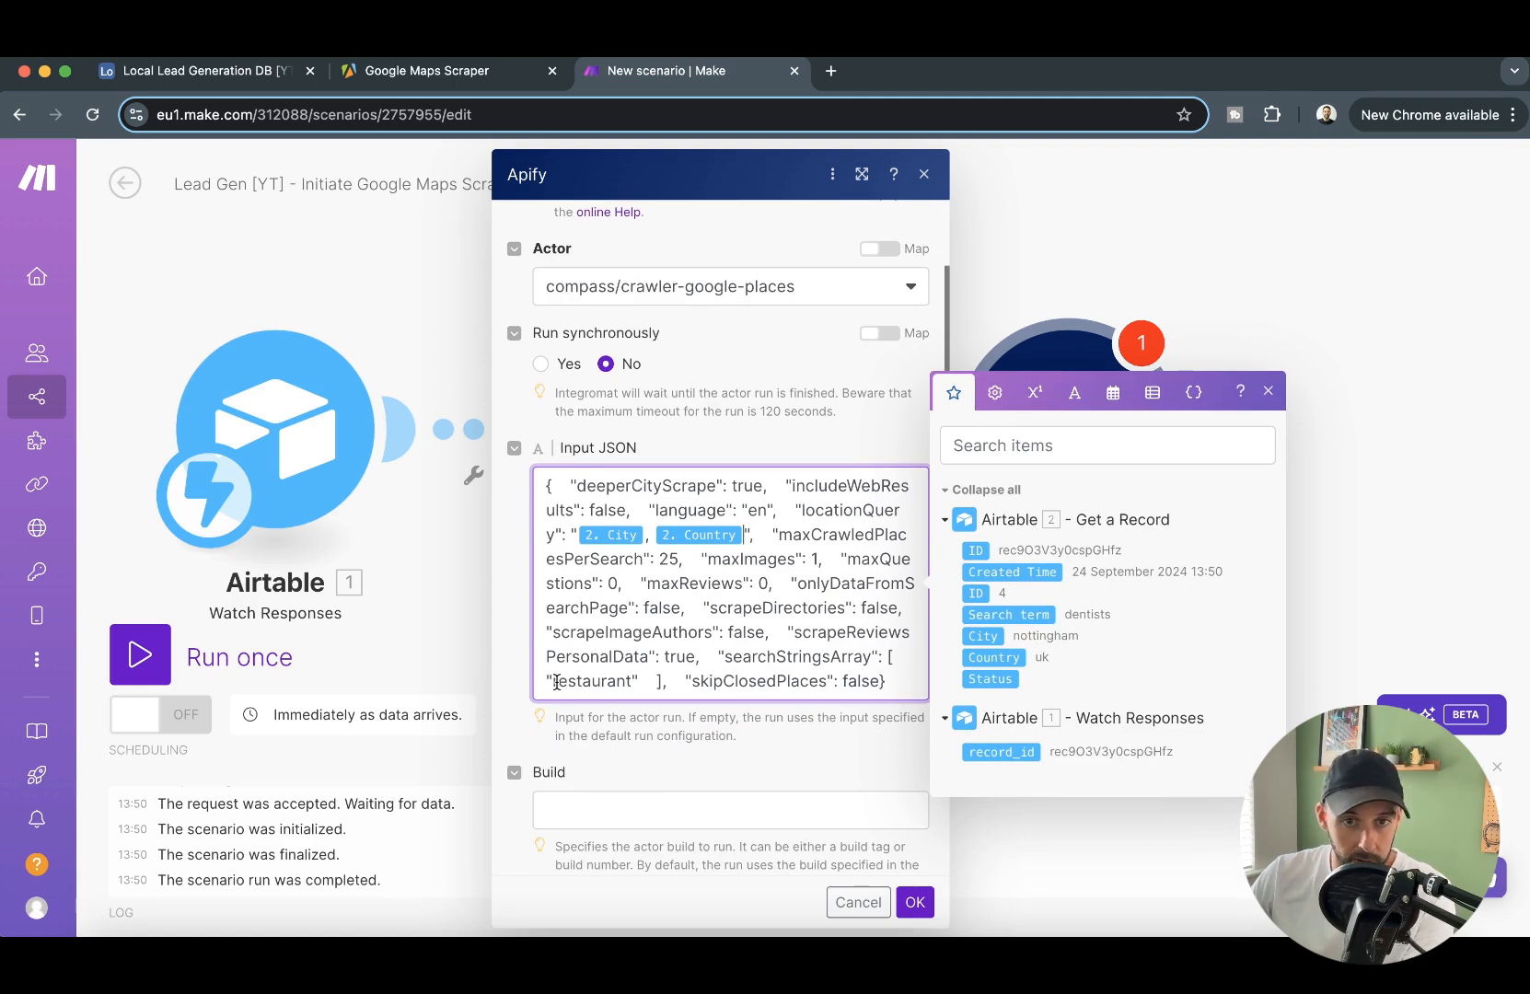
drag(553, 682, 634, 681)
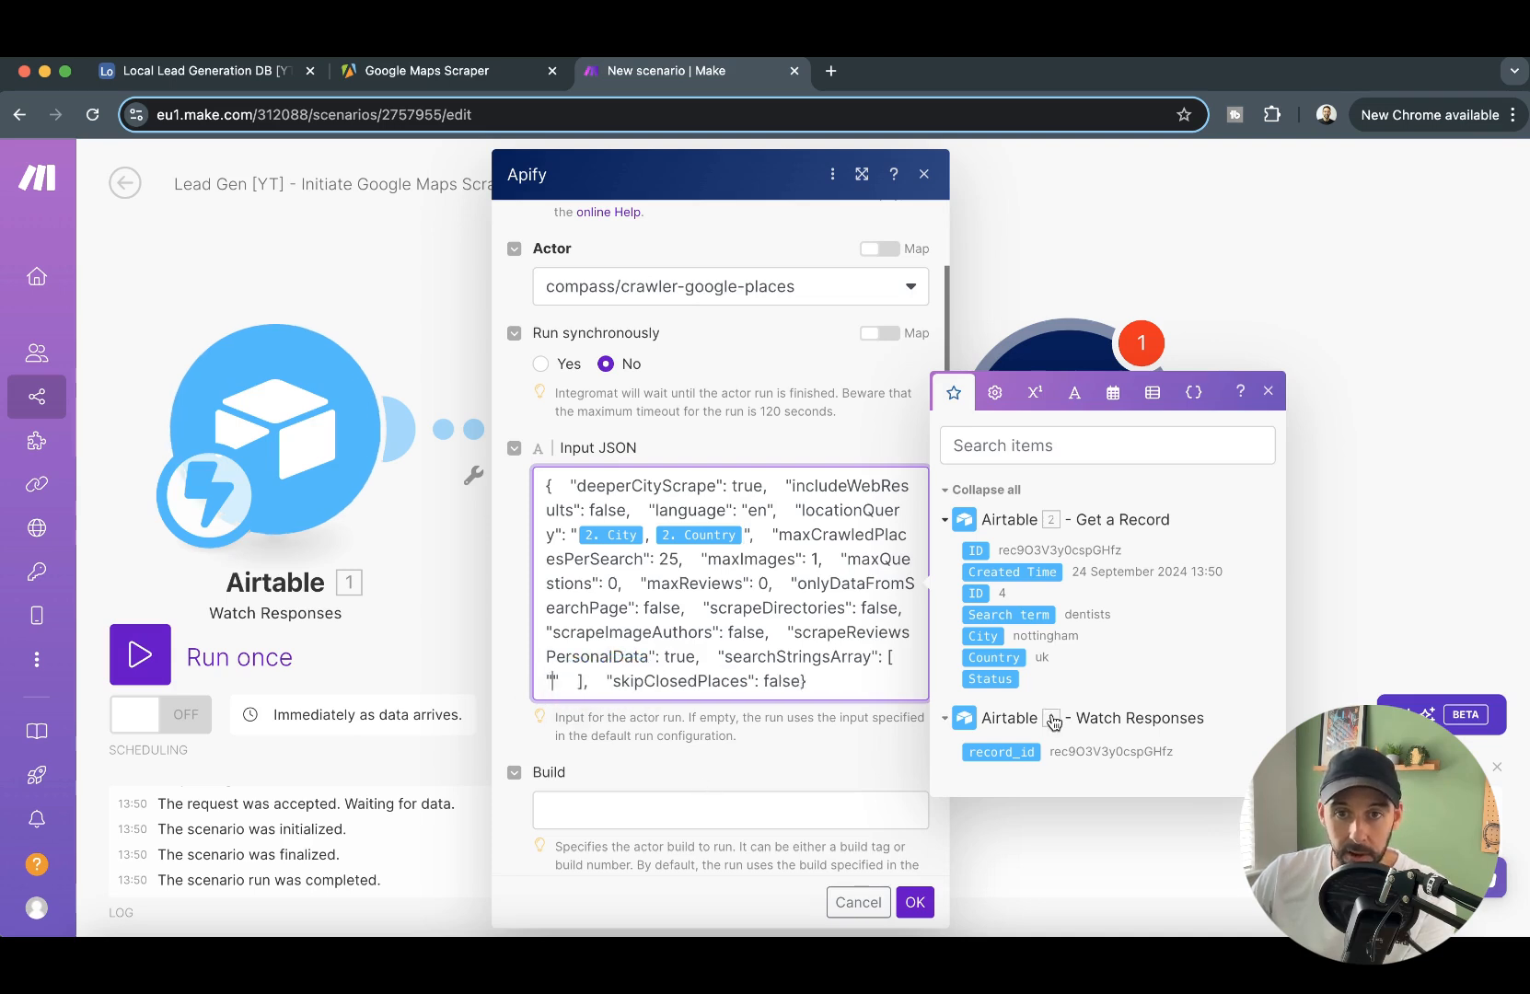
click(1026, 615)
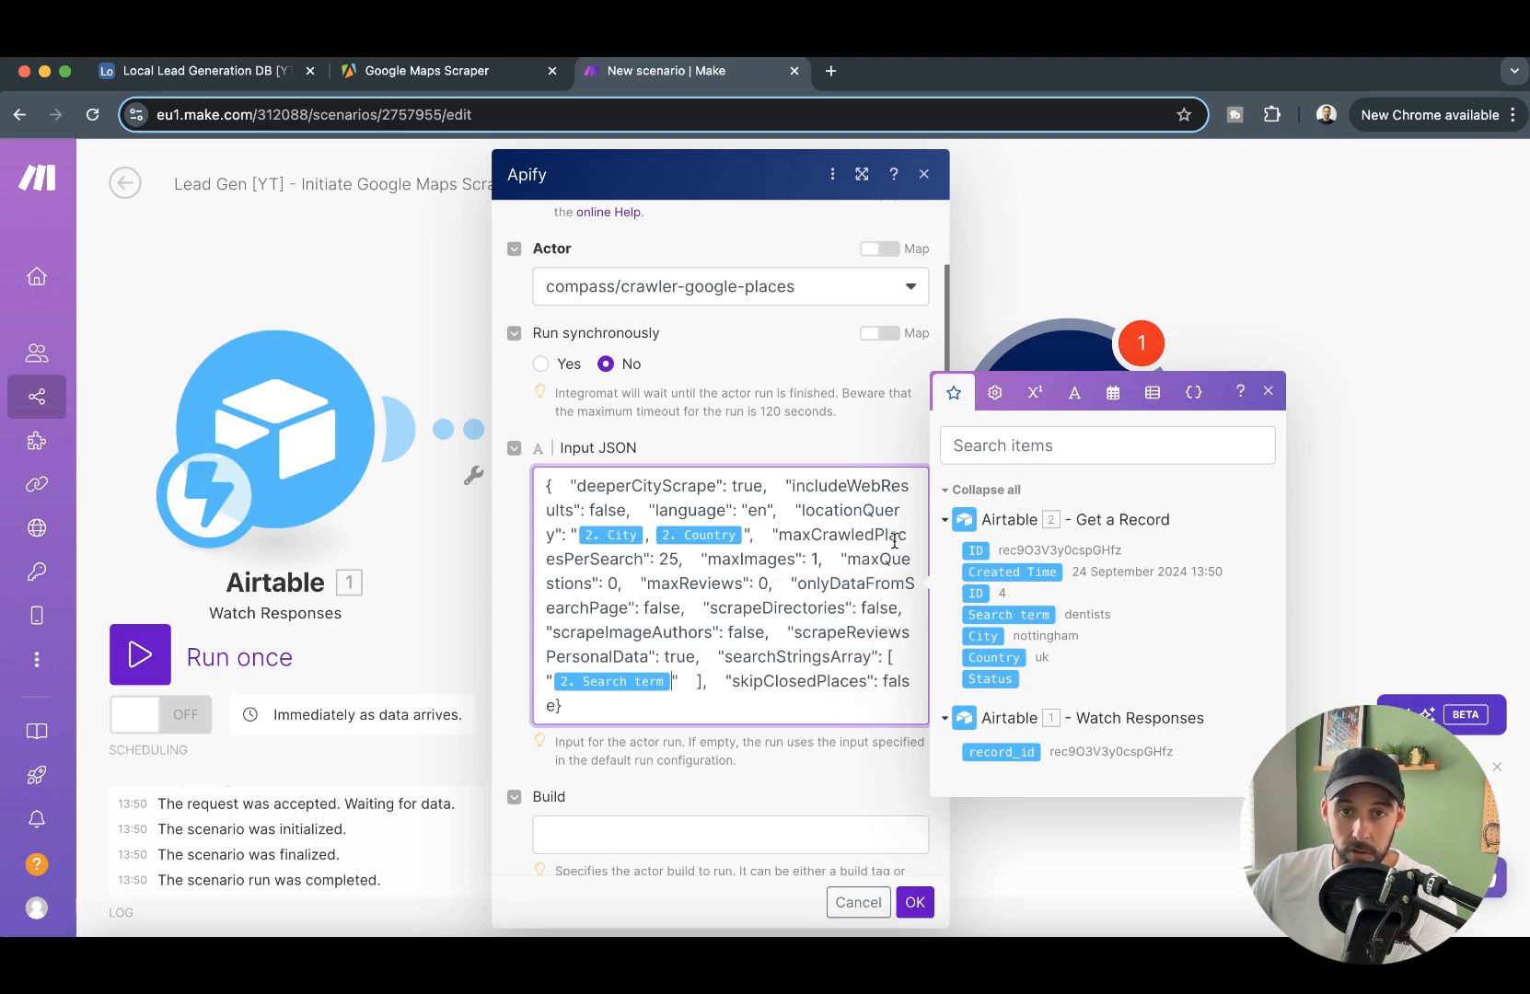
- Check the maxCrawledPlacesPerSearch value in the input JSON and save the Apify module's settings
drag(778, 535, 895, 535)
double_click(669, 559)
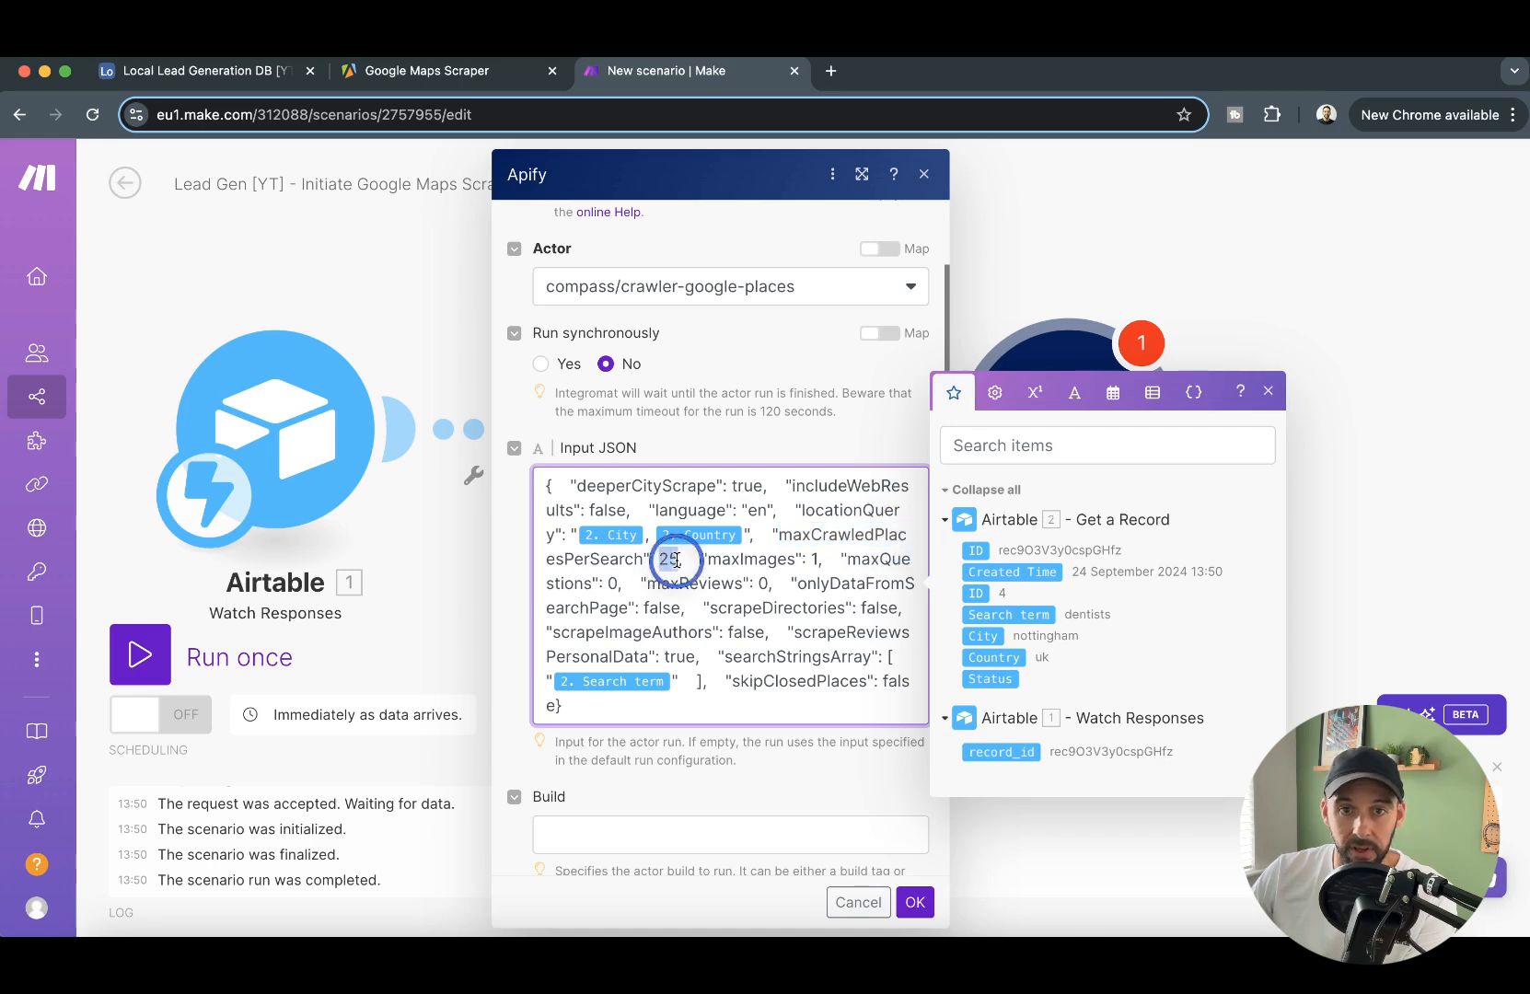
click(659, 558)
double_click(667, 559)
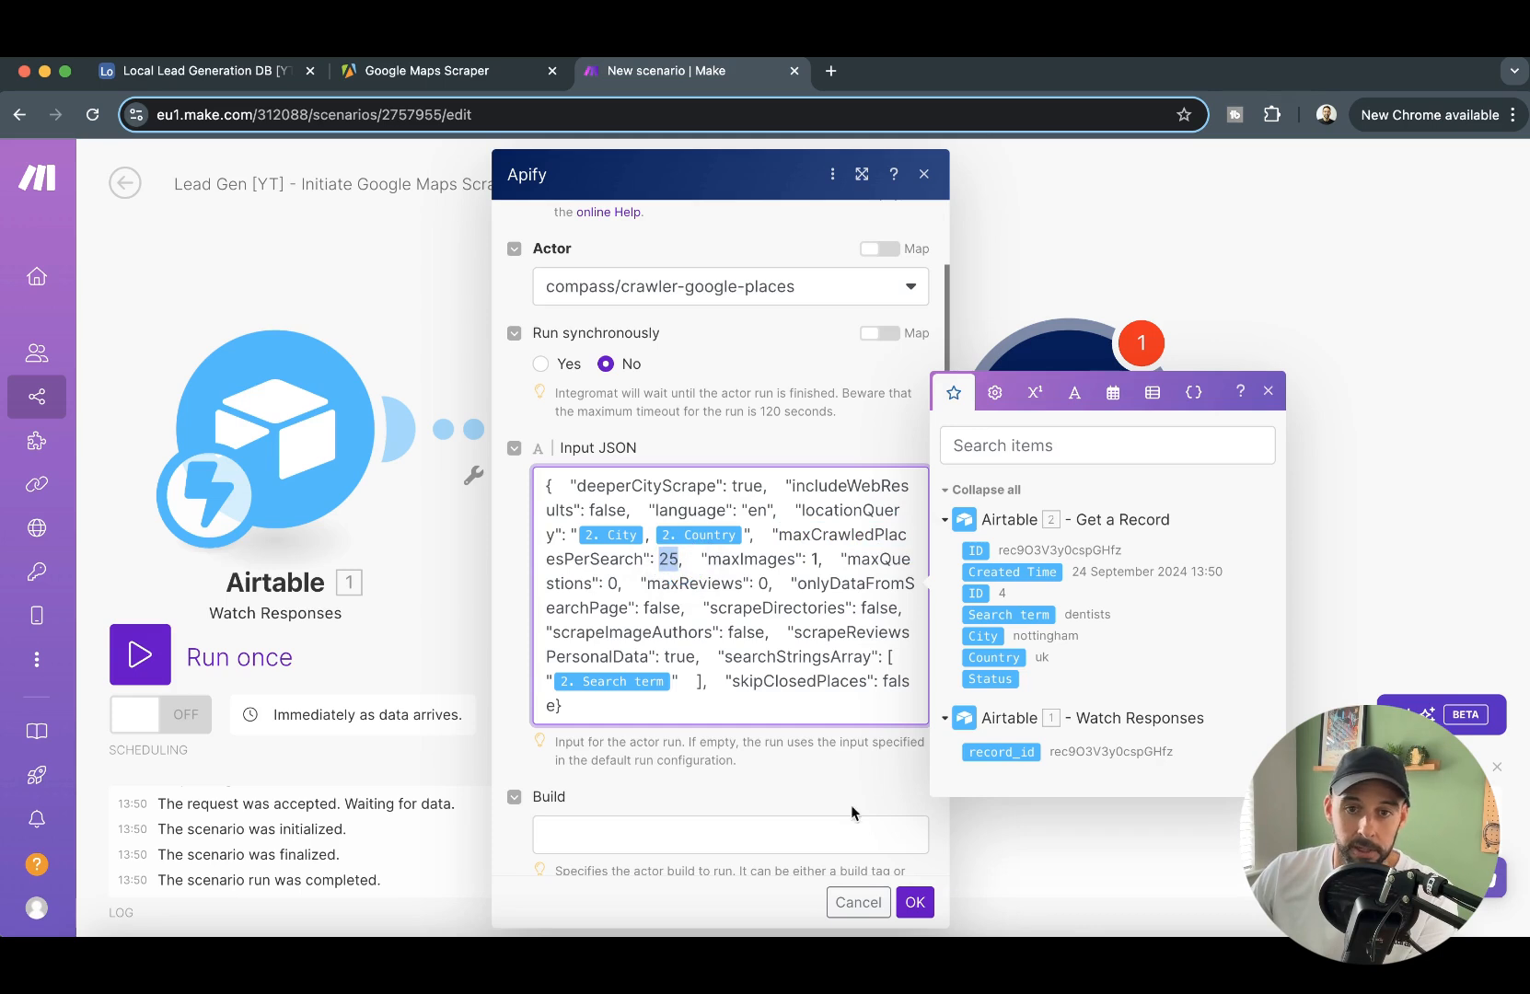
click(915, 900)
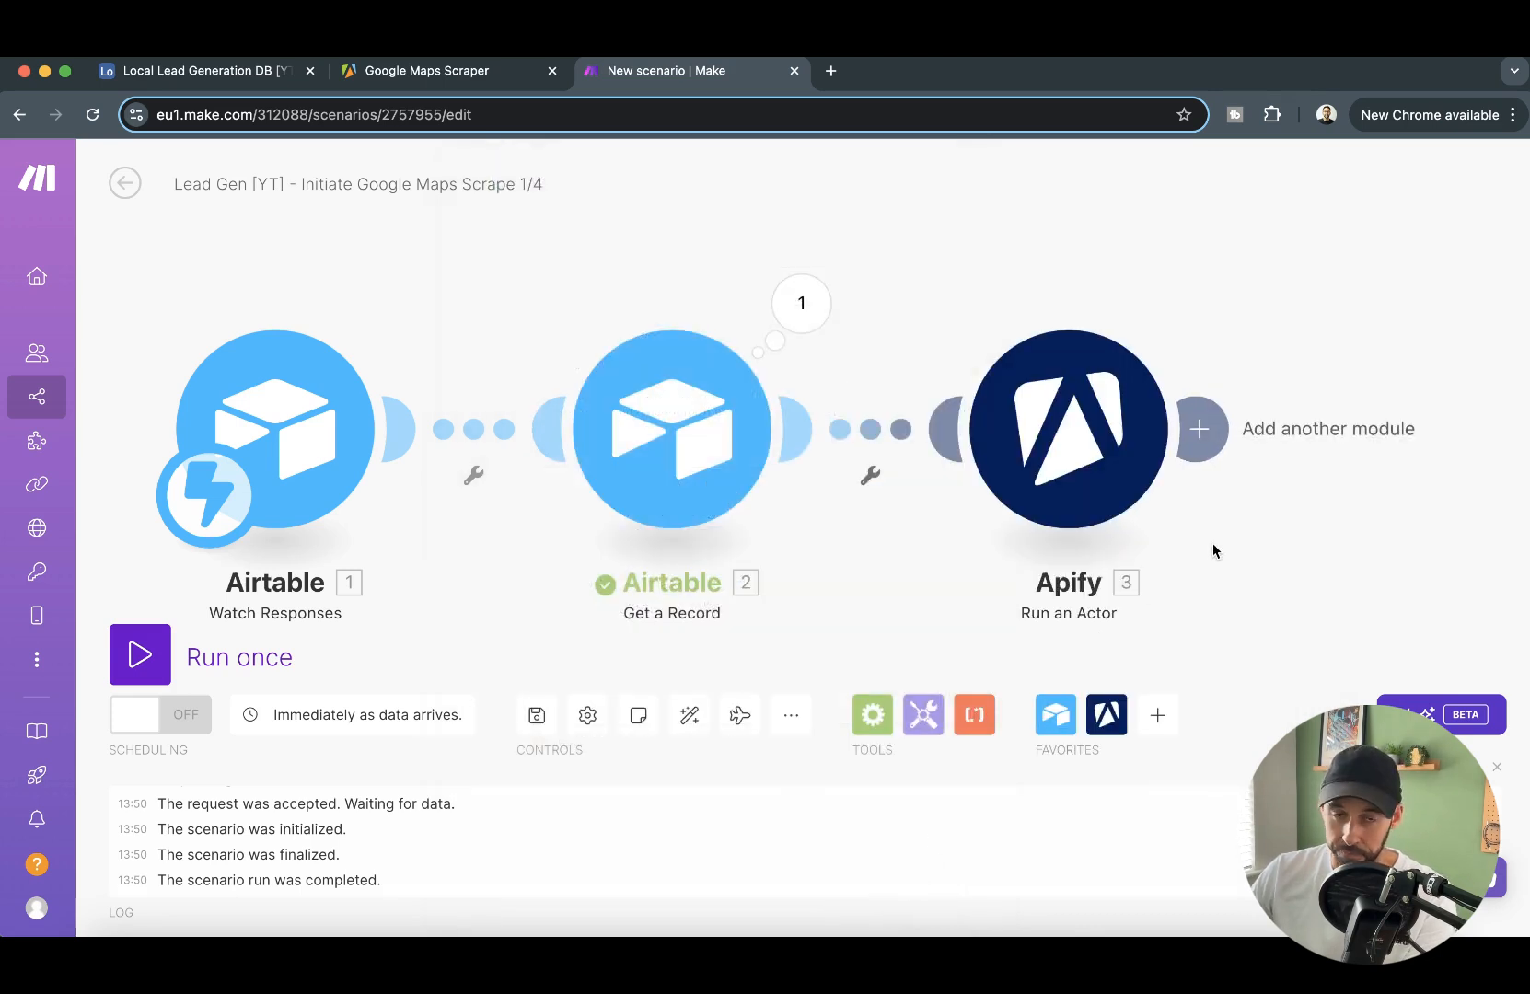
- Review the three-module scenario flow in Make alongside the Airtable request record and the Apify actor page
scroll(415, 538, down, 1)
drag(495, 312, 602, 300)
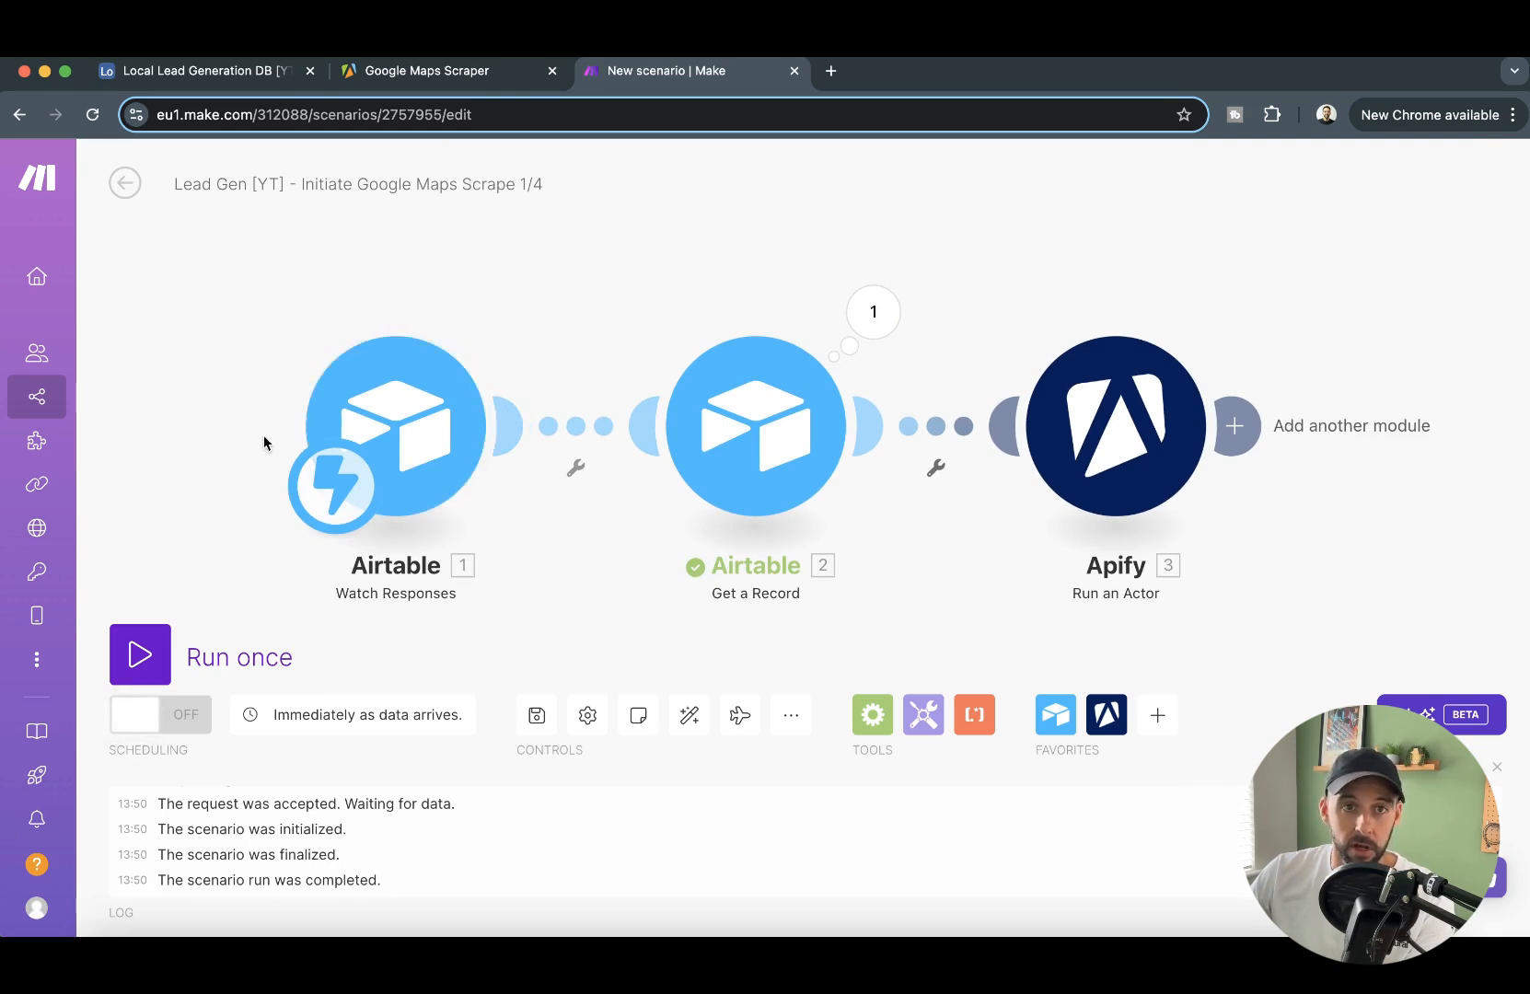
click(189, 69)
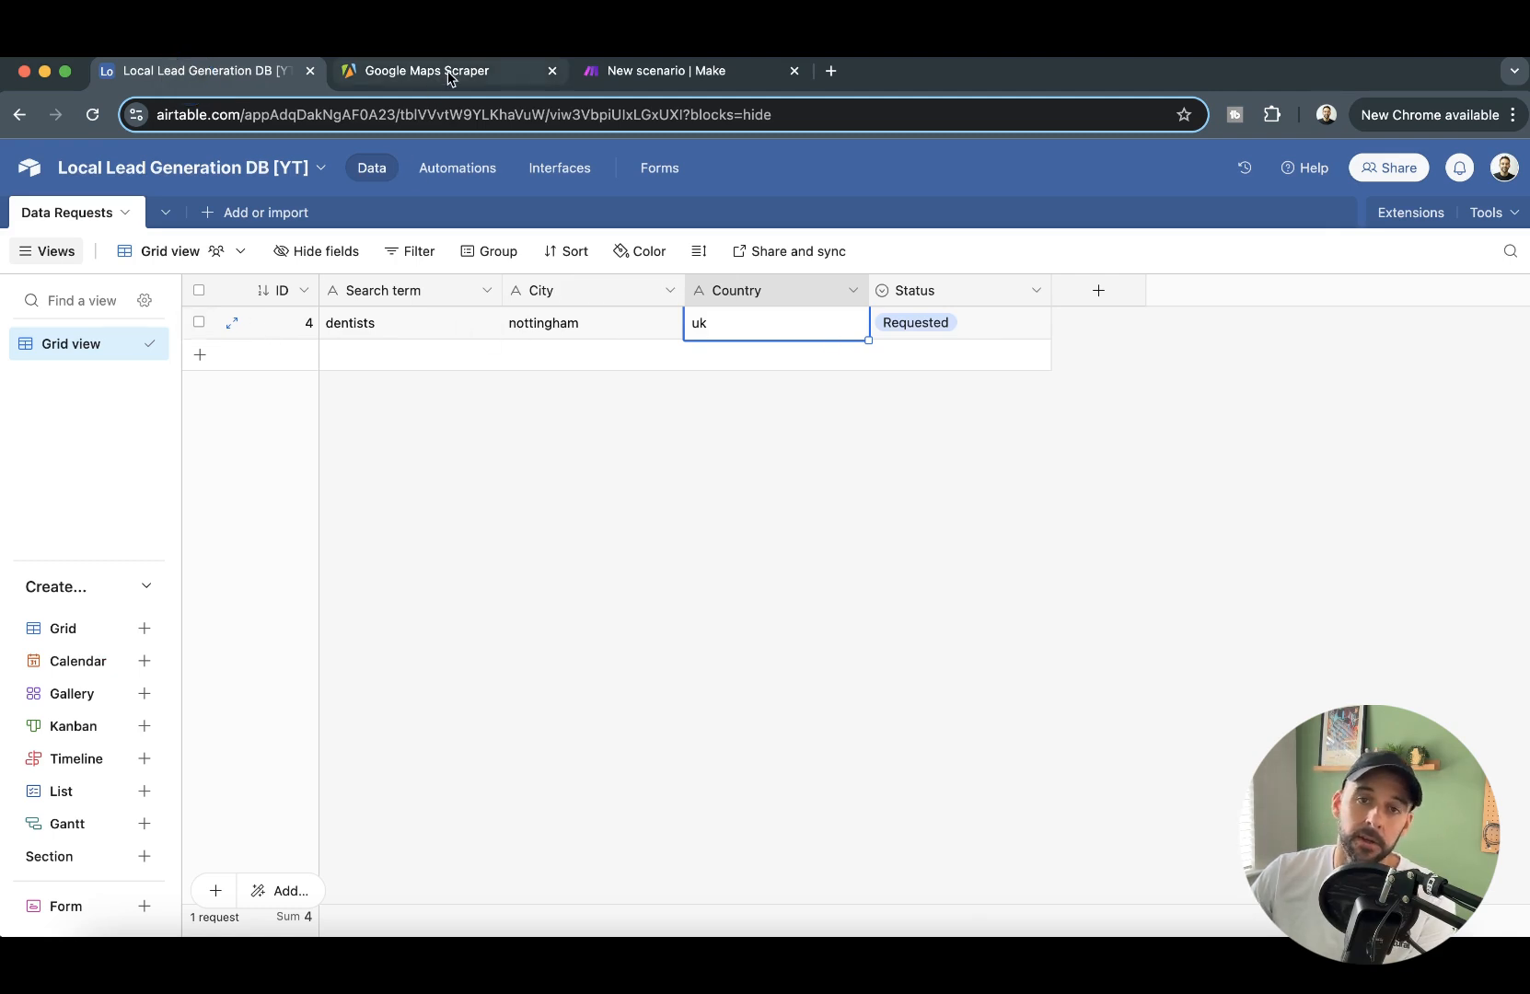
click(723, 74)
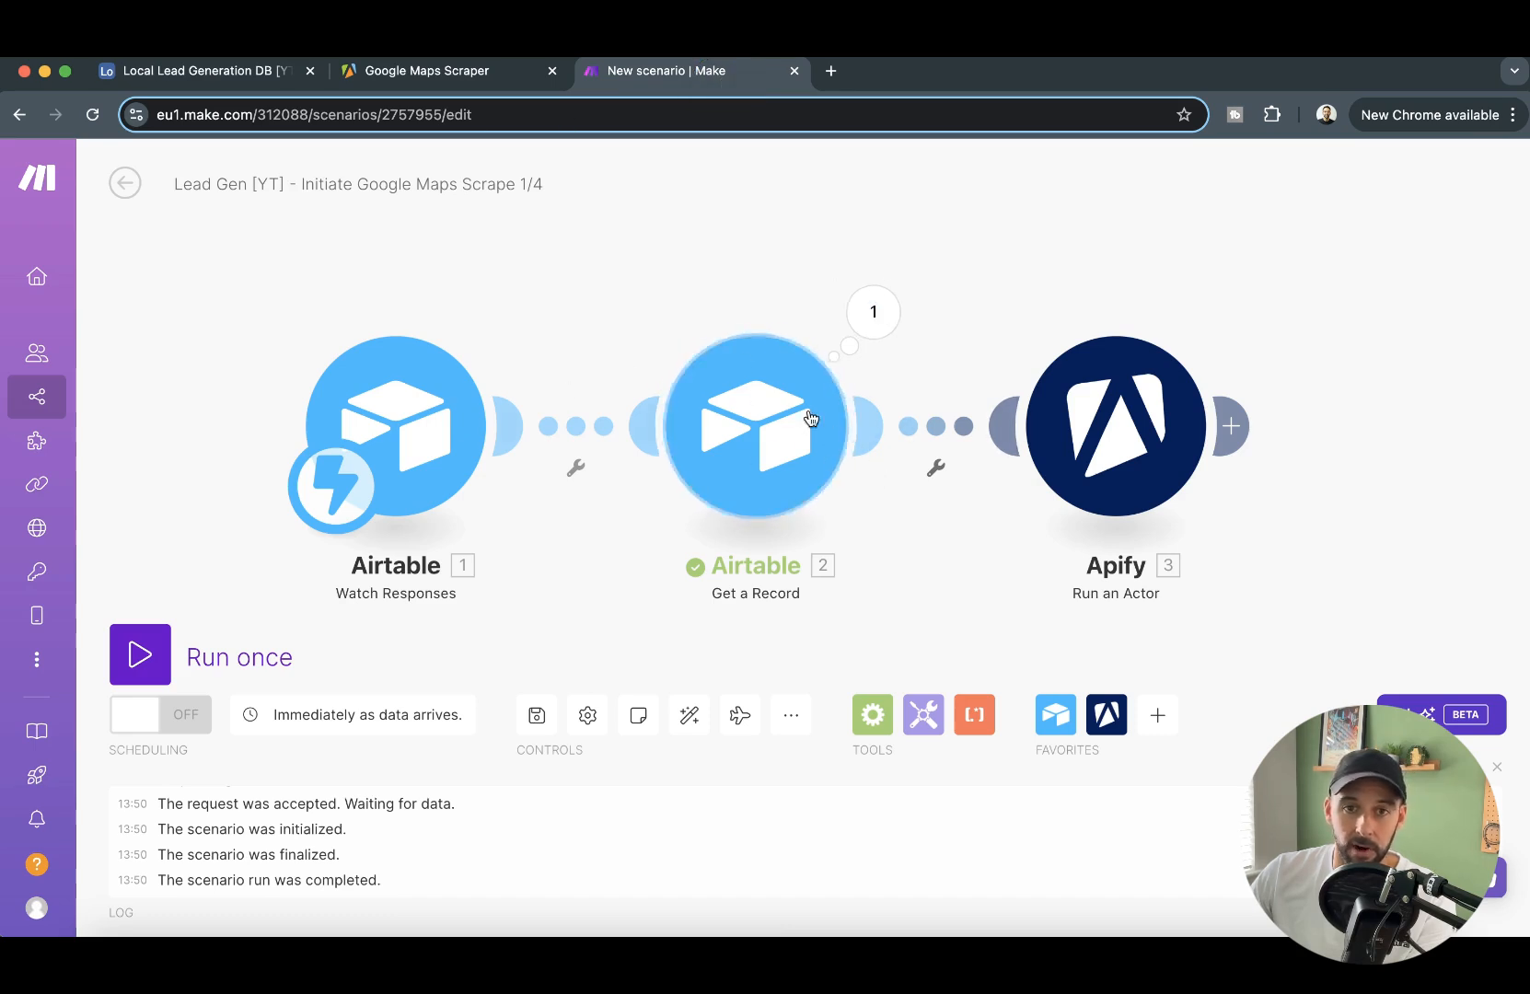
click(867, 307)
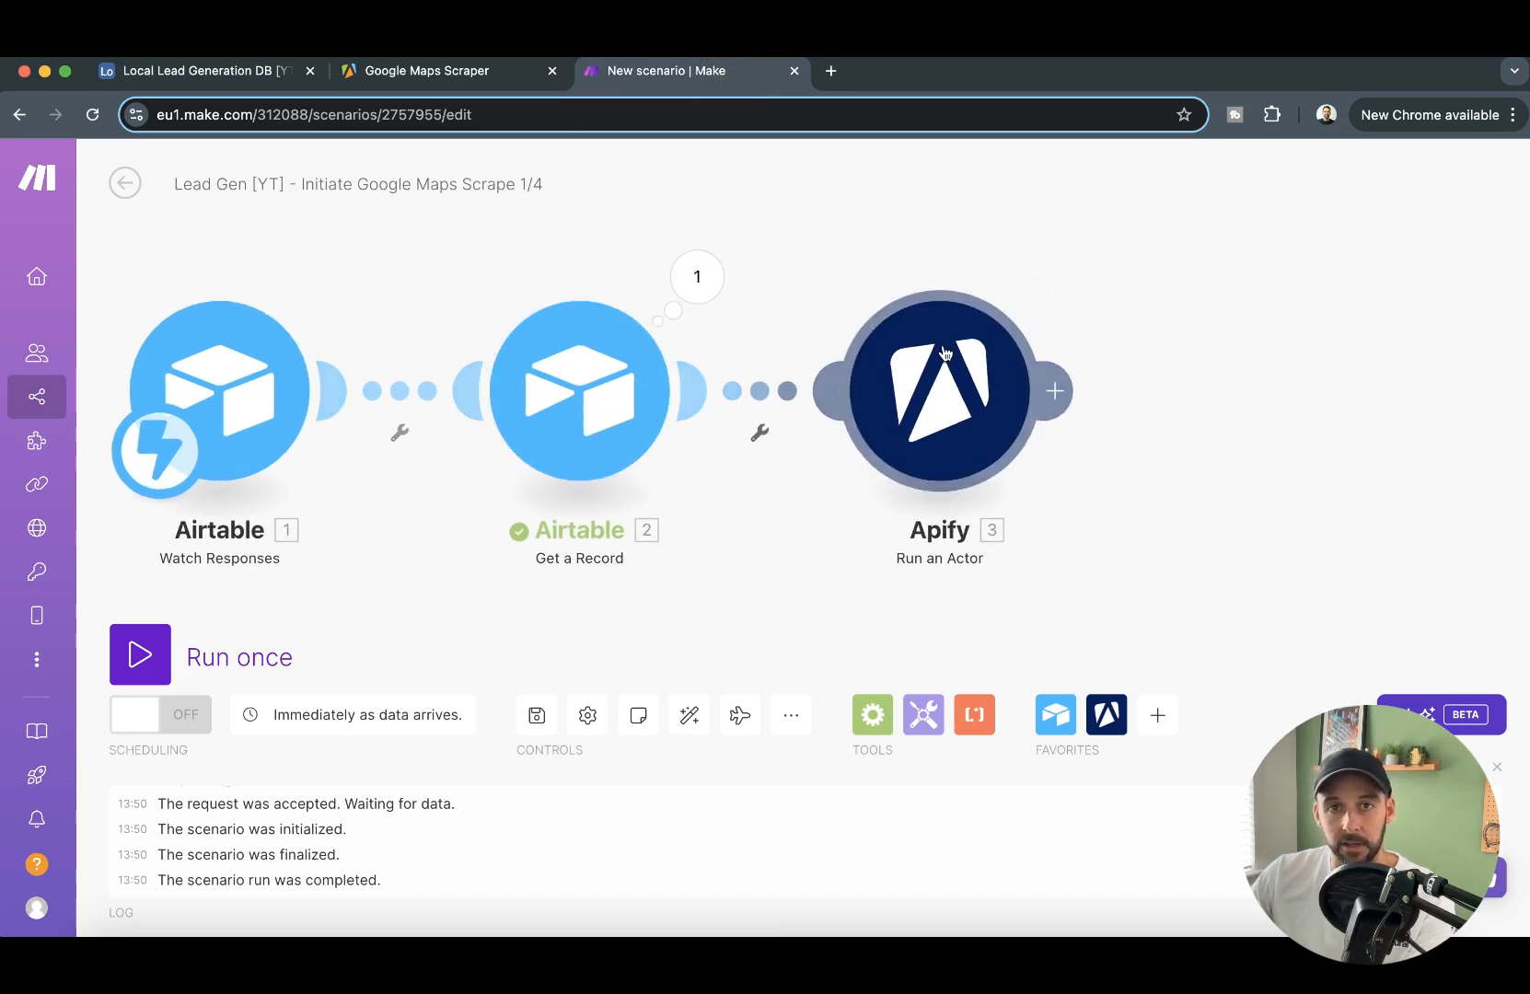
click(485, 74)
click(764, 479)
key(ctrl+Tab)
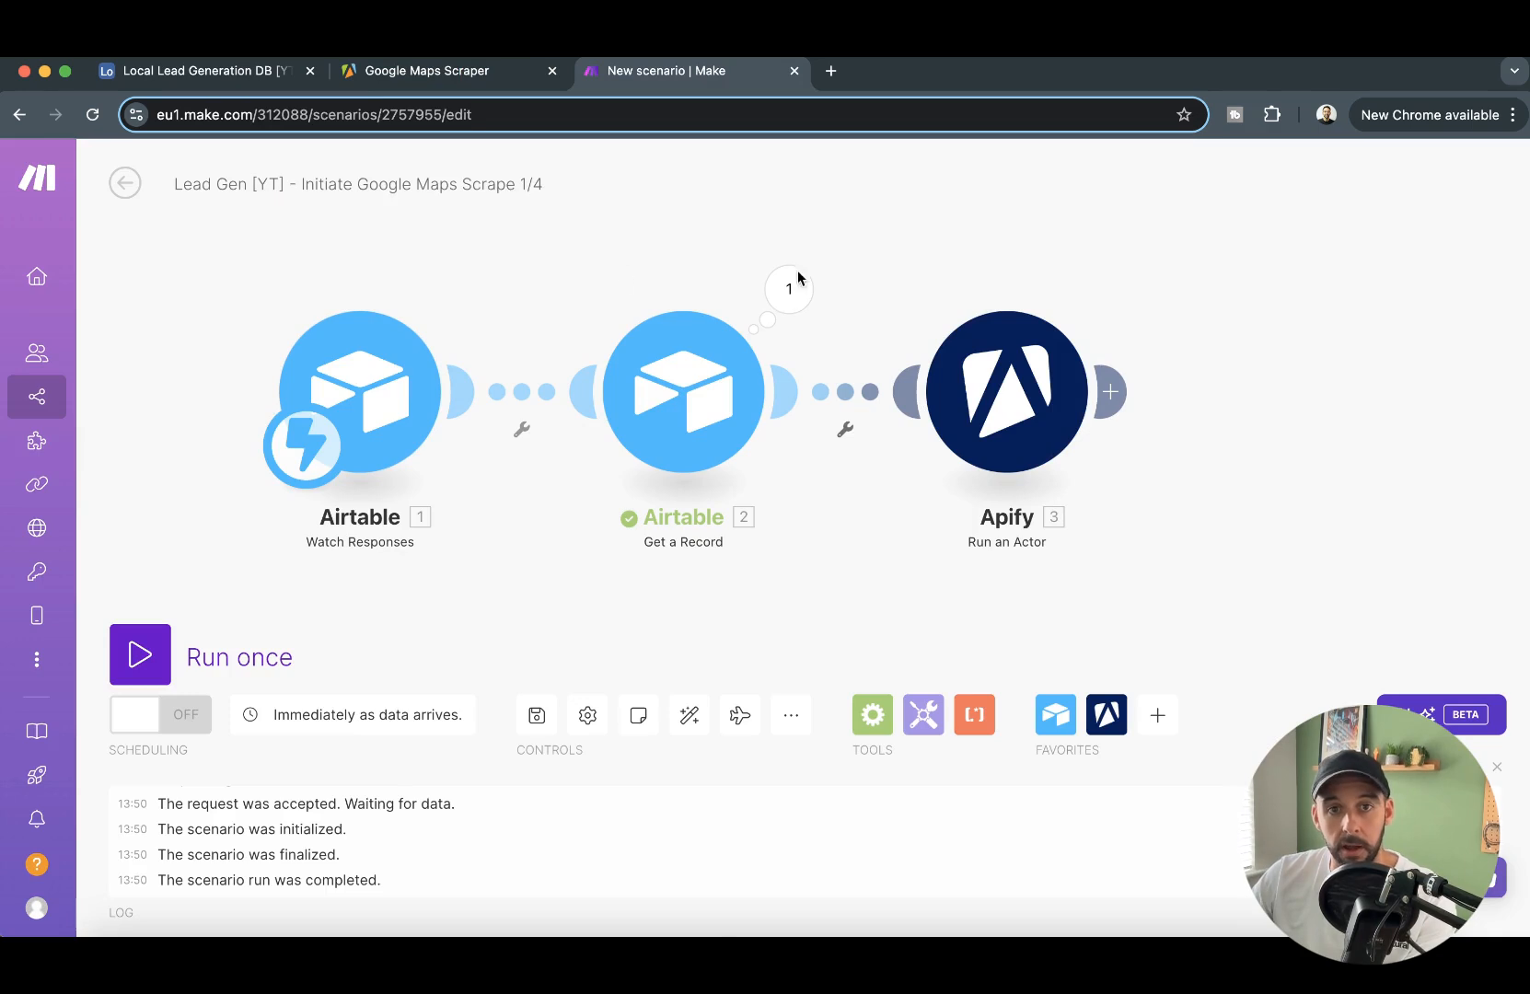
- Add an Airtable Update a Record module after Apify, using the base Local Lead Generation DB [YT] and the table Data Requests
click(1111, 392)
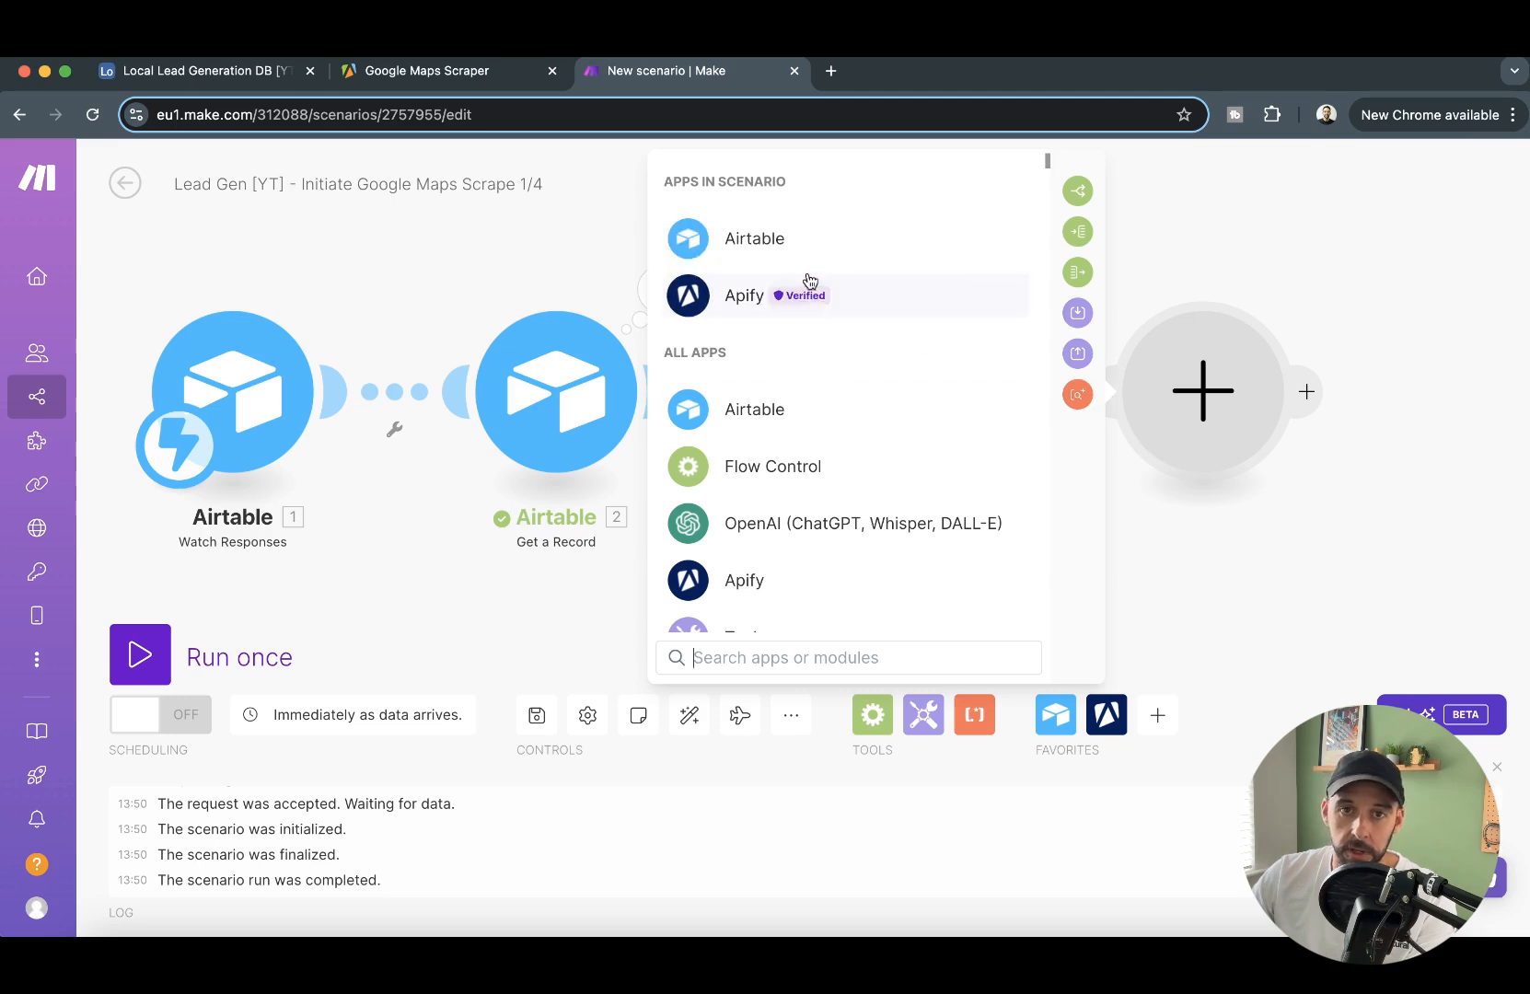
click(807, 411)
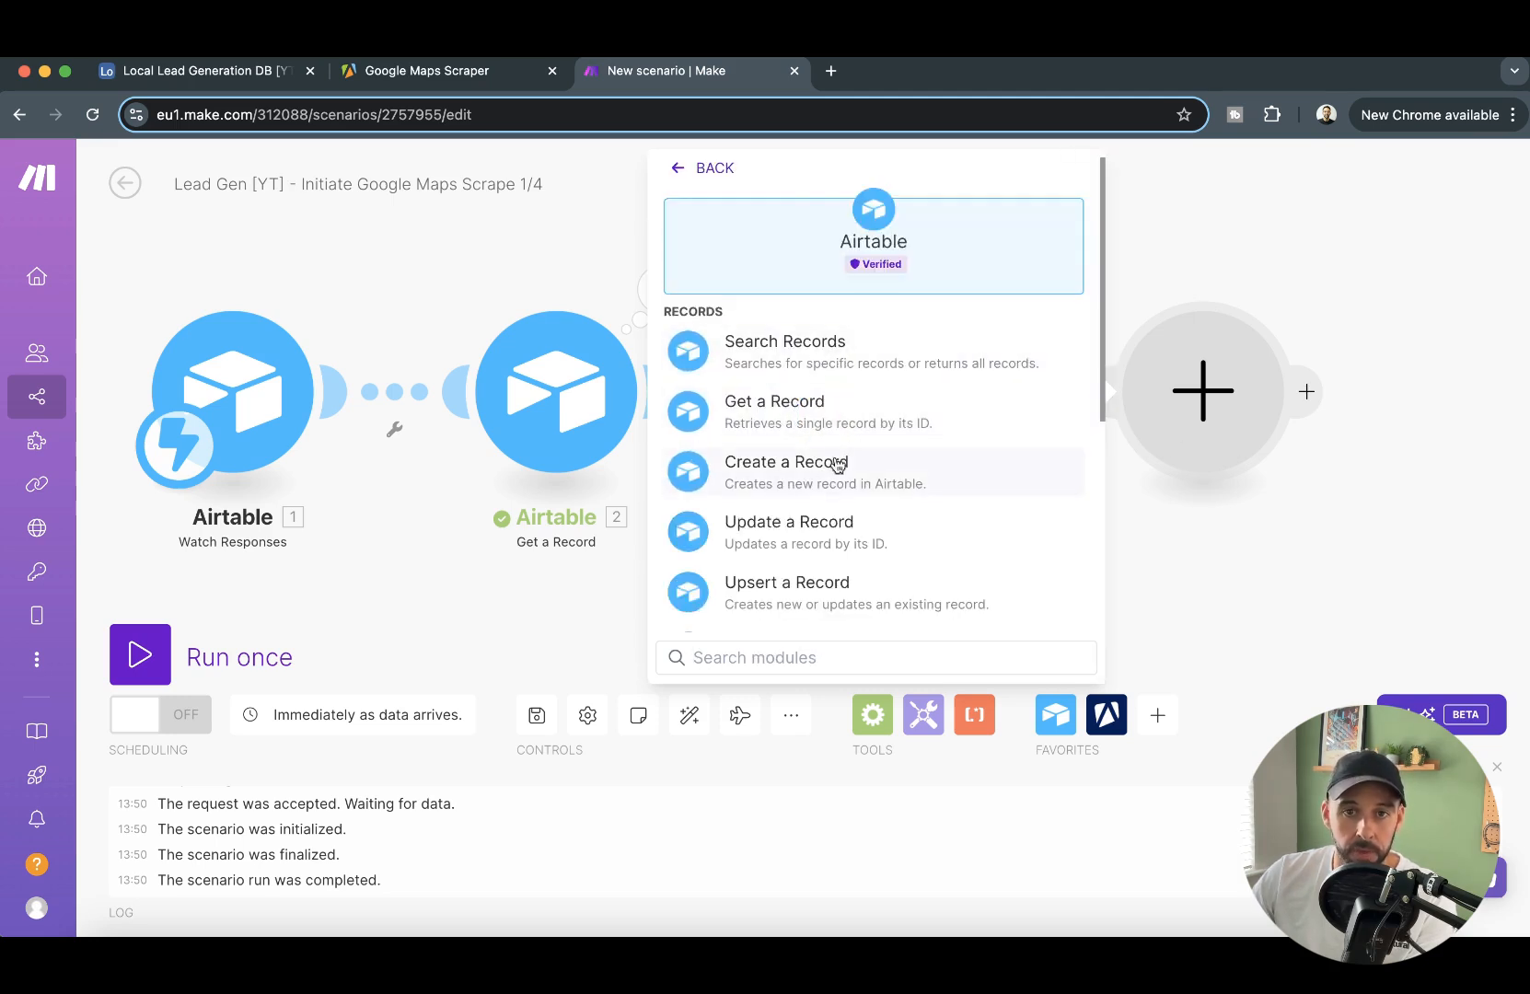
scroll(851, 492, down, 1)
click(873, 505)
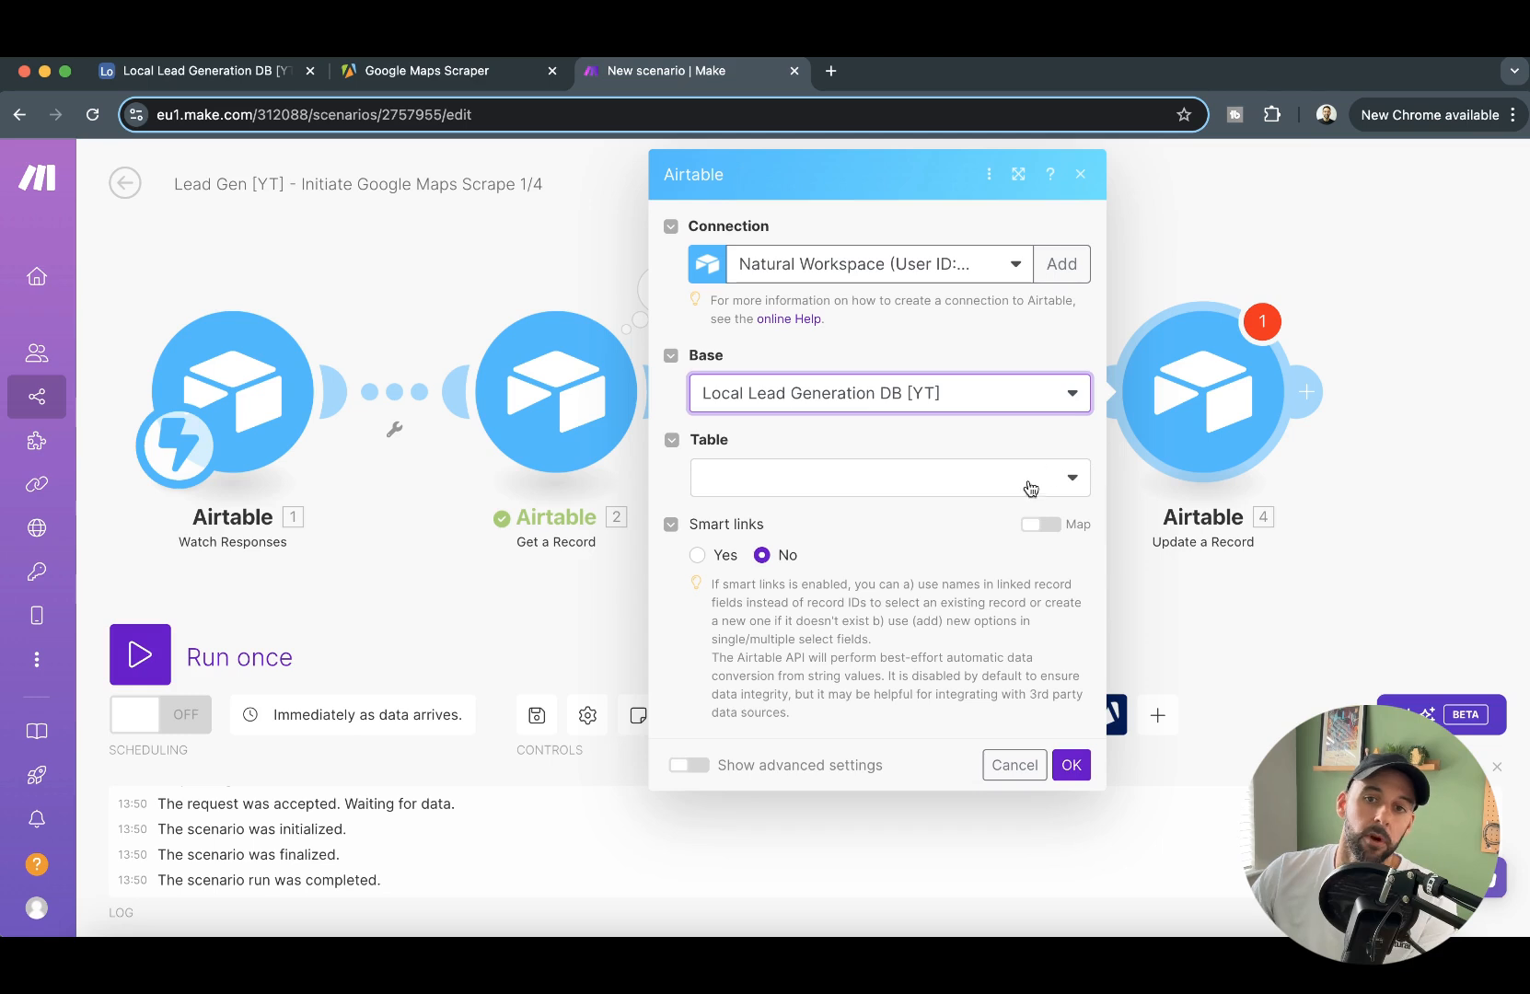
click(1025, 484)
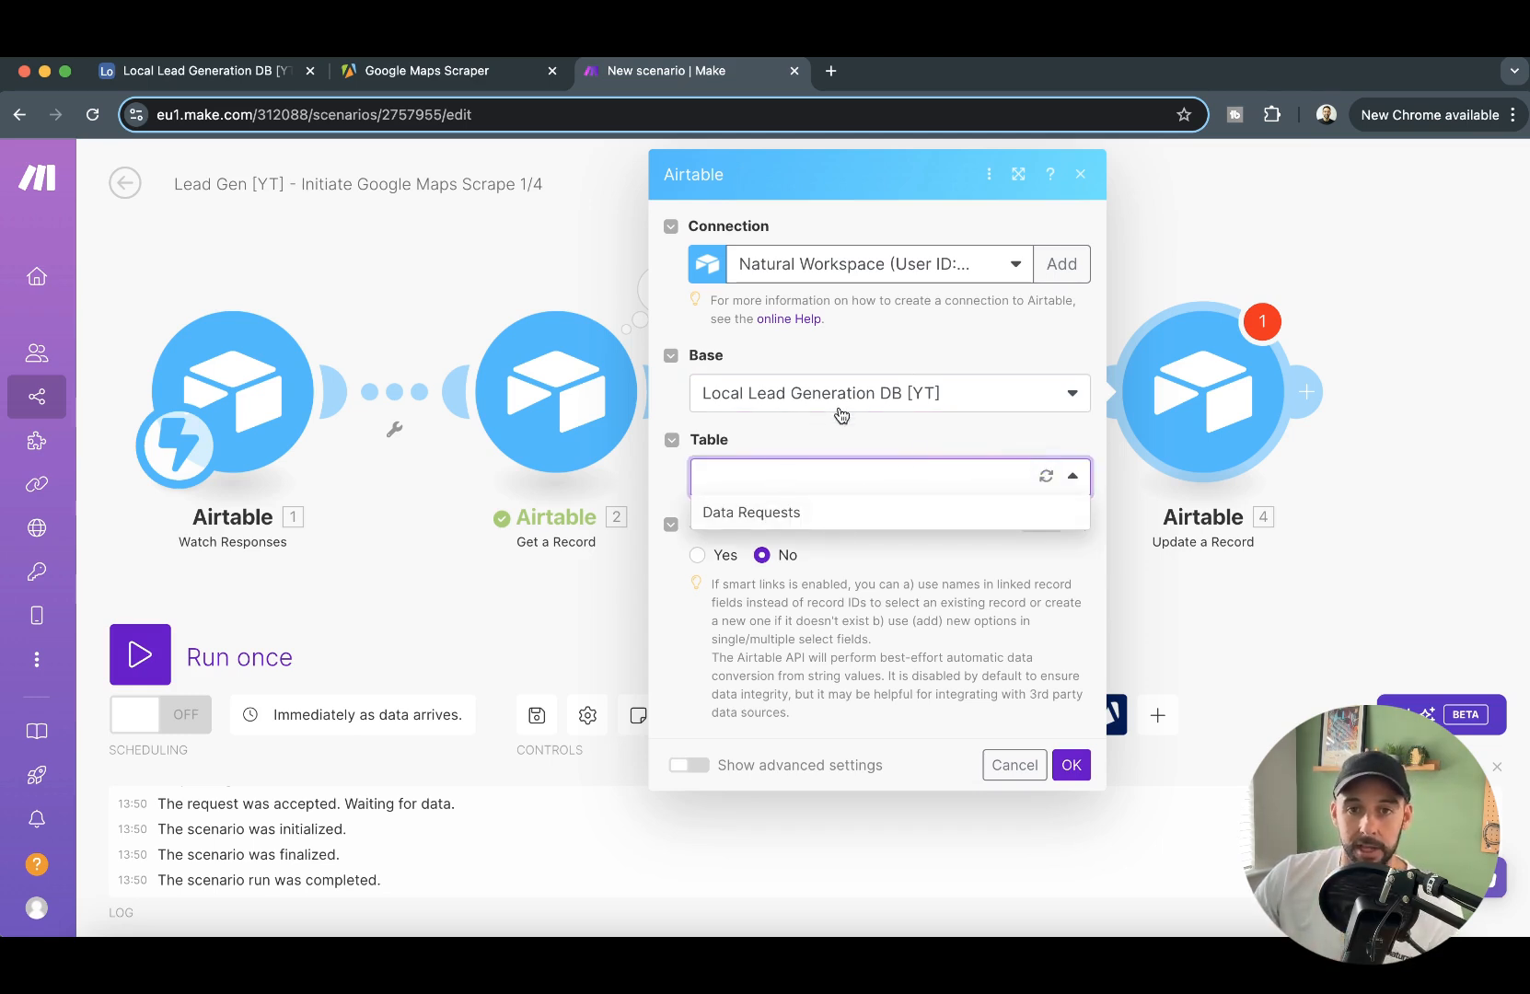
click(813, 513)
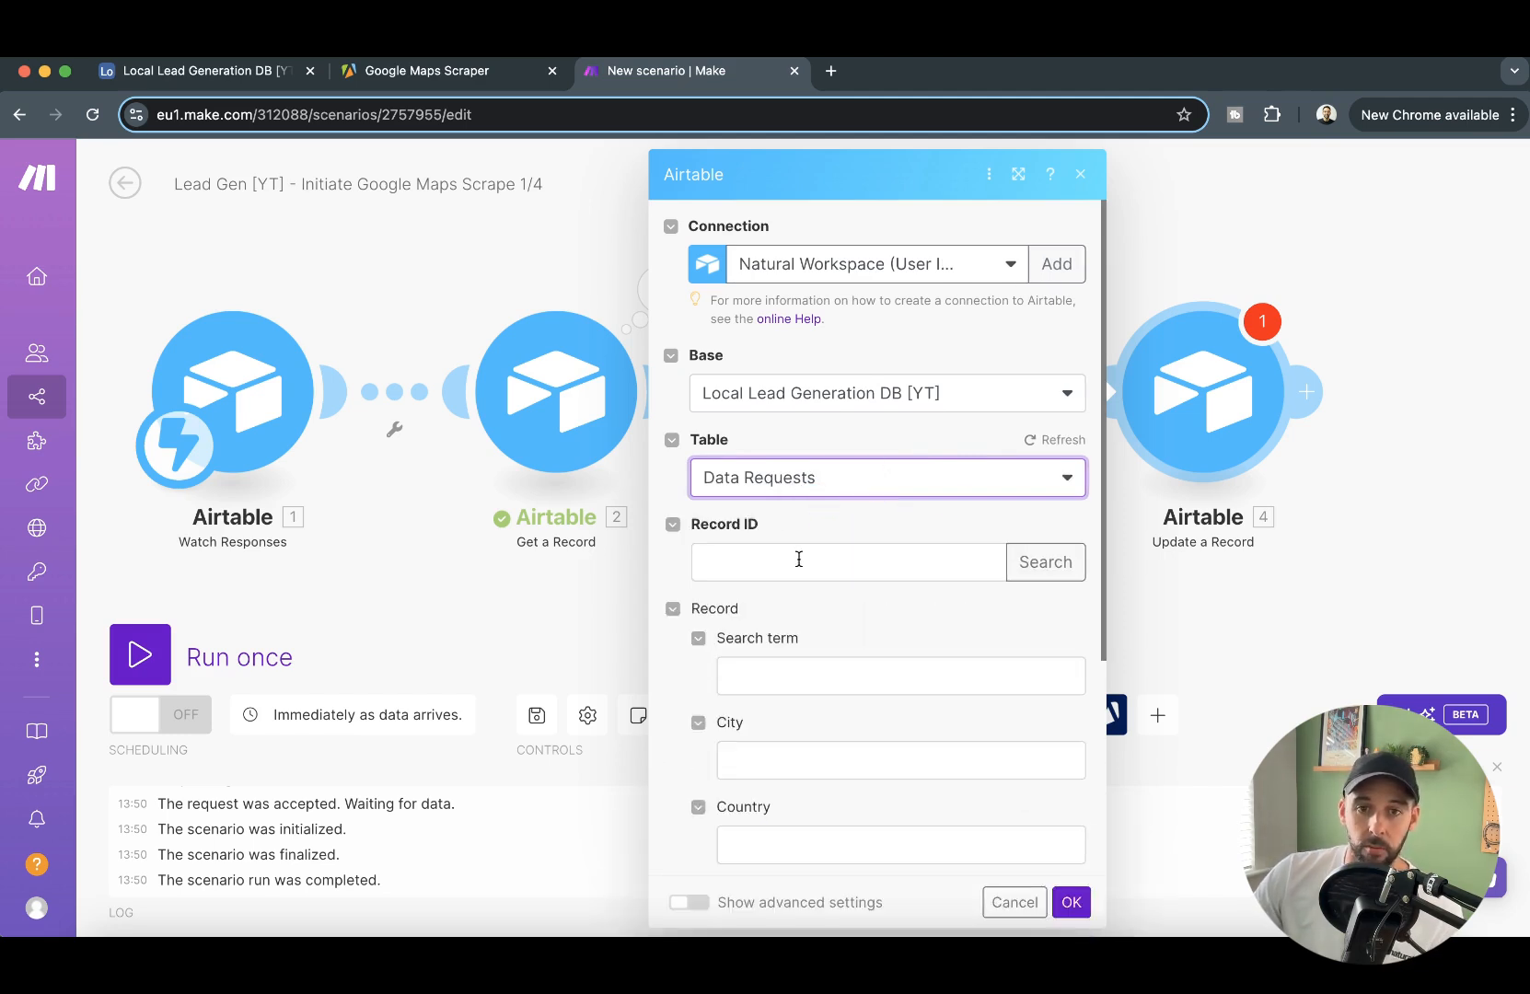
- Map the record_id from Watch Responses to the Record ID of the Update a Record module
click(770, 562)
scroll(1083, 725, down, 3)
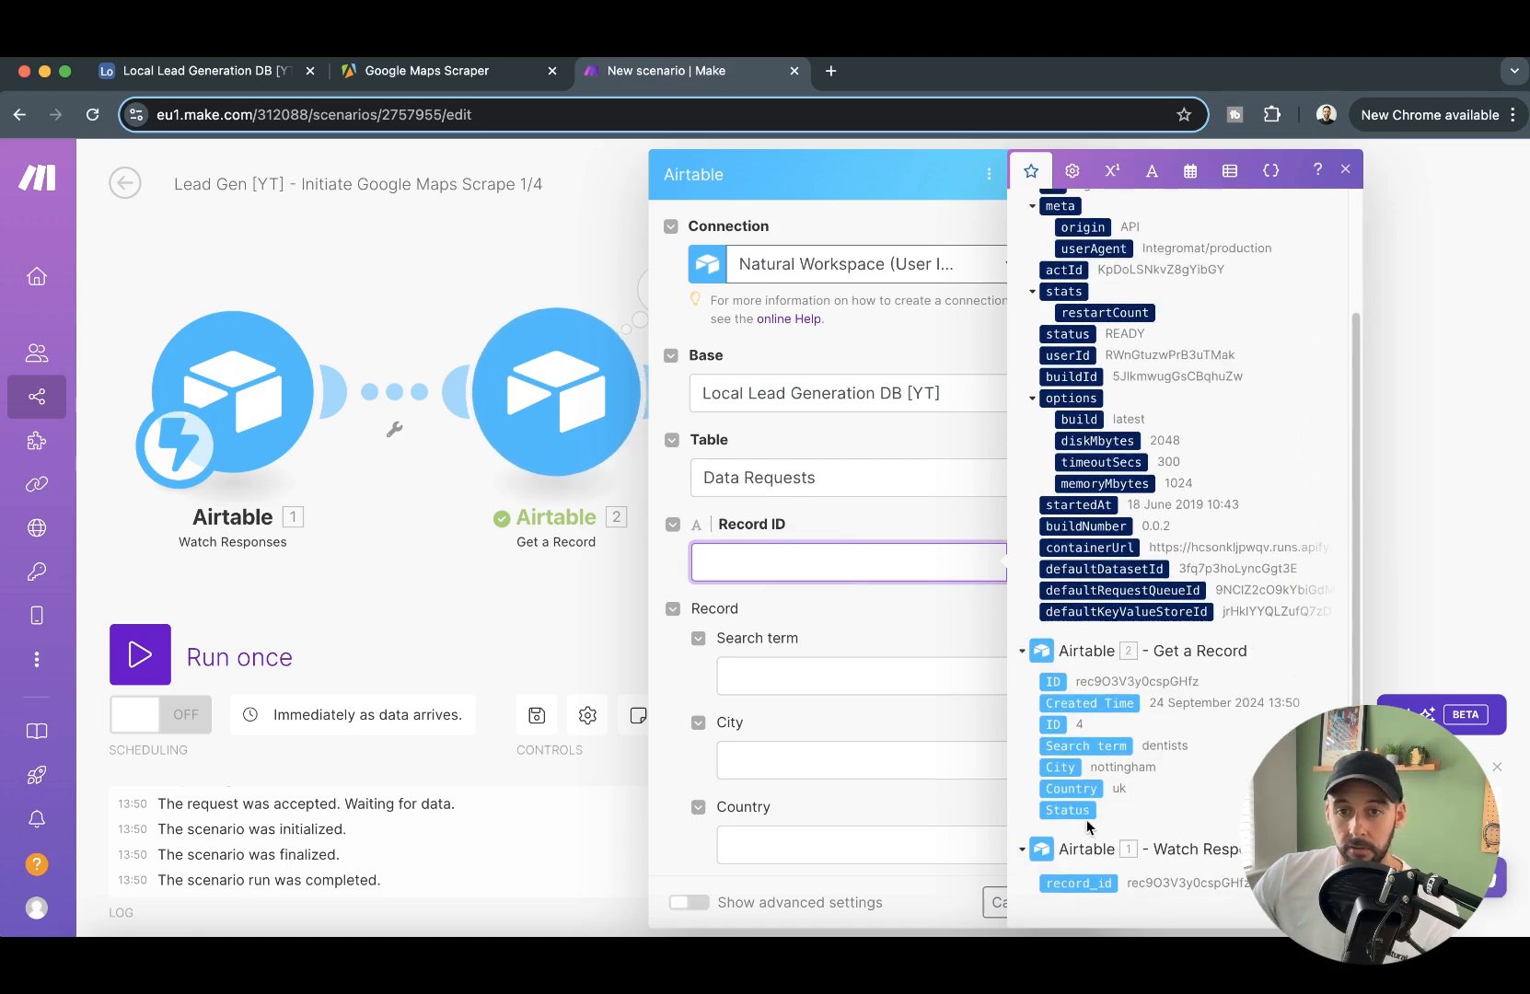
click(1079, 883)
scroll(870, 616, down, 3)
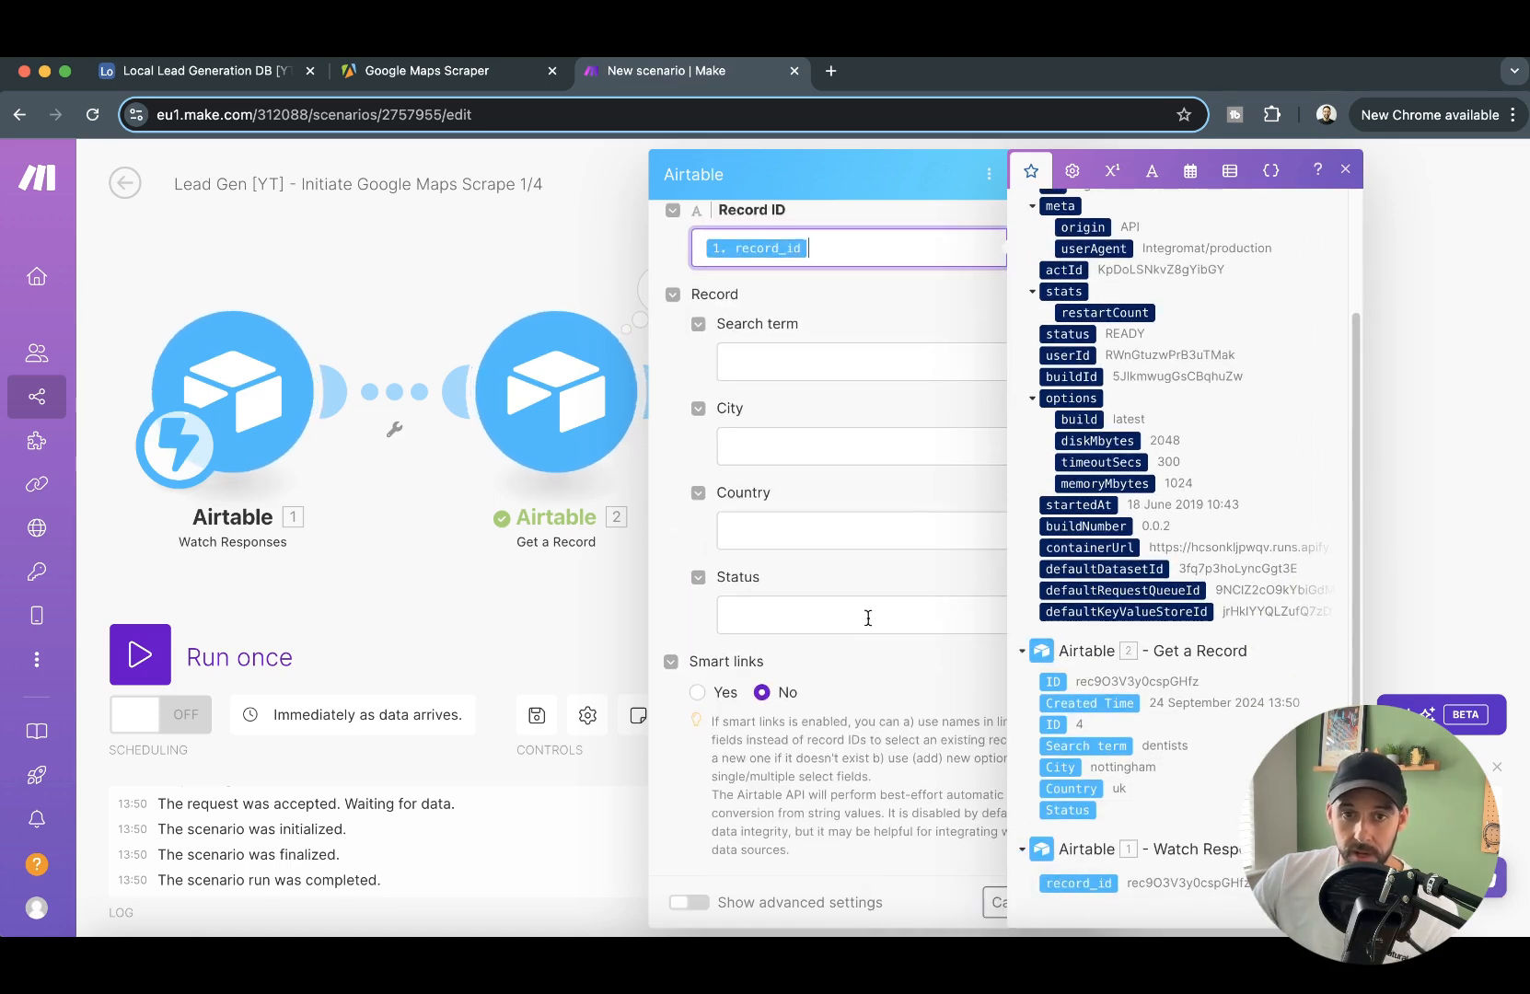
- Set the Status field of the Update a Record module to the fixed option Processing and save the module's settings
click(673, 493)
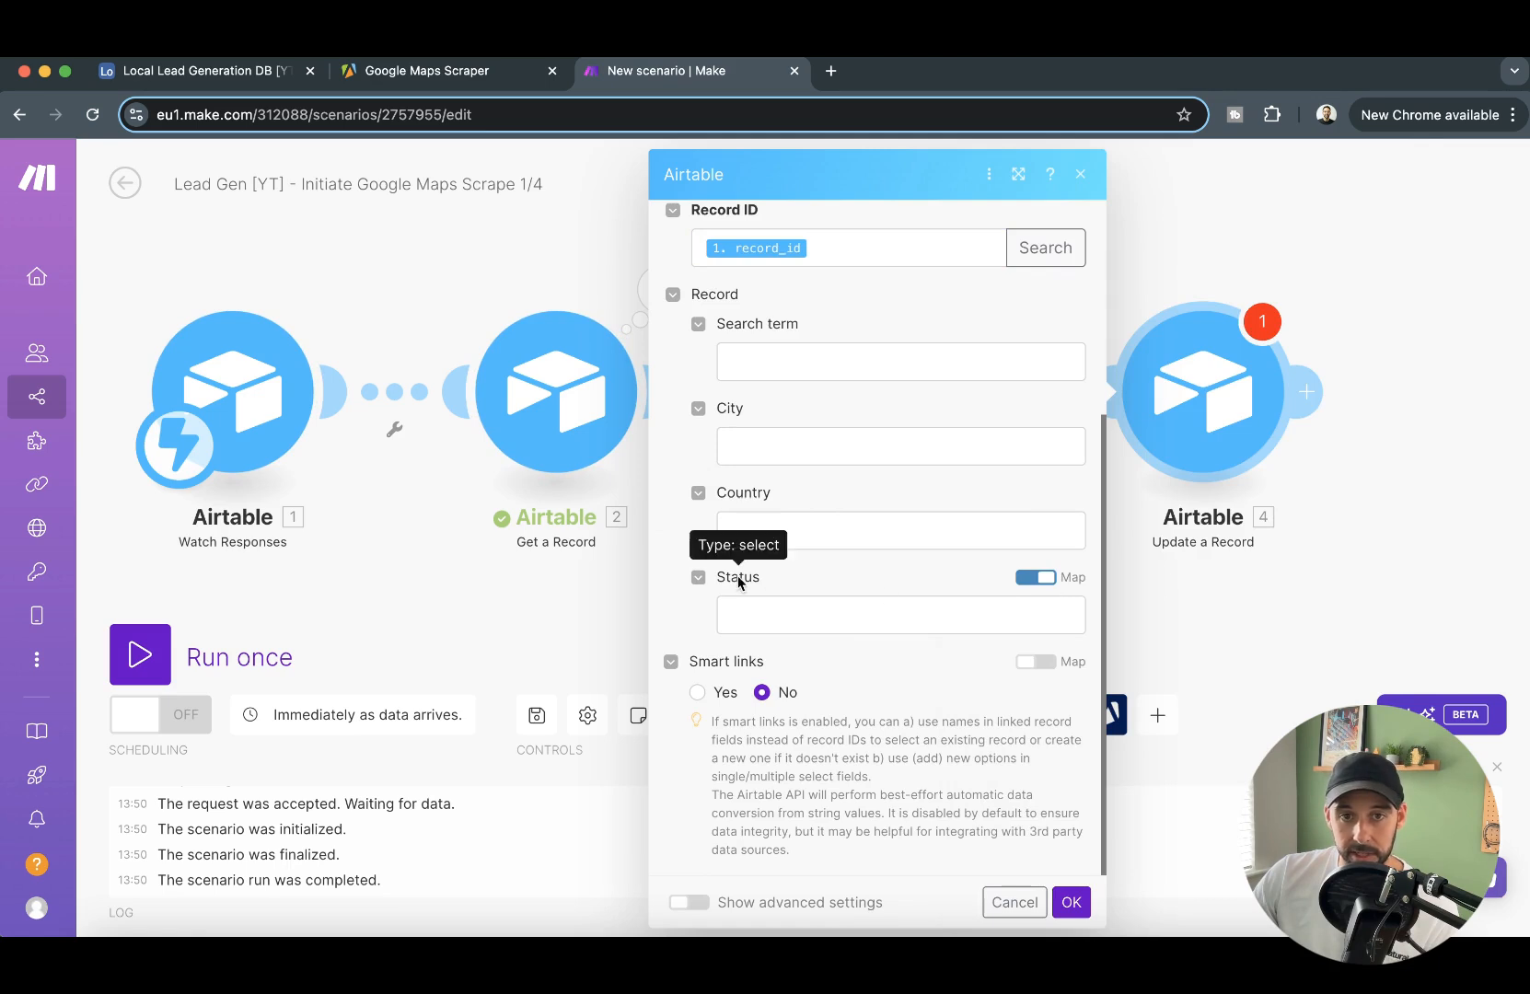
click(1029, 577)
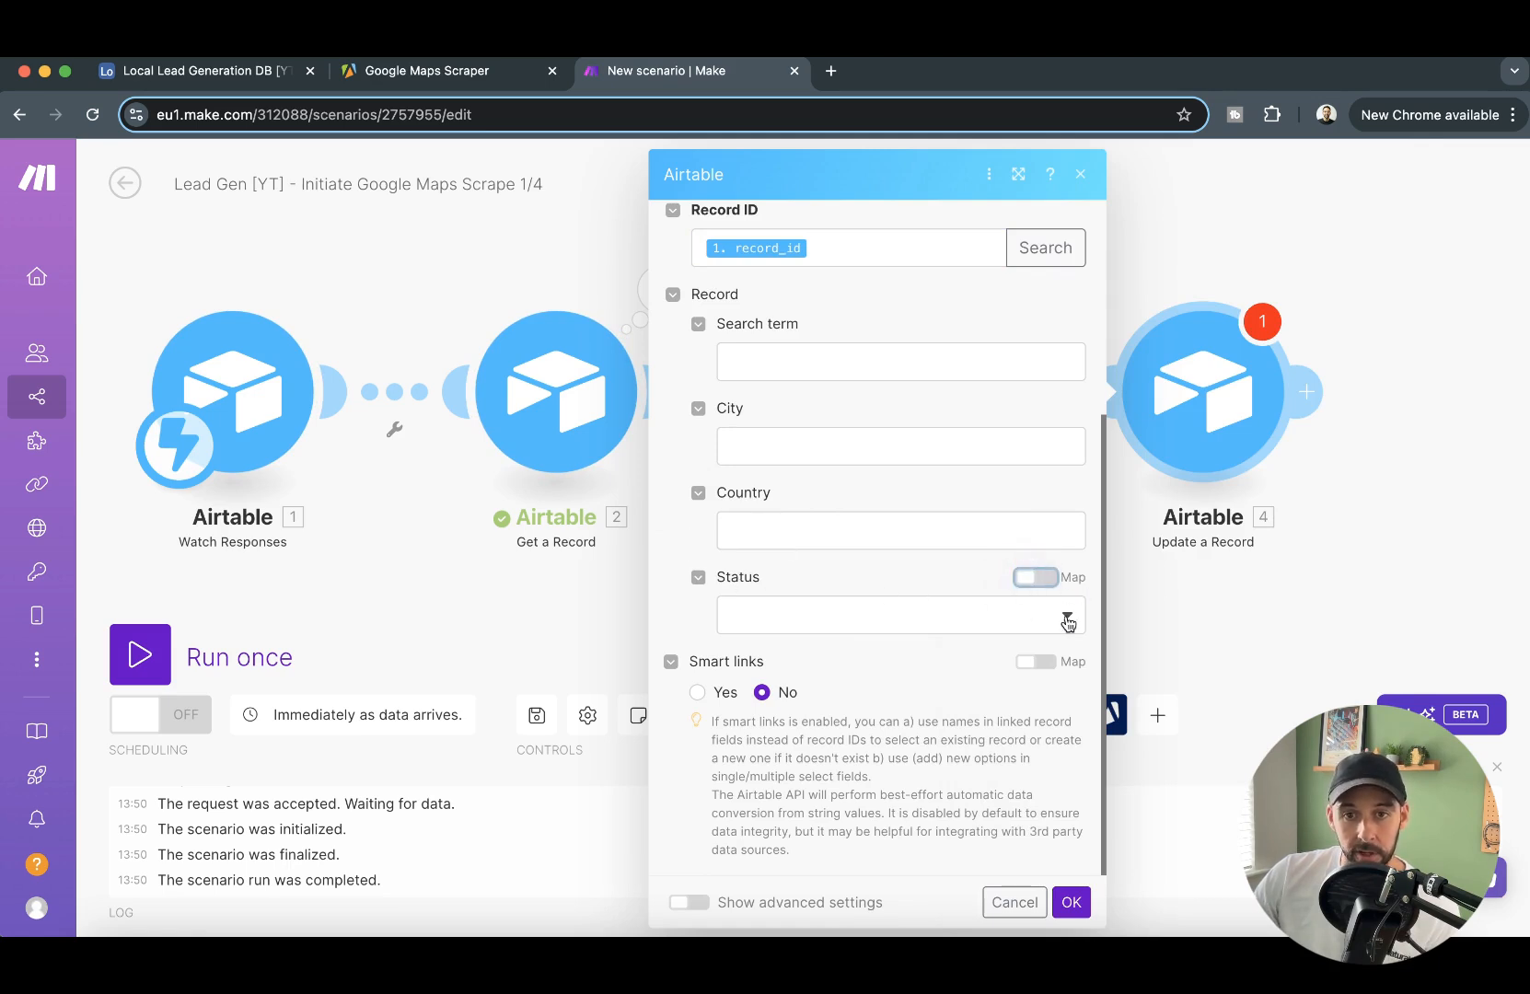
click(1068, 624)
click(828, 726)
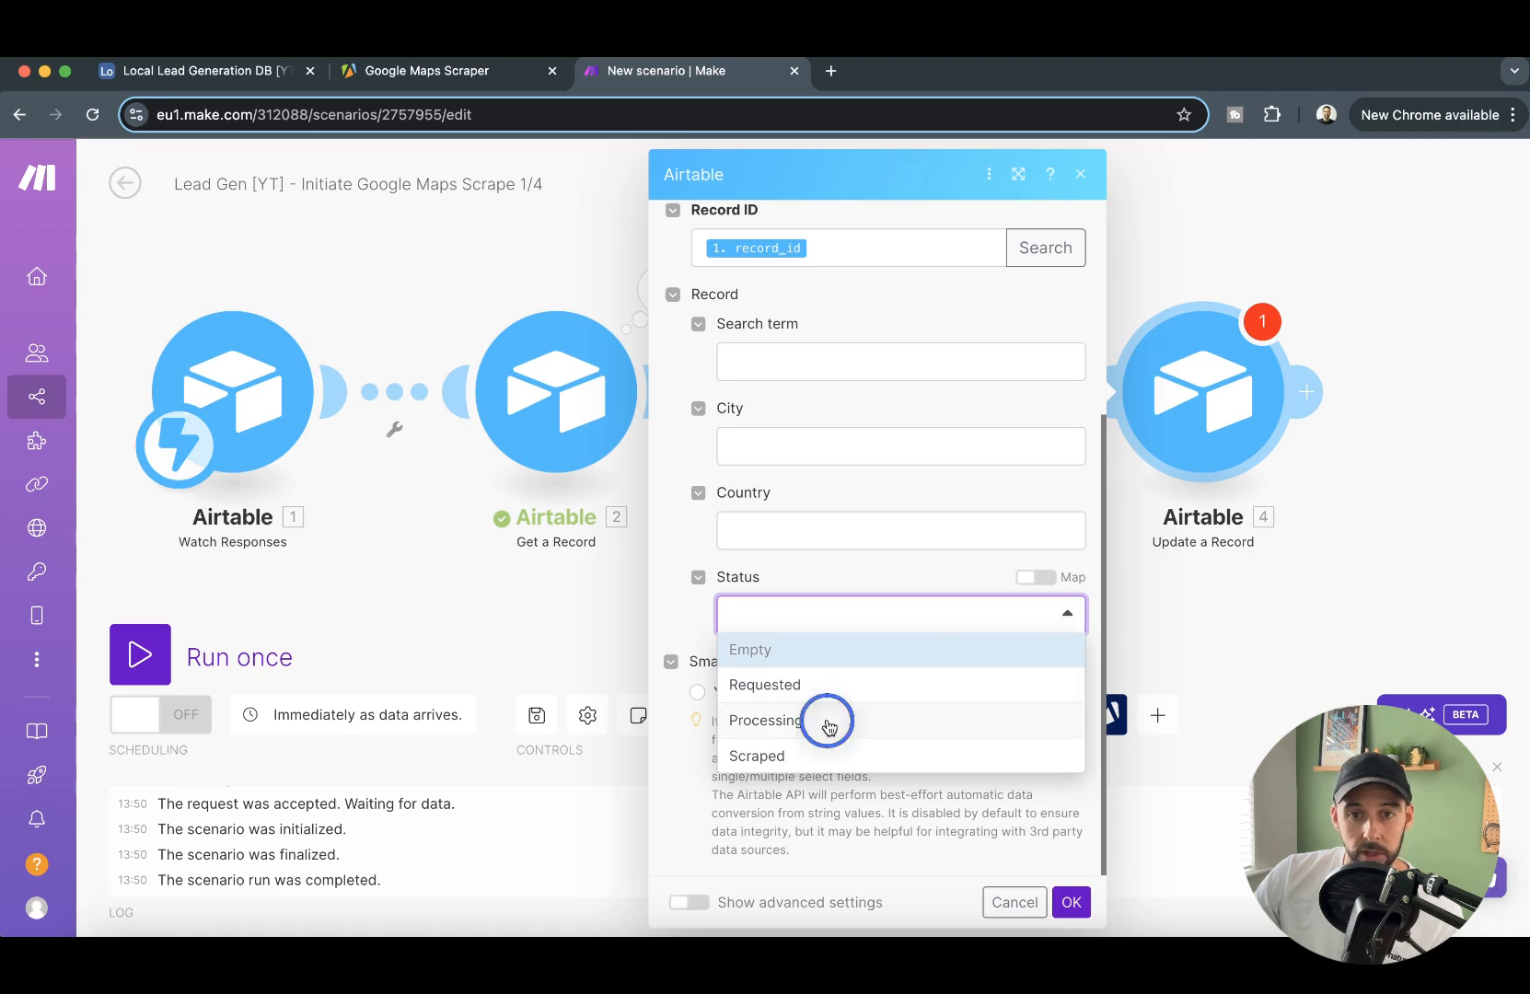
click(1071, 903)
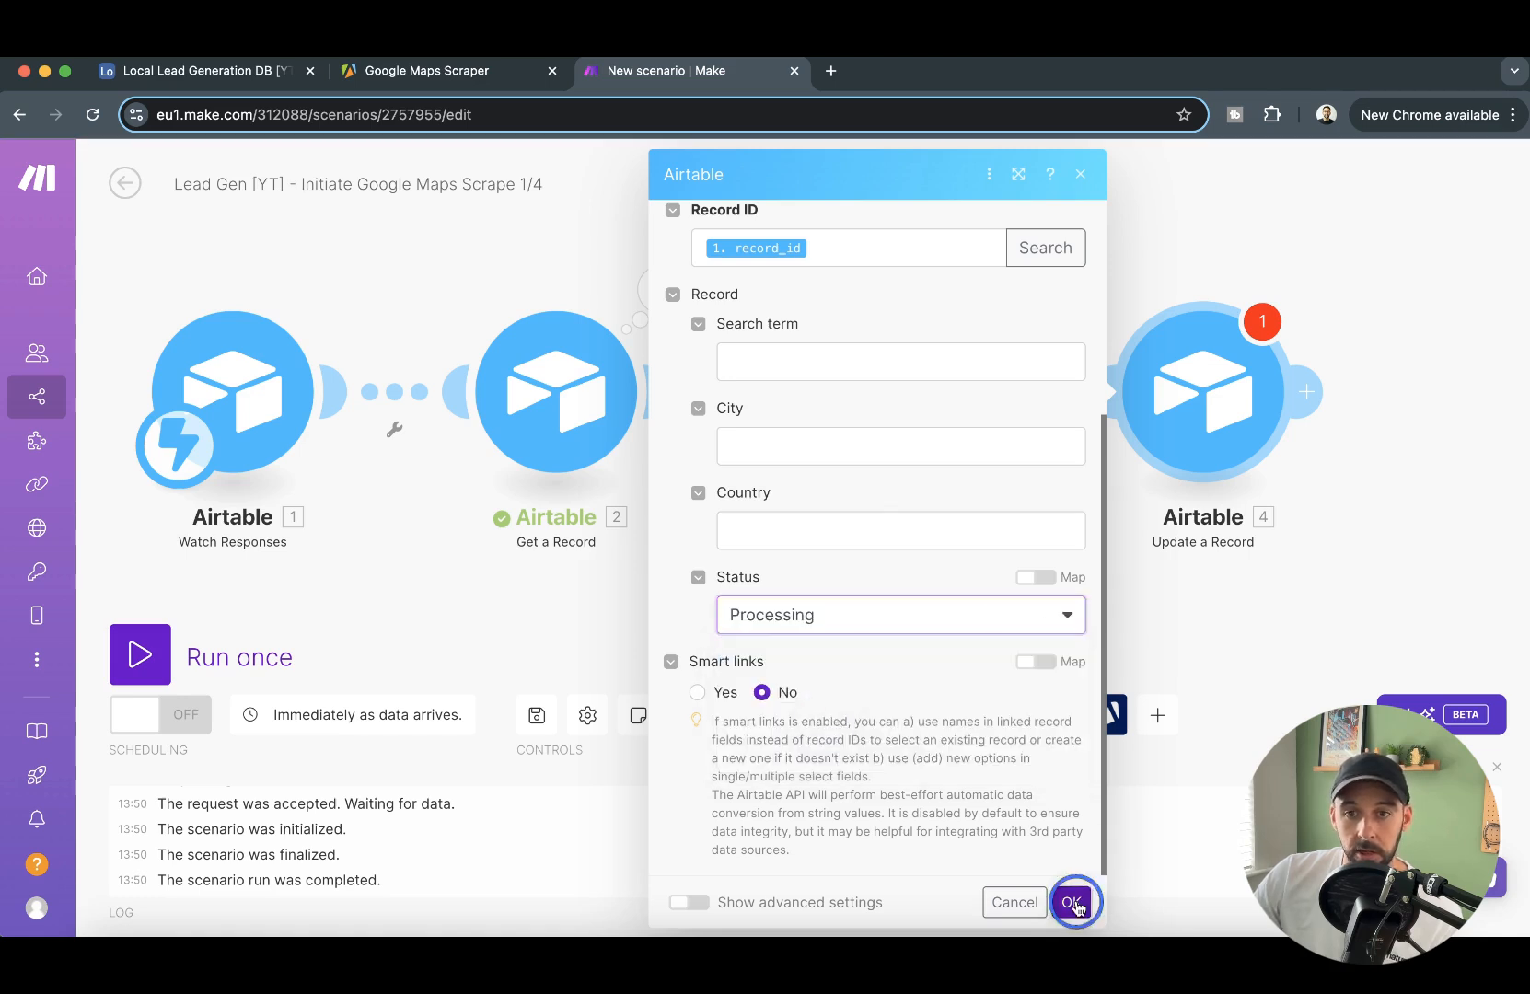
- Save the Initiate Google Maps Scrape 1/4 scenario and exit its editor
mouse_move(884, 584)
mouse_down()
mouse_move(951, 585)
mouse_move(857, 571)
mouse_up()
scroll(948, 580, down, 2)
drag(520, 184, 600, 243)
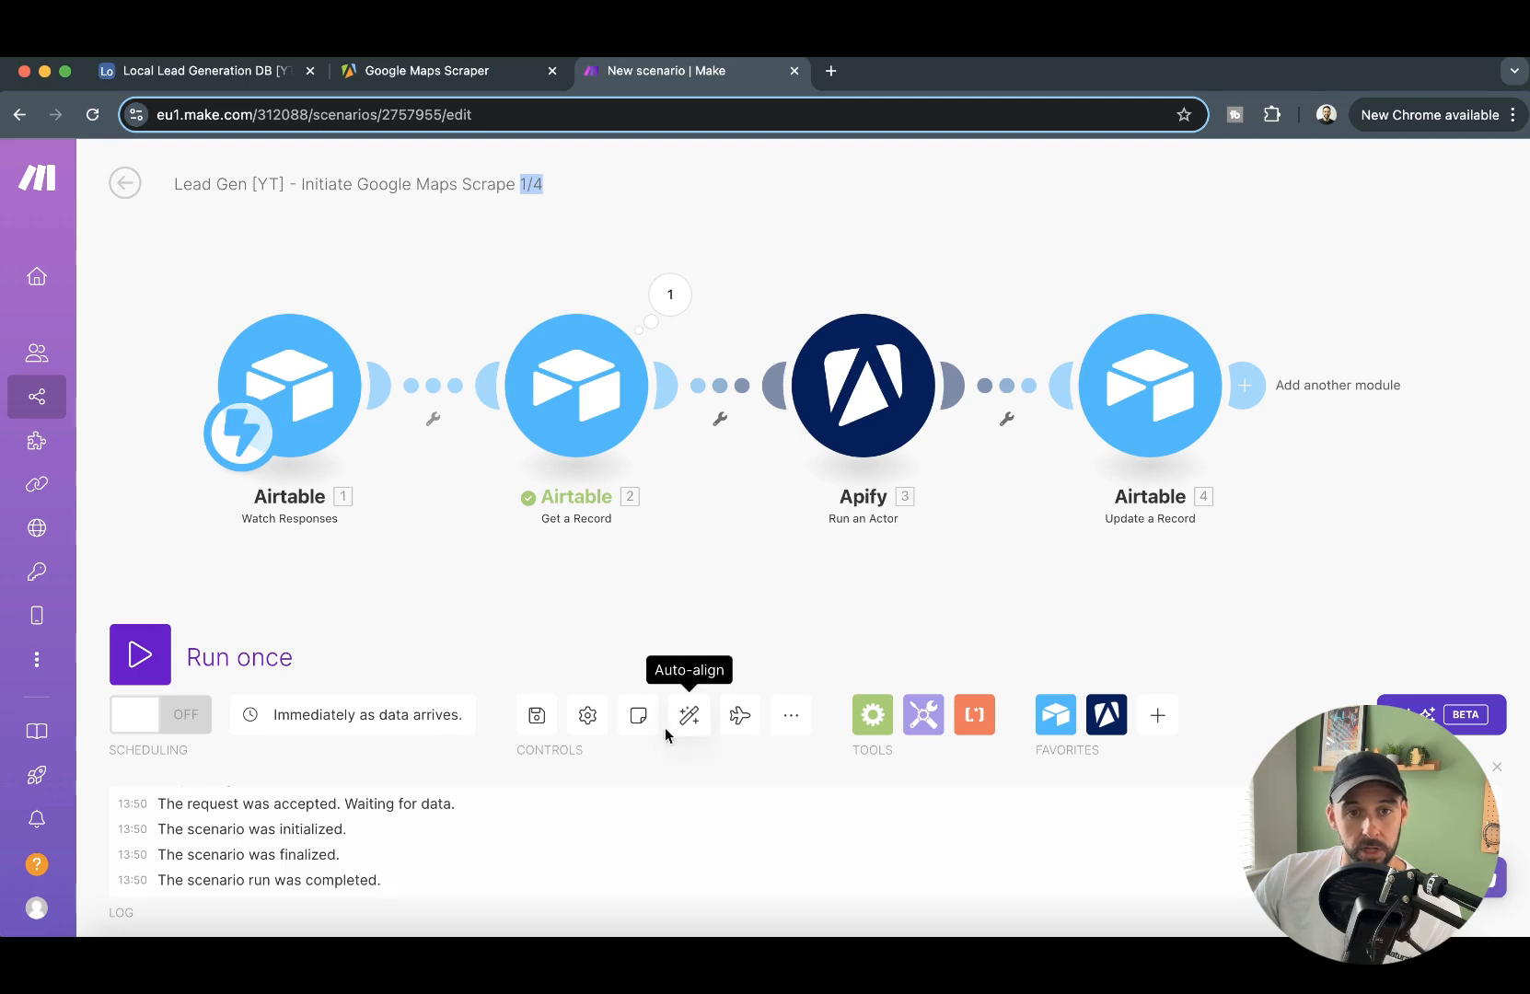
click(536, 717)
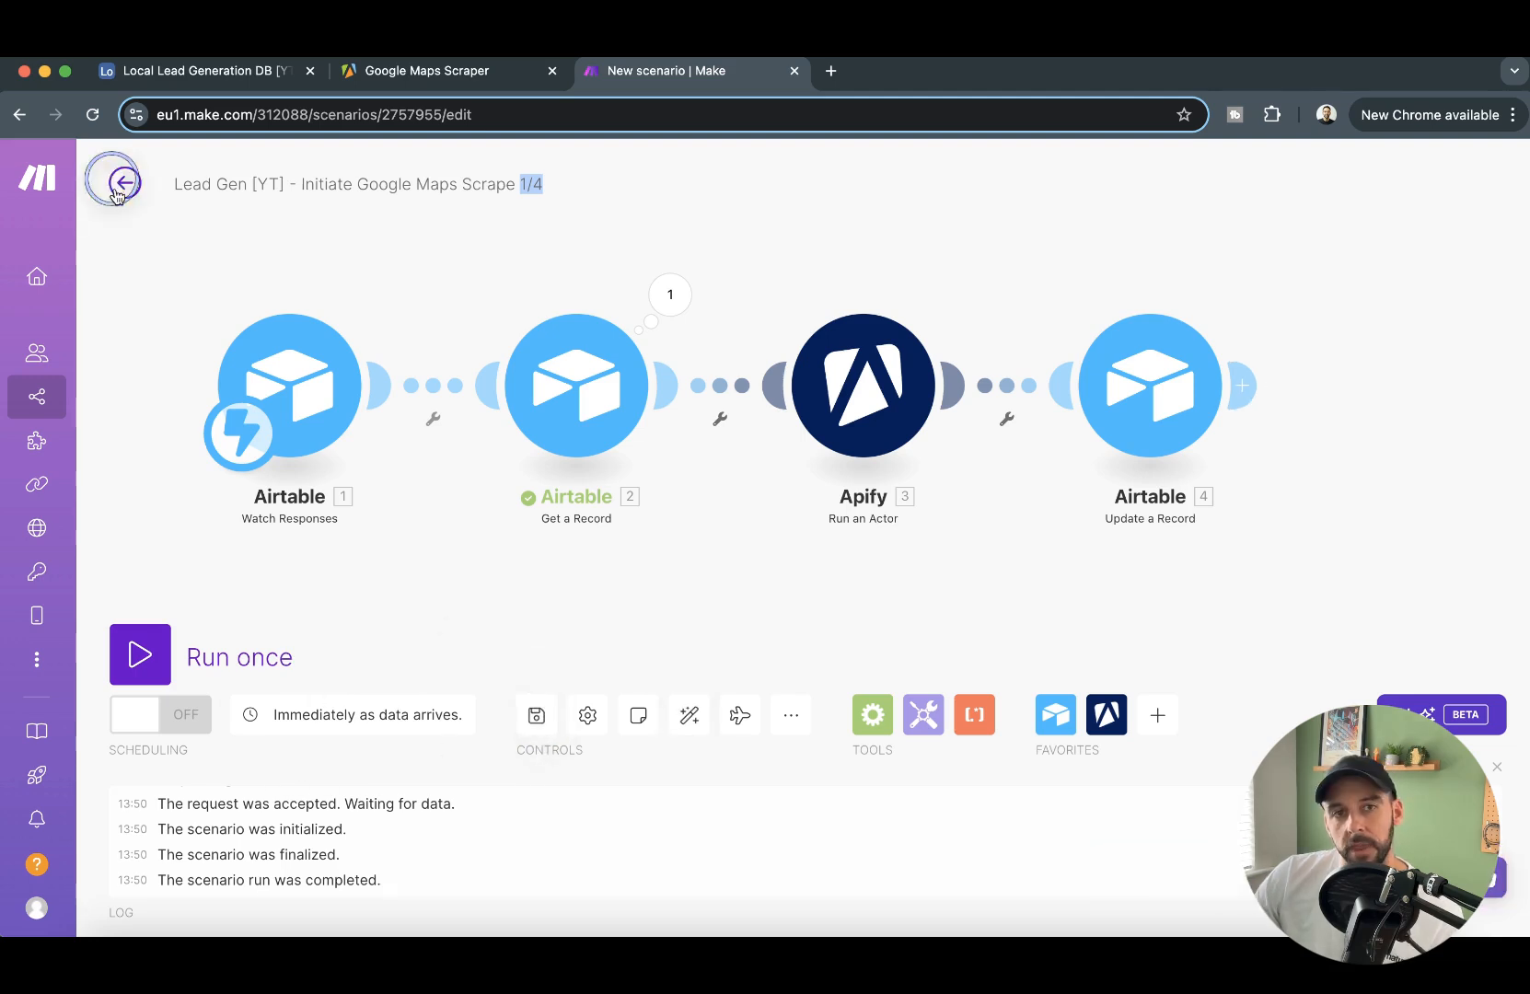
click(125, 183)
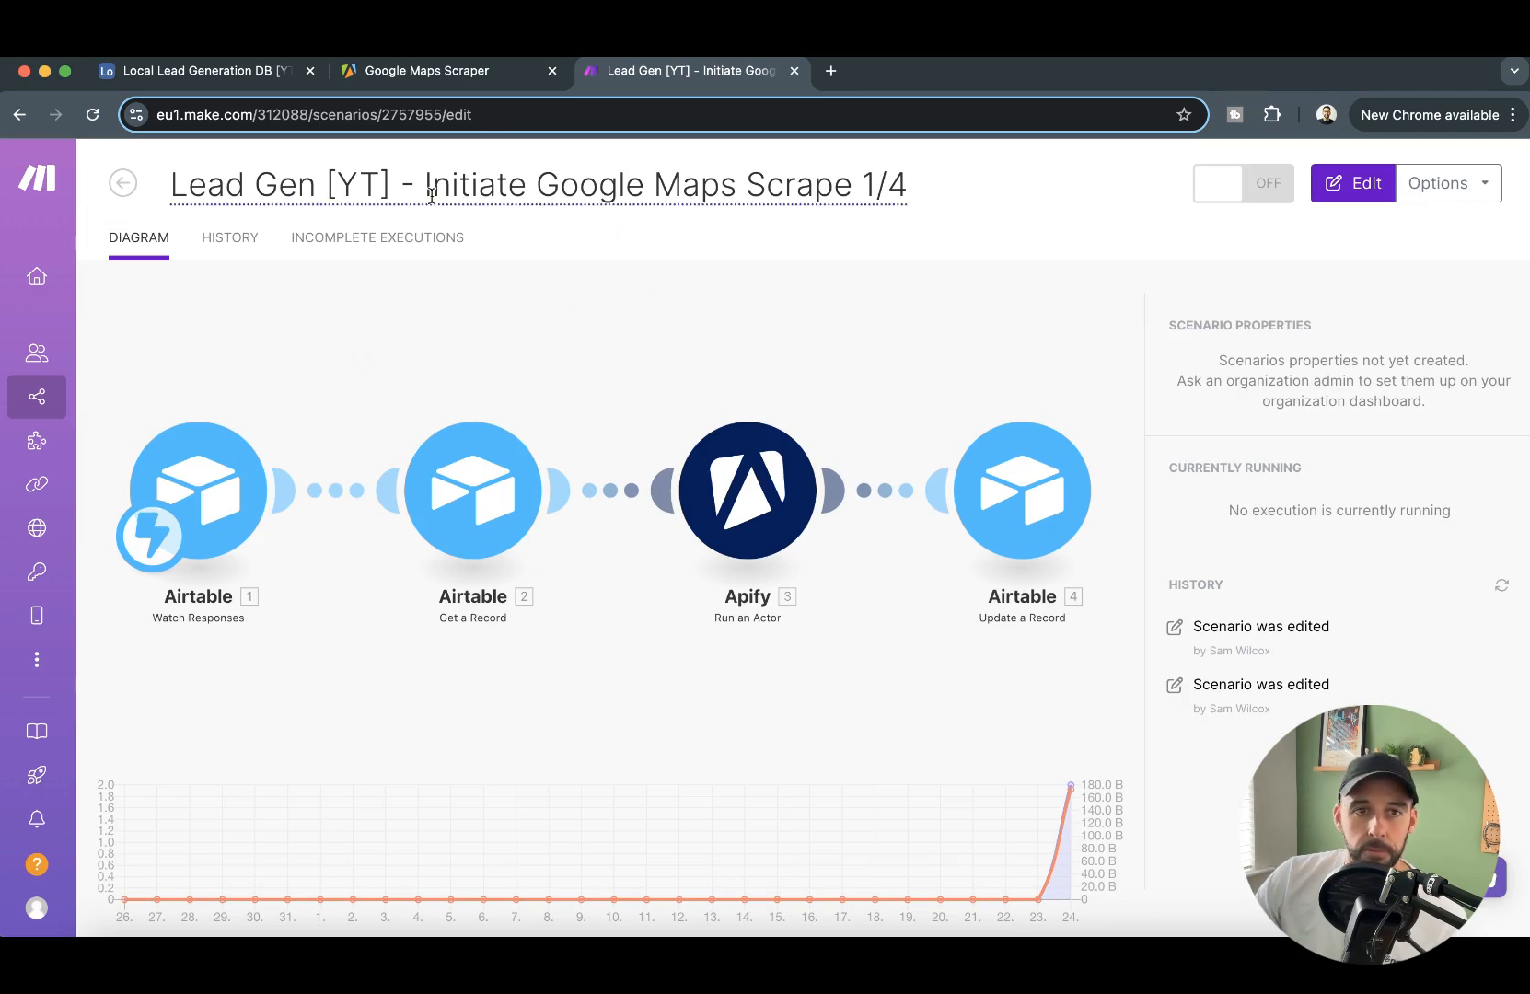
- Create a new scenario from the scenarios overview and name it Local Lead Gen [YT] - Add Data to Airtable 2/4
click(35, 401)
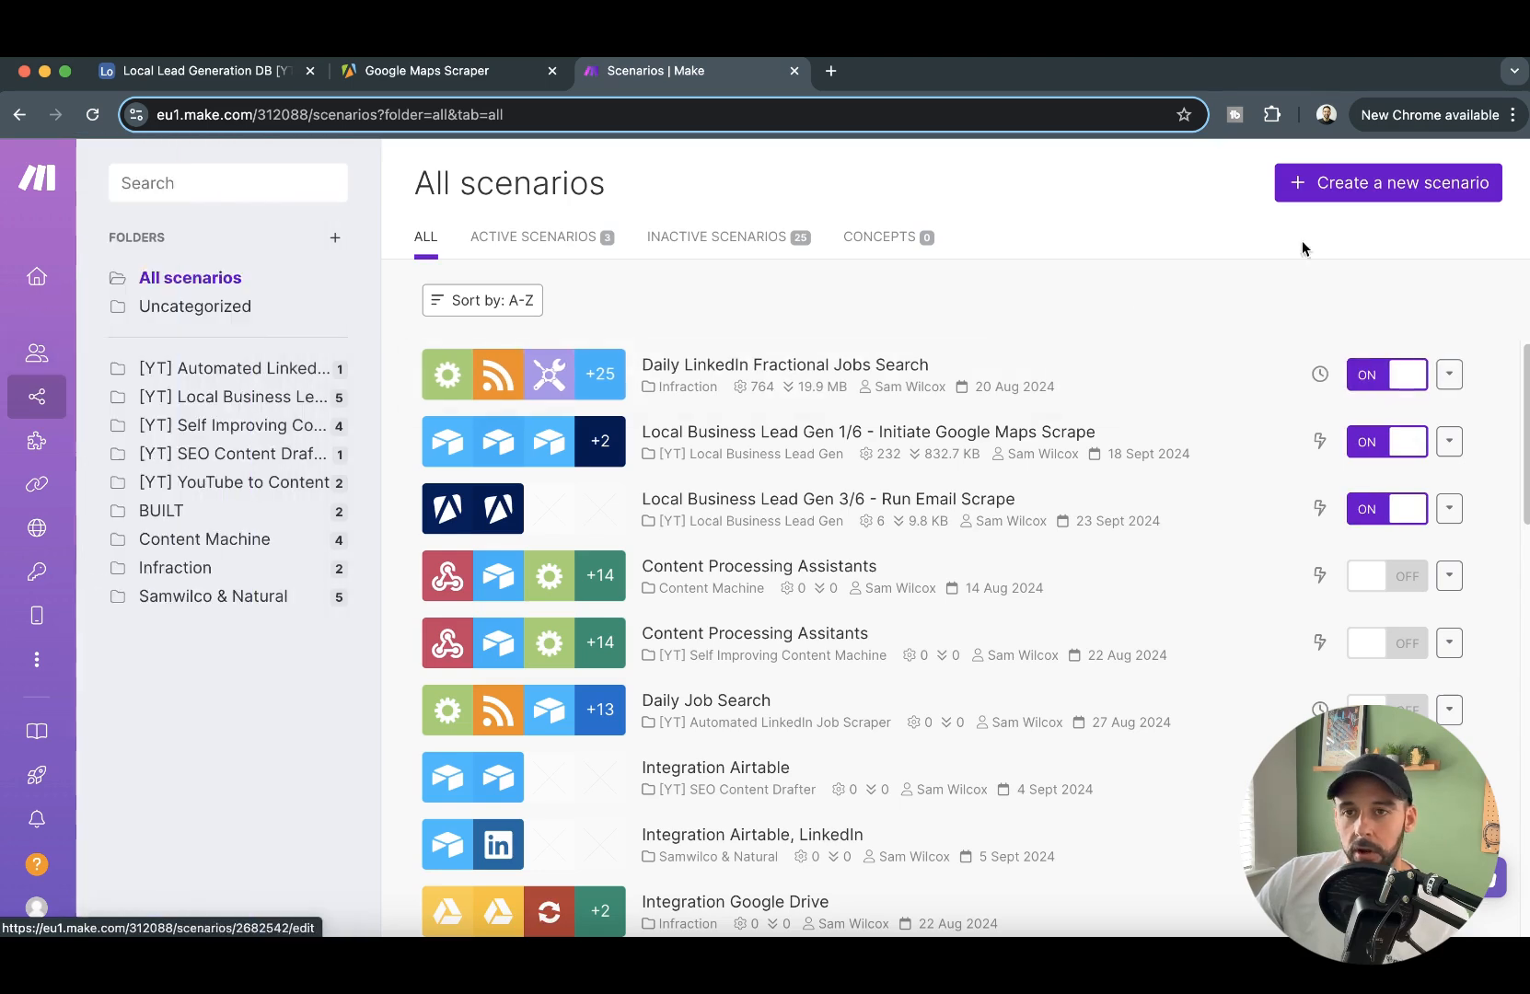
click(1405, 187)
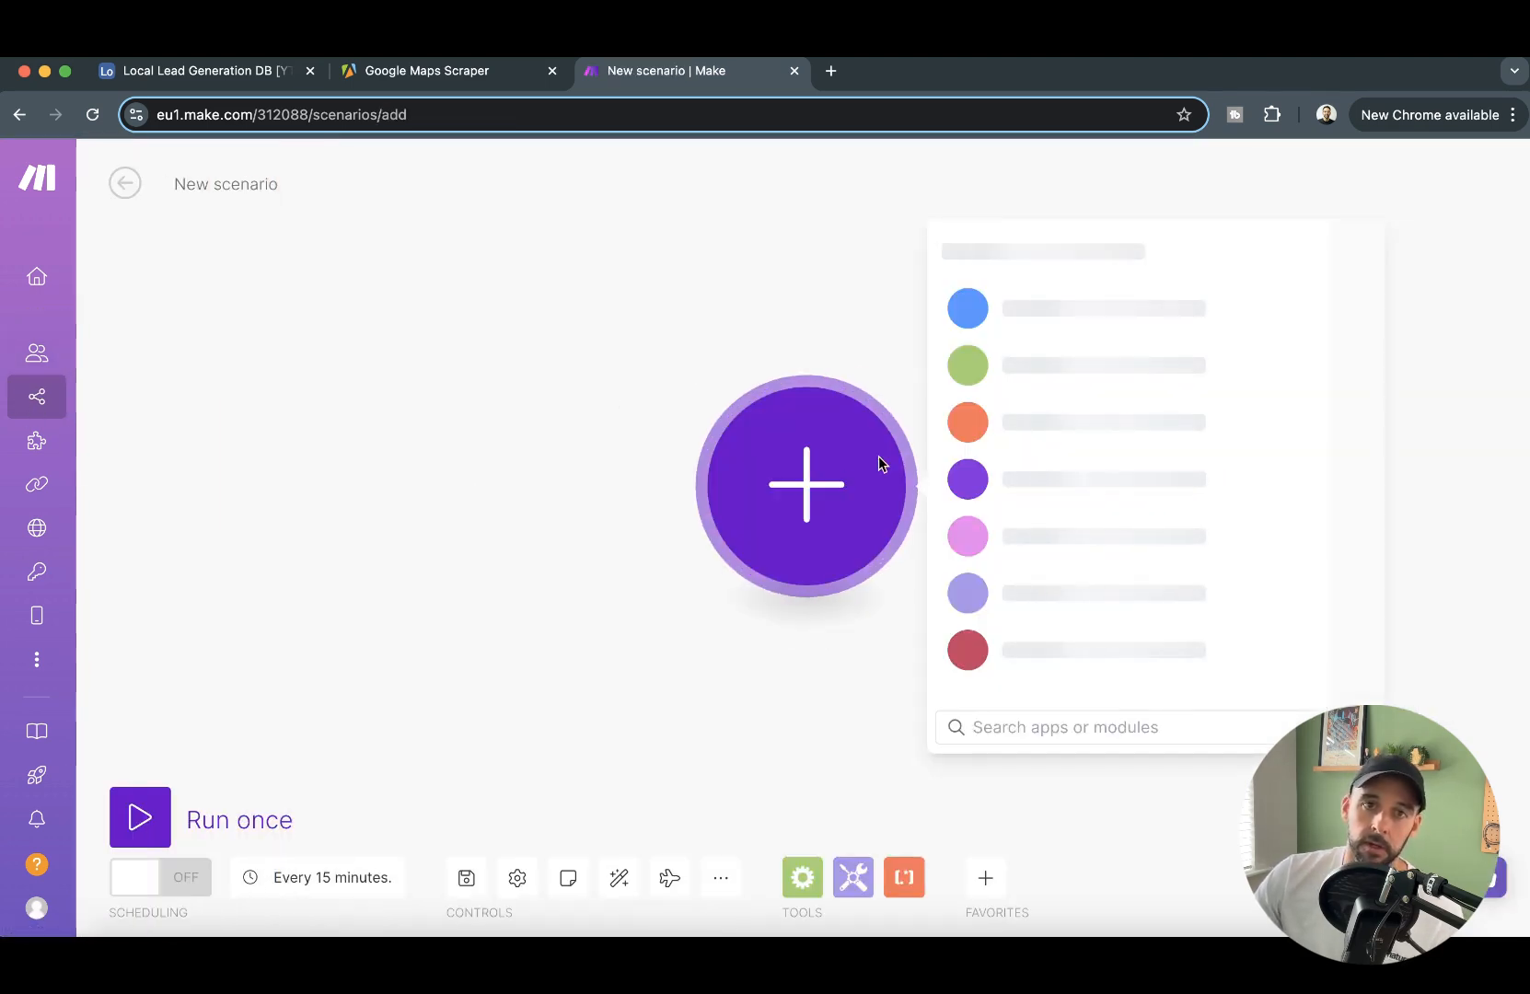
click(241, 184)
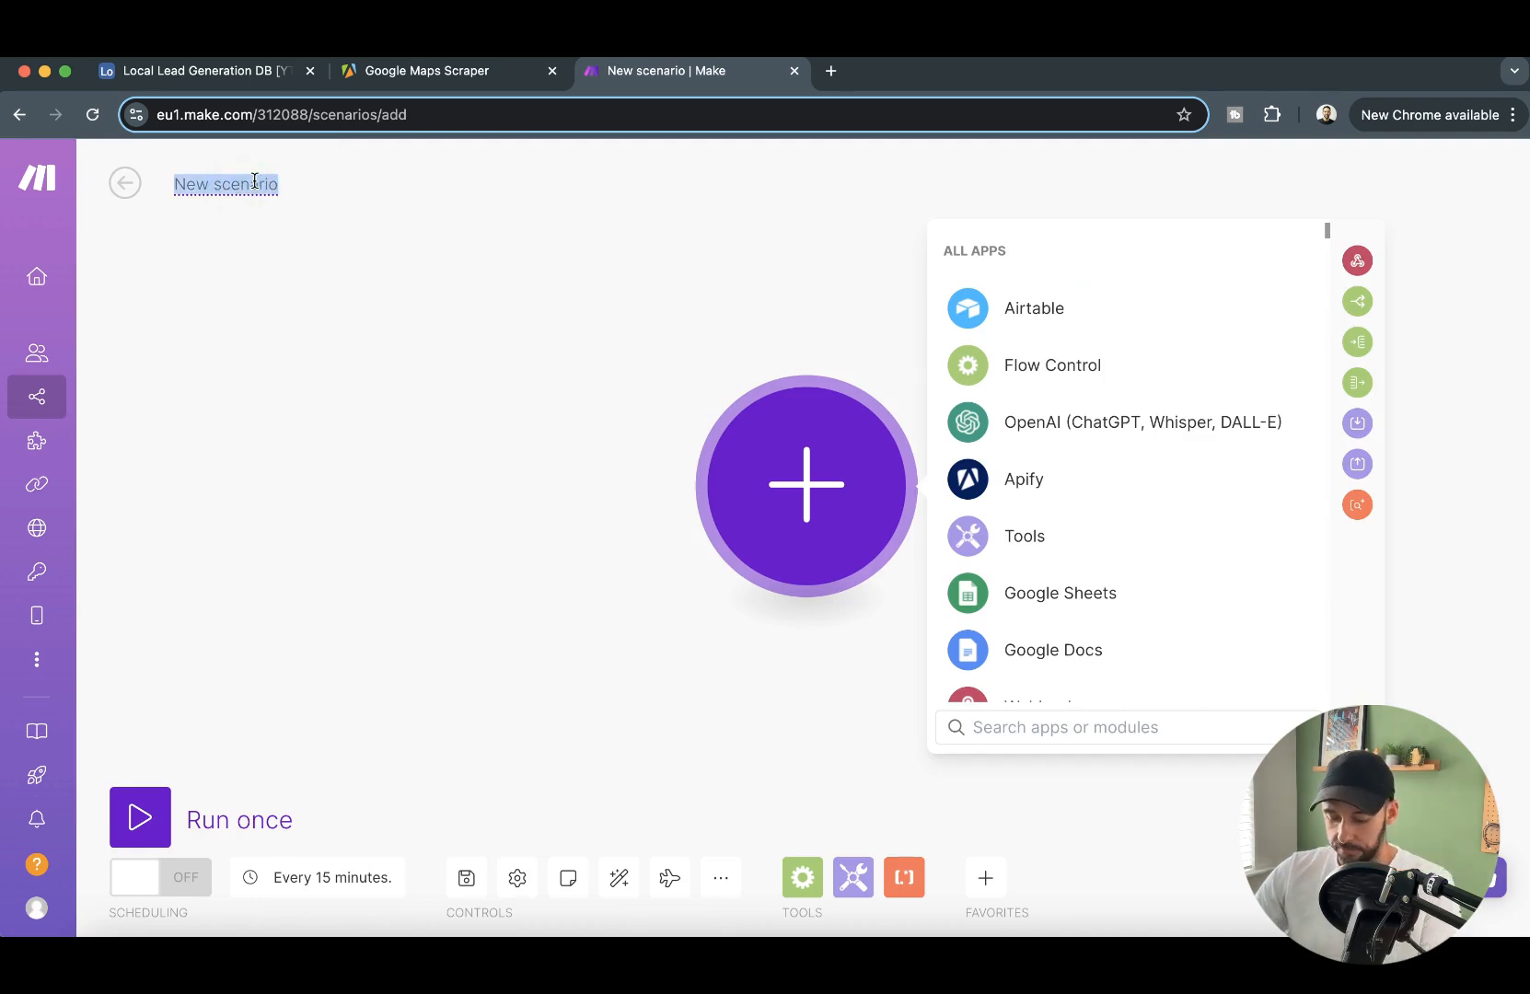
text(Local Lead Gen [YT] -)
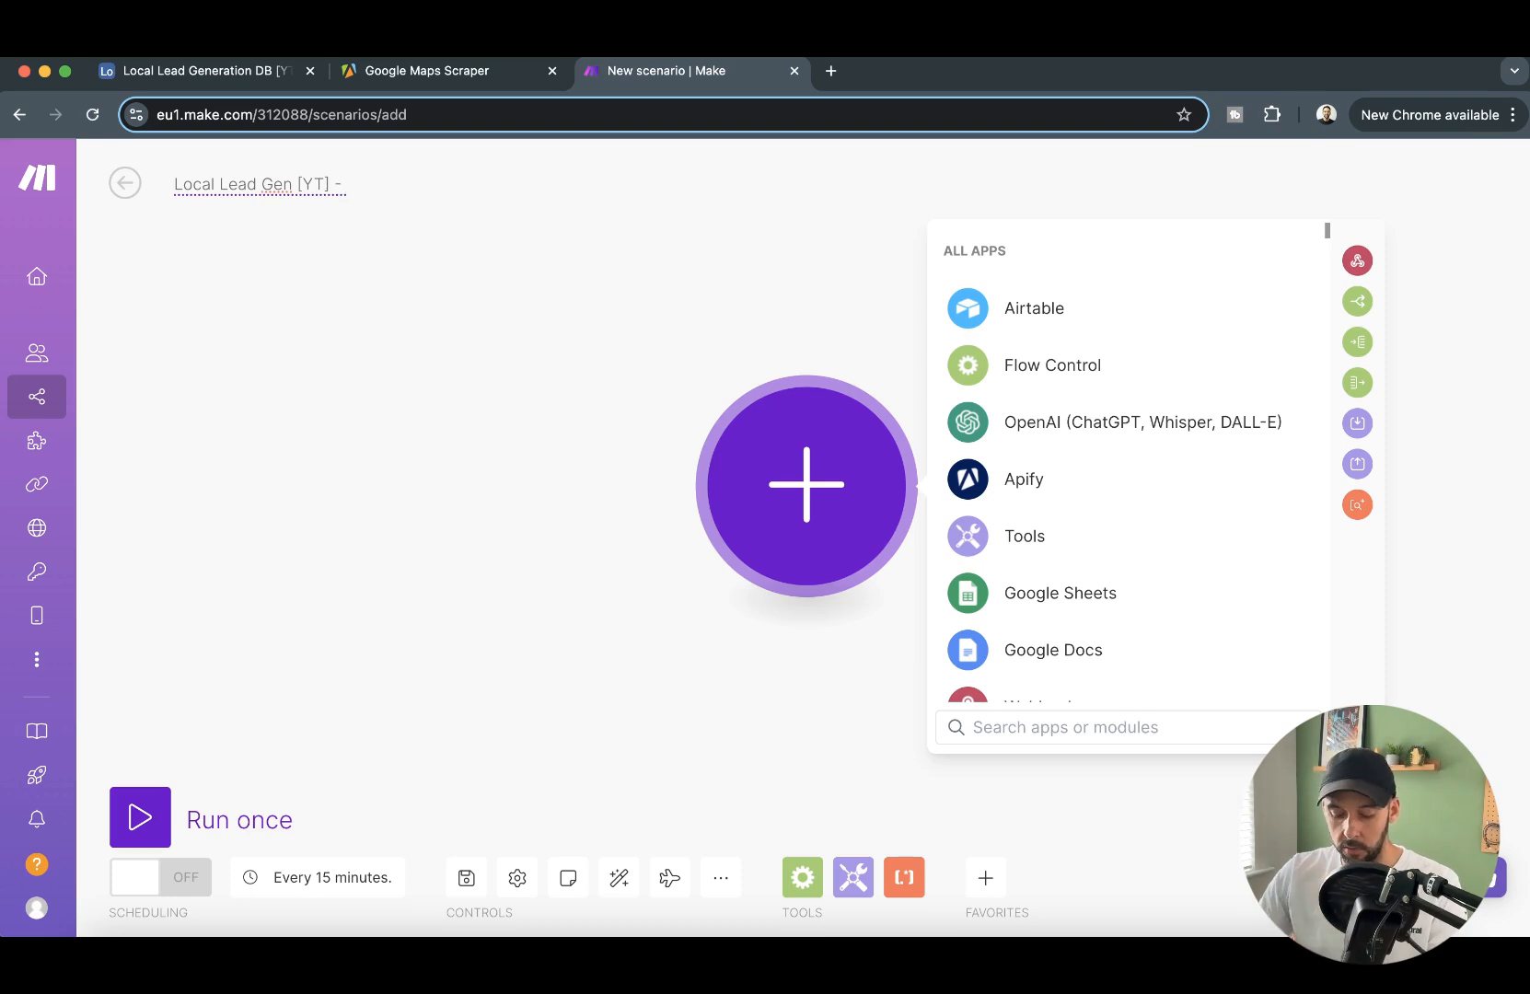
text(Add Data to Airtable)
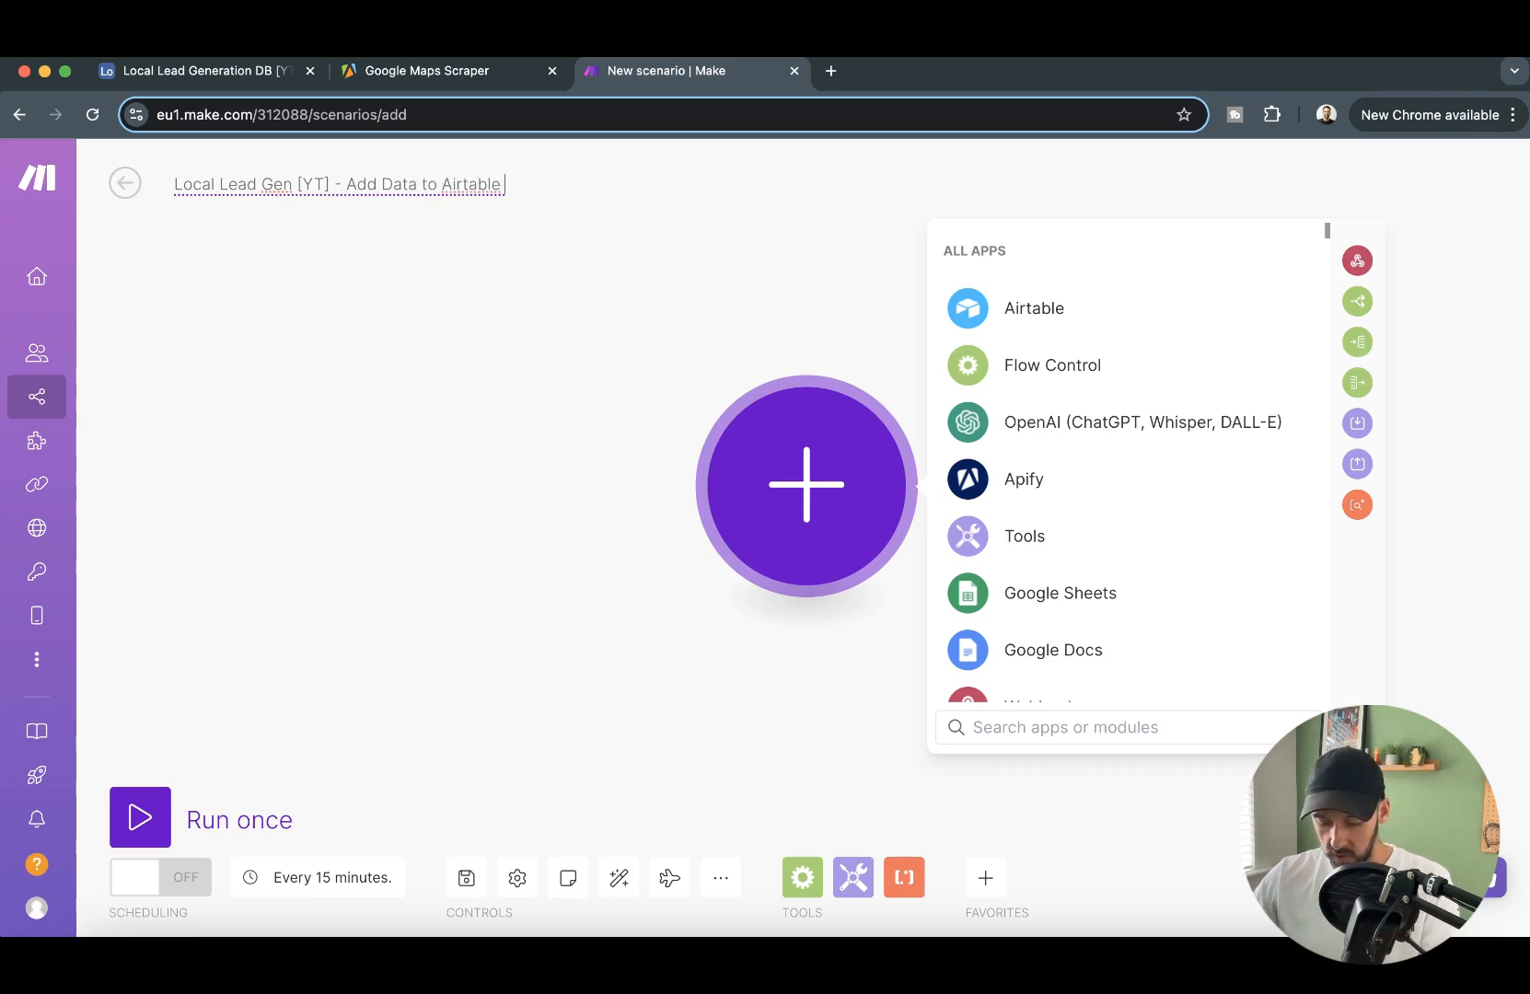
text( 2/4)
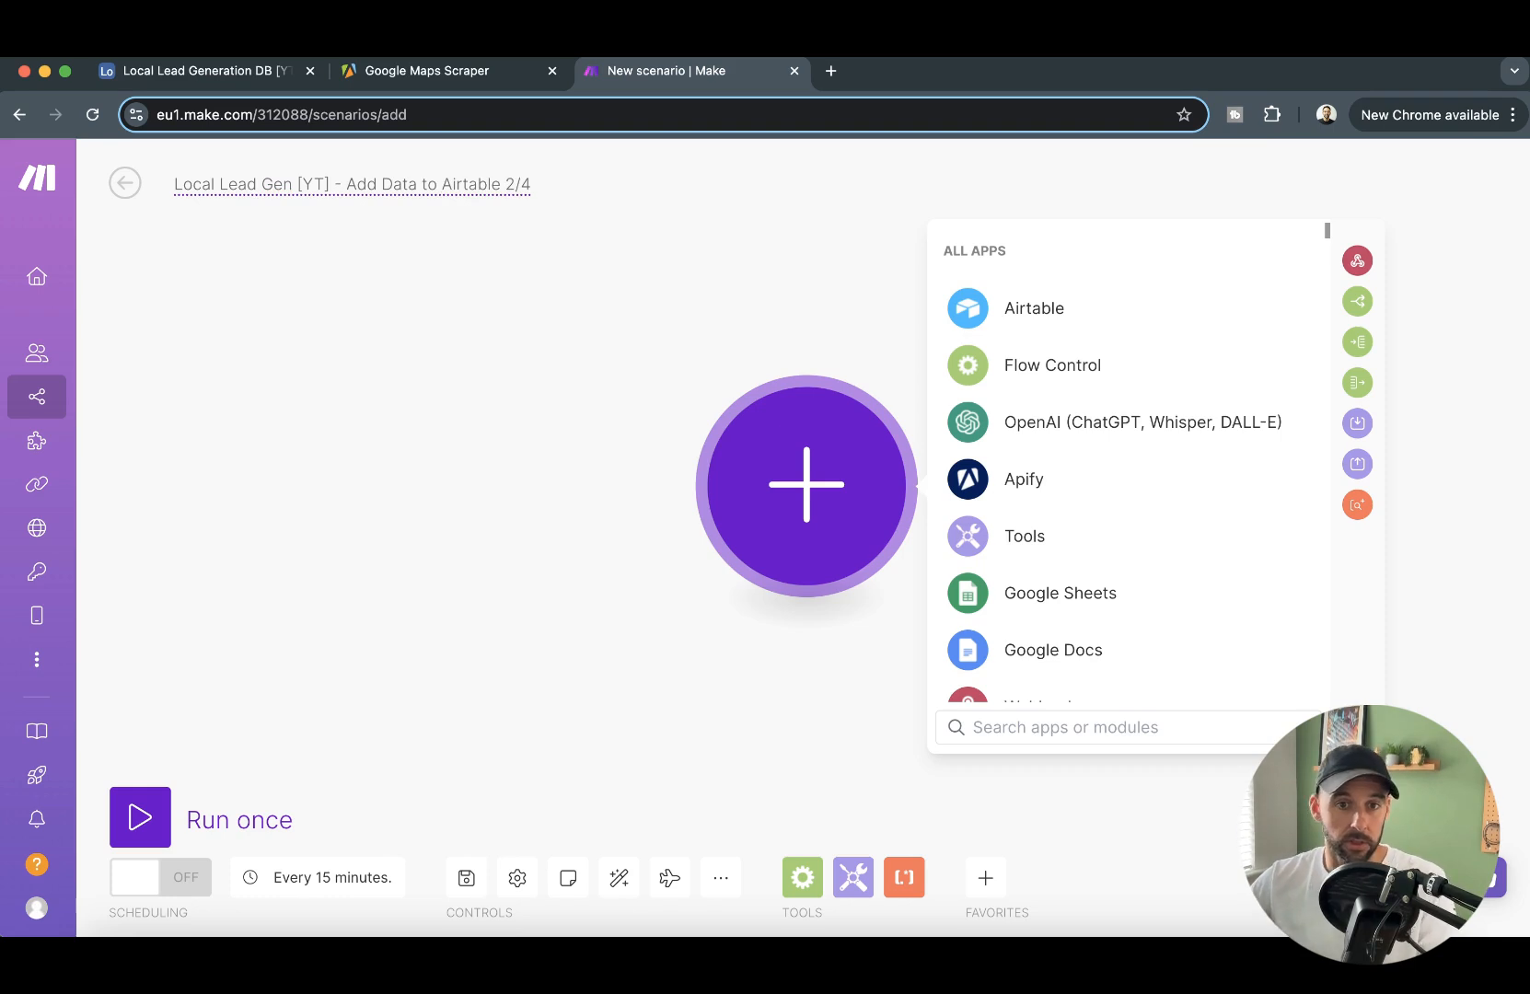
click(656, 389)
drag(918, 316, 866, 359)
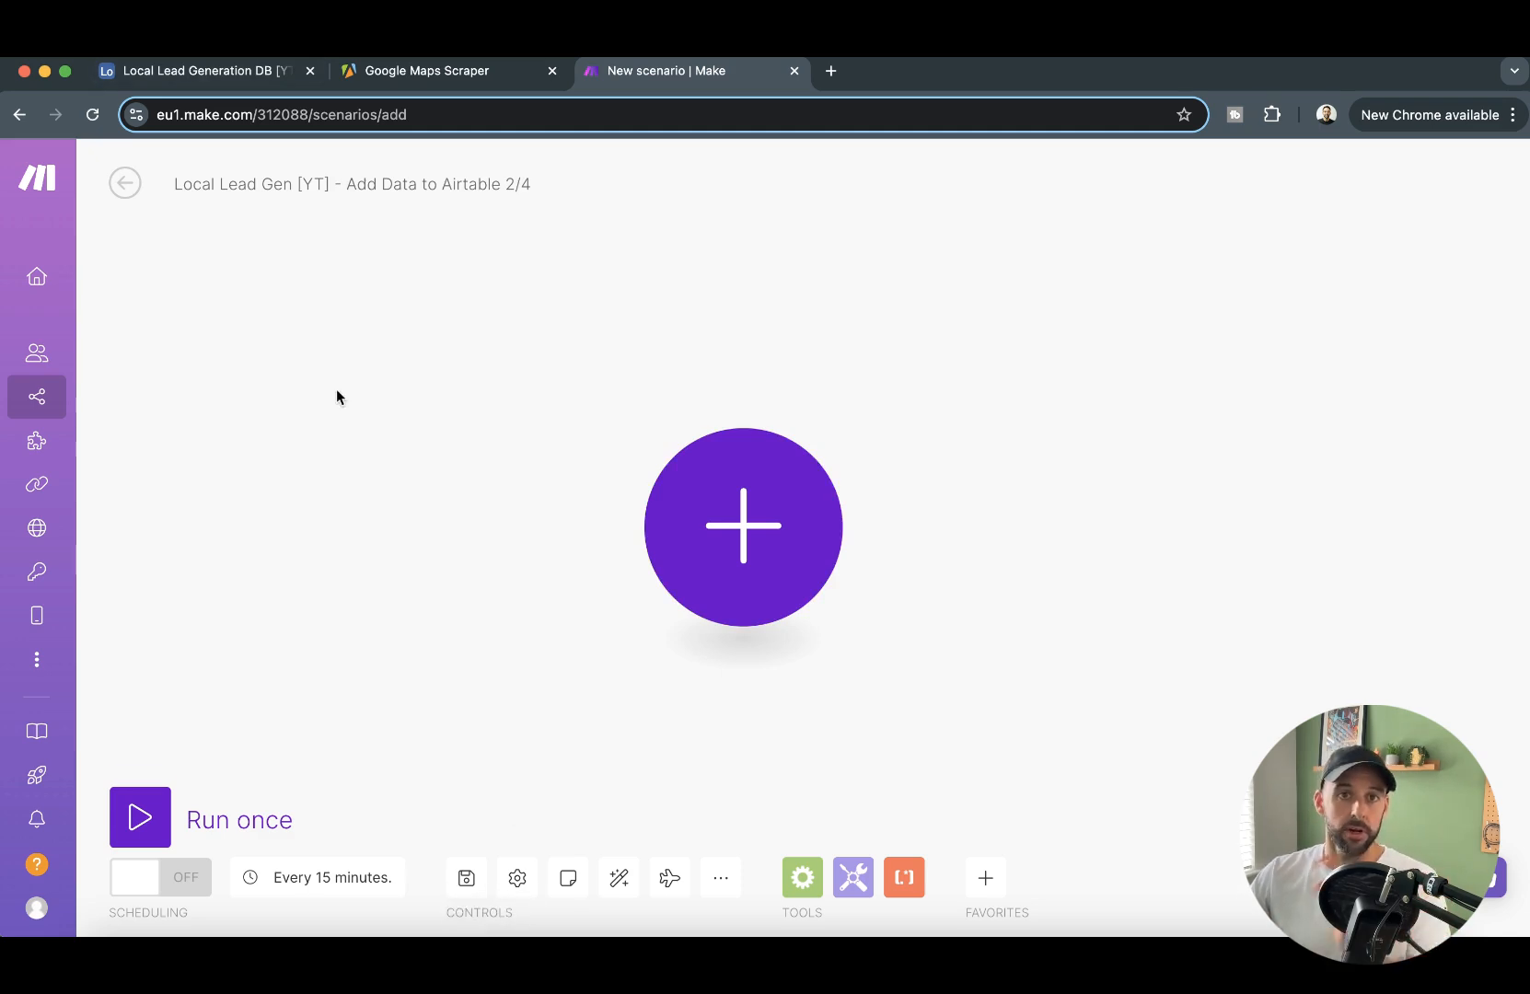
- Check the maxCrawledPlacesPerSearch line in the Google Maps Scraper's input JSON in Apify, and return to the new Make scenario
click(424, 81)
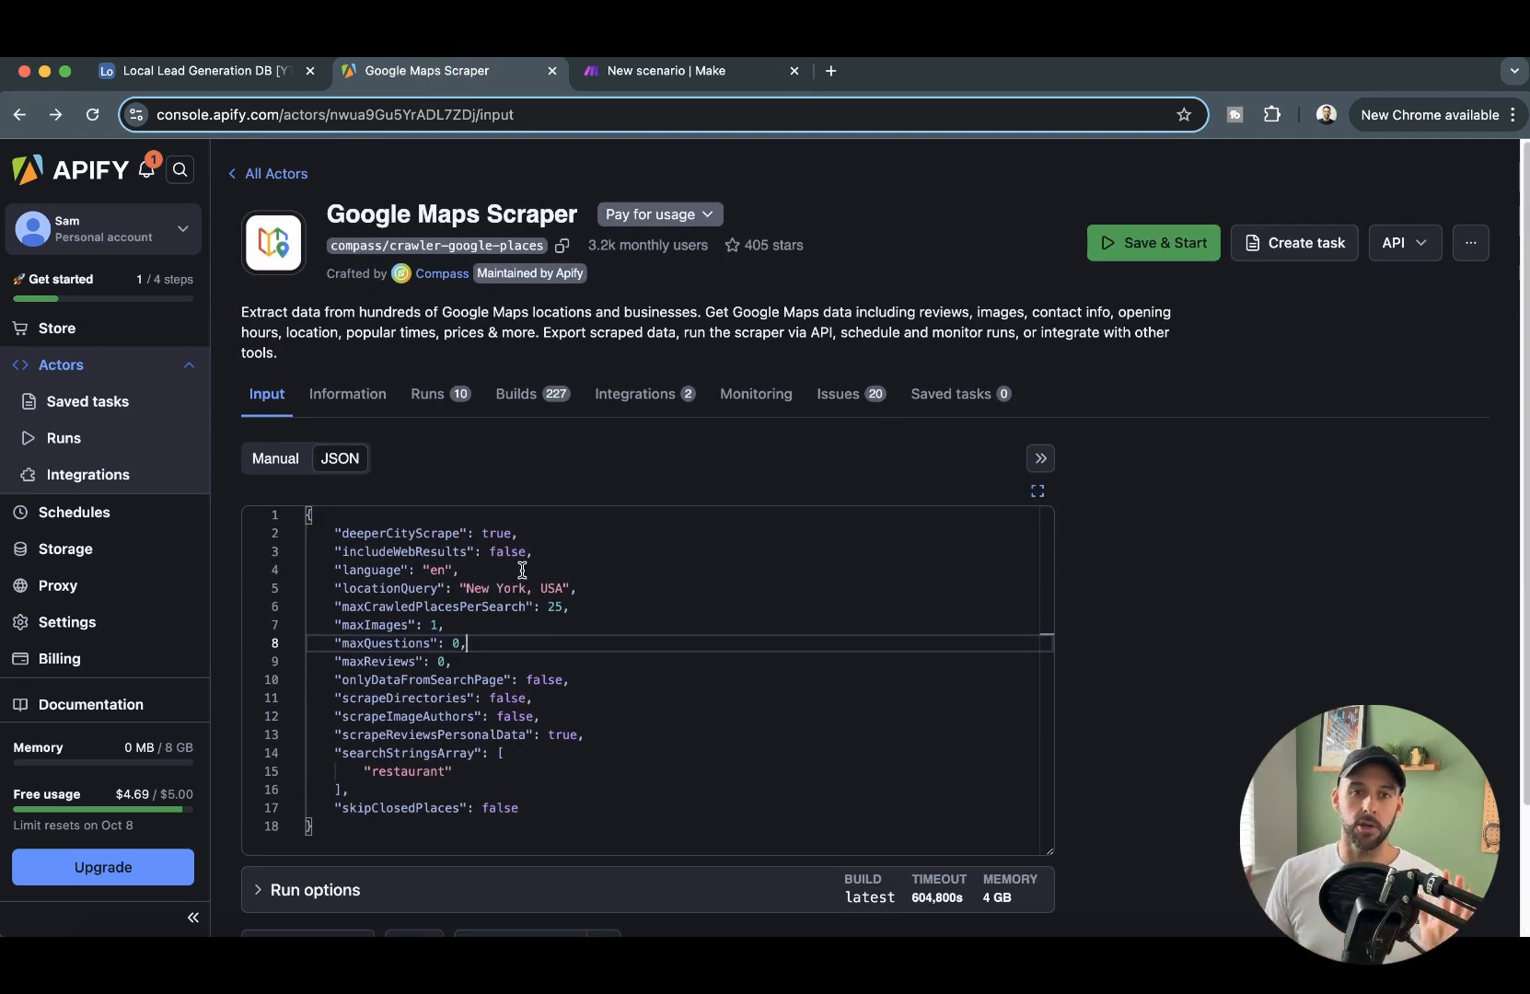
drag(566, 609, 329, 608)
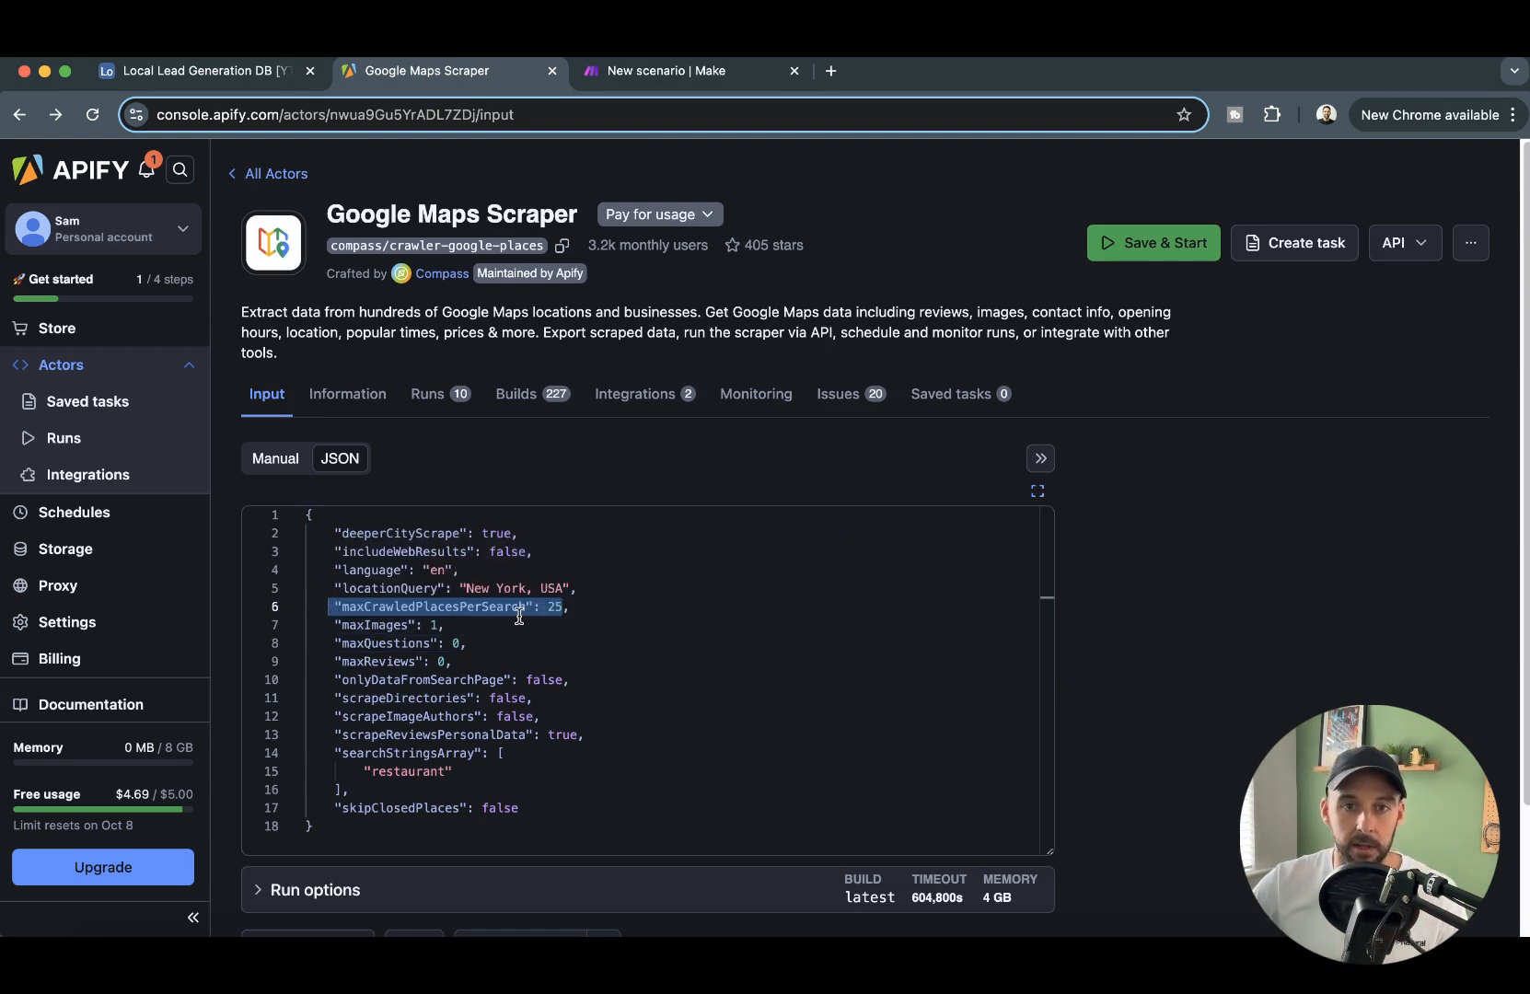
click(613, 609)
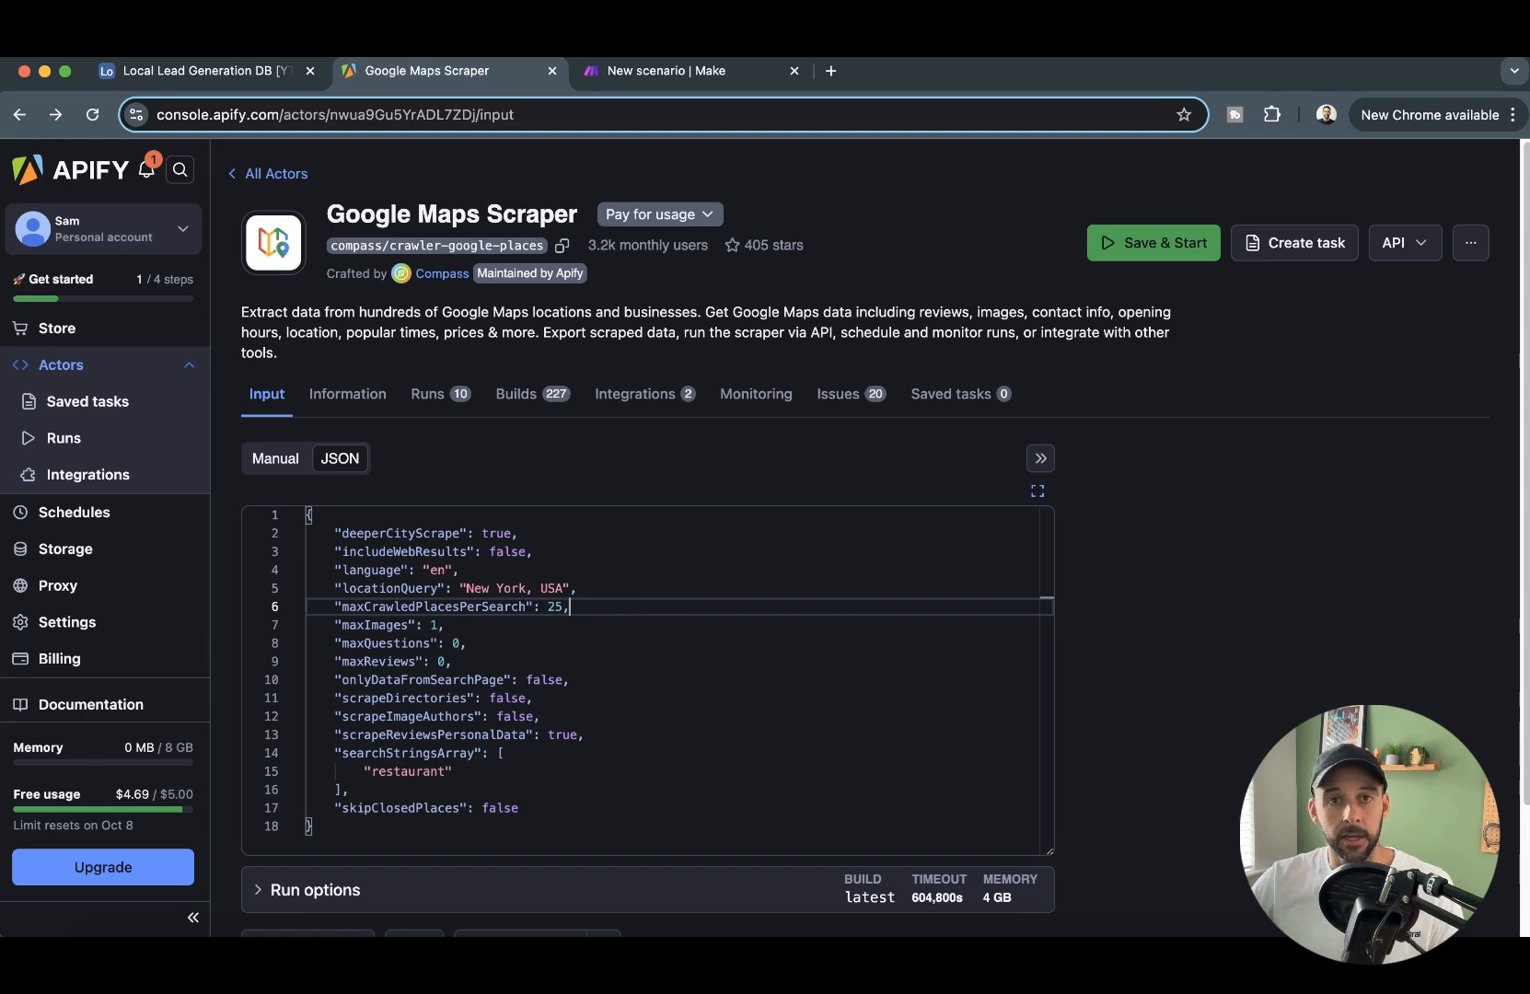
click(695, 72)
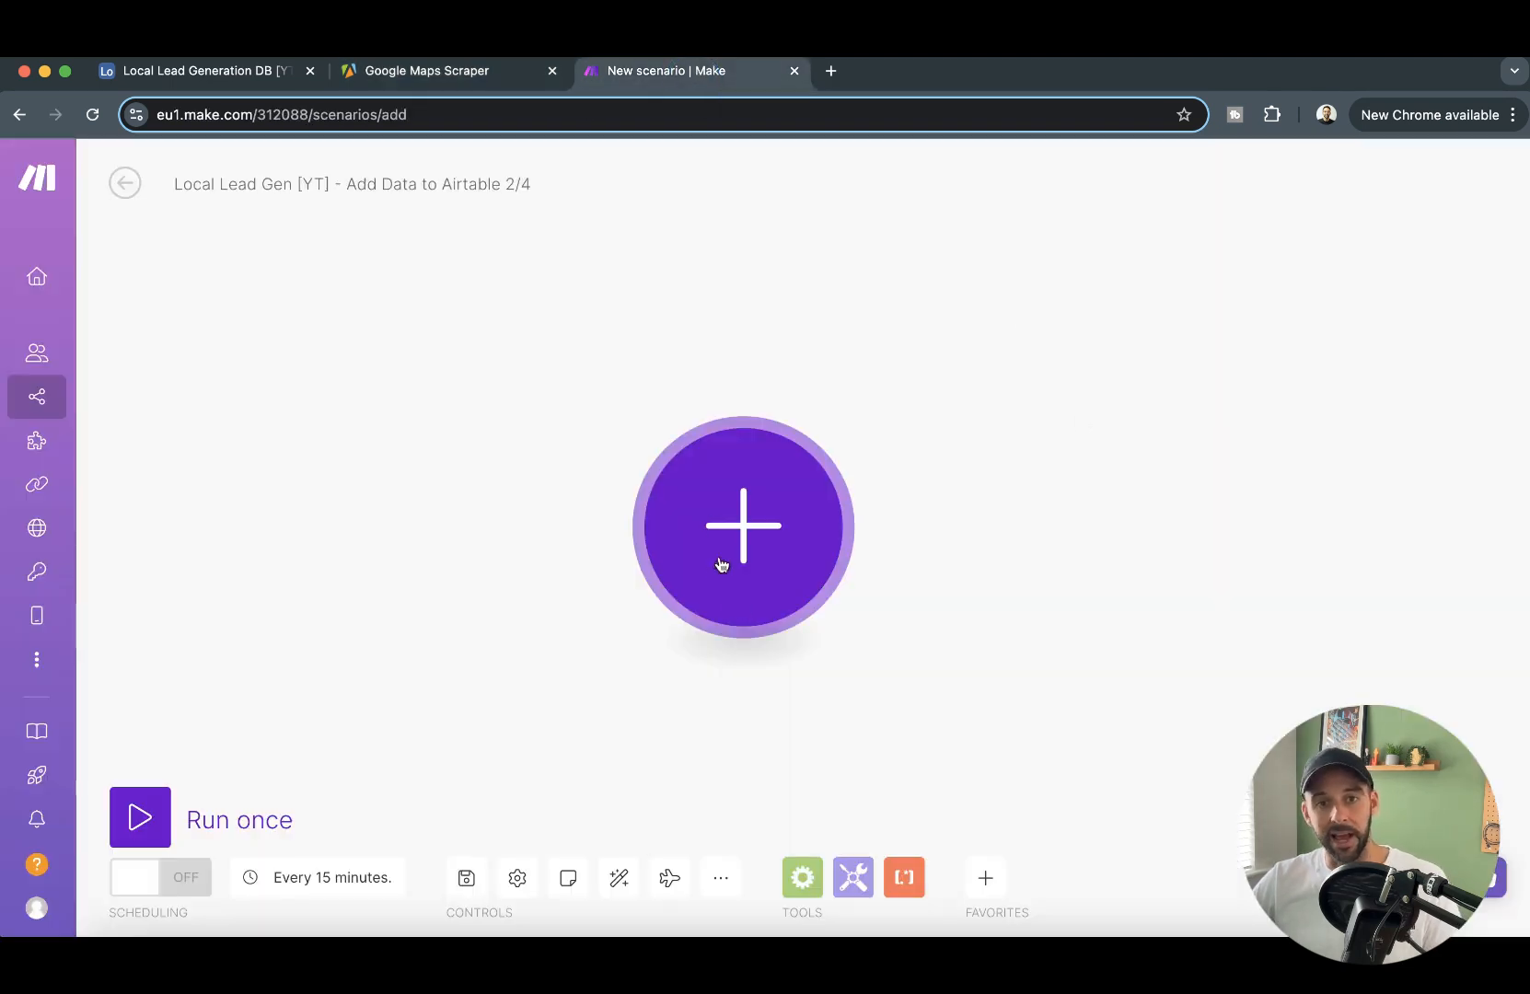
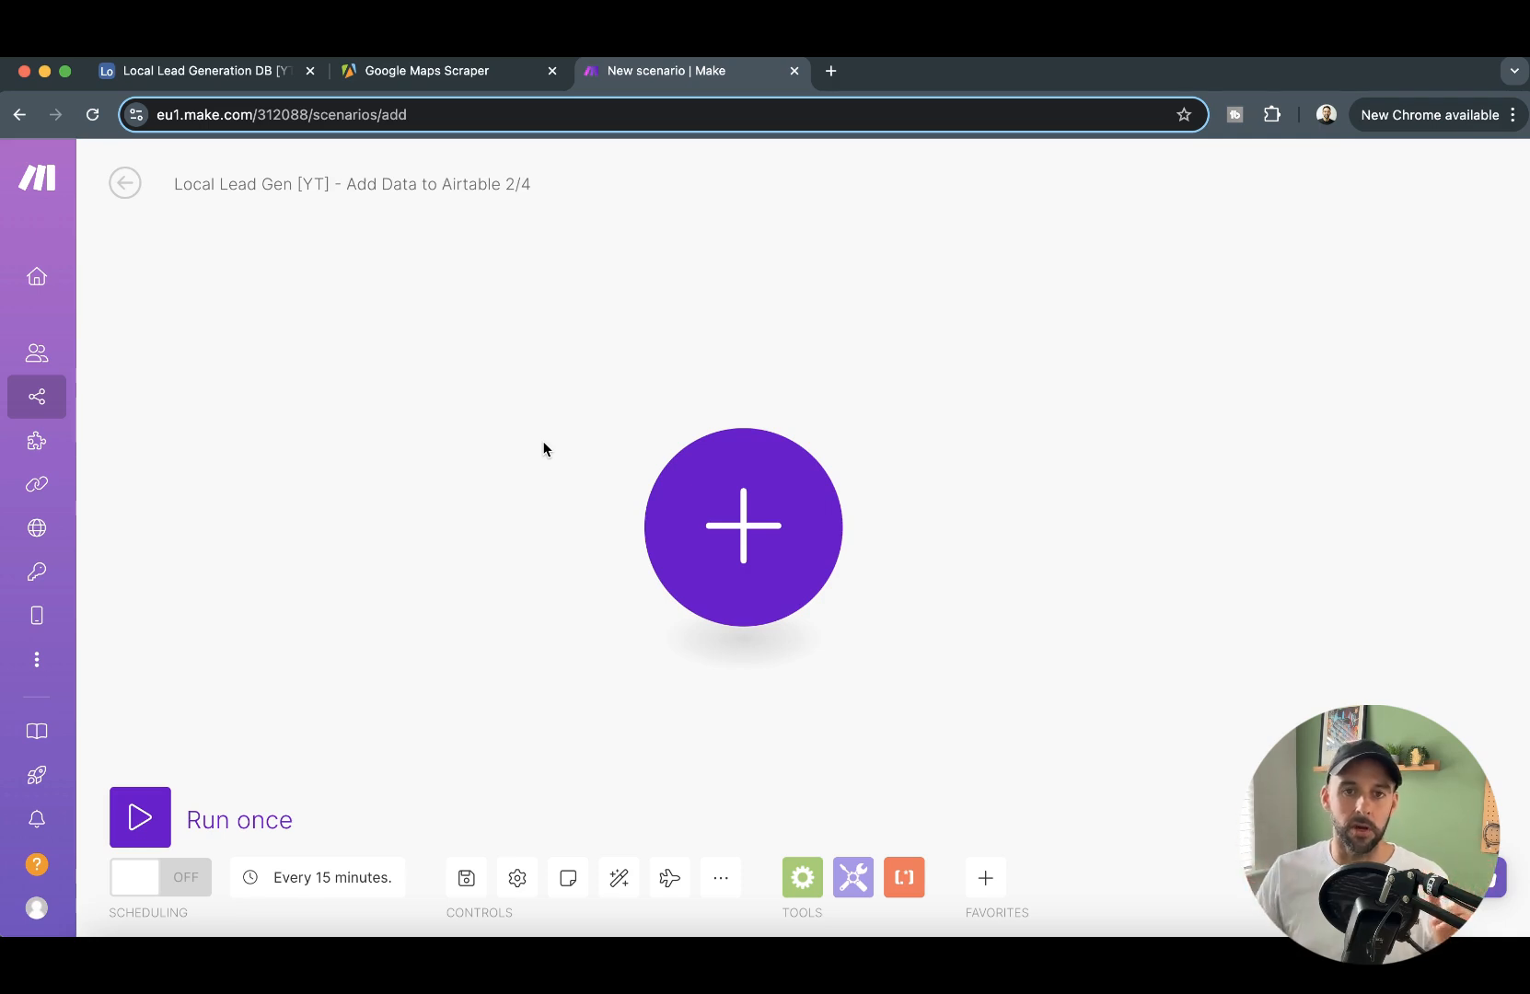
click(766, 522)
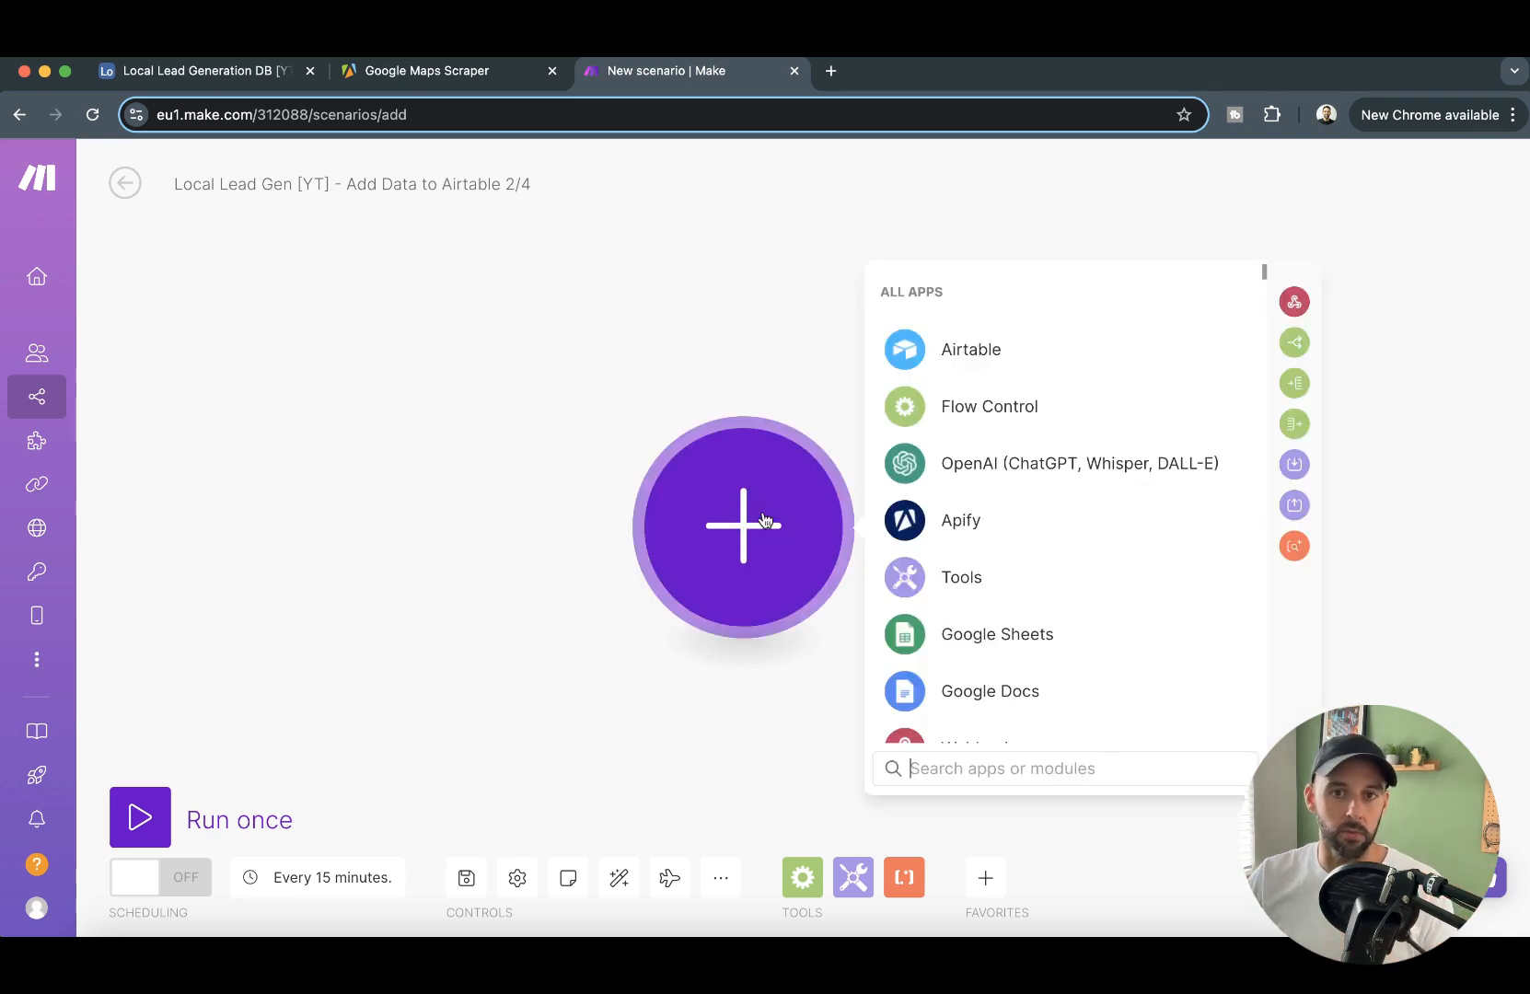
click(1025, 522)
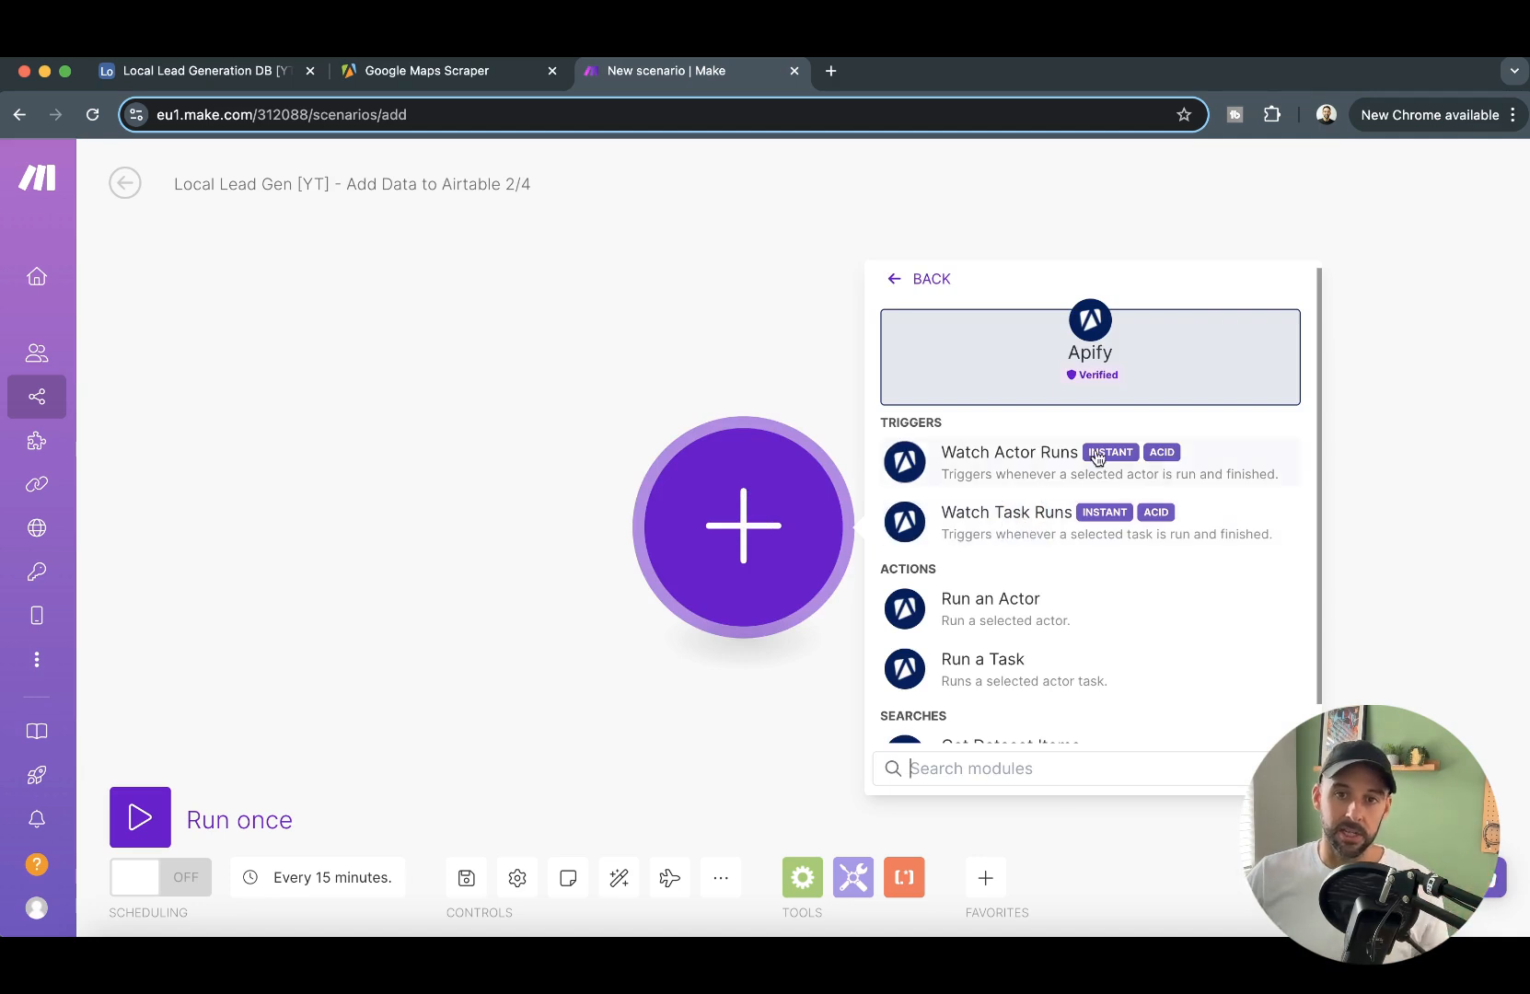
click(748, 359)
click(769, 556)
click(958, 520)
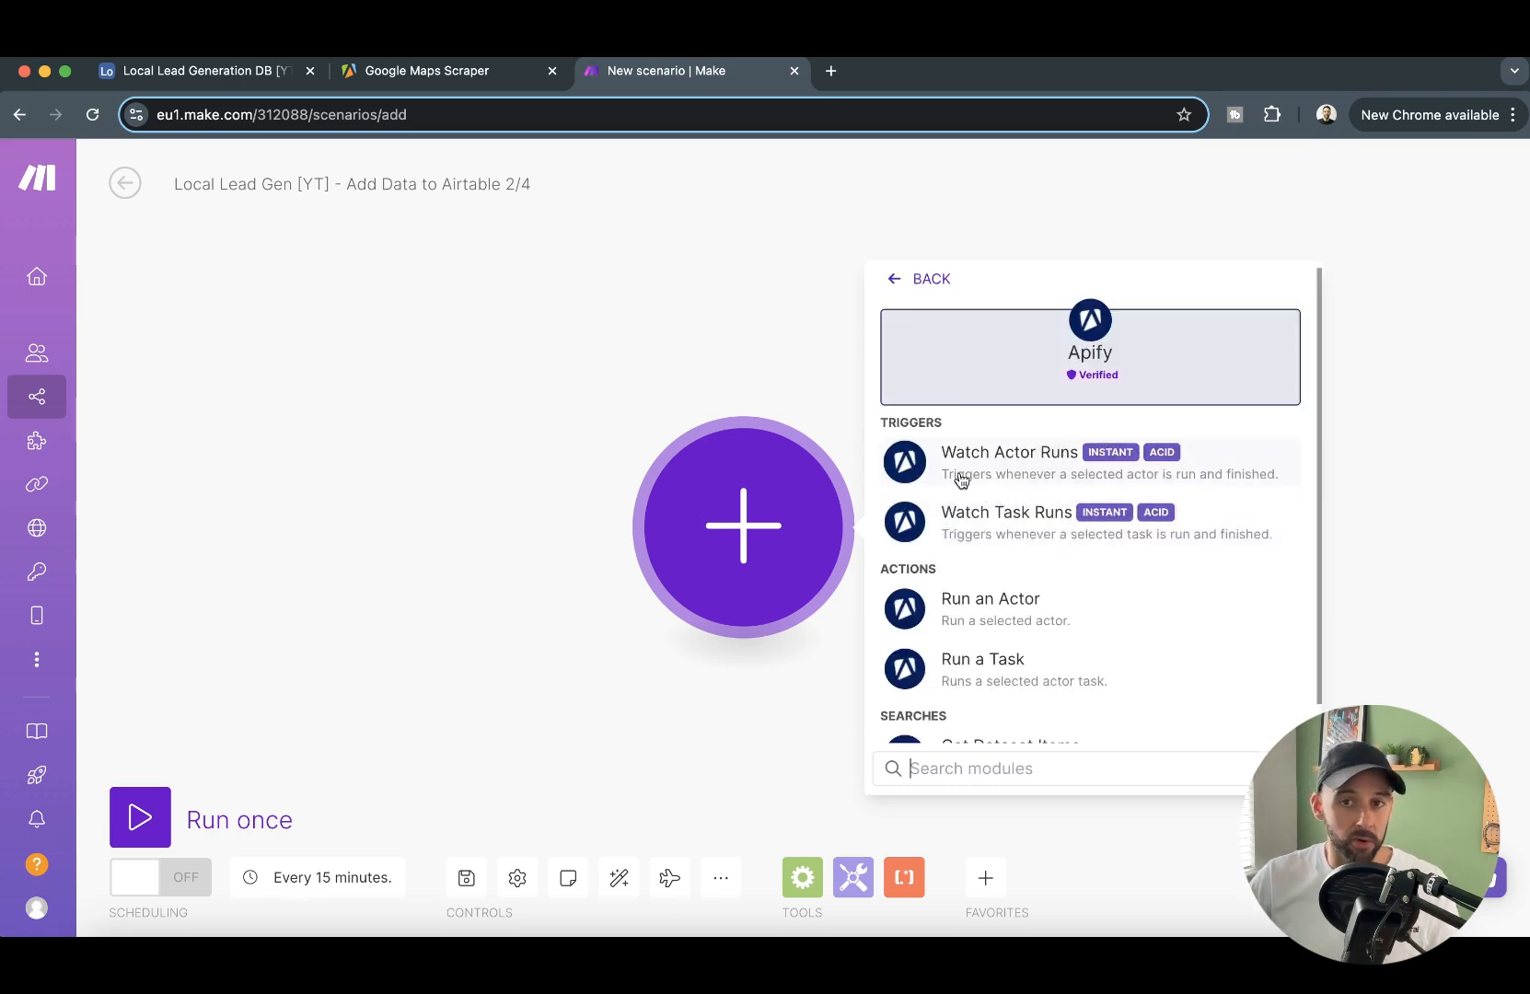
click(1219, 484)
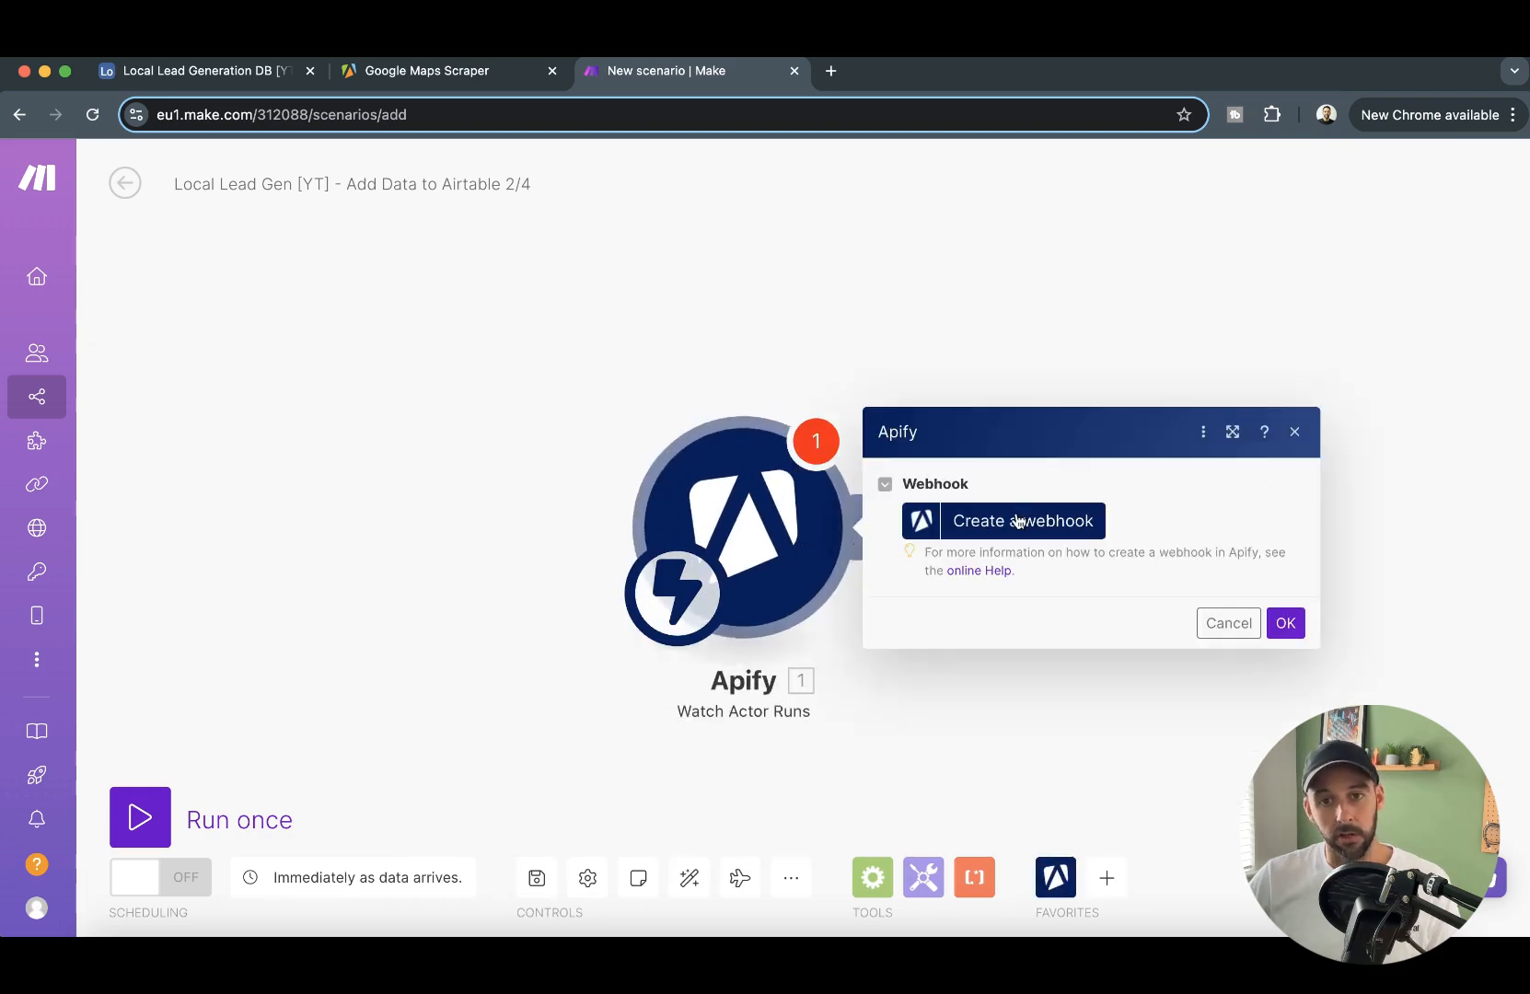
- Create a webhook named New Data Request Finished for the actor compass/crawler-google-places and save the trigger's settings
click(1018, 522)
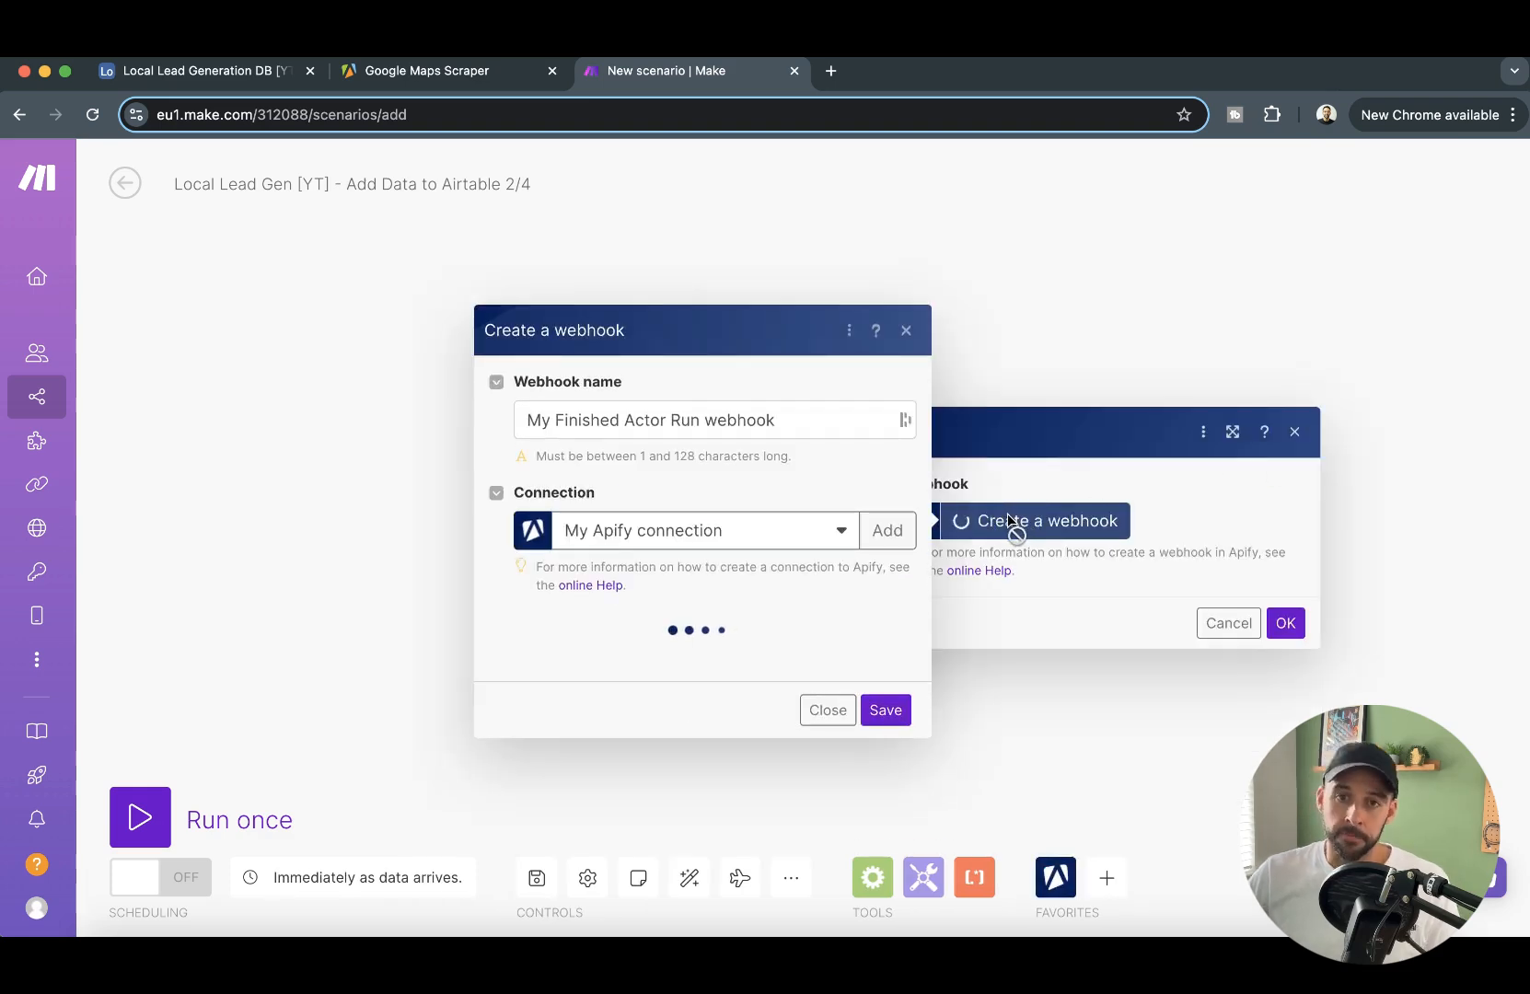
triple_click(735, 405)
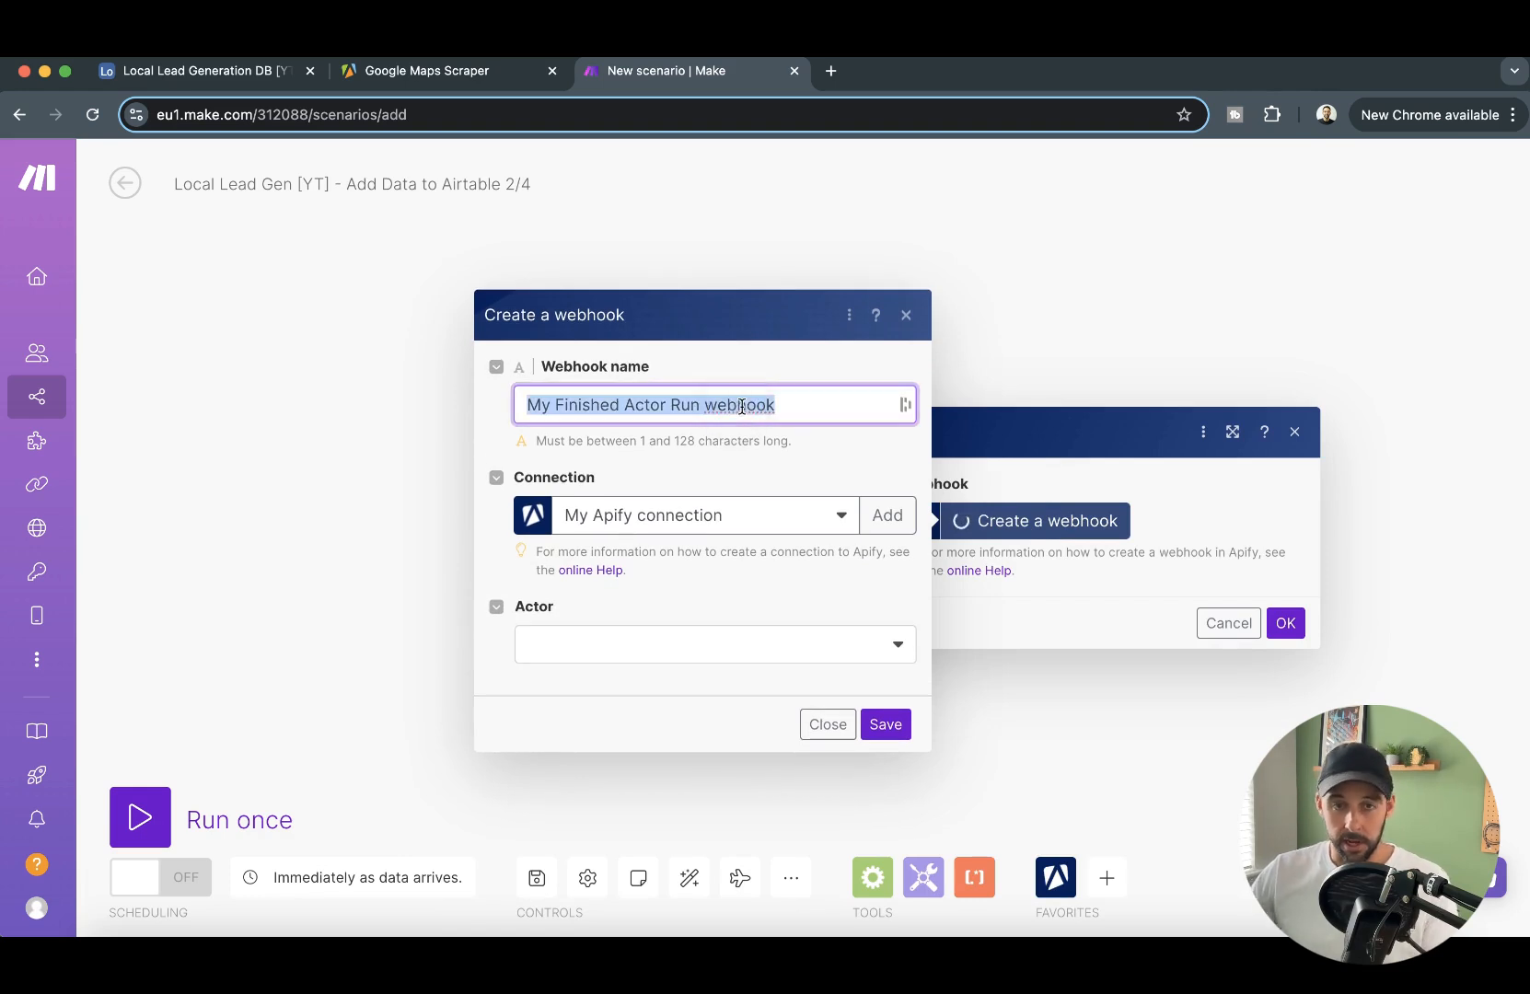
text(New Data)
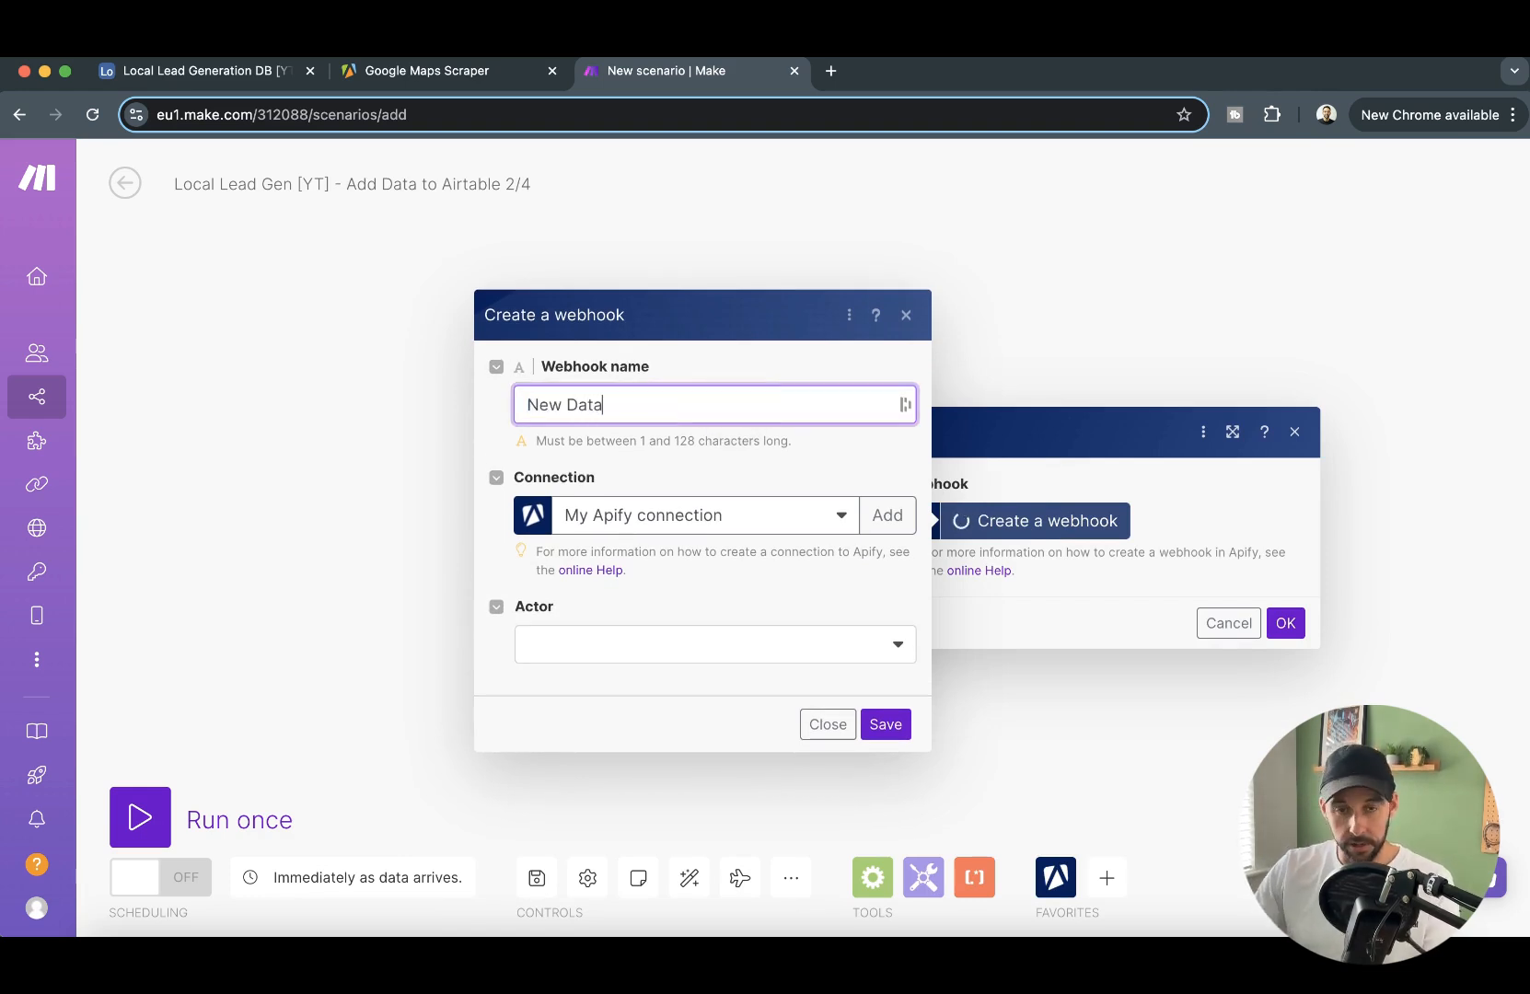
text( Request Finished)
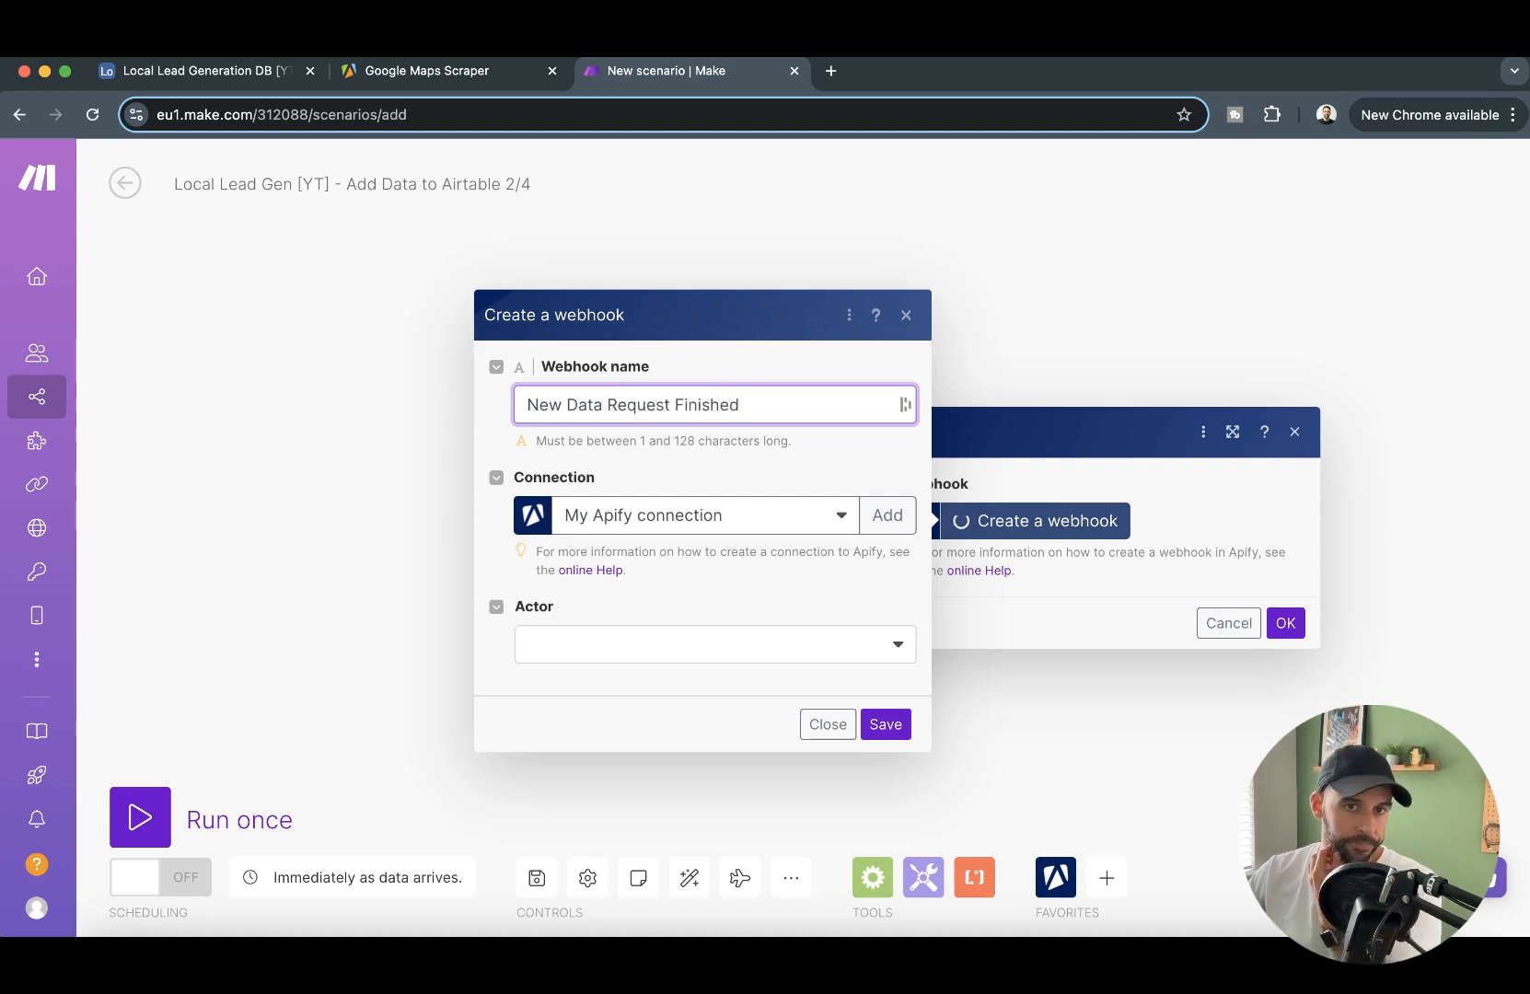
click(786, 652)
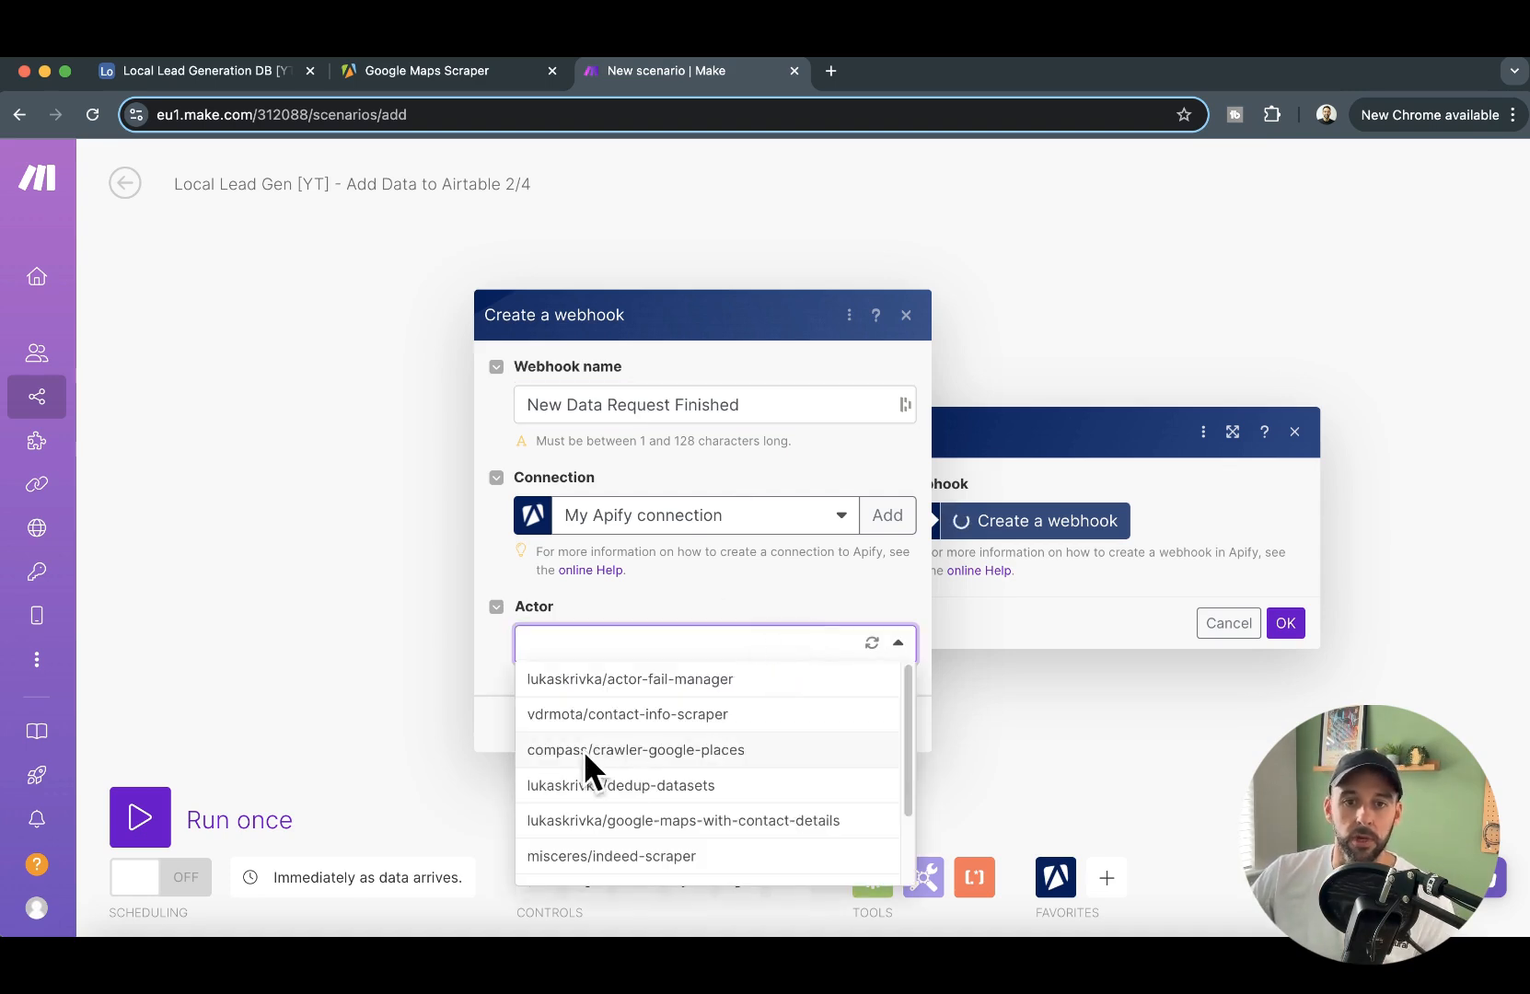
click(707, 755)
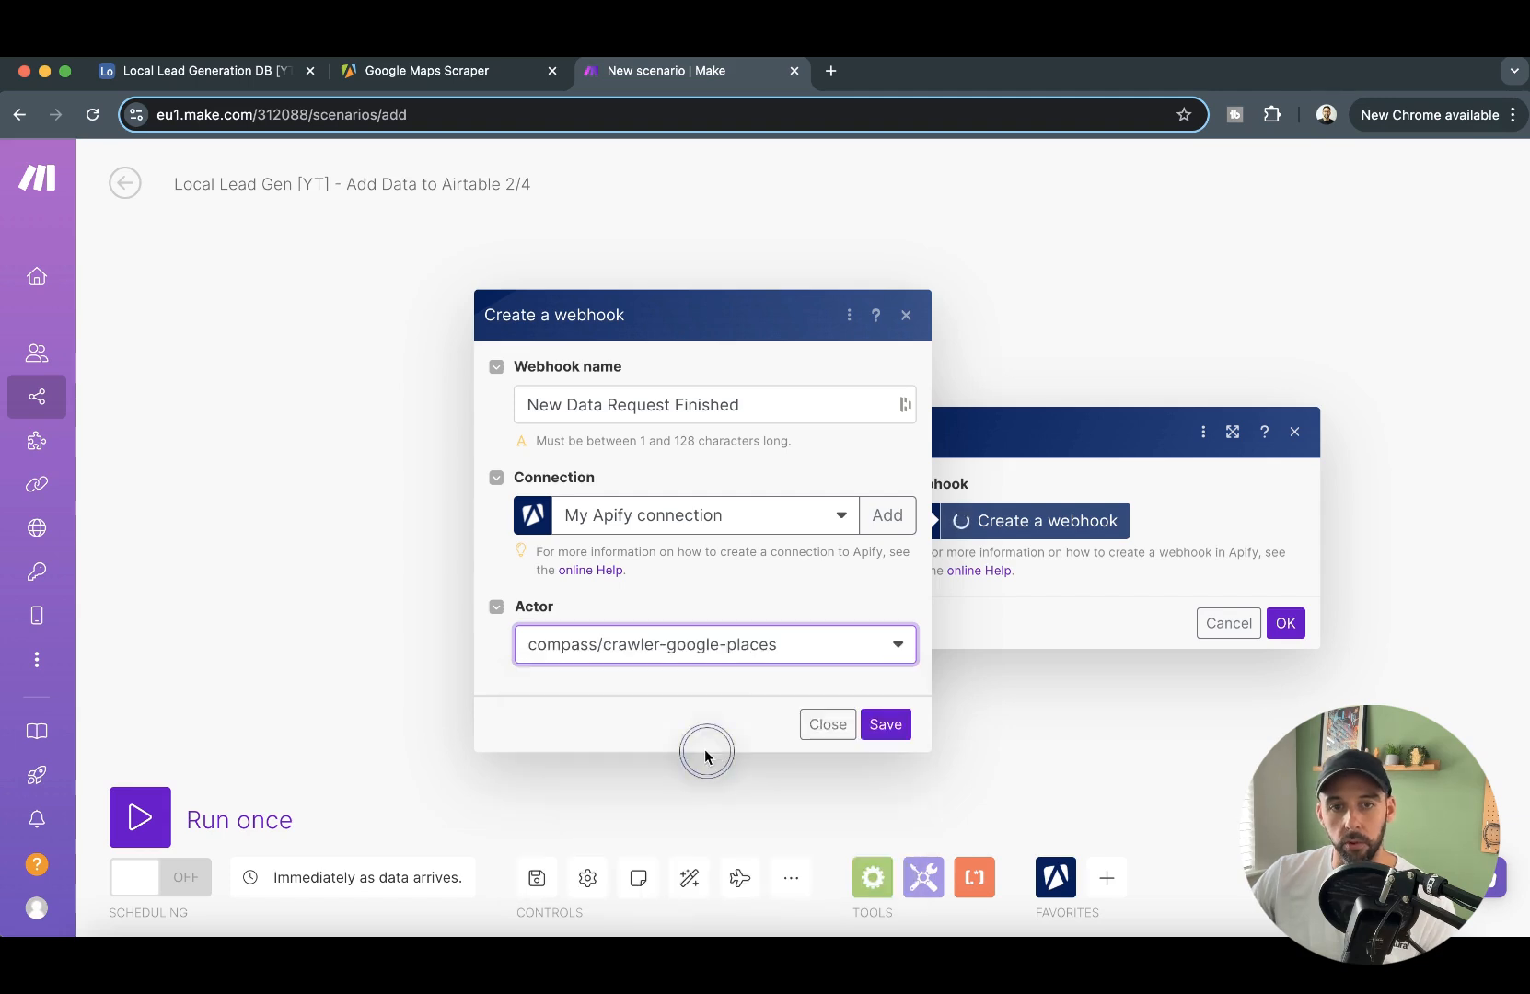
click(891, 729)
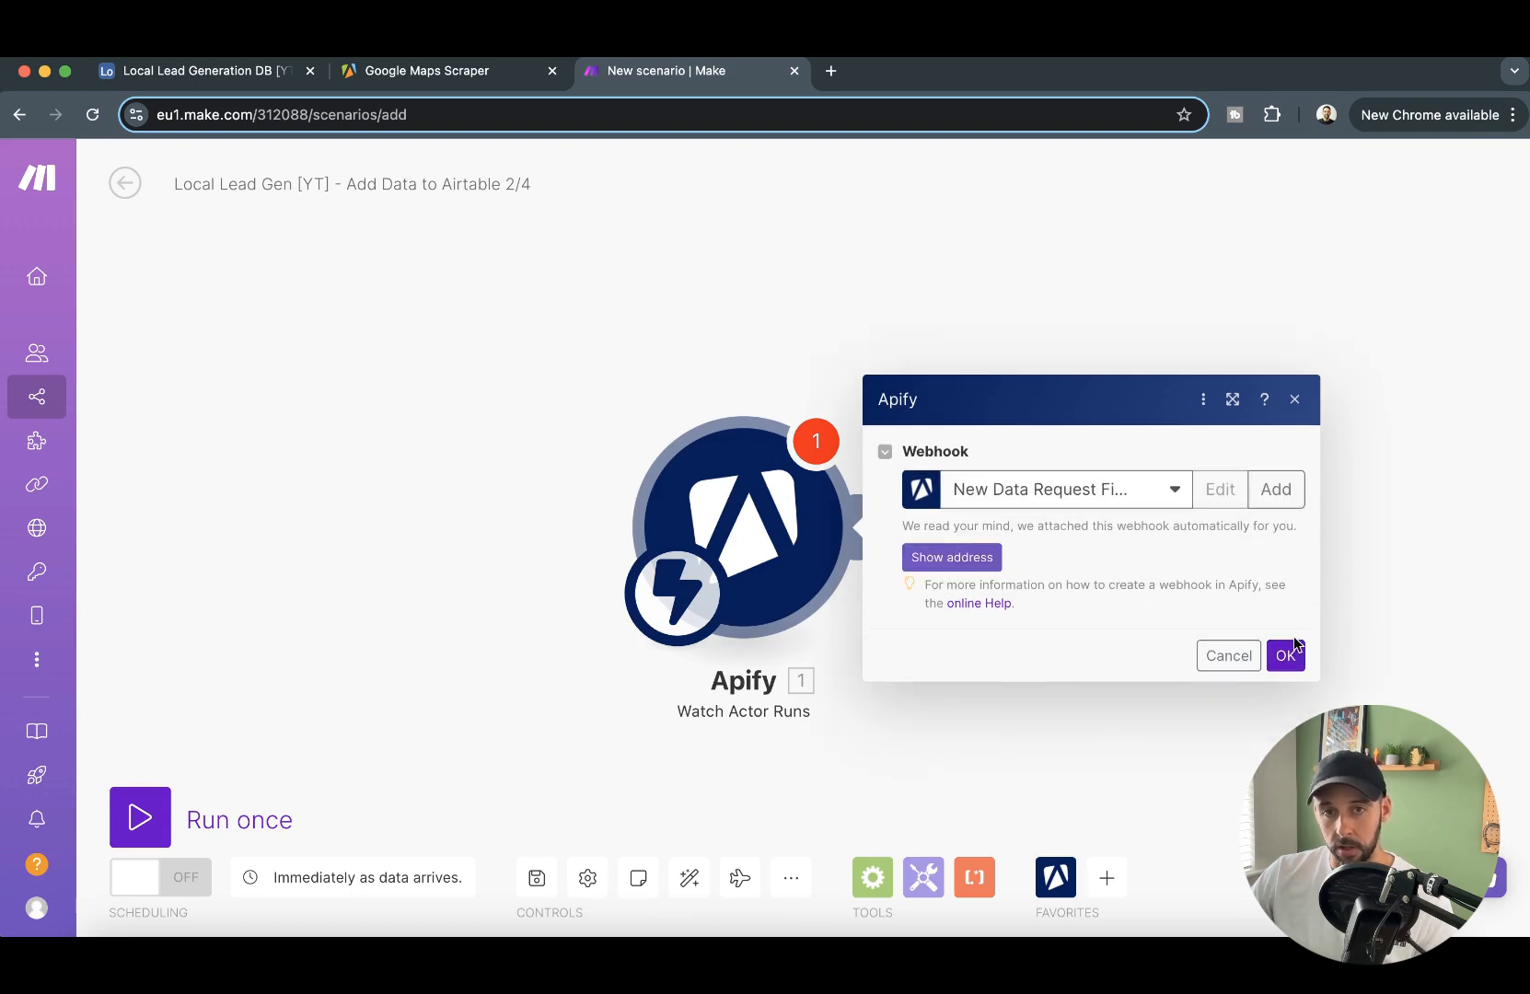
click(1298, 658)
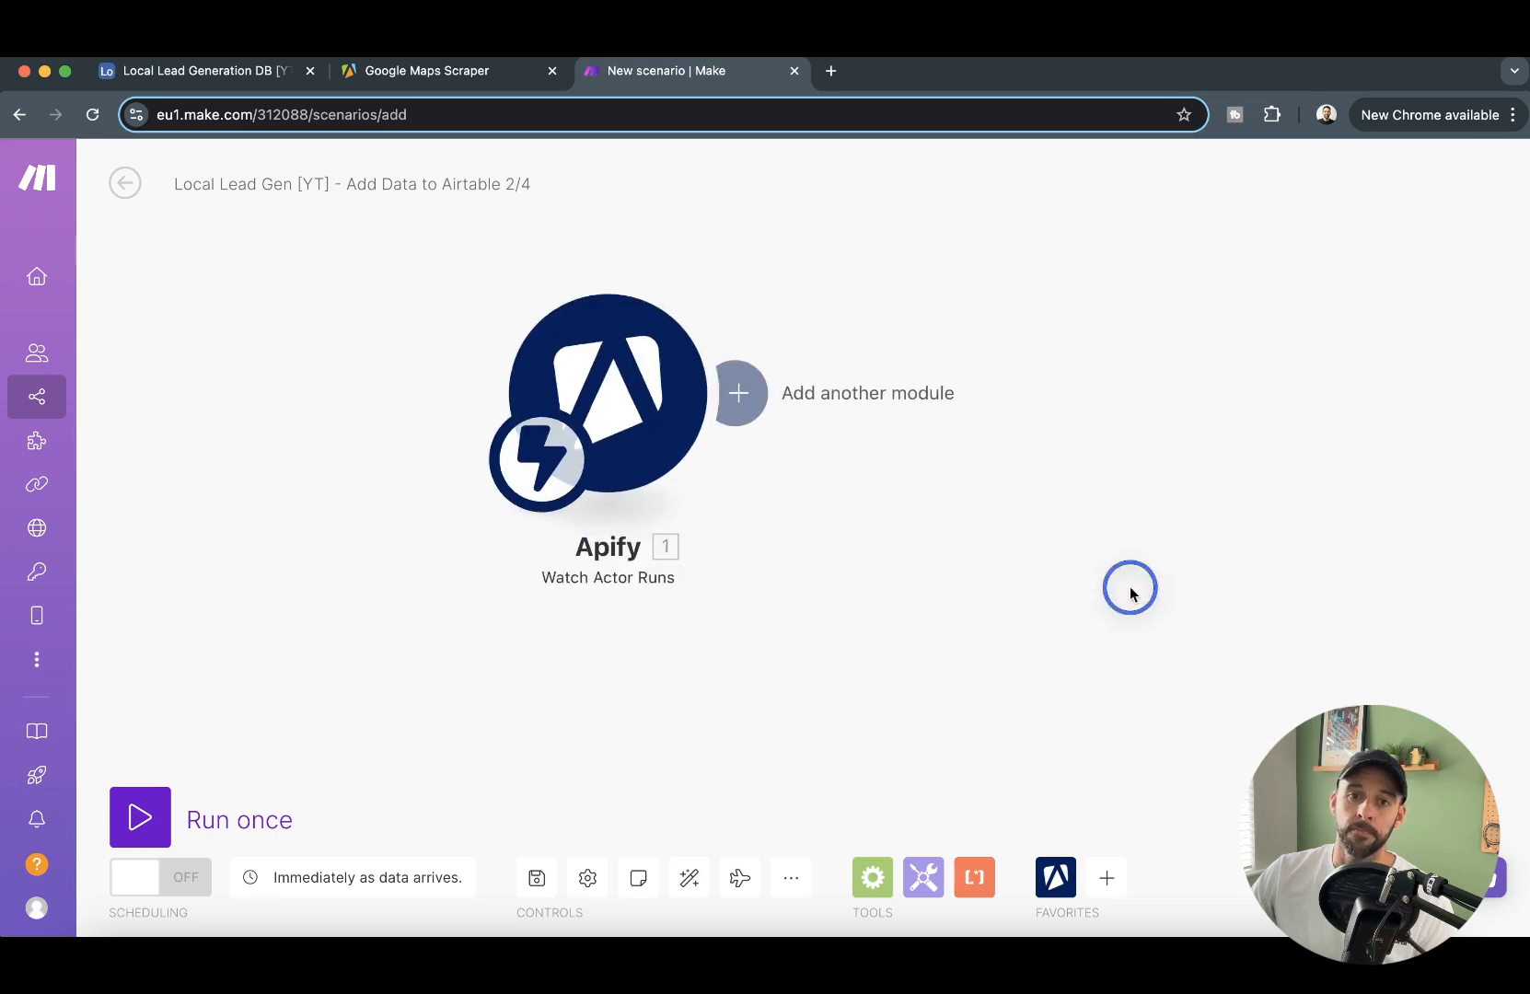
- Add an Apify Get Dataset Items module after the trigger and map its Dataset ID to the trigger's defaultDatasetId
click(753, 433)
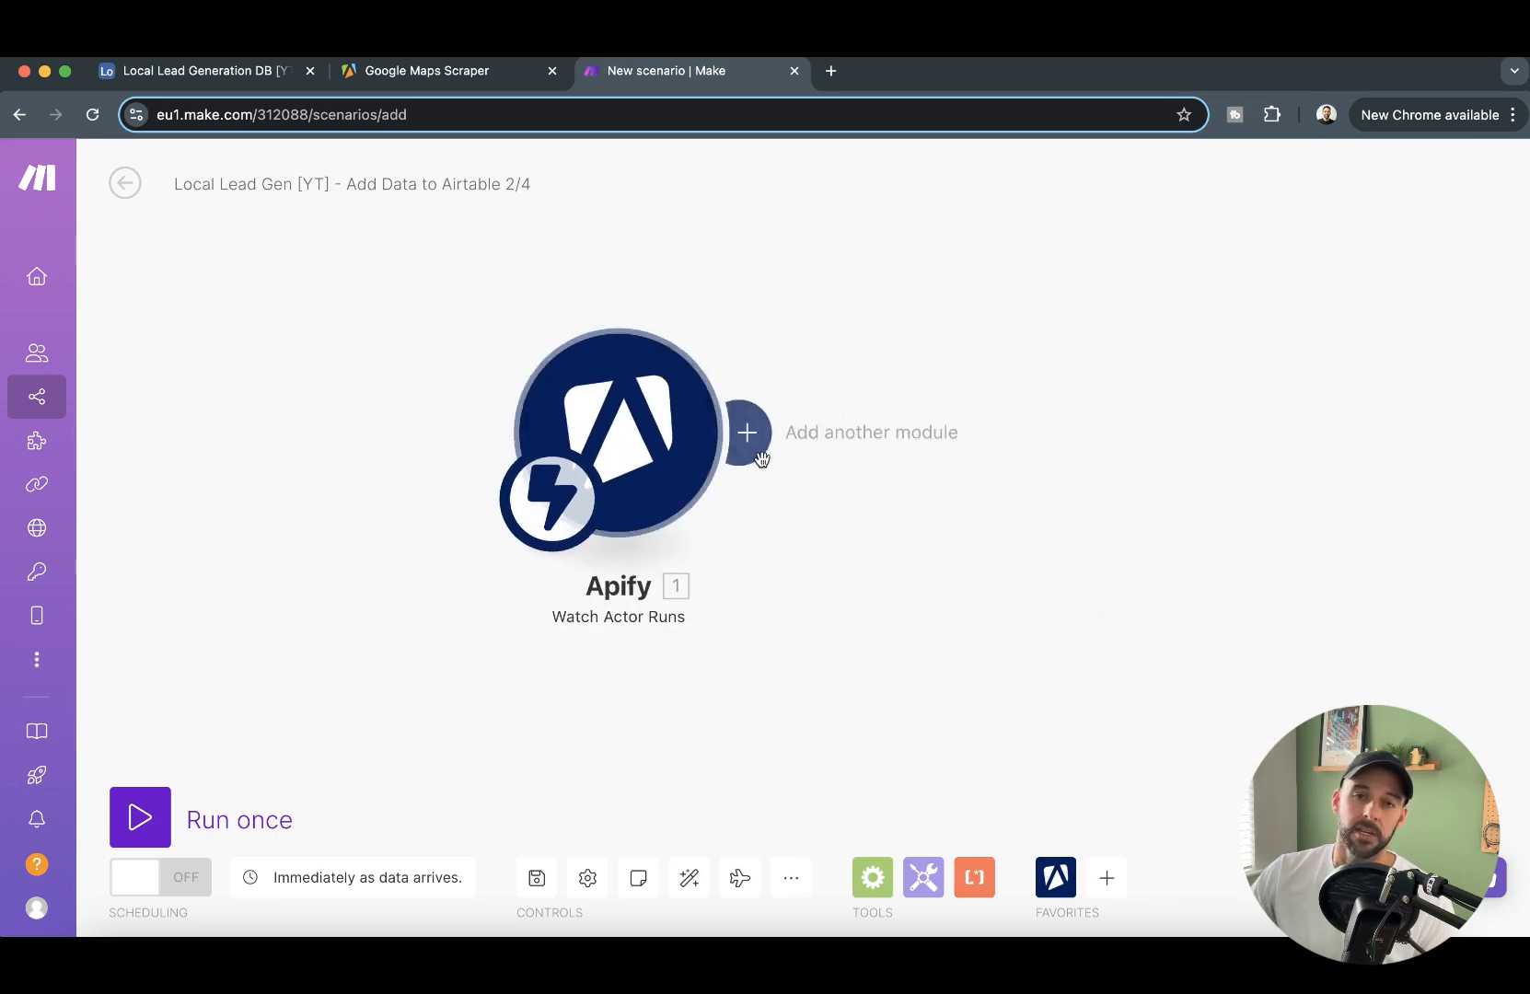
click(1112, 259)
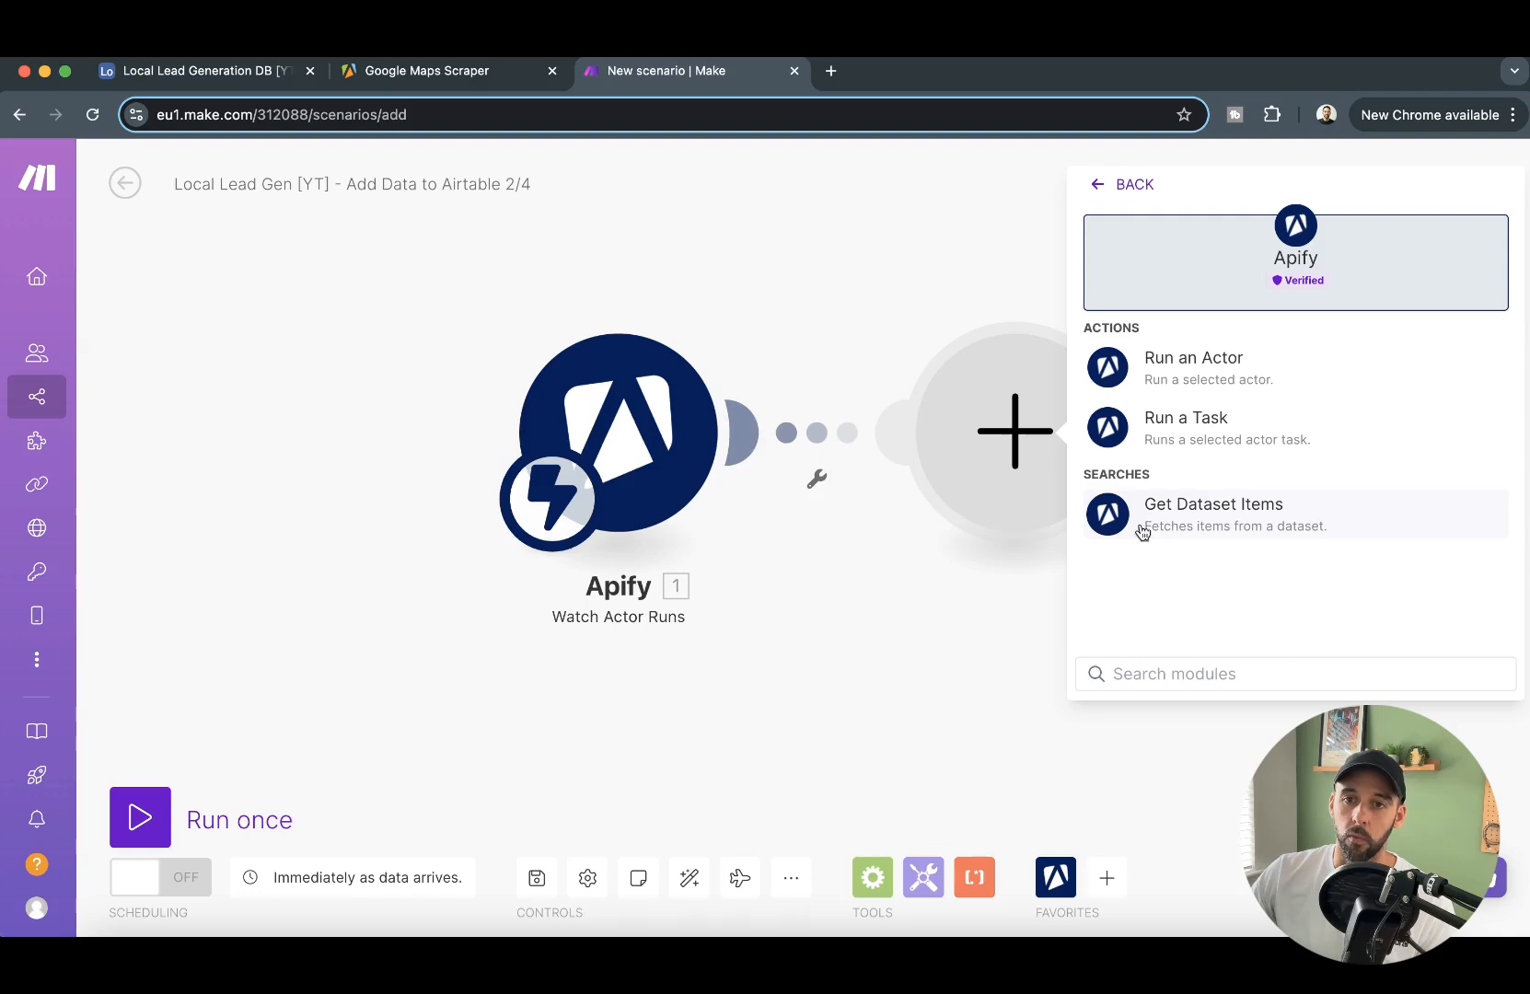
click(1282, 526)
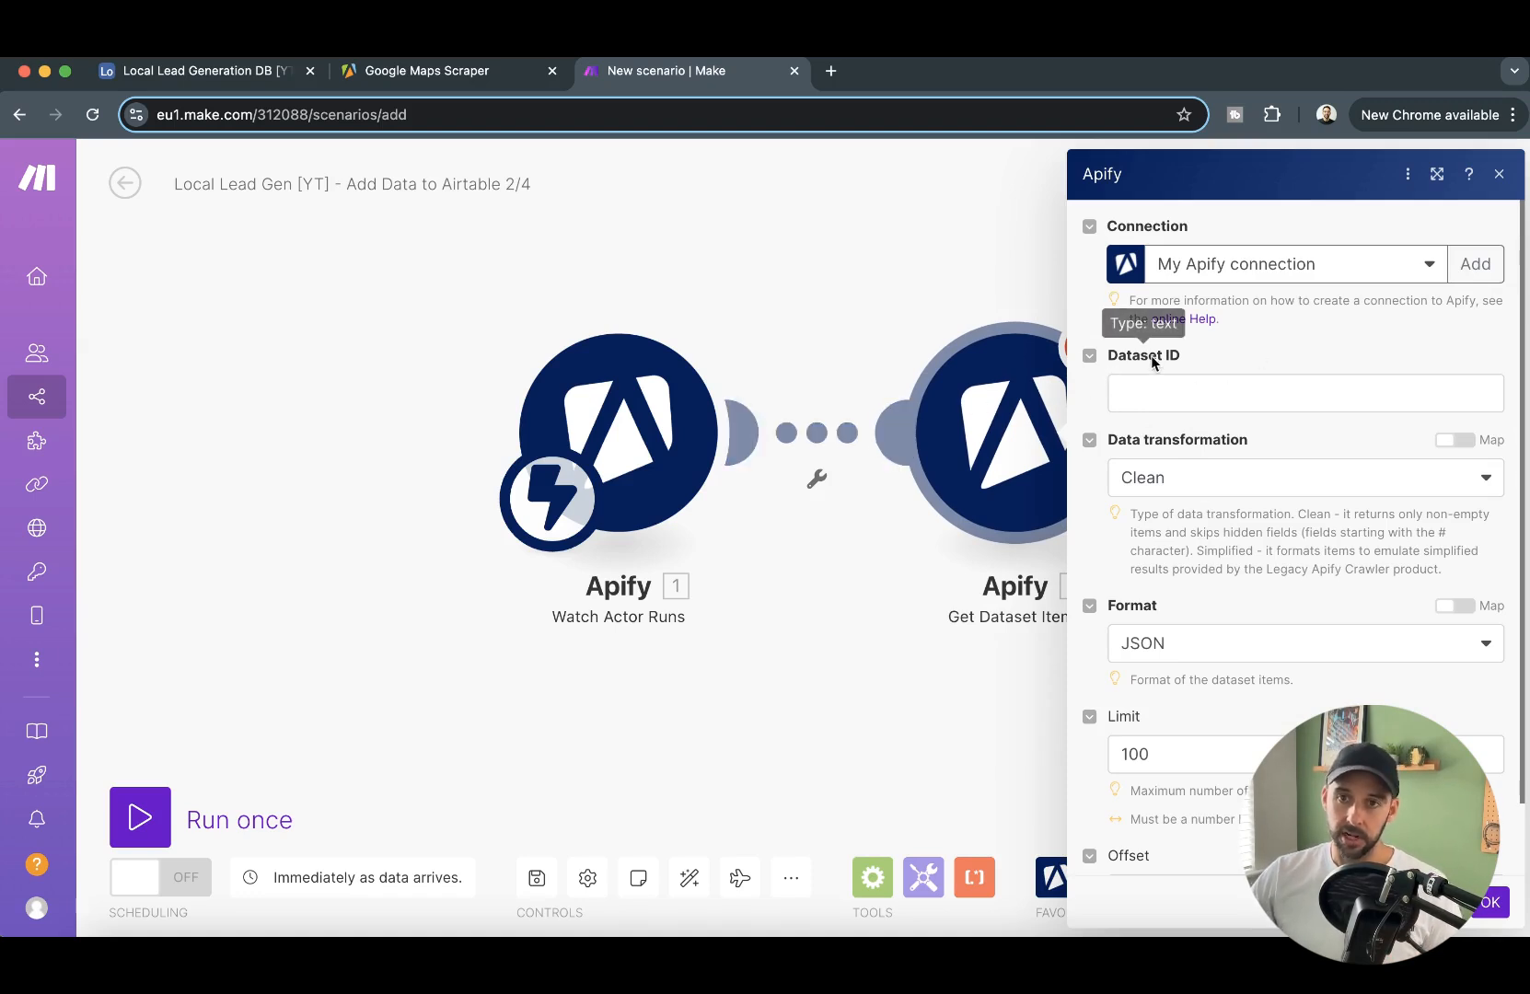
click(1179, 396)
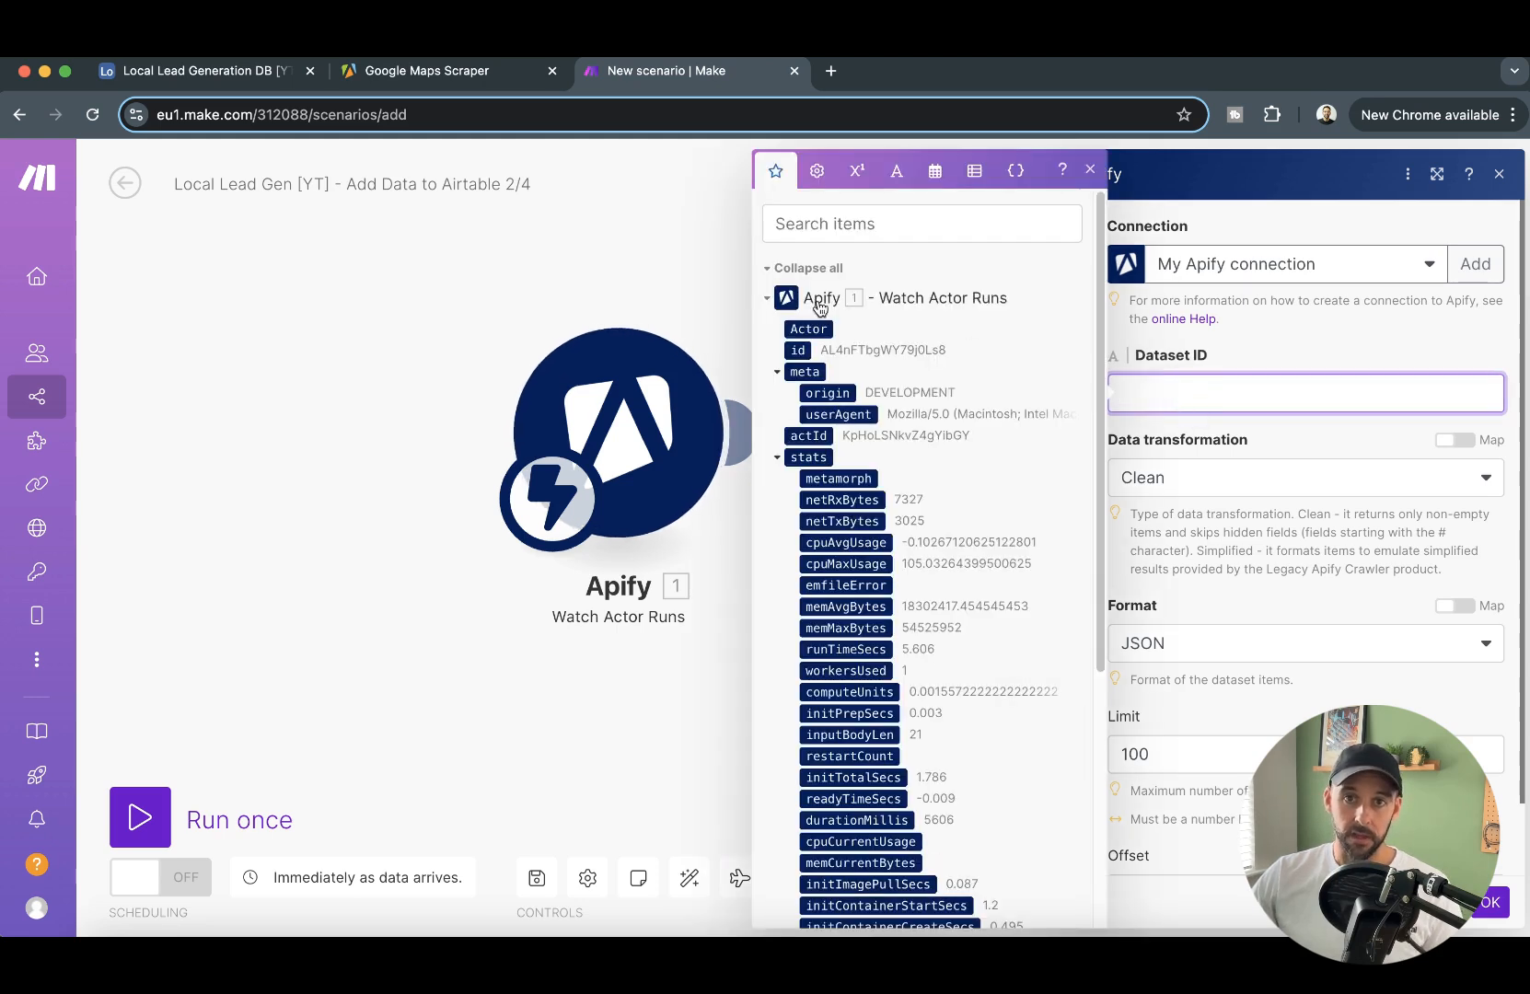
scroll(893, 419, down, 5)
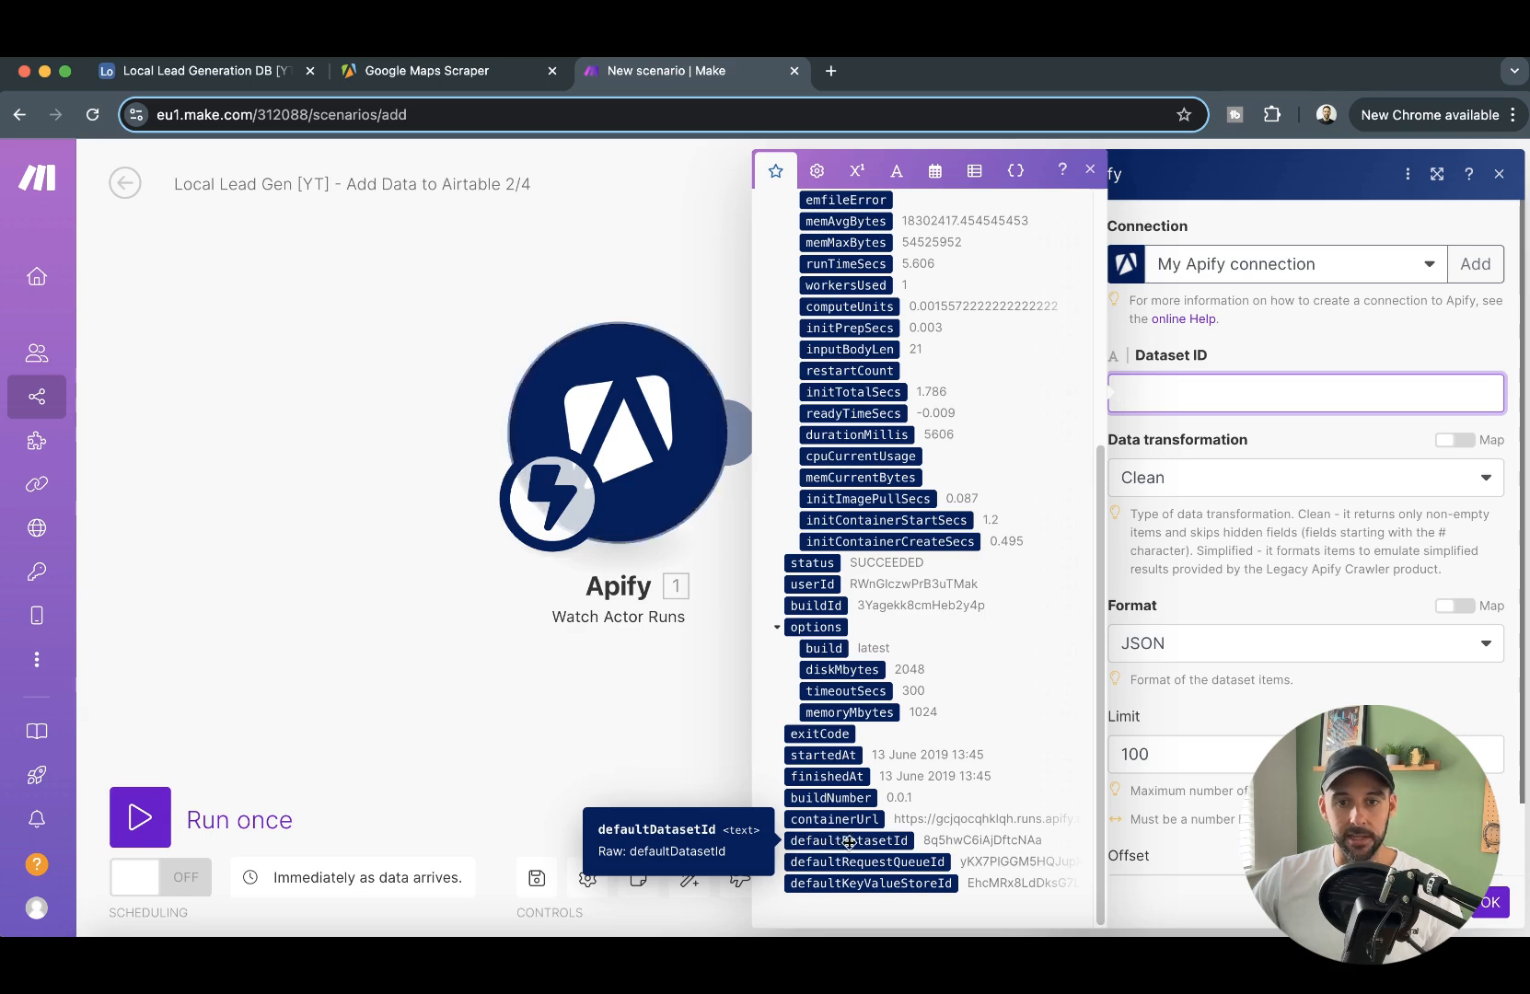
click(852, 840)
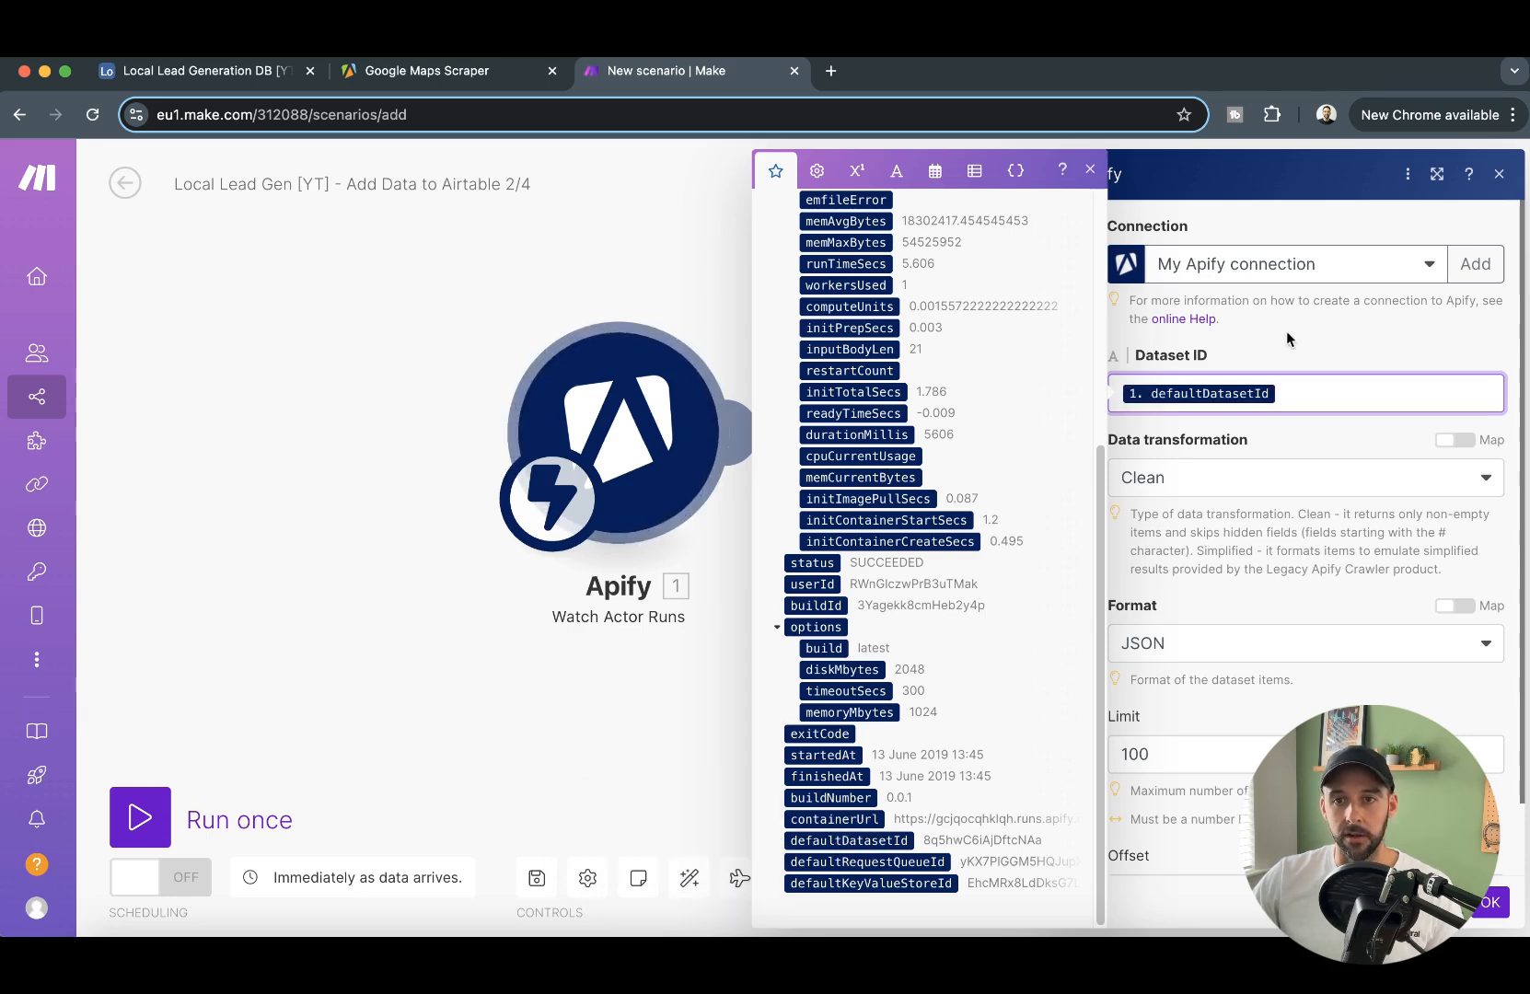
click(1334, 334)
- Keep the Limit of the Get Dataset Items module at 100 and save the module's settings
scroll(1358, 498, down, 2)
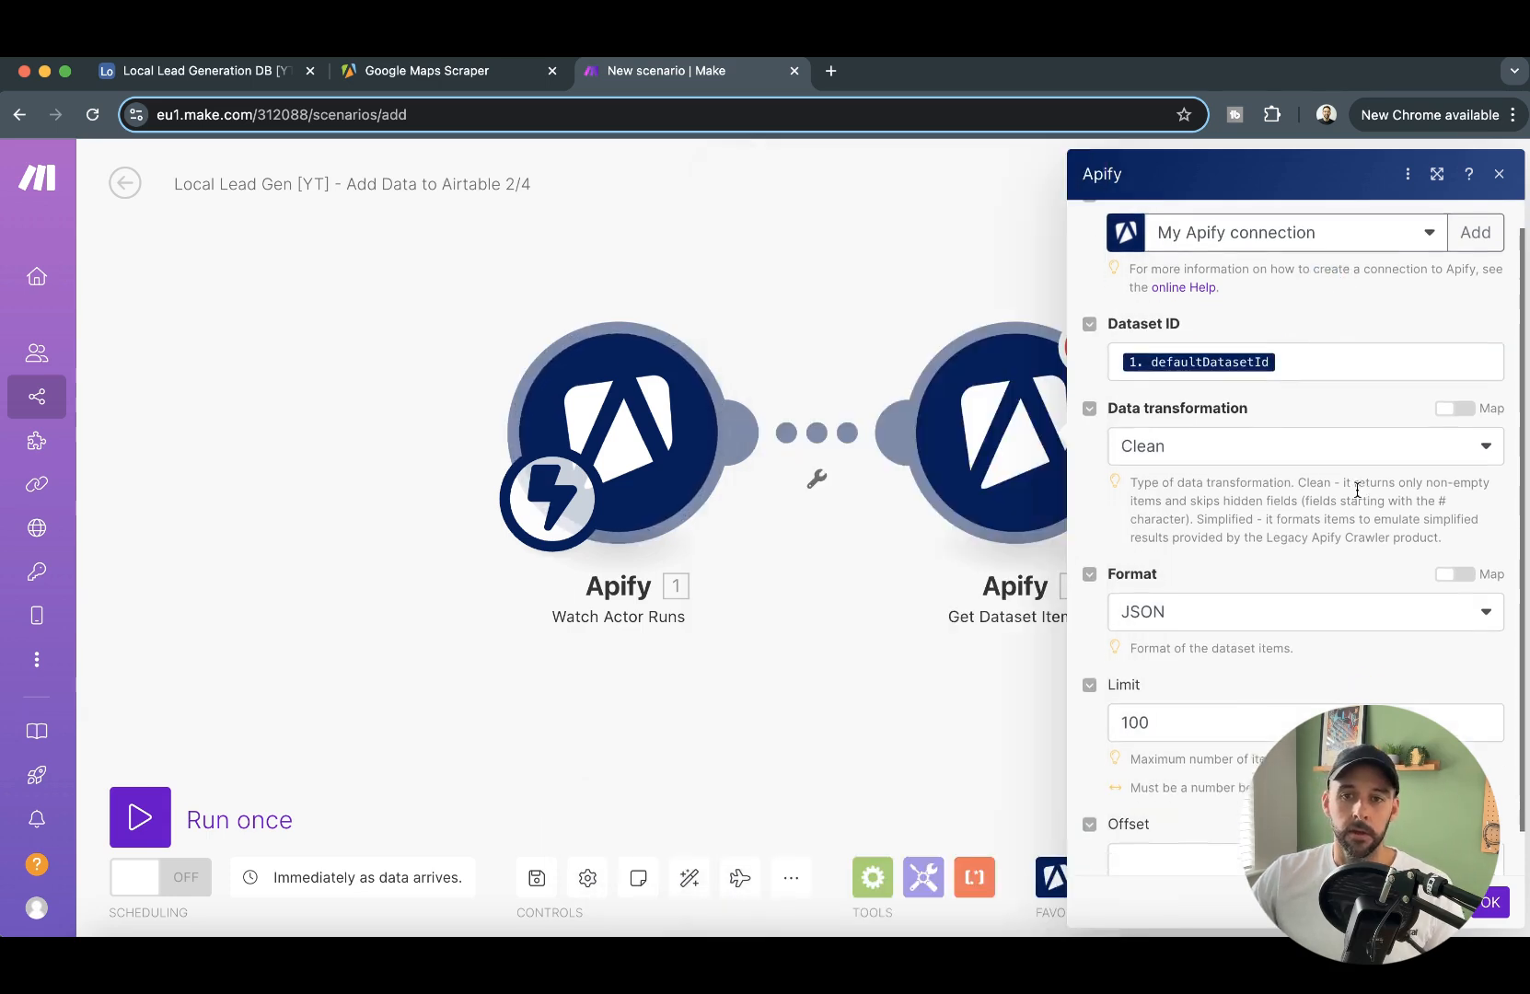
mouse_move(1169, 676)
mouse_down()
mouse_move(1124, 673)
mouse_move(1179, 673)
mouse_up()
click(1282, 676)
click(1205, 675)
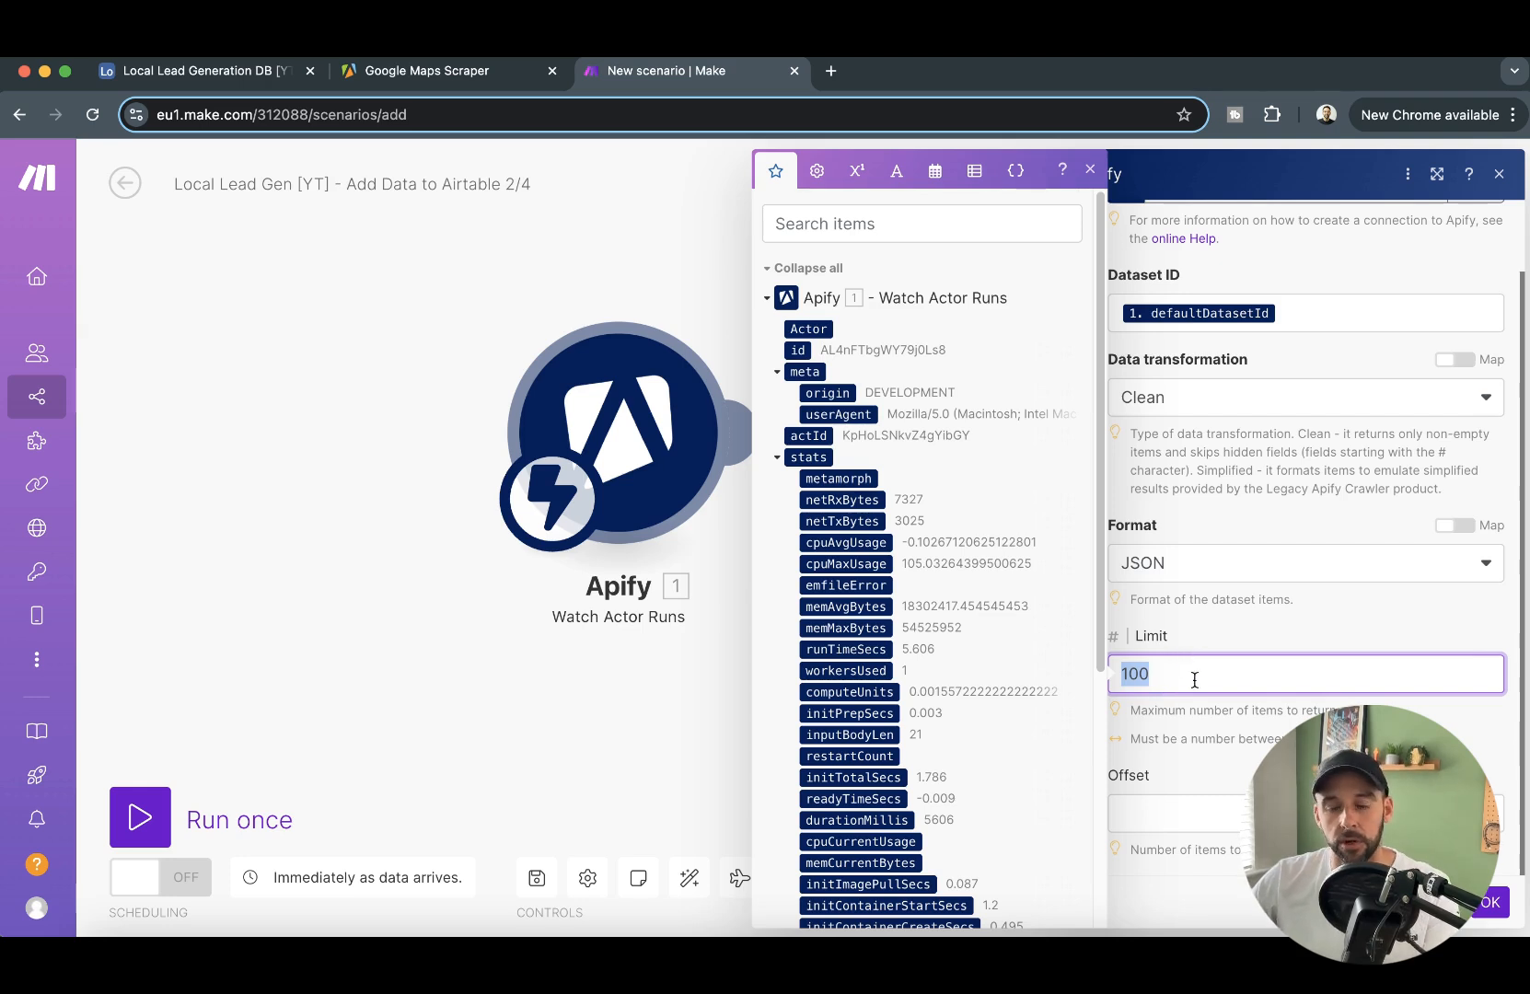
click(1186, 681)
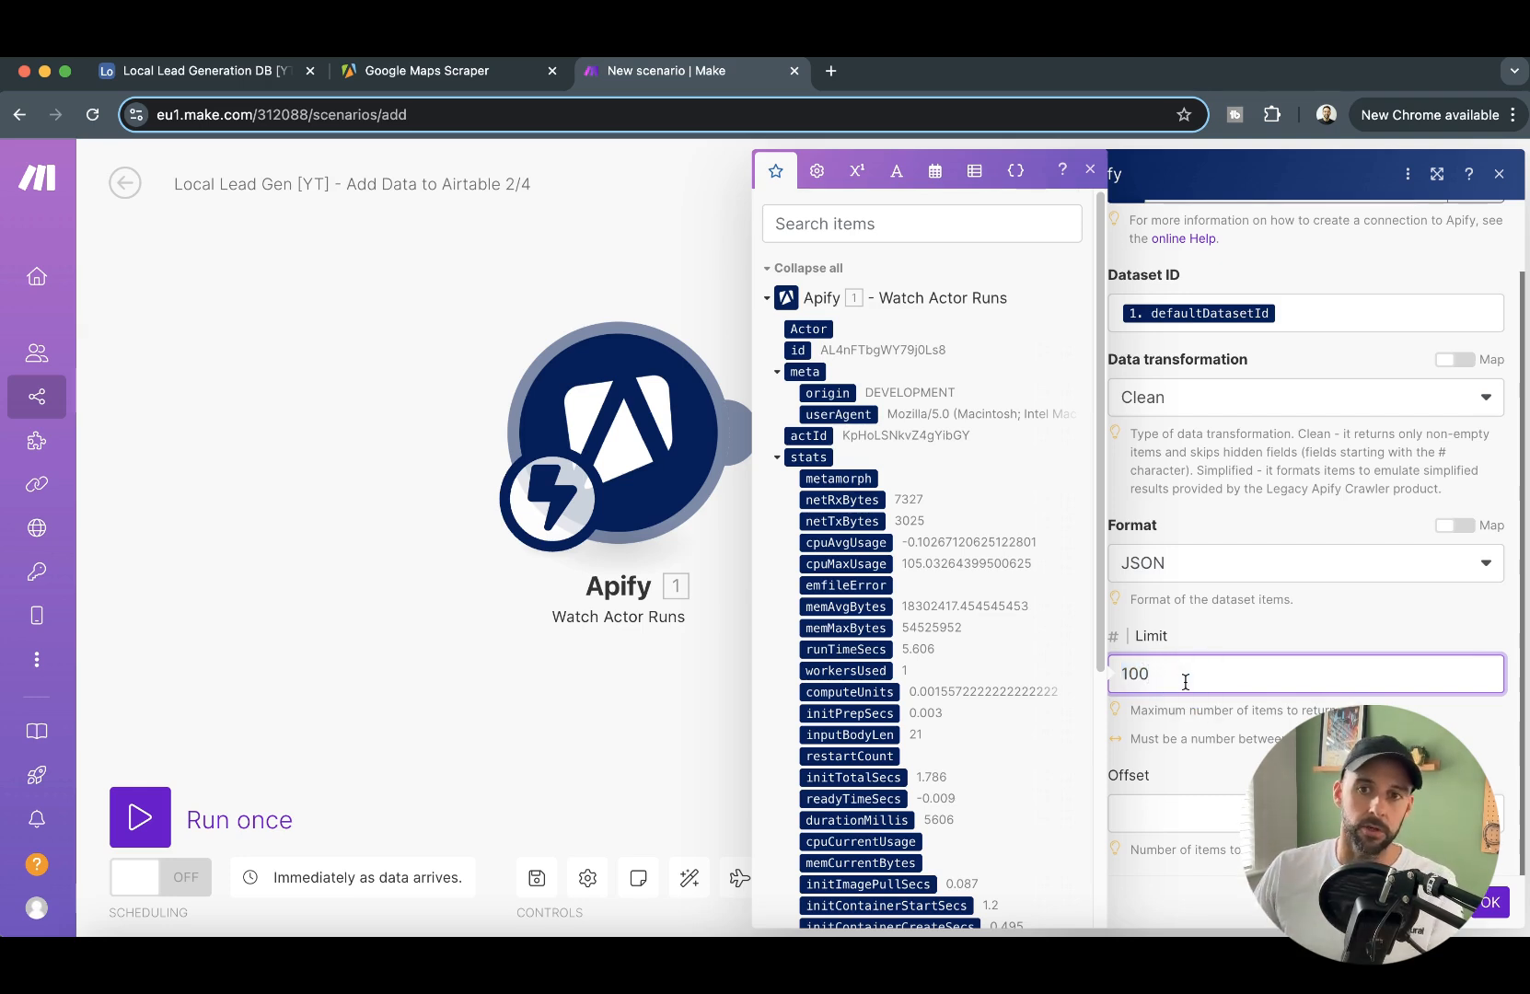
double_click(1161, 677)
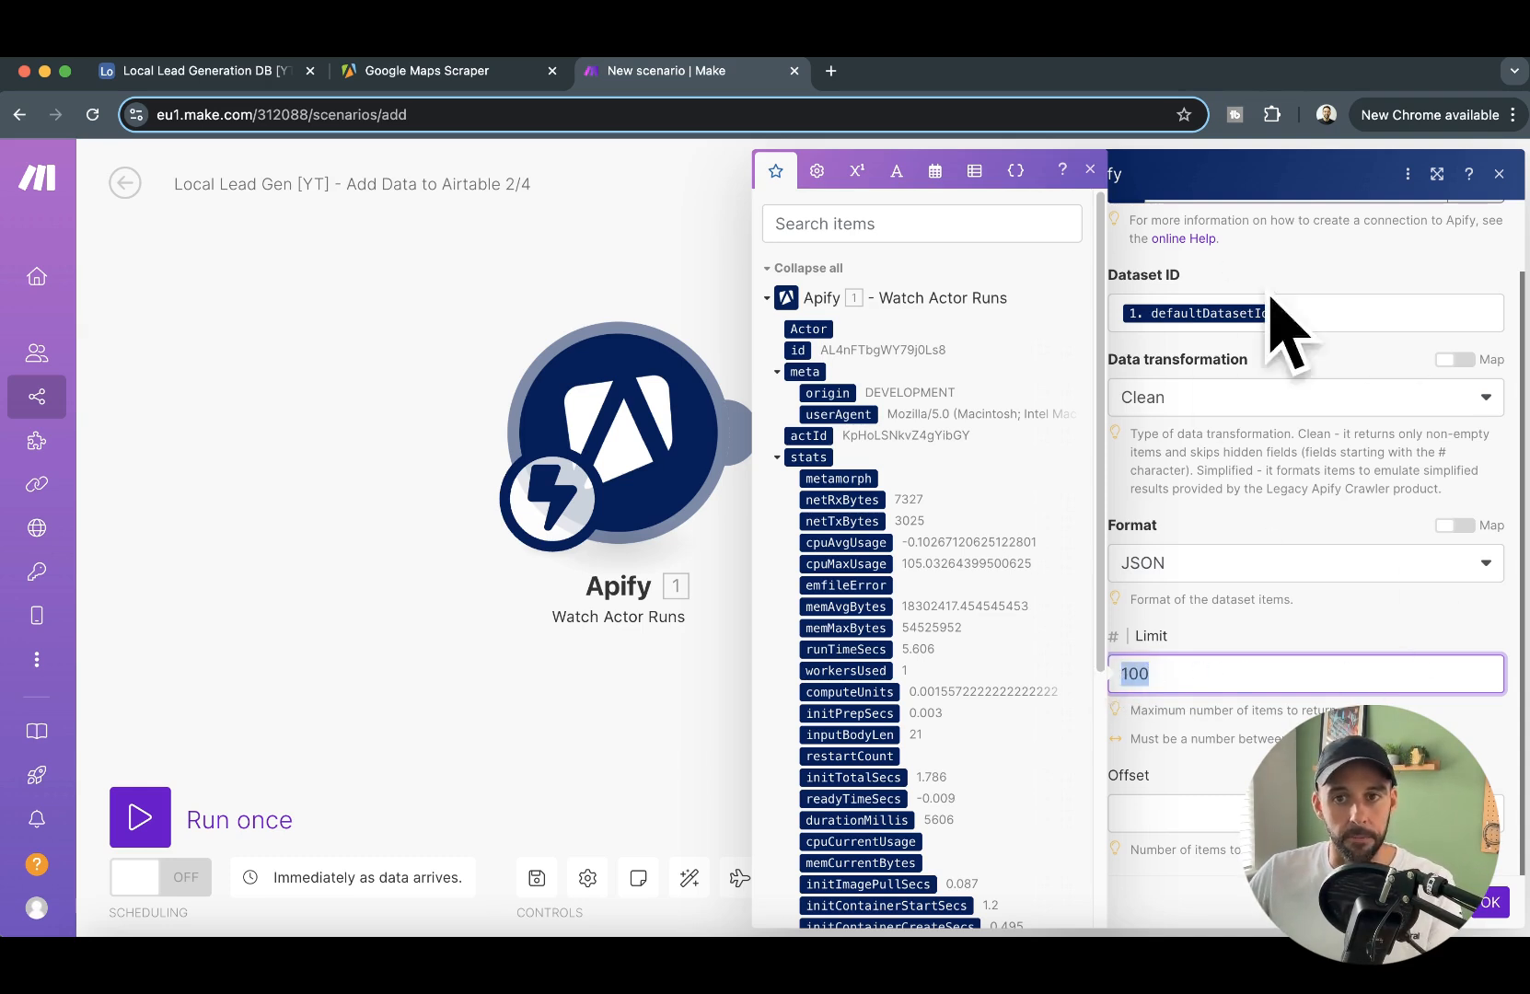
click(1158, 677)
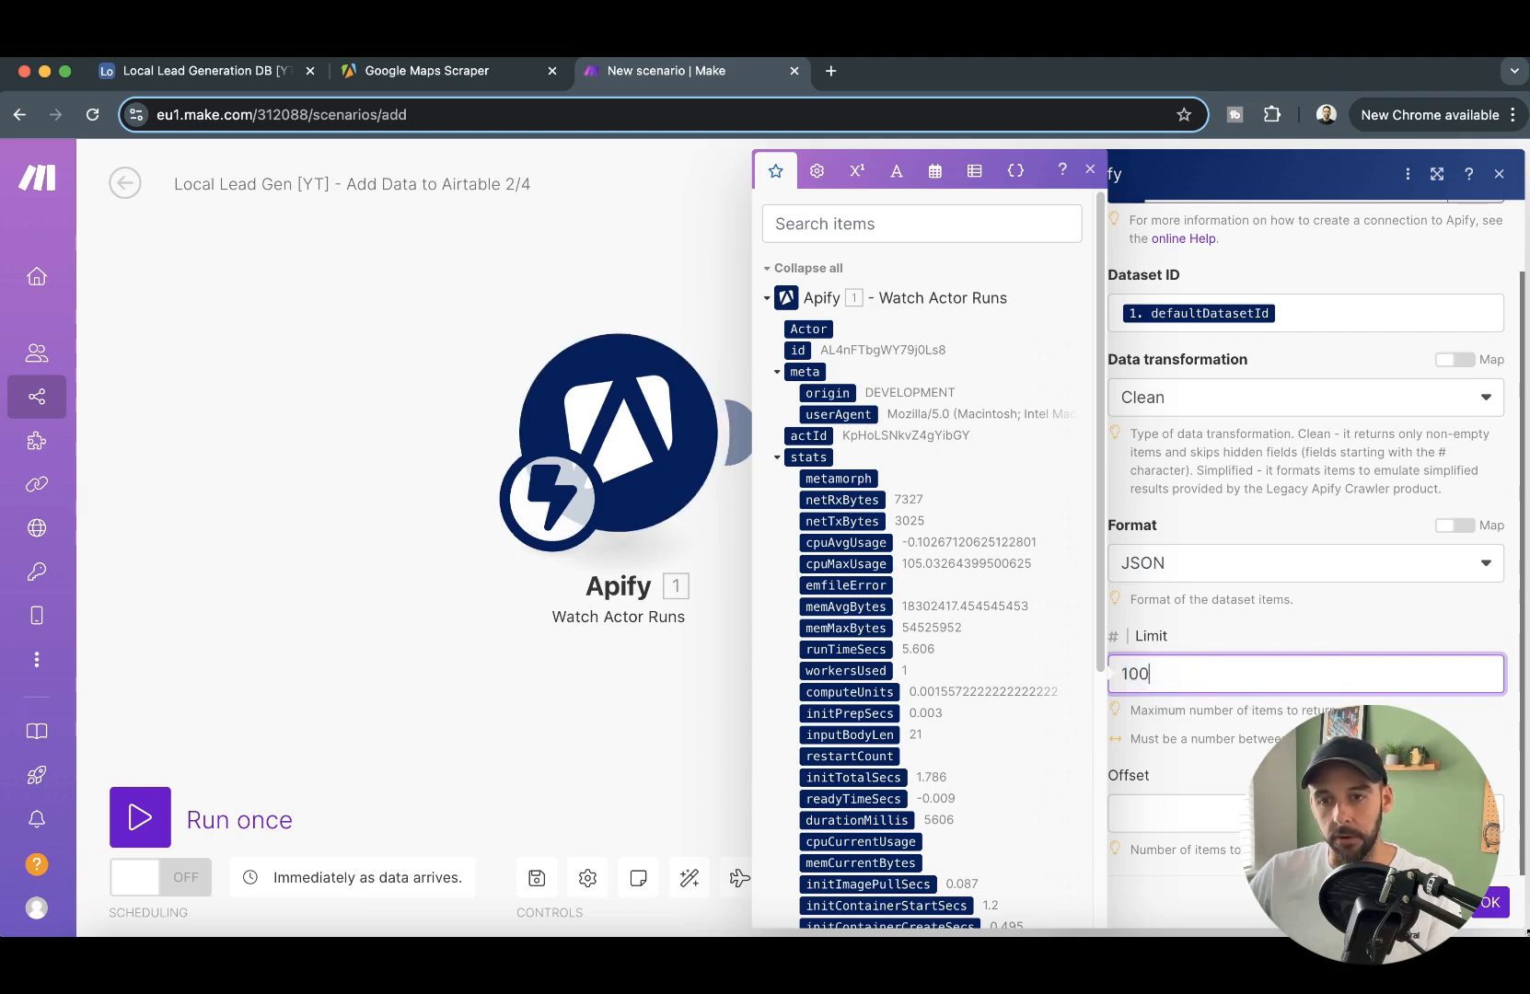
click(1493, 904)
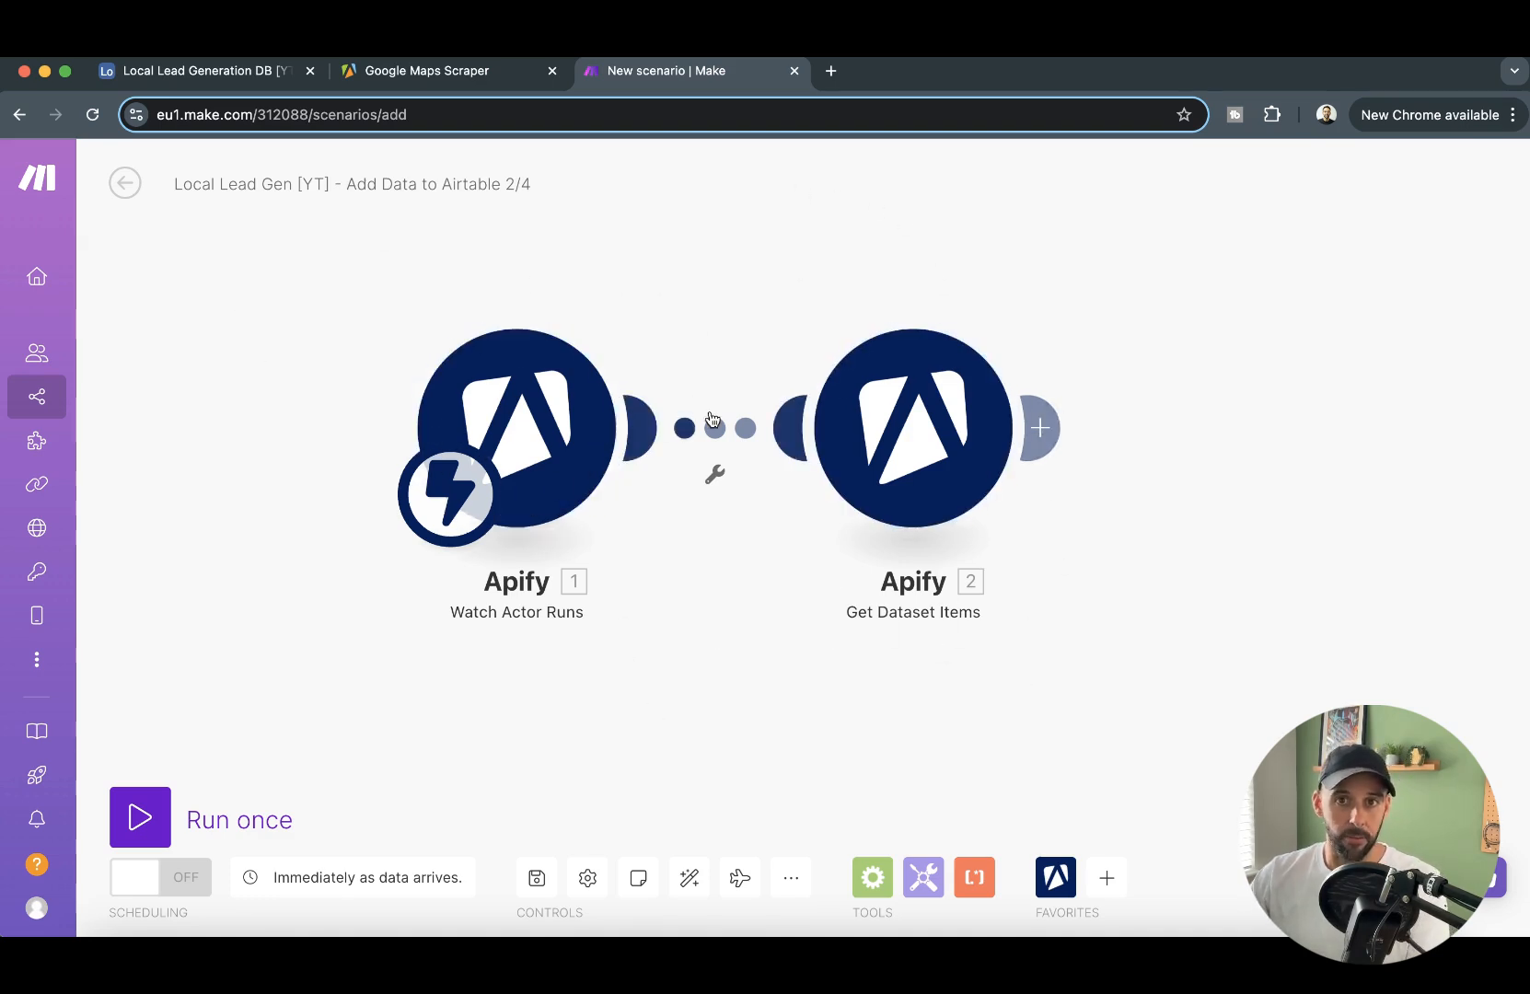
- Switch to the Local Lead Generation DB [YT] base in Airtable and create a new table named Lead Data
click(210, 78)
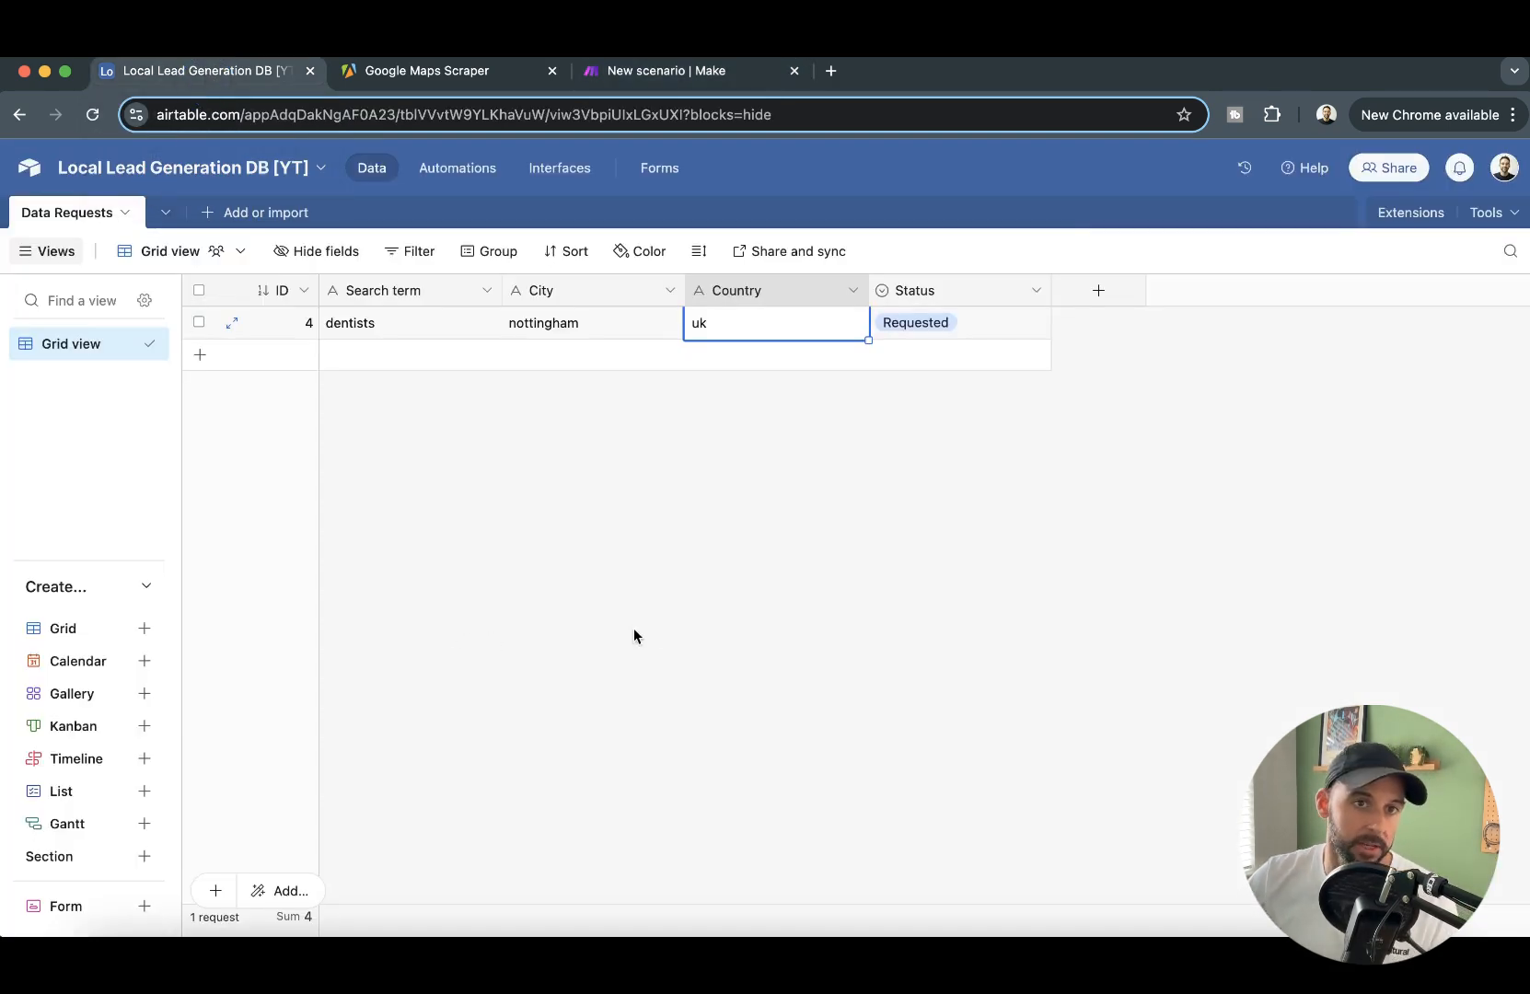
click(238, 213)
click(365, 299)
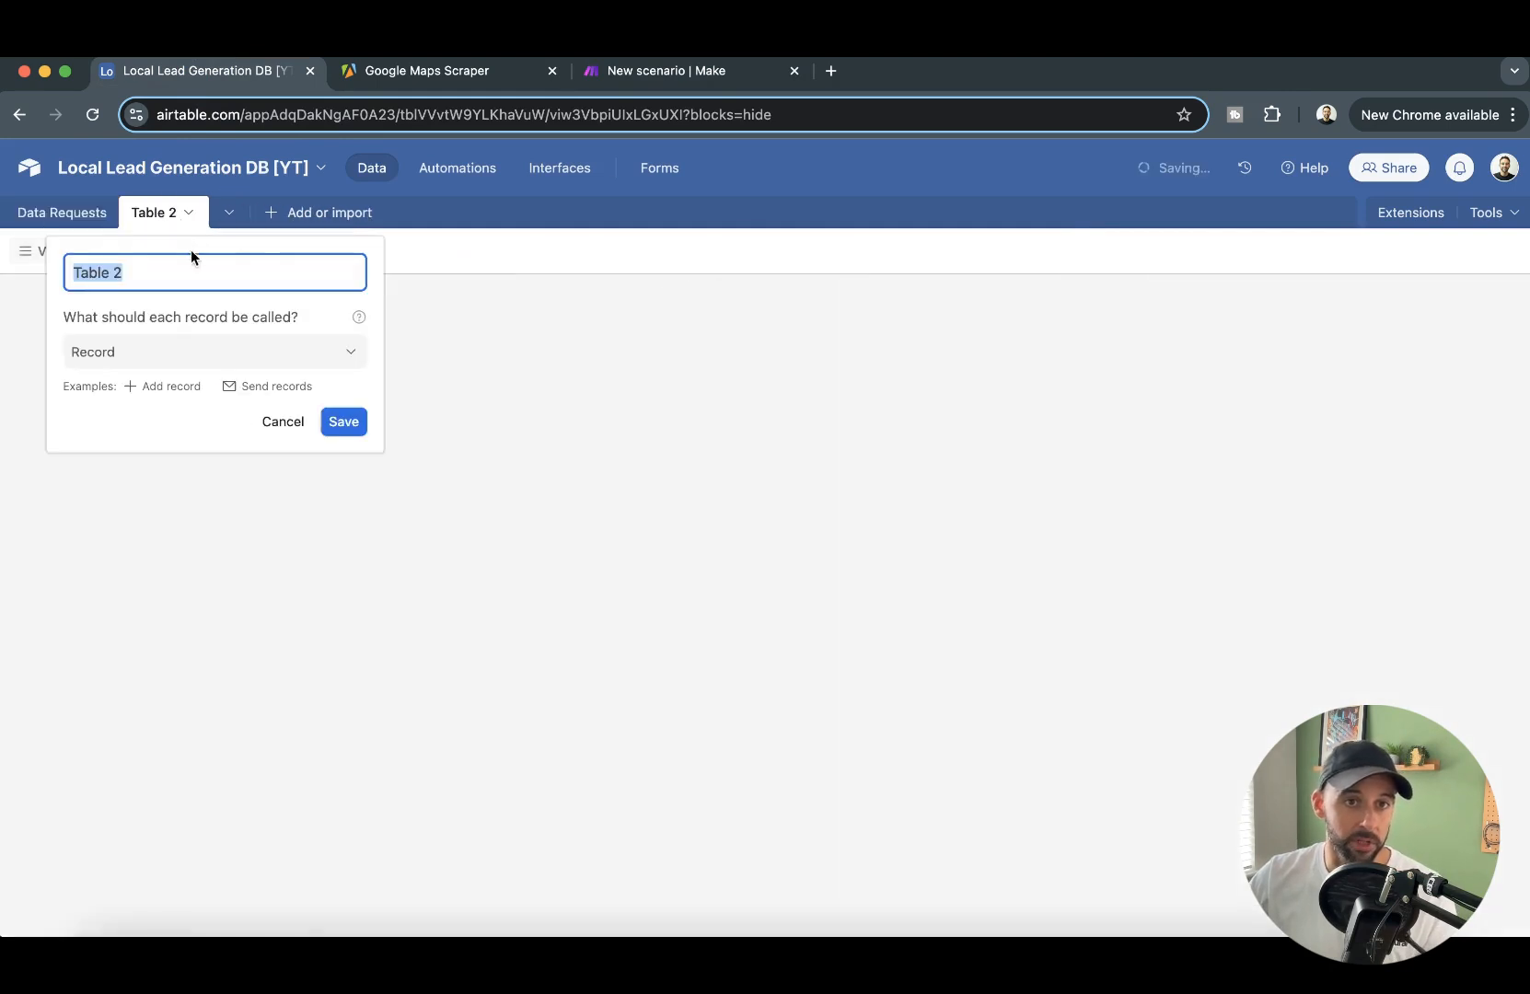
text(Lead )
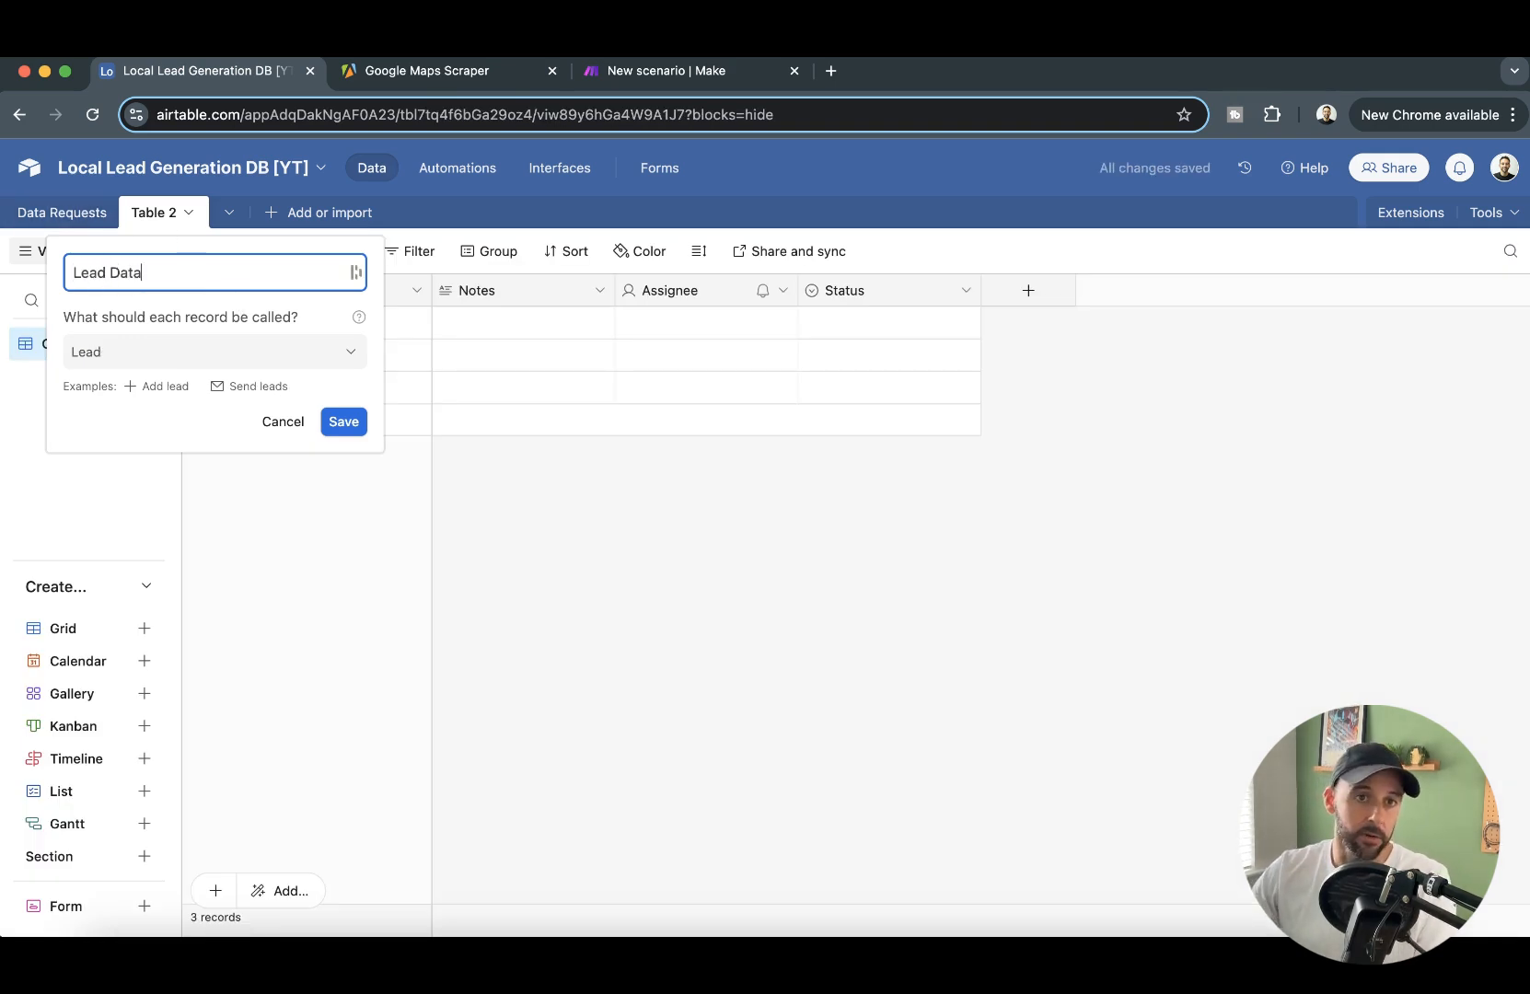
text(Data)
key(Return)
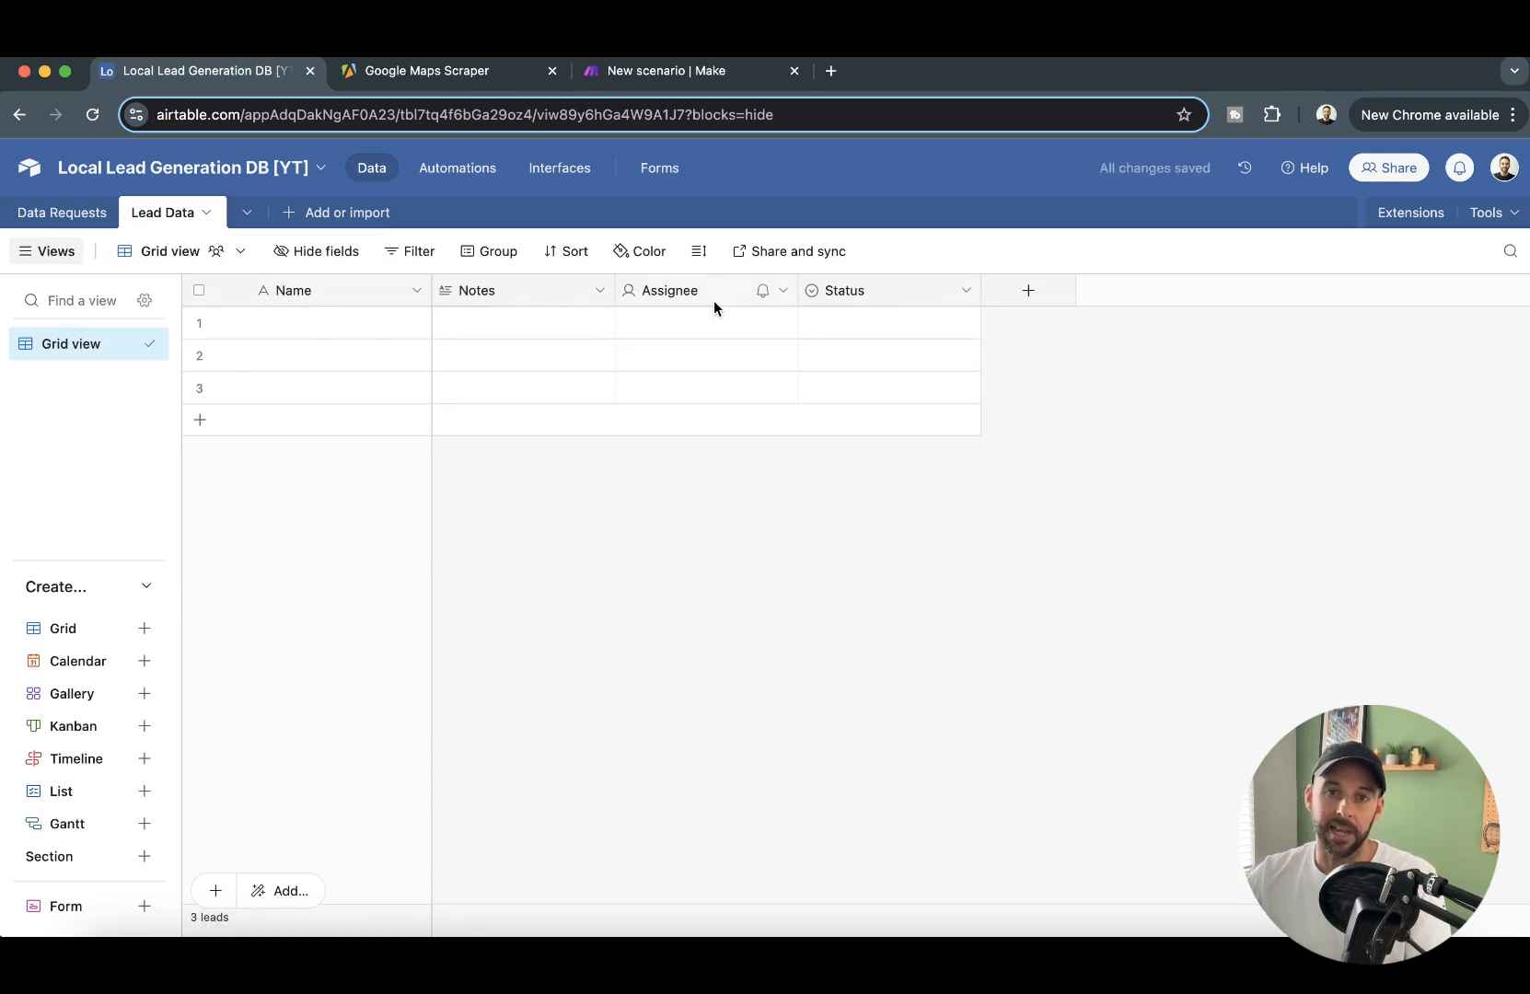
- Rename the Lead Data table's primary field to URL and change its field type to URL
double_click(353, 294)
text(URL)
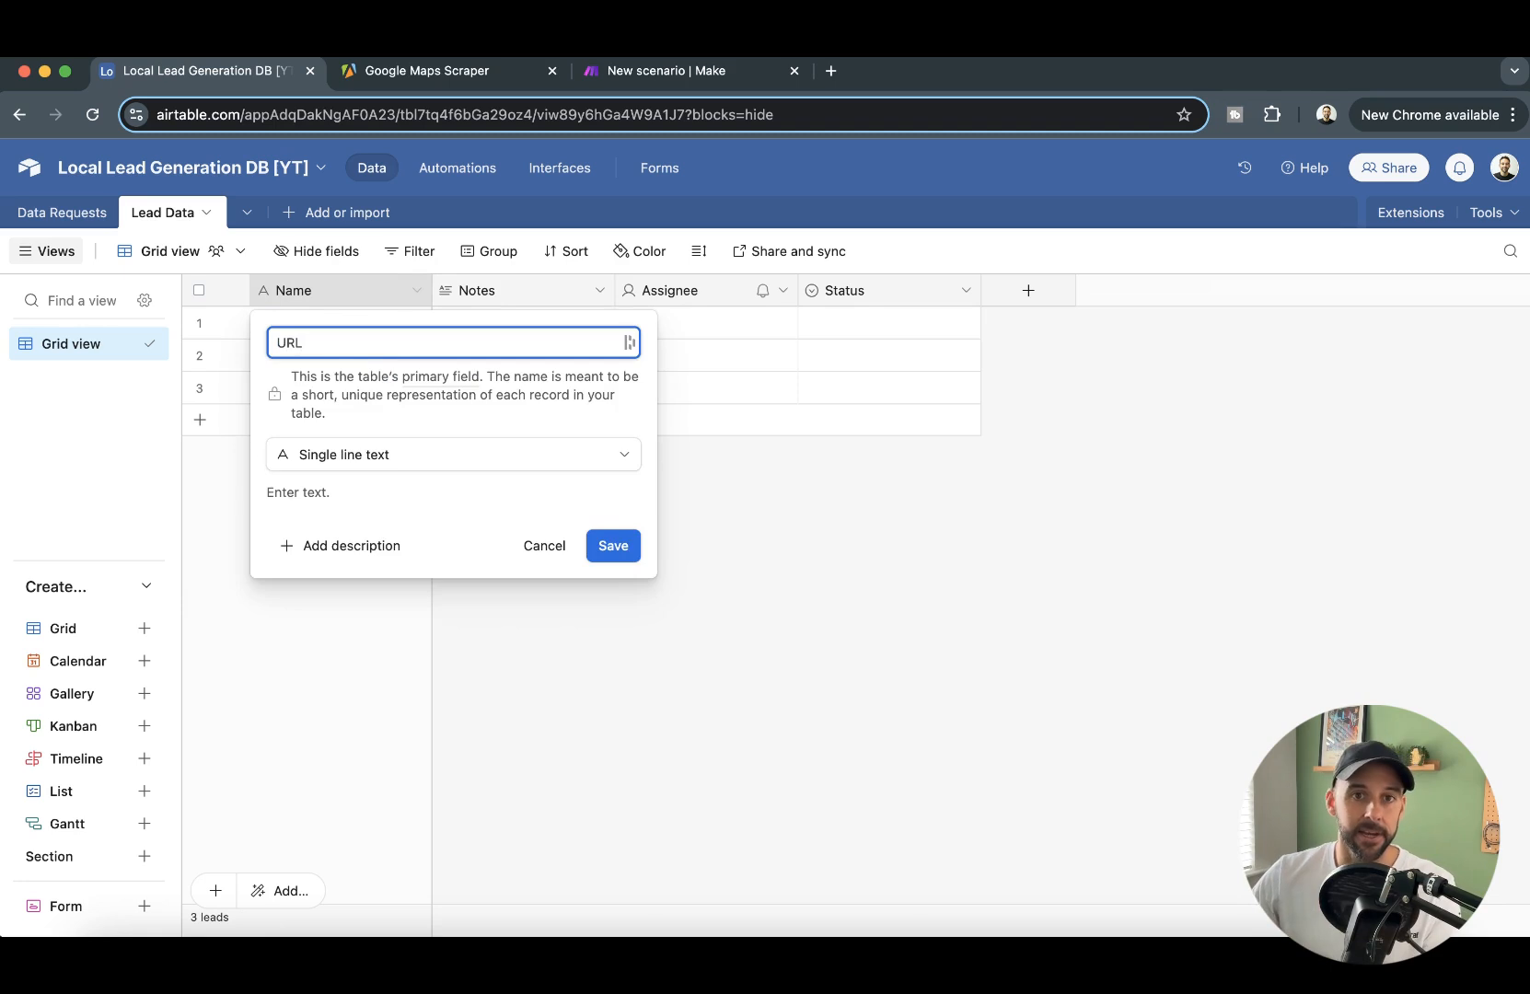
click(407, 455)
click(422, 677)
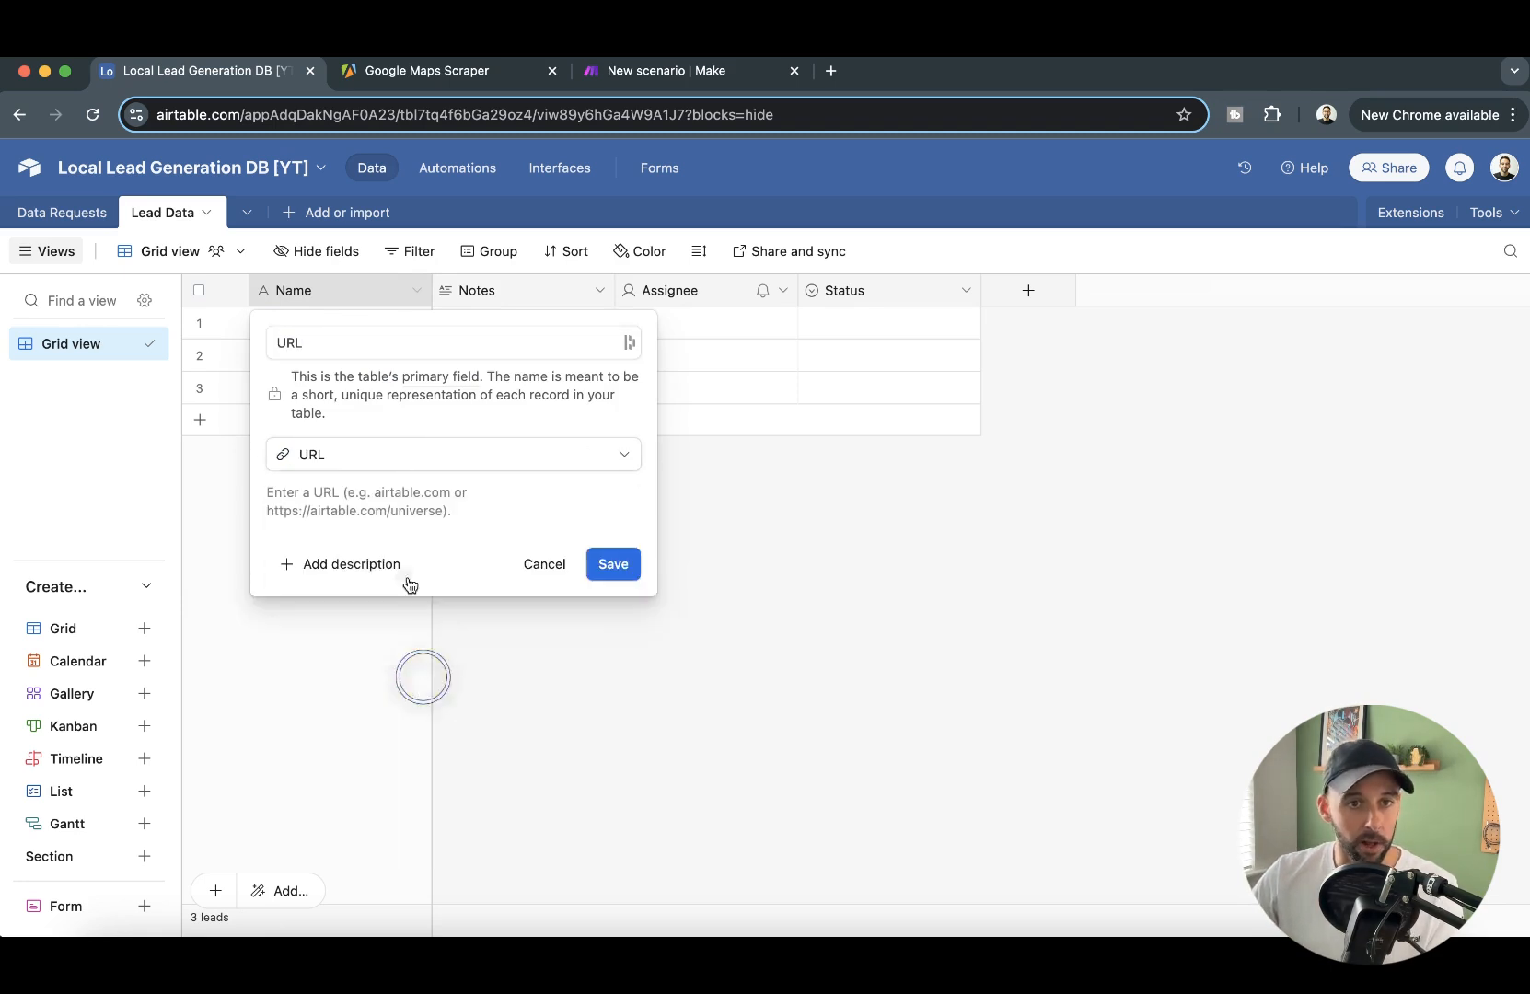
click(382, 341)
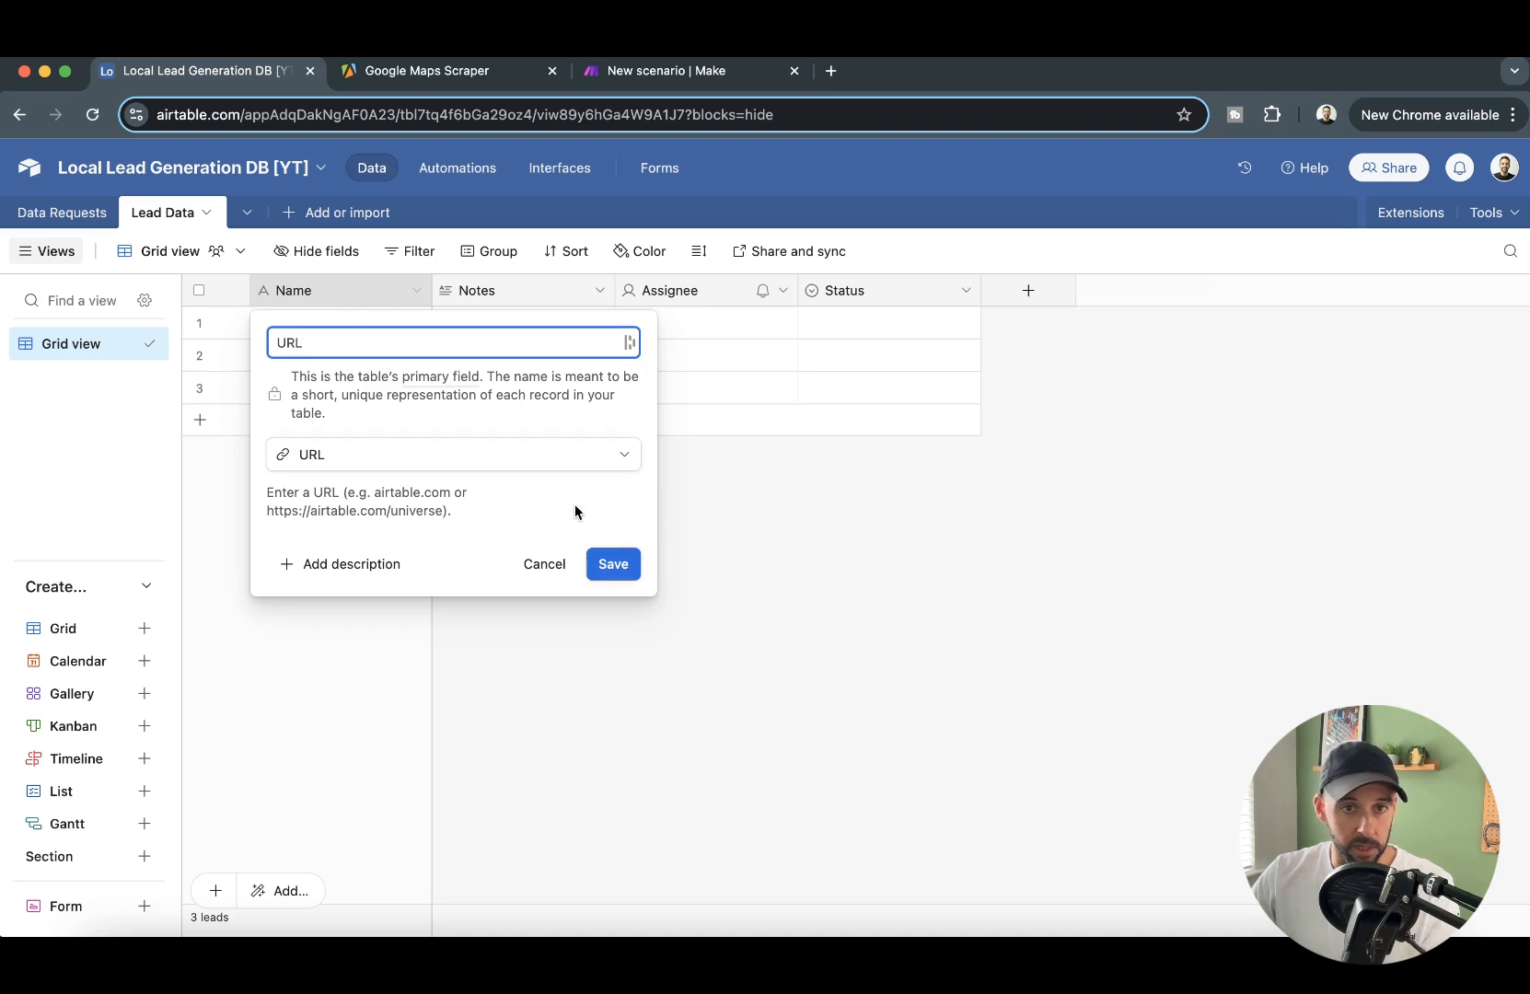
click(614, 567)
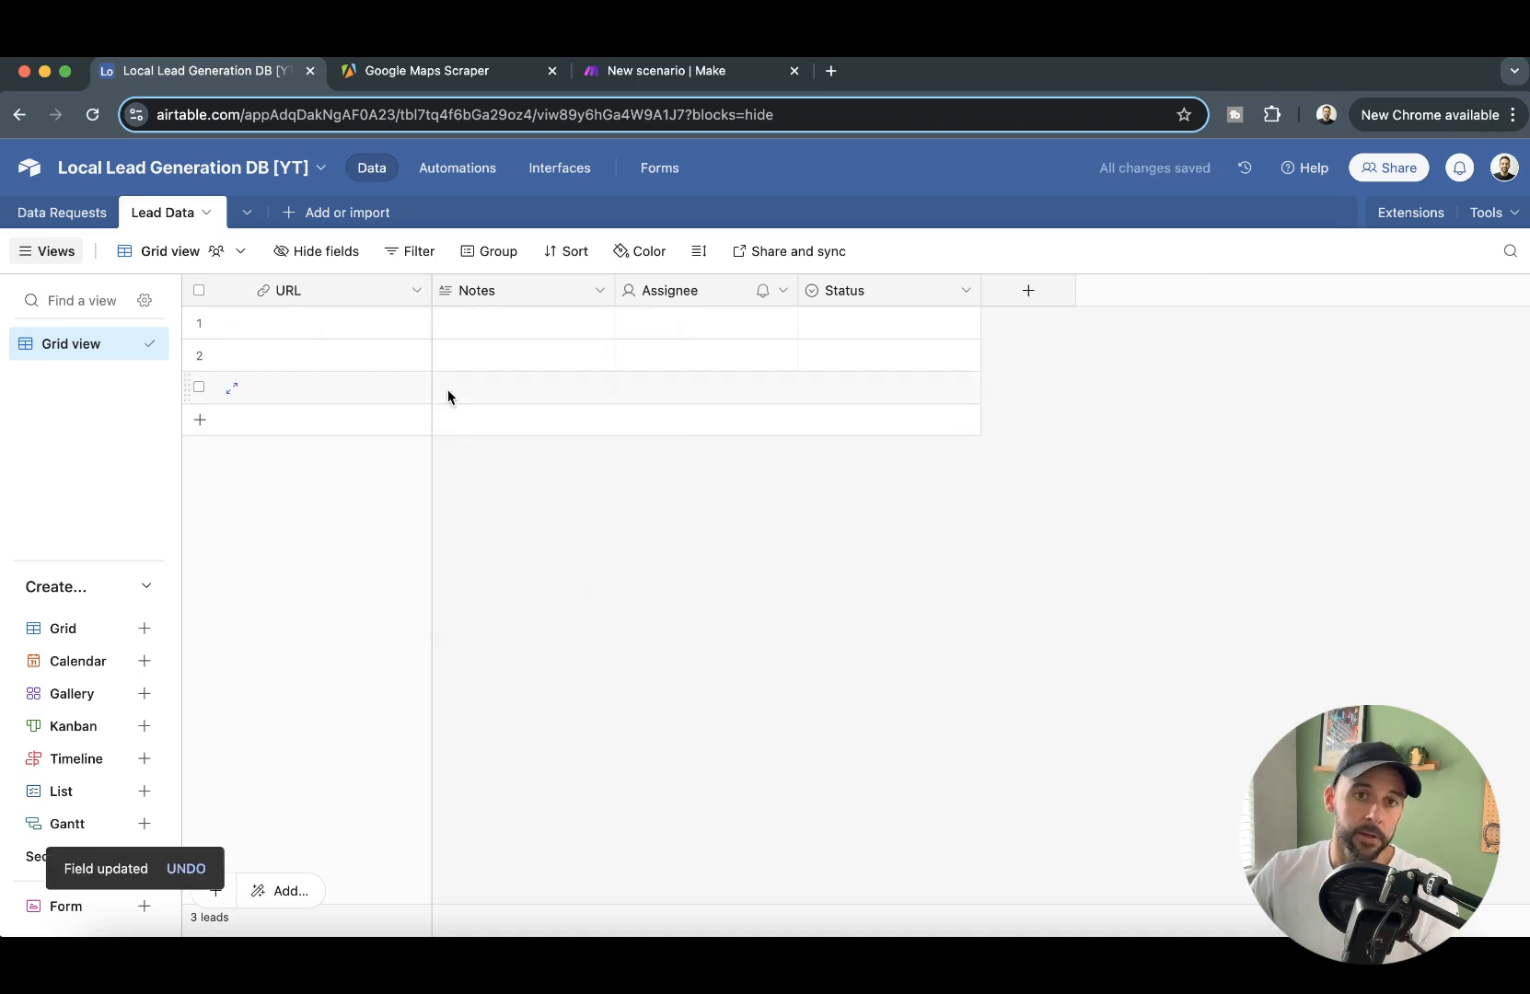
- Rename the Lead Data table's Notes field to Company and change its field type to Single line text
click(509, 290)
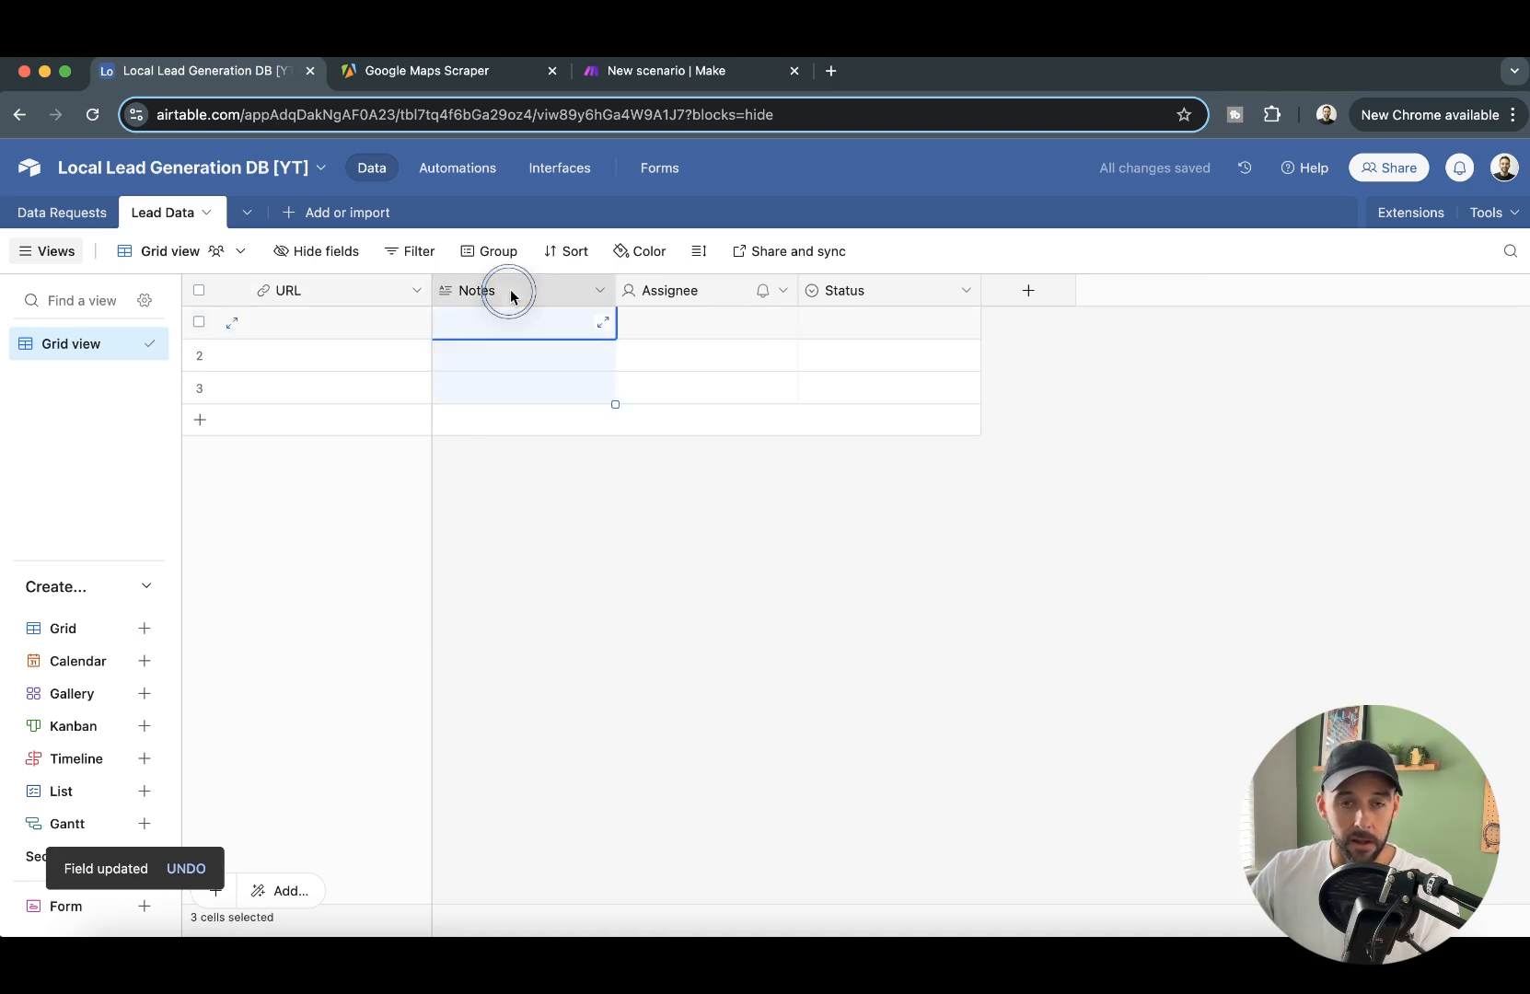
right_click(560, 299)
click(566, 339)
click(575, 342)
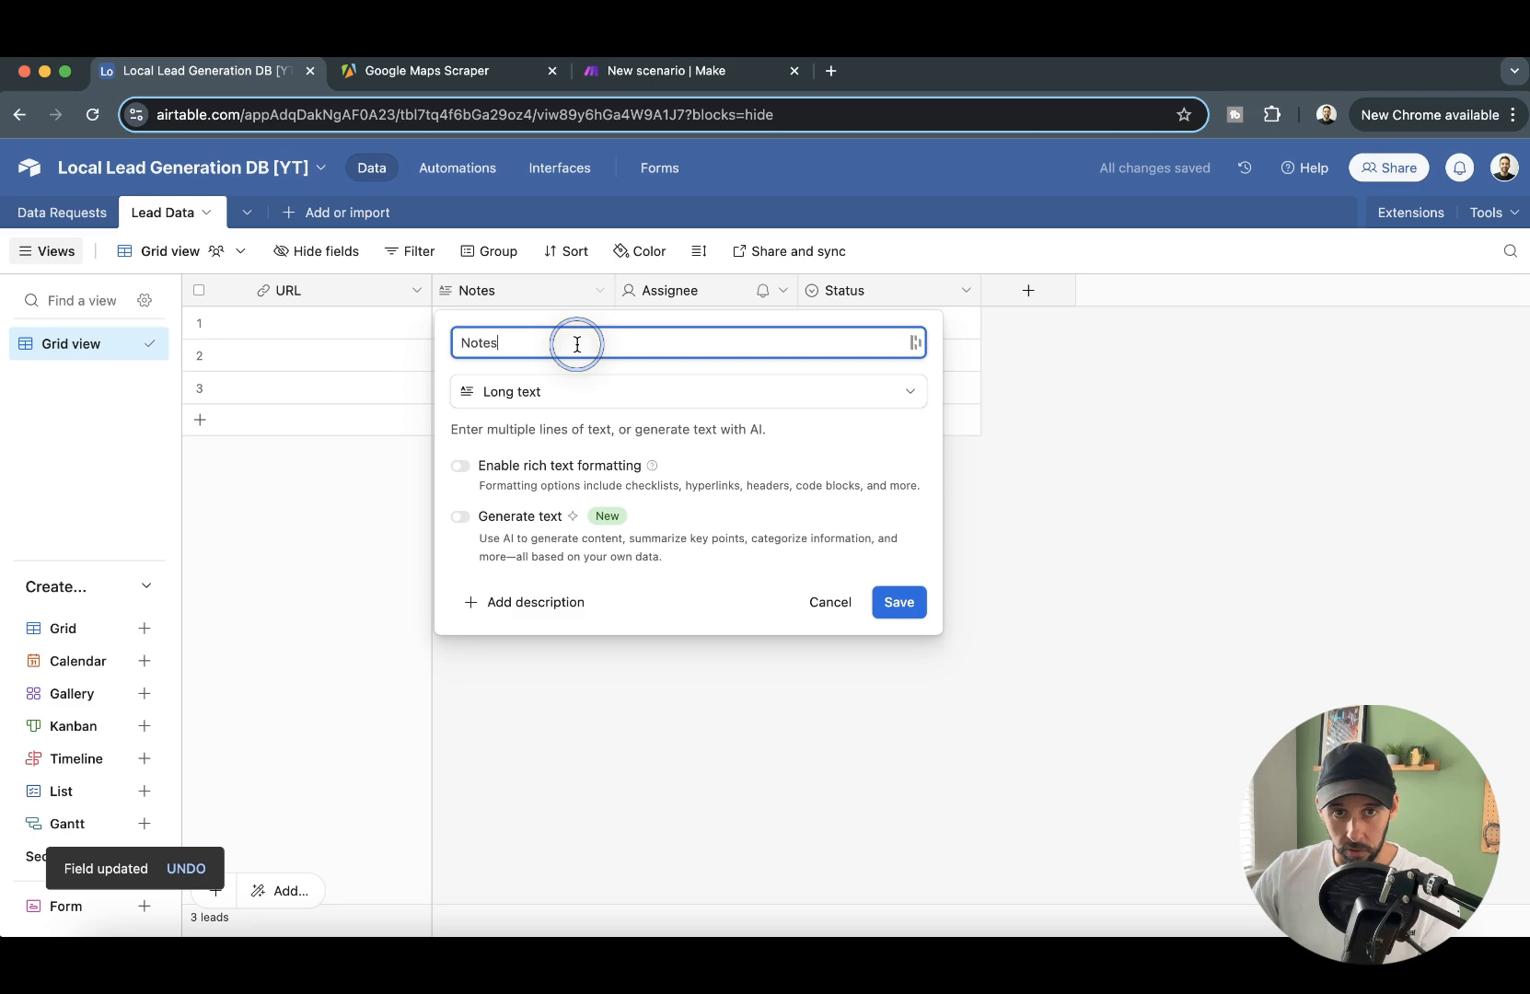
double_click(578, 342)
text(Company)
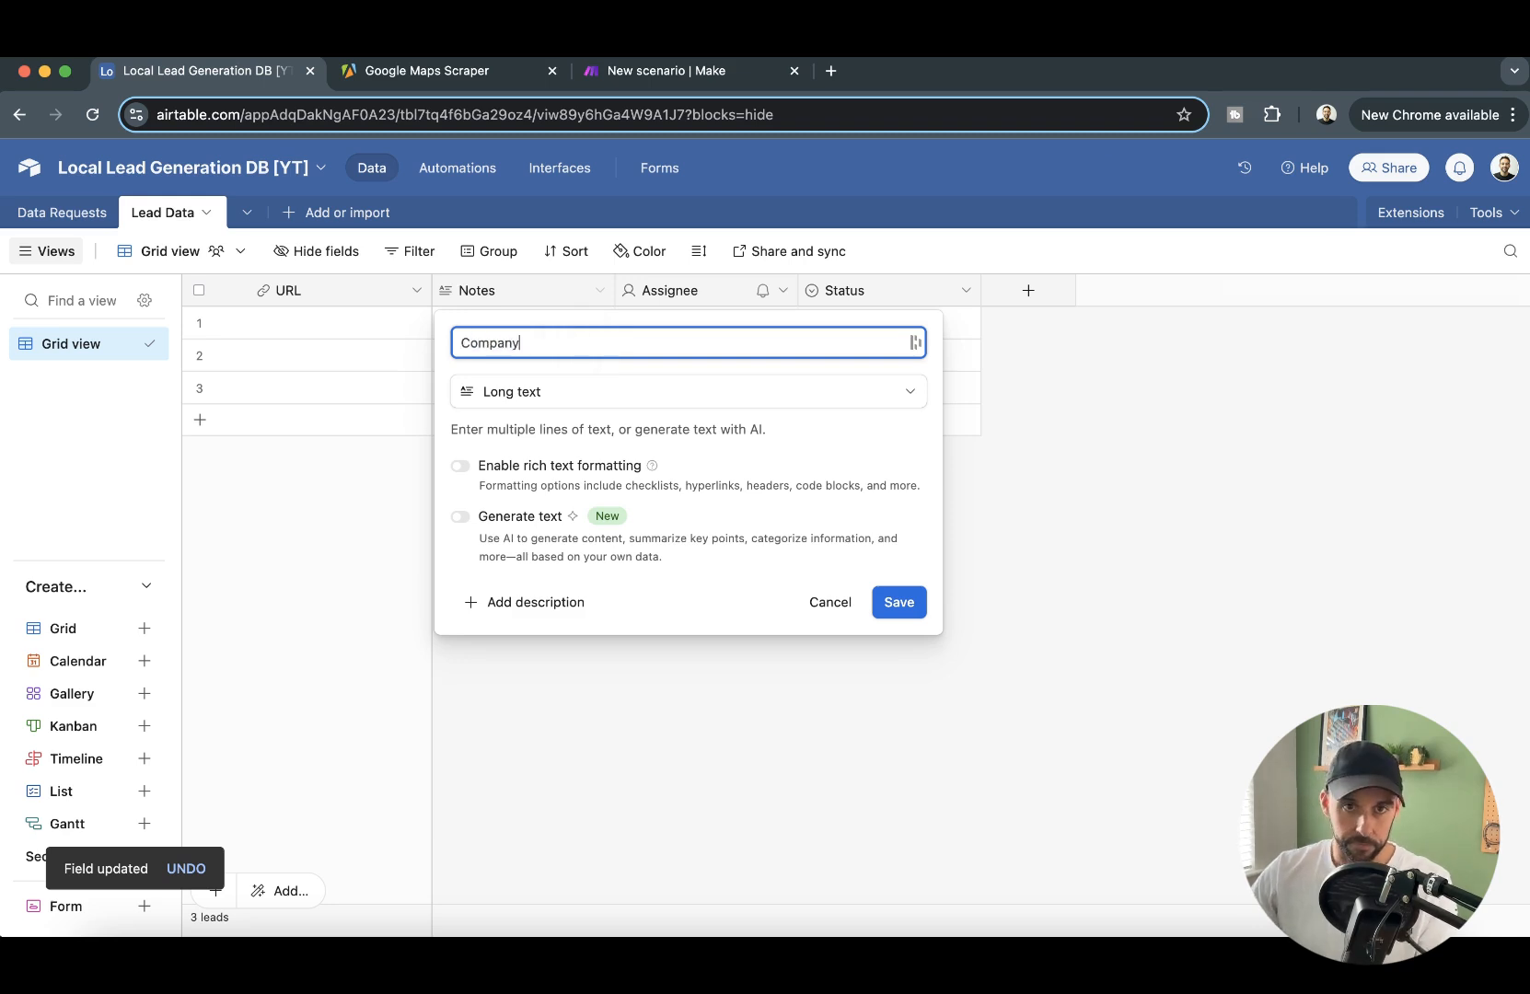
click(597, 390)
click(567, 490)
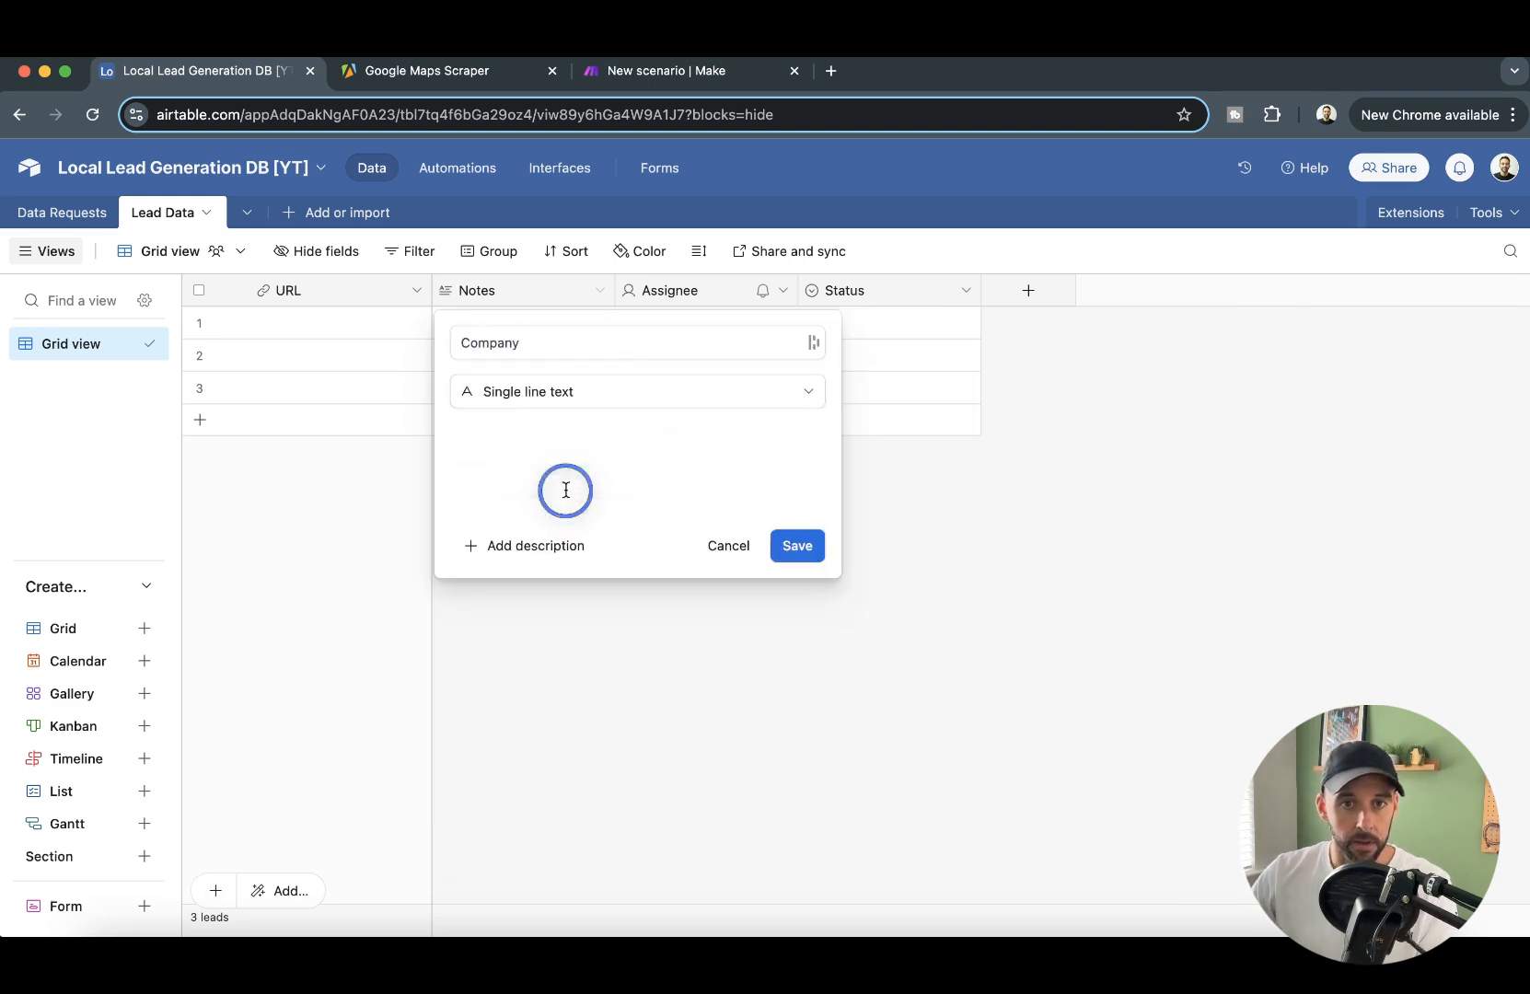
click(797, 545)
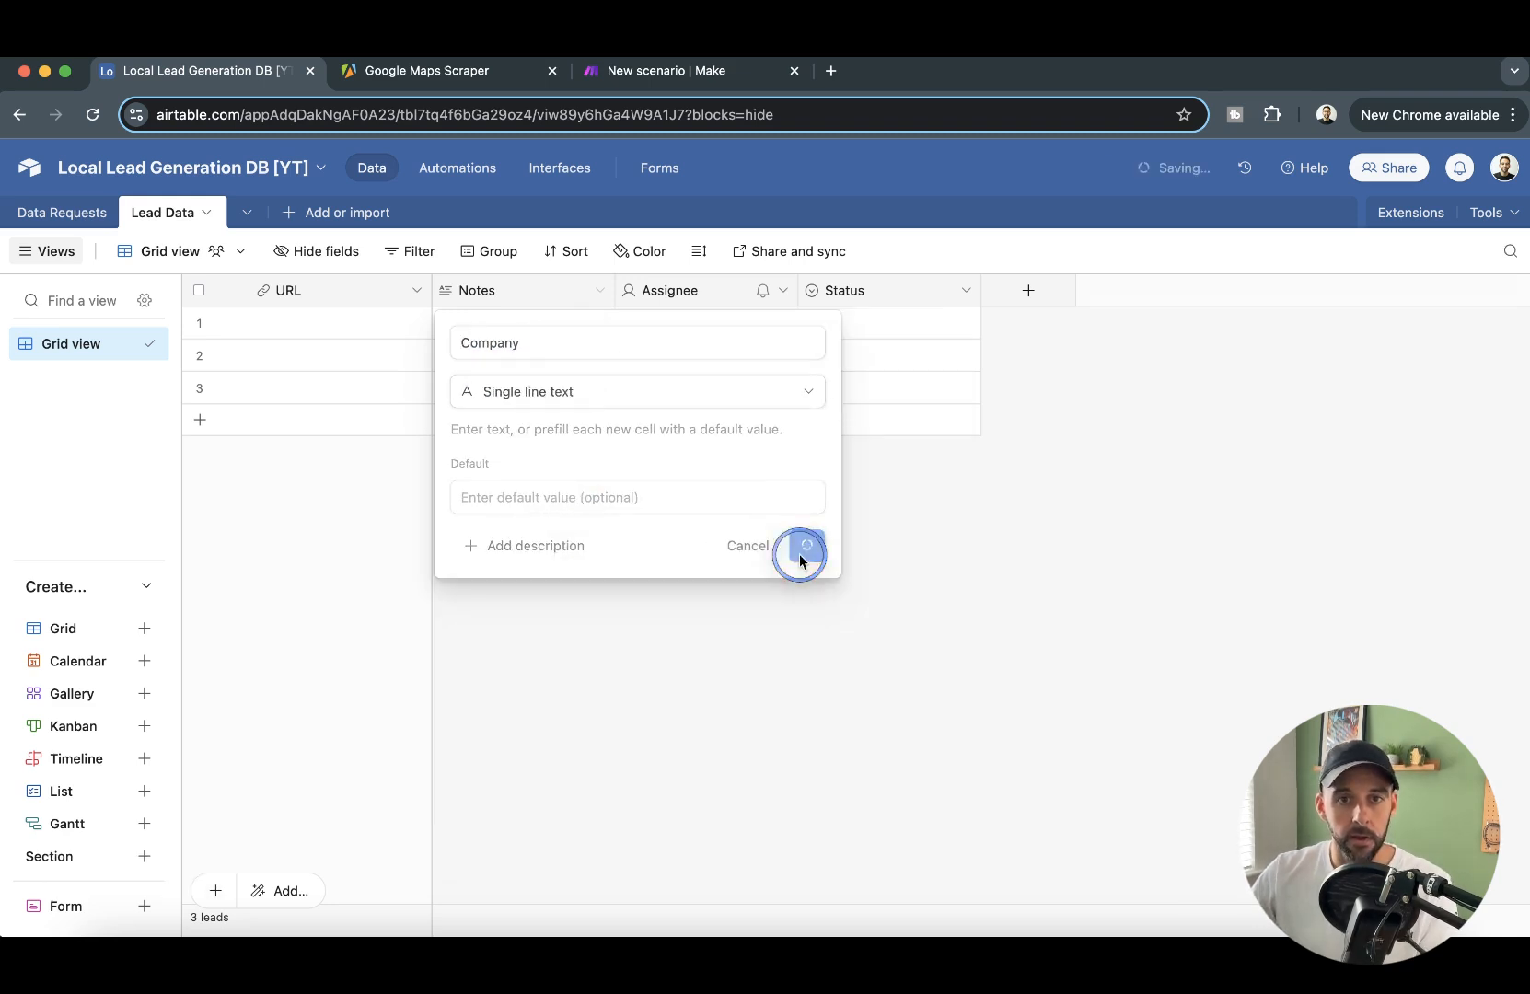
- Delete the Assignee and Status fields from the Lead Data table
right_click(676, 295)
click(723, 872)
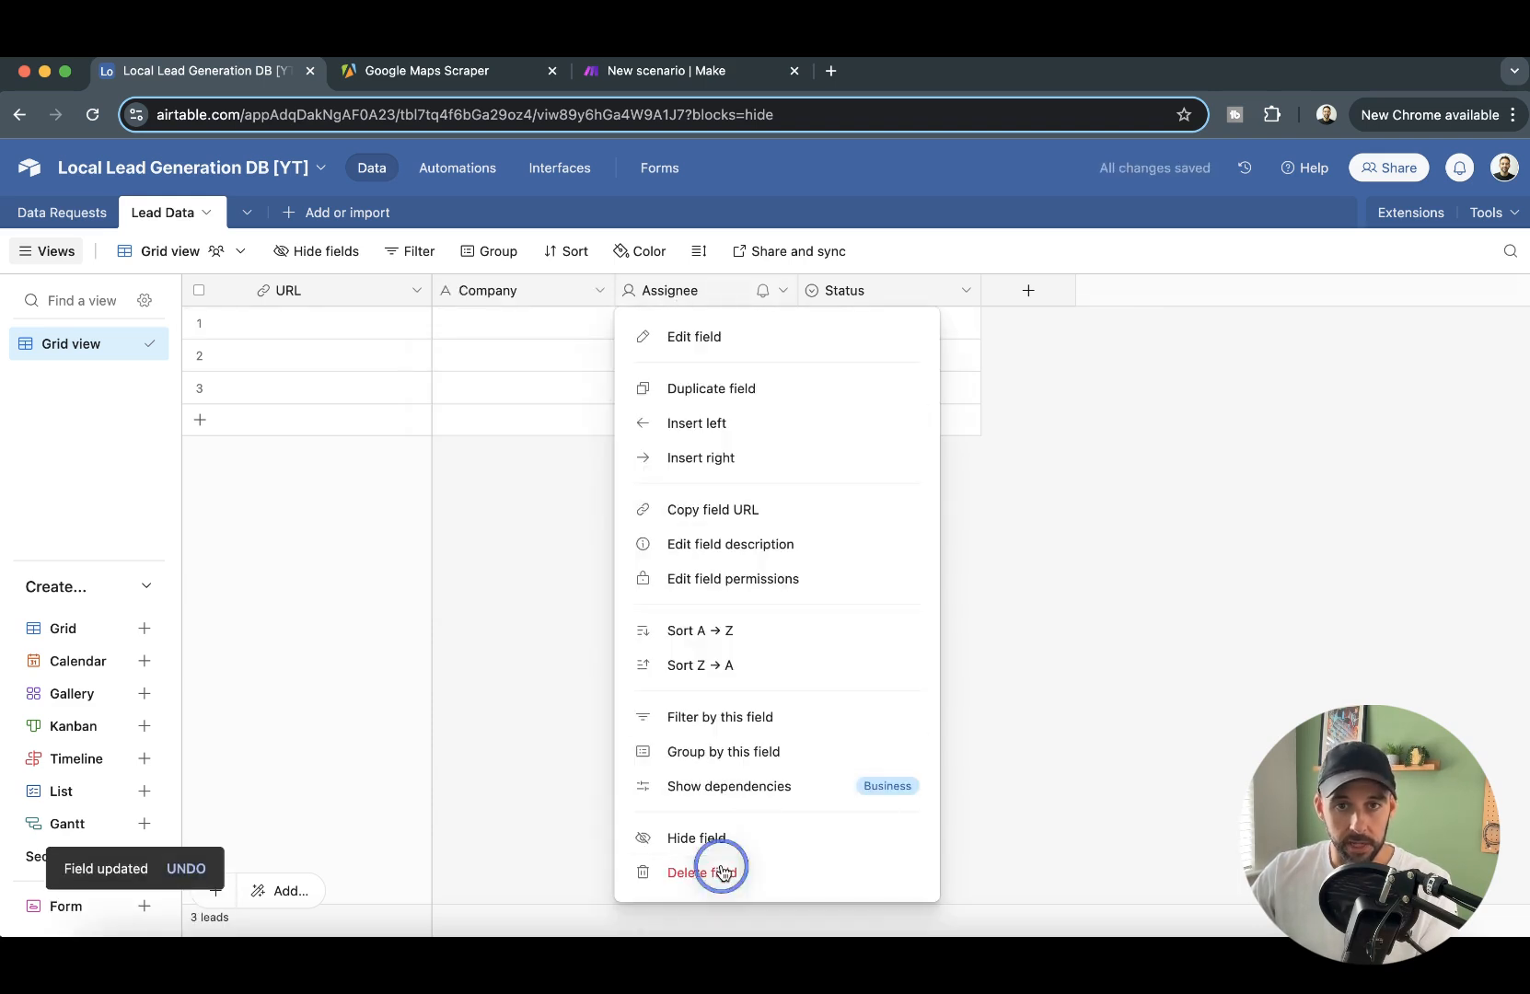
right_click(739, 290)
click(719, 865)
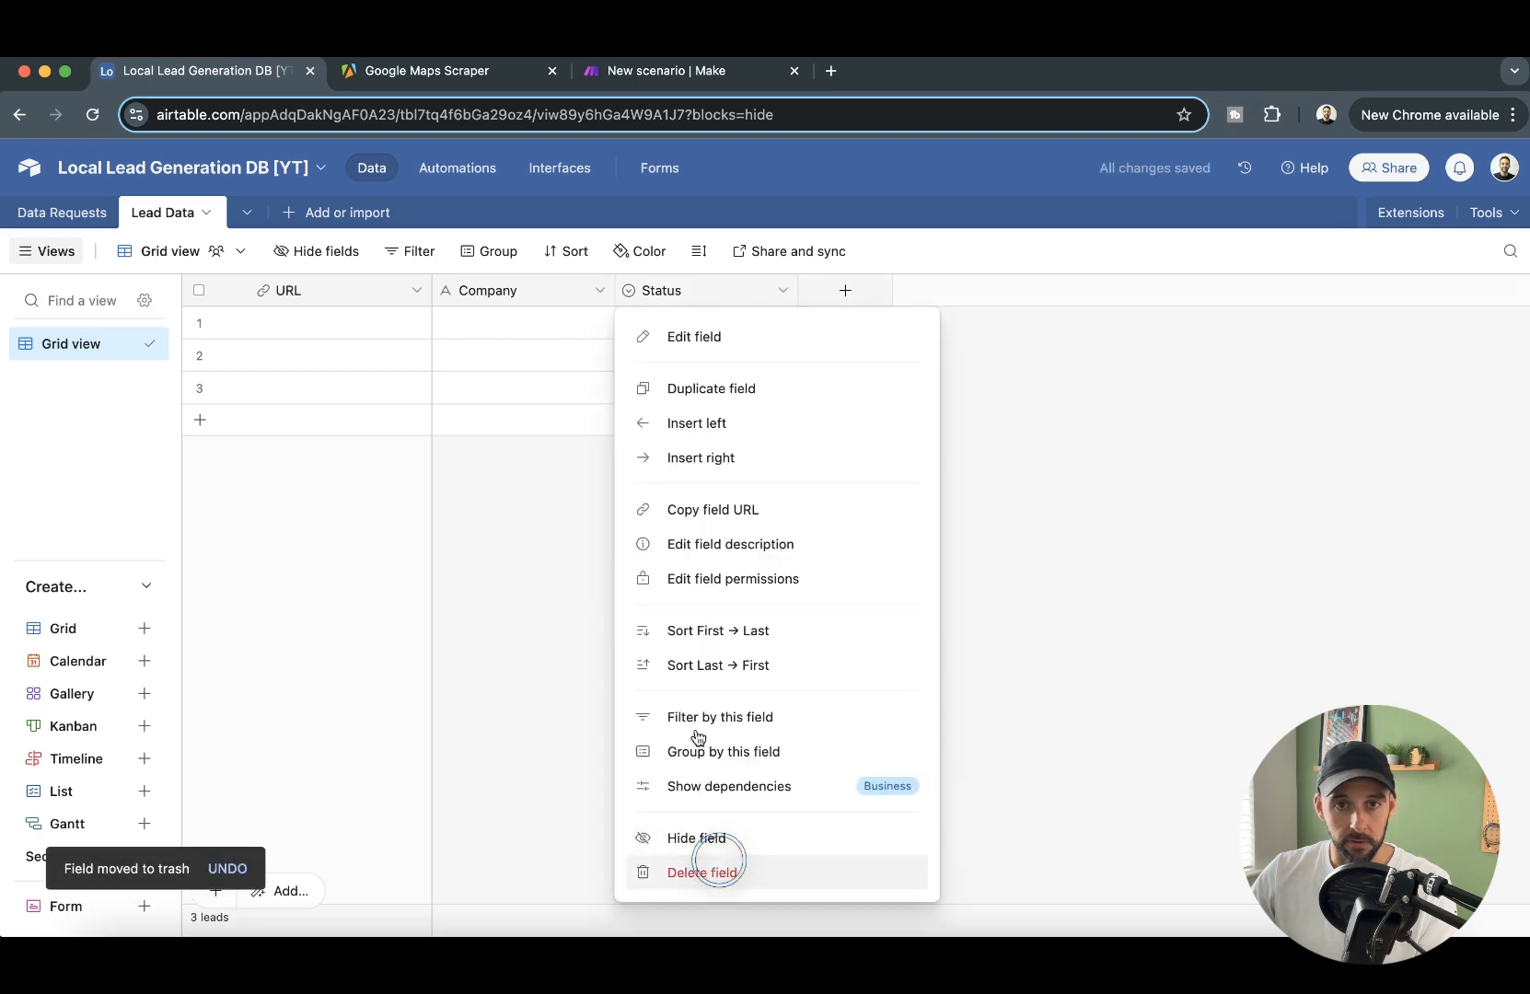
- Add two Single line text fields named Email and Phone after the Company field
click(662, 290)
text(Email)
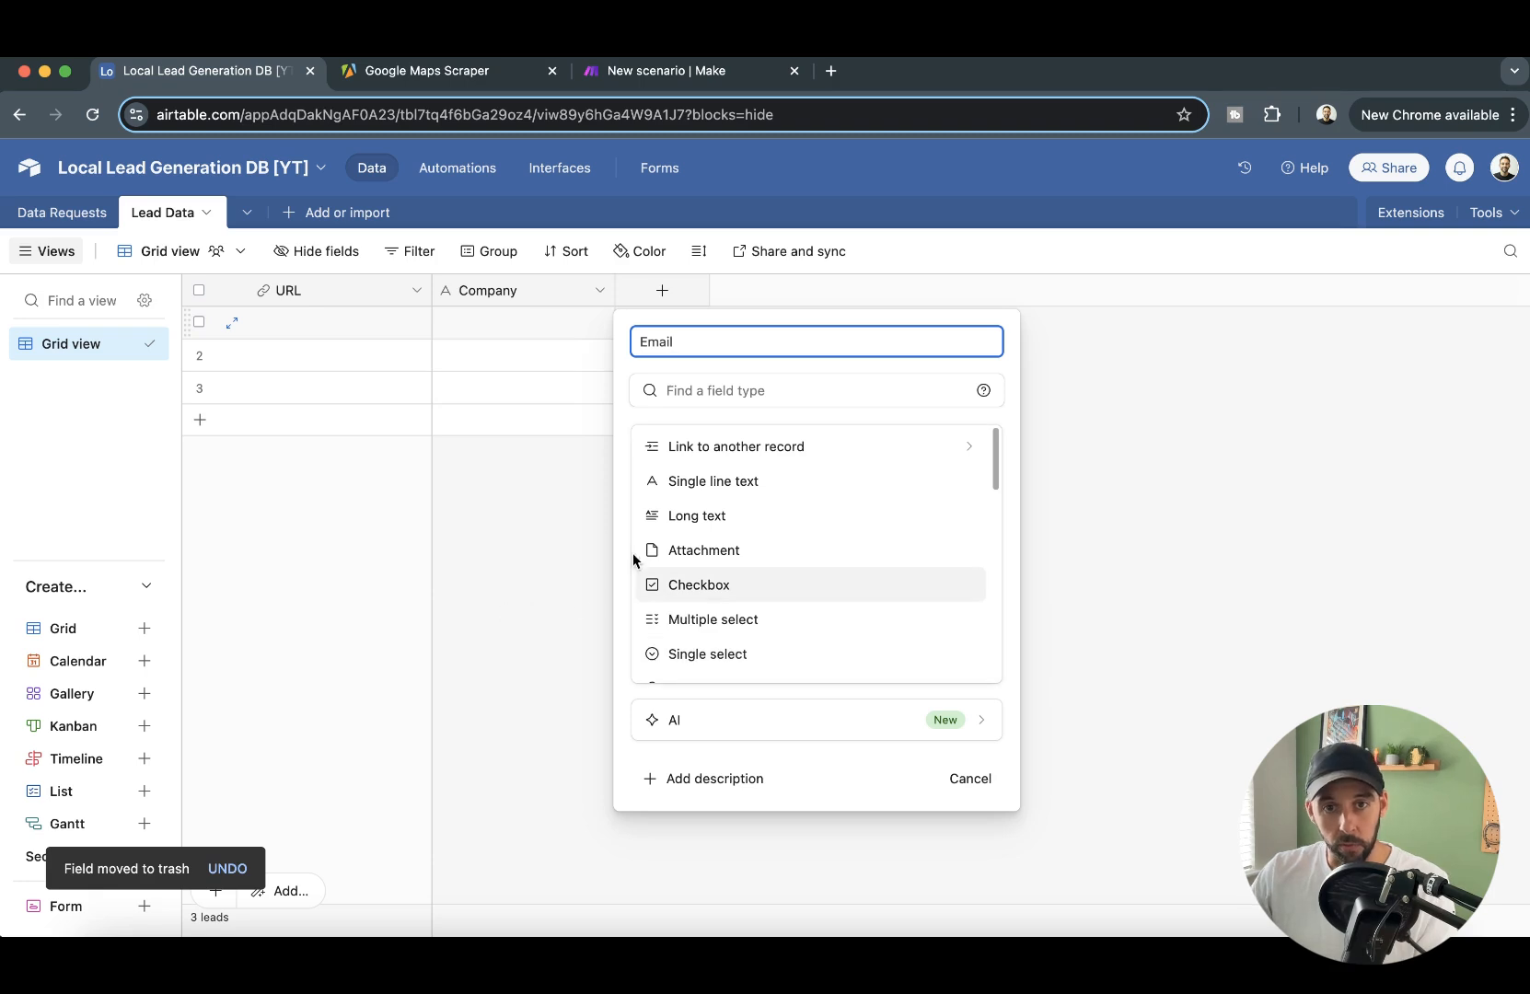
click(729, 481)
click(959, 548)
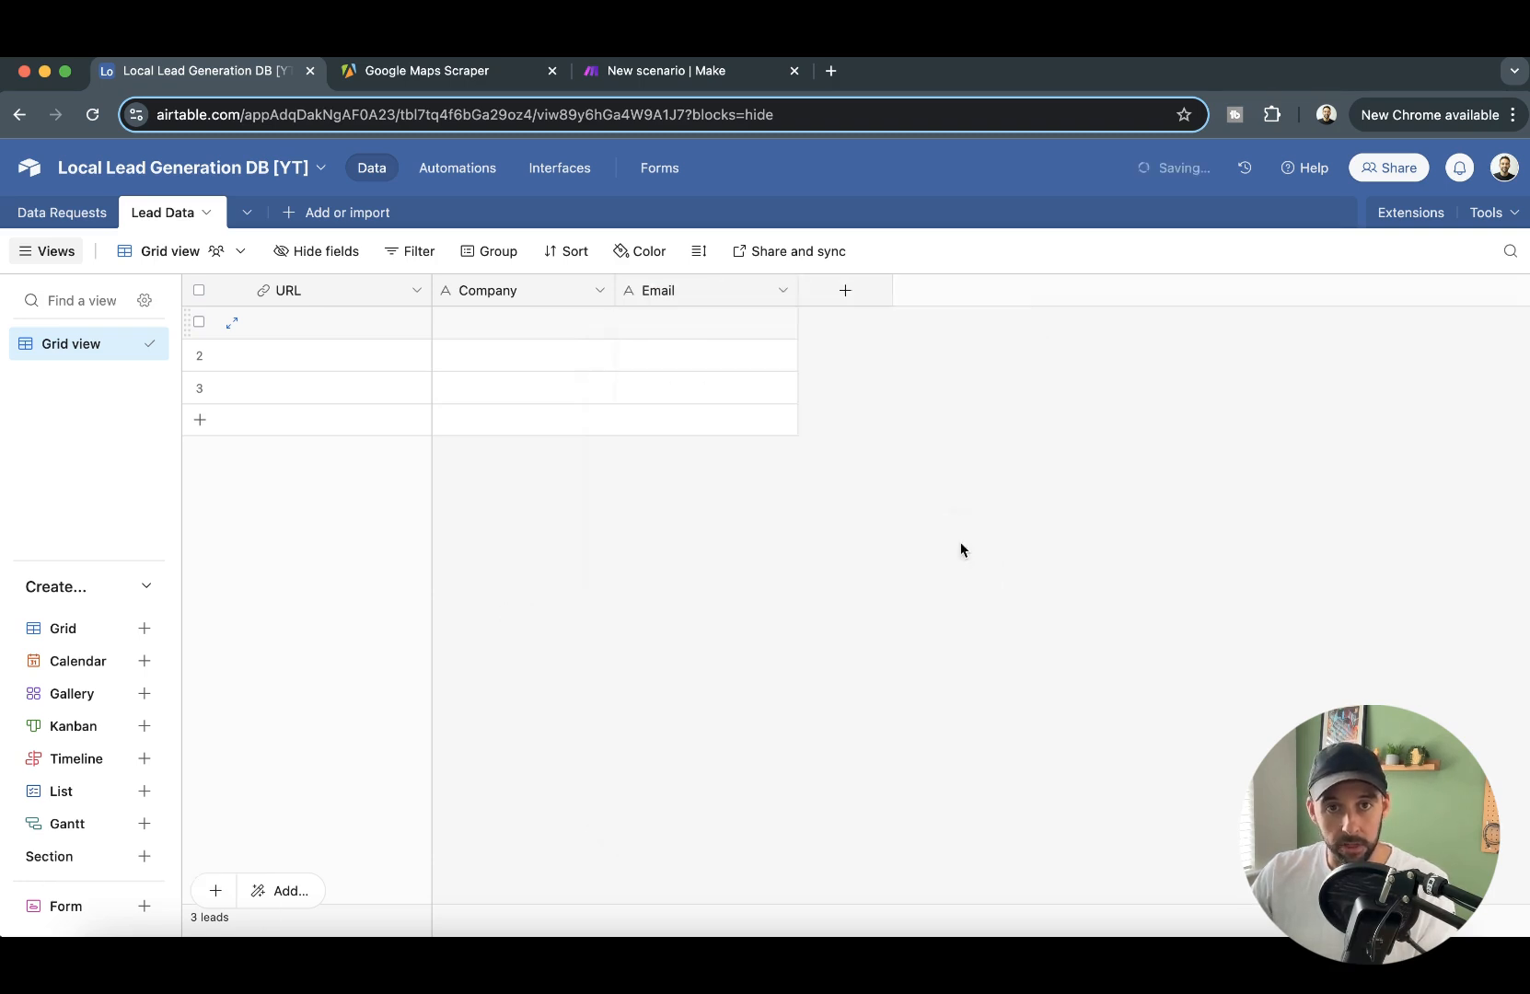
click(820, 292)
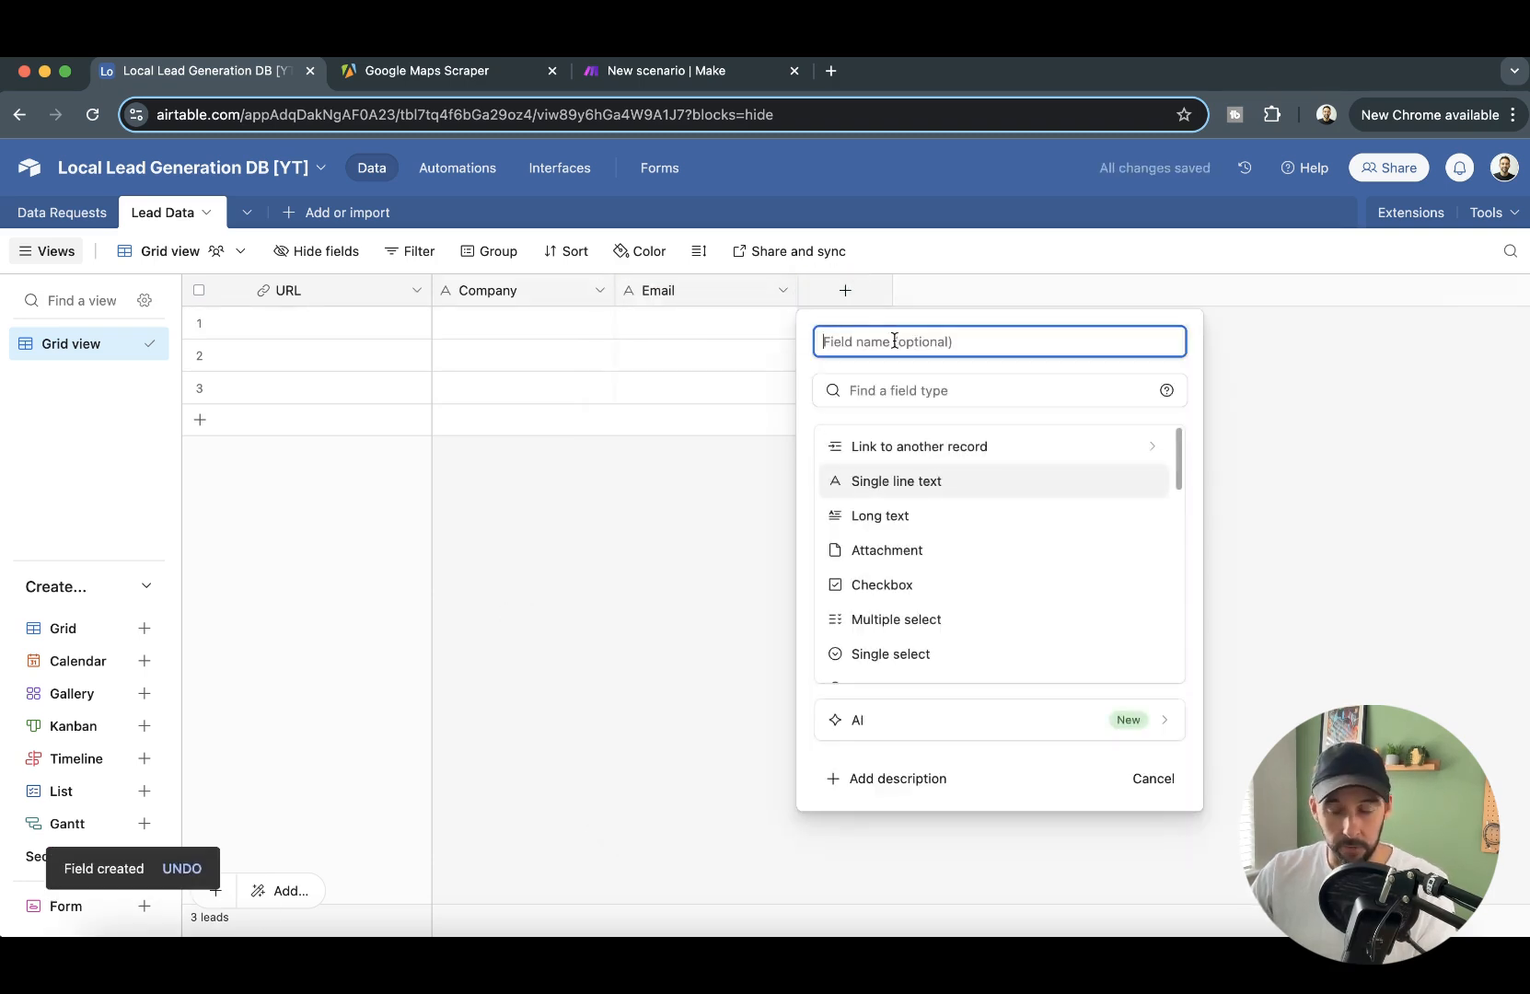
text(Phone)
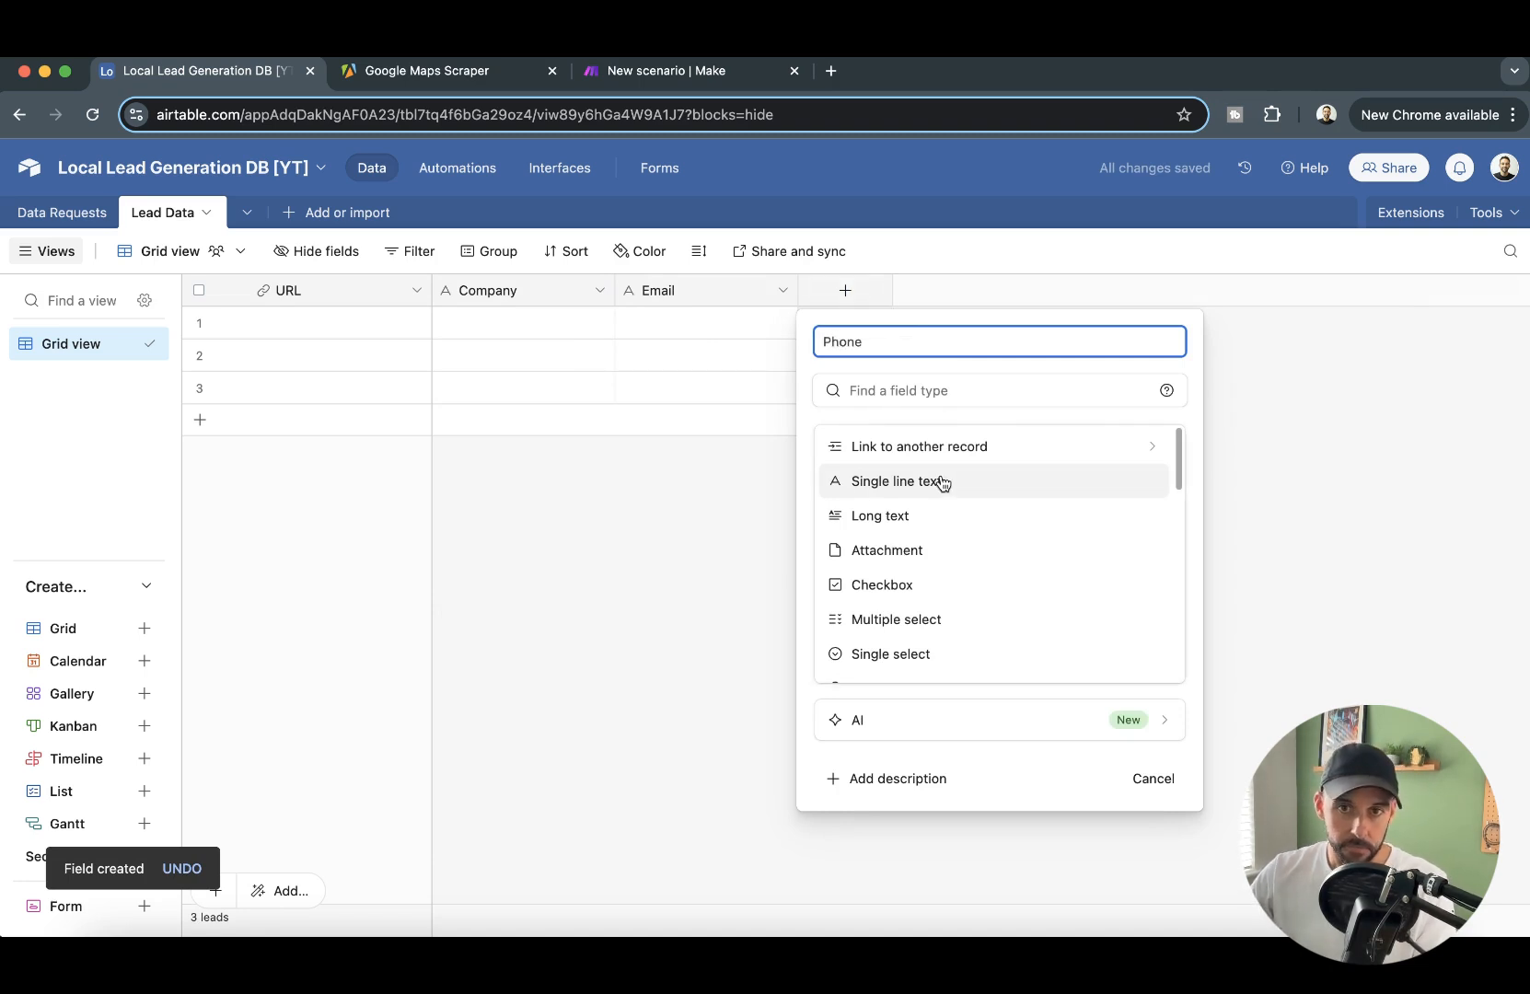
click(941, 482)
click(1134, 543)
- Add two Single line text fields named Street and City after the Phone field
click(1041, 292)
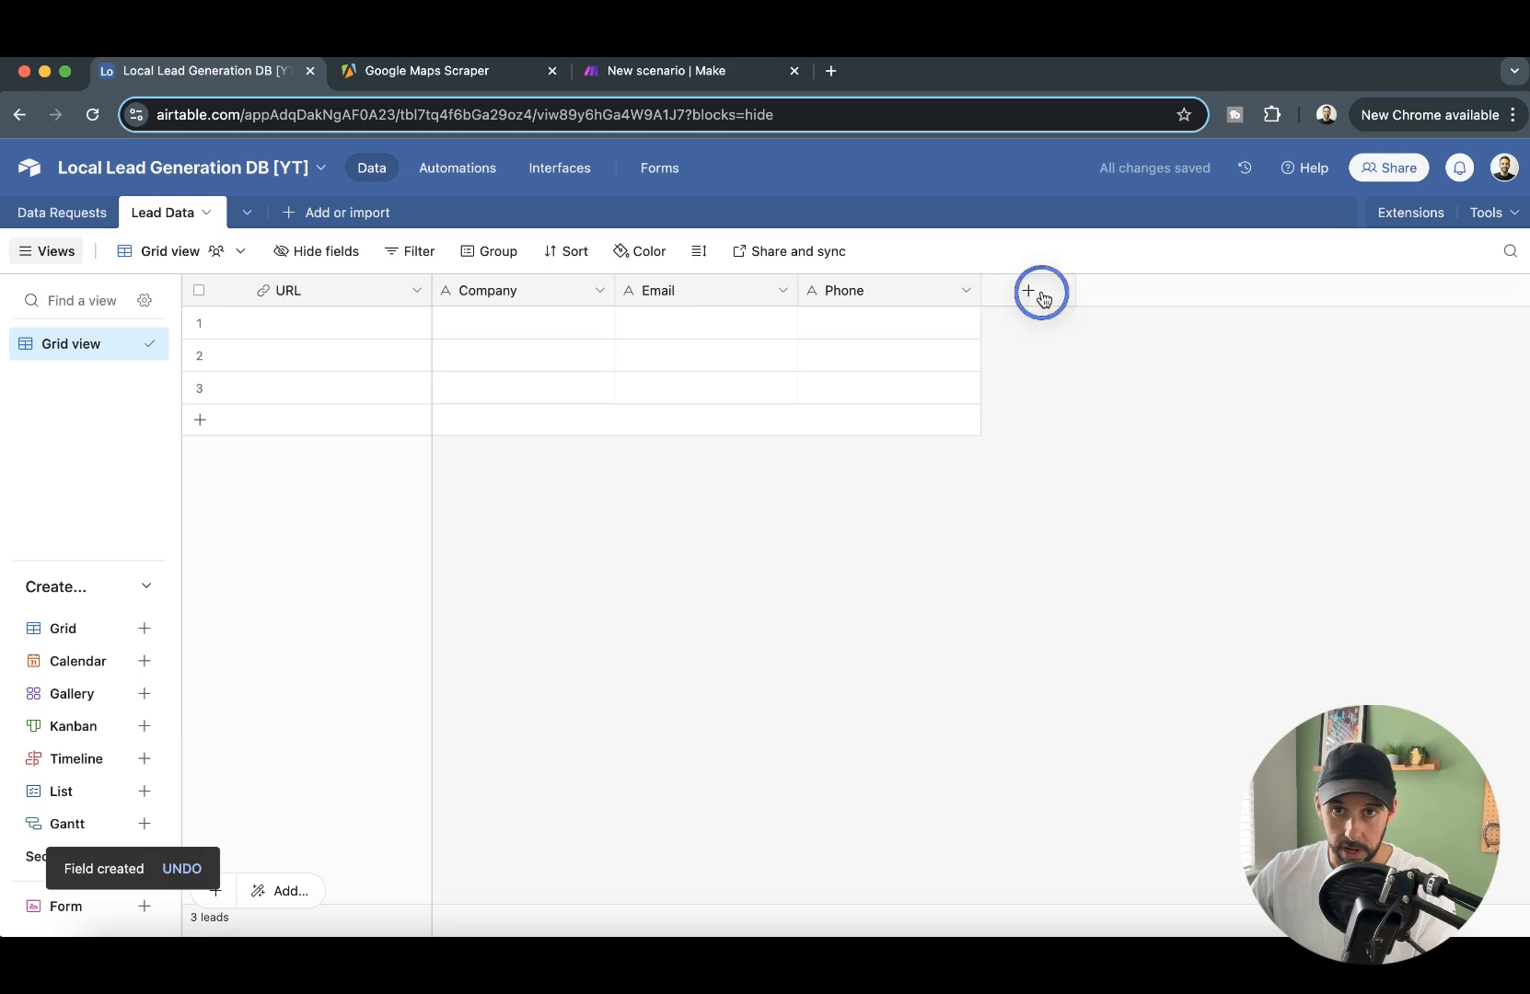
text(Street)
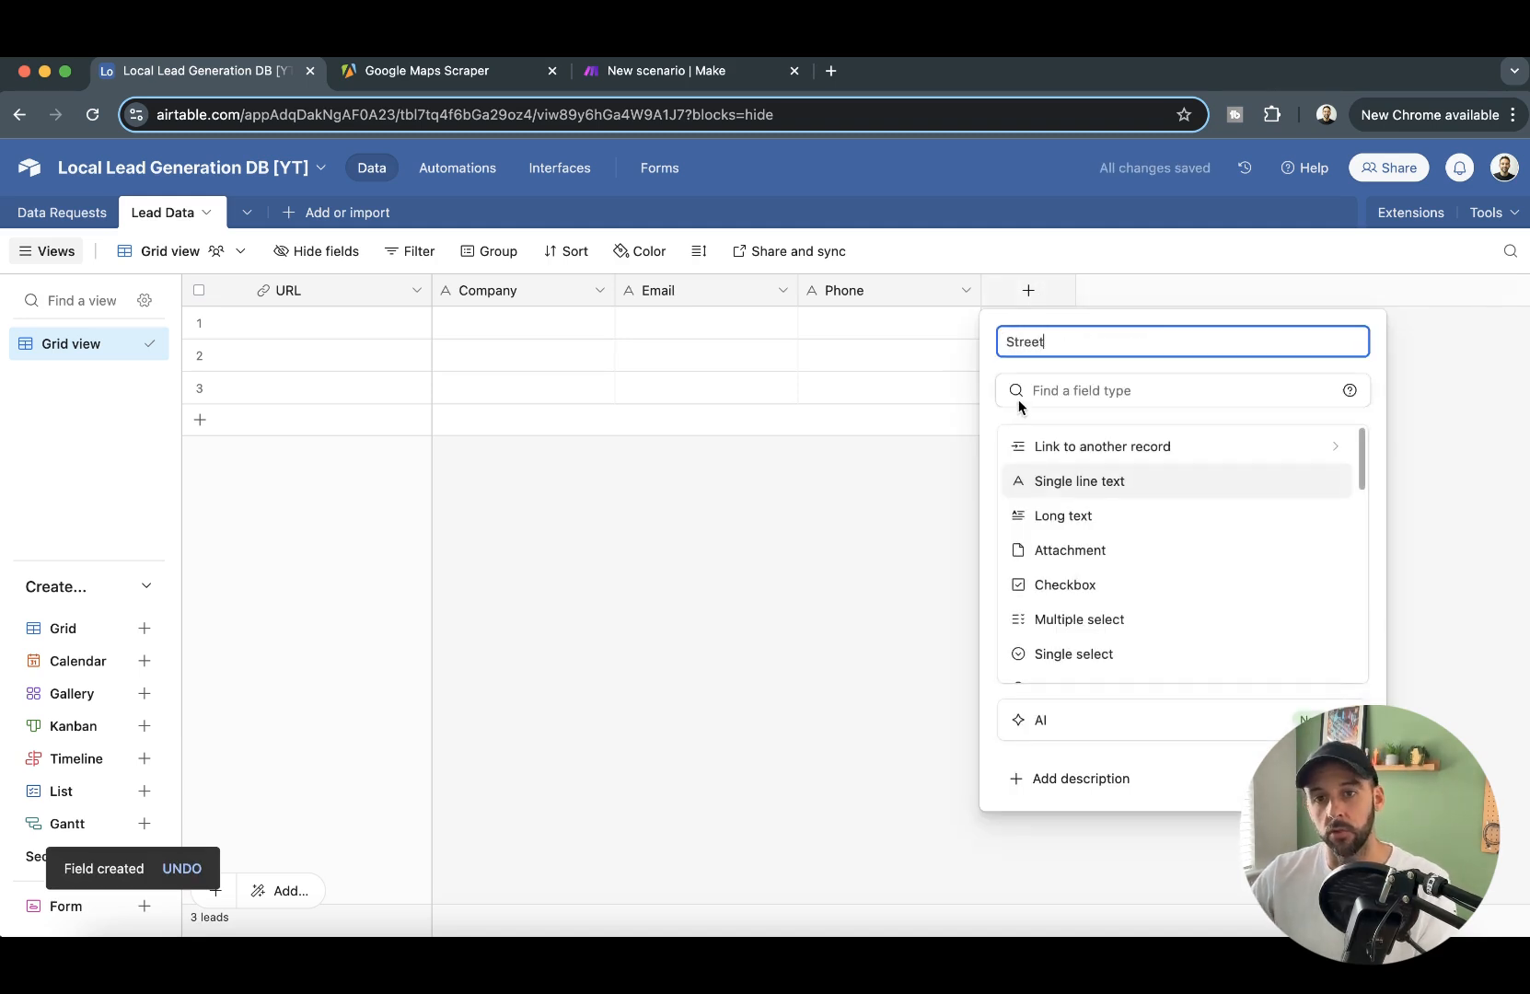
click(1057, 482)
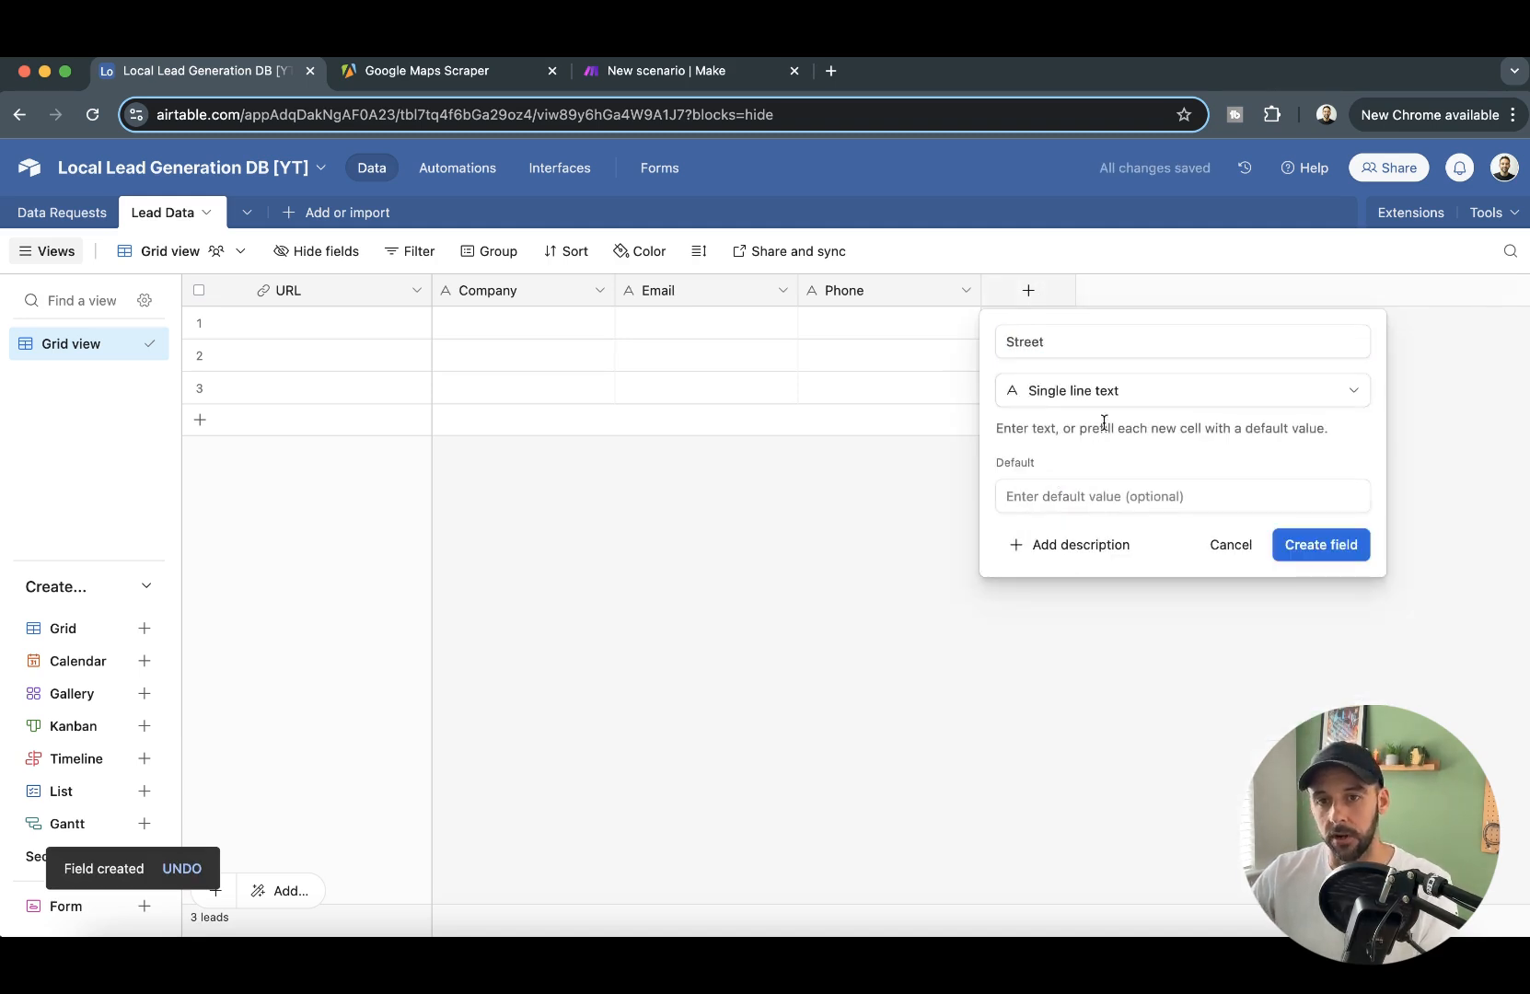
click(1333, 546)
click(1212, 290)
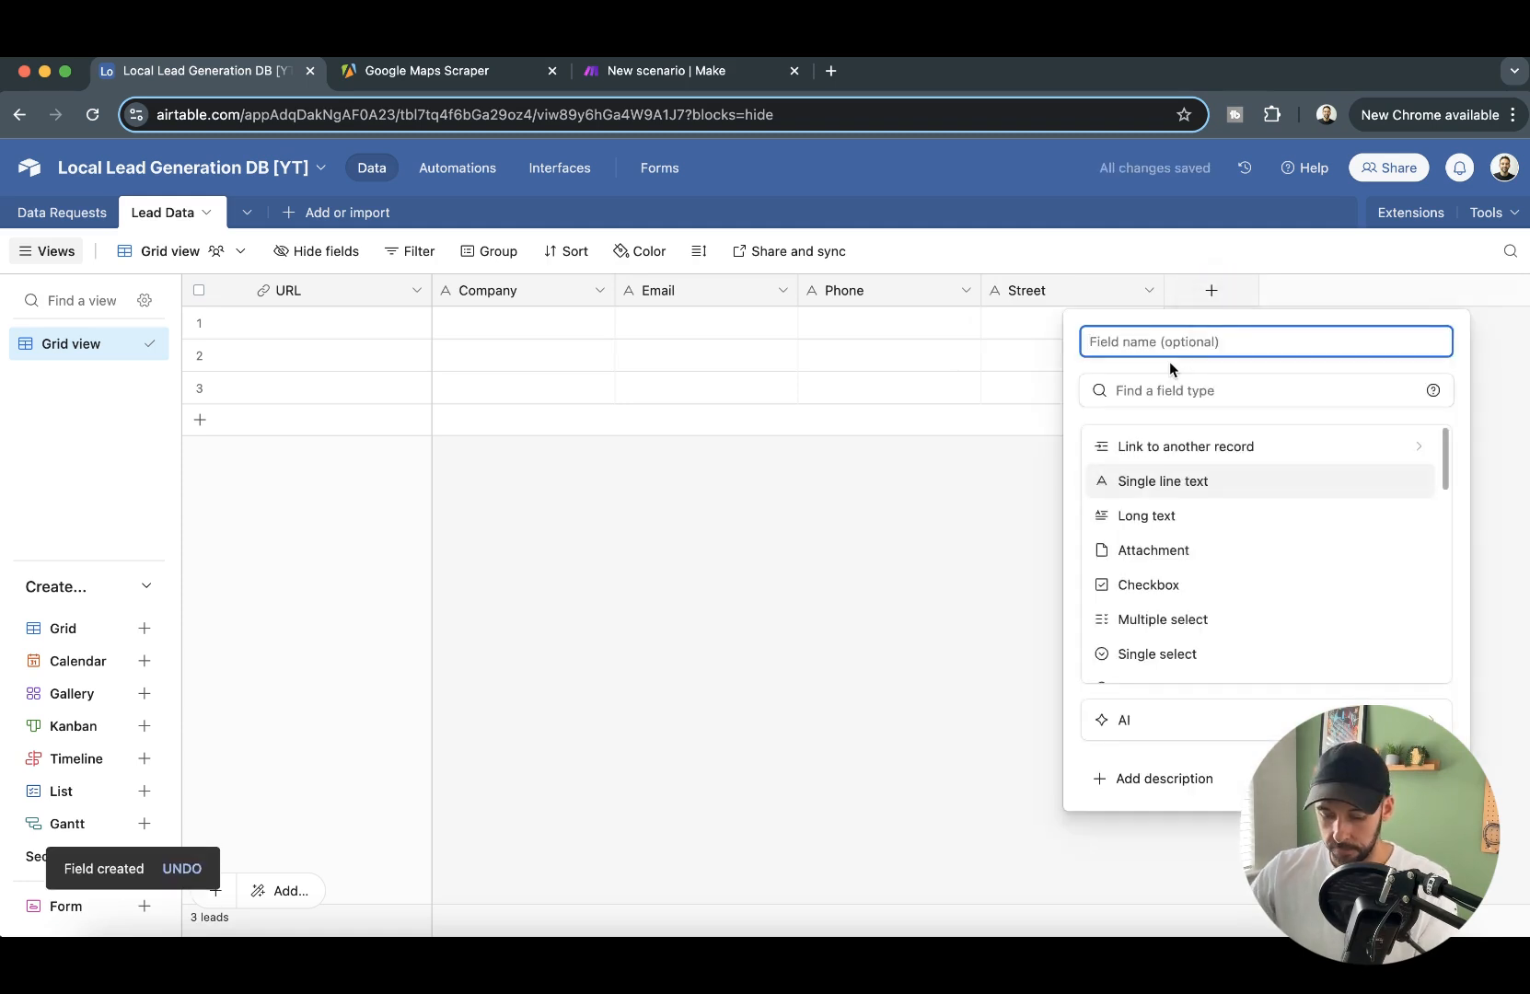
text(Cityt)
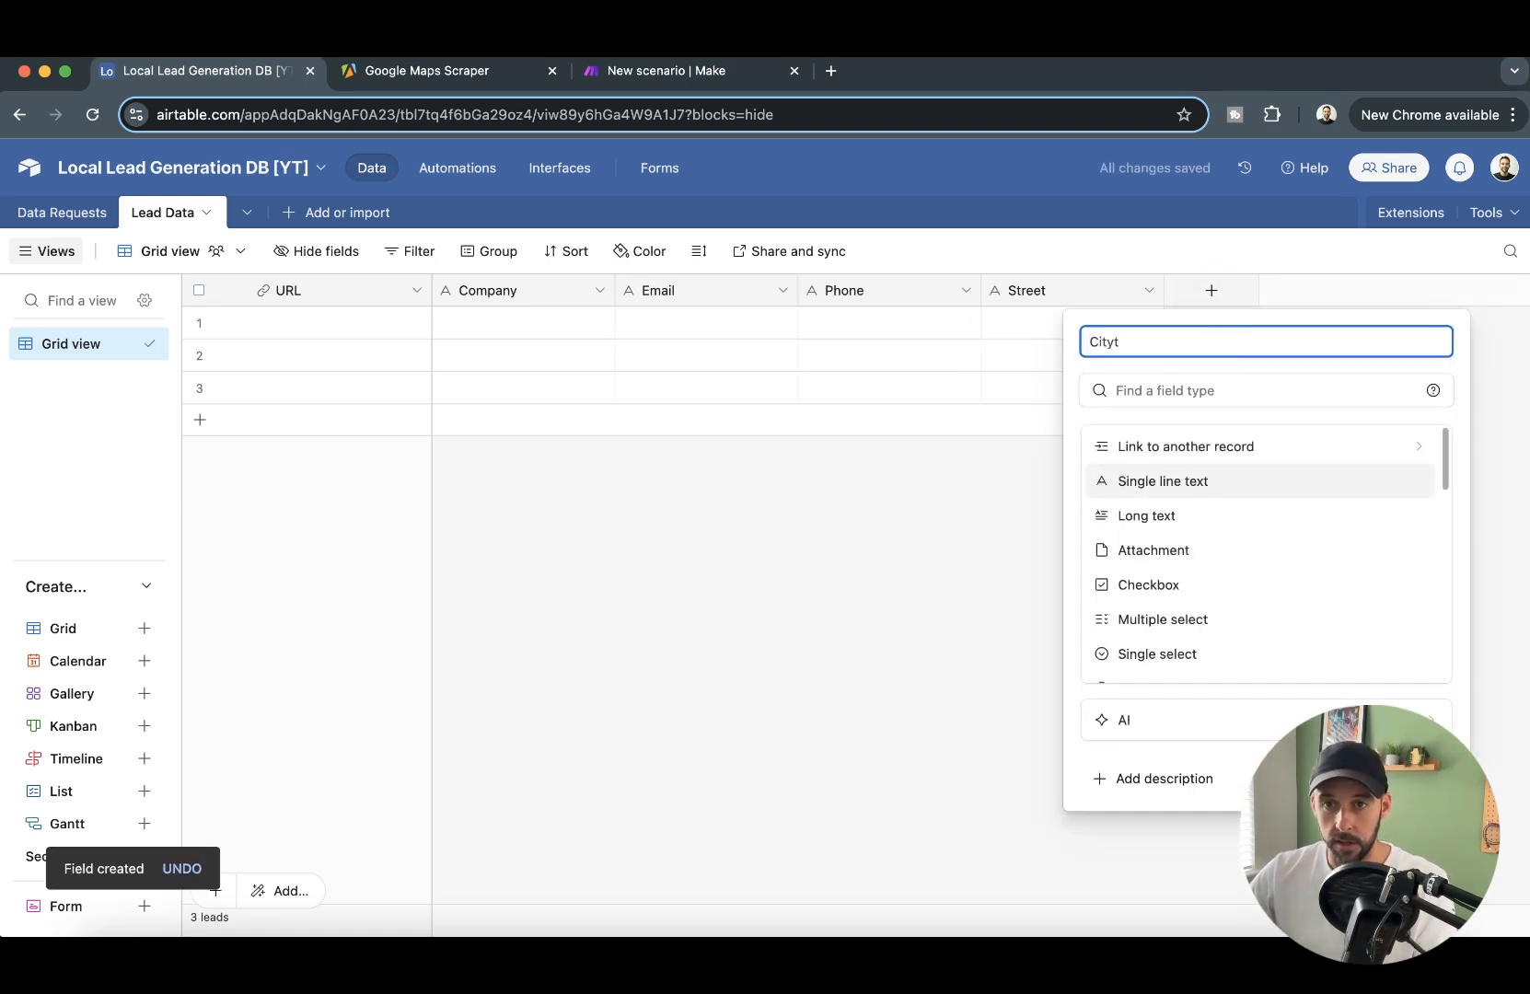
click(1162, 480)
click(1392, 550)
- Add two Single line text fields named Post Code and Country after the City field
click(1393, 290)
text(Post)
key(Return)
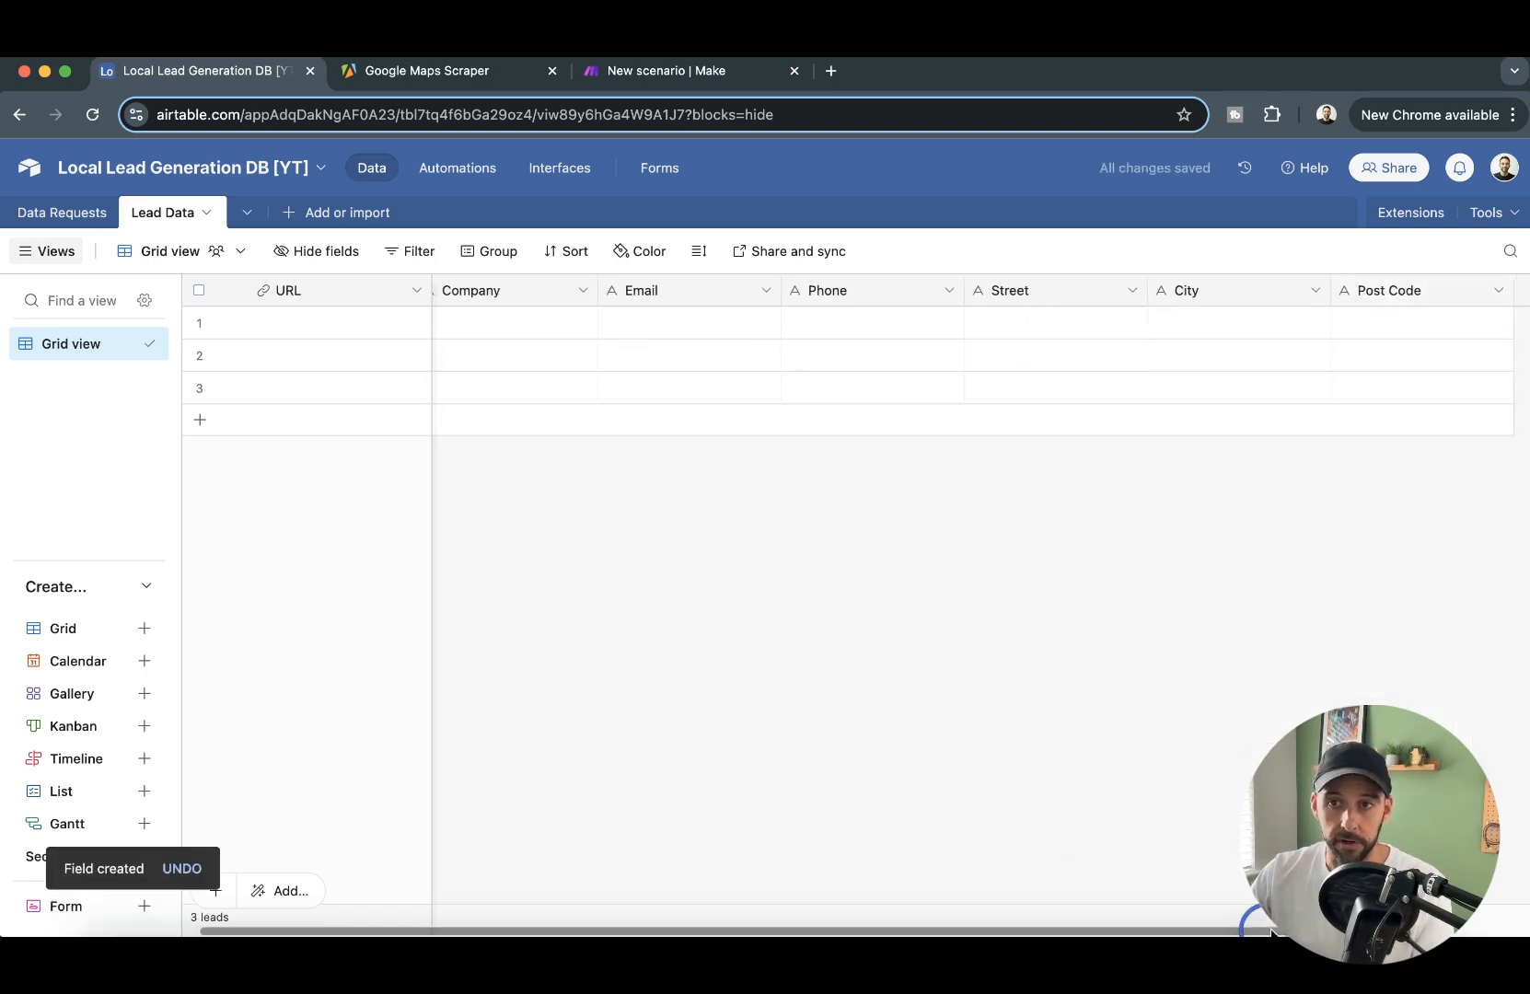
scroll(1424, 371, right, 3)
click(1426, 290)
text(Cpou)
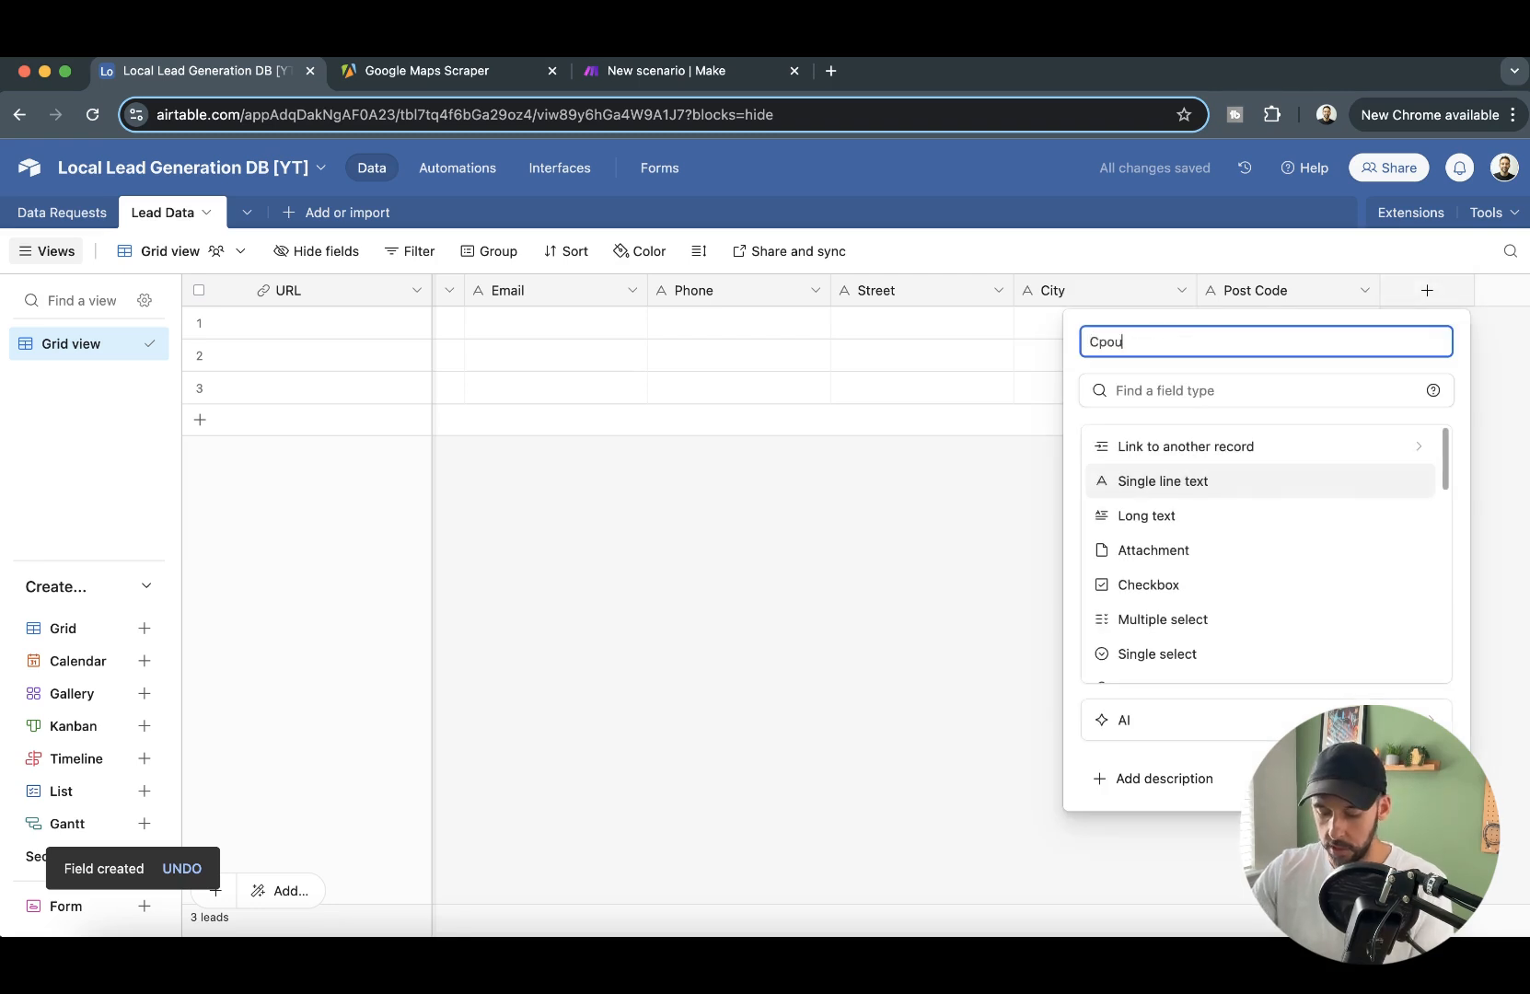
text(n)
key(BackSpace)
key(BackSpace)
key(BackSpace)
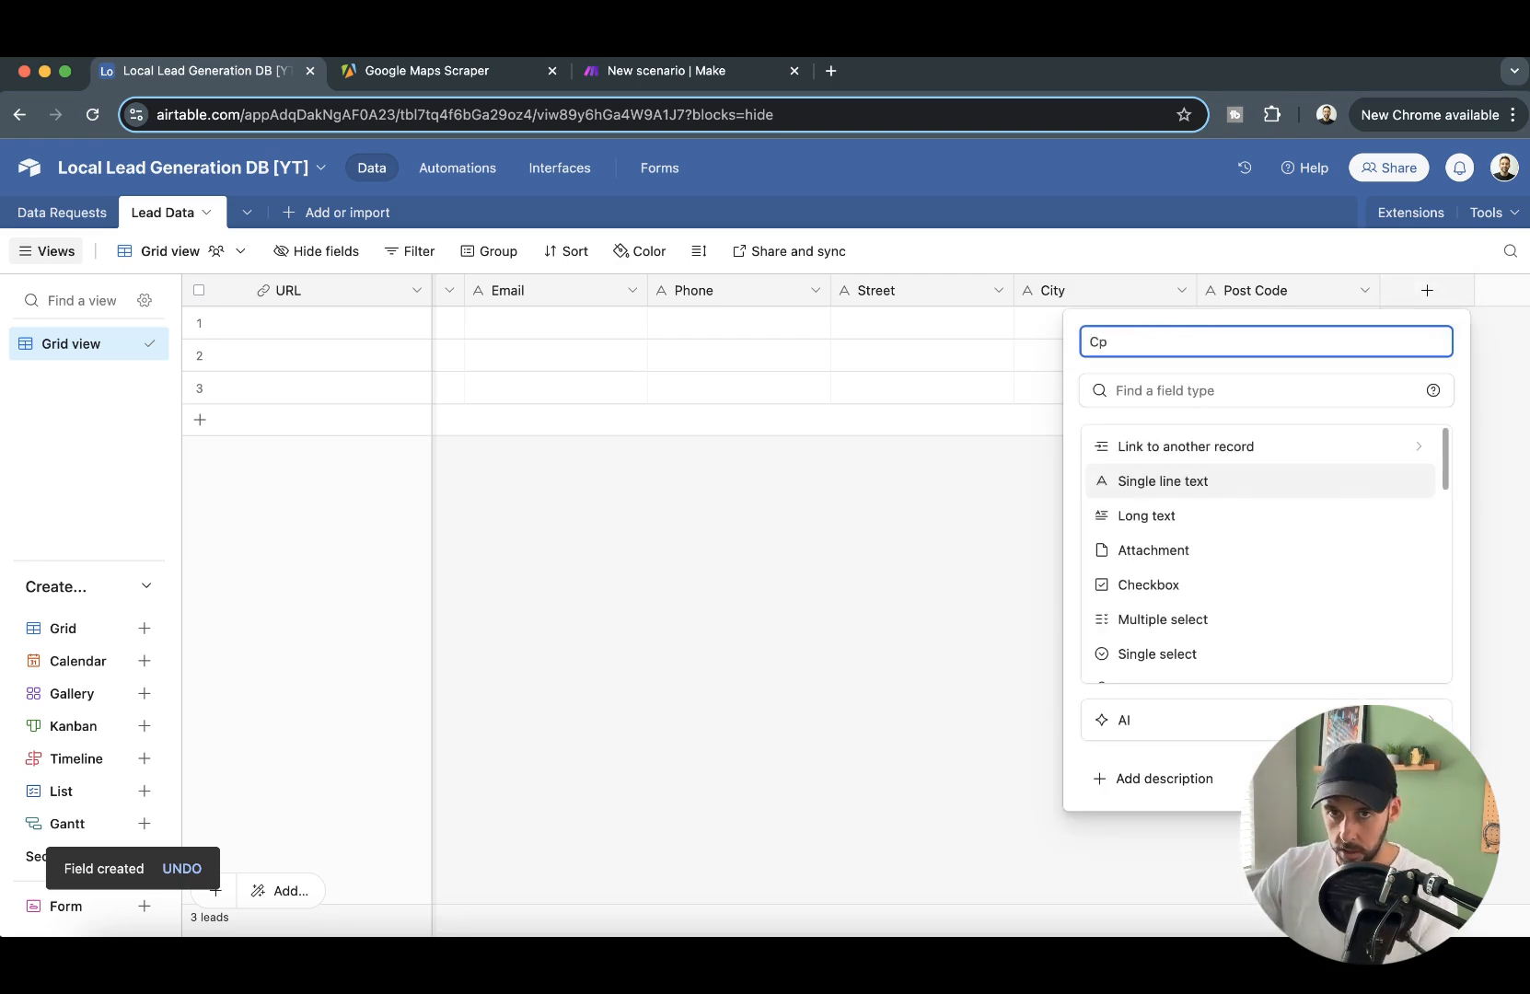
key(Return)
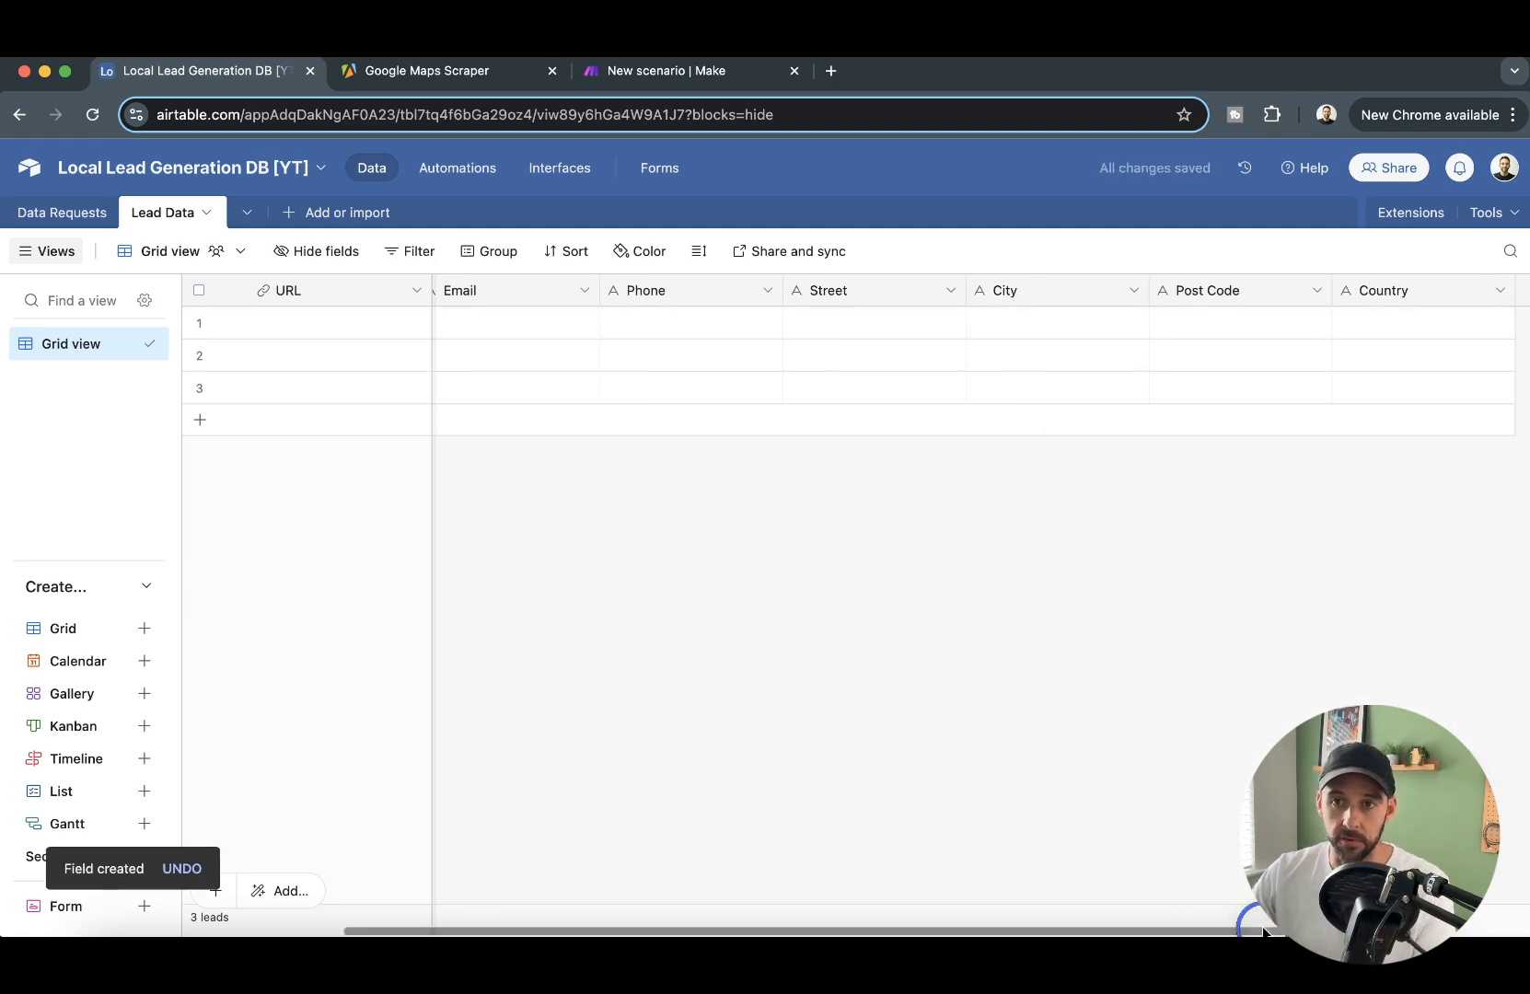
scroll(1290, 586, right, 3)
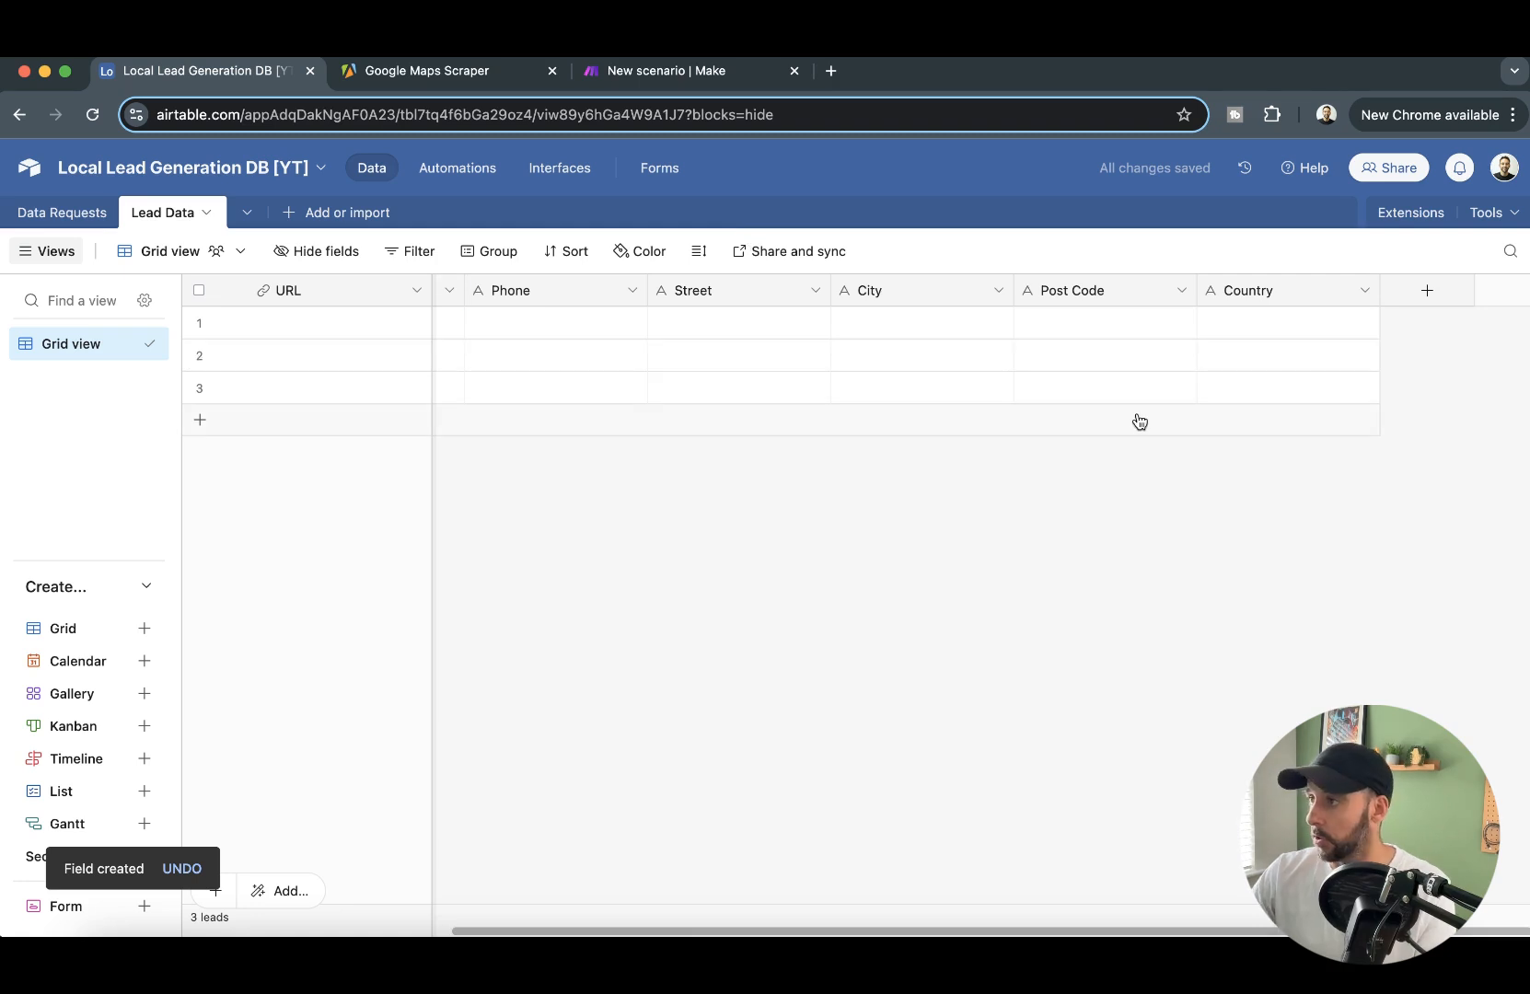
click(1079, 532)
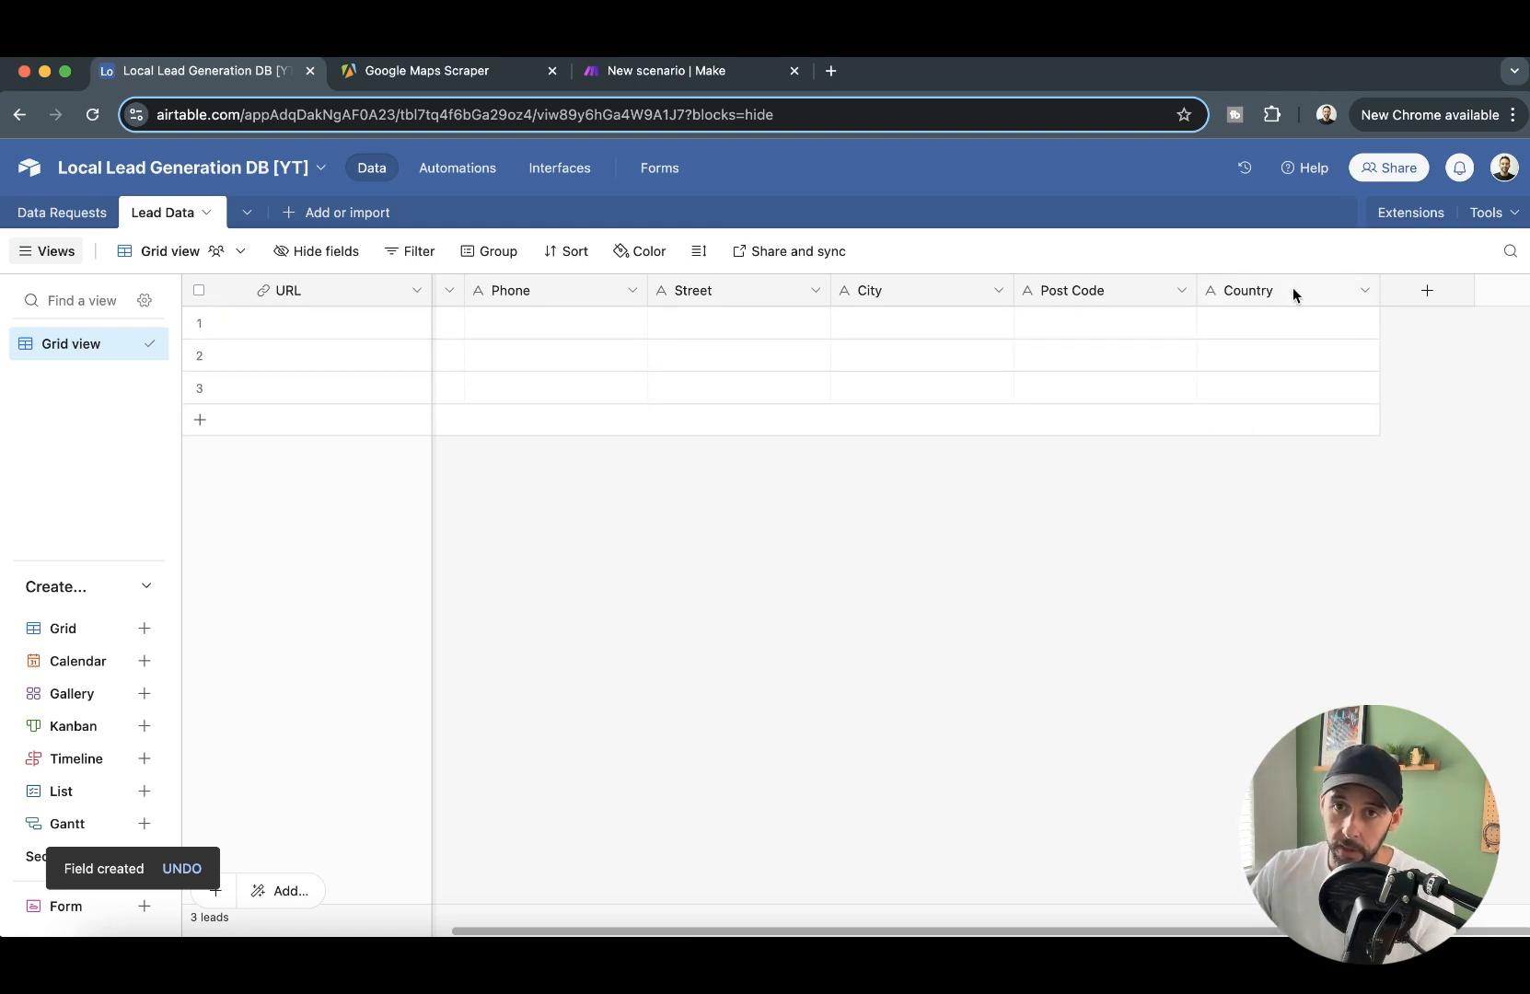
click(1442, 293)
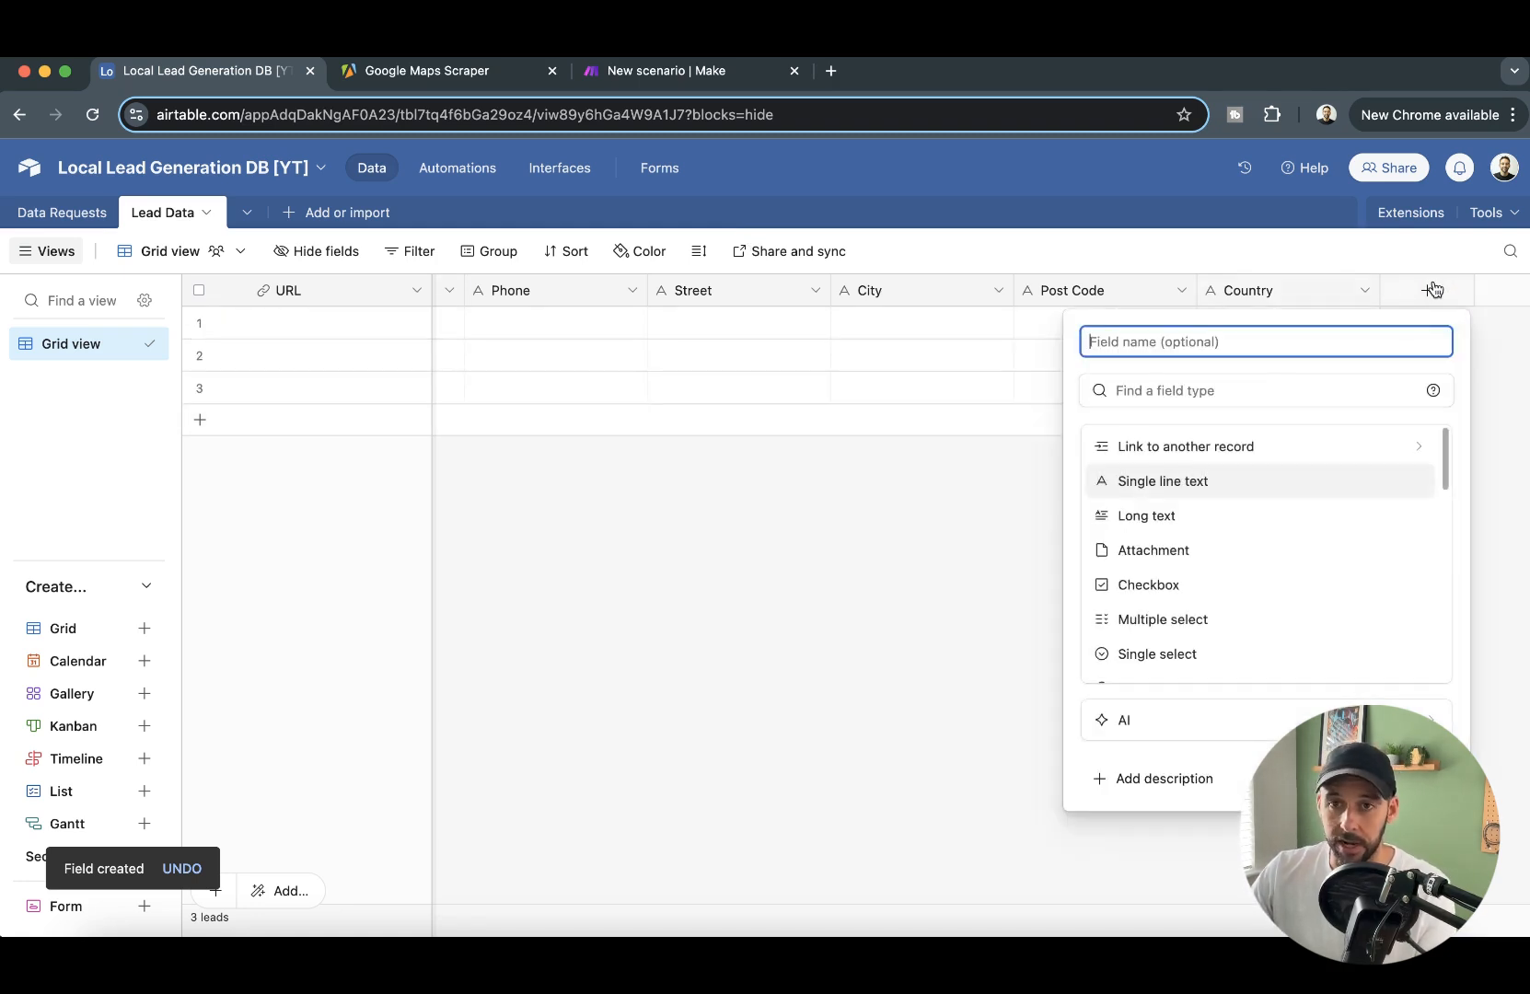
click(1174, 448)
click(1179, 430)
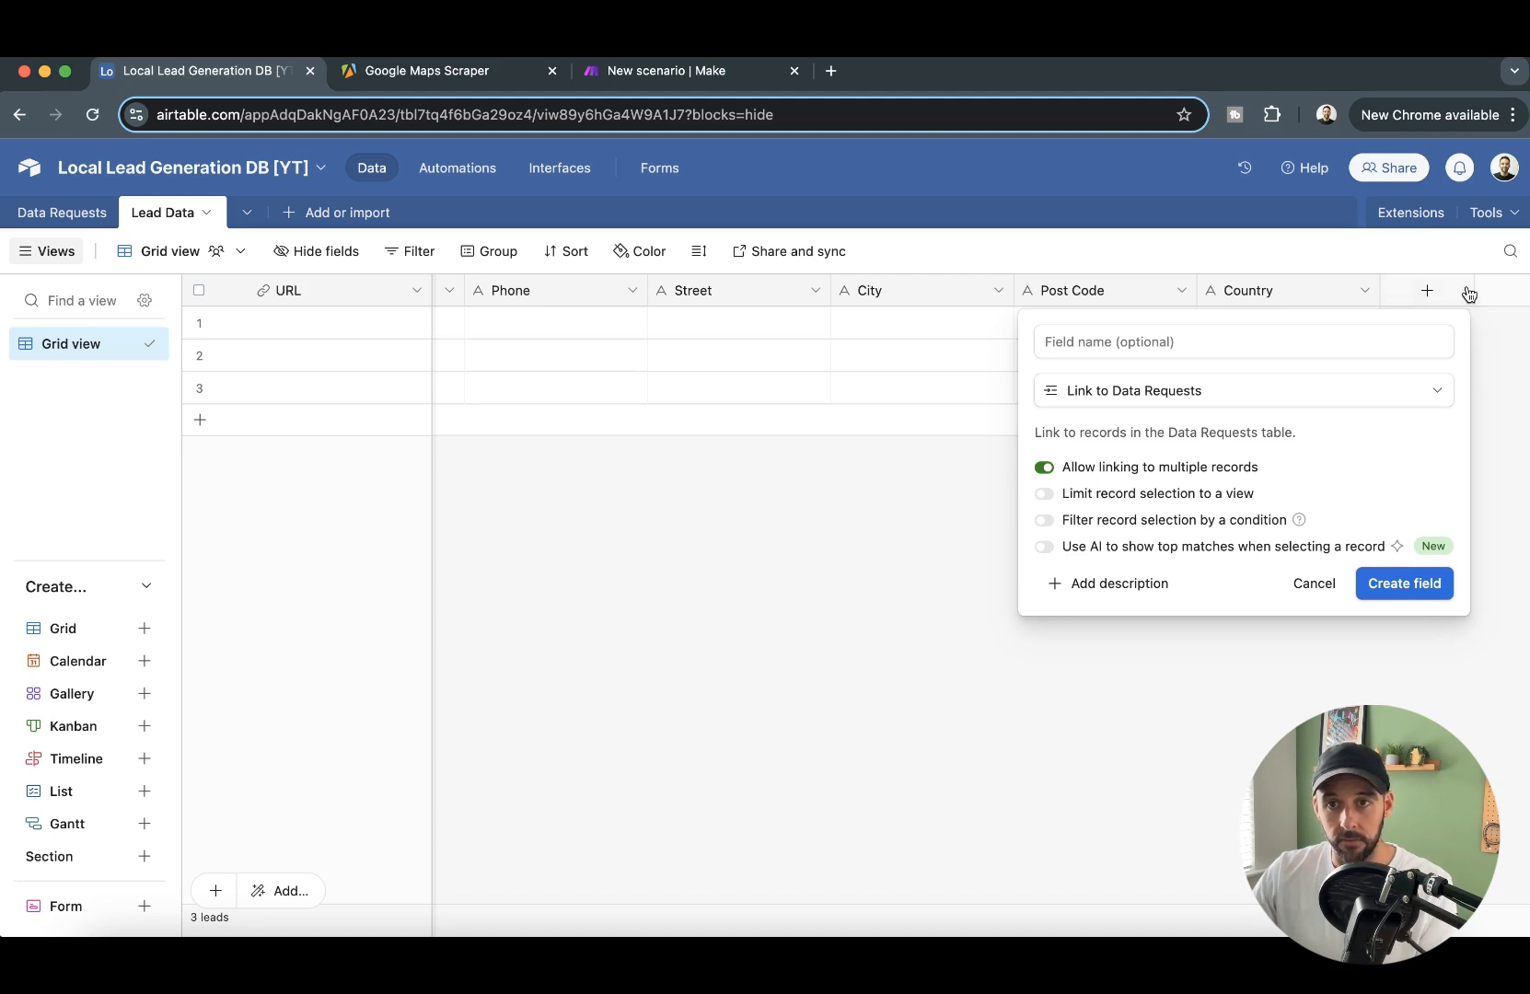
click(1314, 582)
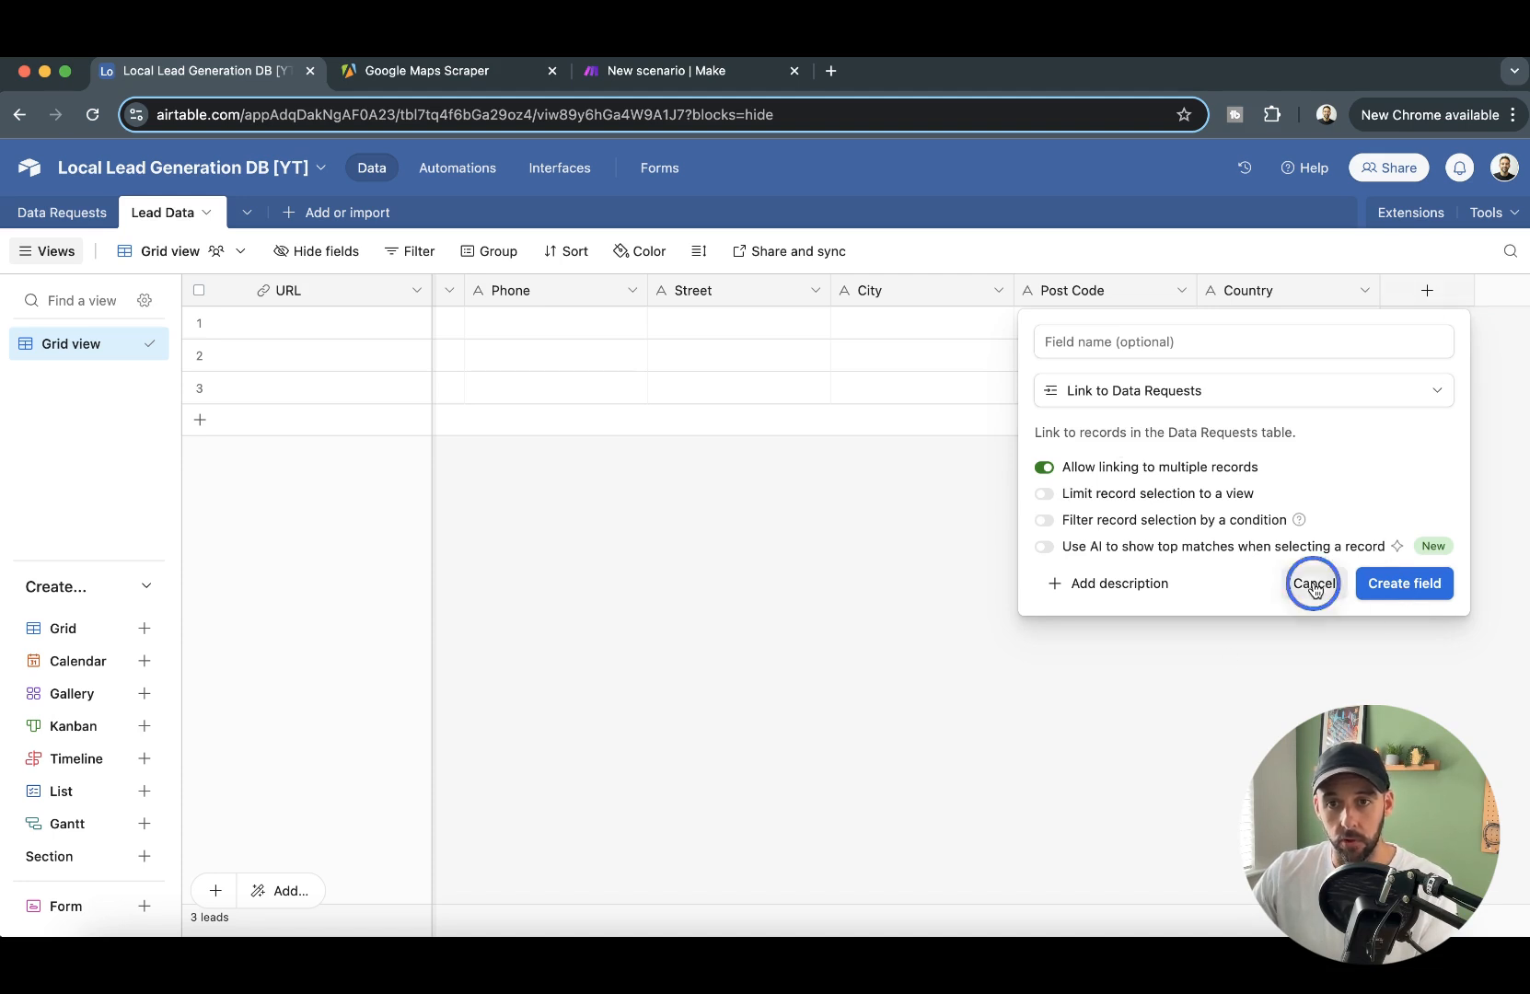
- Add a linked record field to the Data Requests table after Country, keeping the default field name and skipping the lookup fields
click(1427, 290)
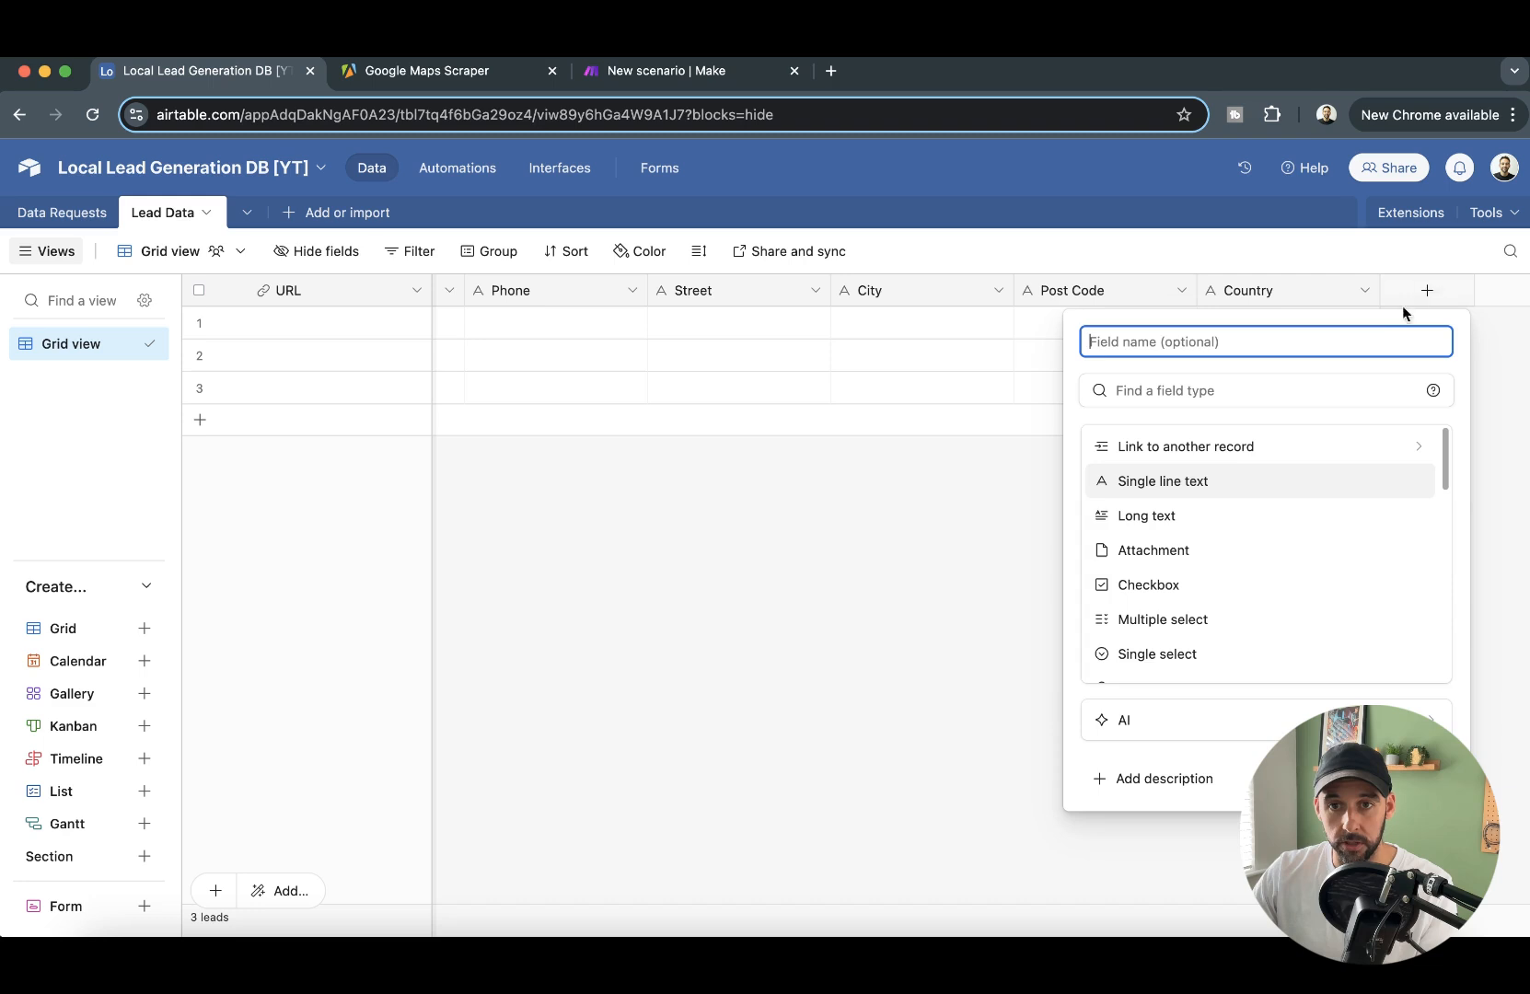
click(1193, 449)
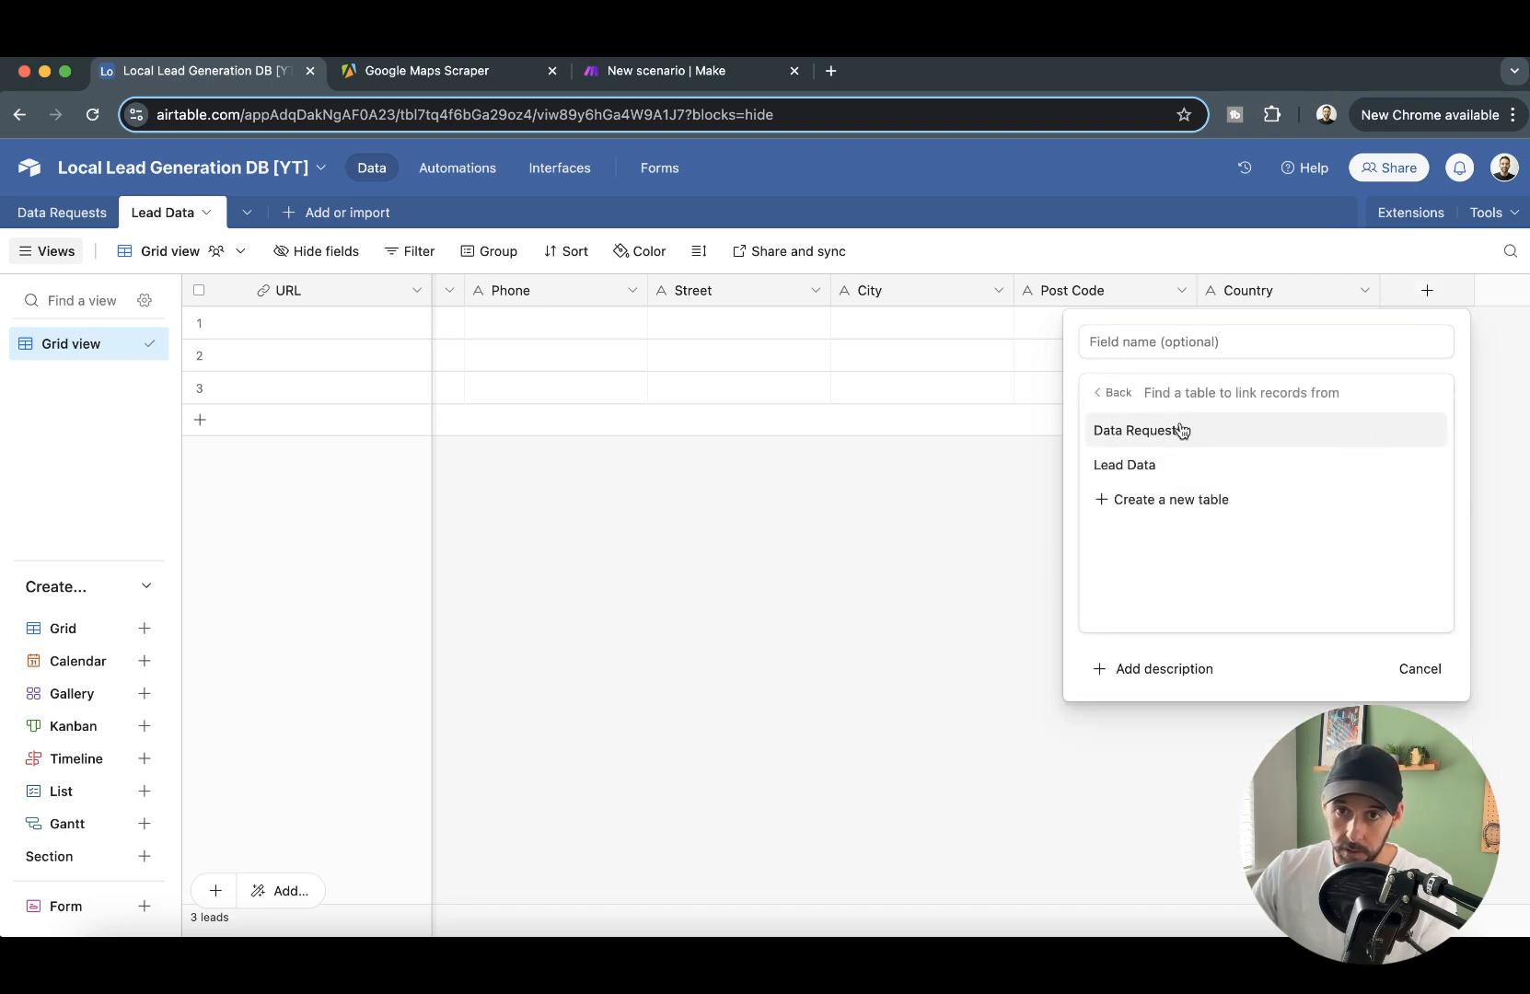
click(1174, 432)
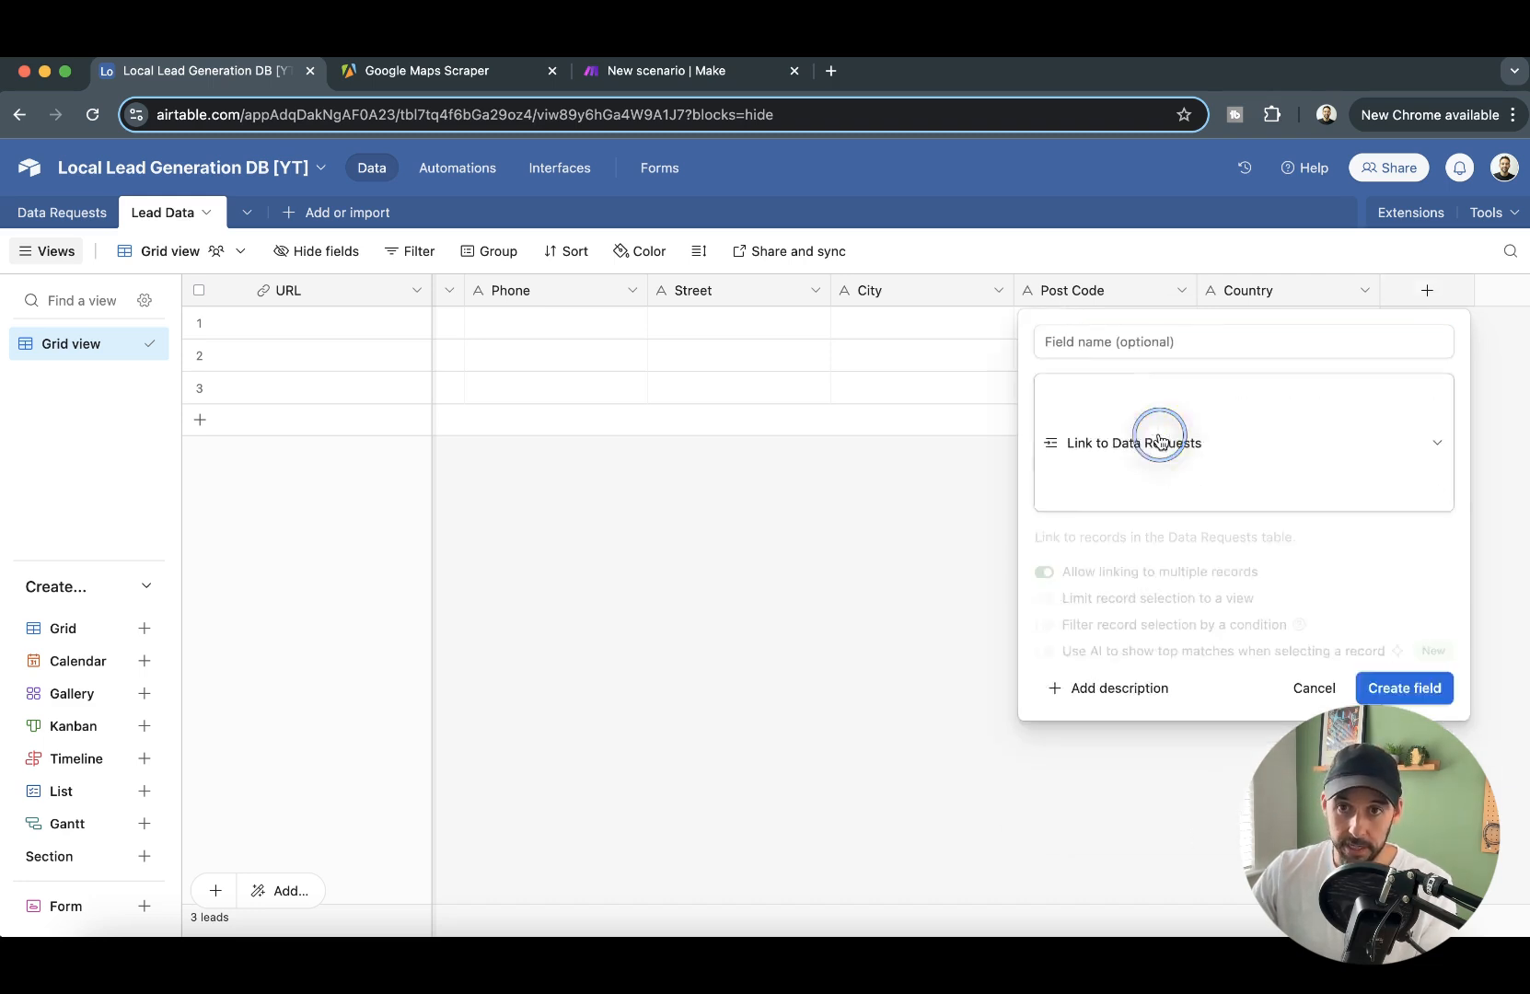
click(1190, 347)
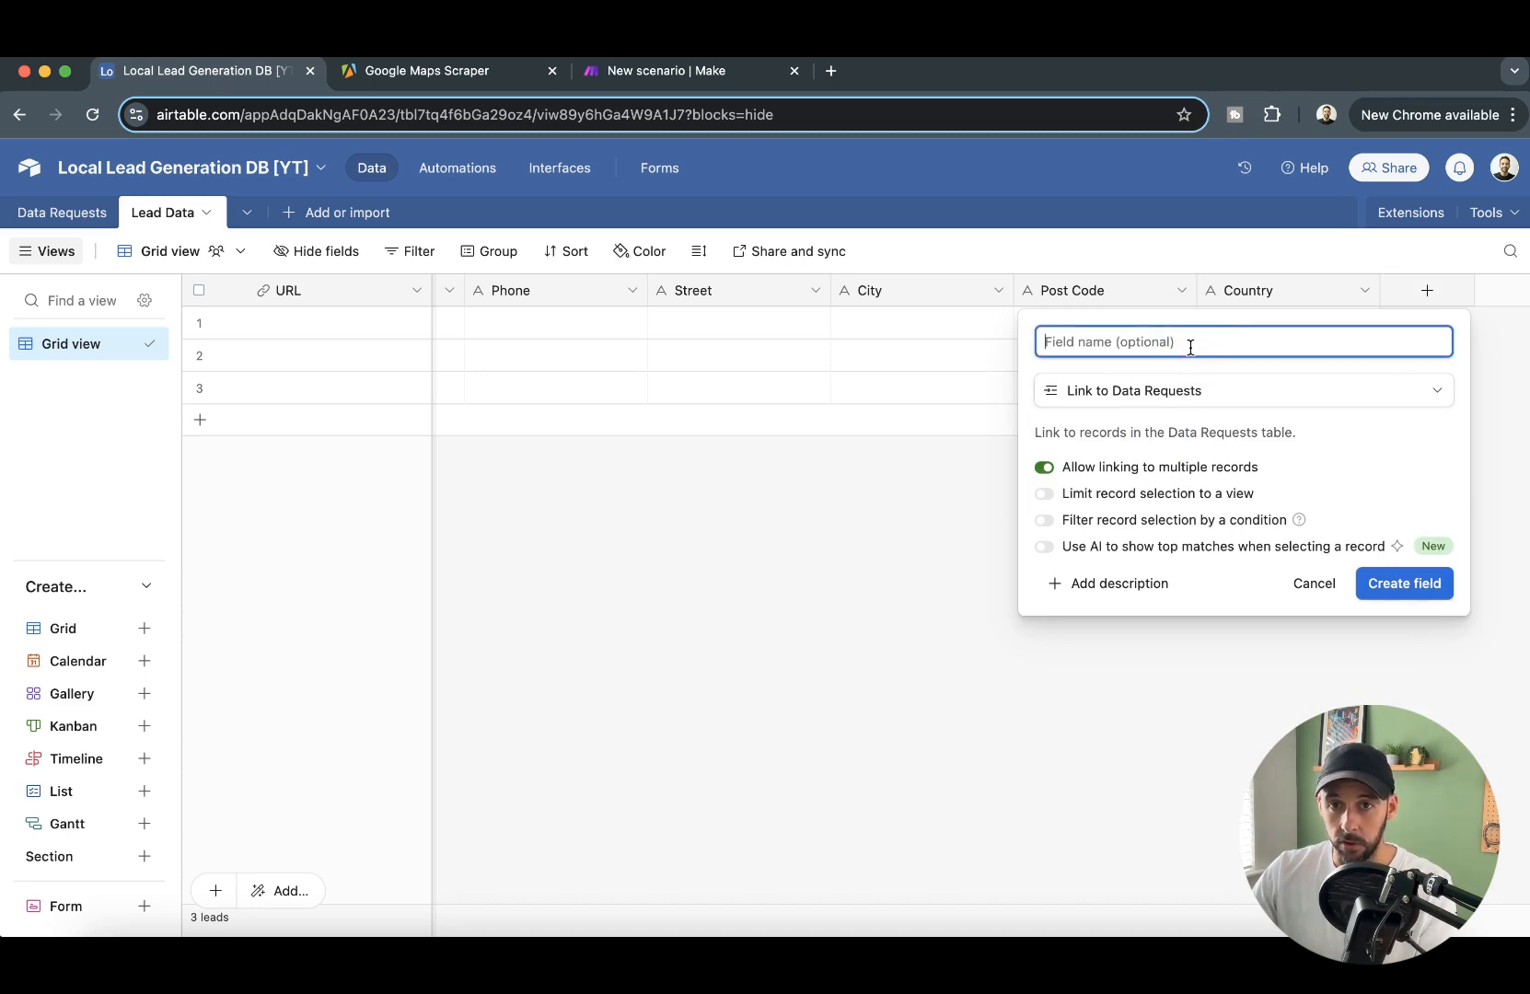
click(1421, 583)
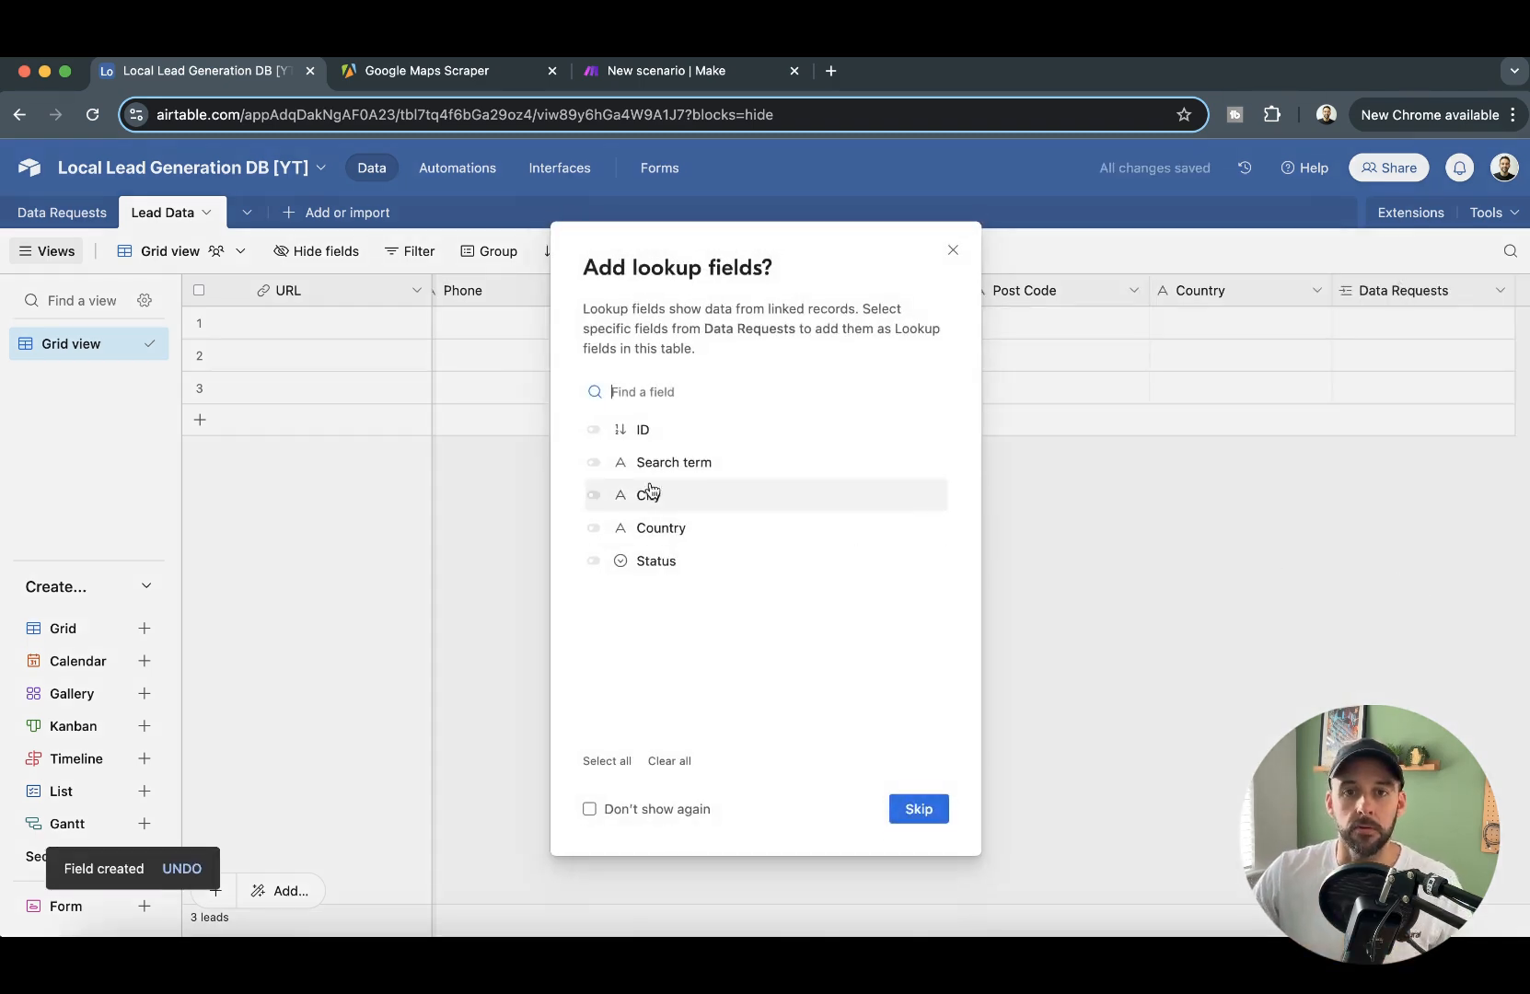
click(911, 812)
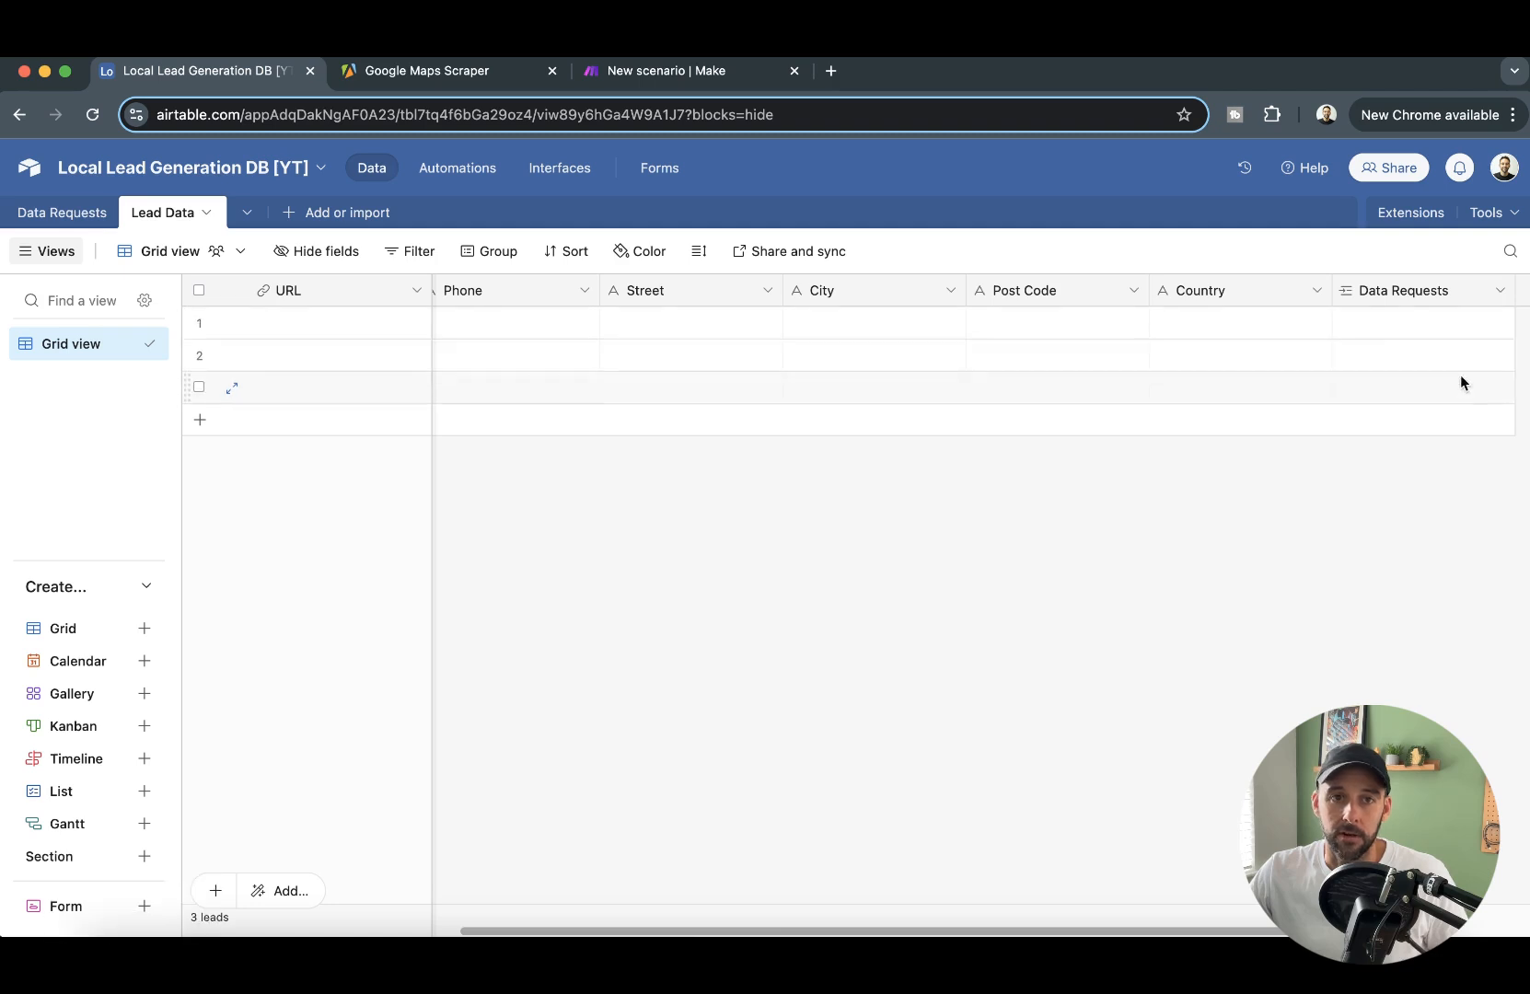
- Review the linked record fields in the Data Requests and Lead Data tables, ending in Data Requests
click(41, 211)
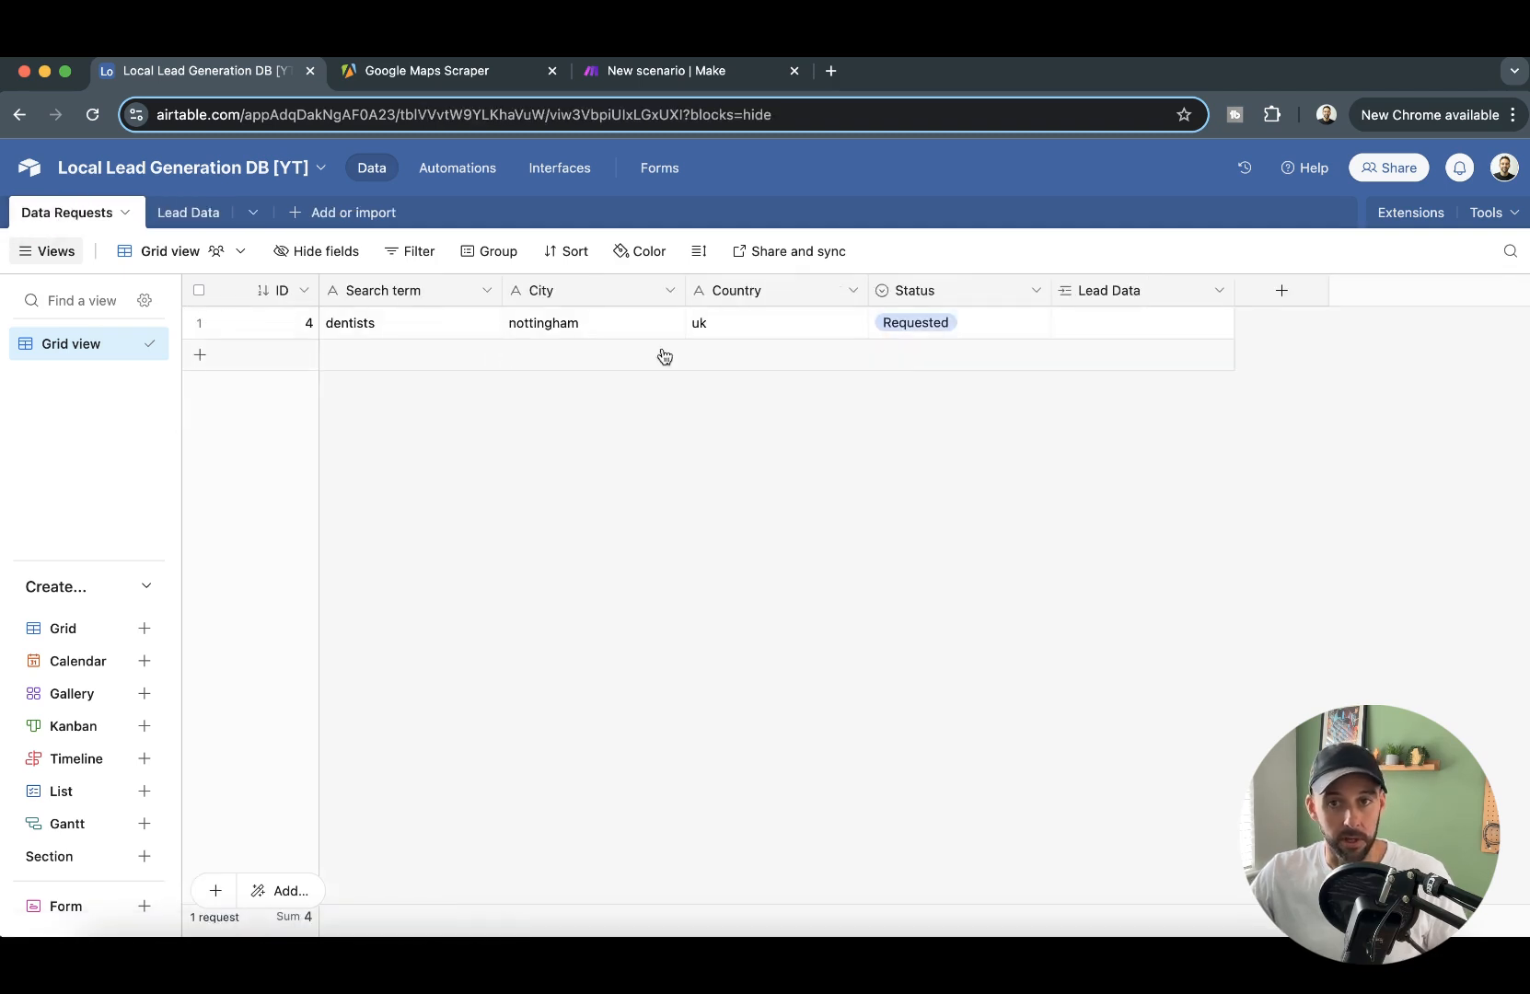
click(923, 509)
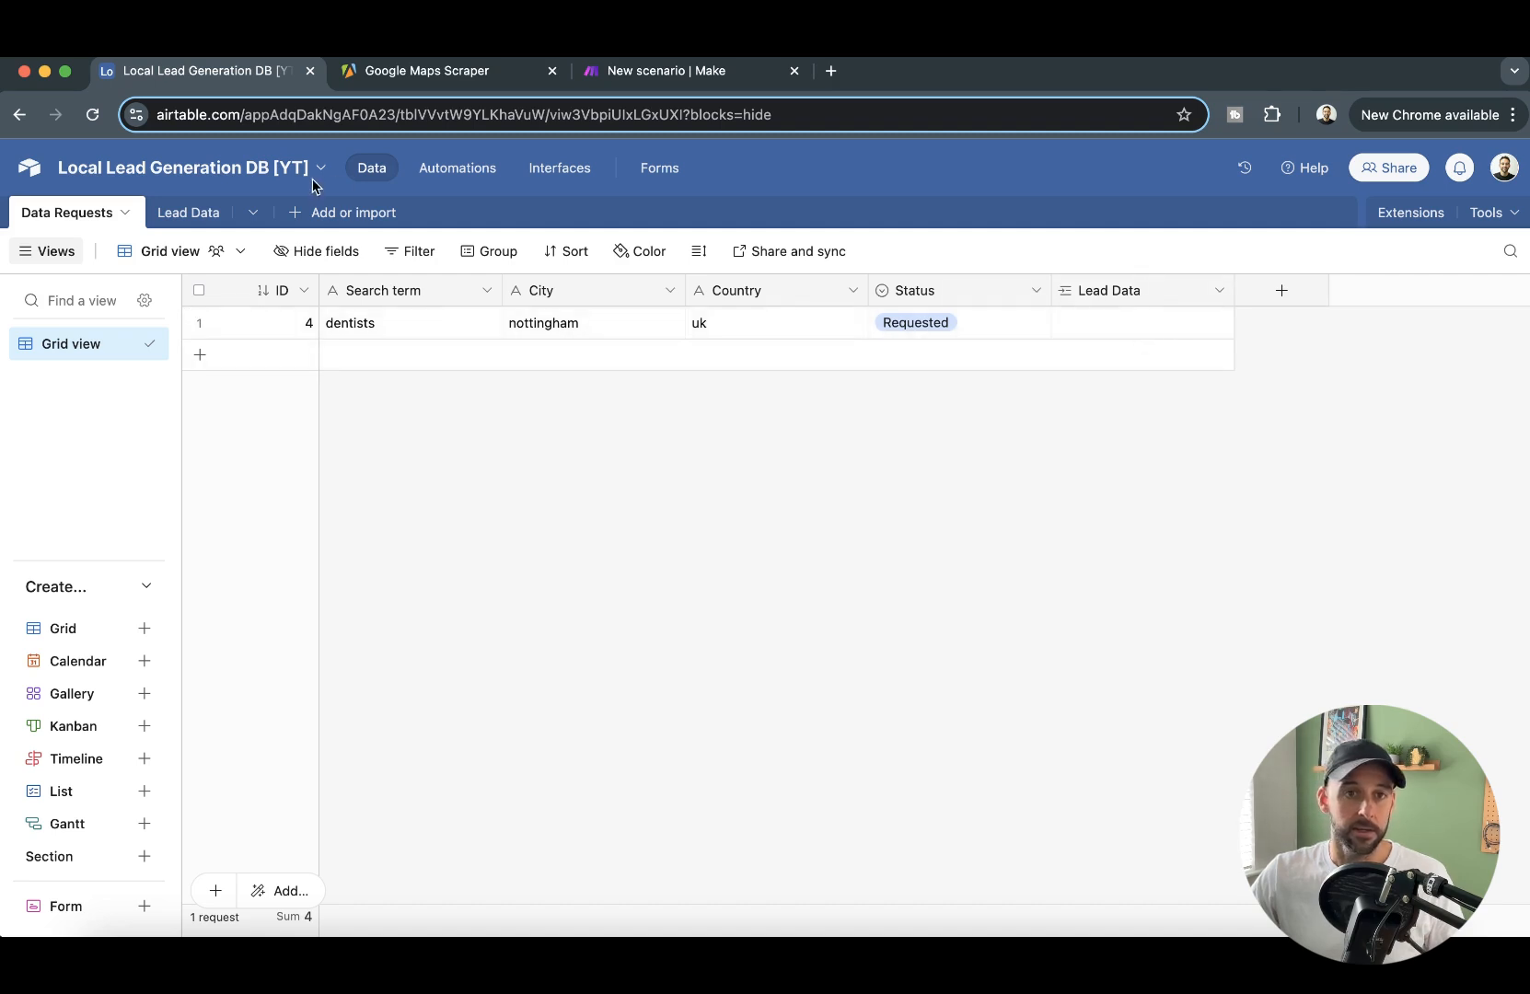
click(188, 213)
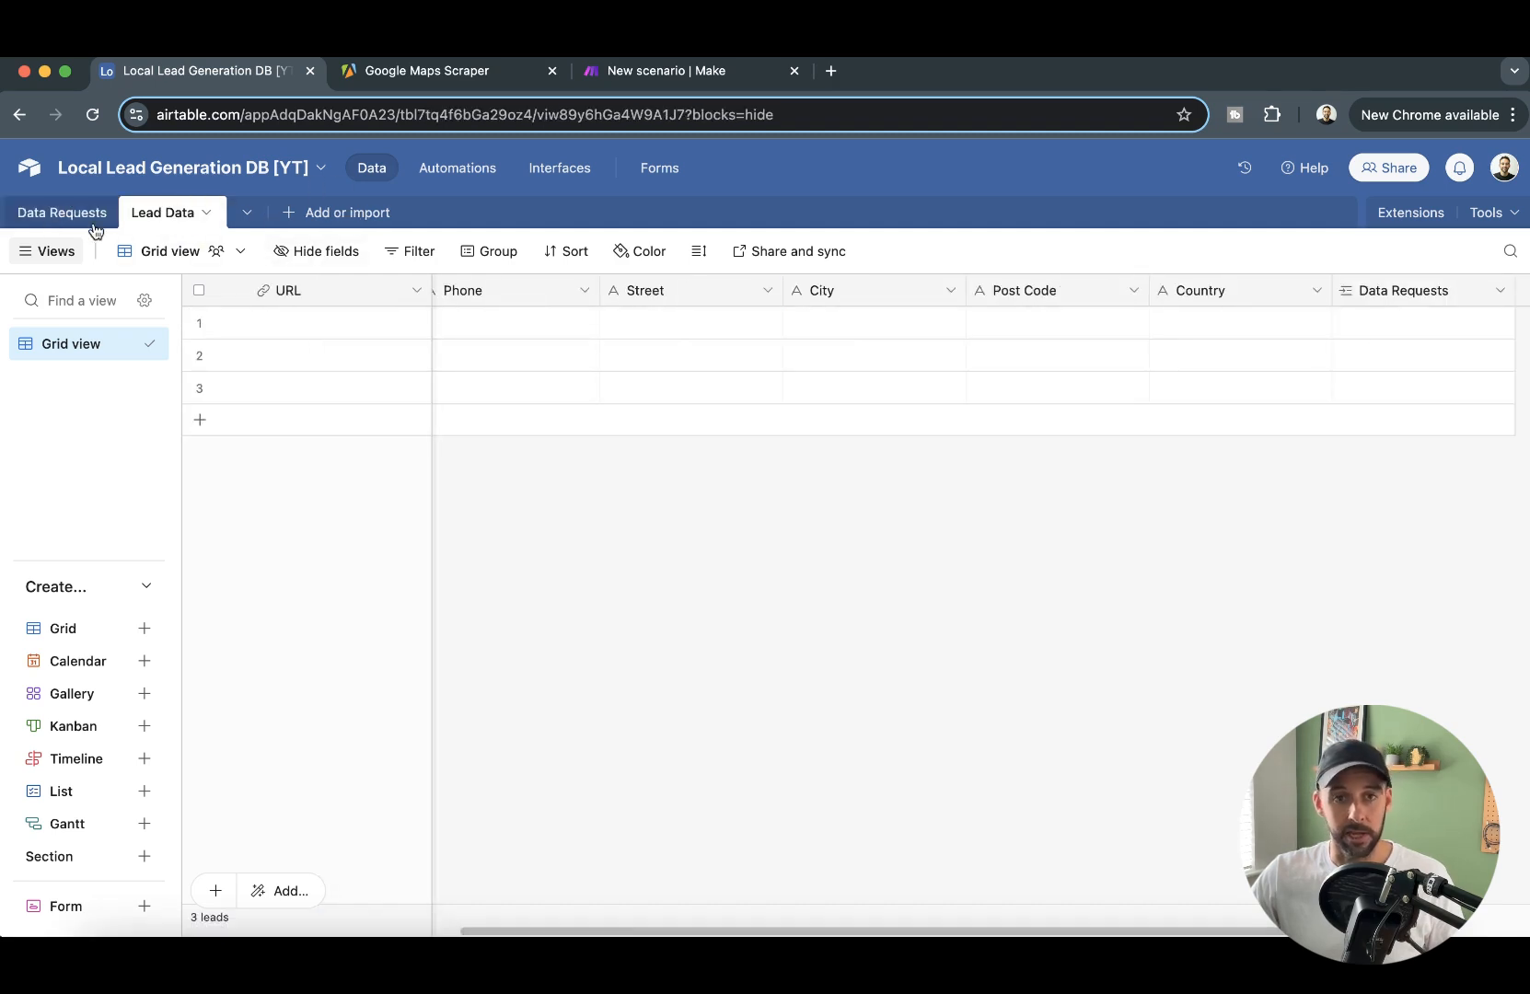
click(62, 213)
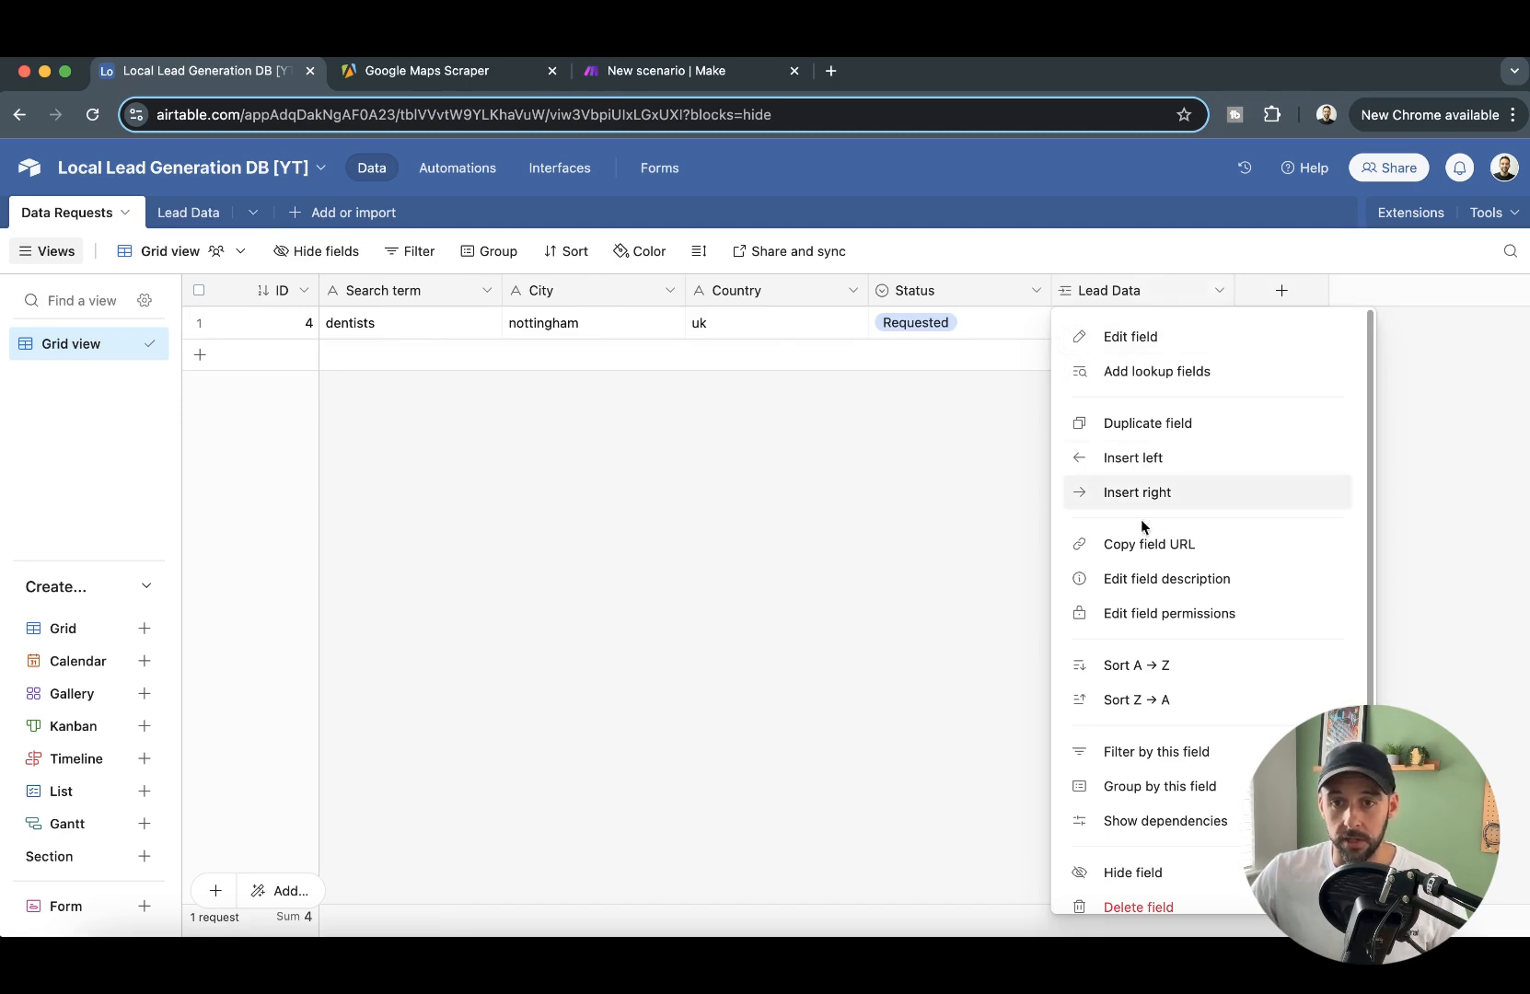
- Hide the Lead Data field in the Data Requests table and add a Single line text field named Run ID after Status
click(1134, 881)
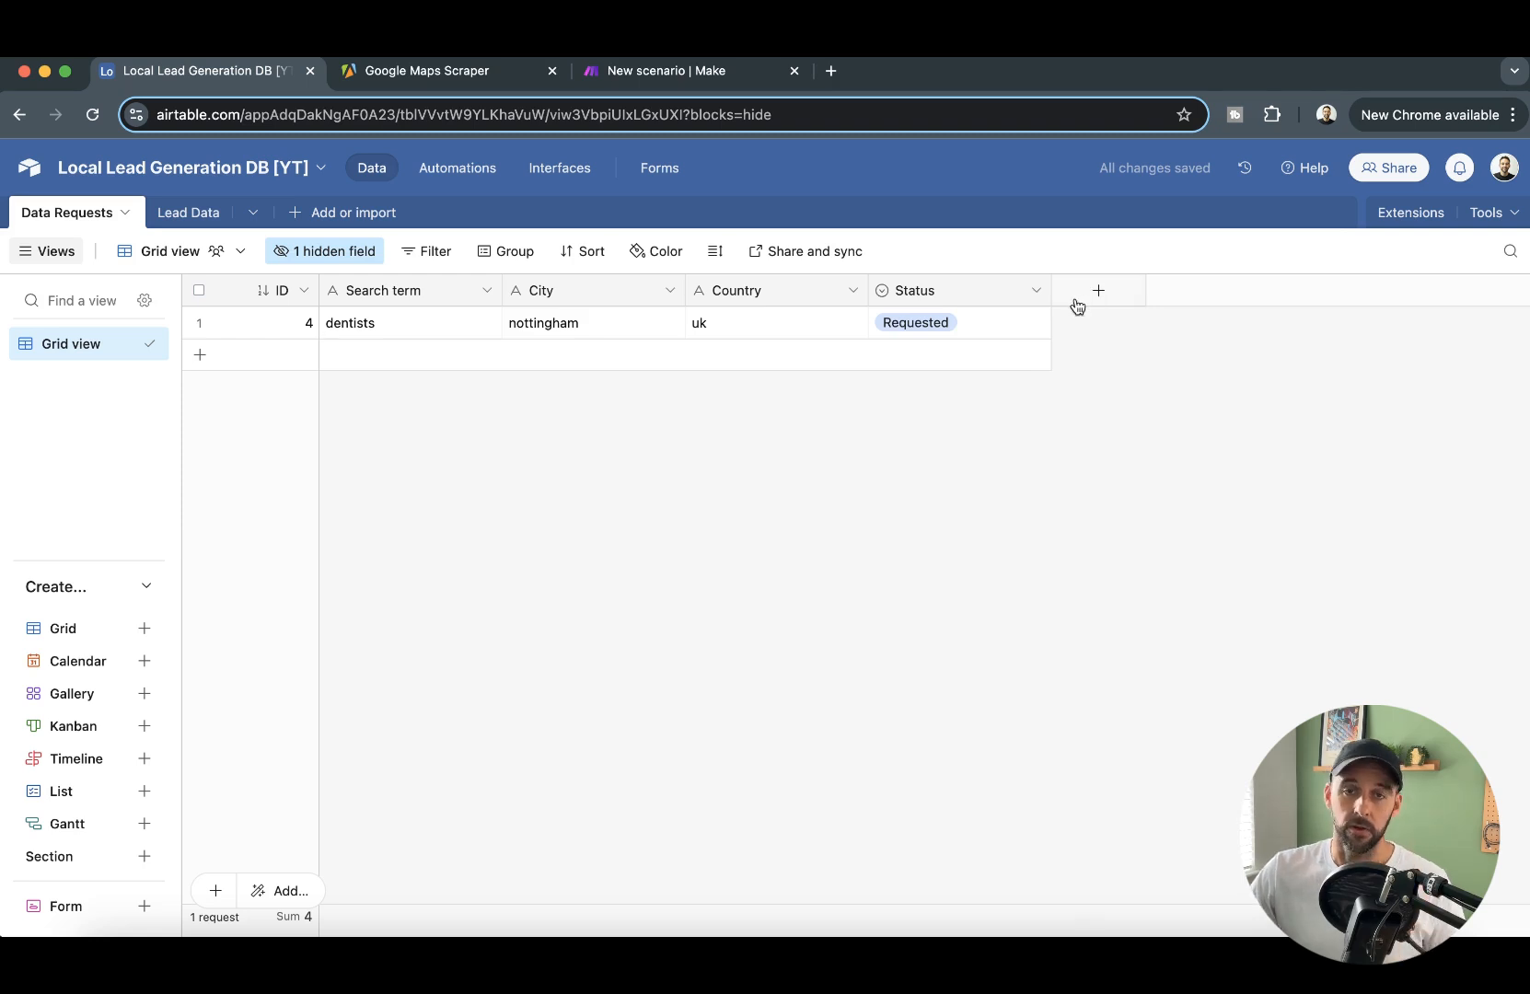
click(1123, 290)
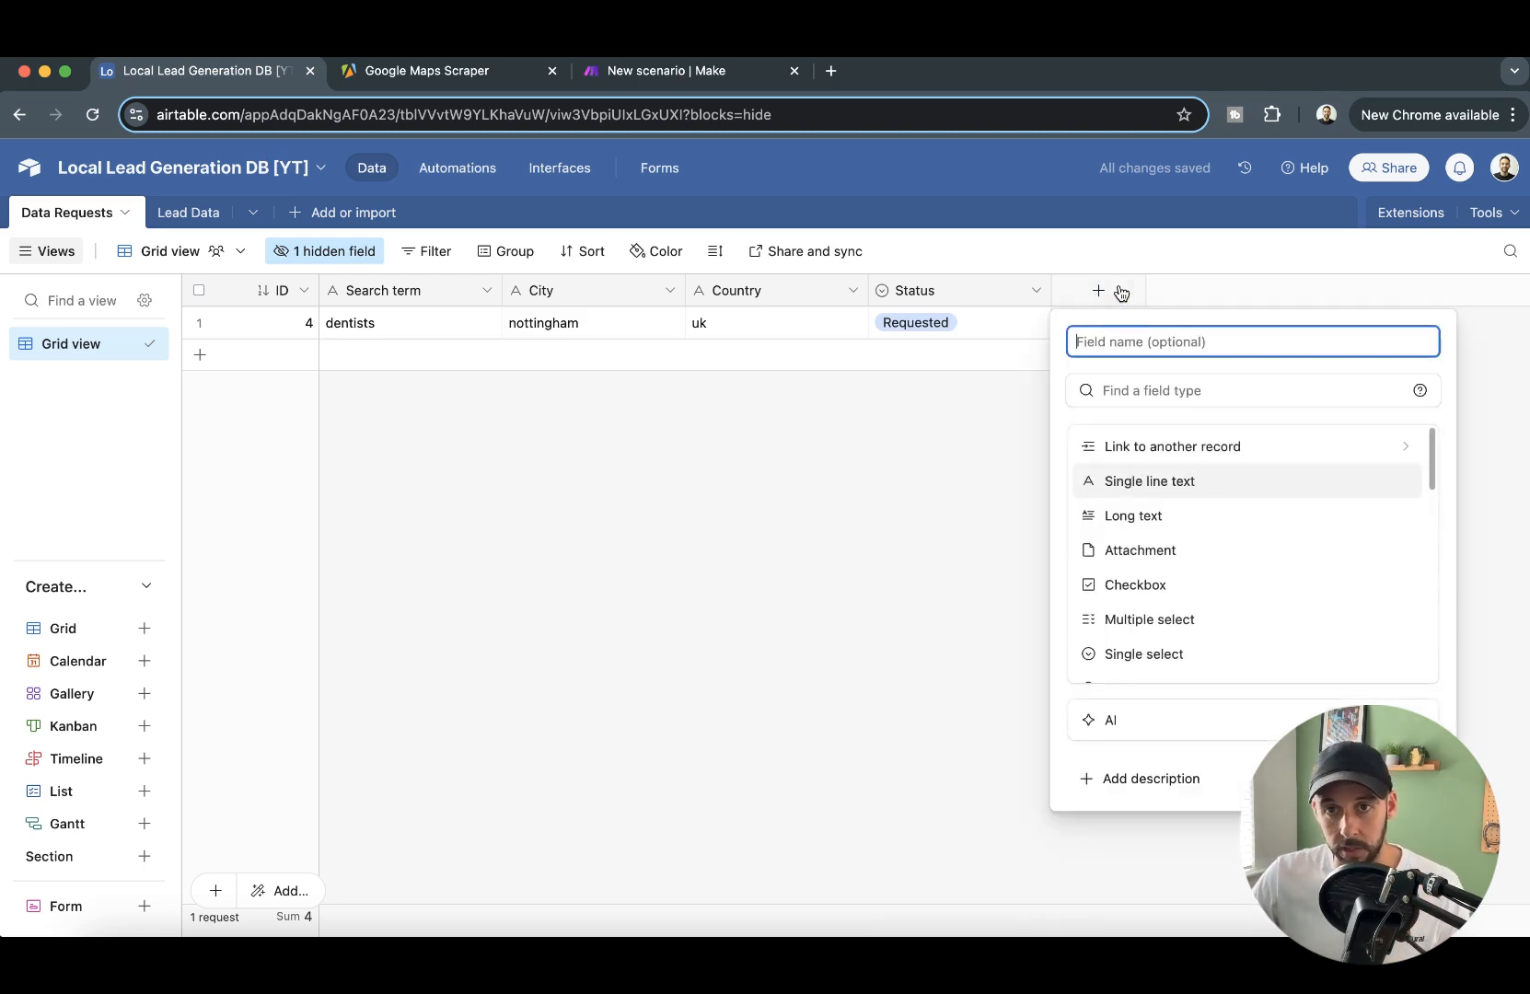
text(D)
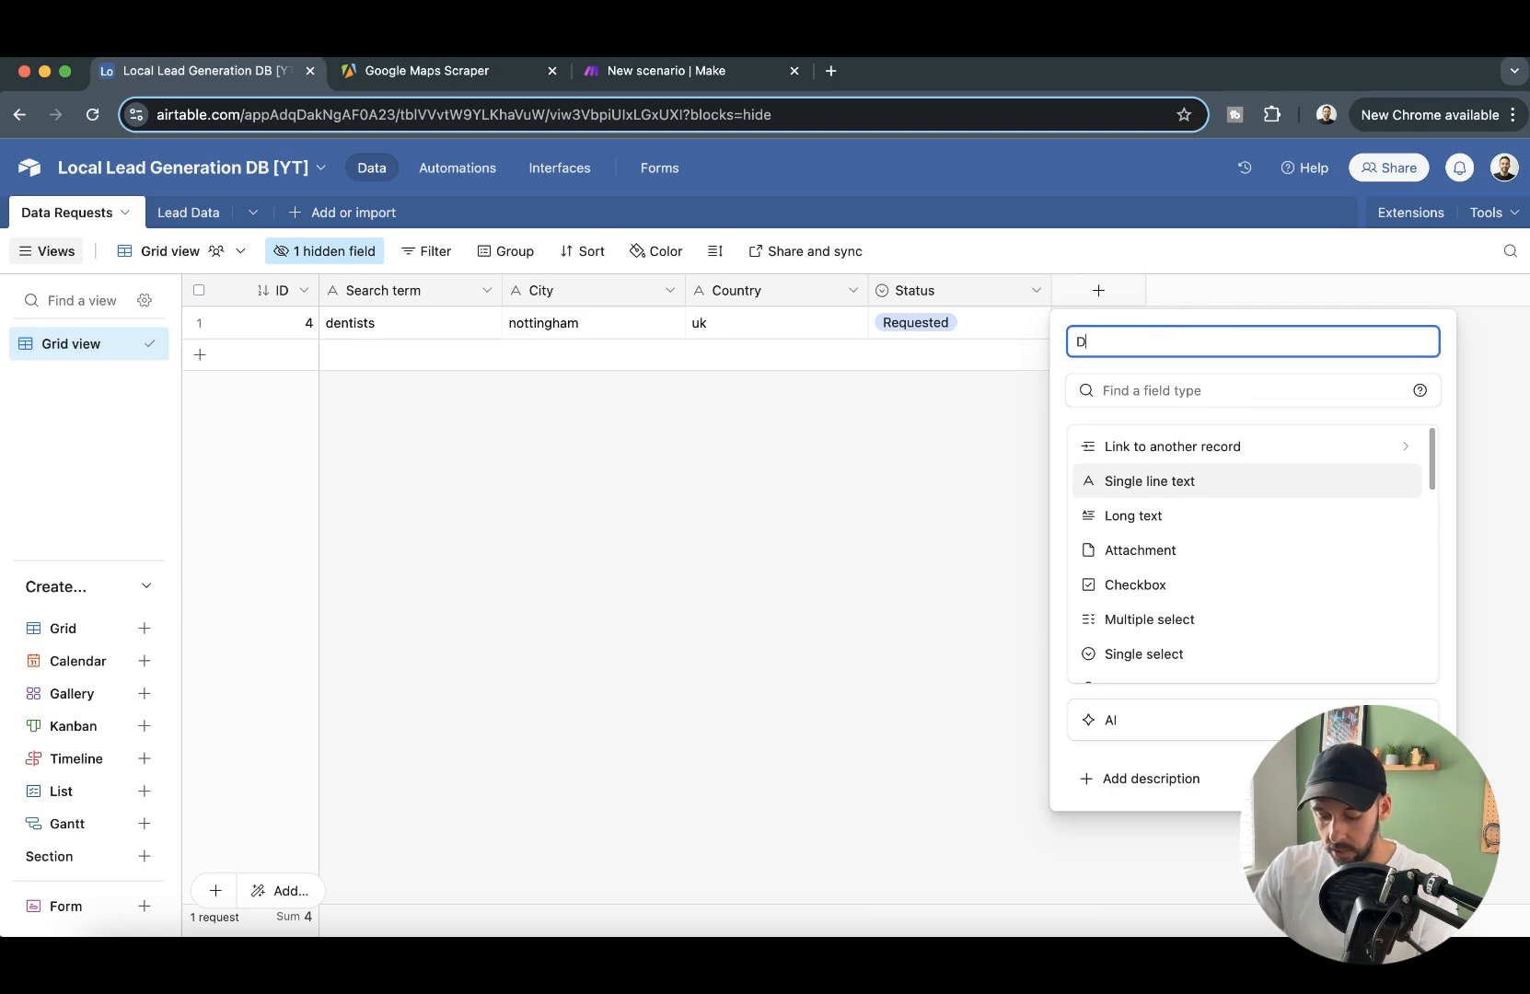
text(ataset)
key(alt+BackSpace)
text(Run I)
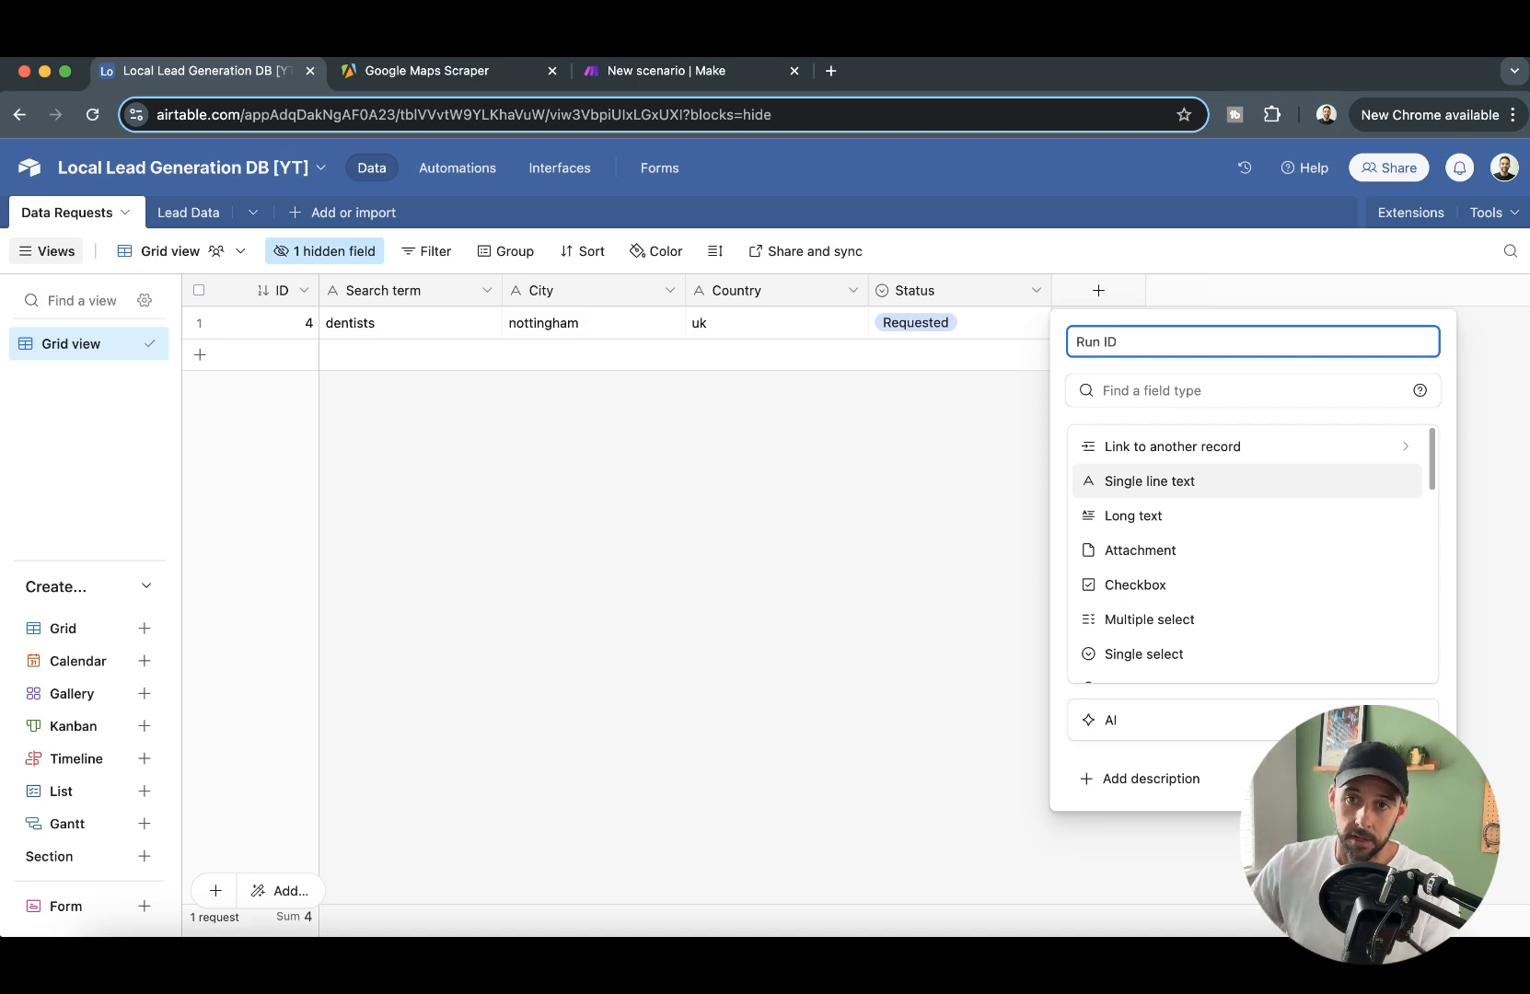
click(1150, 484)
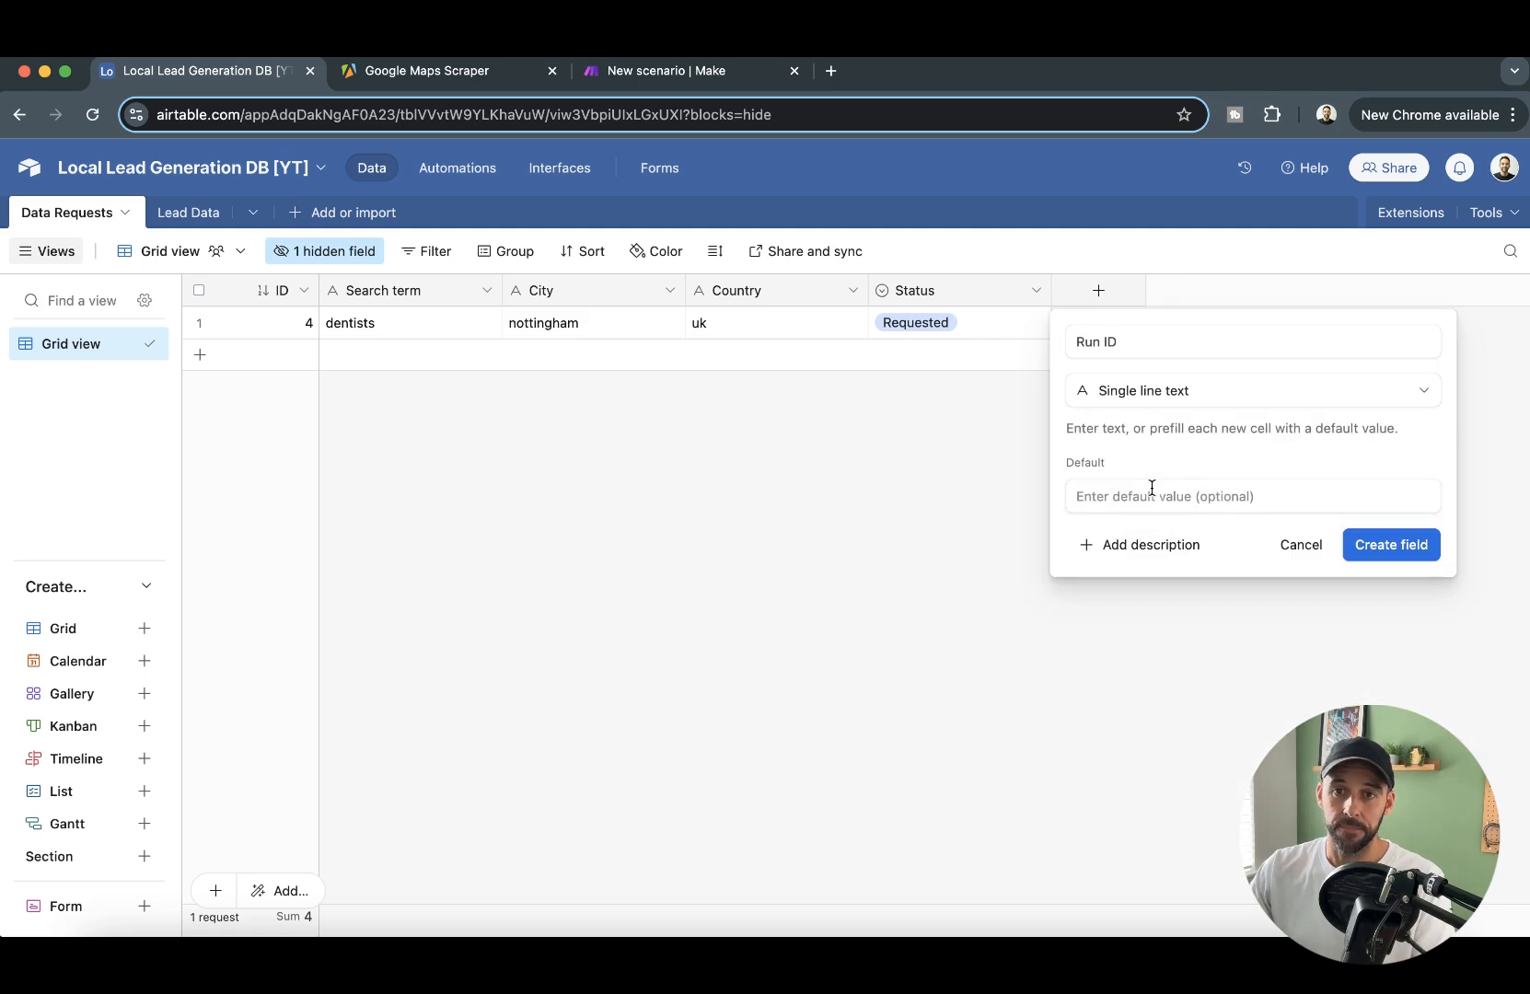
click(1414, 546)
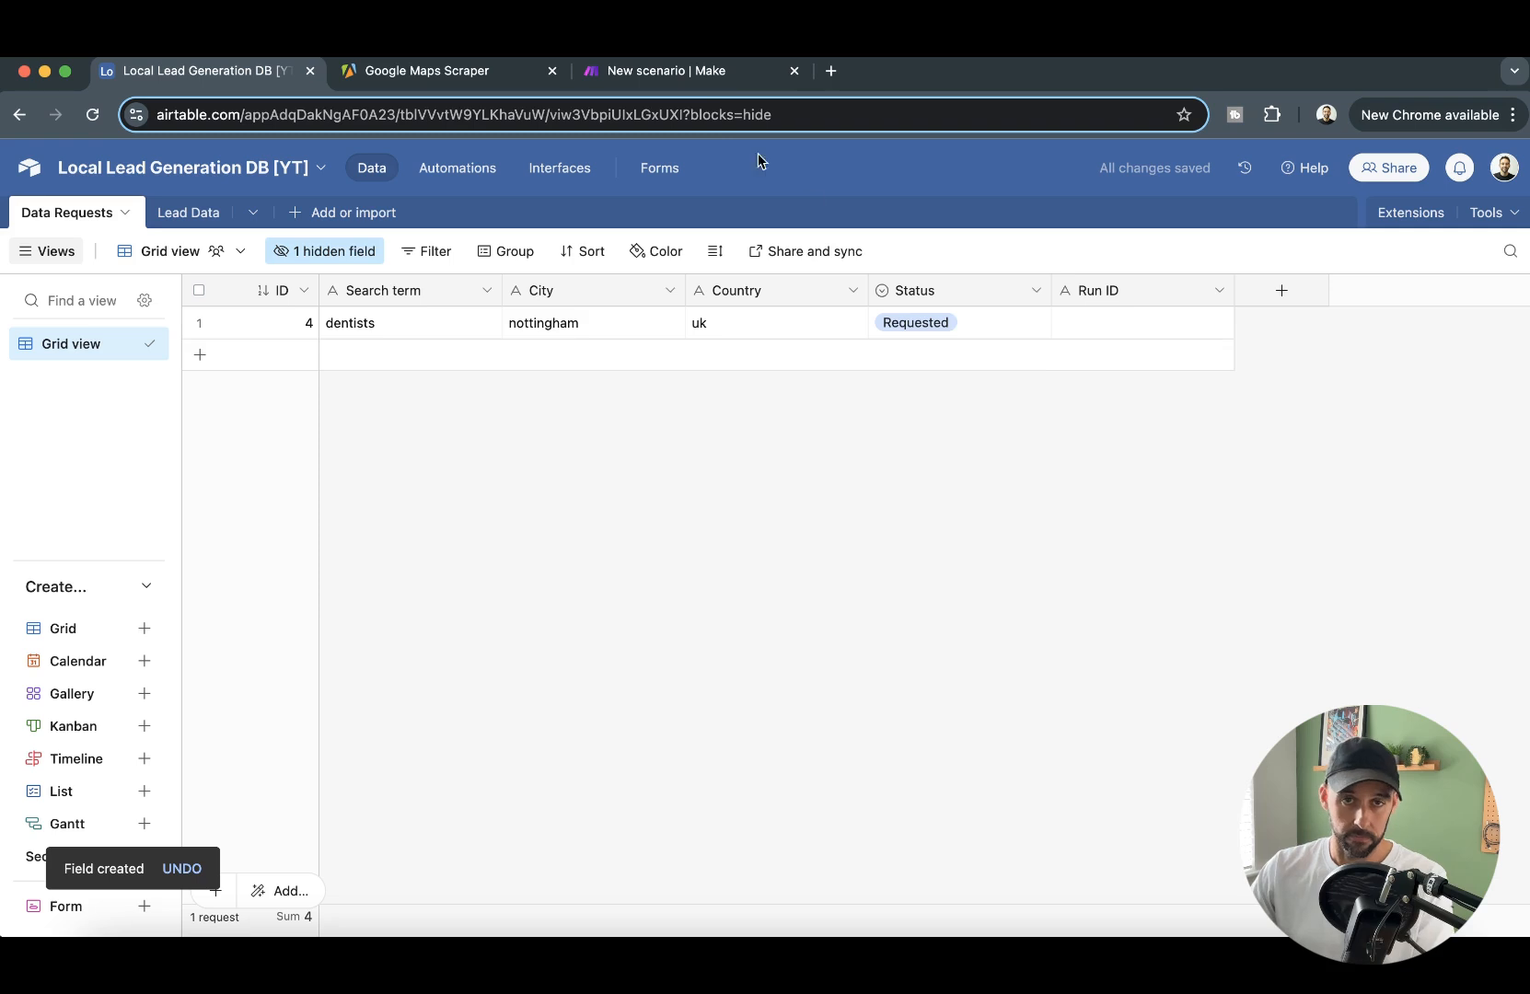
- Switch to Make, save the Add Data to Airtable 2/4 scenario, and open the Initiate Google Maps Scrape 1/4 scenario for editing
click(716, 92)
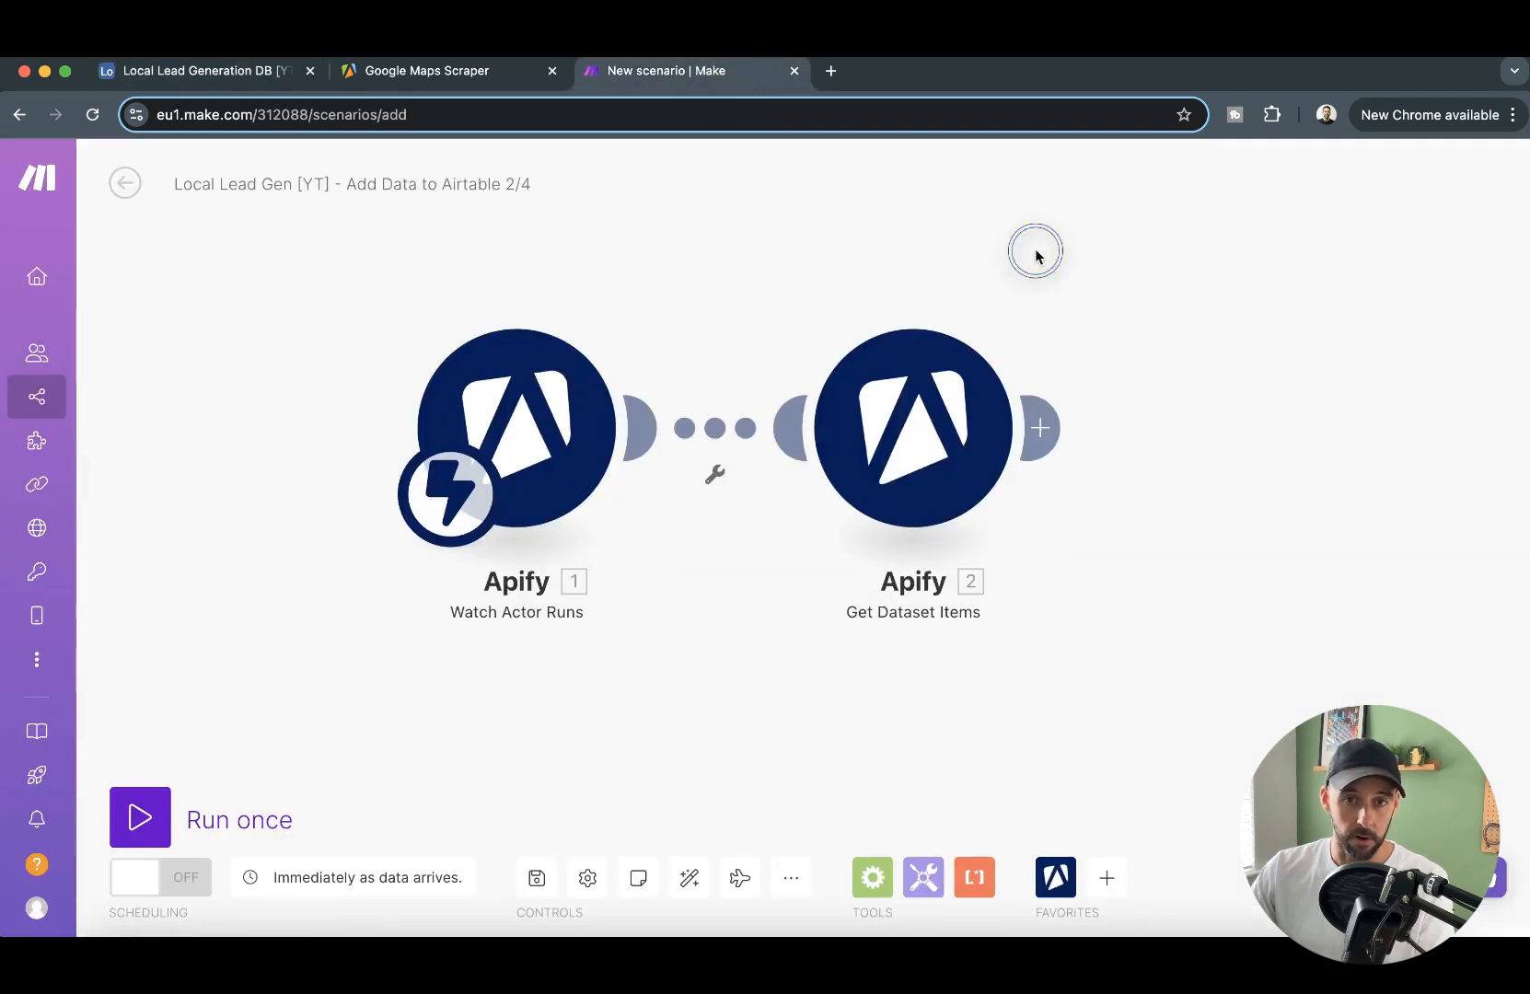
click(535, 880)
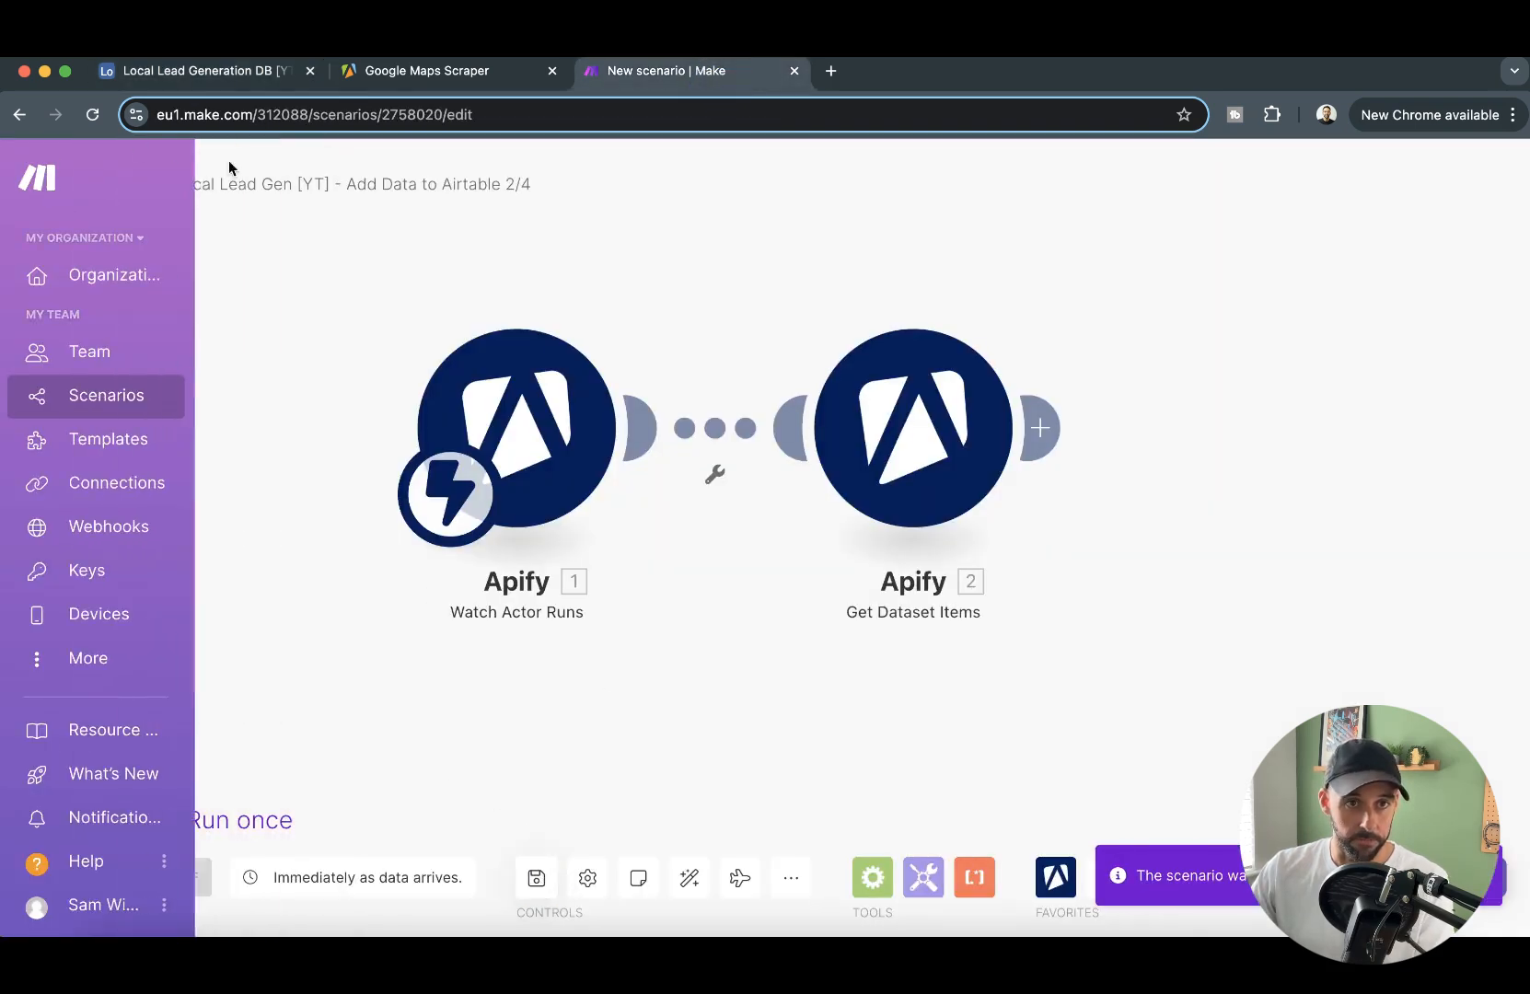
click(125, 183)
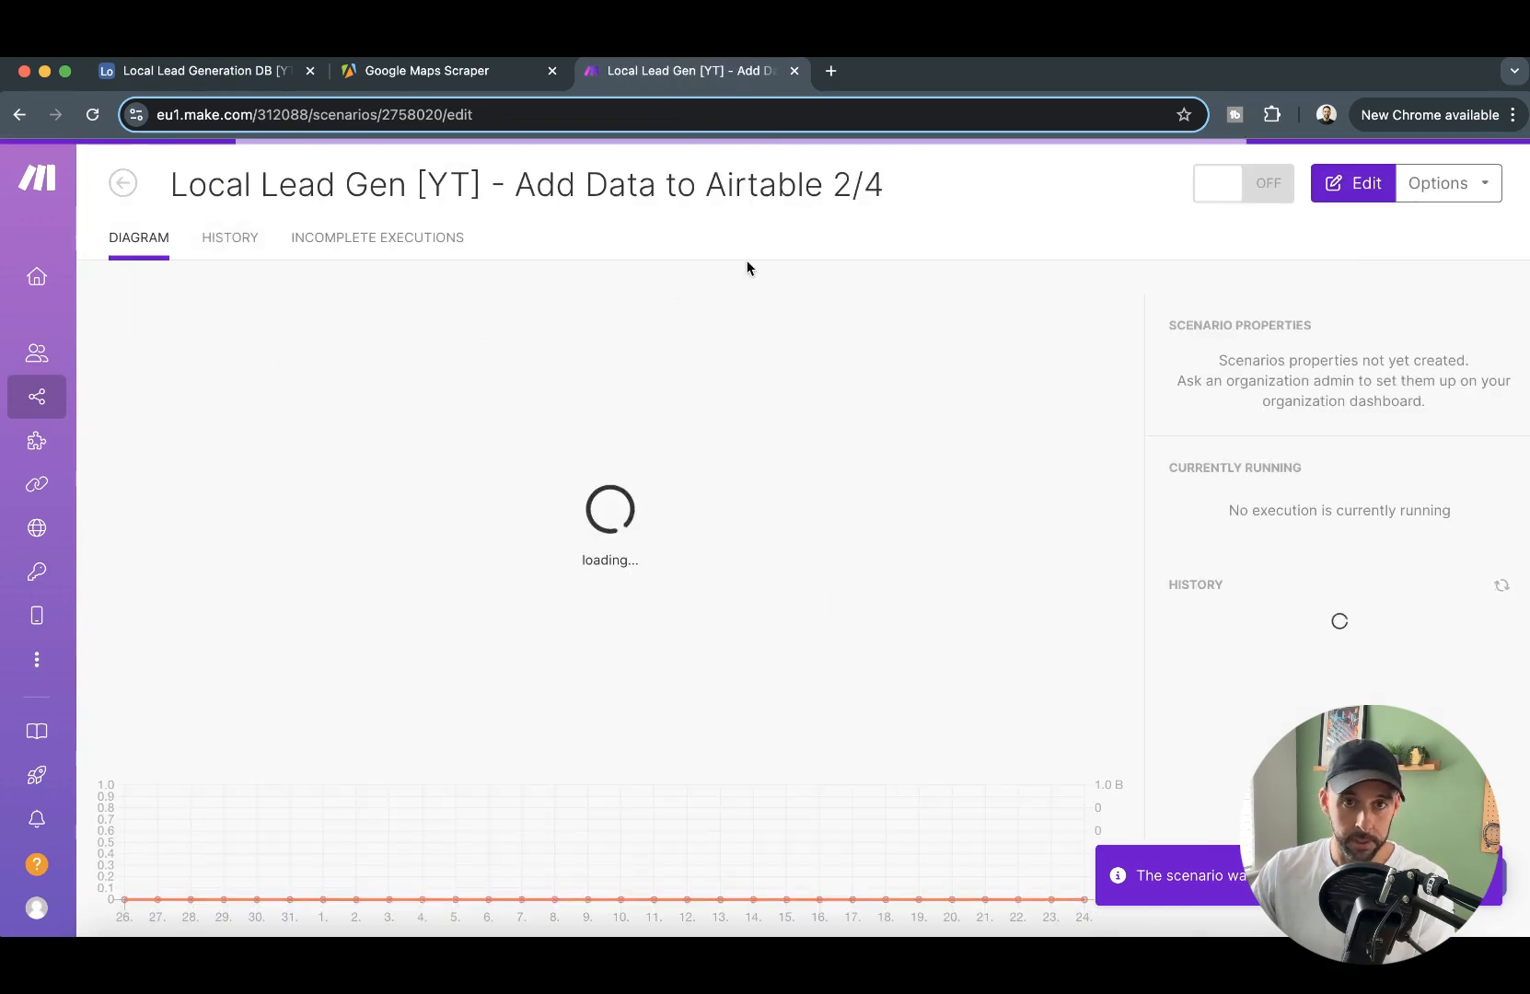
click(37, 396)
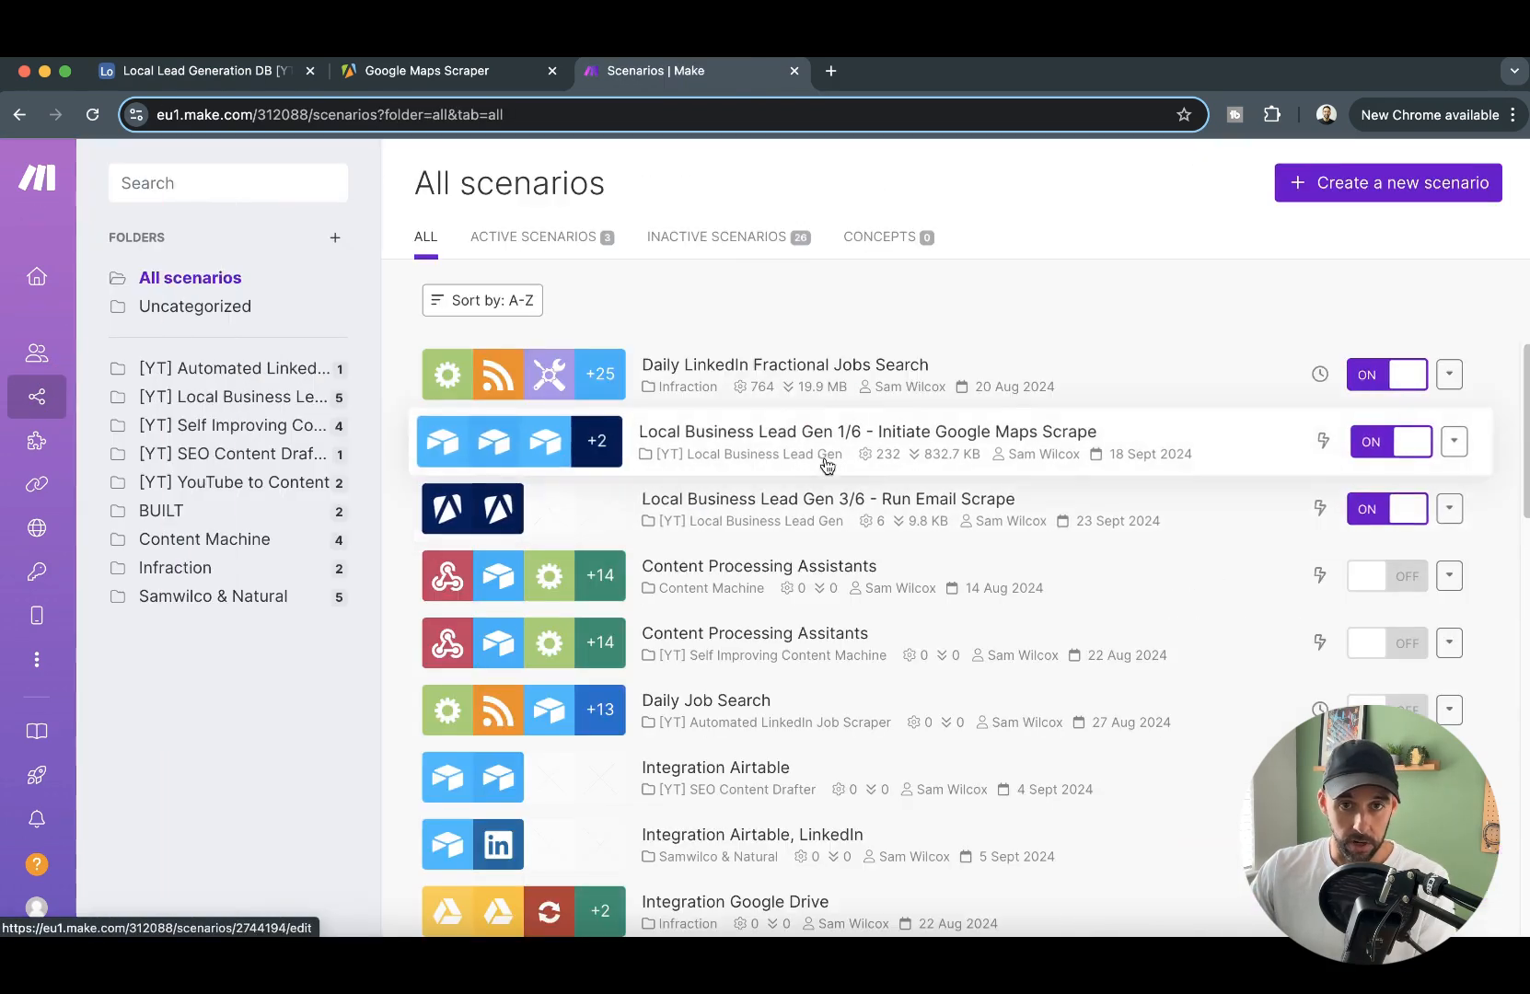
click(234, 397)
click(741, 511)
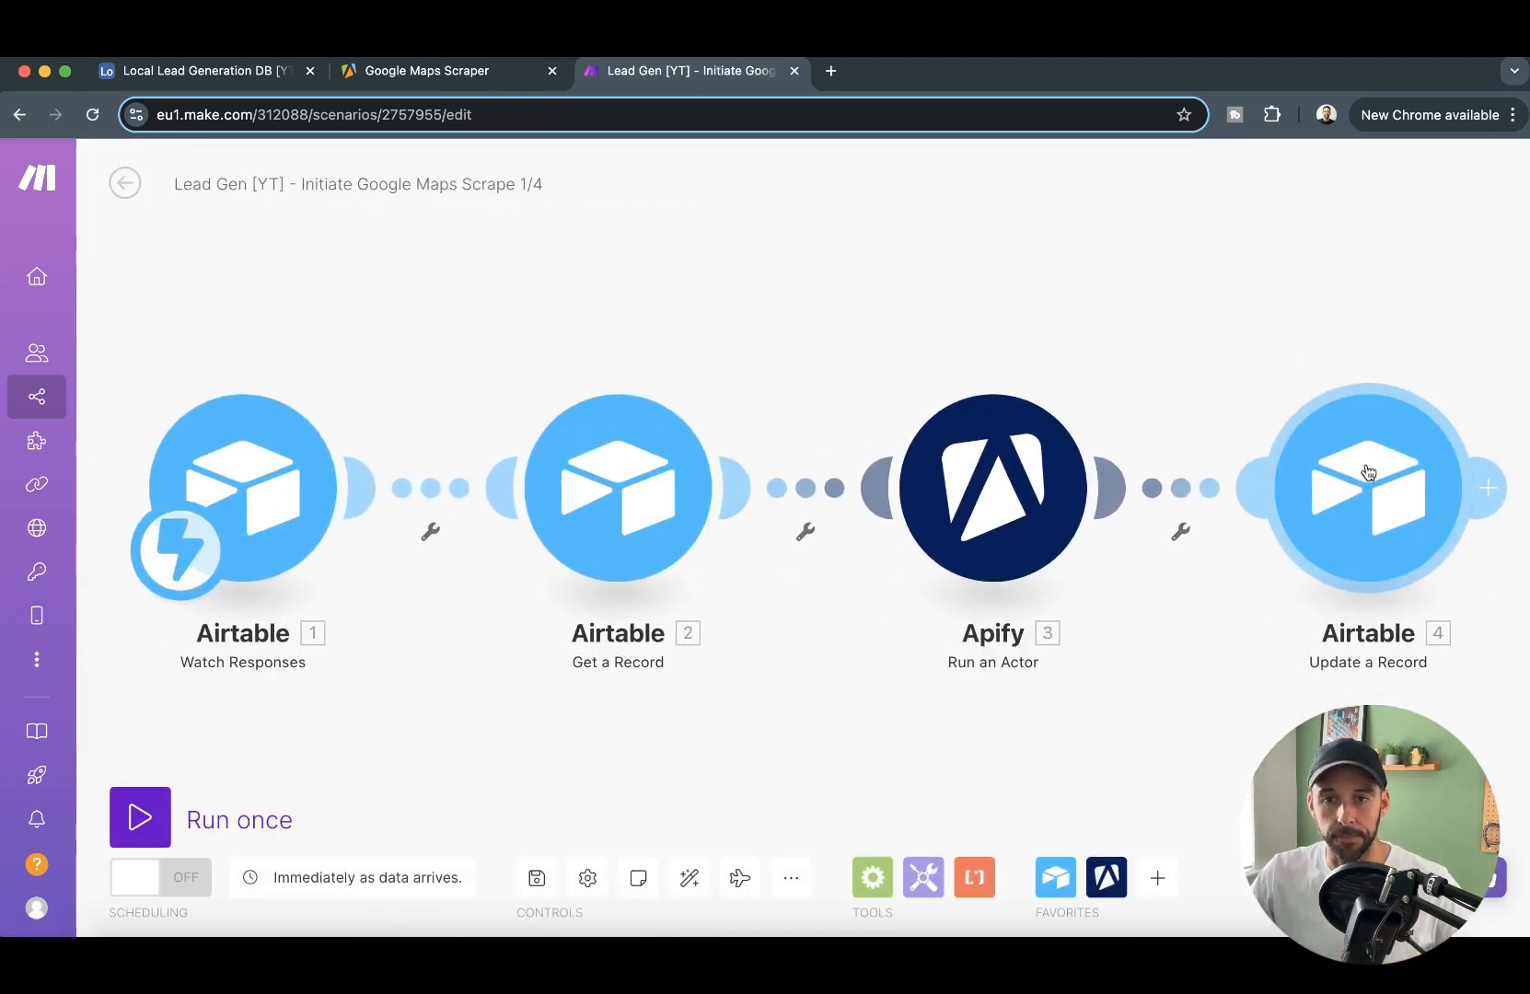
- Map the Apify Run an Actor id to the Run ID field in the Update a Record module and save the scenario
click(1388, 489)
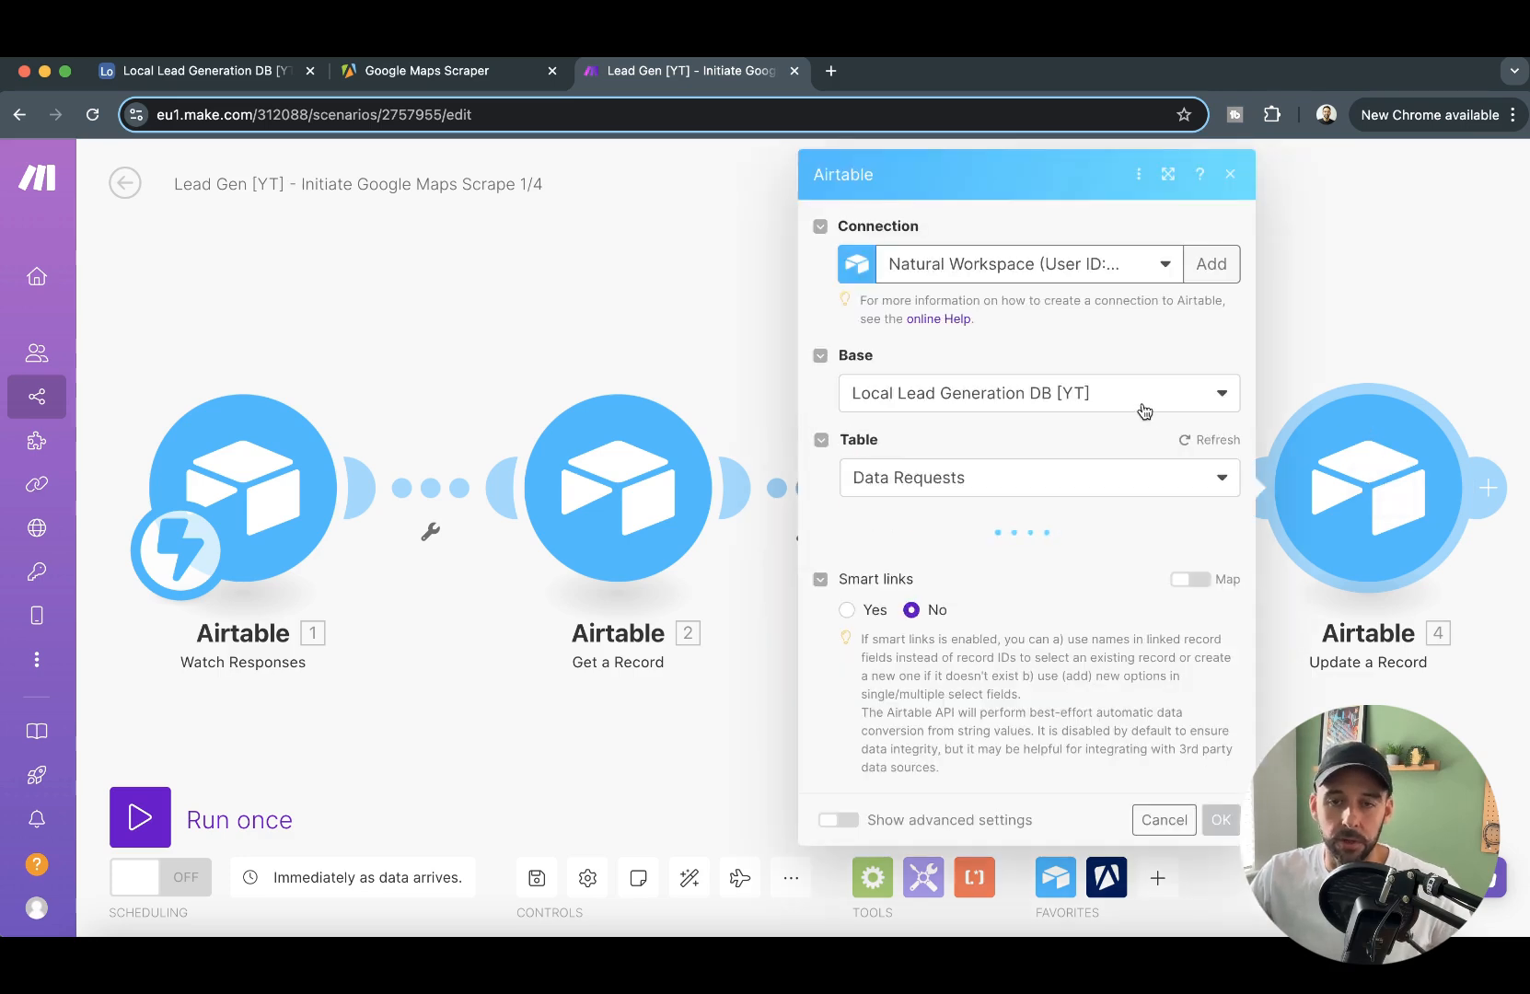
scroll(1077, 588, down, 6)
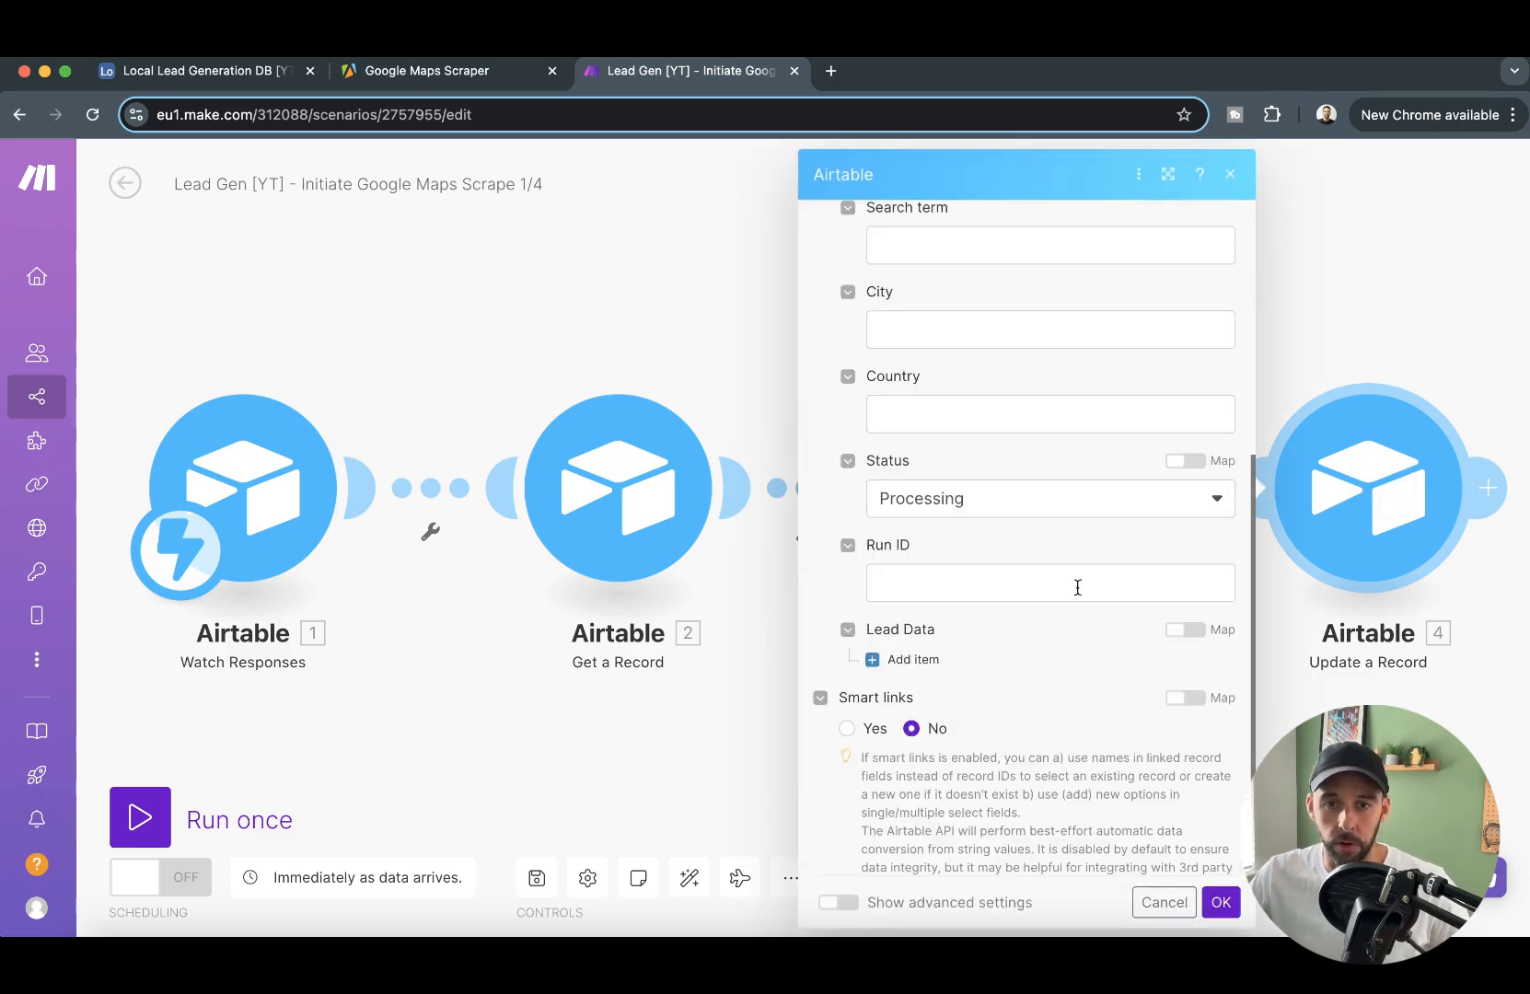
click(1006, 583)
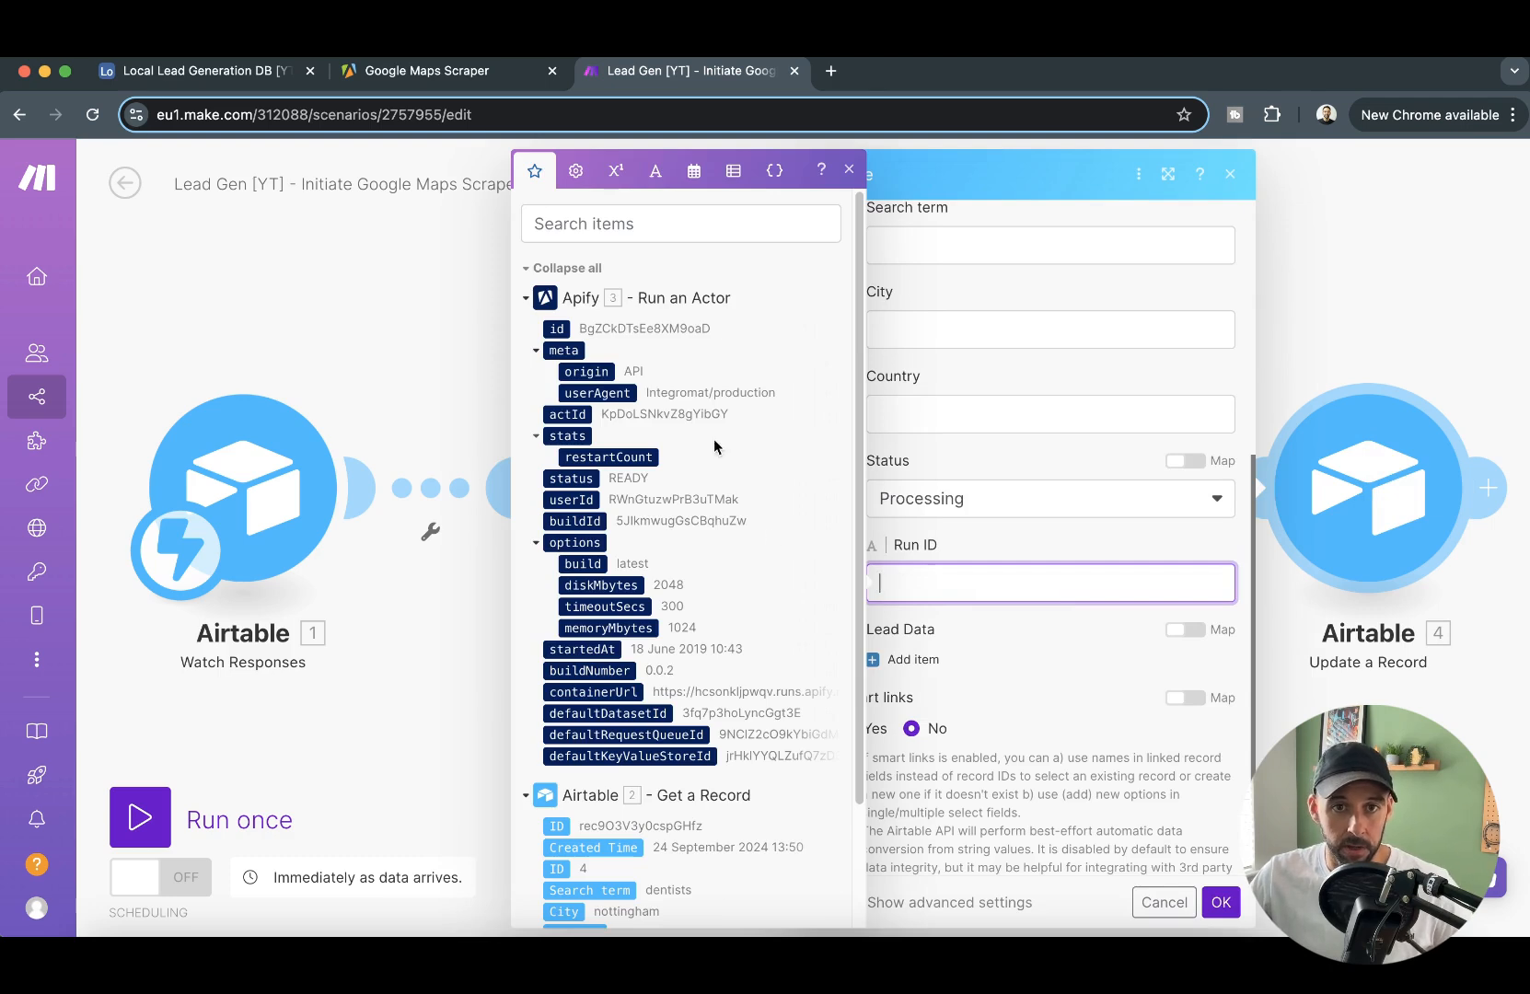
click(556, 327)
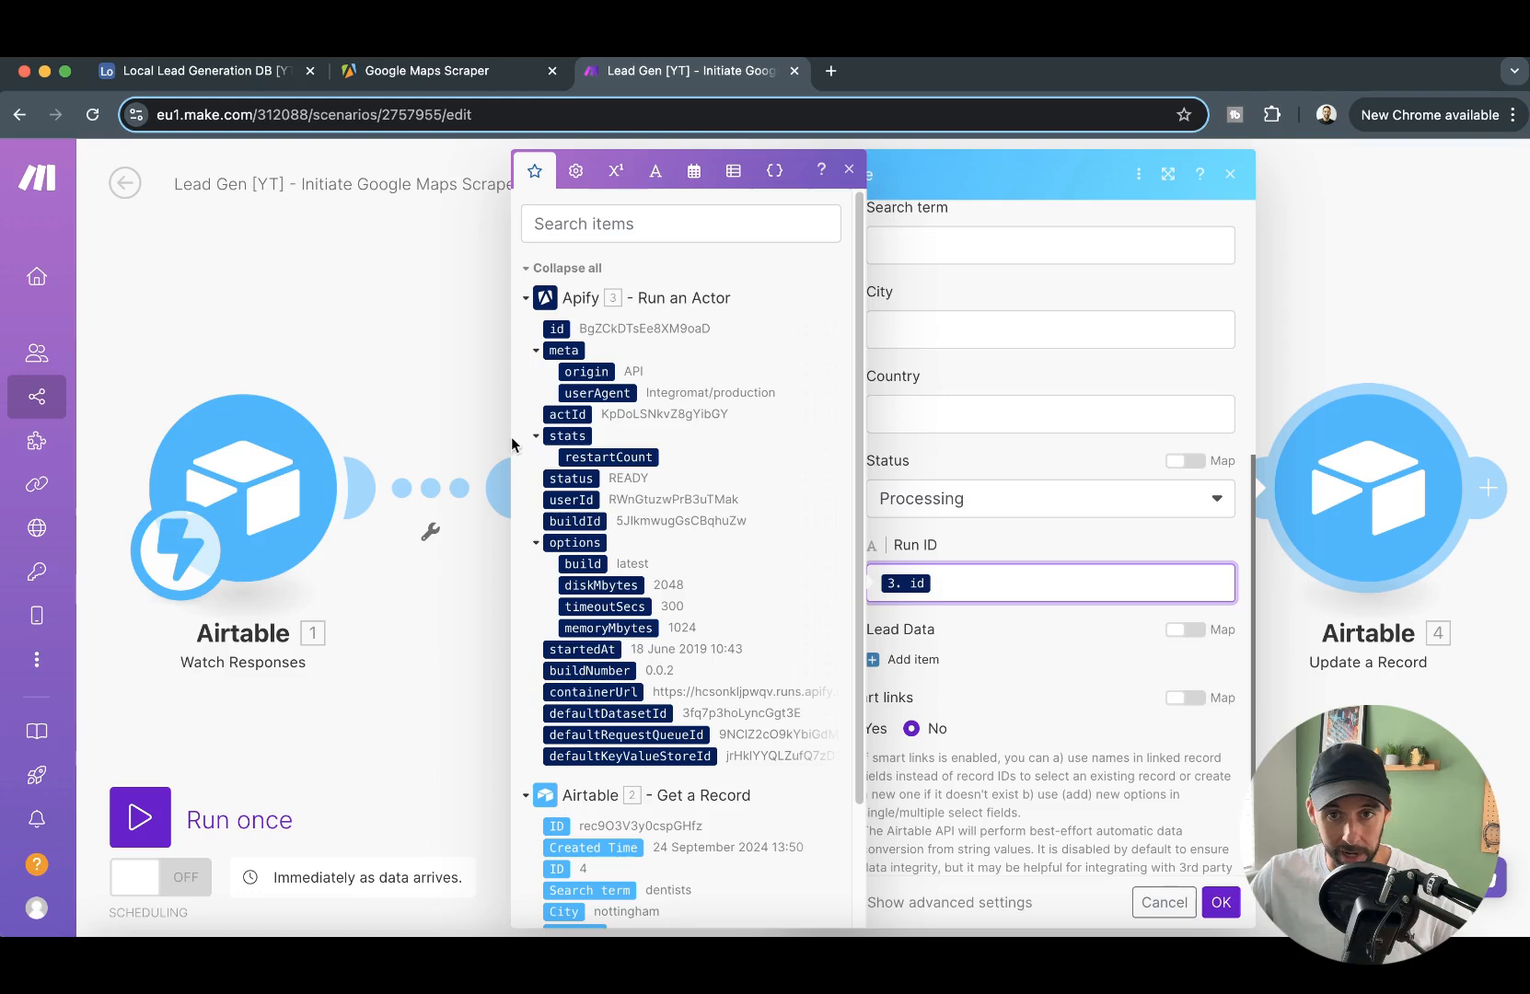
click(1220, 902)
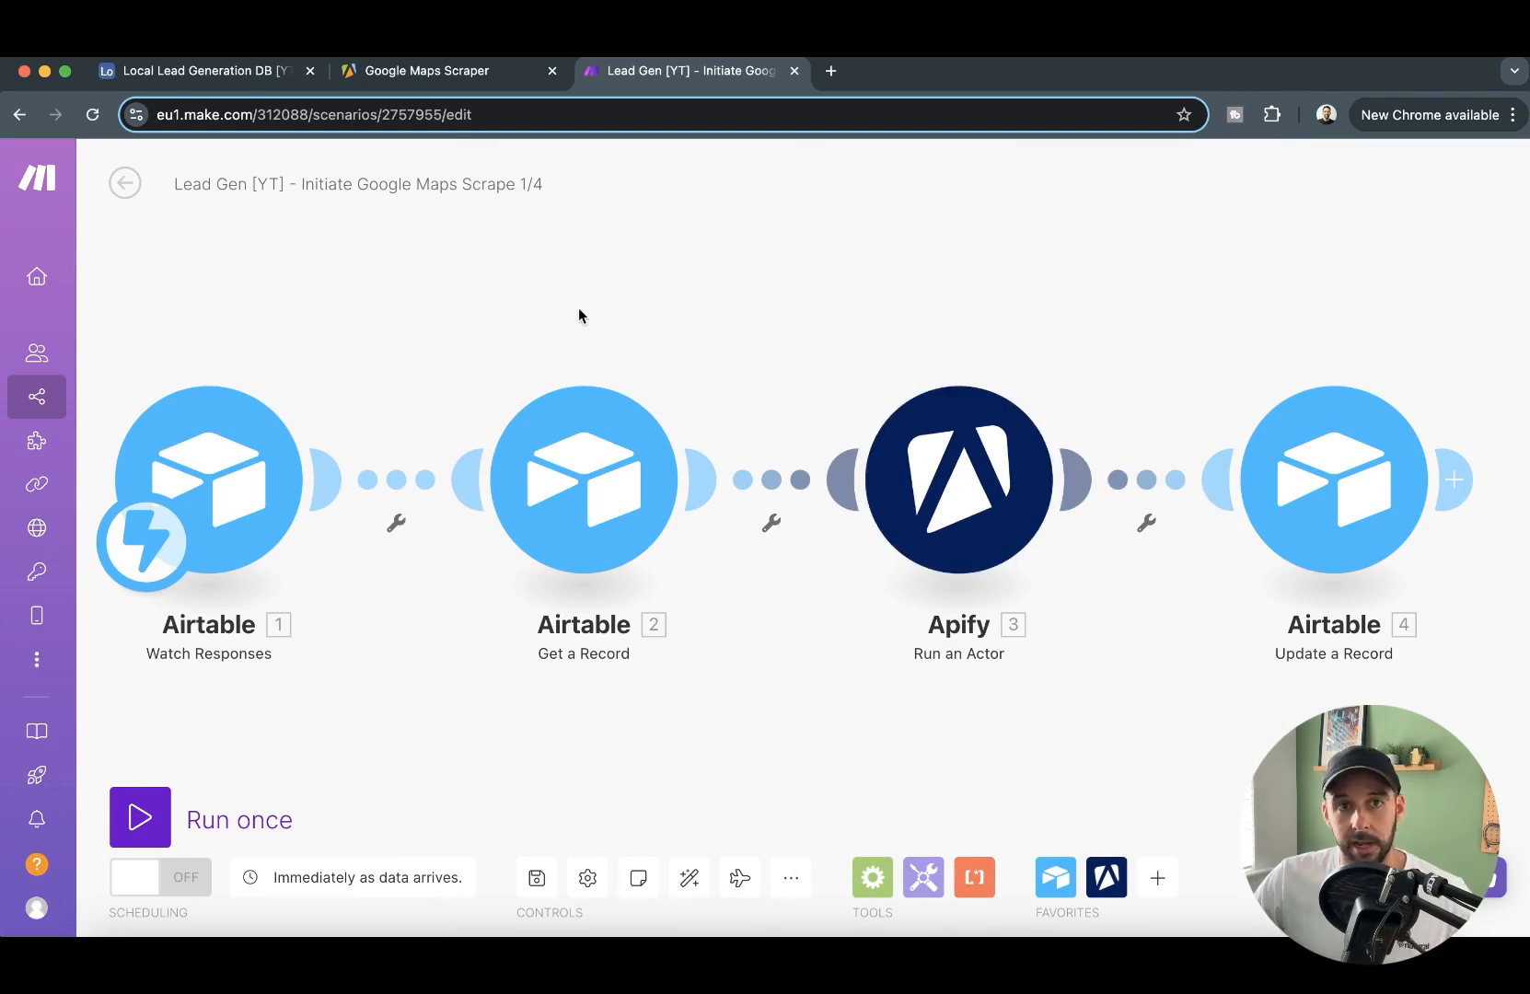
mouse_move(890, 290)
mouse_down()
mouse_move(949, 305)
mouse_move(885, 298)
mouse_up()
click(552, 893)
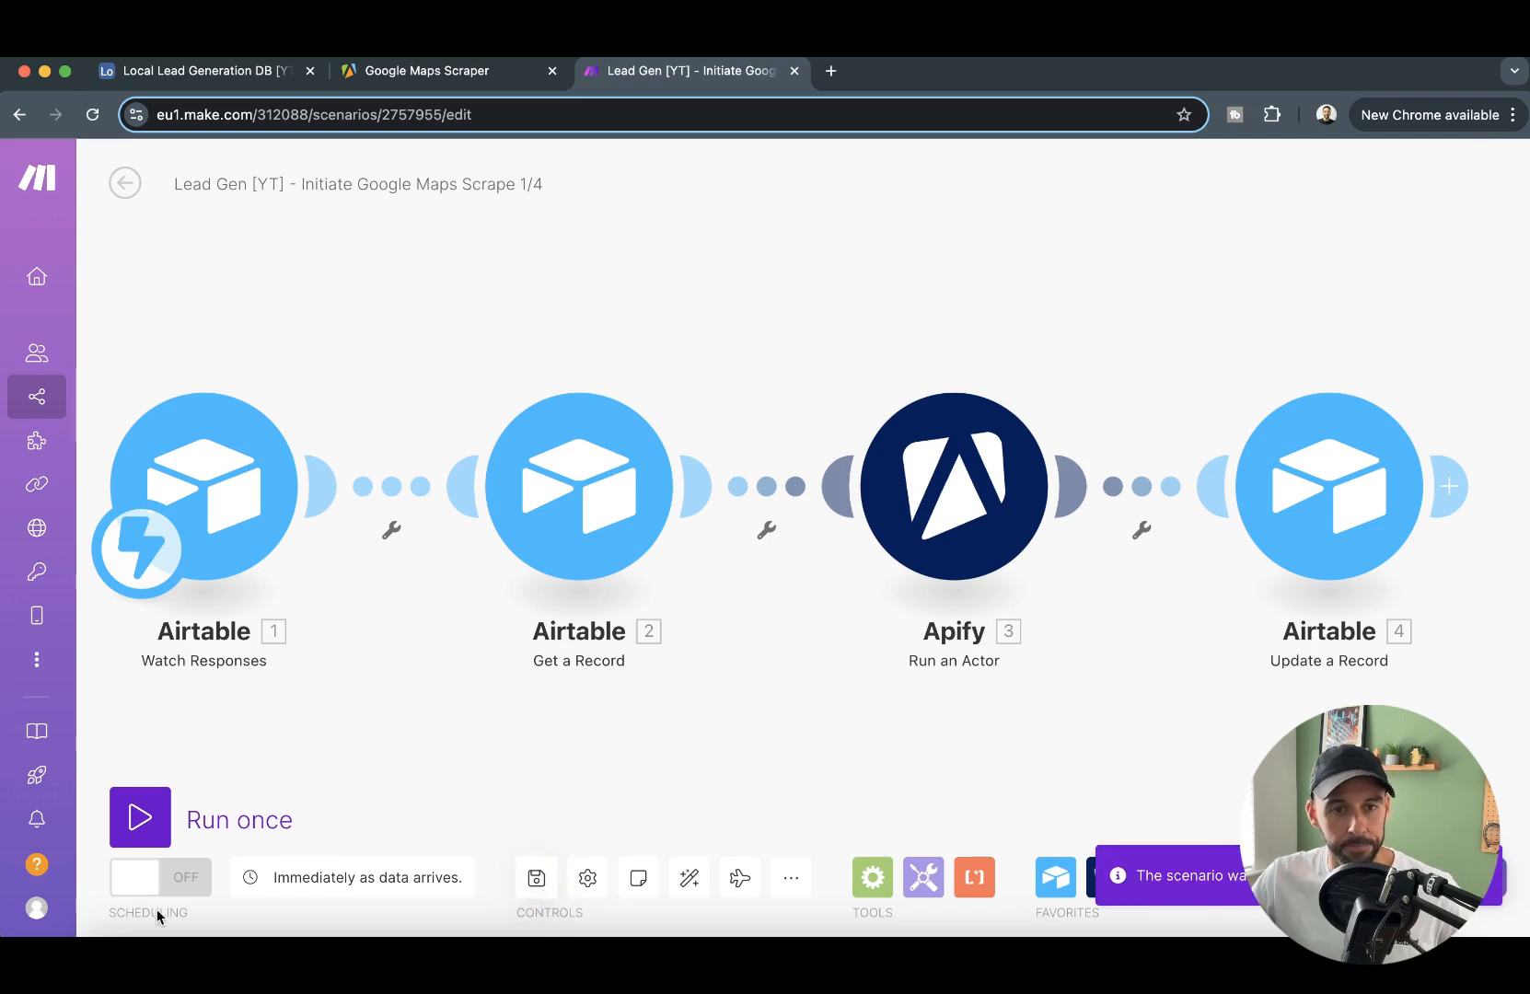
- Switch to Airtable and review the Lead Data table's fields from the first column
click(202, 71)
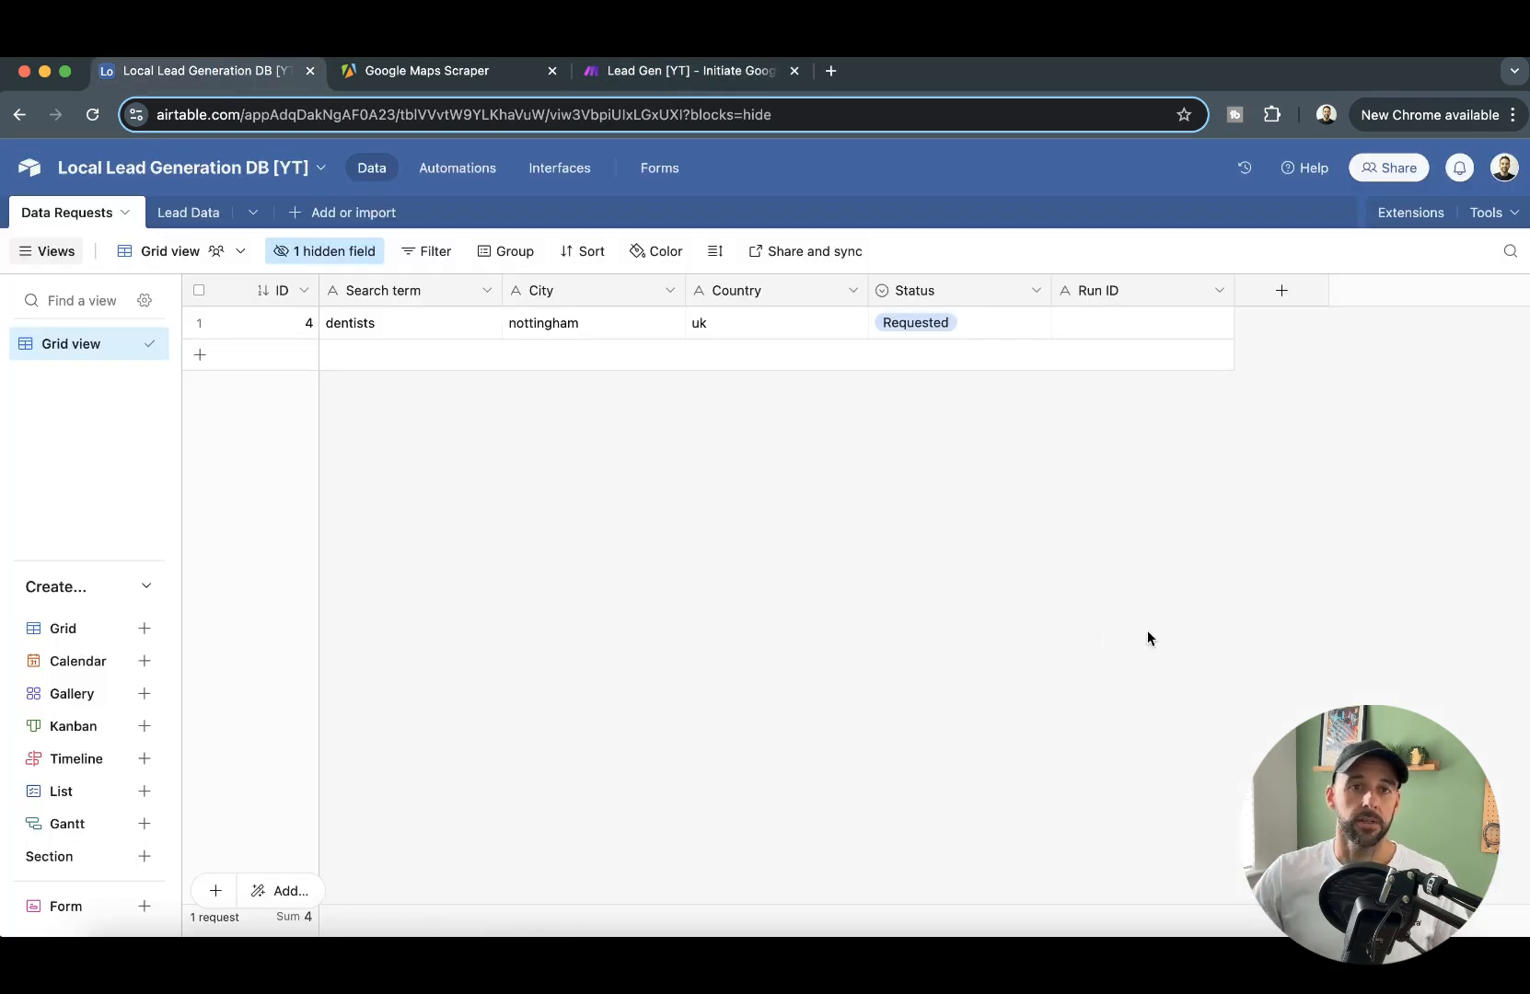
click(188, 212)
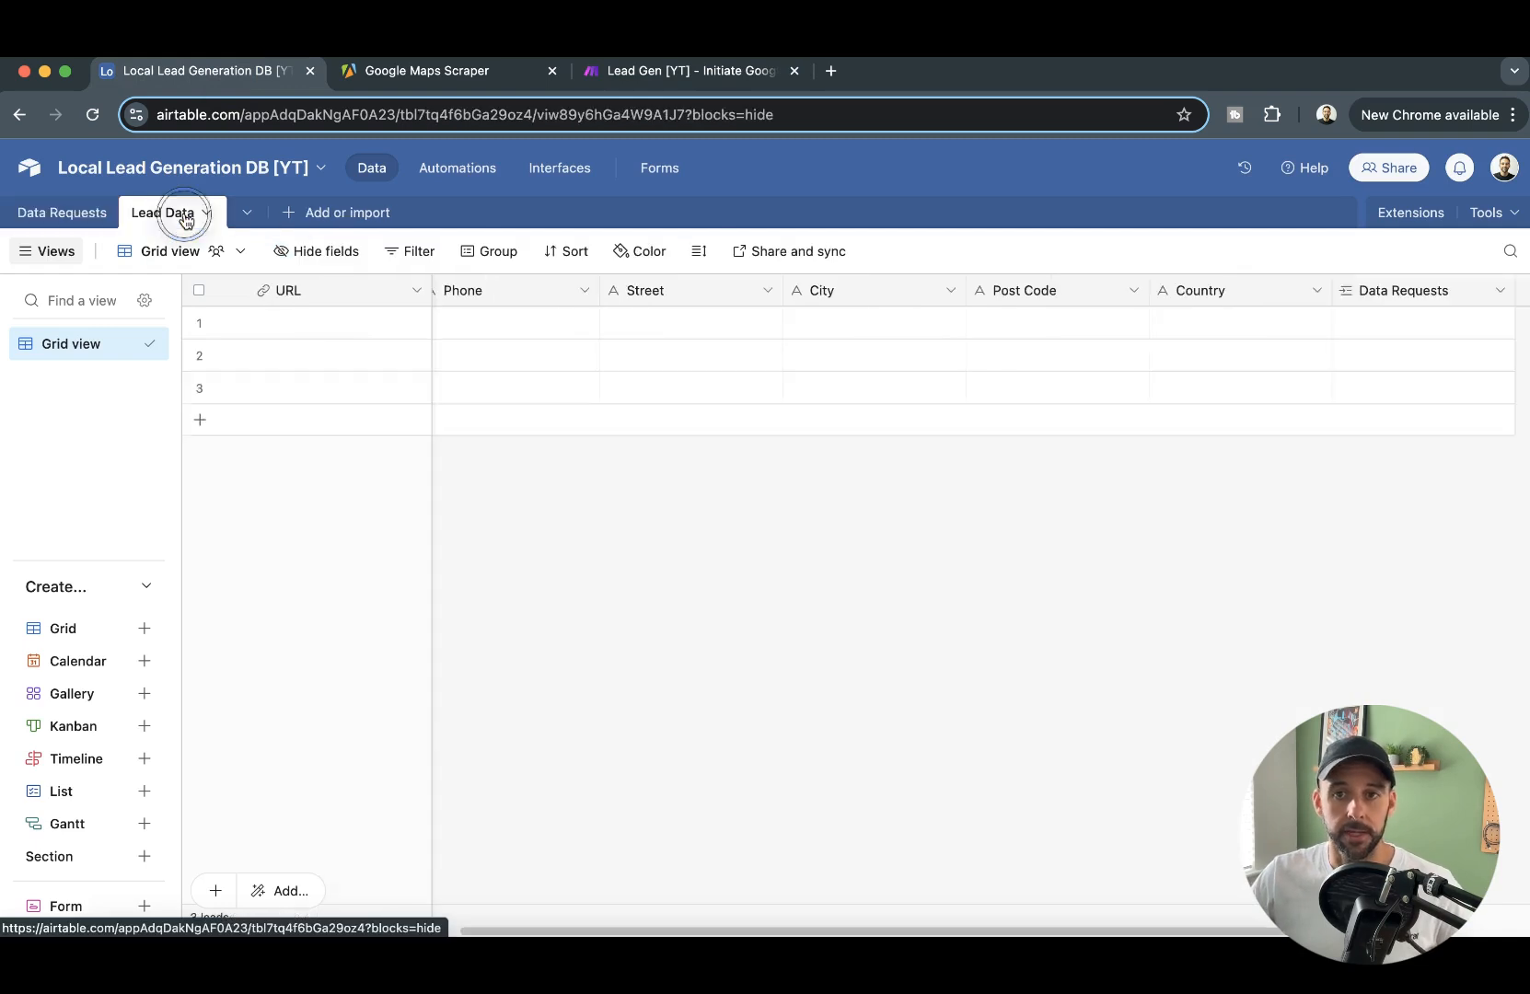
drag(724, 931, 382, 932)
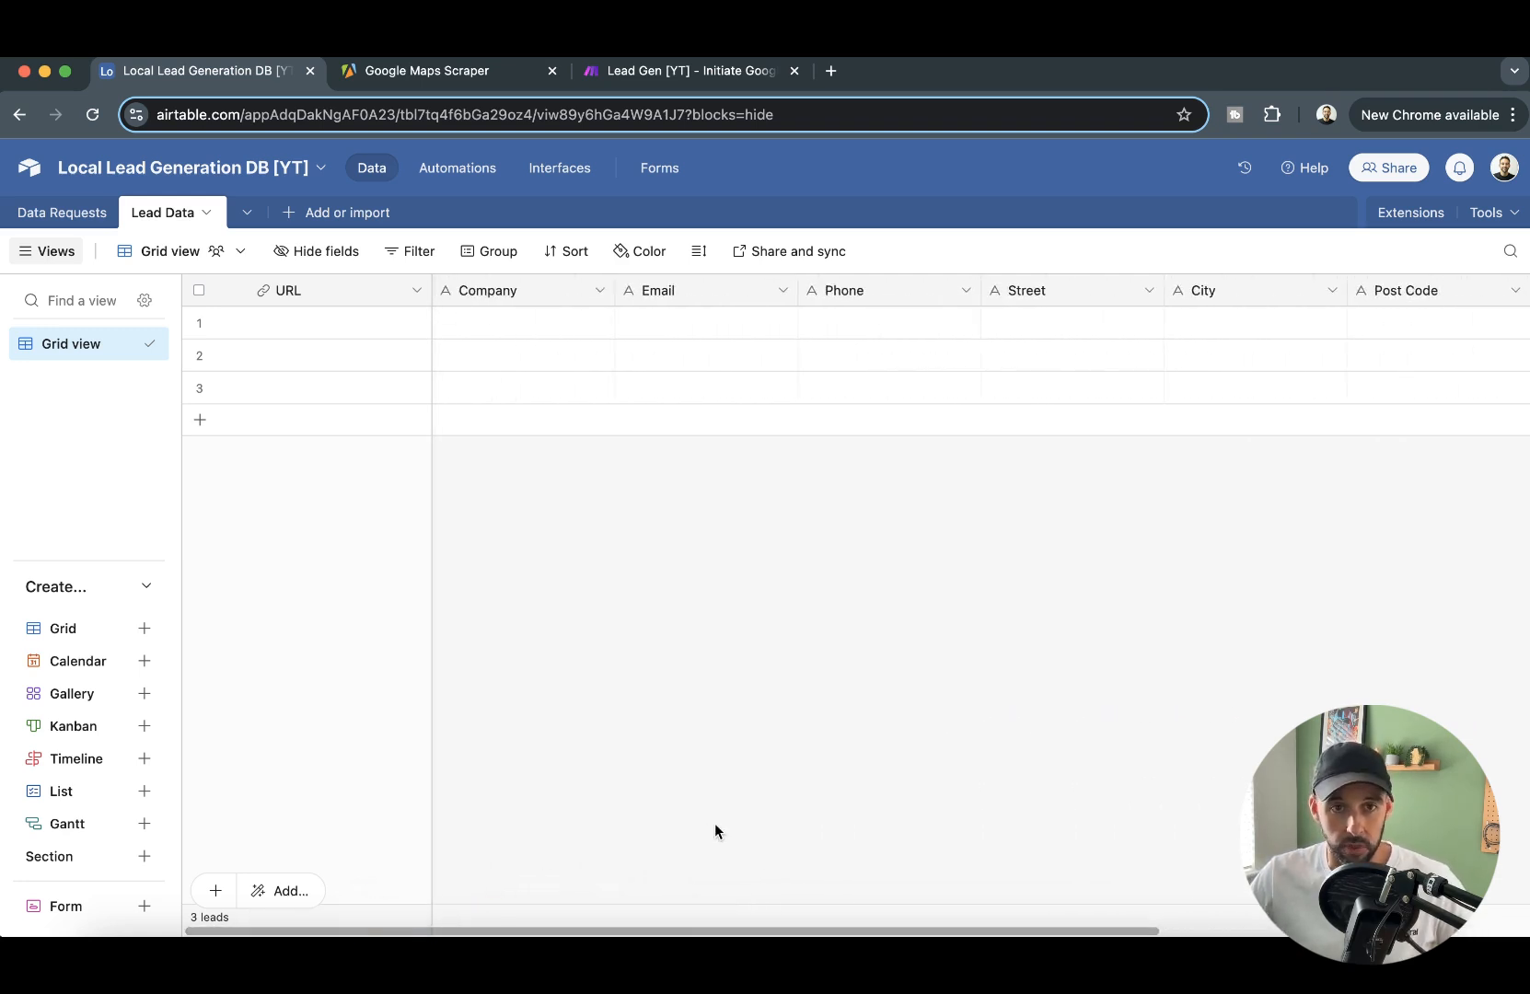
- Run the Initiate Google Maps Scrape 1/4 scenario once in Make, and open the live New Data Requests form in Airtable
click(666, 73)
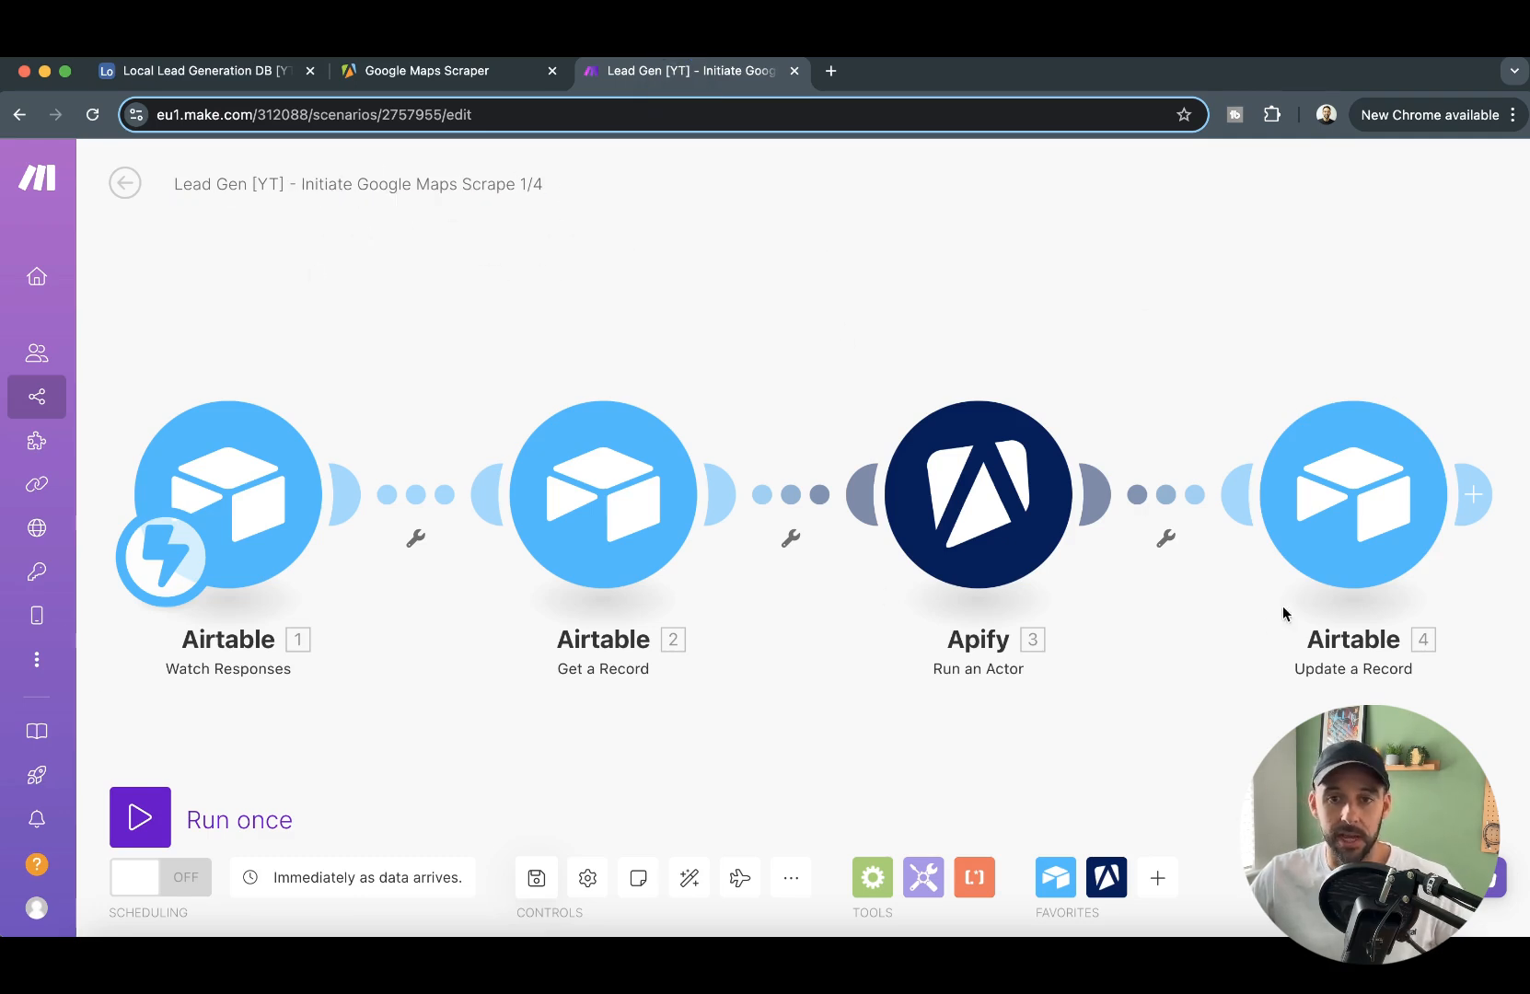
click(141, 836)
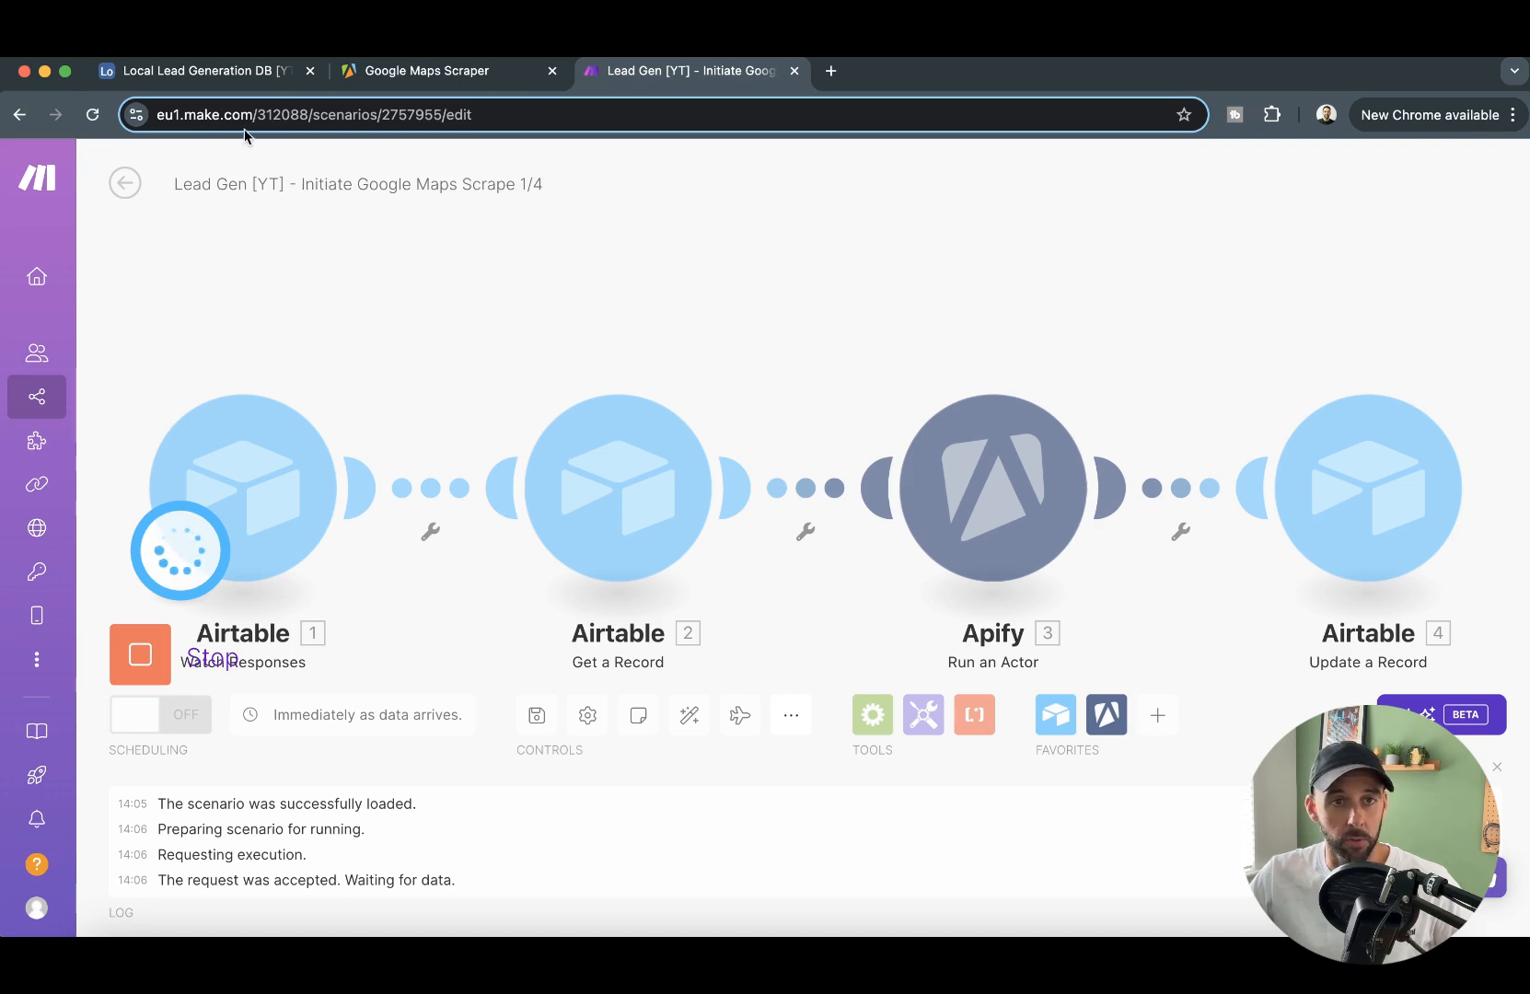
click(200, 79)
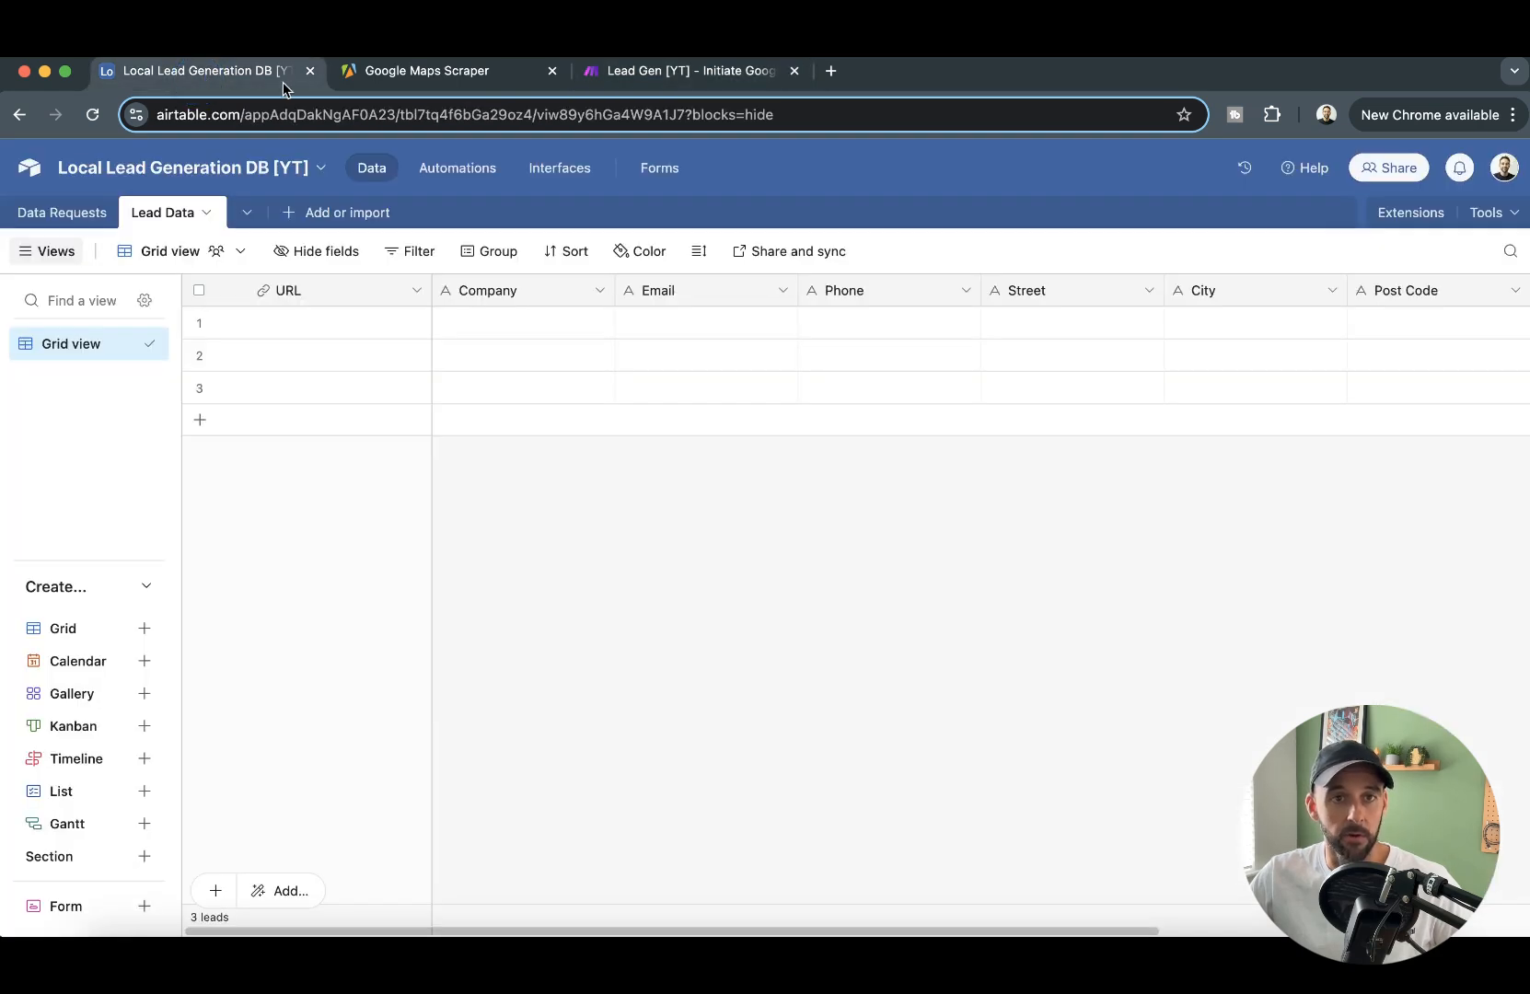
click(657, 177)
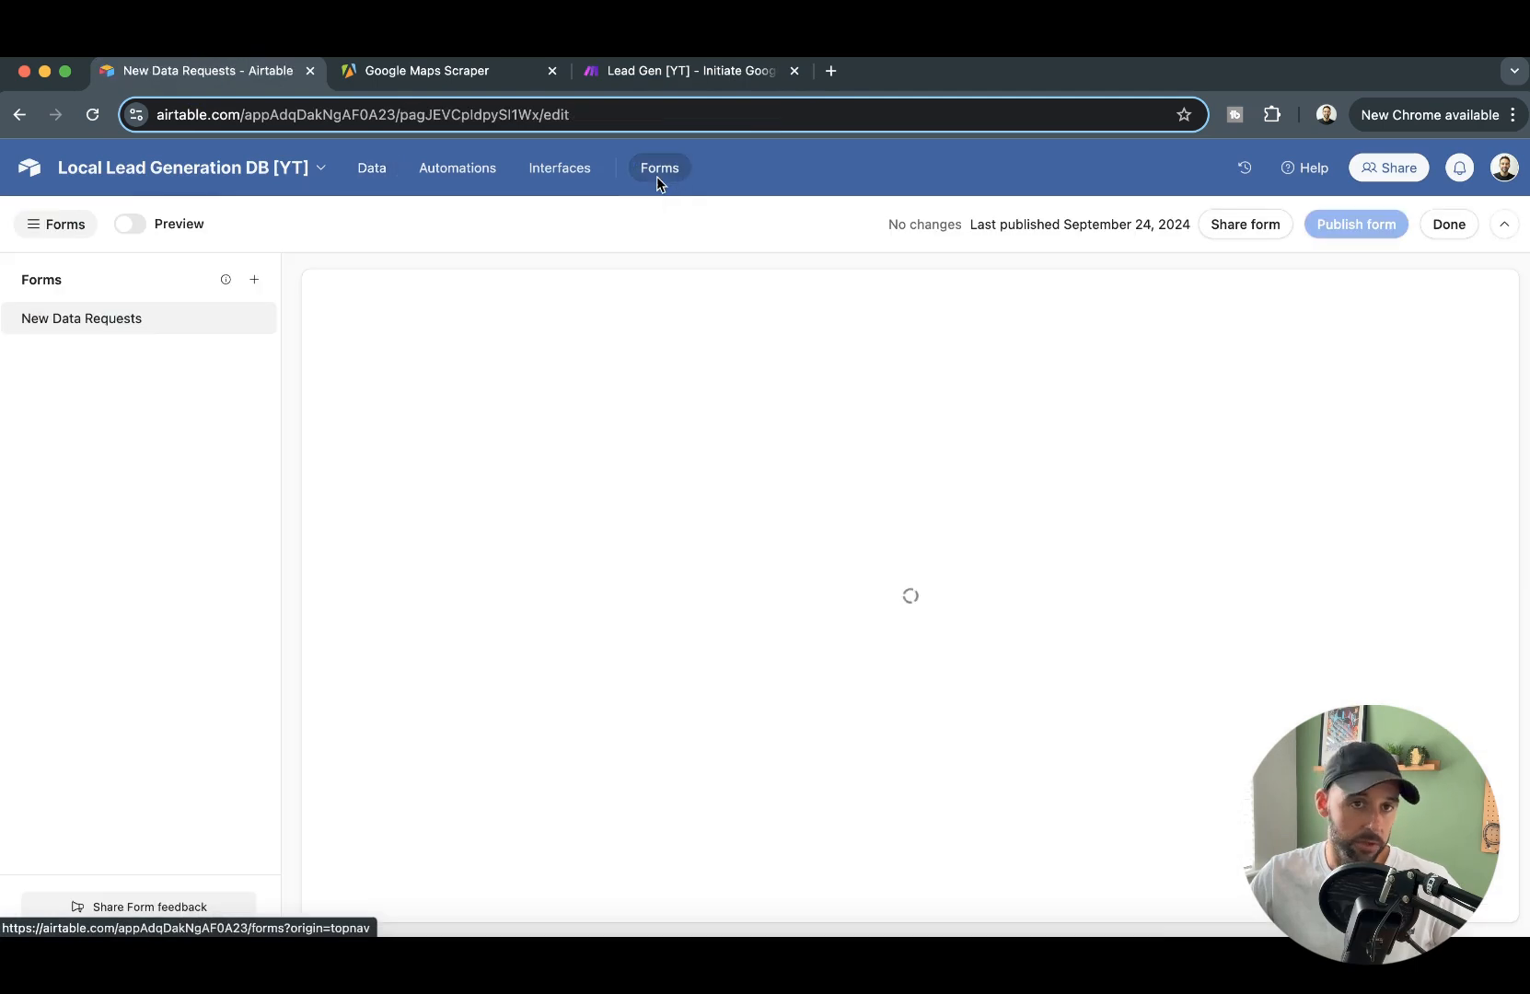
click(1454, 221)
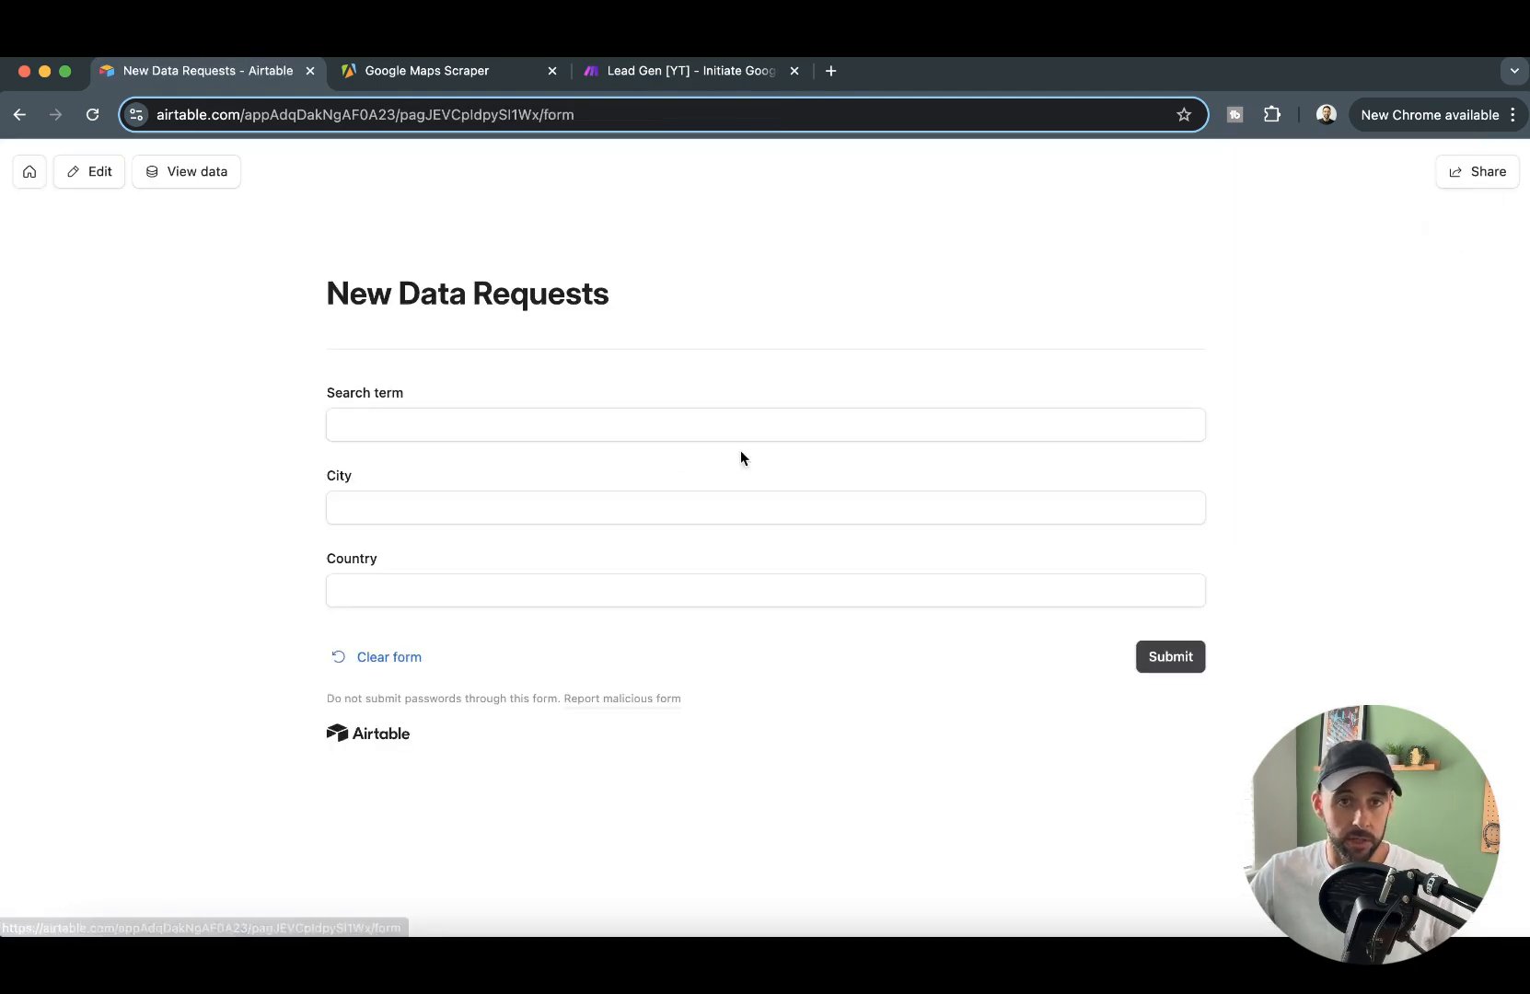
- Submit a new data request with search term dentists, city leeds and country uk
click(504, 423)
text(d)
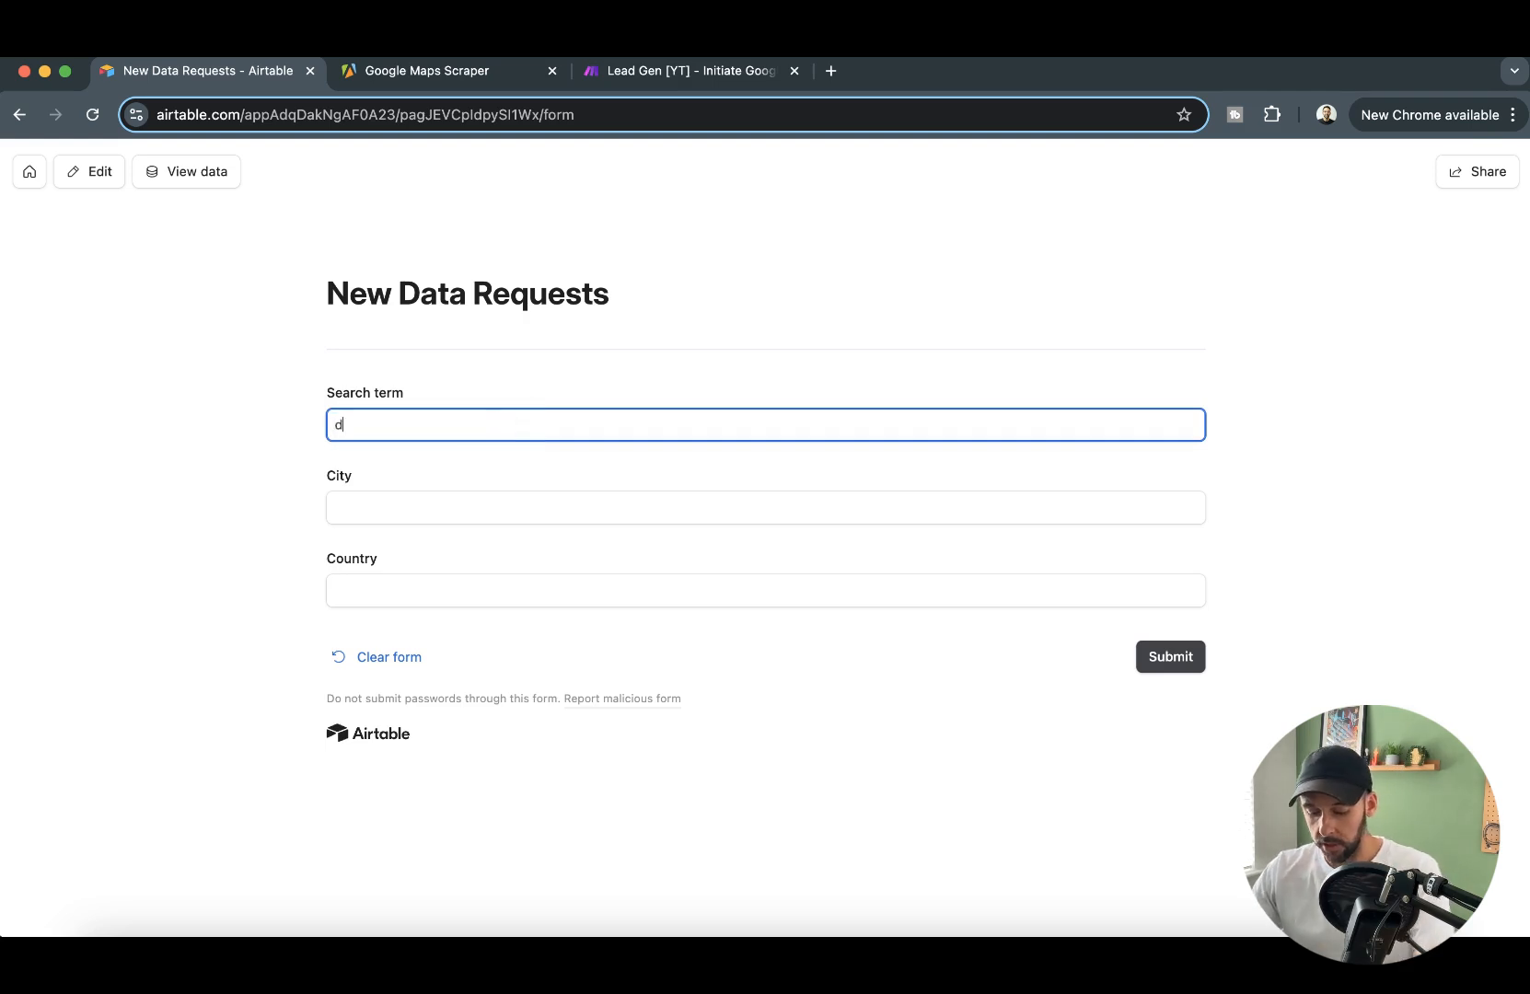
text(etists)
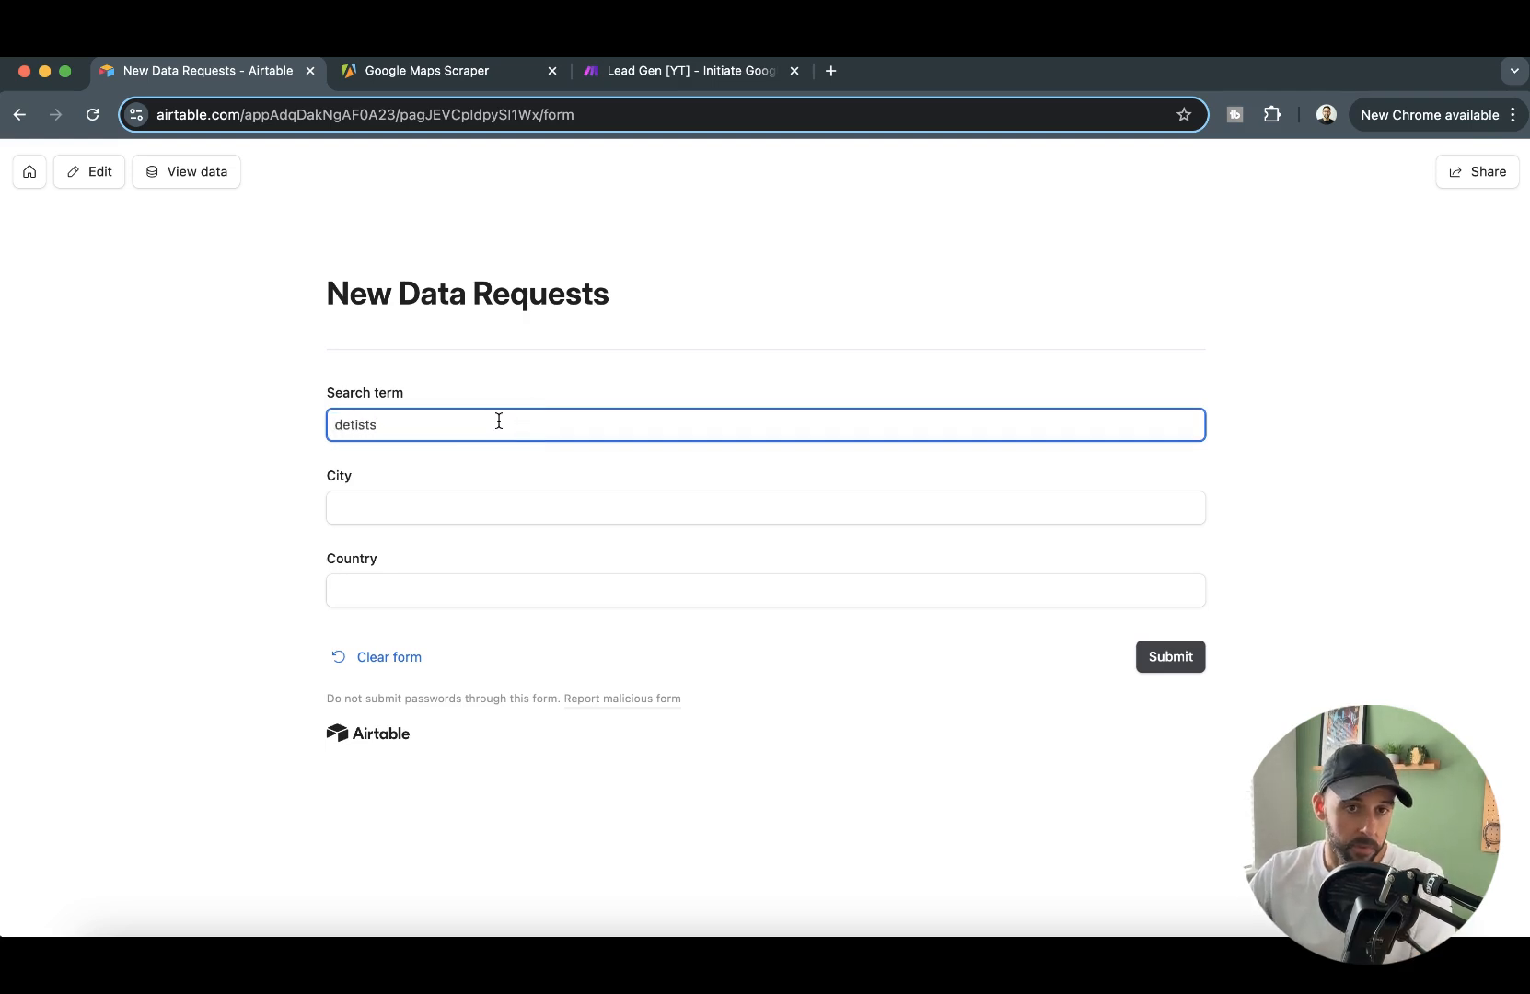
double_click(336, 423)
text(den)
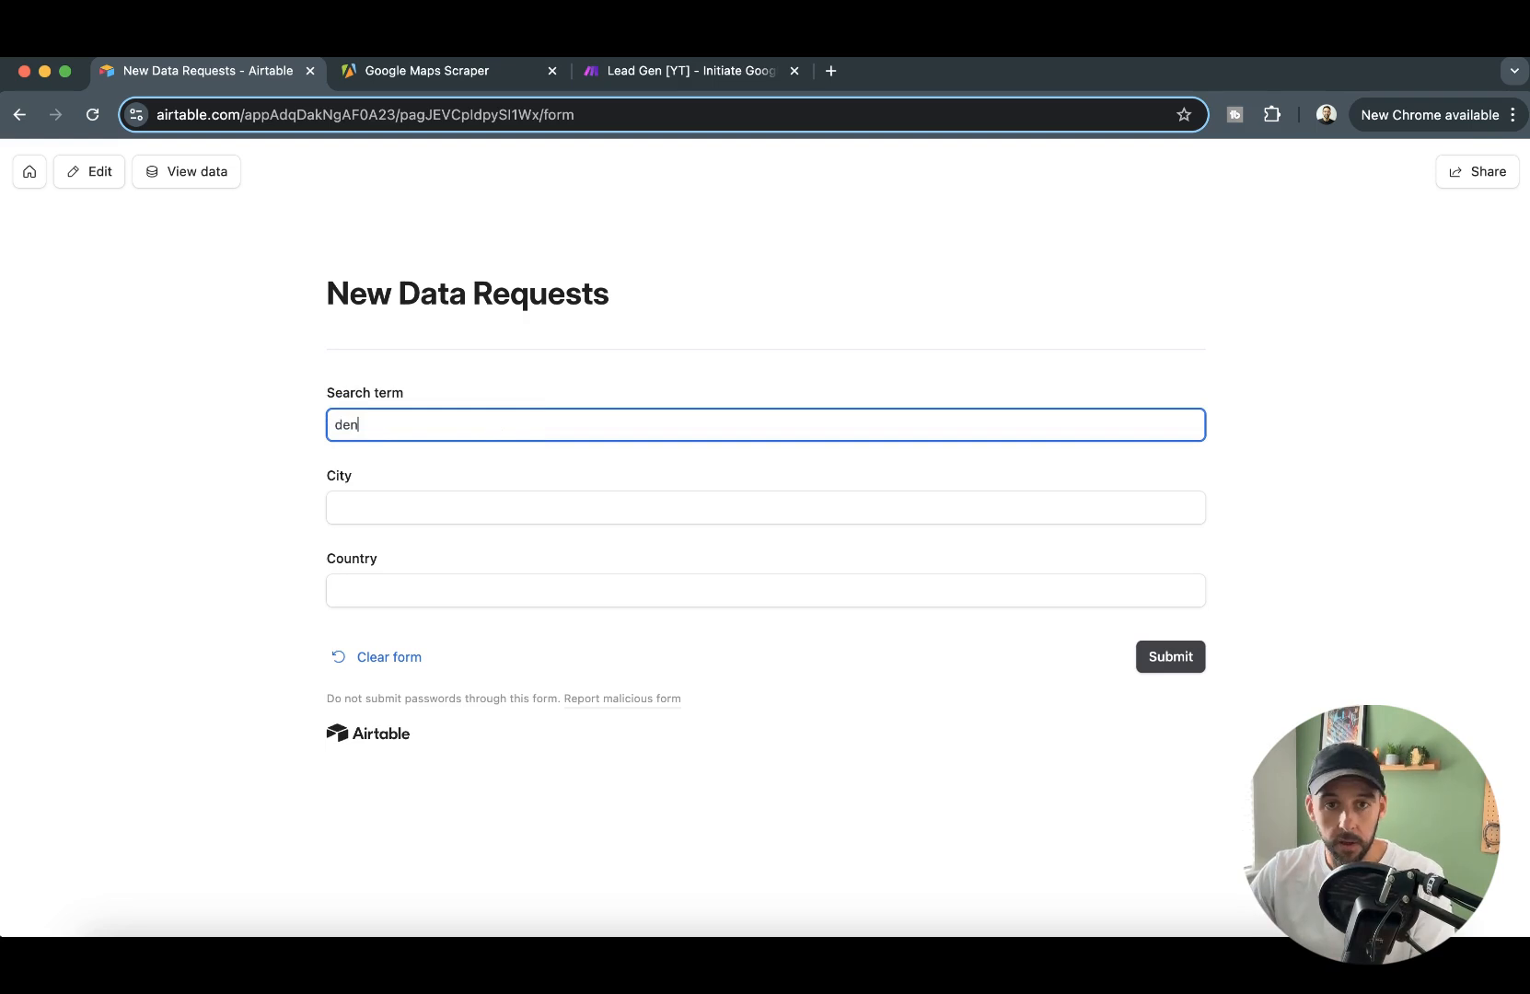
text(tists)
click(429, 509)
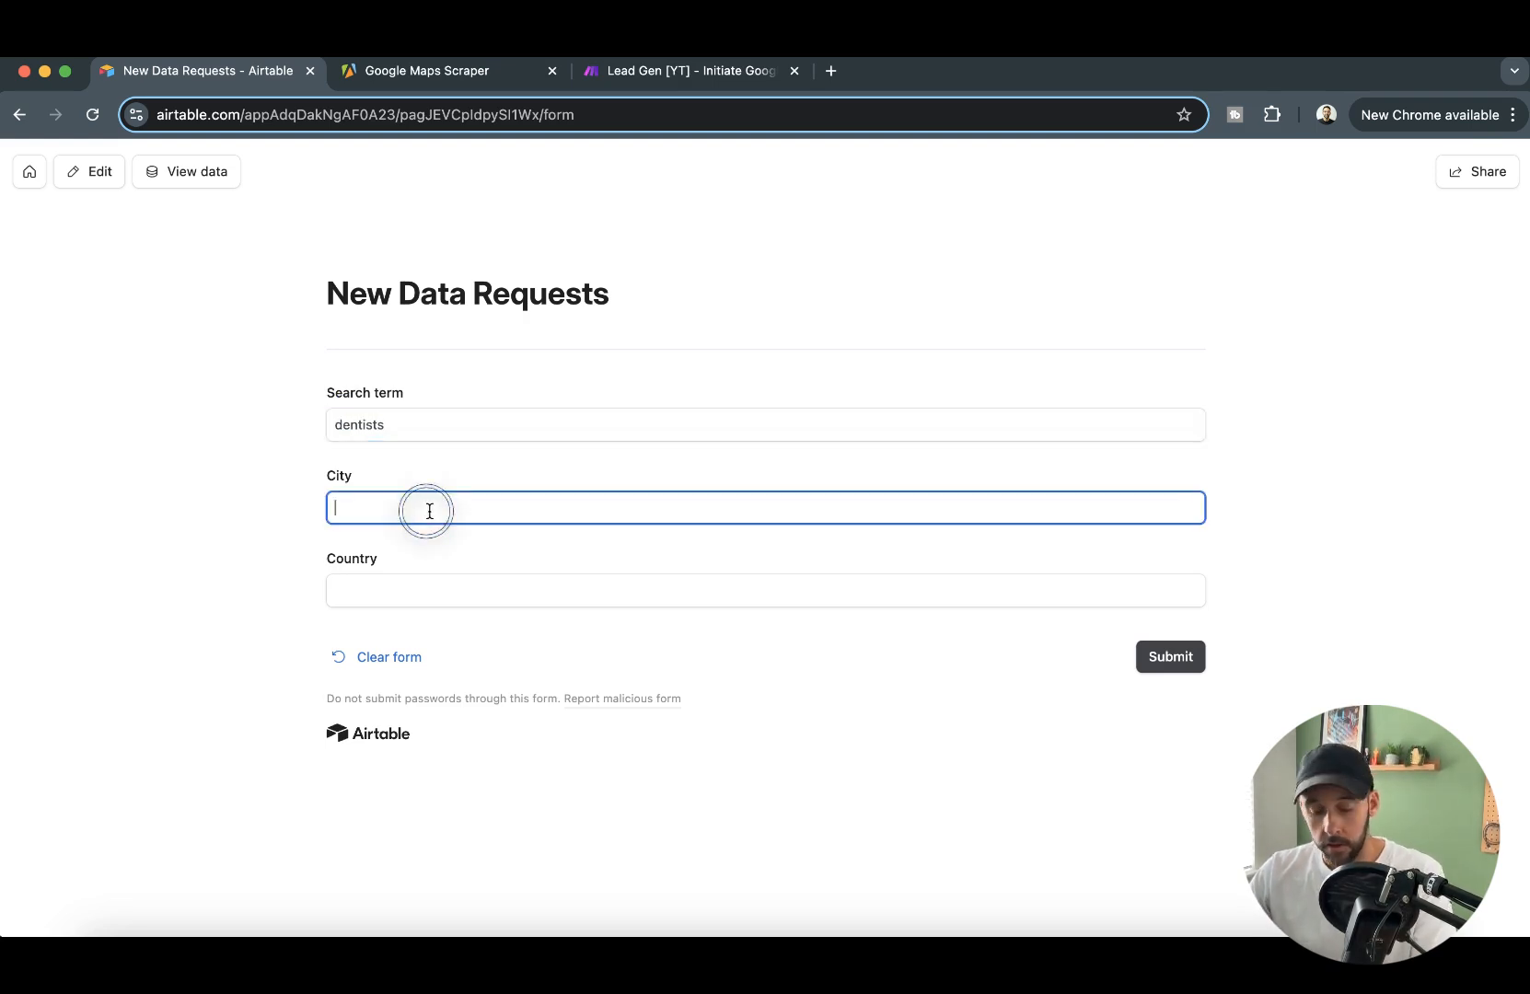
text(leeds)
click(506, 587)
text(uk)
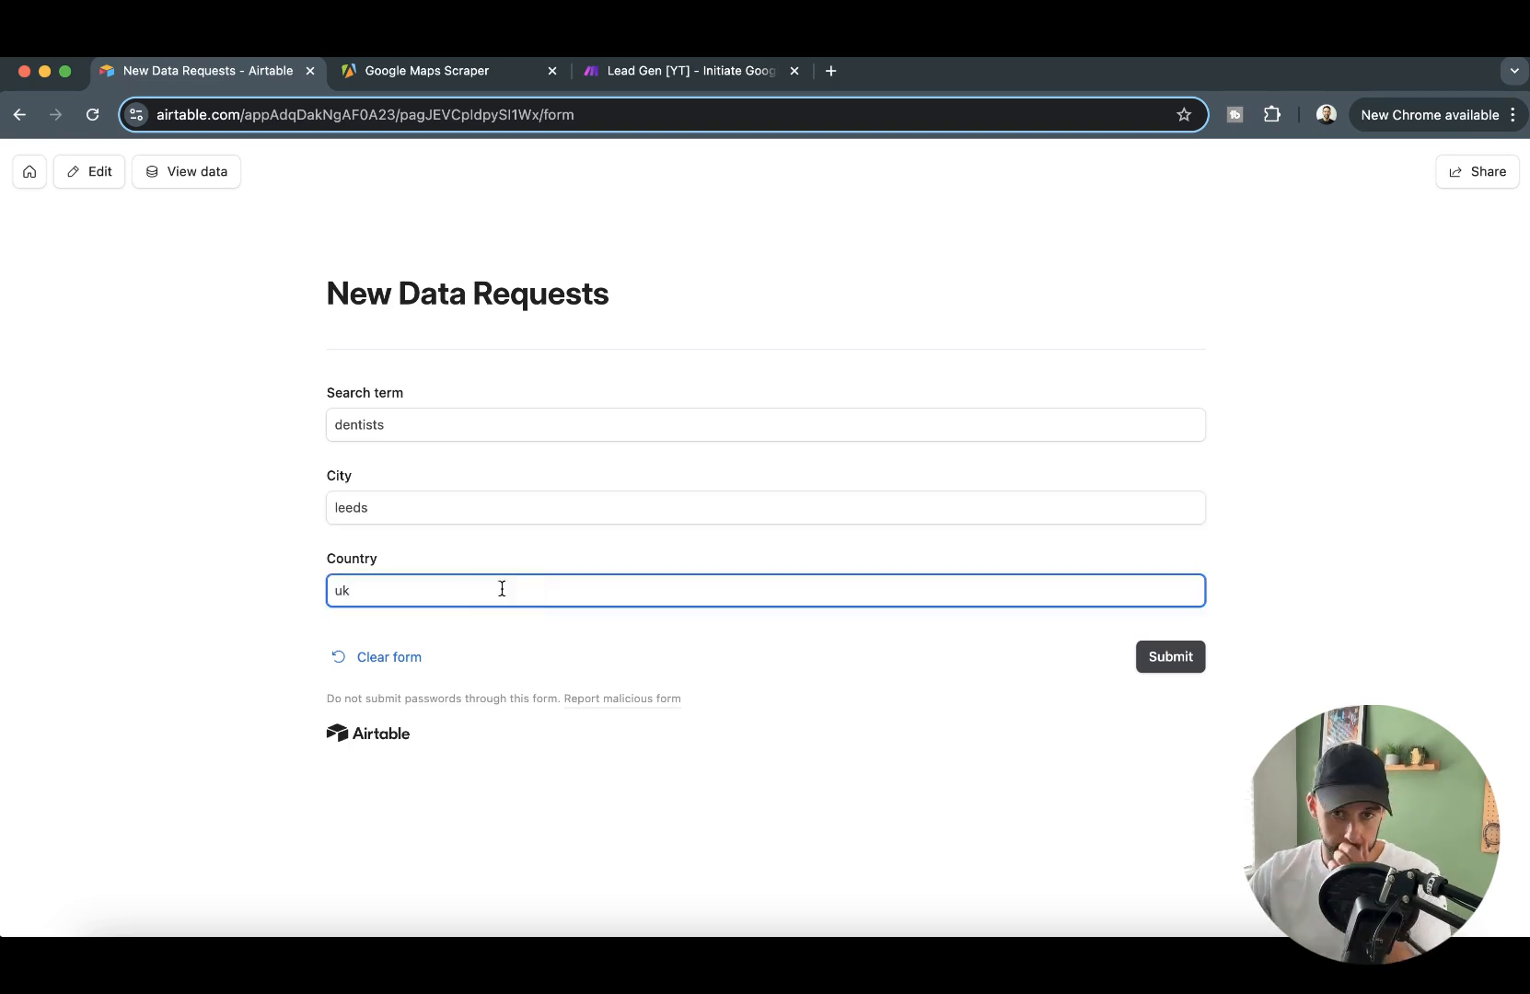
click(1165, 656)
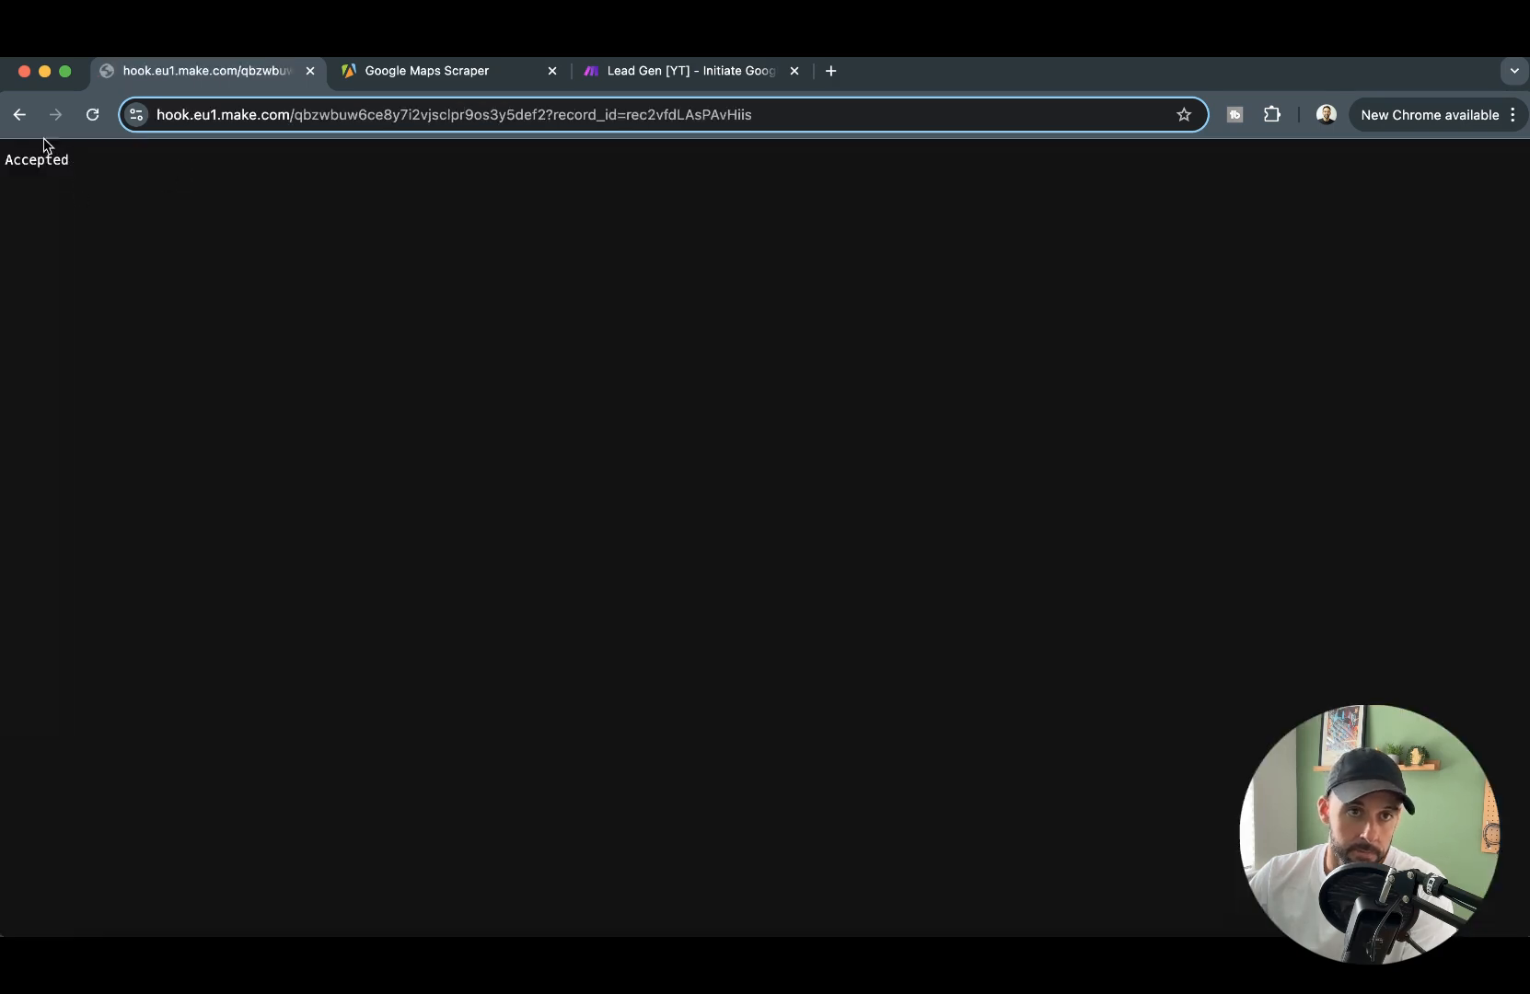
- Return from the webhook page to the Airtable base, switch to Make and inspect the Watch Responses module's run output
click(19, 118)
click(18, 118)
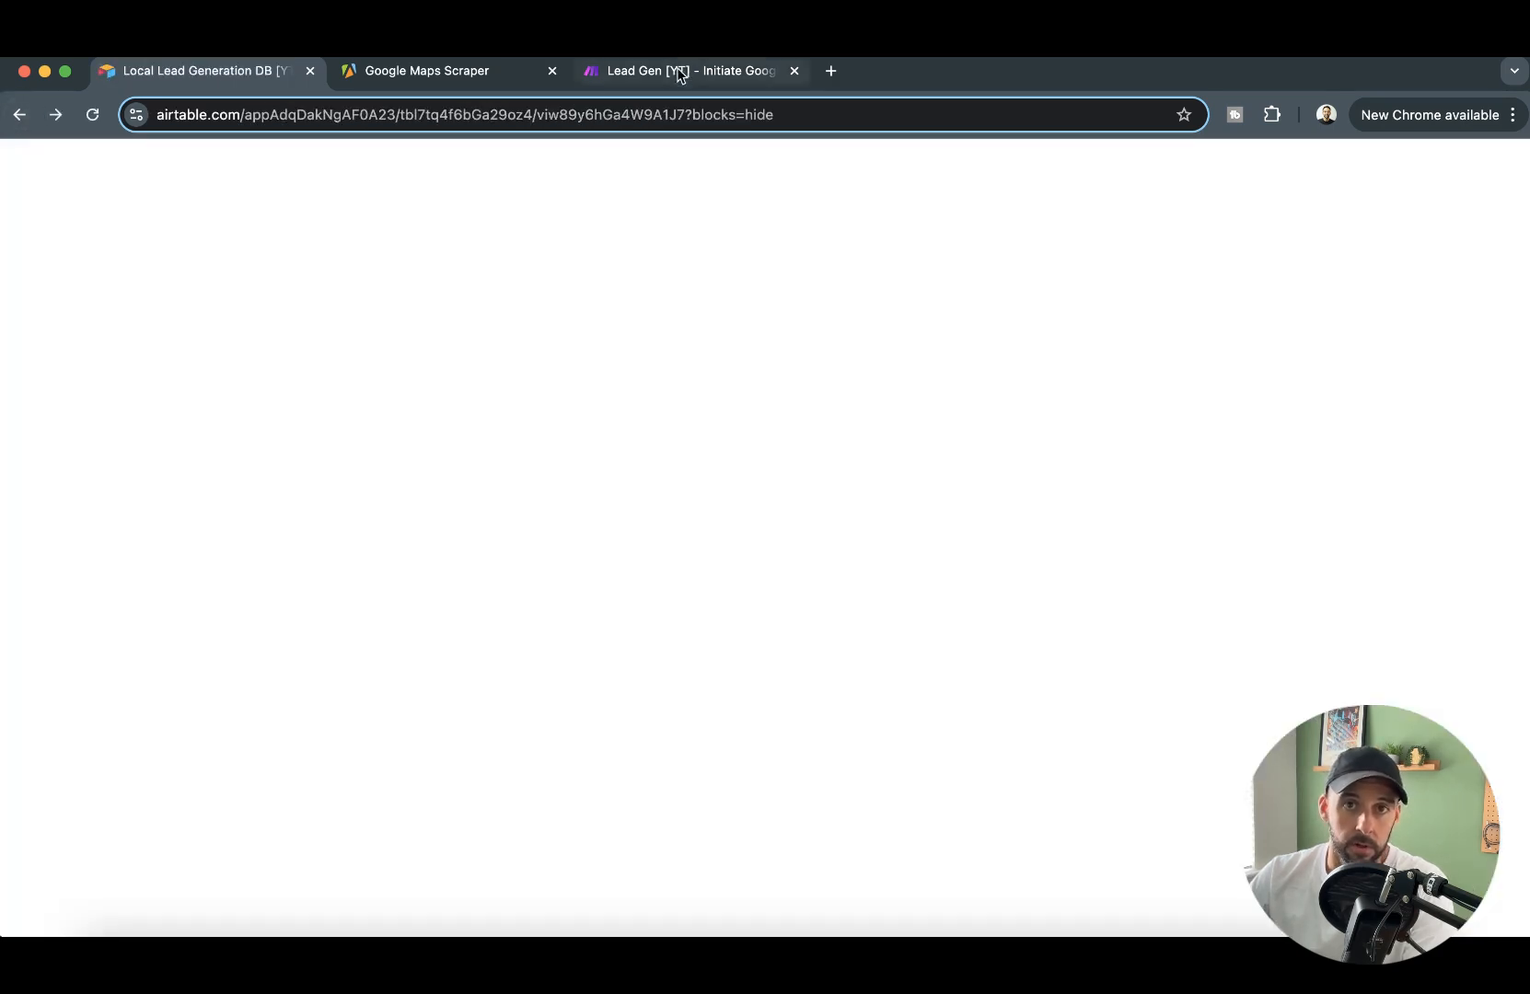
click(681, 71)
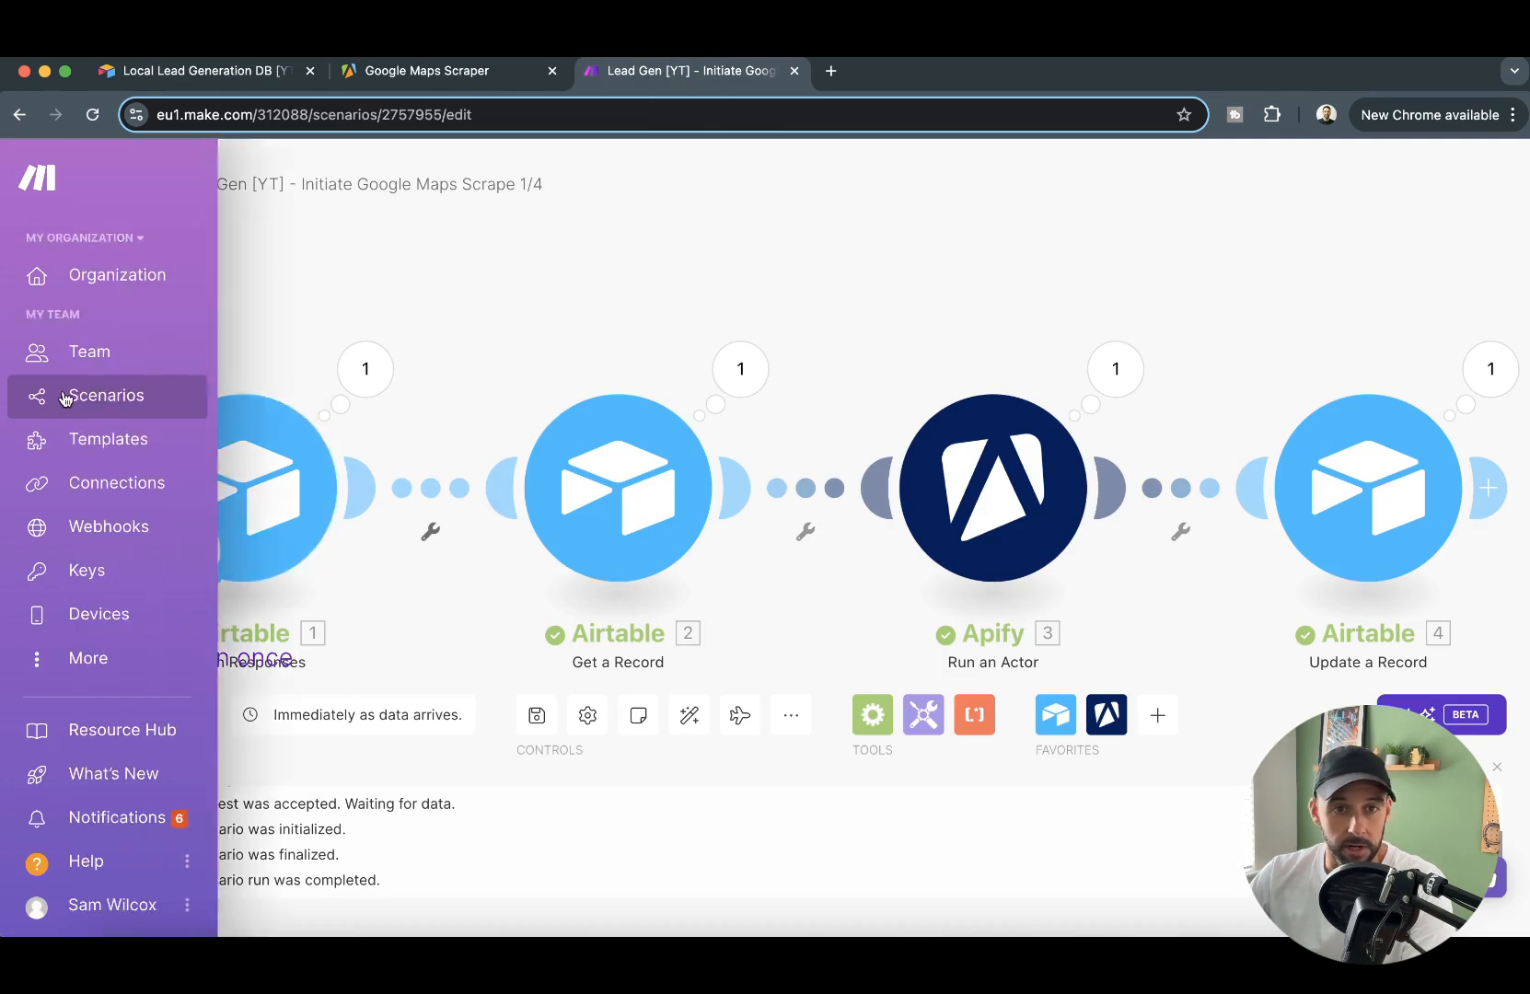
drag(569, 379, 577, 318)
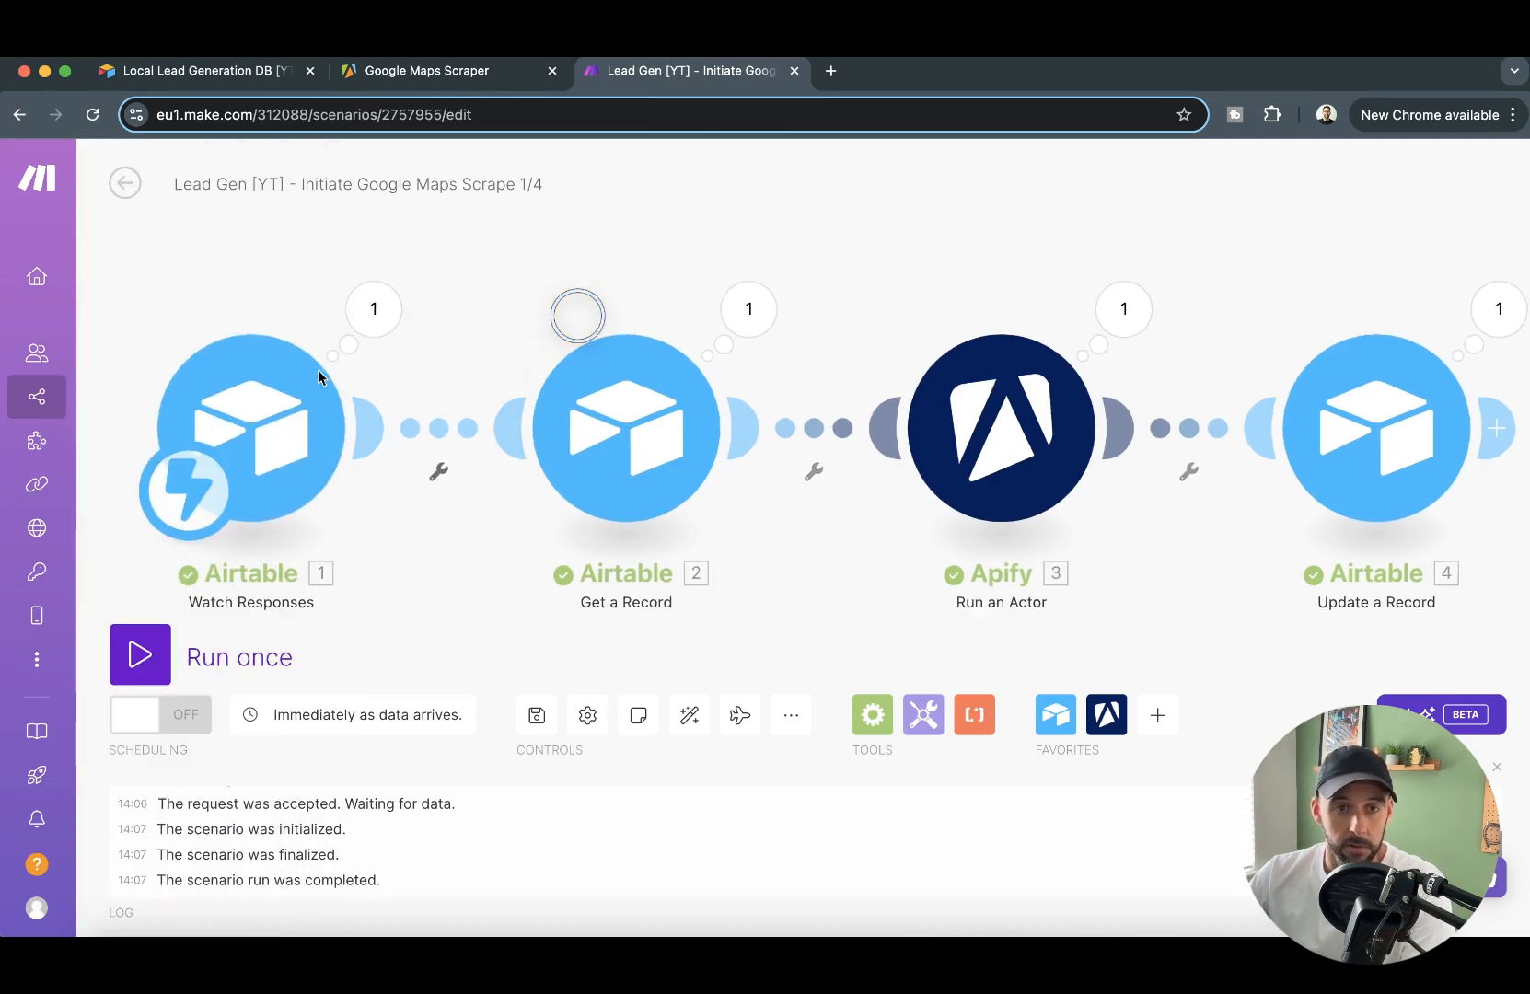
click(363, 314)
click(1092, 193)
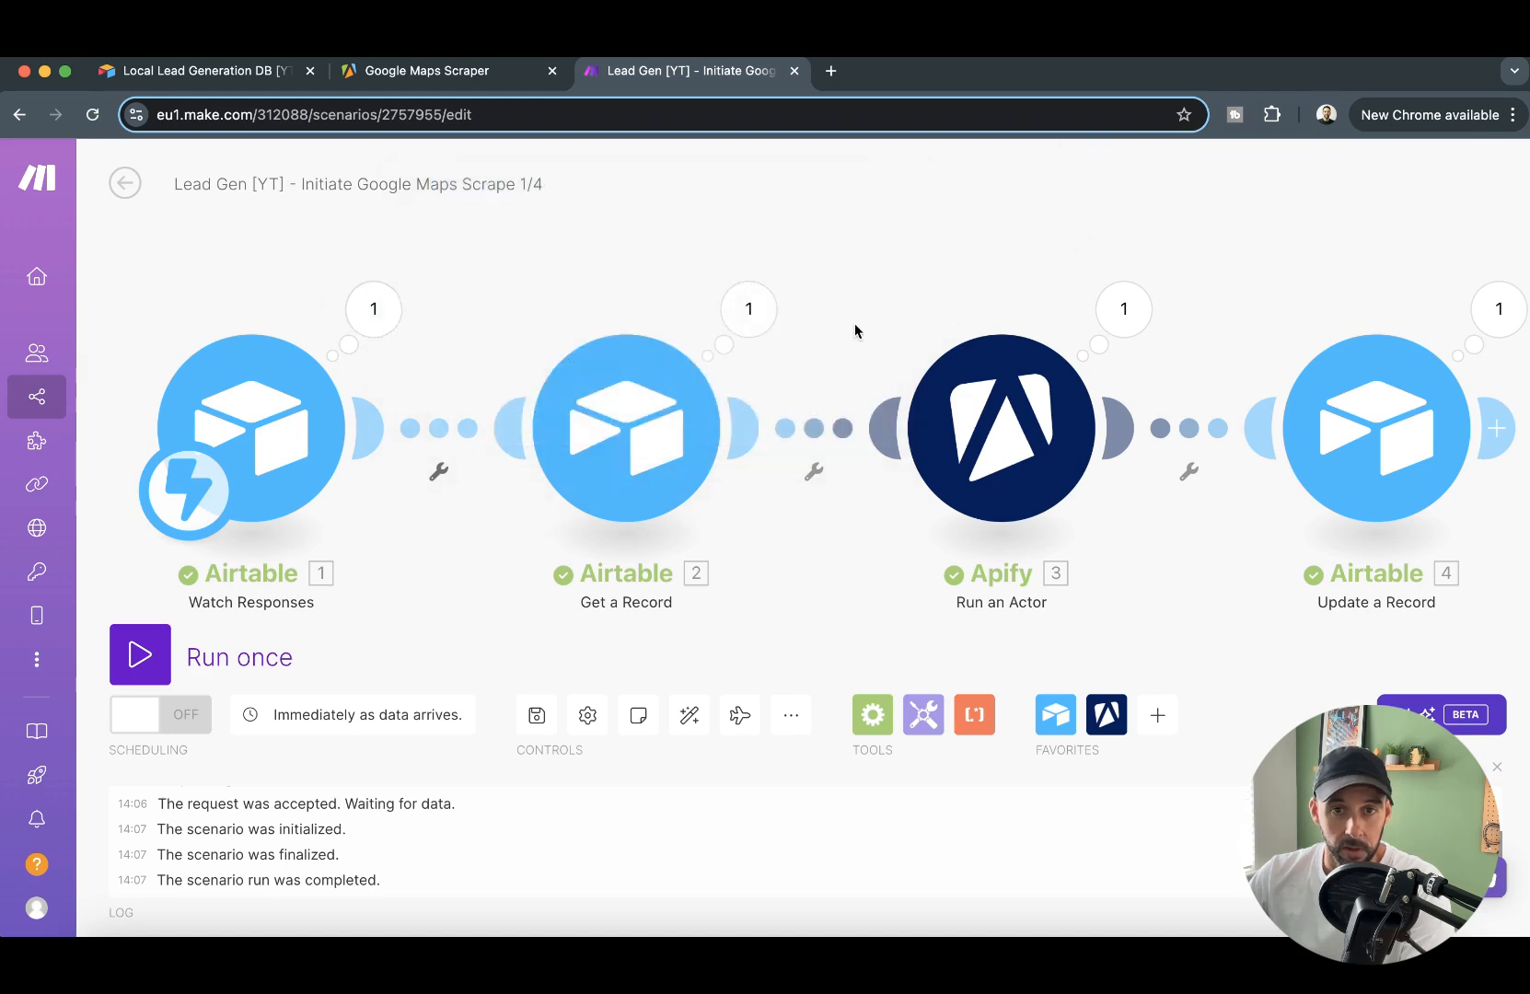
- Inspect the run output of the Airtable Get a Record and Update a Record modules
click(768, 296)
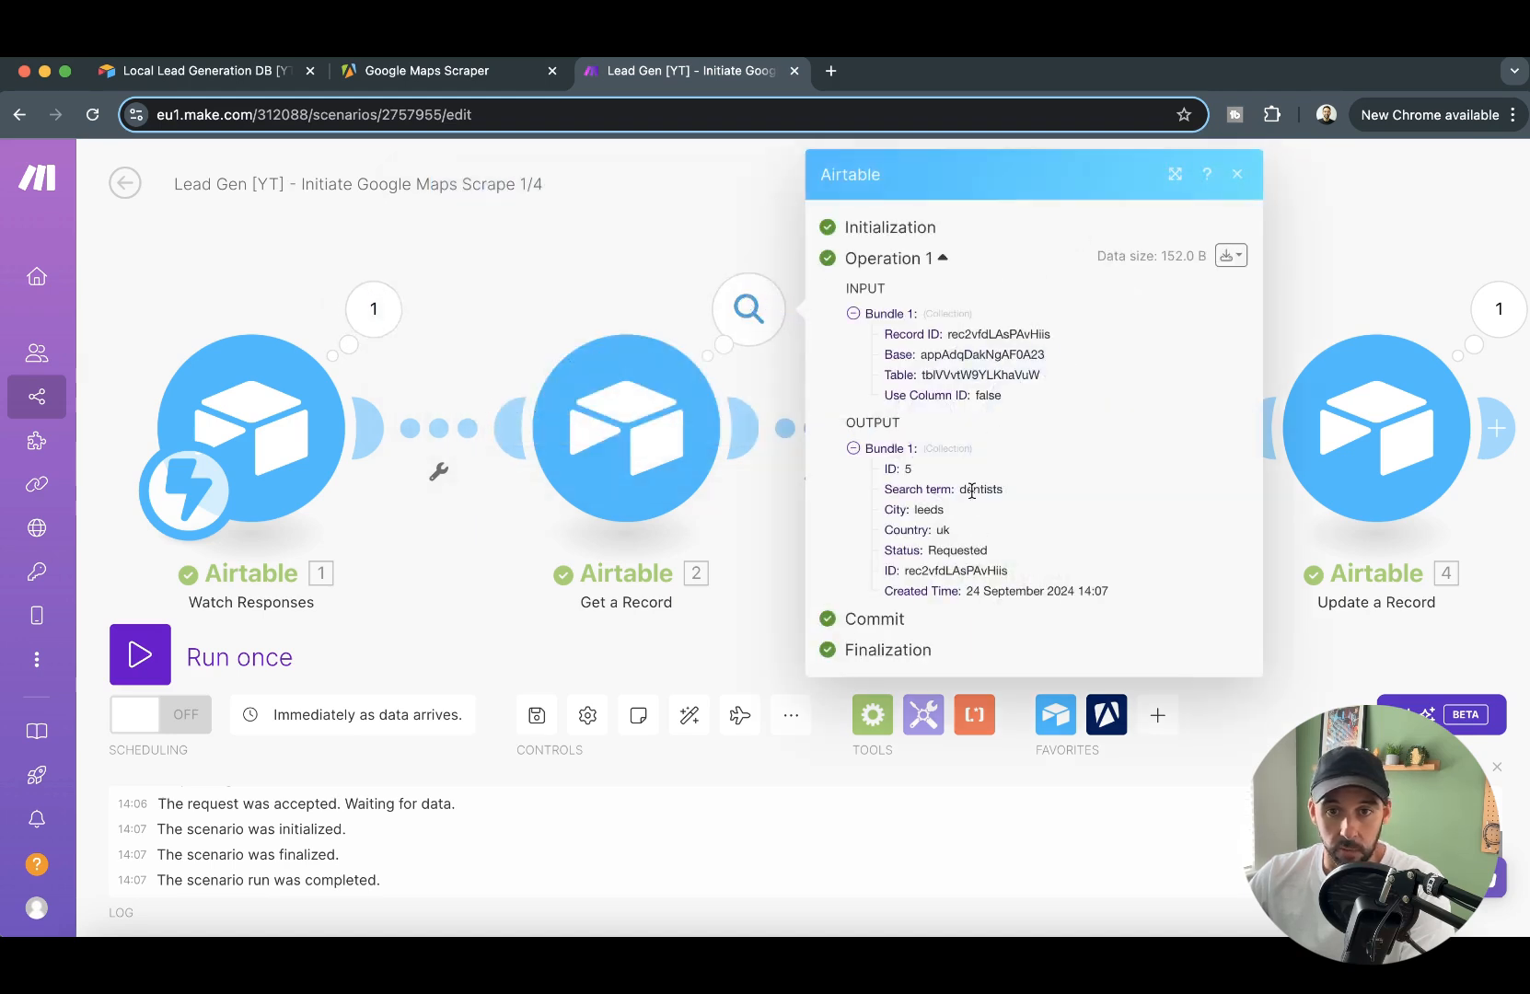
click(699, 246)
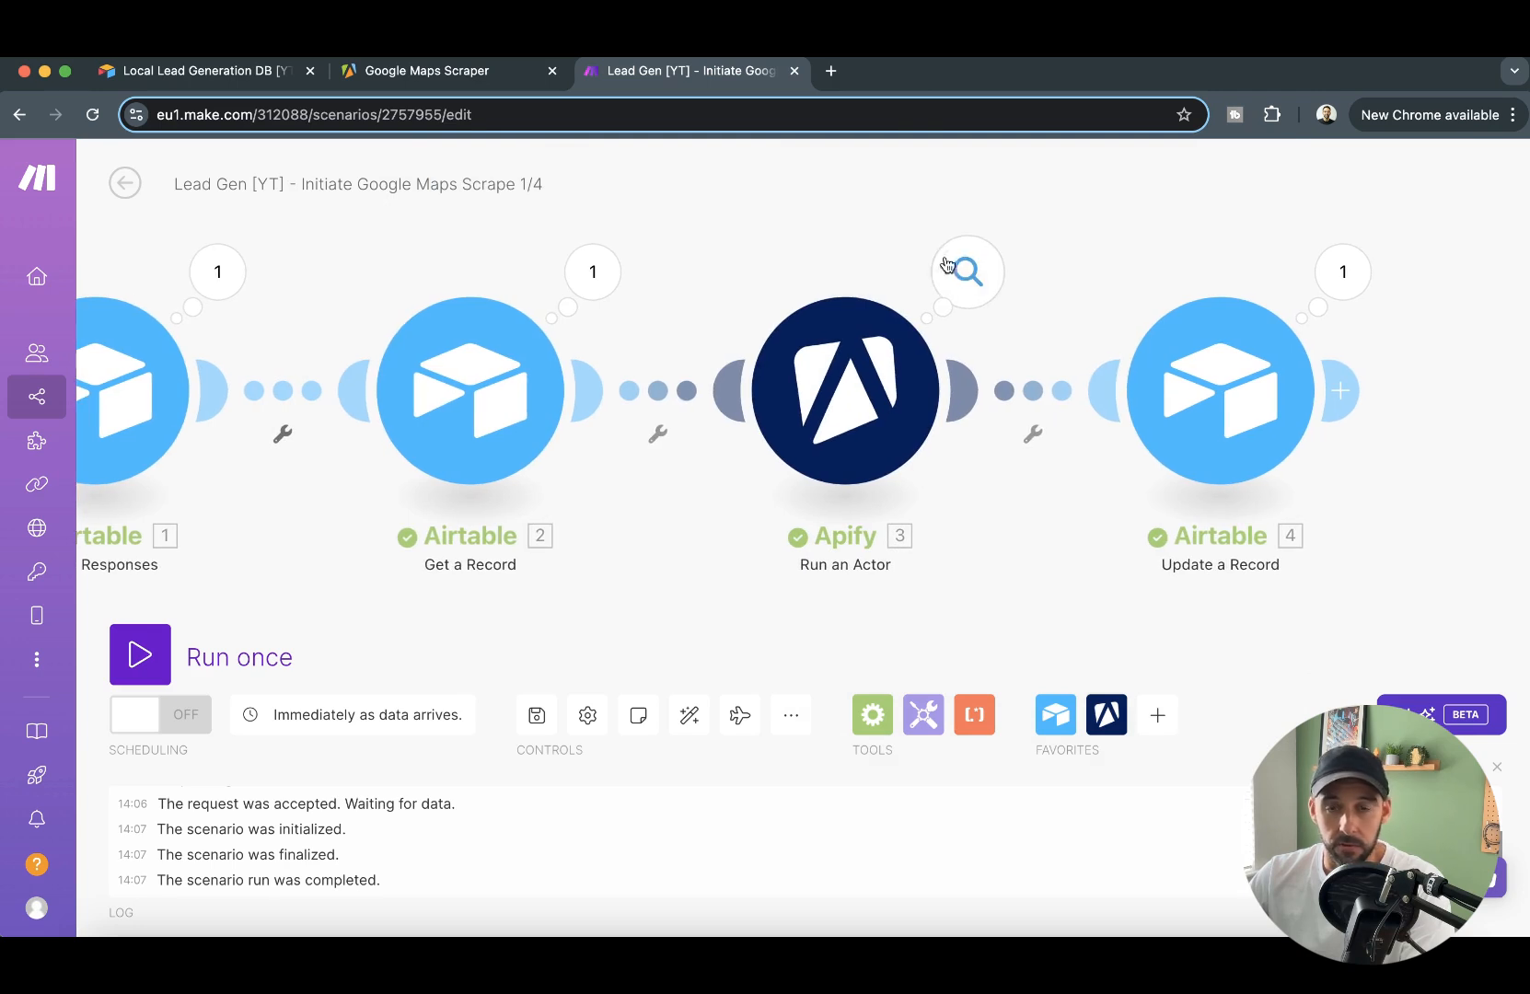
click(1353, 278)
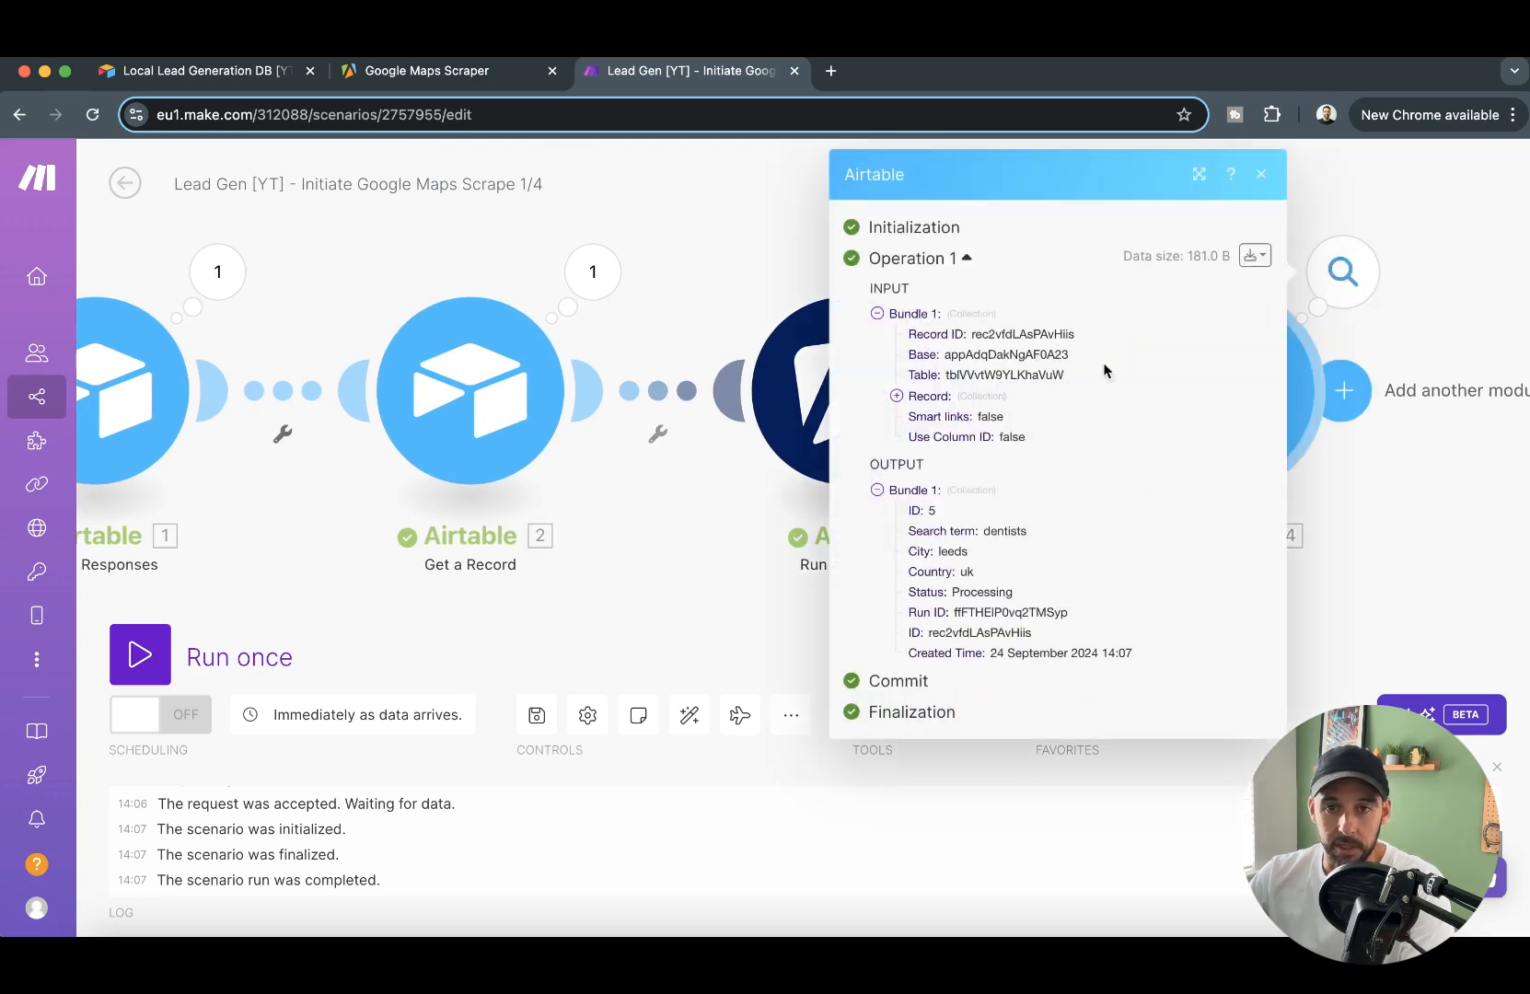
click(659, 230)
- Check the new request's status and run ID in Airtable's reloaded Data Requests table, and its progress in Apify's list of runs
click(150, 72)
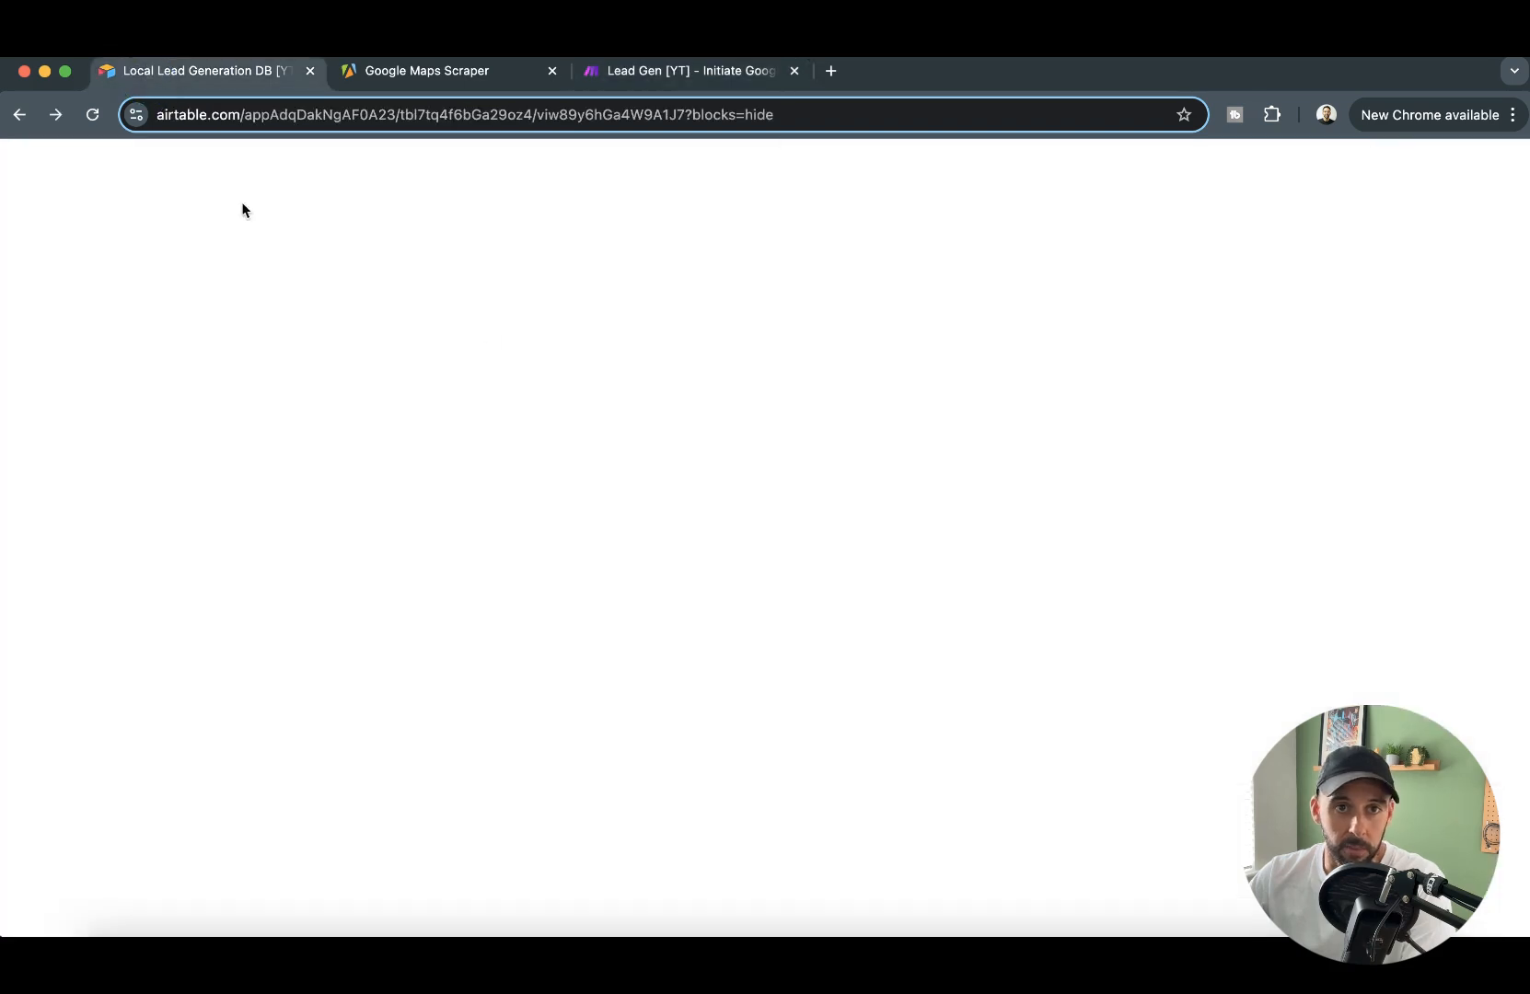
click(92, 116)
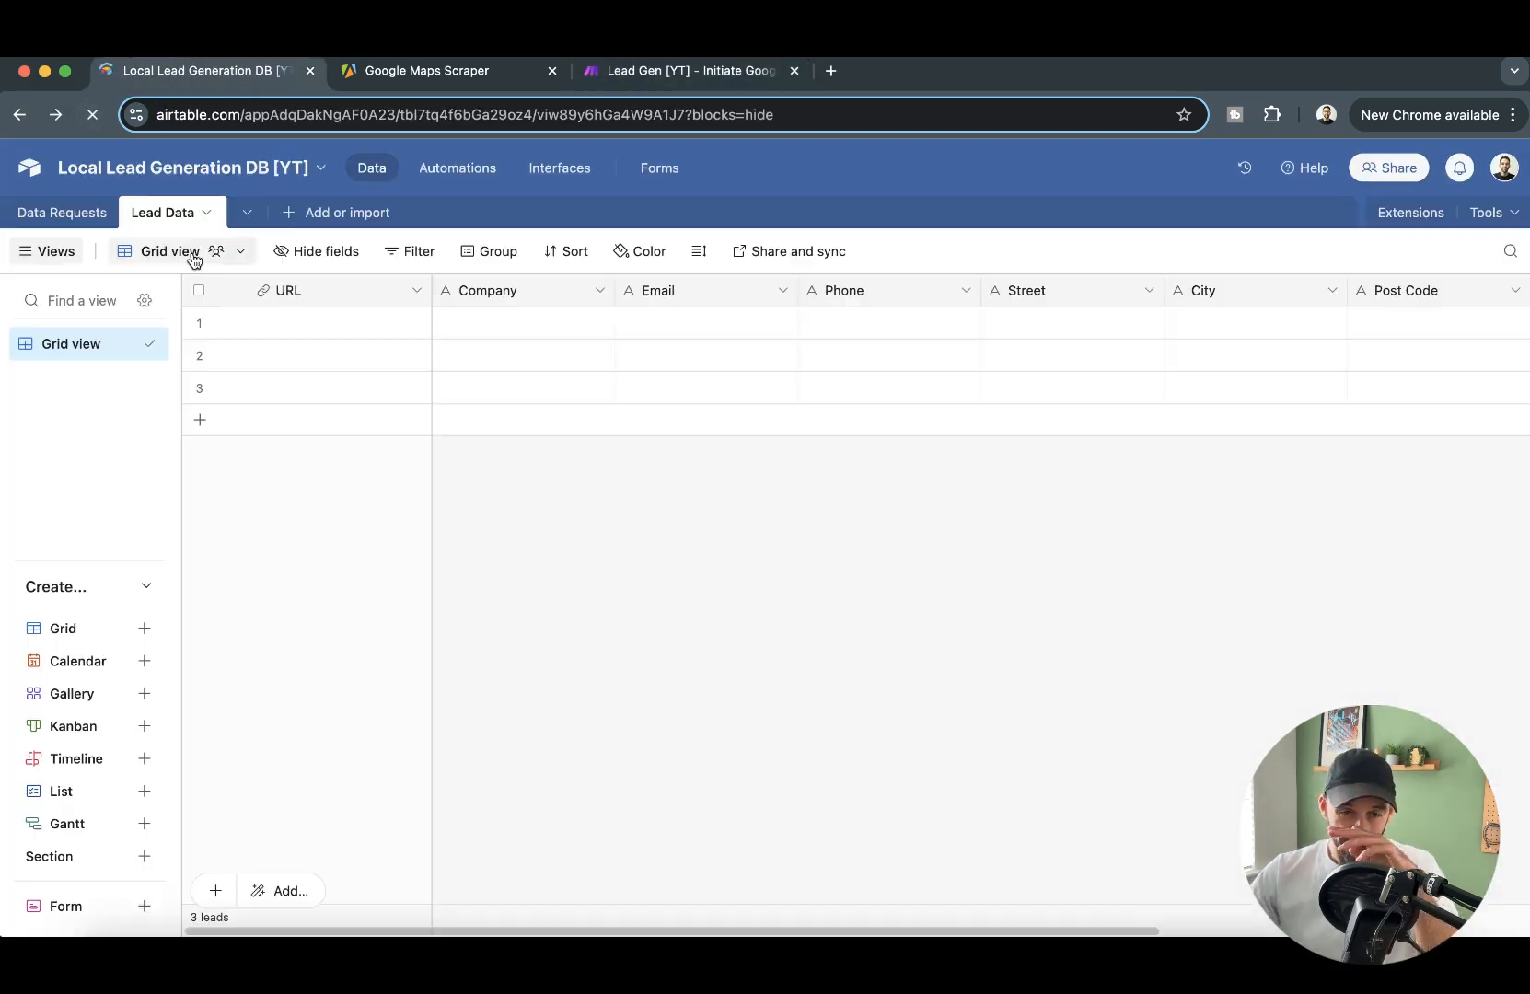
click(65, 214)
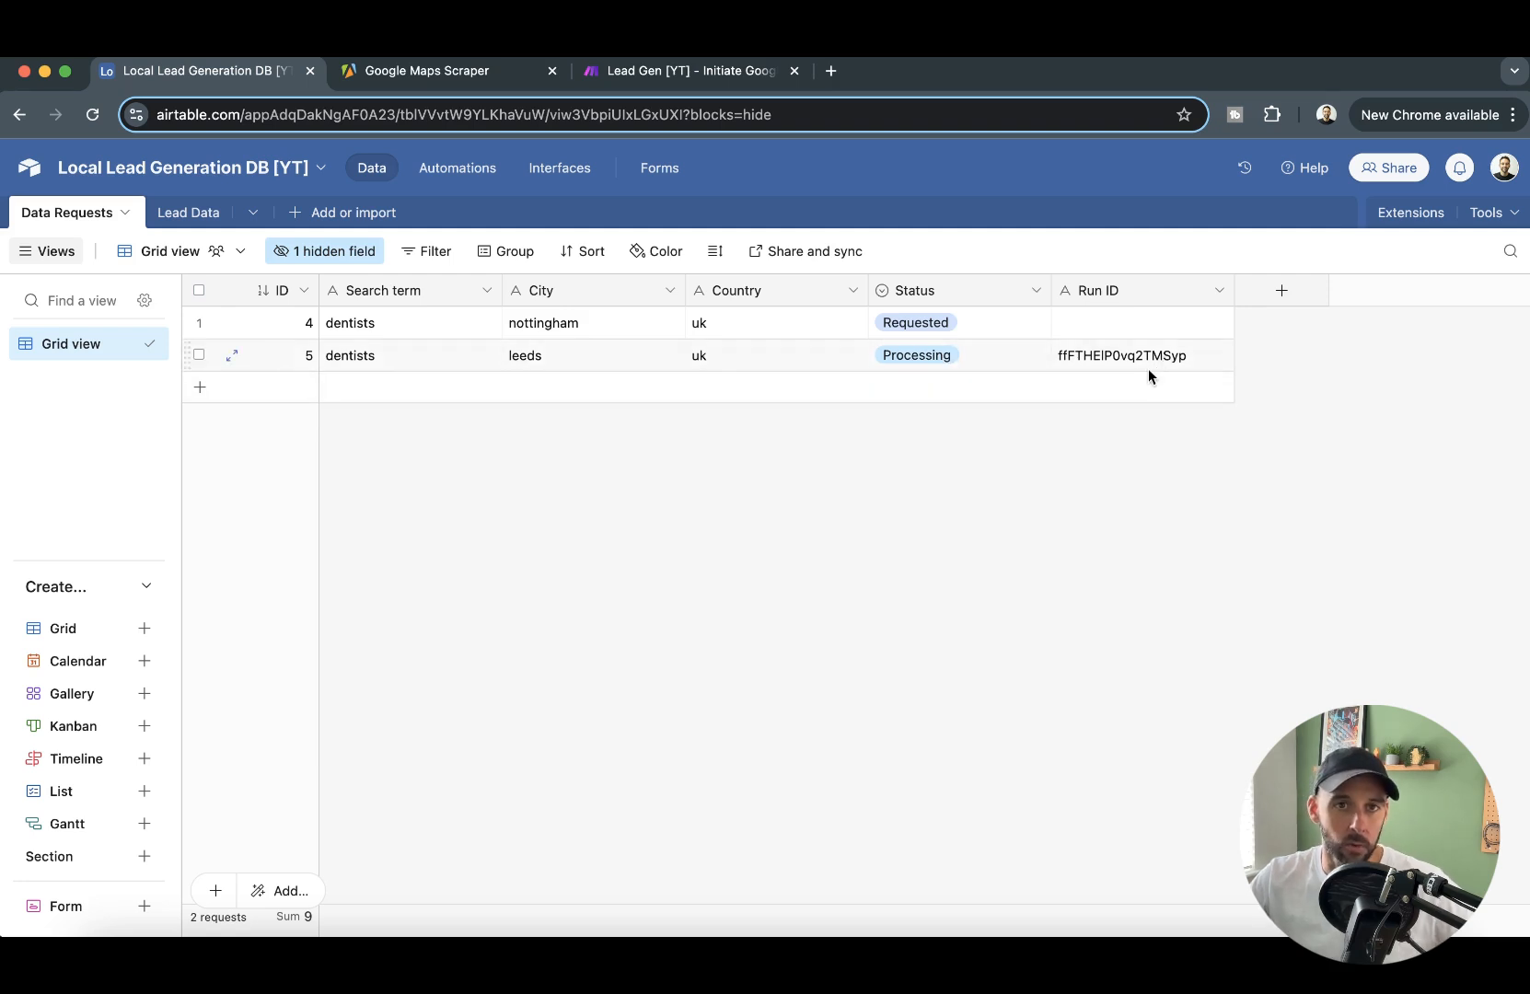
click(438, 80)
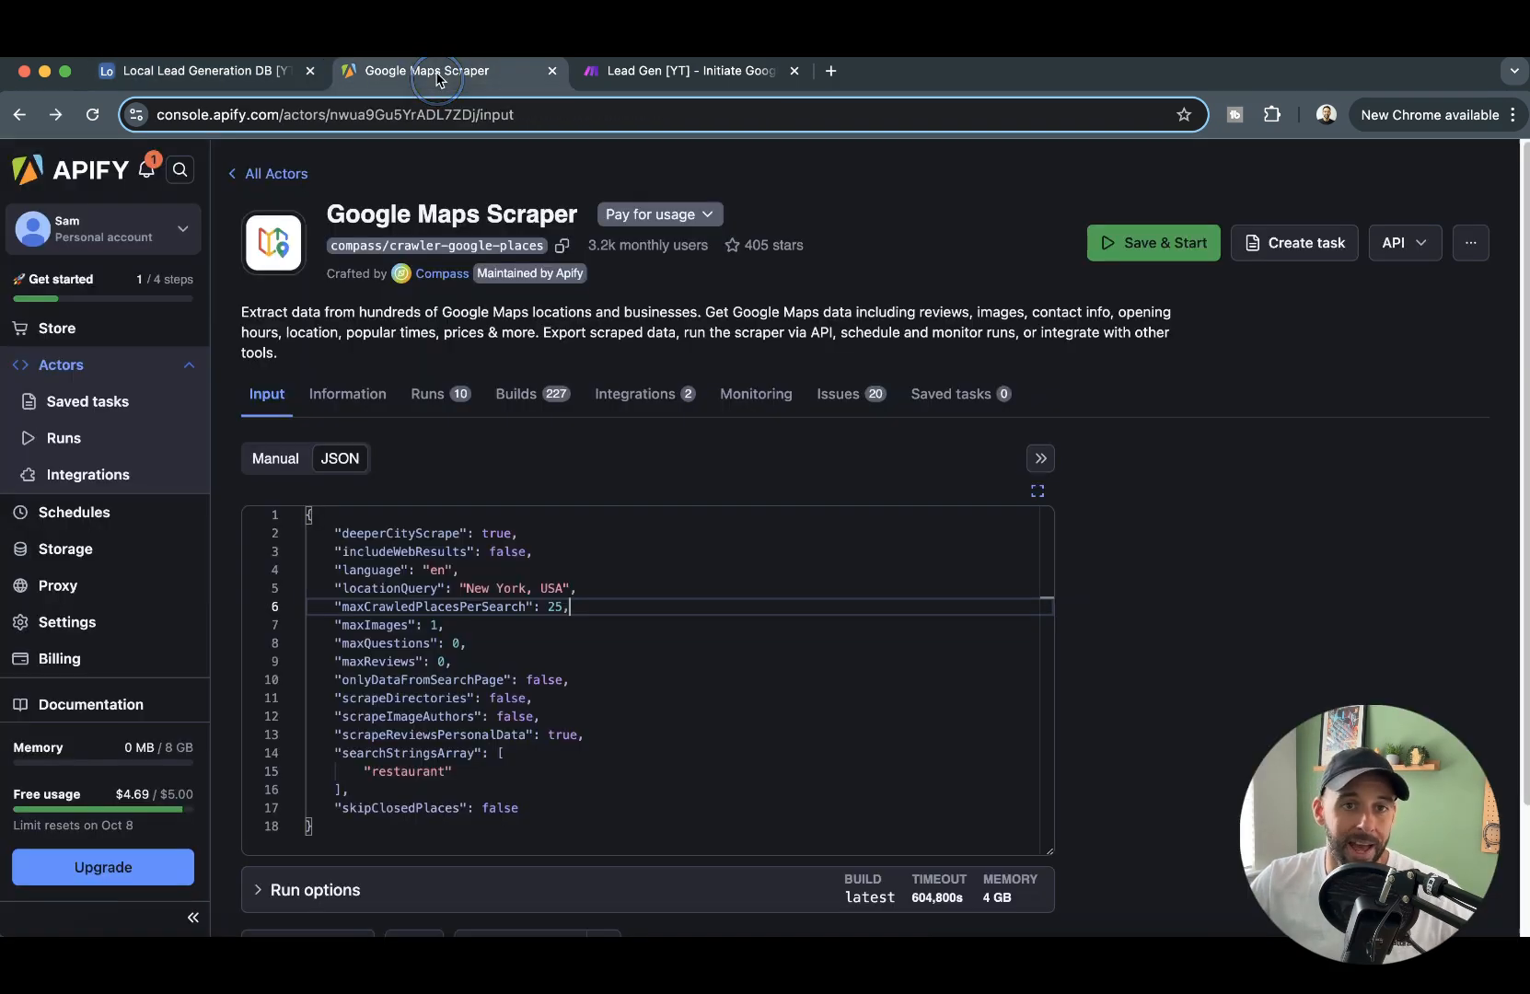
click(65, 438)
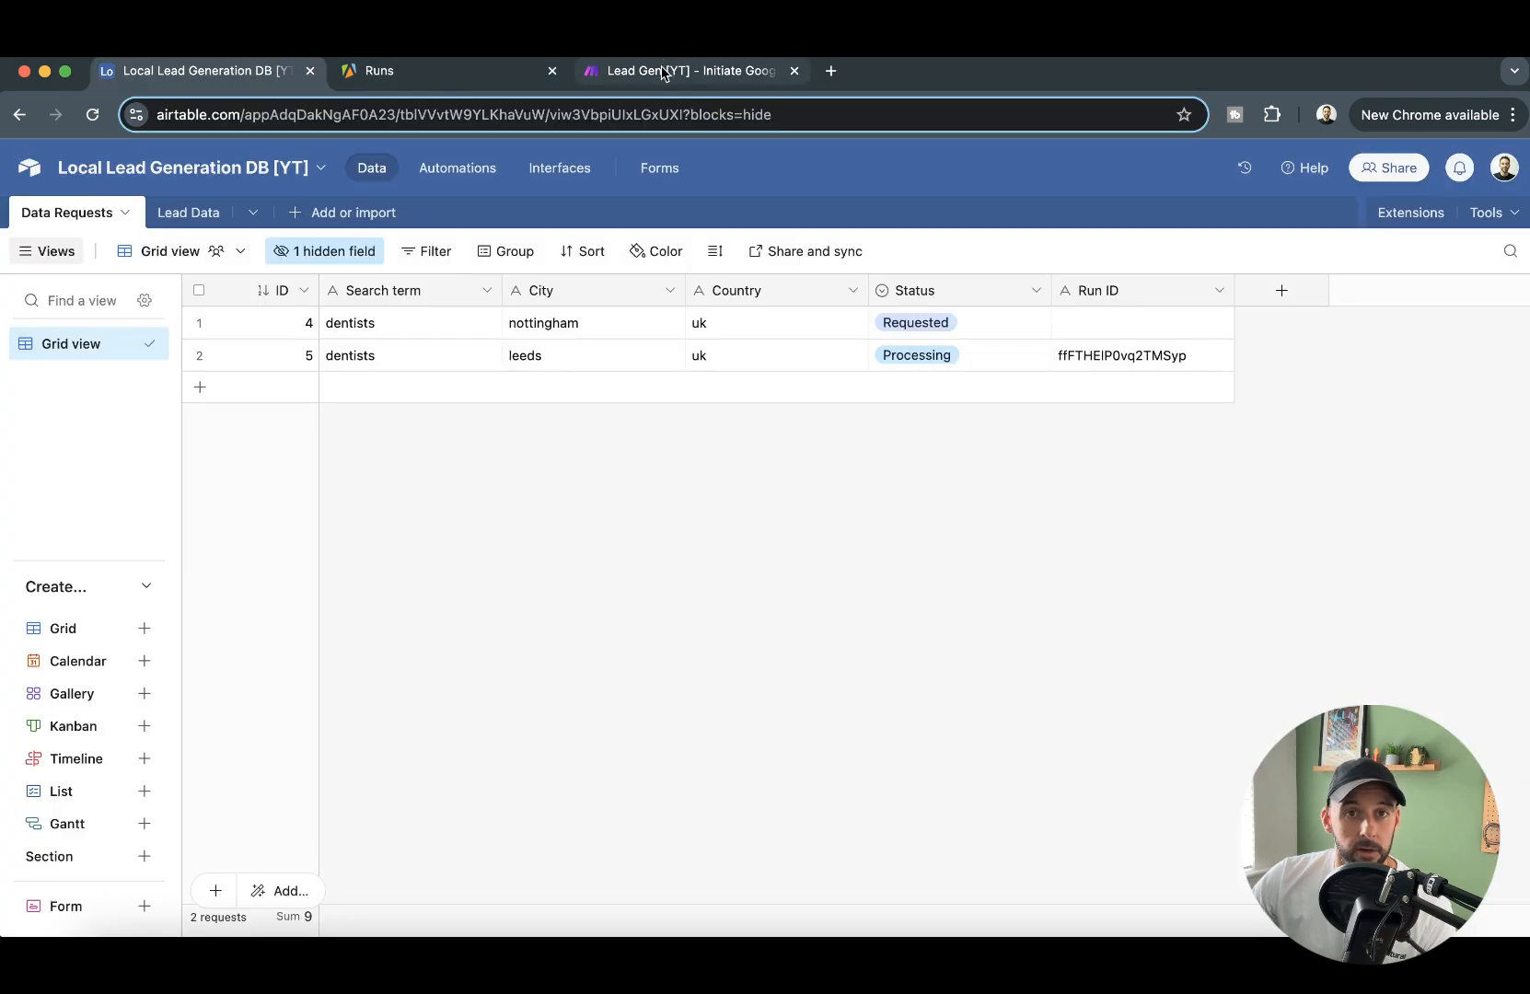
- Switch to Make, open the Add Data to Airtable 2/4 scenario for editing and run it once
click(665, 73)
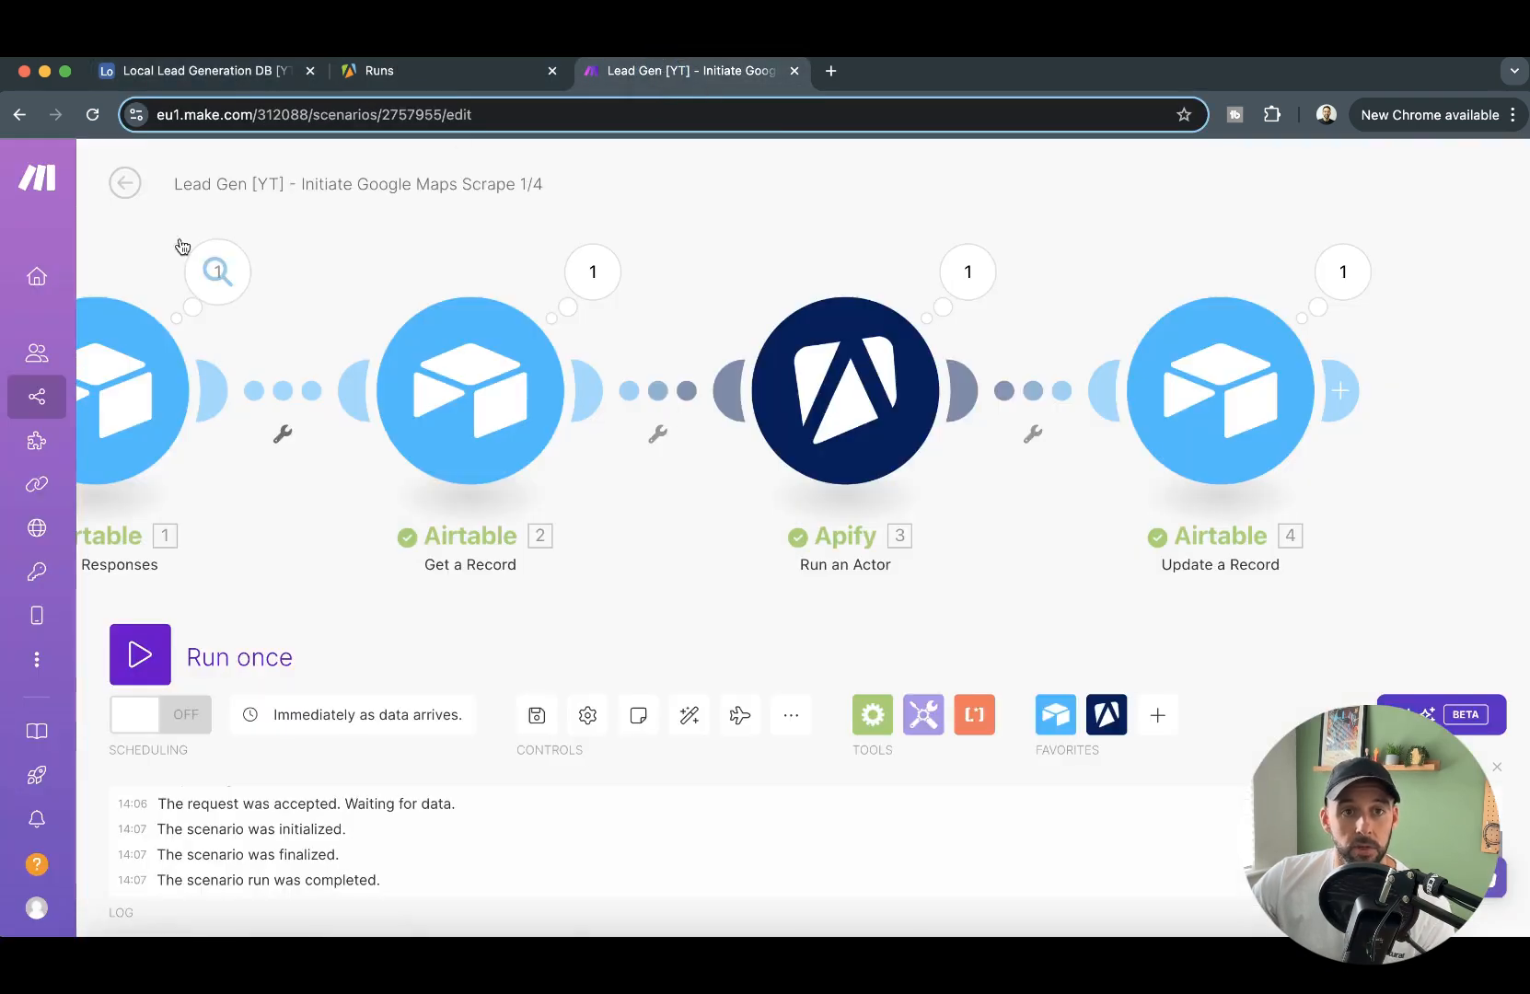
click(137, 180)
click(127, 181)
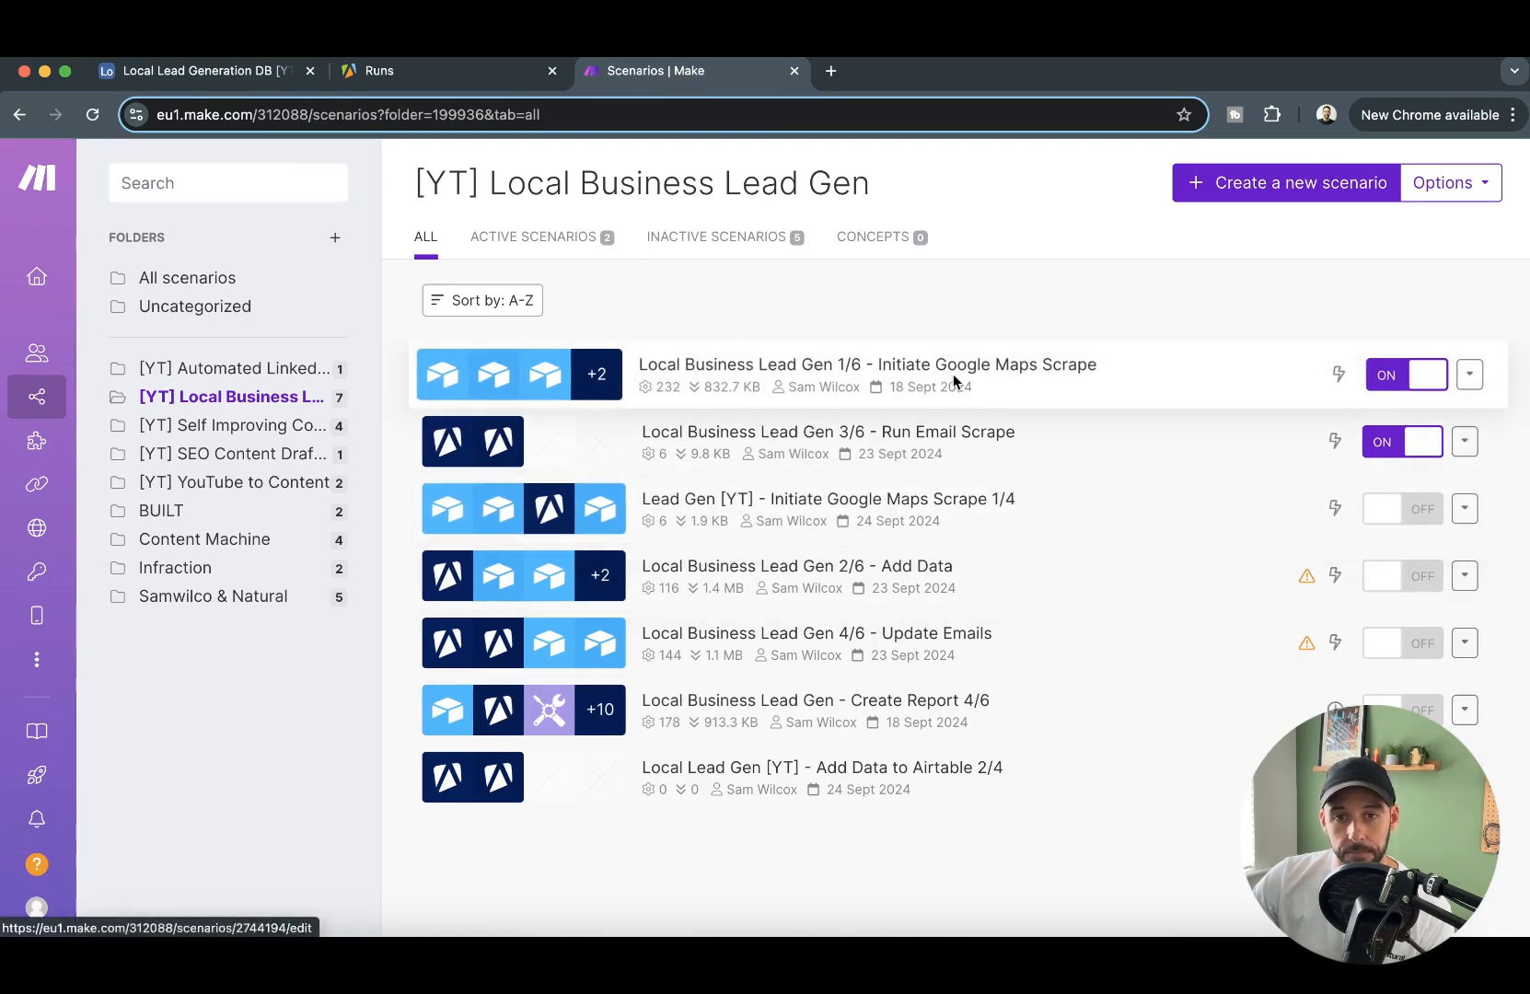
click(956, 773)
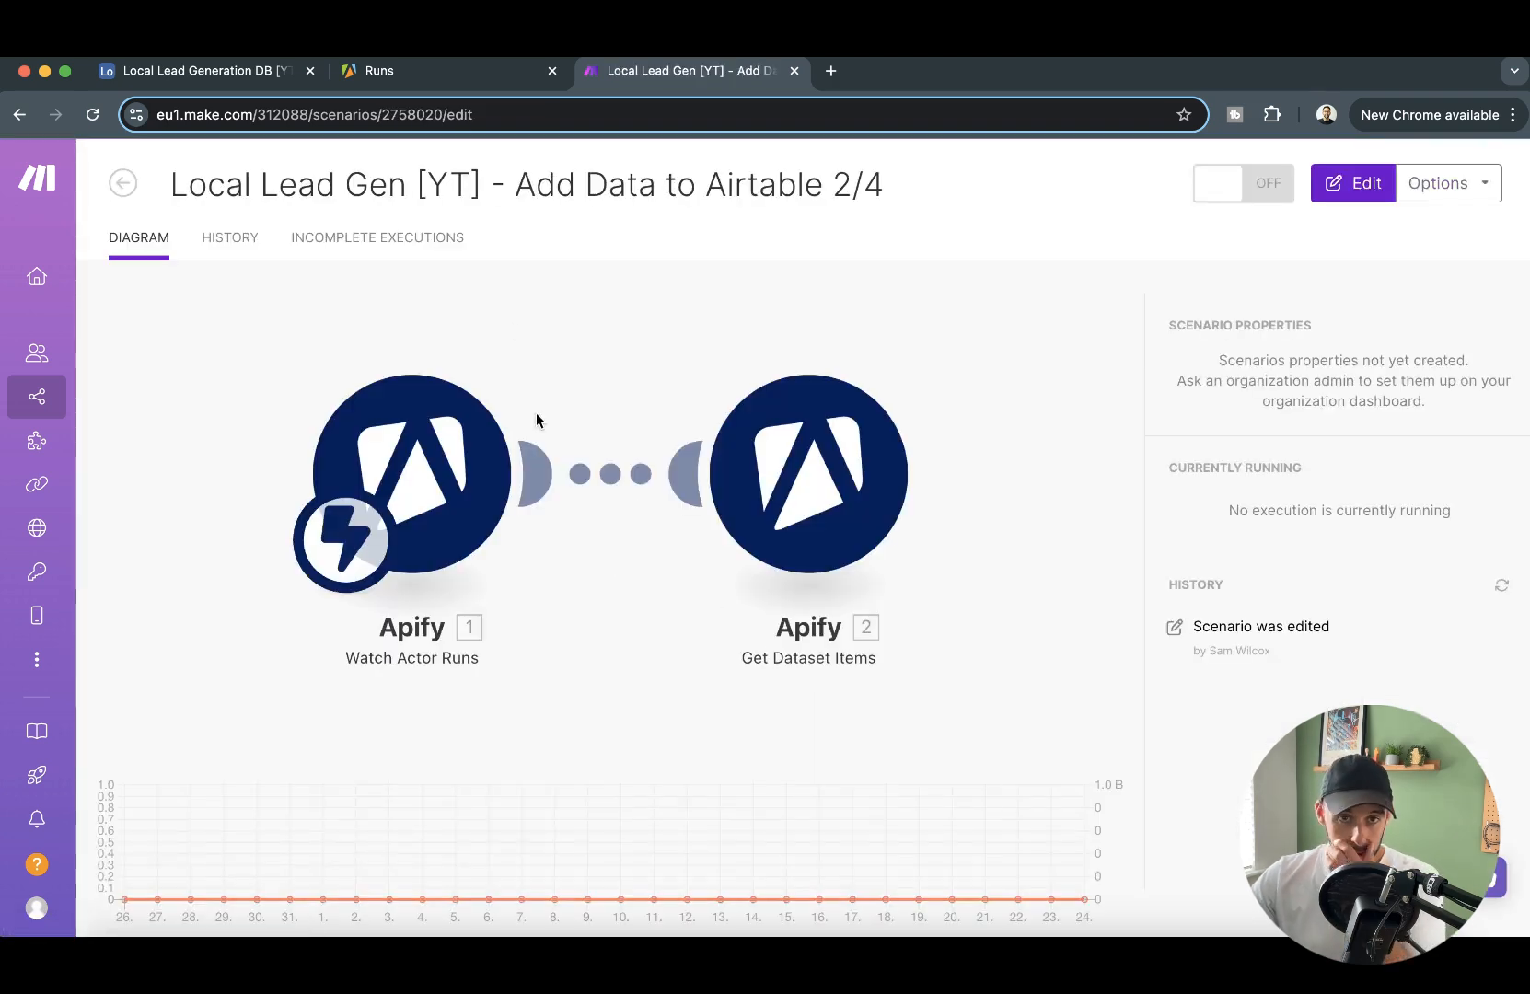
click(607, 264)
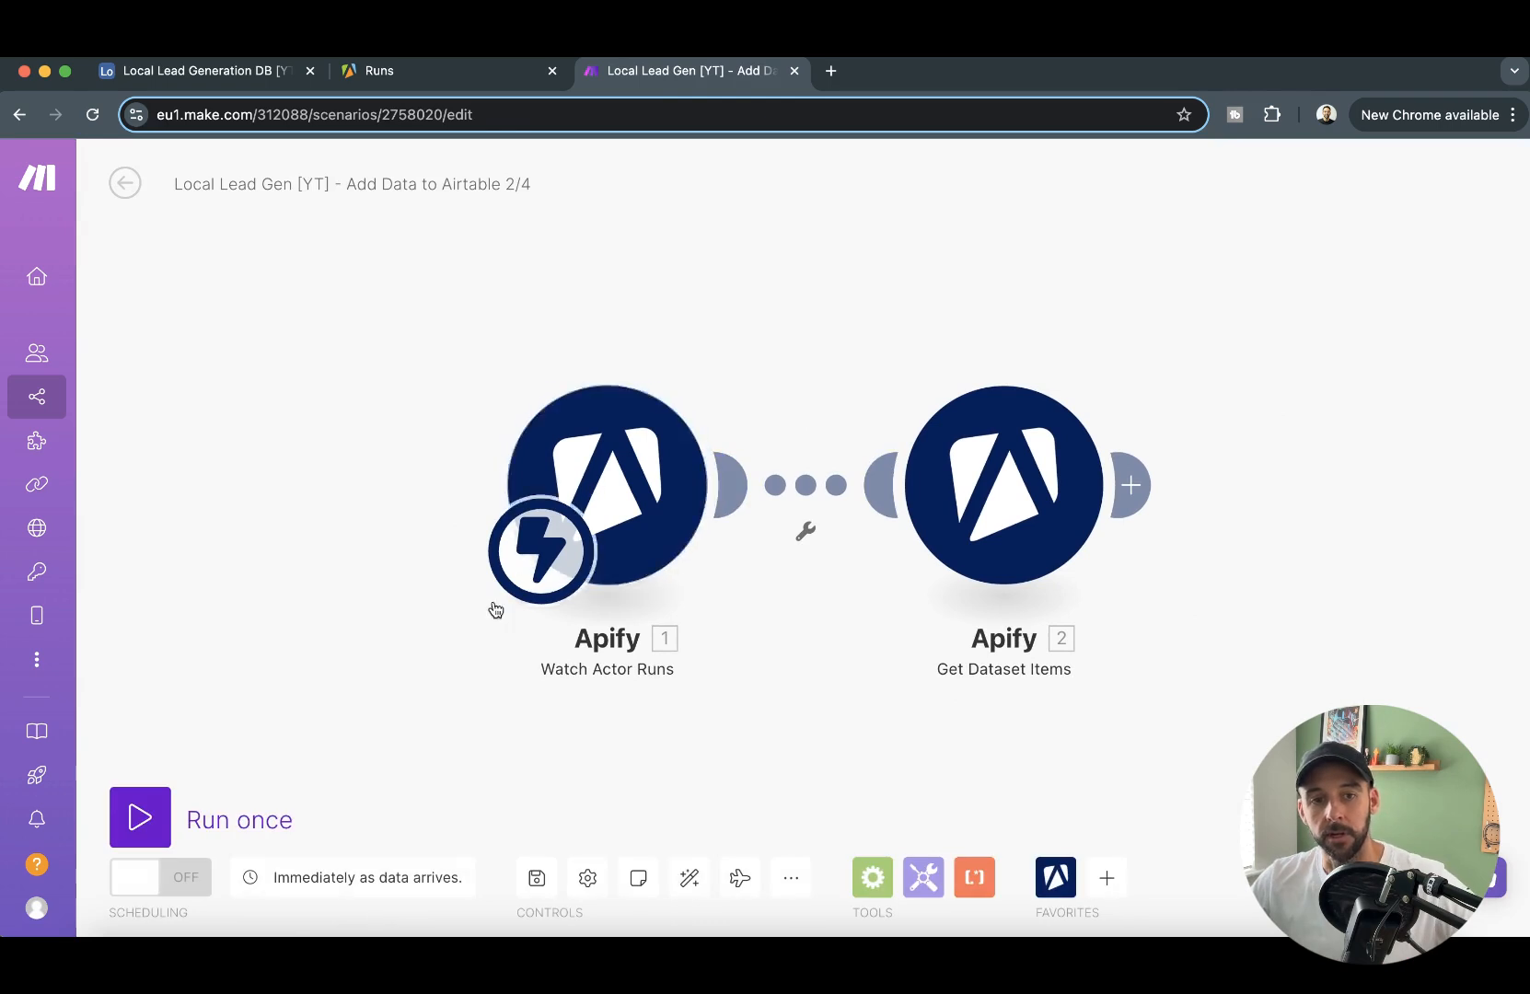
click(161, 822)
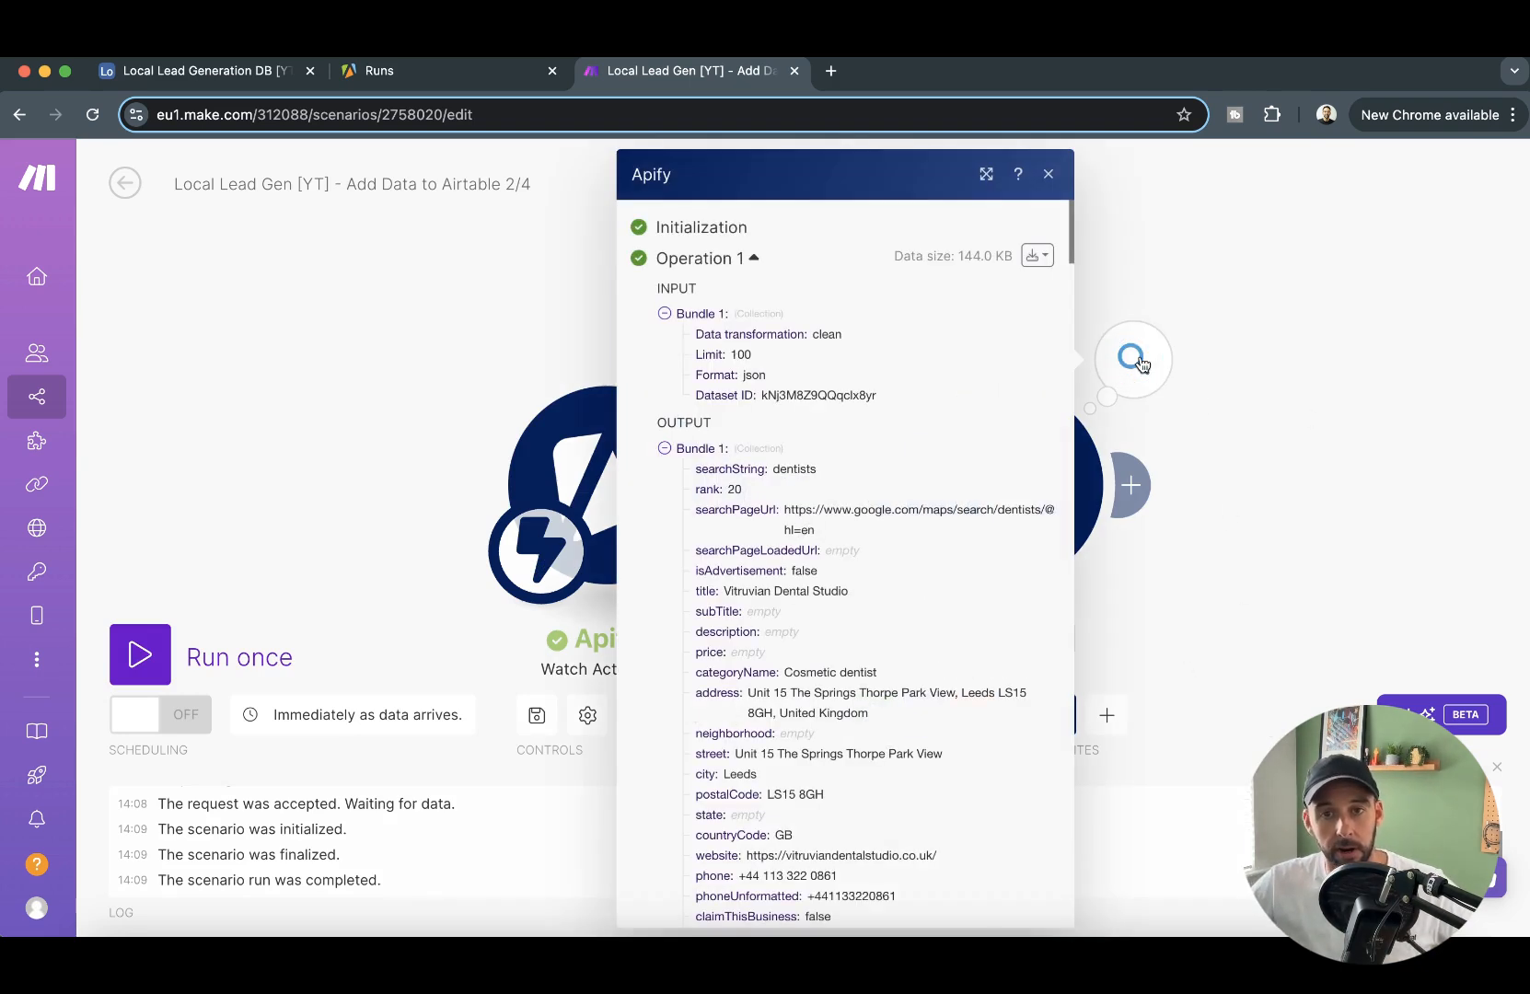
- Collapse the output bundles of the Get Dataset Items module to examine how many businesses it returned
click(663, 449)
click(664, 449)
click(664, 449)
click(664, 469)
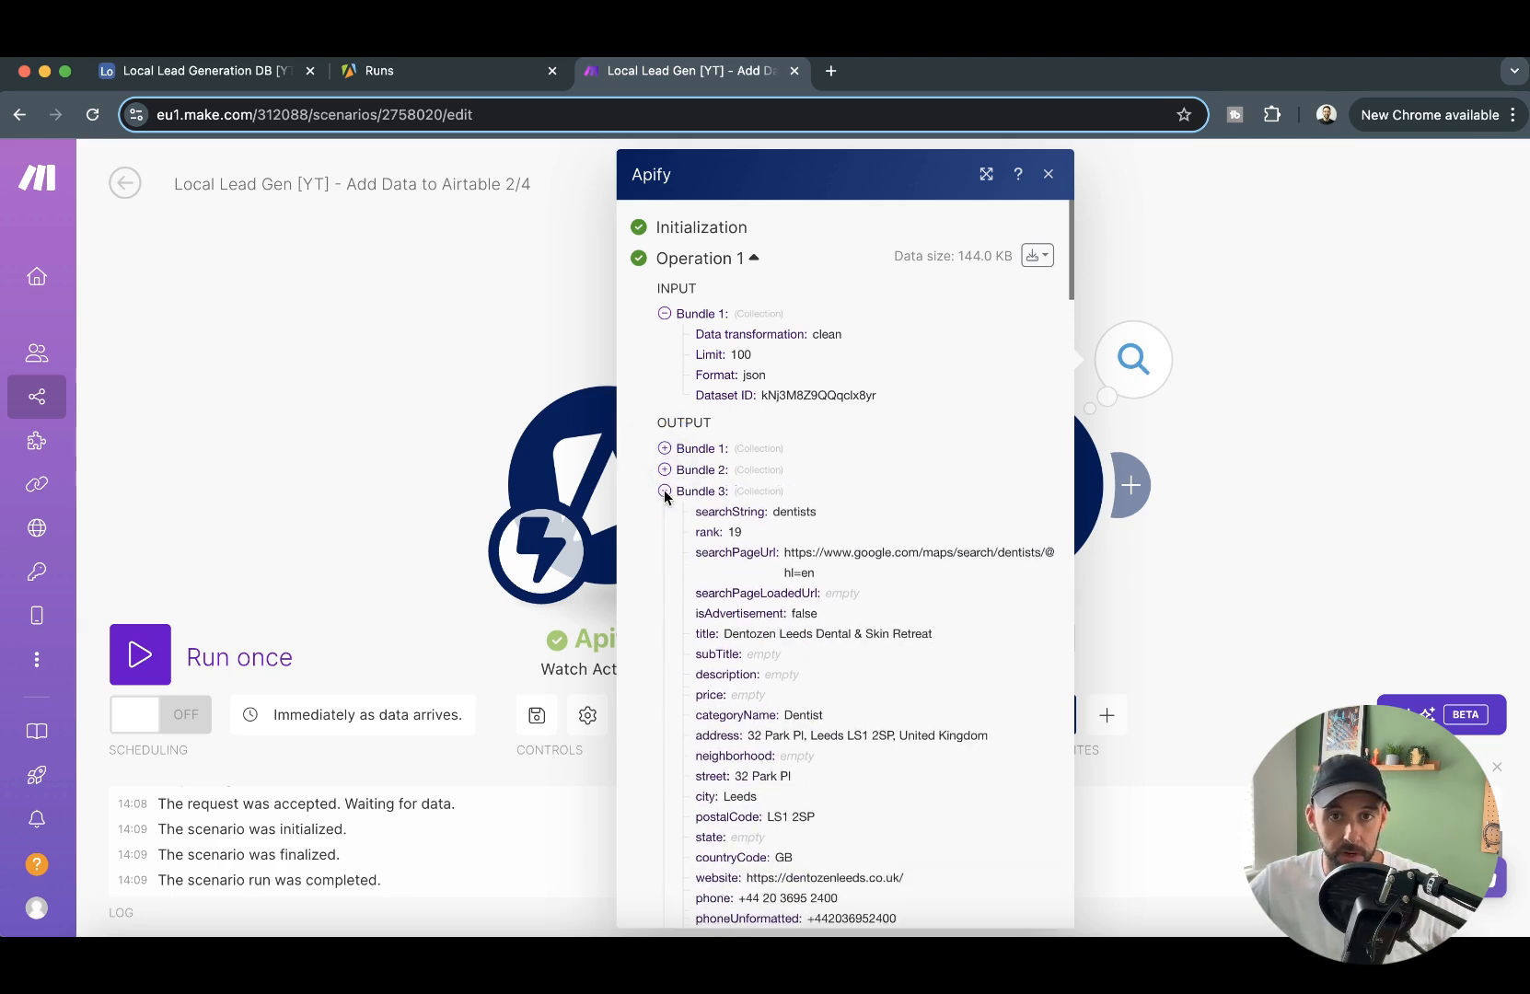
click(664, 491)
click(664, 512)
click(664, 512)
click(664, 533)
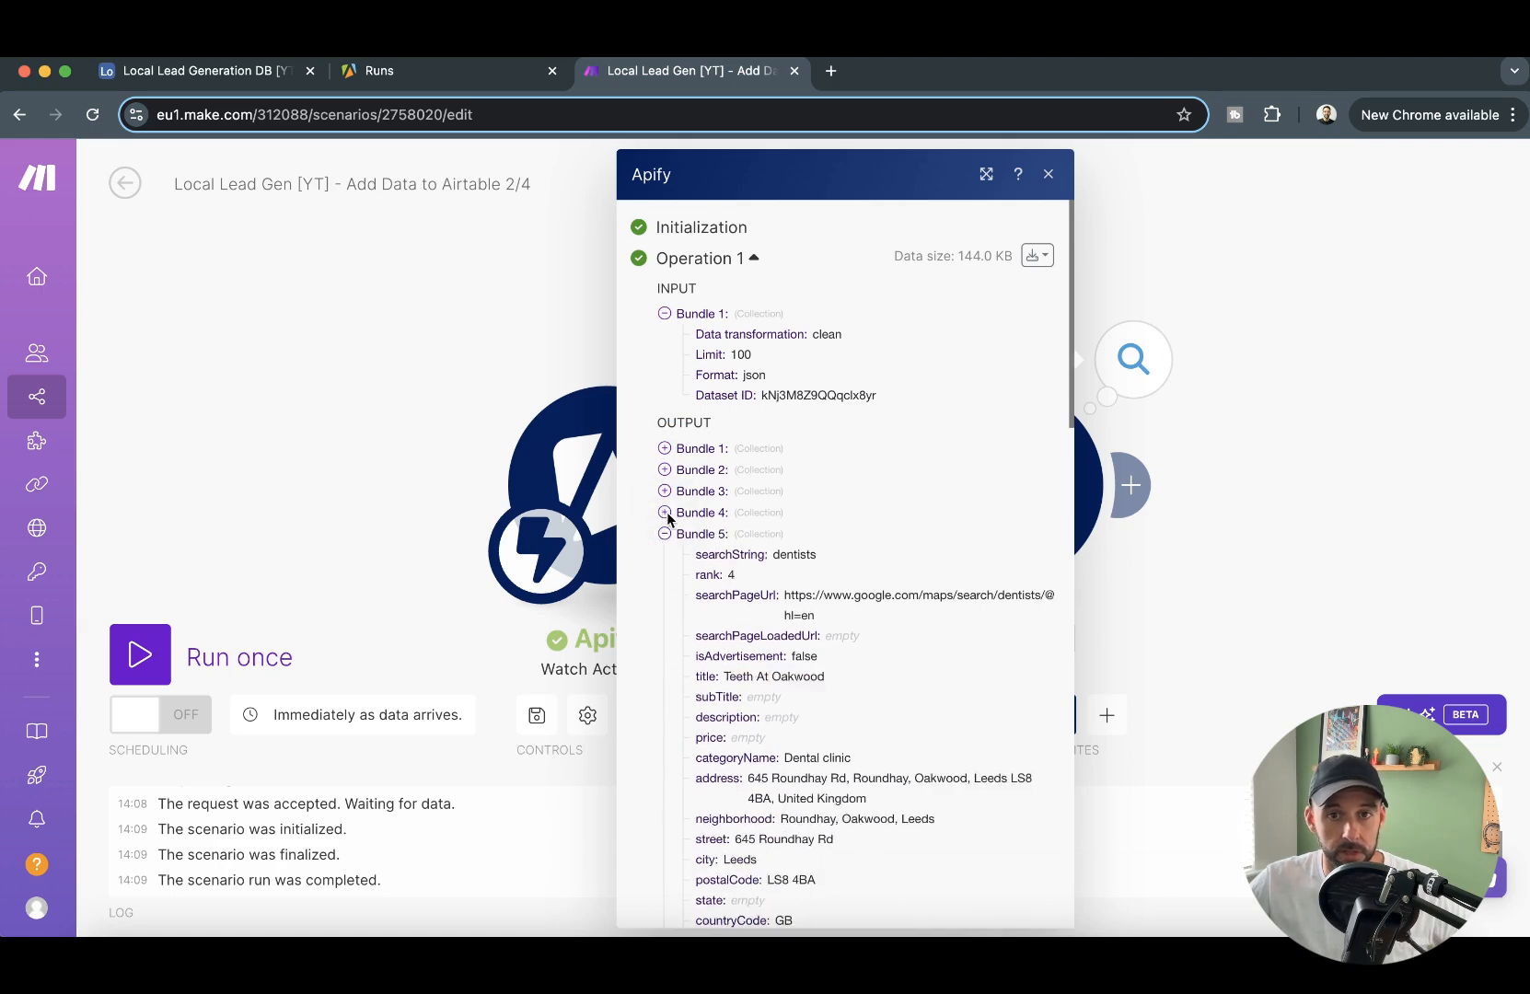
scroll(667, 529, down, 1)
click(665, 500)
scroll(686, 445, down, 2)
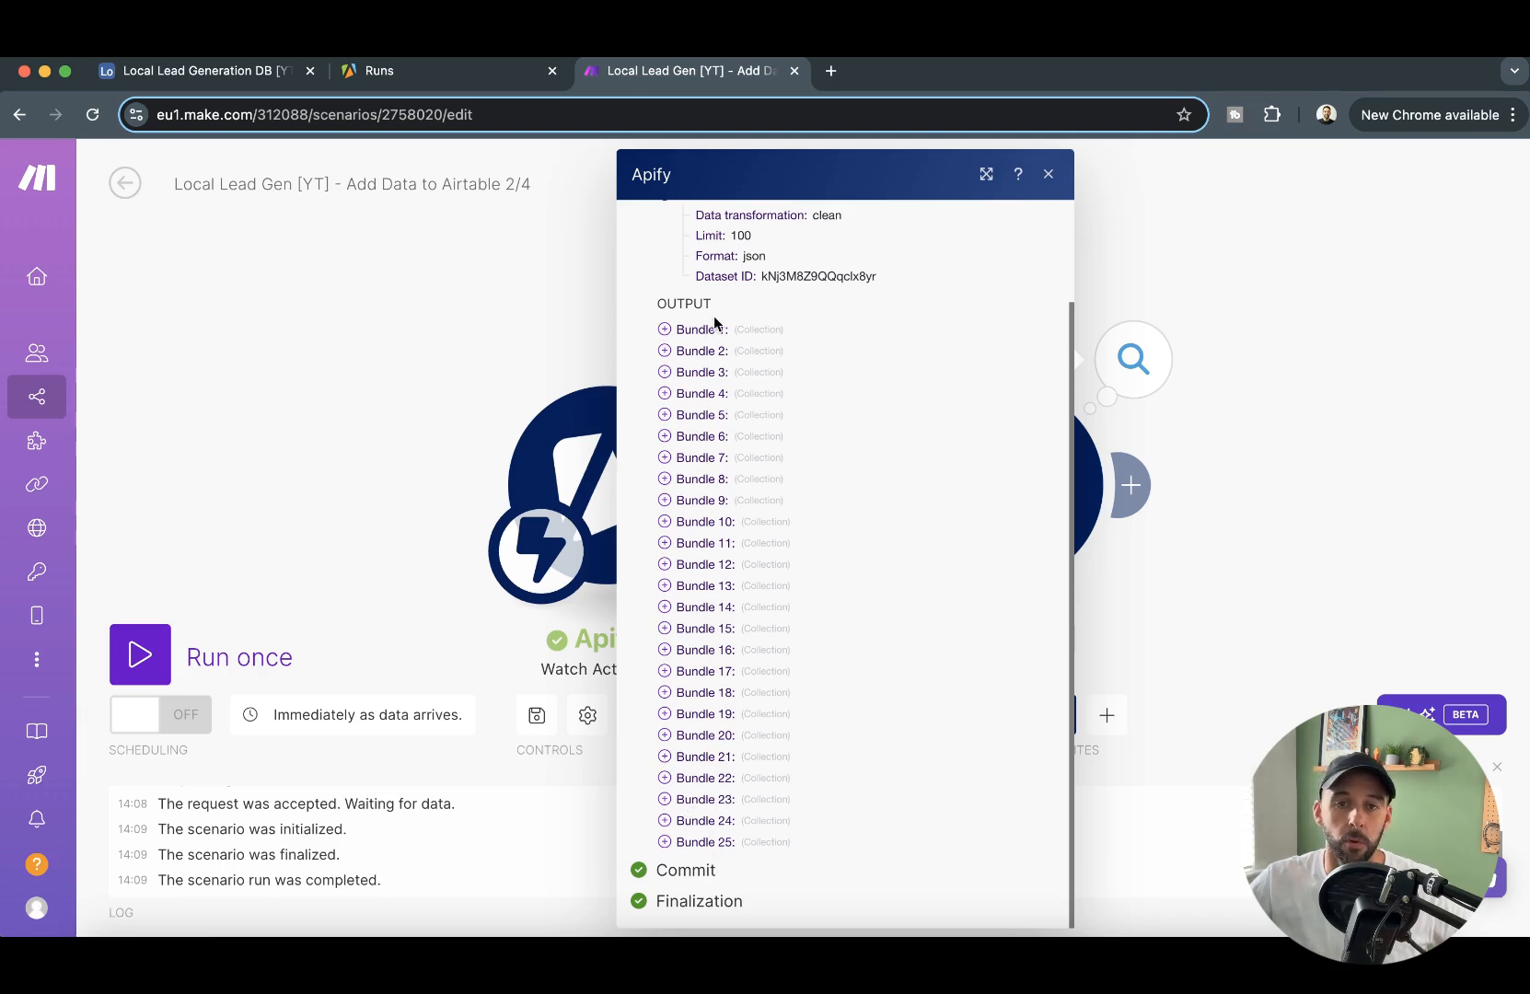
click(1317, 247)
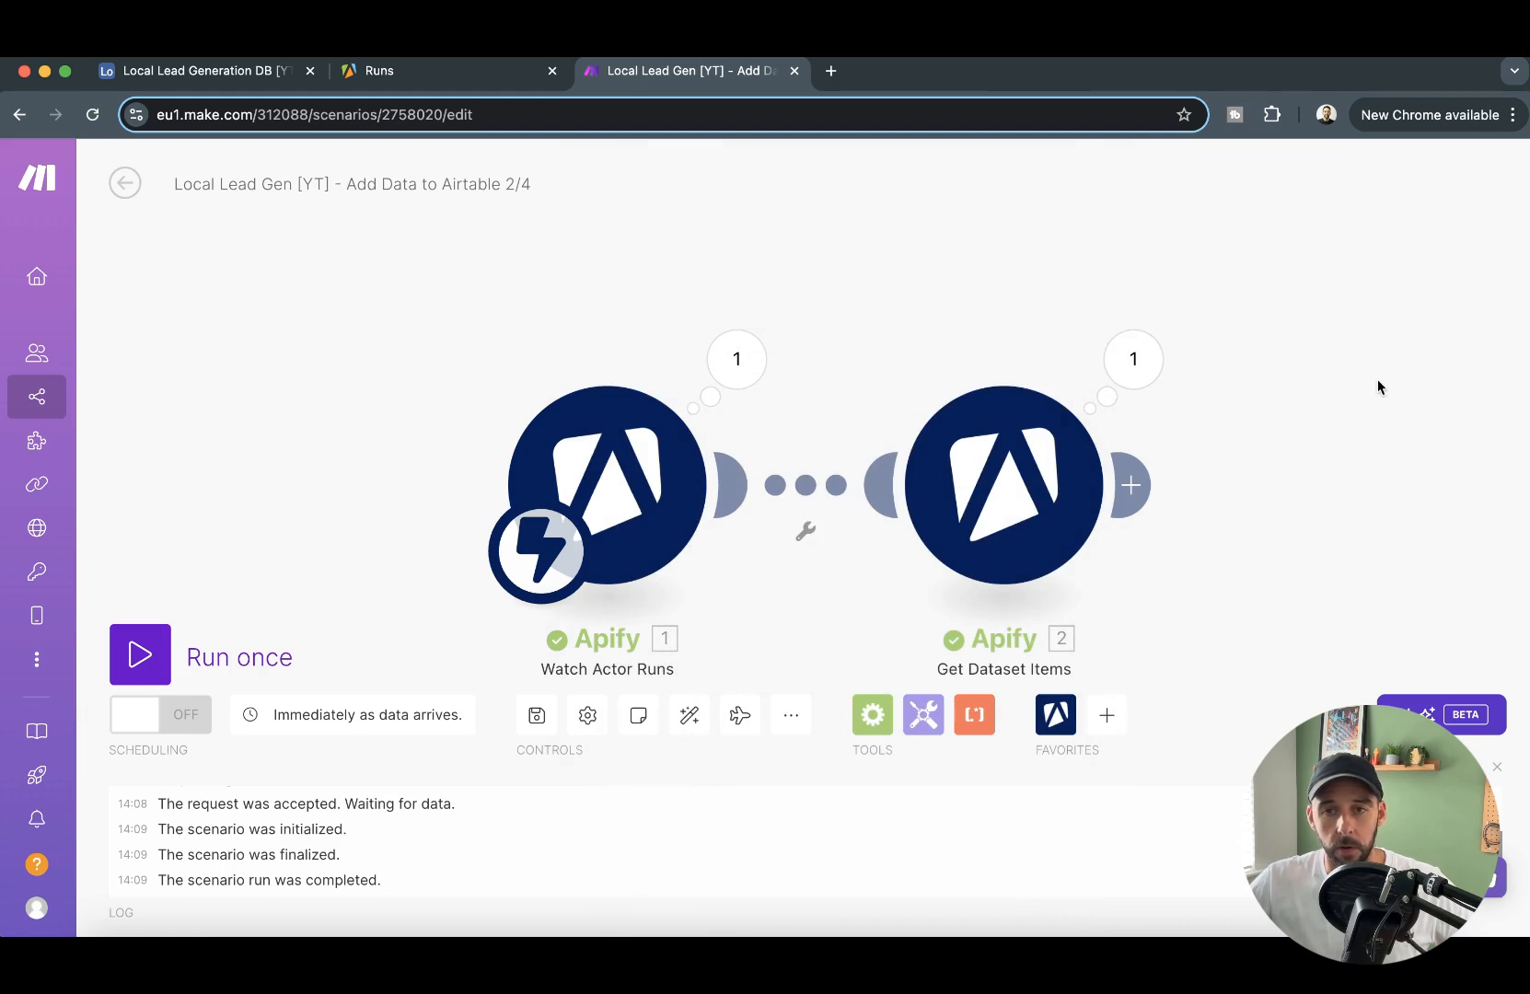
- Review the business fields in the first output bundle of Get Dataset Items, such as title, address, website and phone
click(981, 322)
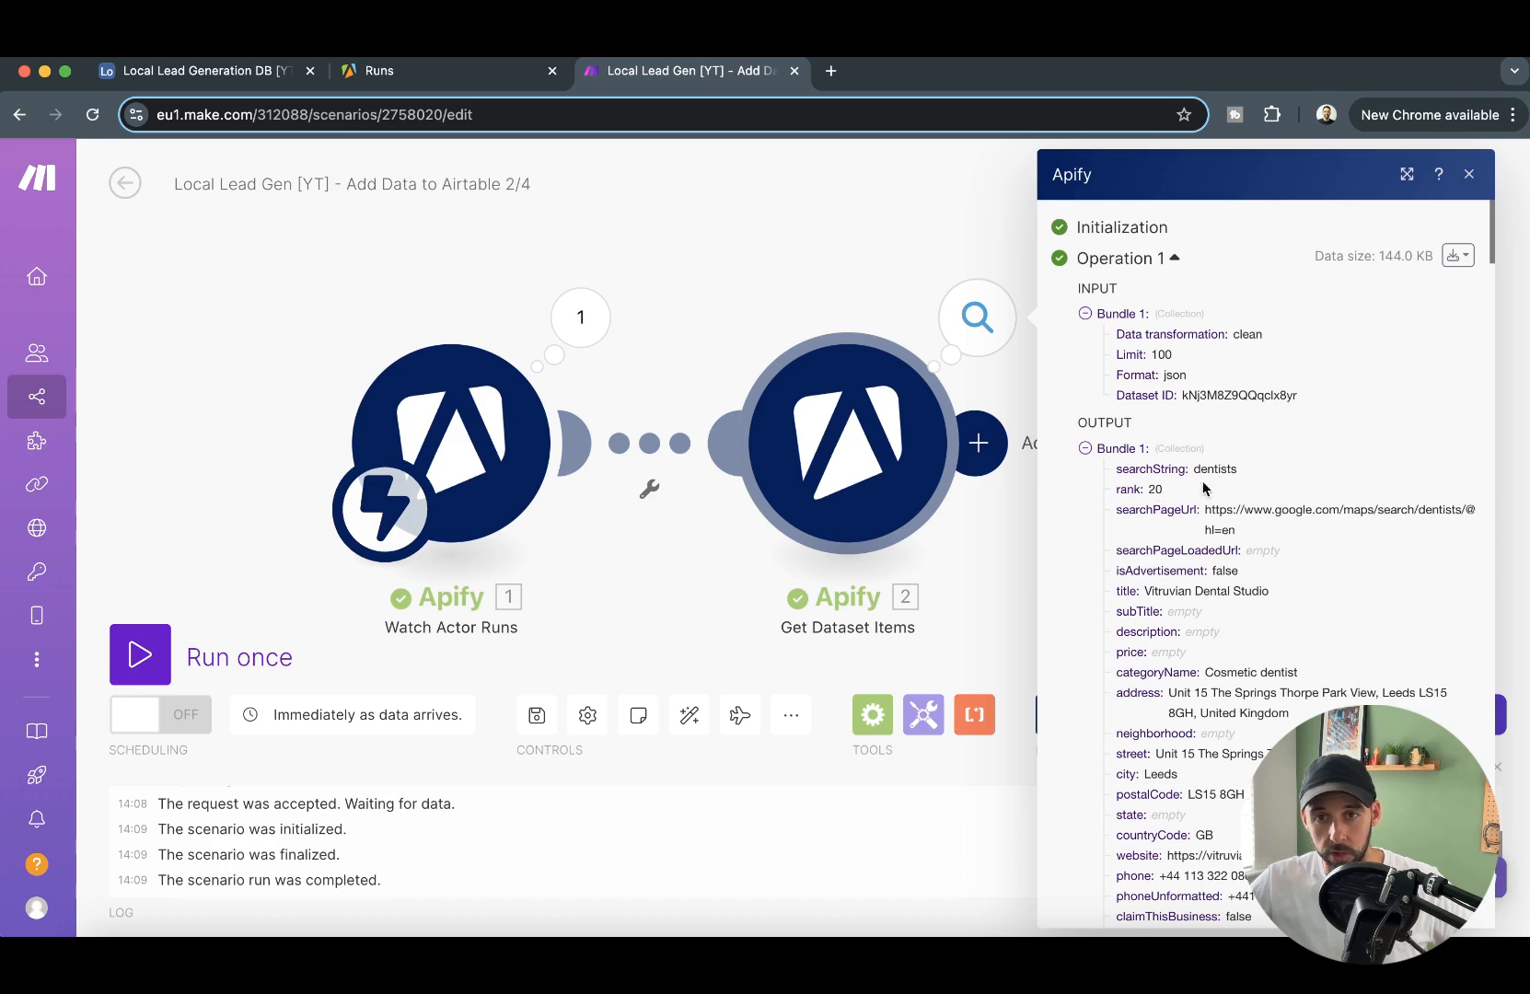
scroll(1215, 502, down, 1)
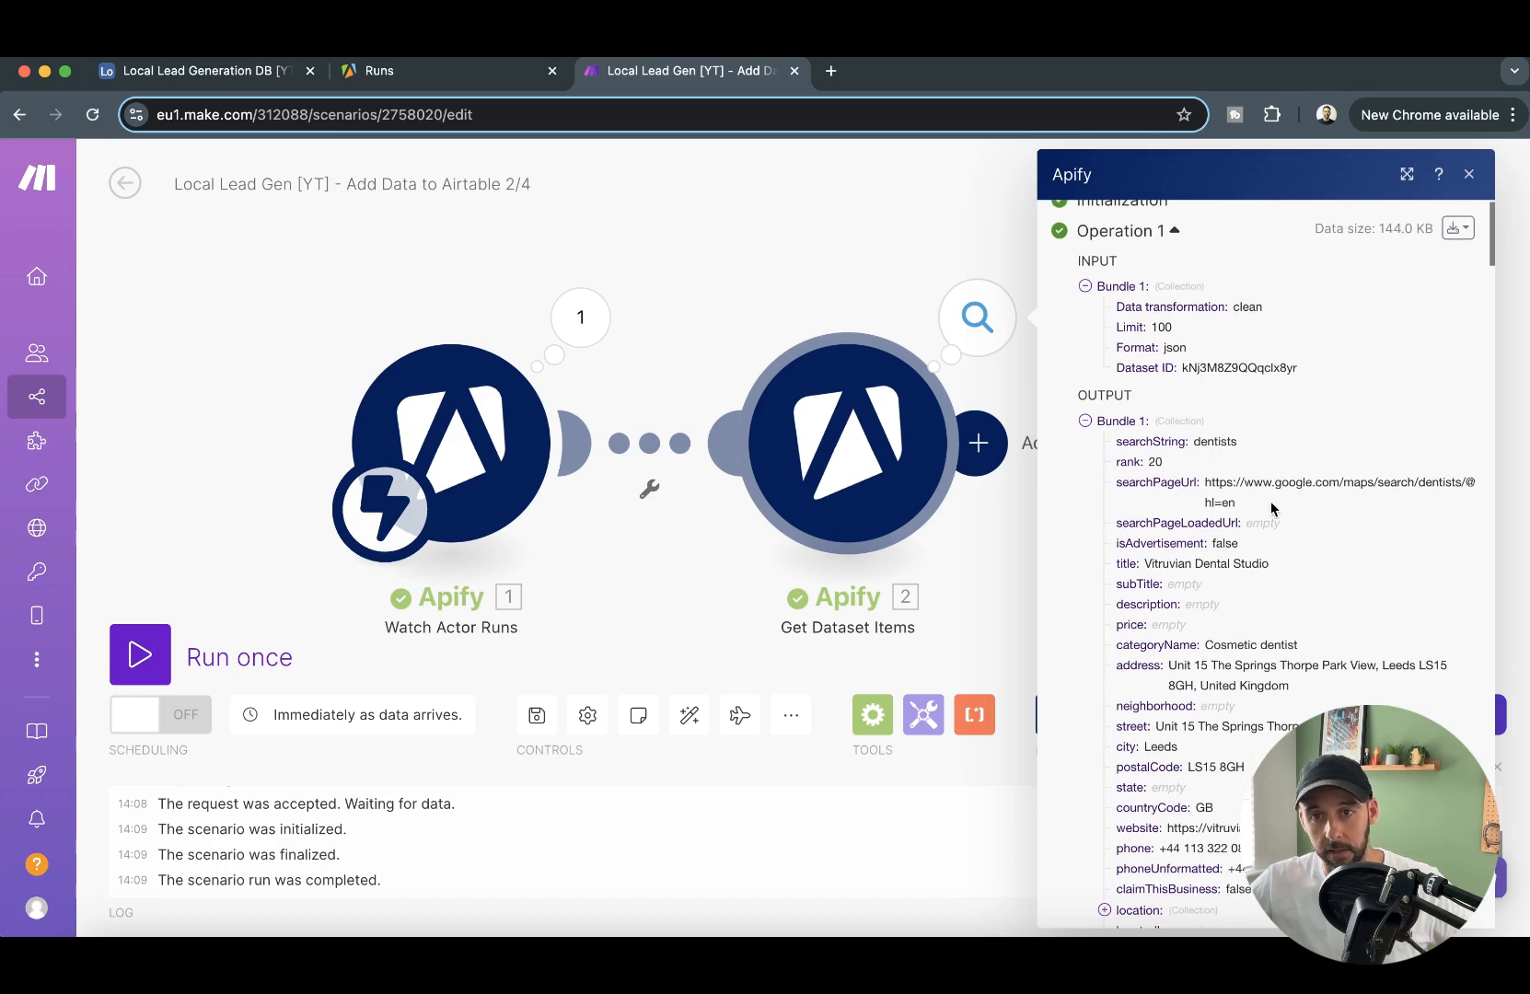
scroll(1271, 509, down, 10)
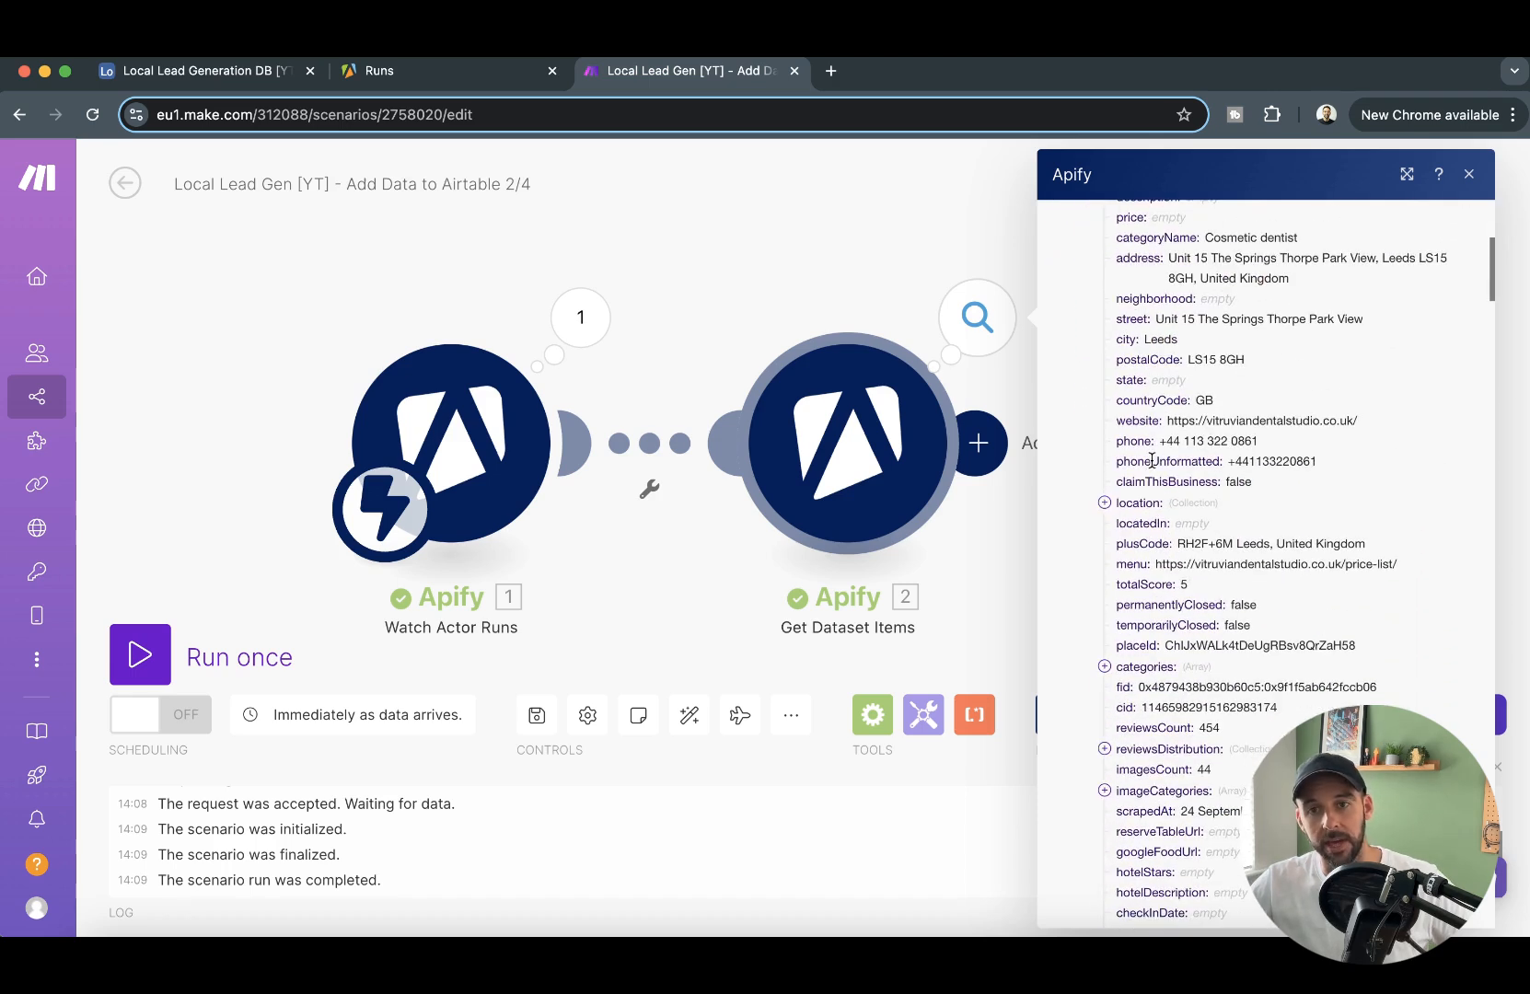
scroll(1202, 596, down, 10)
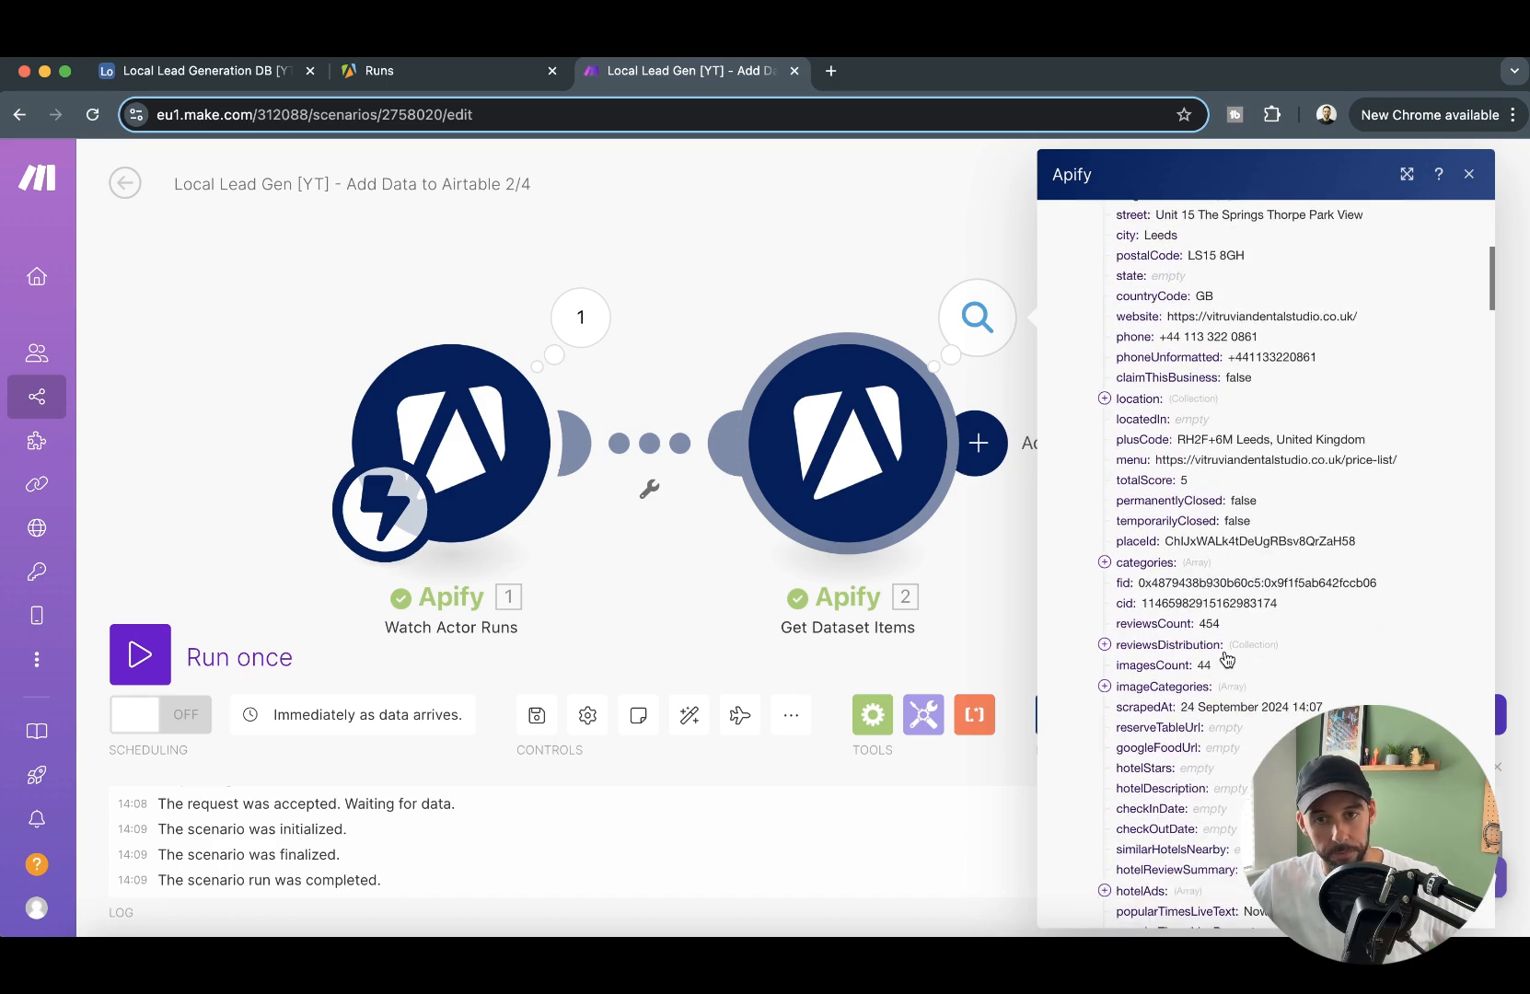
click(994, 274)
- Add an Airtable Create a Record module after the Get Dataset Items module
drag(1140, 399, 908, 430)
click(710, 442)
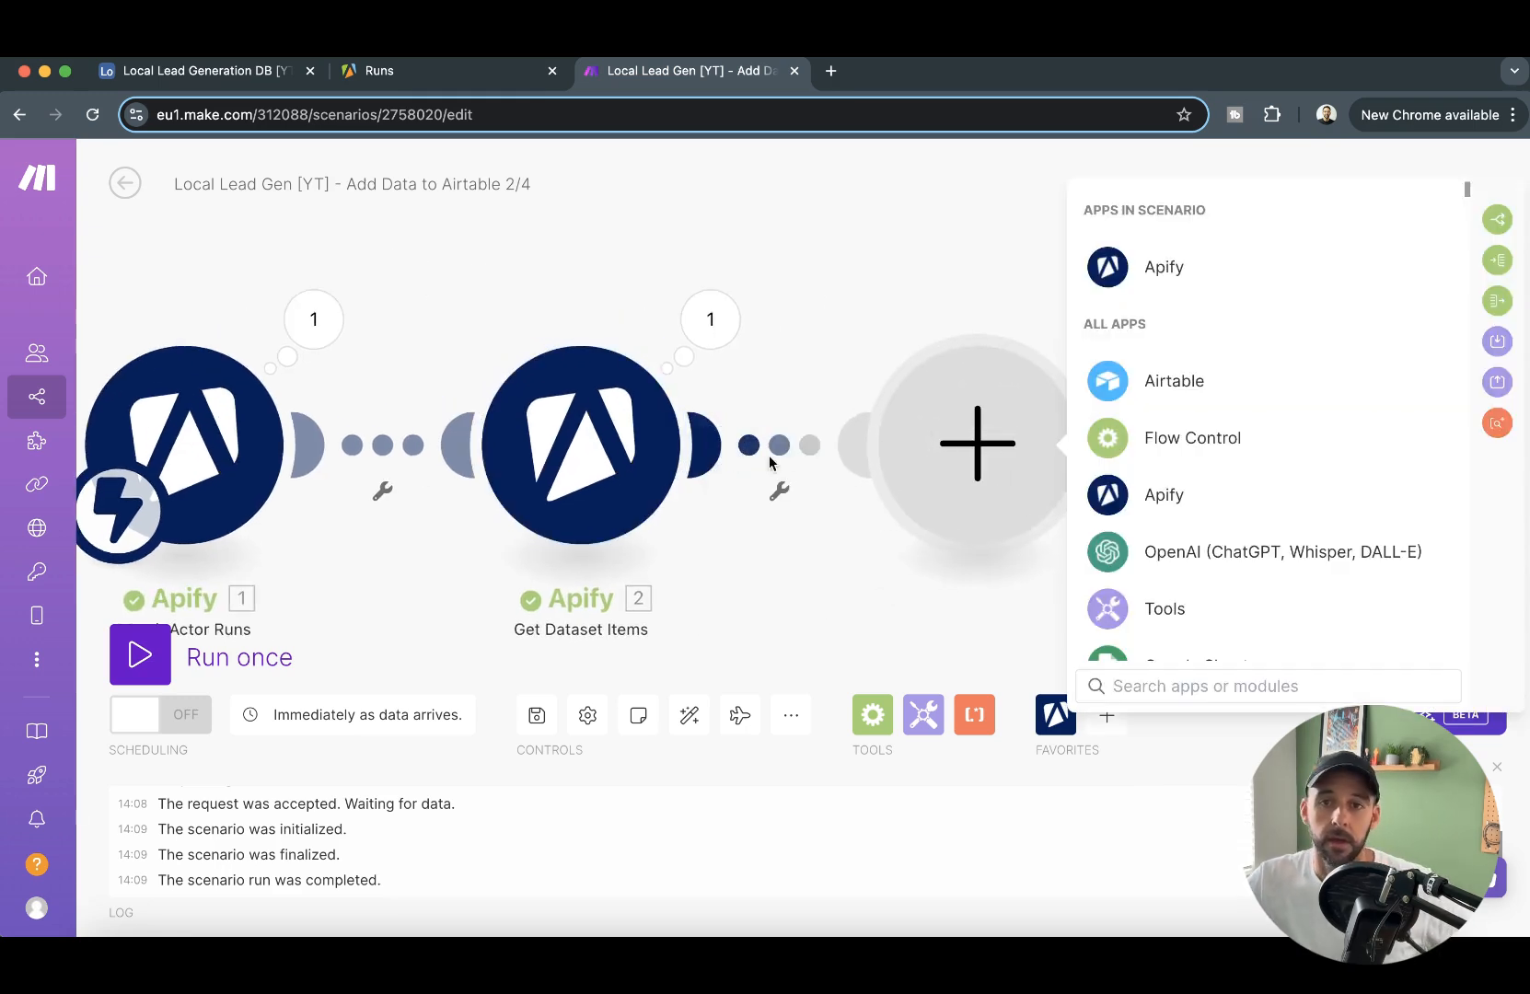
click(1188, 396)
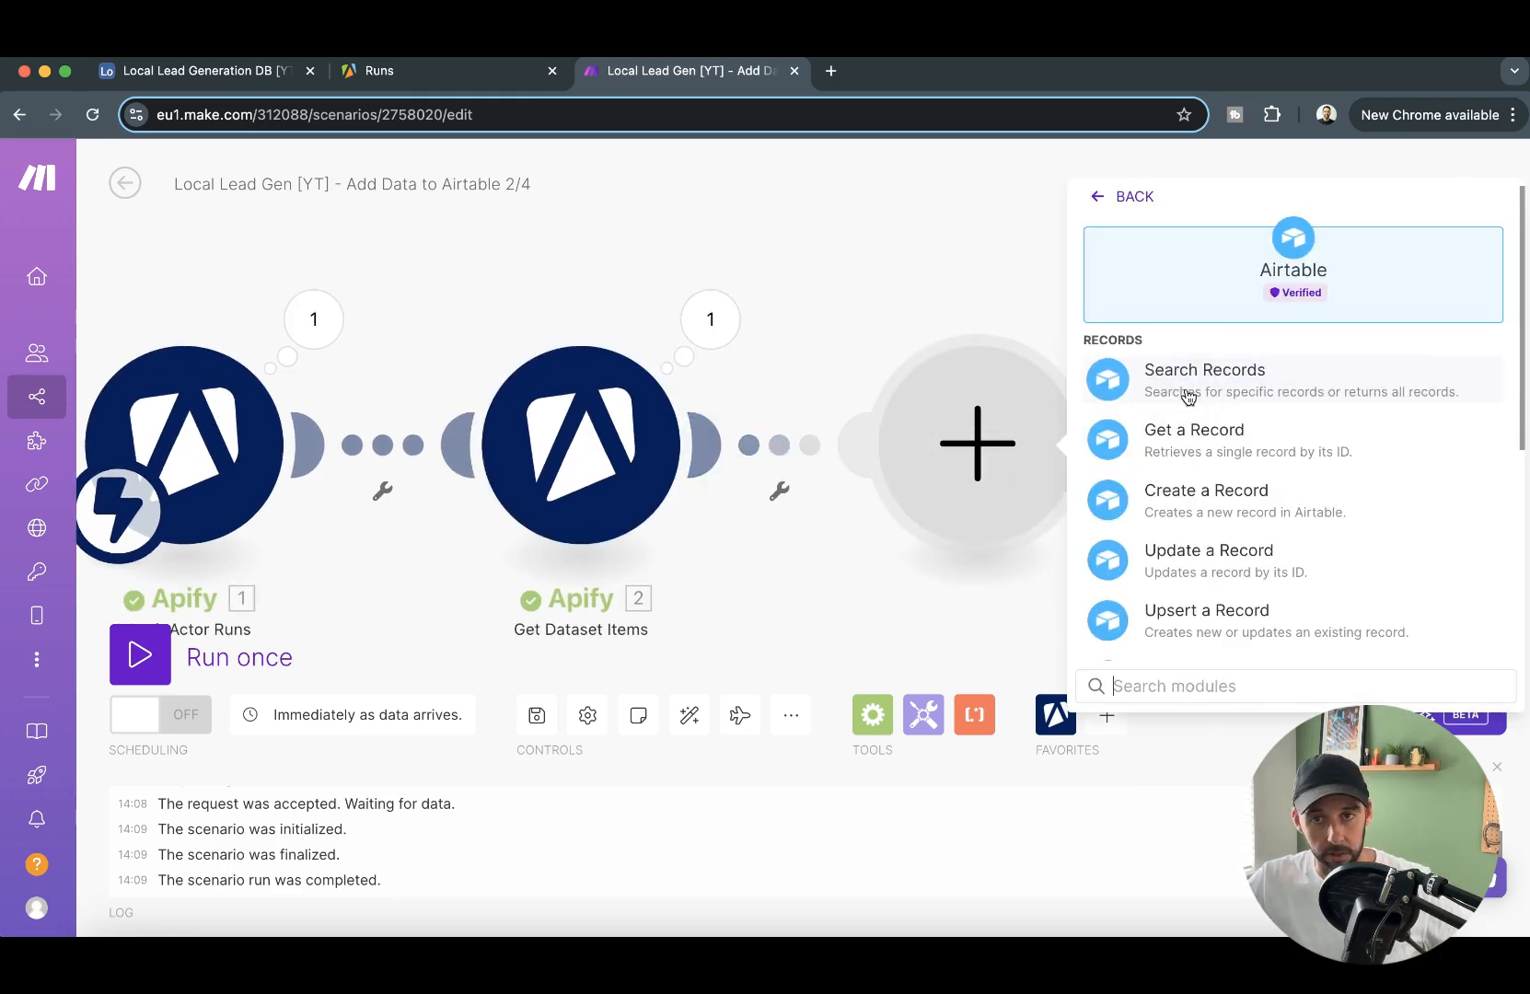
click(1237, 499)
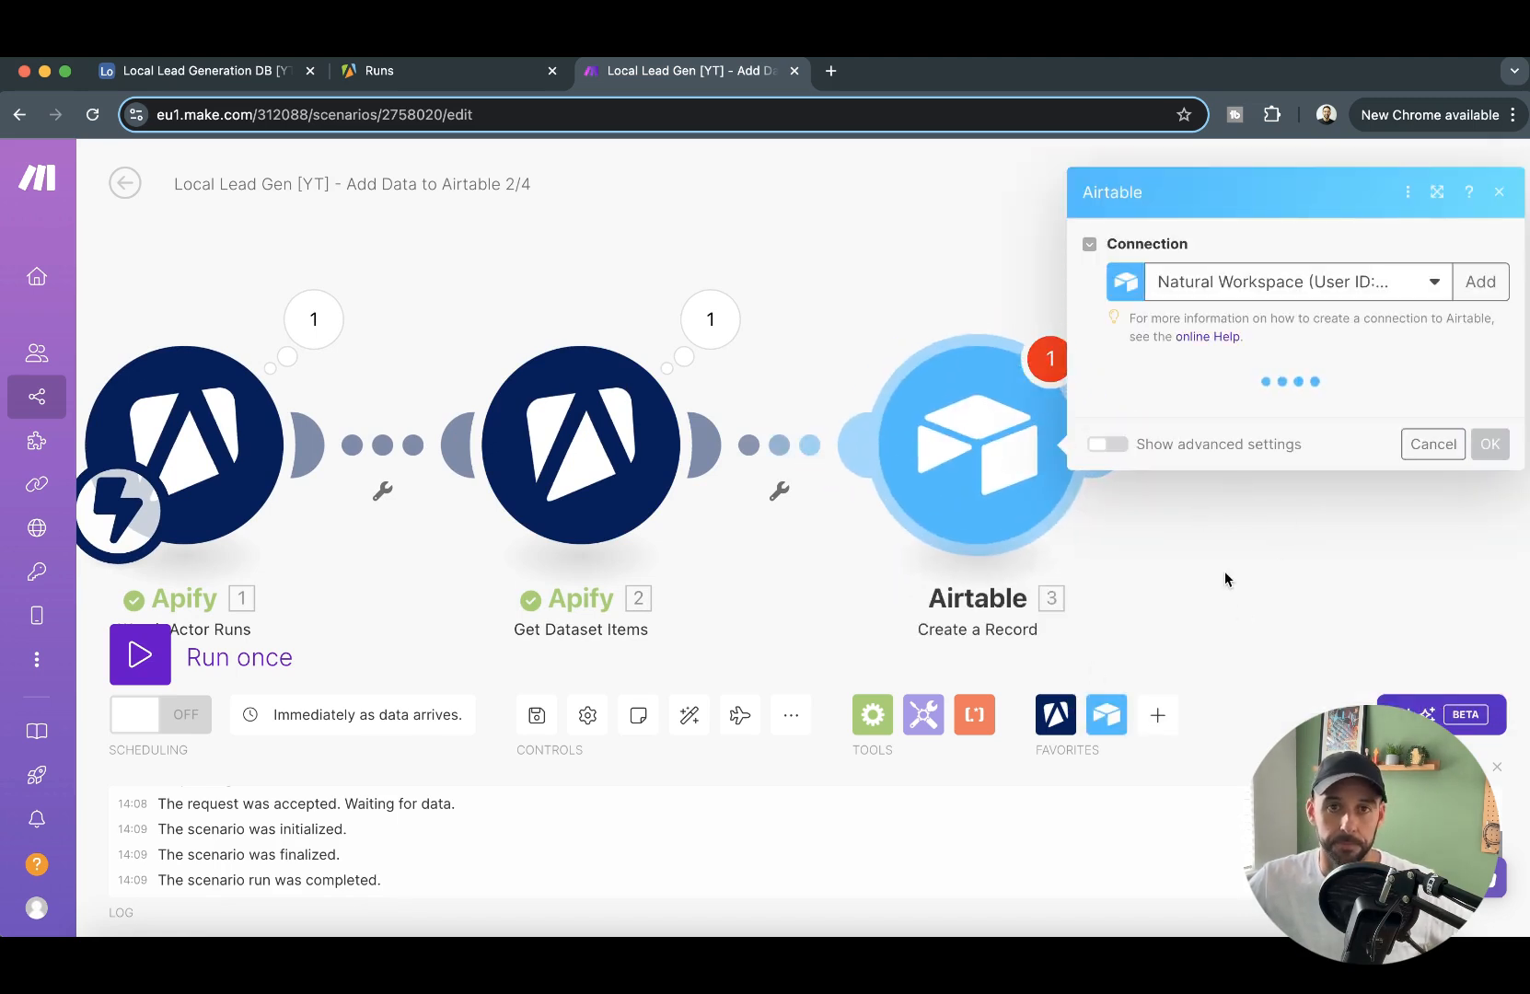
- Set the new Airtable module's base to Local Lead Generation DB [YT] and its table to Lead Data
click(1280, 412)
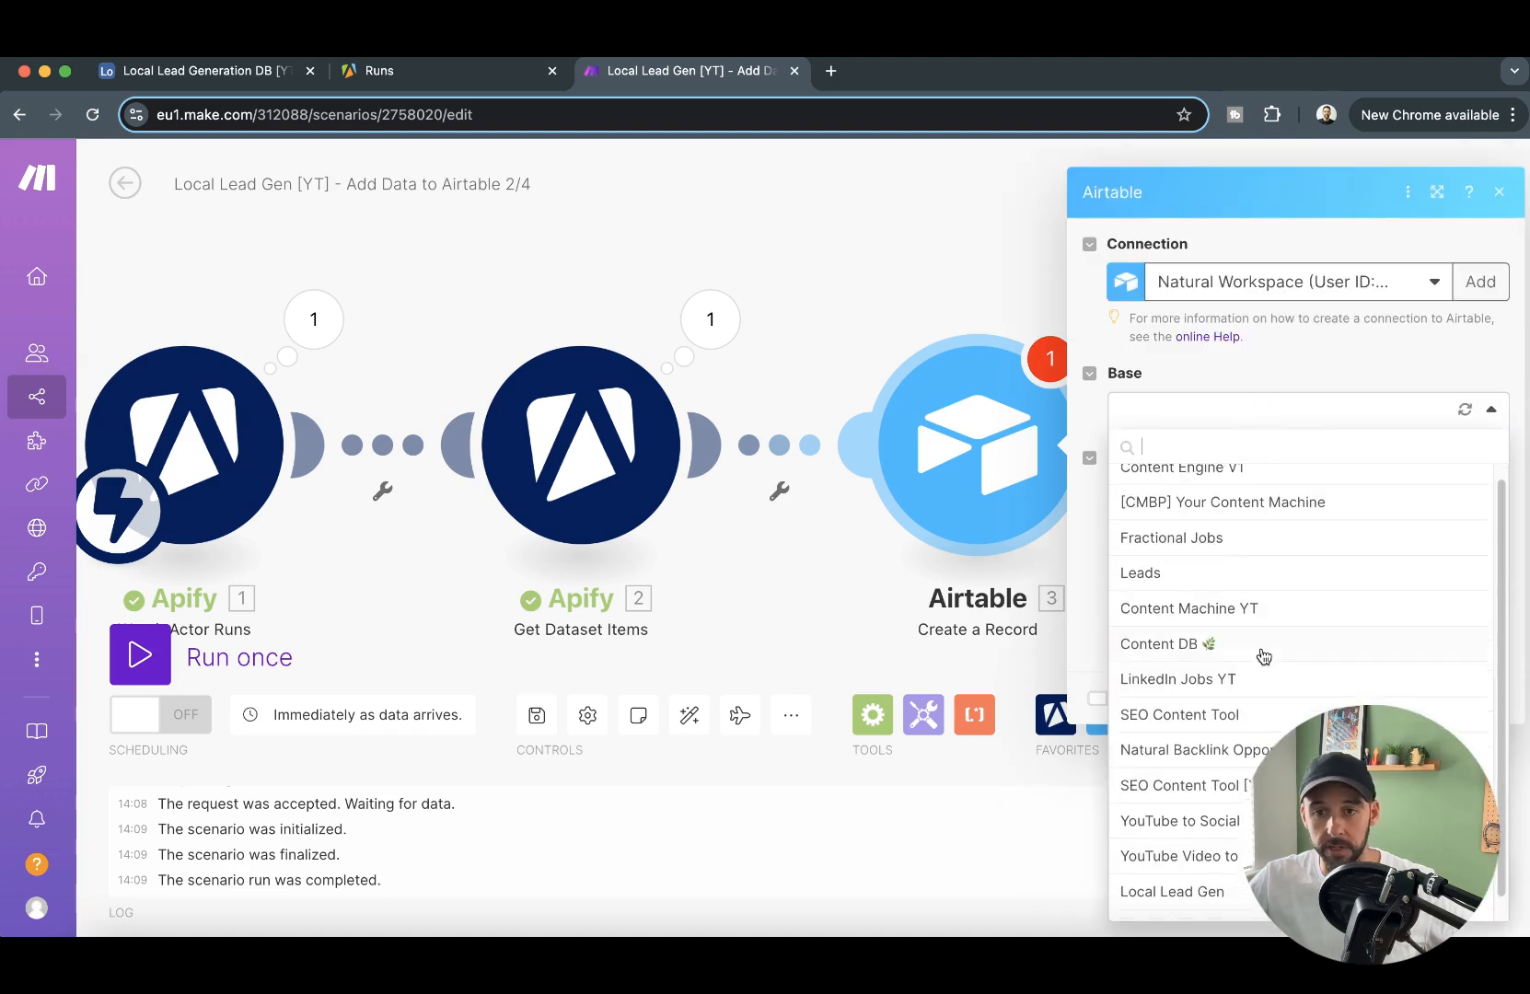
click(1224, 916)
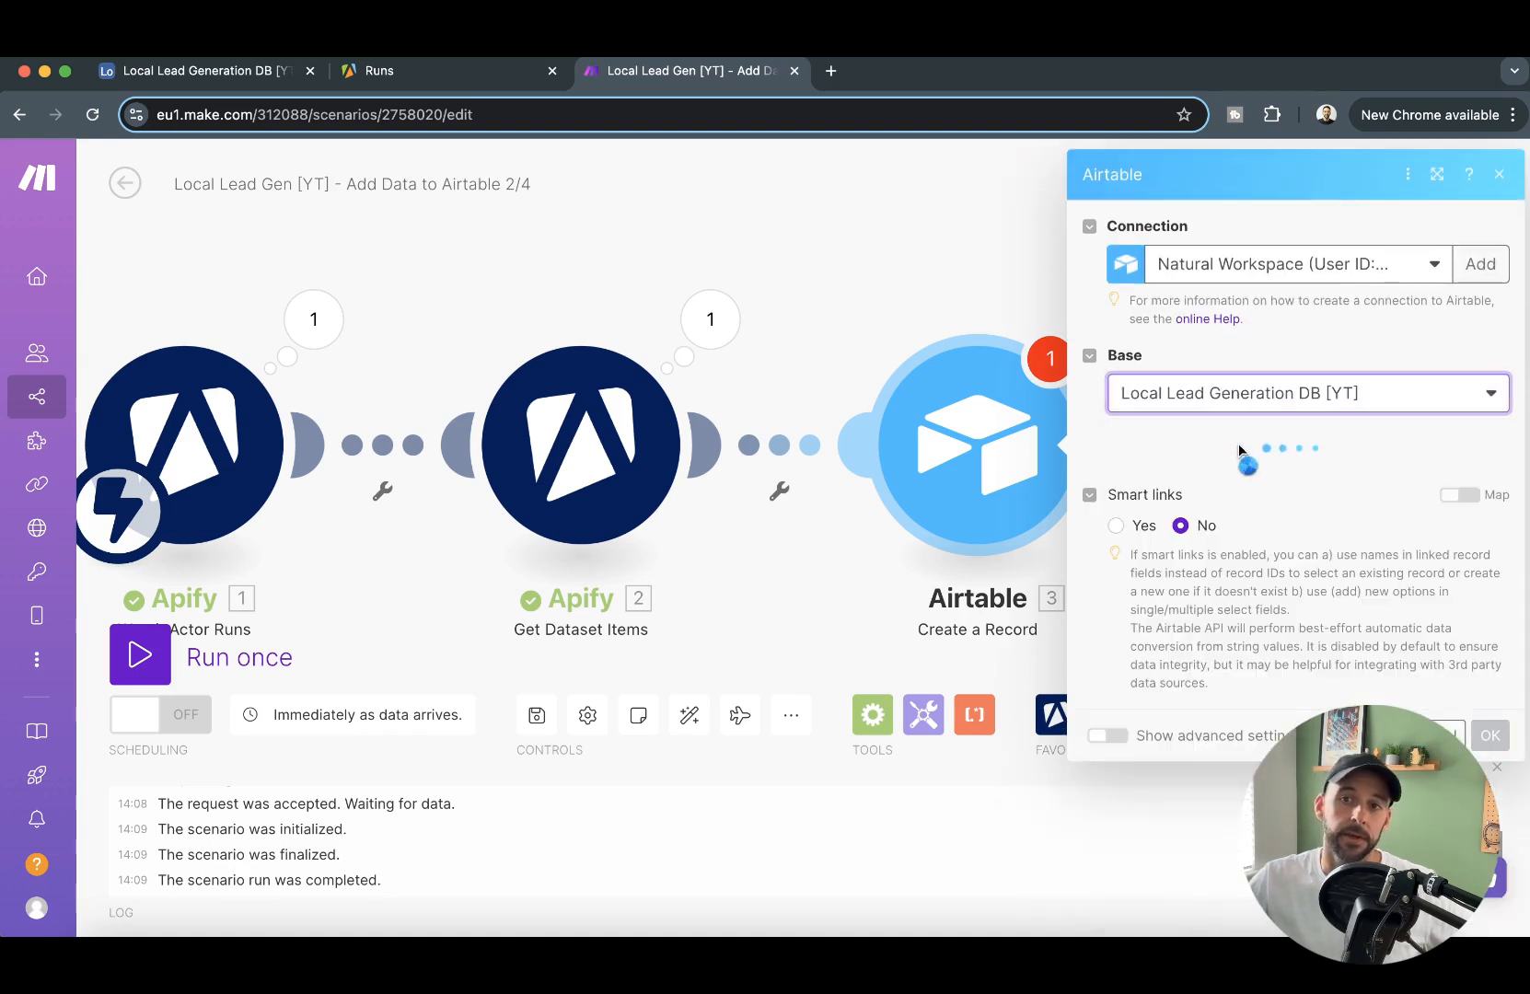
click(1263, 475)
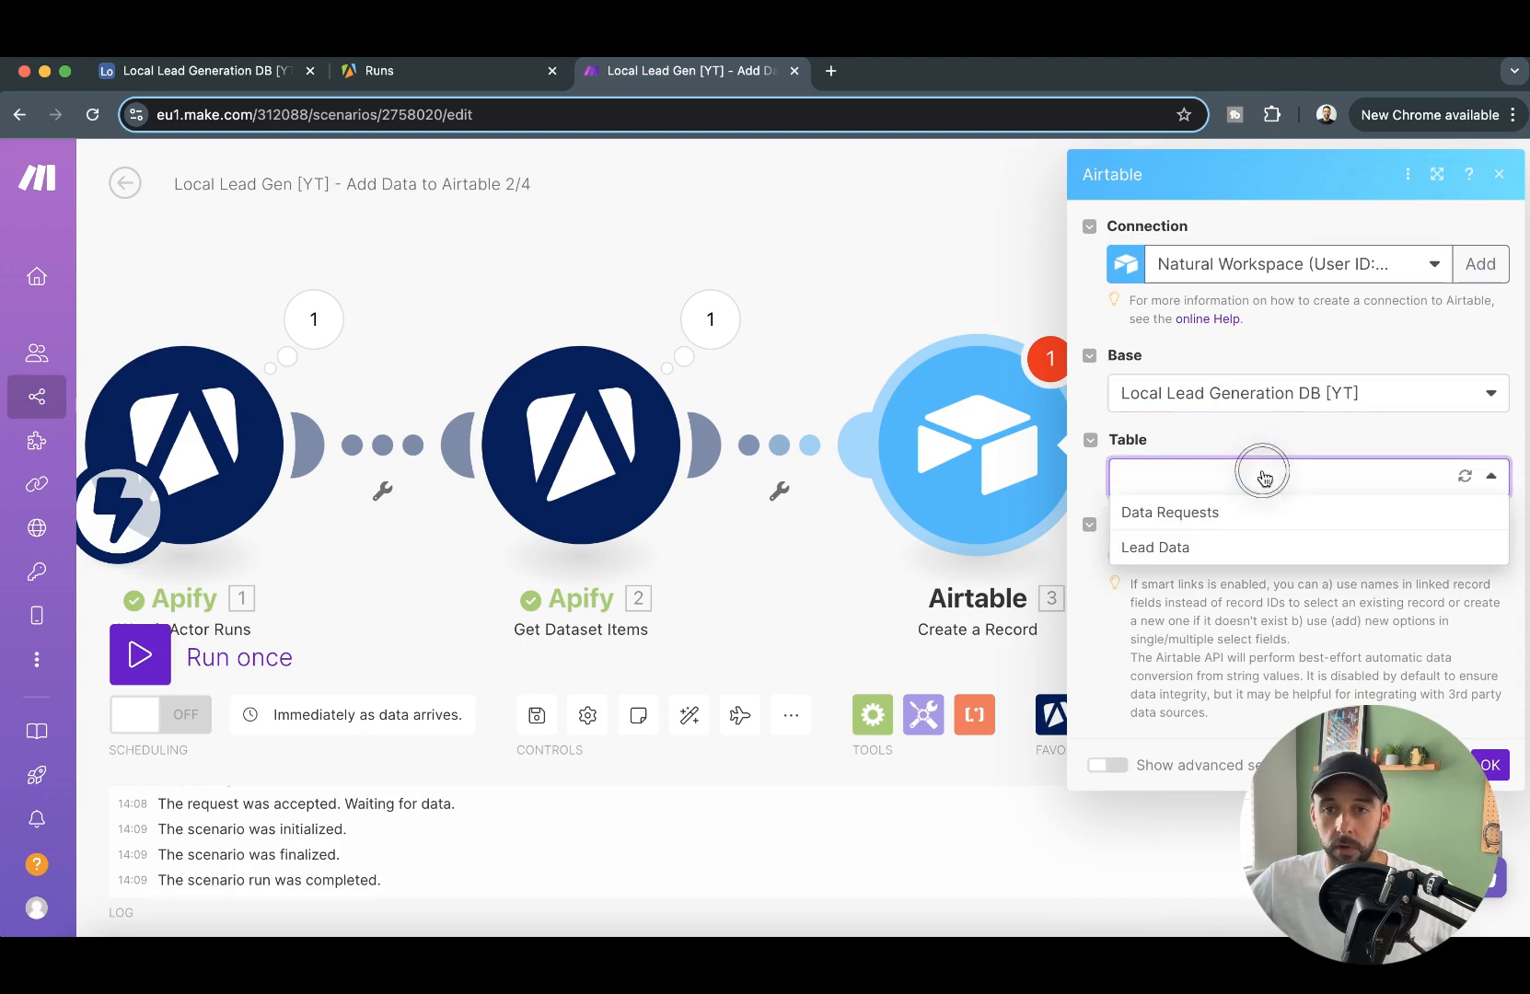
click(1175, 550)
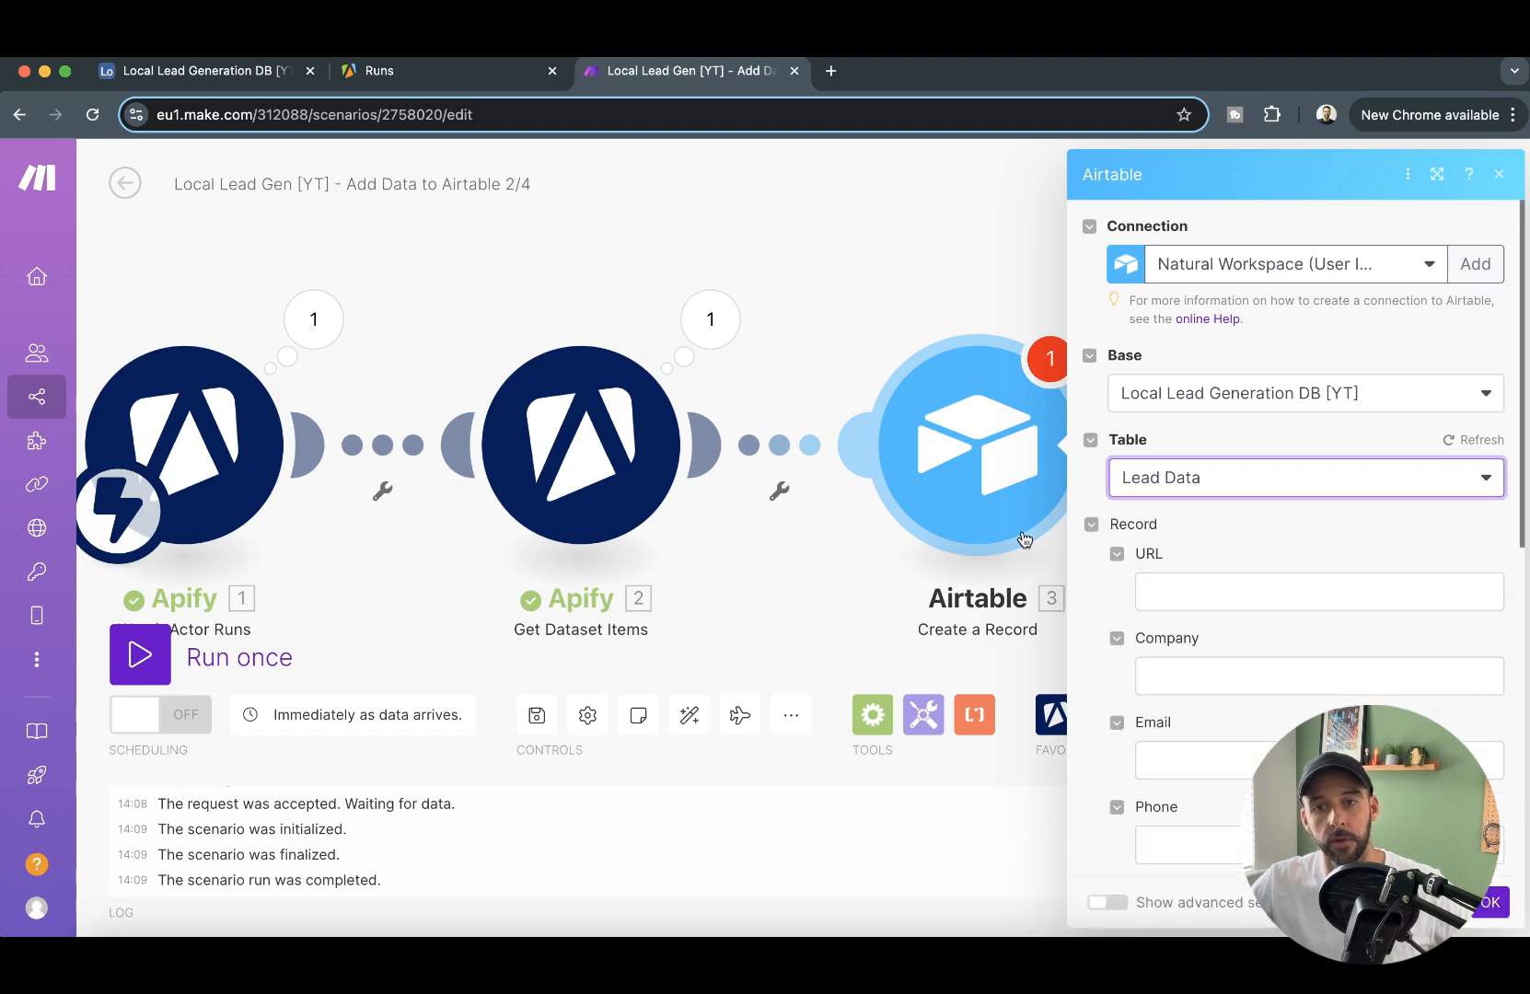
- Map the new record's URL to the dataset item's website and its Company to the title
click(1229, 582)
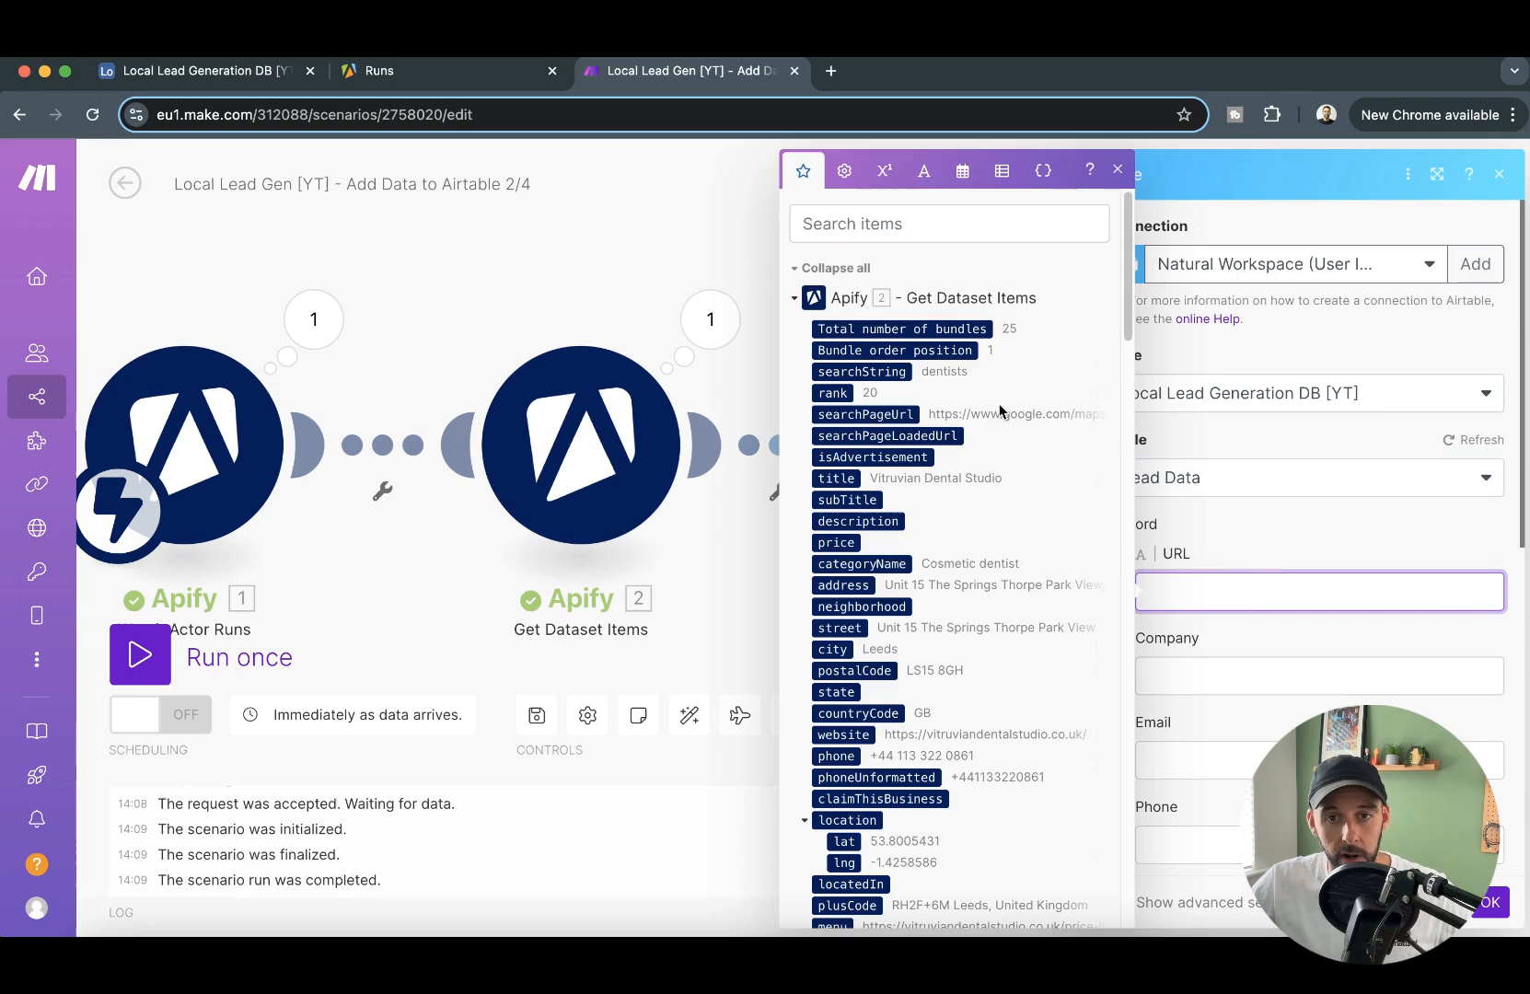
scroll(919, 661, down, 5)
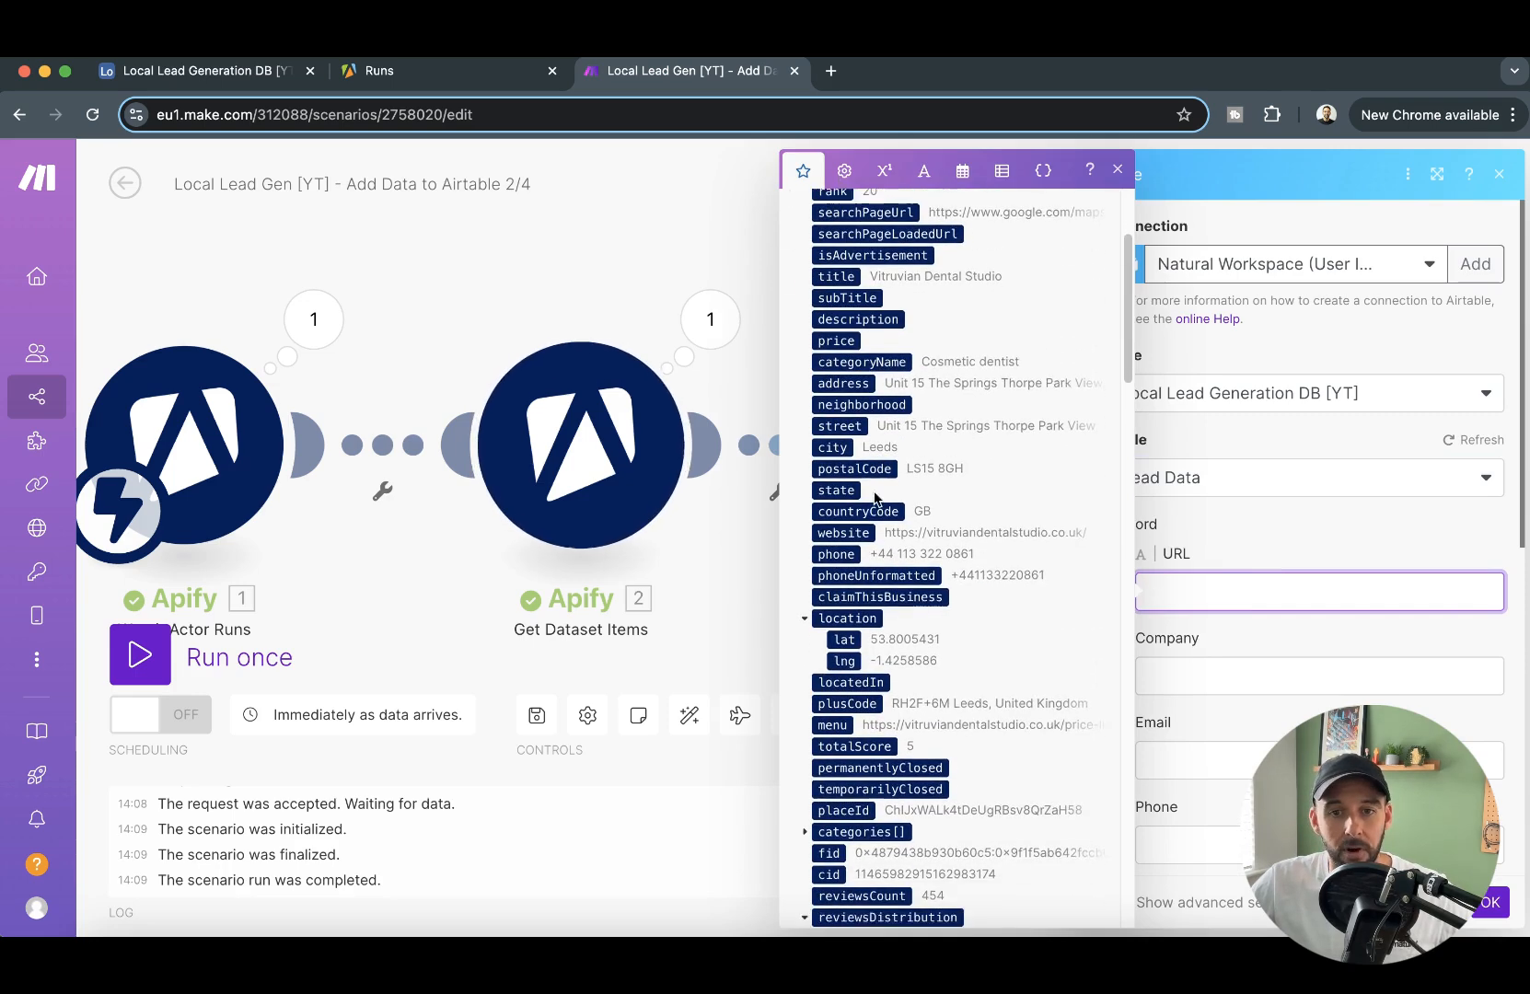
scroll(948, 613, down, 1)
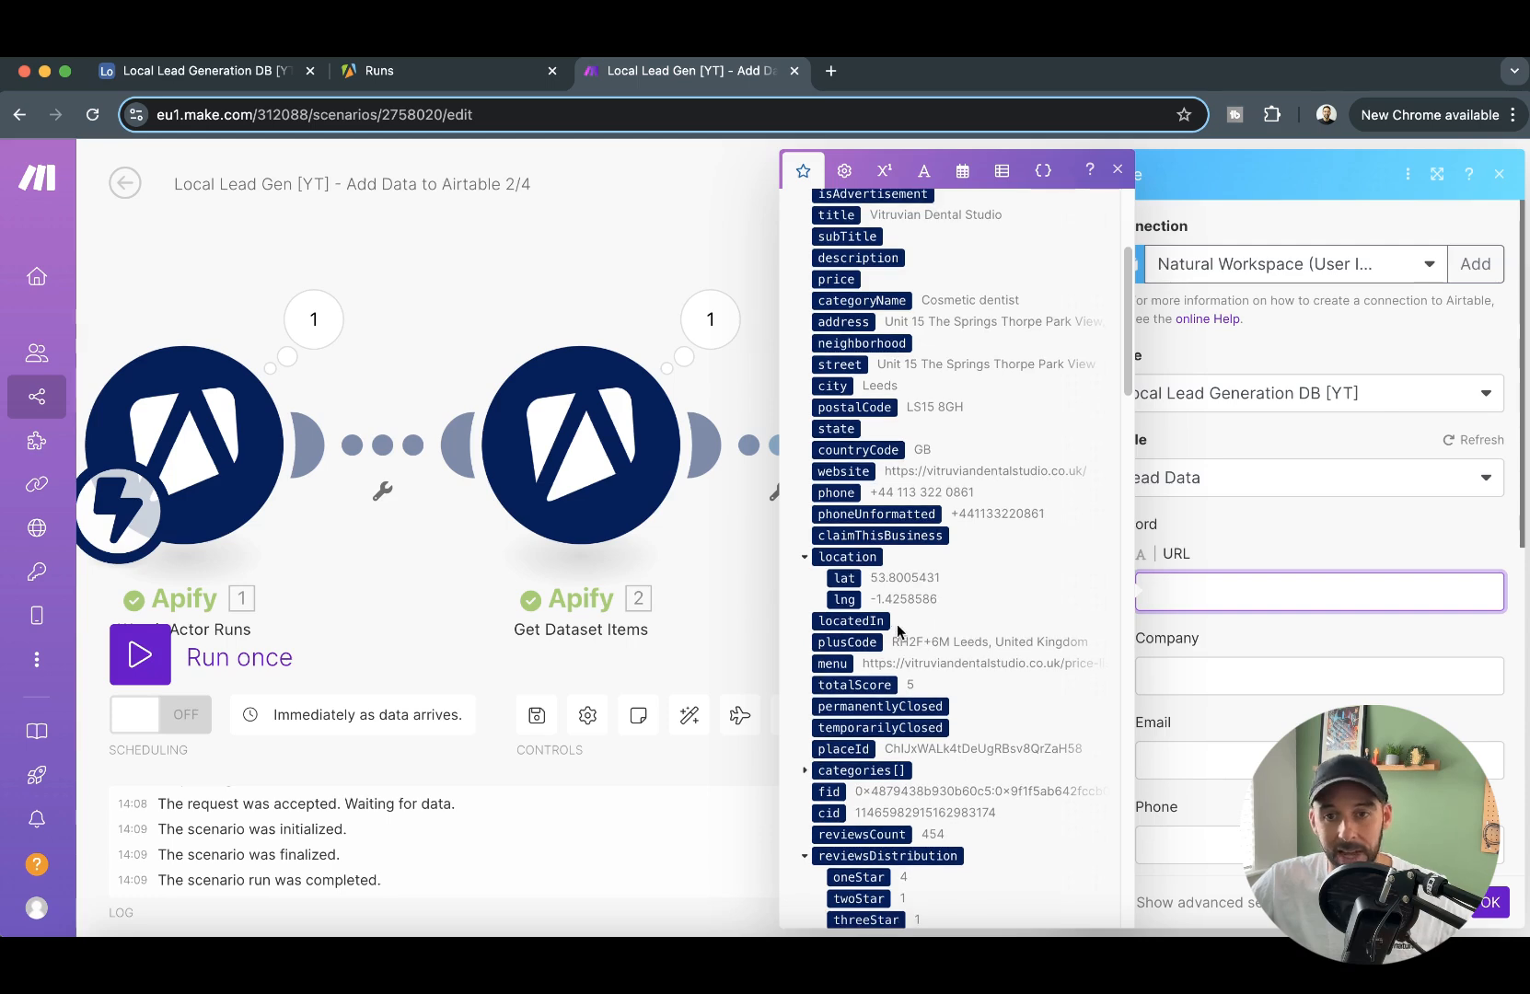
scroll(890, 638, down, 3)
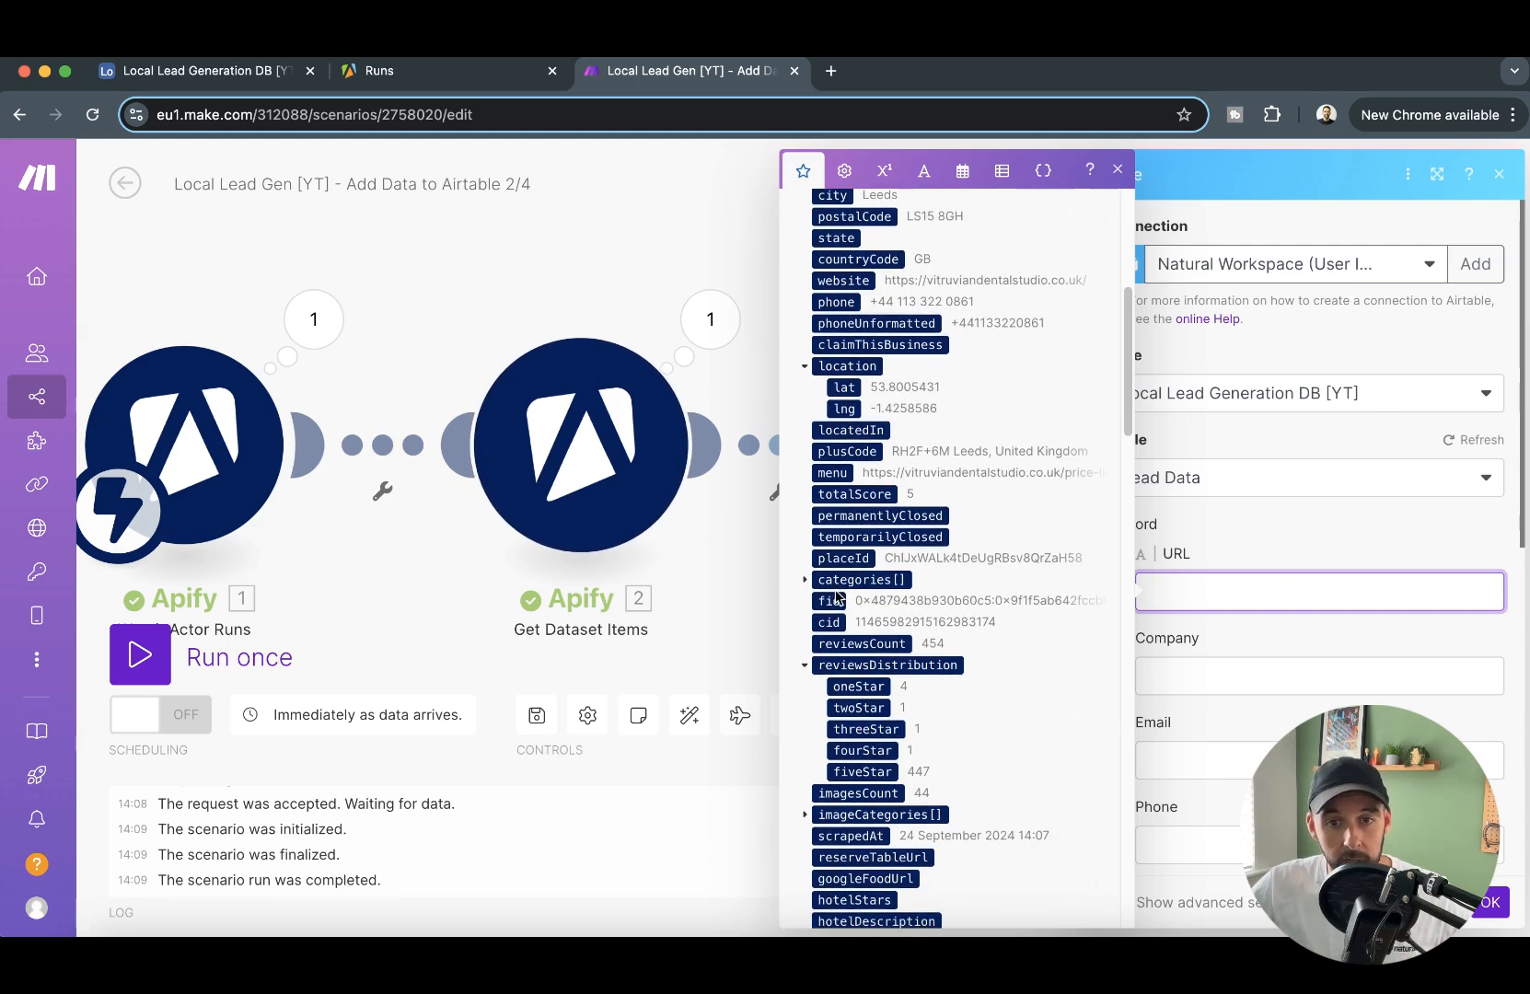
scroll(928, 536, up, 5)
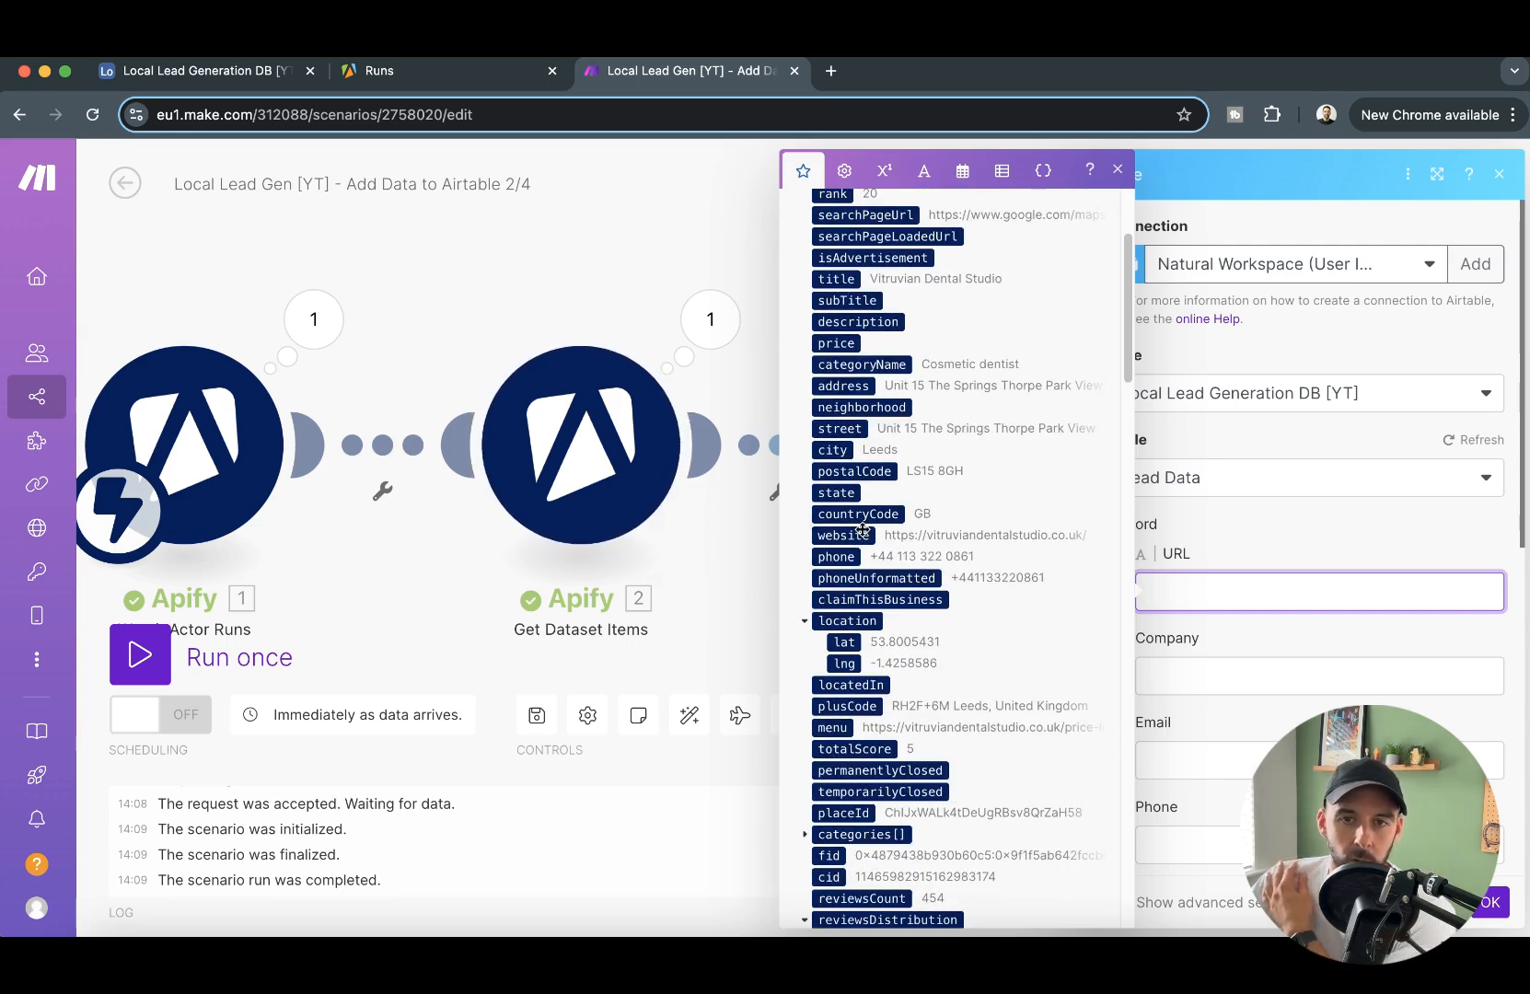
click(860, 533)
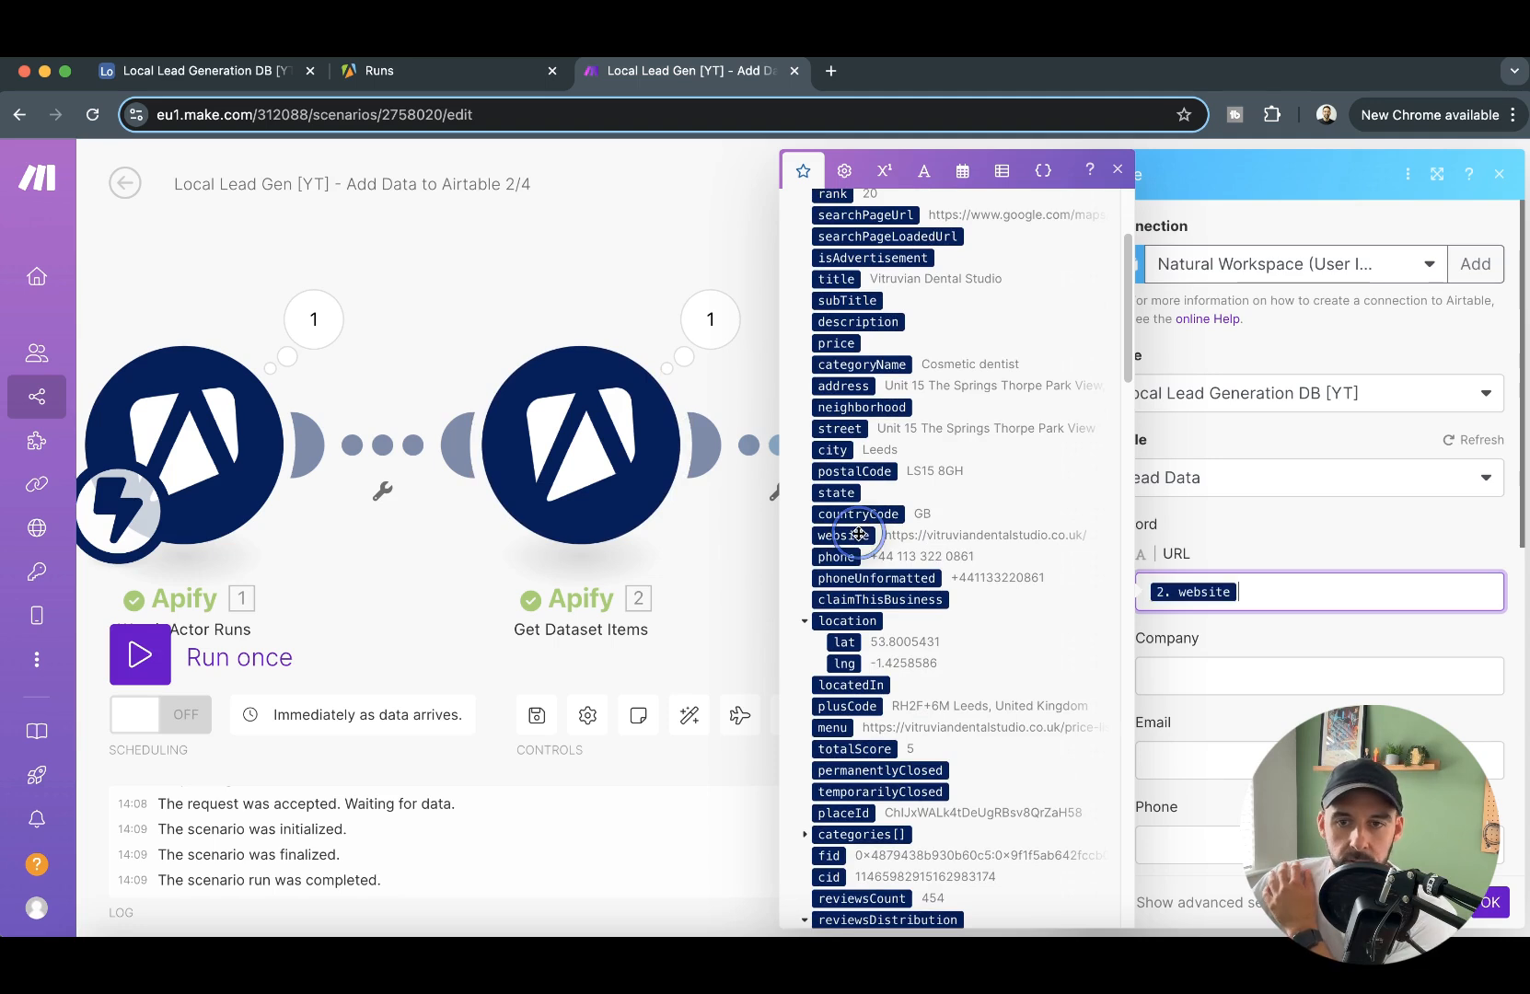
click(1219, 670)
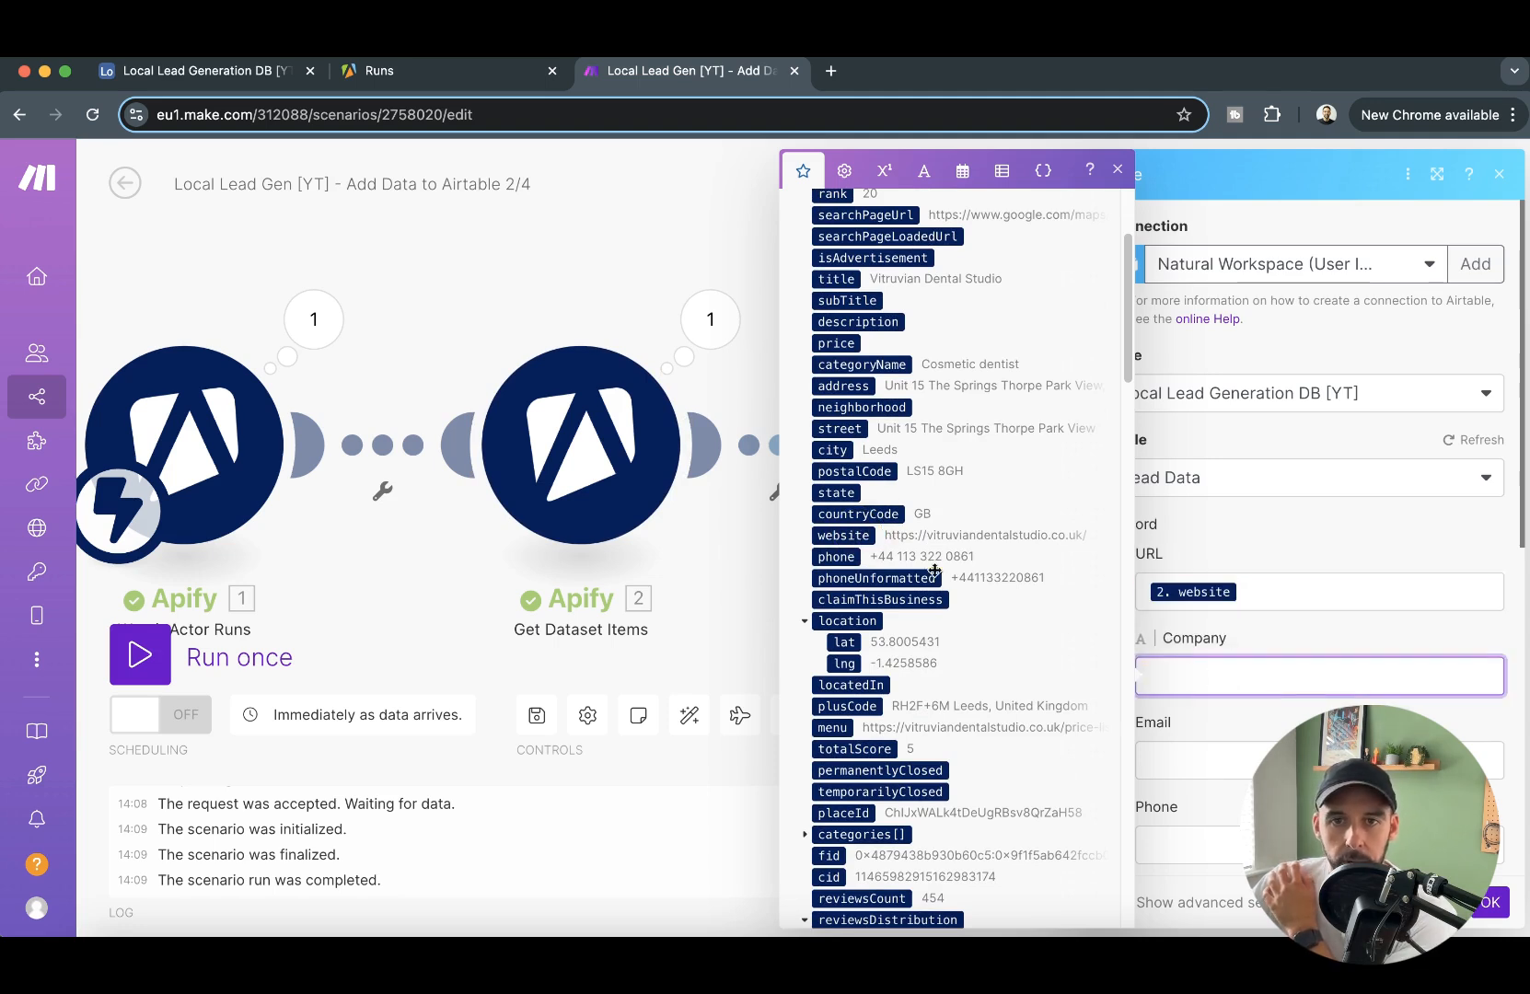
click(835, 279)
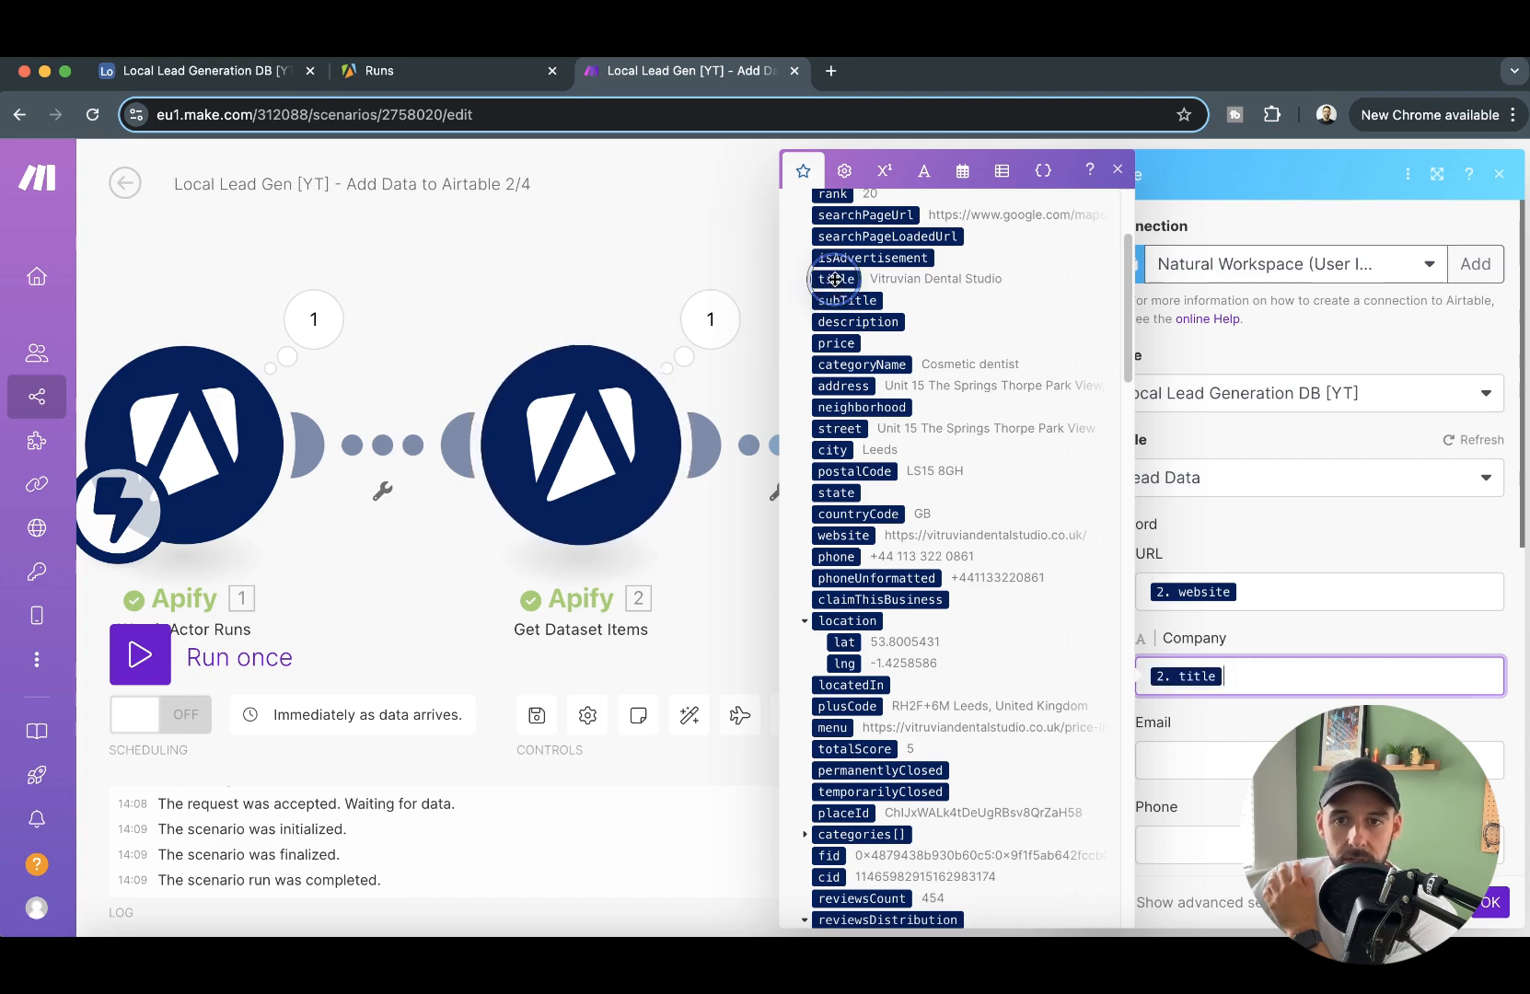
- Map the record's Phone field to phoneUnformatted from Get Dataset Items, leaving Email empty
click(1242, 754)
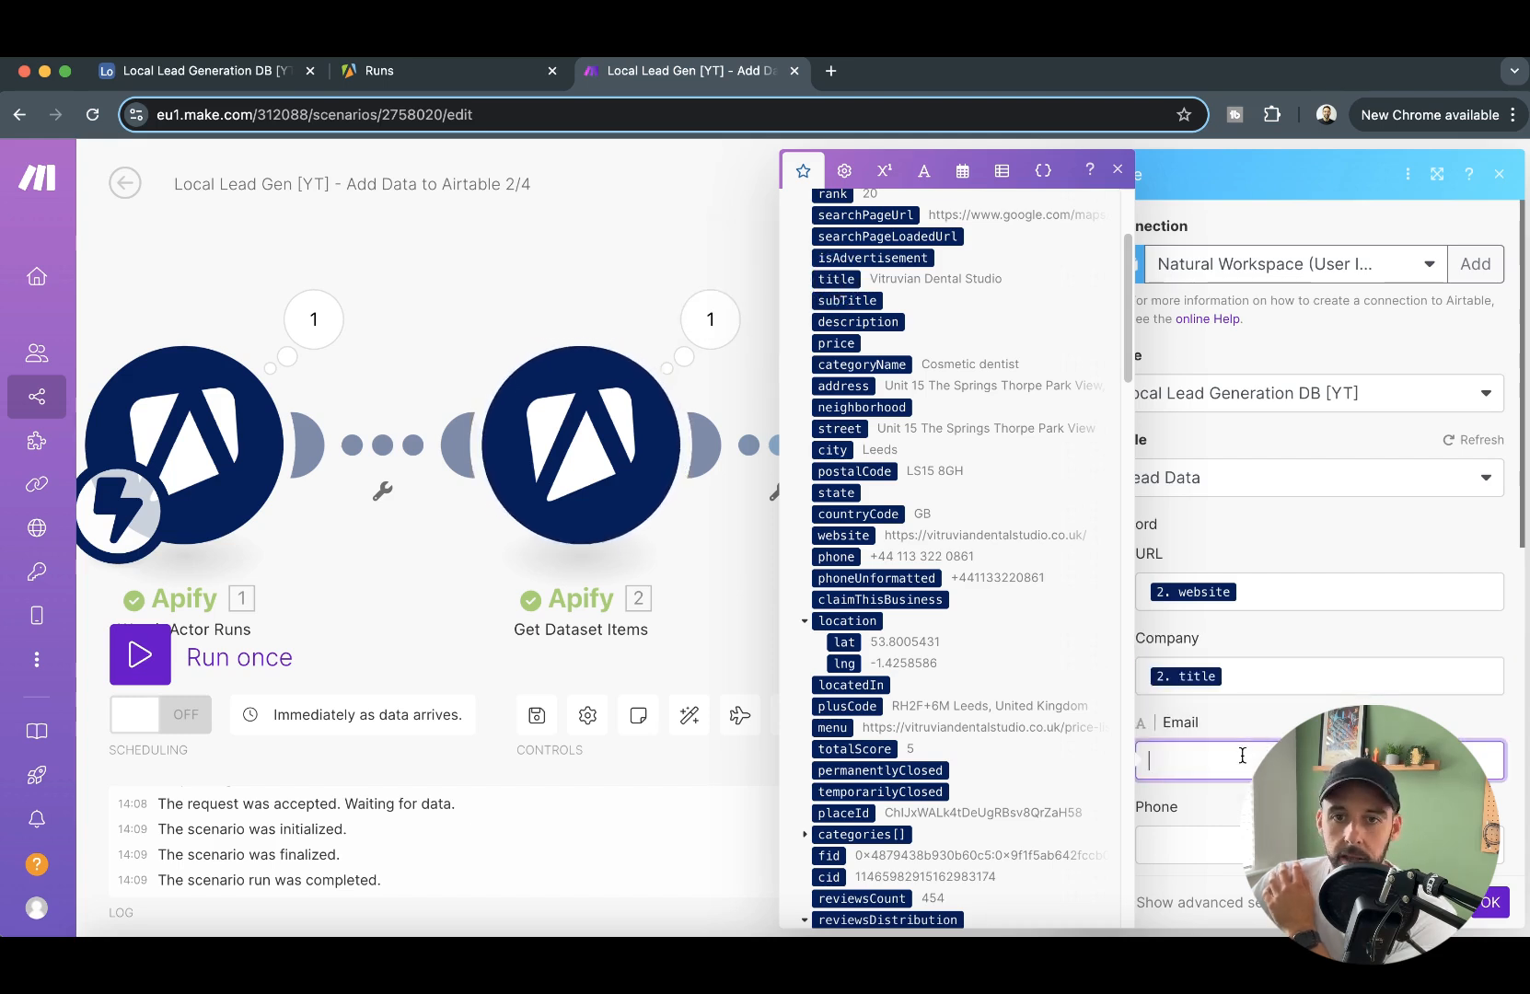
scroll(1220, 742, down, 2)
click(1261, 668)
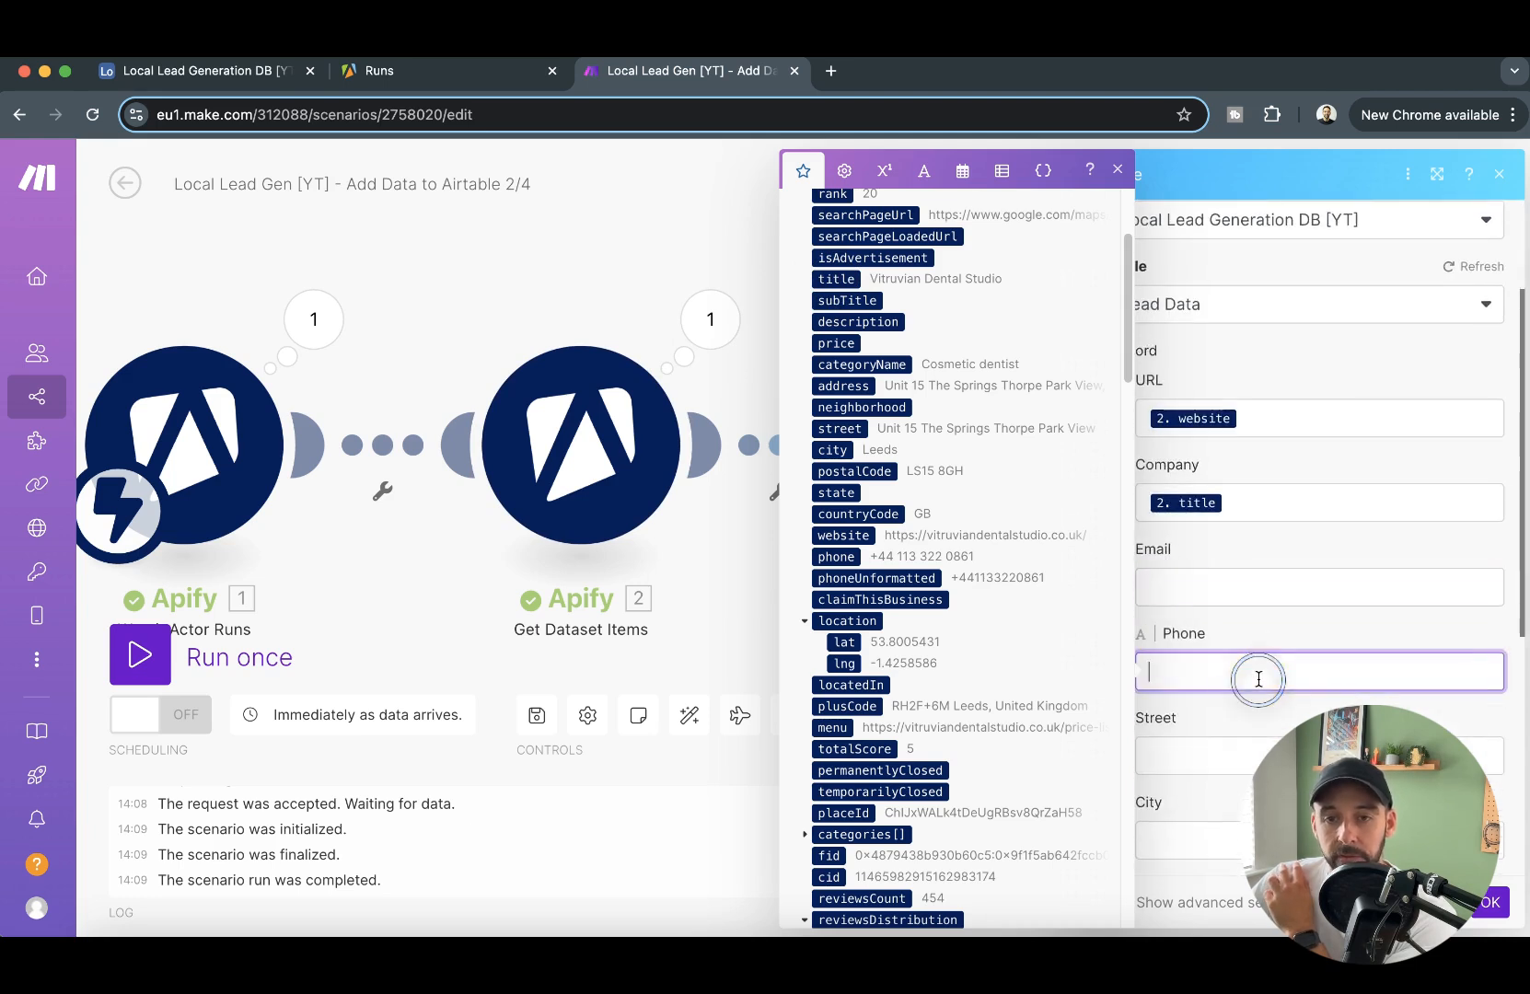
click(867, 578)
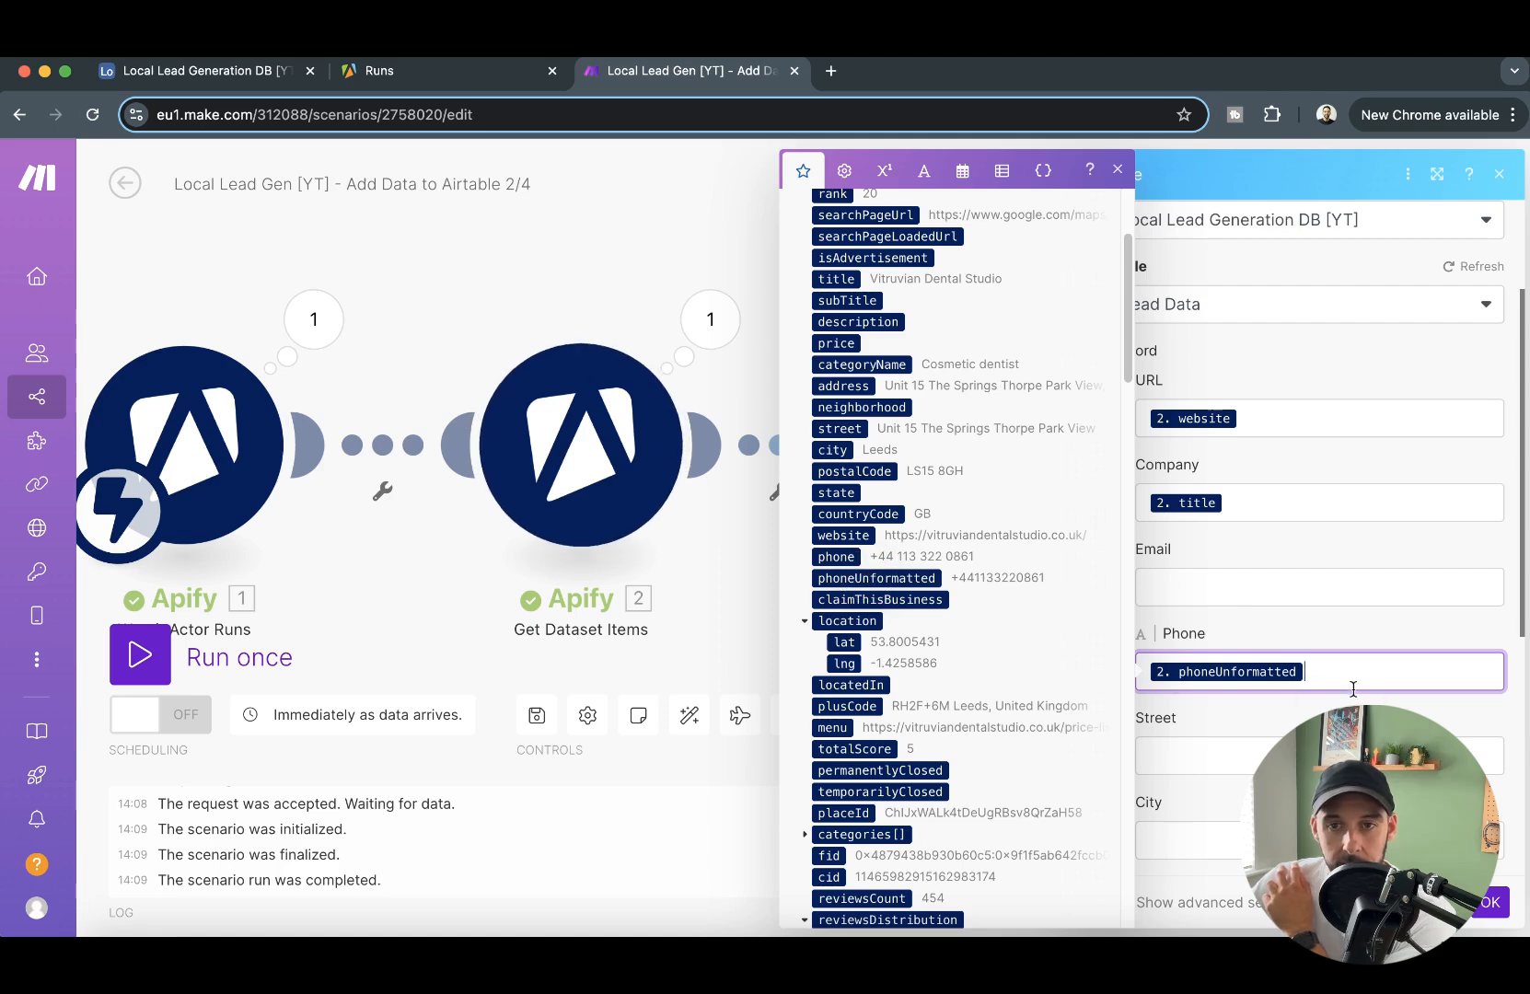
- Map the record's Street field to street and its City field to city from Get Dataset Items
scroll(1335, 661, down, 2)
click(1252, 599)
scroll(928, 603, down, 2)
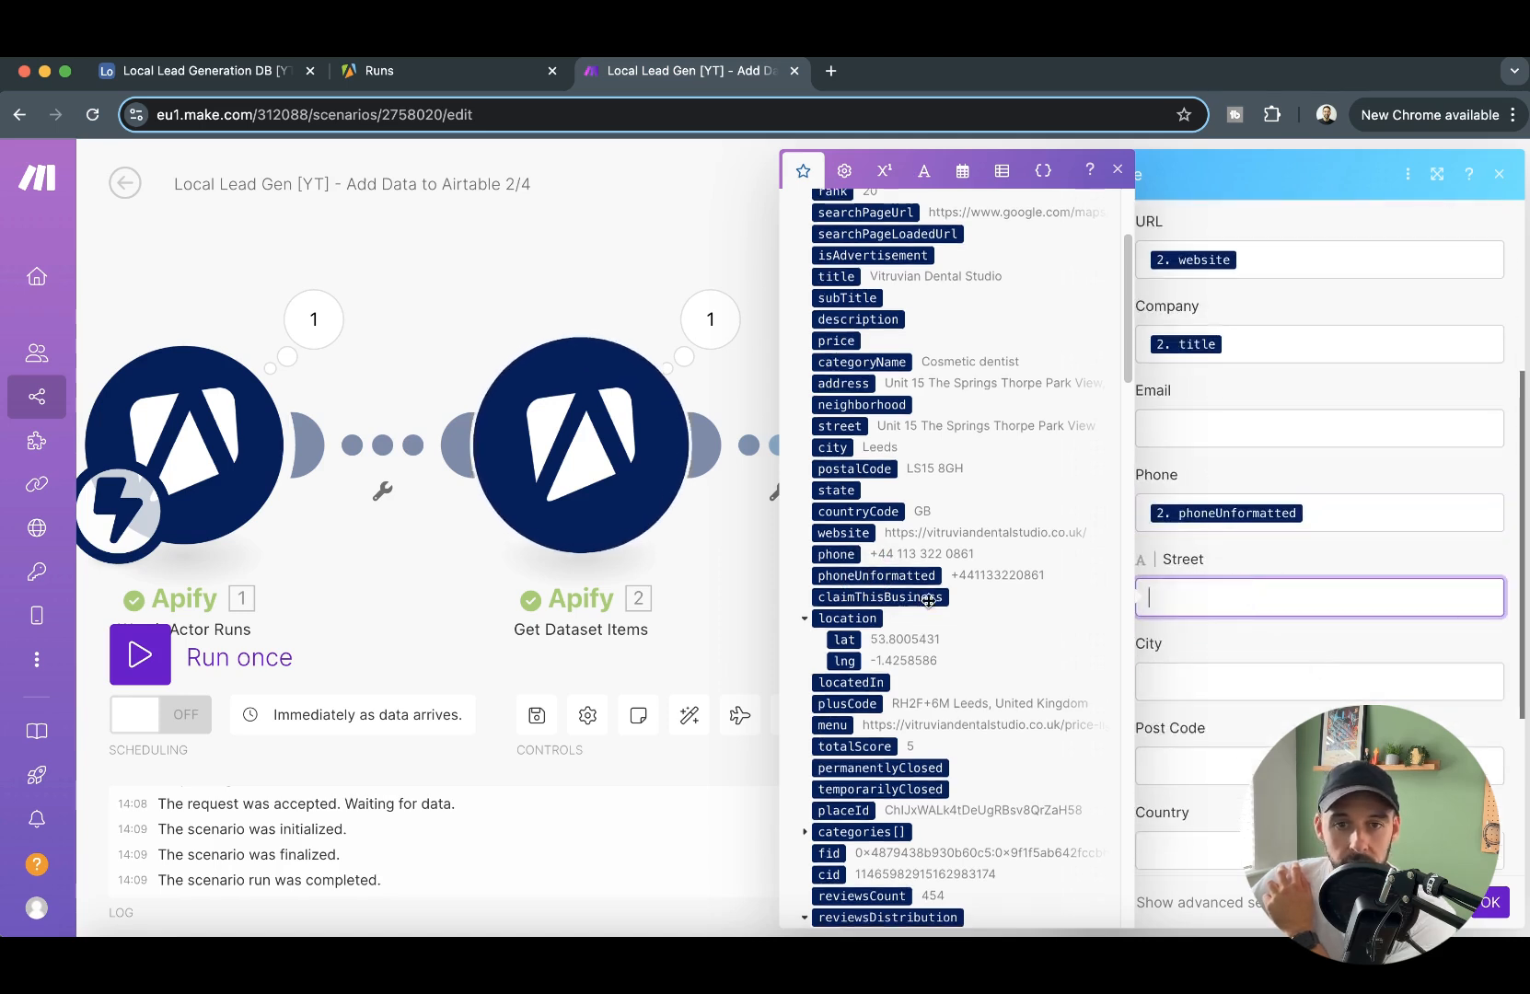
scroll(907, 405, up, 2)
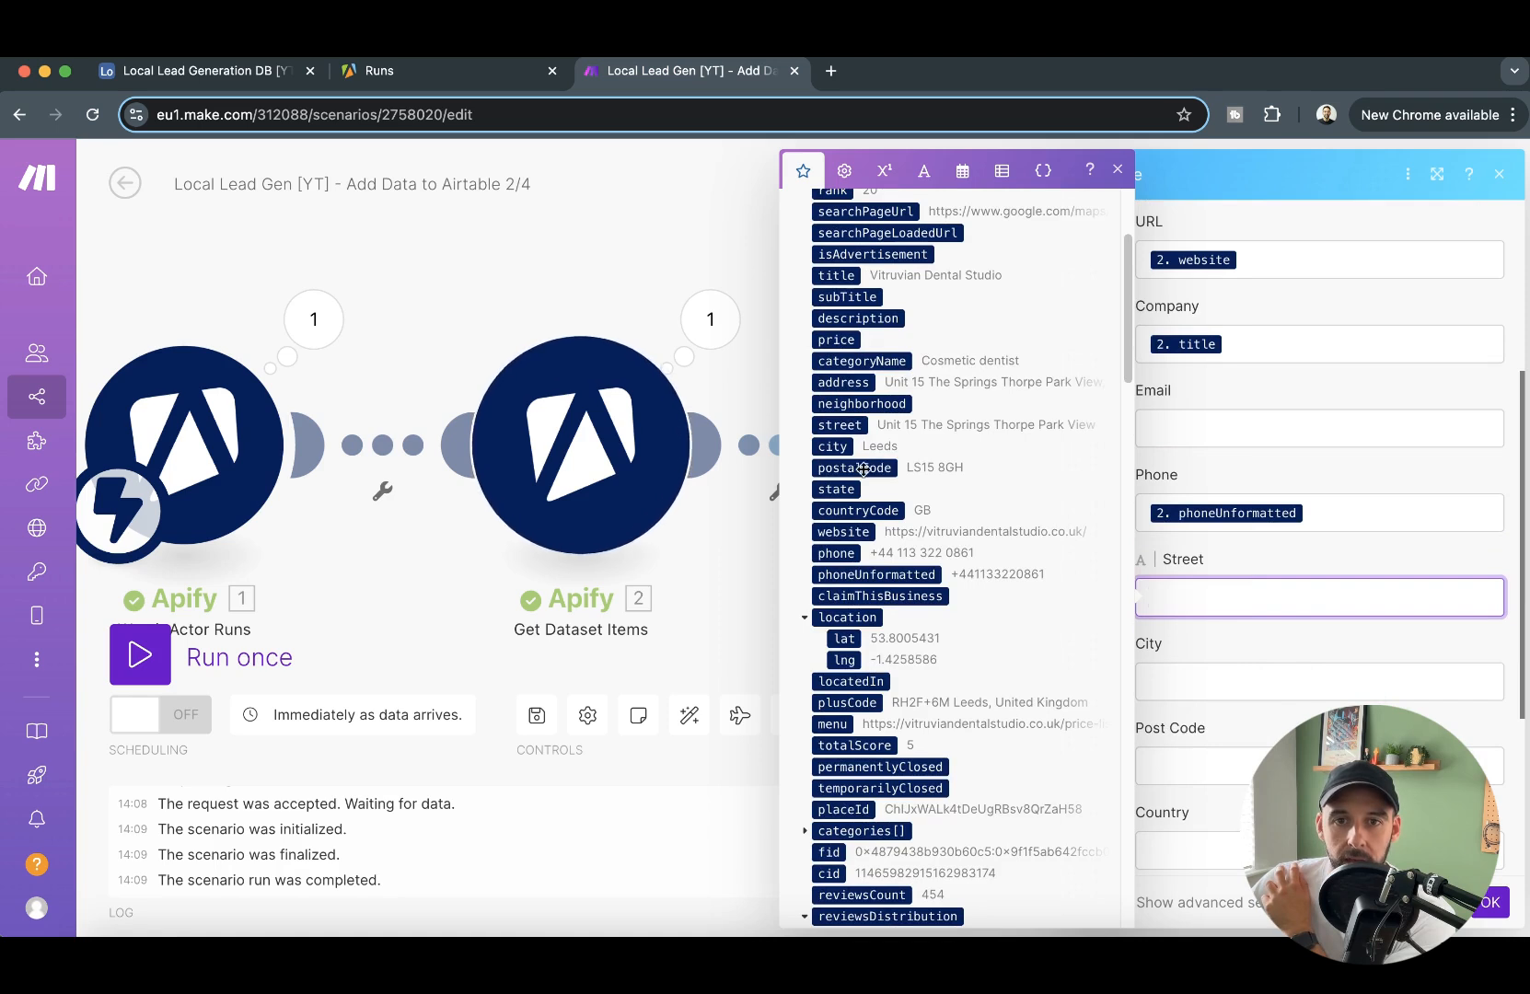
click(845, 426)
click(1219, 680)
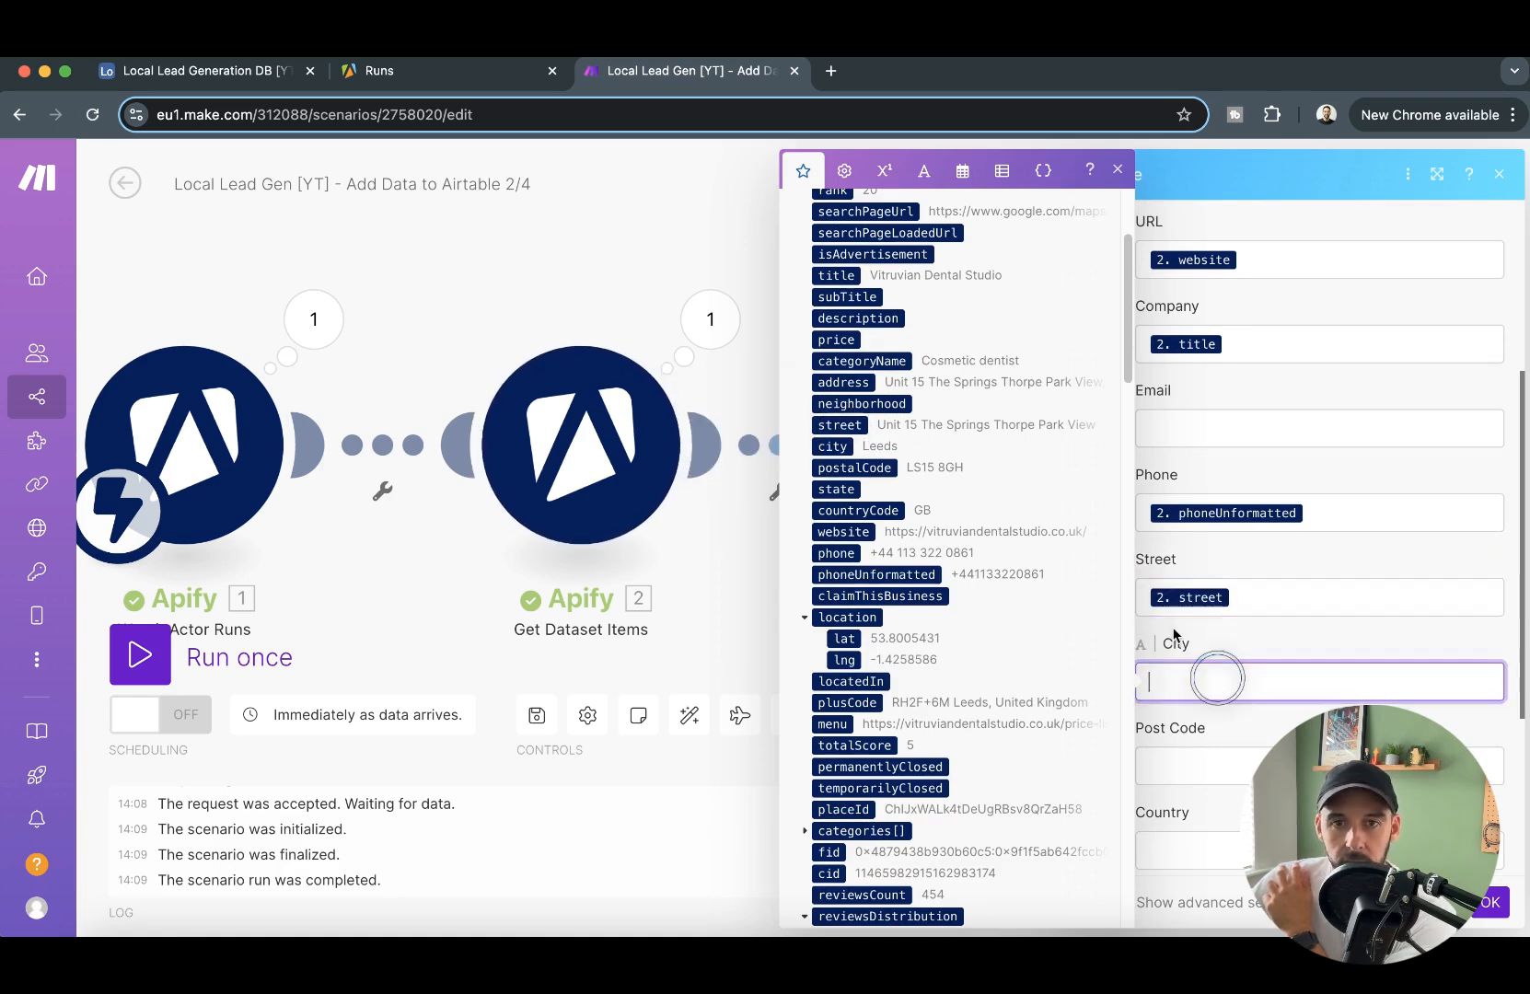
click(823, 444)
- Map the record's Post Code field to postalCode and its Country field to countryCode
click(1196, 766)
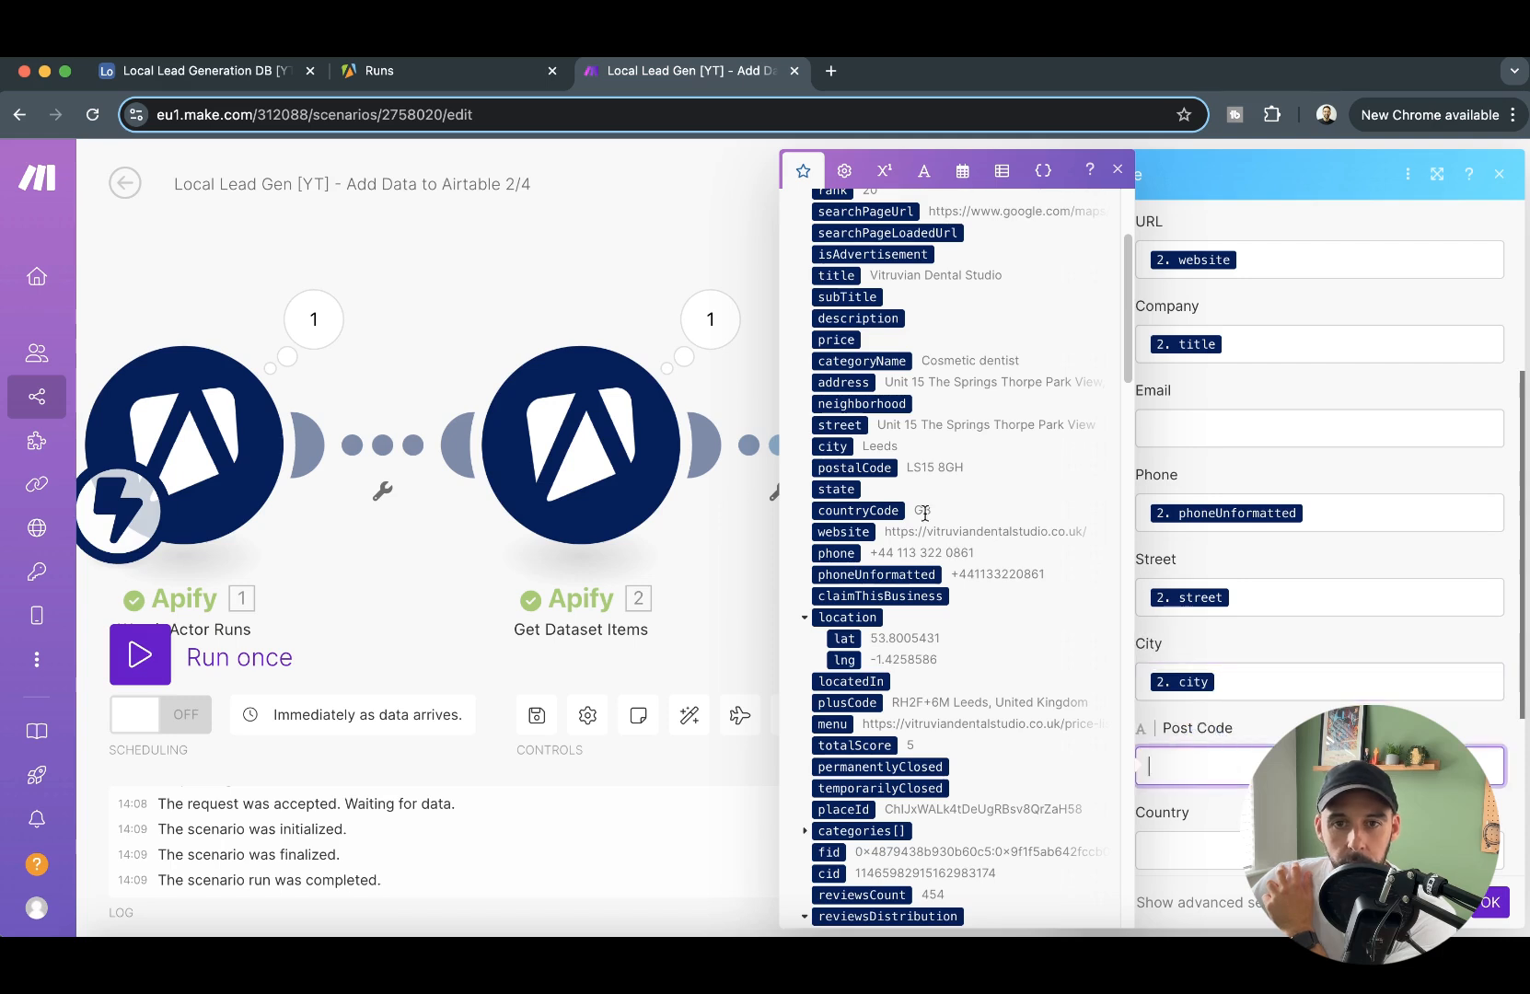
click(871, 468)
click(1206, 846)
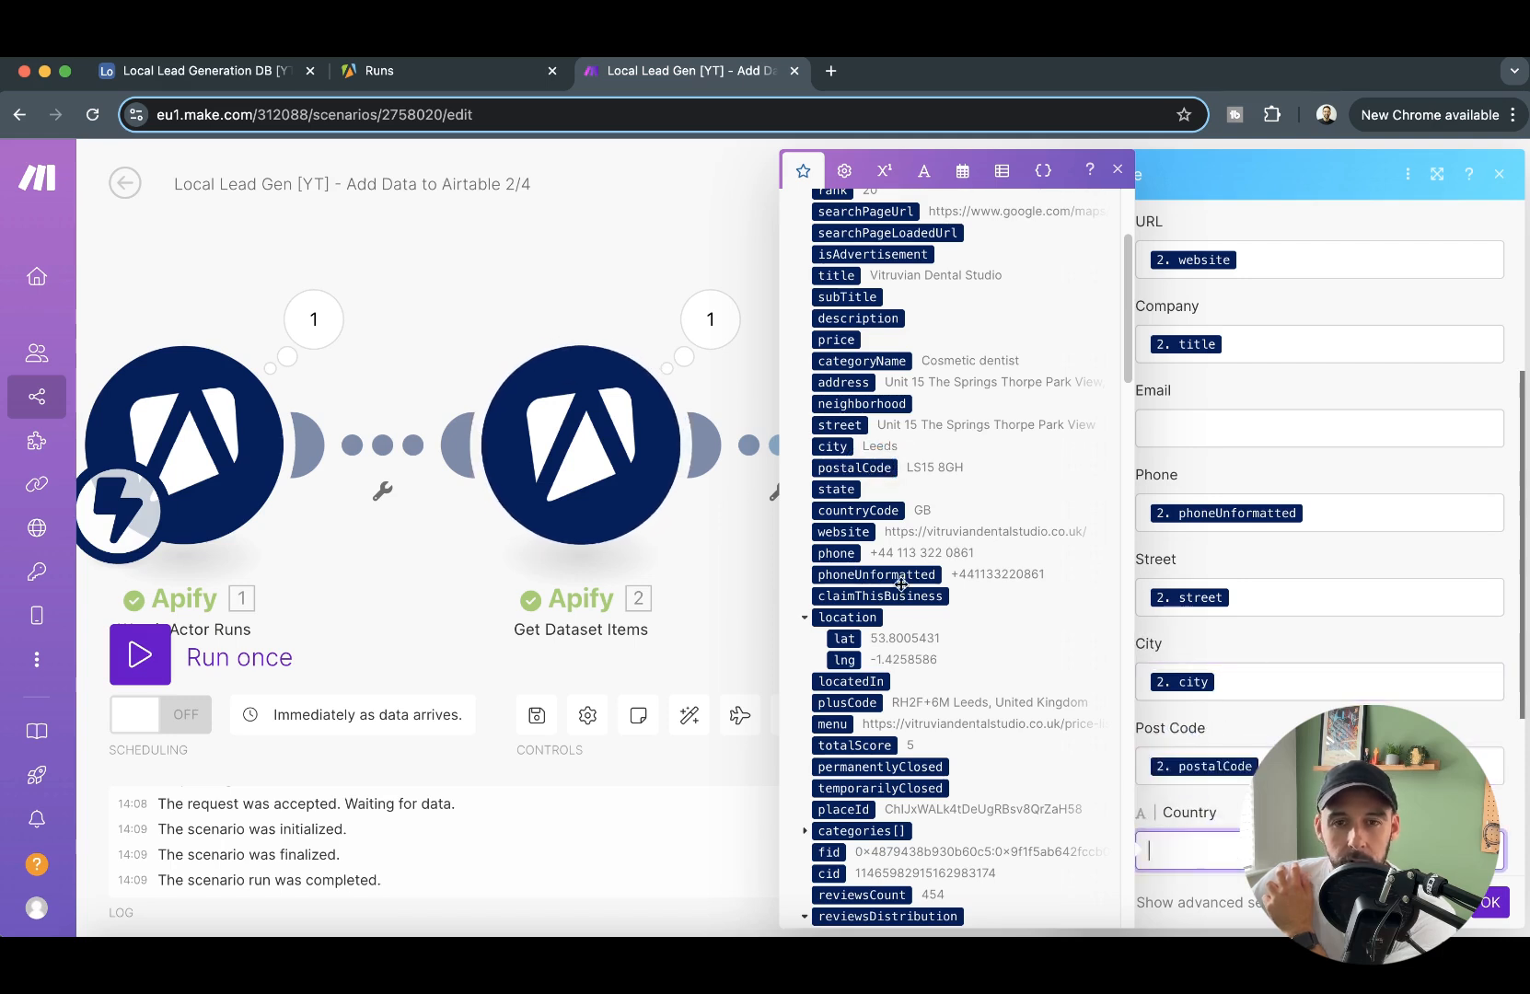
click(873, 513)
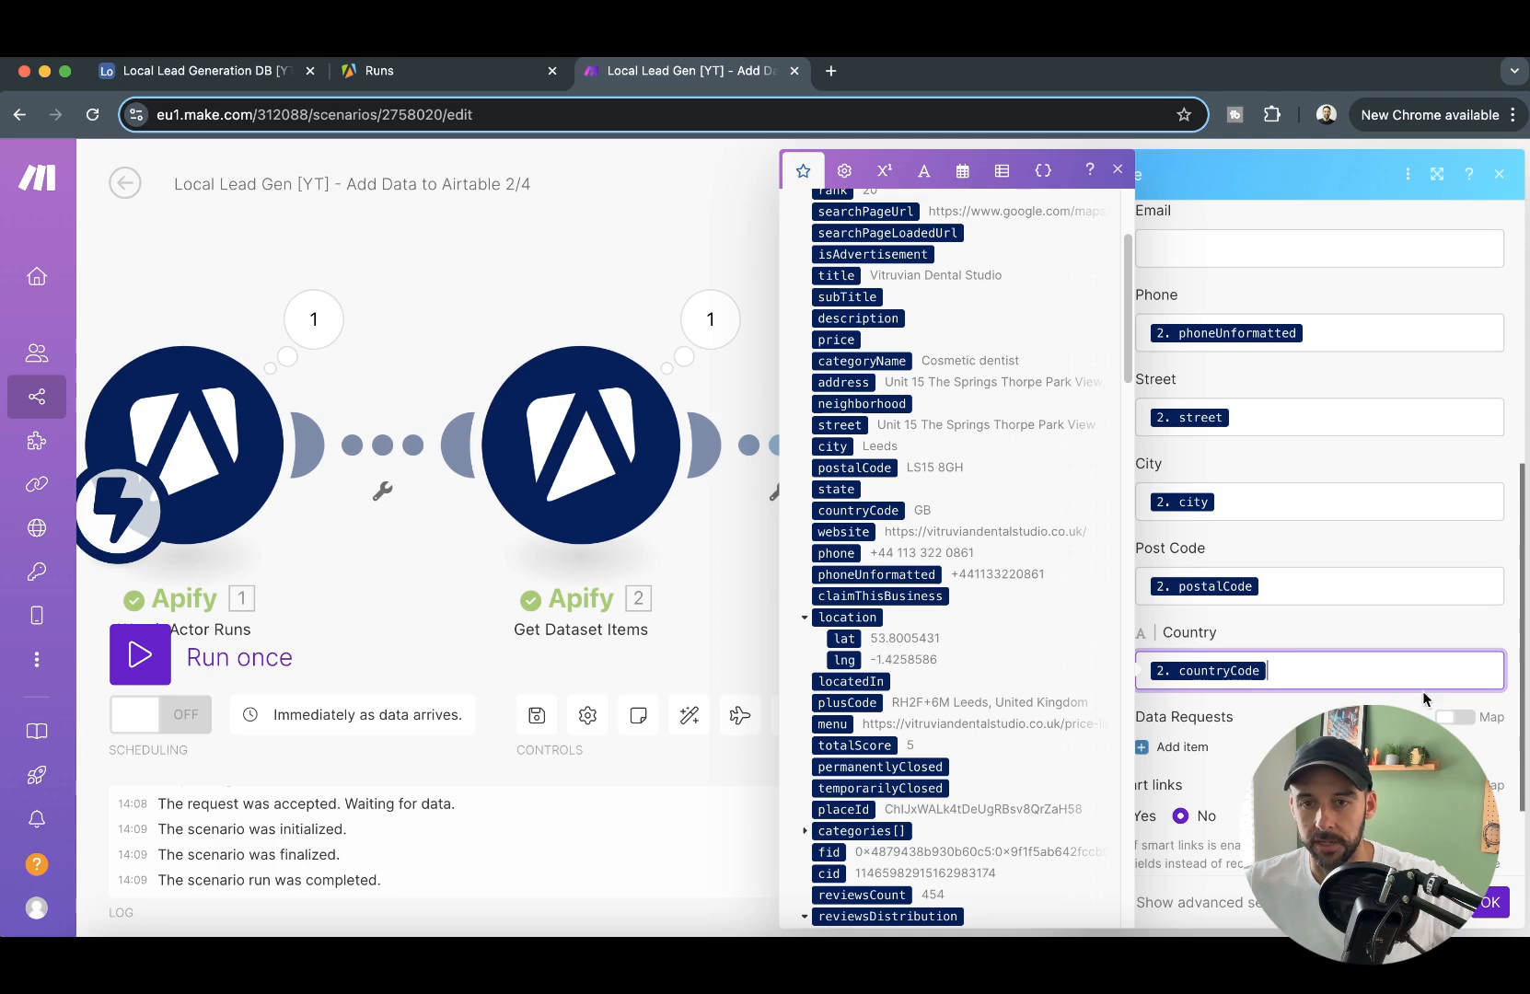
- Add an empty record ID item under Data Requests and save the Create a Record module
click(1269, 208)
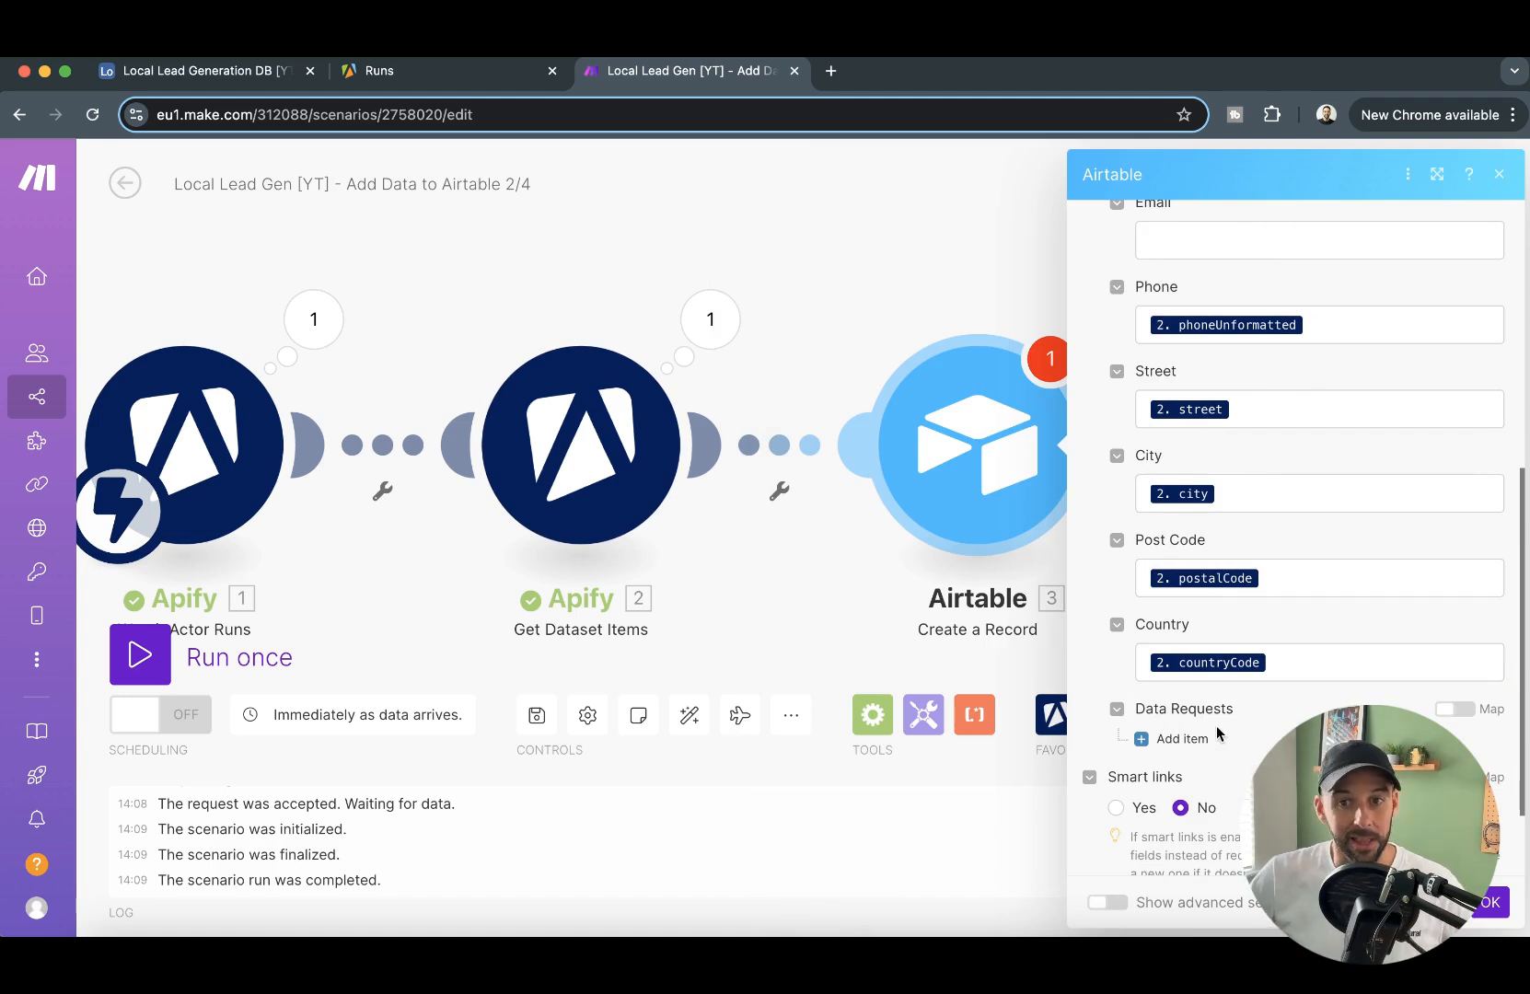
click(1178, 739)
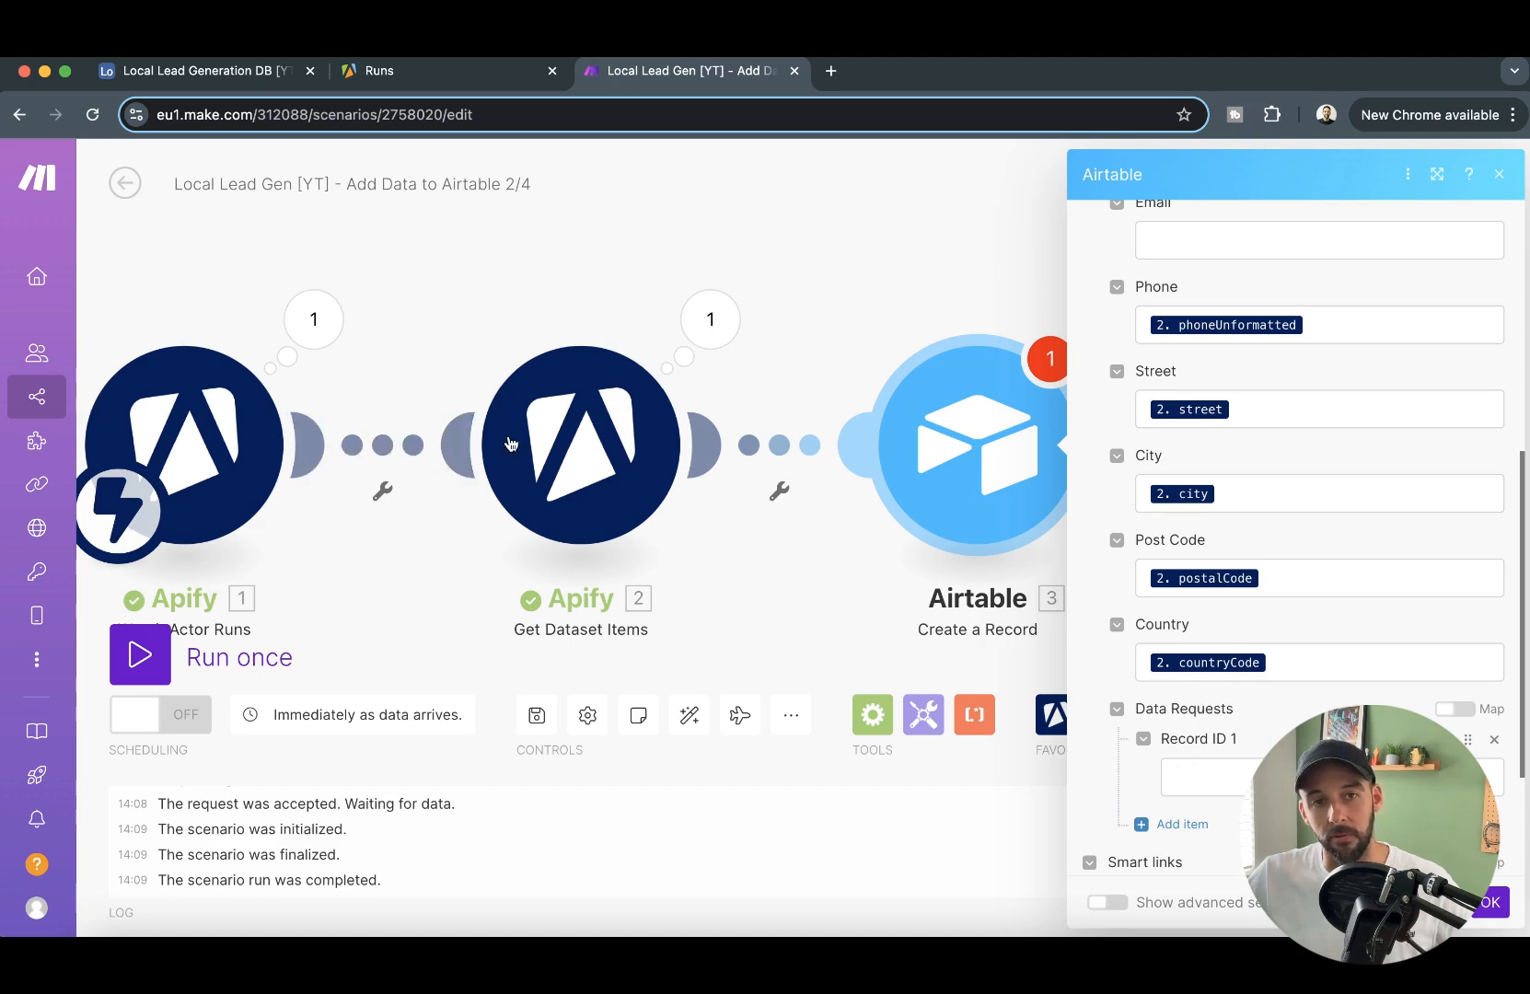
click(1493, 904)
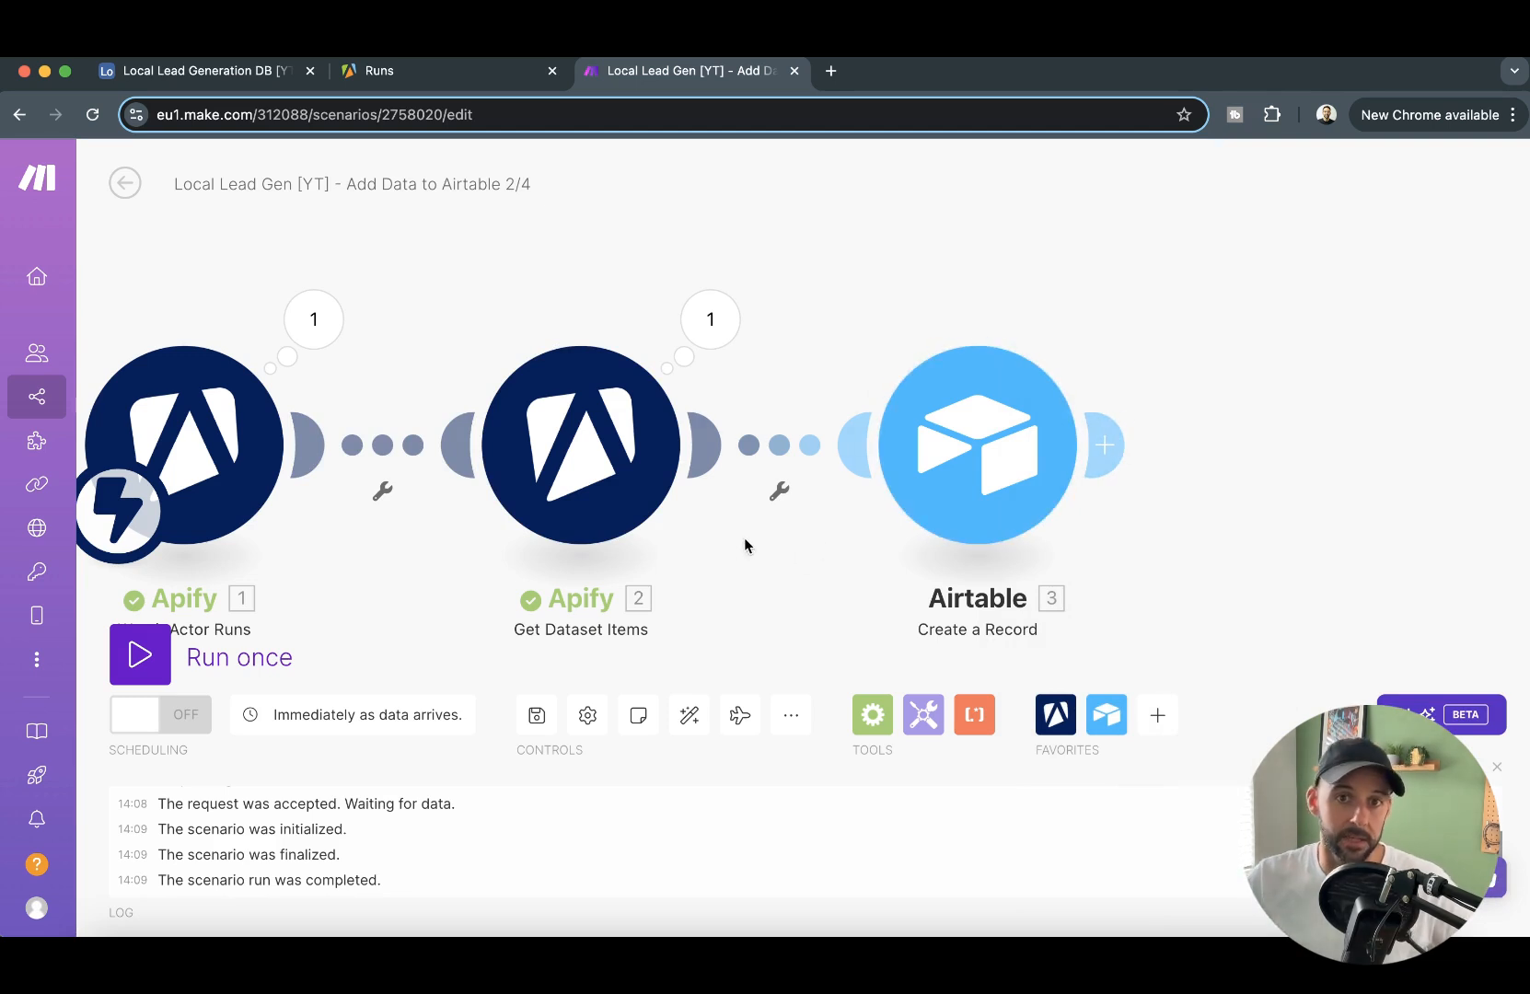
- Insert an Airtable Search Records module between Watch Actor Runs and Get Dataset Items
drag(486, 286, 768, 275)
right_click(667, 448)
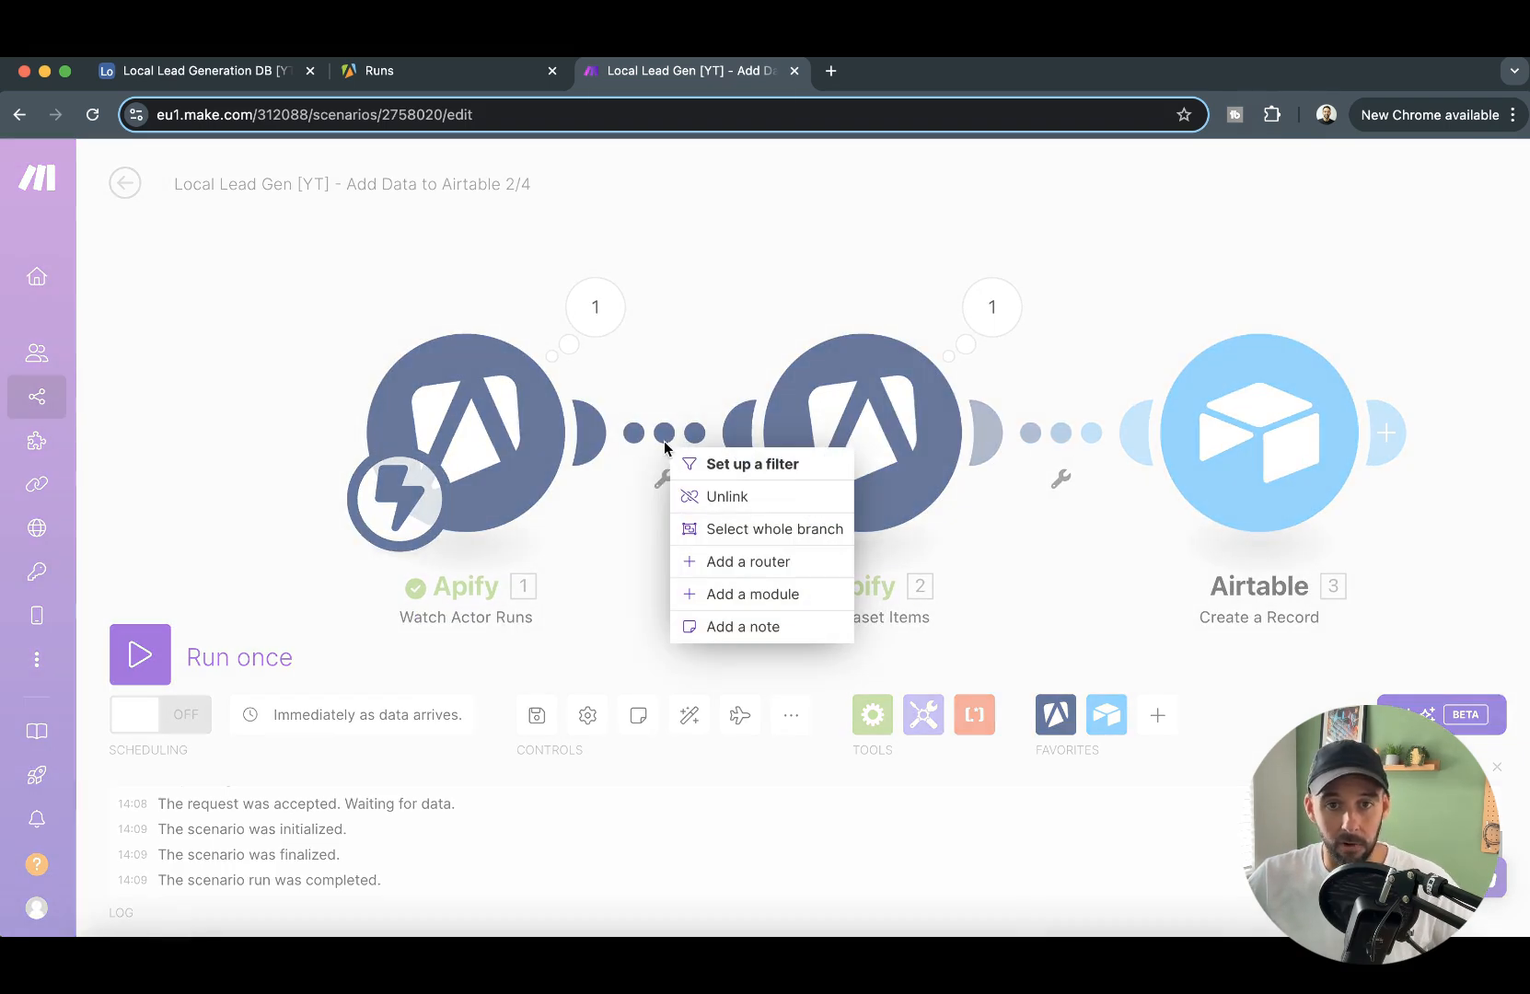
click(766, 594)
click(1094, 317)
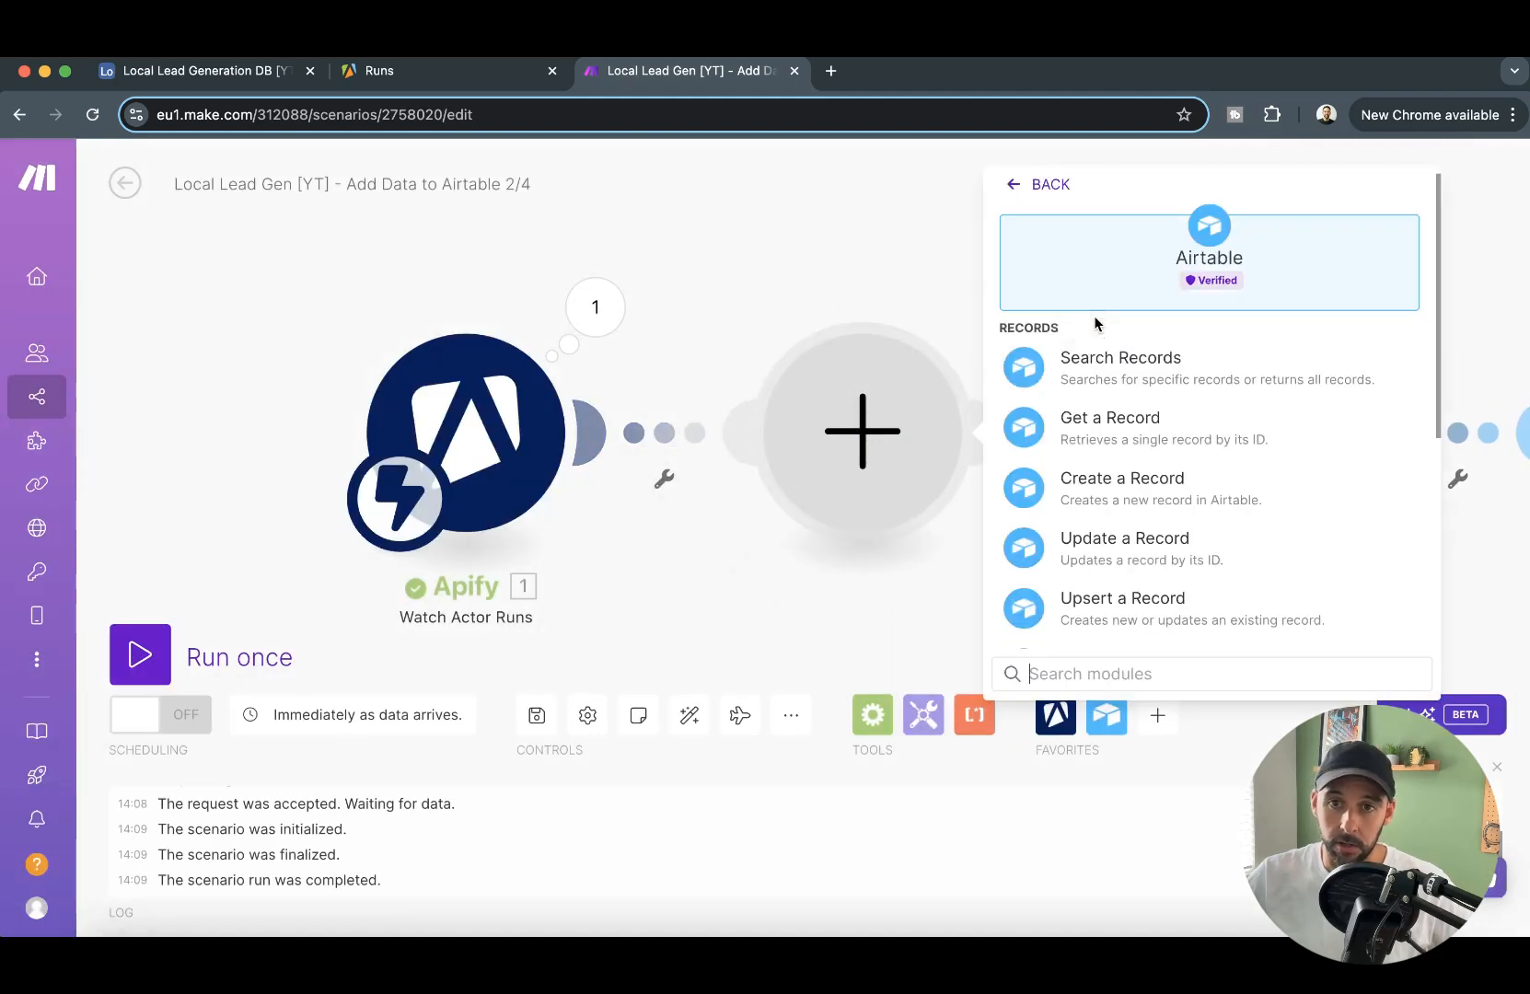
click(1128, 377)
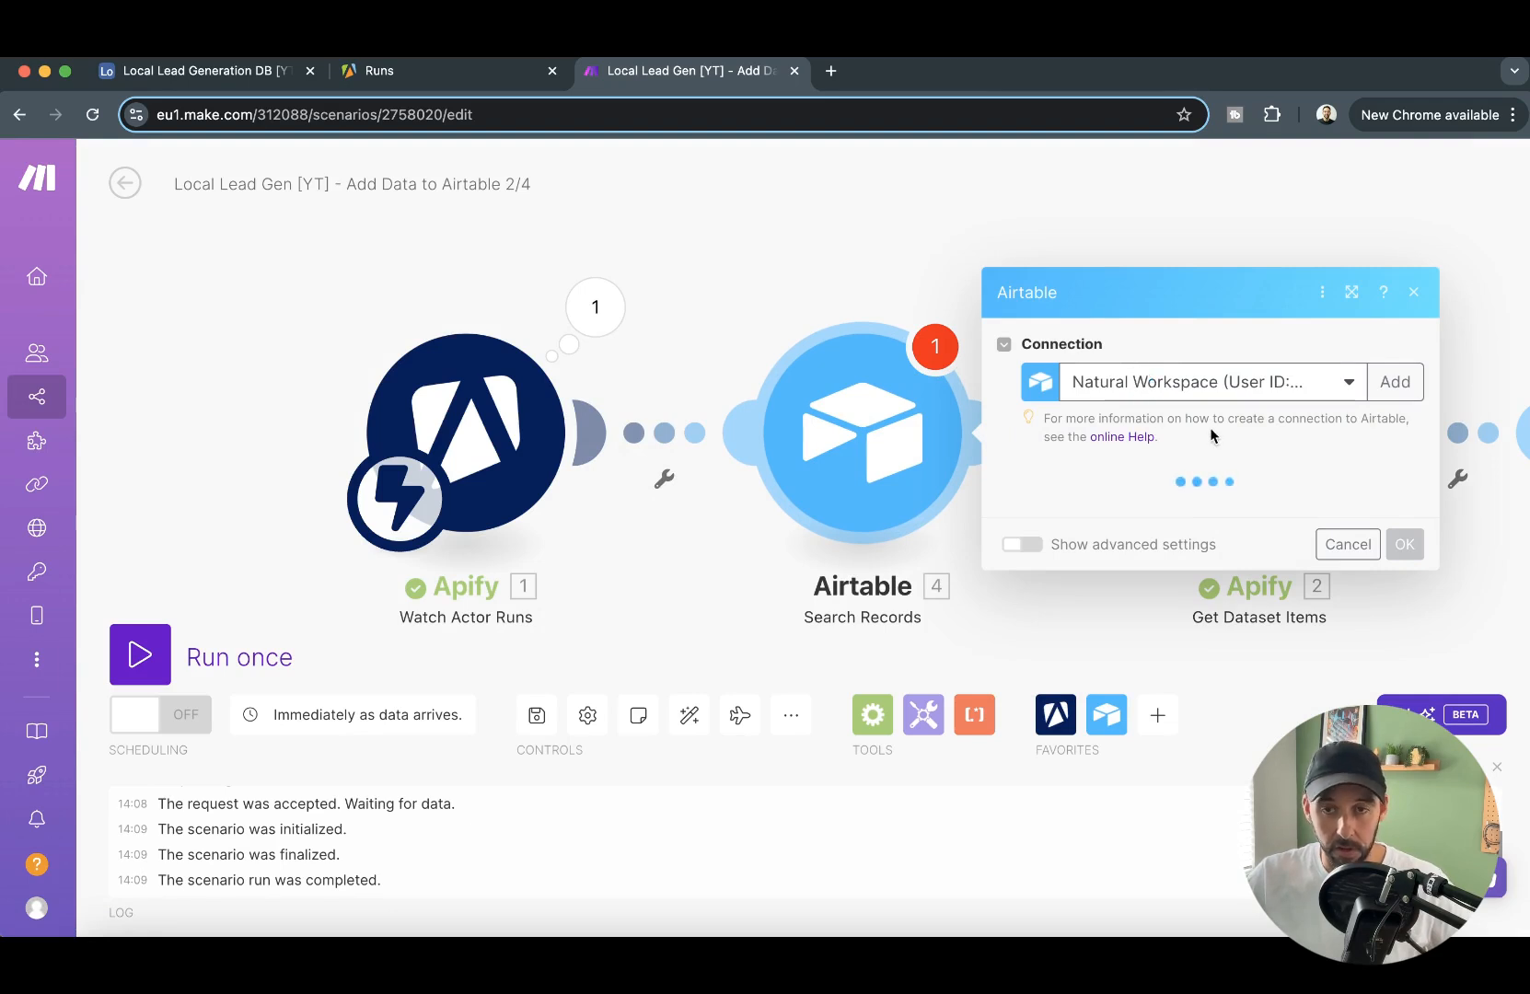
- Set the Search Records module's base to Local Lead Generation DB [YT] and its table to Data Requests
click(1230, 507)
scroll(1111, 796, down, 3)
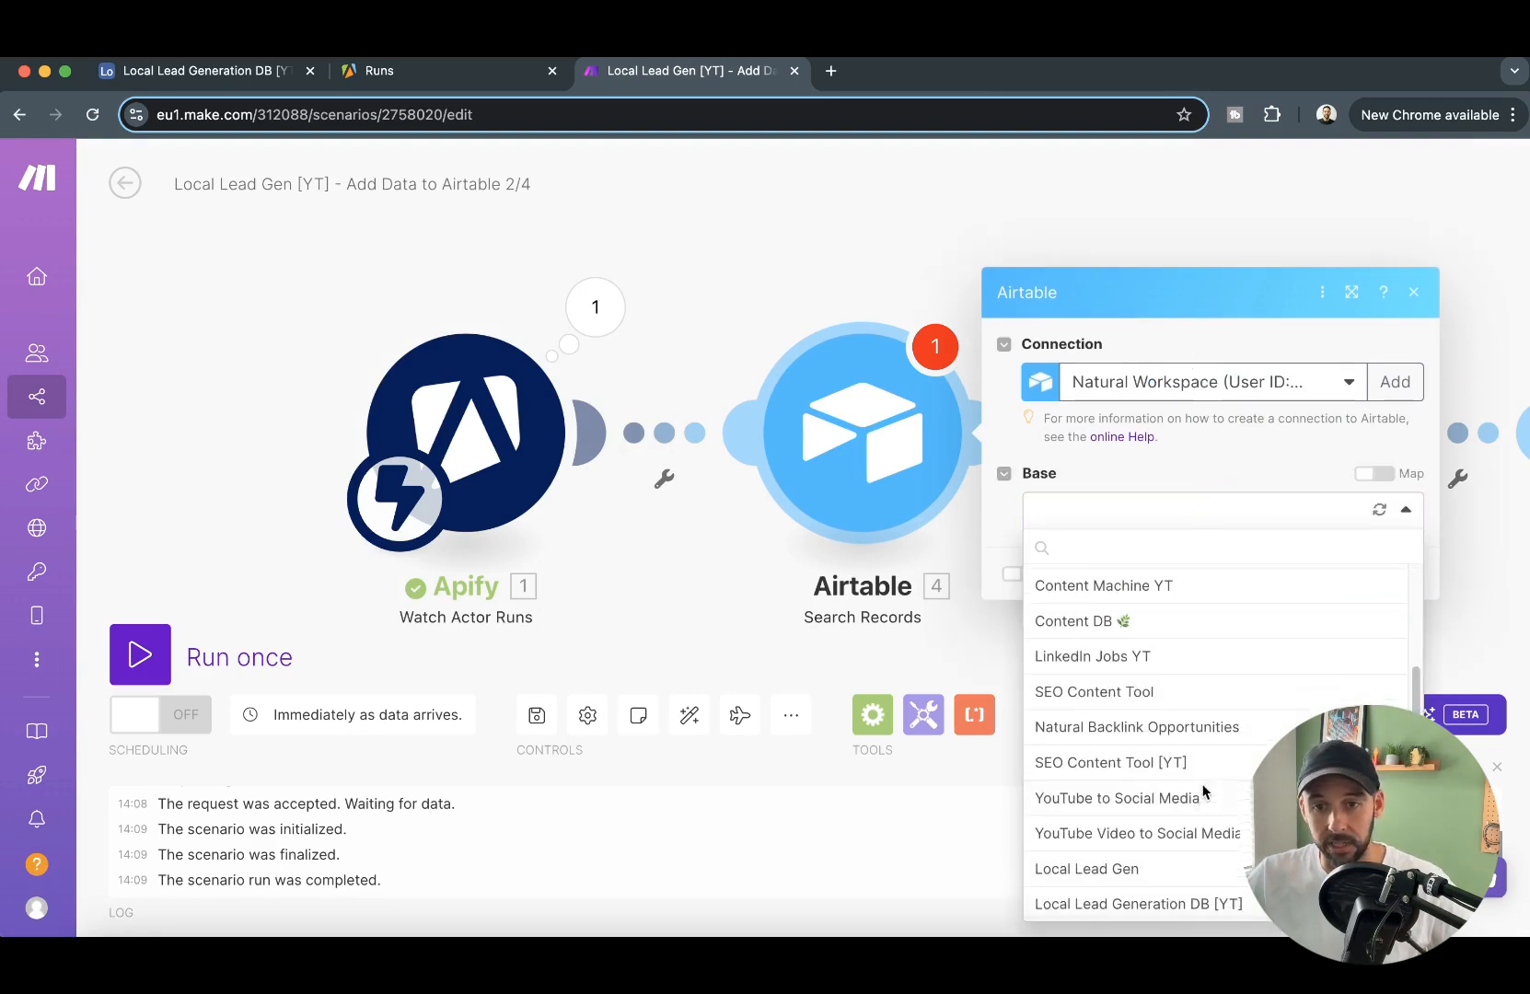
click(1169, 904)
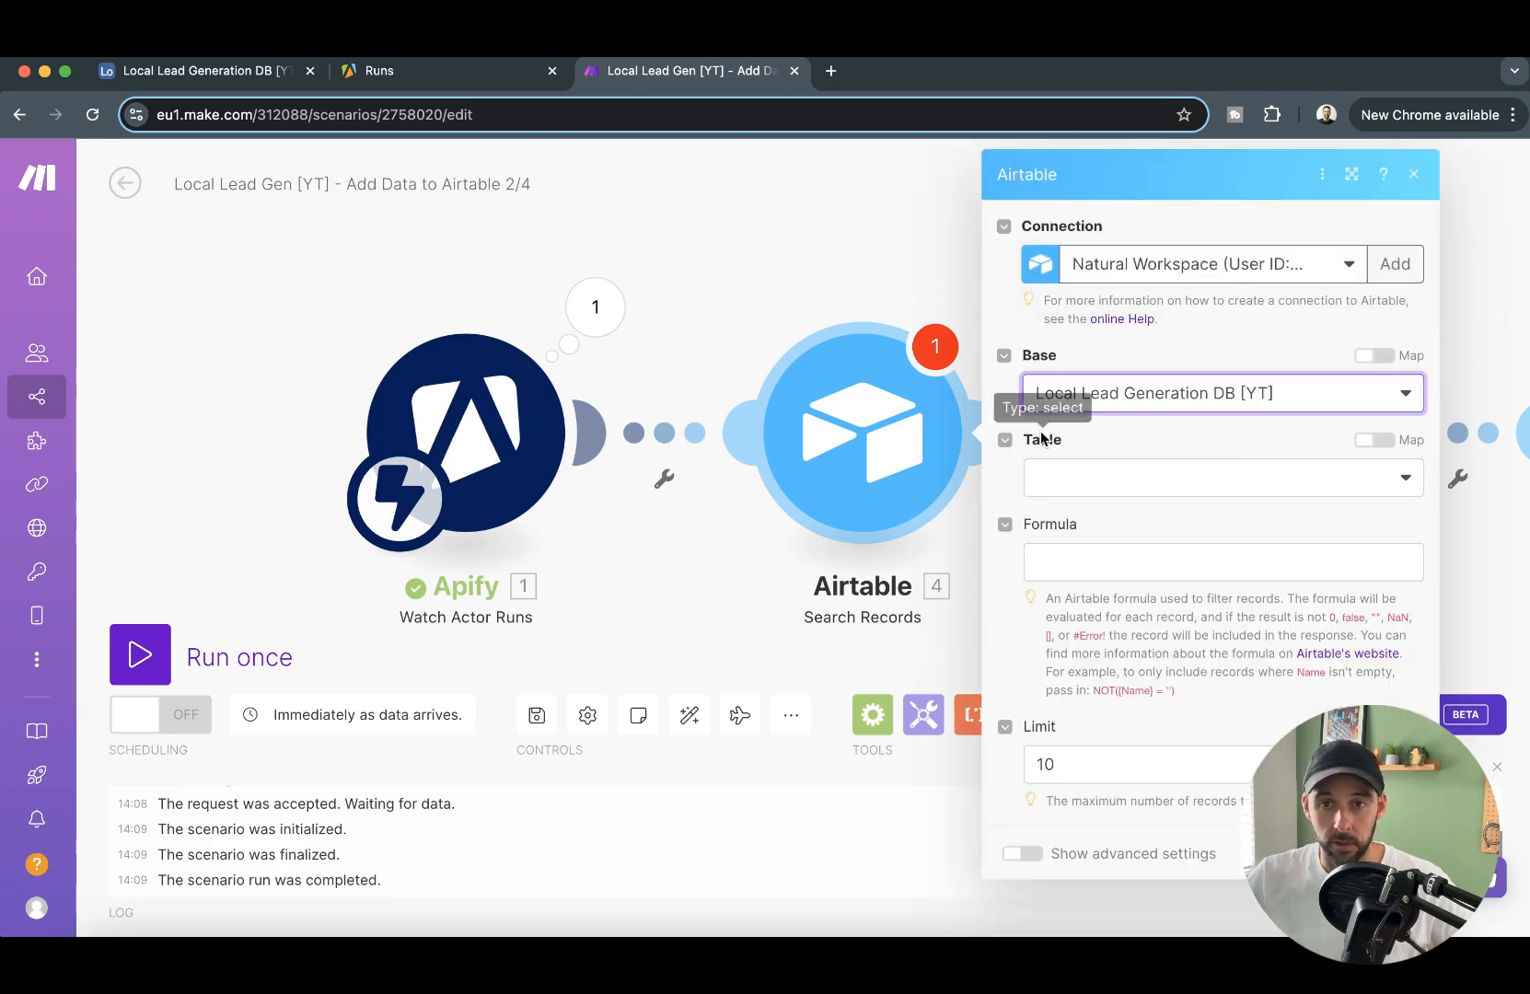
click(1128, 488)
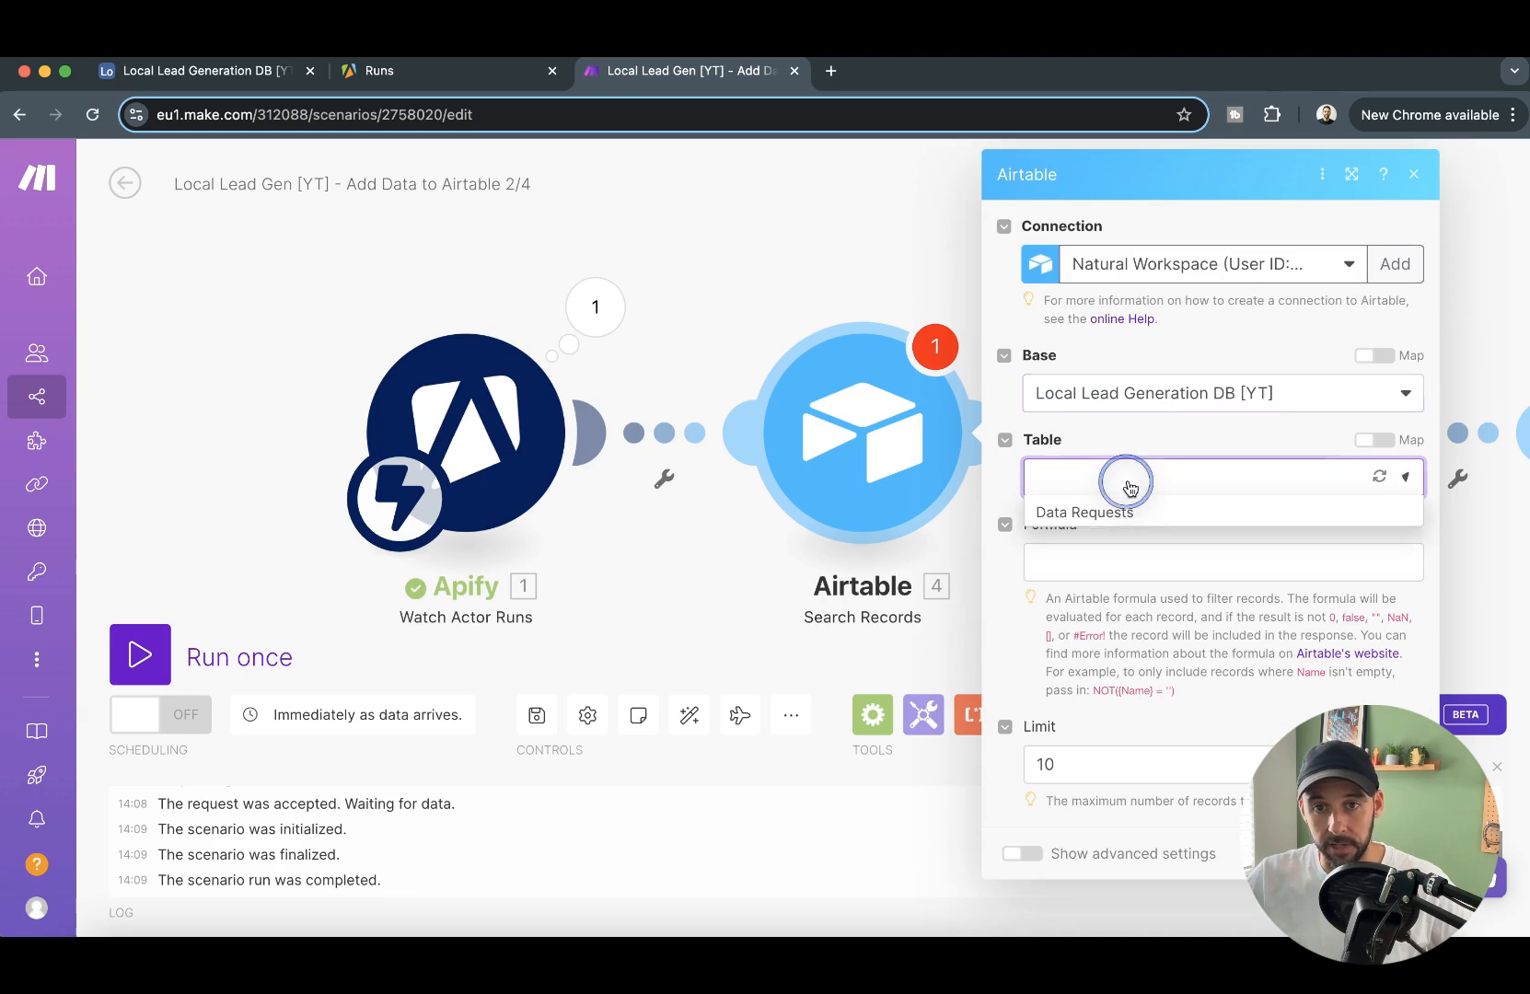
click(1087, 517)
- Filter the search with the formula {Run ID}="id", using the id mapped from Watch Actor Runs, and save the module
scroll(1213, 707, down, 5)
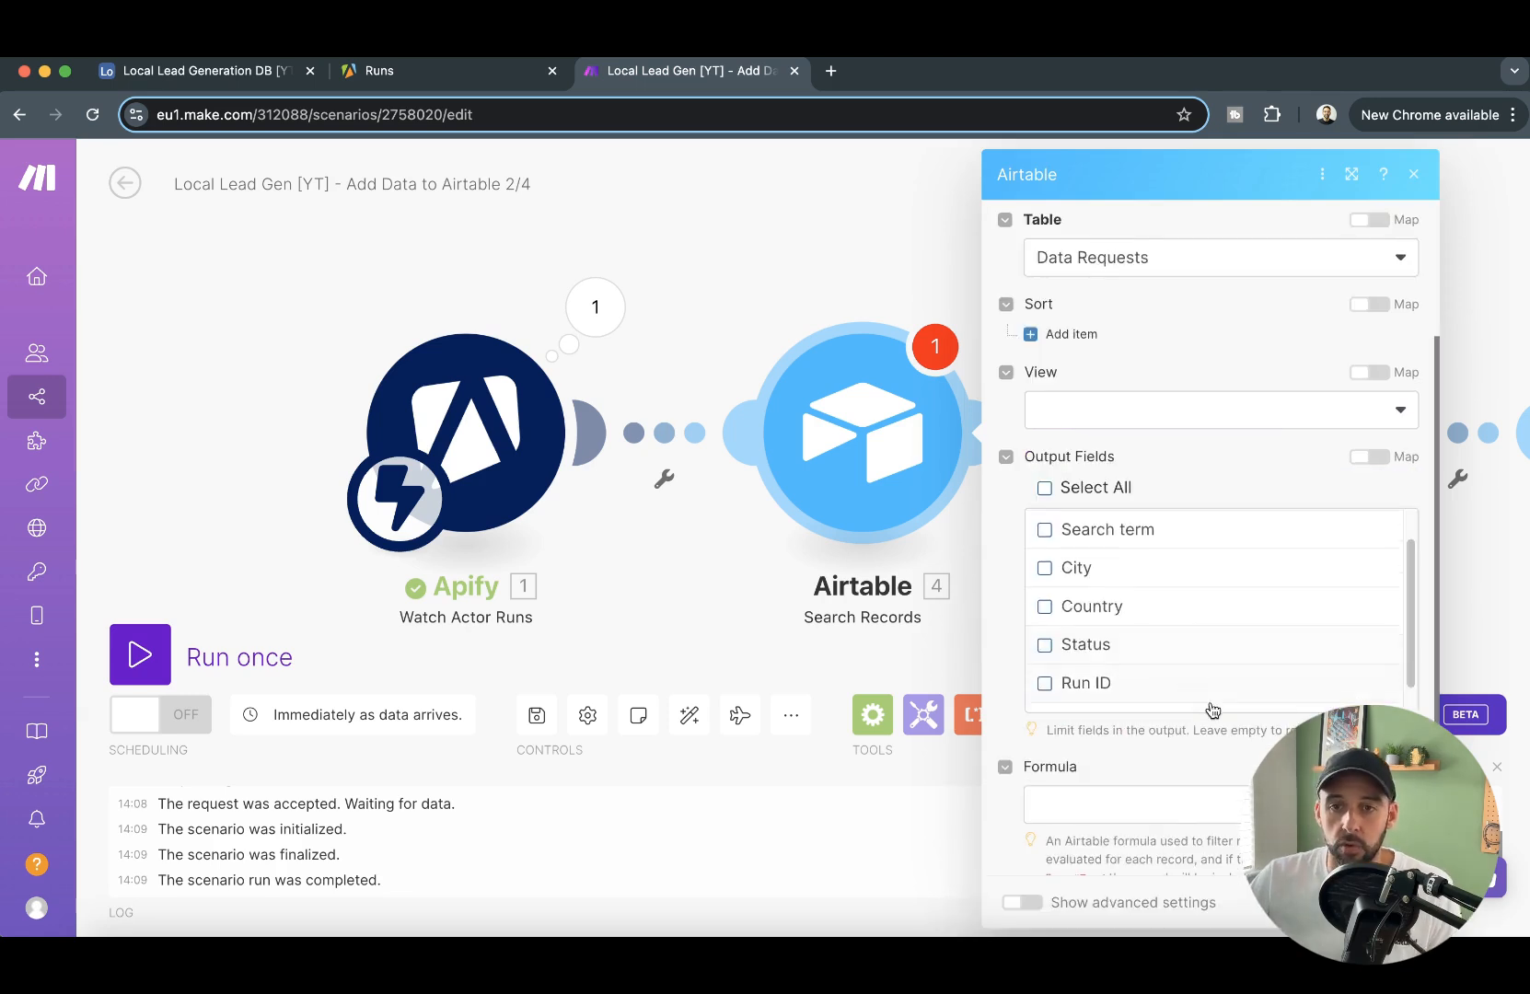
scroll(1200, 762, down, 1)
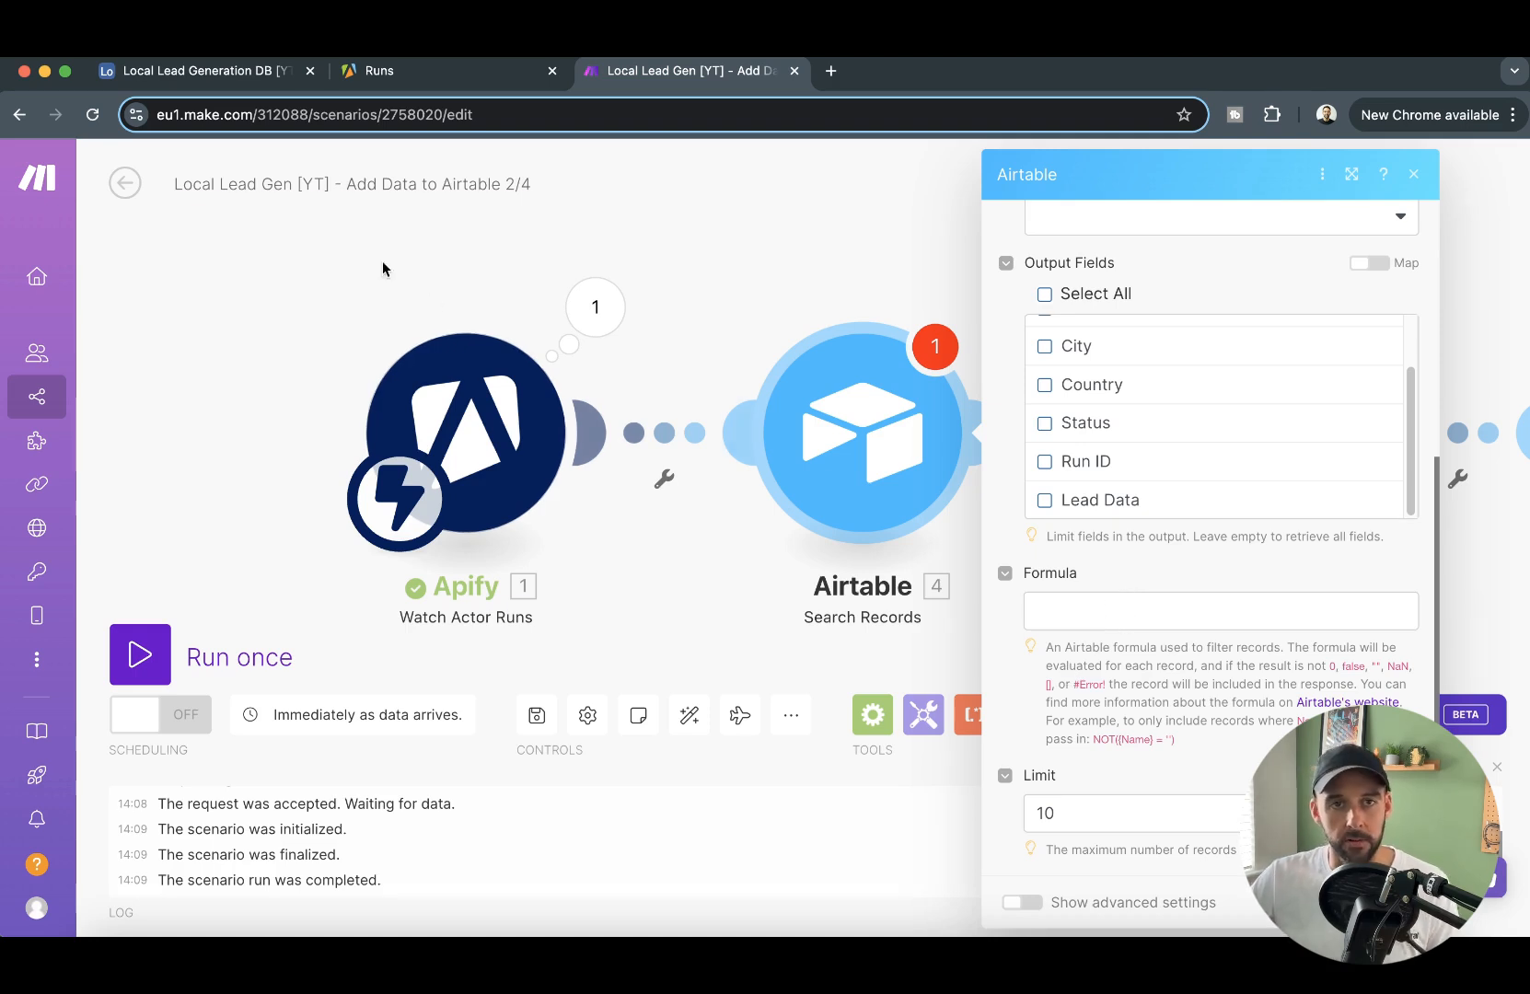
click(156, 77)
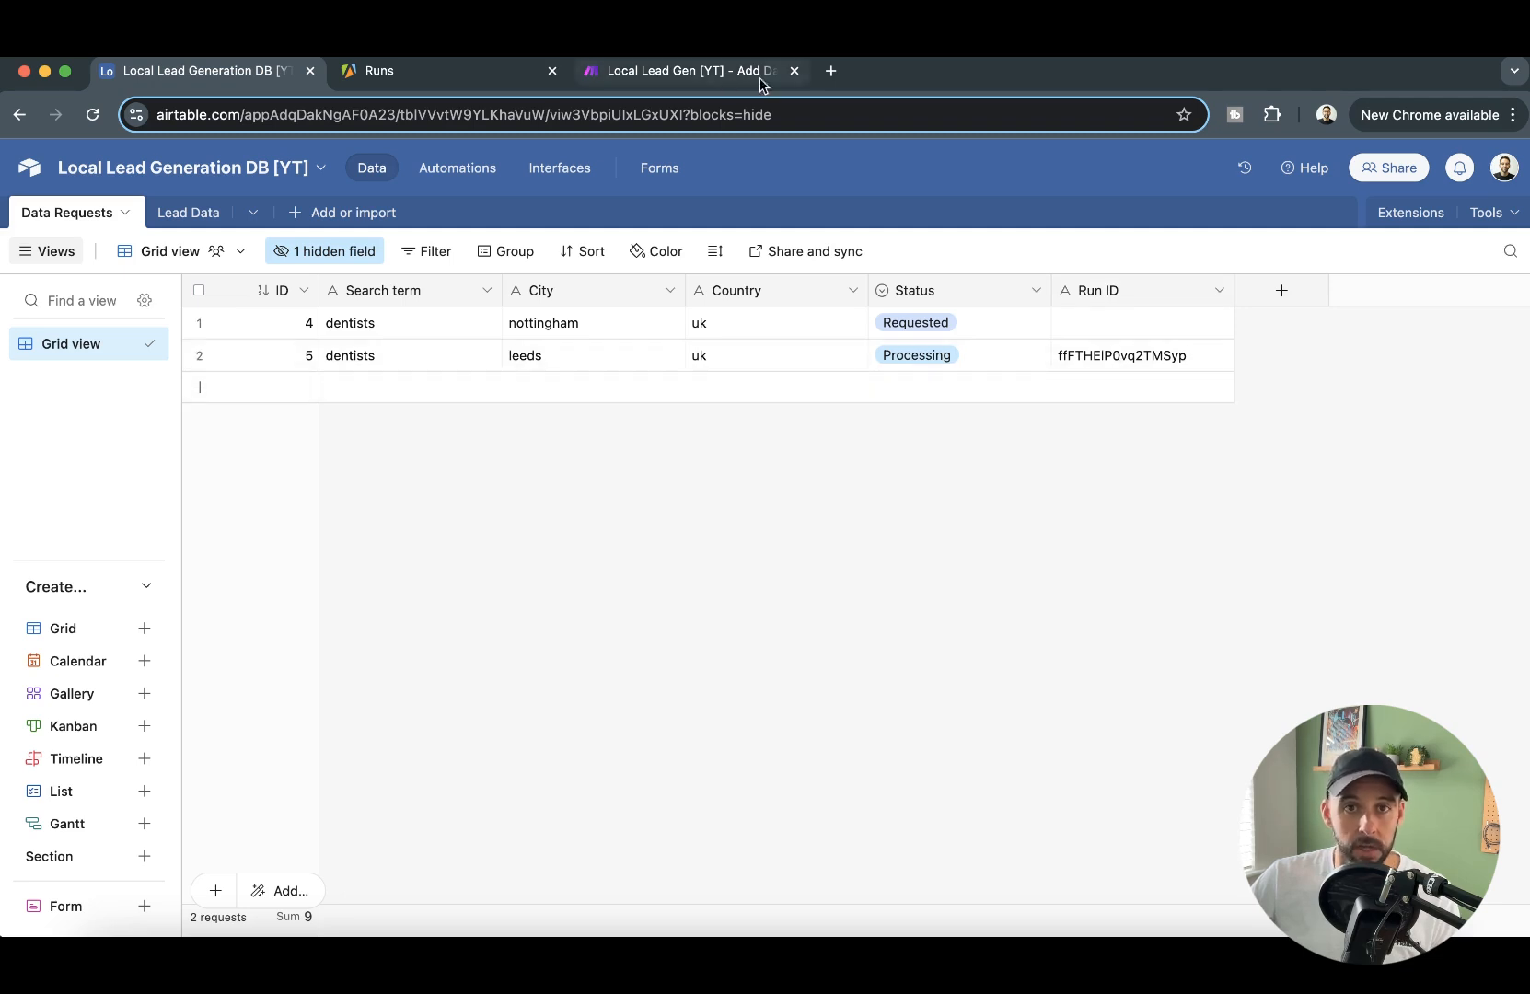
click(589, 72)
click(1123, 609)
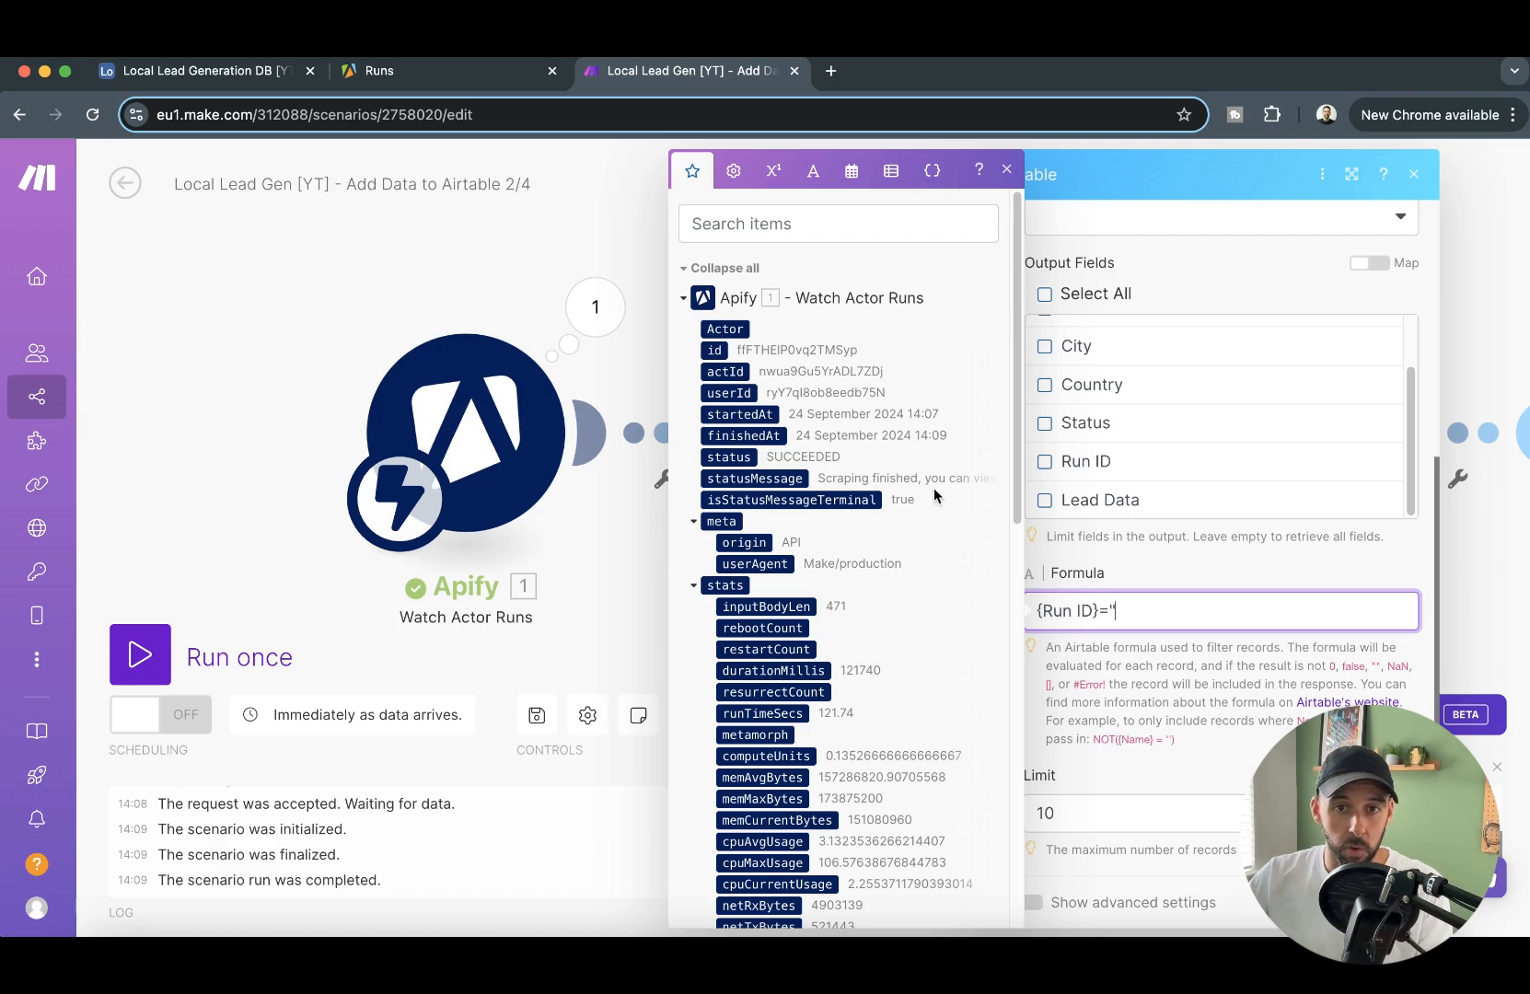
click(715, 351)
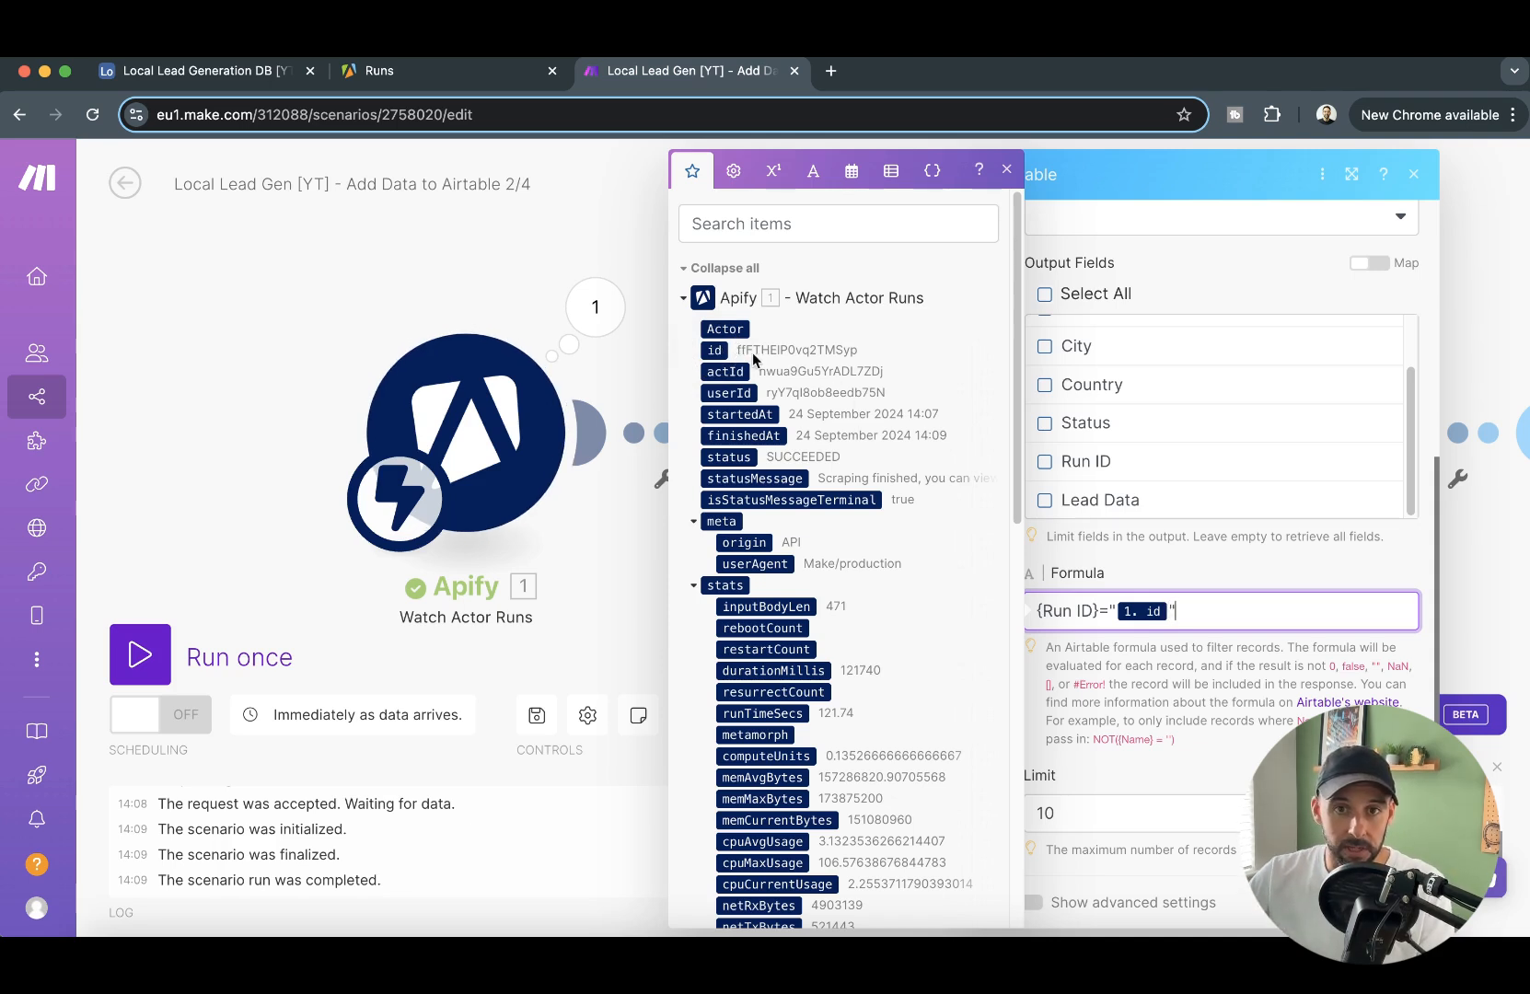
click(210, 70)
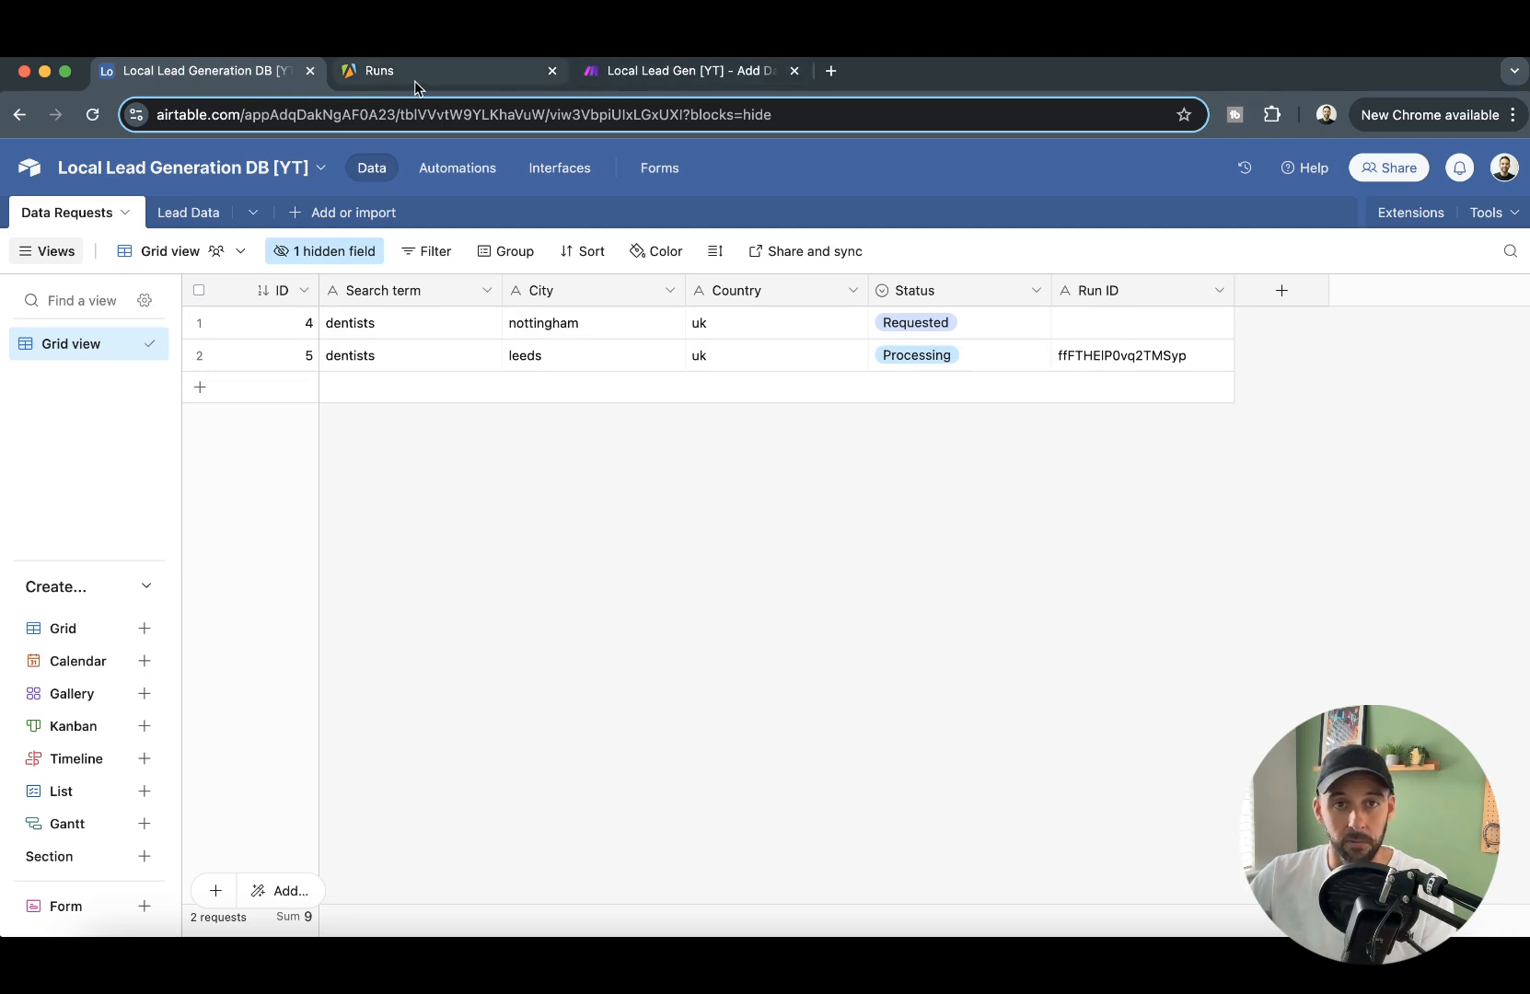
click(625, 73)
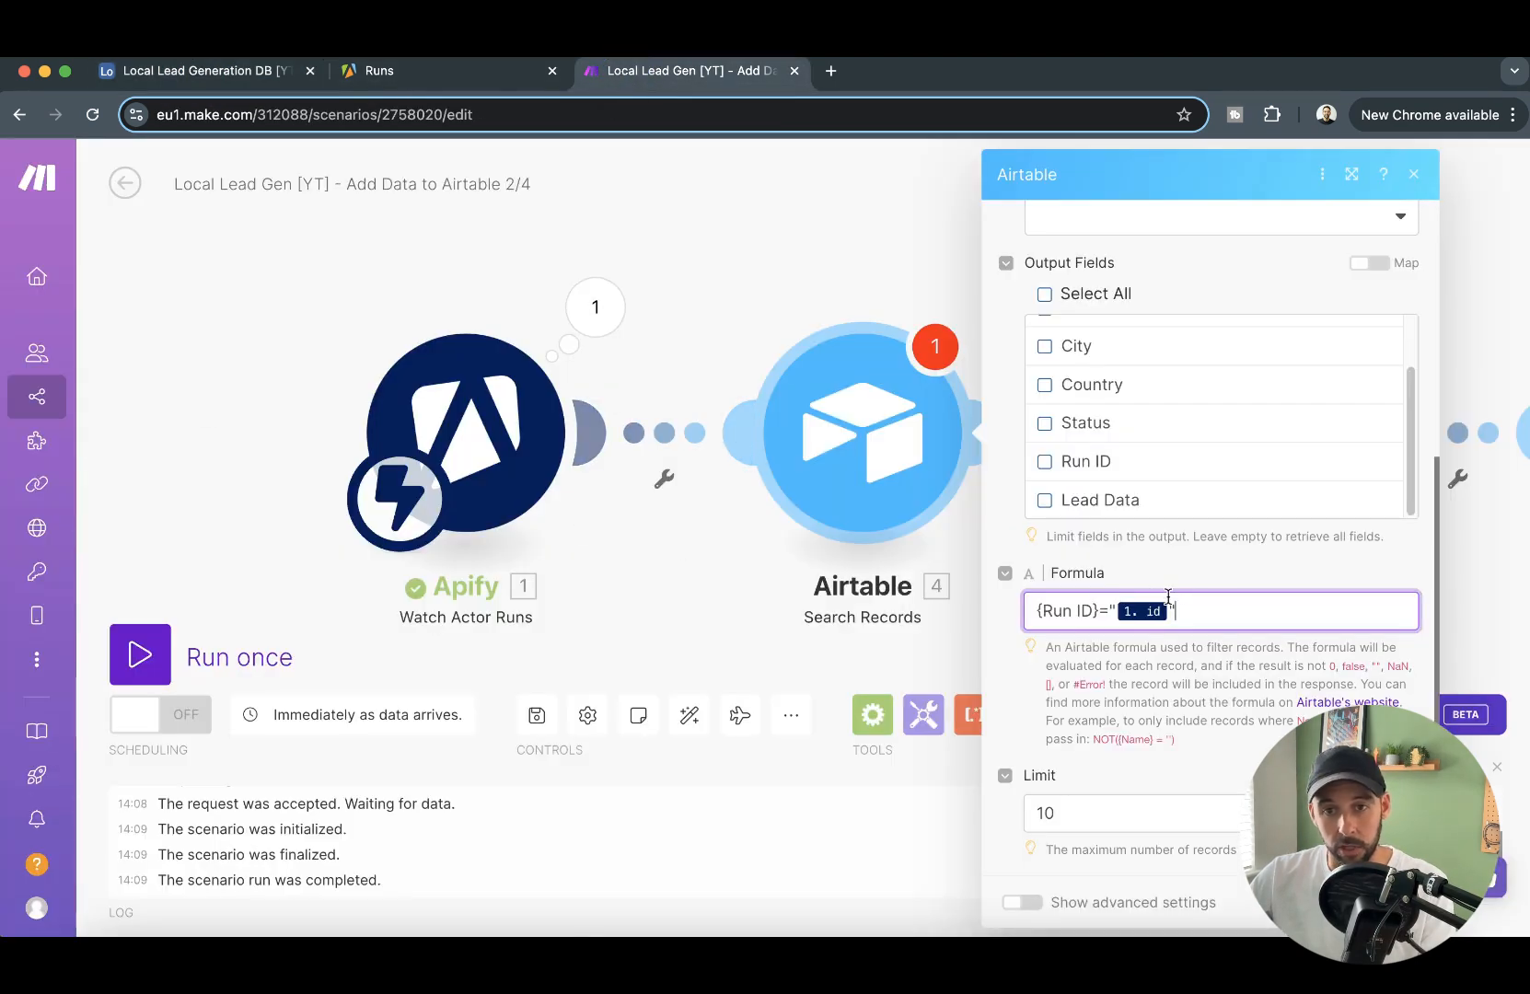
click(1393, 902)
- Run only the Search Records module, using the Run ID copied from the Leeds request in the Data Requests table as the id
drag(1009, 552, 928, 509)
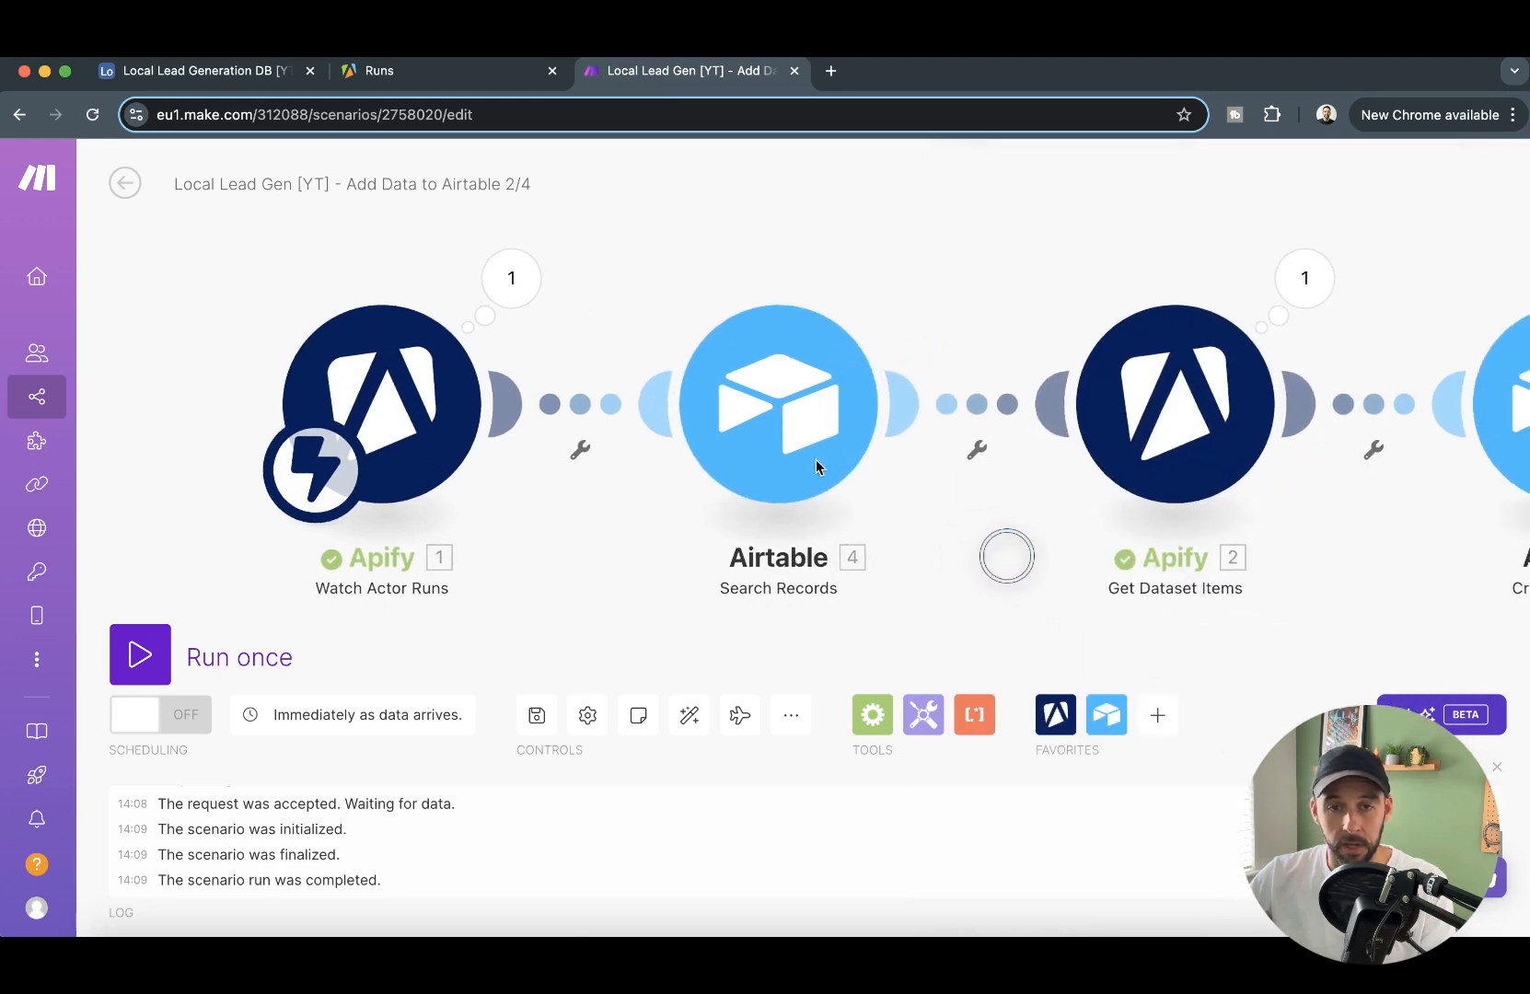
right_click(755, 394)
click(871, 443)
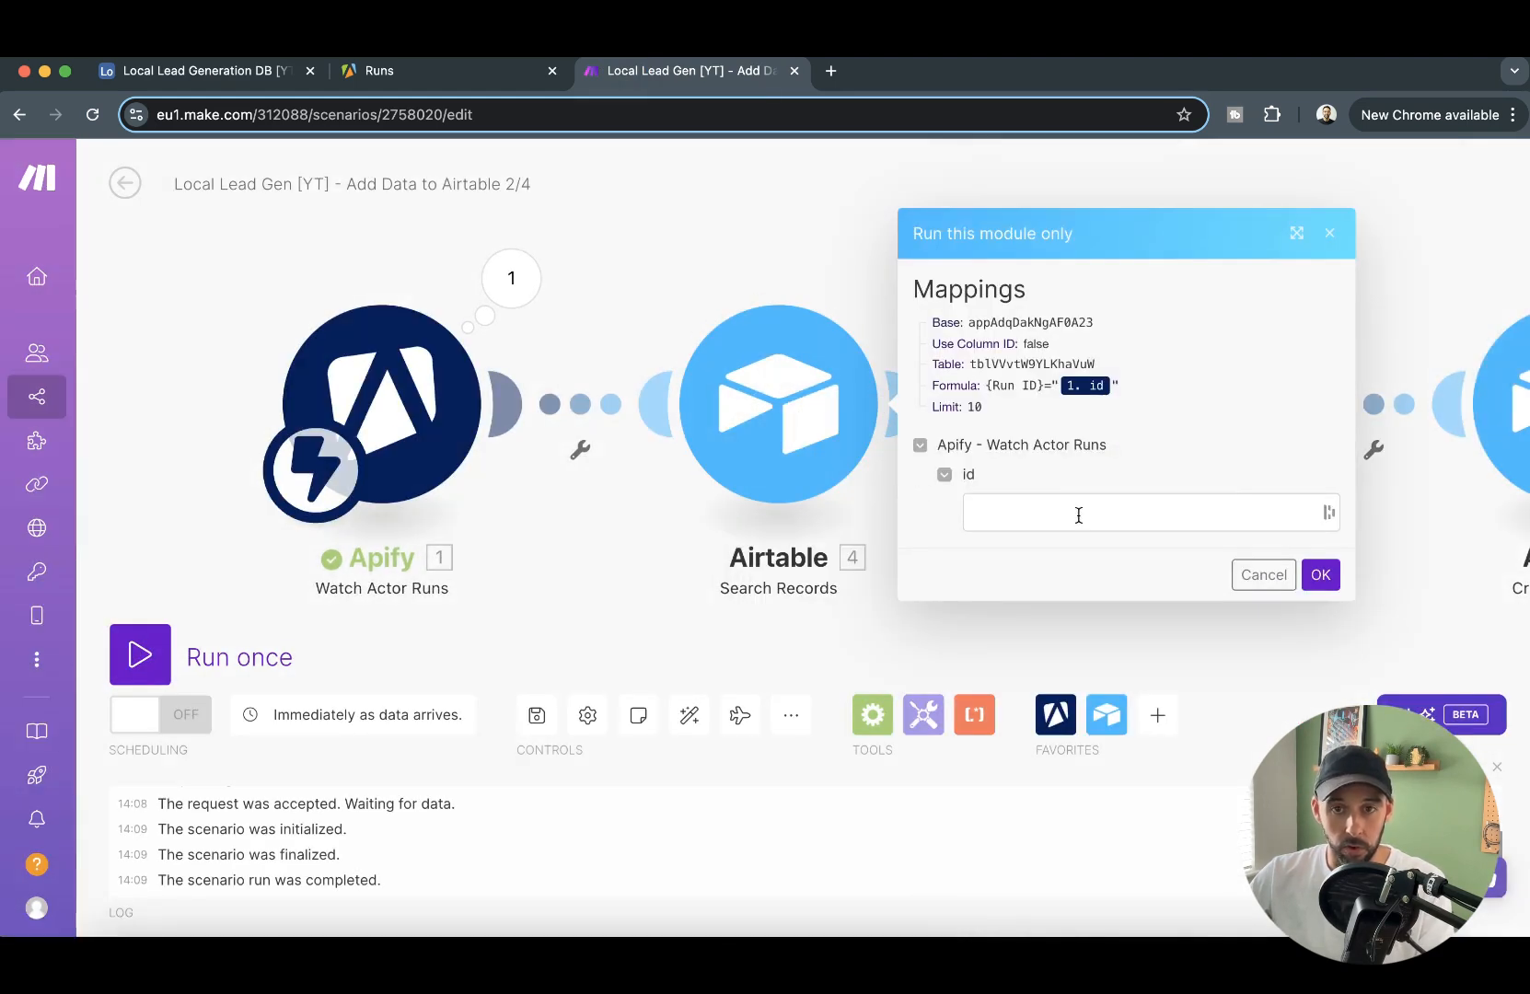
click(233, 81)
click(1083, 362)
key(super+c)
click(637, 62)
click(1062, 522)
key(super+v)
click(1322, 575)
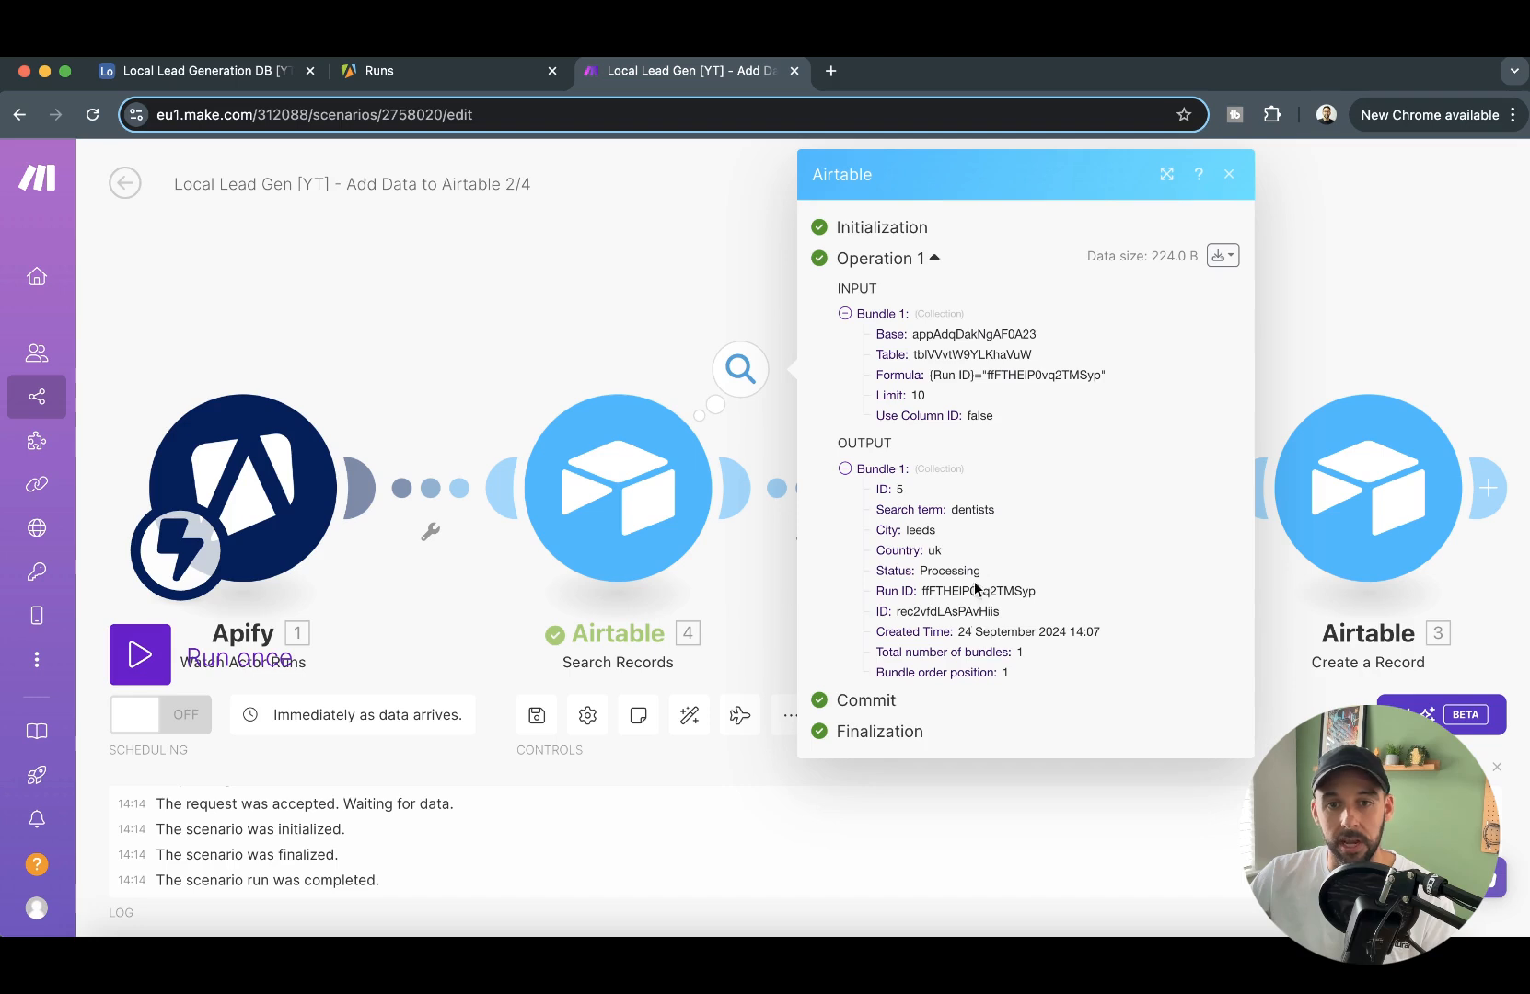
click(780, 584)
- Insert an Airtable Update a Record module between Search Records and Get Dataset Items
right_click(702, 469)
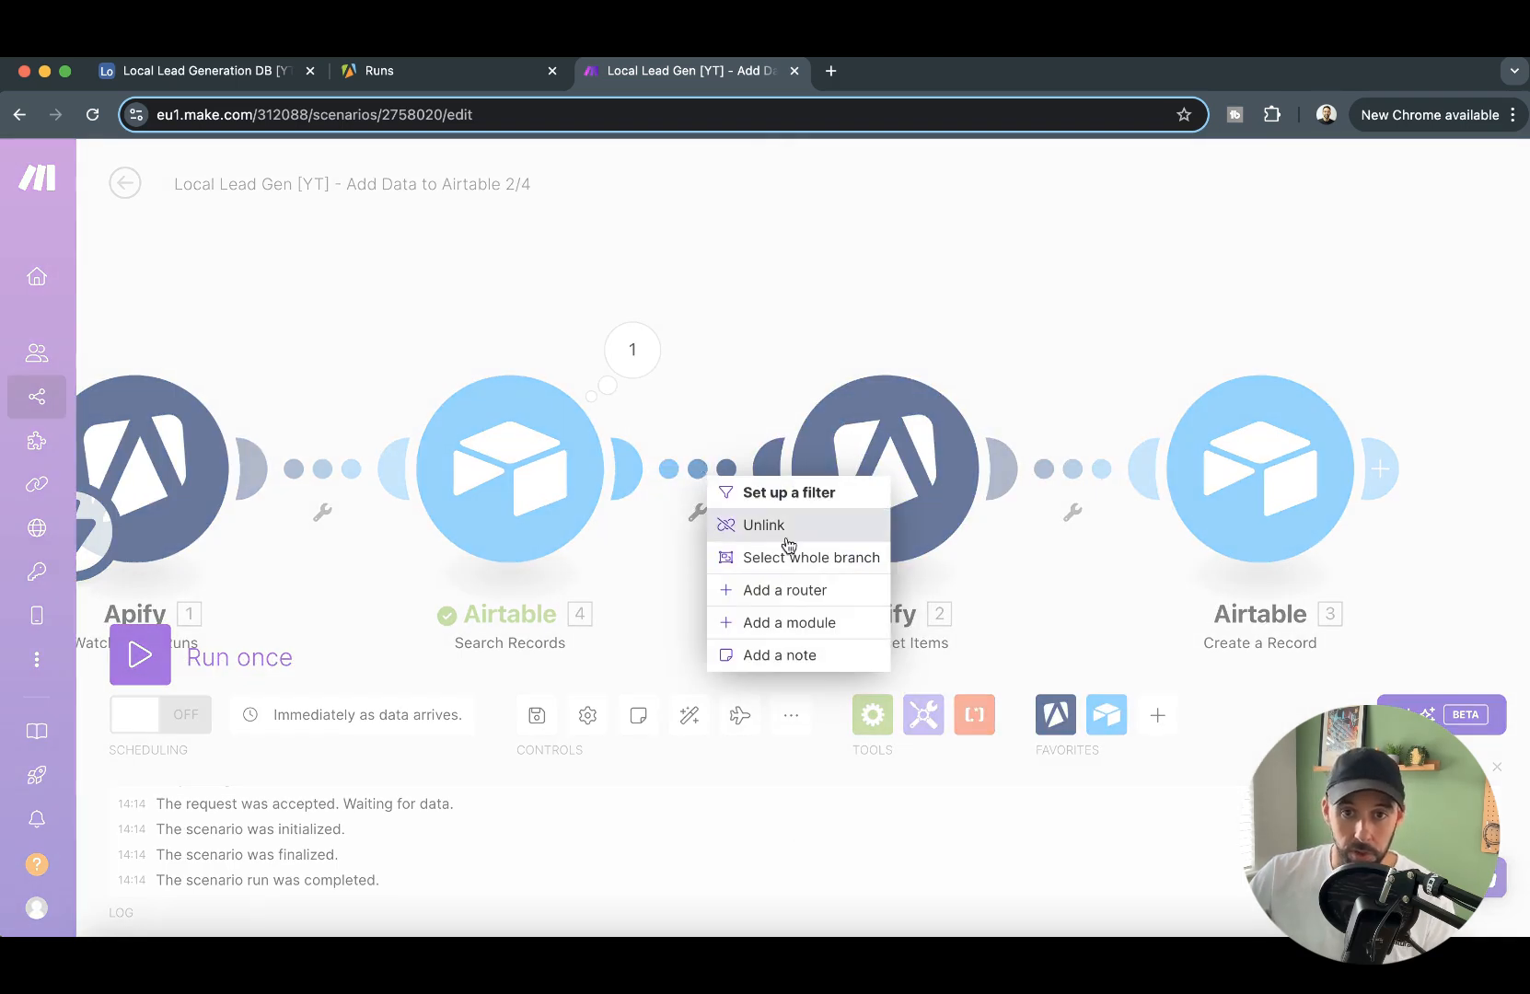
click(807, 622)
click(173, 73)
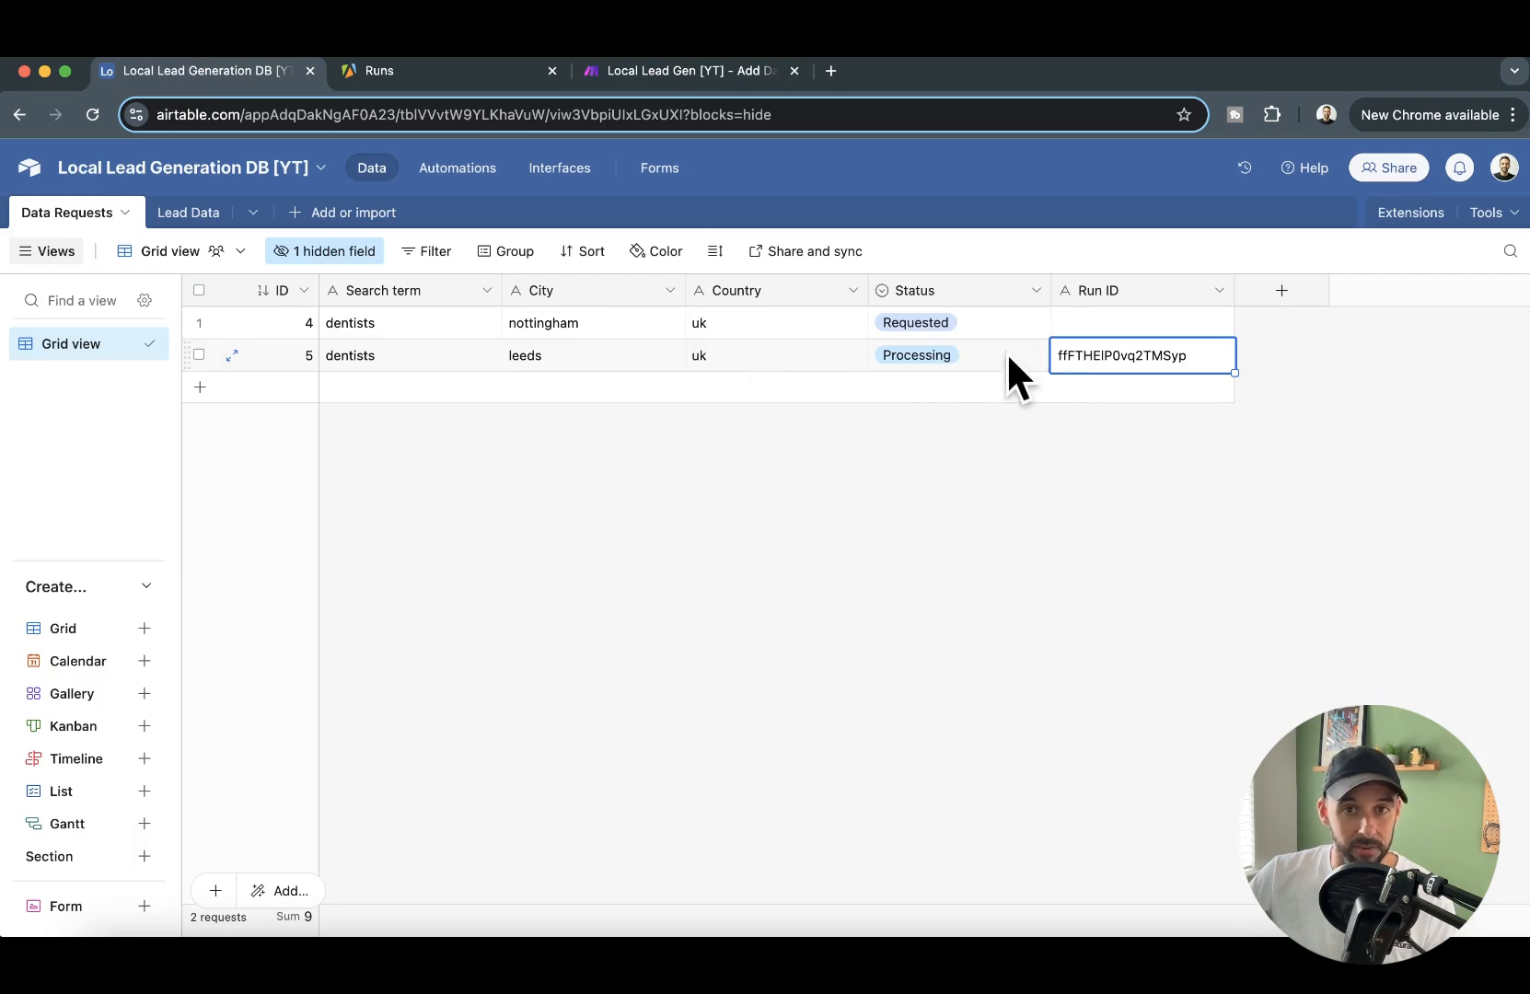
click(688, 74)
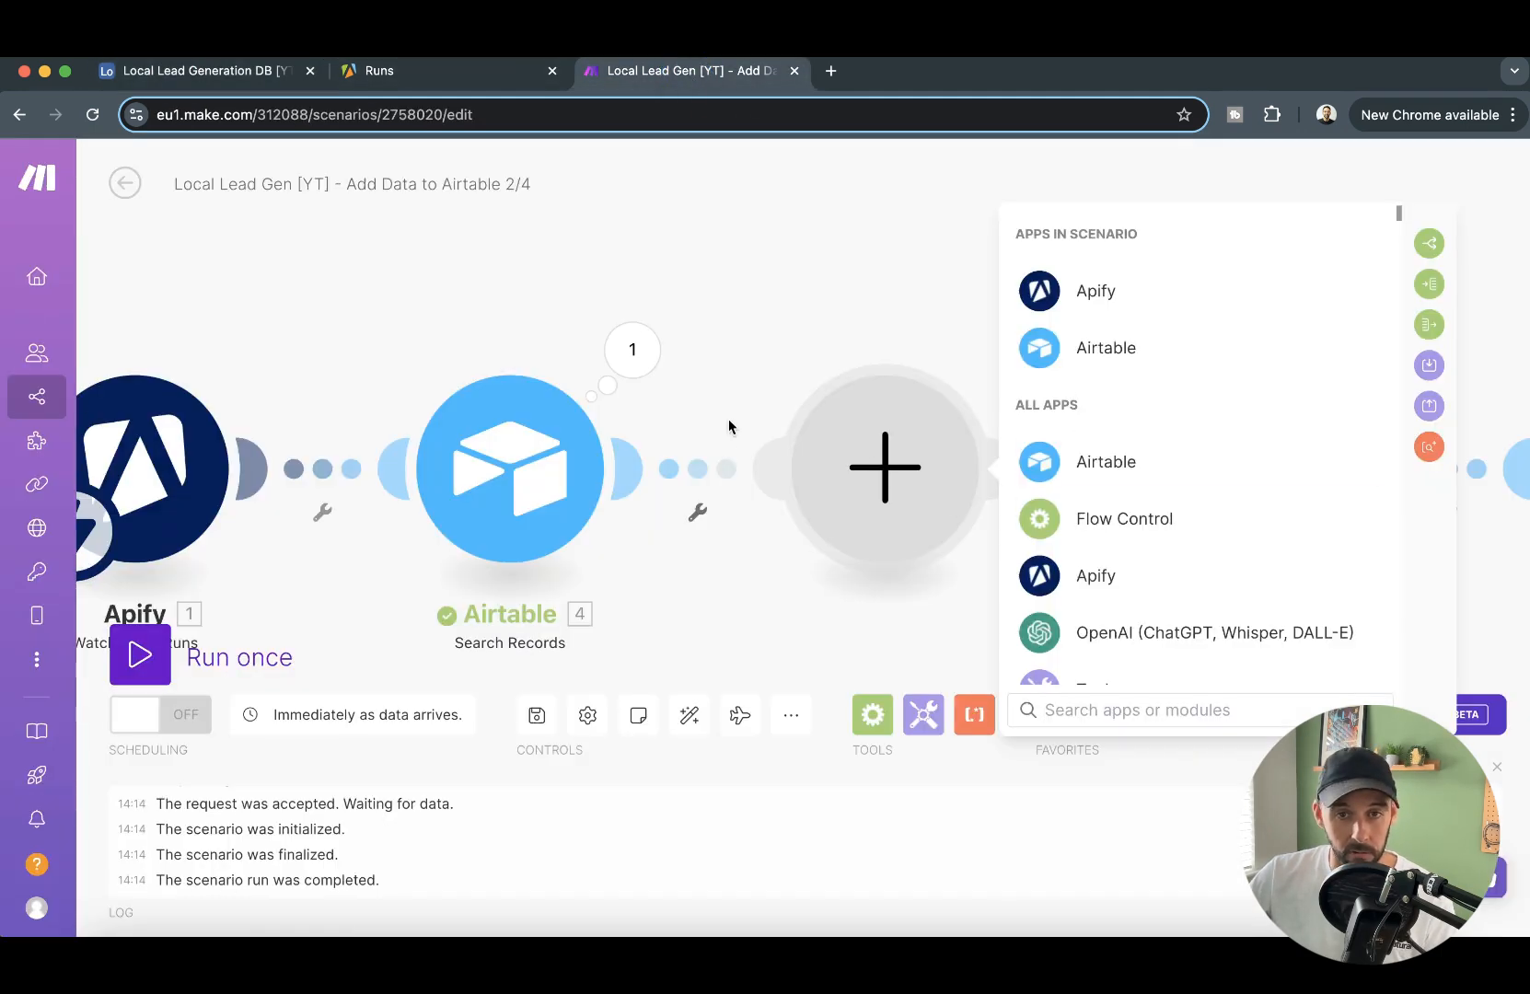
click(1033, 456)
click(1173, 580)
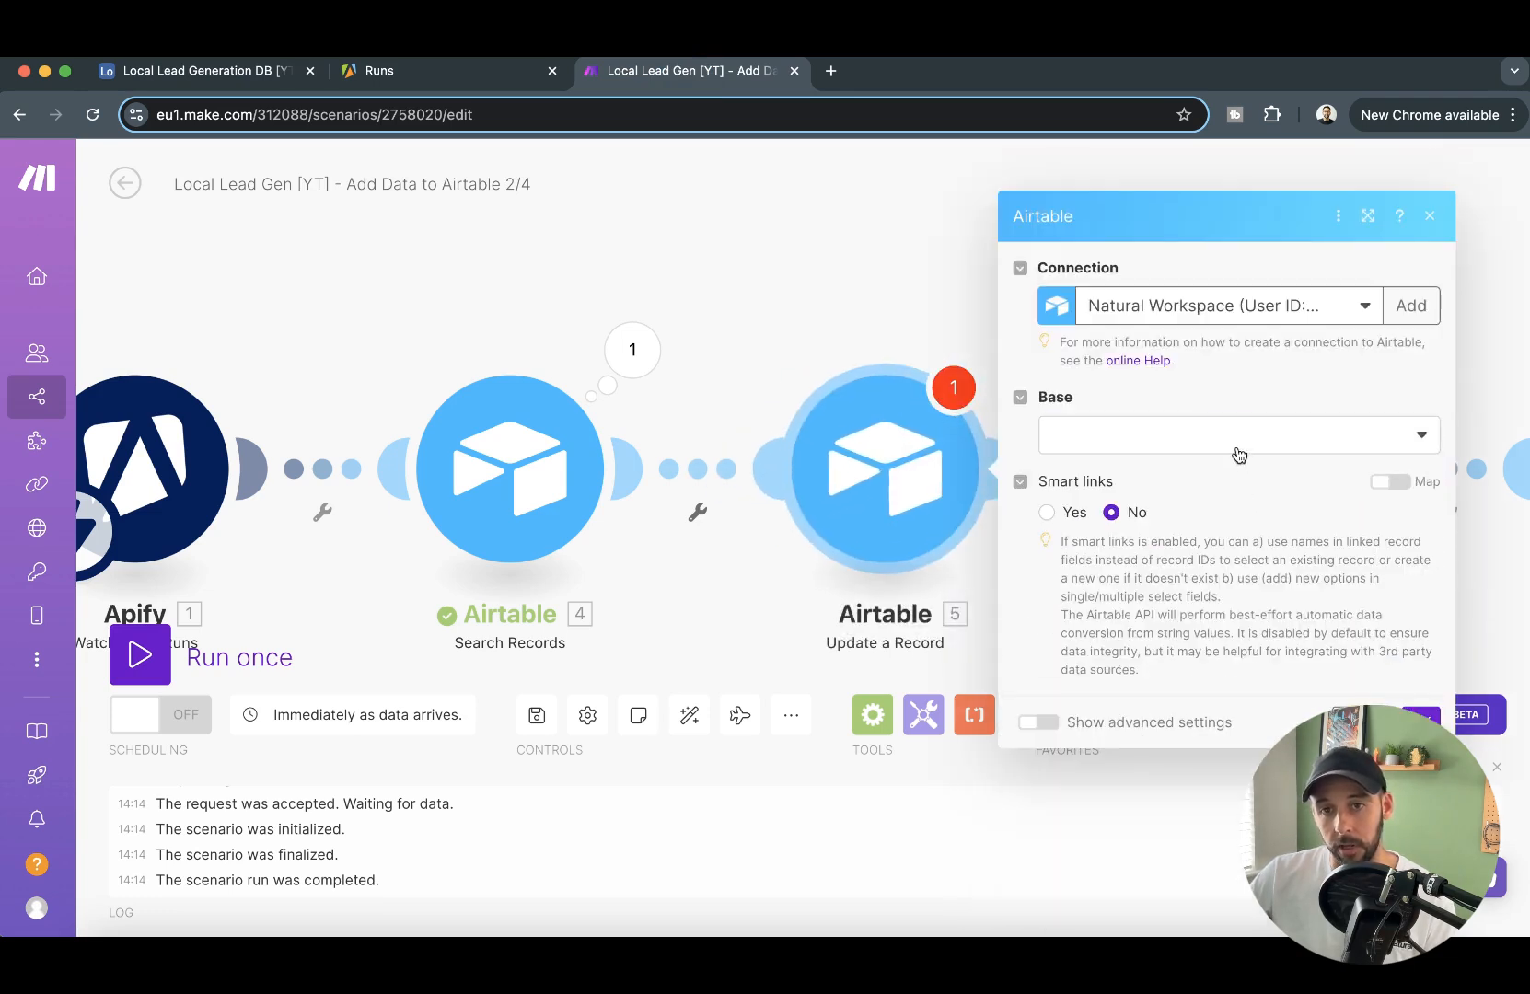
- Set the Update a Record module's base to Local Lead Generation DB [YT] and its table to Data Requests
click(1239, 455)
scroll(1181, 855, down, 1)
click(1194, 905)
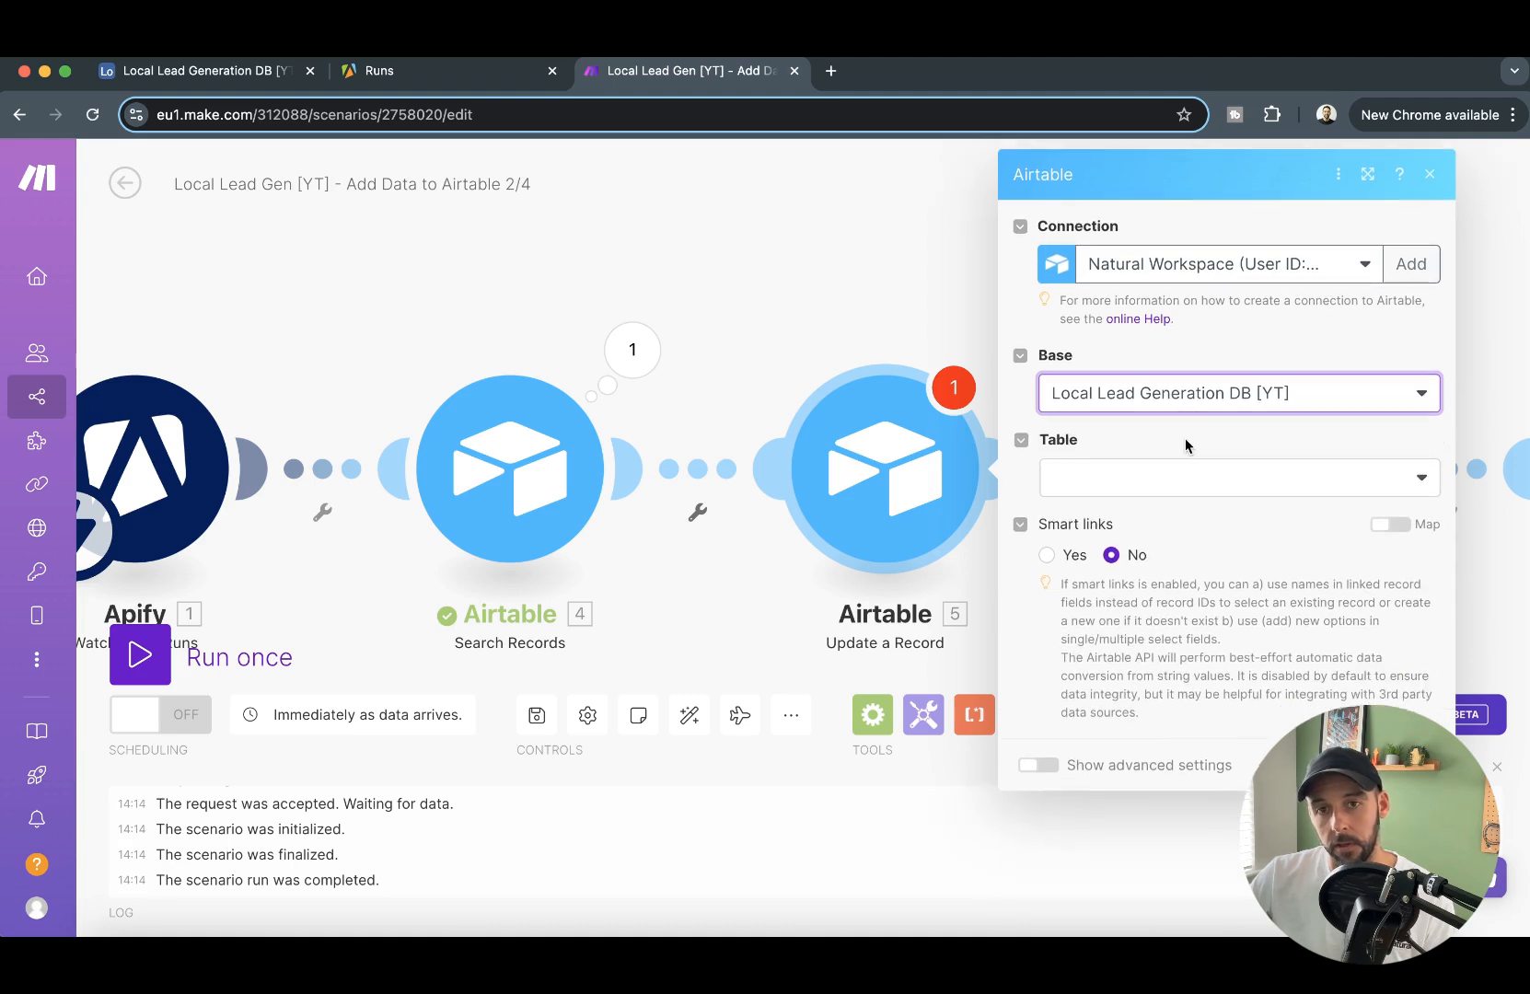
click(1173, 488)
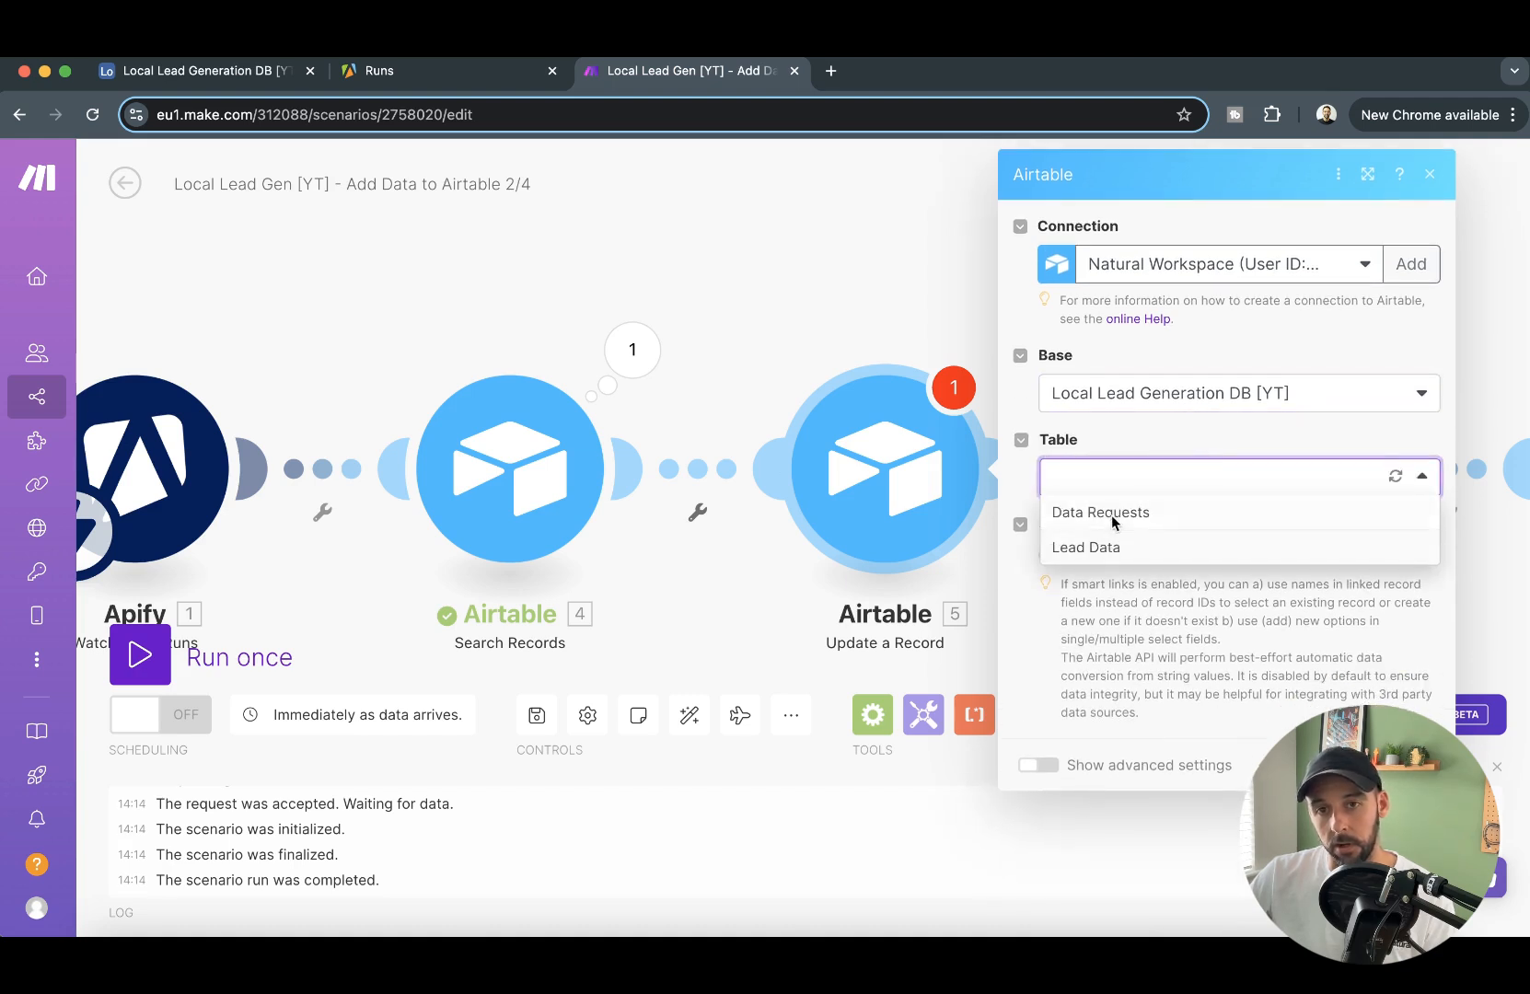
click(1114, 516)
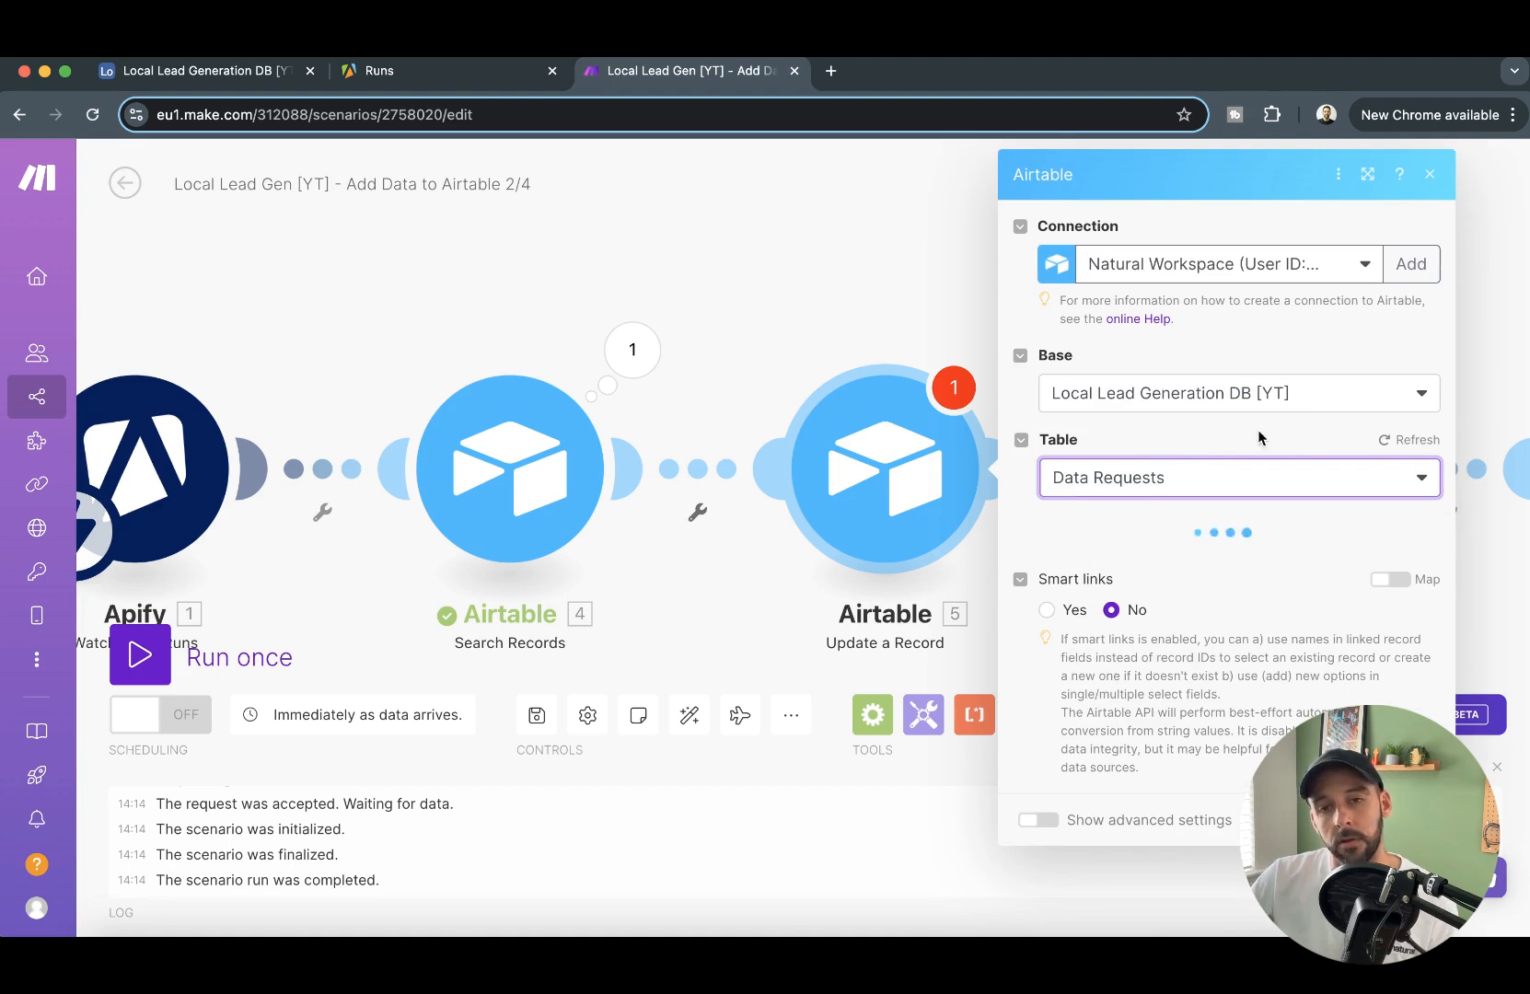
- Map the Record ID to the record ID from Search Records, set Status to Scraped, and save the Update a Record module
click(1209, 567)
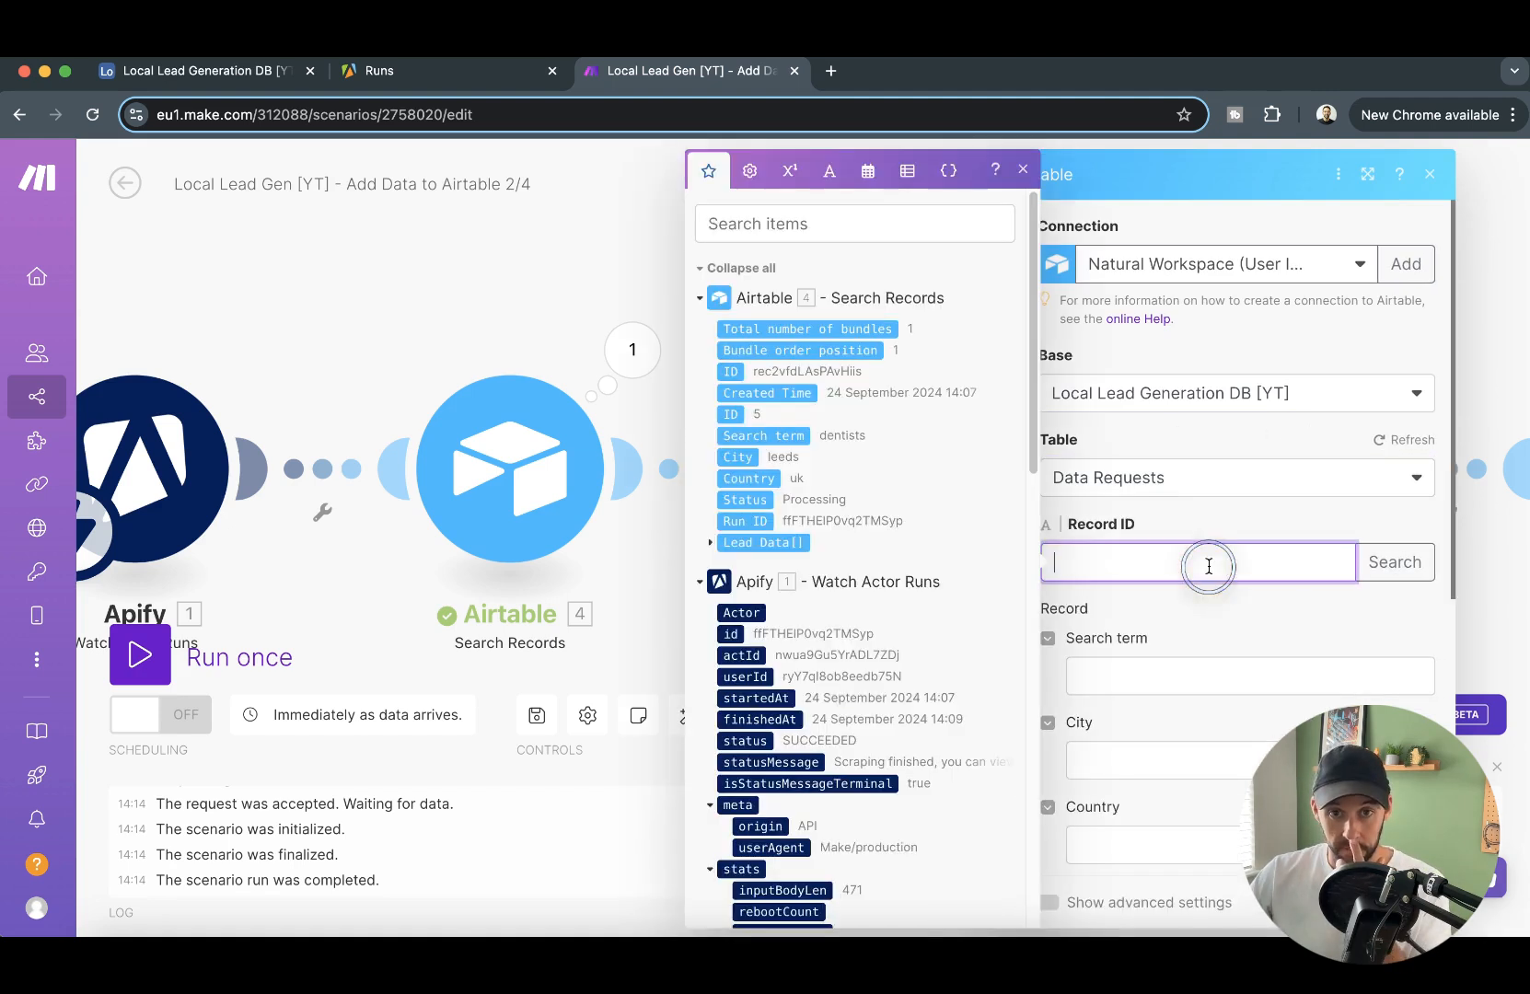
click(732, 371)
scroll(1291, 596, down, 5)
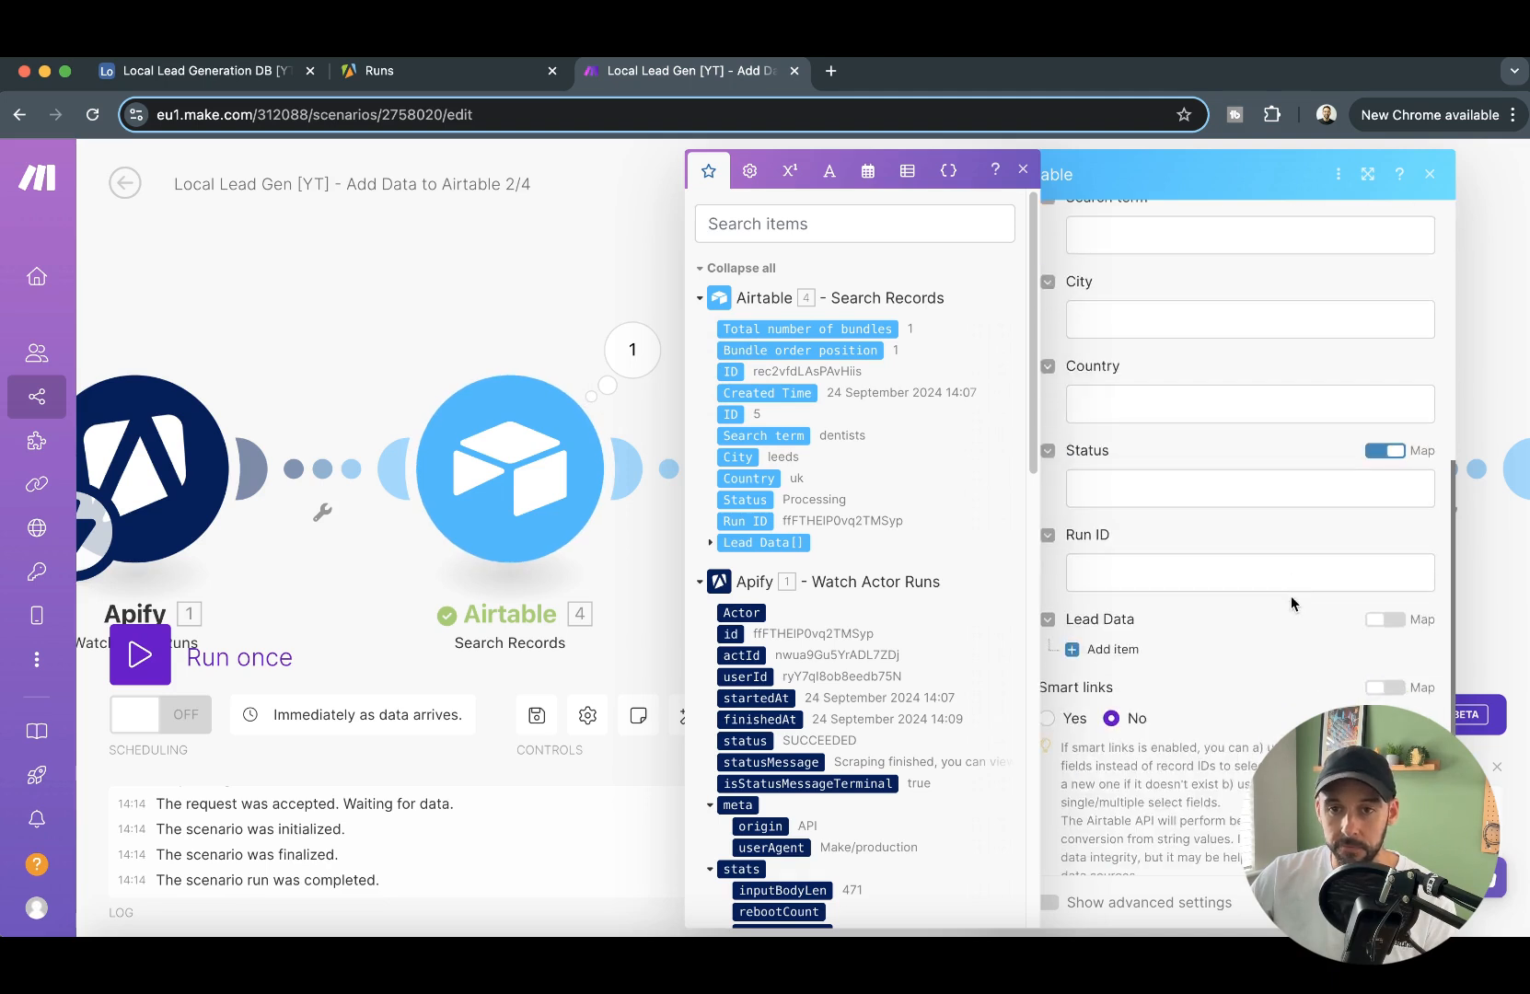
click(1394, 461)
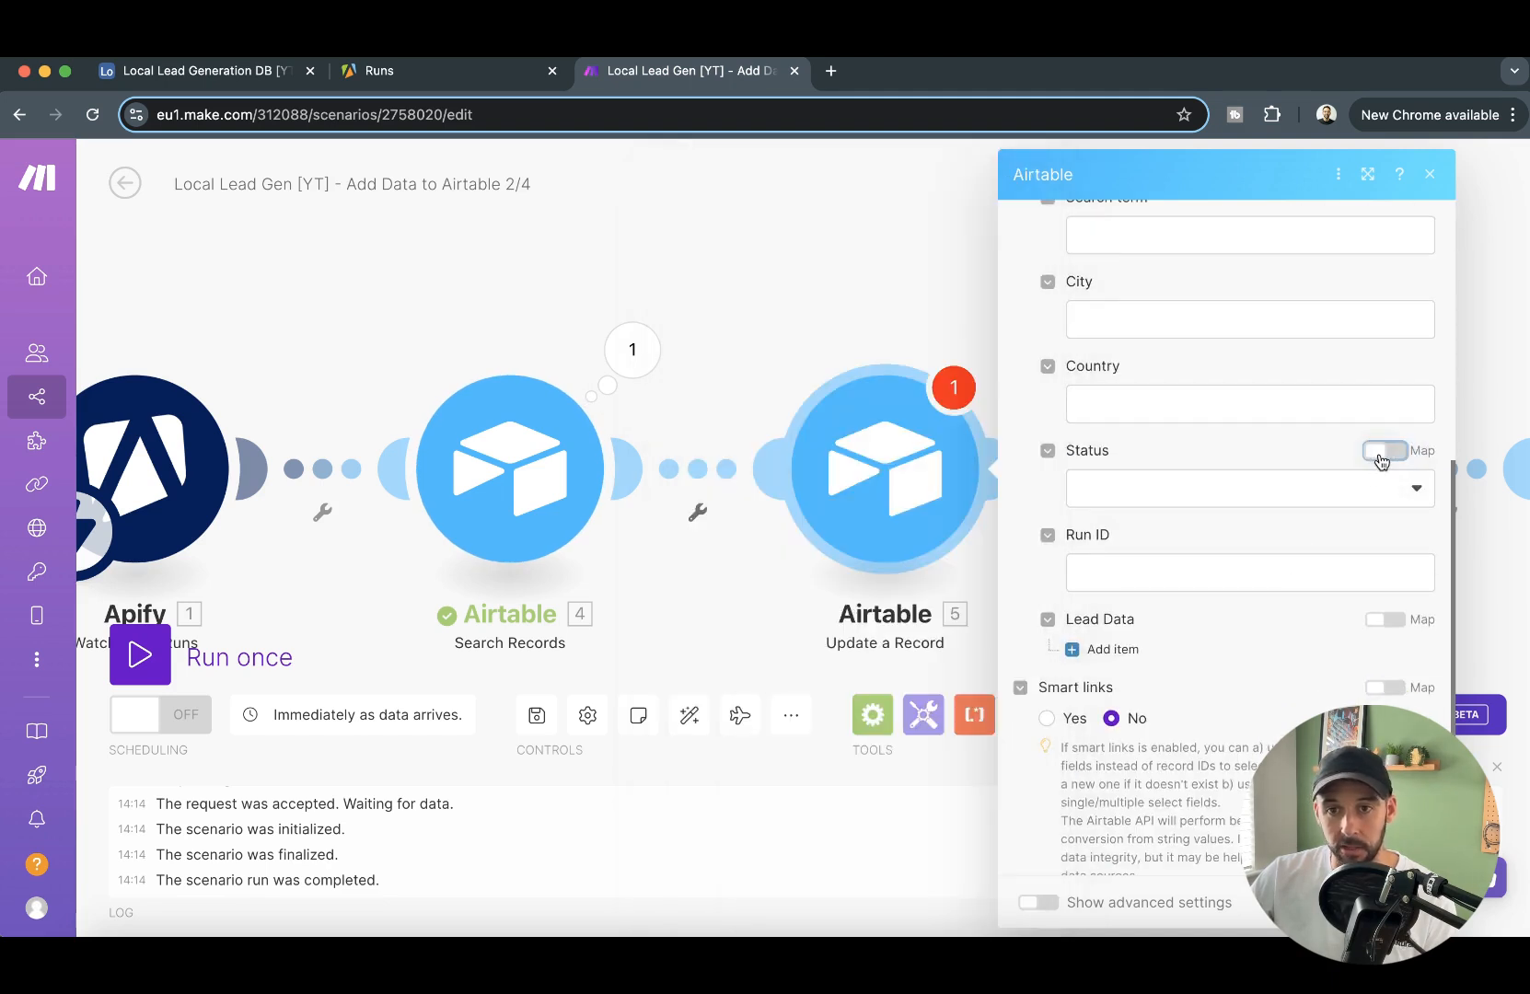
click(1338, 490)
click(1168, 633)
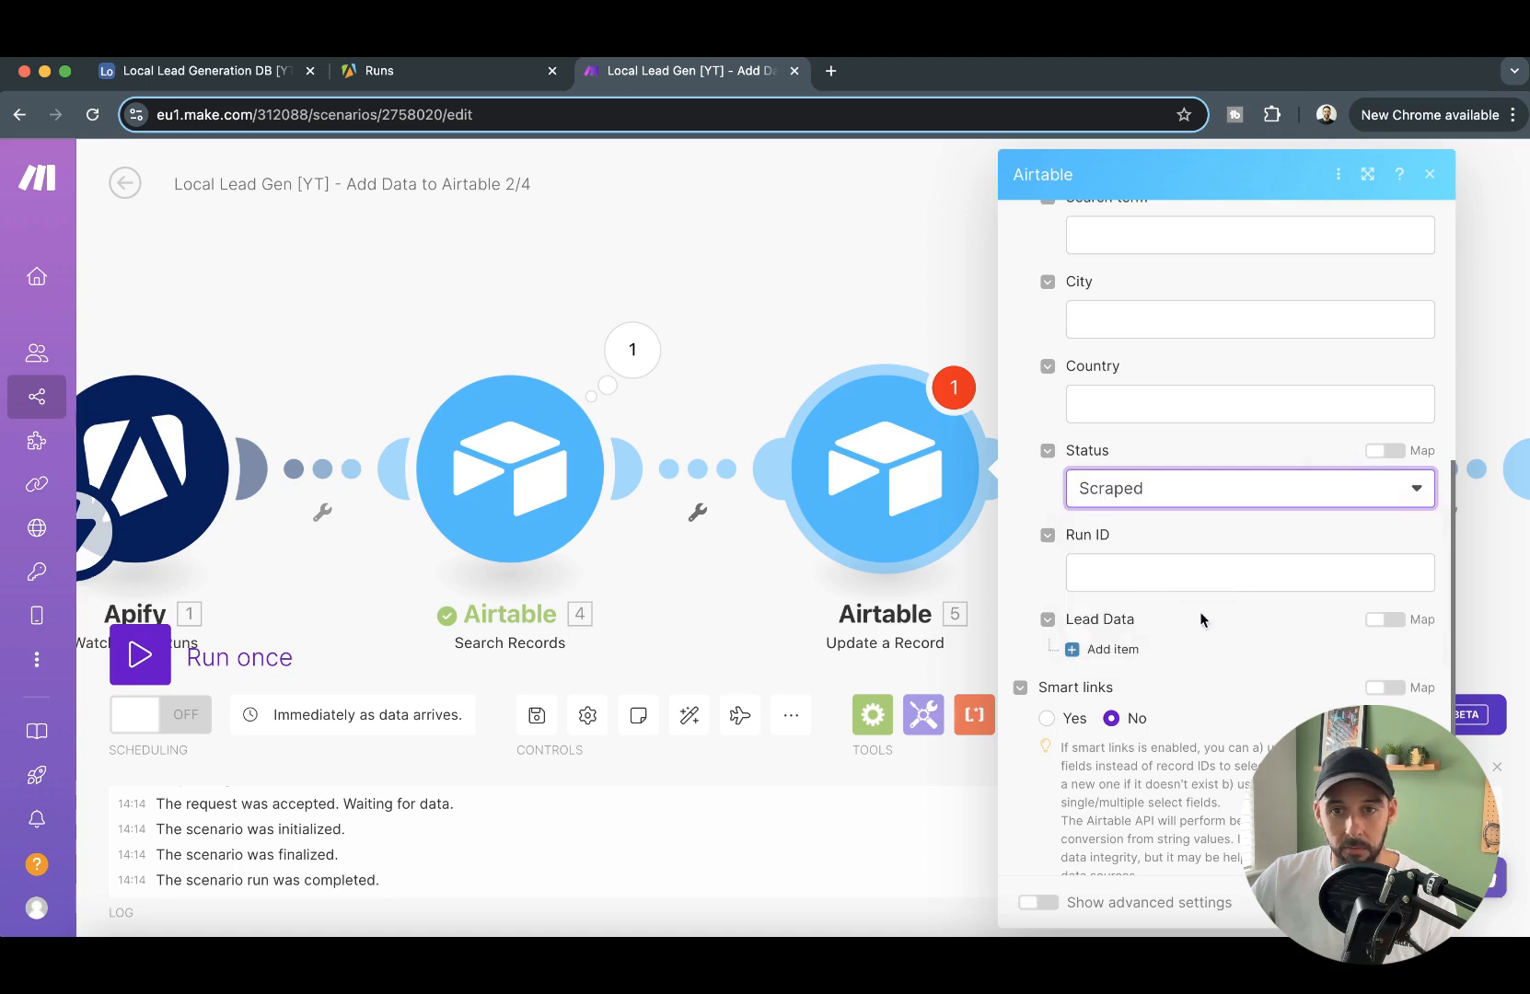
click(1416, 904)
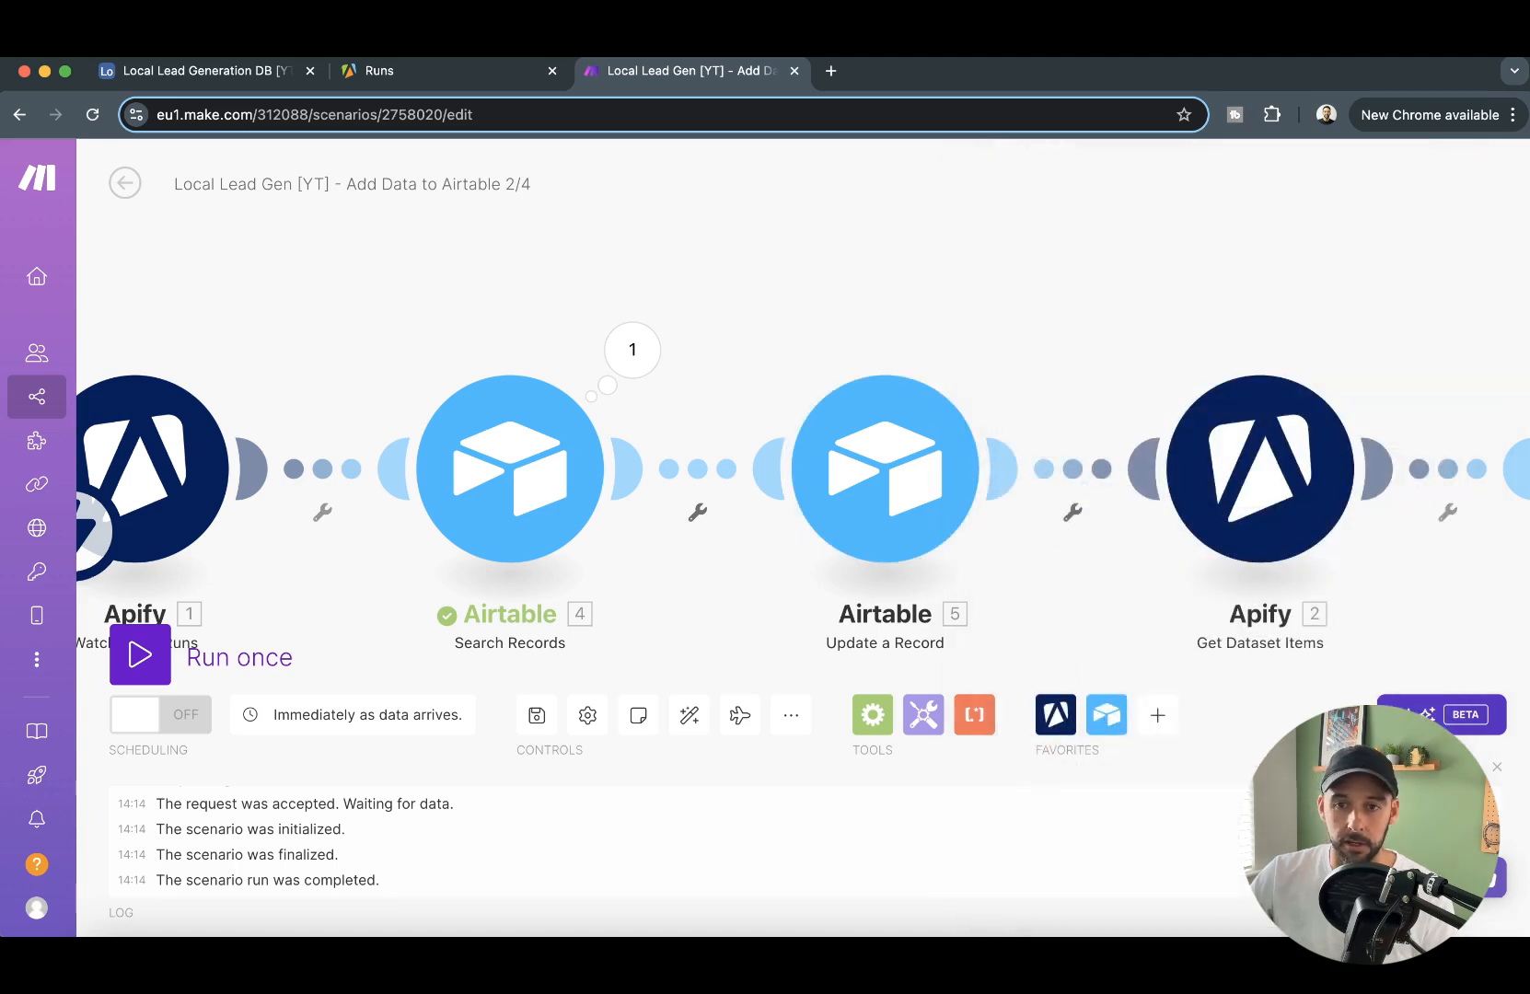
- Review the scenario's module chain from Watch Actor Runs through Search Records, Update a Record and Get Dataset Items to Create a Record
drag(1118, 231, 894, 224)
scroll(990, 295, down, 2)
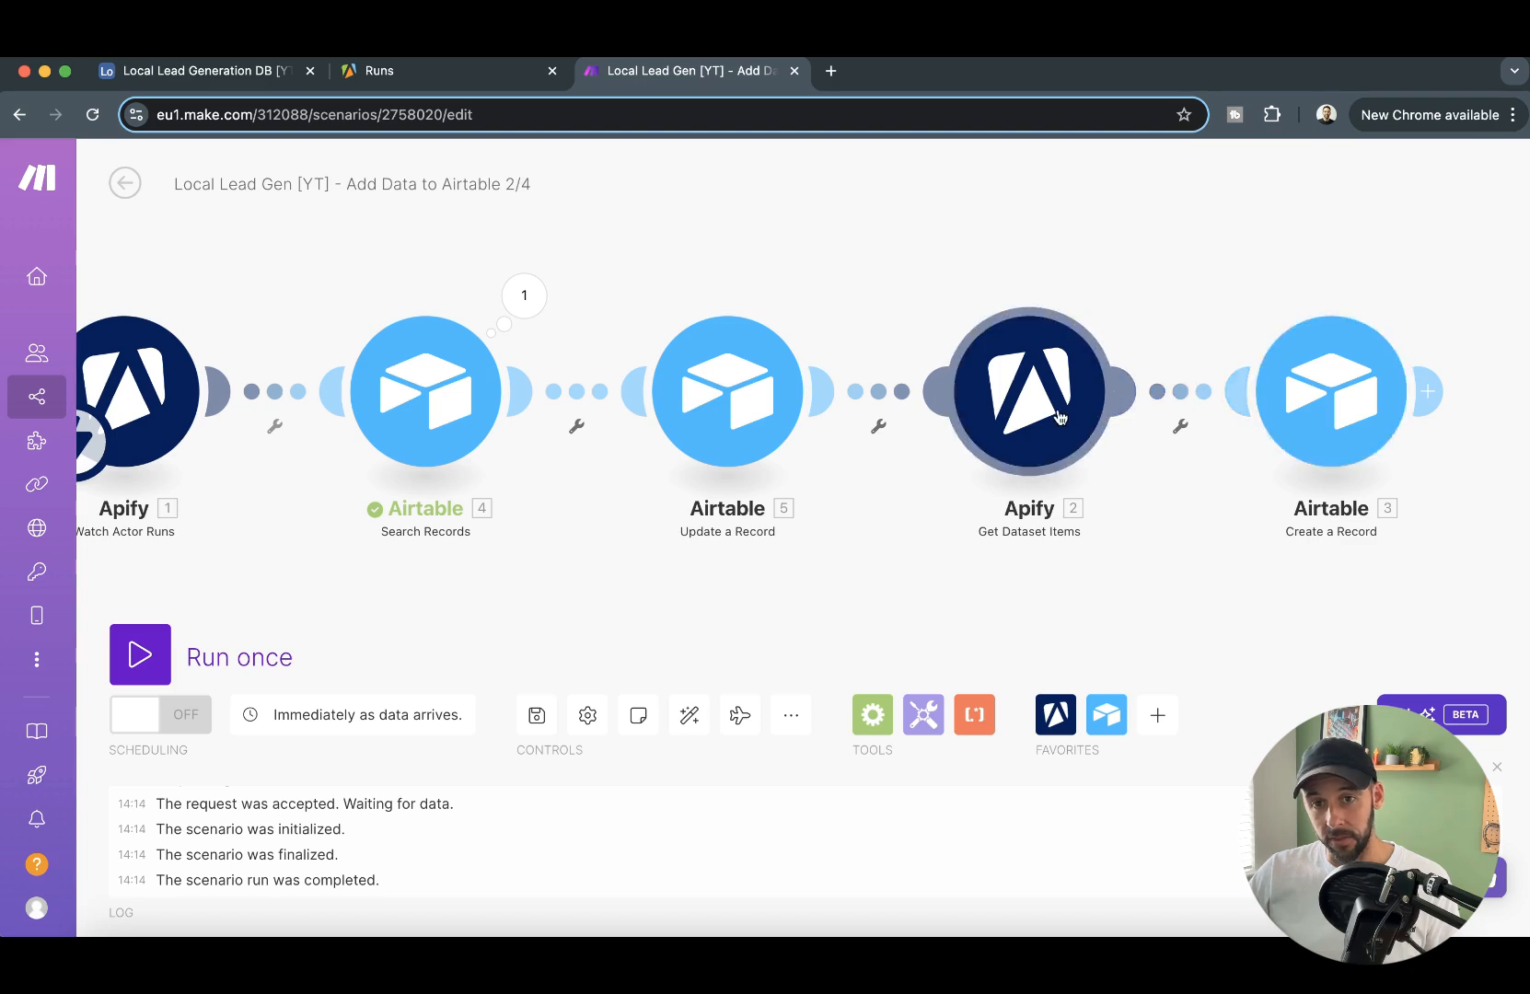
drag(1237, 352, 868, 500)
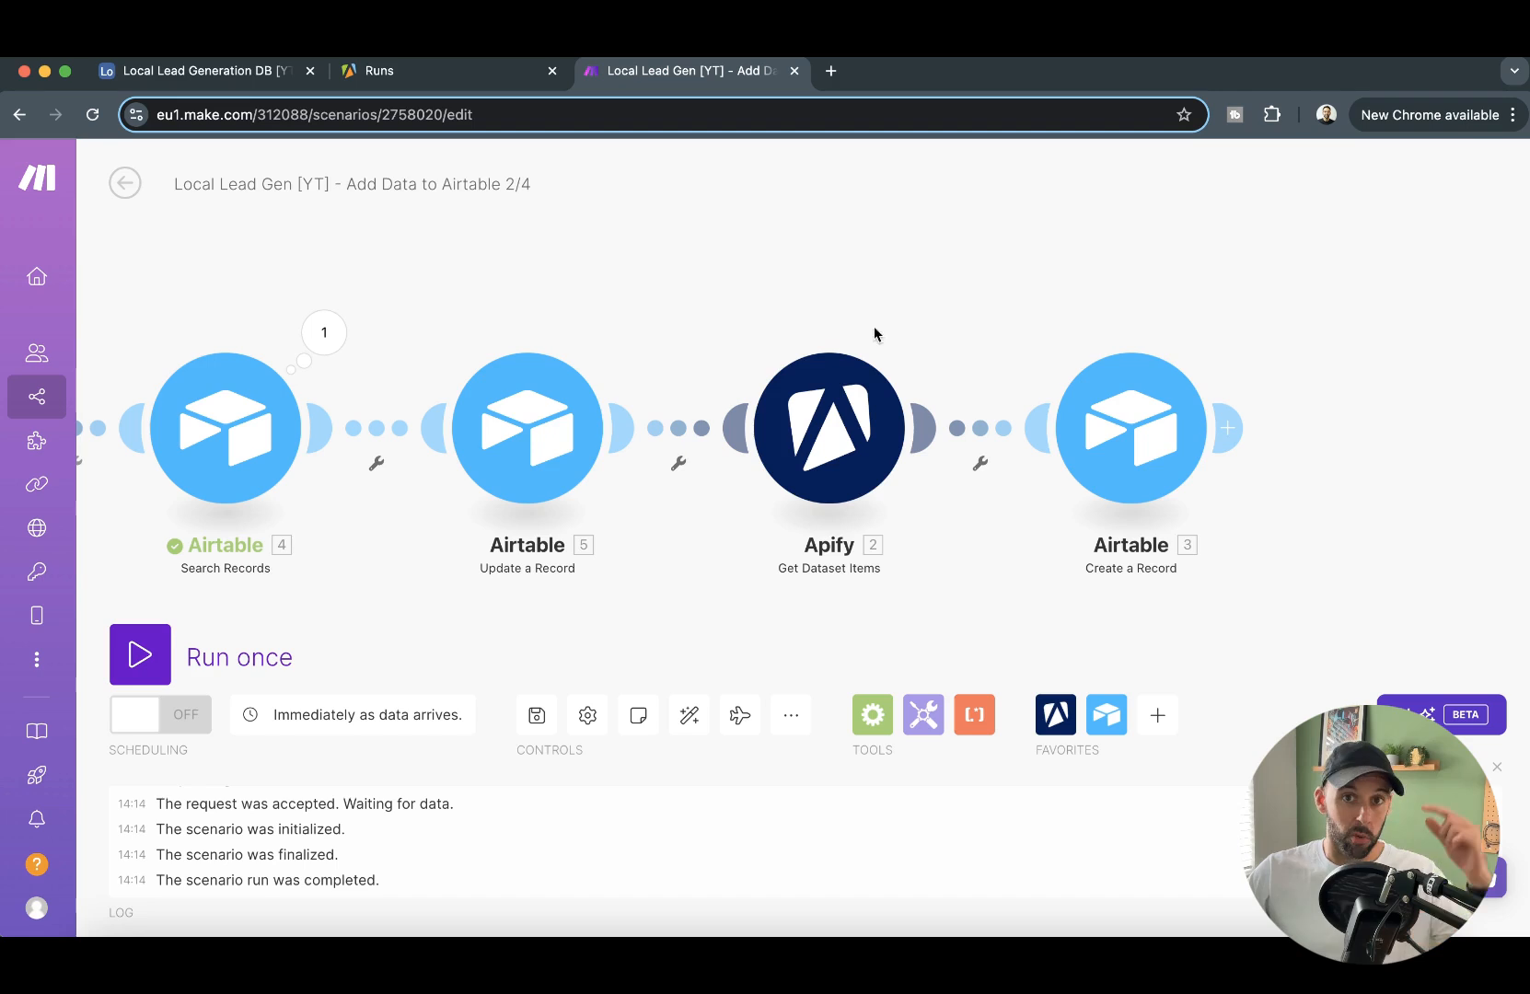
drag(909, 315, 847, 363)
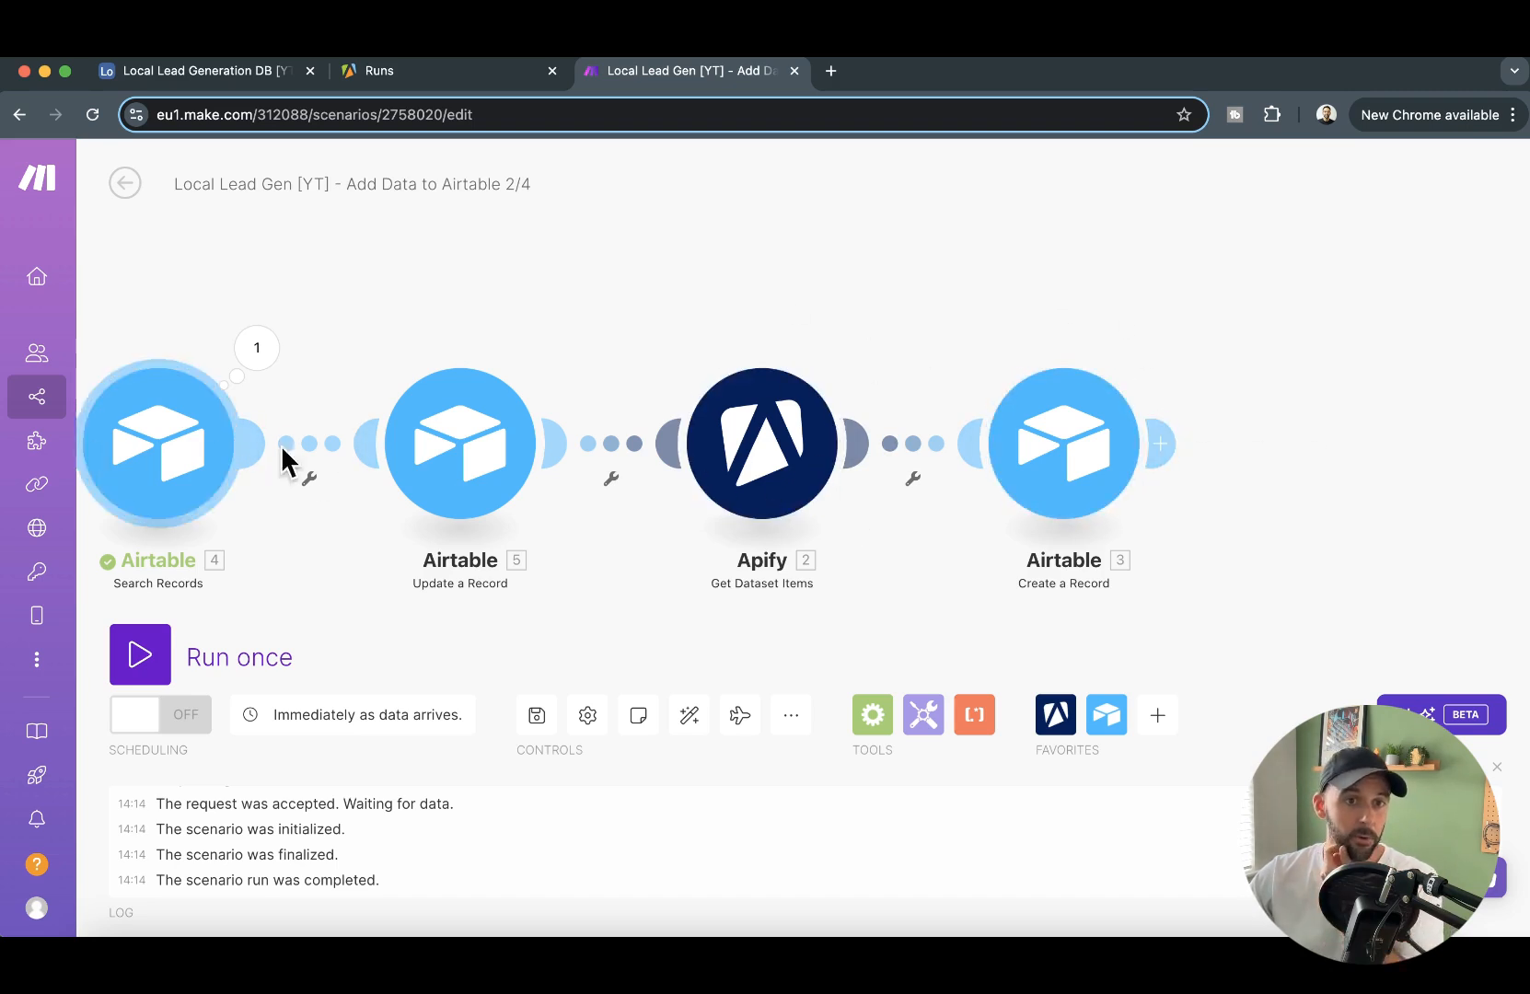
drag(731, 308, 629, 319)
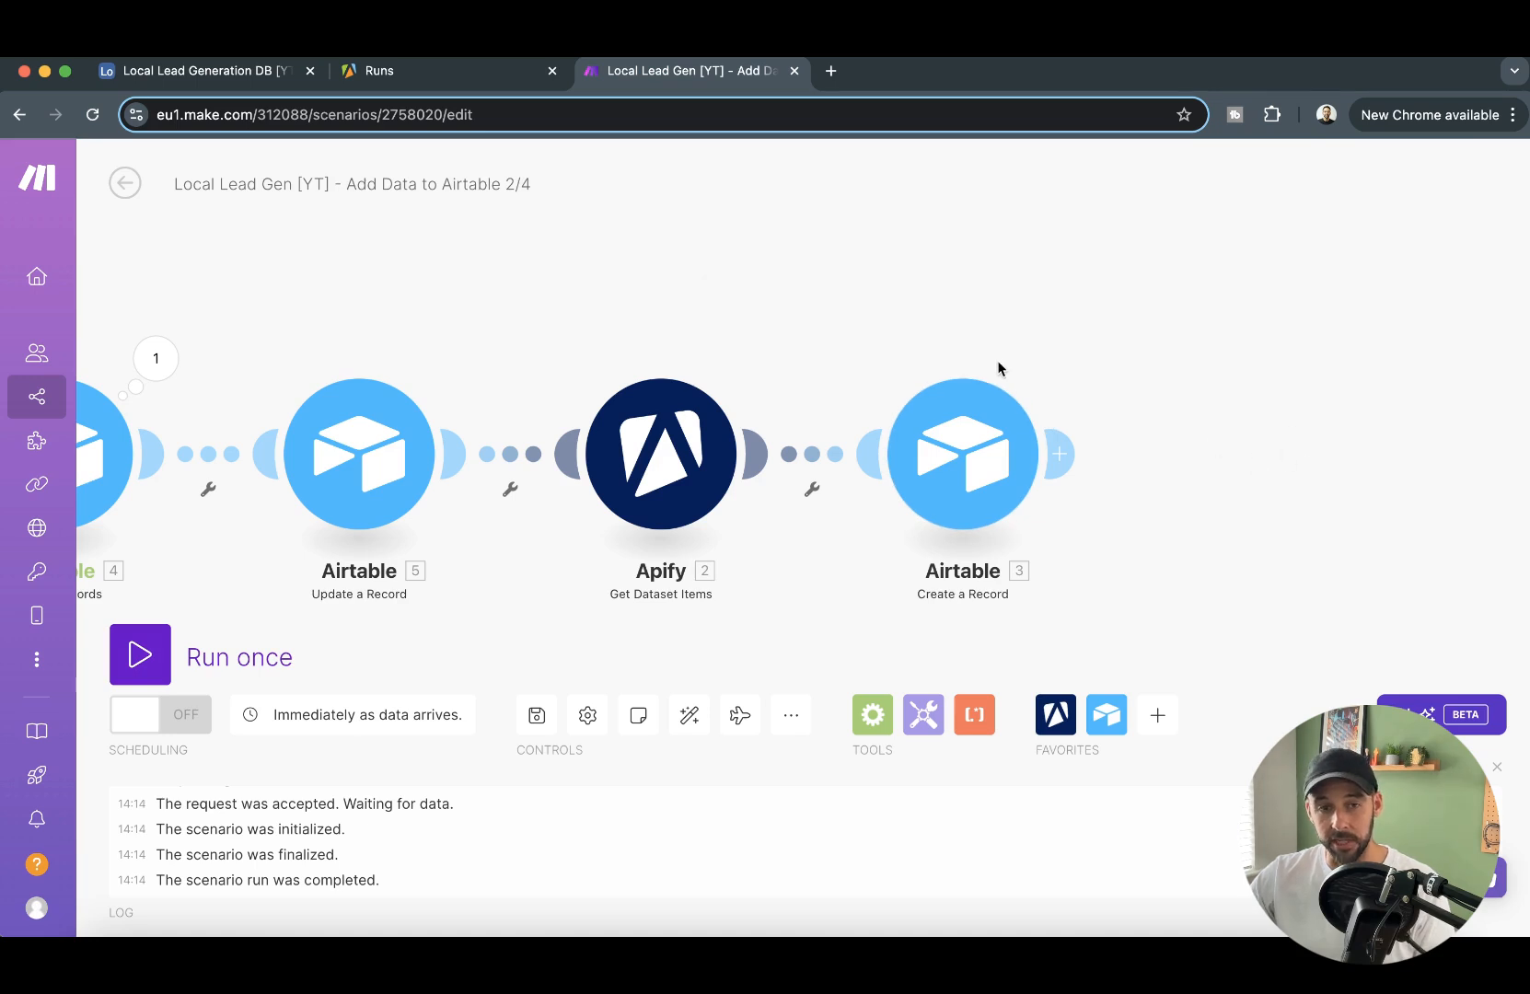
drag(450, 340, 772, 274)
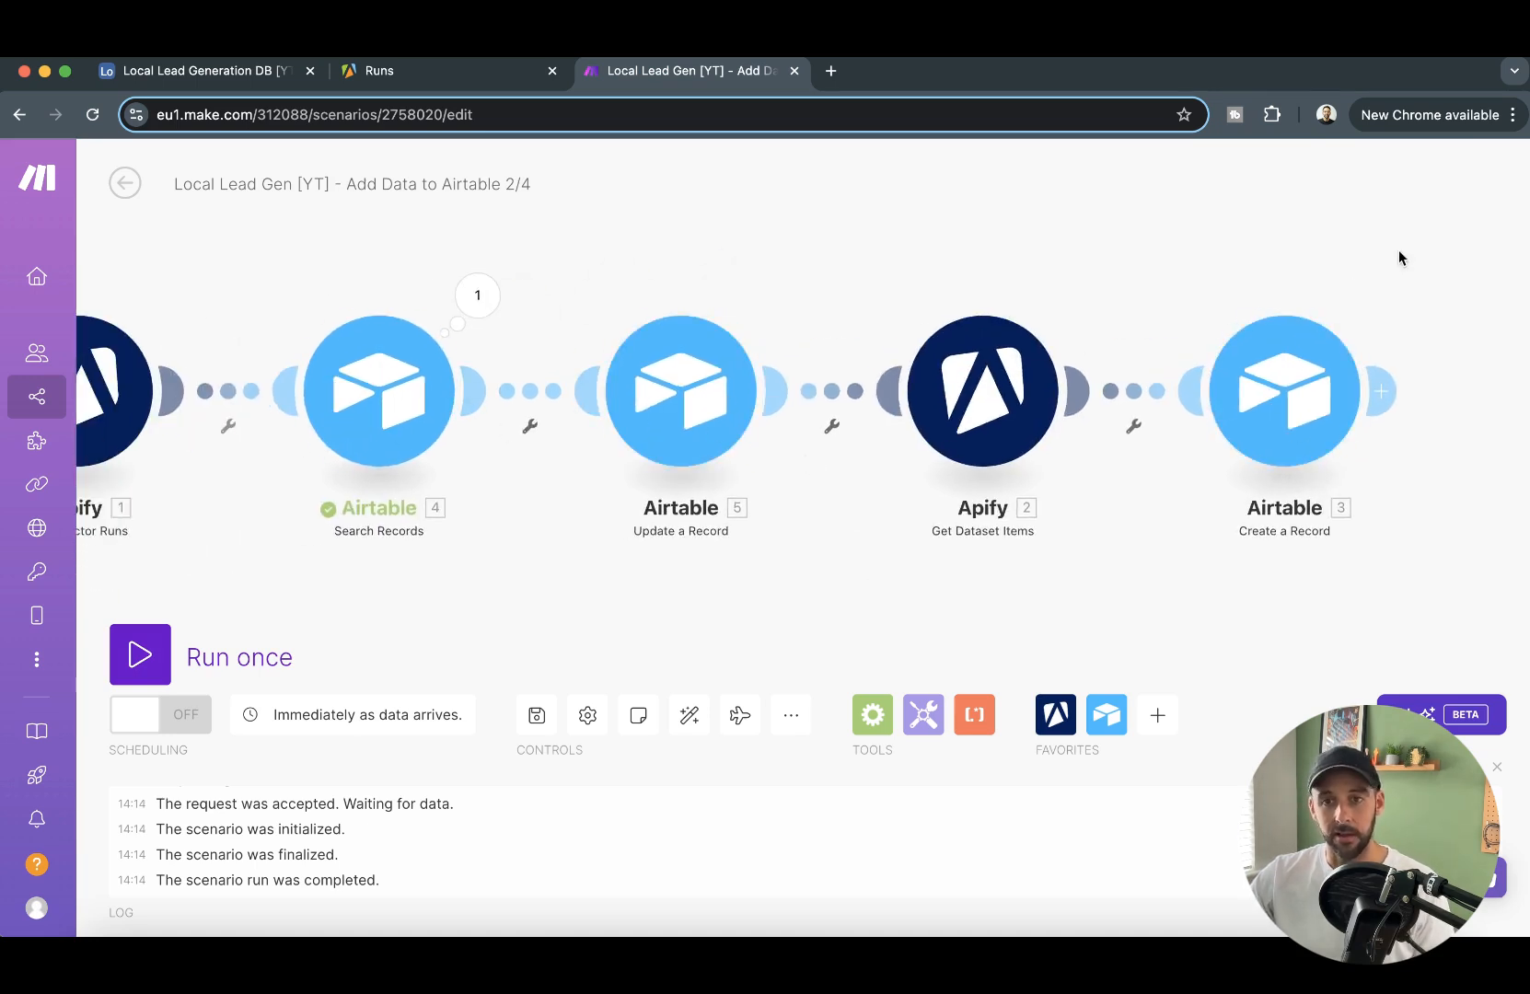
drag(1396, 261, 1270, 286)
drag(1402, 362, 1282, 363)
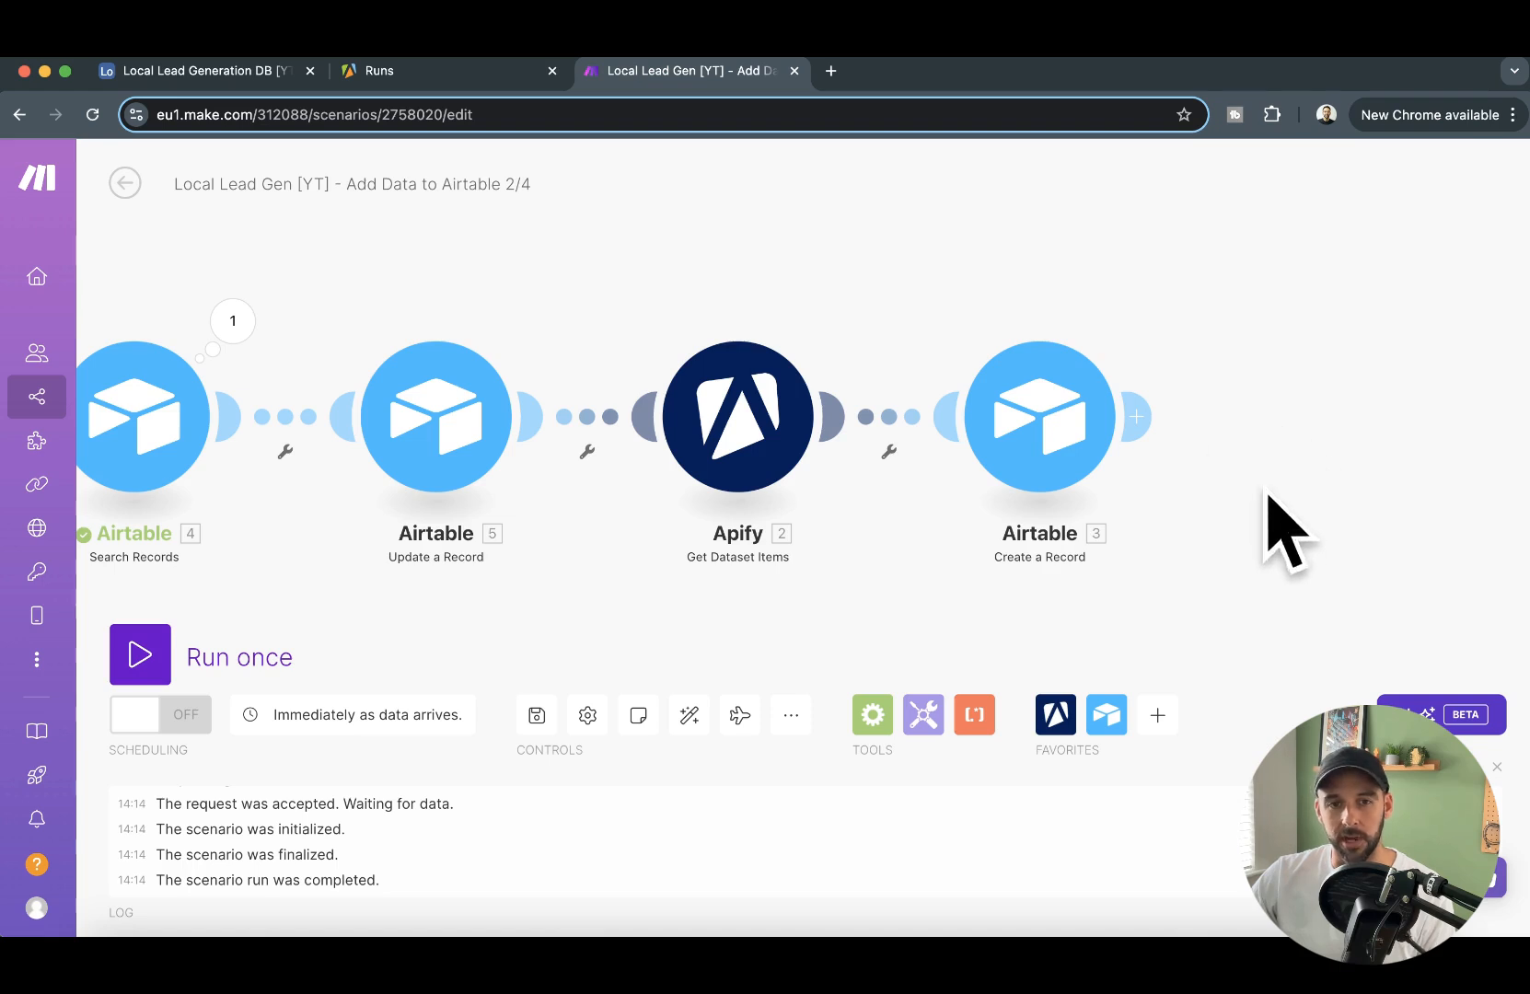
drag(1222, 503, 1250, 505)
drag(493, 631, 765, 617)
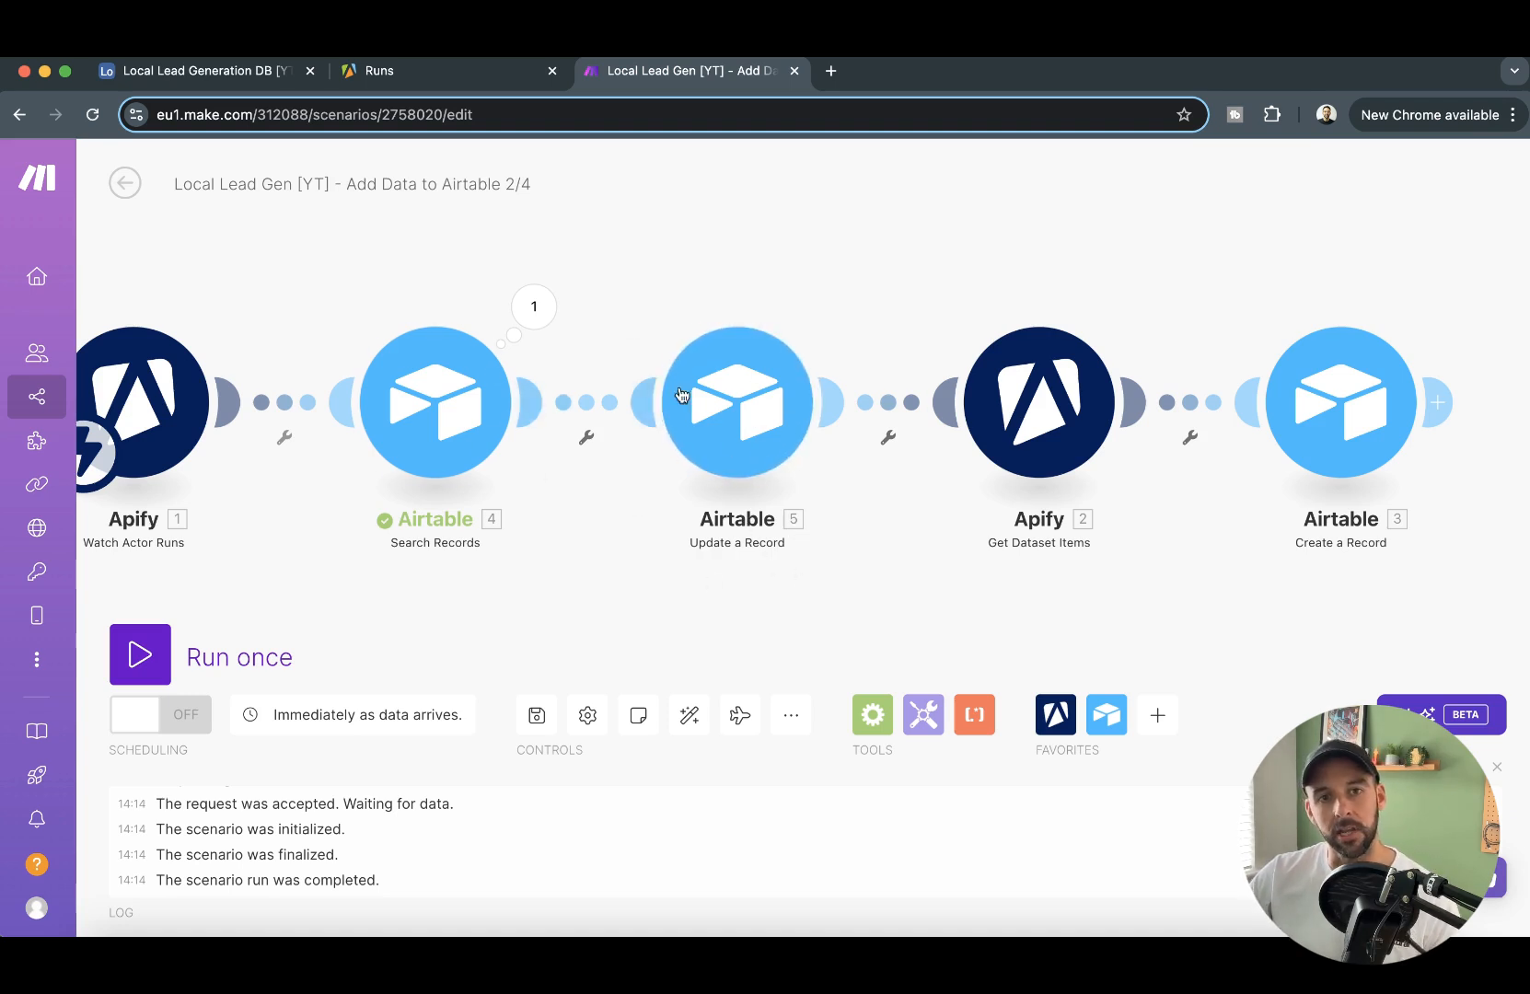
drag(1055, 248, 930, 213)
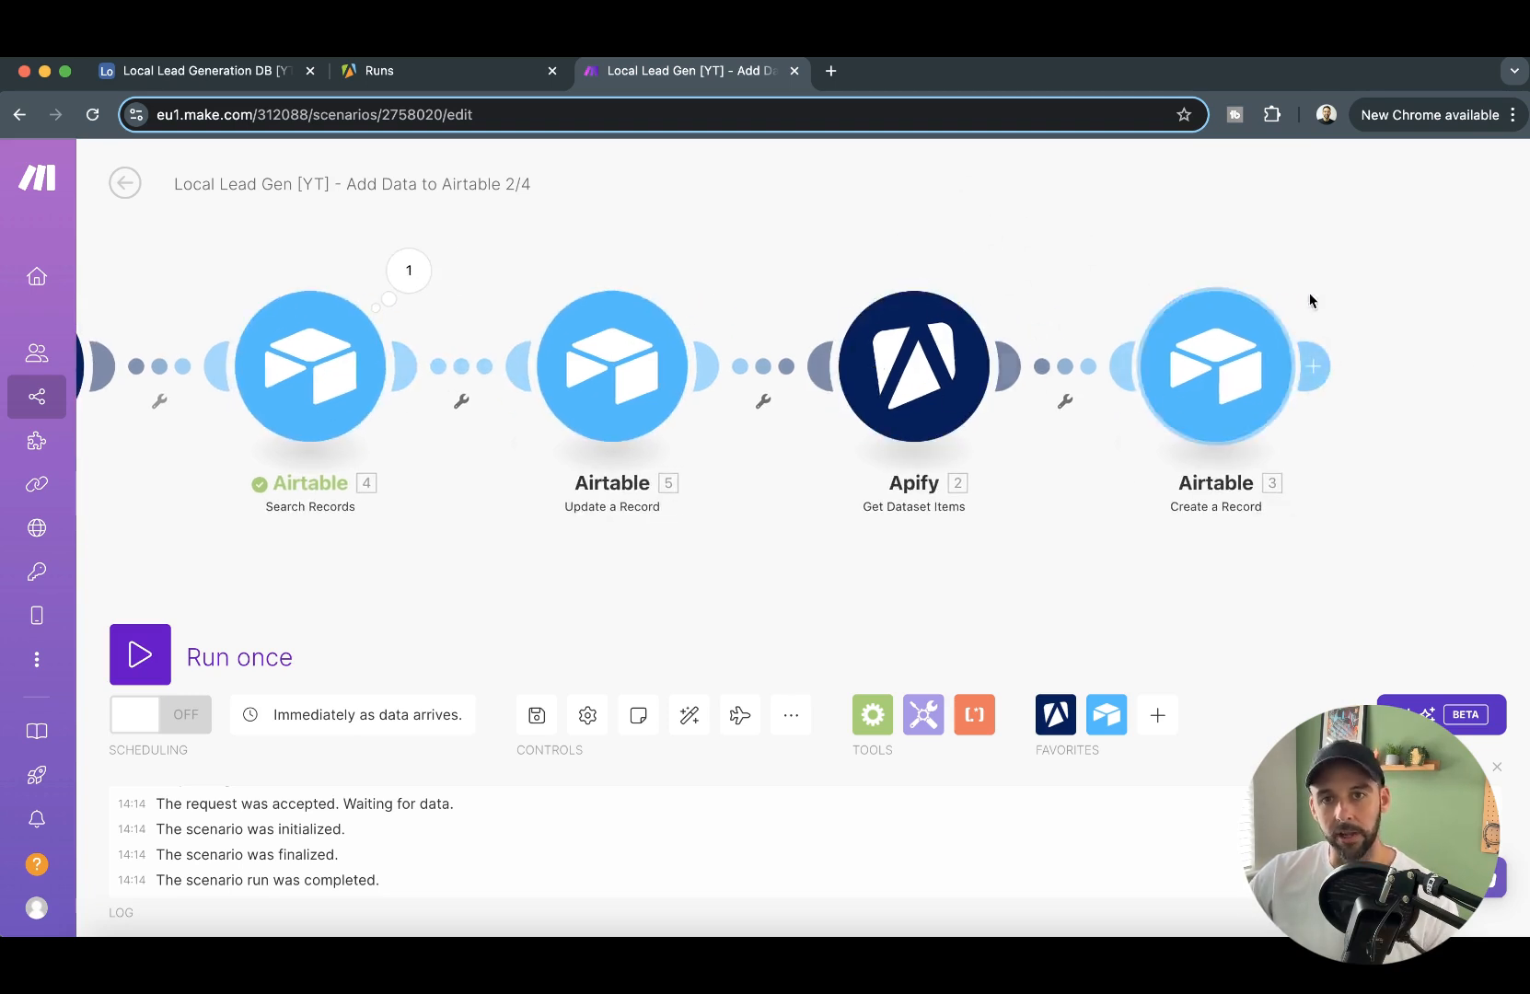
drag(1020, 202, 1135, 258)
scroll(891, 295, down, 2)
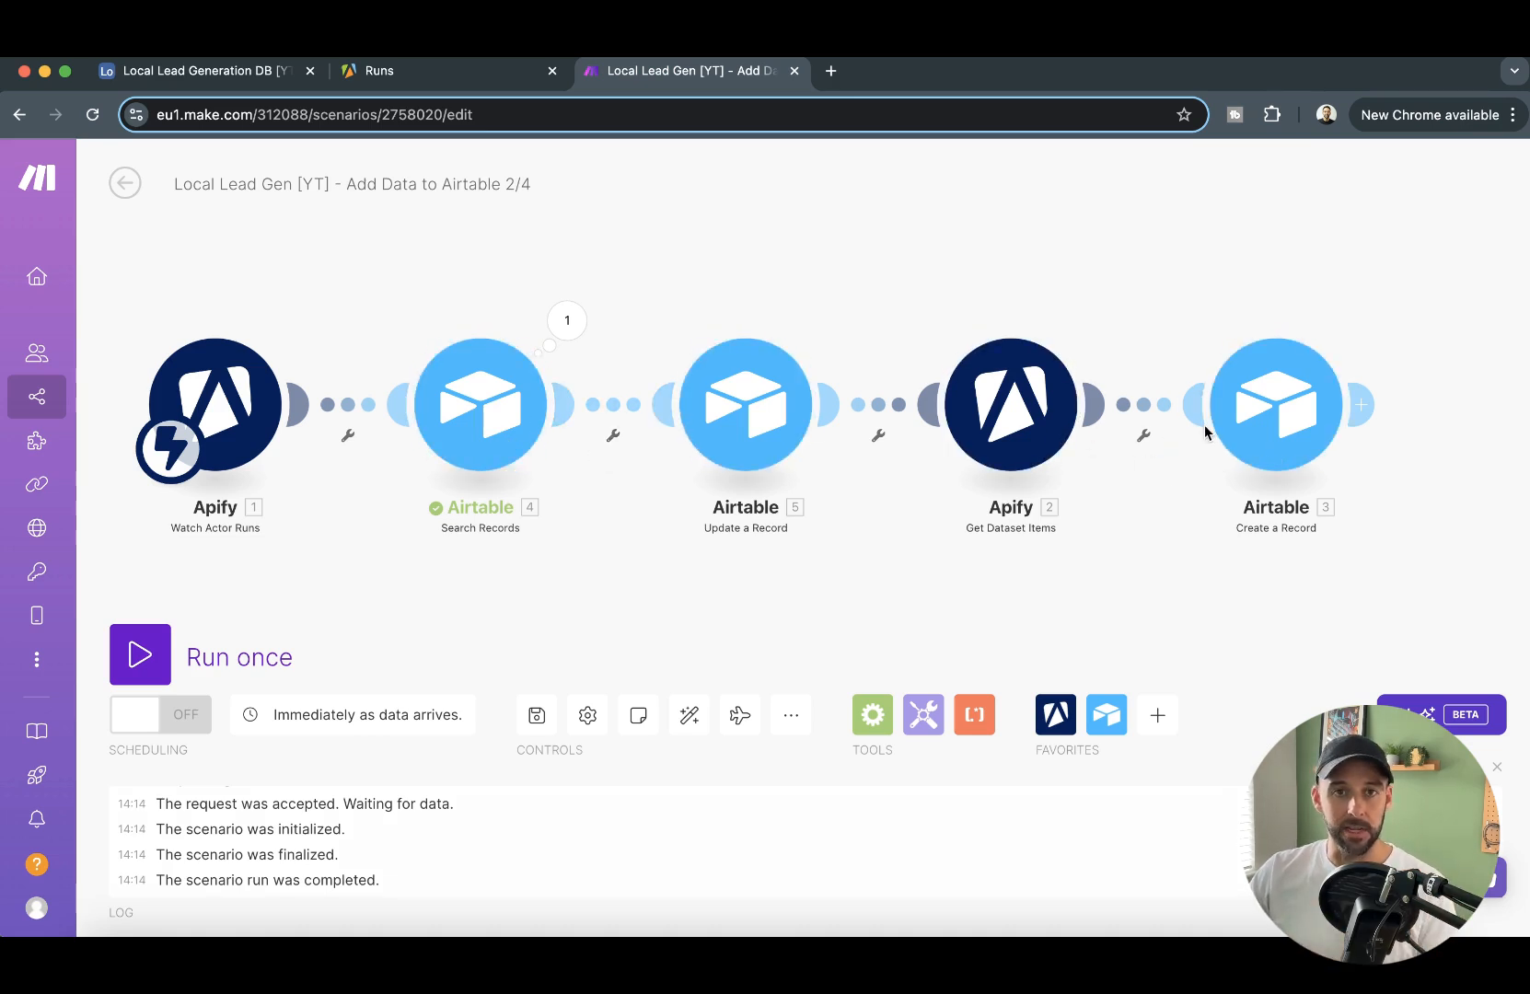
- Select the first two records in the Lead Data table of the Airtable base
click(218, 71)
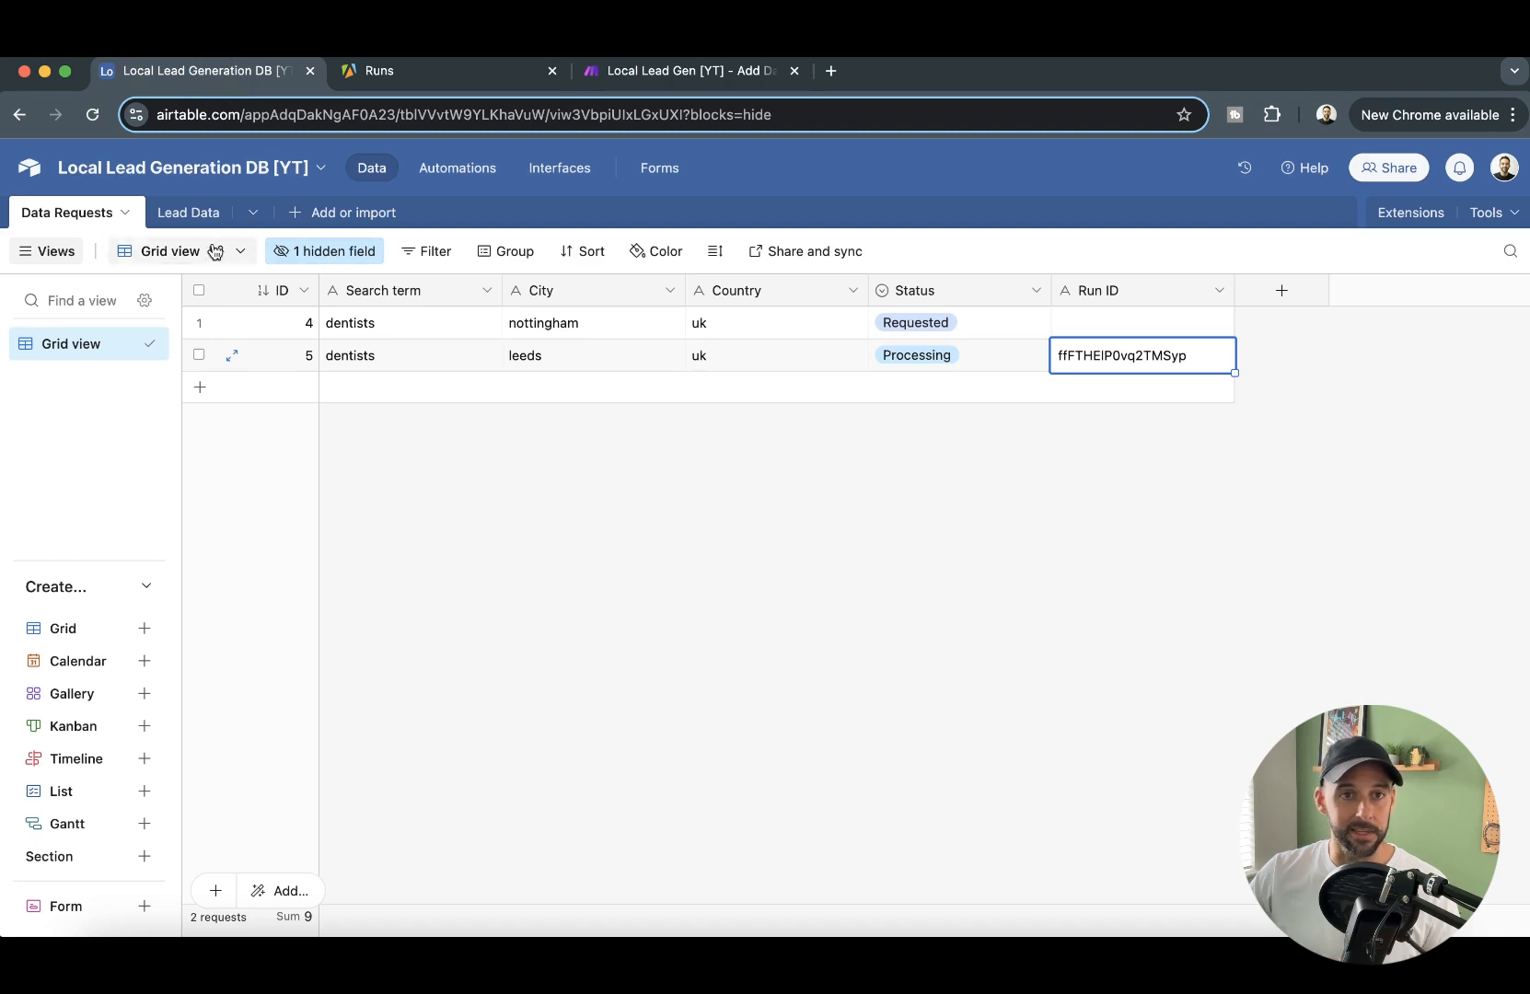
click(190, 201)
click(198, 323)
click(198, 355)
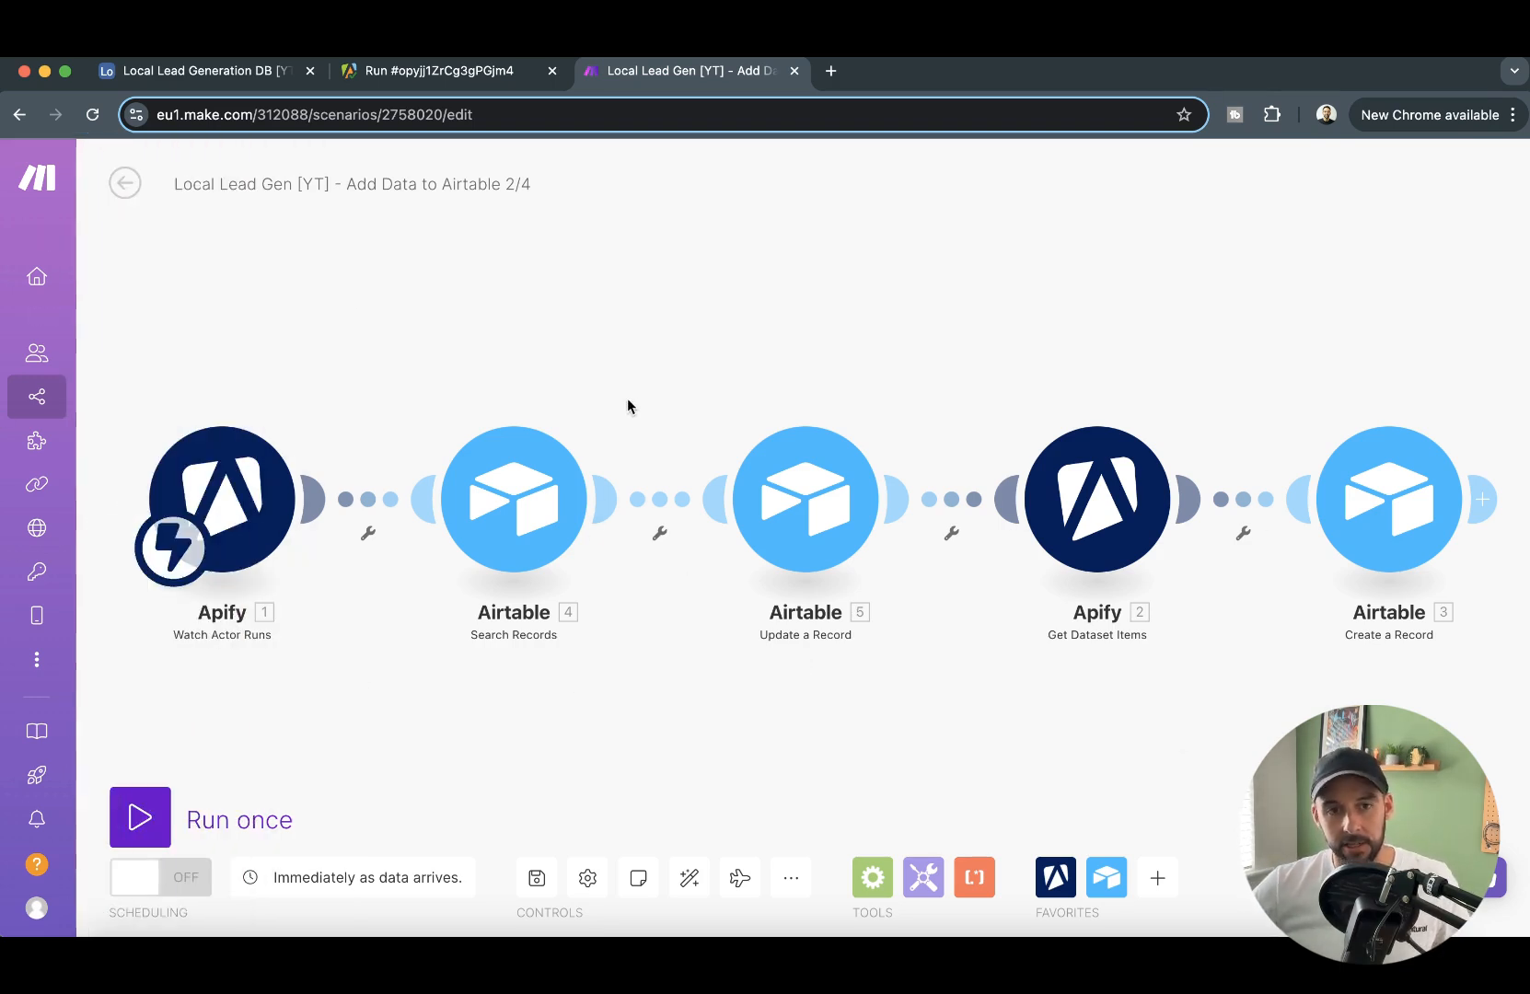
- Activate the Make scenarios Local Lead Gen [YT] - Add Data to Airtable 2/4 and Lead Gen [YT] - Initiate Google Maps Scrape 1/4
click(182, 887)
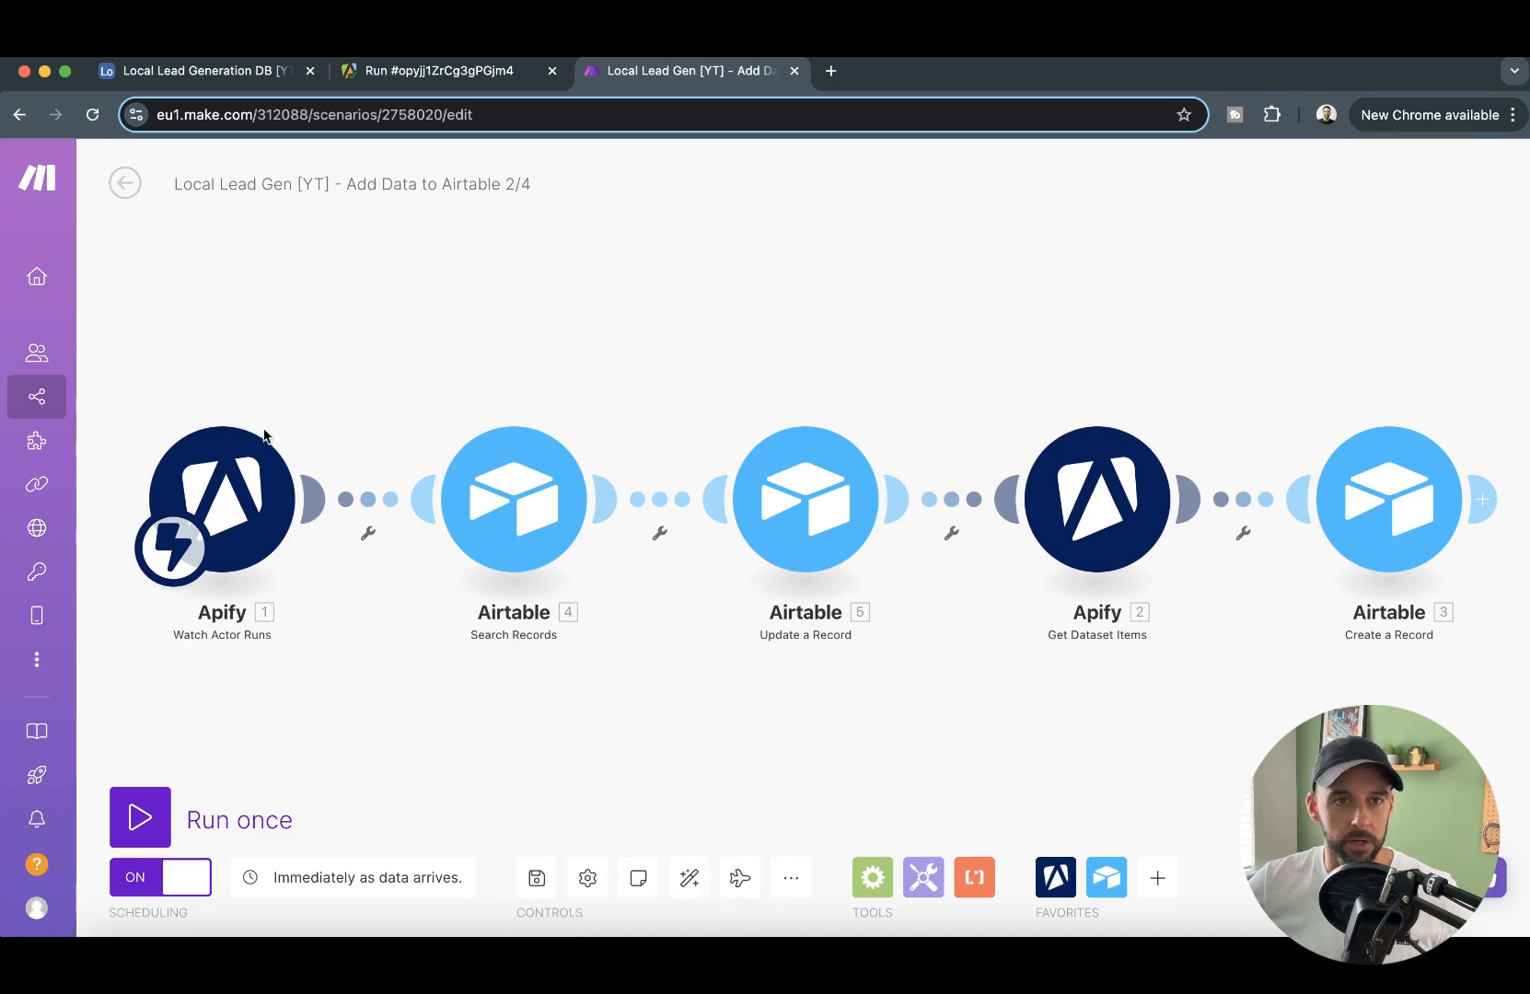
click(129, 185)
click(129, 183)
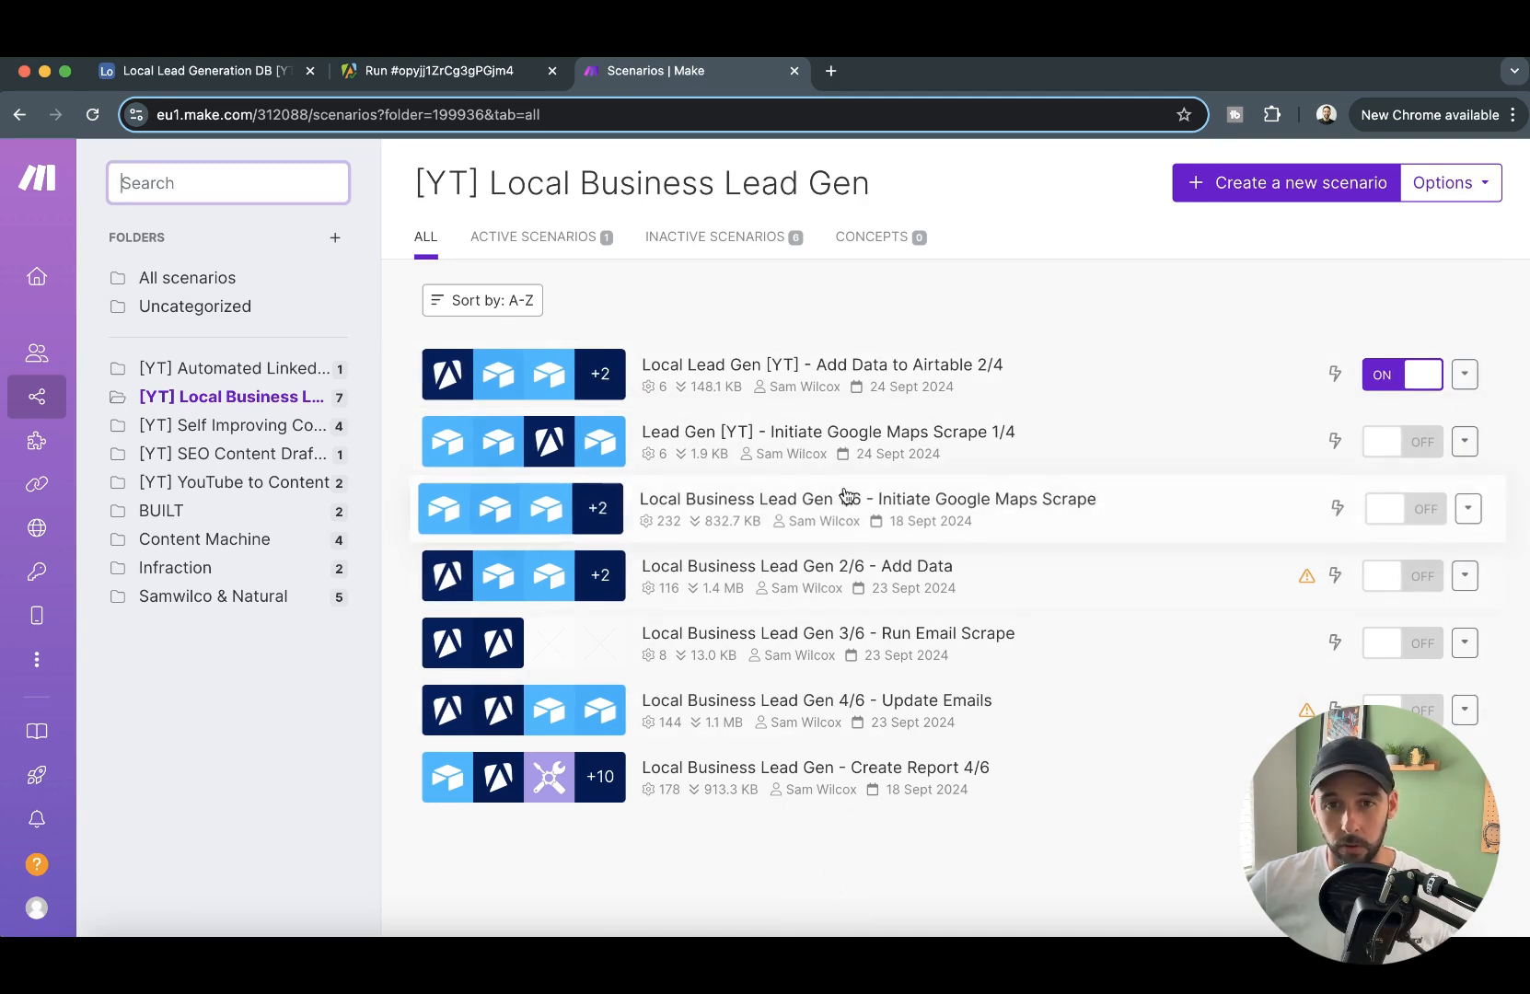
click(838, 442)
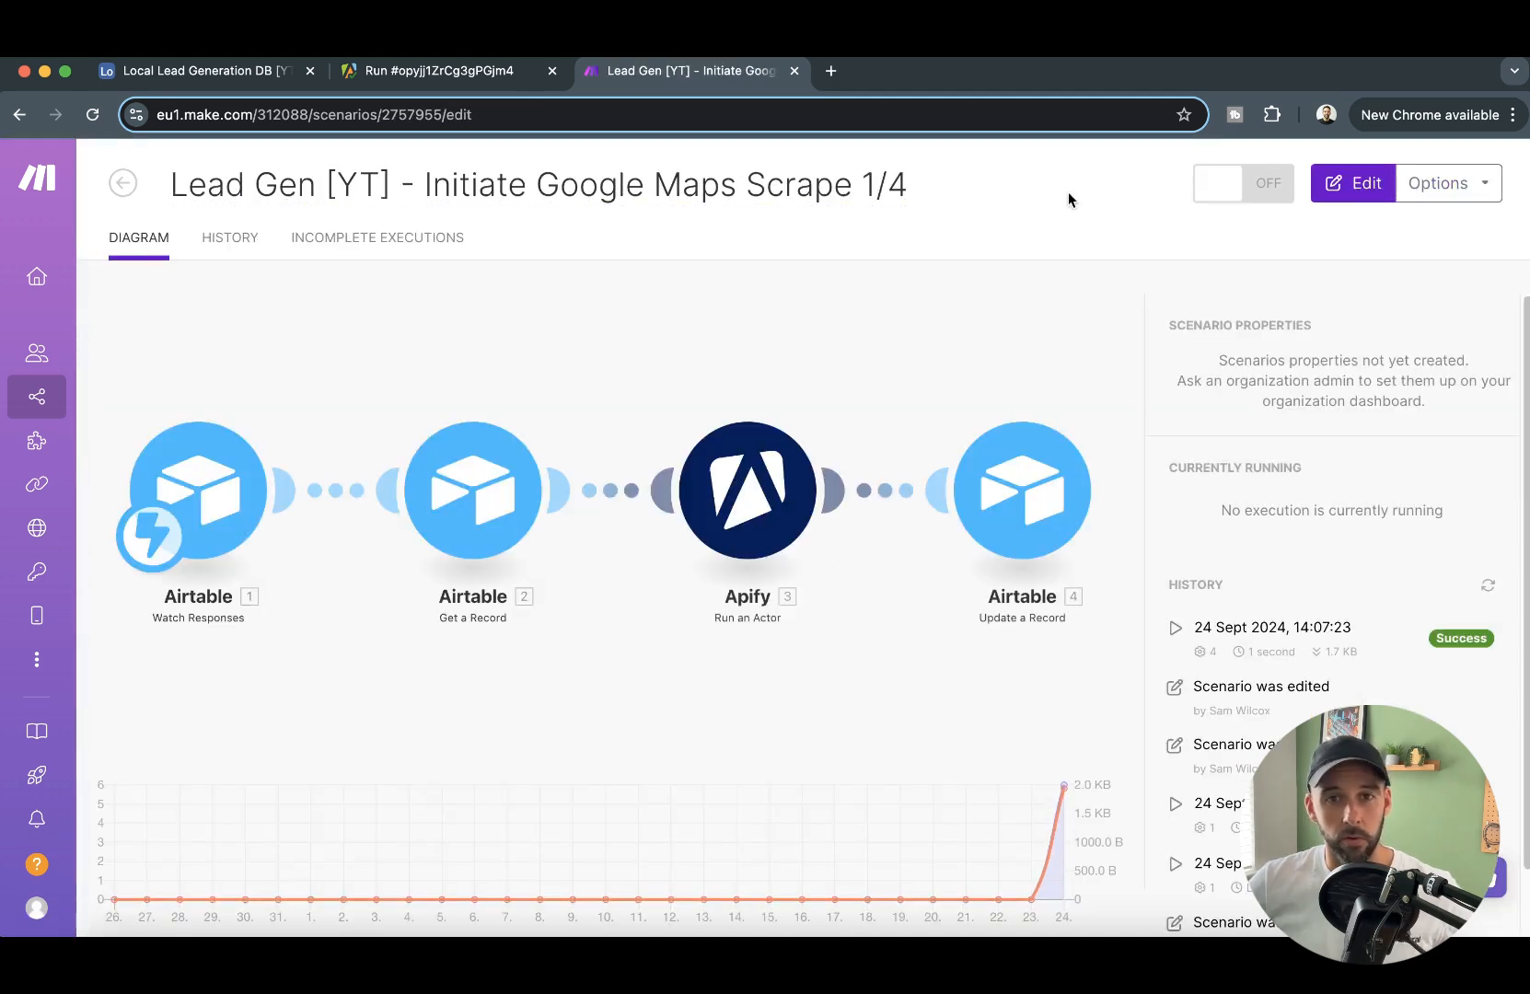
click(1214, 192)
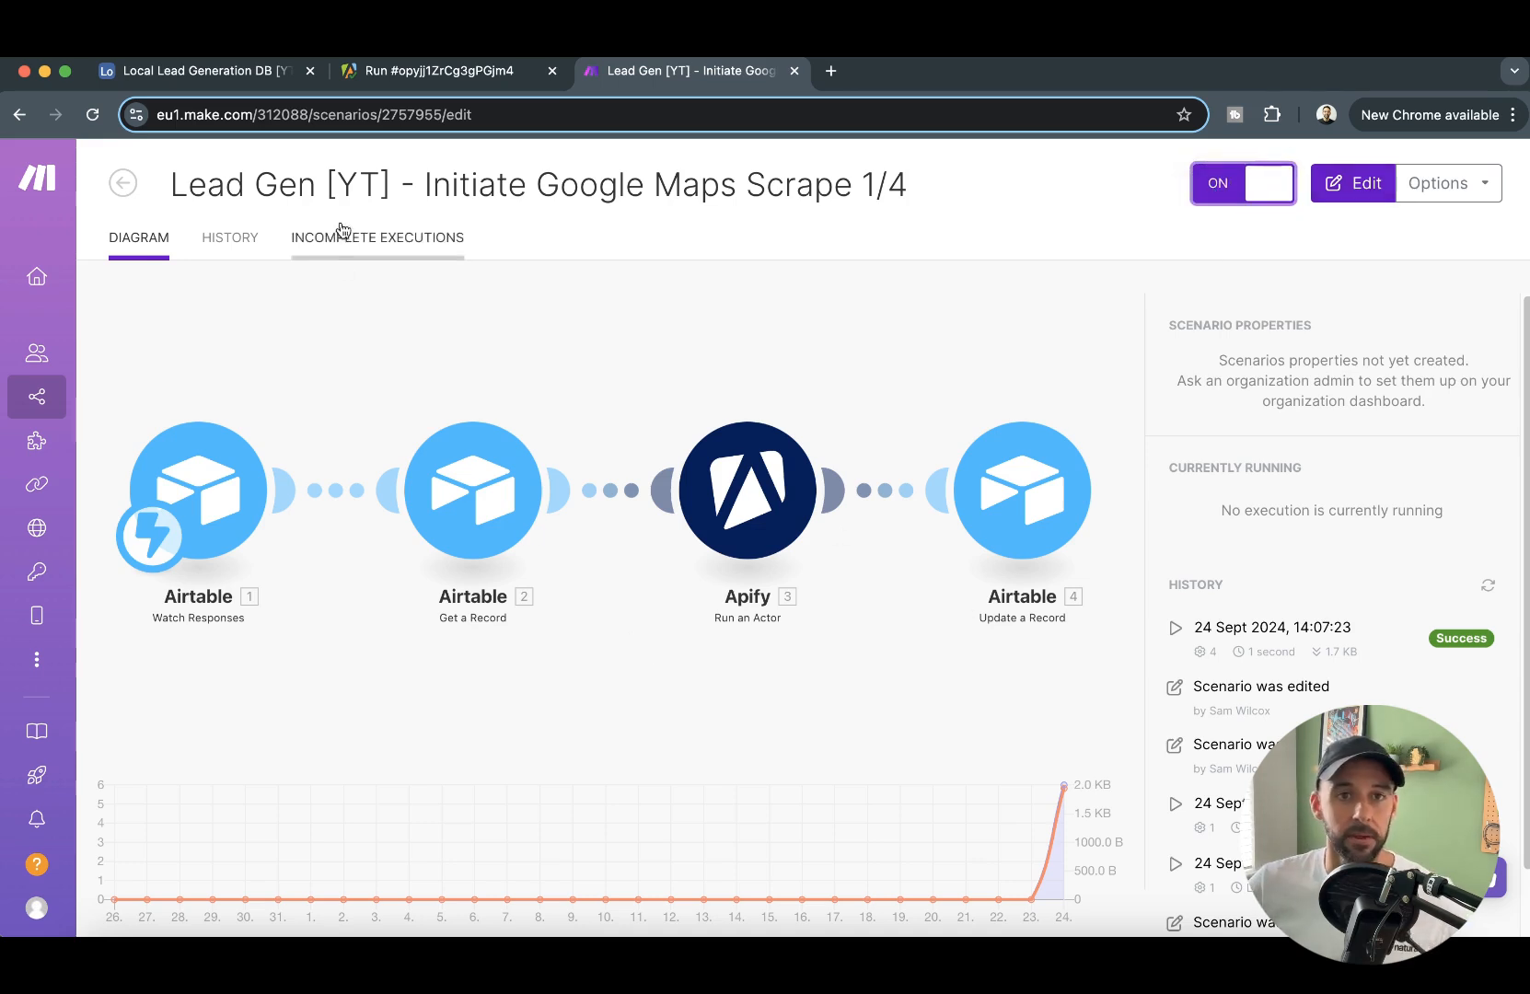
- Delete the Nottingham and Leeds dentist requests from the Data Requests table in Airtable
click(250, 71)
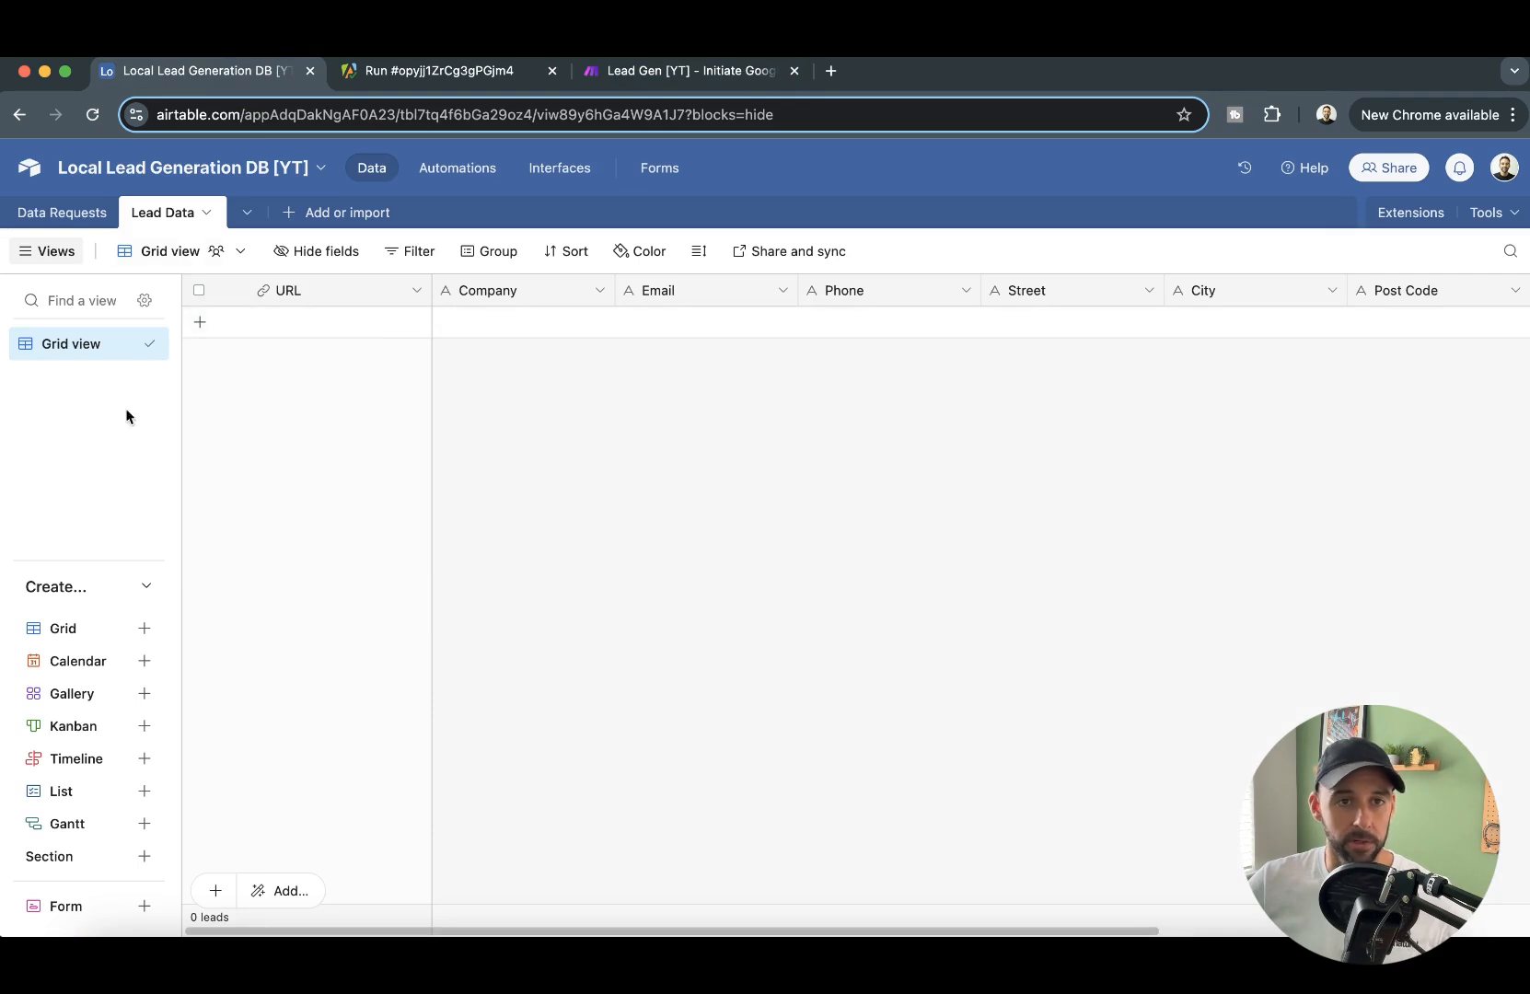
click(66, 214)
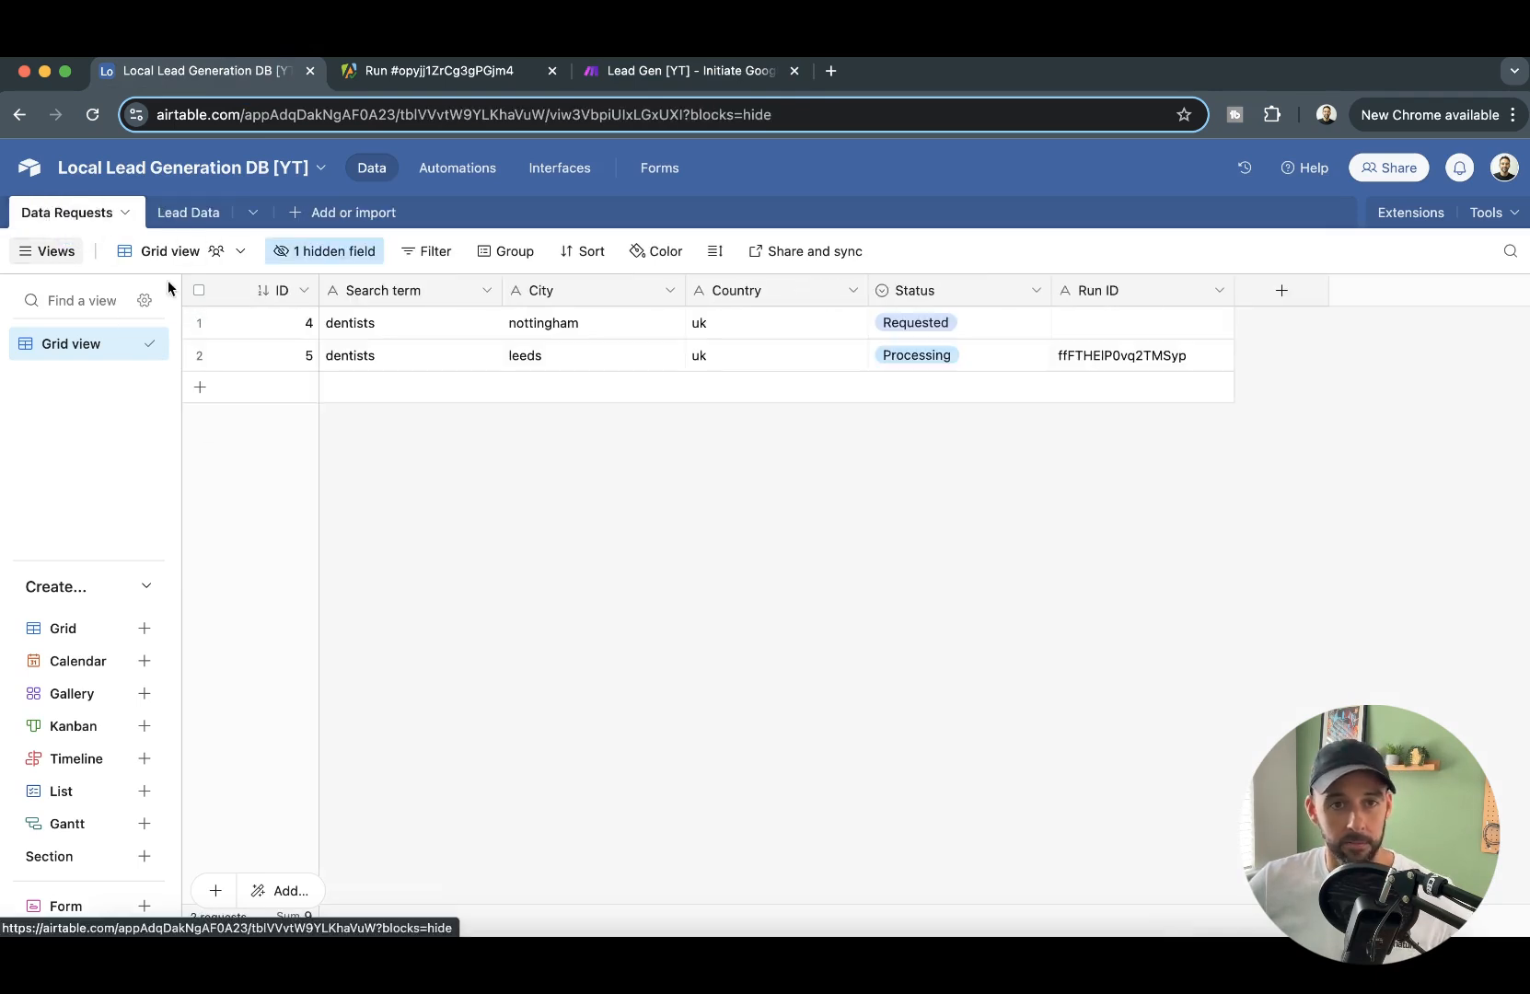
click(199, 322)
click(200, 356)
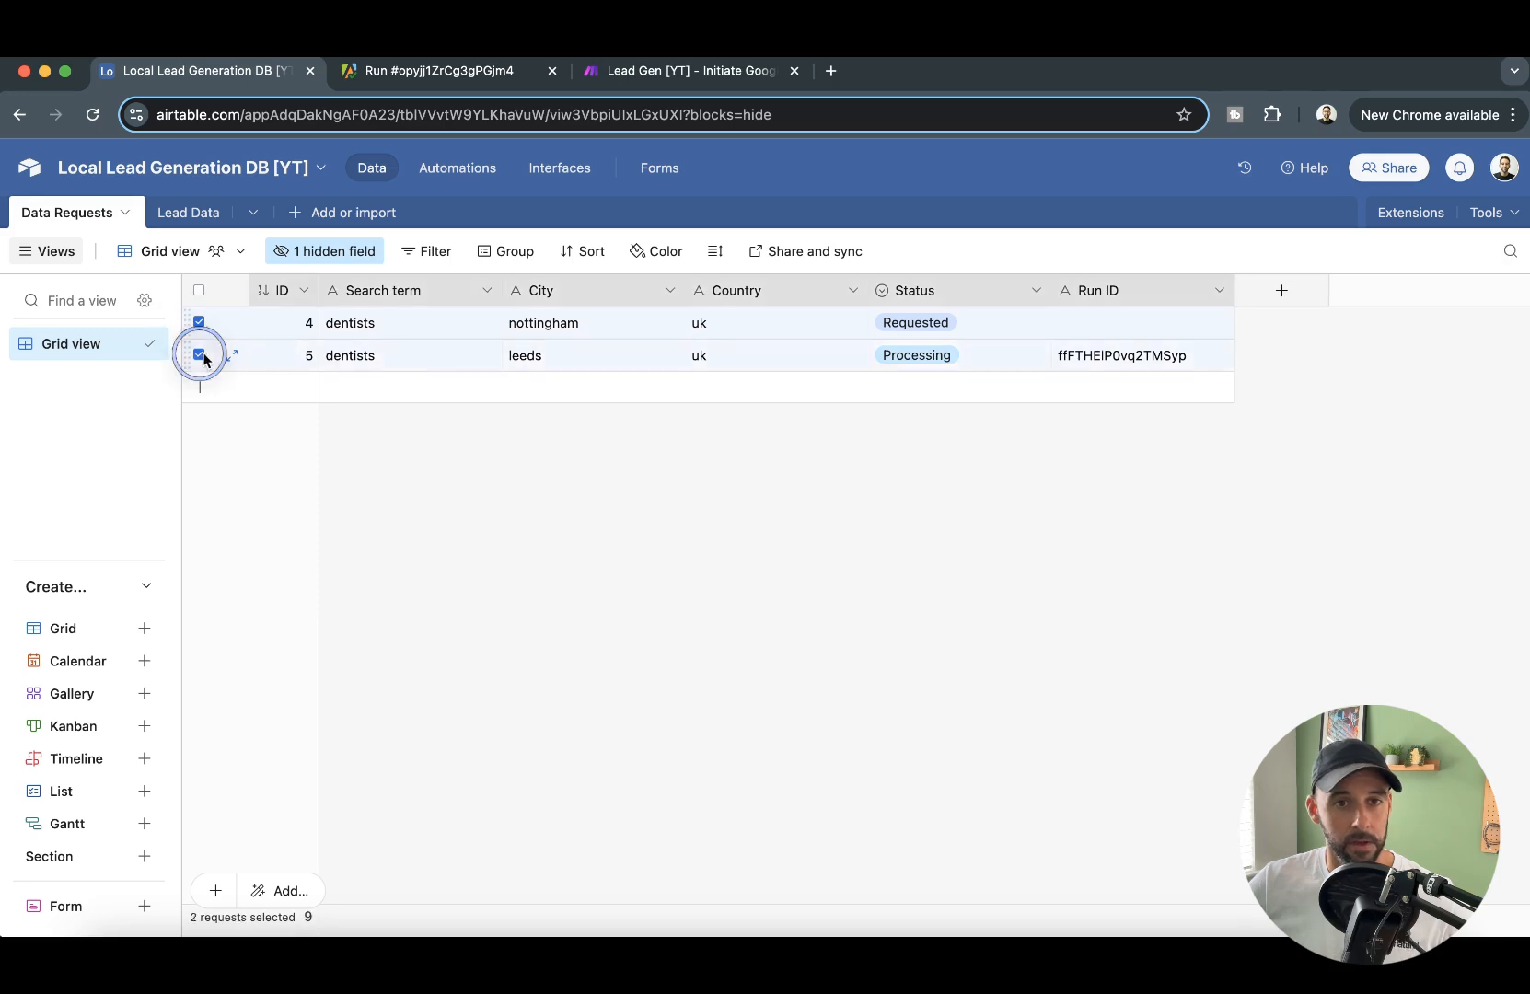
right_click(444, 355)
click(533, 440)
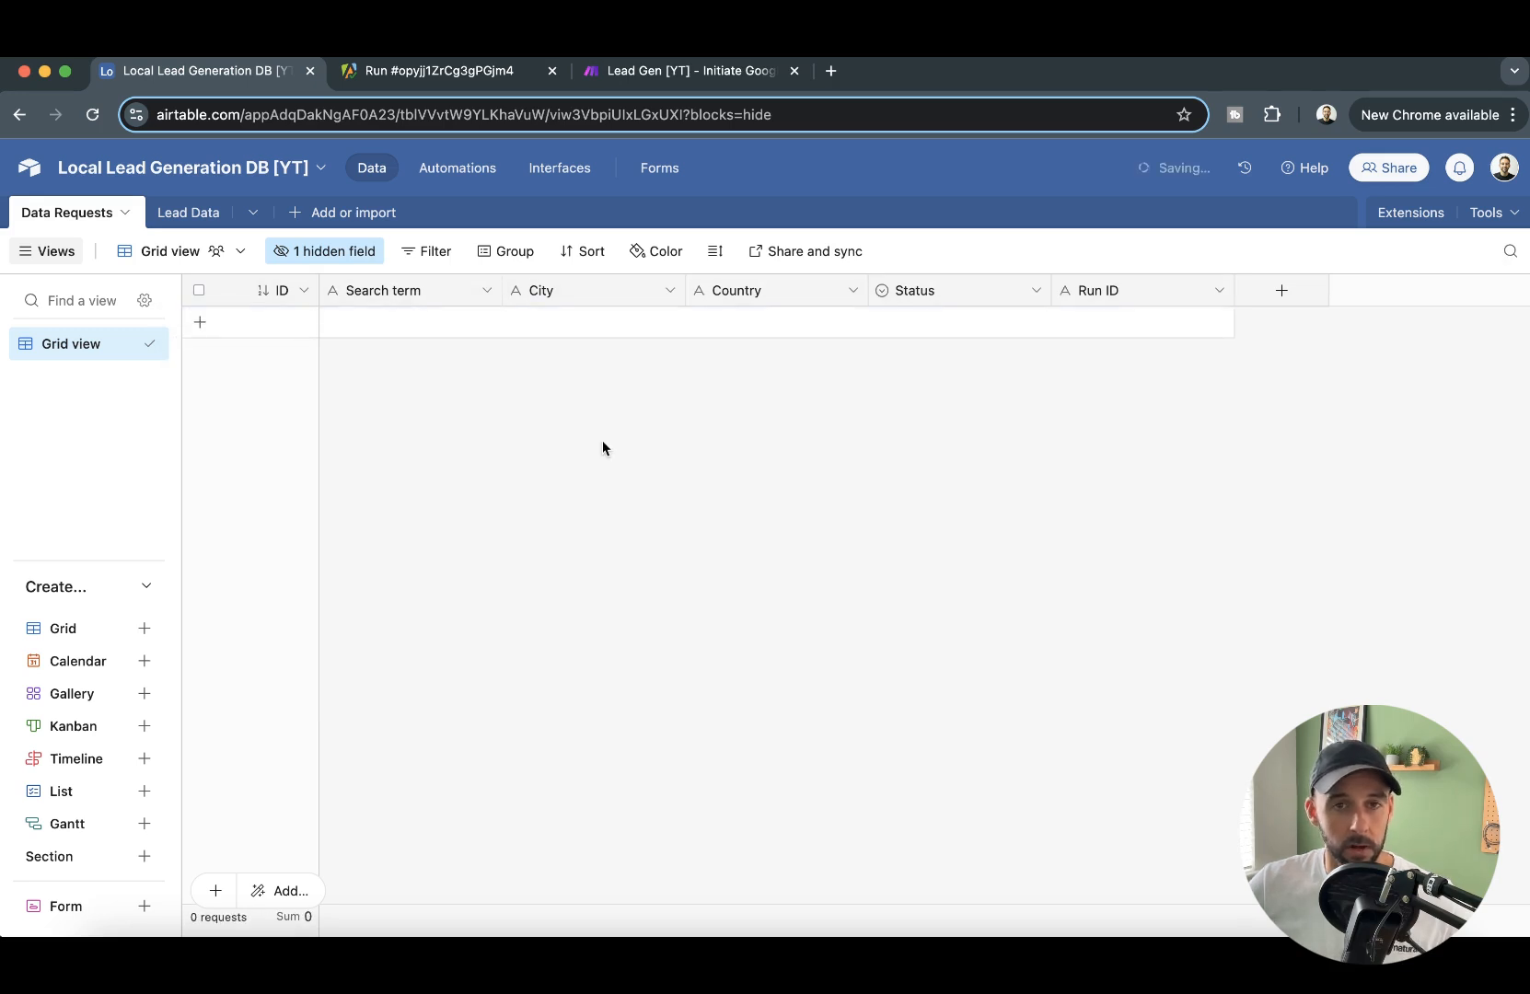
- Submit a New Data Requests form entry with search term dentists, city wakefield and country uk
click(669, 167)
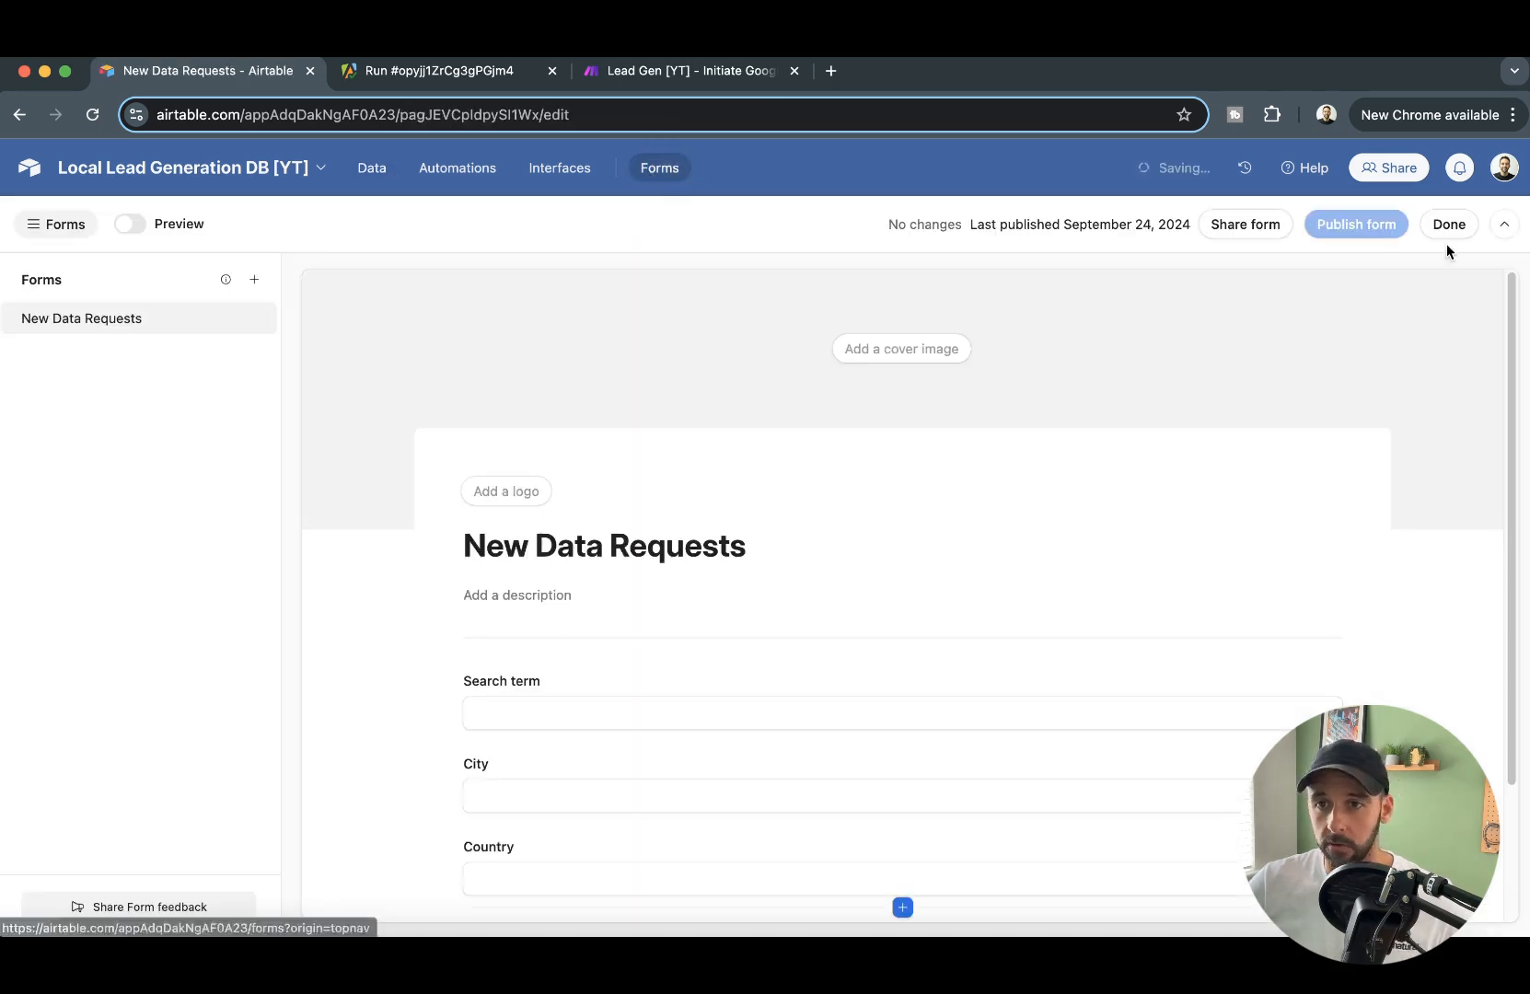
click(1444, 230)
click(612, 422)
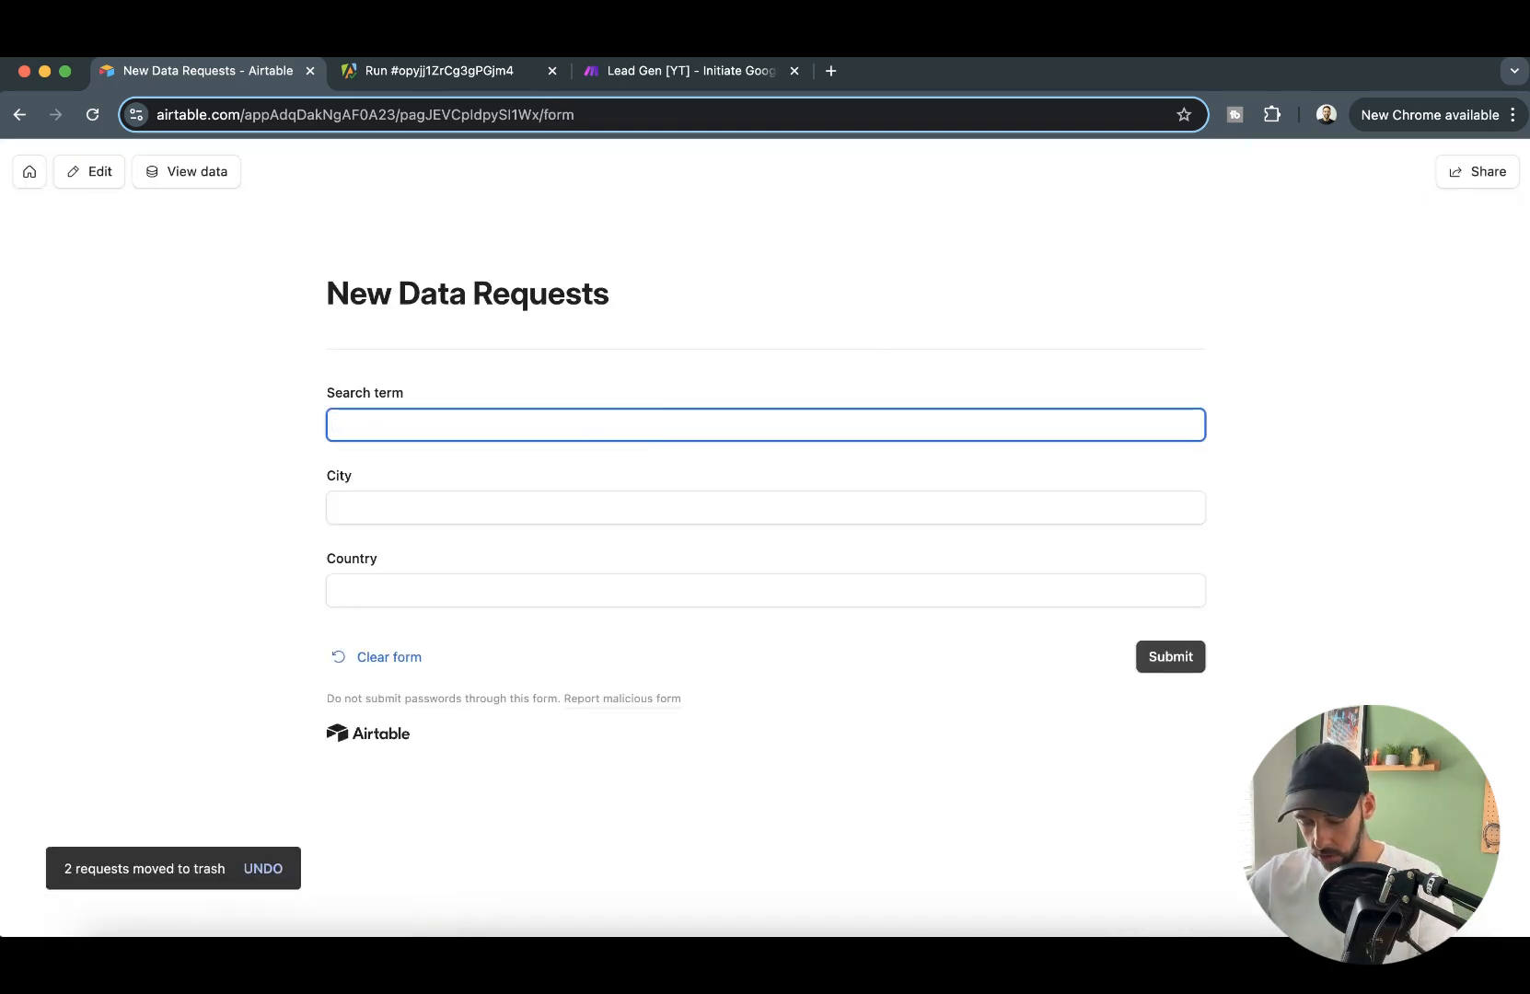
key(Tab)
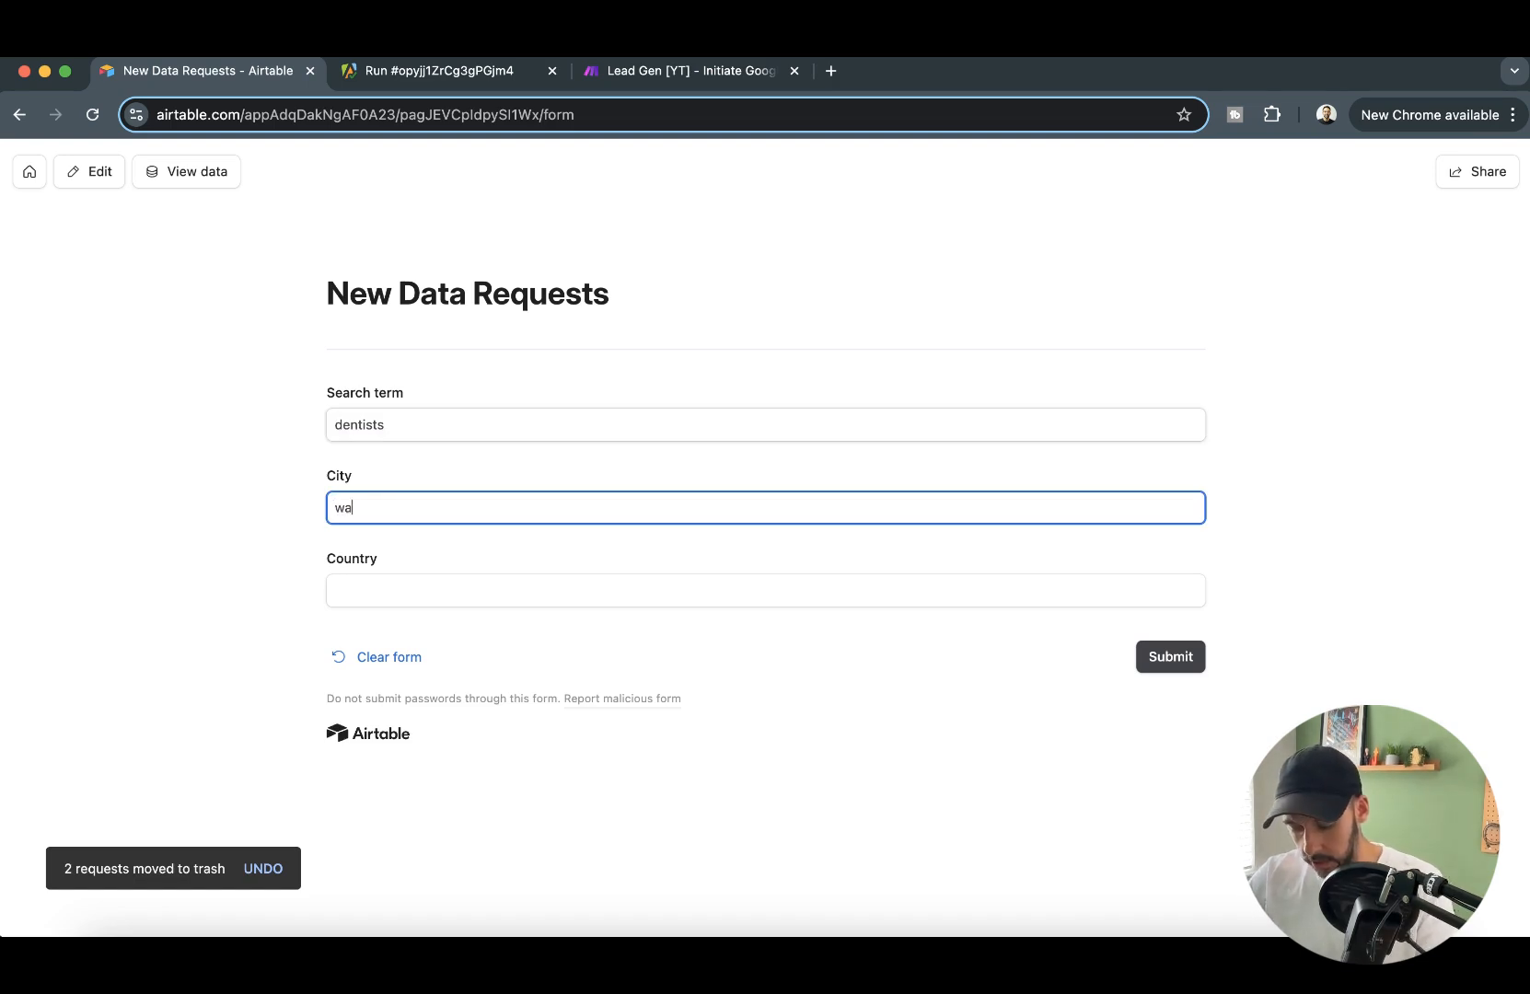
key(Tab)
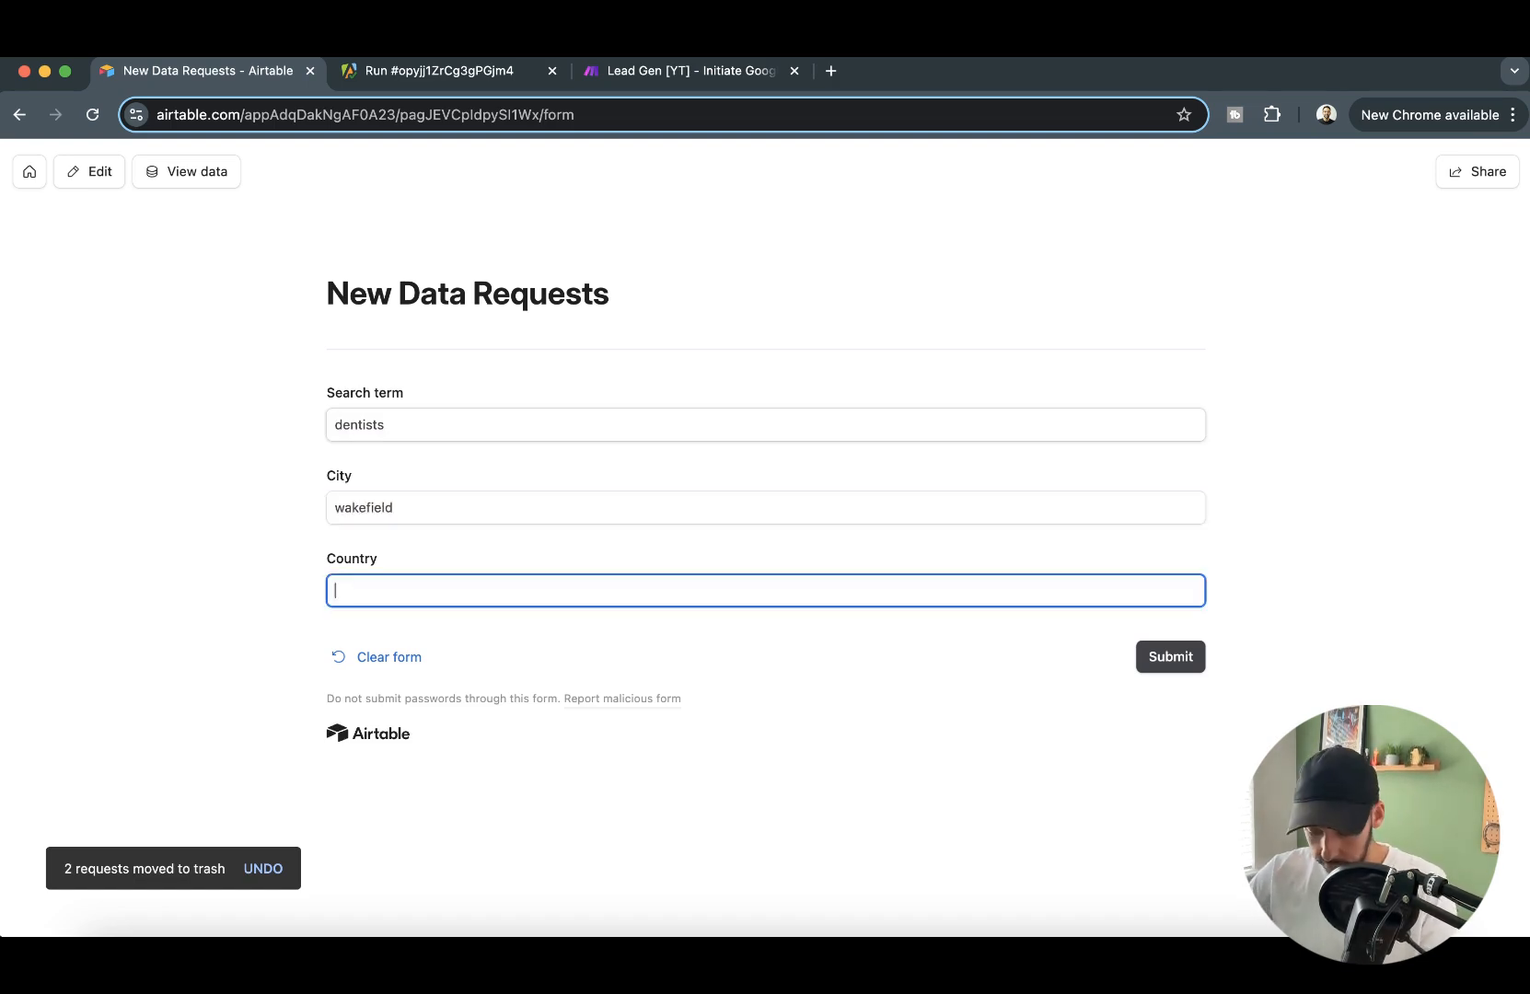
click(1183, 663)
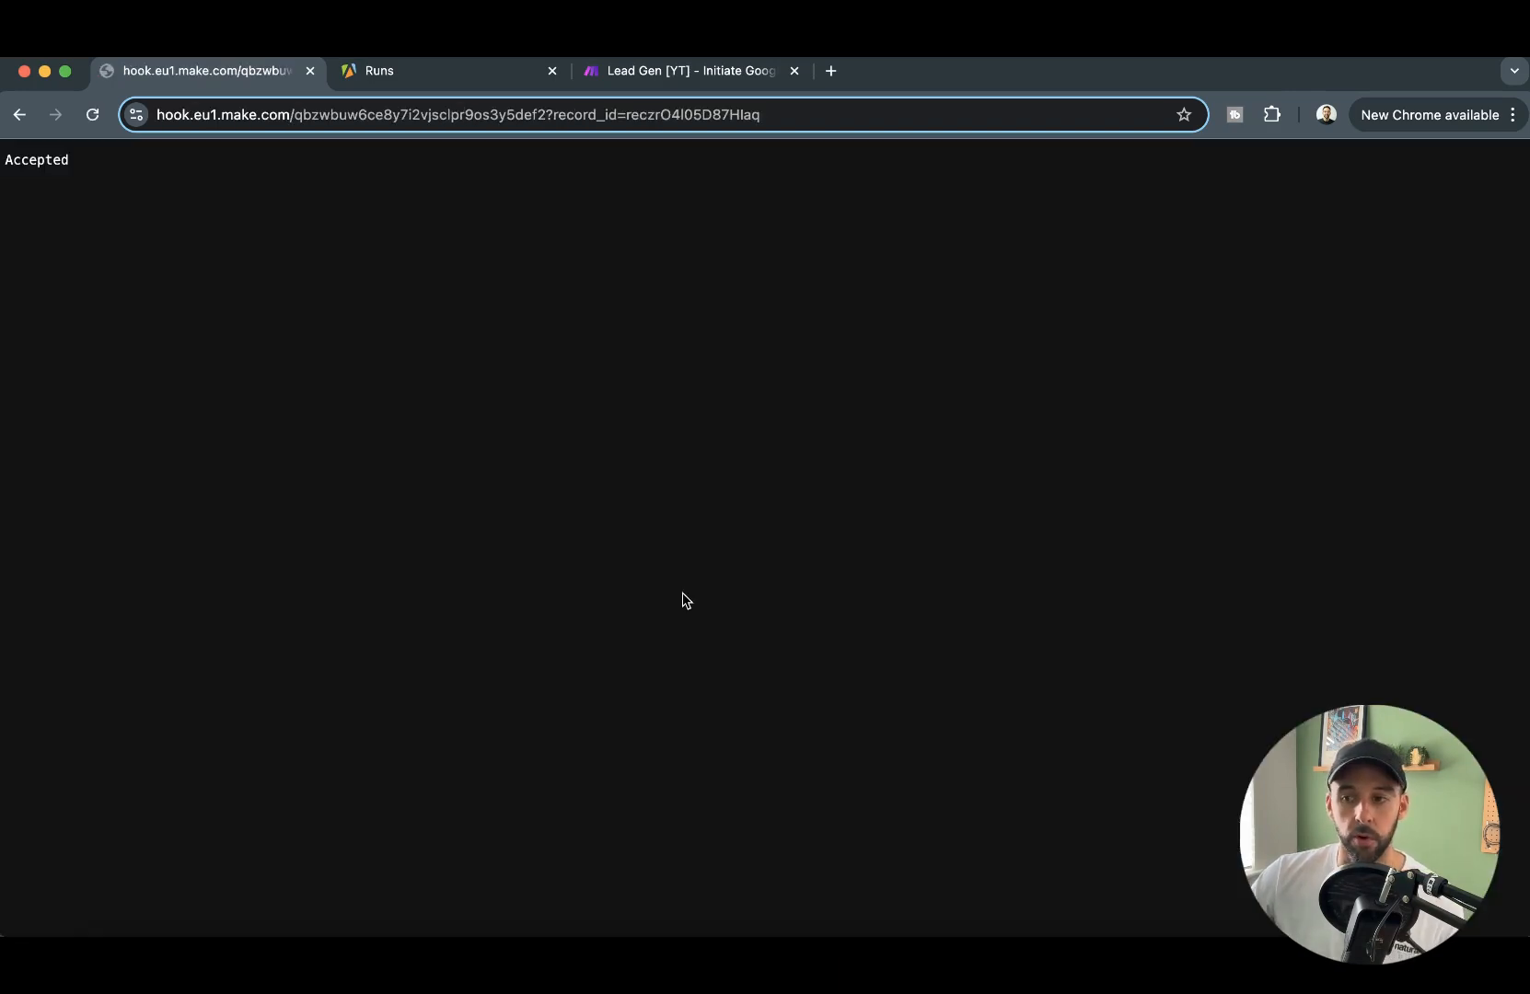
- Check the triggered run in the Initiate Google Maps Scrape 1/4 scenario and Apify's runs list, and open the Add Data to Airtable 2/4 scenario
double_click(42, 158)
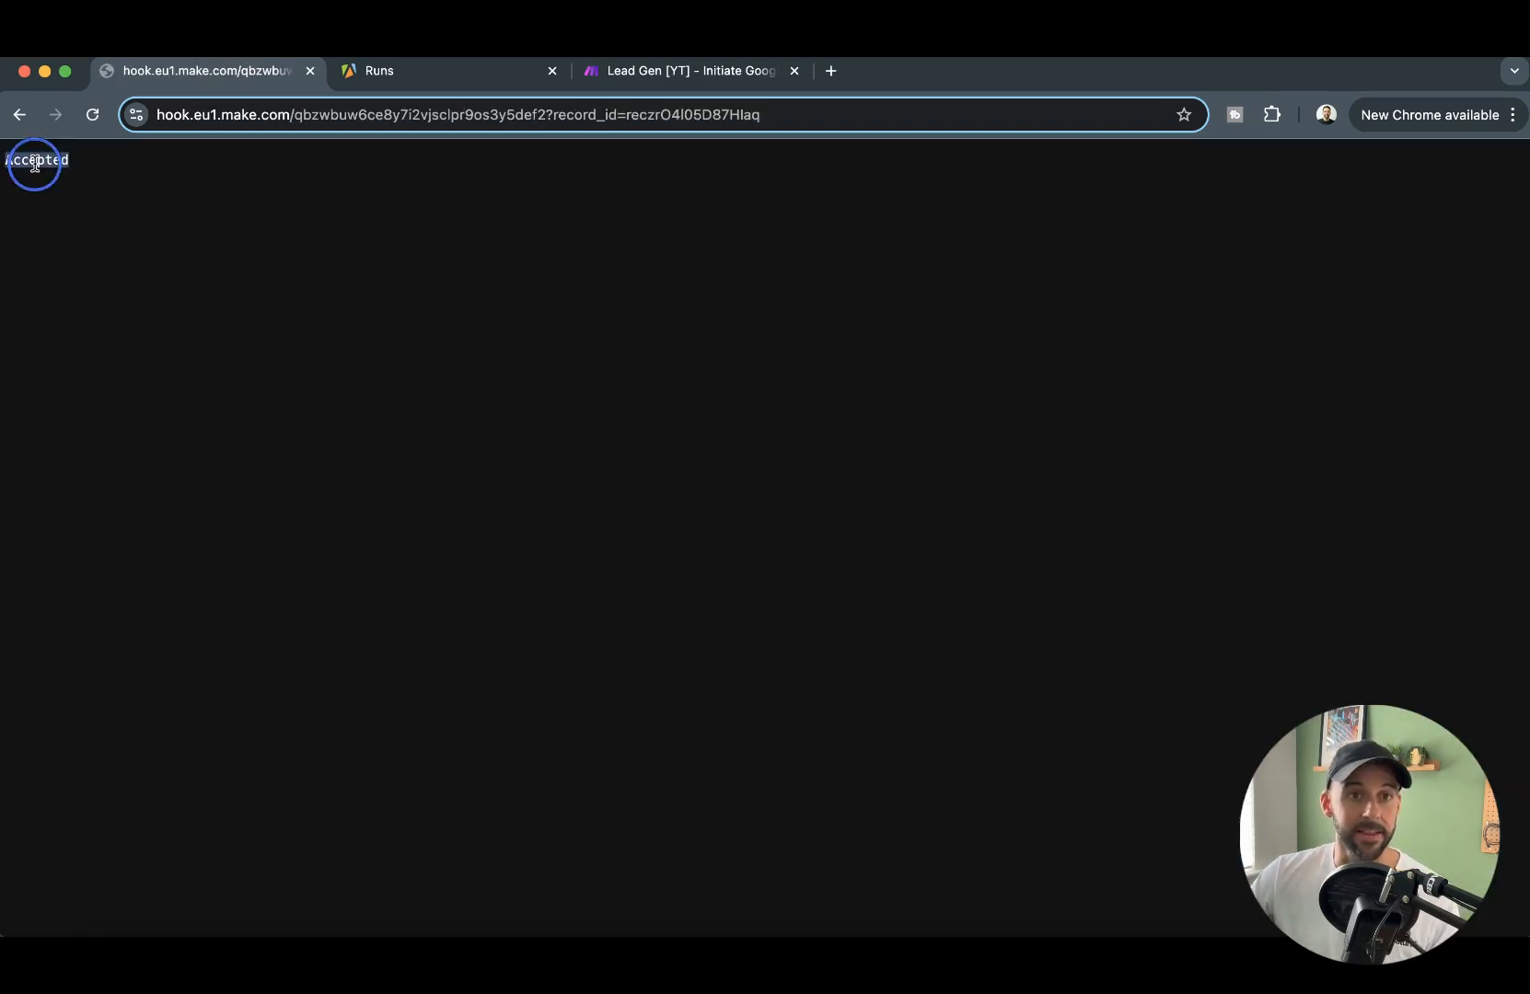
click(724, 70)
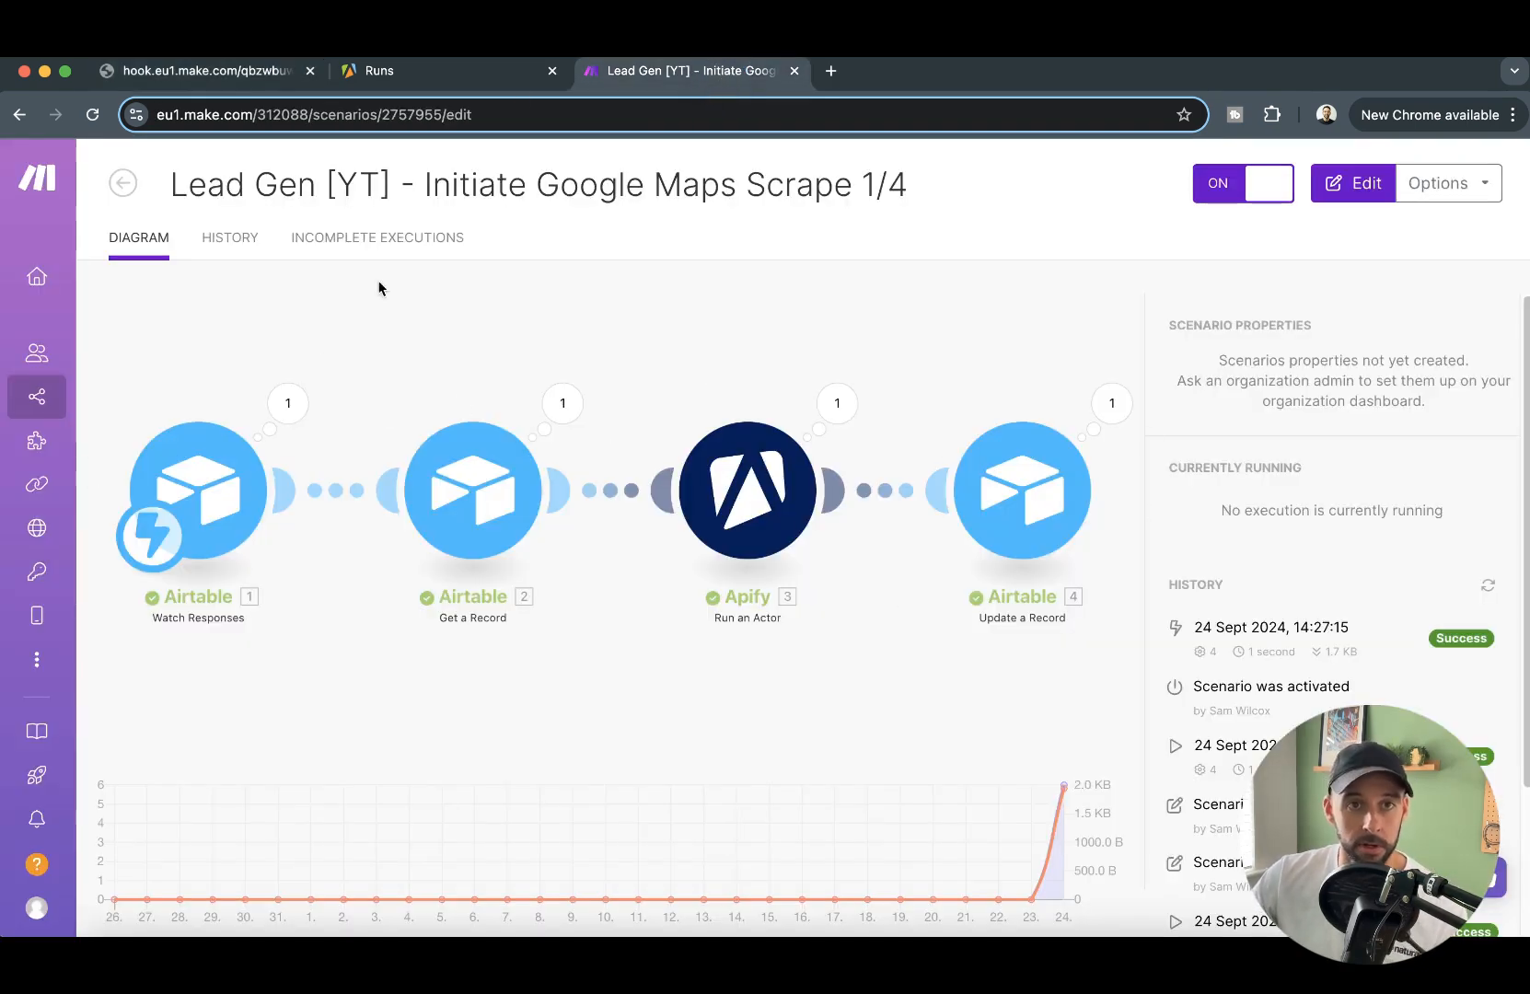
click(492, 74)
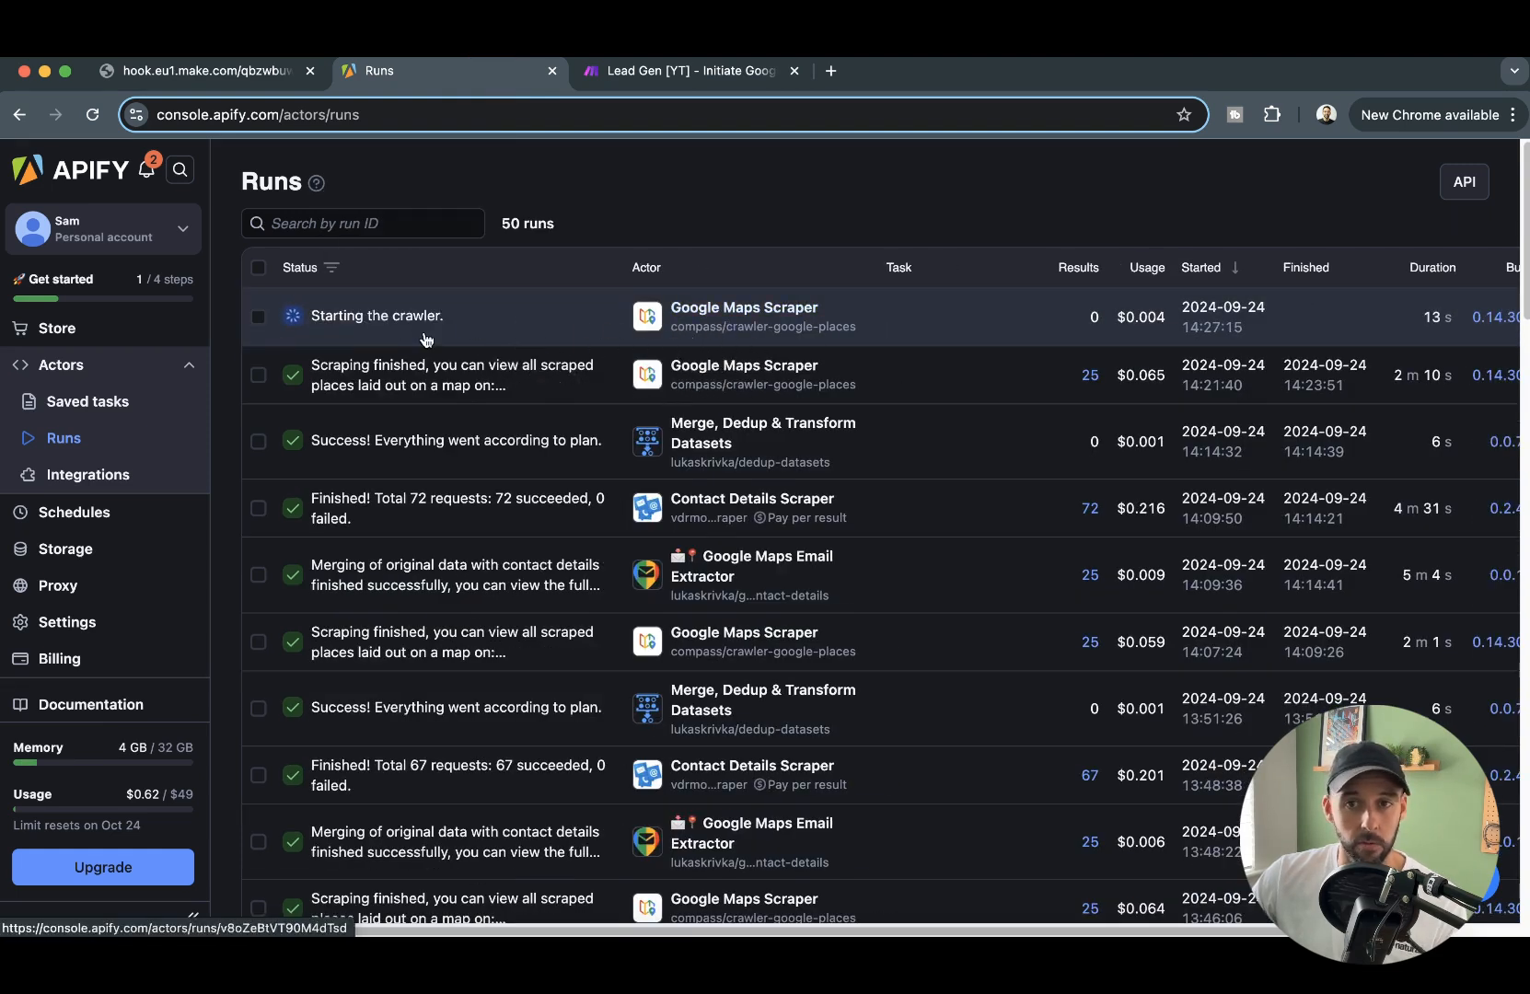
click(640, 74)
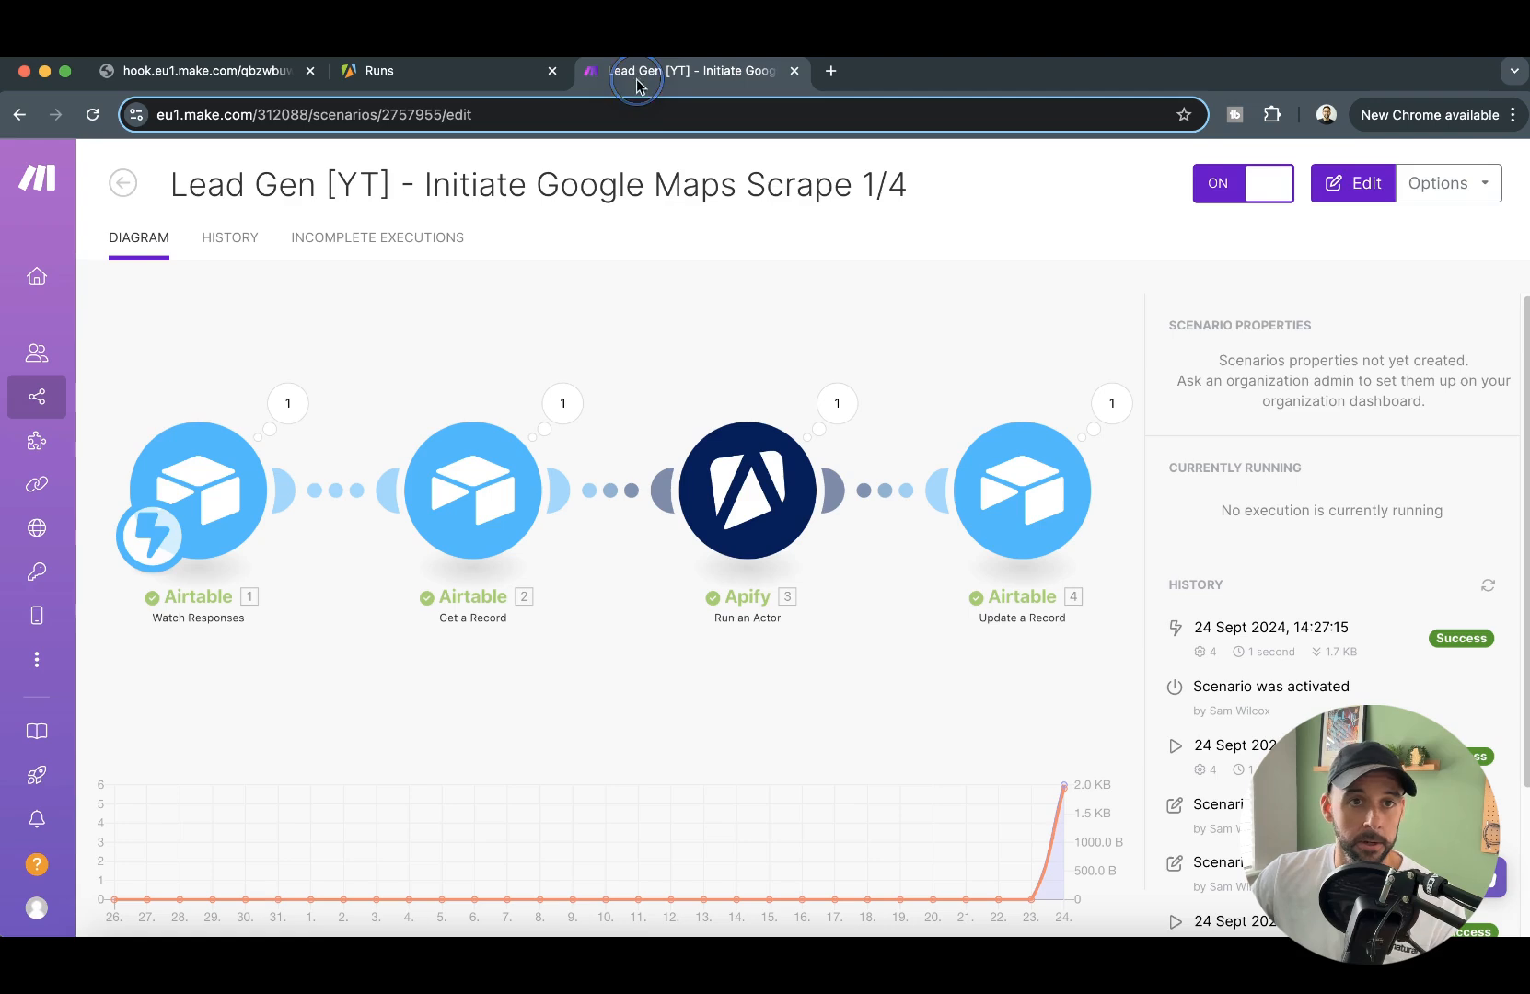
click(121, 185)
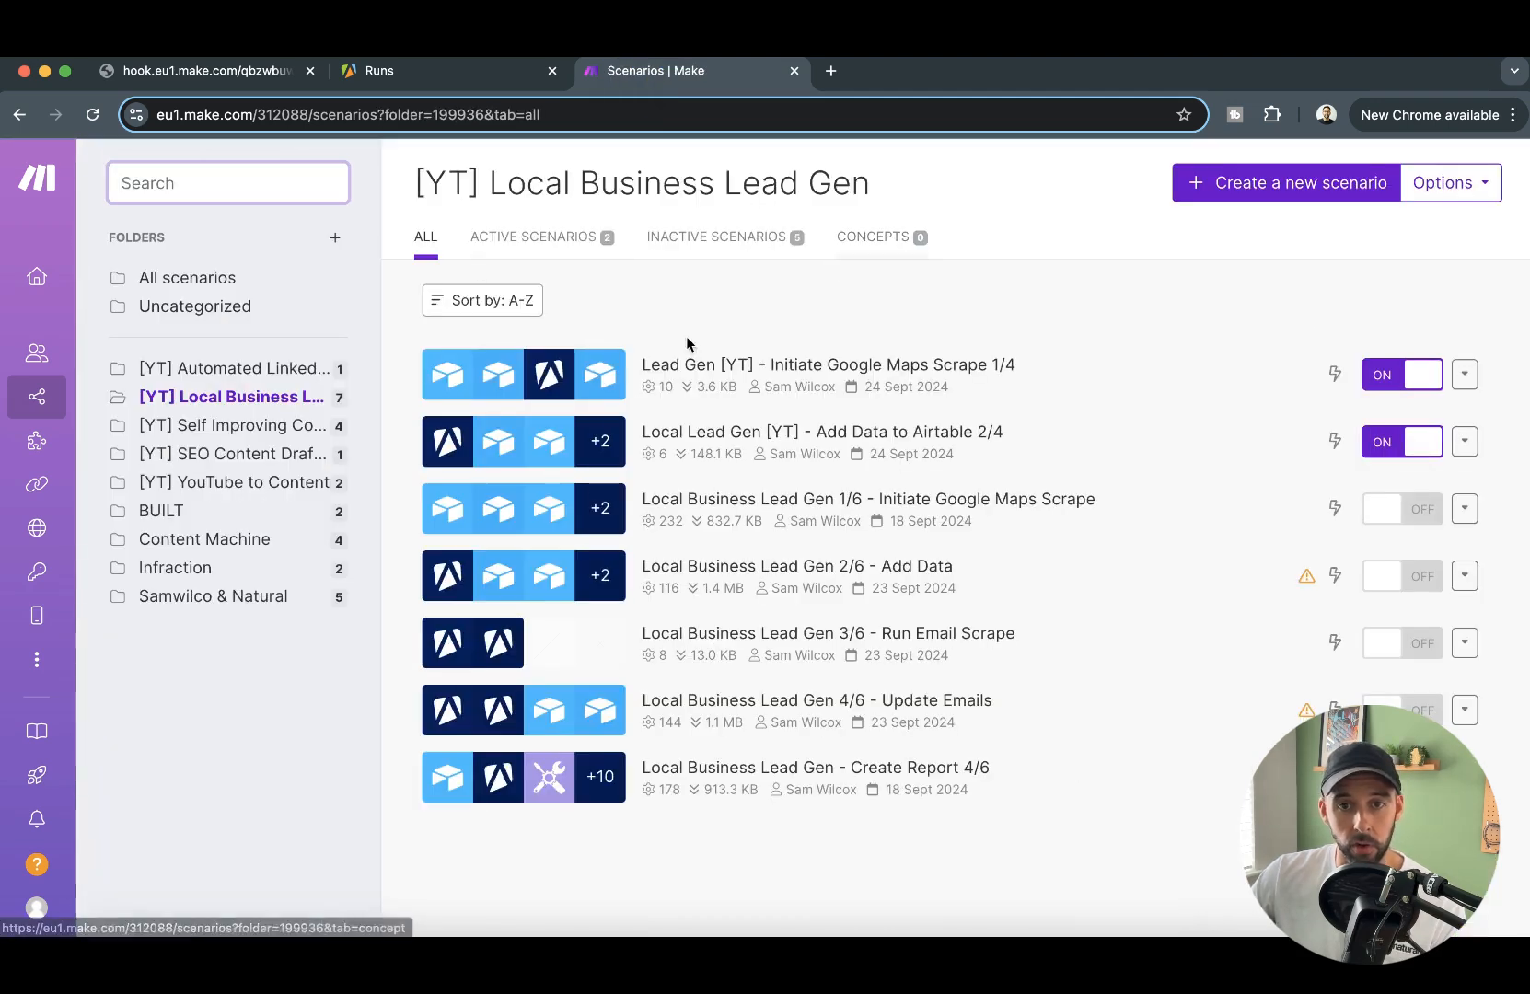
click(962, 442)
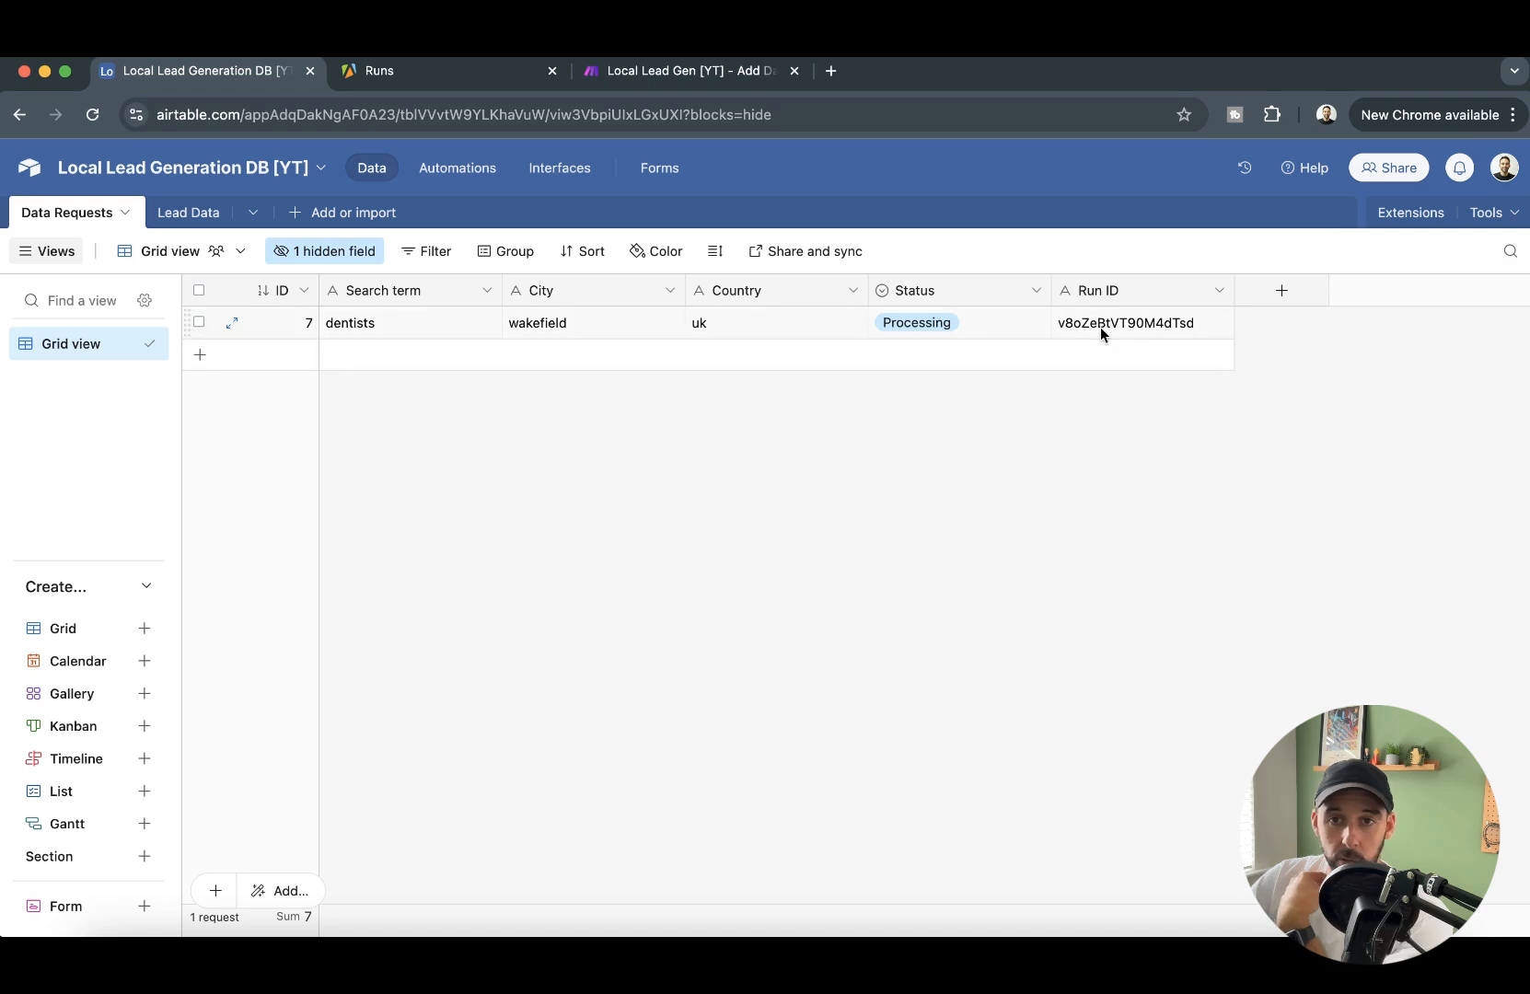
- Check the Lead Data table in Airtable and inspect the error on the Create a Record module in Make
click(194, 210)
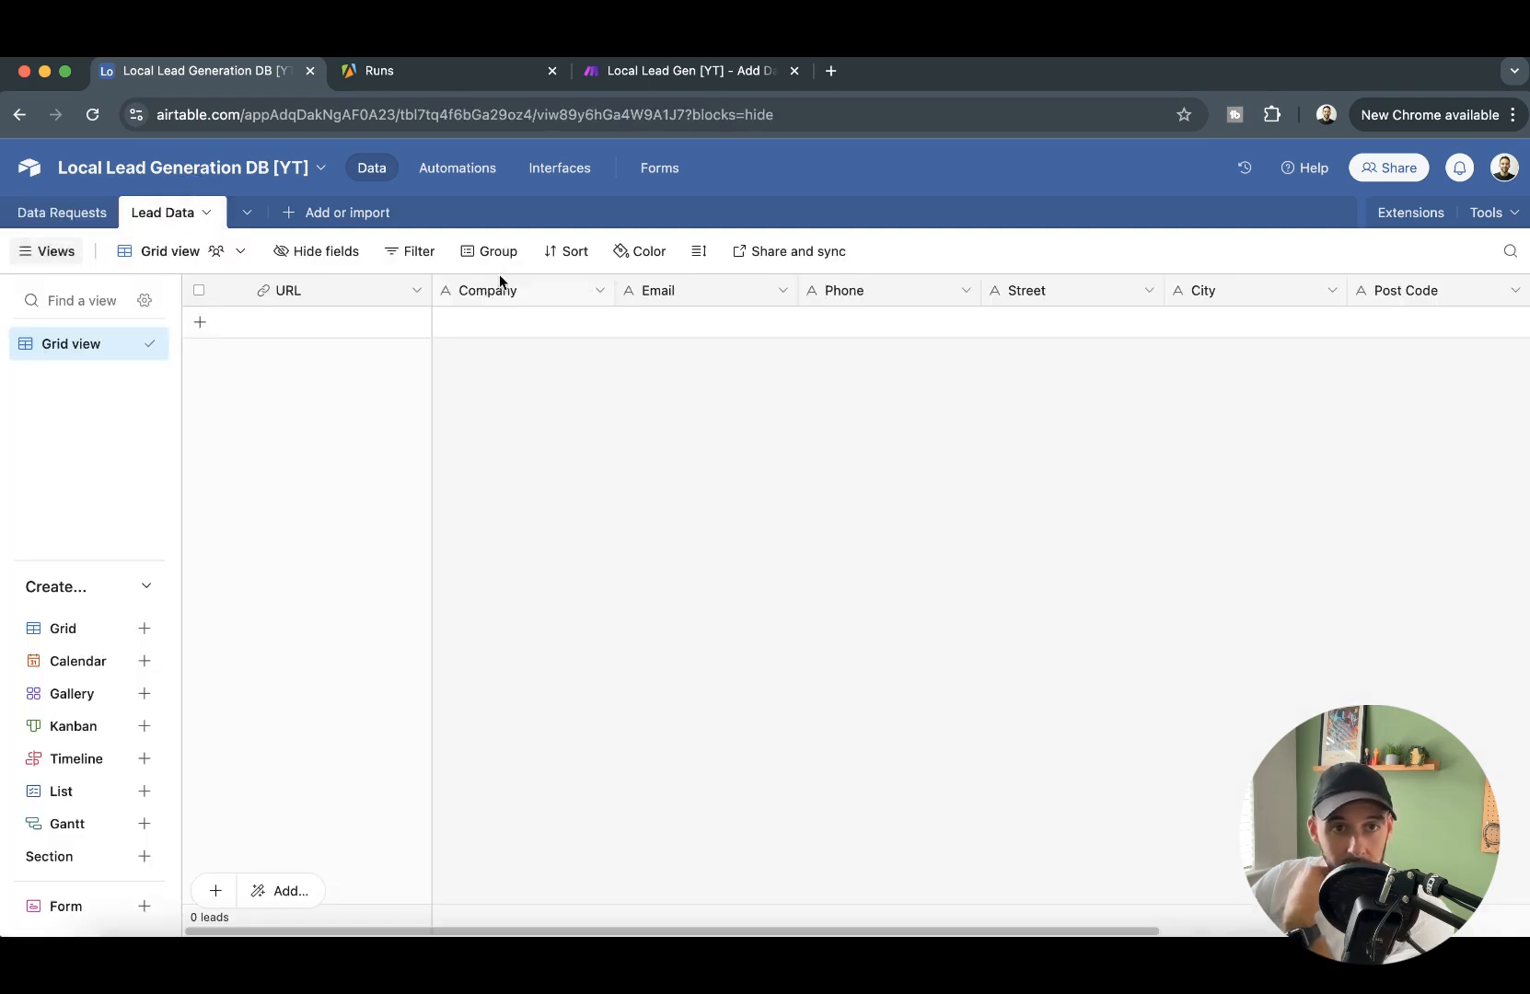
click(636, 72)
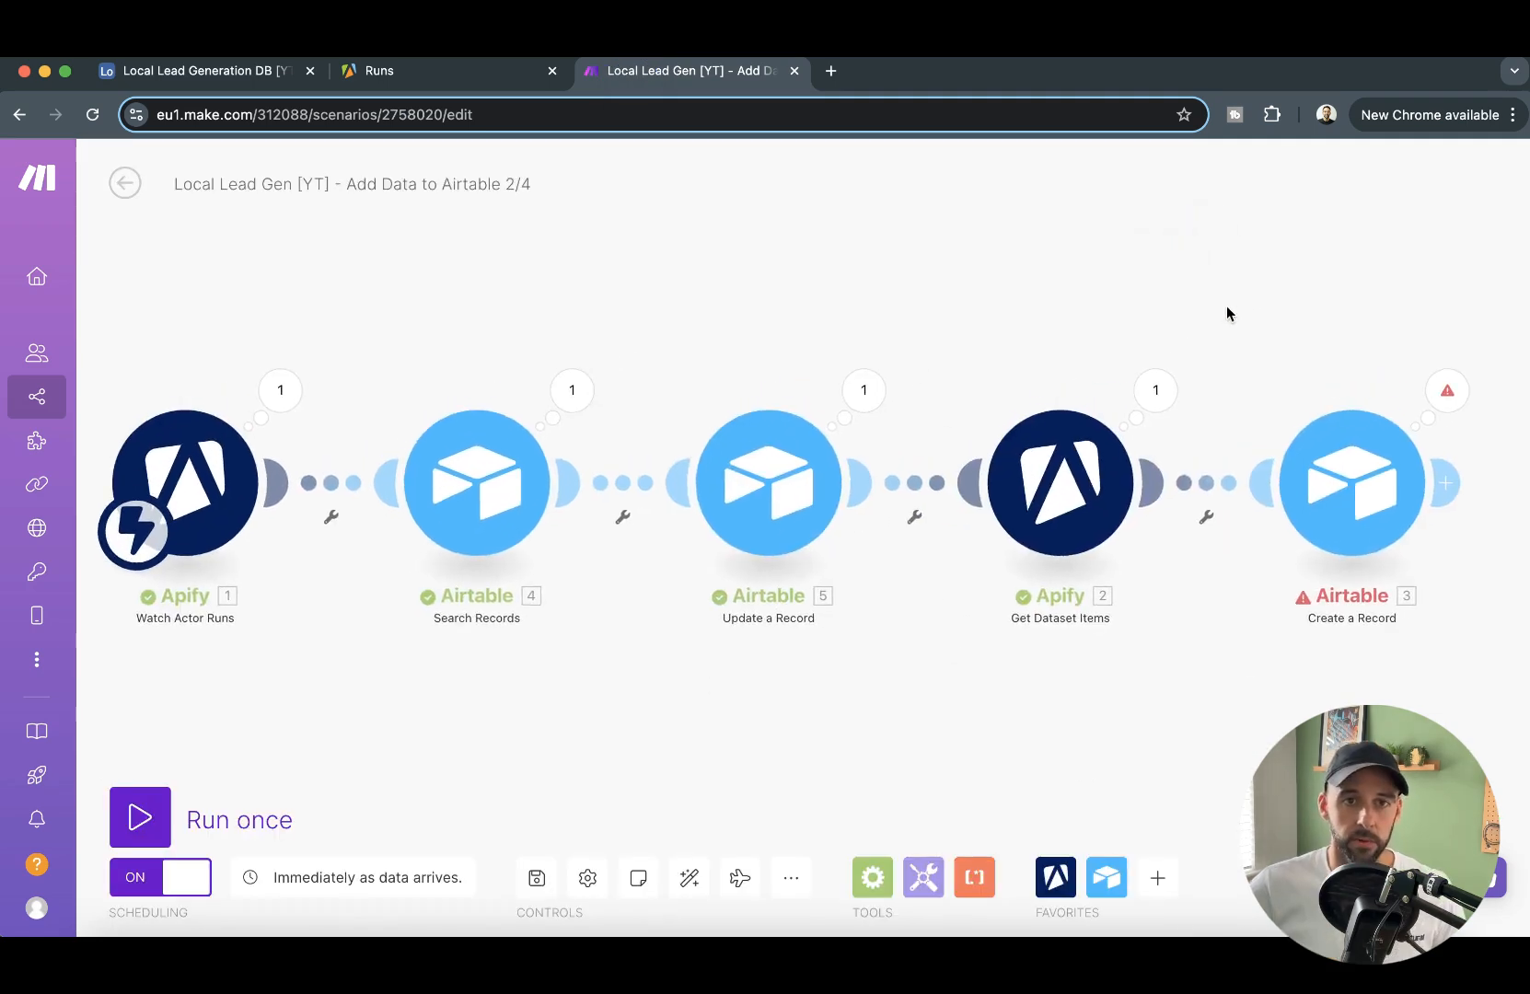
click(1378, 376)
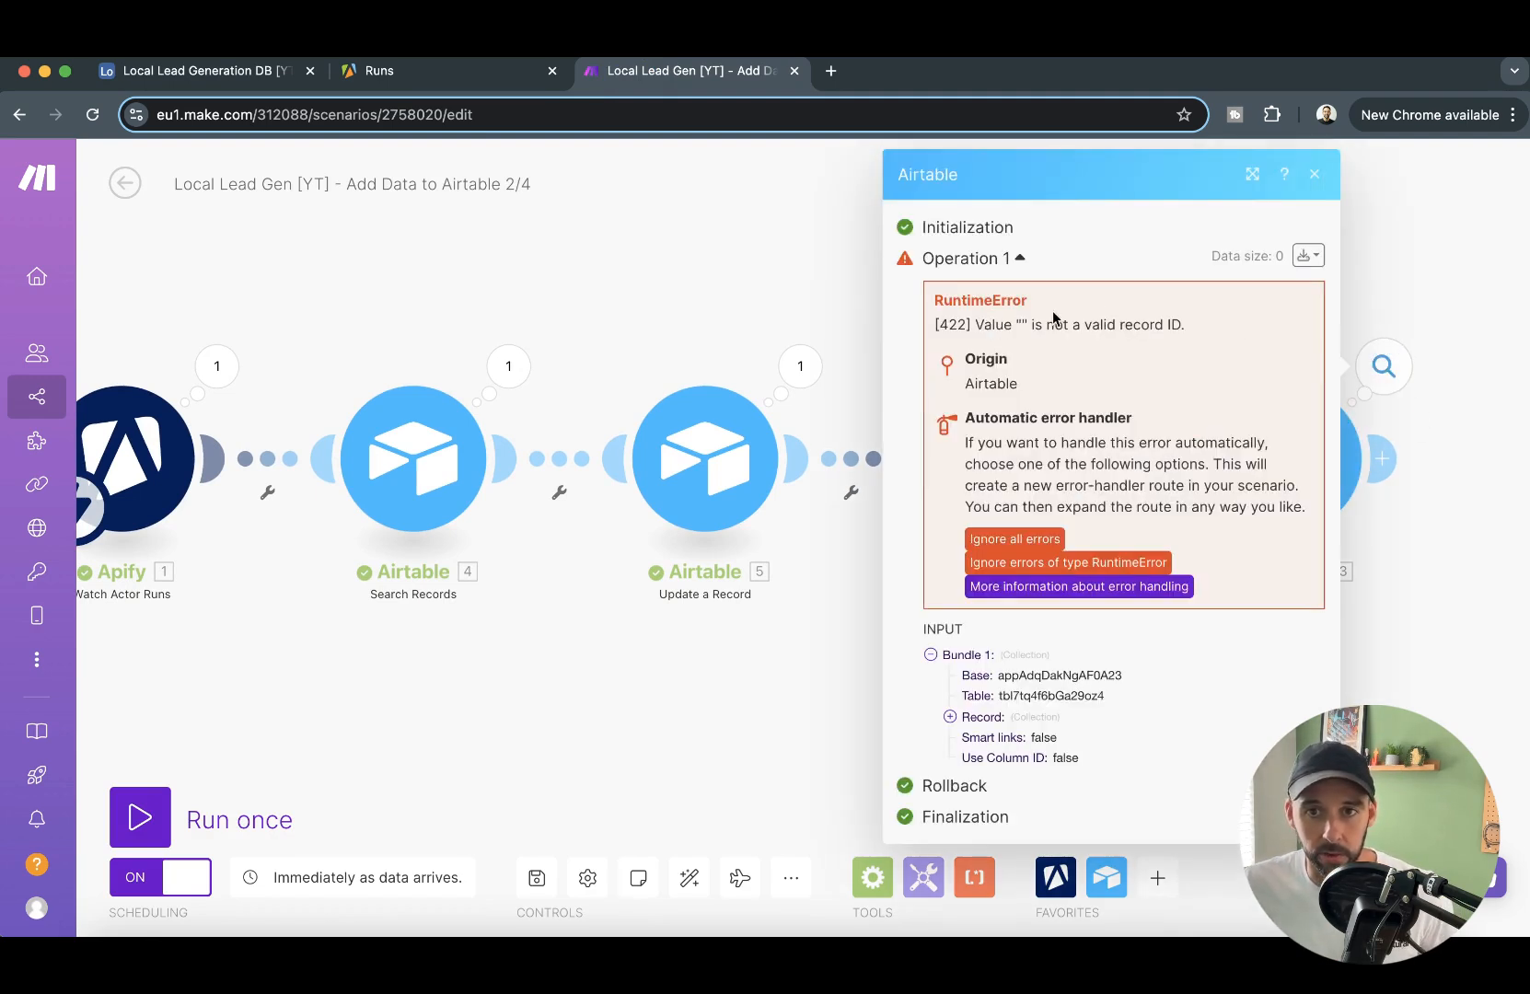
click(1395, 258)
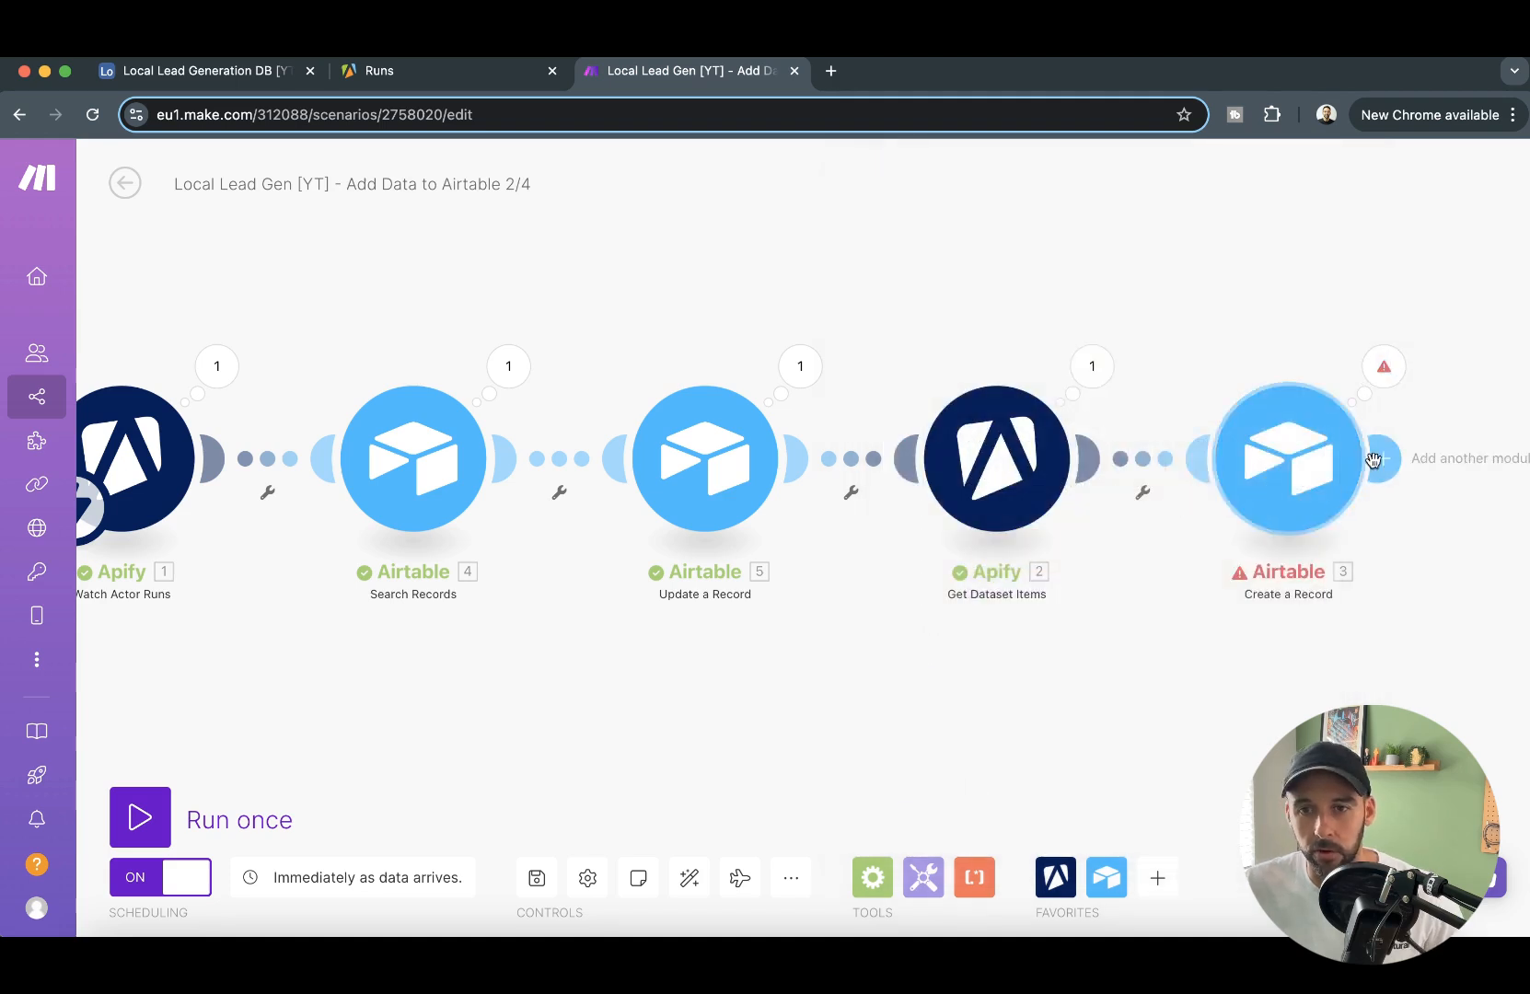
- In the Create a Record module, map Record ID 1 under Data Requests to the record ID from the Search Records module
click(1288, 458)
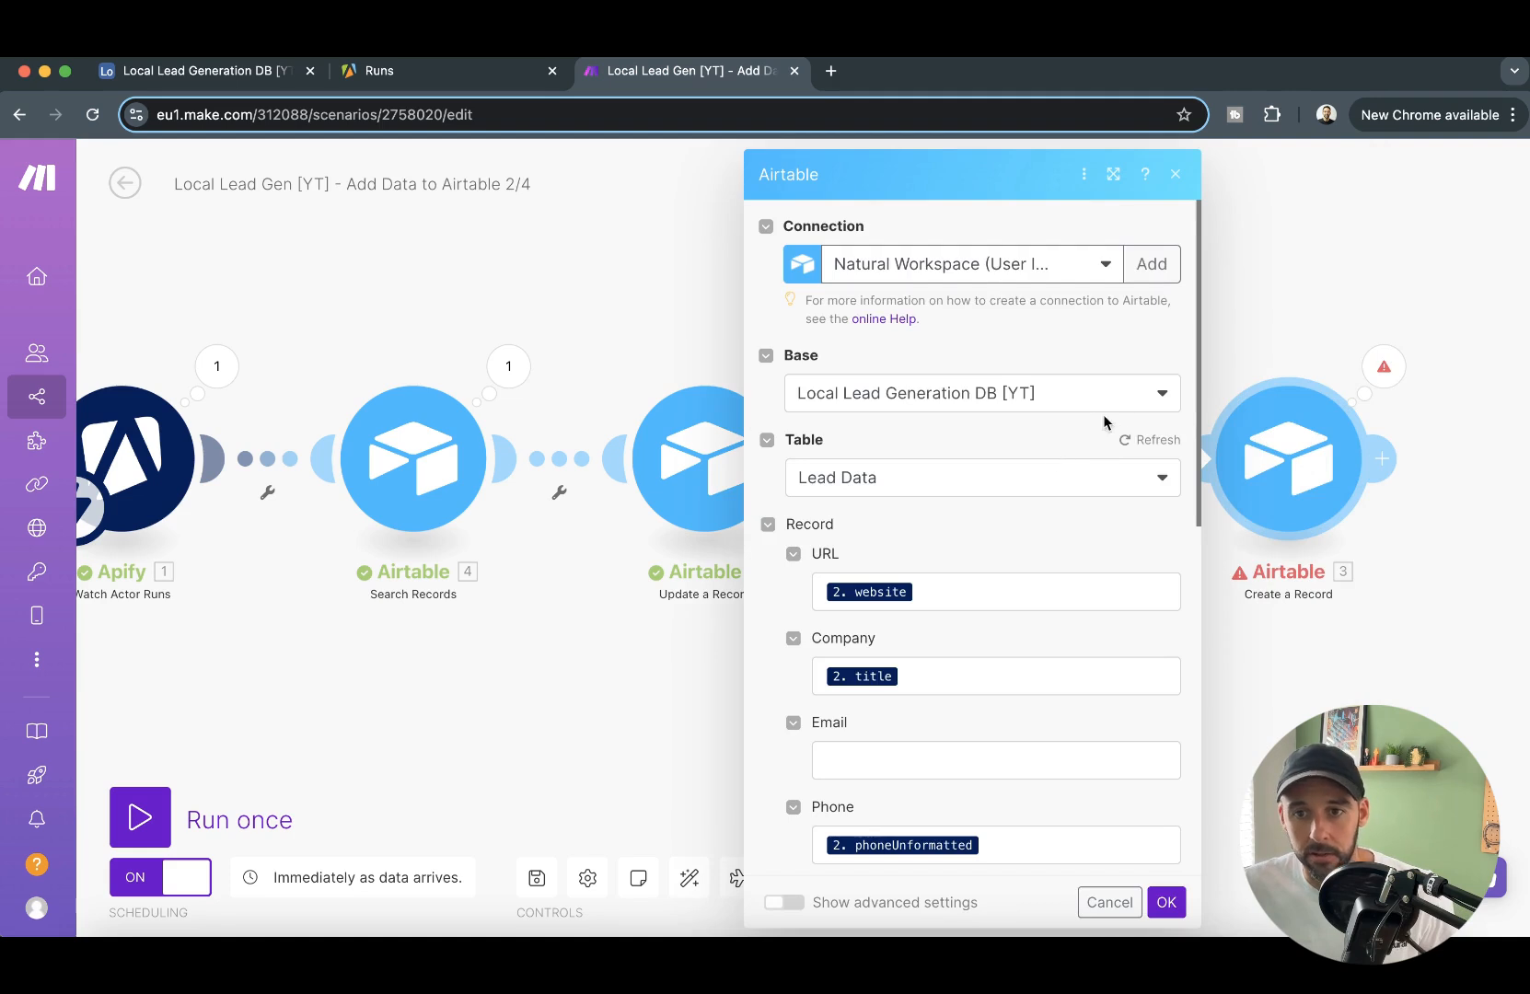
scroll(1025, 453, down, 10)
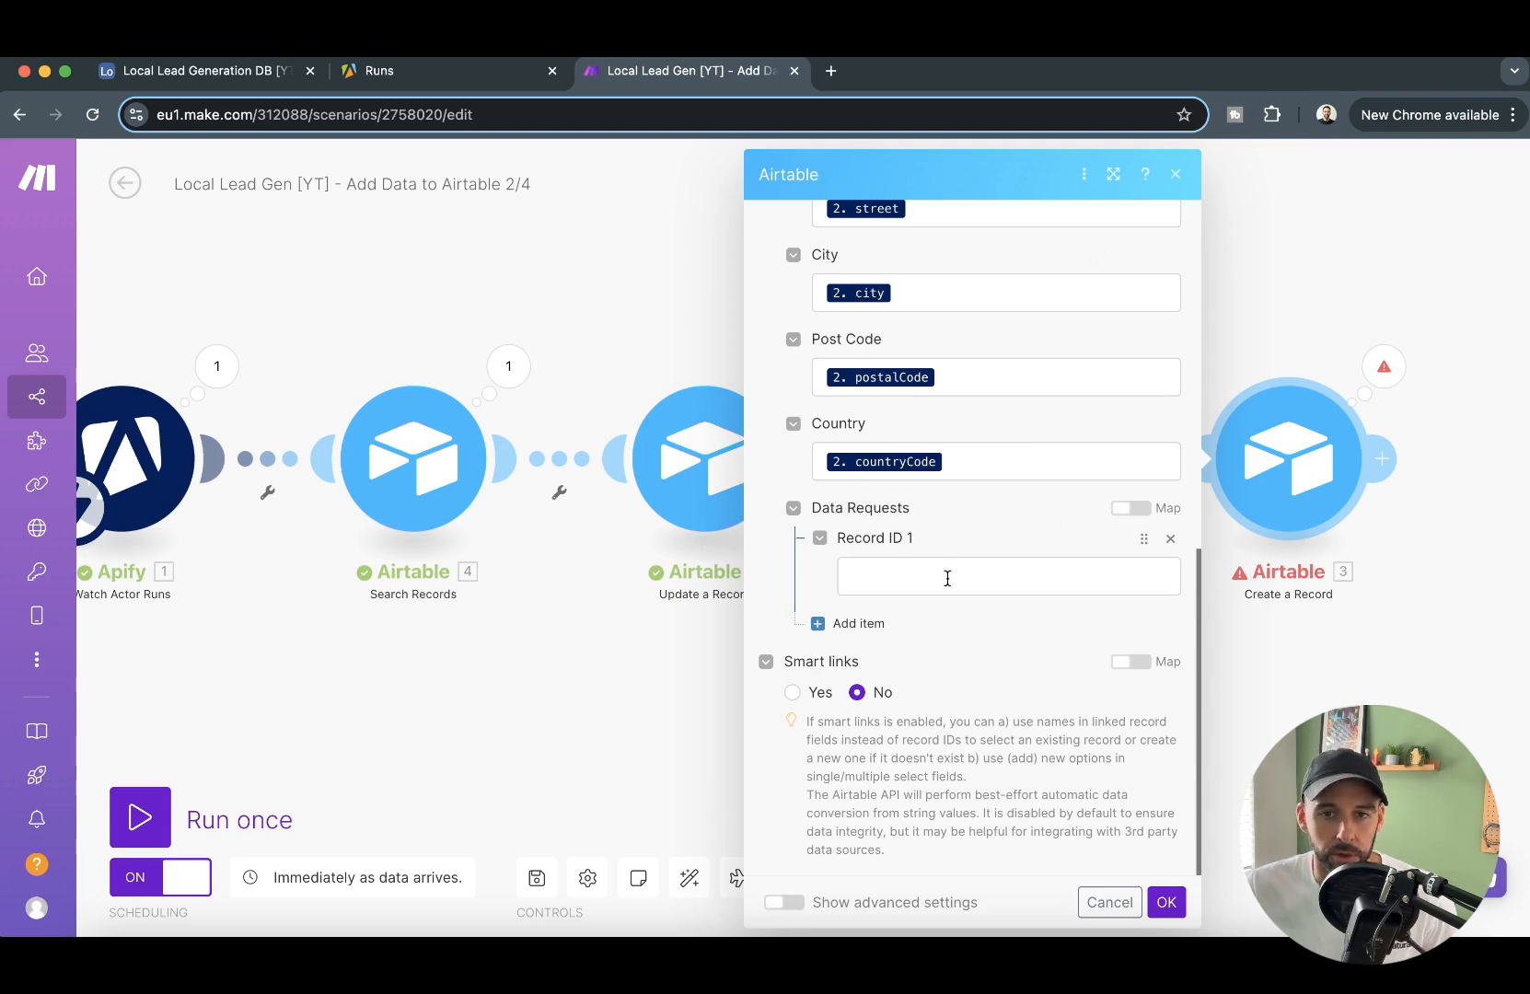
click(641, 675)
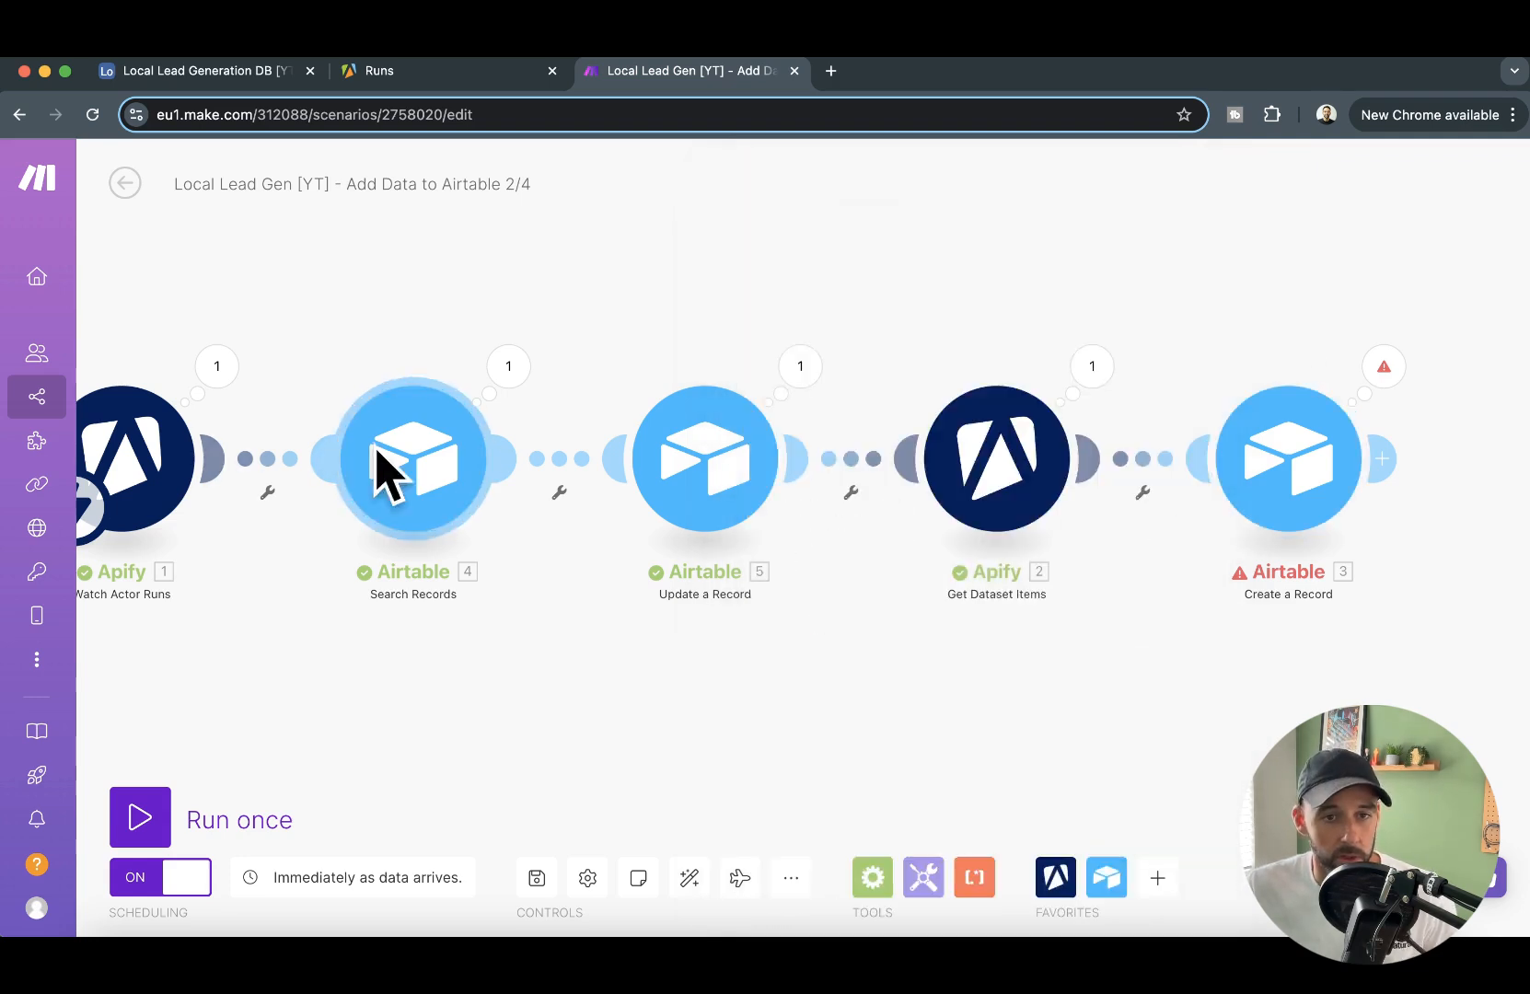
click(1254, 458)
scroll(994, 629, down, 10)
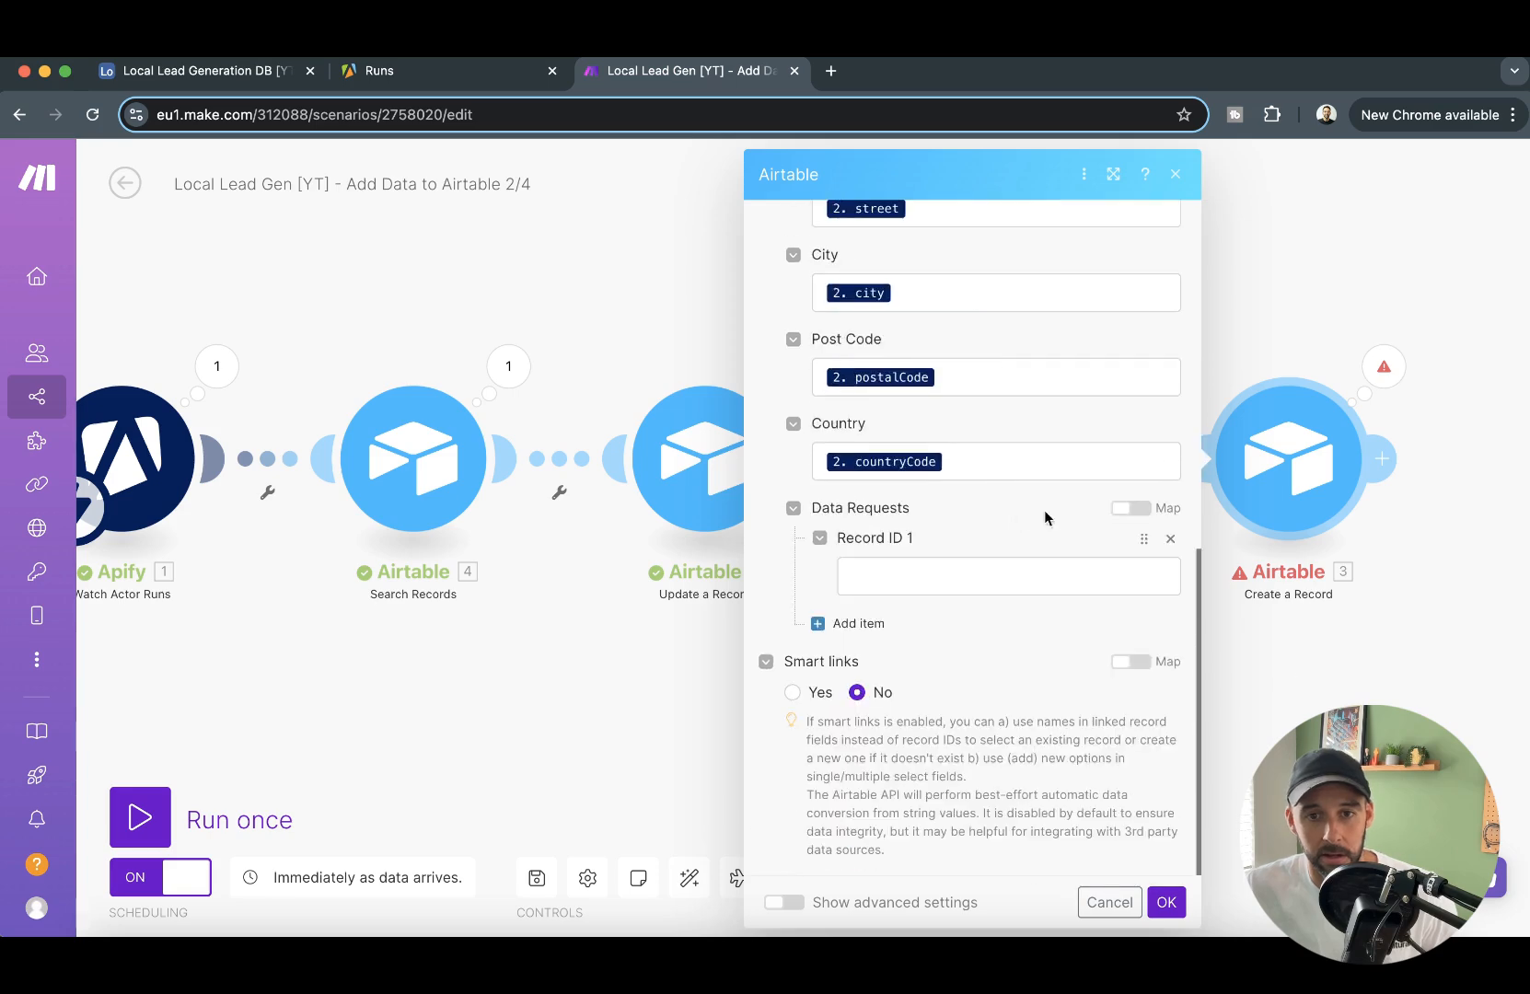
click(954, 577)
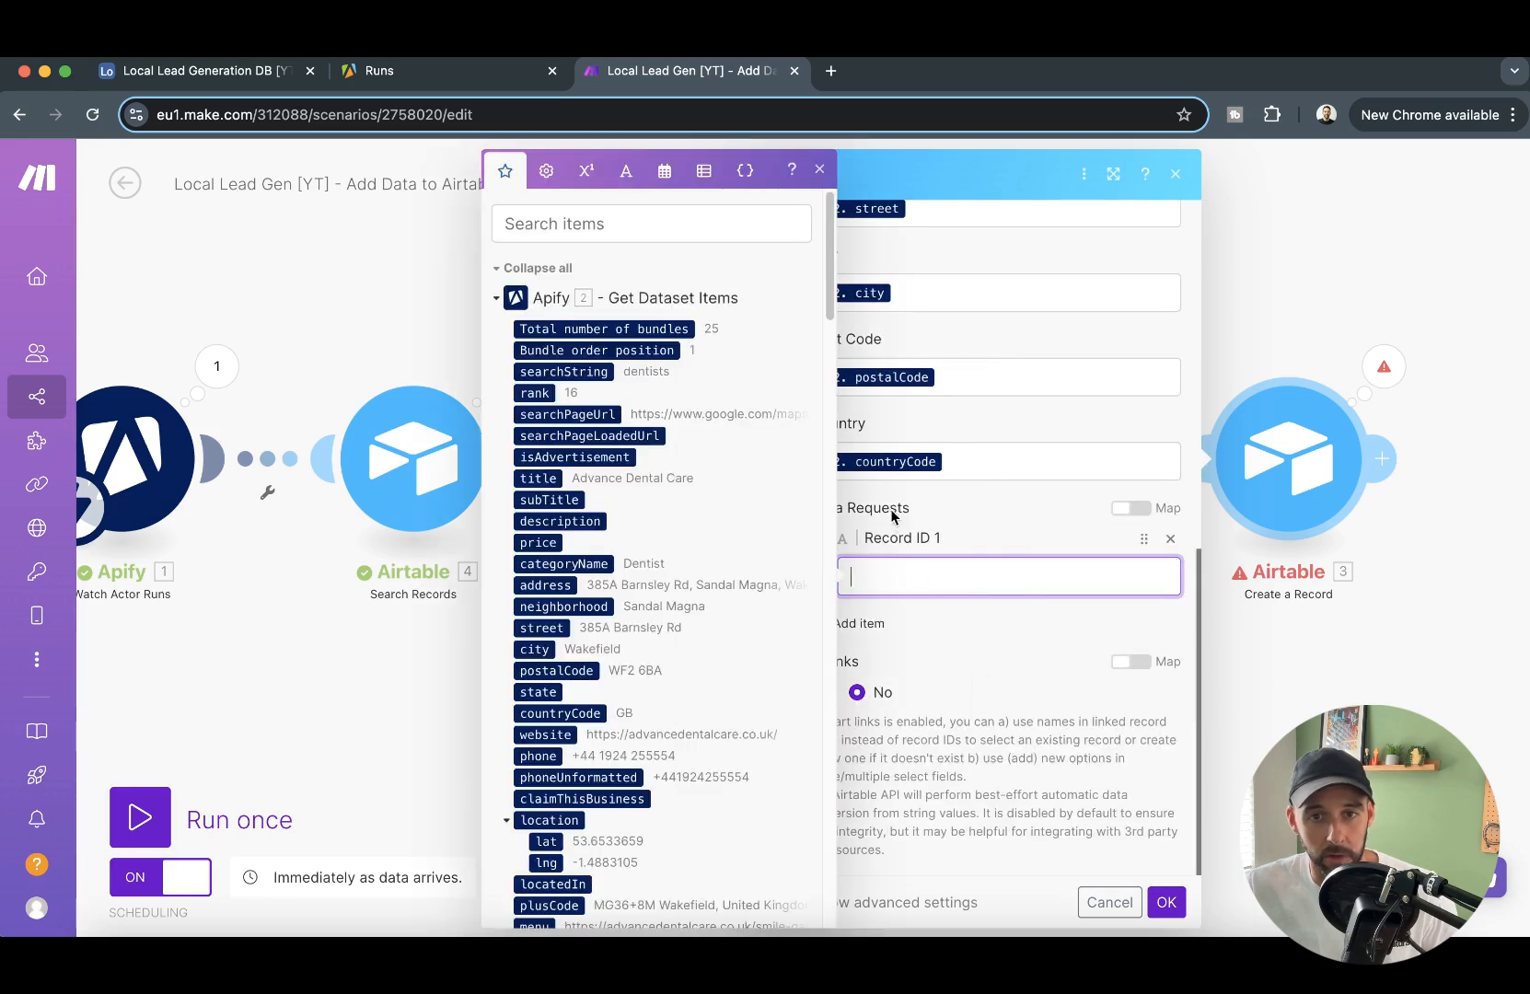
scroll(699, 614, down, 15)
scroll(694, 614, down, 5)
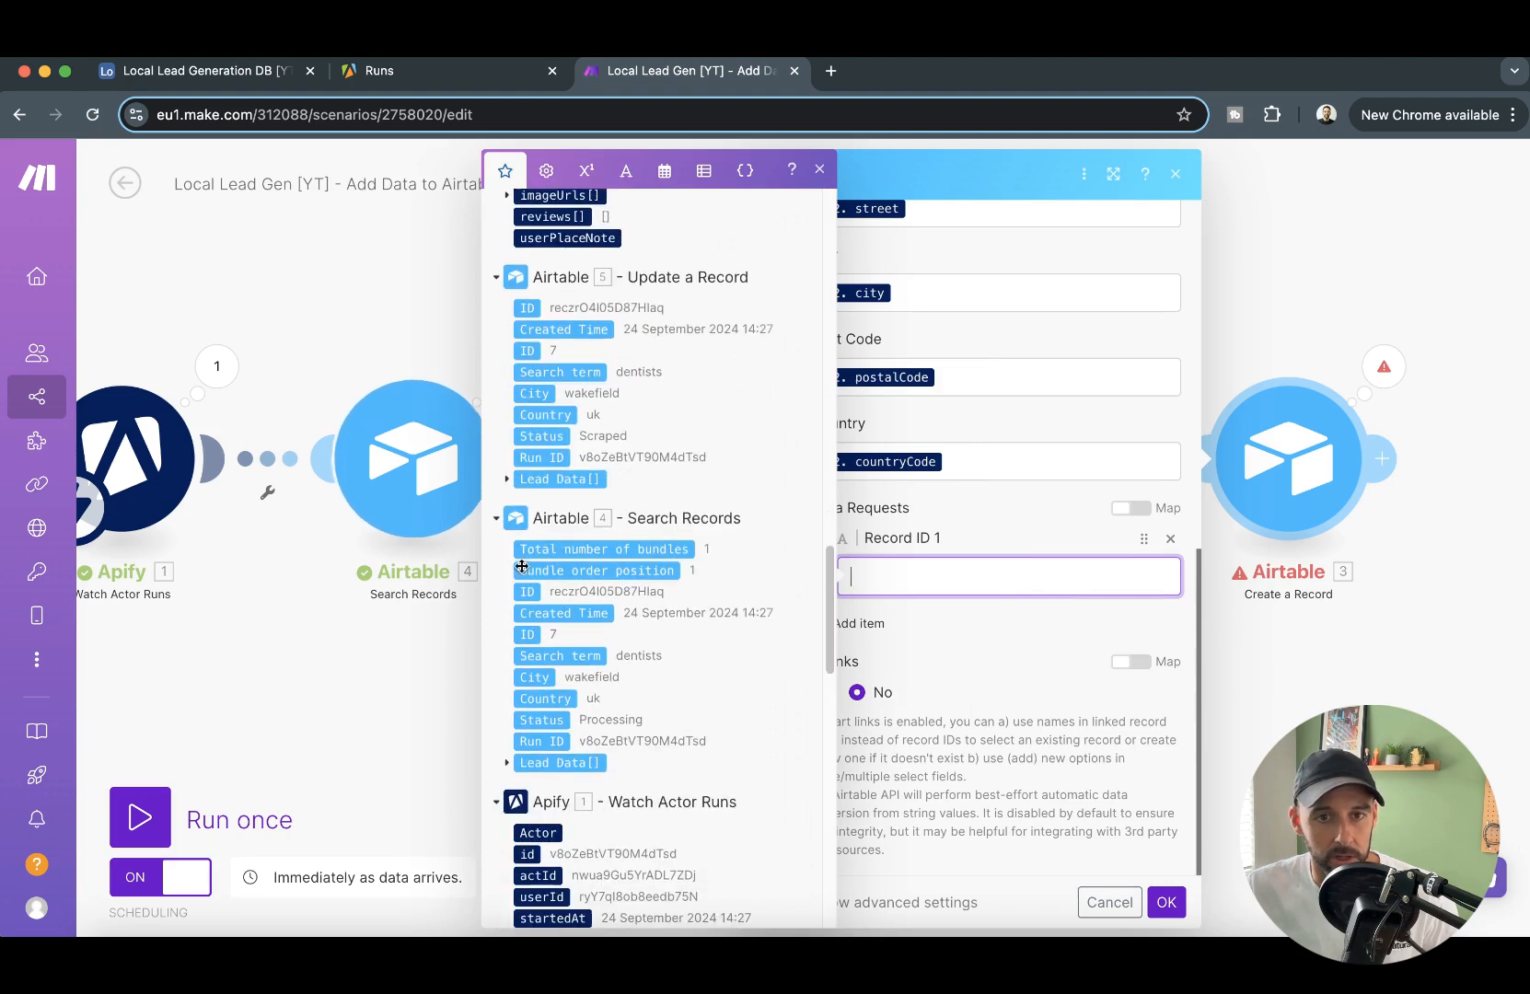
click(522, 592)
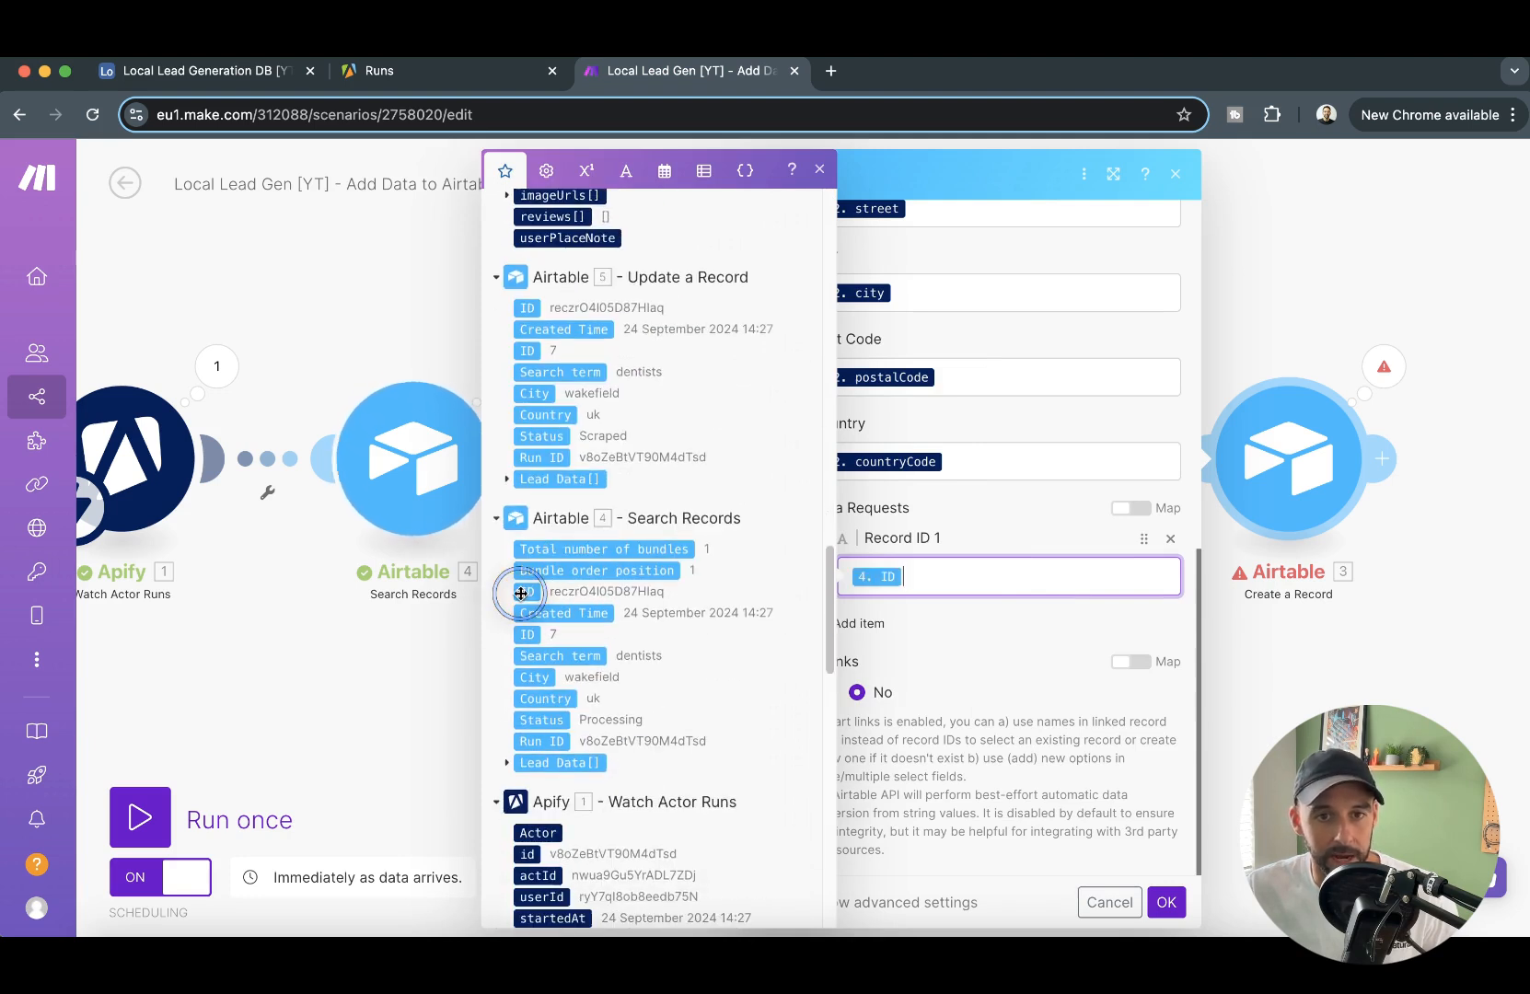
click(1167, 902)
- Run the scenario once with the existing webhook data and review the leads written to Airtable's Lead Data table
click(140, 816)
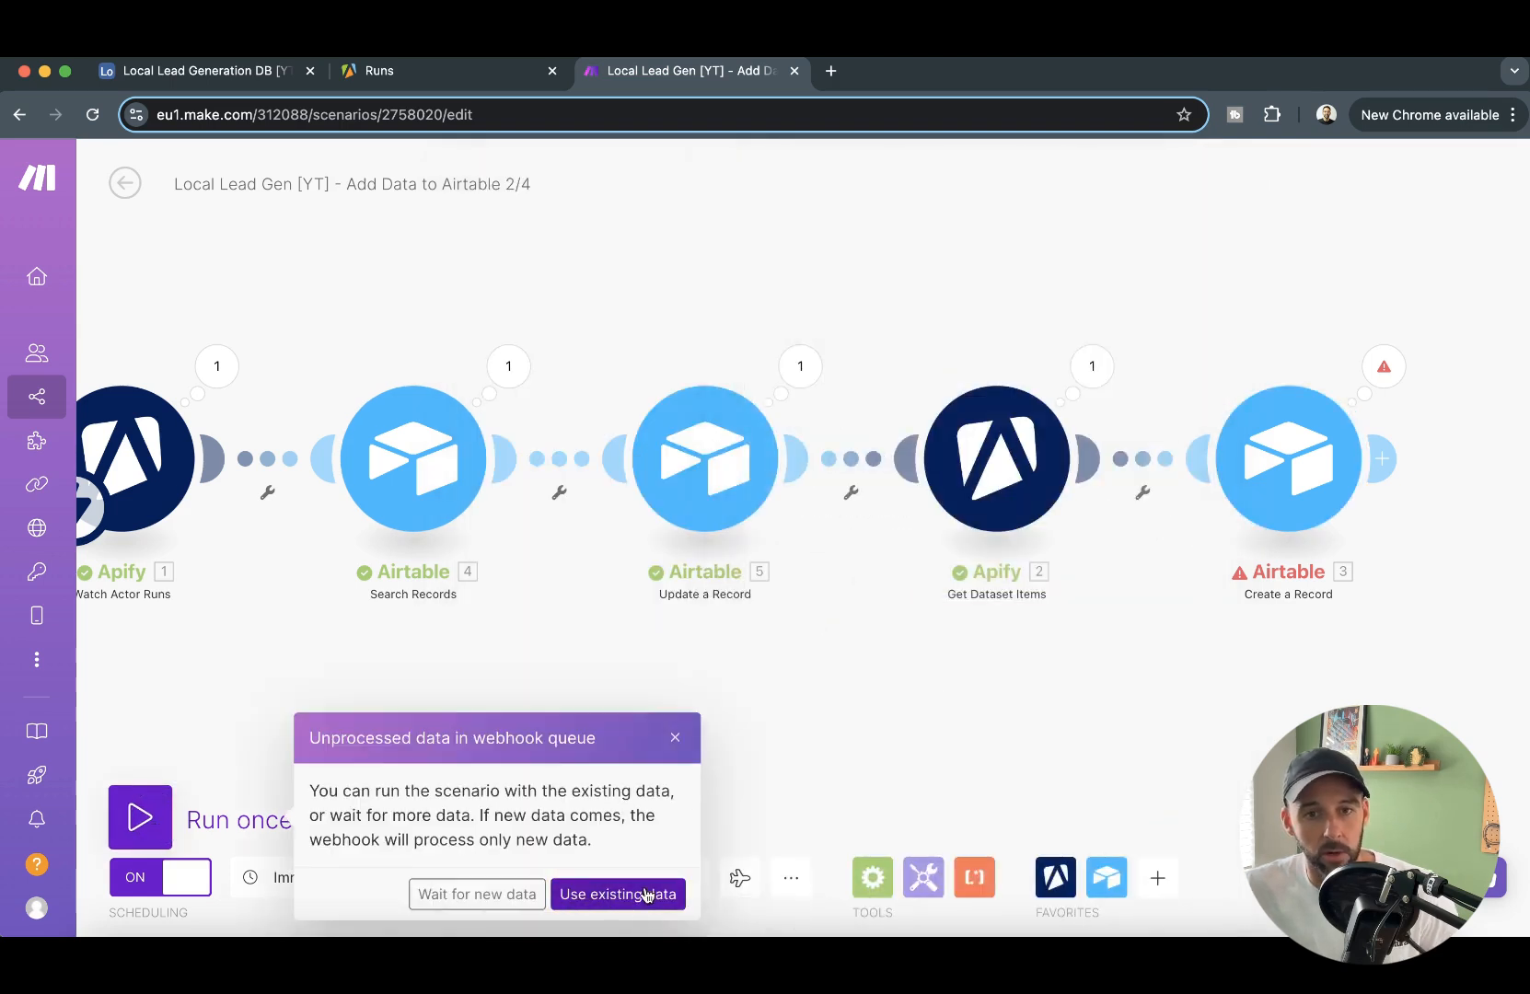
click(613, 896)
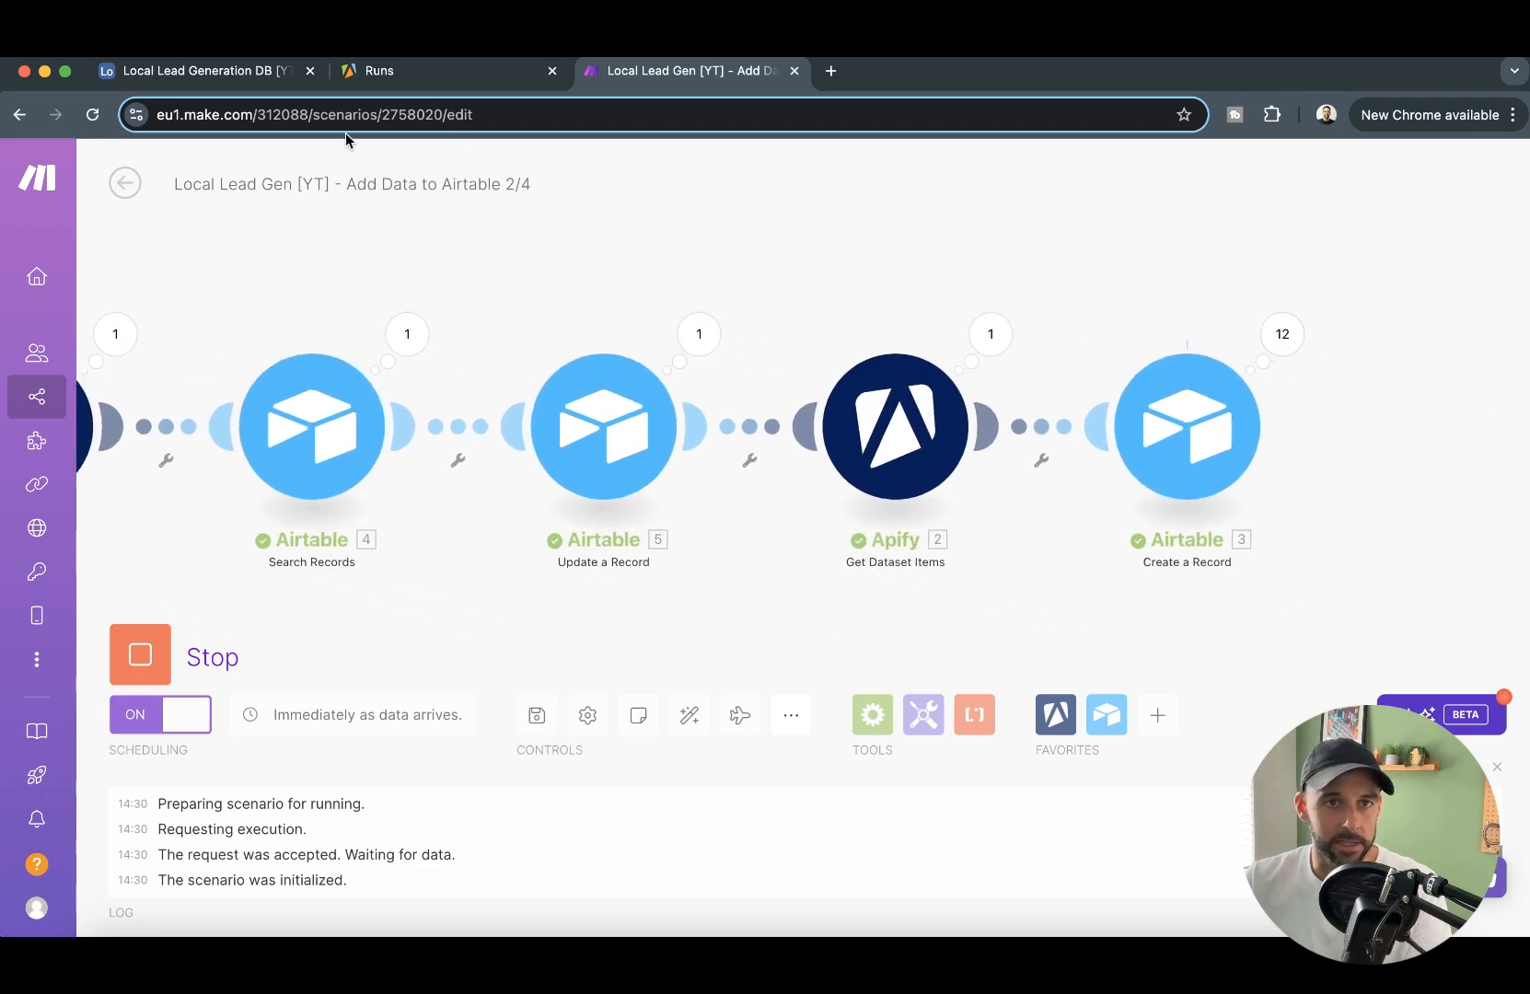
click(227, 73)
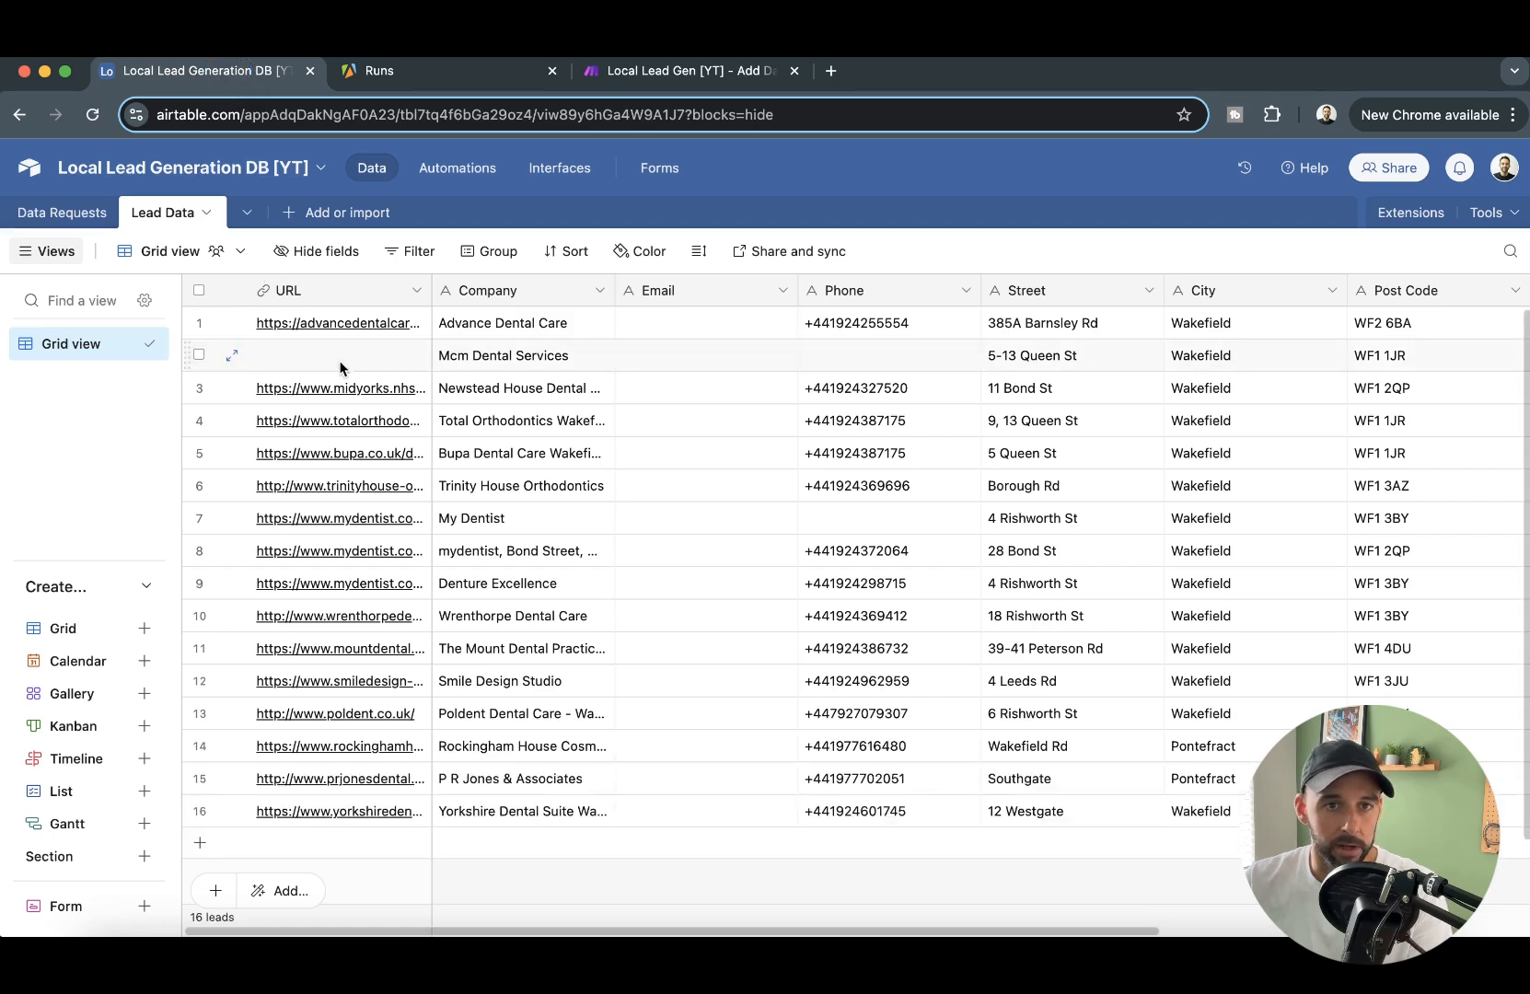
scroll(598, 498, down, 3)
scroll(597, 499, down, 1)
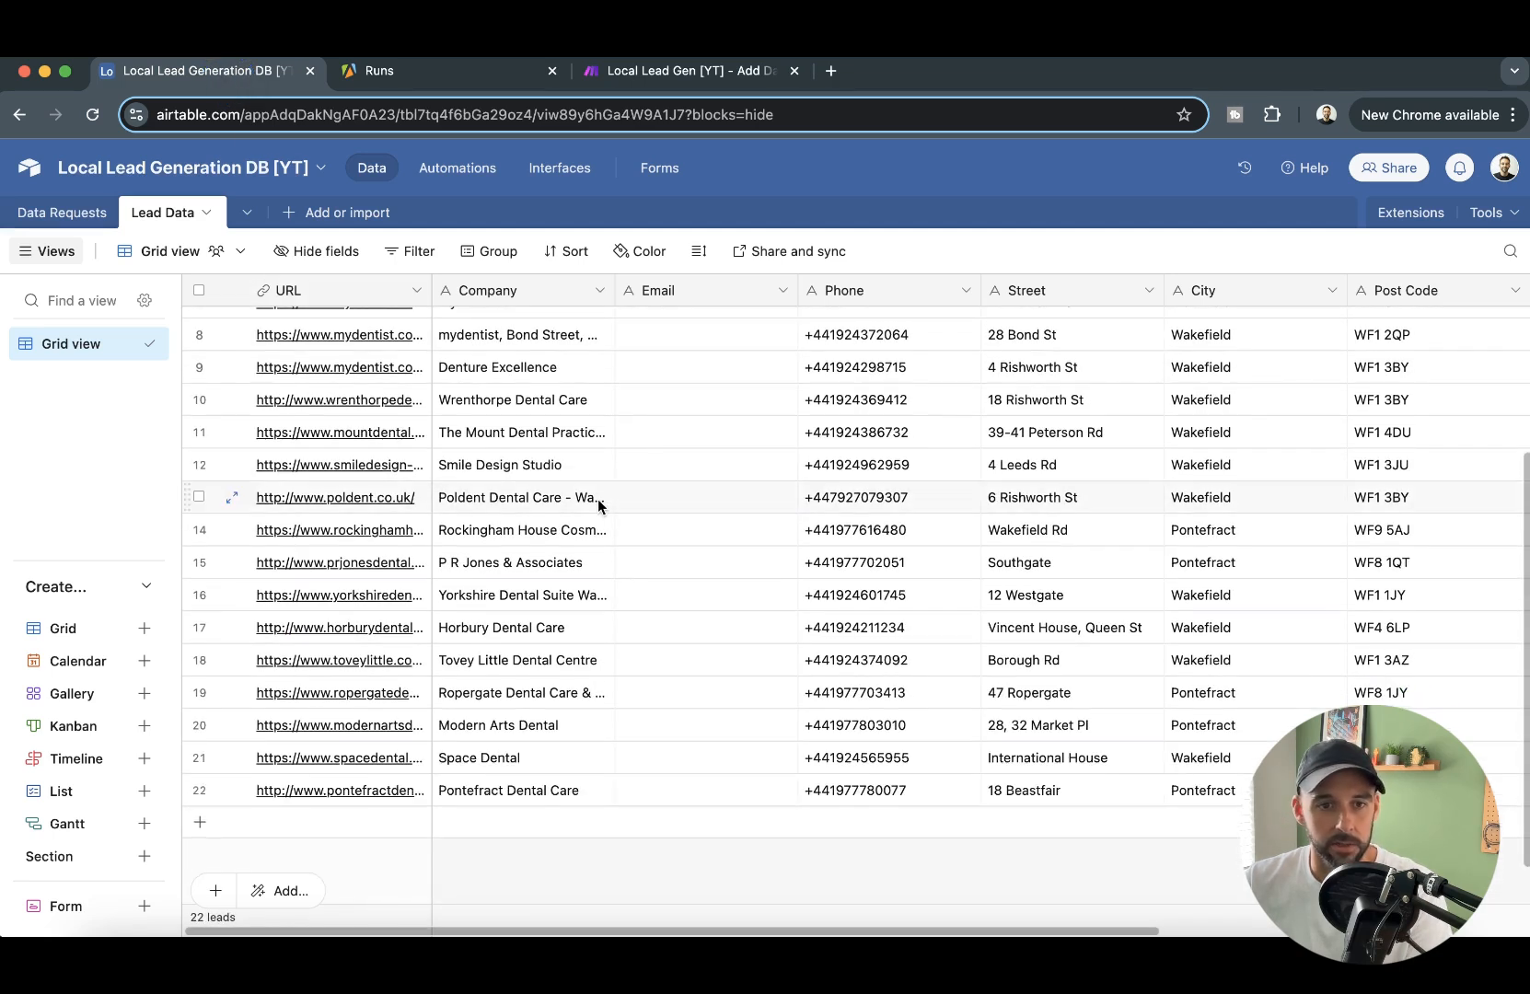
scroll(589, 501, down, 1)
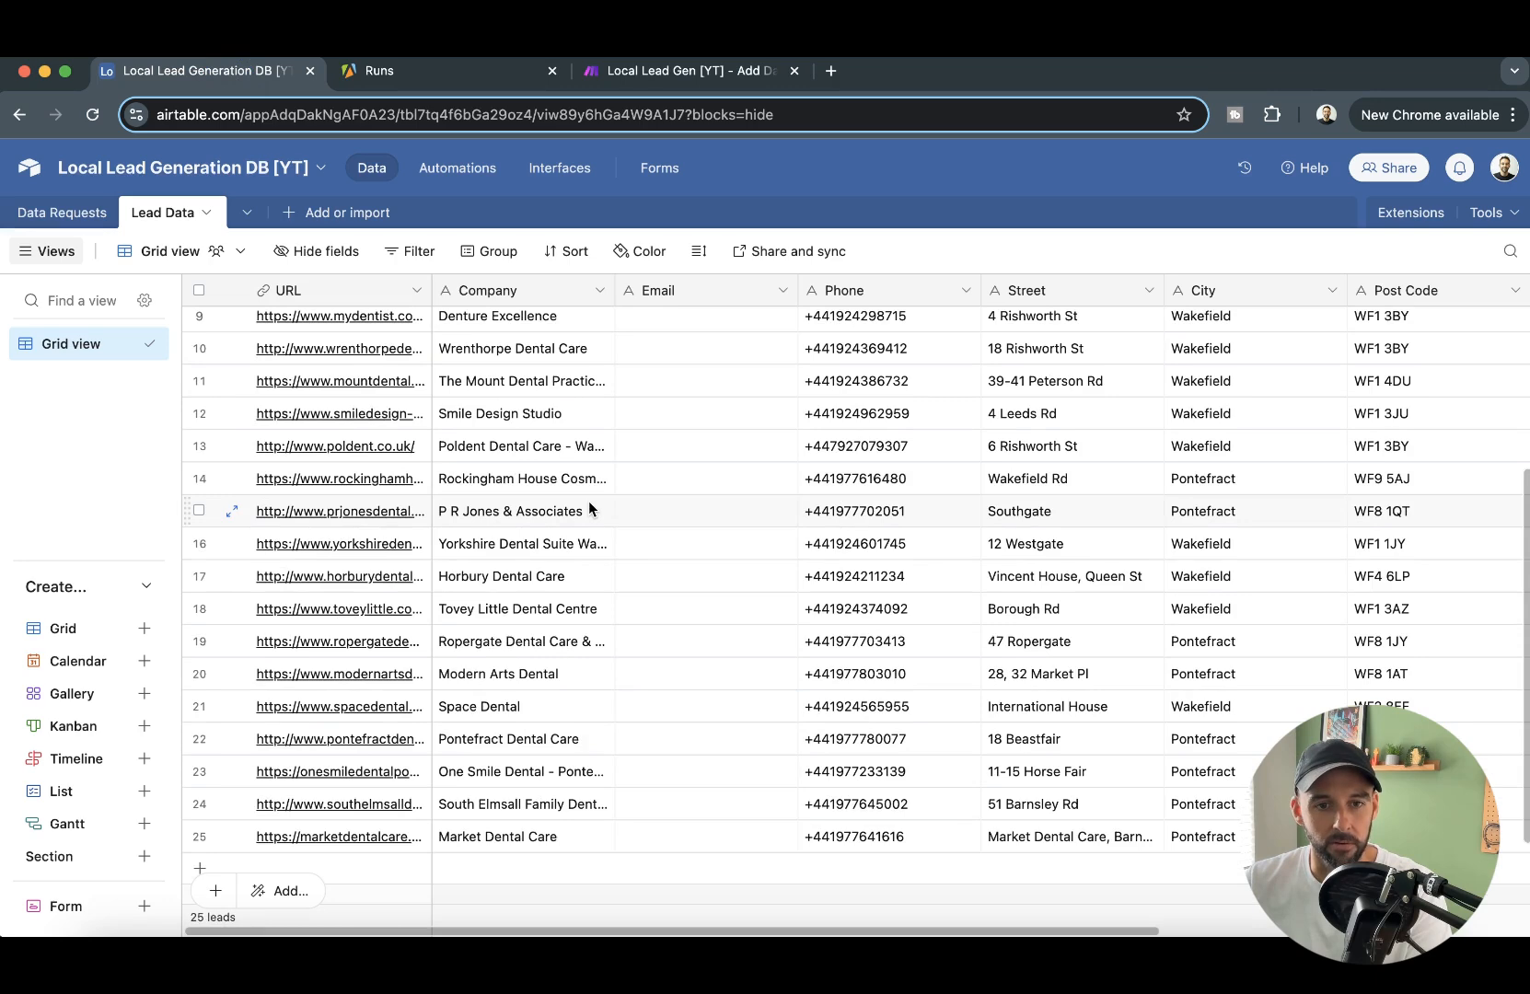
scroll(588, 524, up, 5)
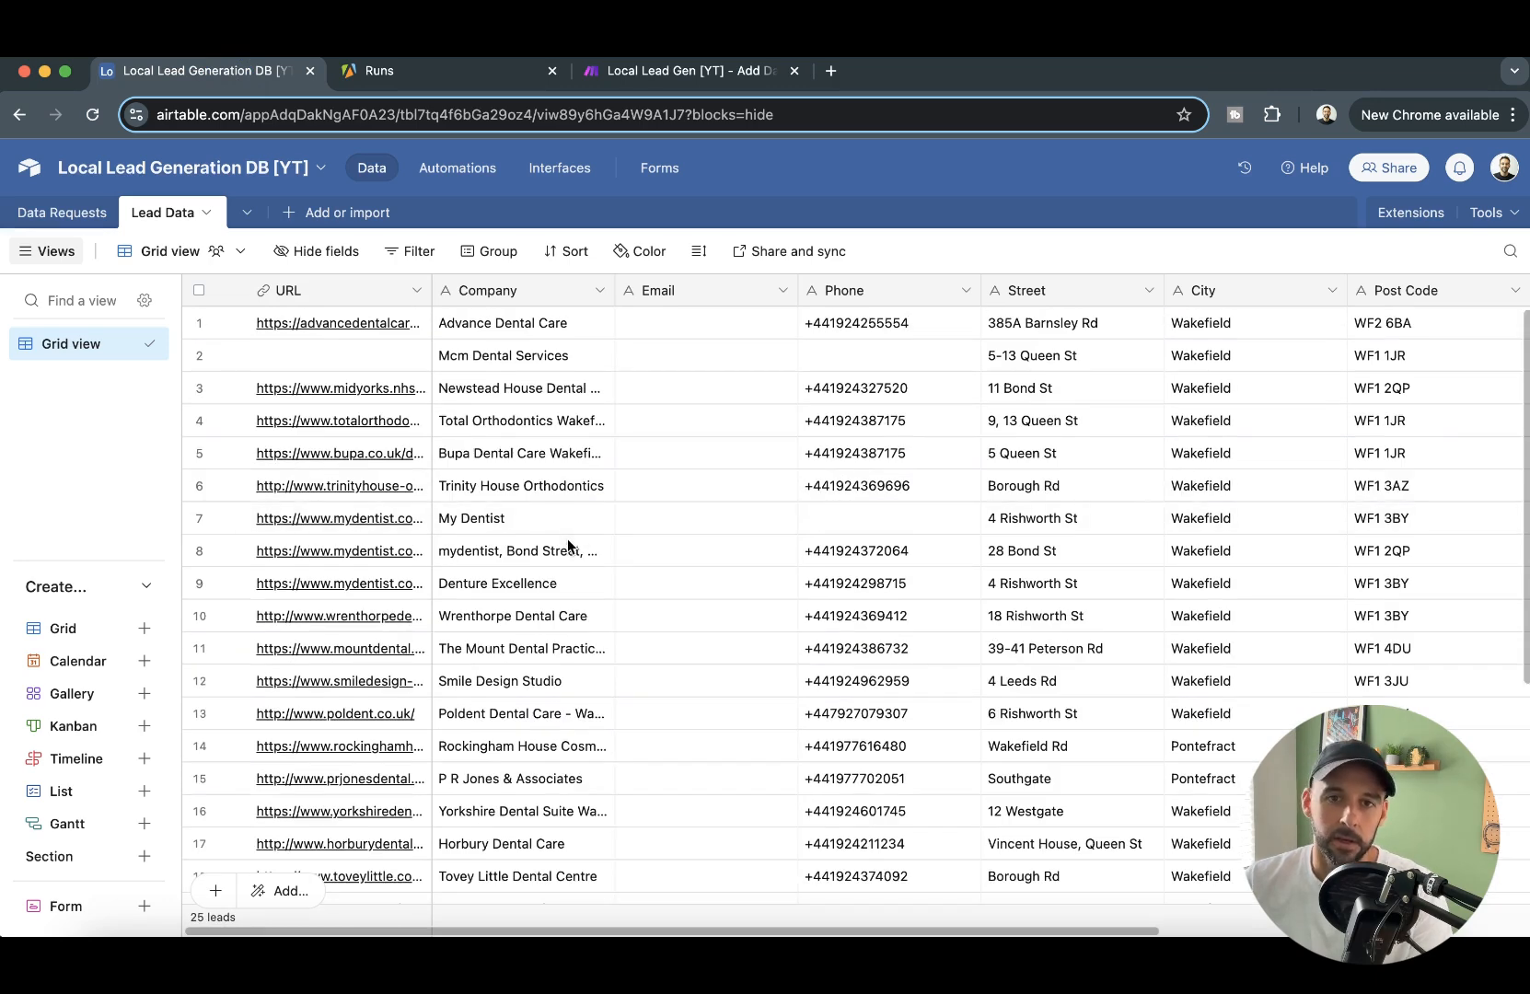
- Examine the Email column from the first to the last lead in the Lead Data table
drag(659, 324, 702, 849)
click(703, 847)
scroll(701, 712, down, 1)
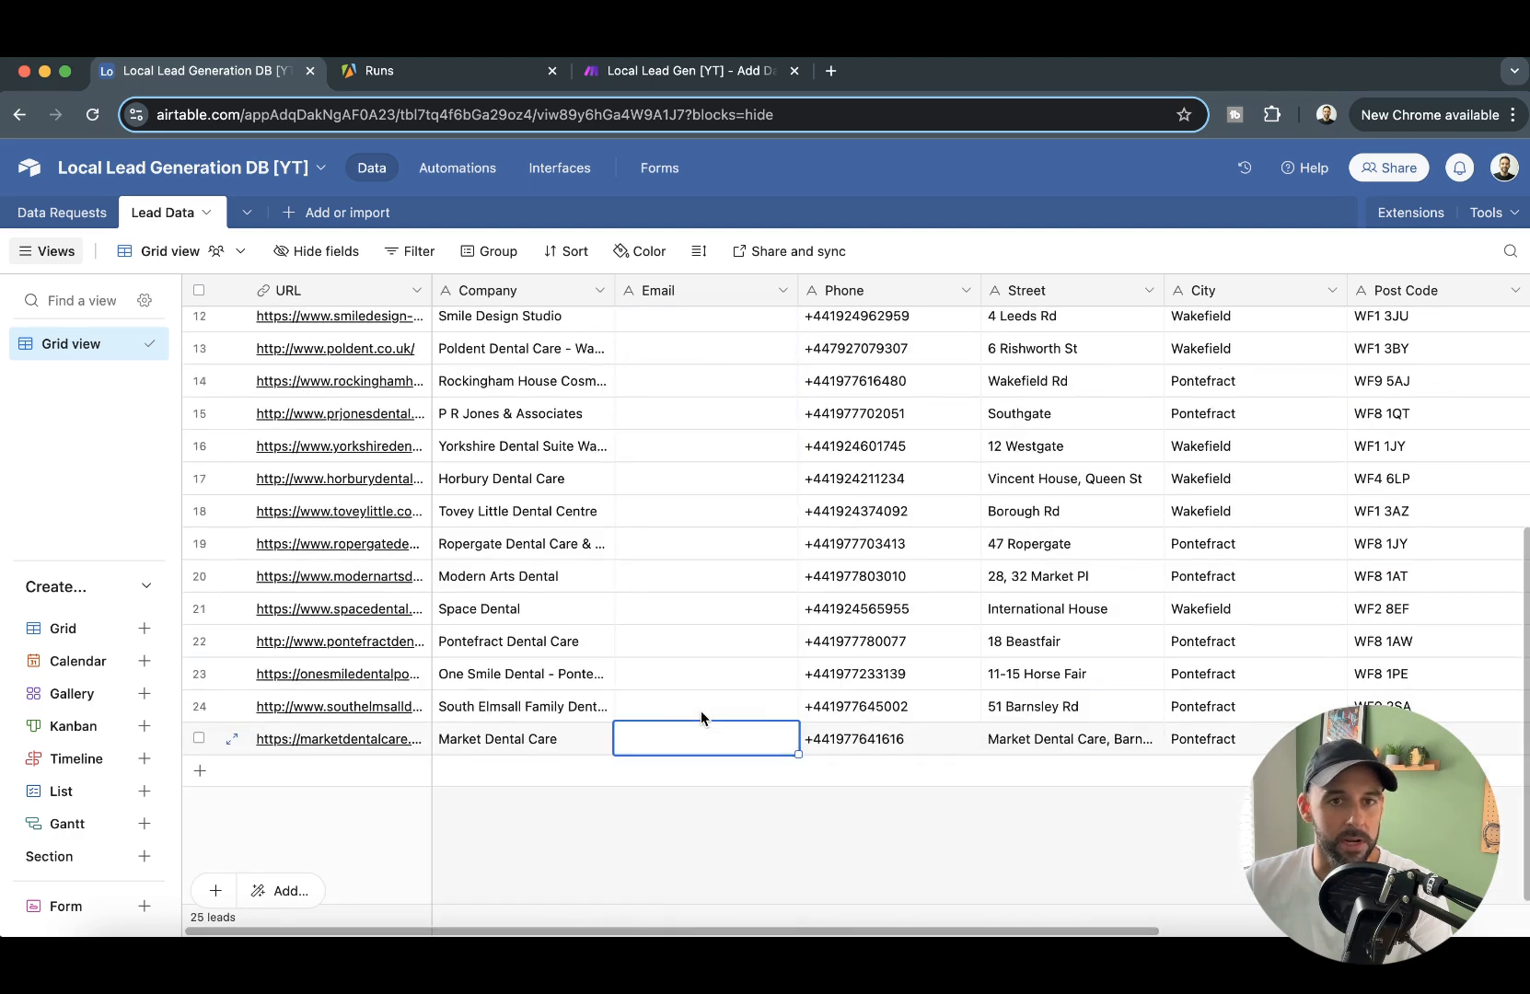
scroll(702, 713, up, 4)
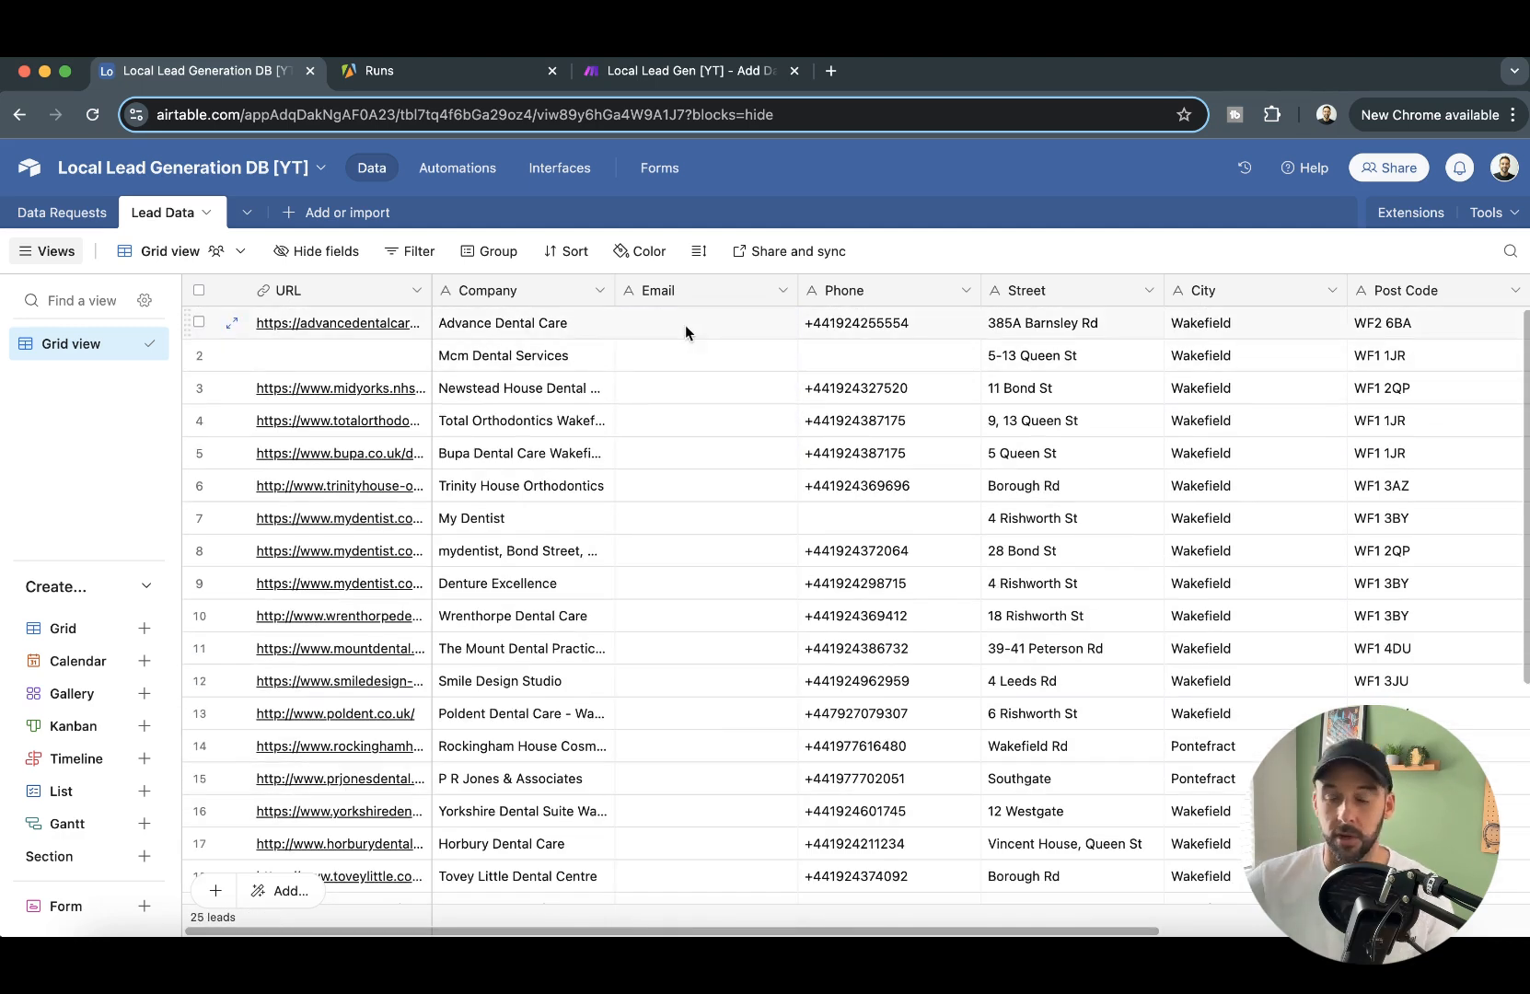
- Switch to Make and review the full module chain of the Add Data to Airtable 2/4 scenario after its run
click(695, 73)
drag(1074, 628, 1091, 534)
scroll(1183, 629, down, 3)
drag(846, 226, 767, 253)
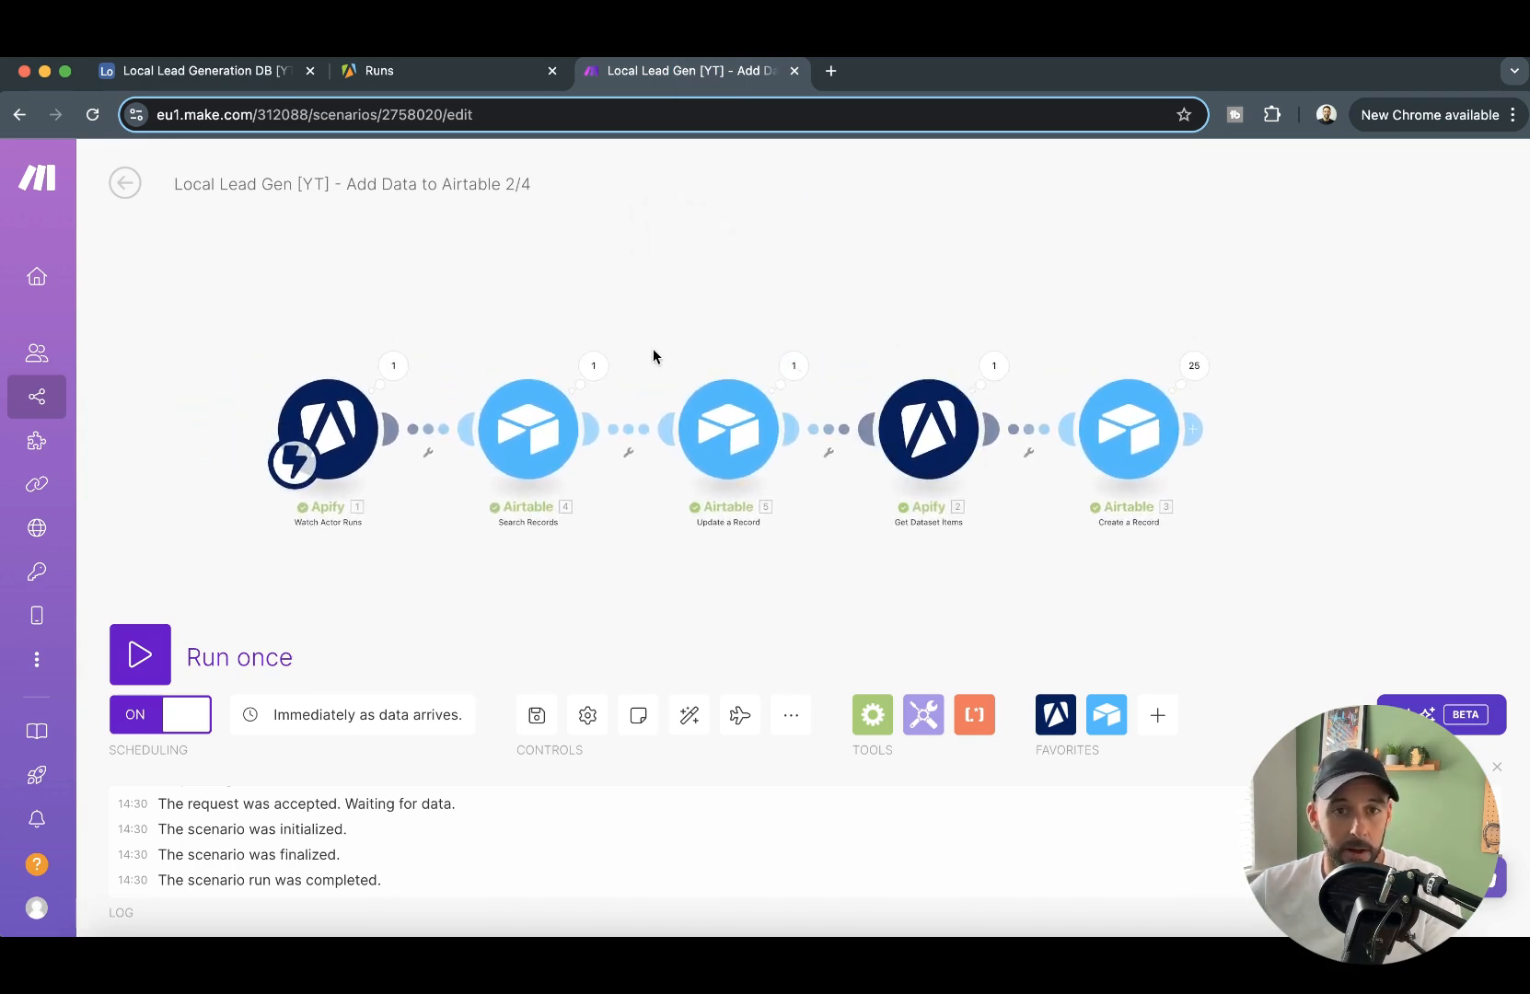
- Switch to Apify, look over the runs and recently used Actors, and search the Store for "google maps email"
click(439, 81)
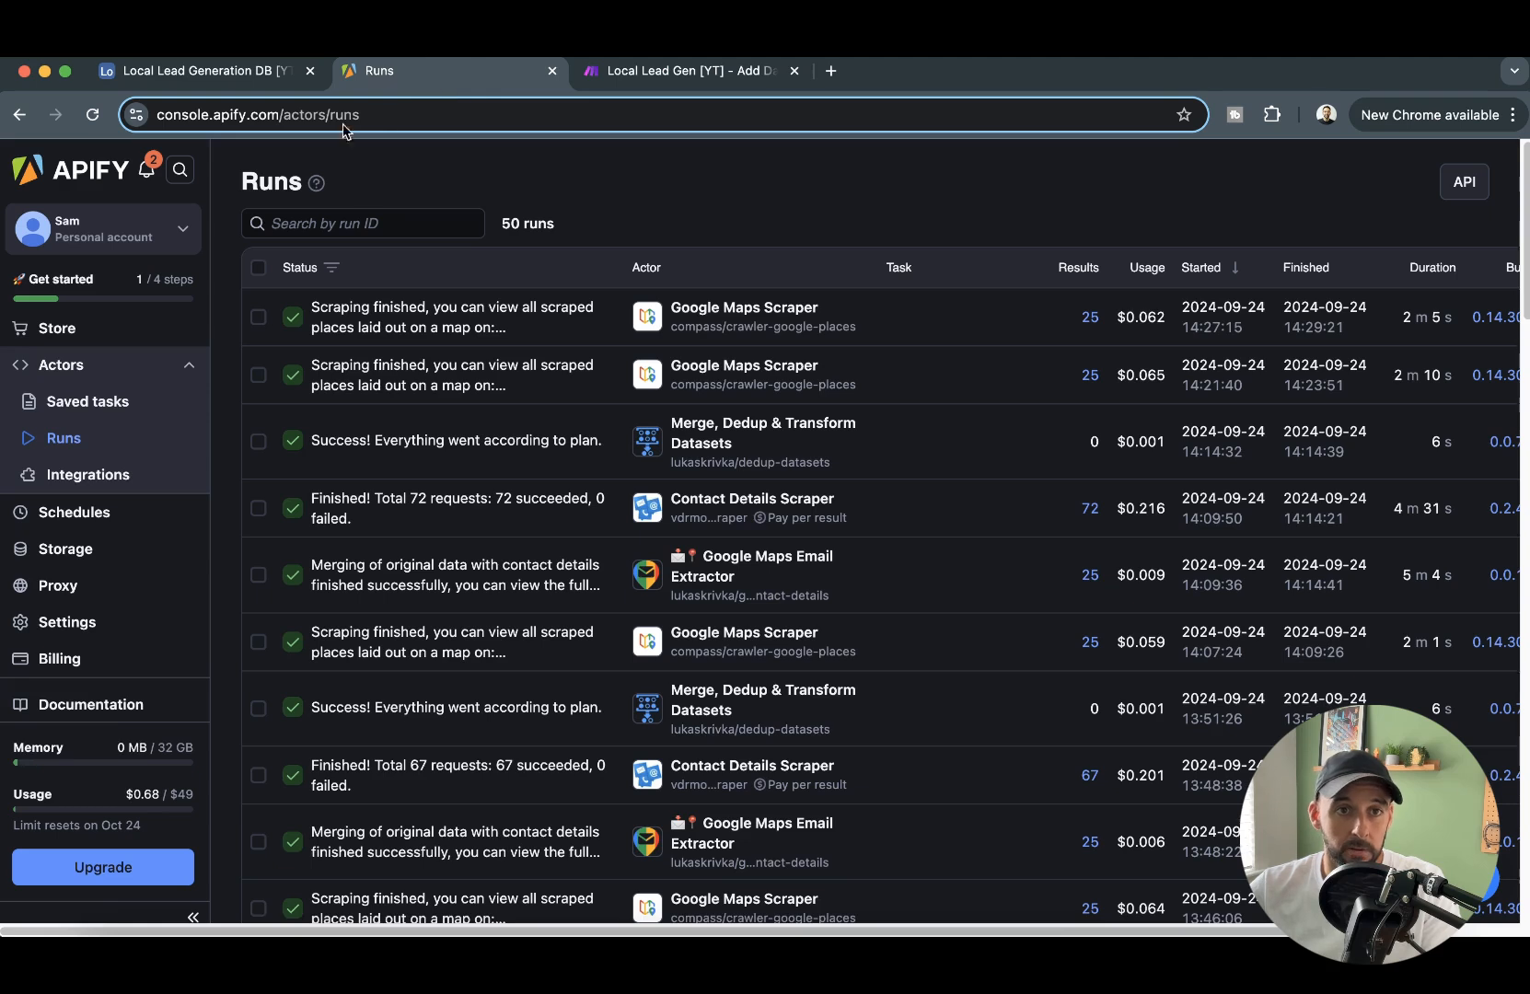
click(80, 374)
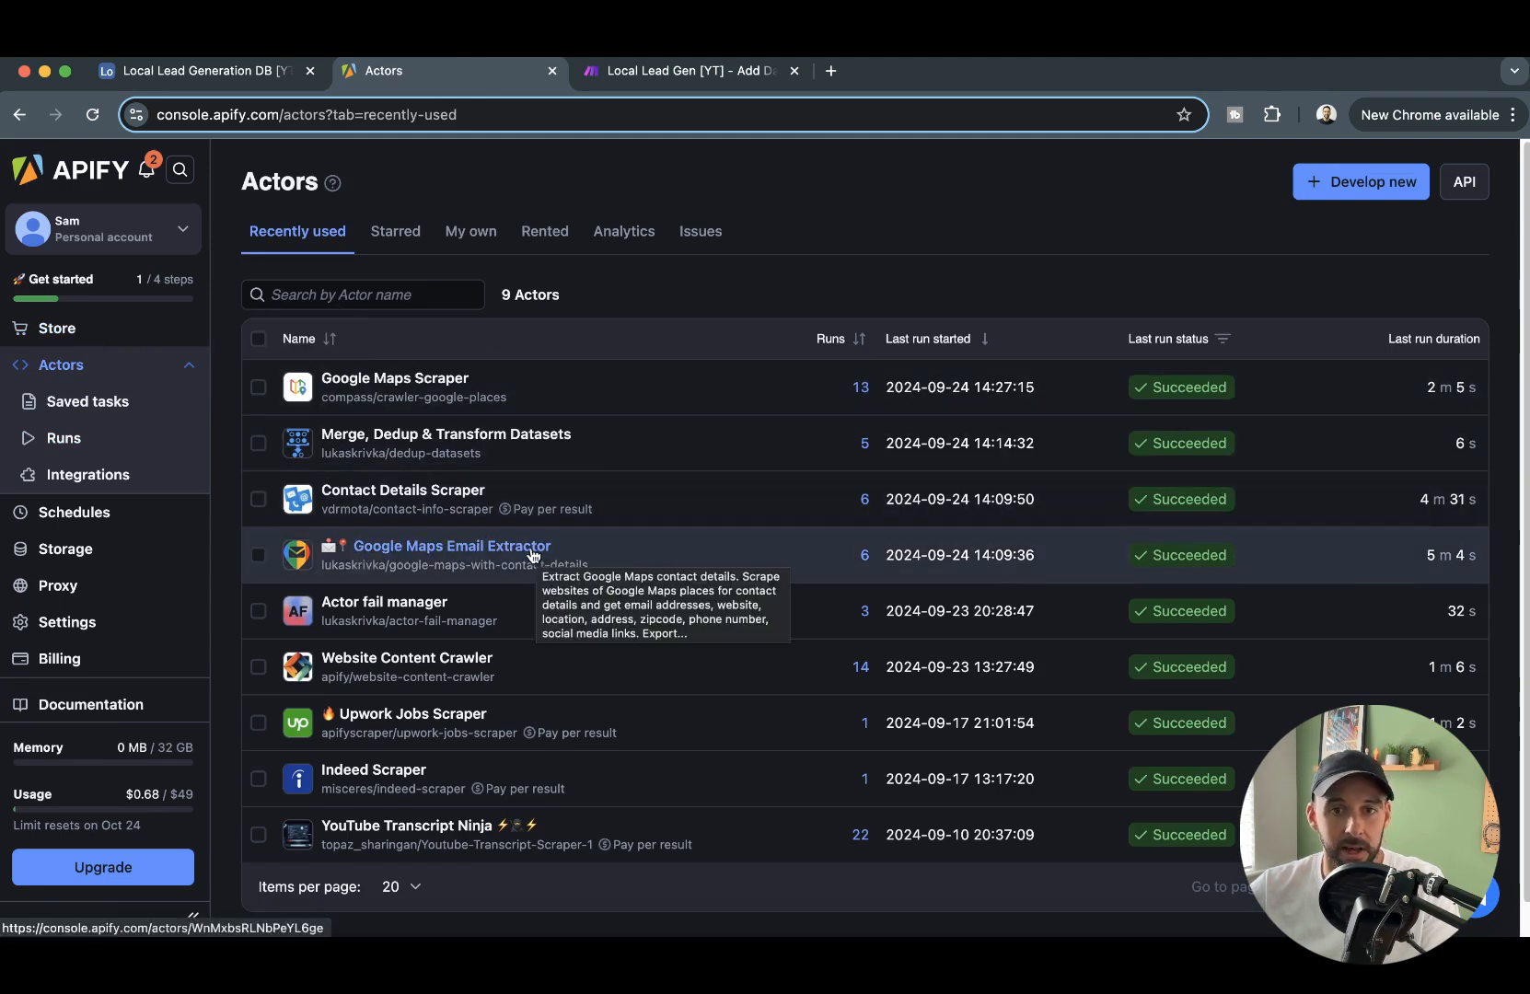
click(81, 340)
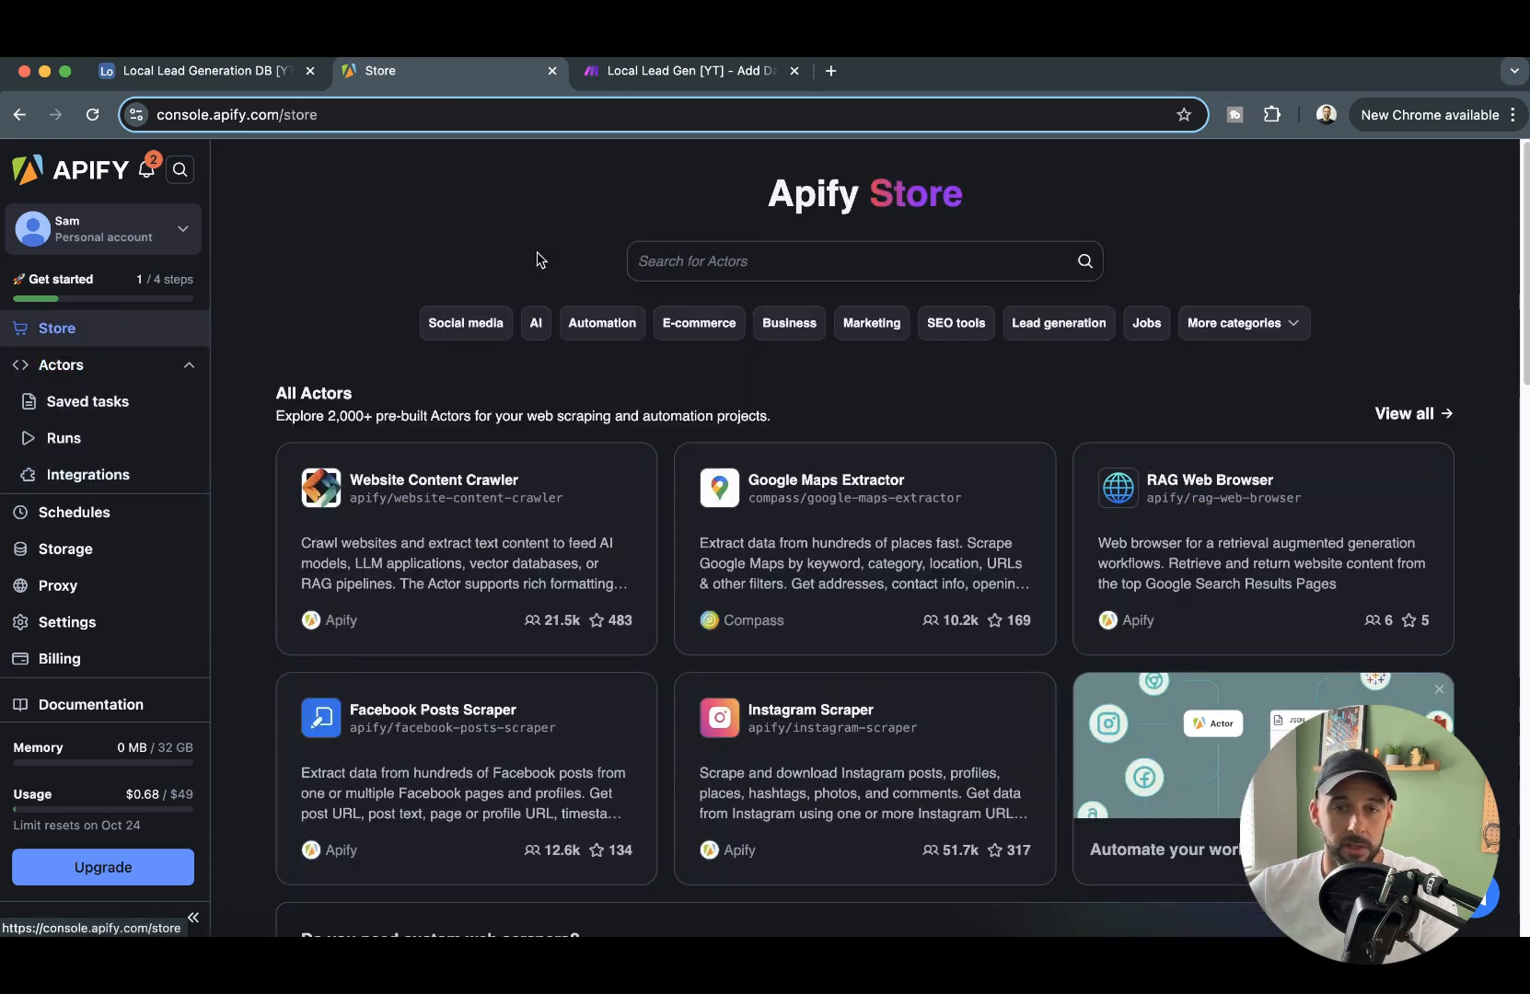
click(793, 259)
text(google maps email)
key(Return)
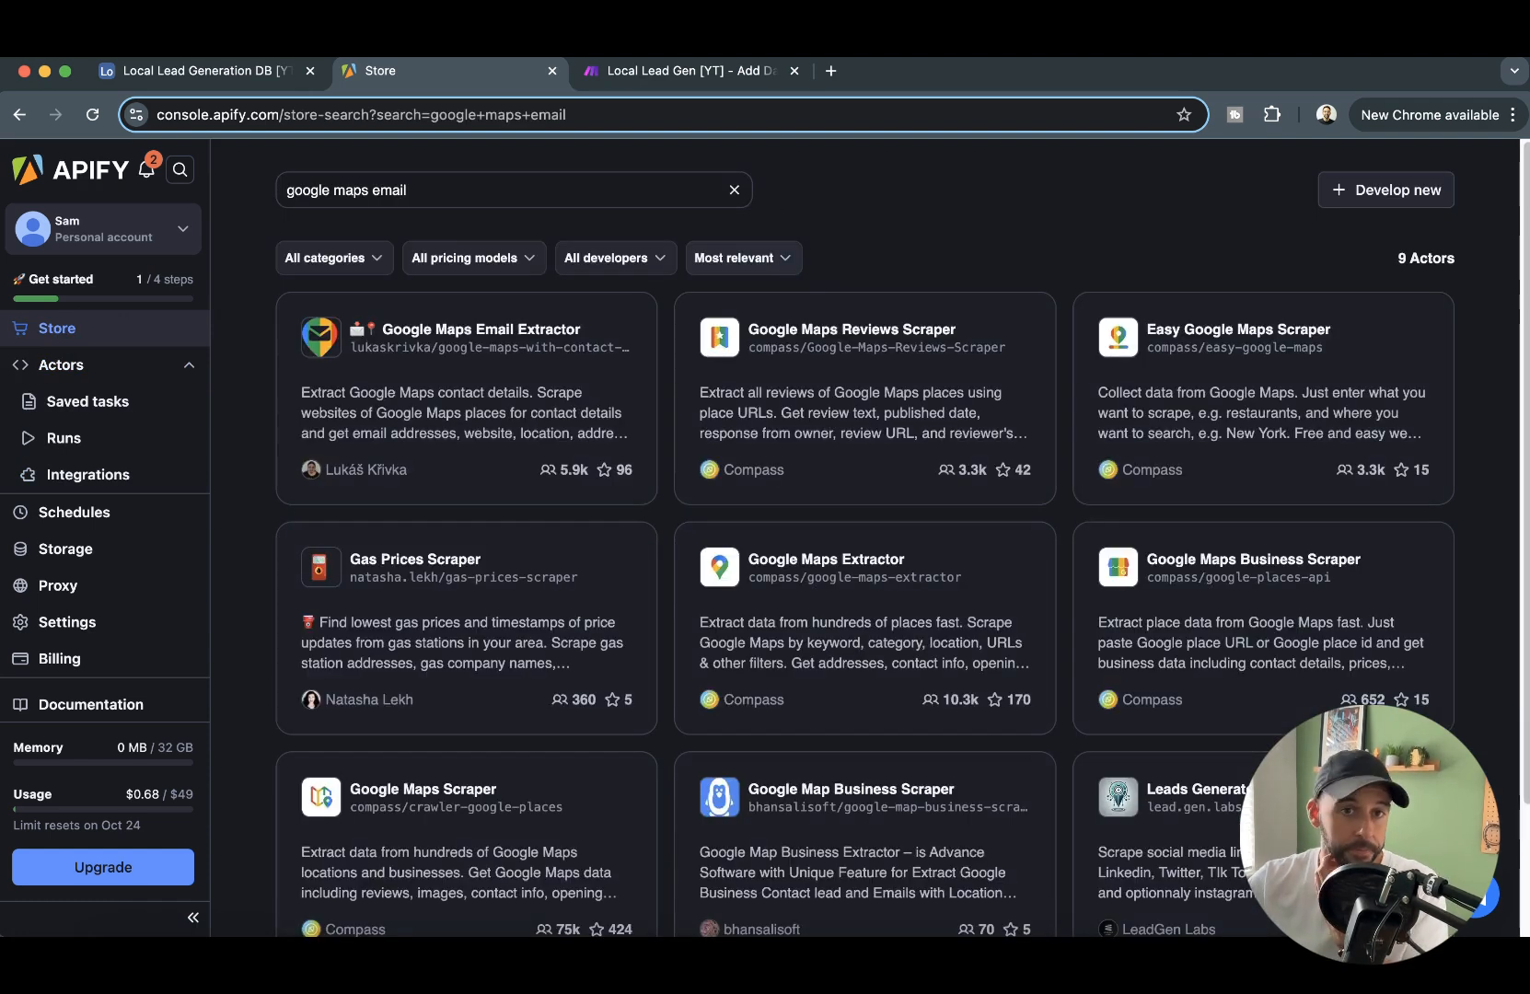
- Open the Google Maps Email Extractor Actor and select the existing Google Maps Scraper dataset ID in its input
click(433, 387)
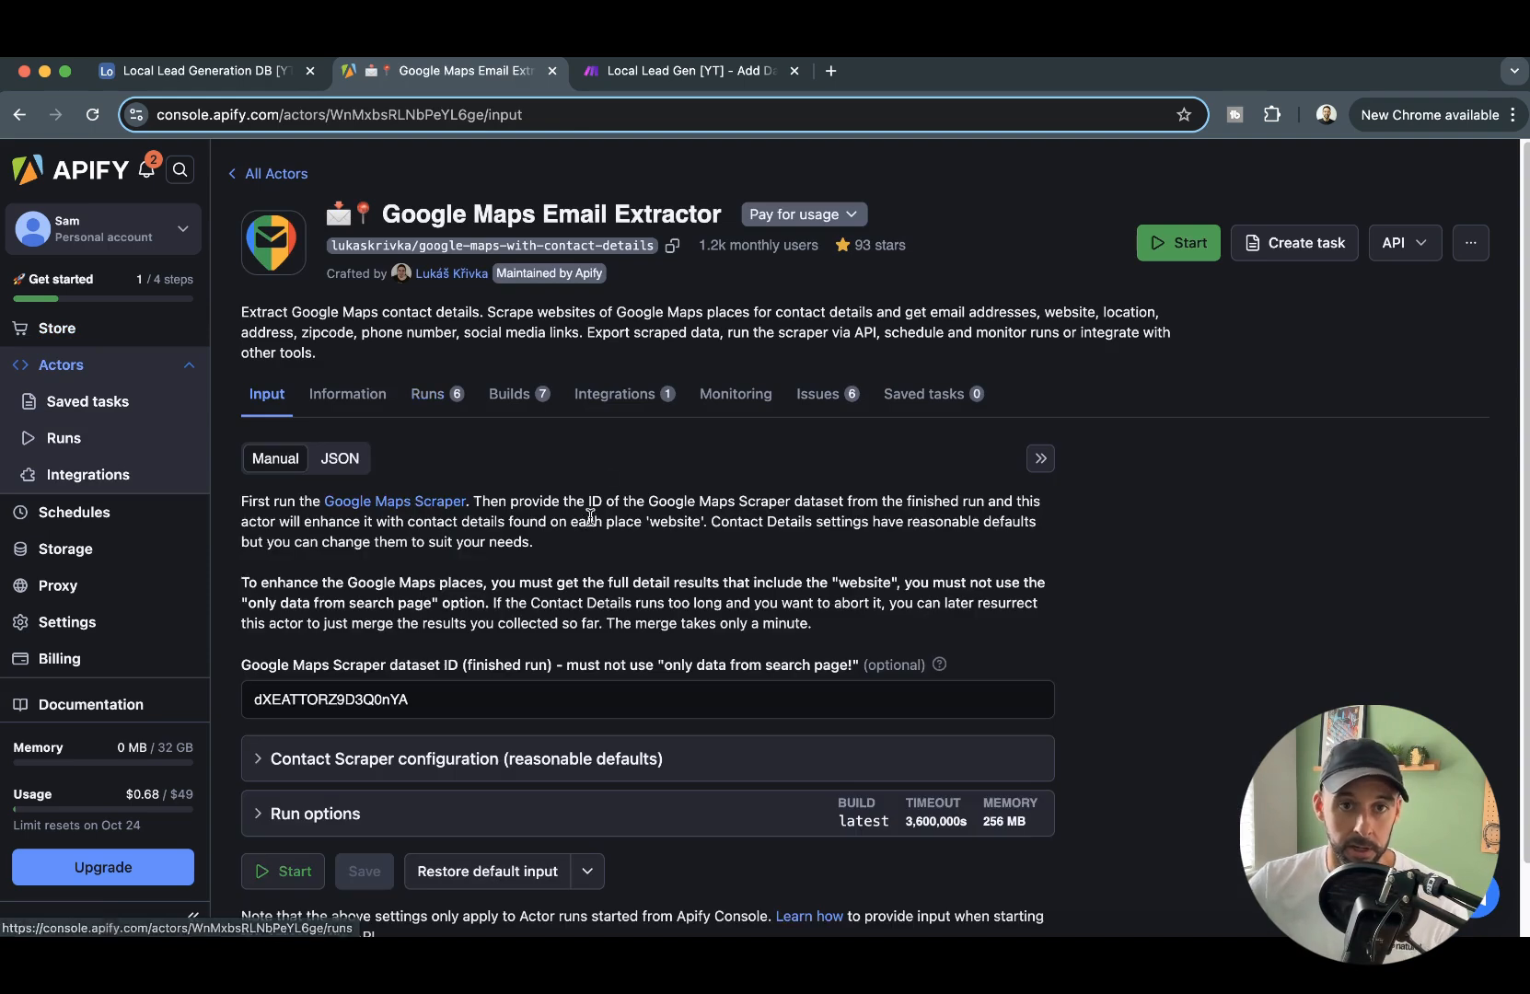
scroll(553, 341, down, 2)
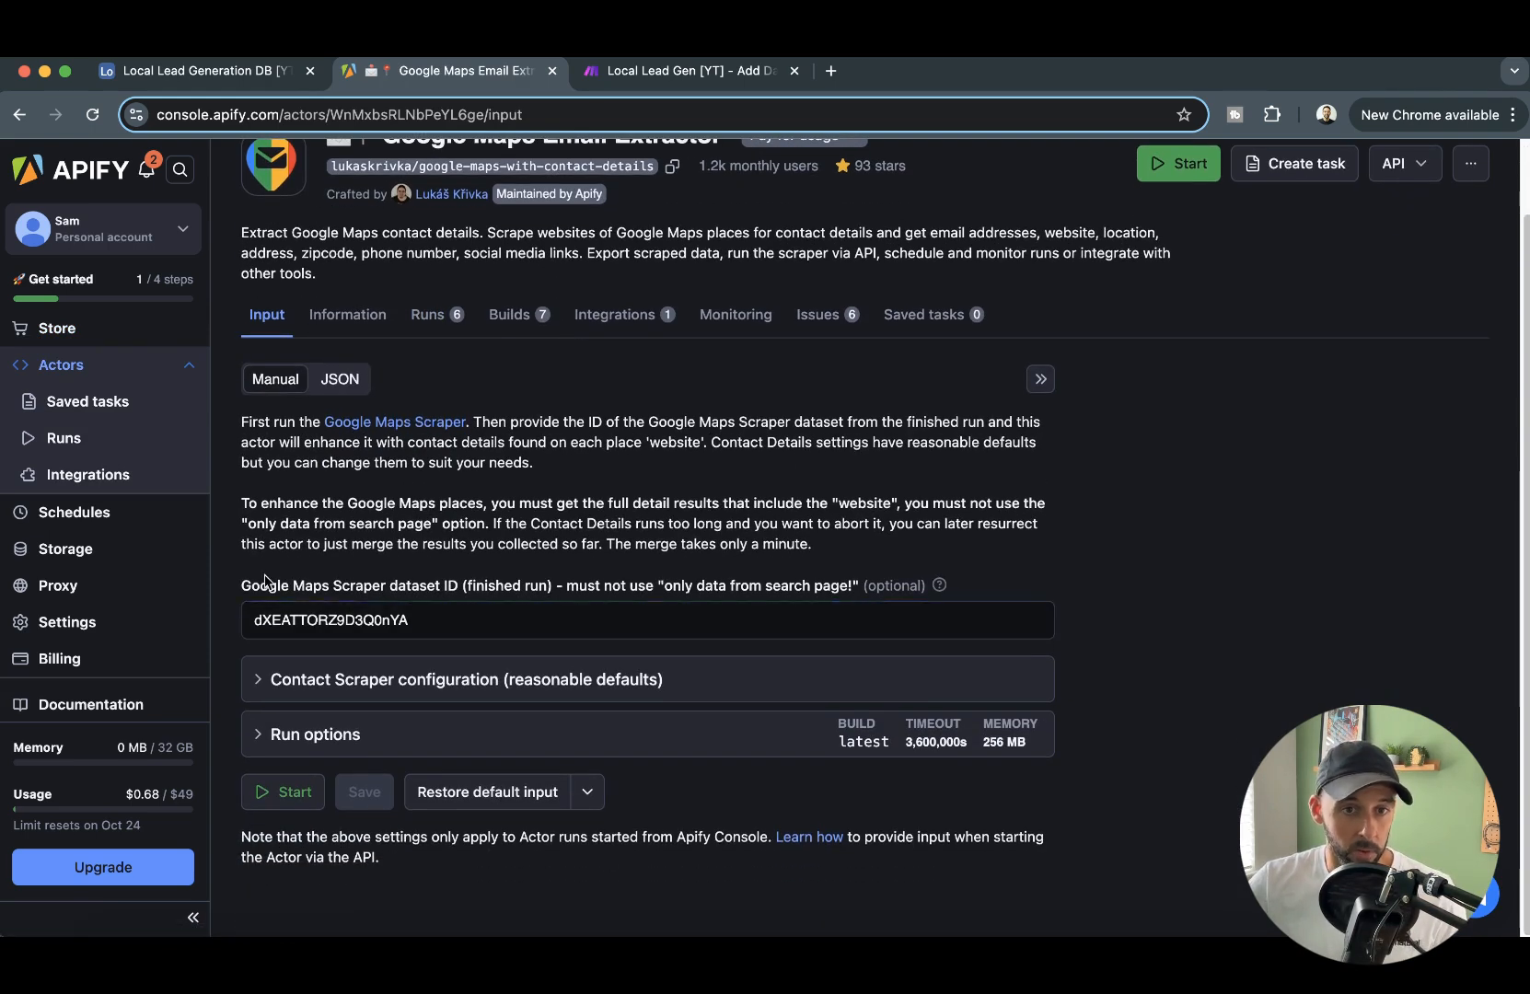
drag(238, 587, 211, 620)
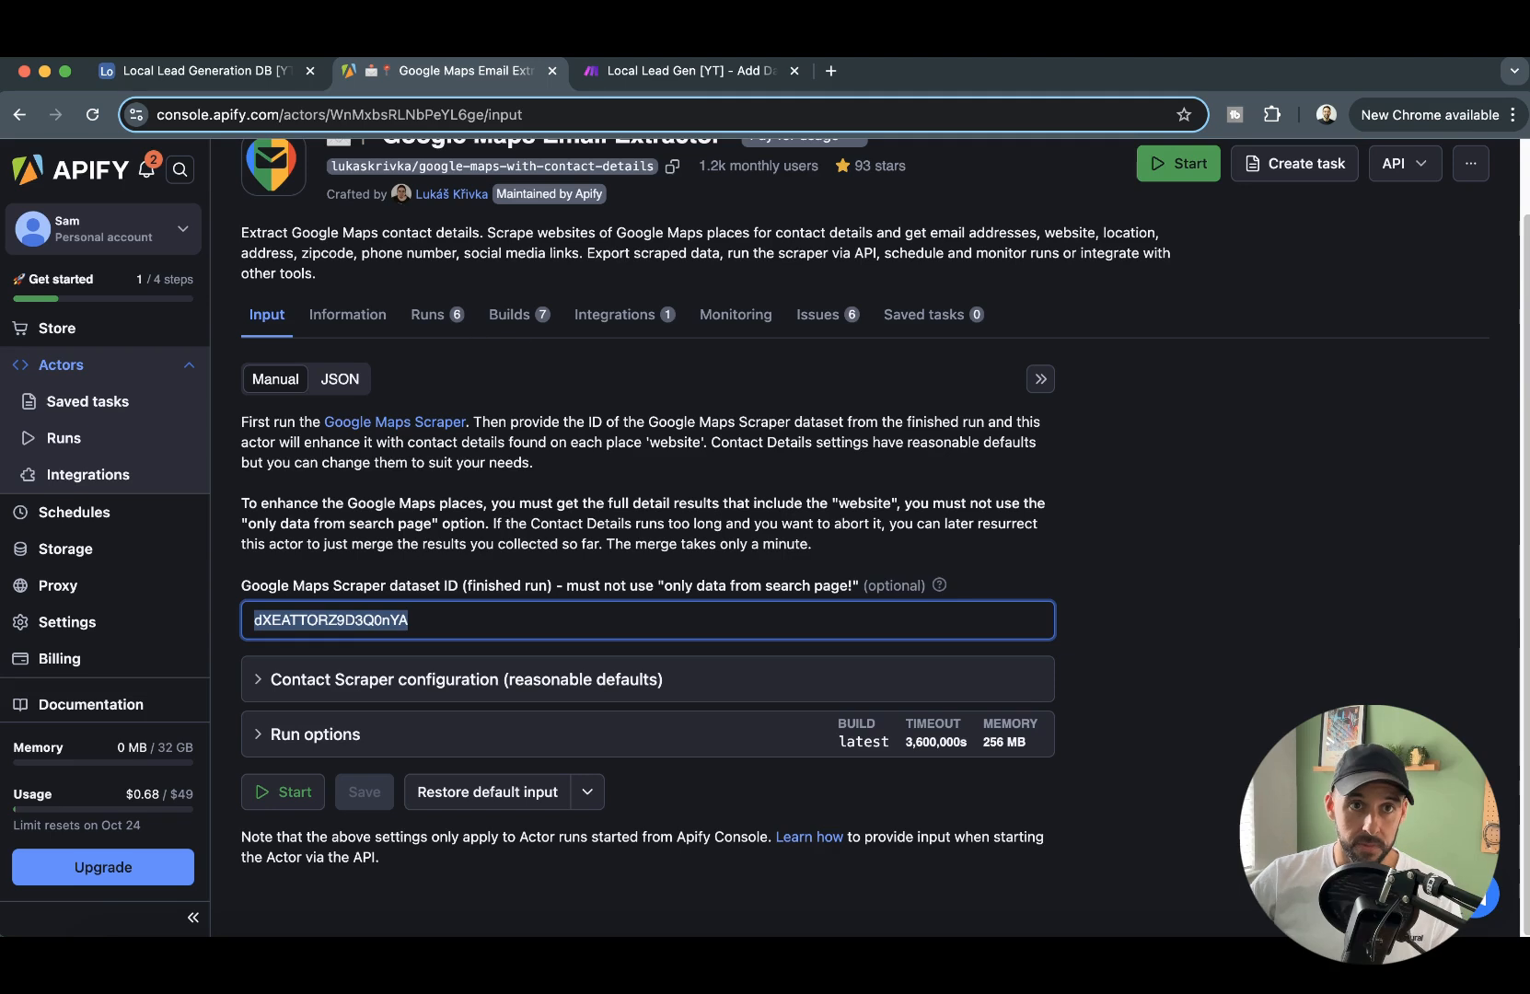
- Switch to Make and copy the Dataset ID from the input bundle of the Apify Get Dataset Items module's run
click(267, 71)
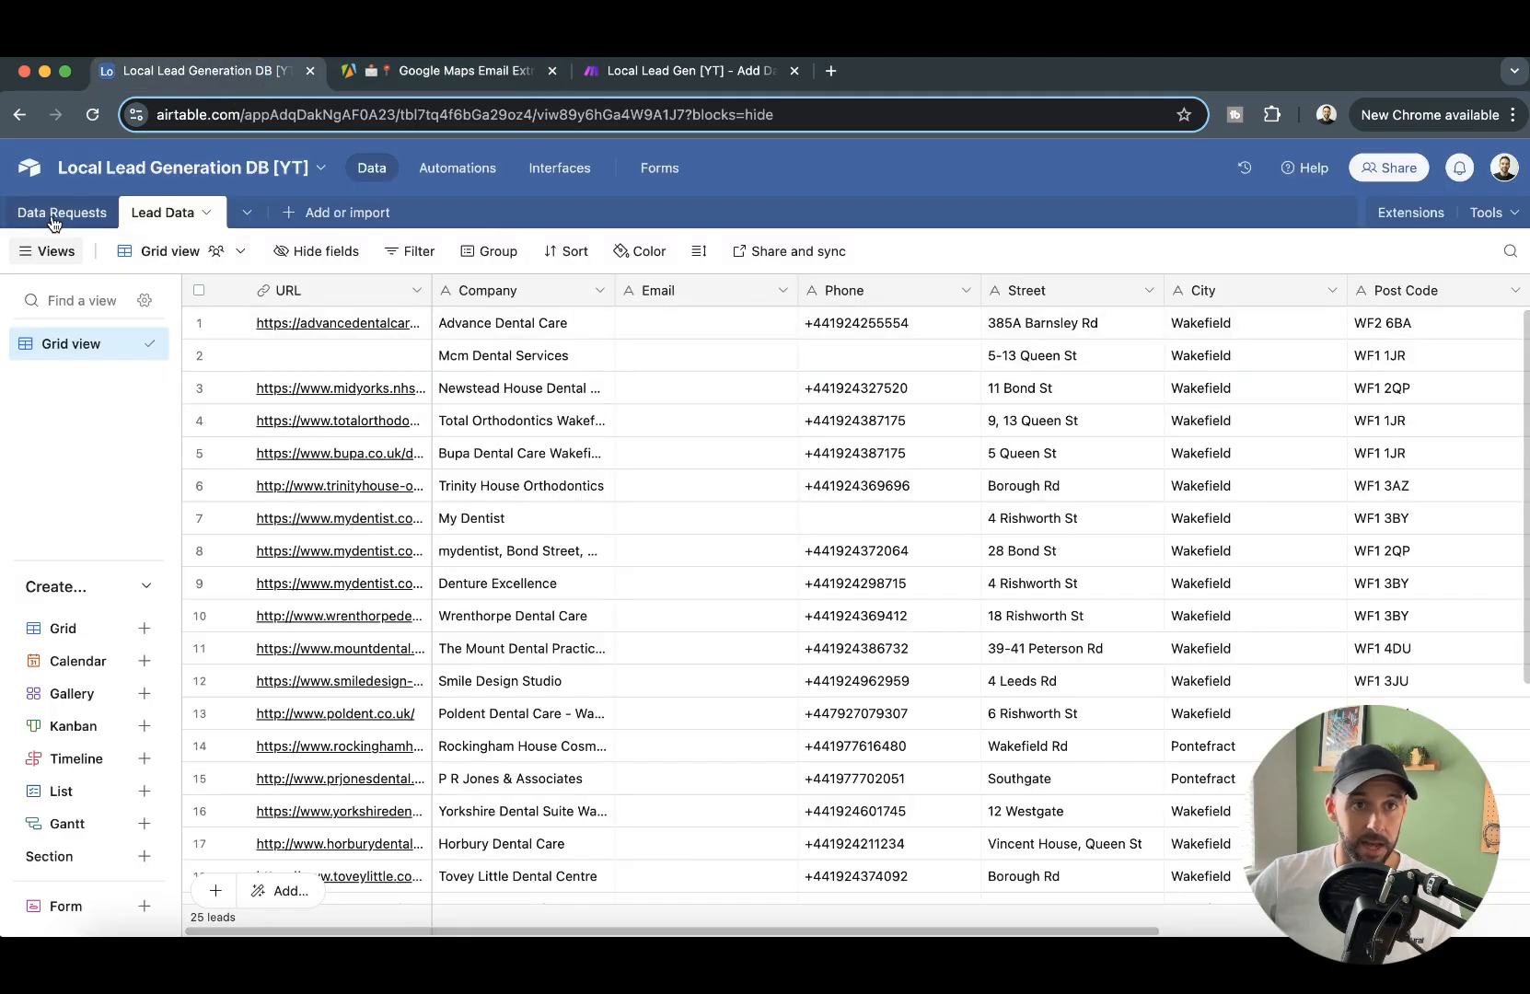
click(639, 73)
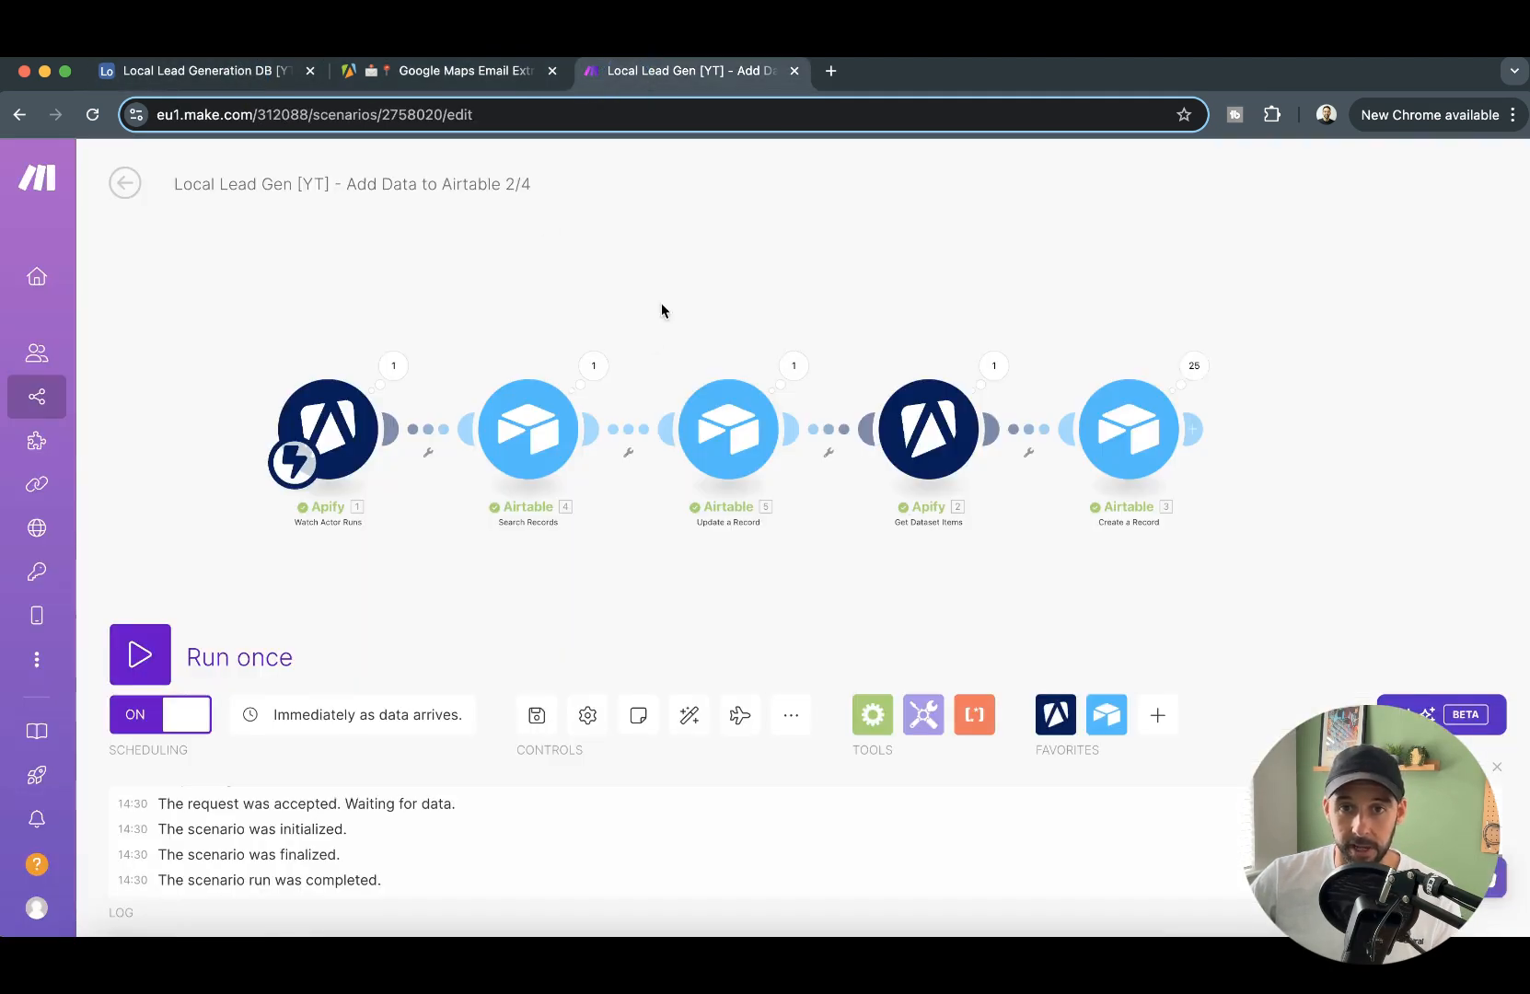
click(989, 377)
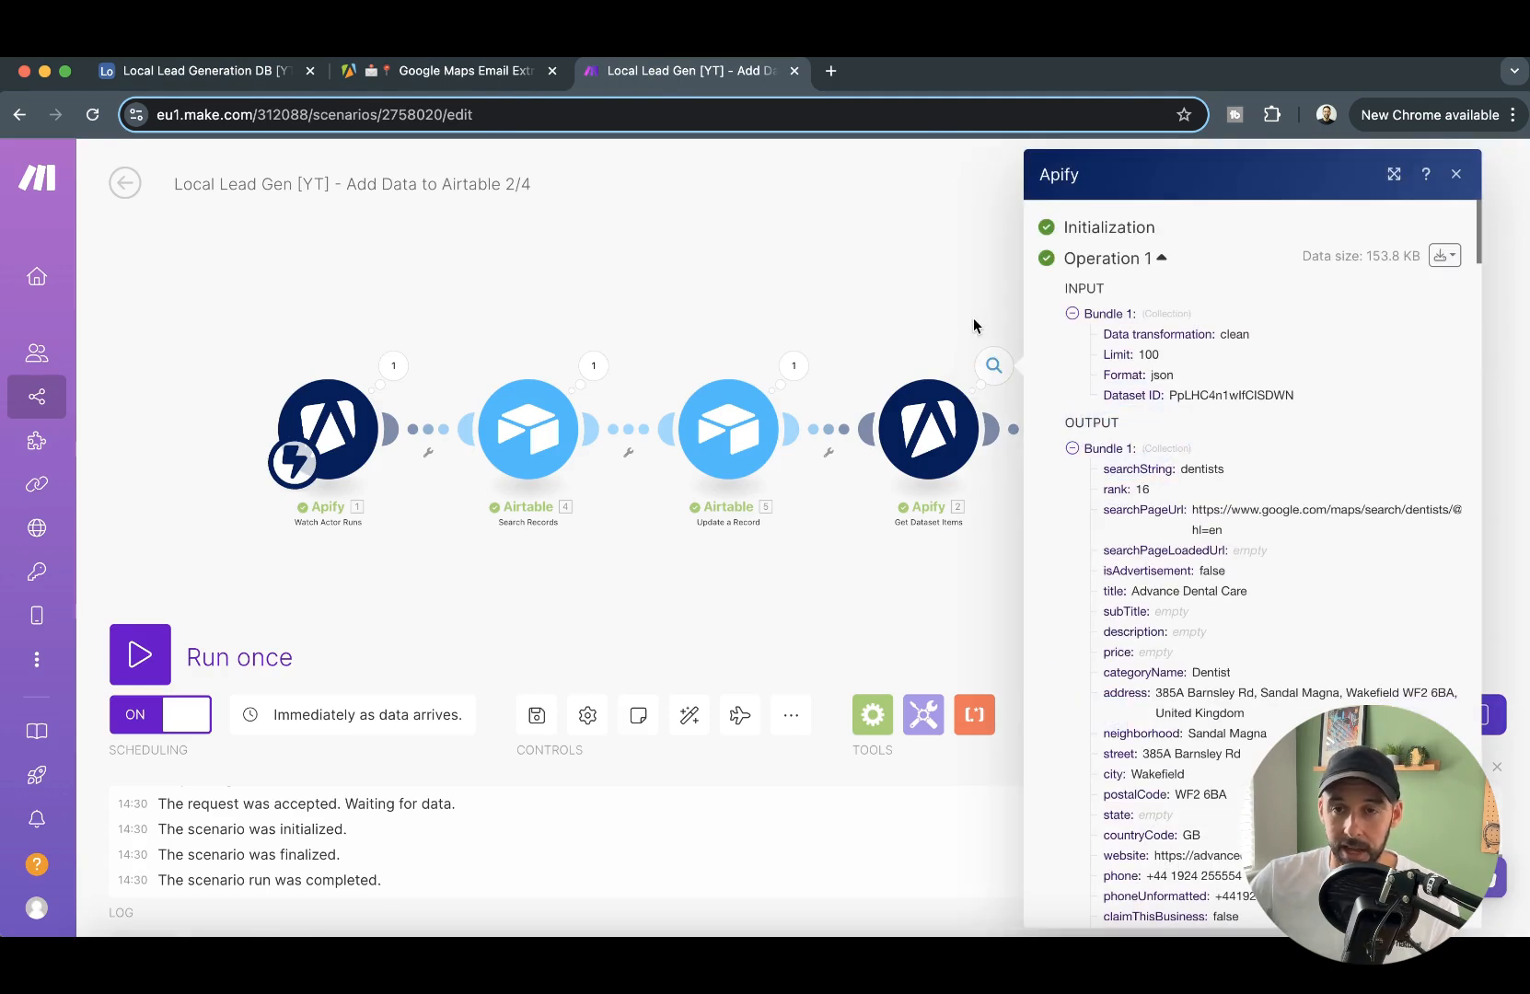
drag(1168, 398, 1326, 394)
key(super+c)
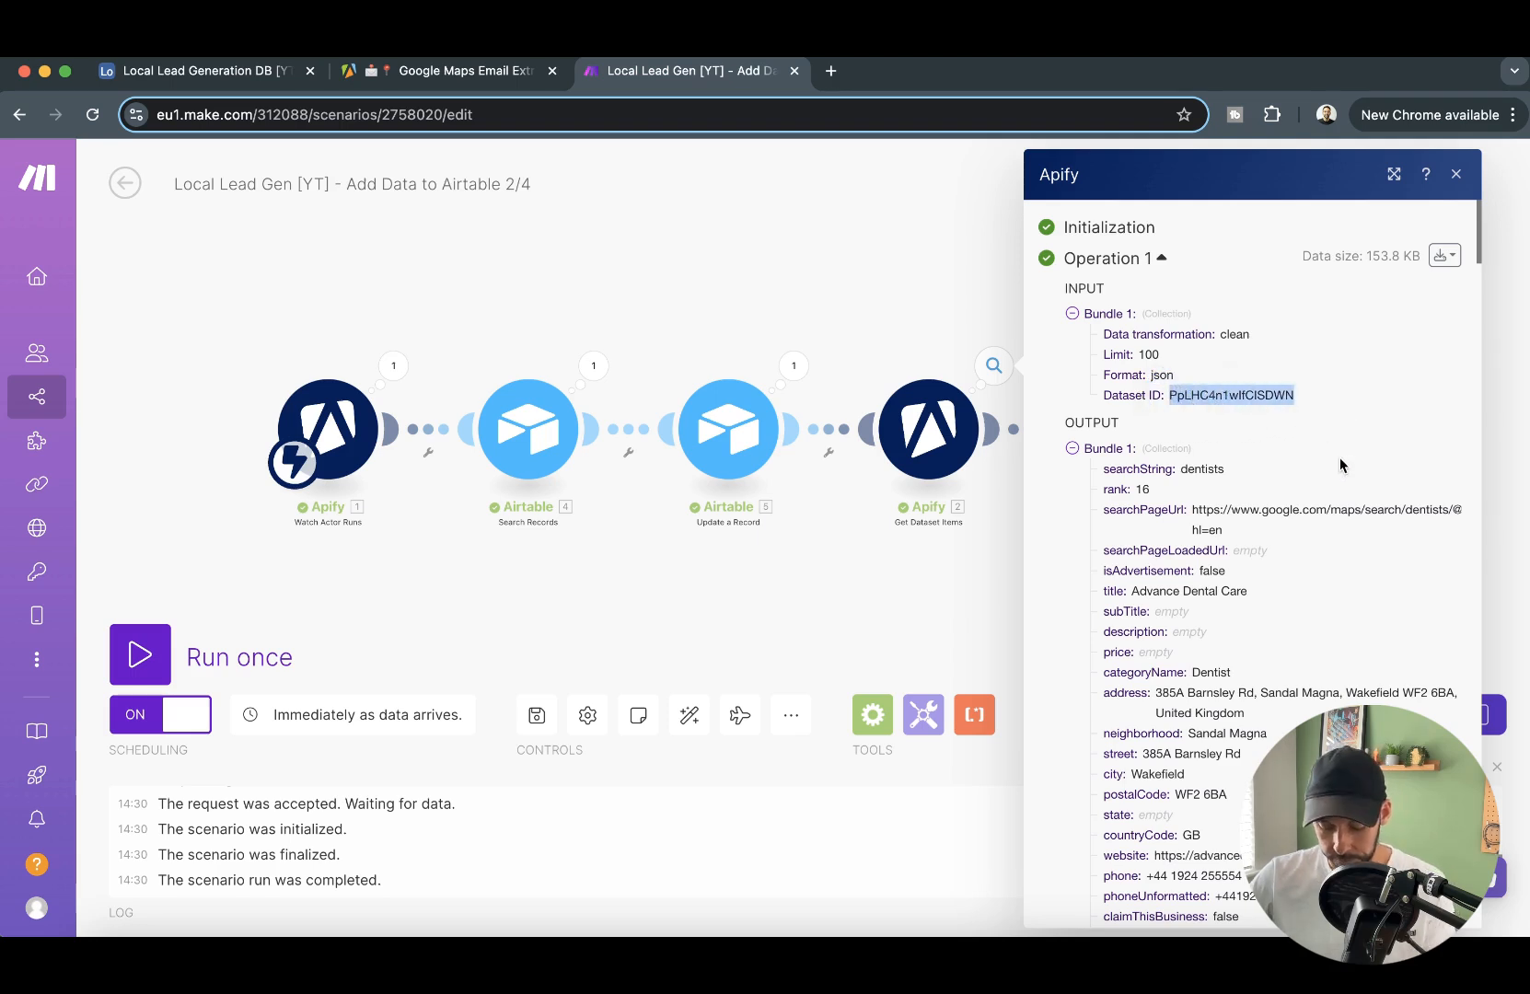
- Switch back to Apify, replace the Email Extractor's dataset ID with the copied one, and save and start the Actor
click(478, 80)
key(super+v)
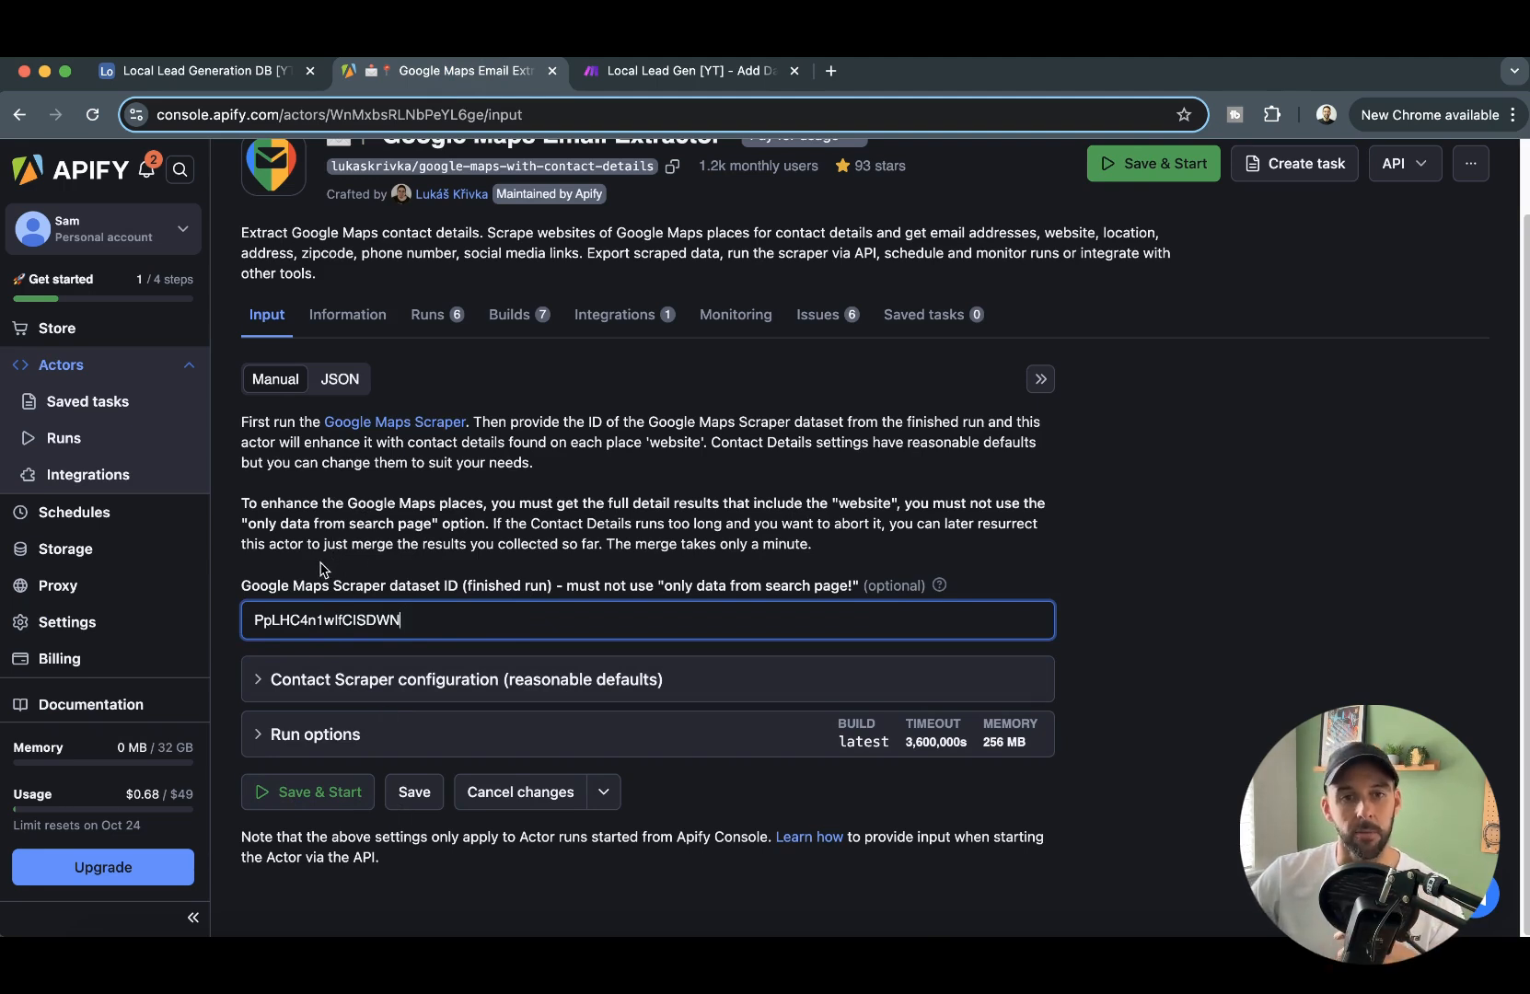
click(334, 791)
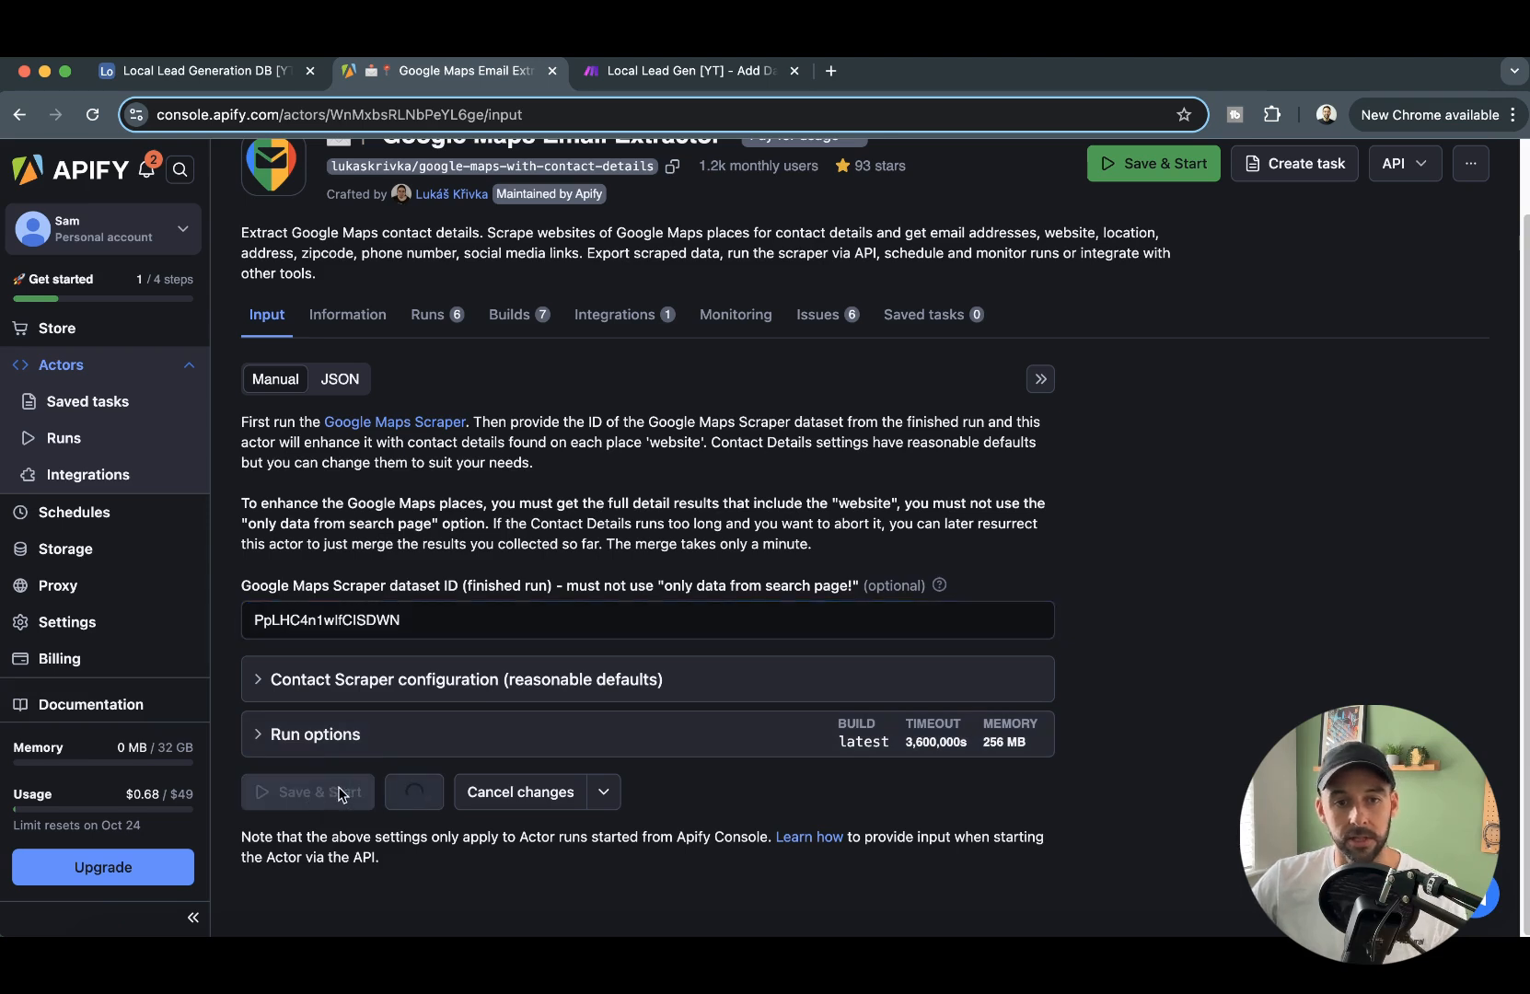
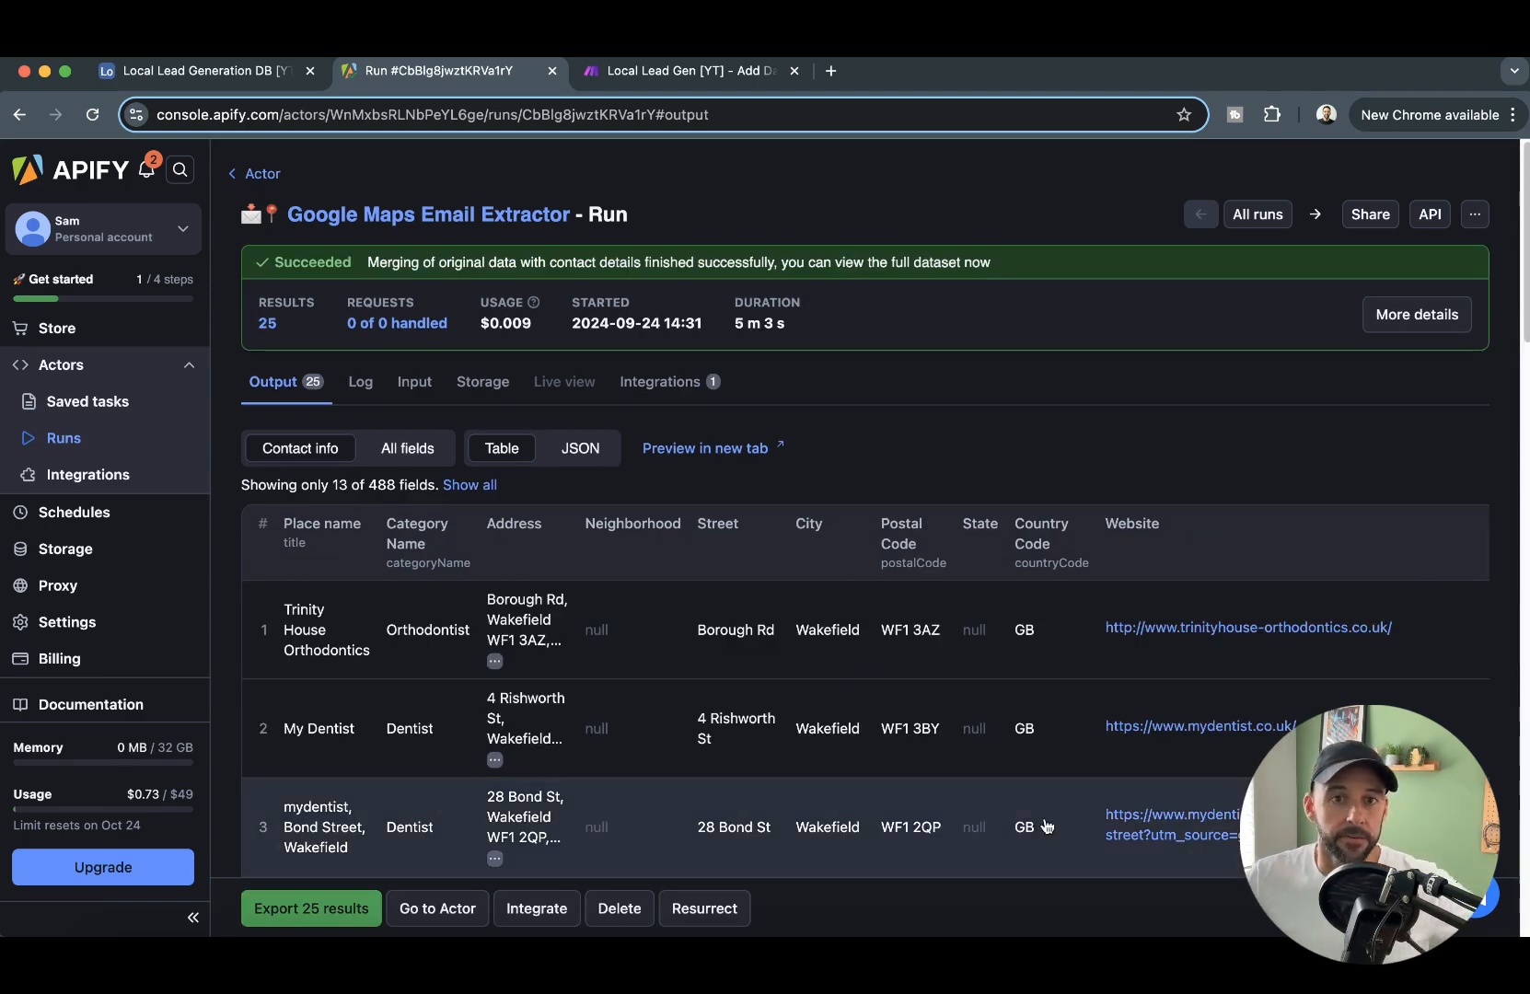
- Review the Google Maps Email Extractor run's output table and open its contact info preview in a new tab
scroll(571, 615, down, 13)
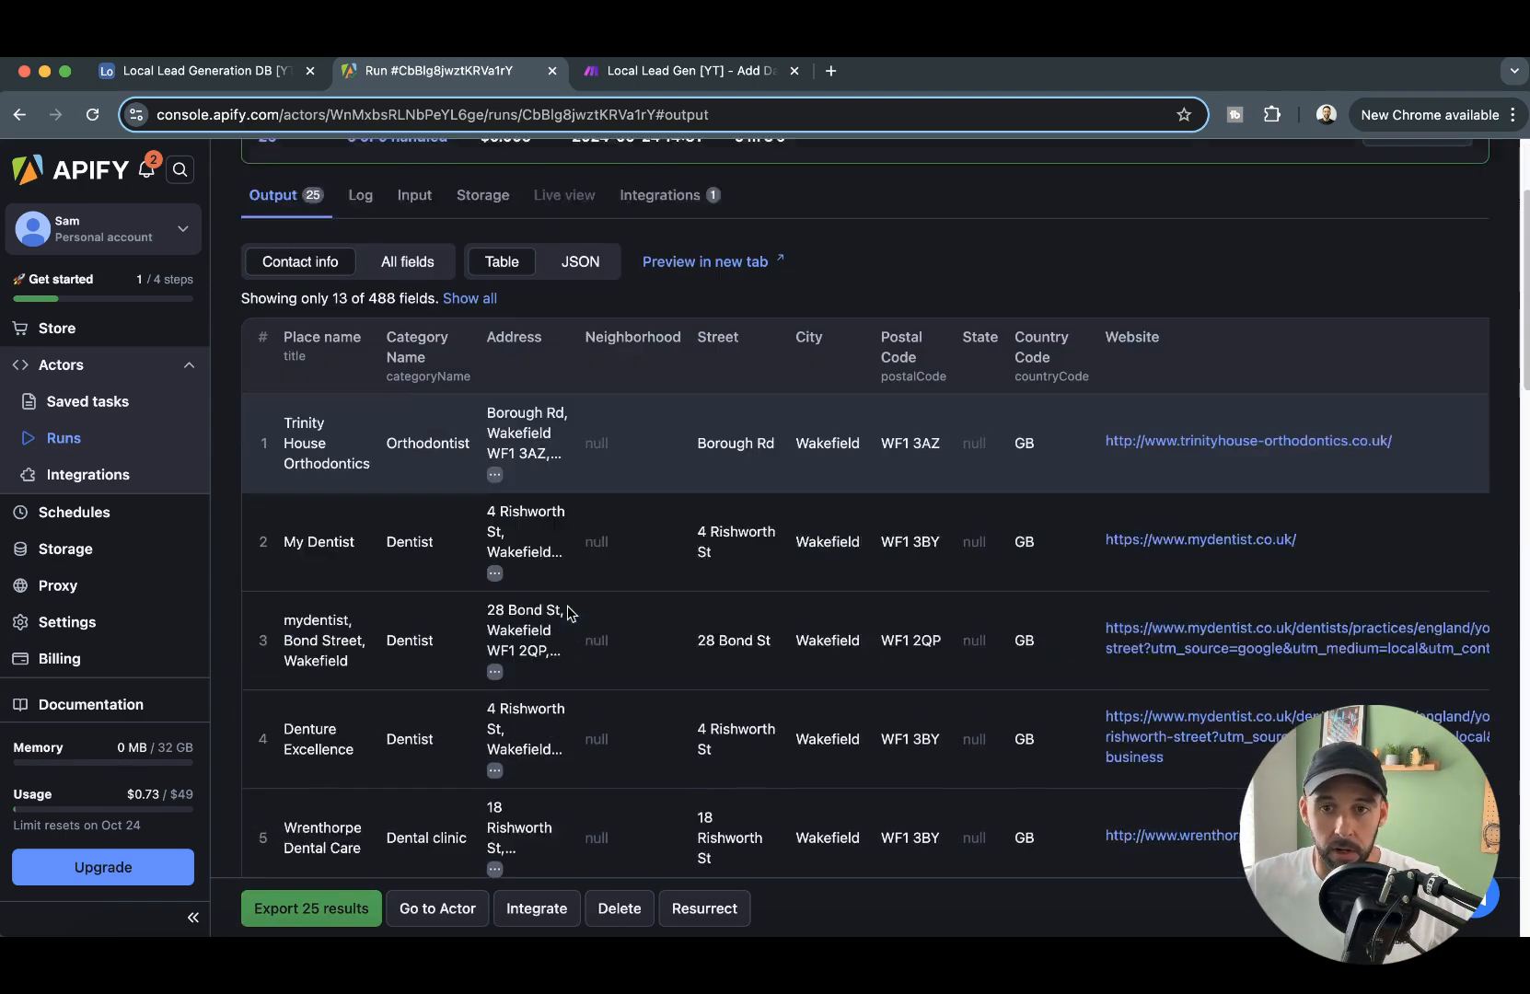
scroll(863, 474, down, 15)
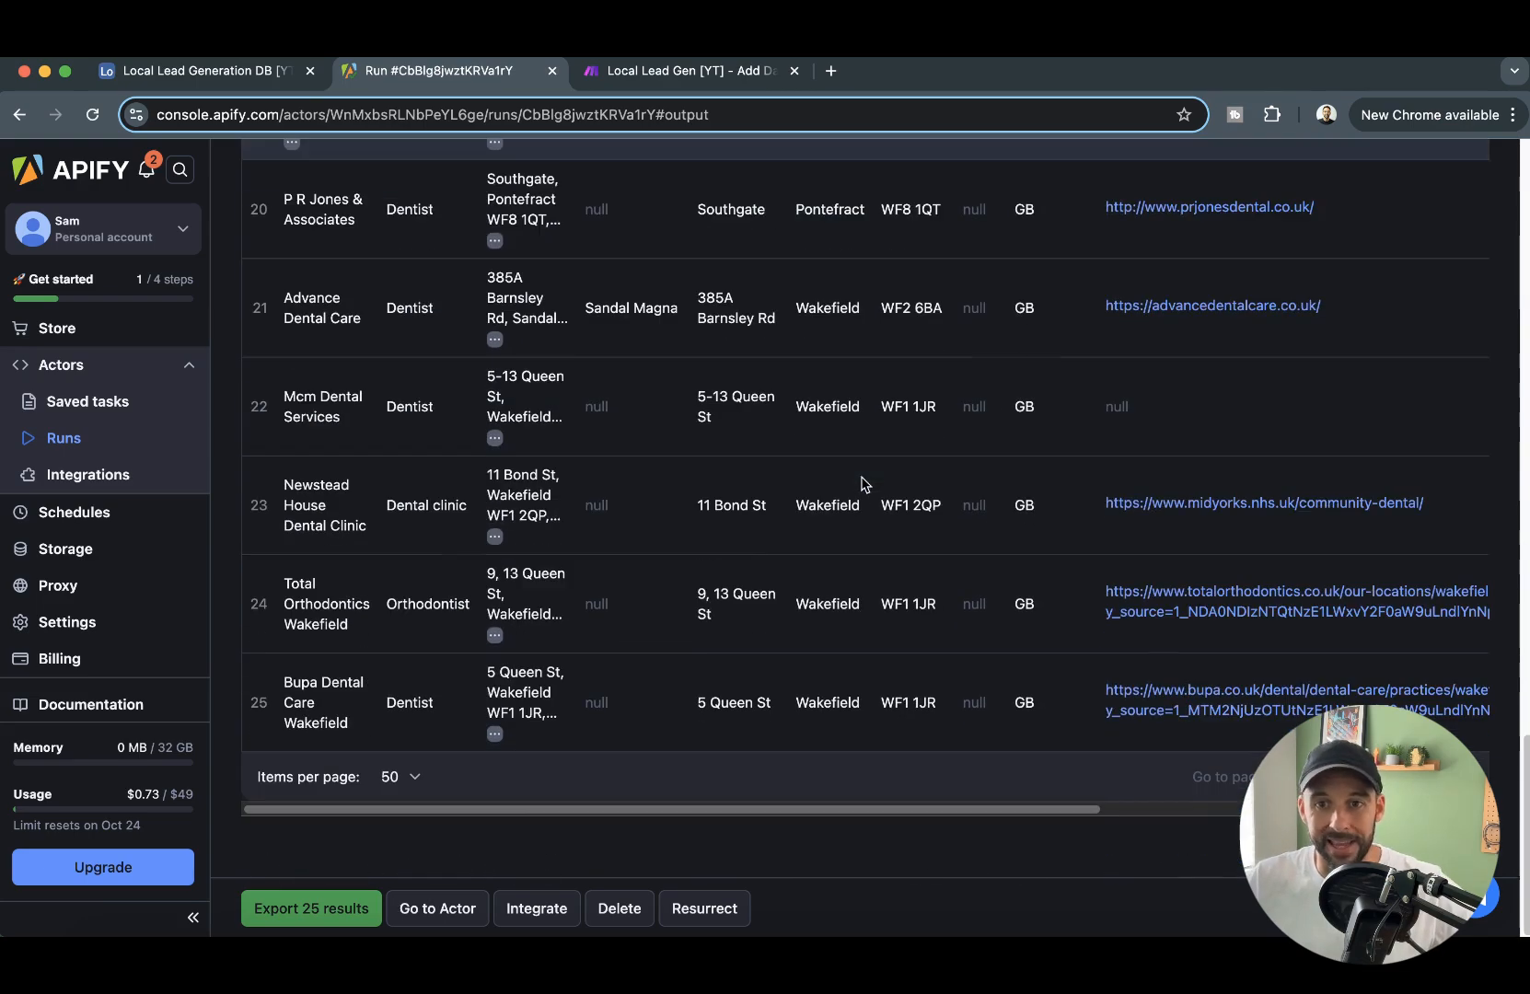
scroll(891, 566, up, 20)
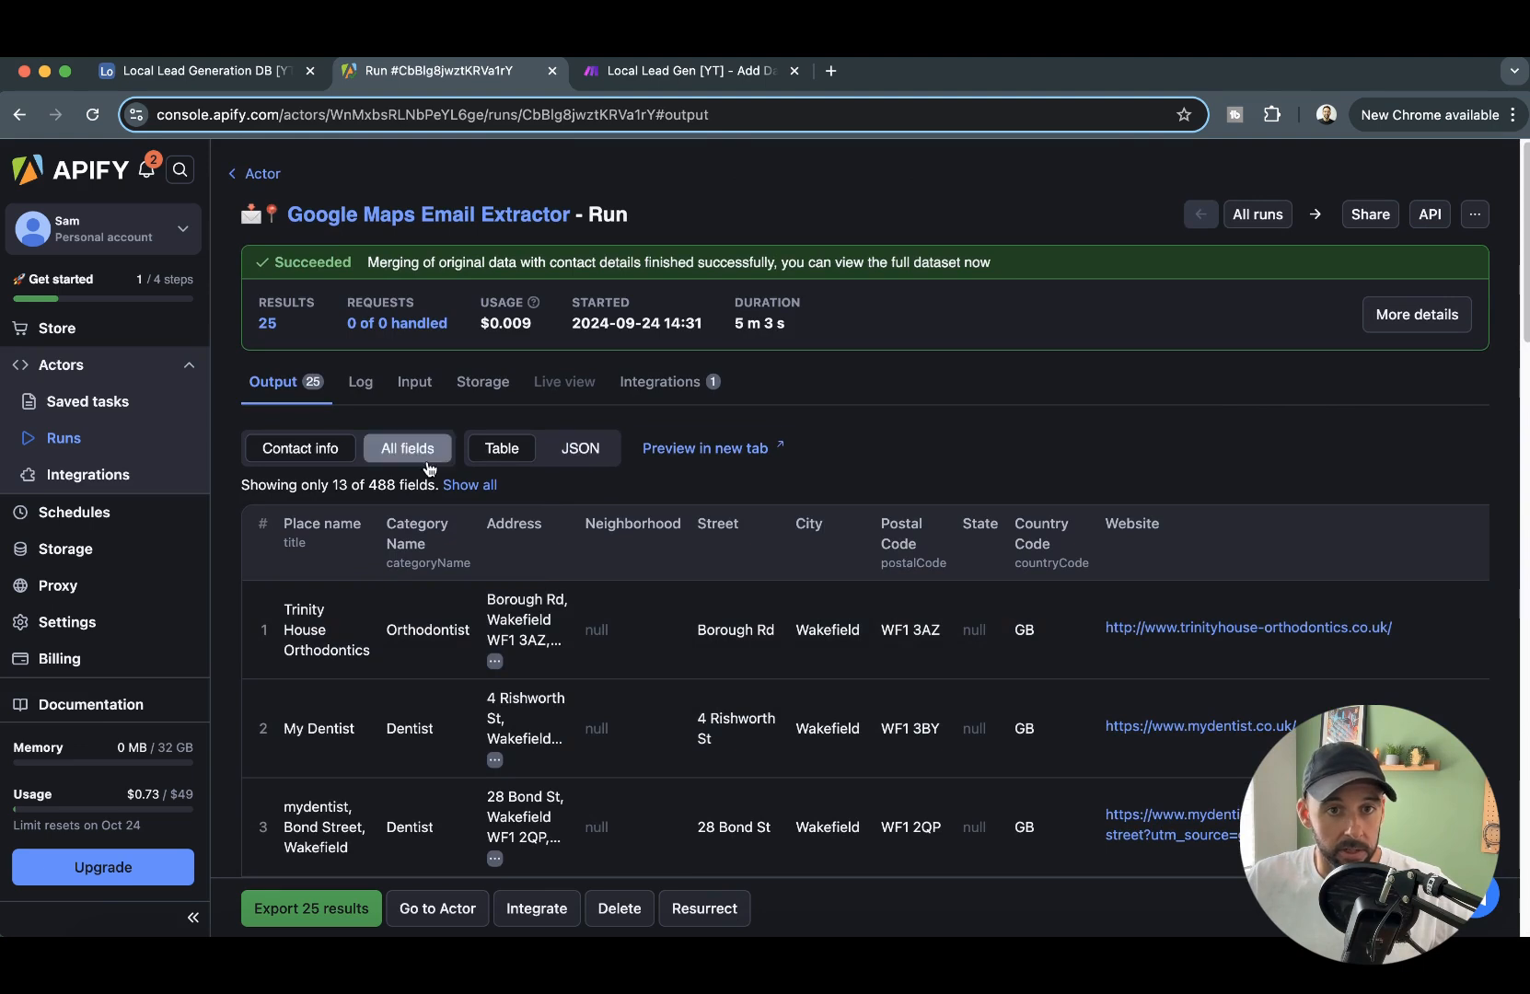
click(736, 449)
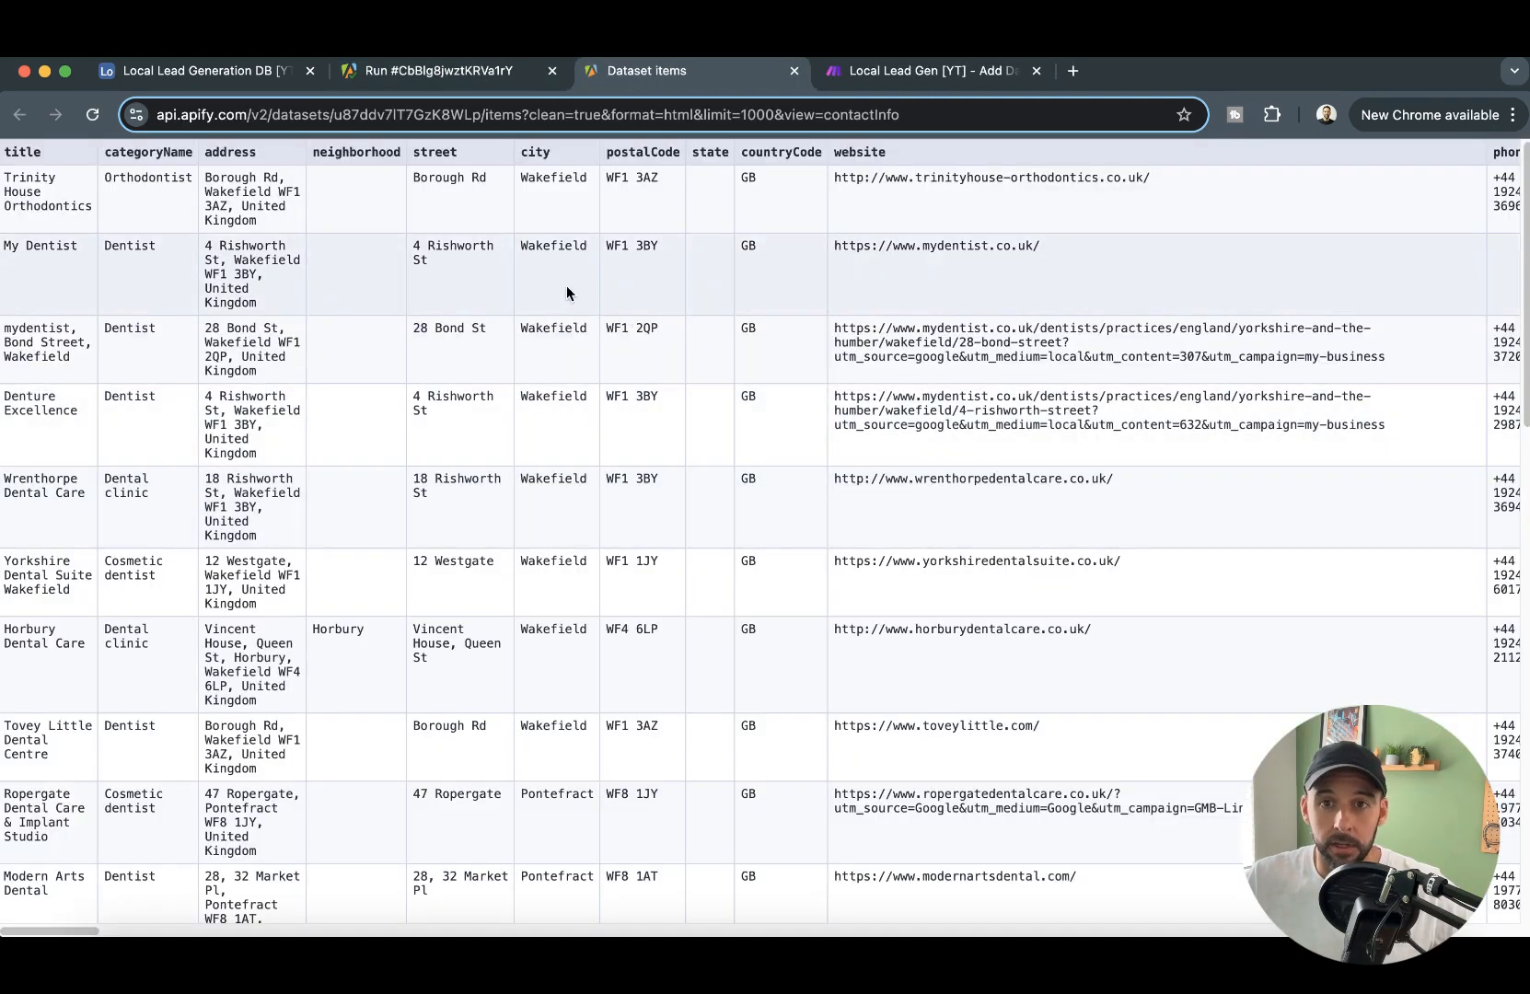
- Examine the contact email columns and business details across the rows of the previewed dataset
drag(92, 930, 219, 931)
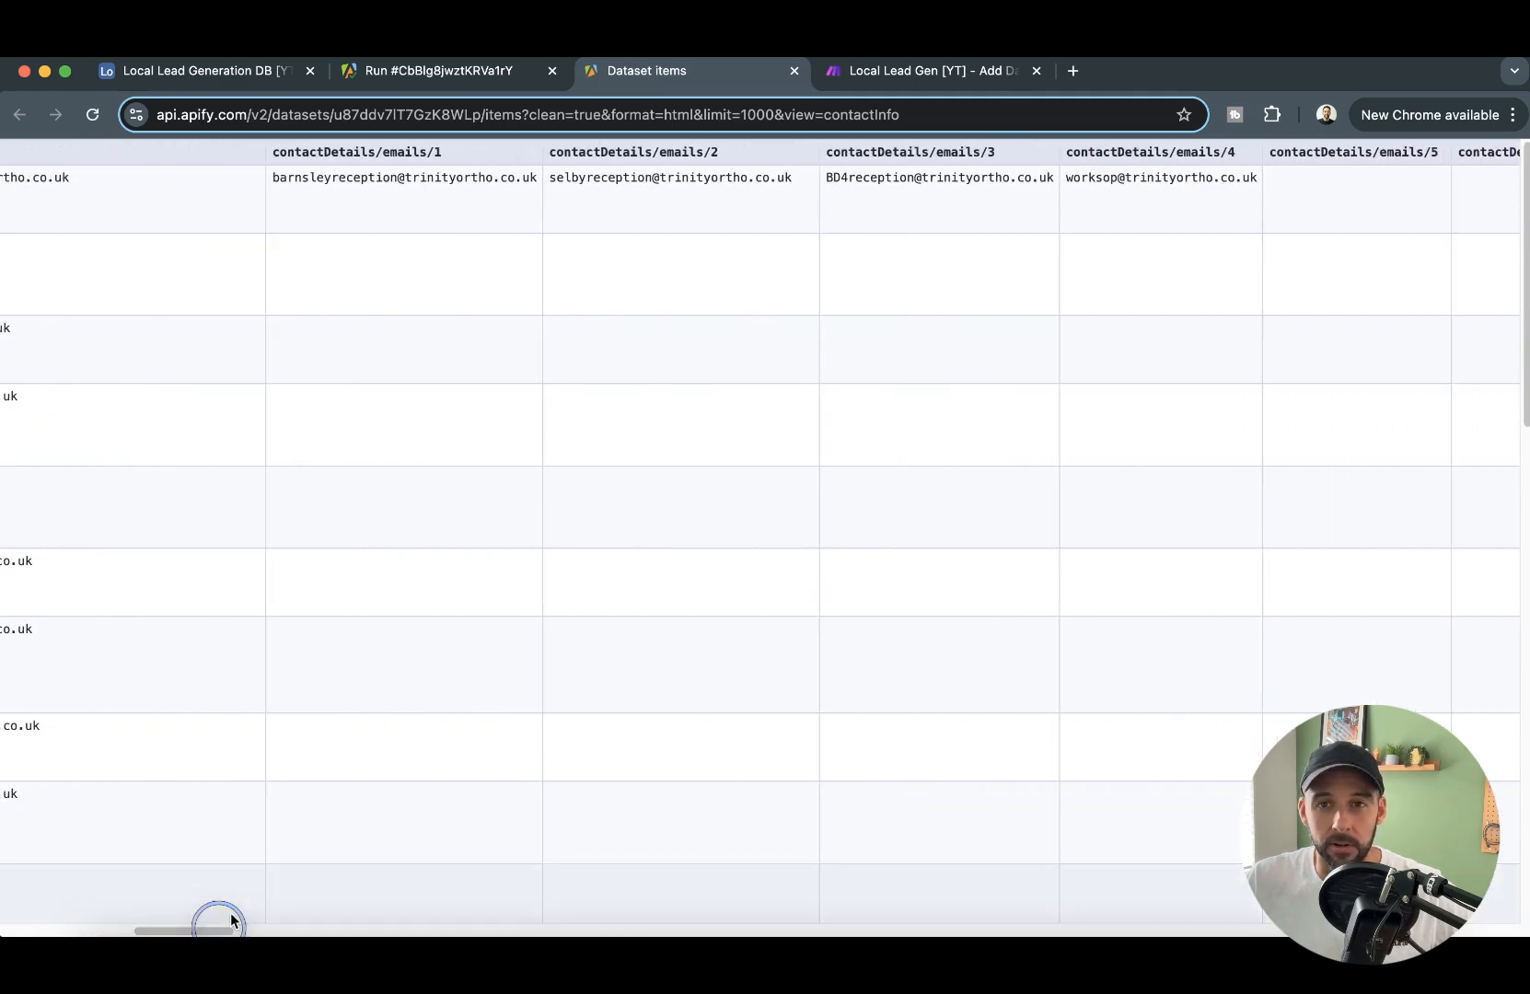
scroll(515, 313, down, 5)
scroll(498, 285, down, 8)
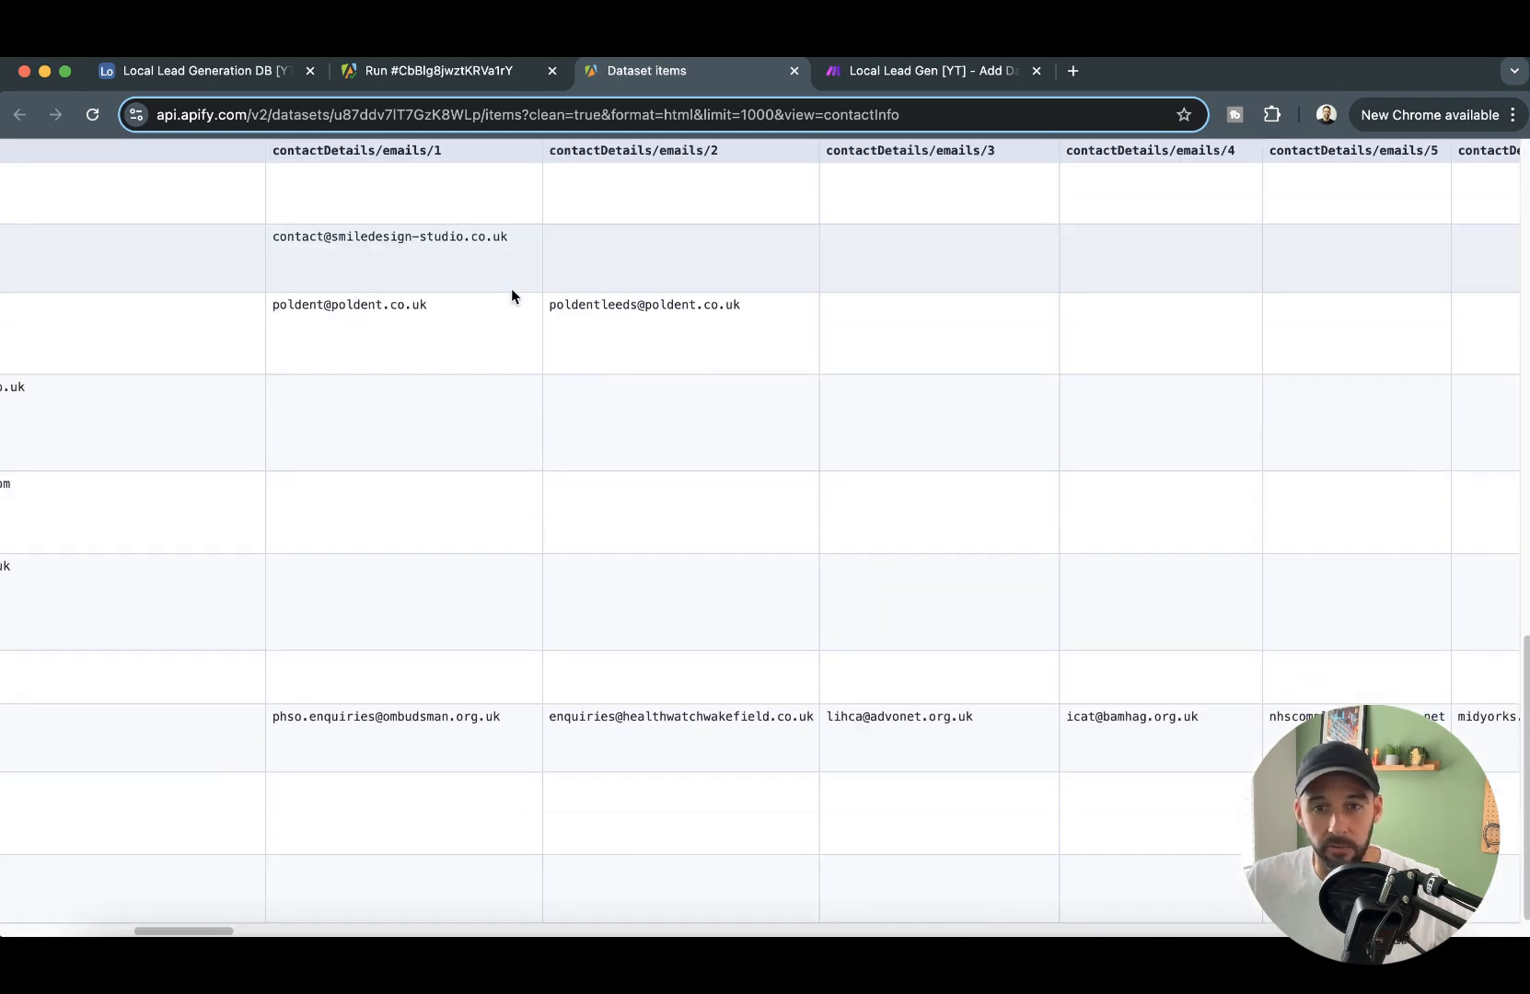
scroll(529, 294, up, 13)
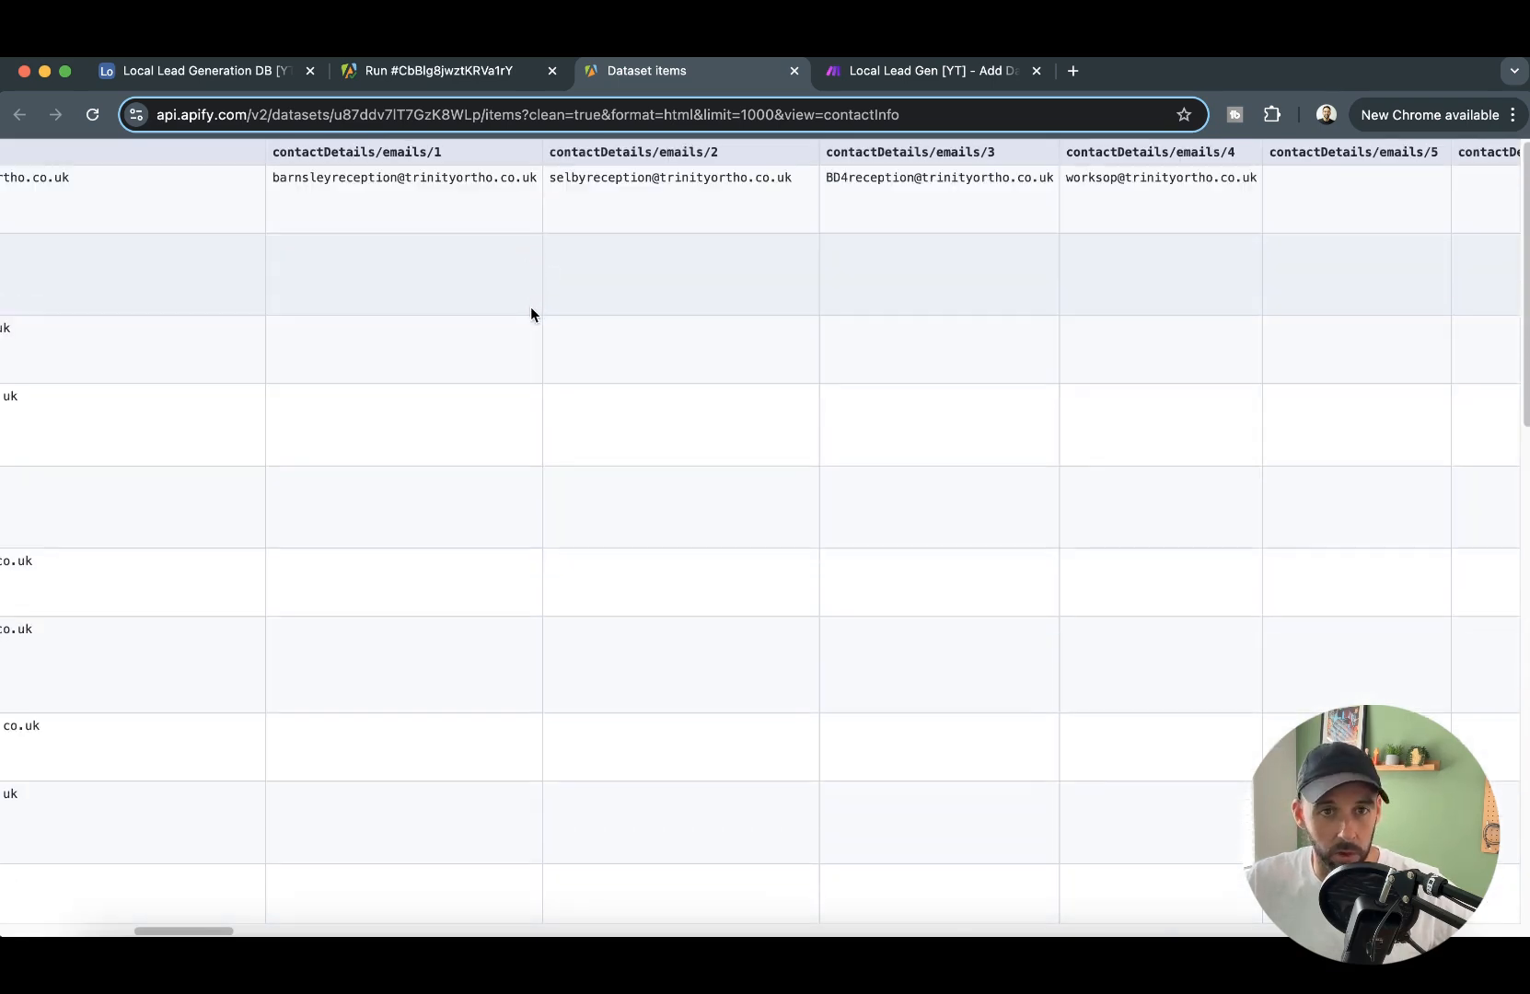
drag(212, 931, 79, 931)
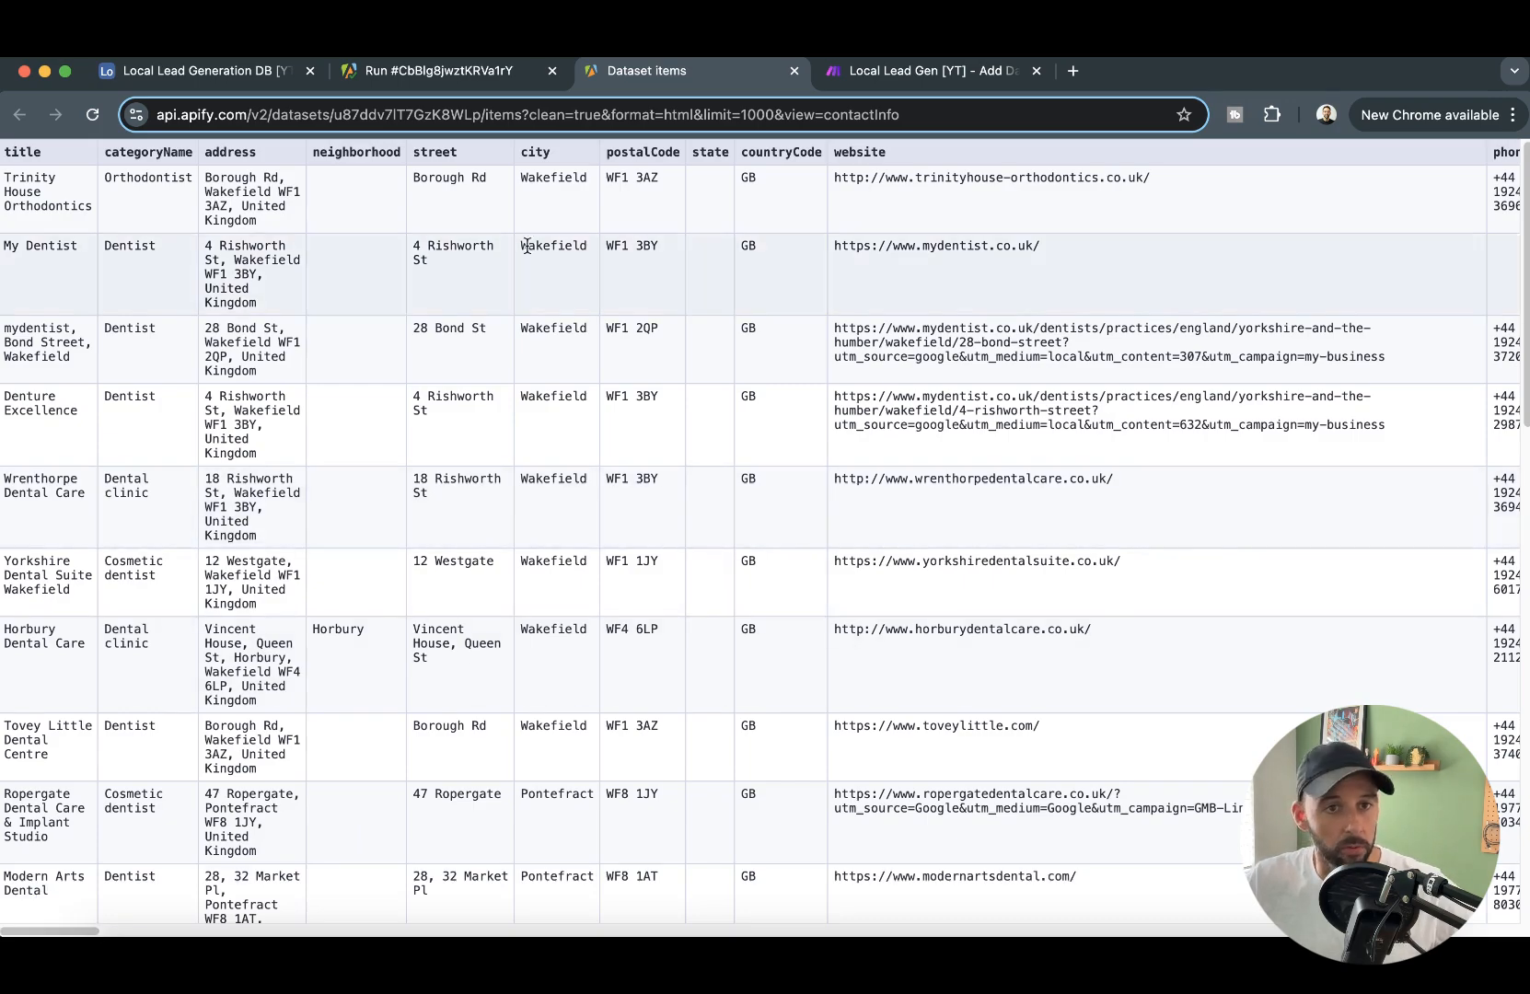
scroll(663, 480, down, 1)
scroll(662, 480, down, 15)
scroll(639, 423, up, 15)
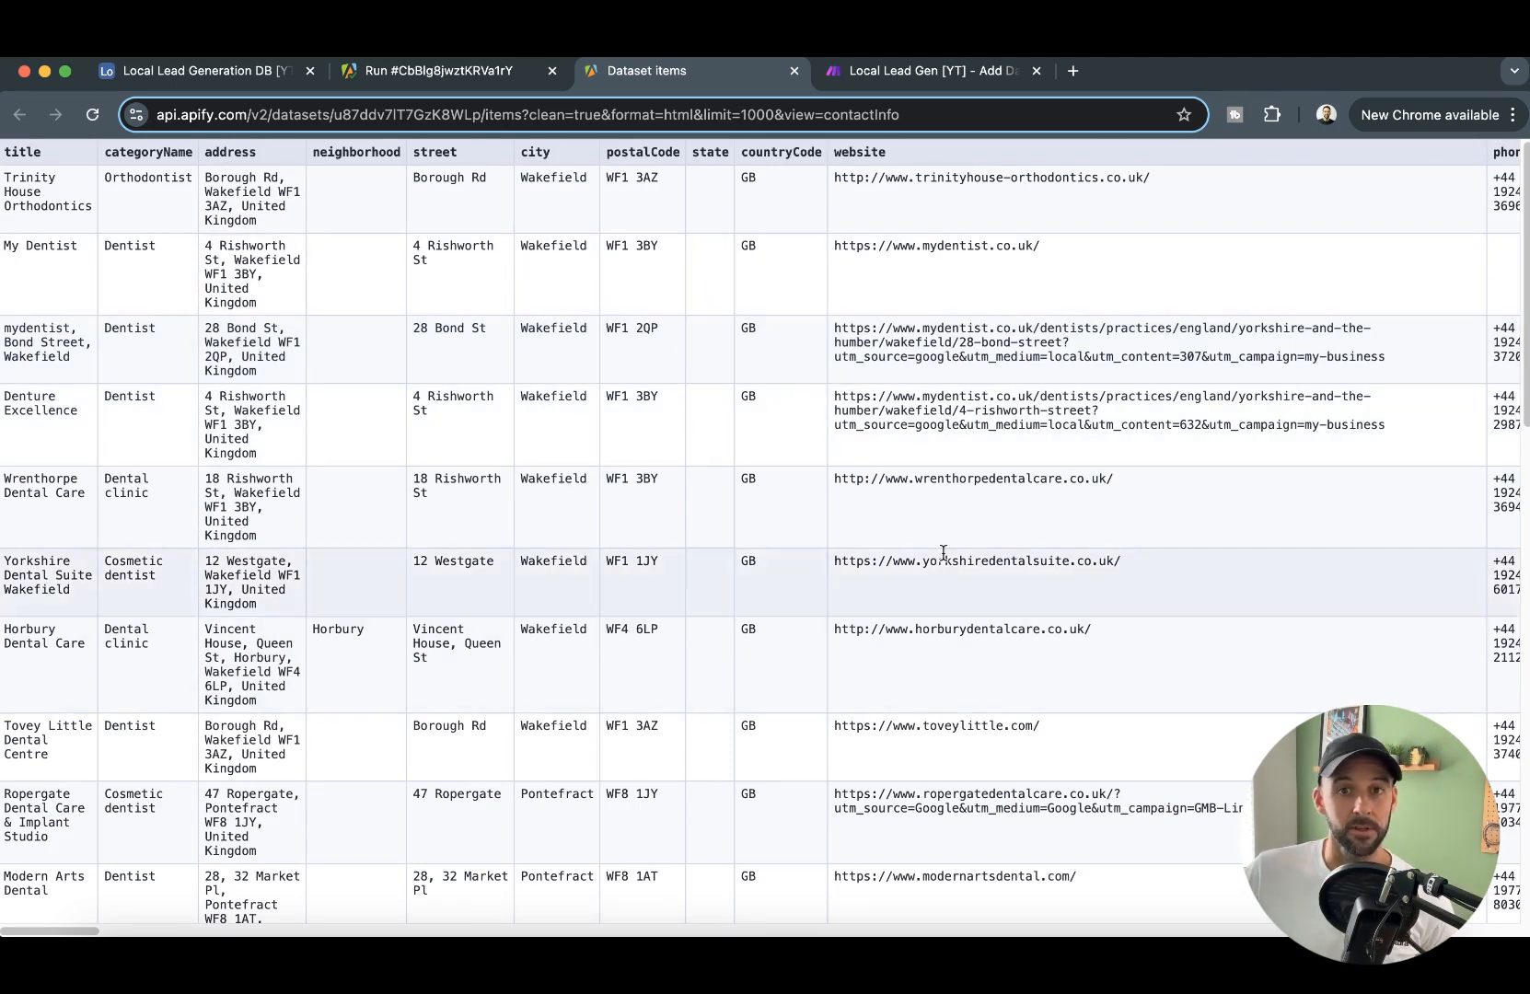
- Switch to Make and insert a router between Airtable Update a Record and Apify Get Dataset Items, with a second route
click(240, 81)
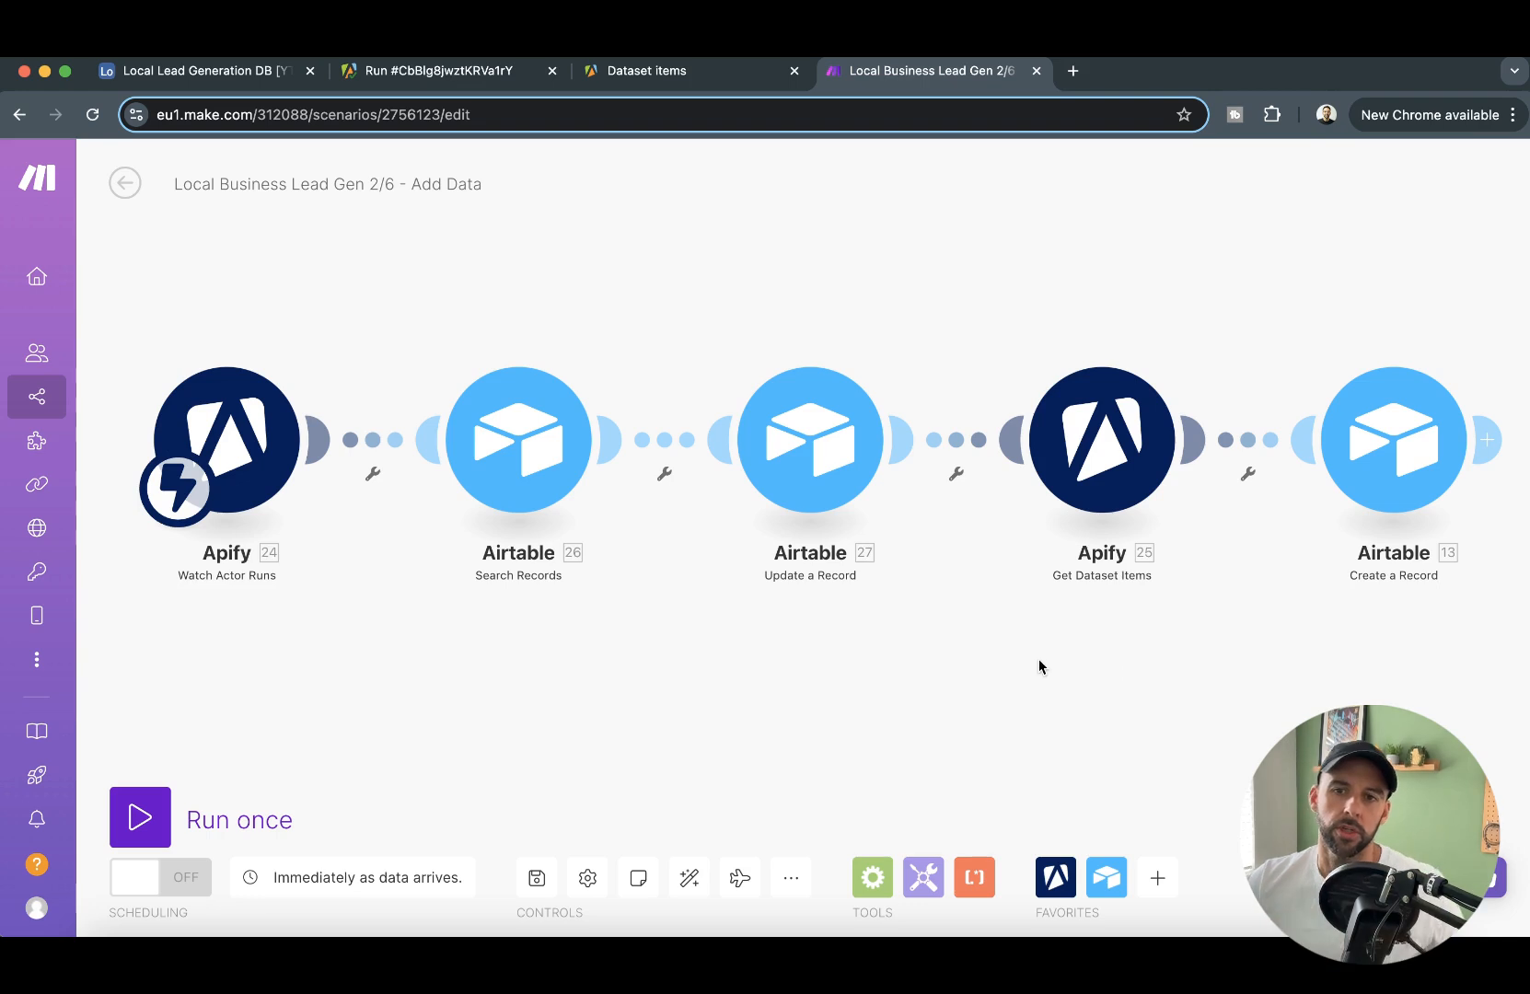
drag(986, 641, 933, 664)
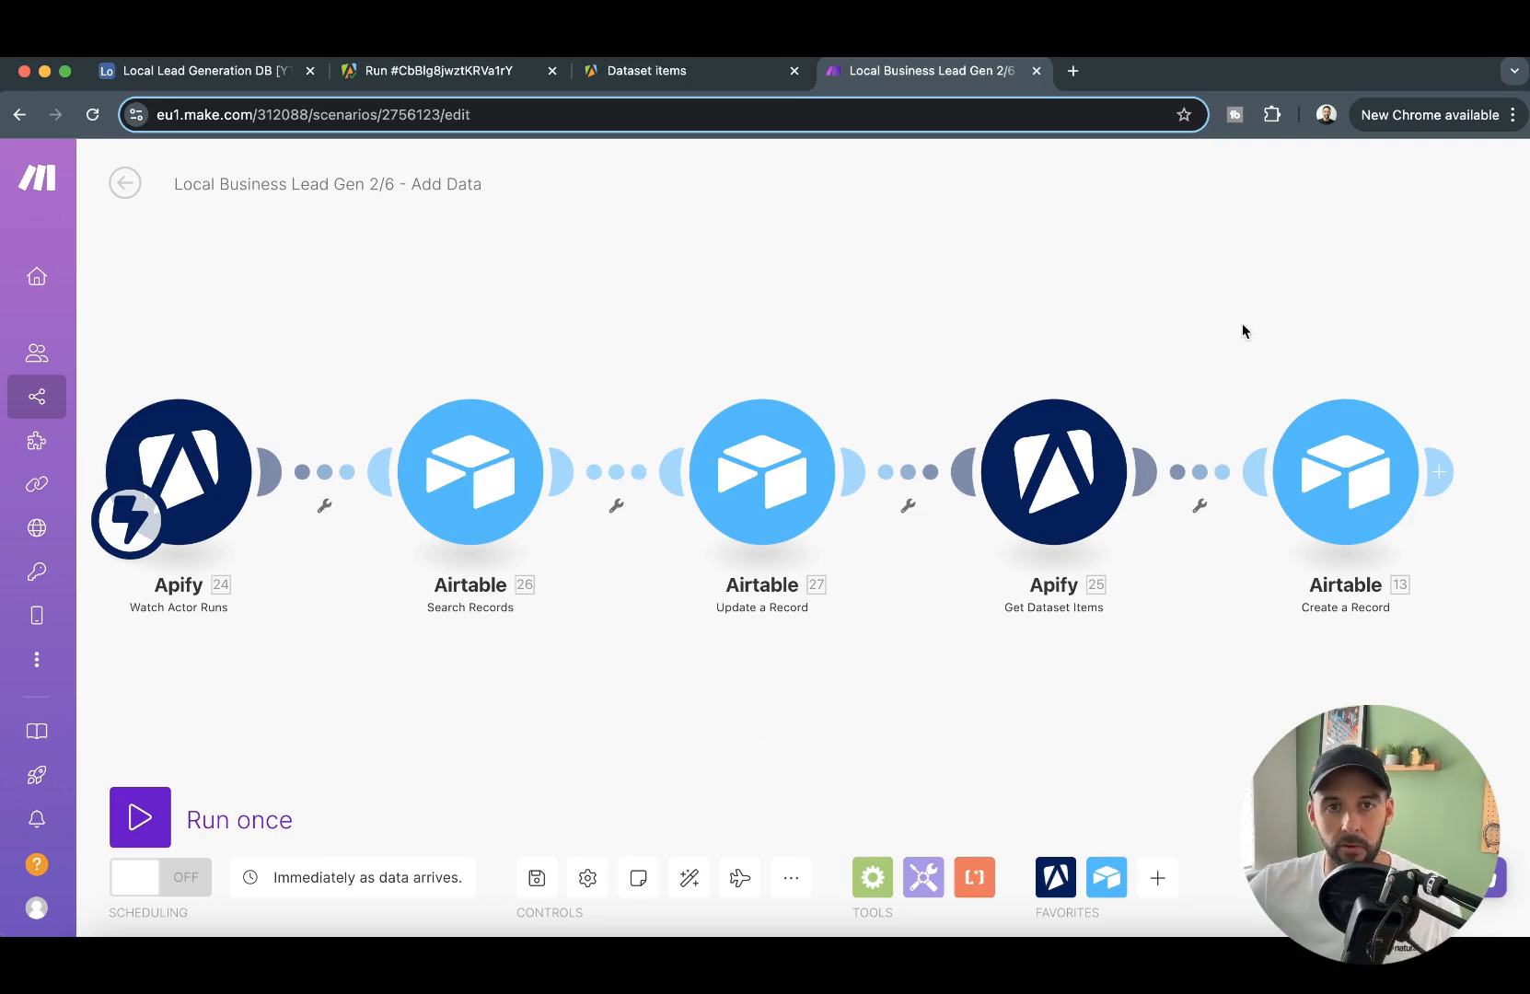
right_click(958, 509)
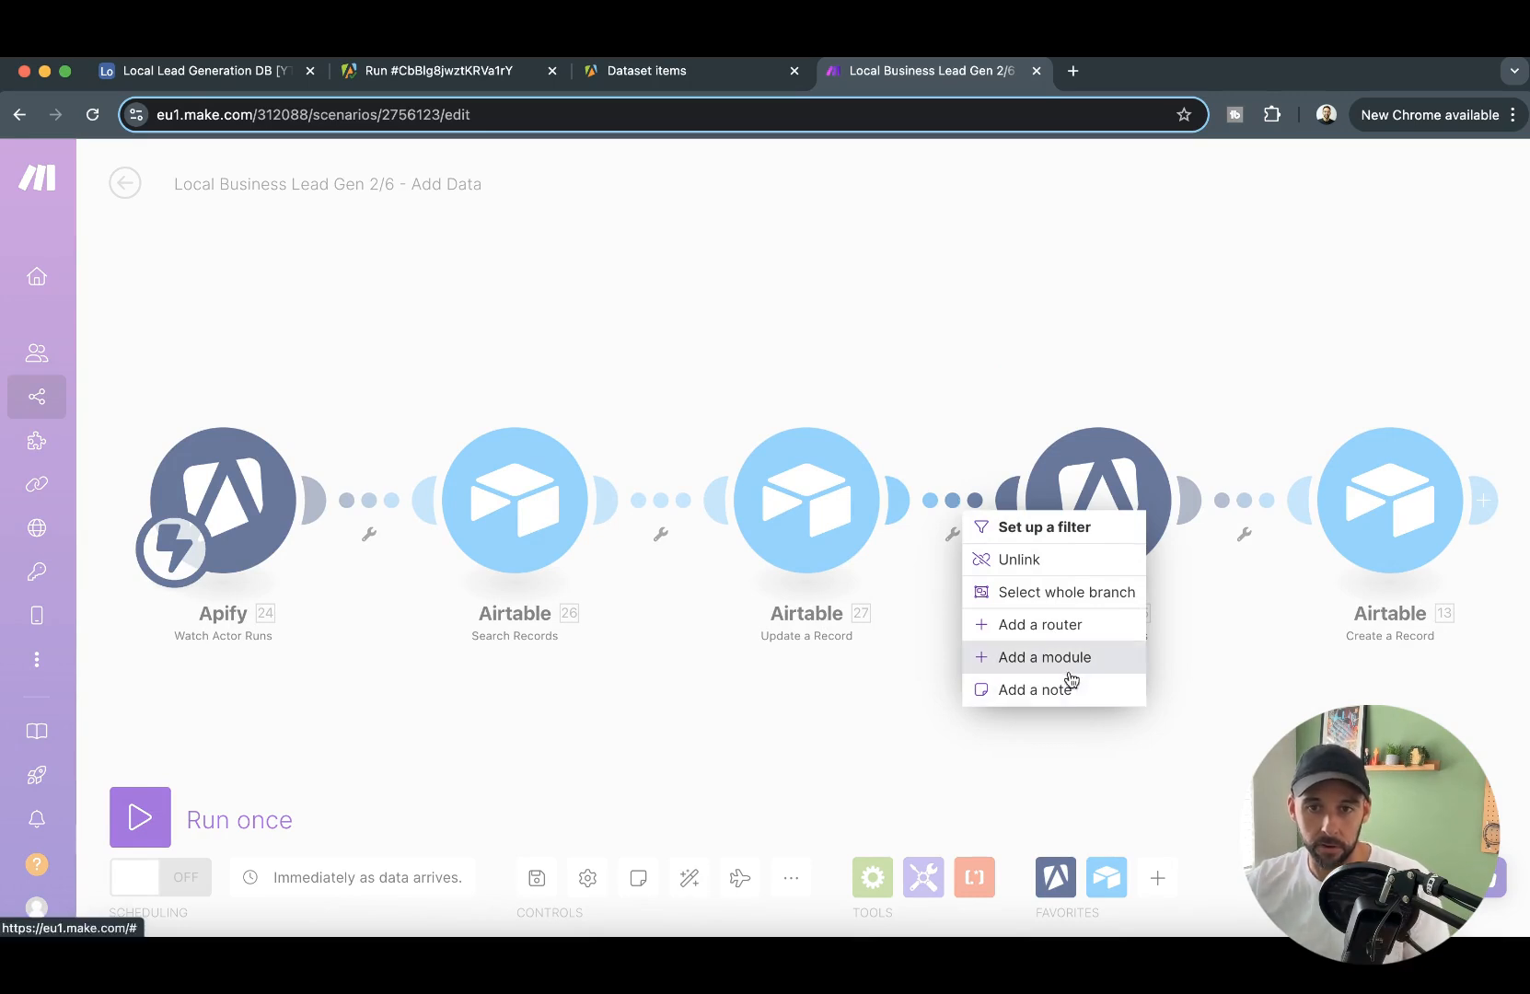
click(1059, 625)
drag(1326, 680, 861, 663)
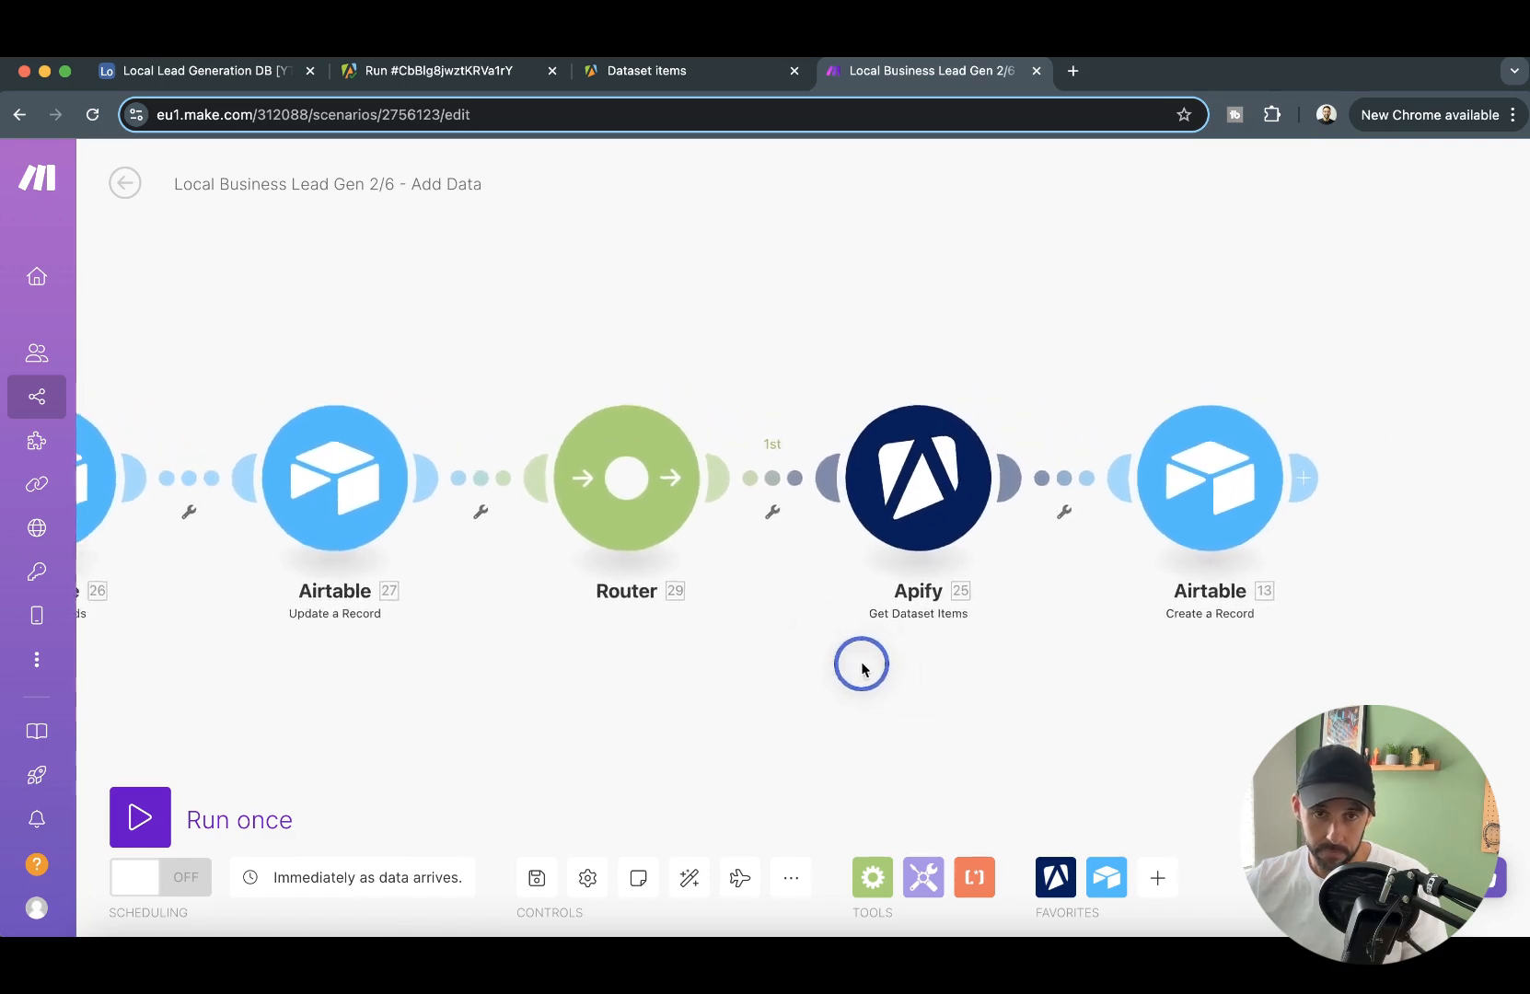
click(635, 494)
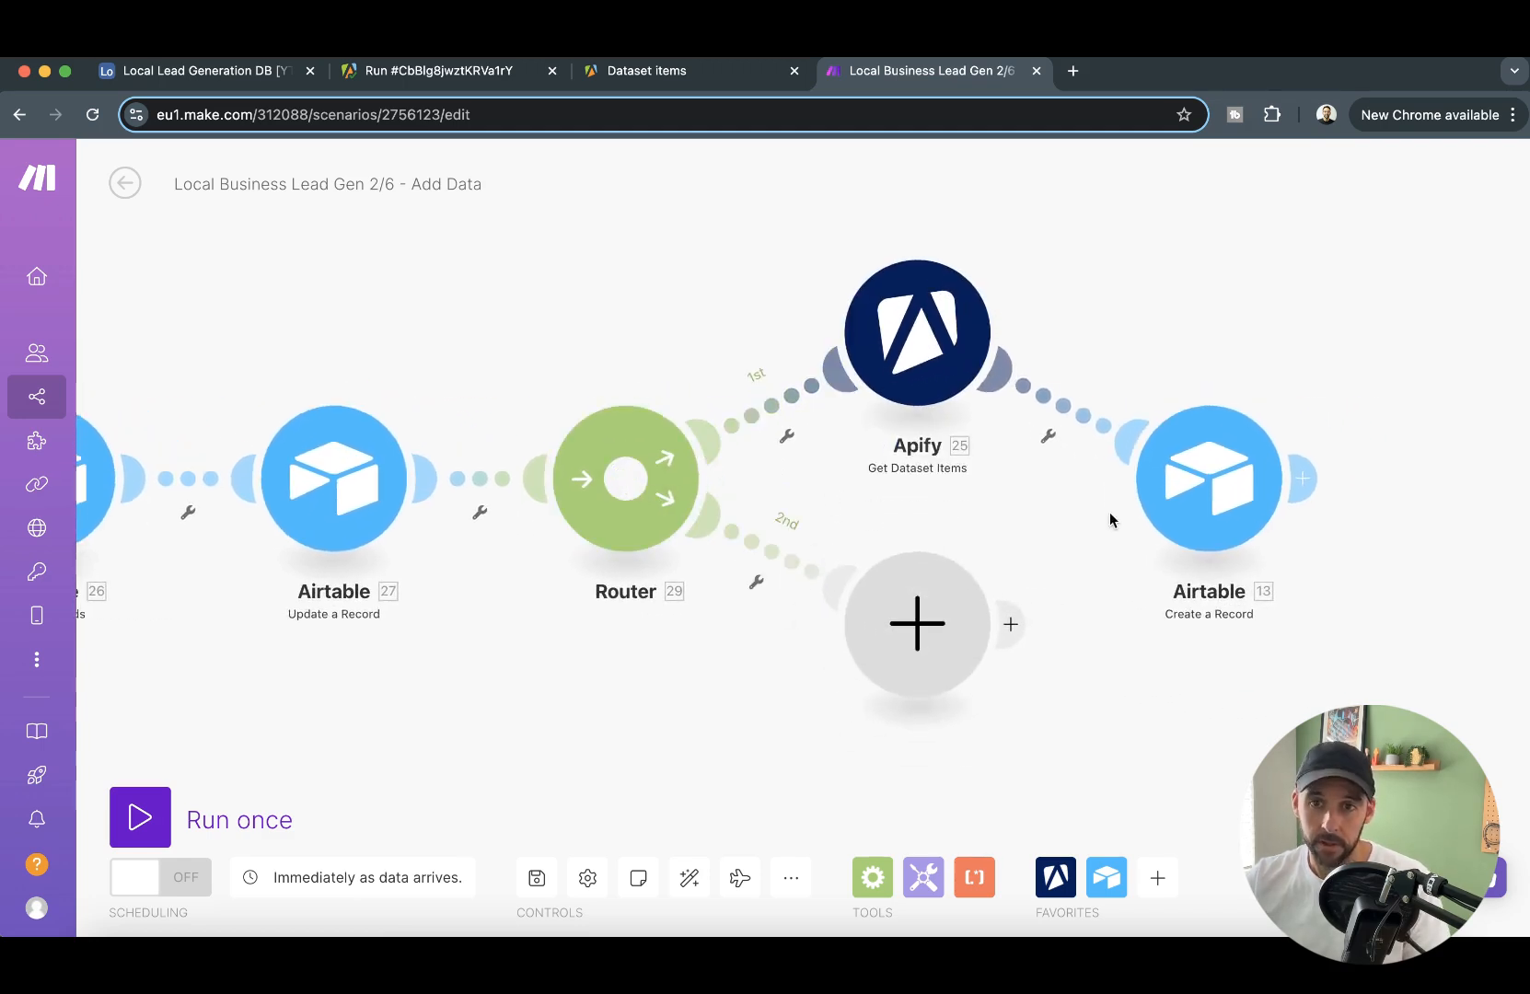
- Add an Apify Run an Actor module to the router's second route
click(918, 633)
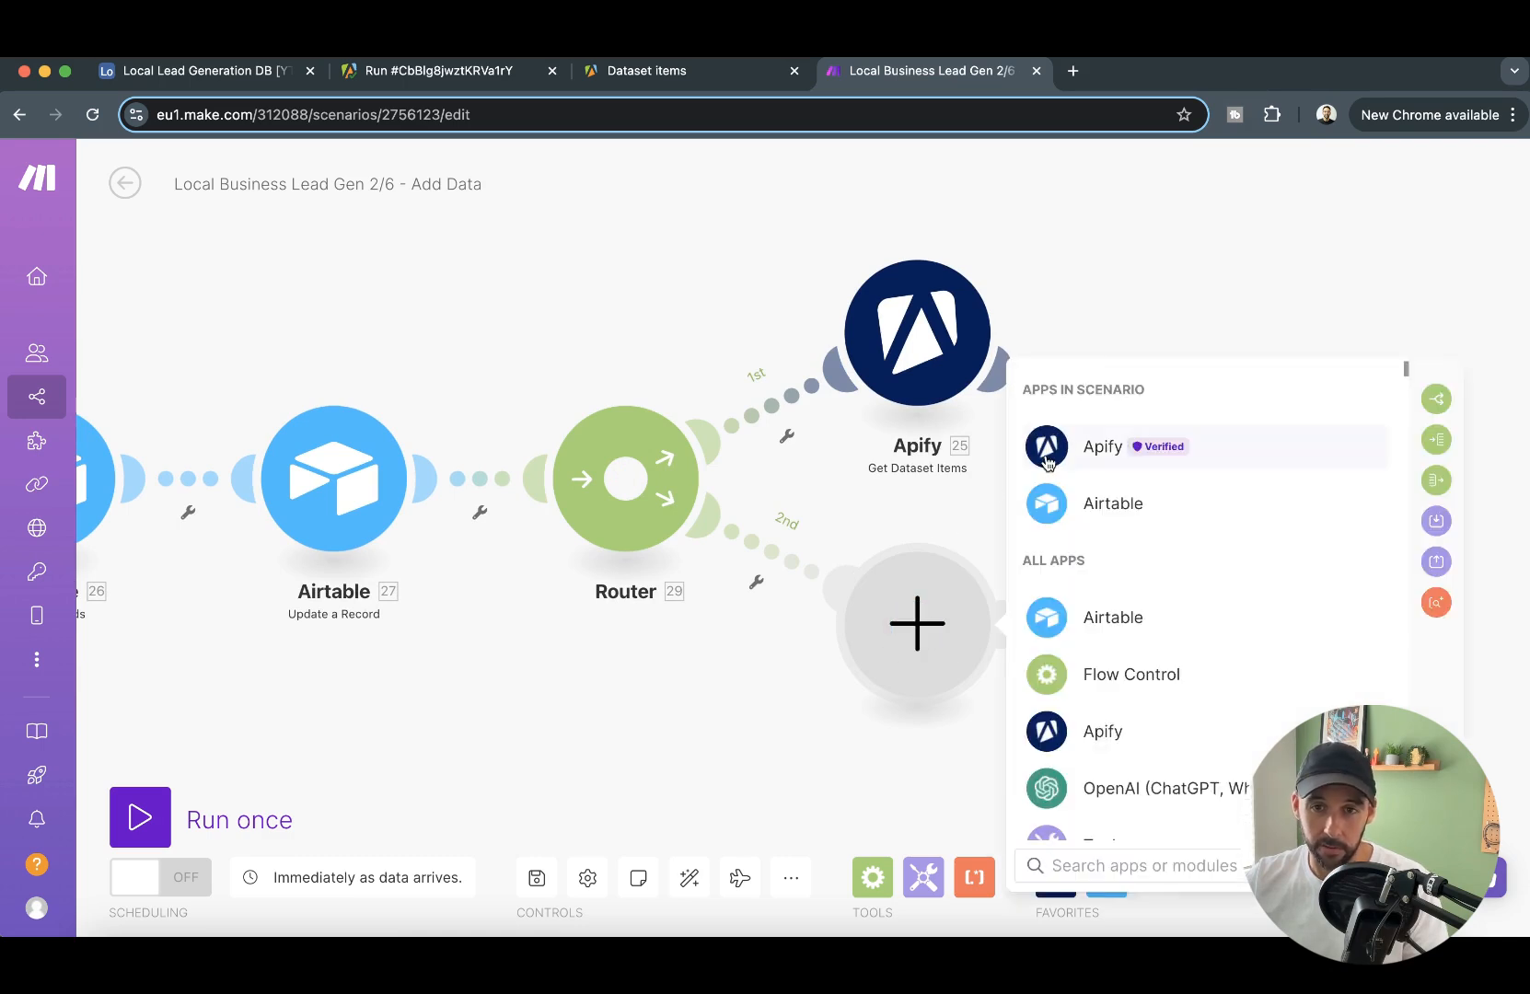
click(1096, 448)
click(1175, 566)
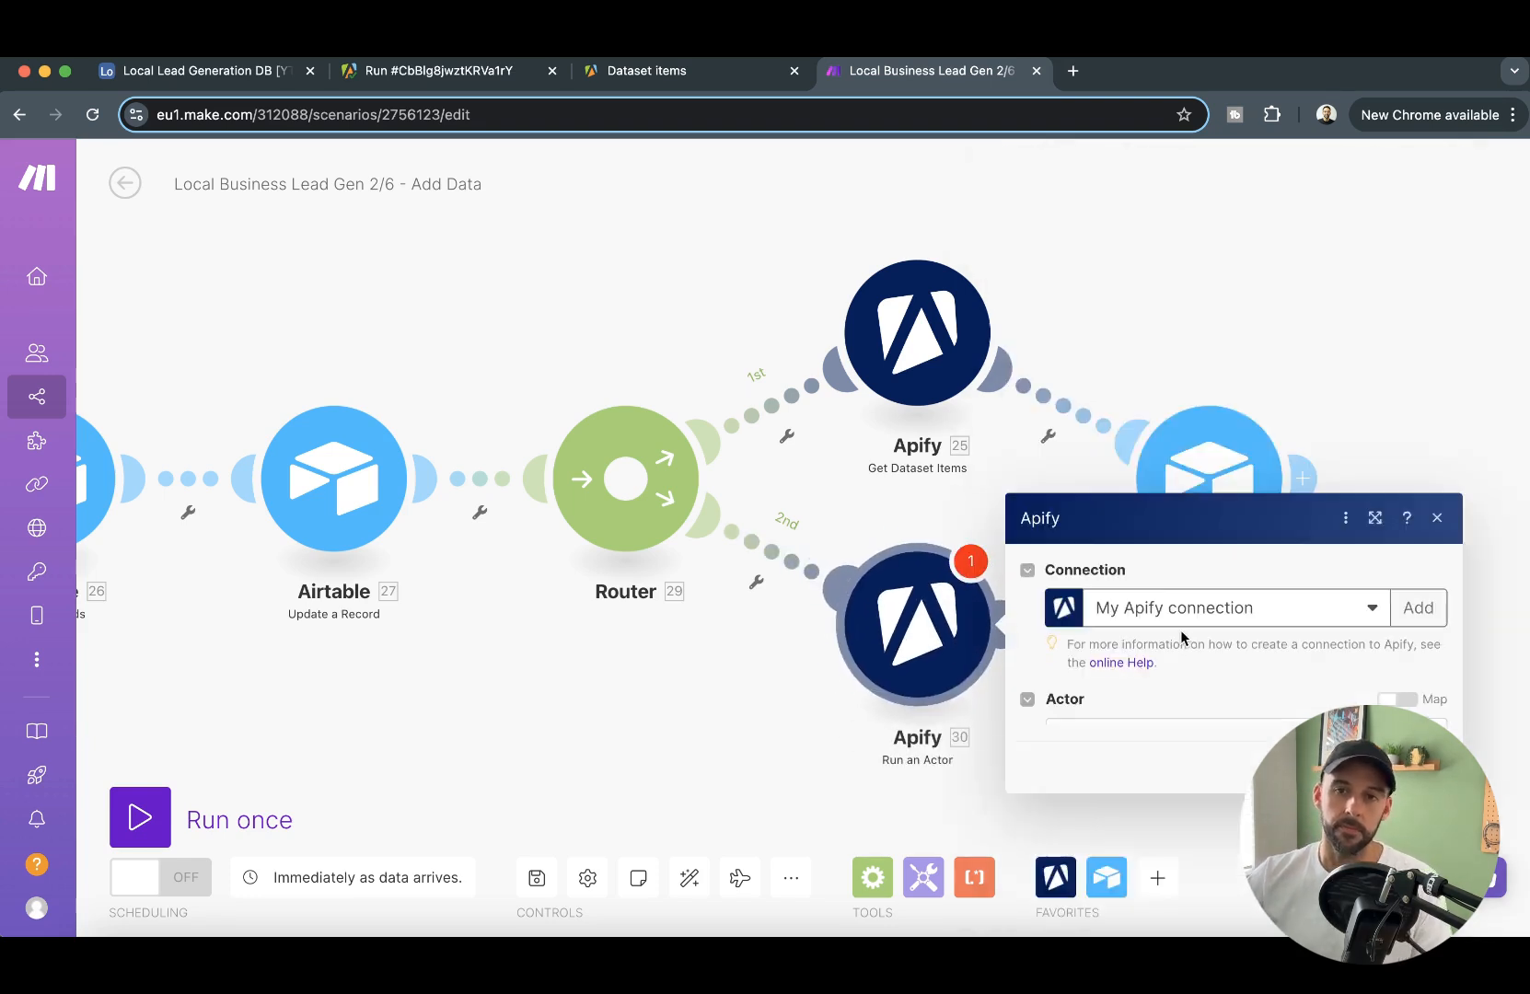
- Switch to Apify and check the Google Maps Email Extractor's technical Actor name on its page
click(968, 266)
click(451, 72)
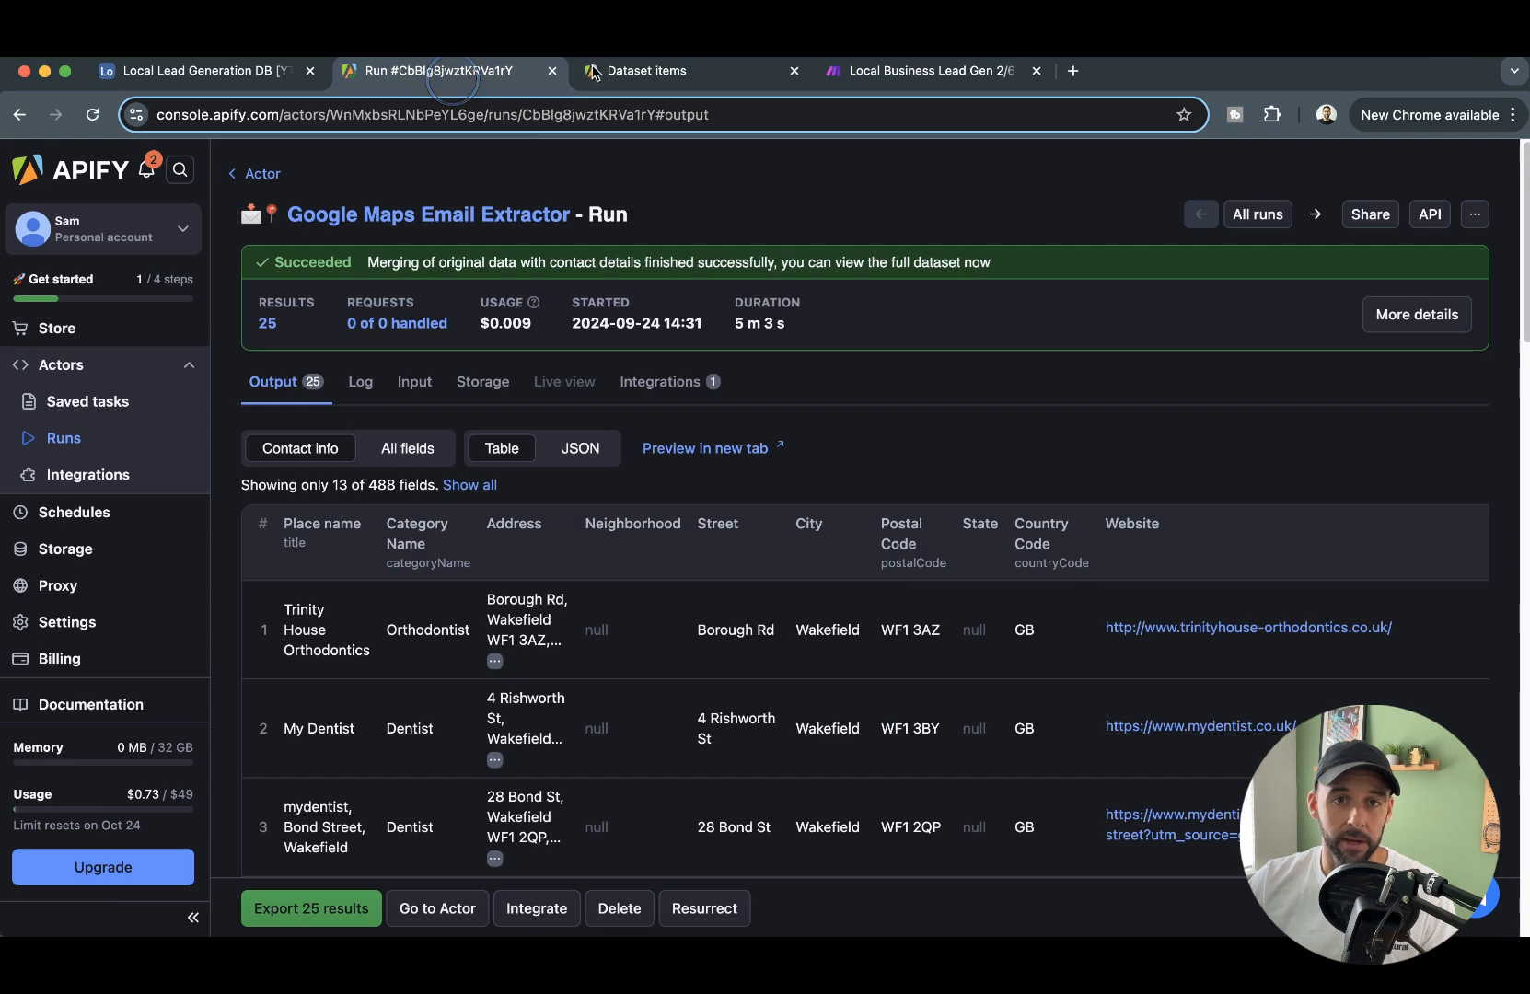
click(472, 214)
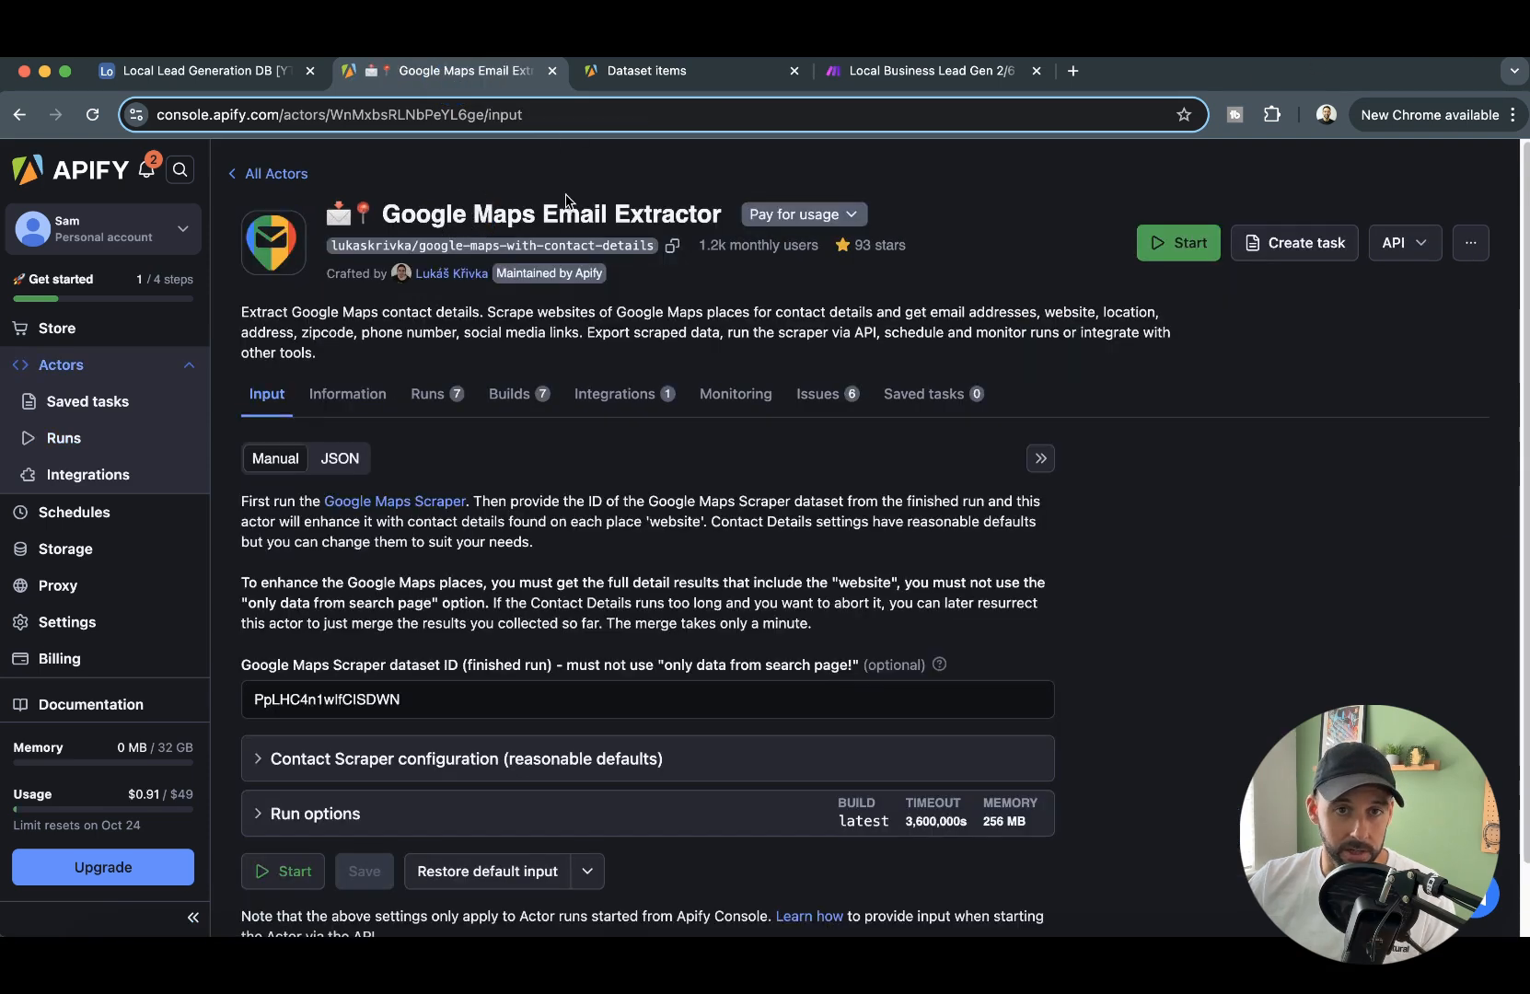
drag(410, 257, 656, 248)
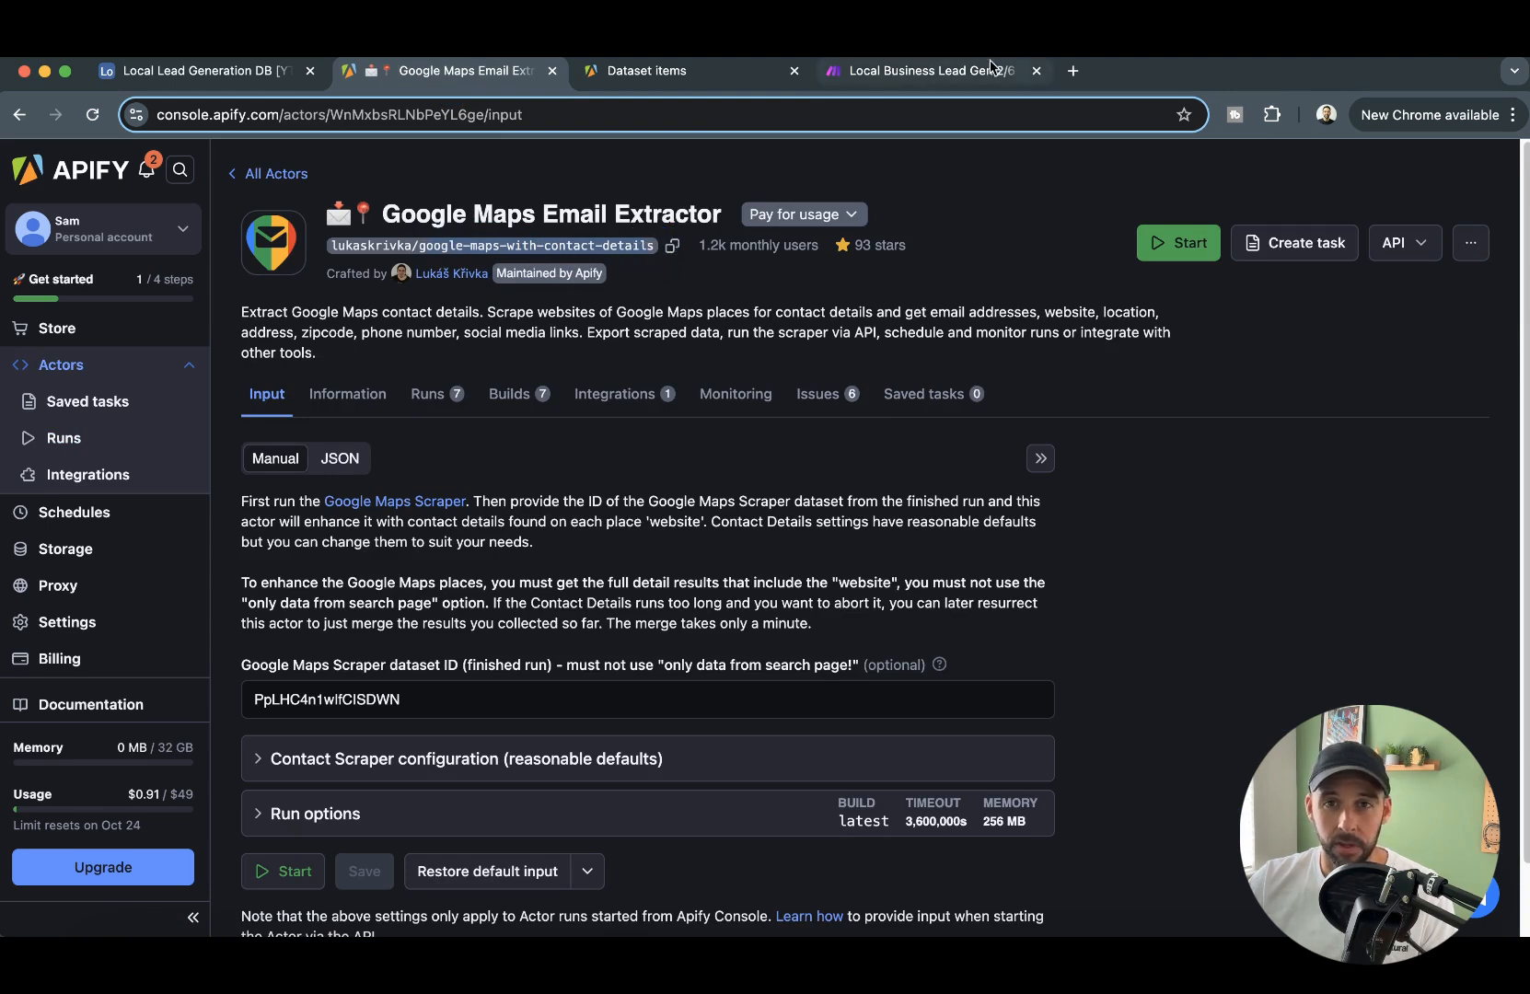
- Switch back to Make and choose the google-maps-with-contact-details Actor in the Run an Actor module
click(953, 70)
click(946, 626)
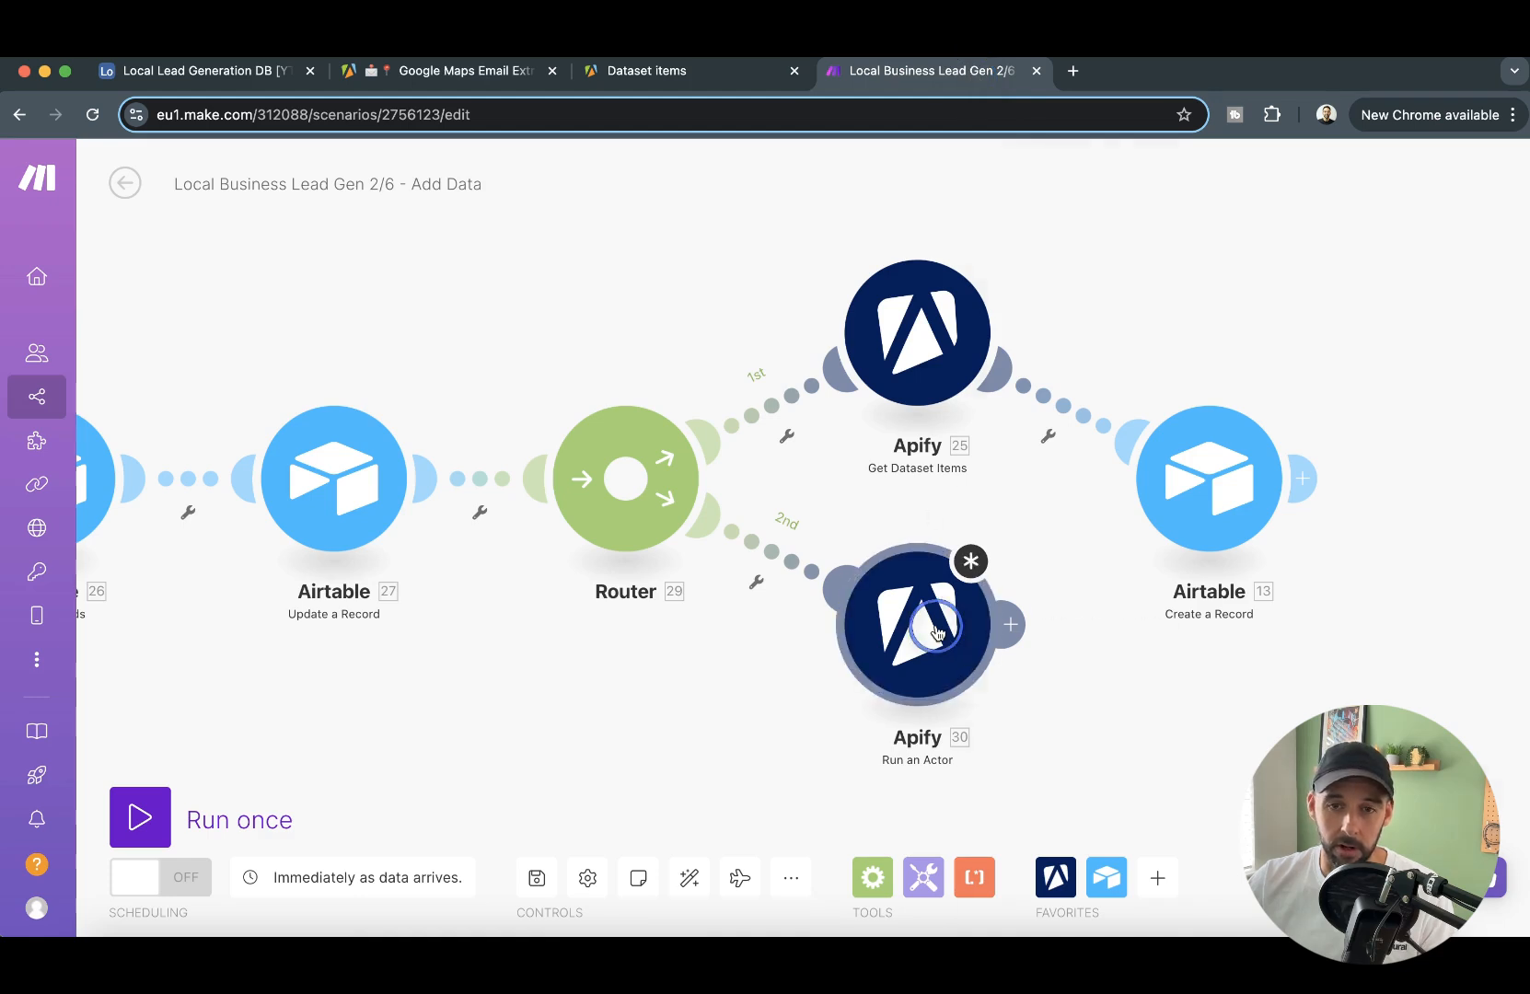
click(1199, 390)
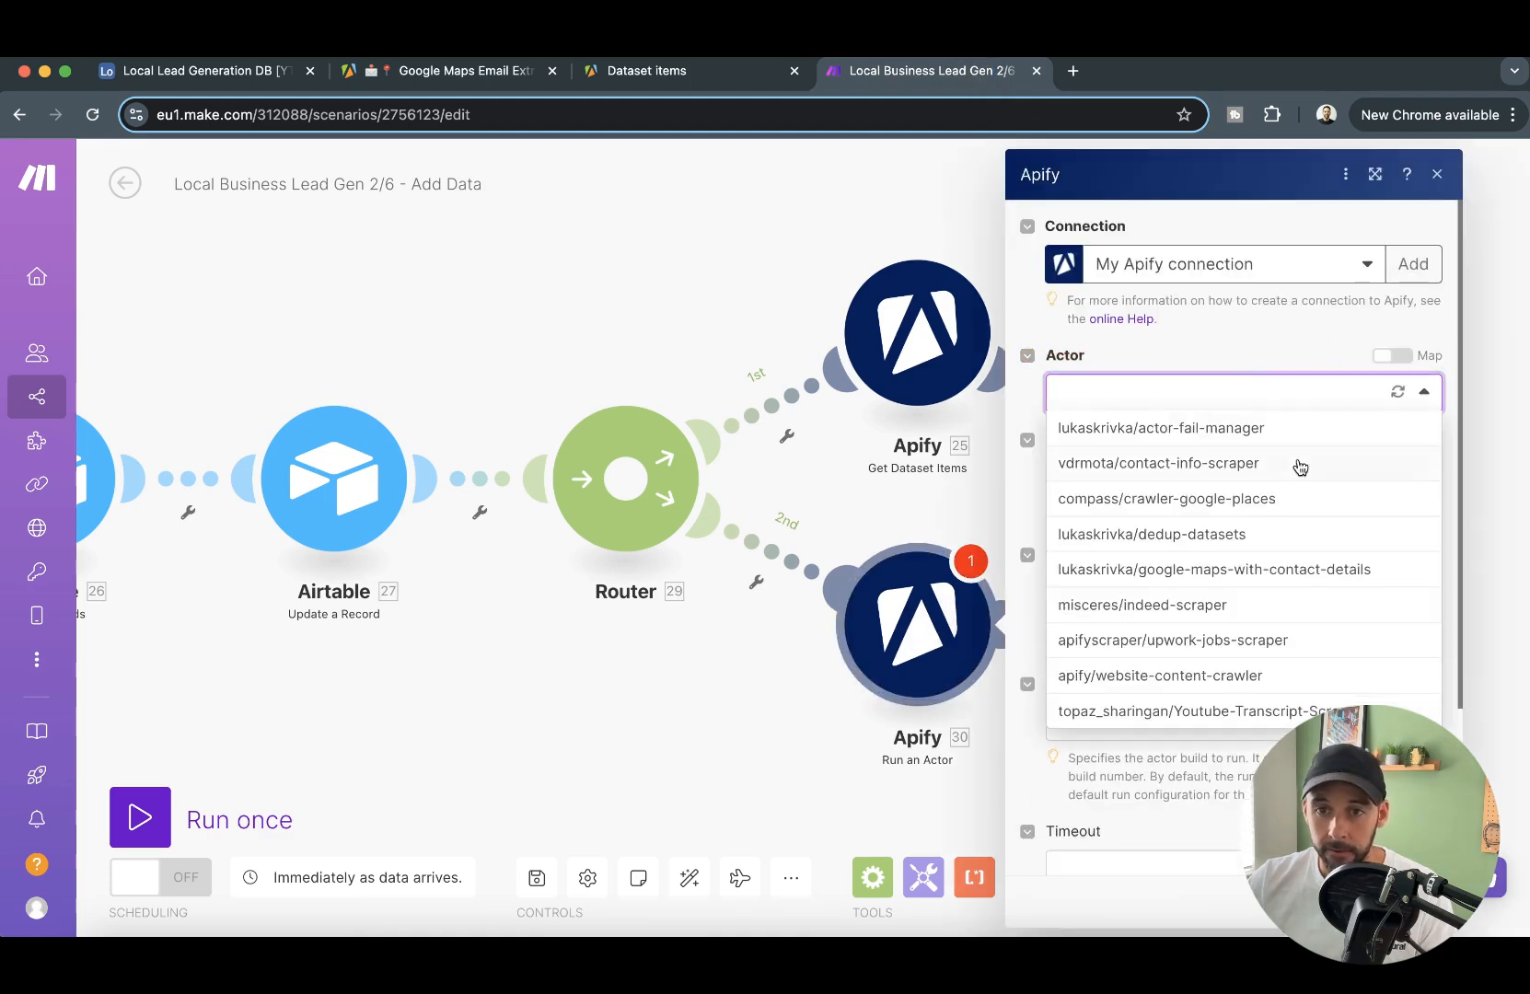
click(1238, 574)
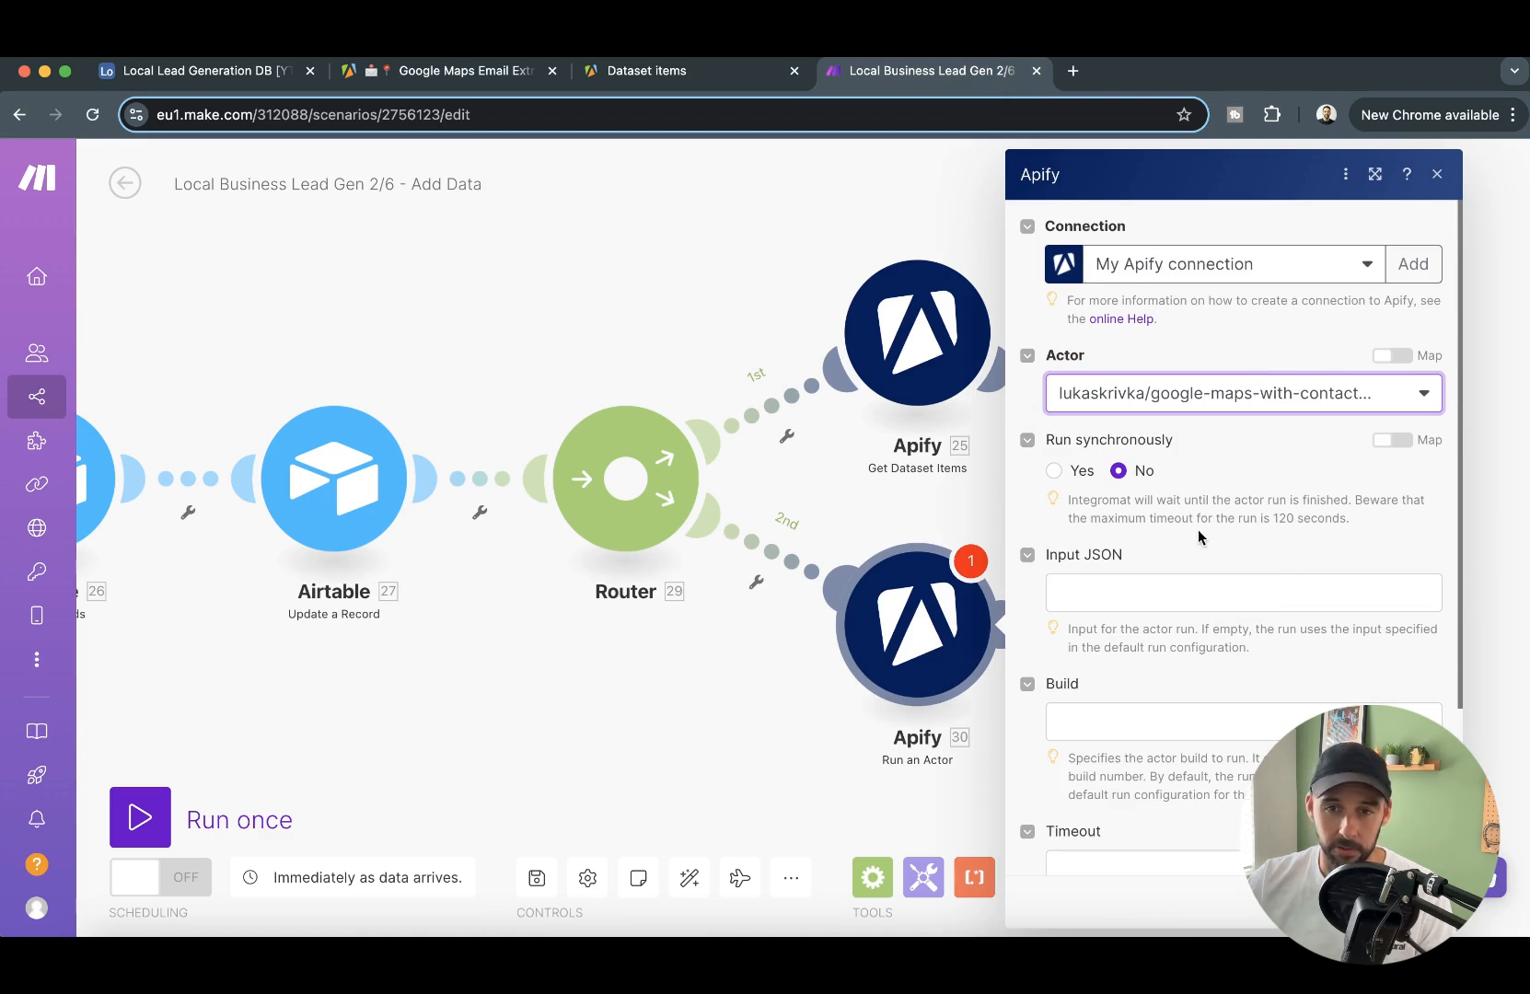
- Copy the Email Extractor's entire JSON input from Apify and paste it as the Run an Actor module's Input JSON in Make
click(1148, 594)
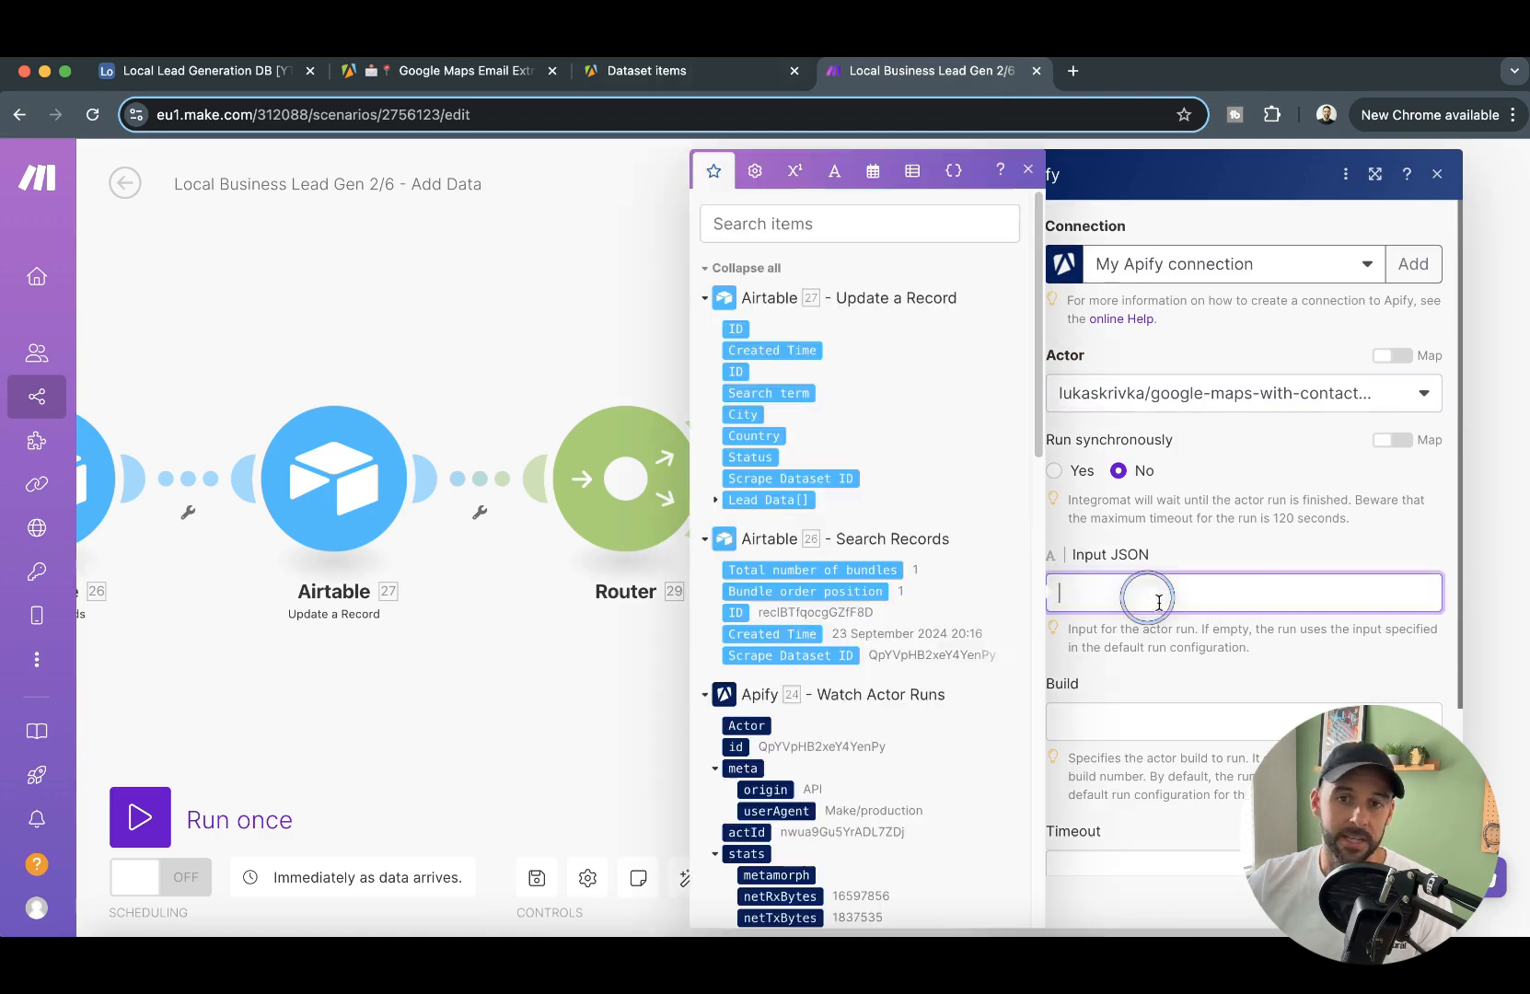
click(1267, 656)
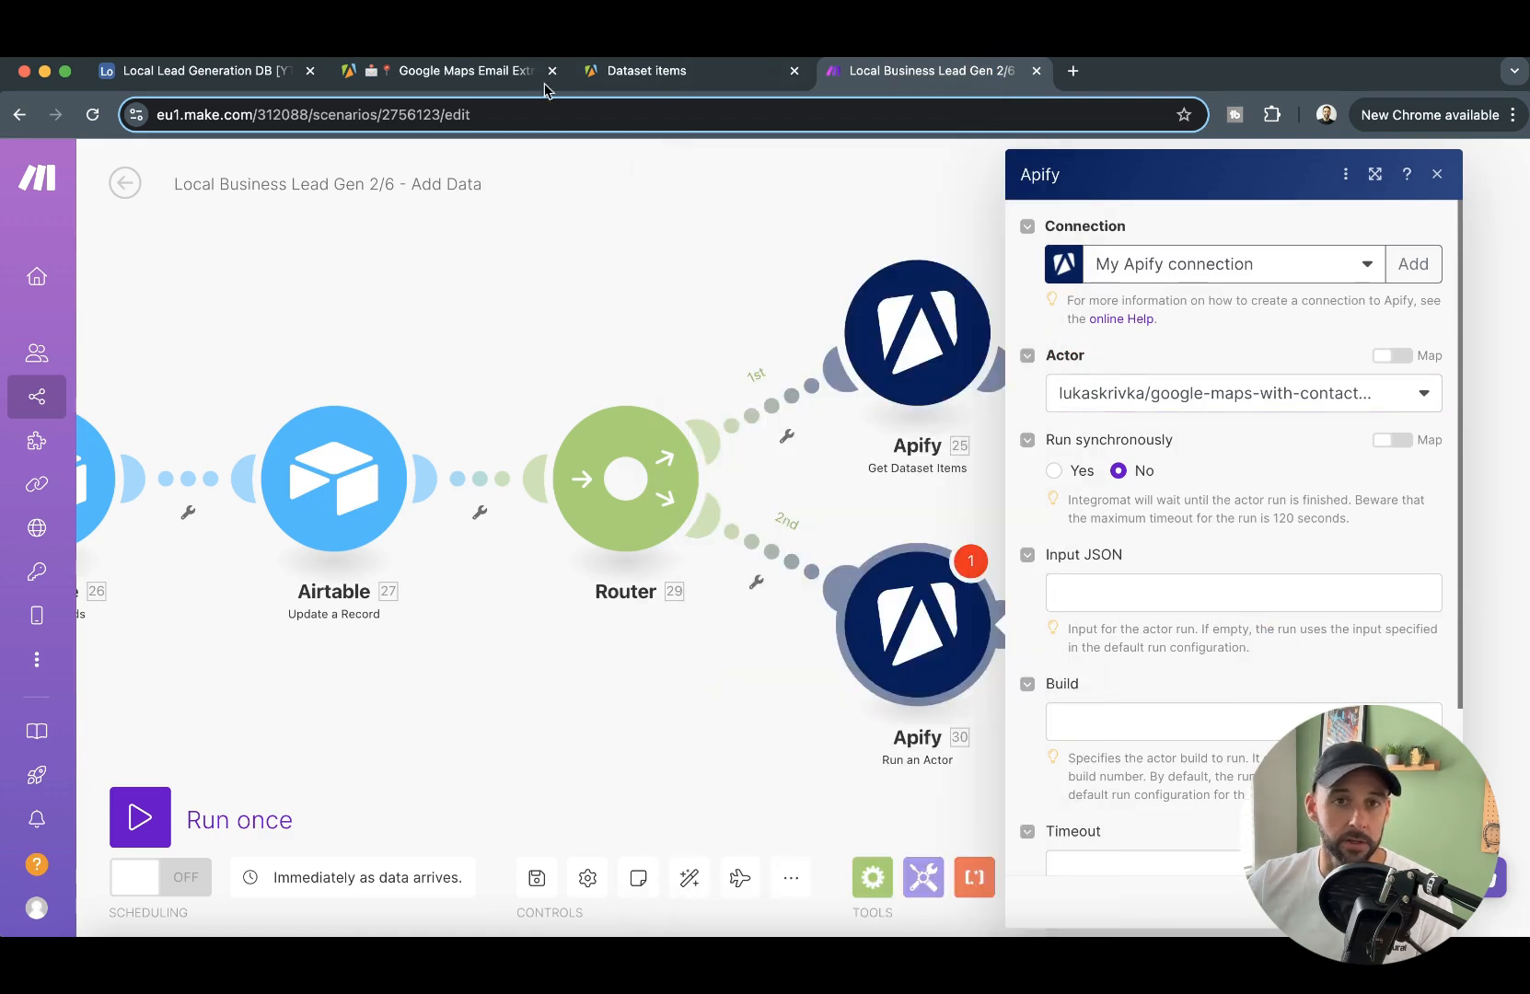
click(456, 70)
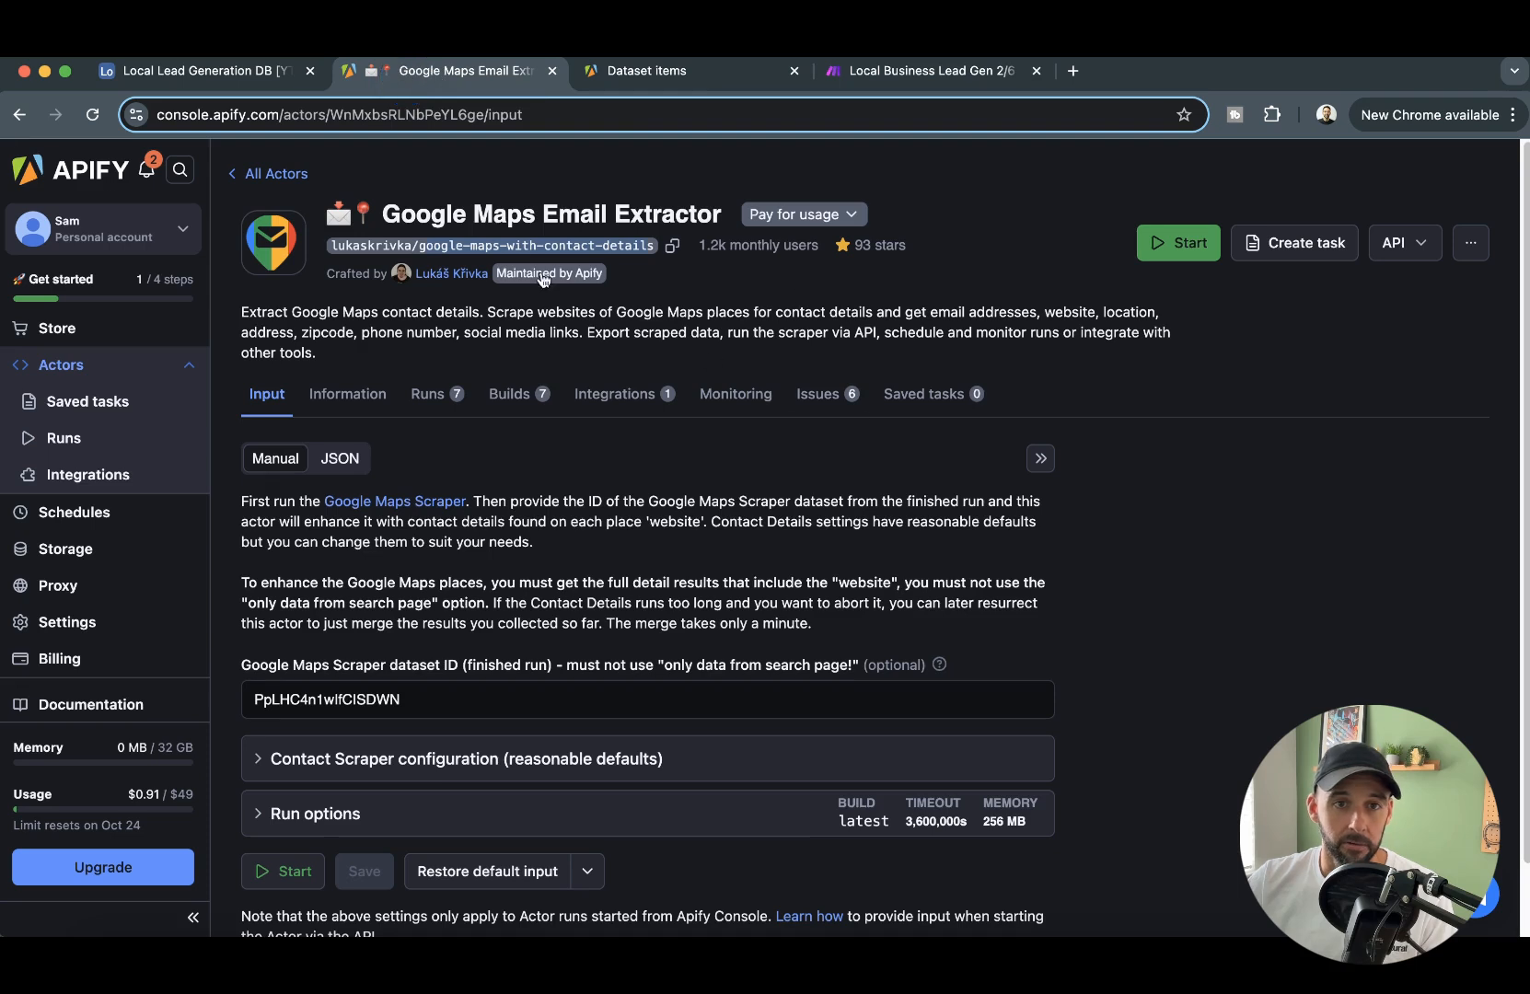
click(338, 458)
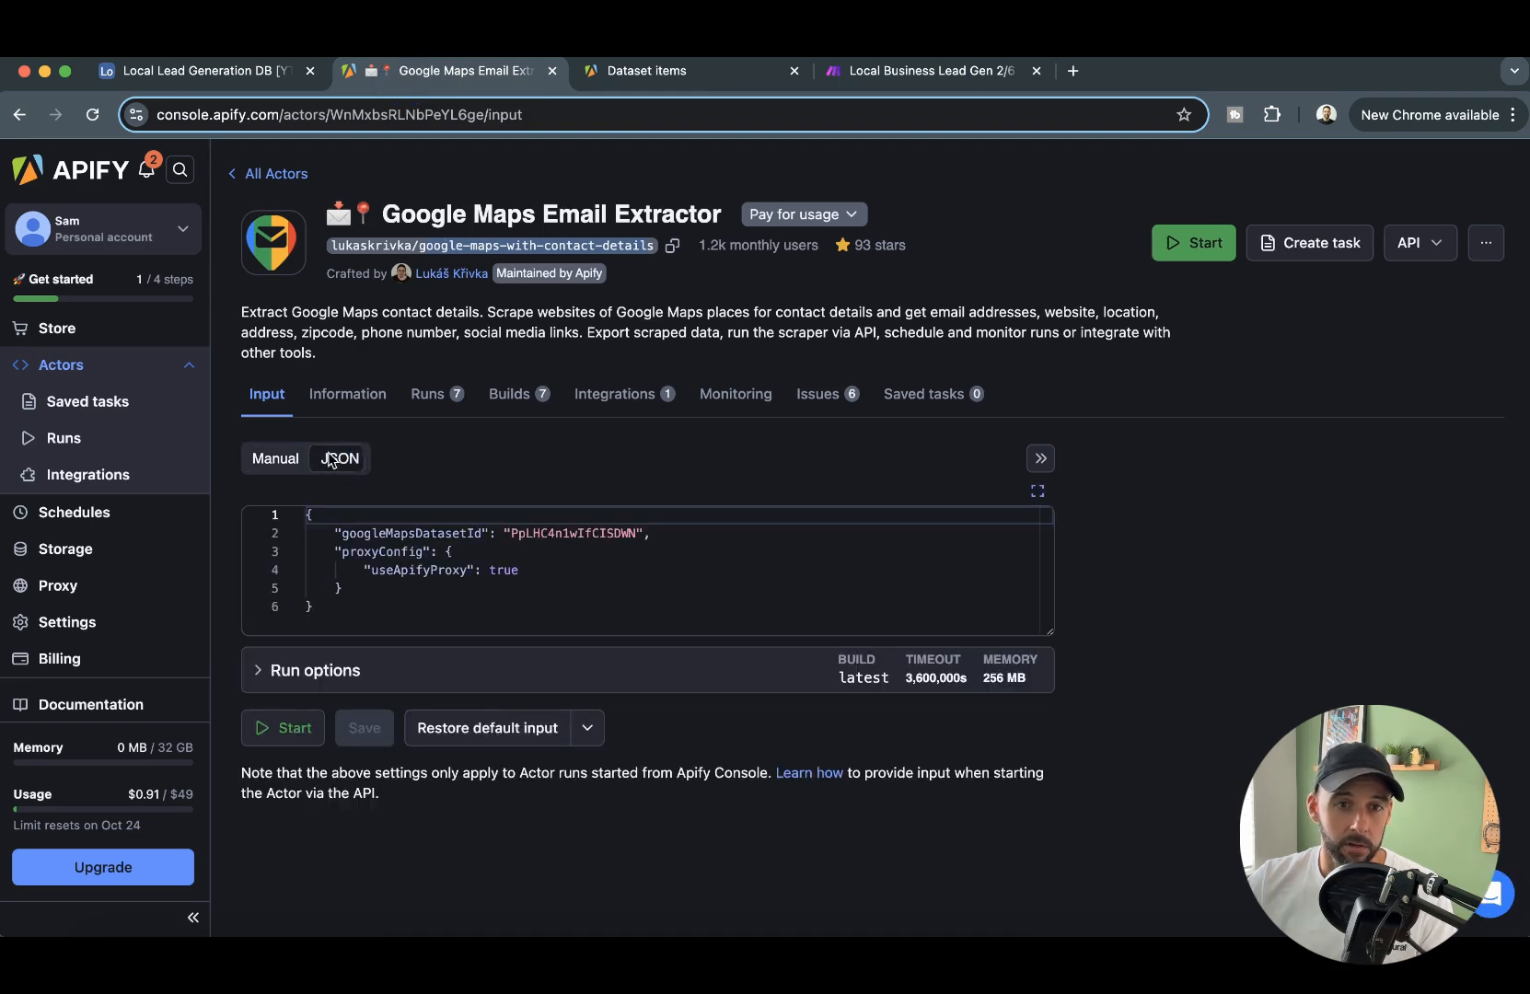
drag(388, 608, 267, 514)
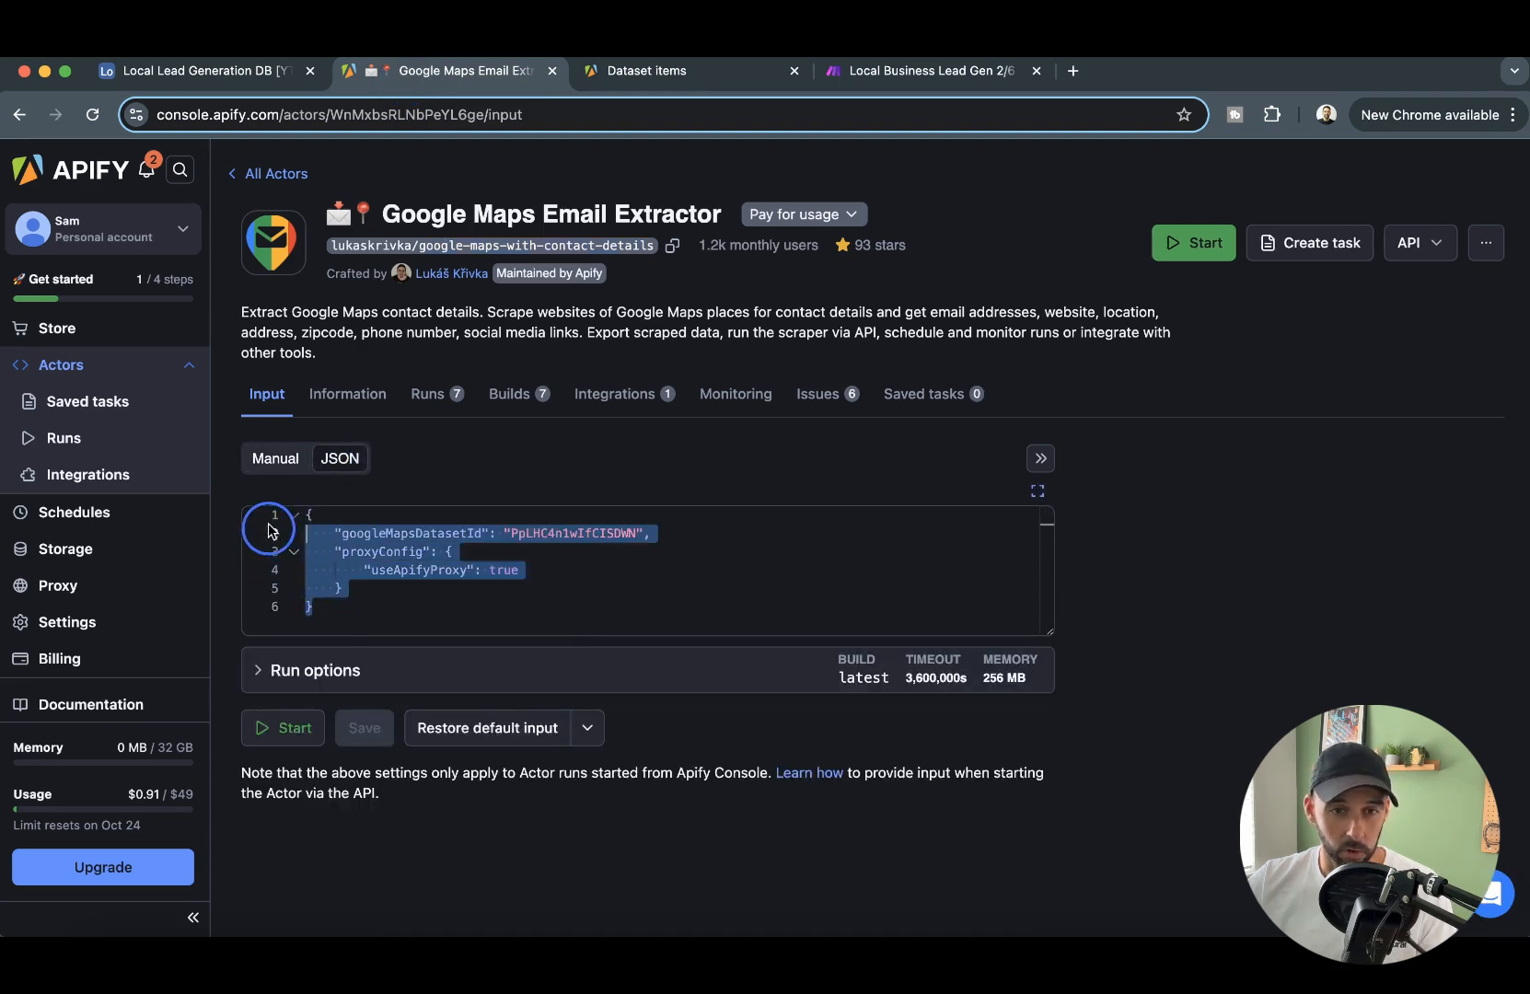
key(ctrl+c)
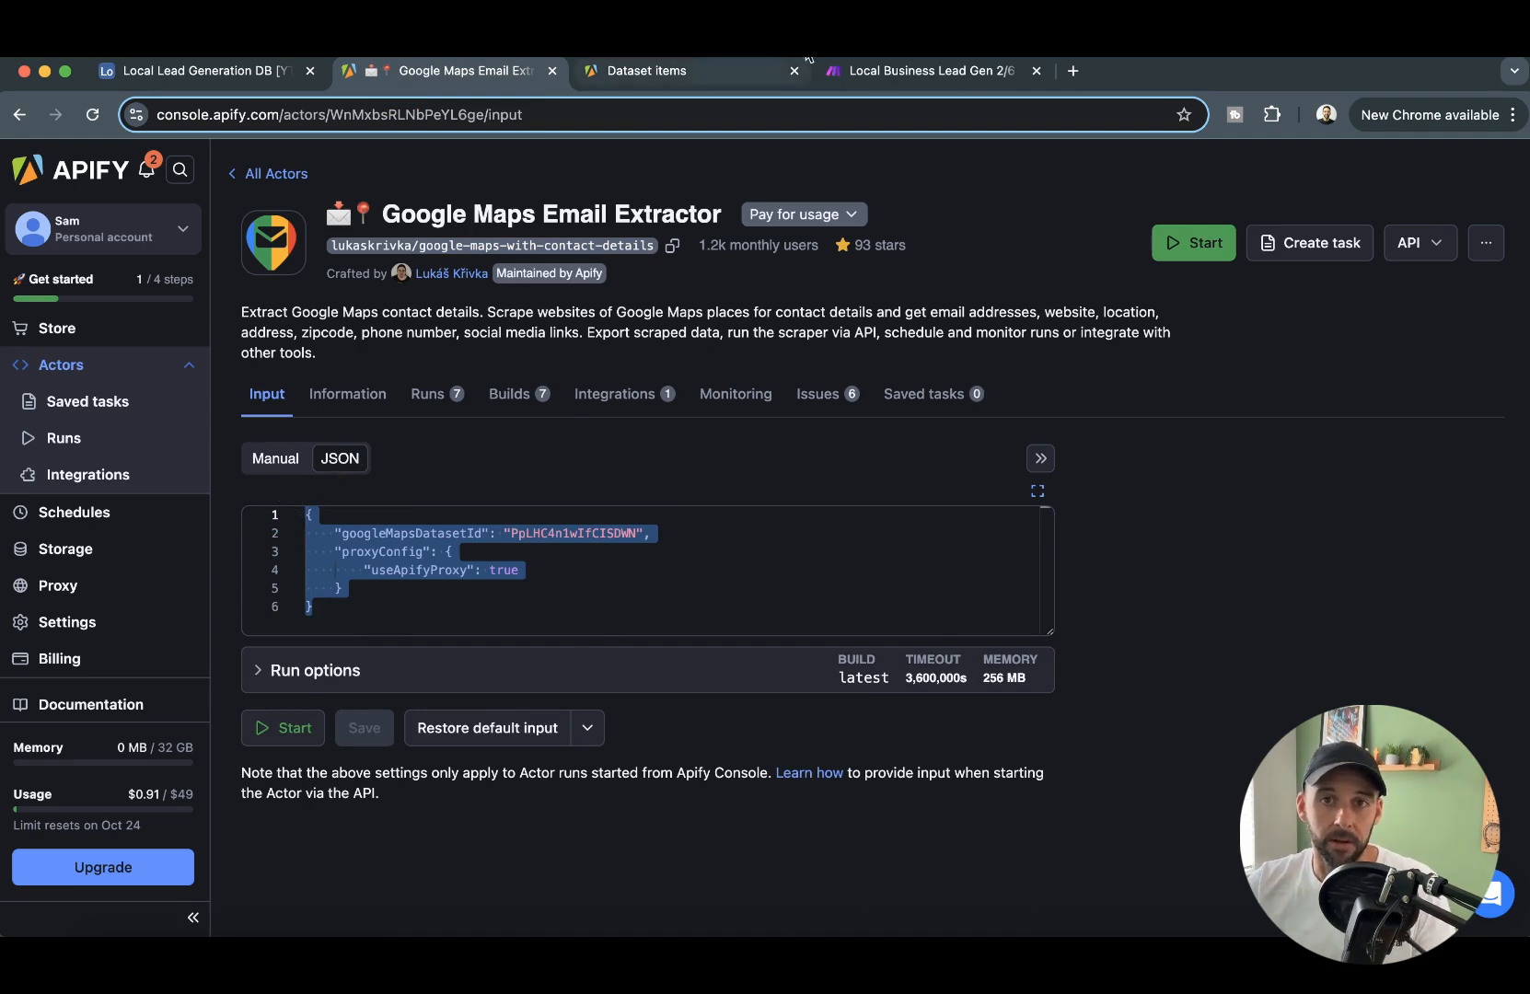
click(939, 71)
click(1202, 593)
key(ctrl+v)
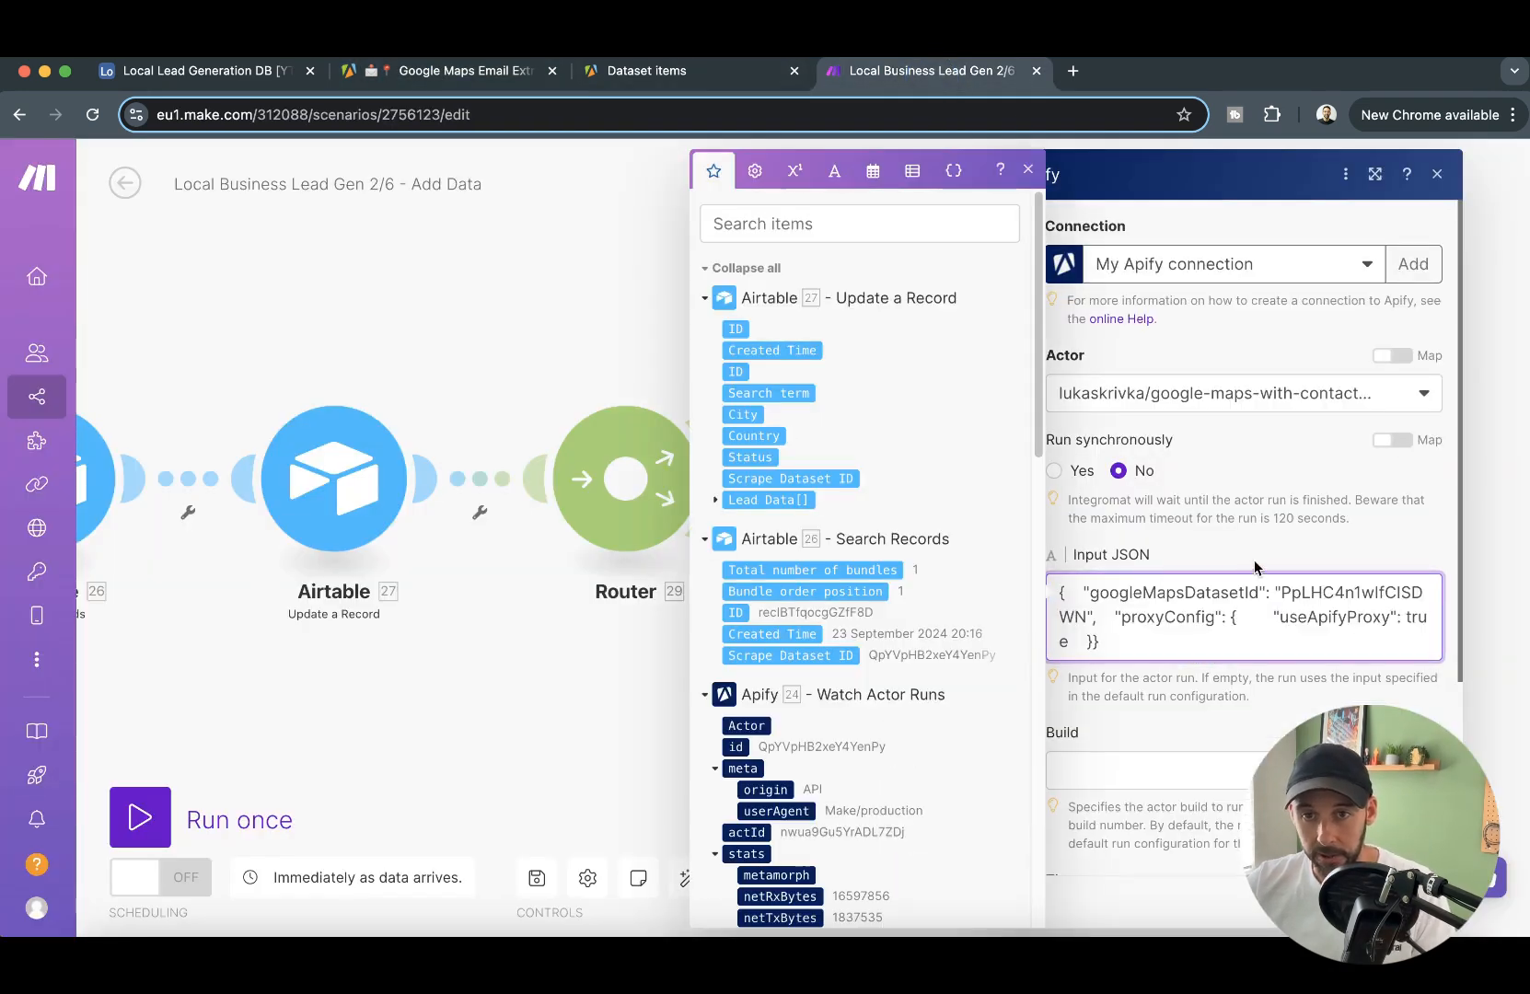
- Replace the googleMapsDatasetId value in the Input JSON with defaultDatasetId from Watch Actor Runs and save the module
drag(1275, 594, 1383, 595)
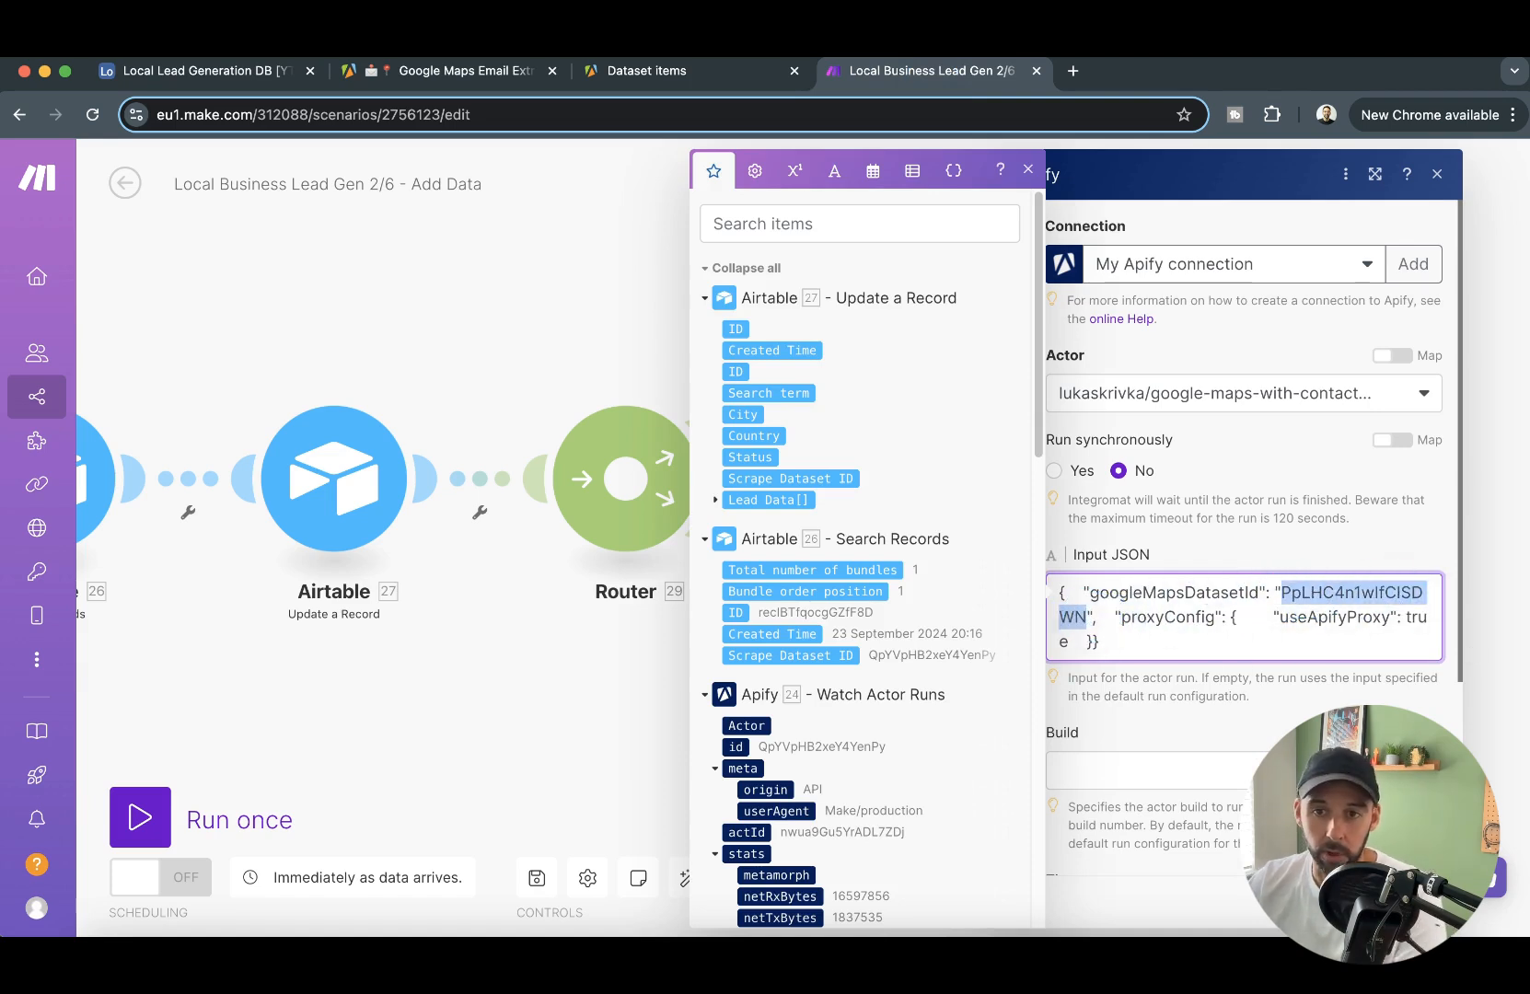
key(BackSpace)
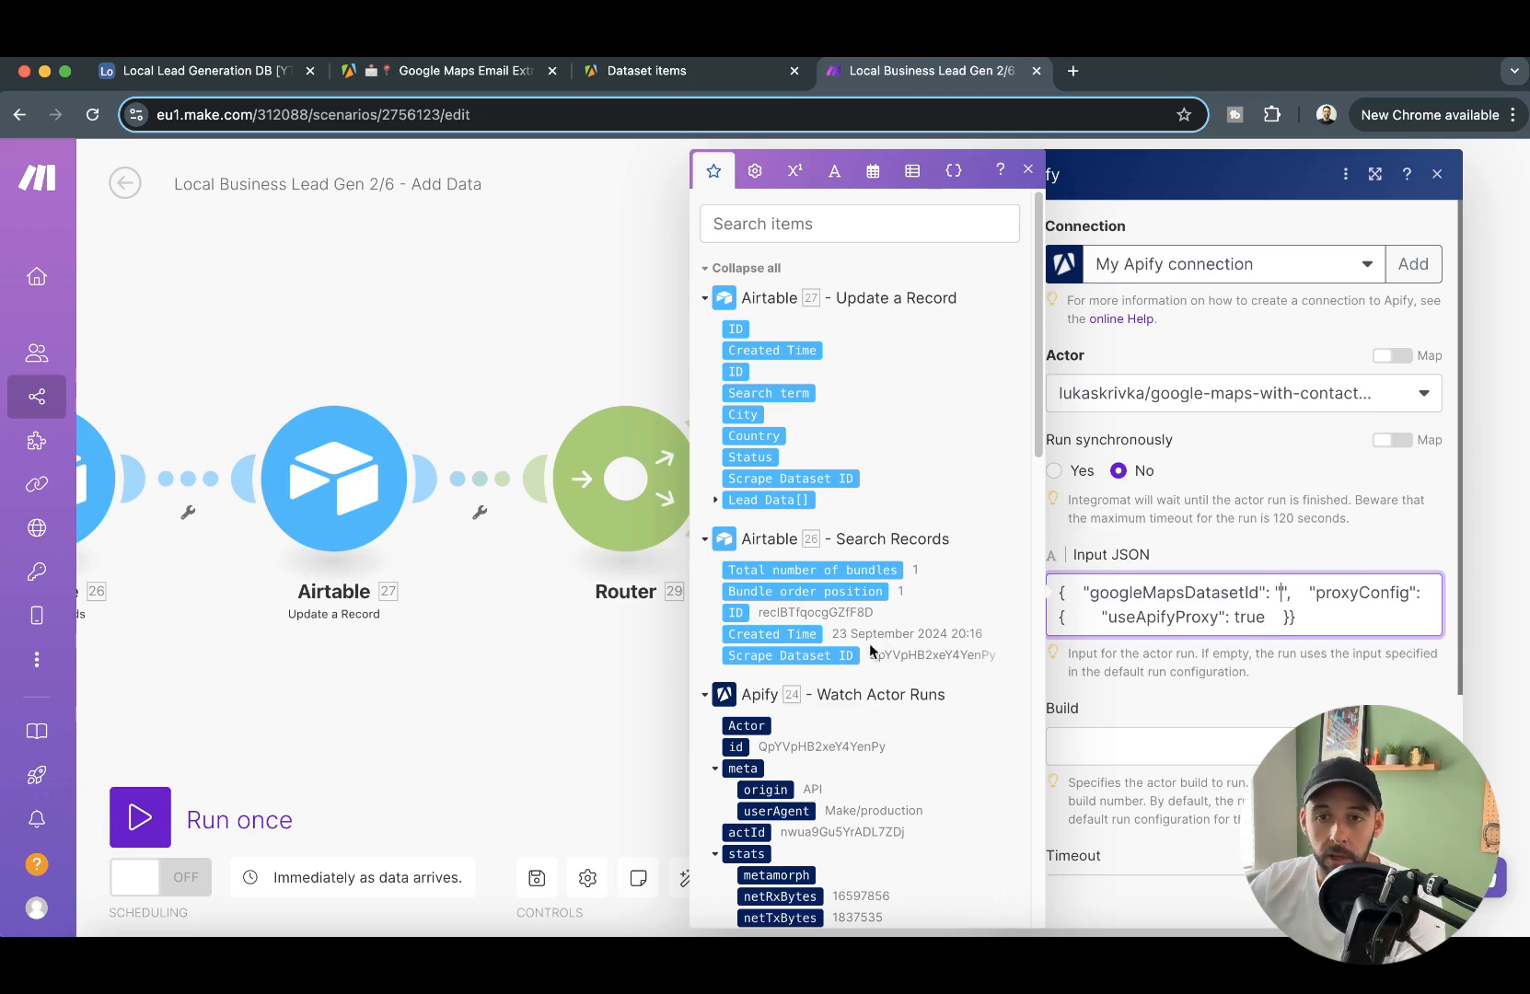
scroll(829, 598, down, 3)
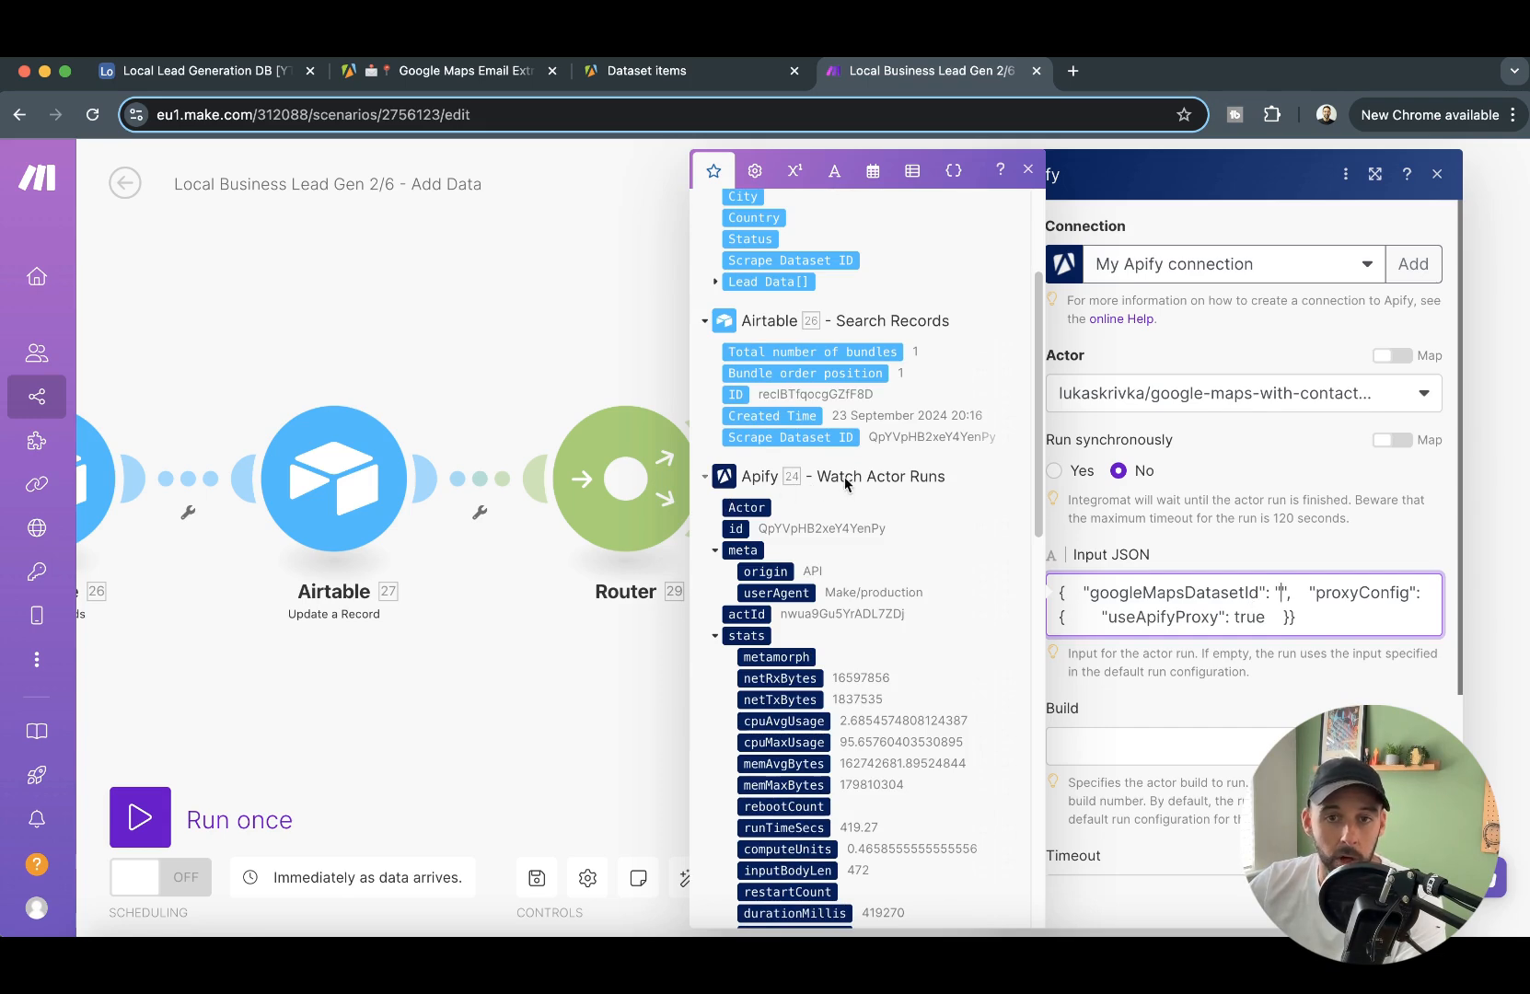
scroll(832, 658, down, 15)
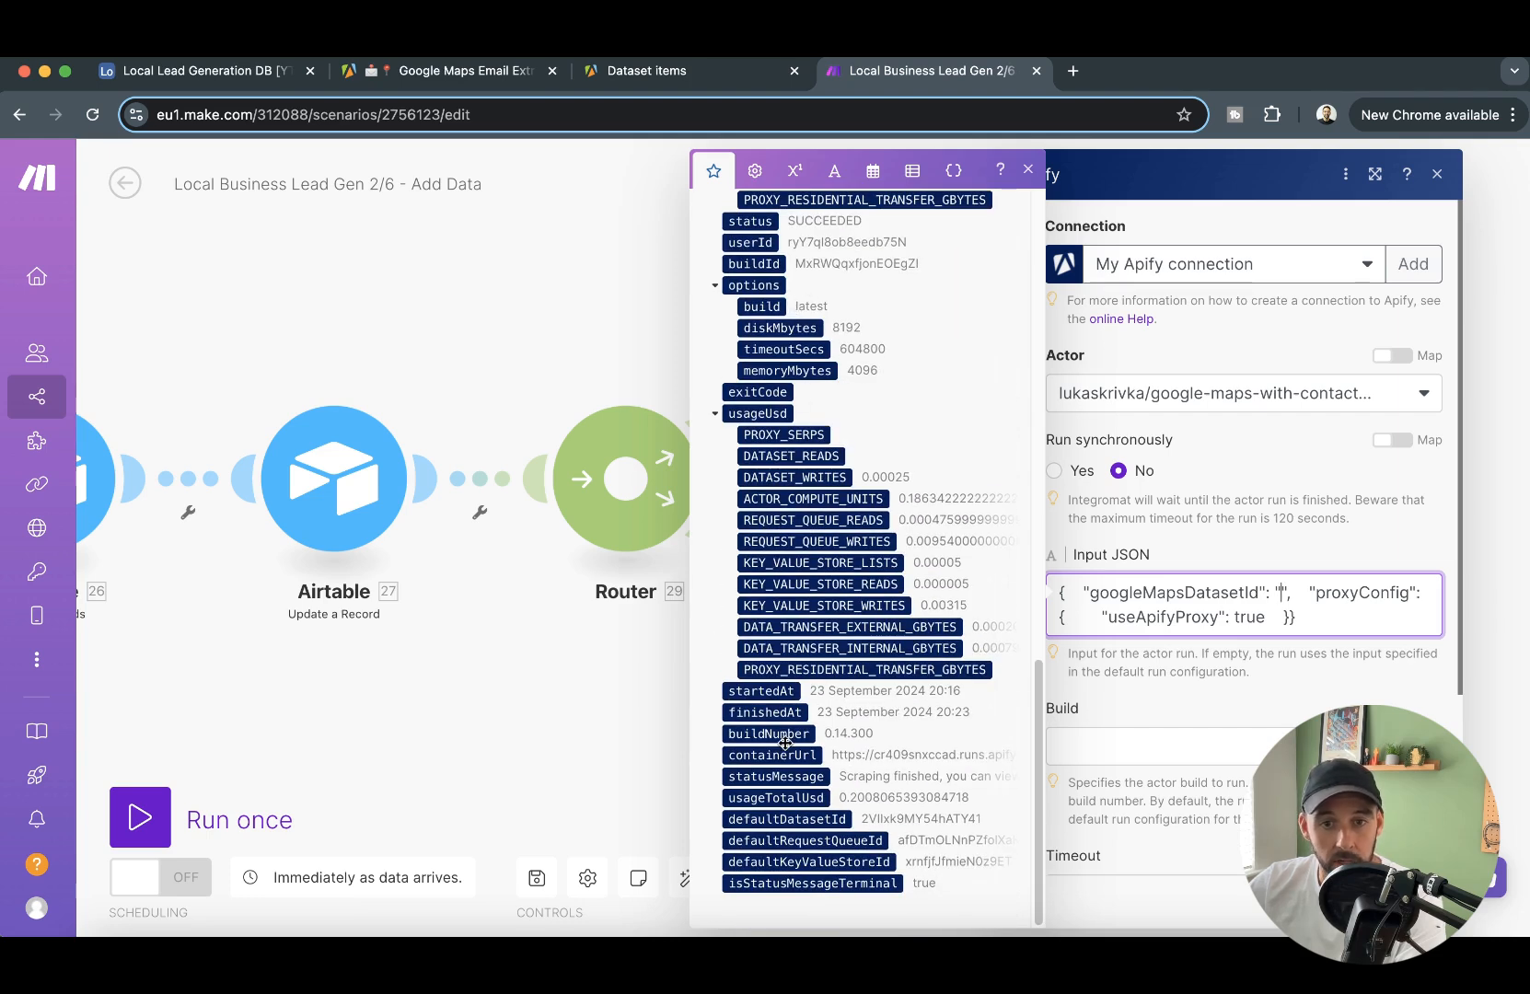
click(811, 820)
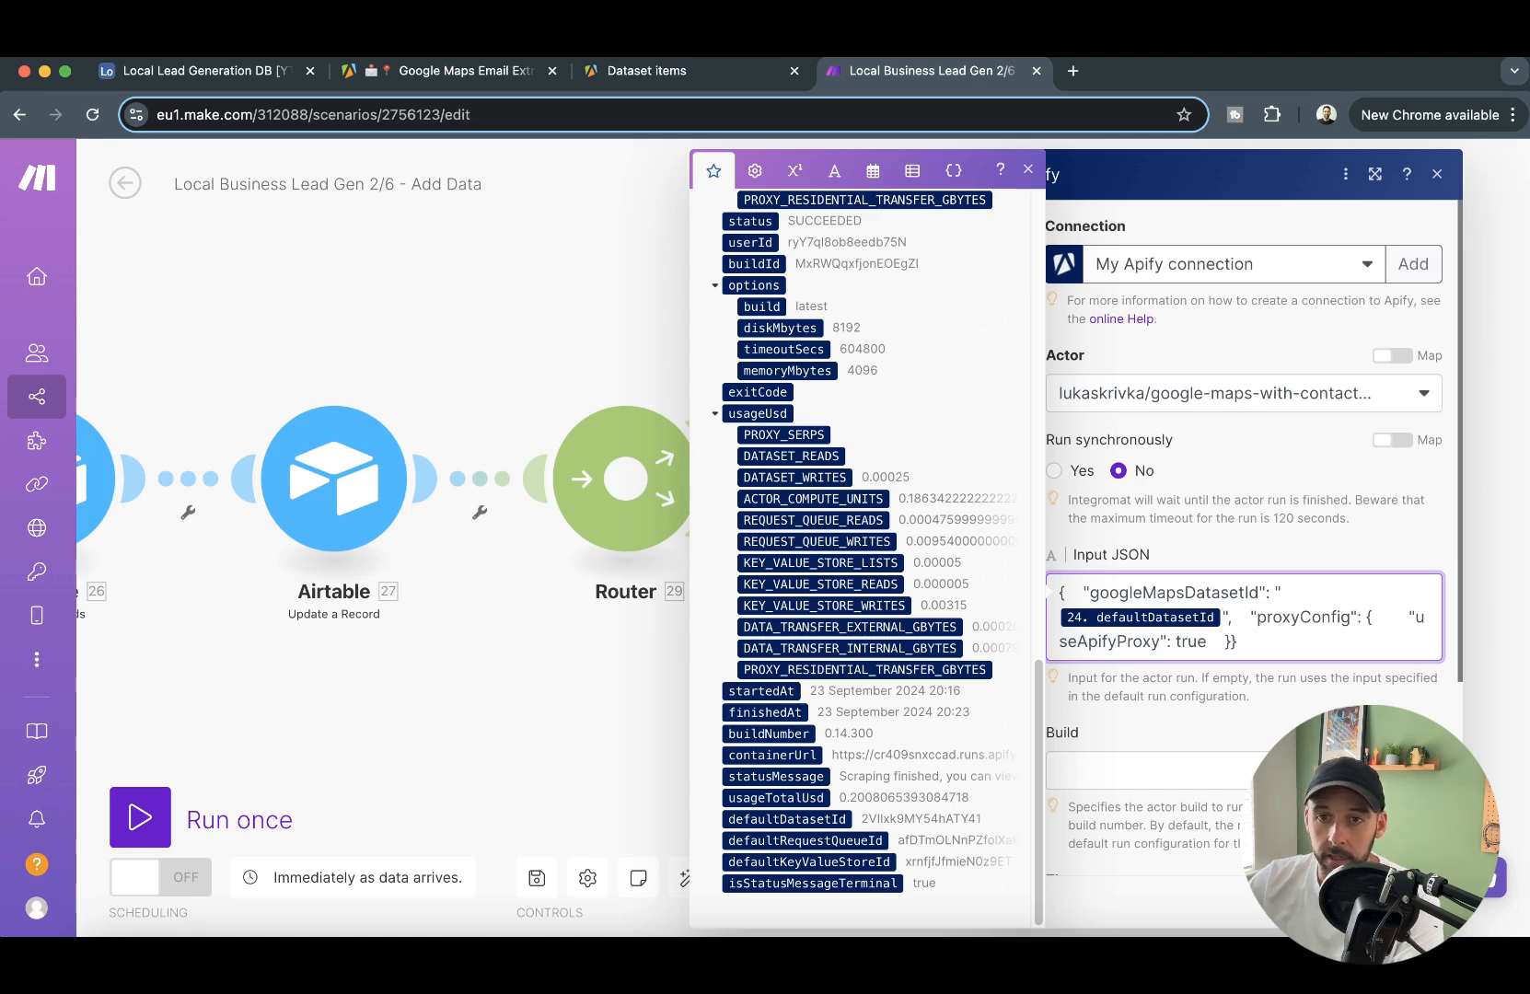
click(1415, 901)
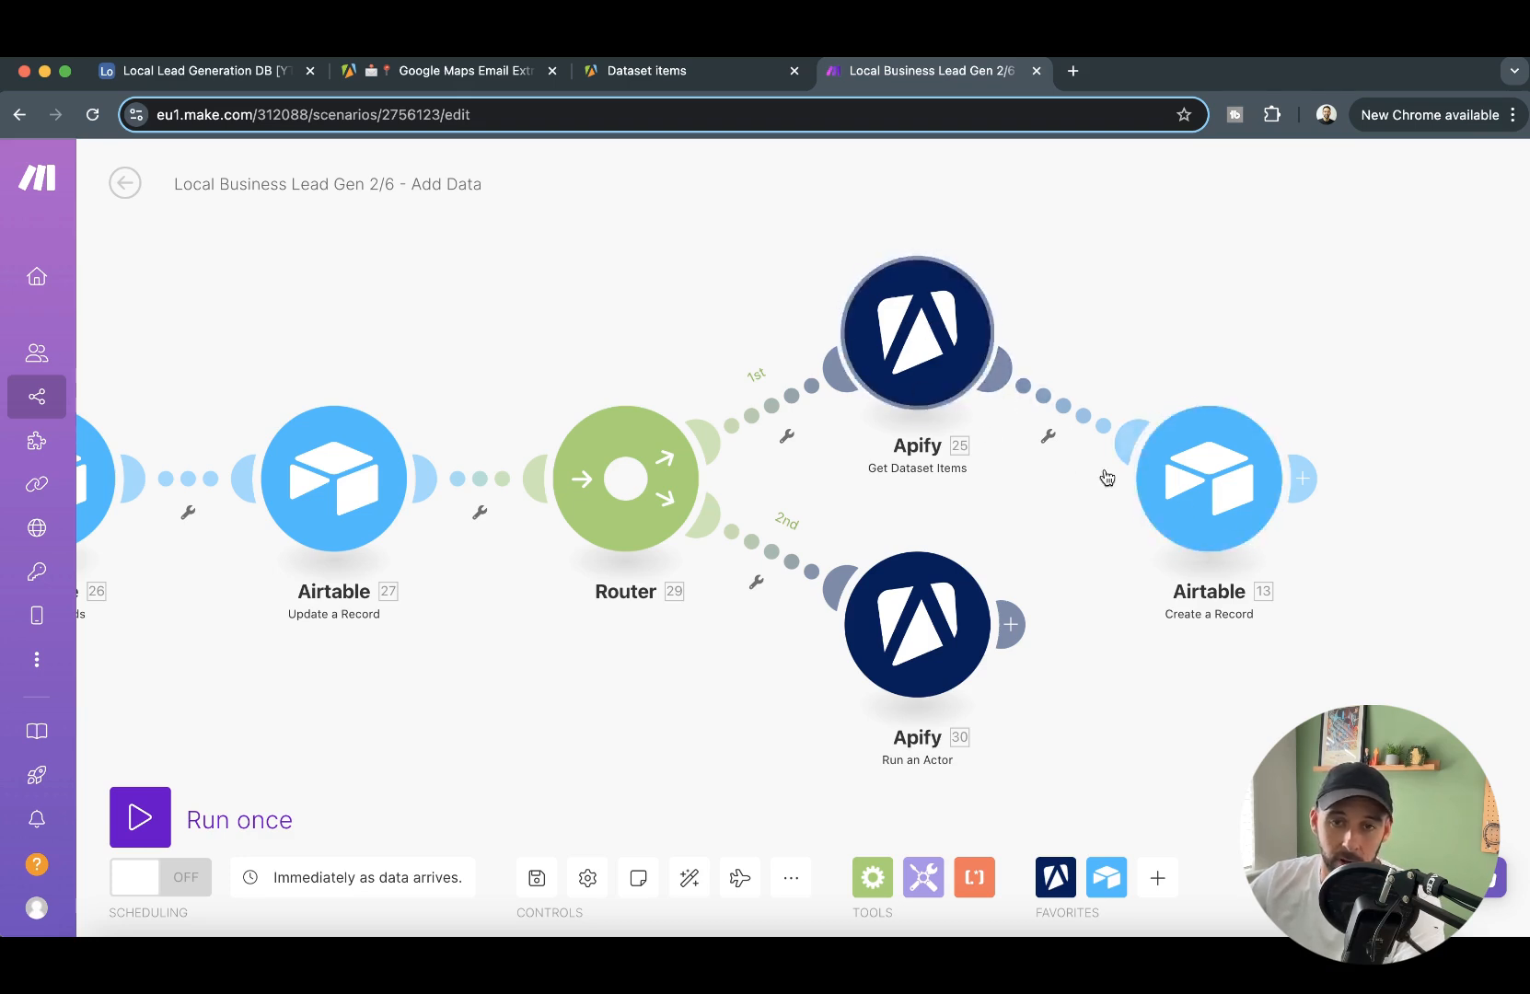
- Reorder the router's routes so that Run an Actor runs first and Get Dataset Items runs second
right_click(656, 470)
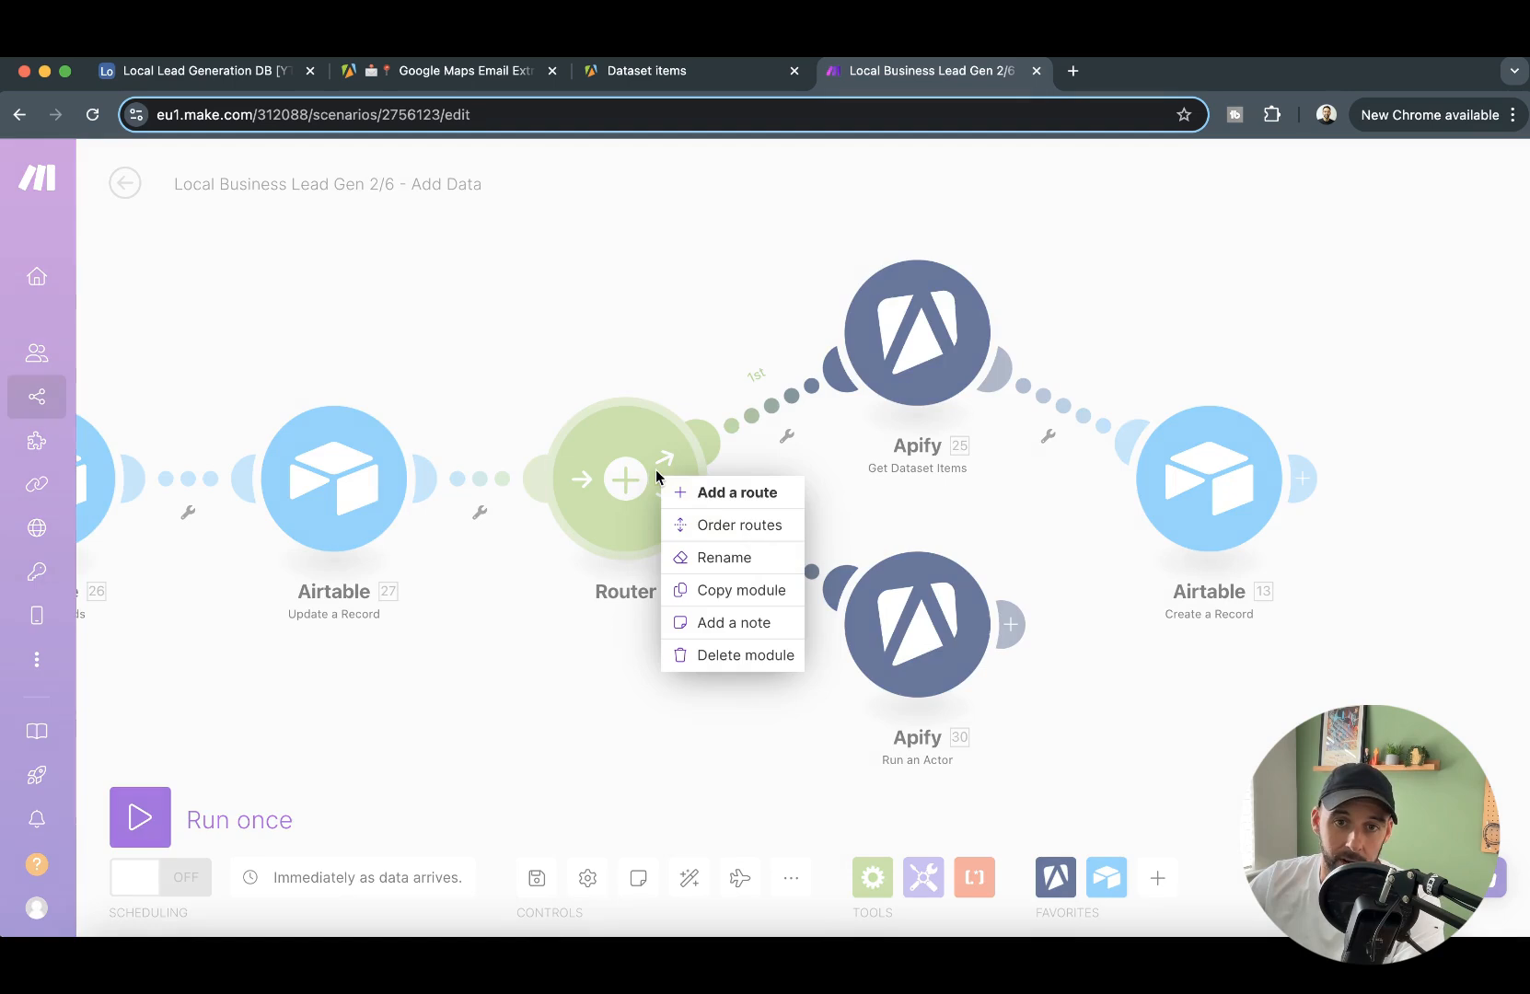
click(750, 523)
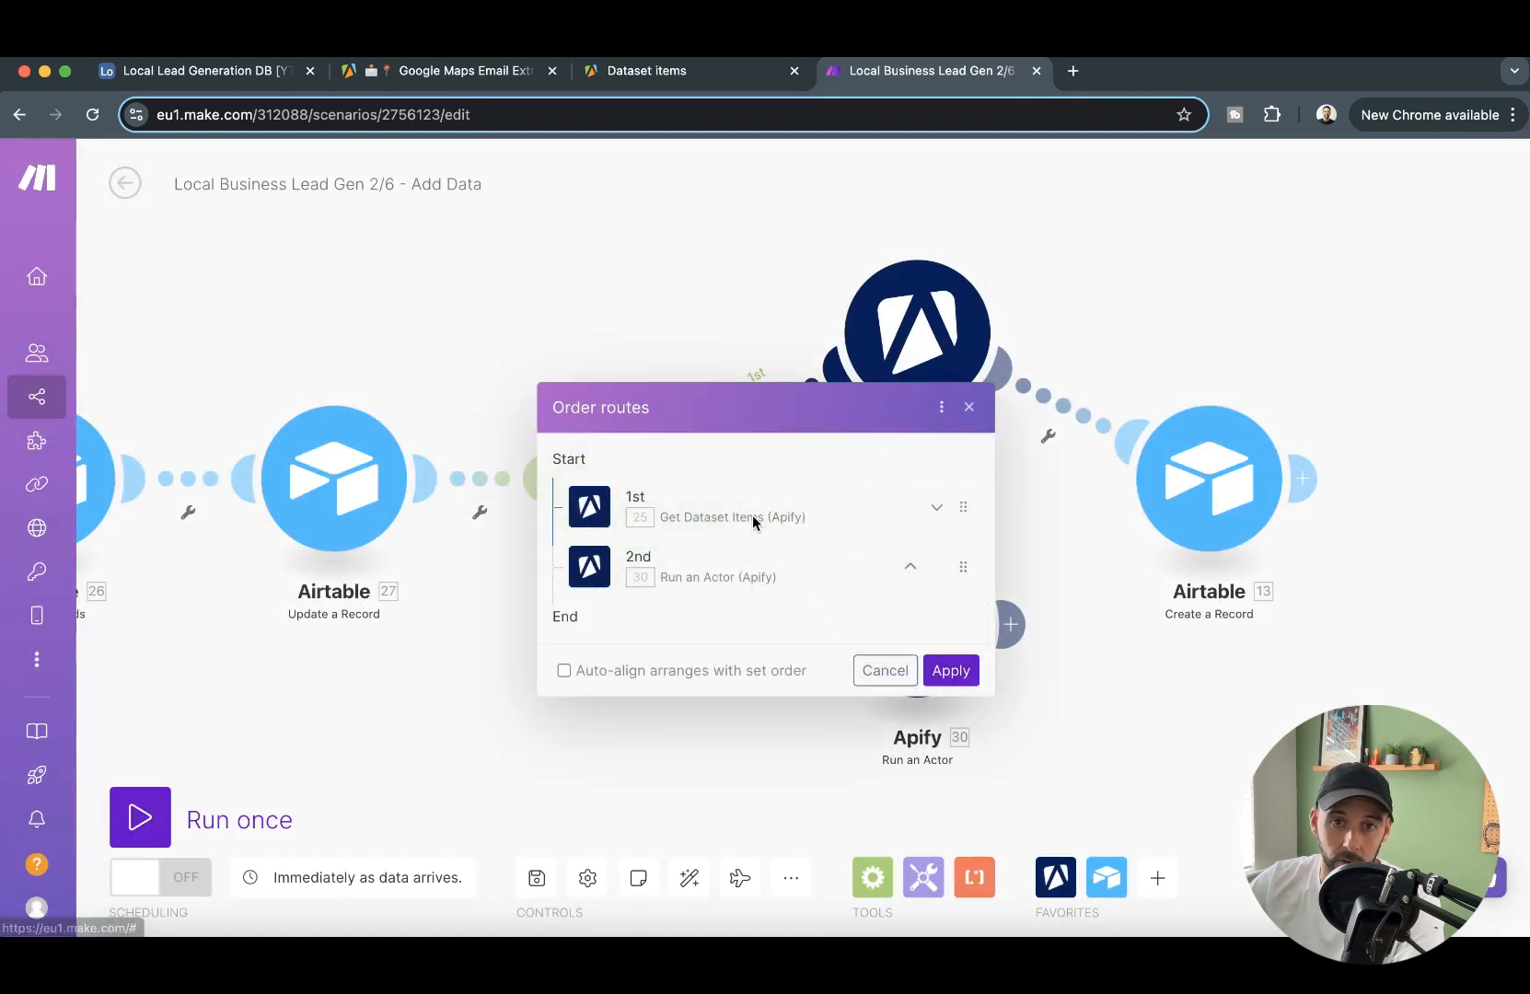
drag(958, 577, 921, 492)
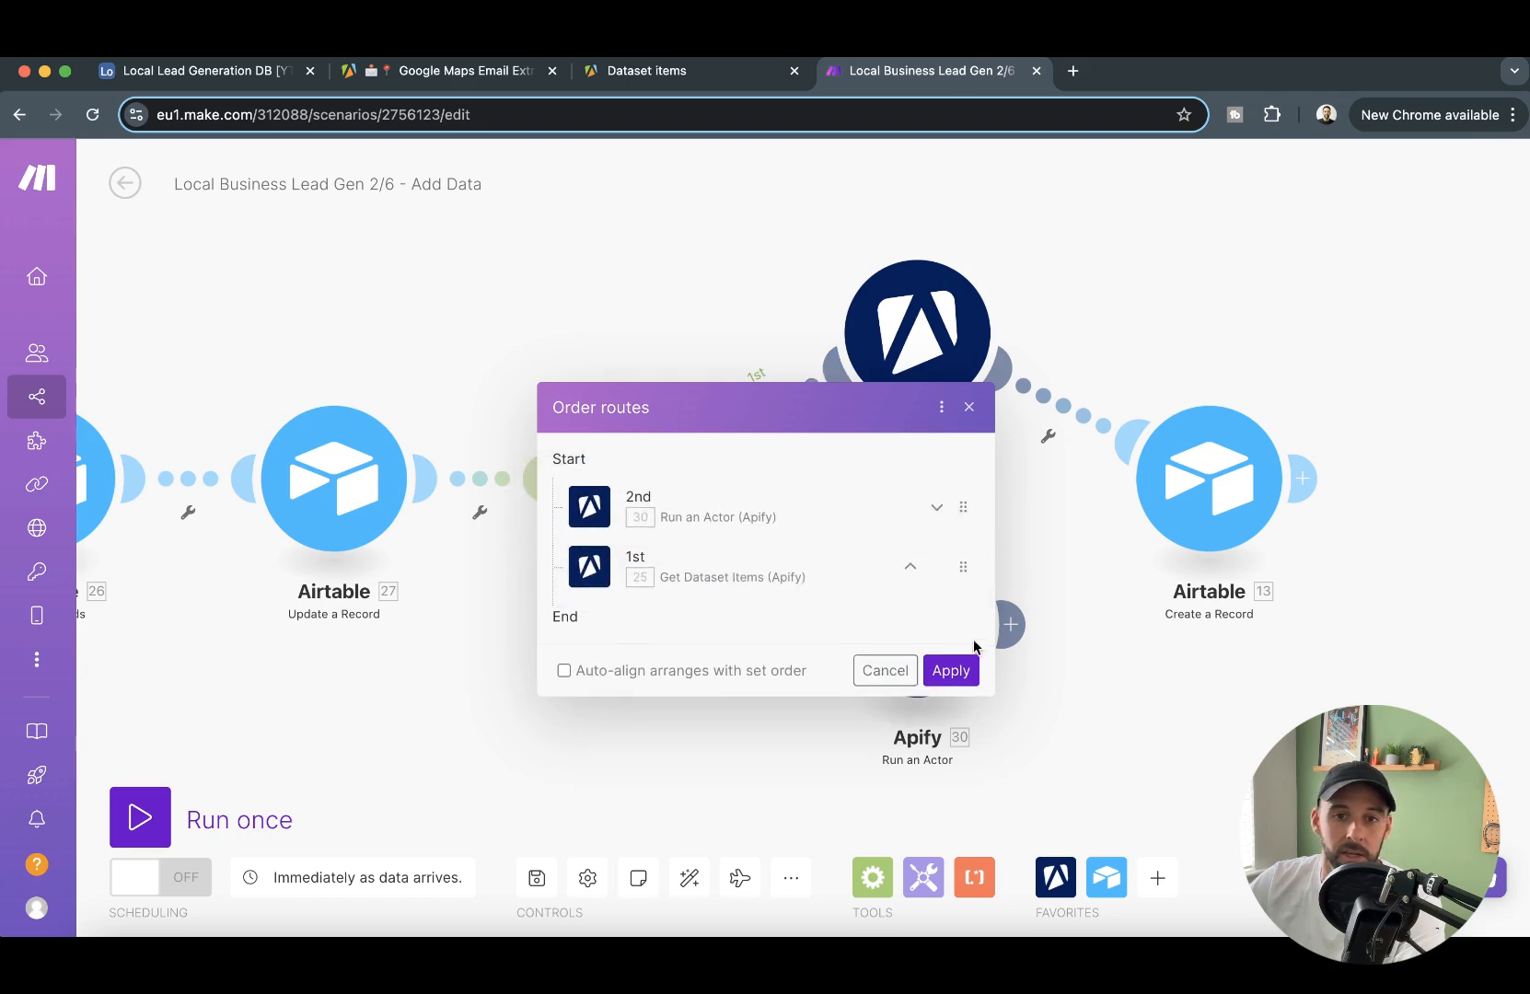
click(950, 670)
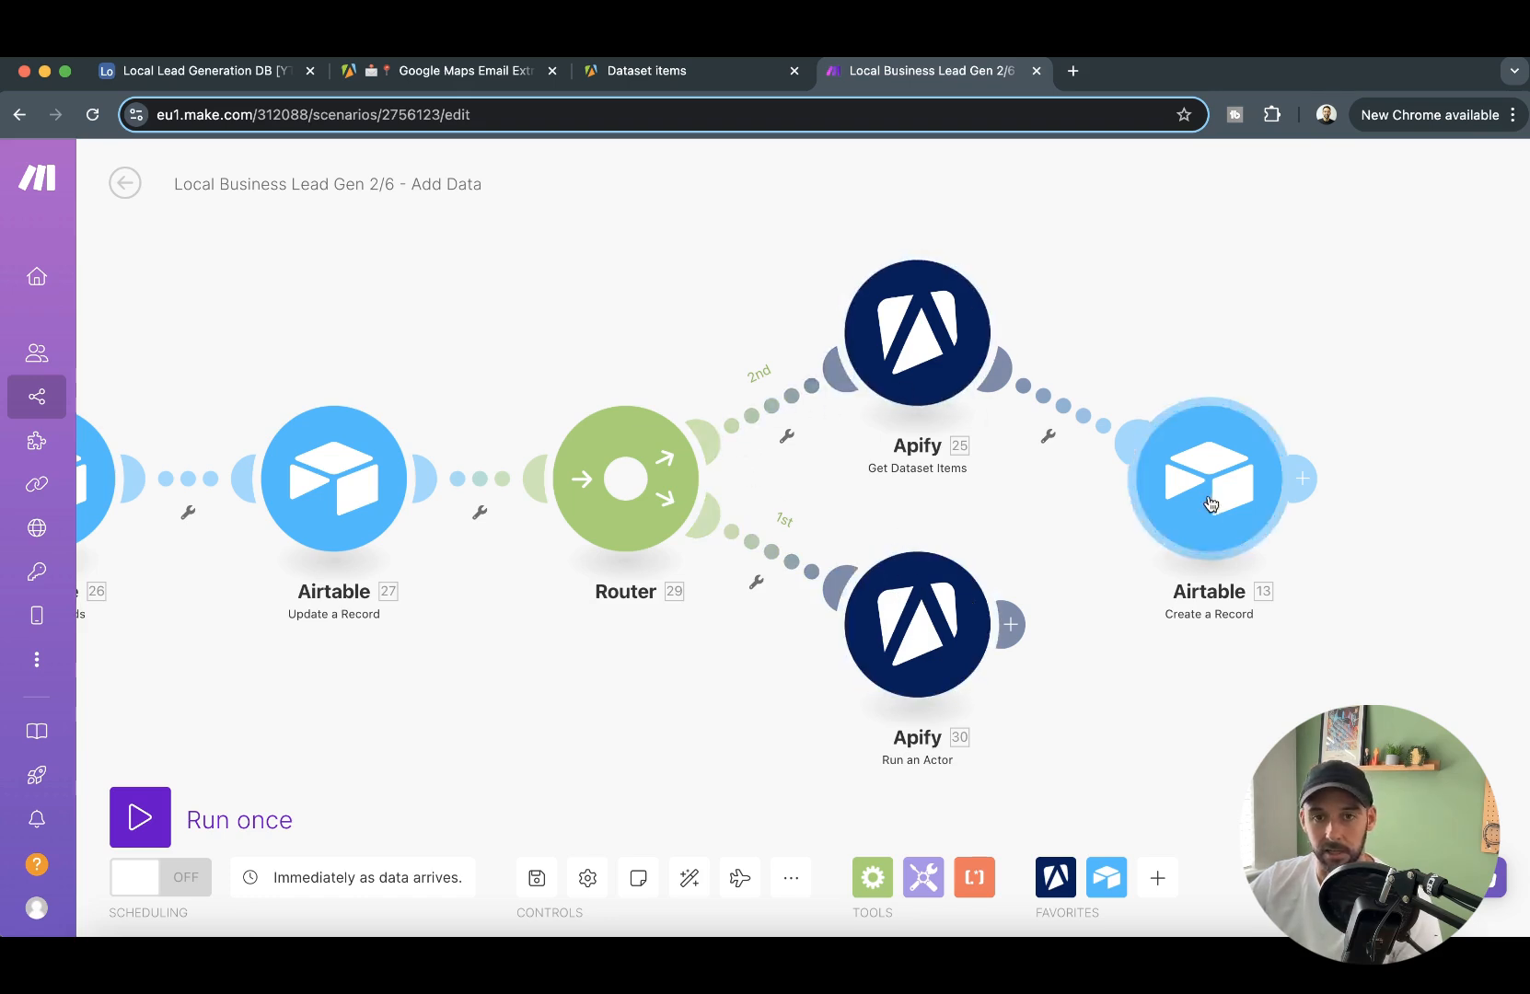
- Place the Run an Actor module above the Get Dataset Items branch and auto-align the whole scenario
drag(962, 650, 841, 291)
click(690, 884)
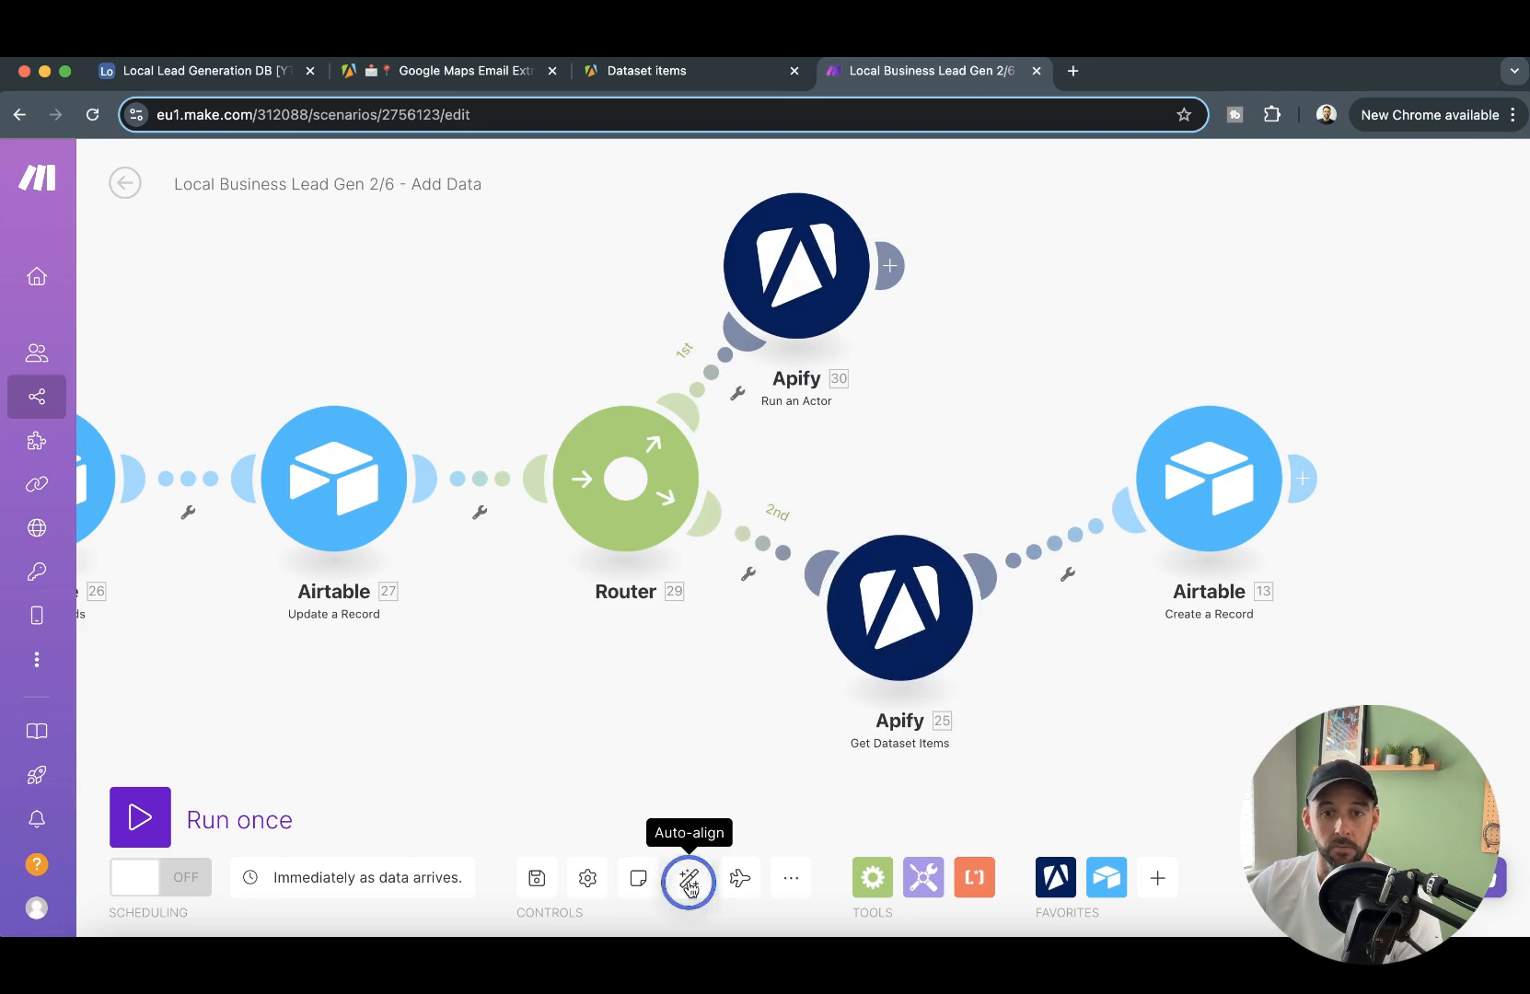
mouse_move(853, 297)
mouse_down()
mouse_move(948, 281)
mouse_move(878, 289)
mouse_up()
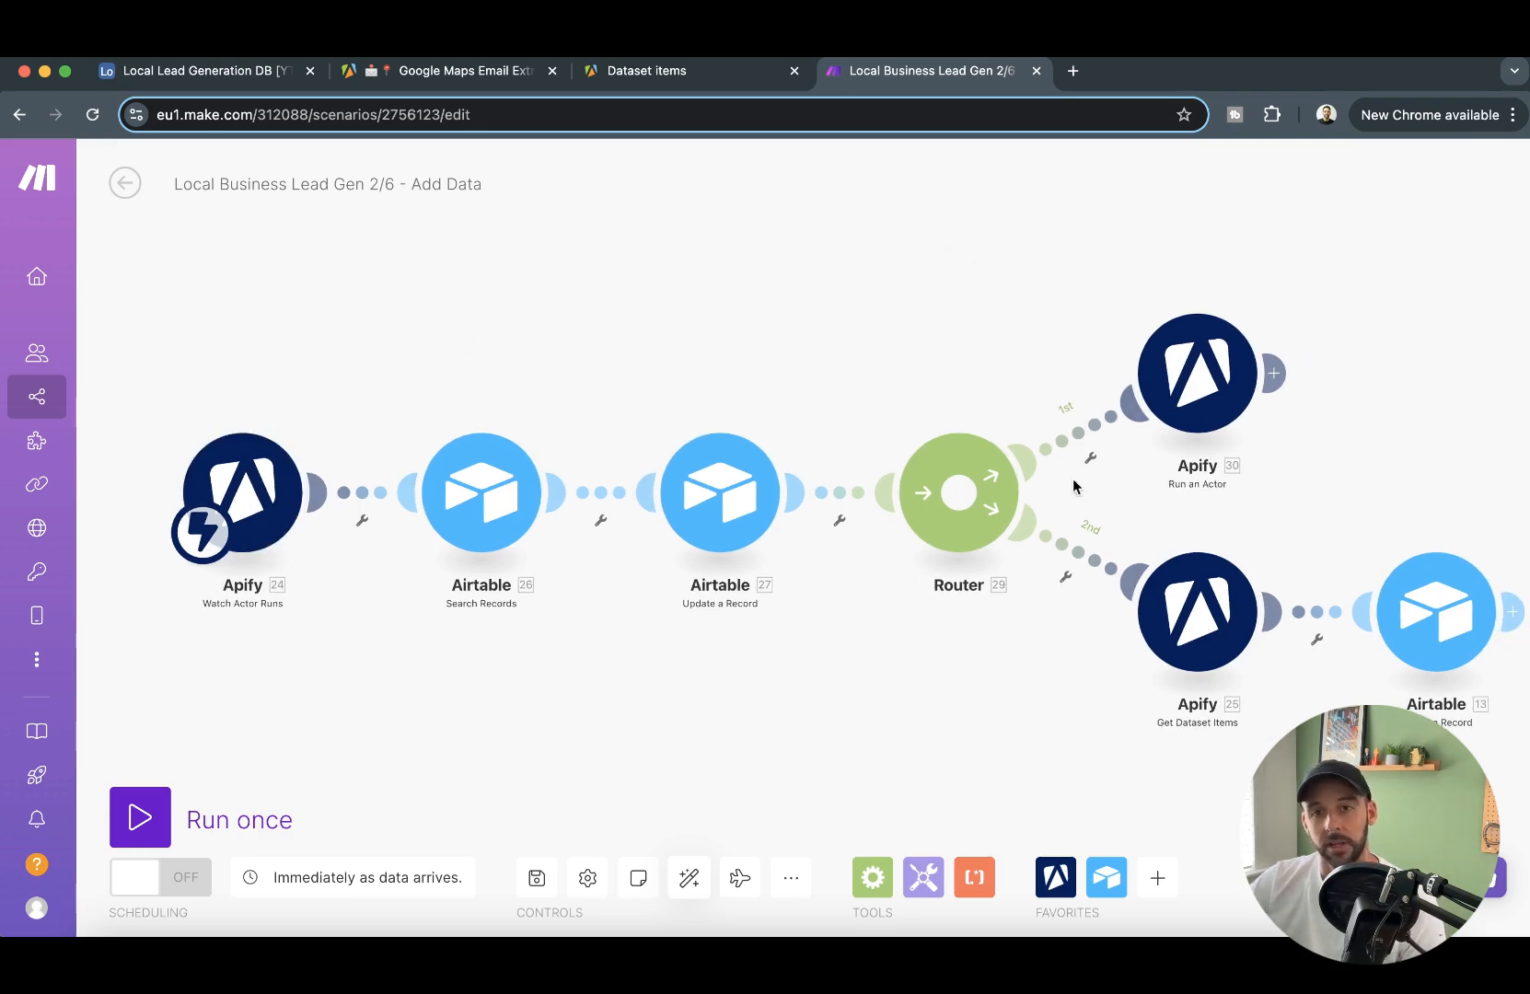
drag(1014, 314, 905, 308)
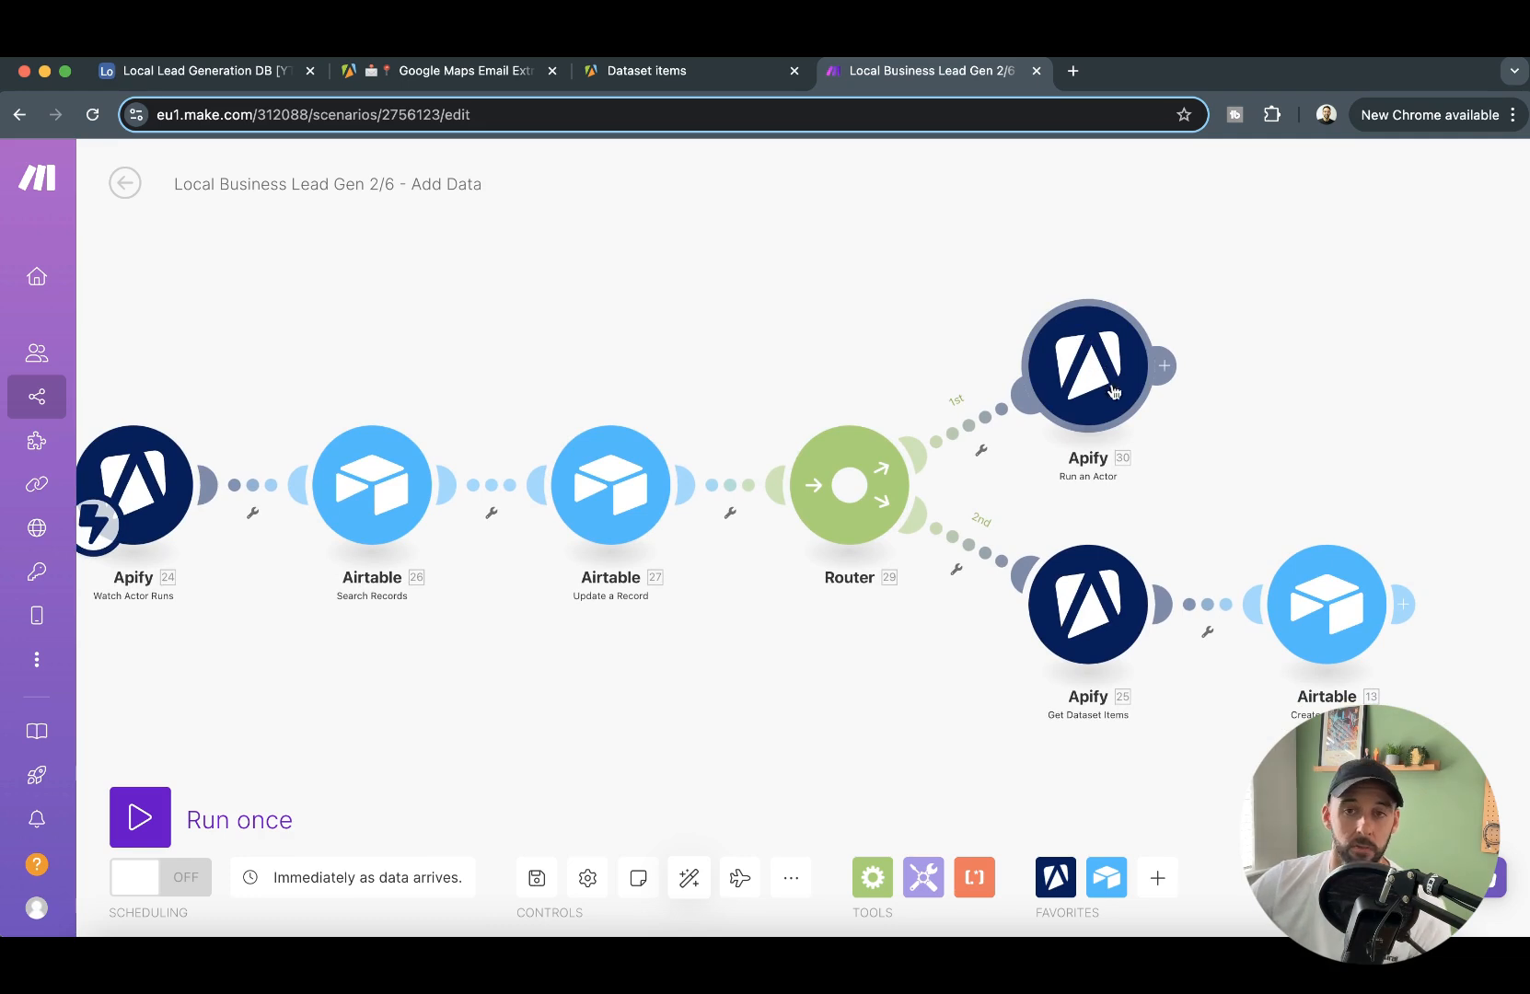
drag(1258, 418, 1211, 323)
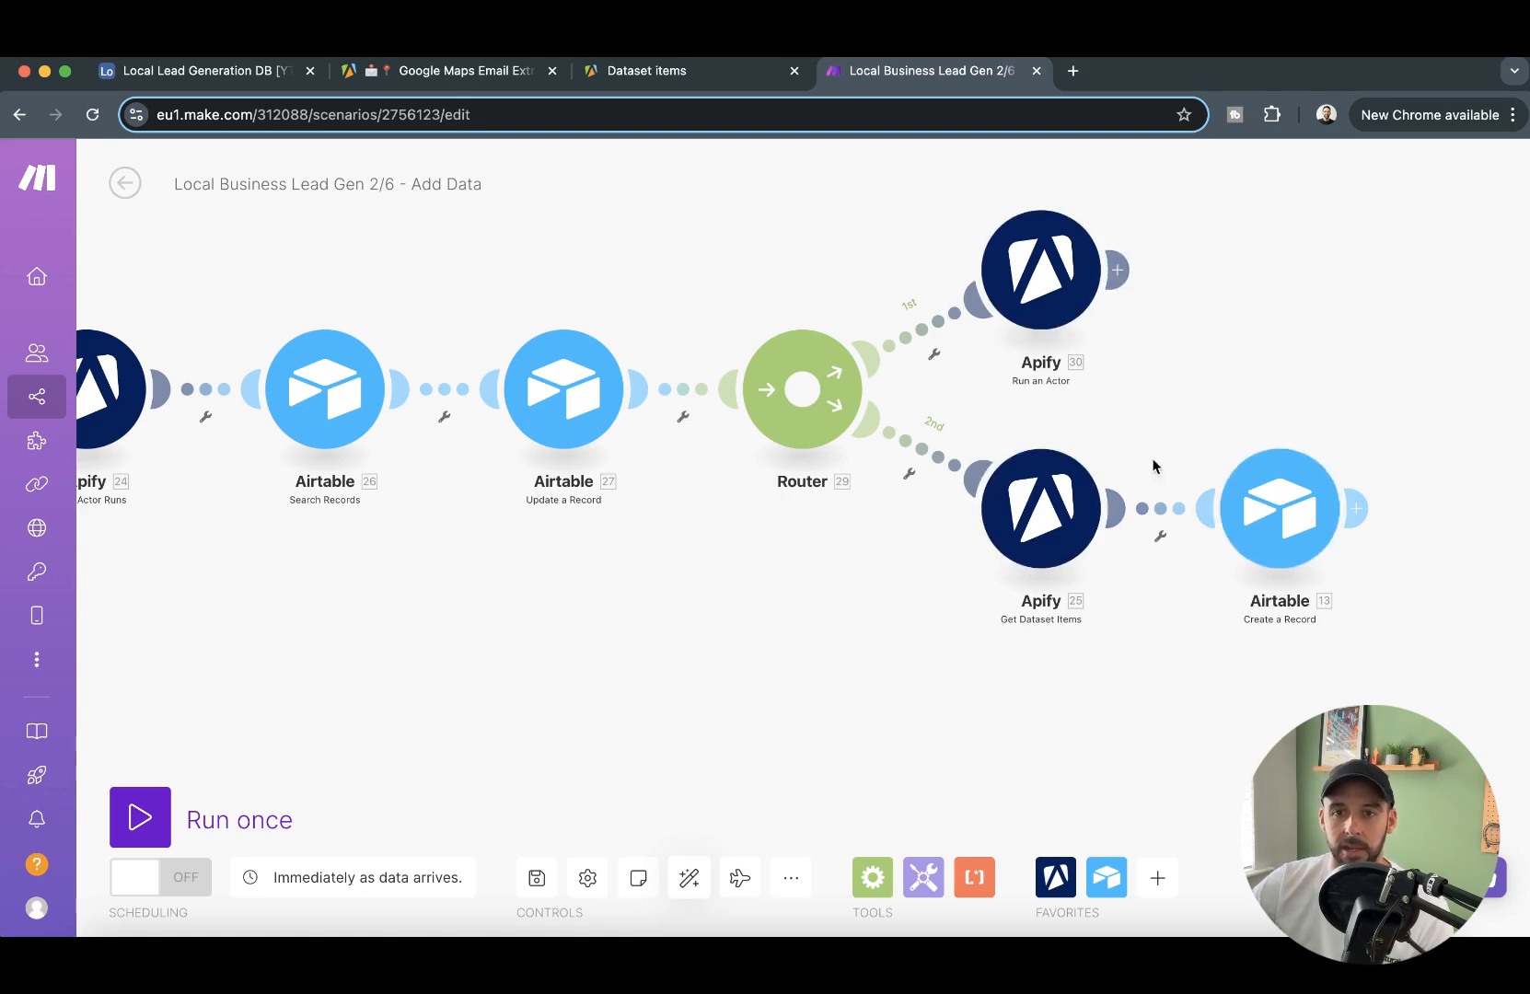
- Switch to Airtable to check the Lead Data table's records, return to Make and save the Add Data scenario
click(211, 72)
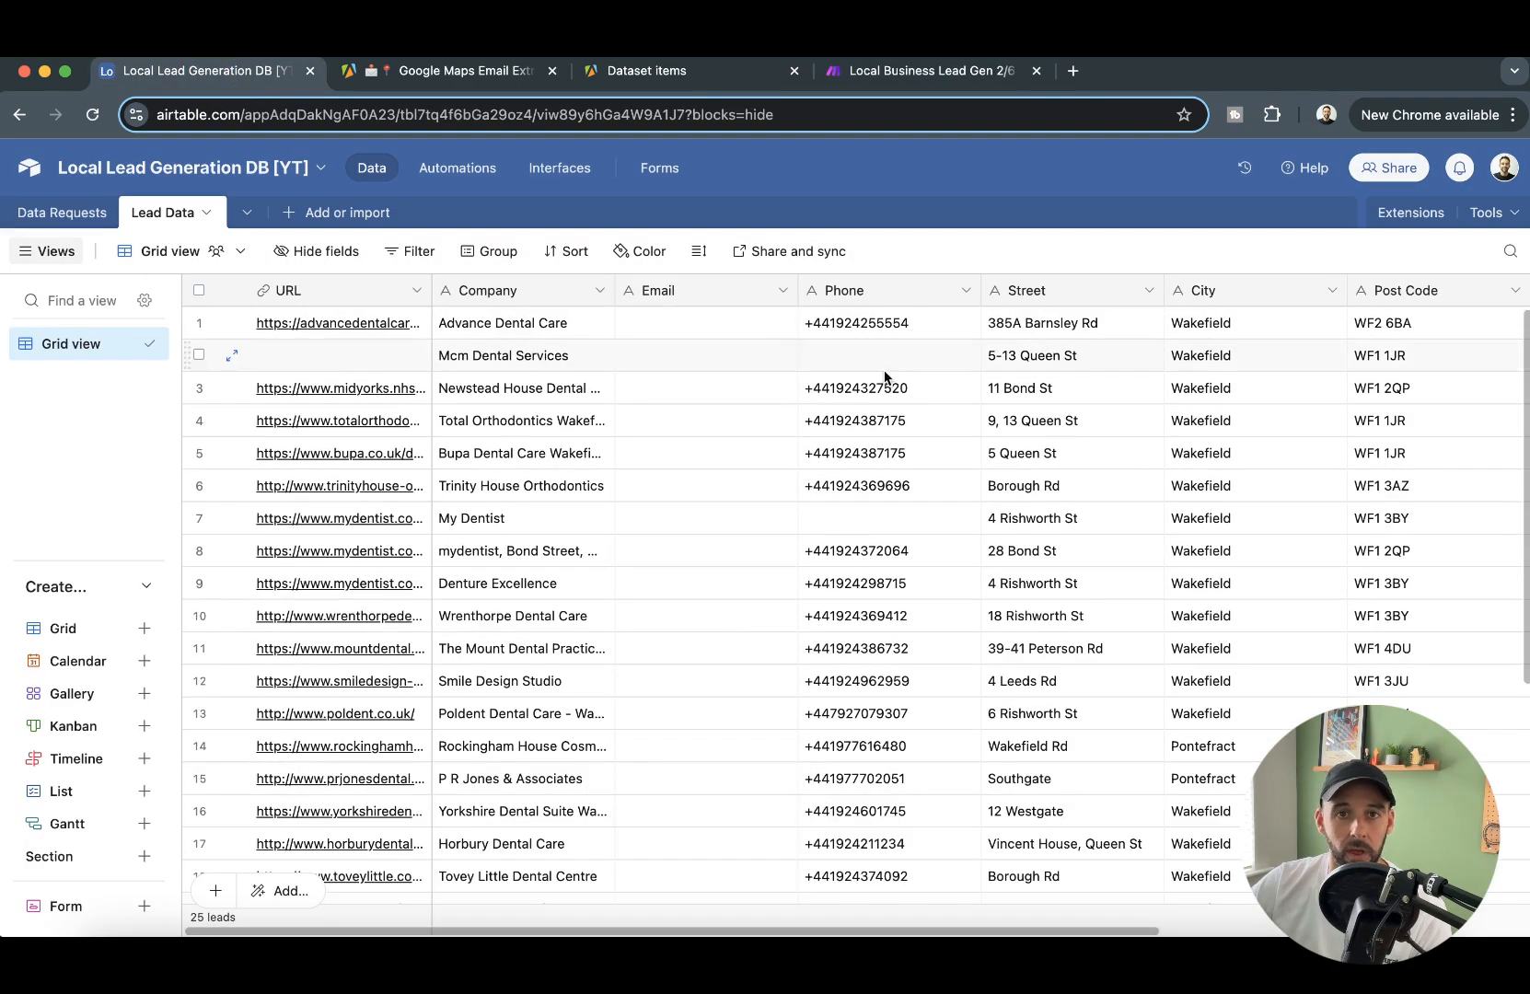
click(908, 83)
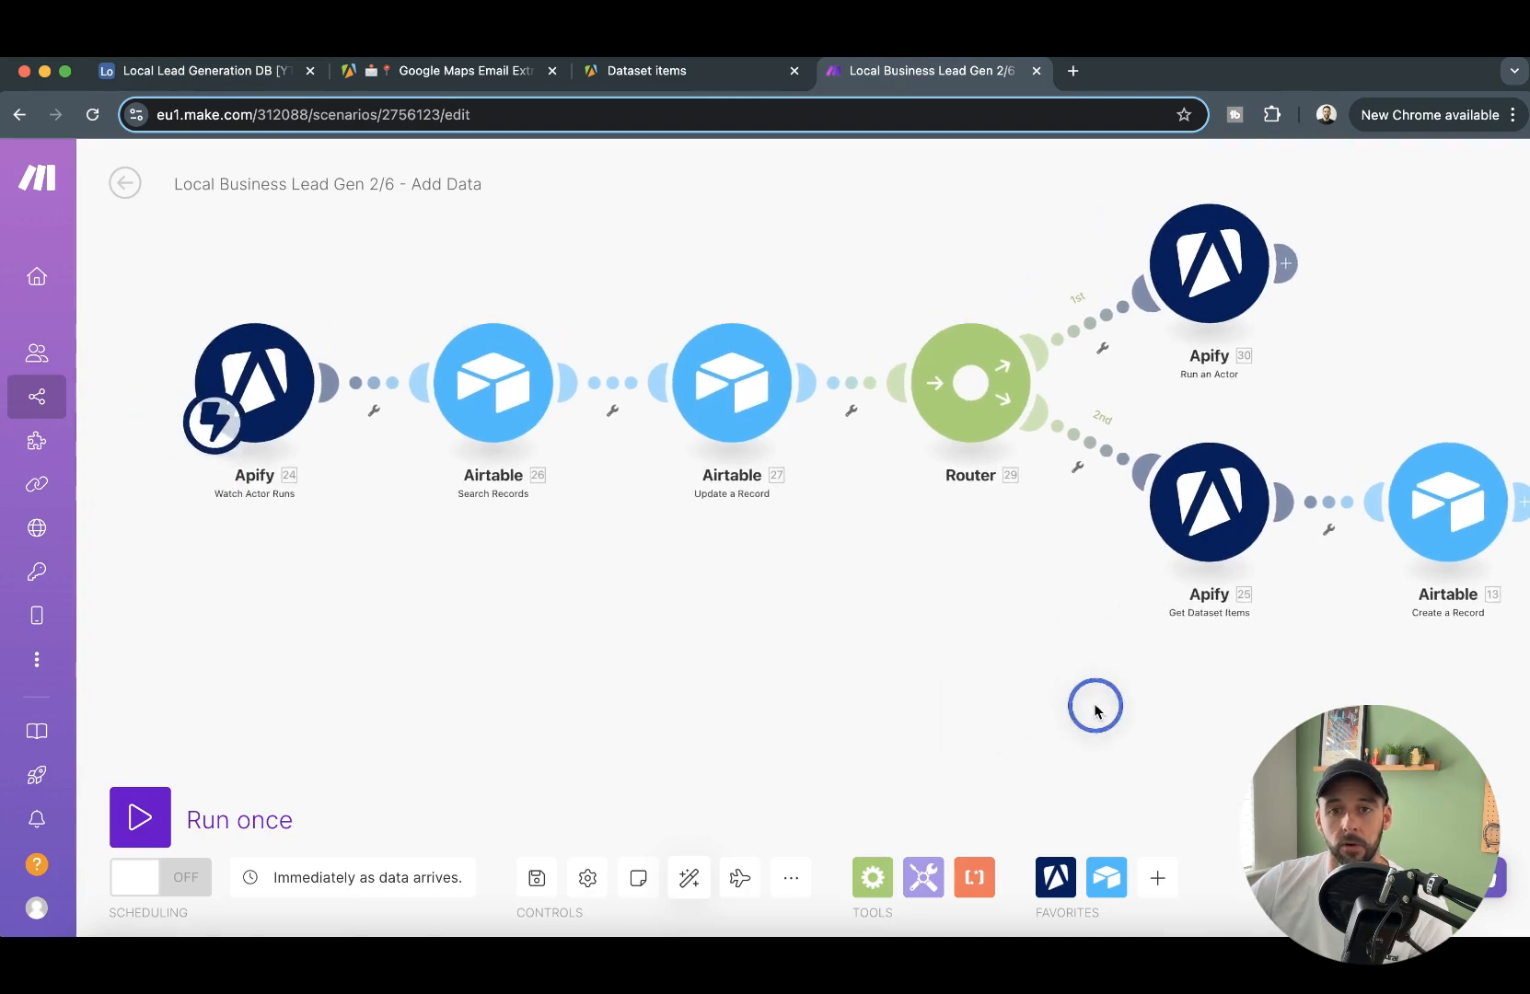
click(534, 879)
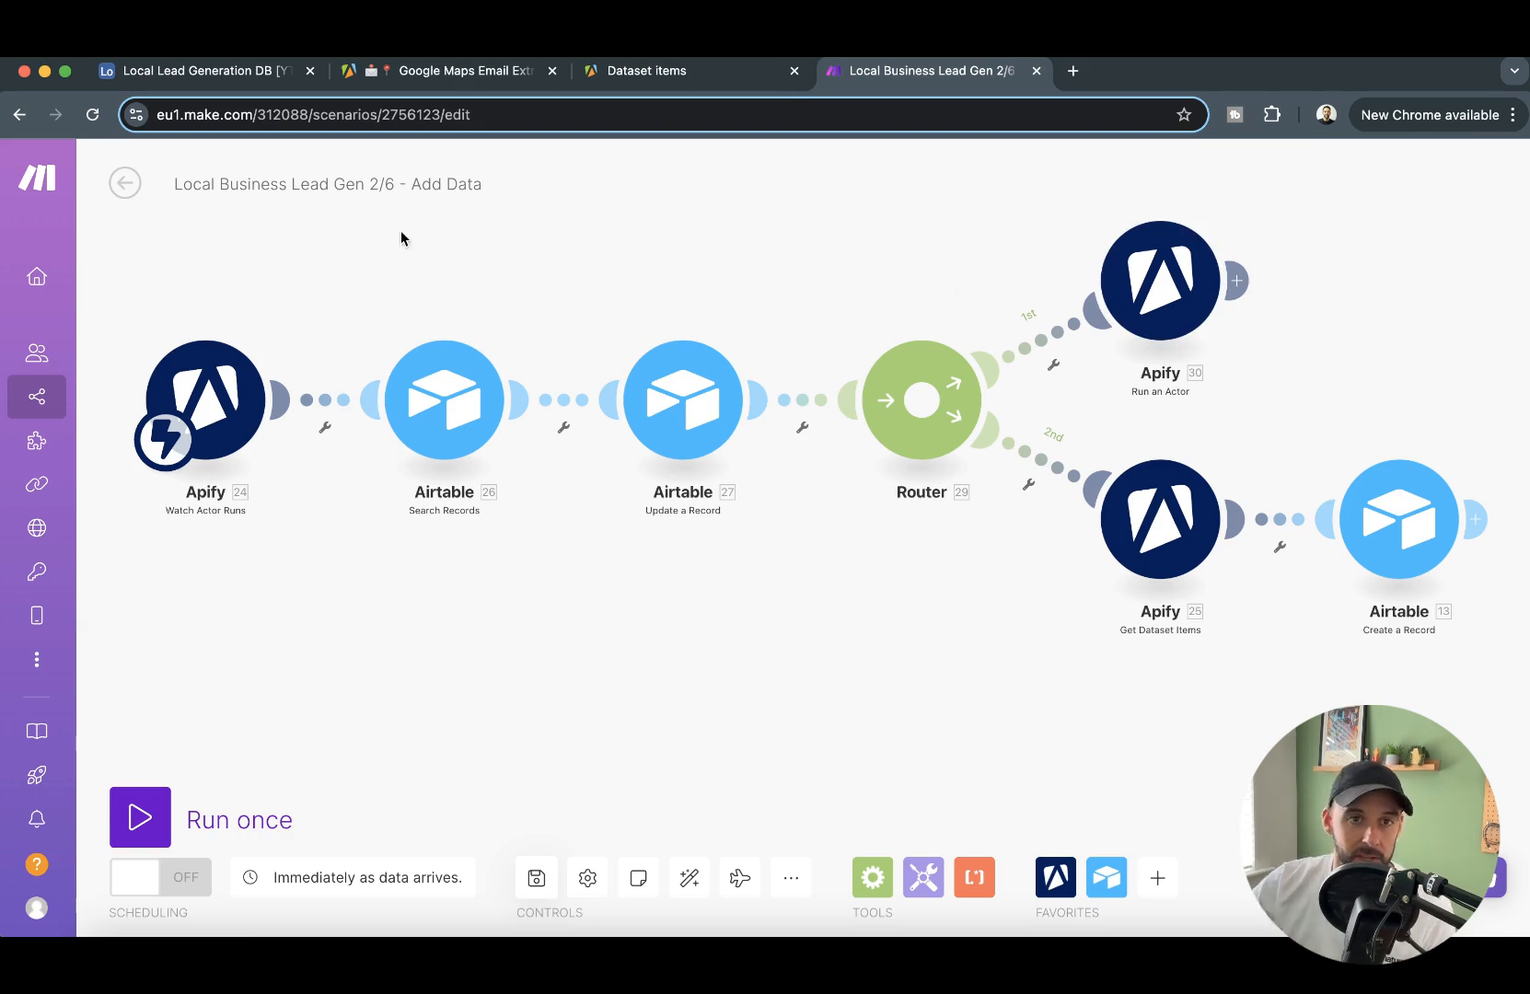
- Create a new scenario named "Local Business Lead Gen [YT] 3/3 - Update Emails", reusing the Add Data scenario's name as a base
click(294, 178)
key(super+c)
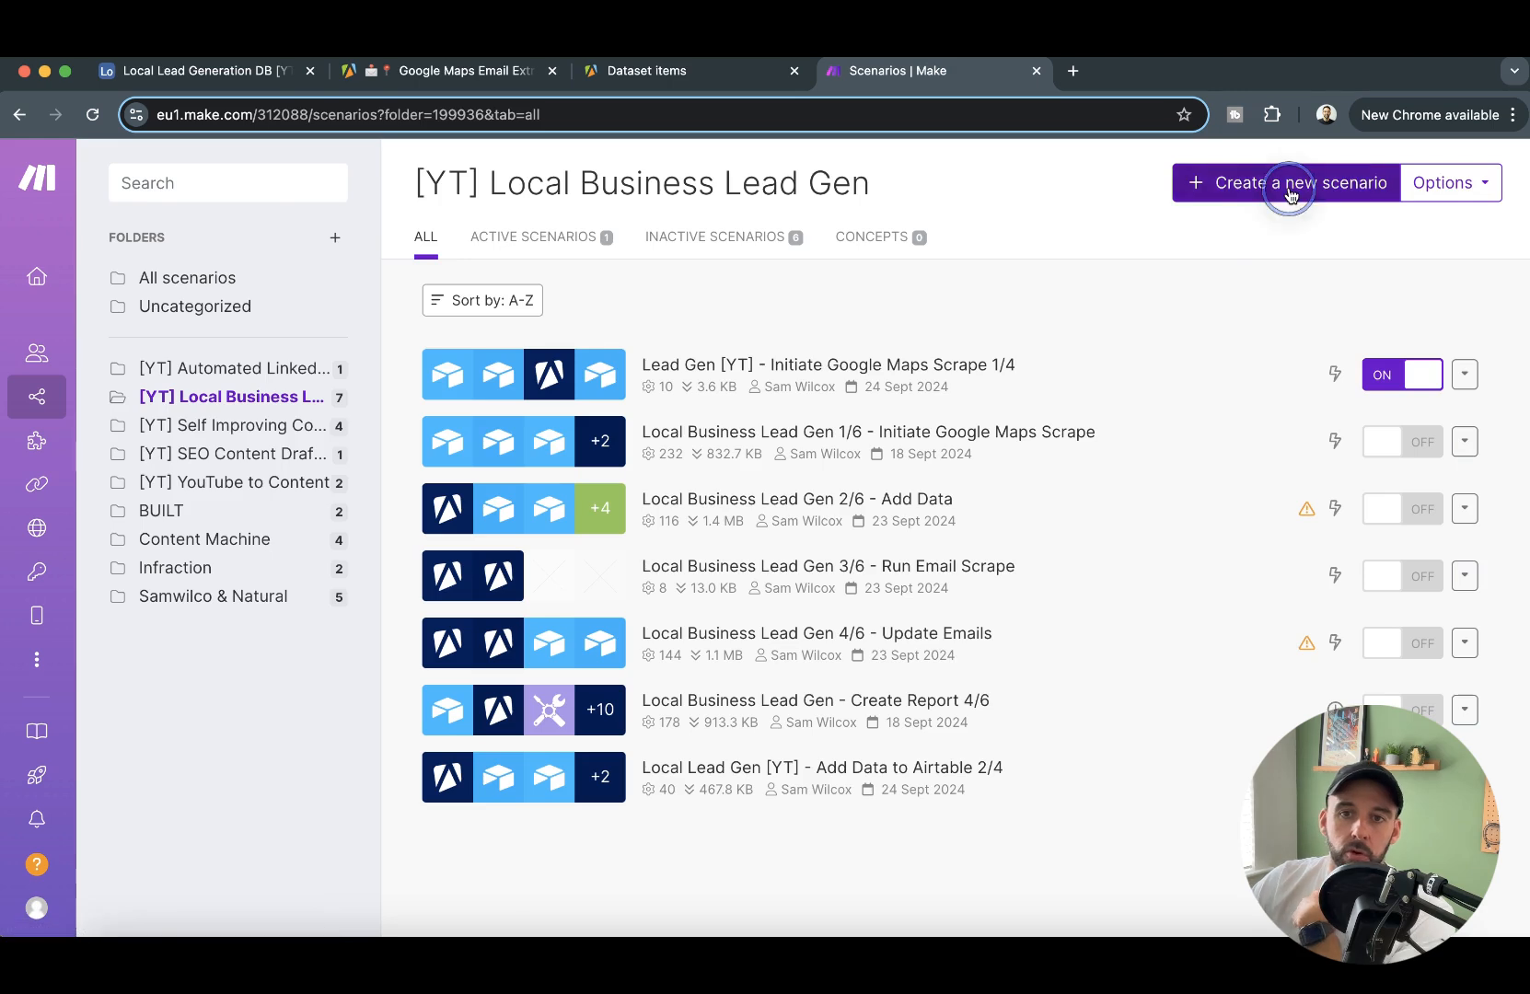
click(1288, 188)
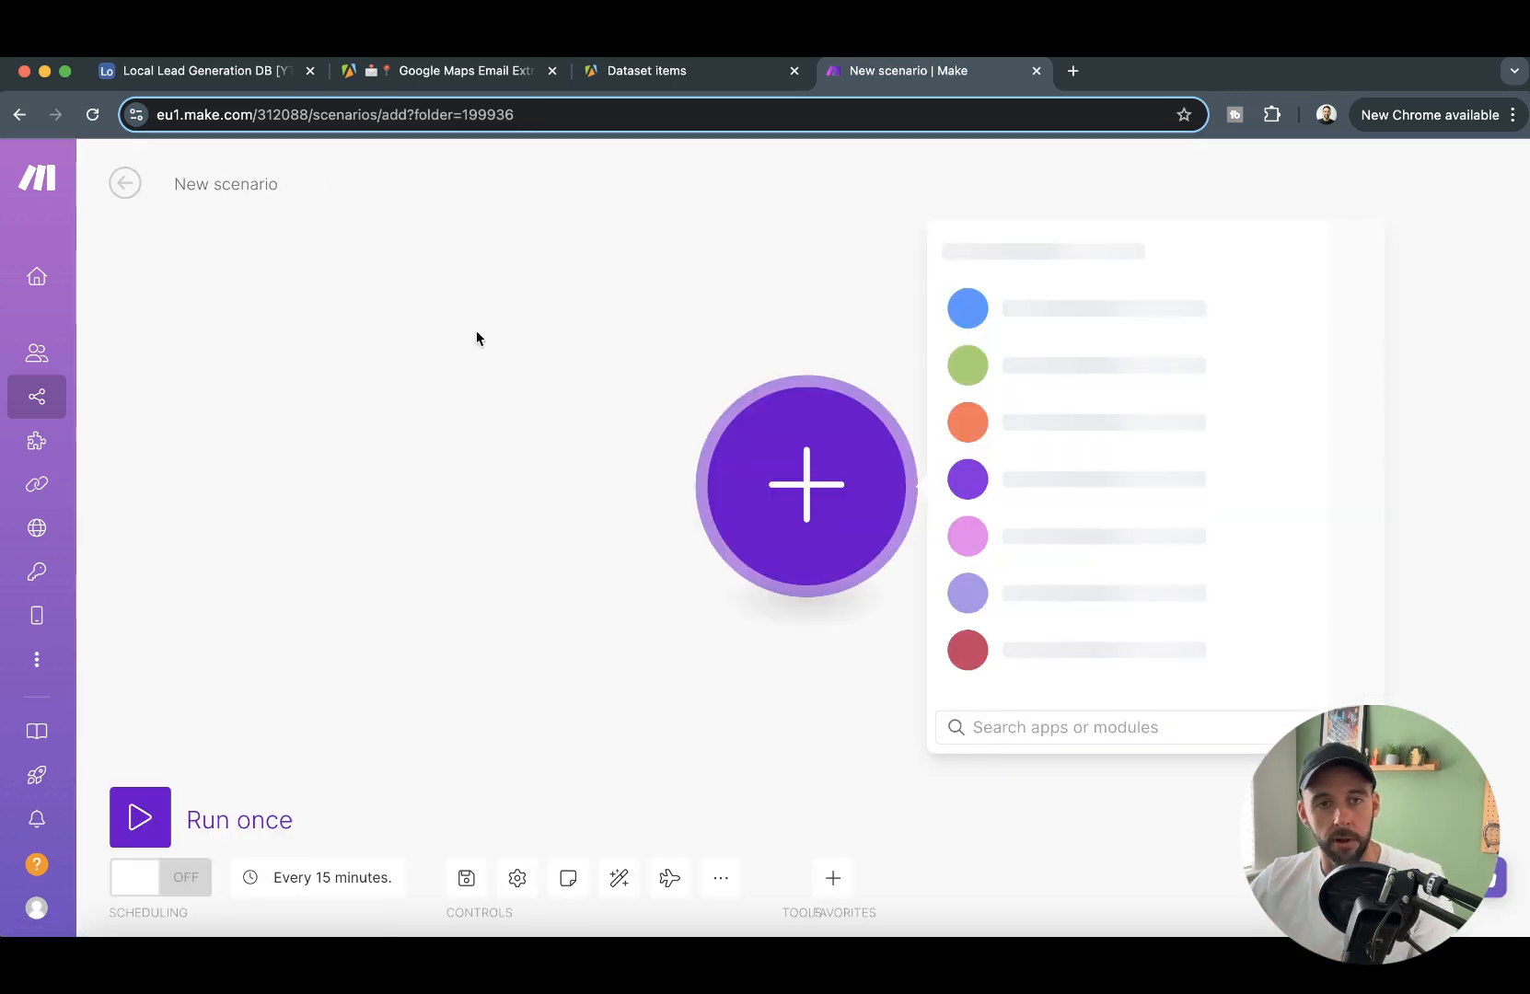
click(246, 184)
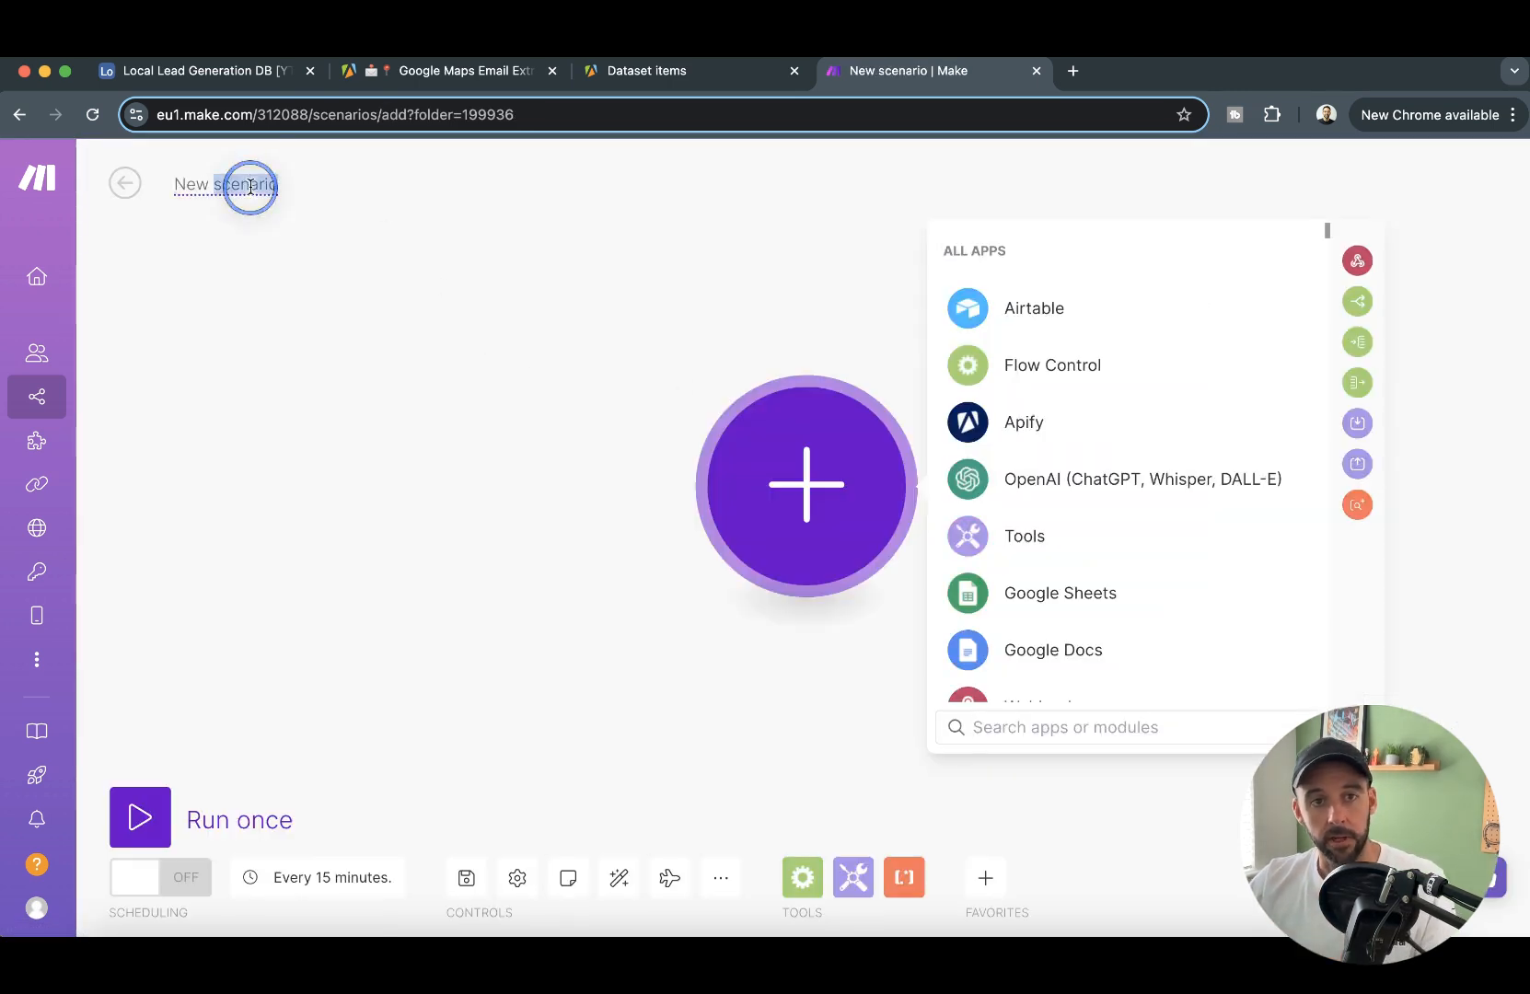
key(super+v)
click(363, 181)
text([YT)
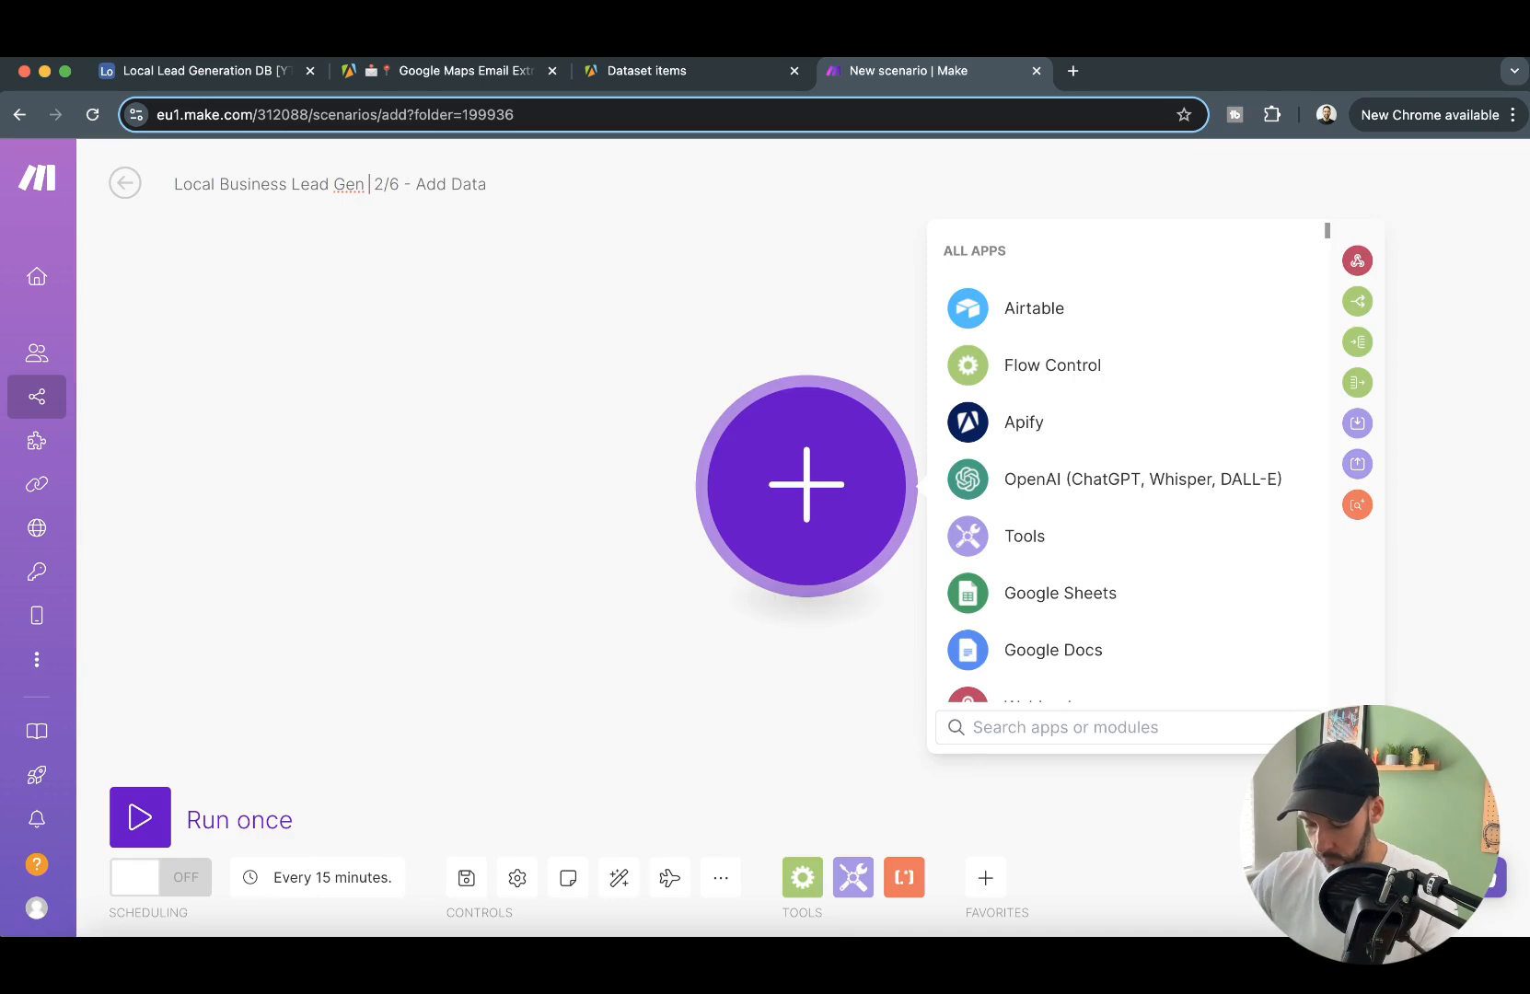
text(])
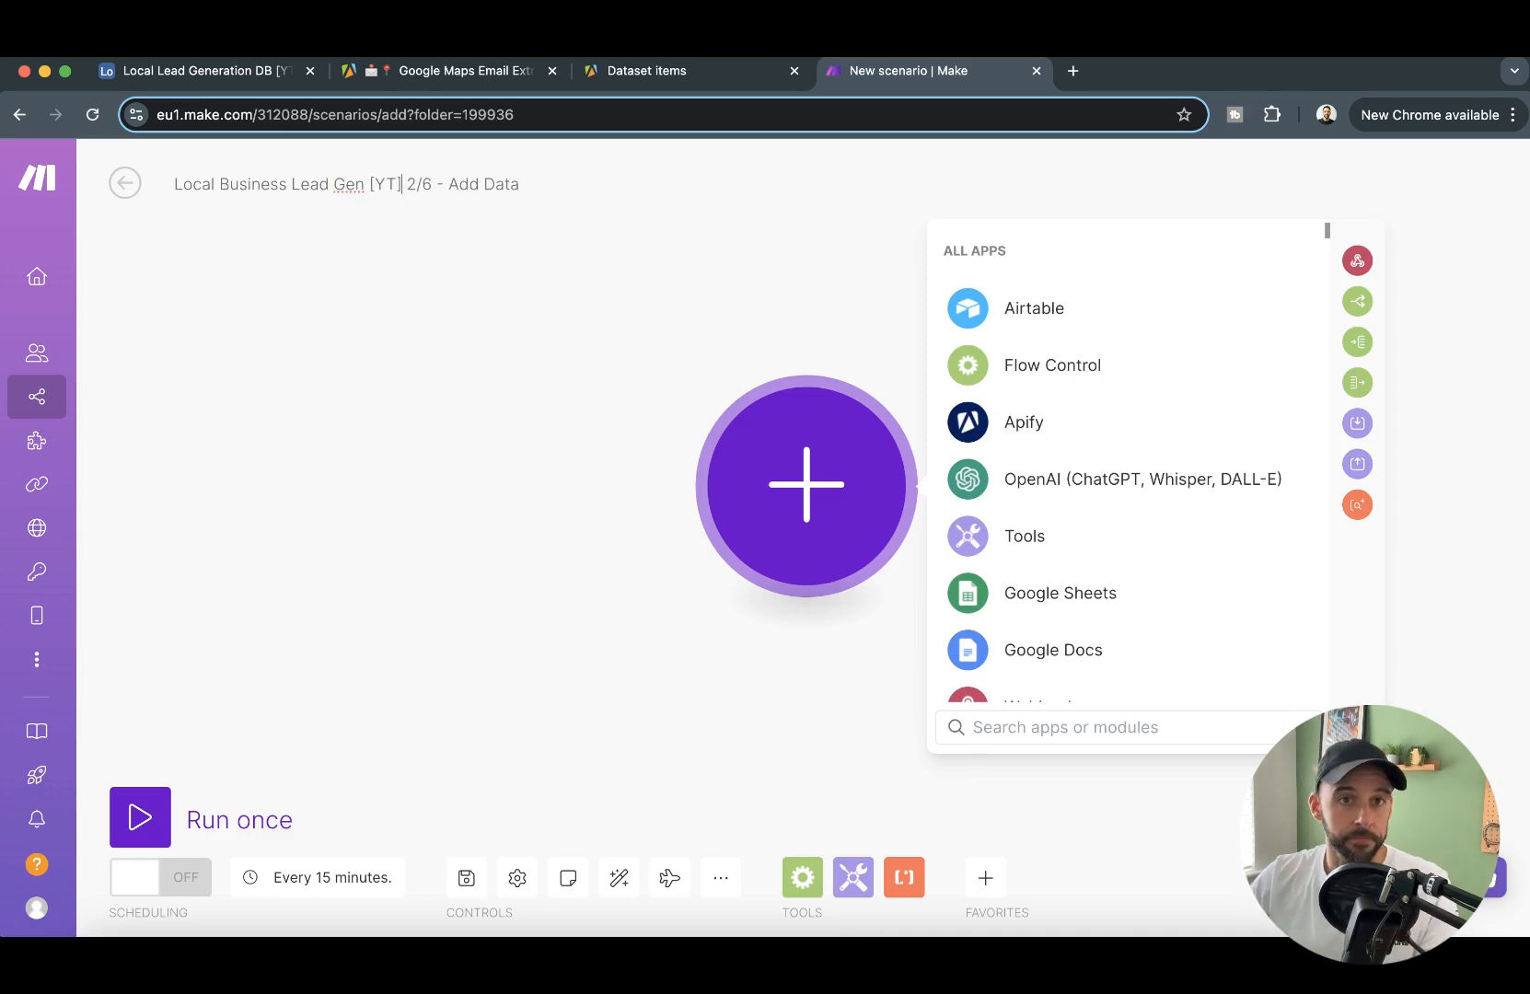
key(BackSpace)
text(3)
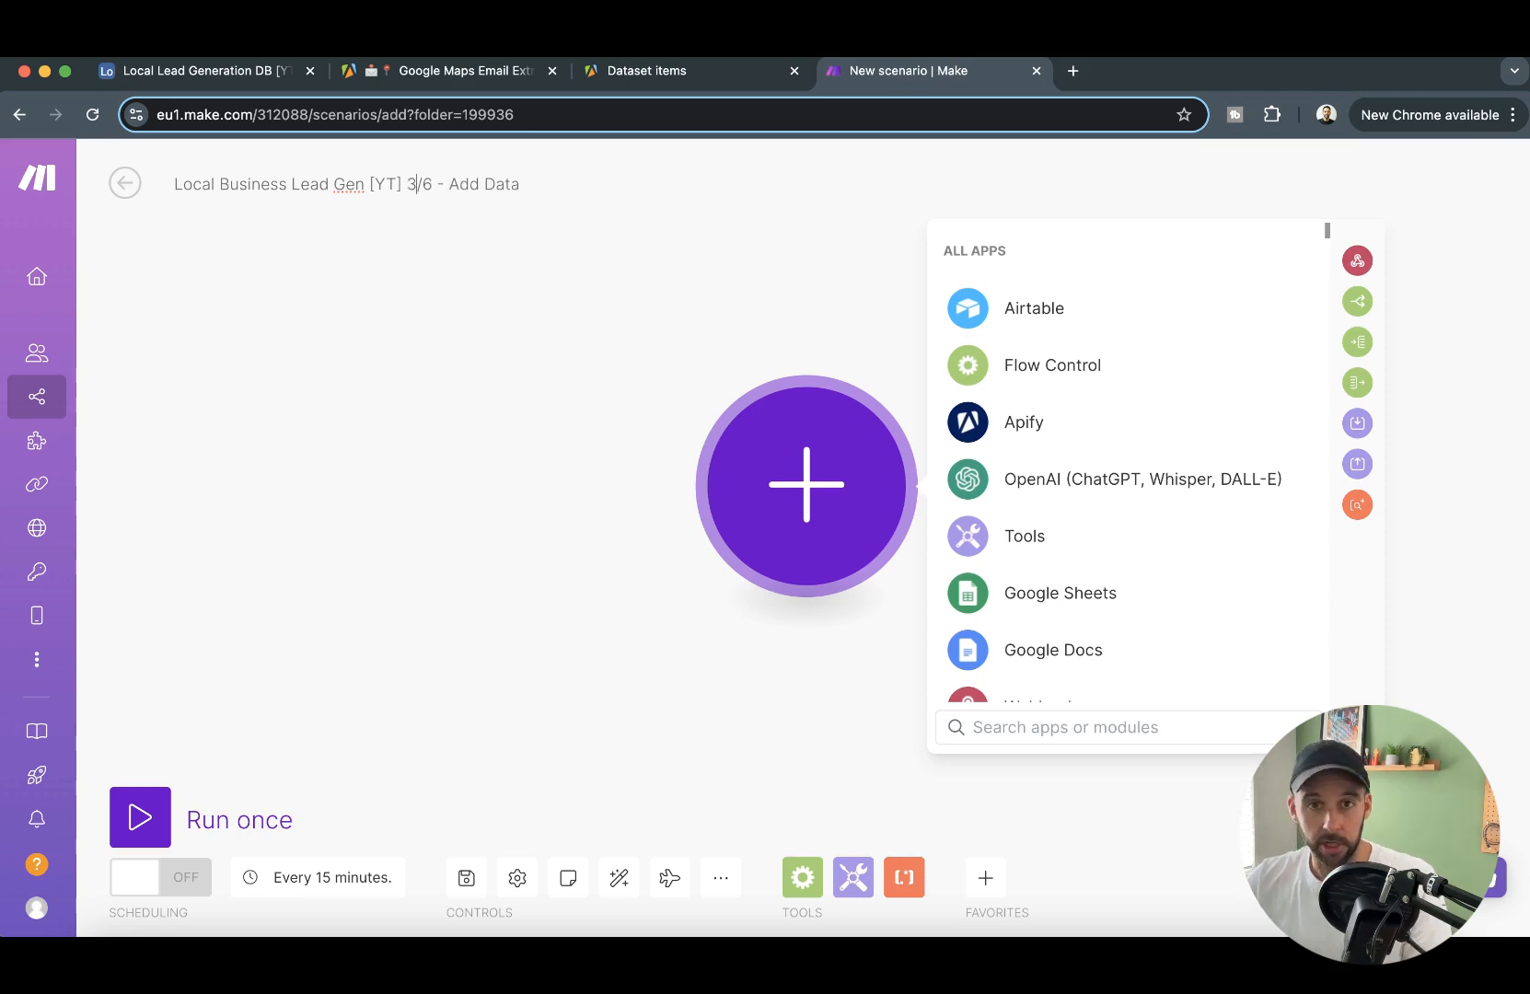
key(BackSpace)
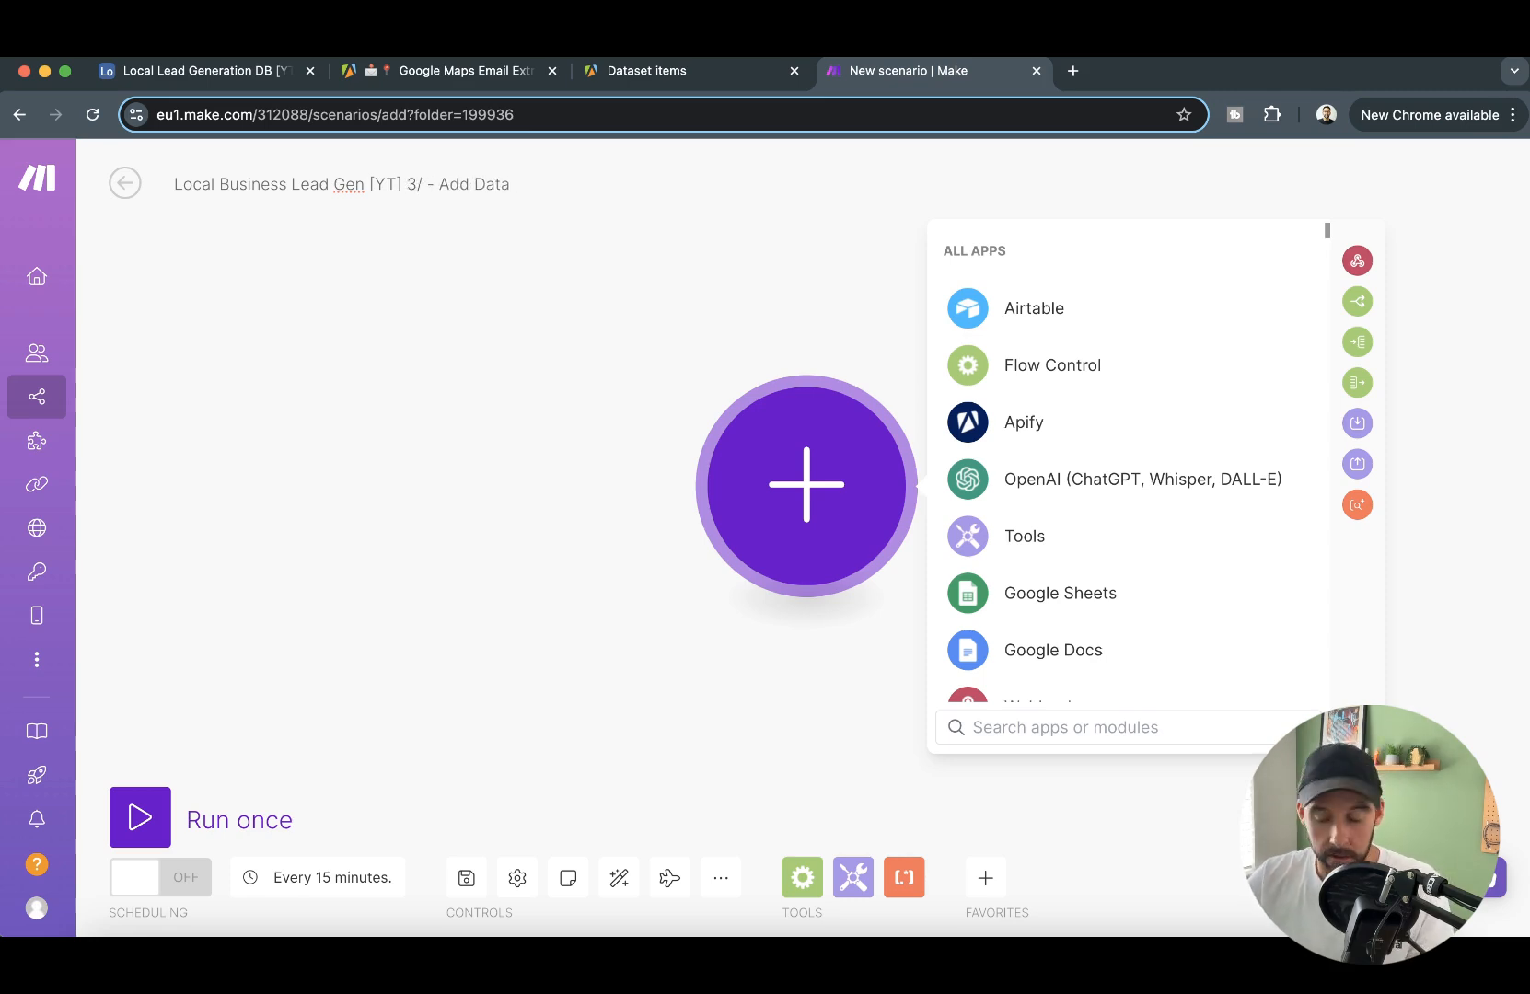
text(3)
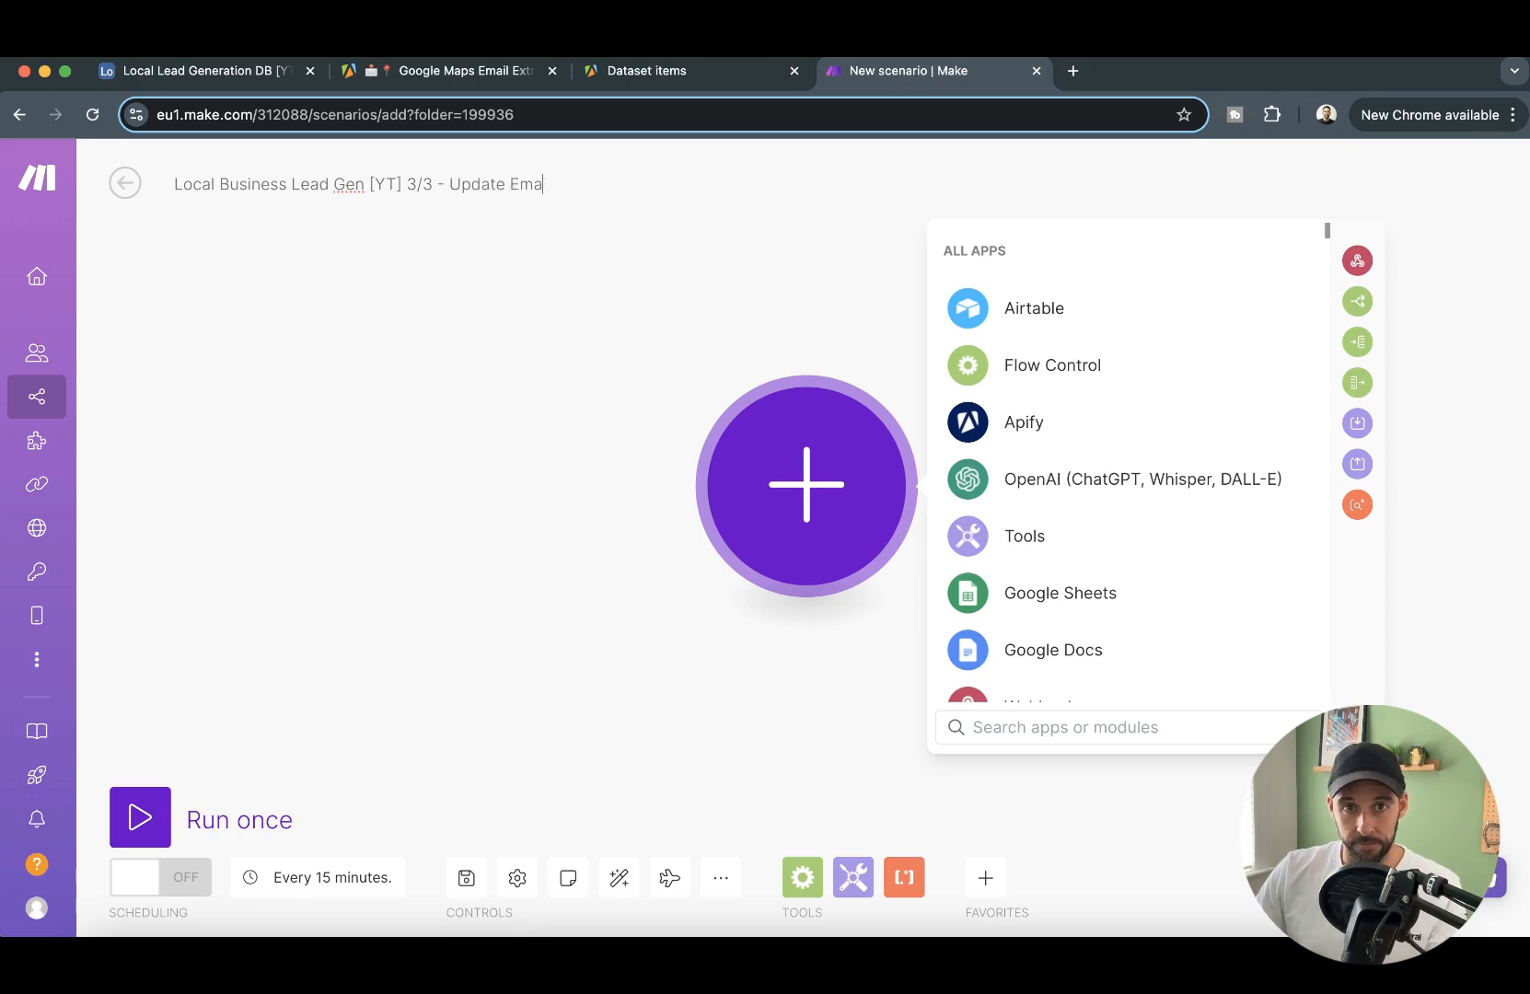
click(565, 601)
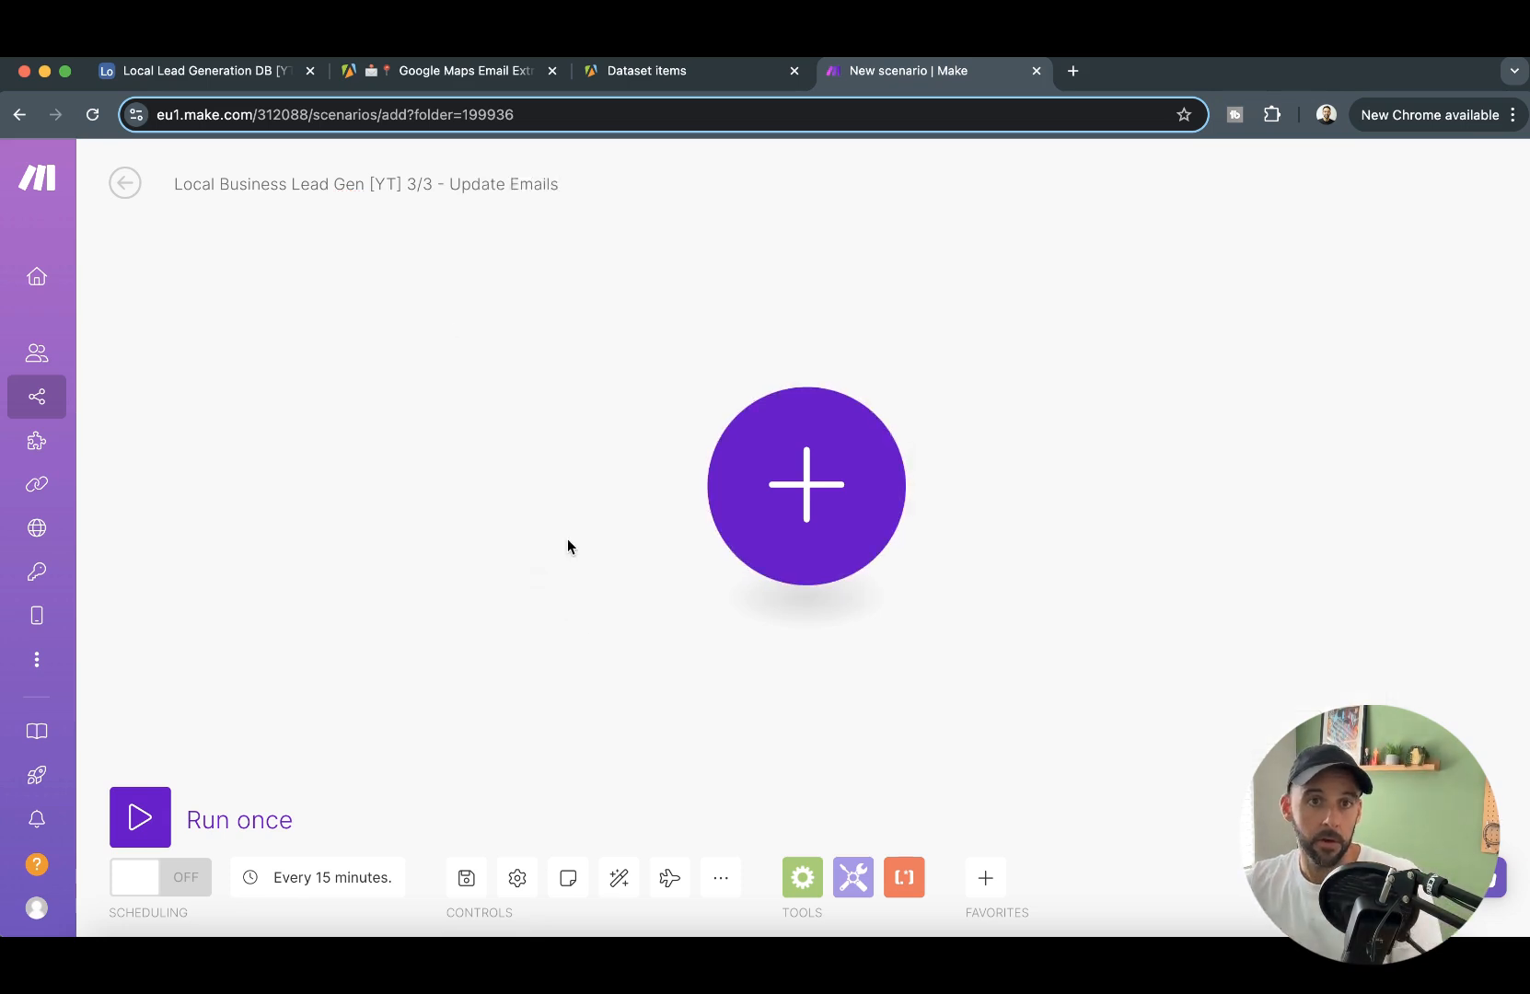
- Add an Apify Watch Actor Runs trigger with a new webhook on My Apify connection for the google-maps-with-contact-details Actor
click(845, 480)
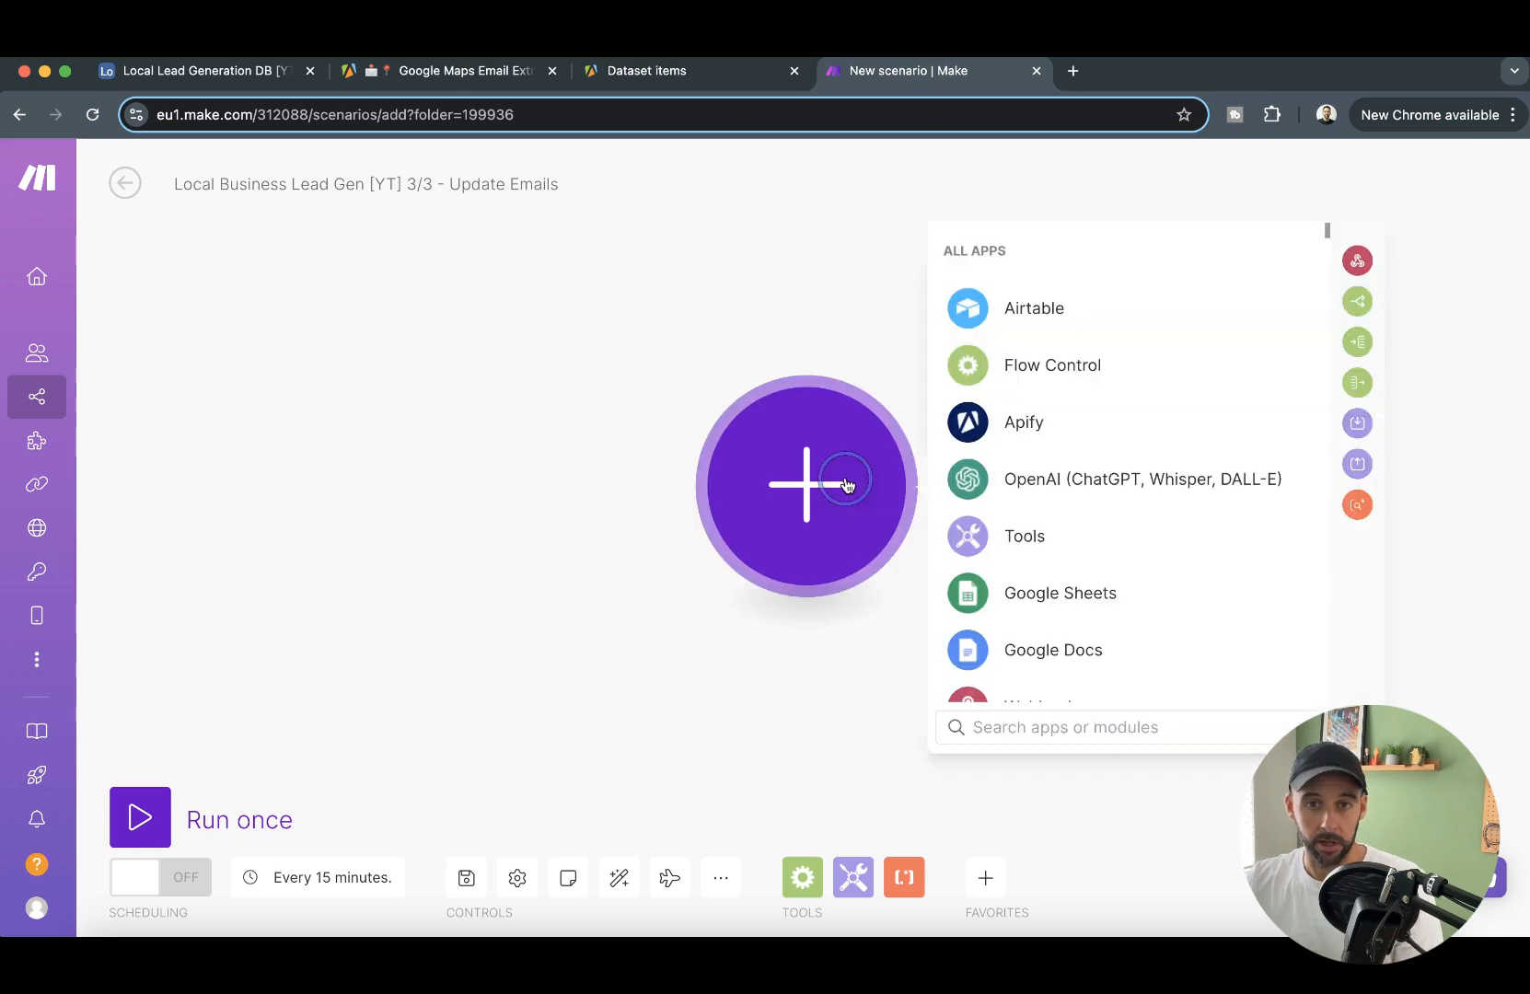
click(1040, 424)
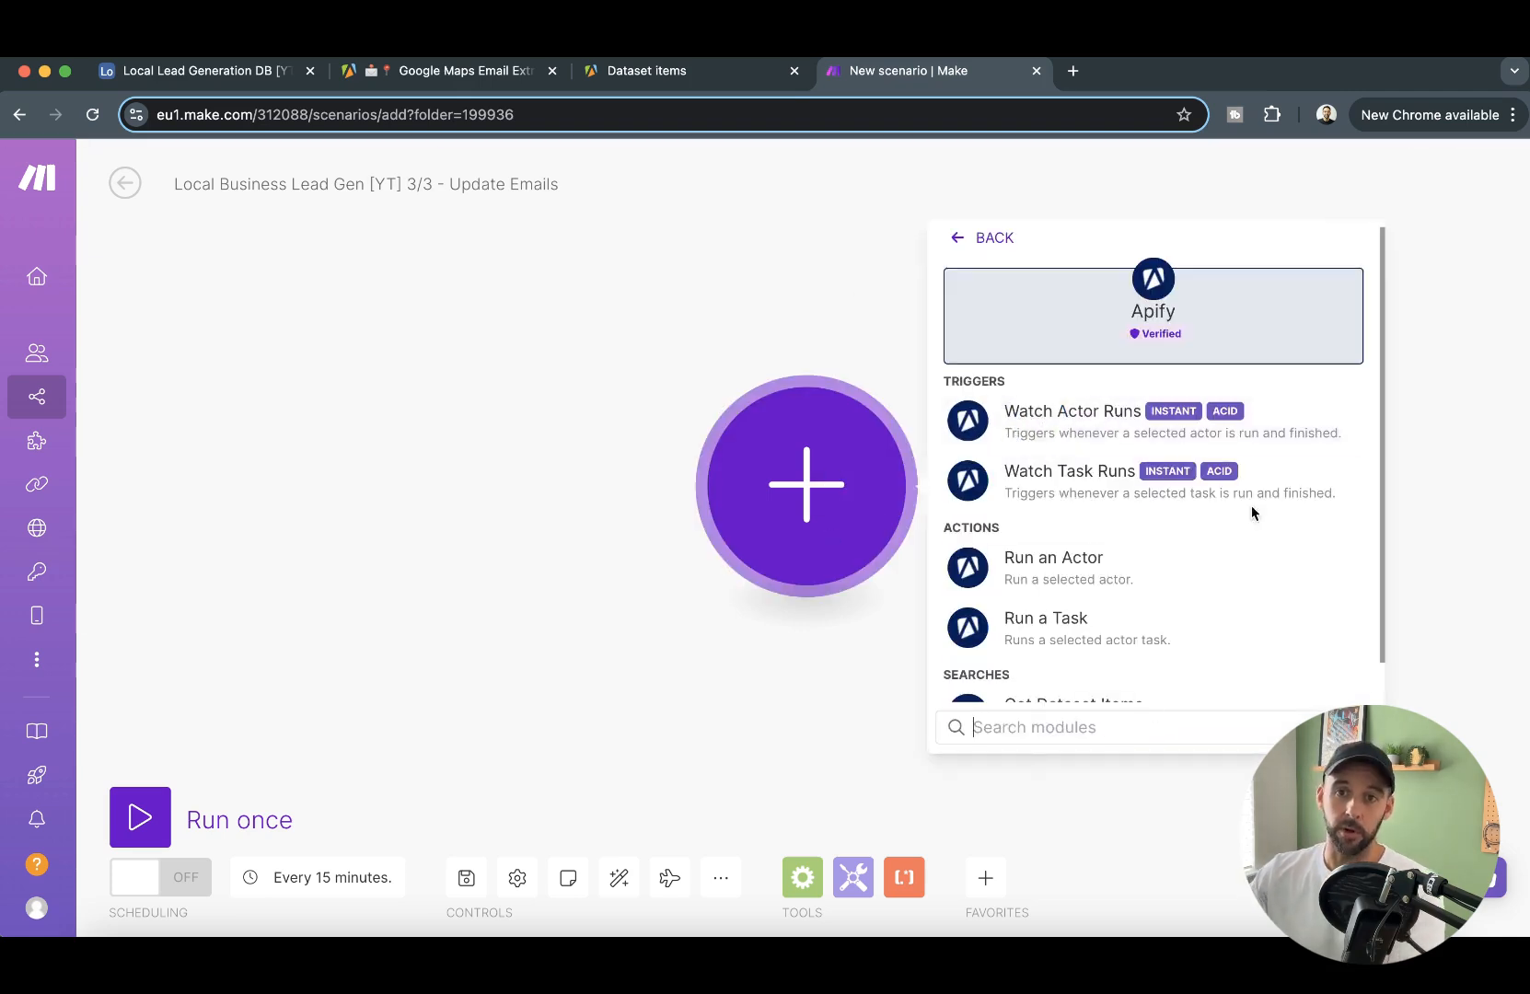
click(1231, 431)
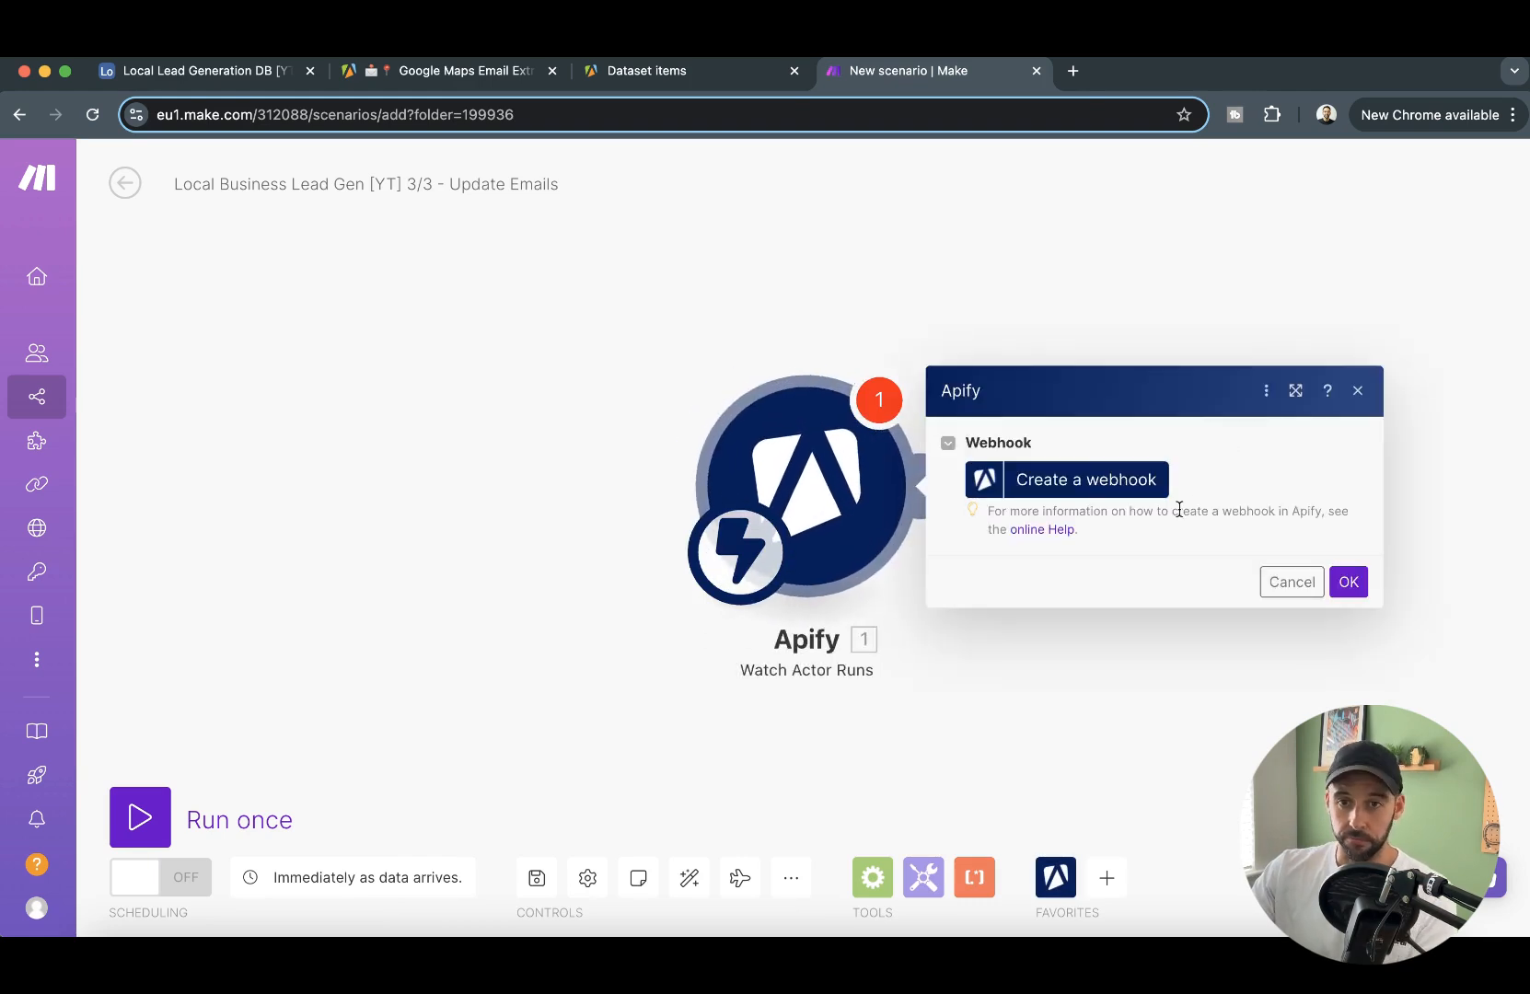
click(1082, 479)
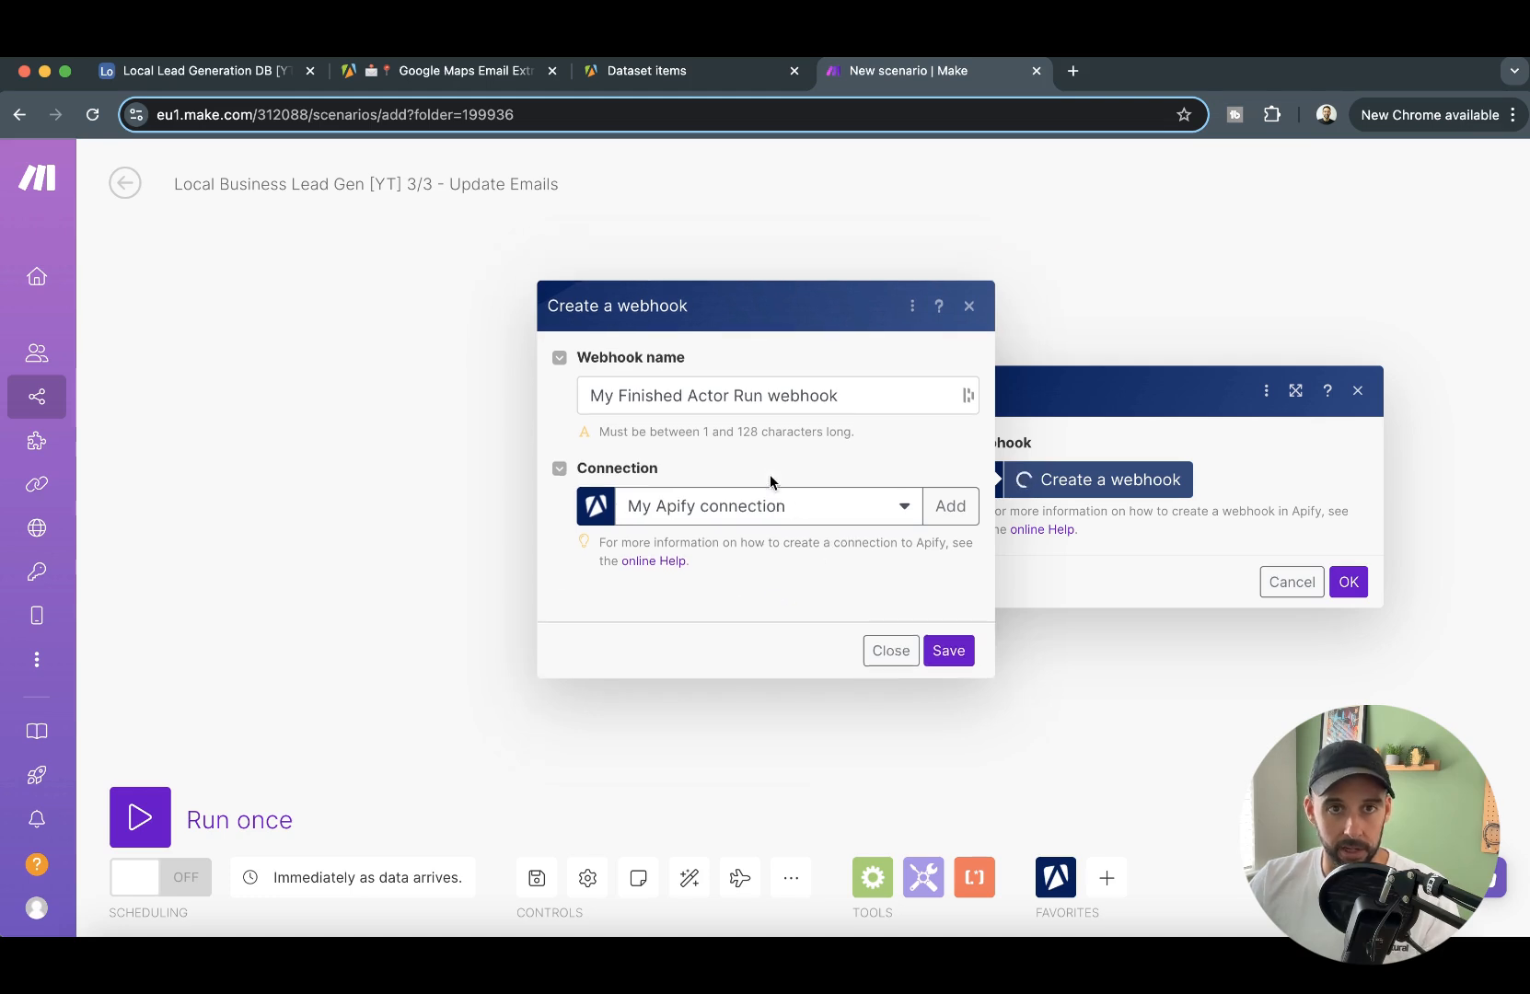
click(798, 617)
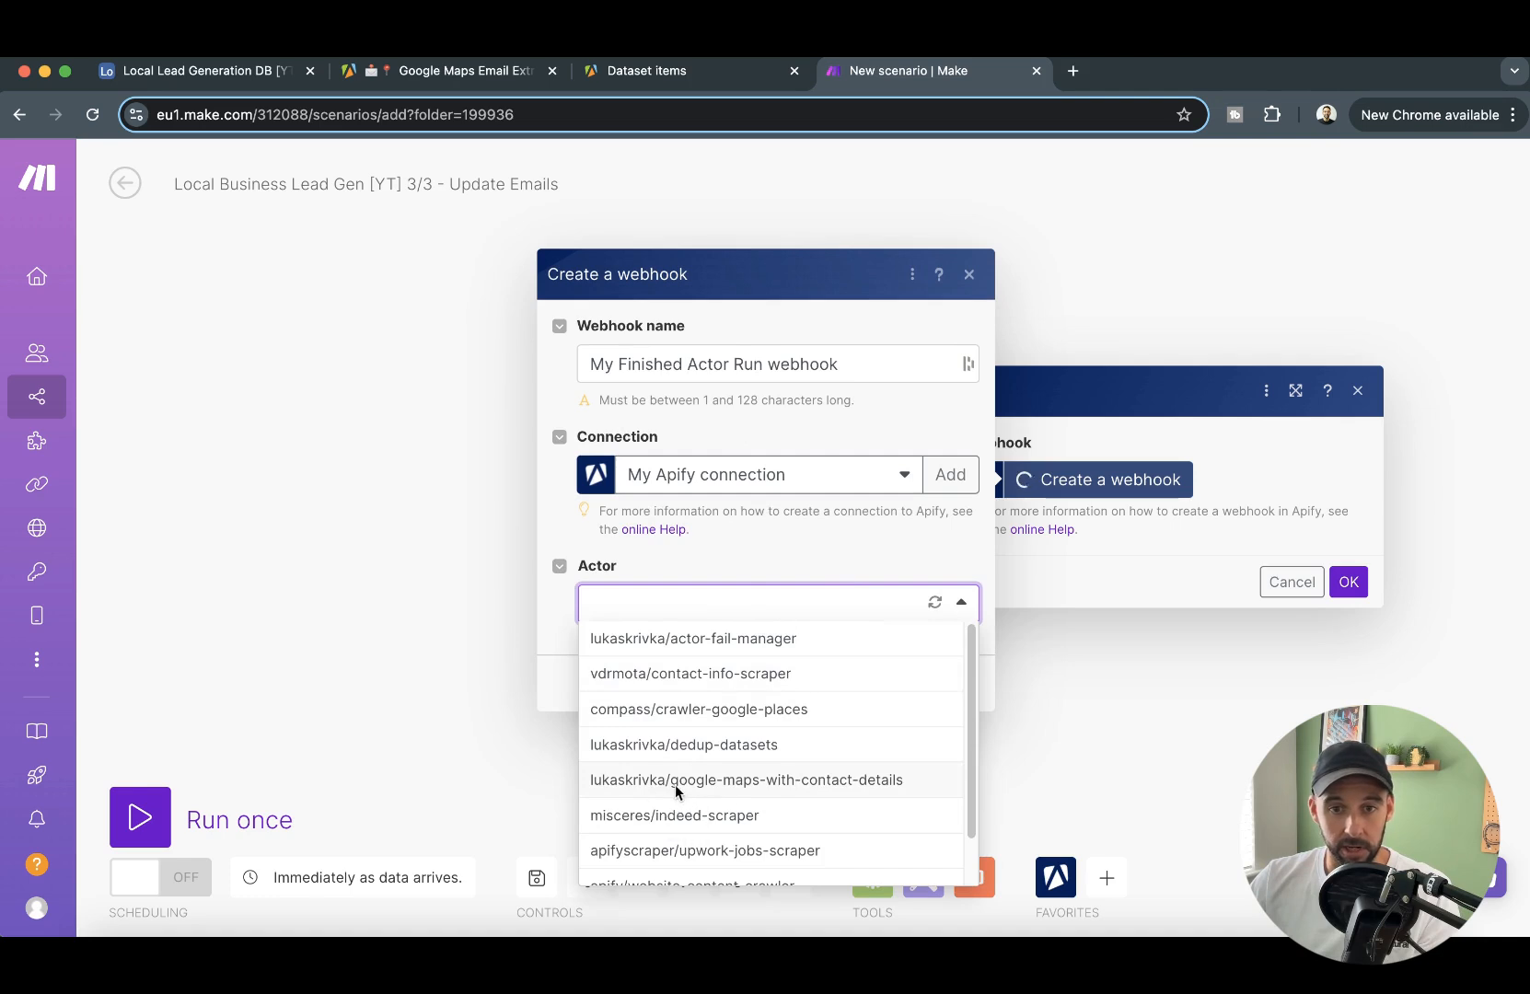
click(898, 783)
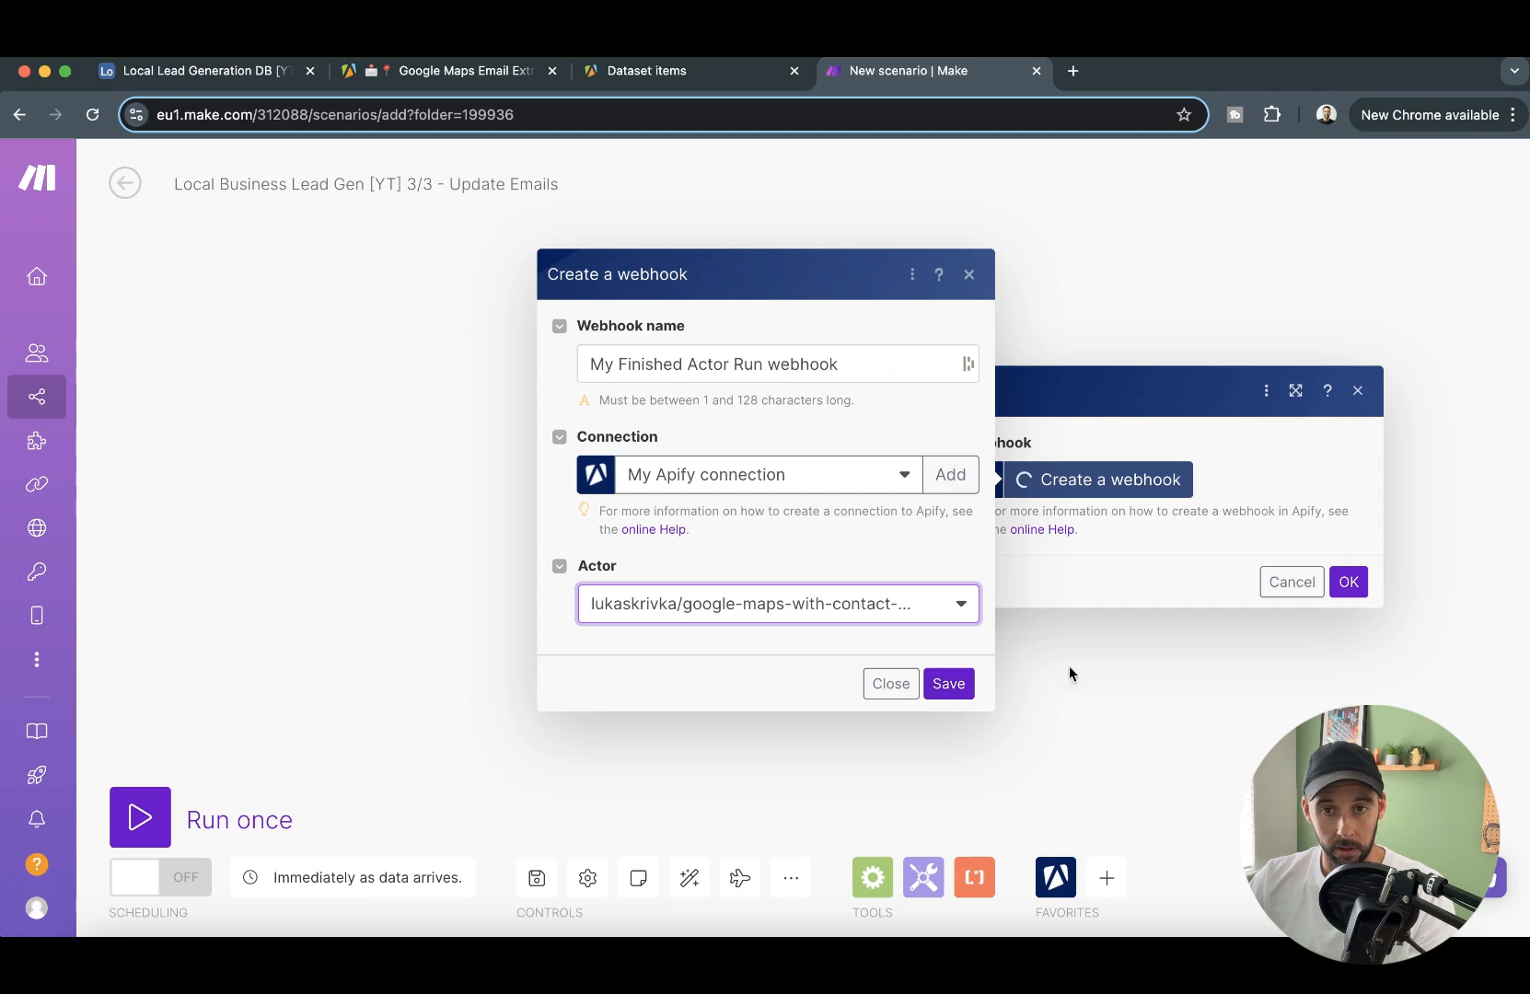
click(951, 684)
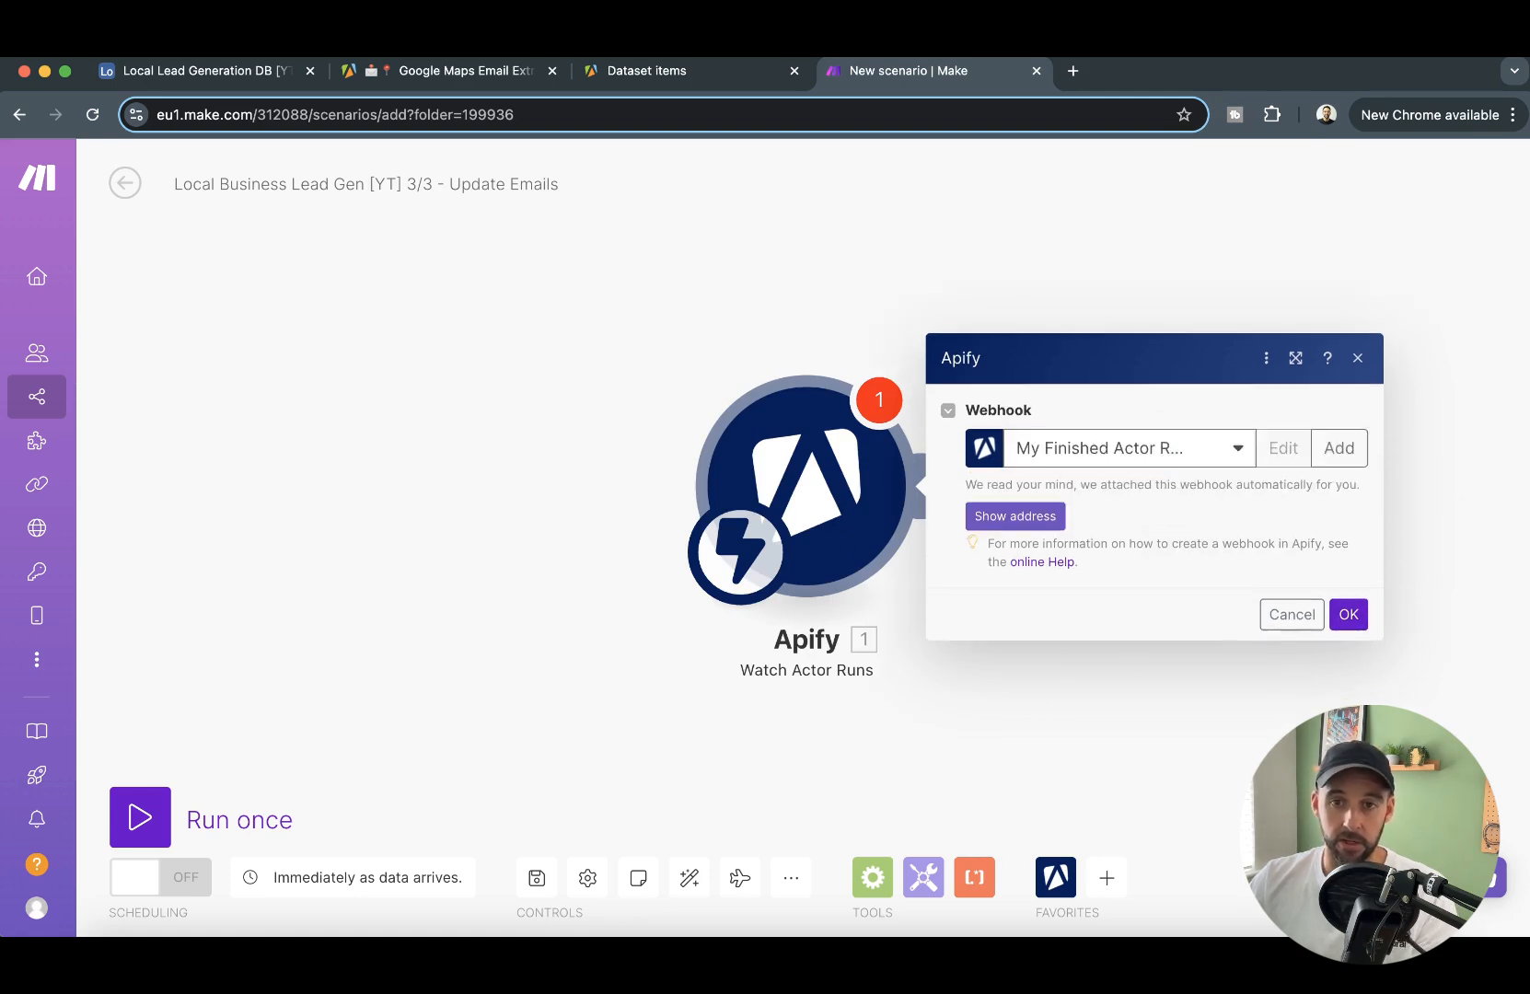
click(1349, 614)
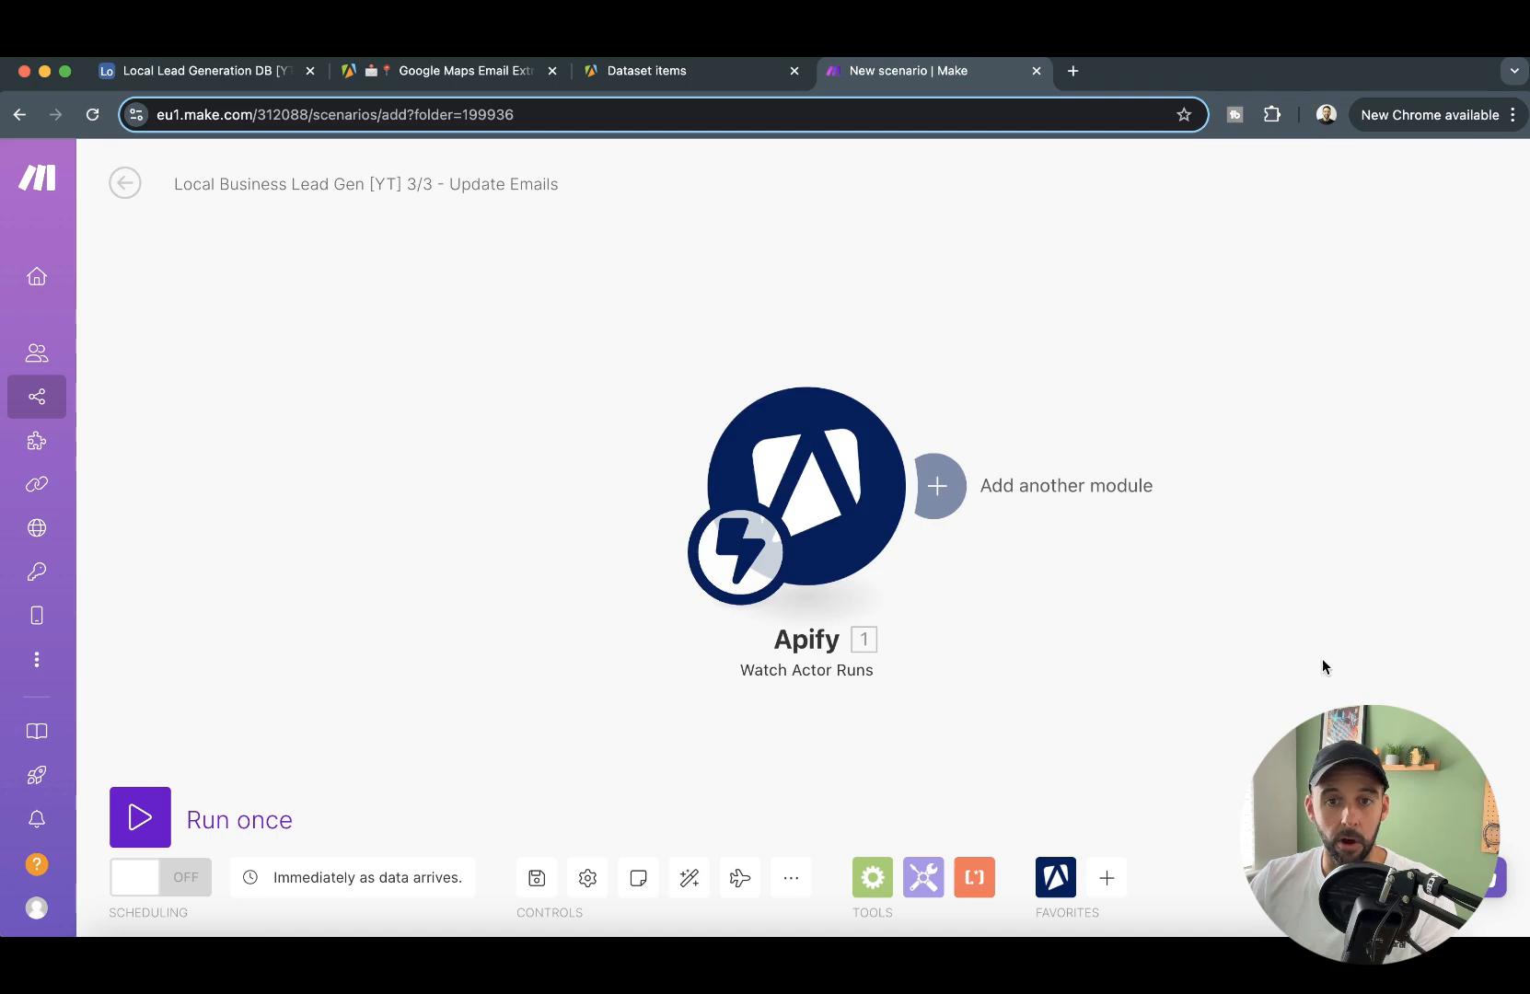
- Add an Apify Get Dataset Items module after the Watch Actor Runs trigger and map its Dataset ID to defaultDatasetId
drag(1322, 669, 988, 589)
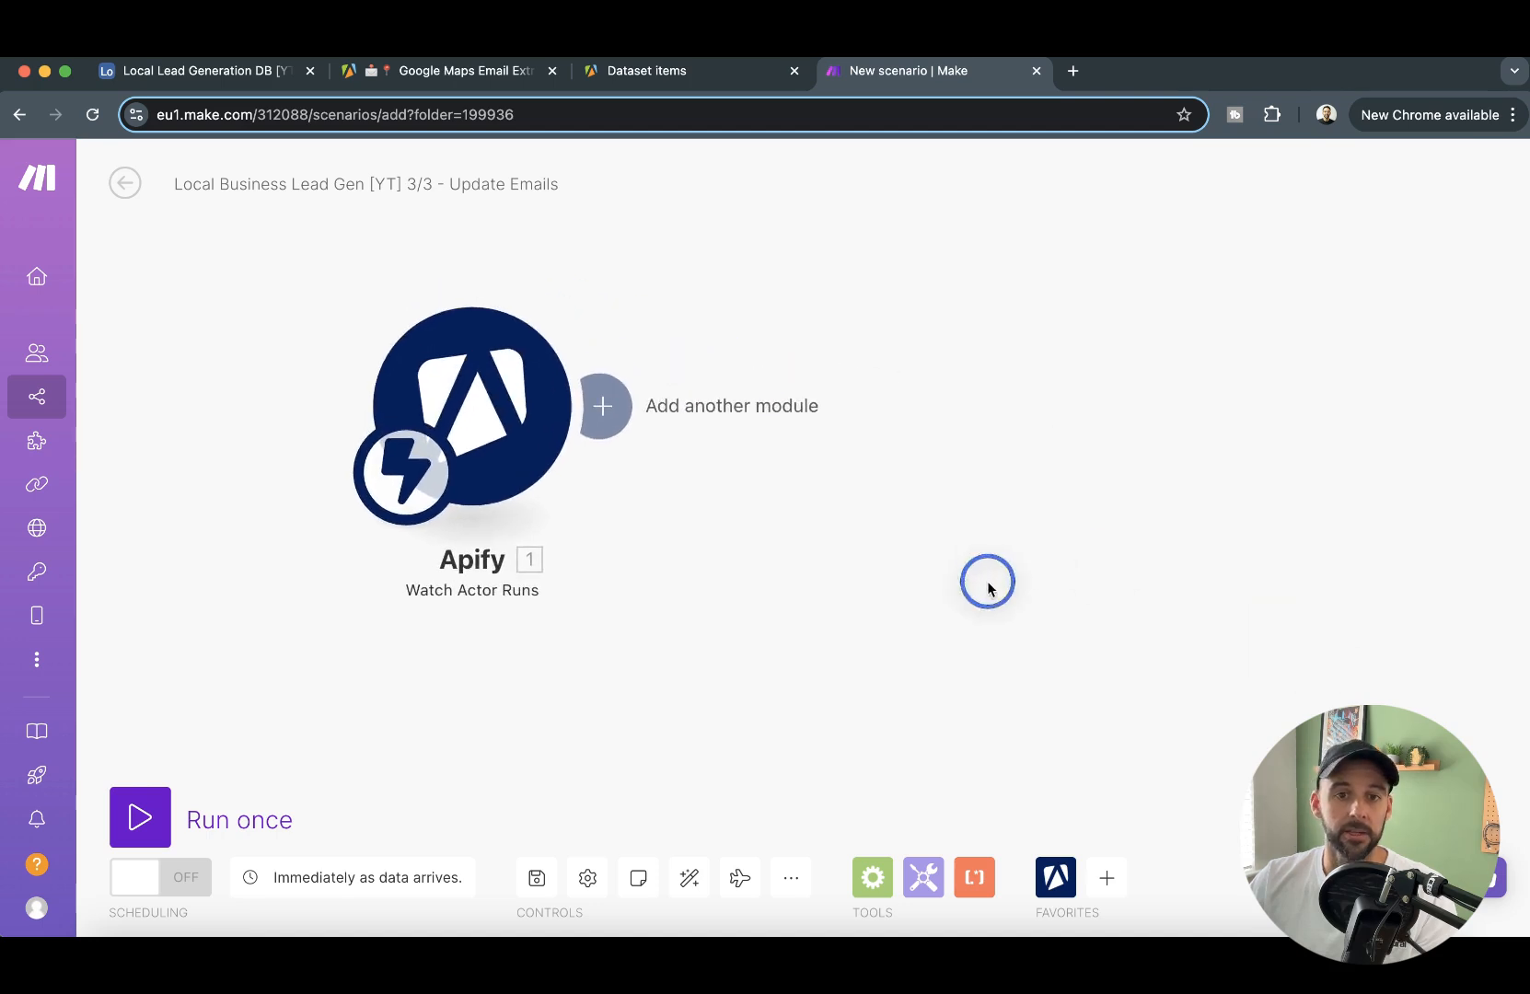
click(604, 406)
click(1091, 242)
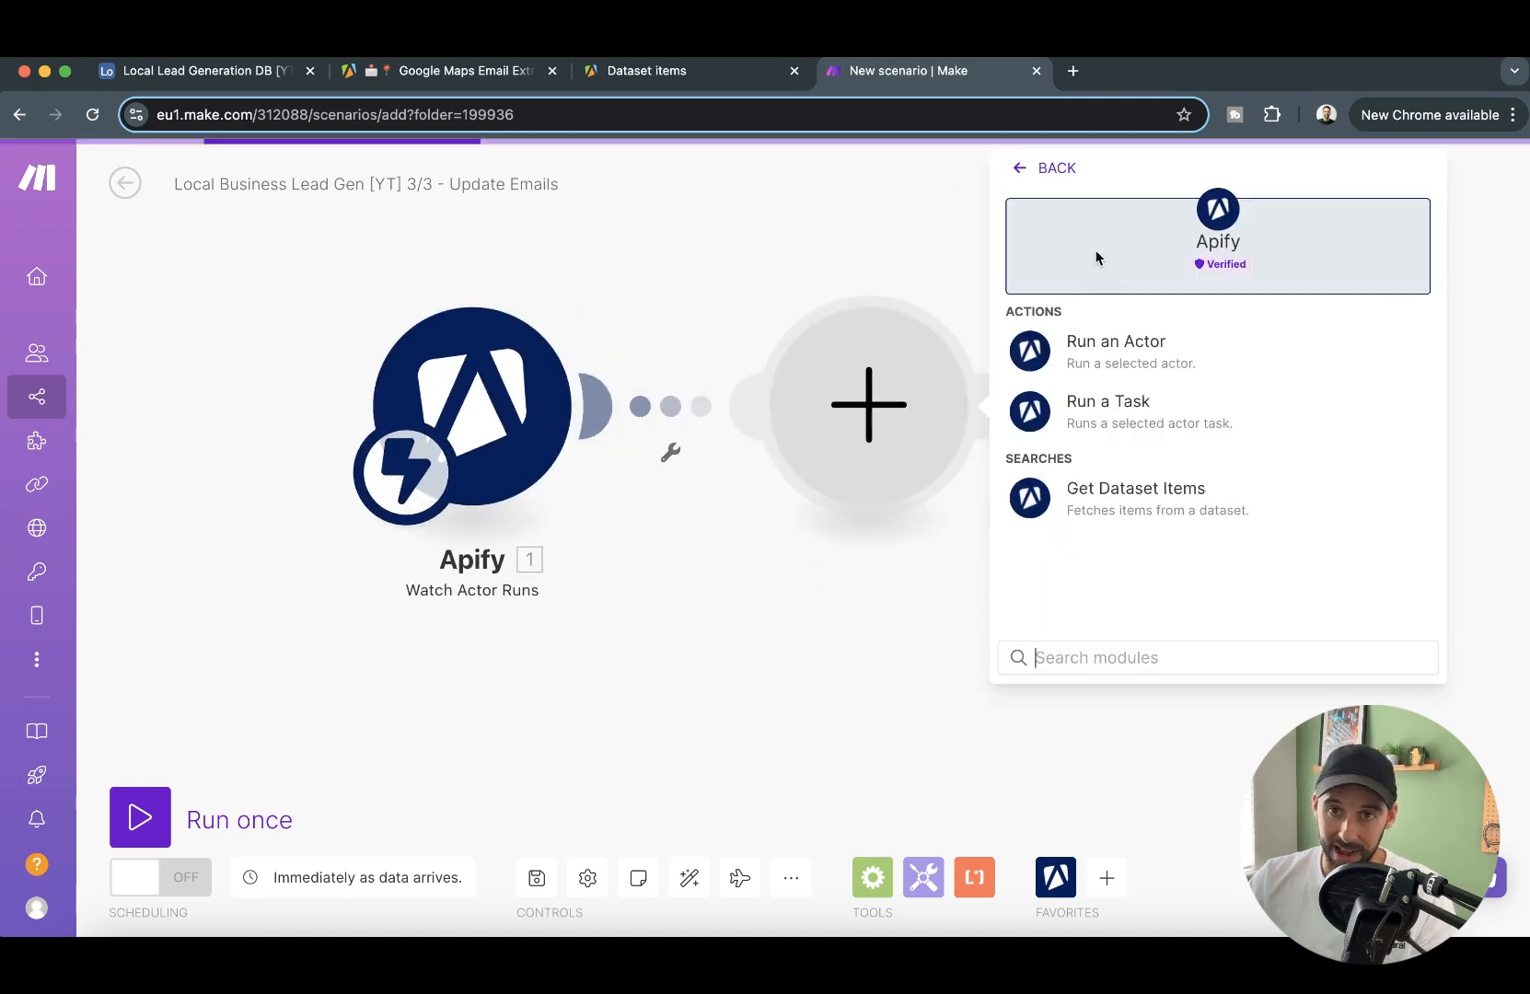
click(1215, 533)
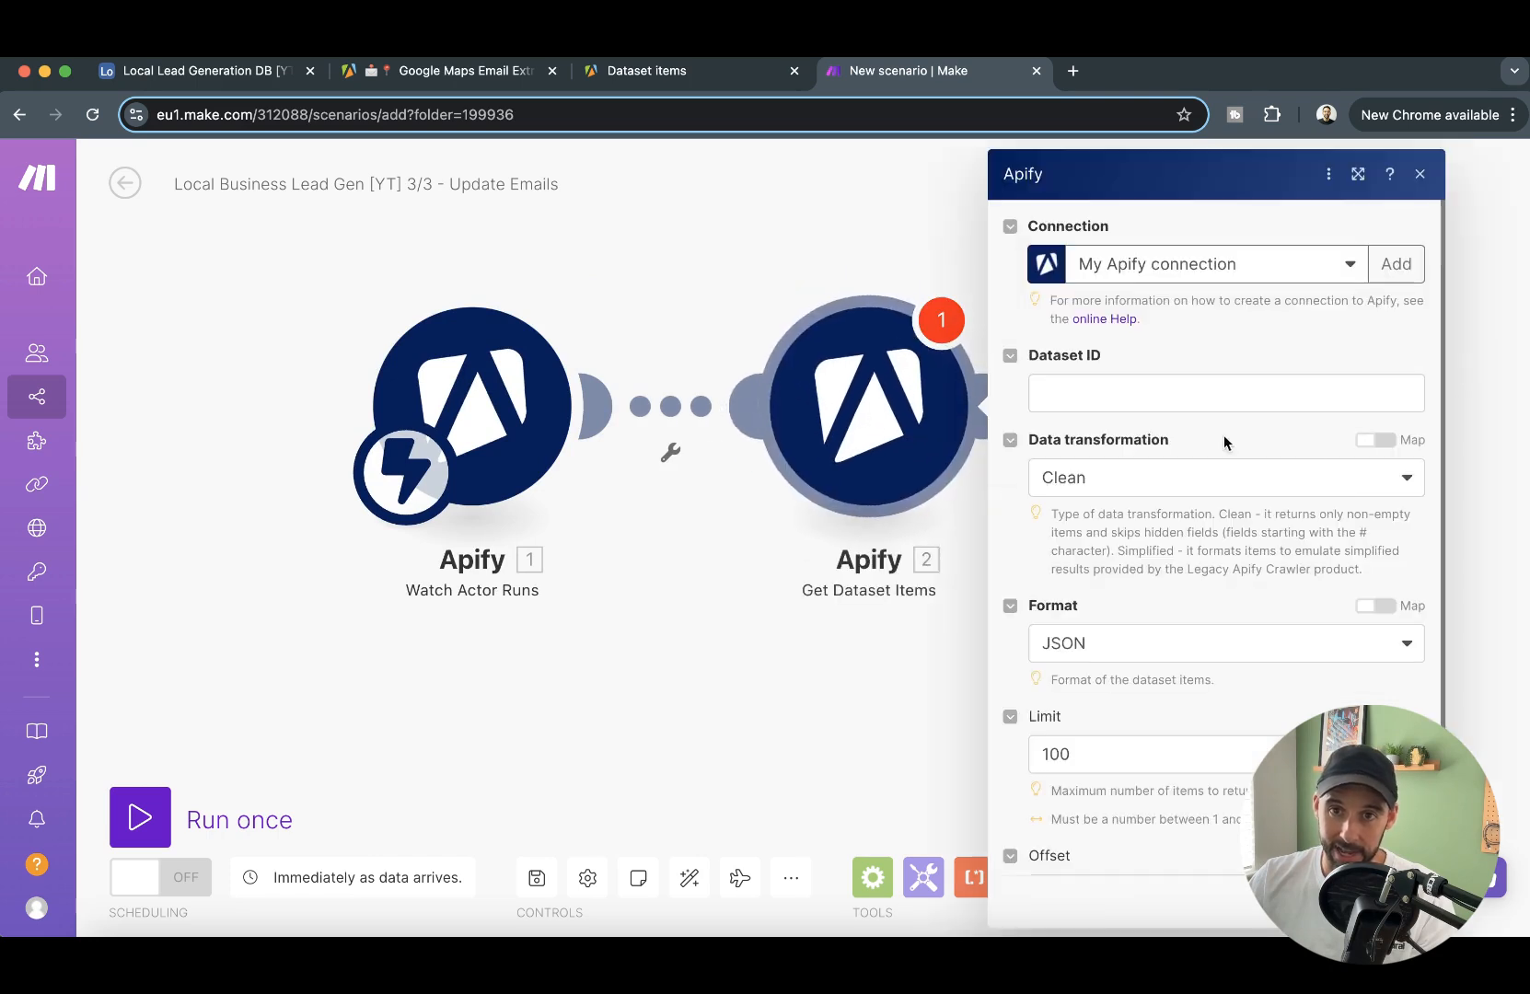
click(1190, 391)
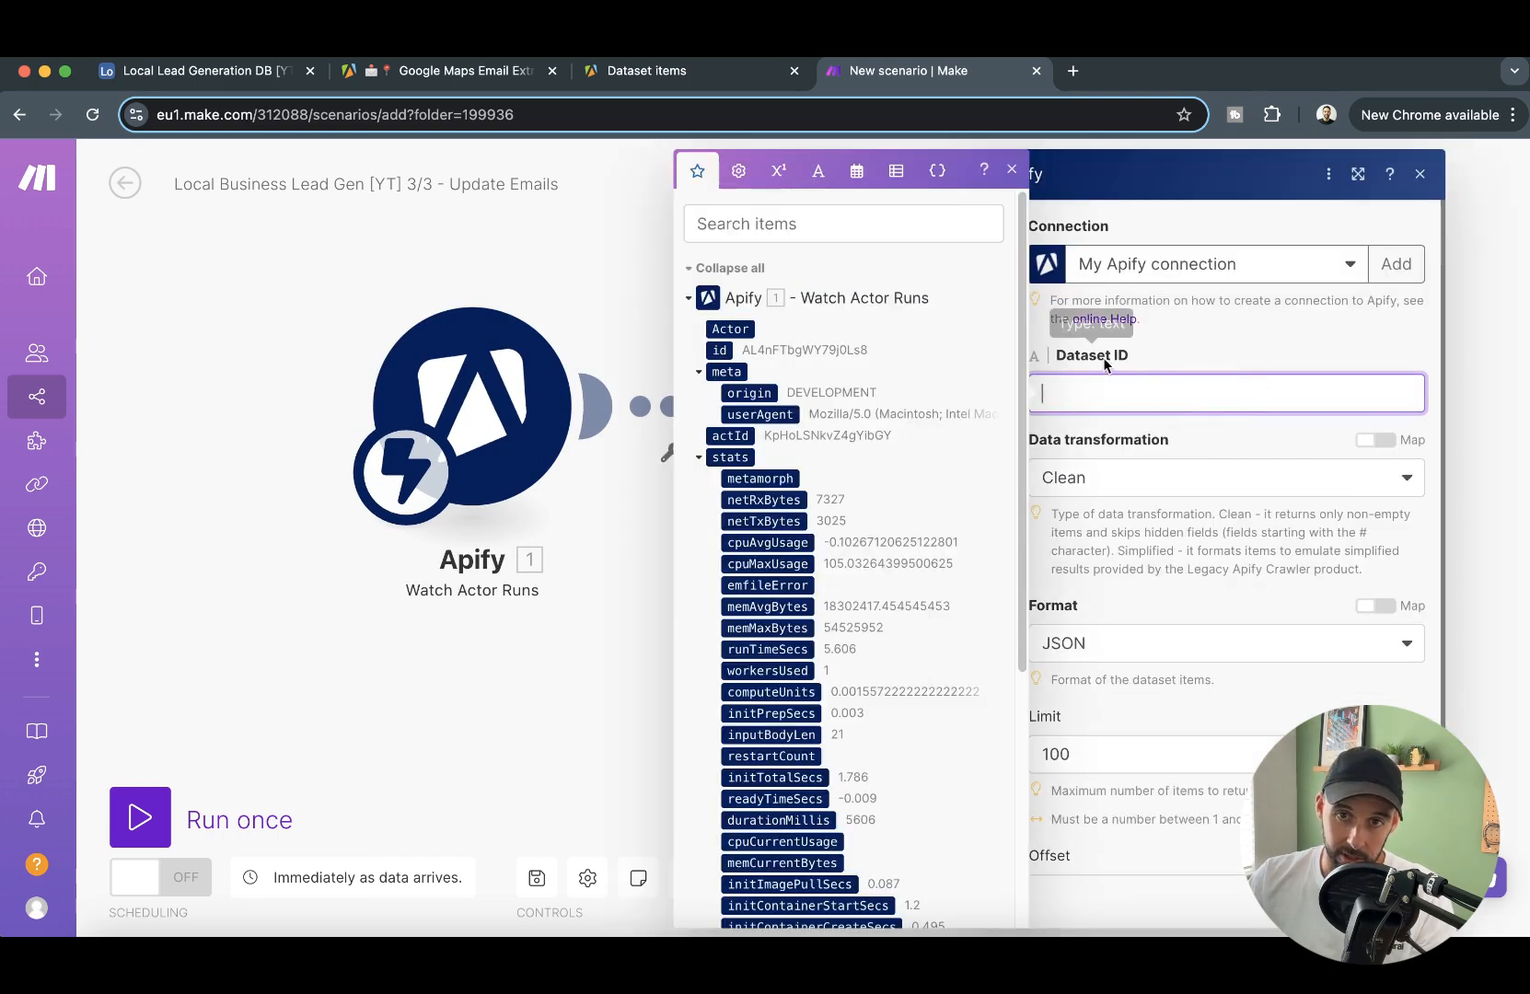
scroll(752, 328, down, 5)
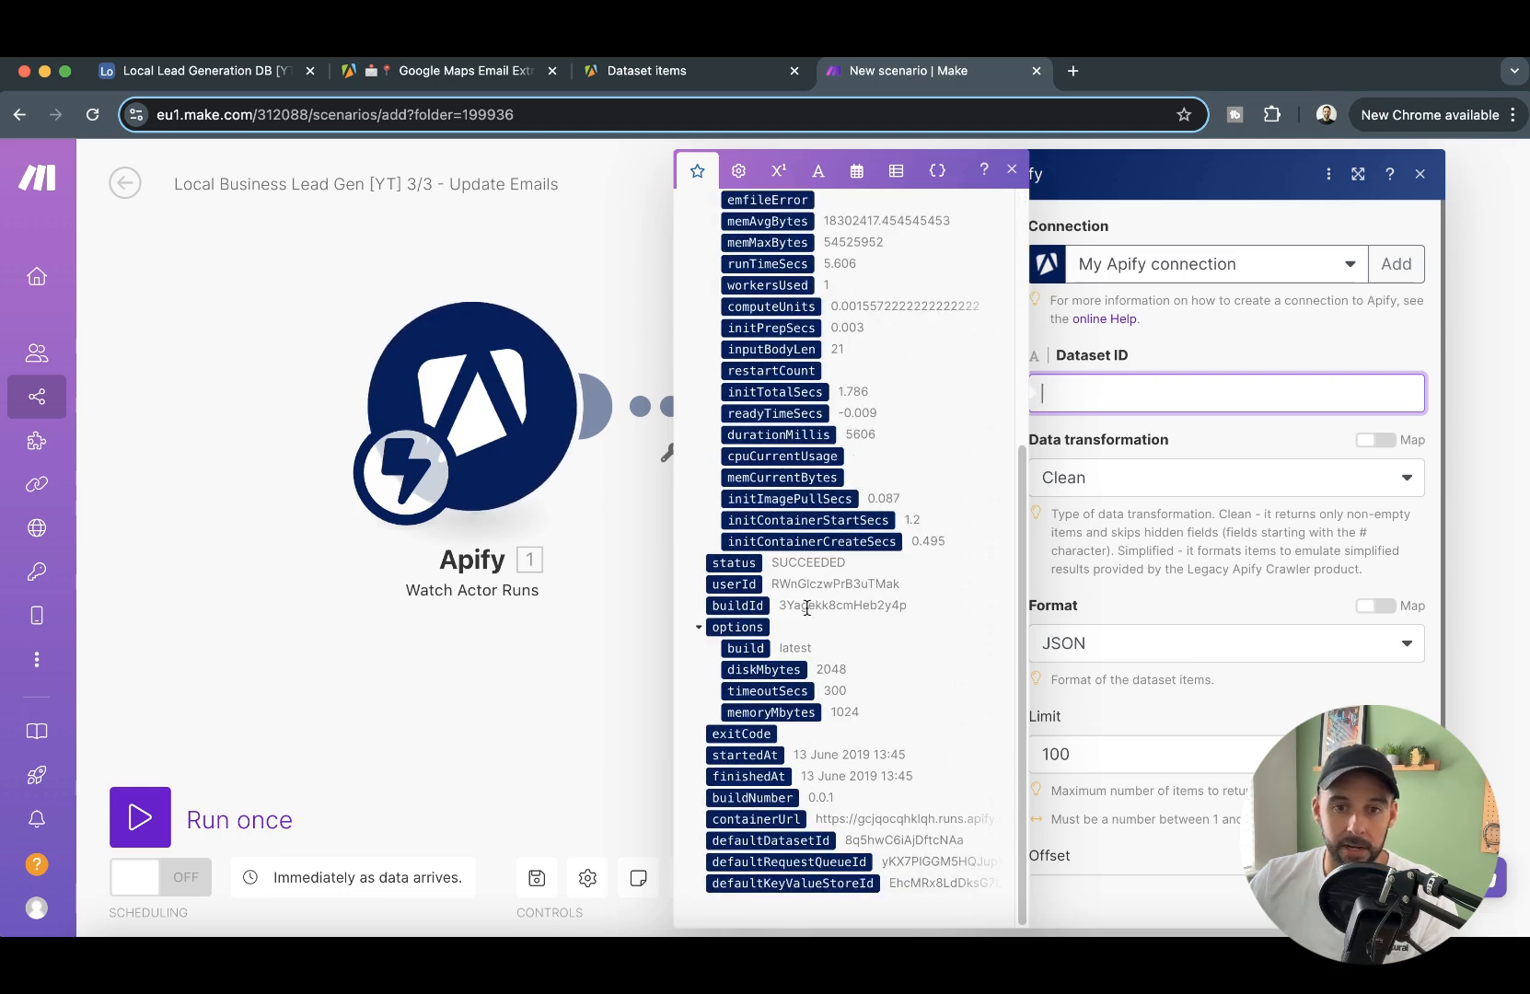
click(794, 840)
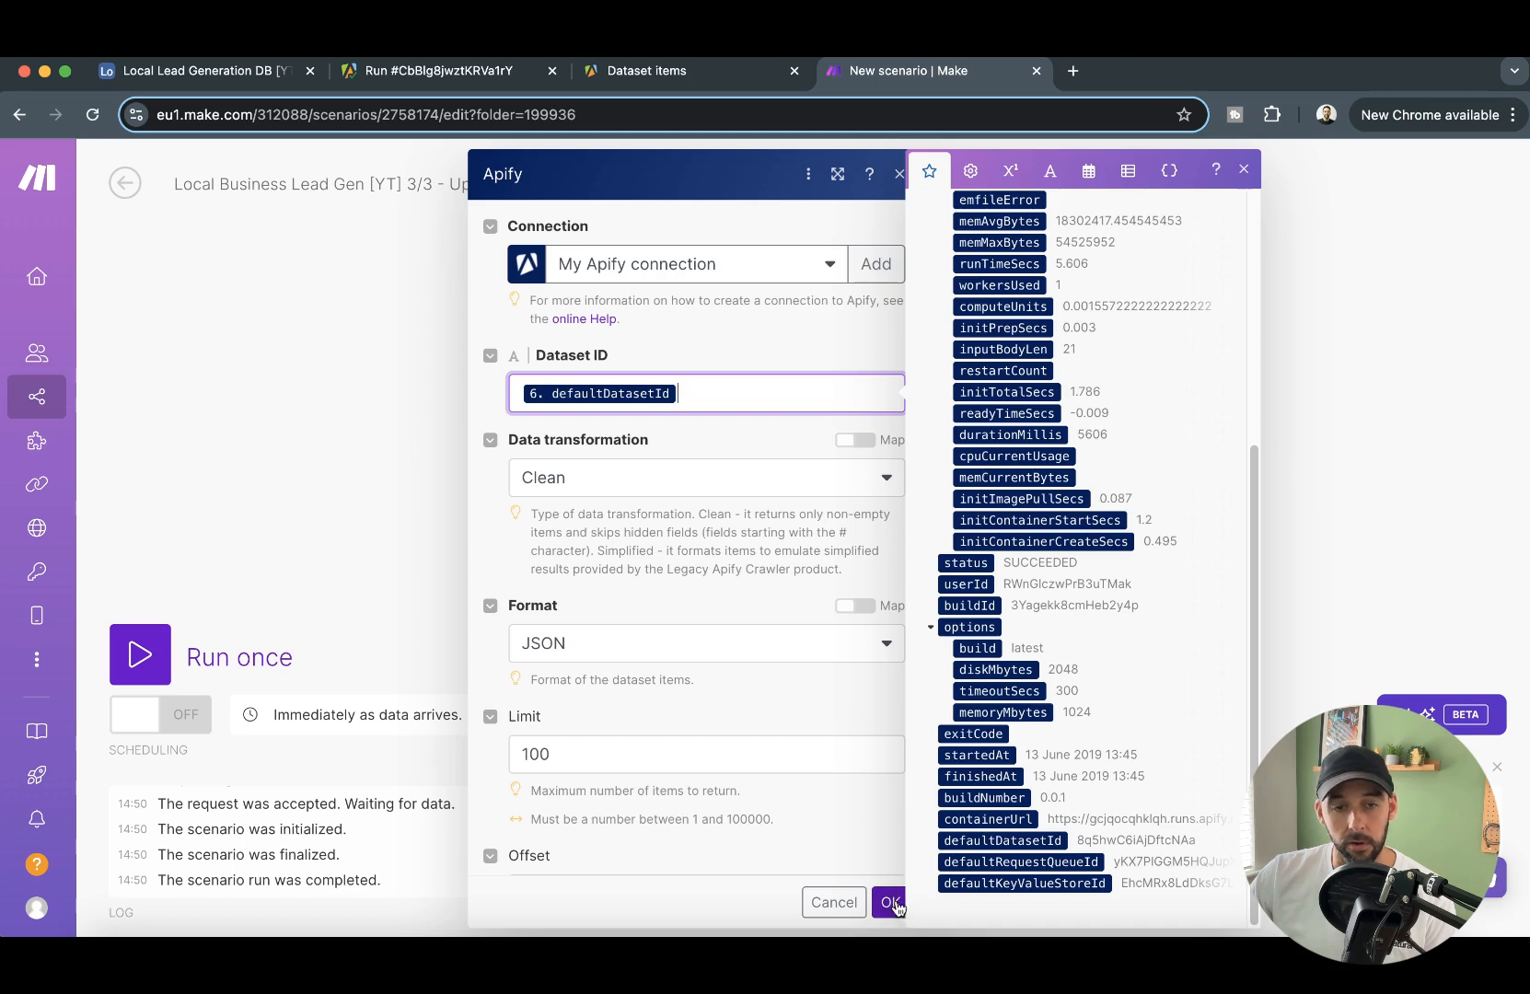
- Keep the item limit at 100 and save the Get Dataset Items module settings
click(629, 746)
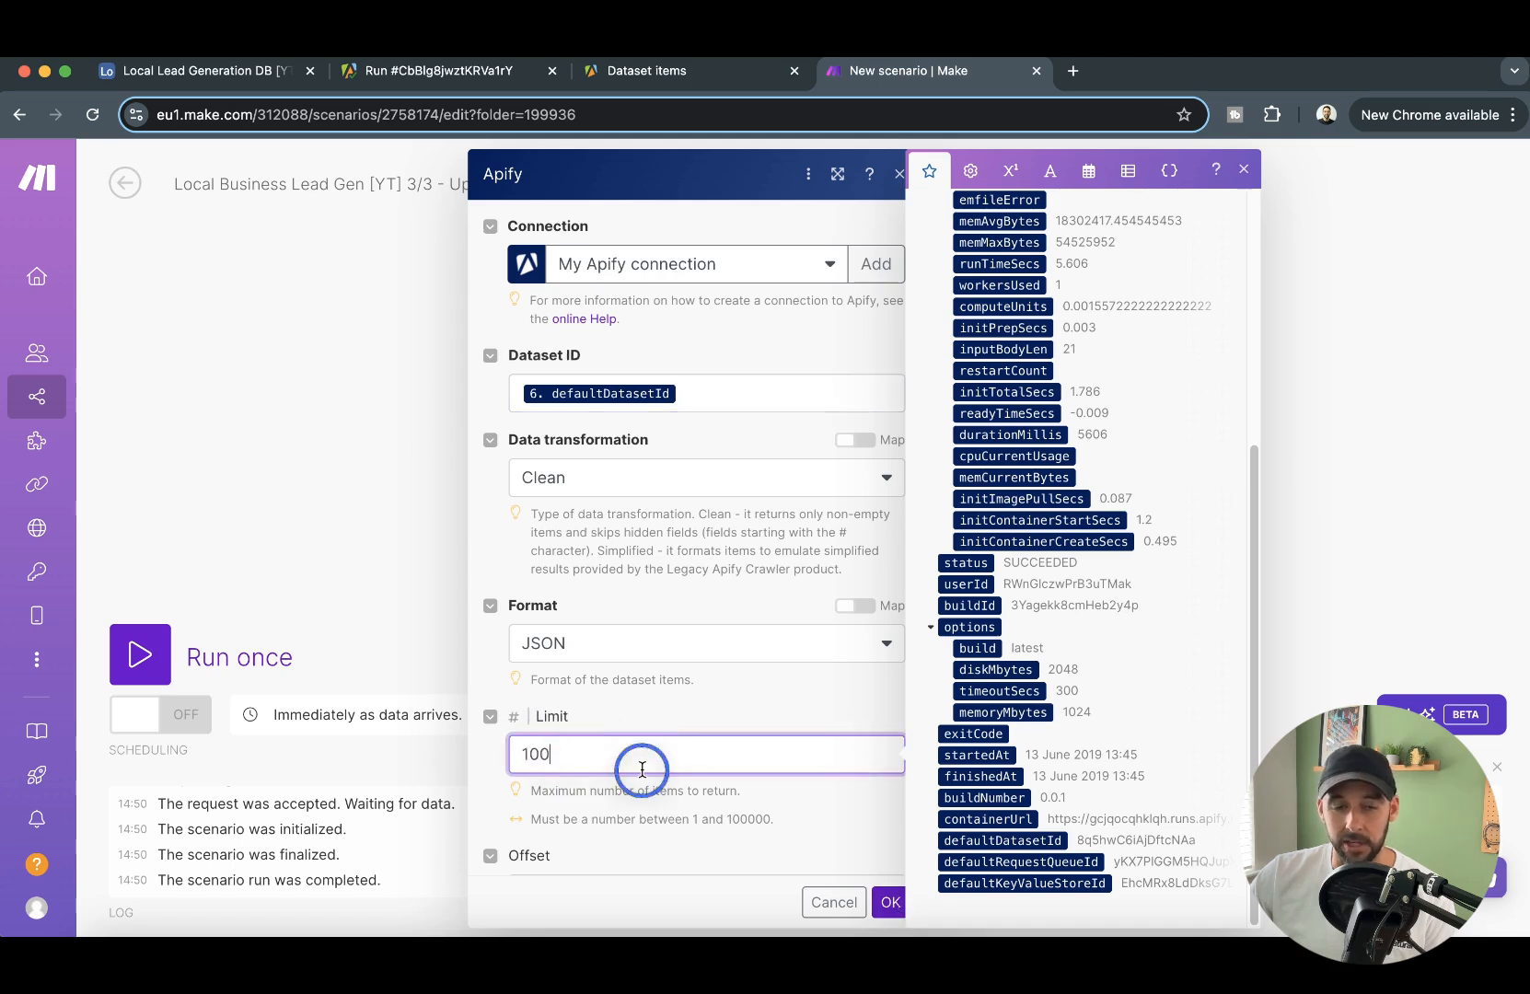
drag(552, 755, 508, 751)
click(601, 753)
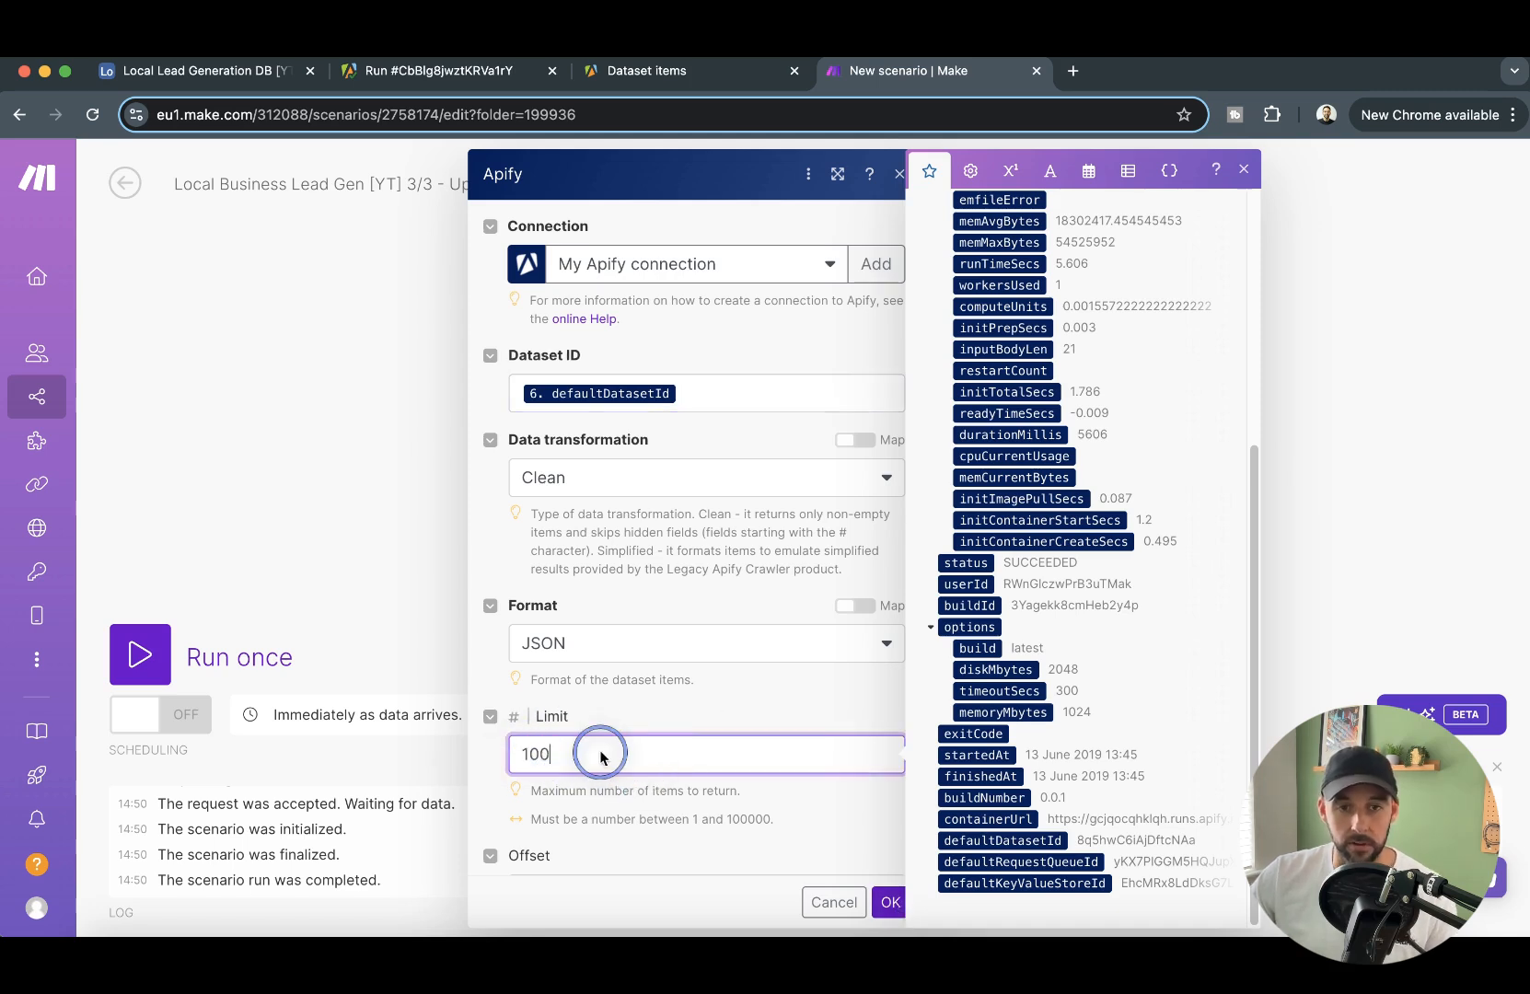
drag(623, 755, 512, 747)
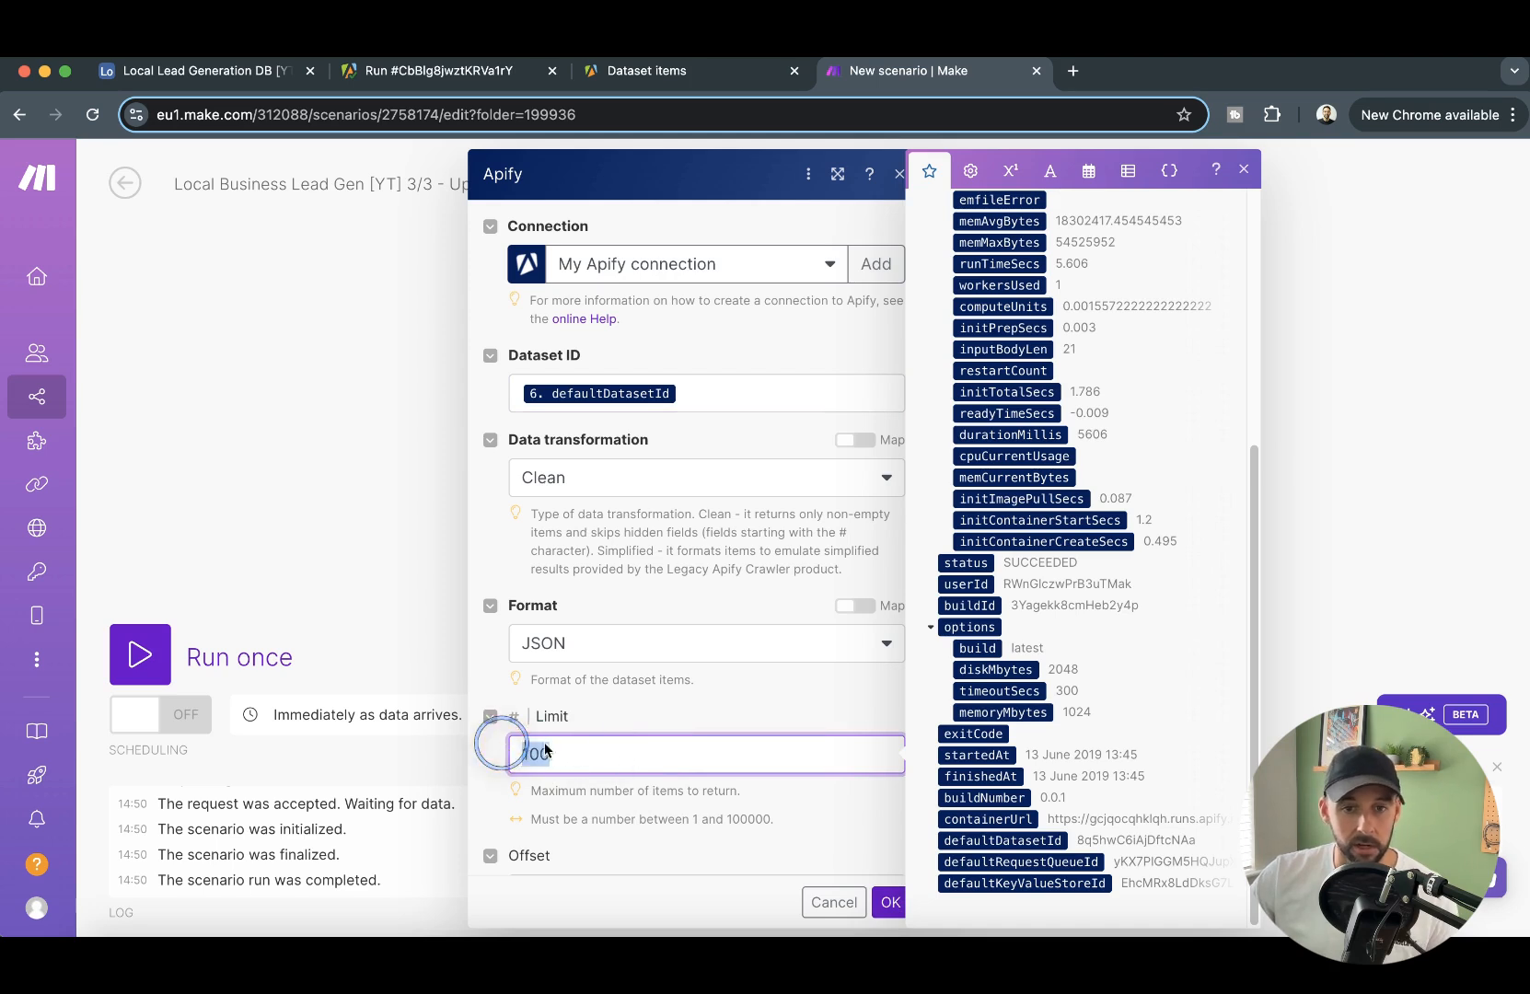
click(886, 901)
drag(1349, 619, 1253, 607)
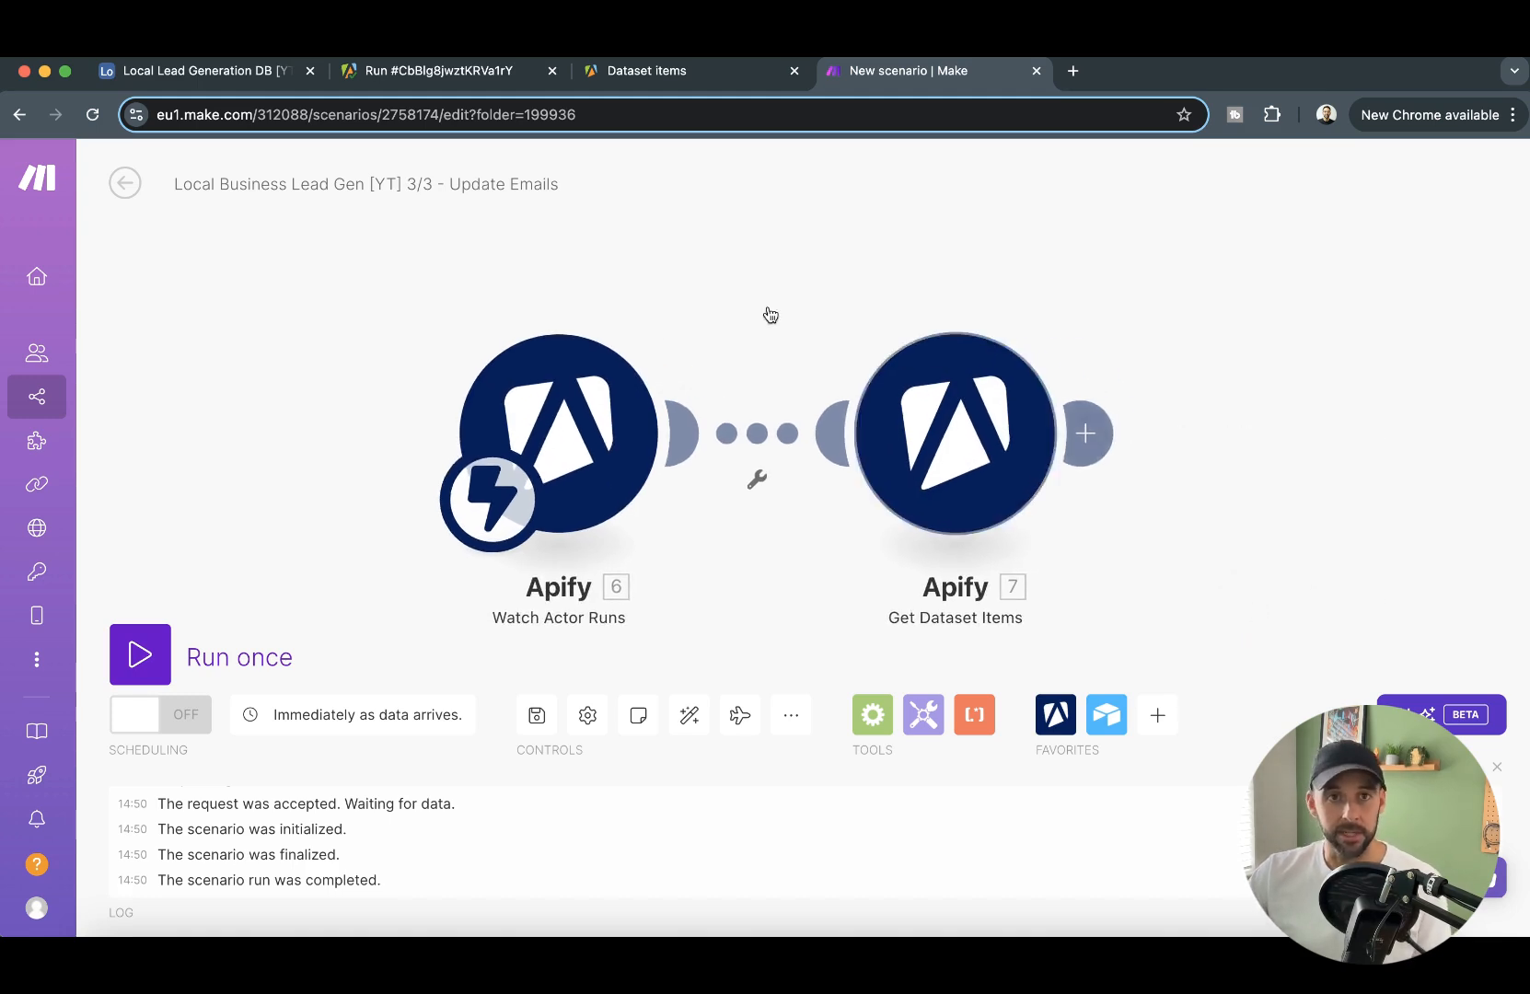
drag(1389, 591, 1203, 571)
mouse_move(1107, 531)
mouse_down()
mouse_move(1184, 470)
mouse_move(1100, 539)
mouse_up()
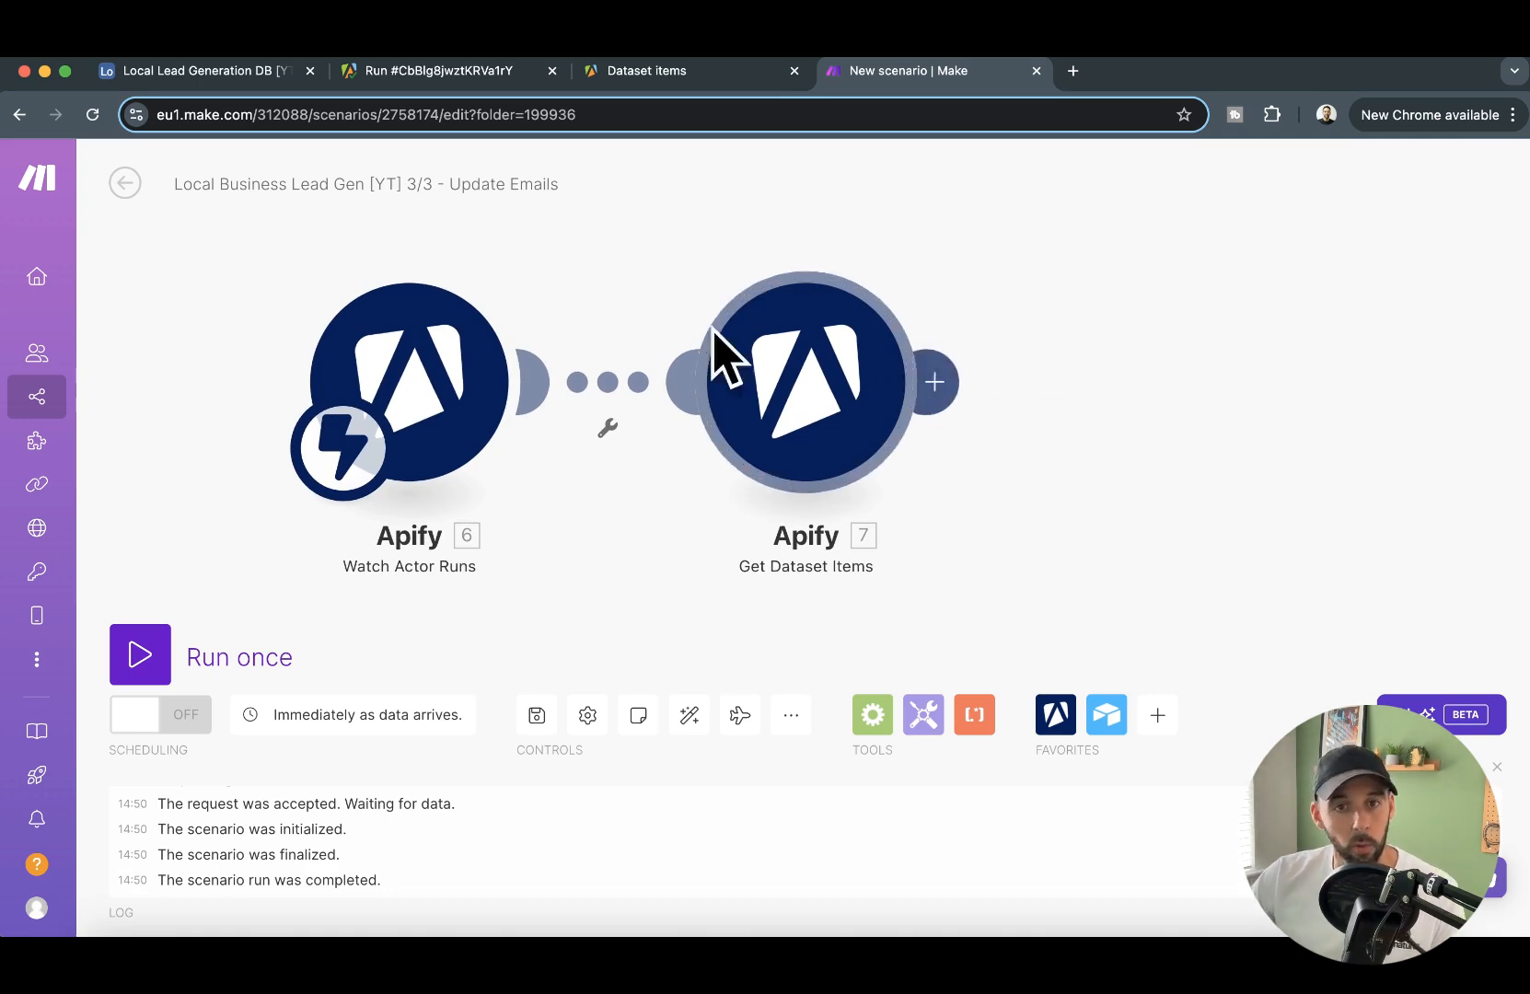
- Switch to the Google Maps Email Extractor run in Apify, preview its output in a new tab and copy the dataset ID from the URL
click(497, 71)
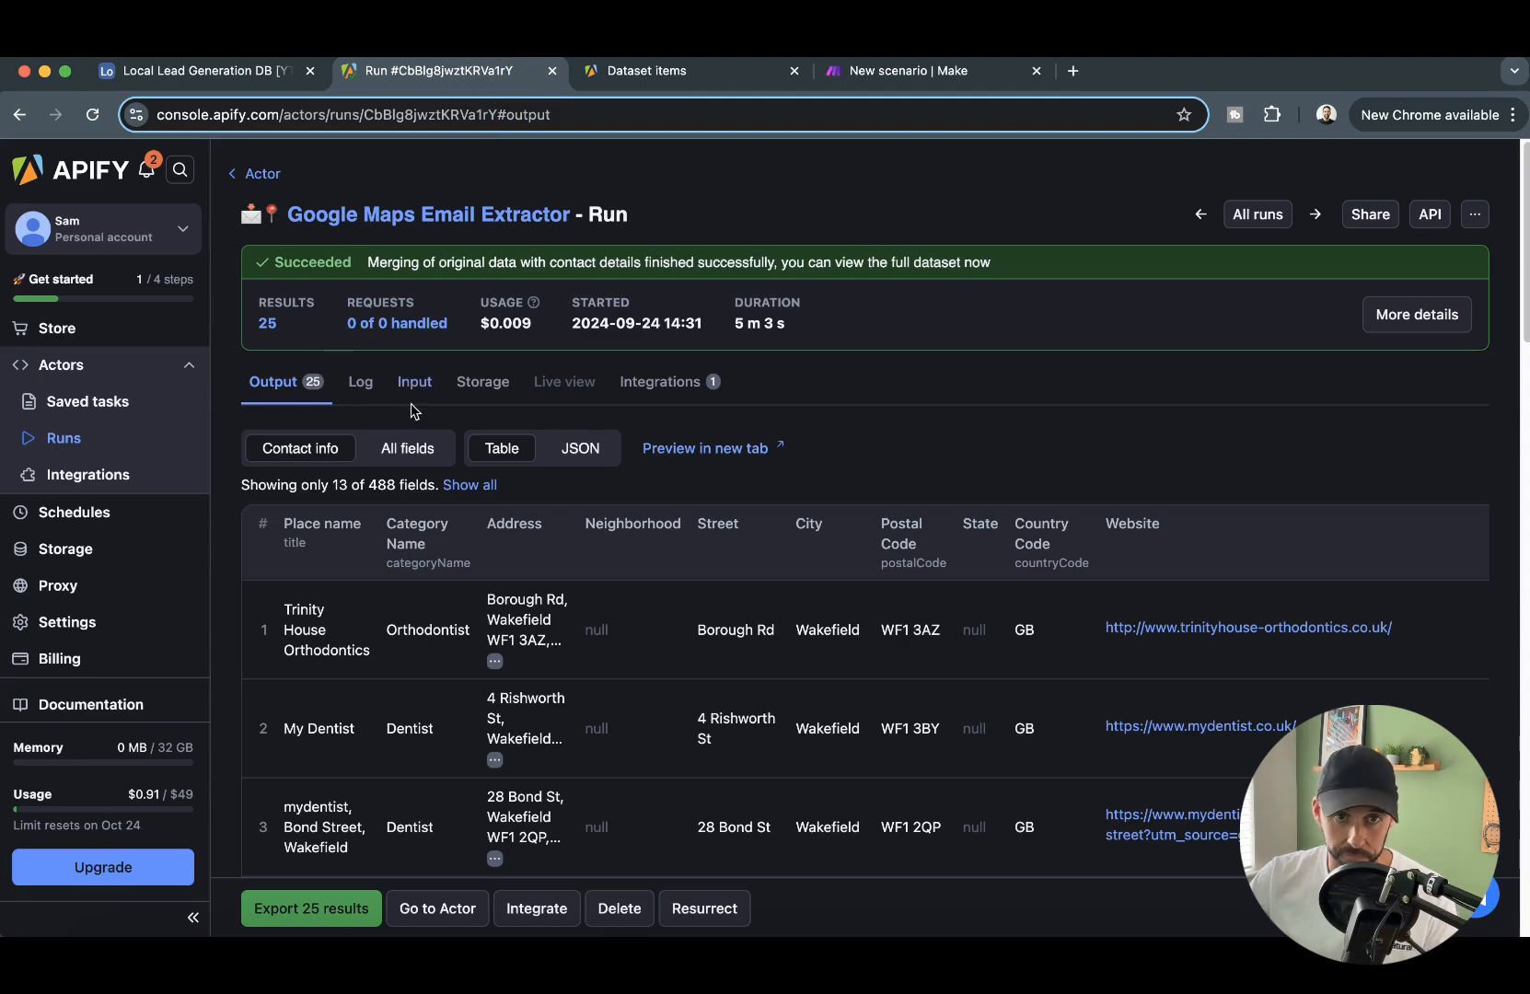
scroll(1106, 639, down, 20)
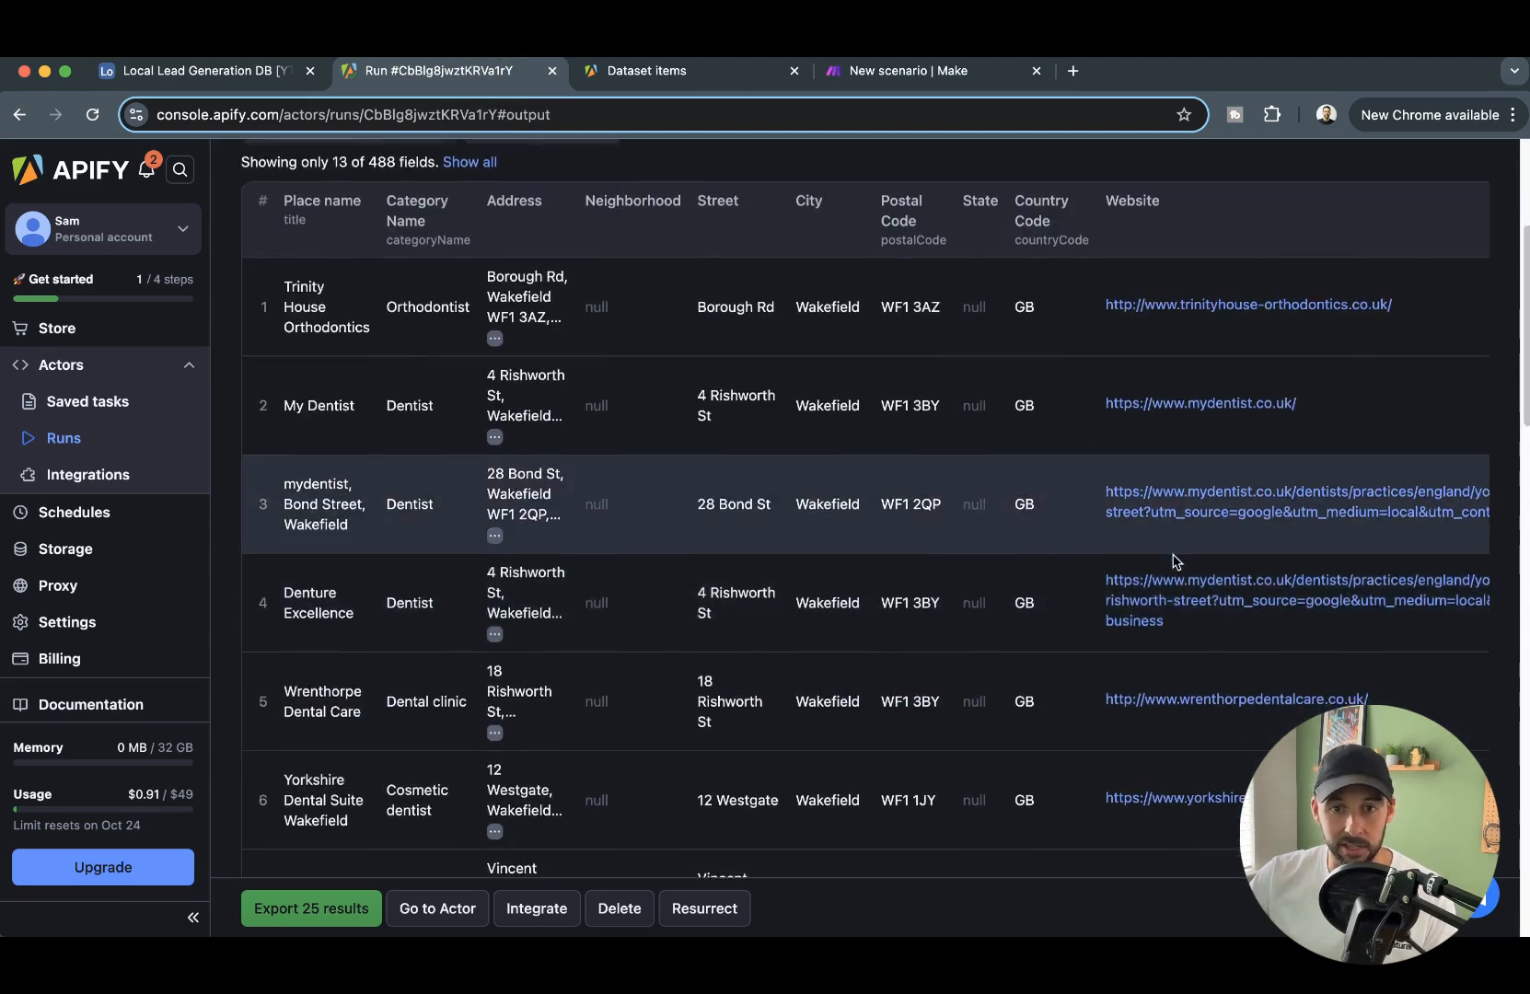
scroll(862, 568, down, 3)
scroll(813, 512, up, 15)
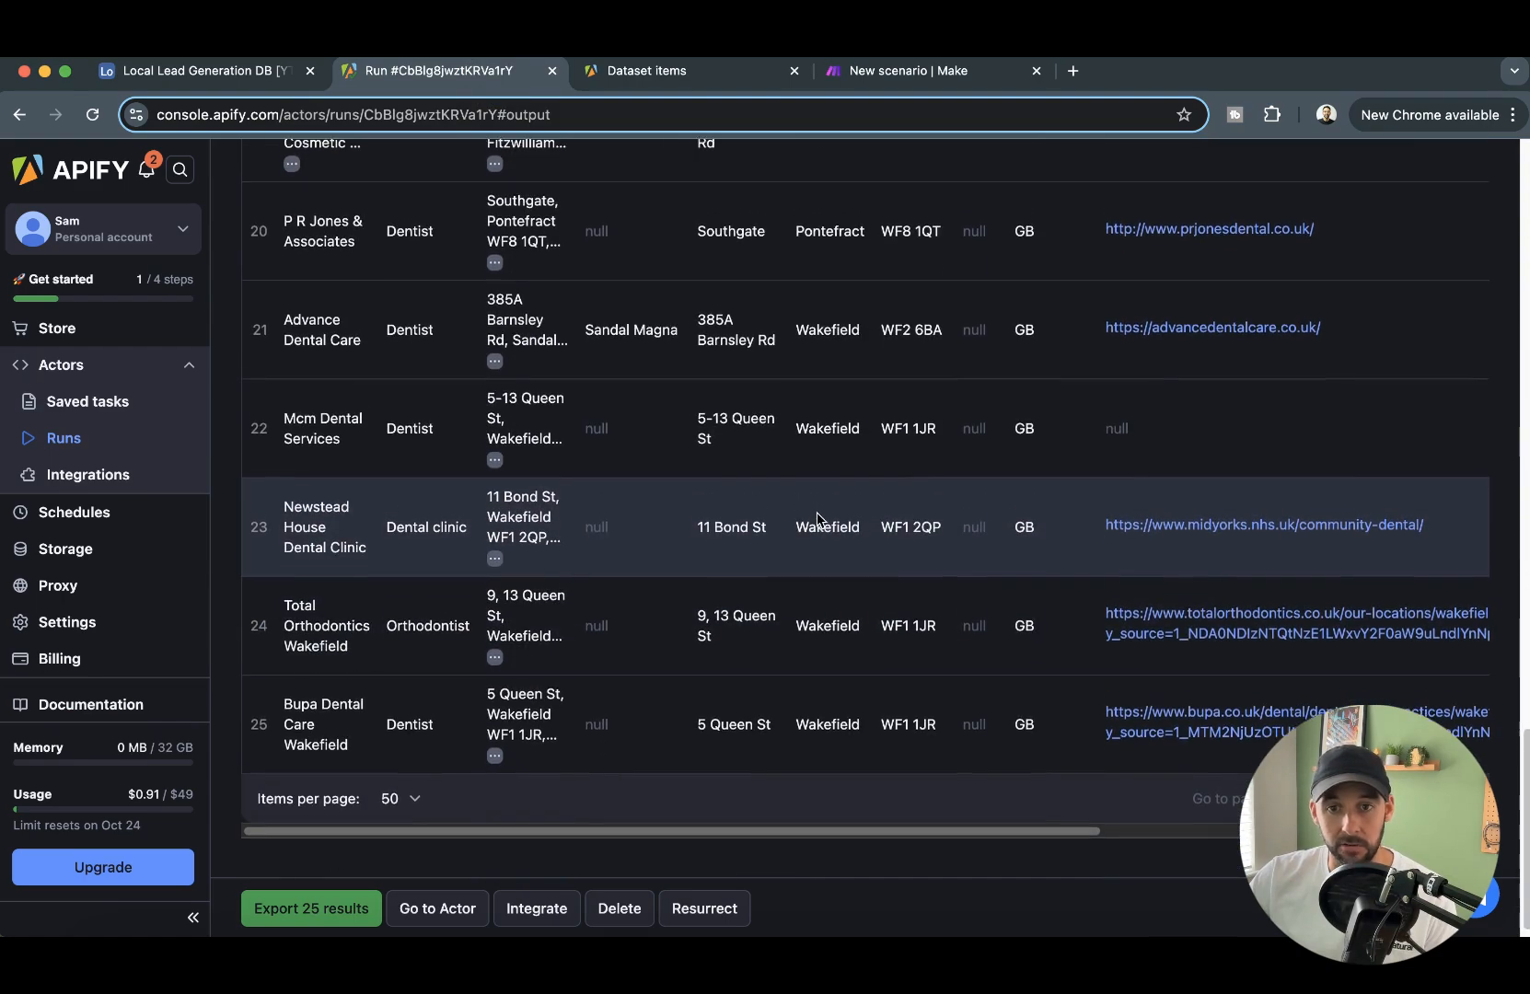
scroll(755, 465, up, 10)
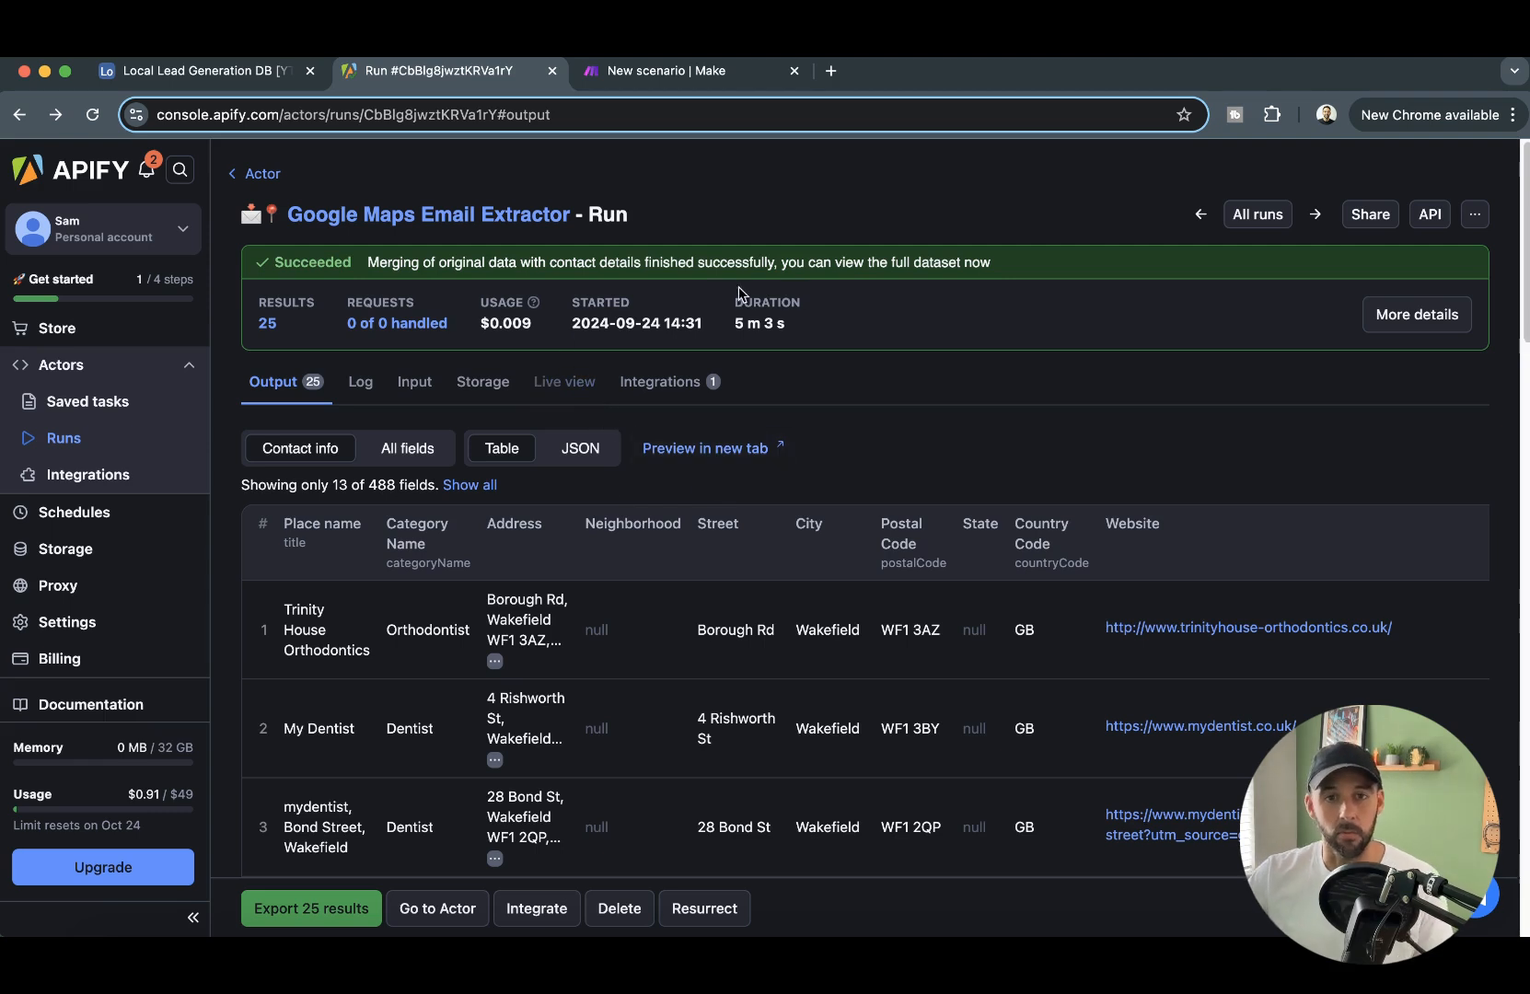
click(736, 451)
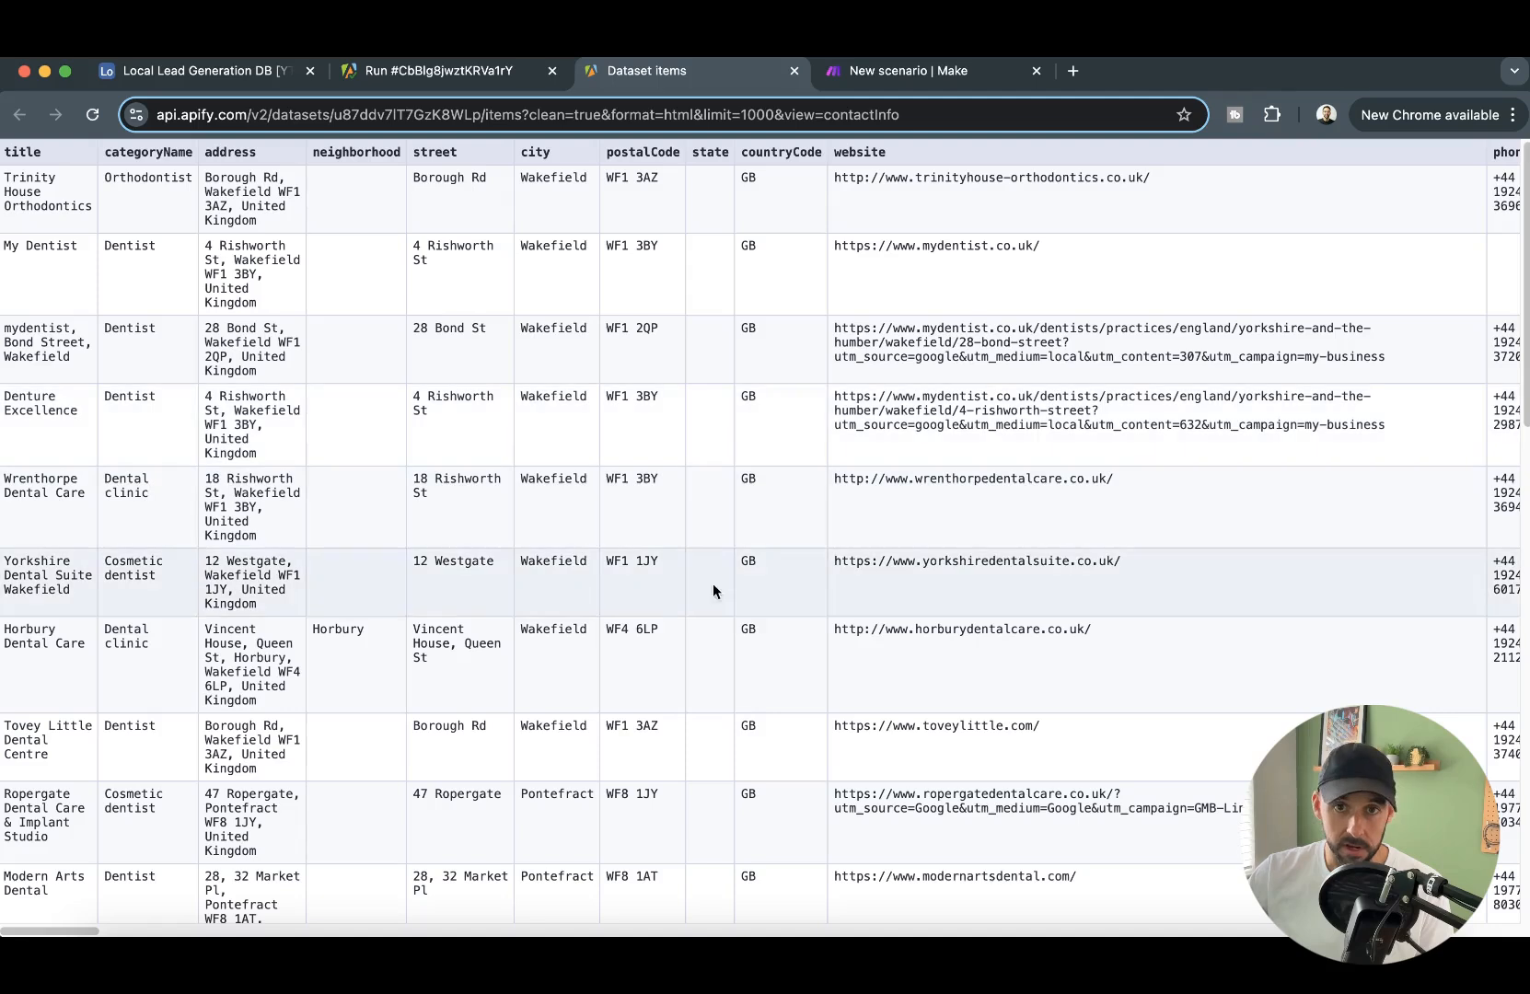
click(335, 116)
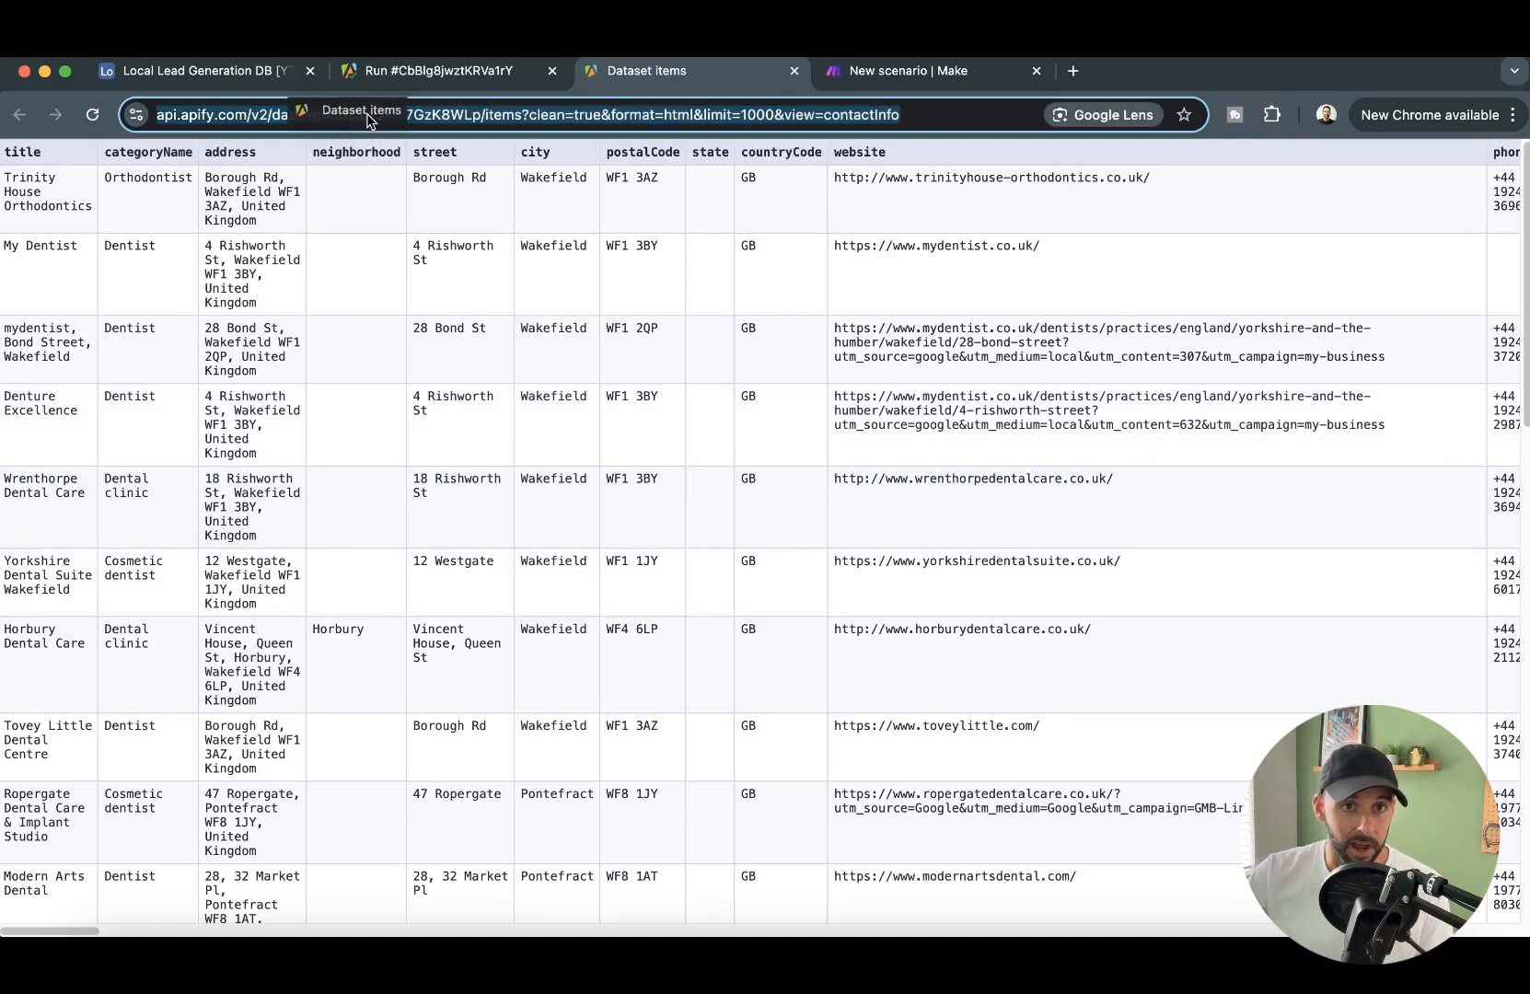
click(414, 116)
drag(381, 116, 532, 114)
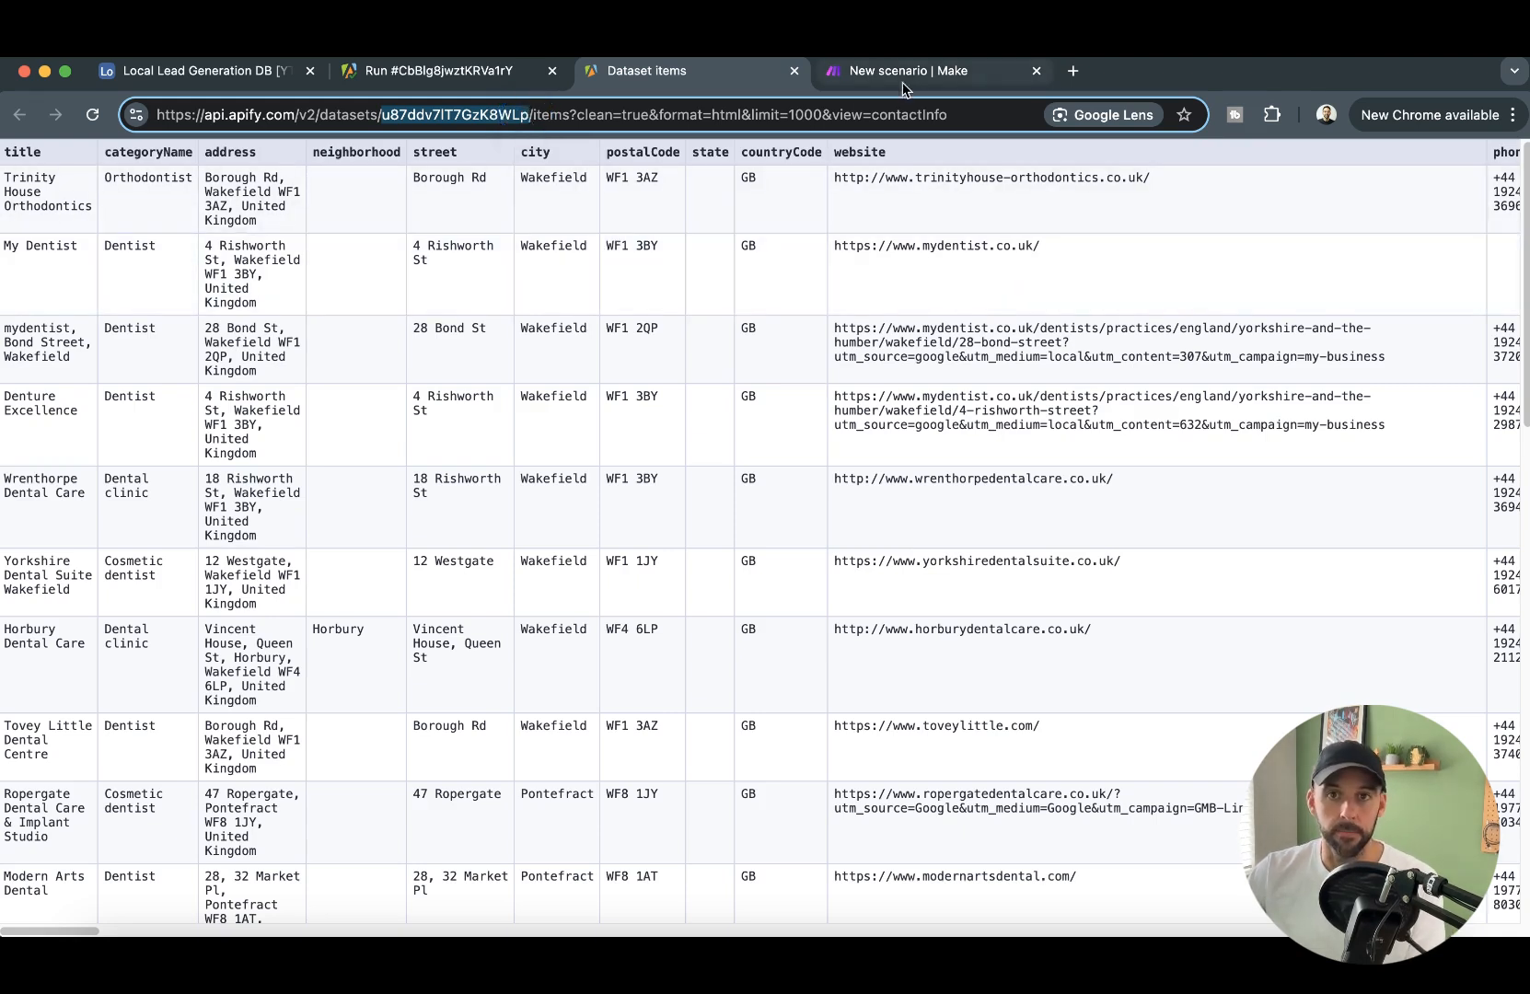
- Return to Make, run only the Get Dataset Items module with the copied dataset ID as defaultDatasetId, and inspect its output bundles
click(909, 71)
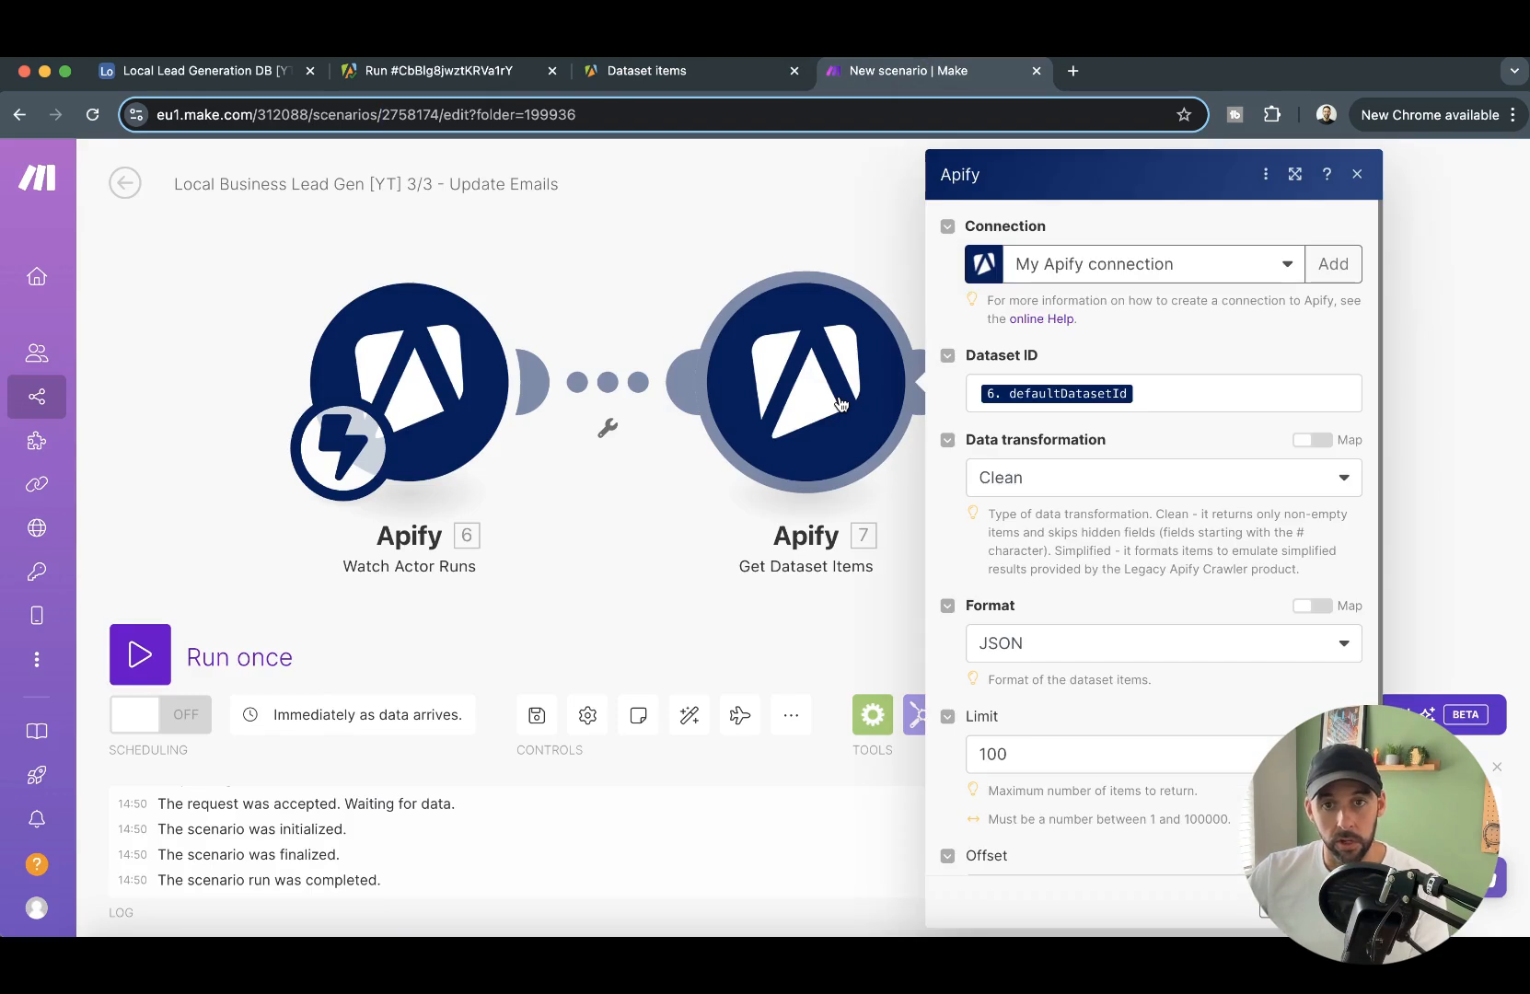
right_click(840, 405)
click(771, 230)
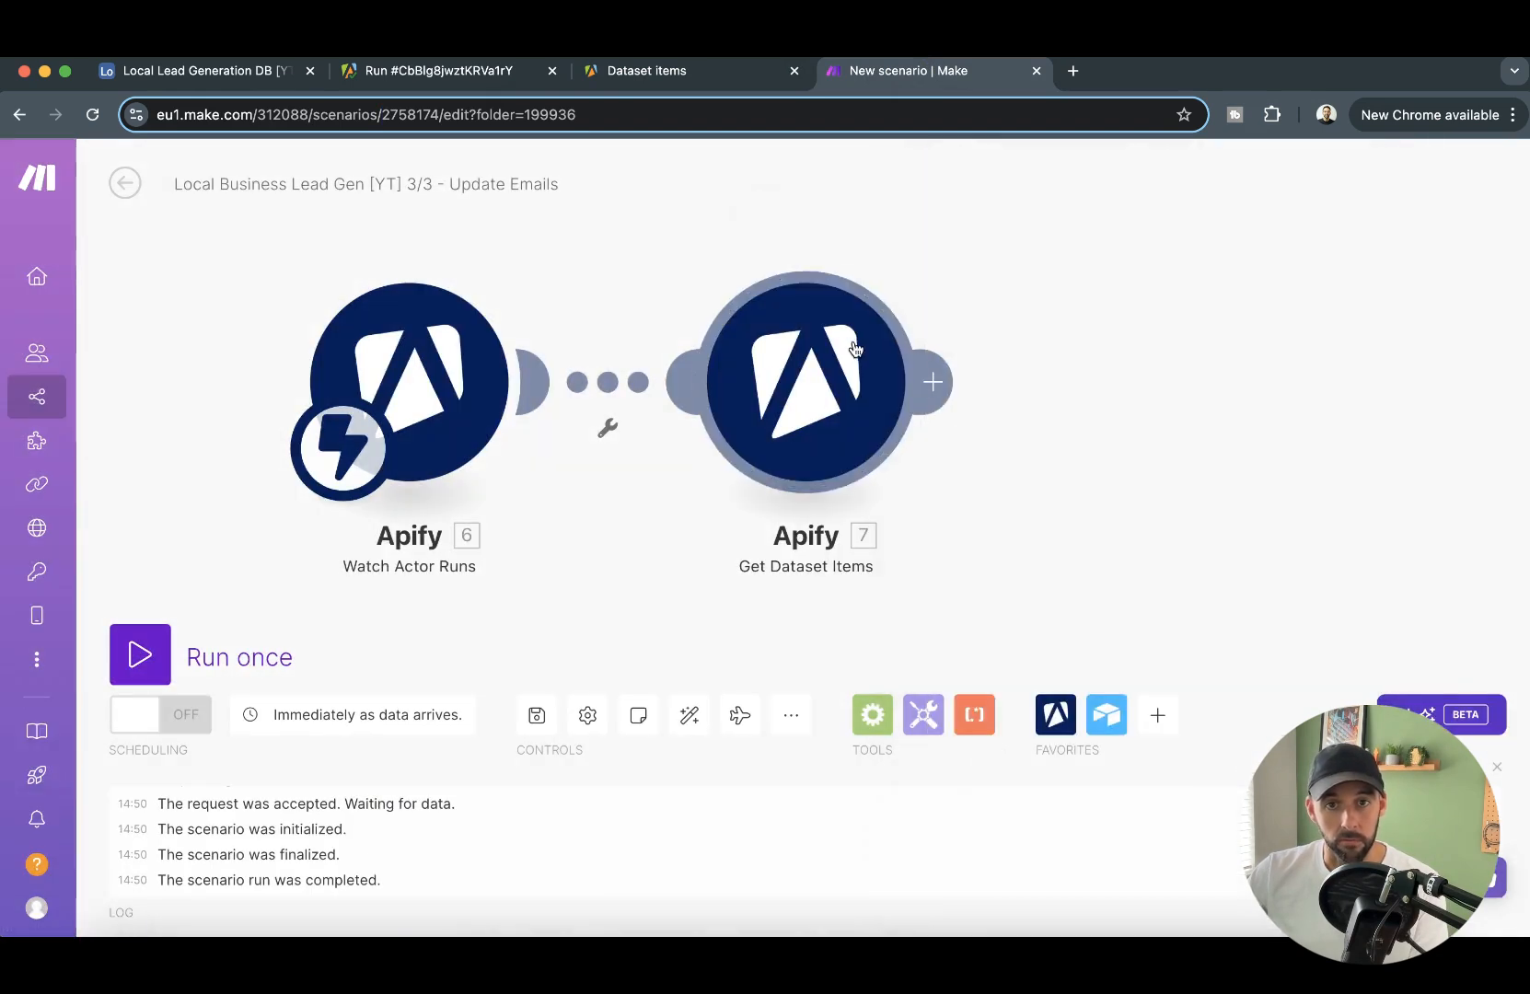
right_click(845, 364)
click(915, 410)
click(1031, 481)
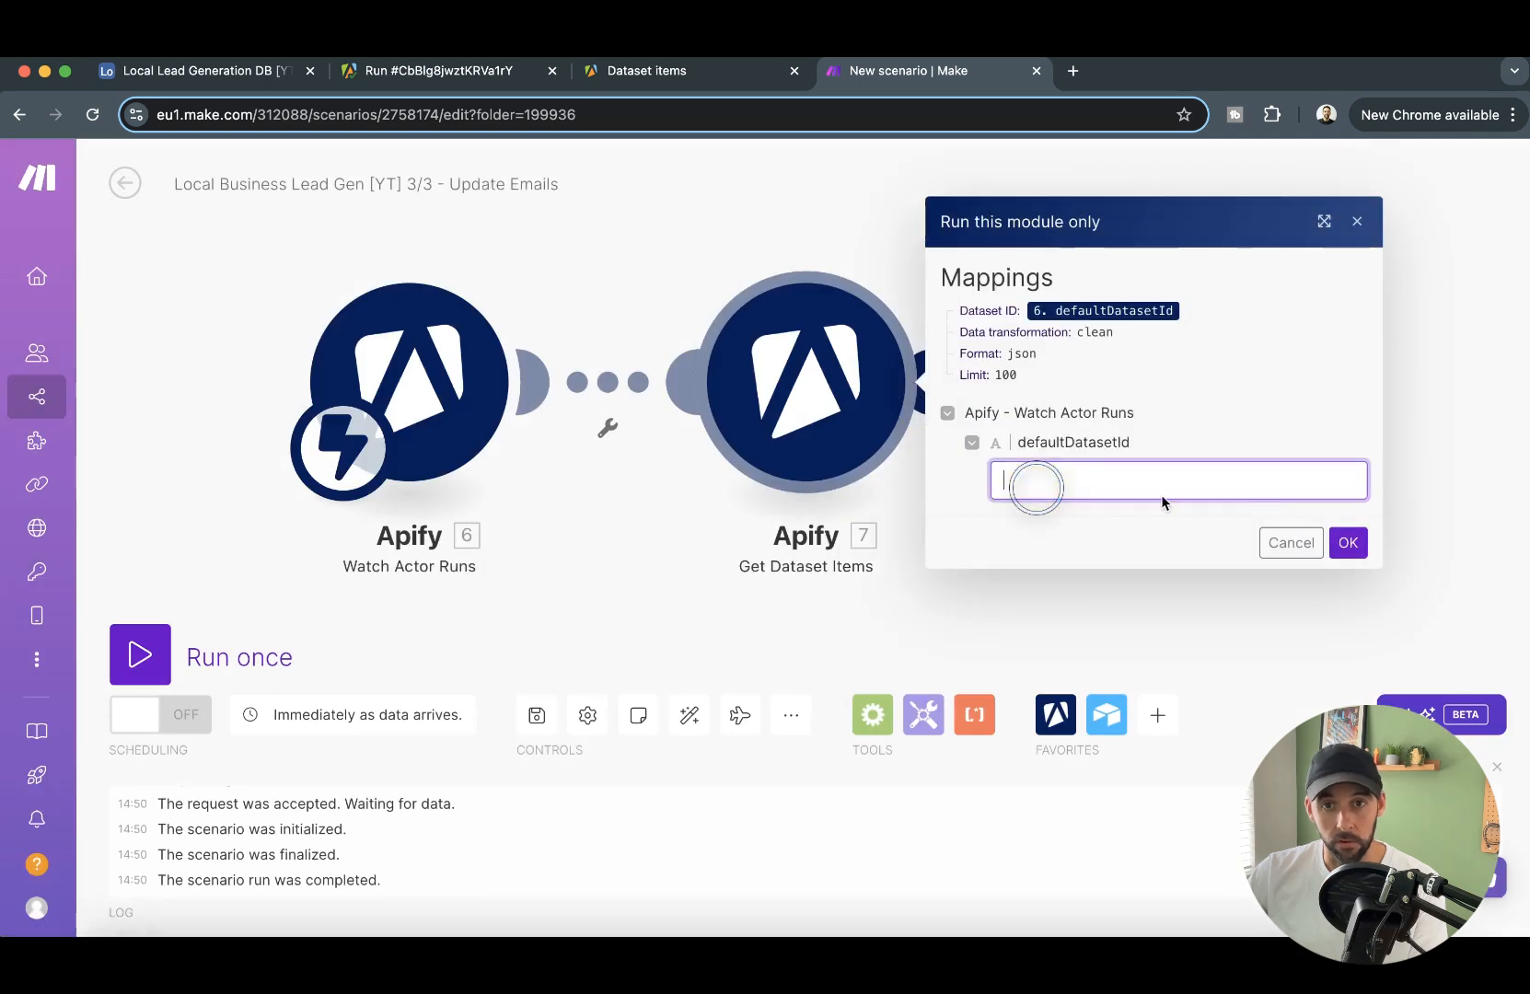
text(u87ddv7IT7GzK8WLp)
click(1348, 544)
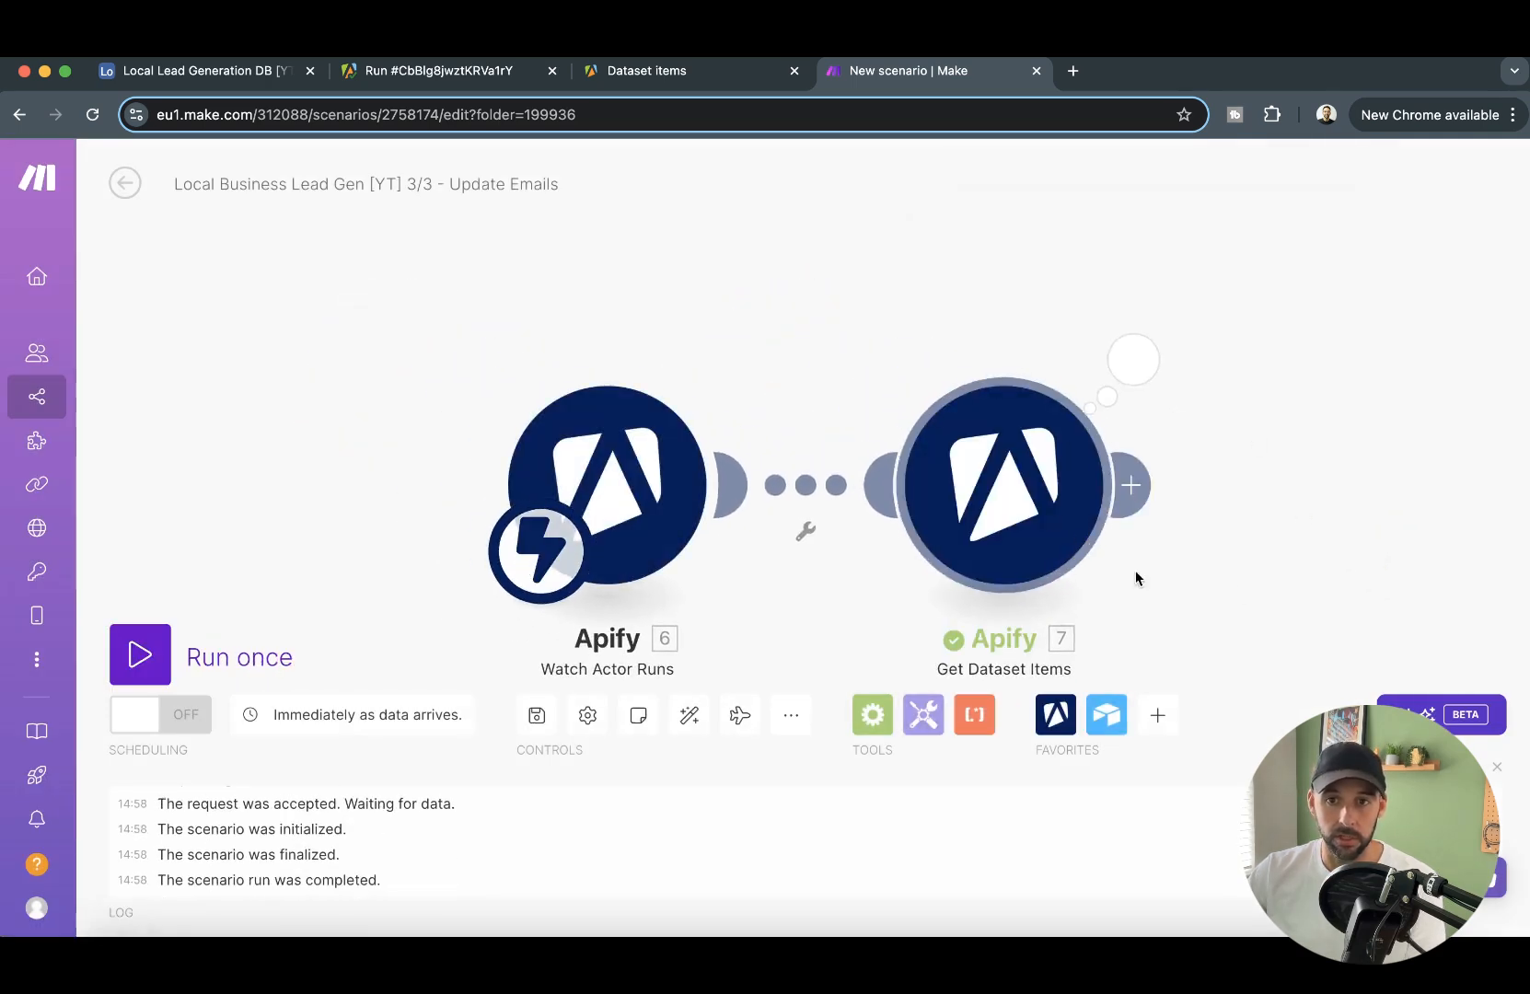
click(936, 246)
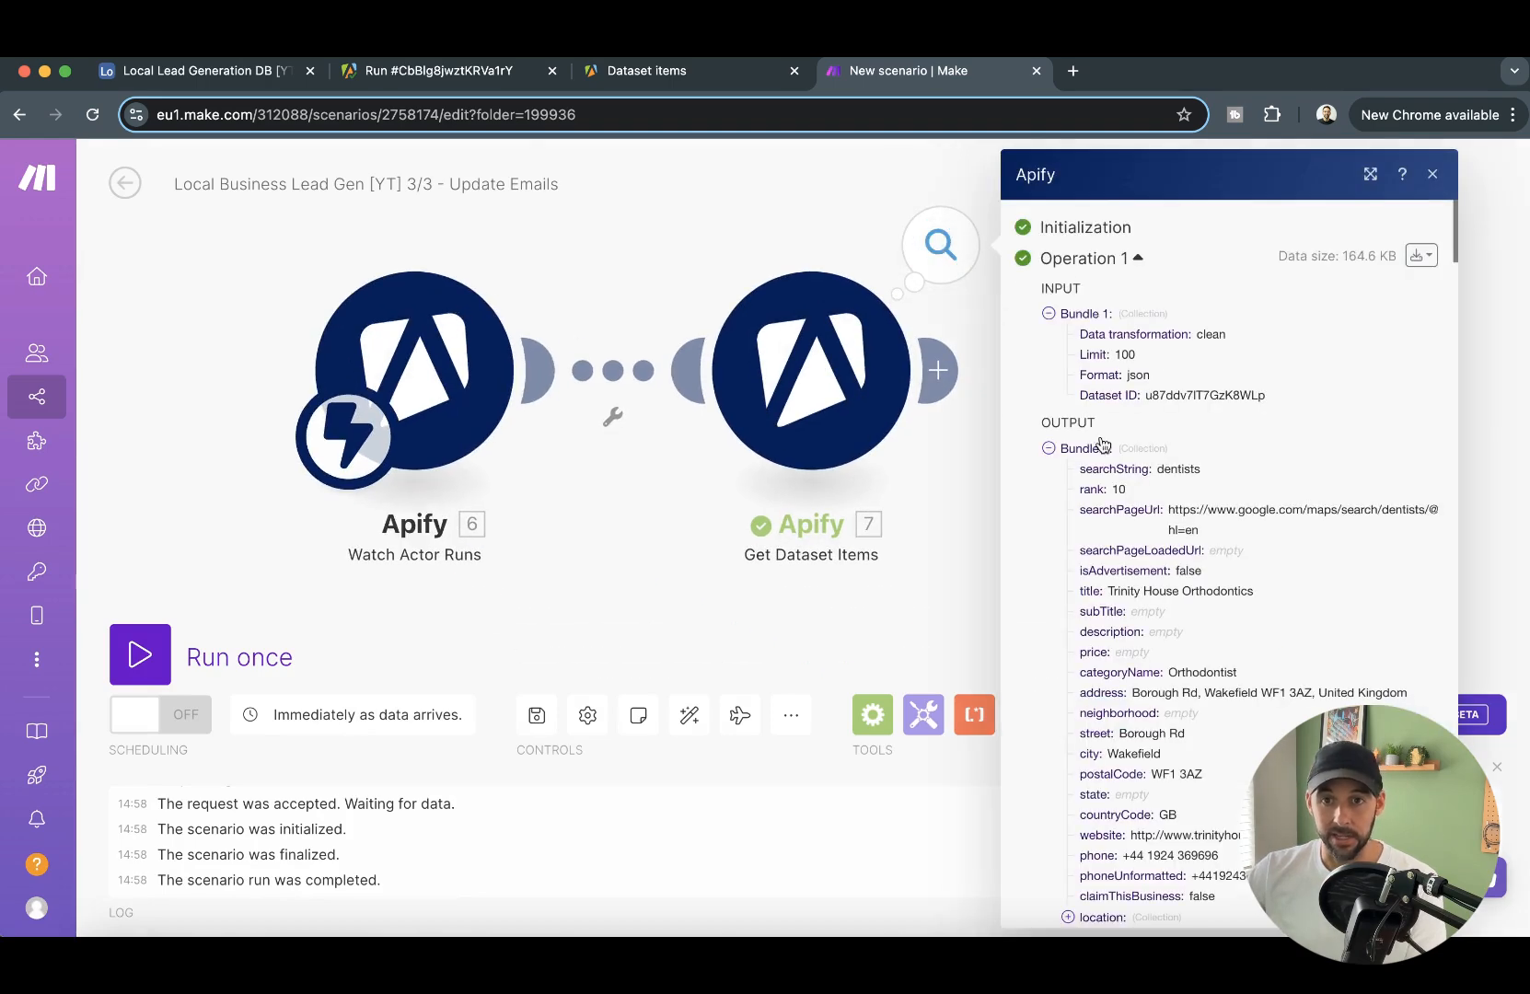
scroll(1057, 470, down, 20)
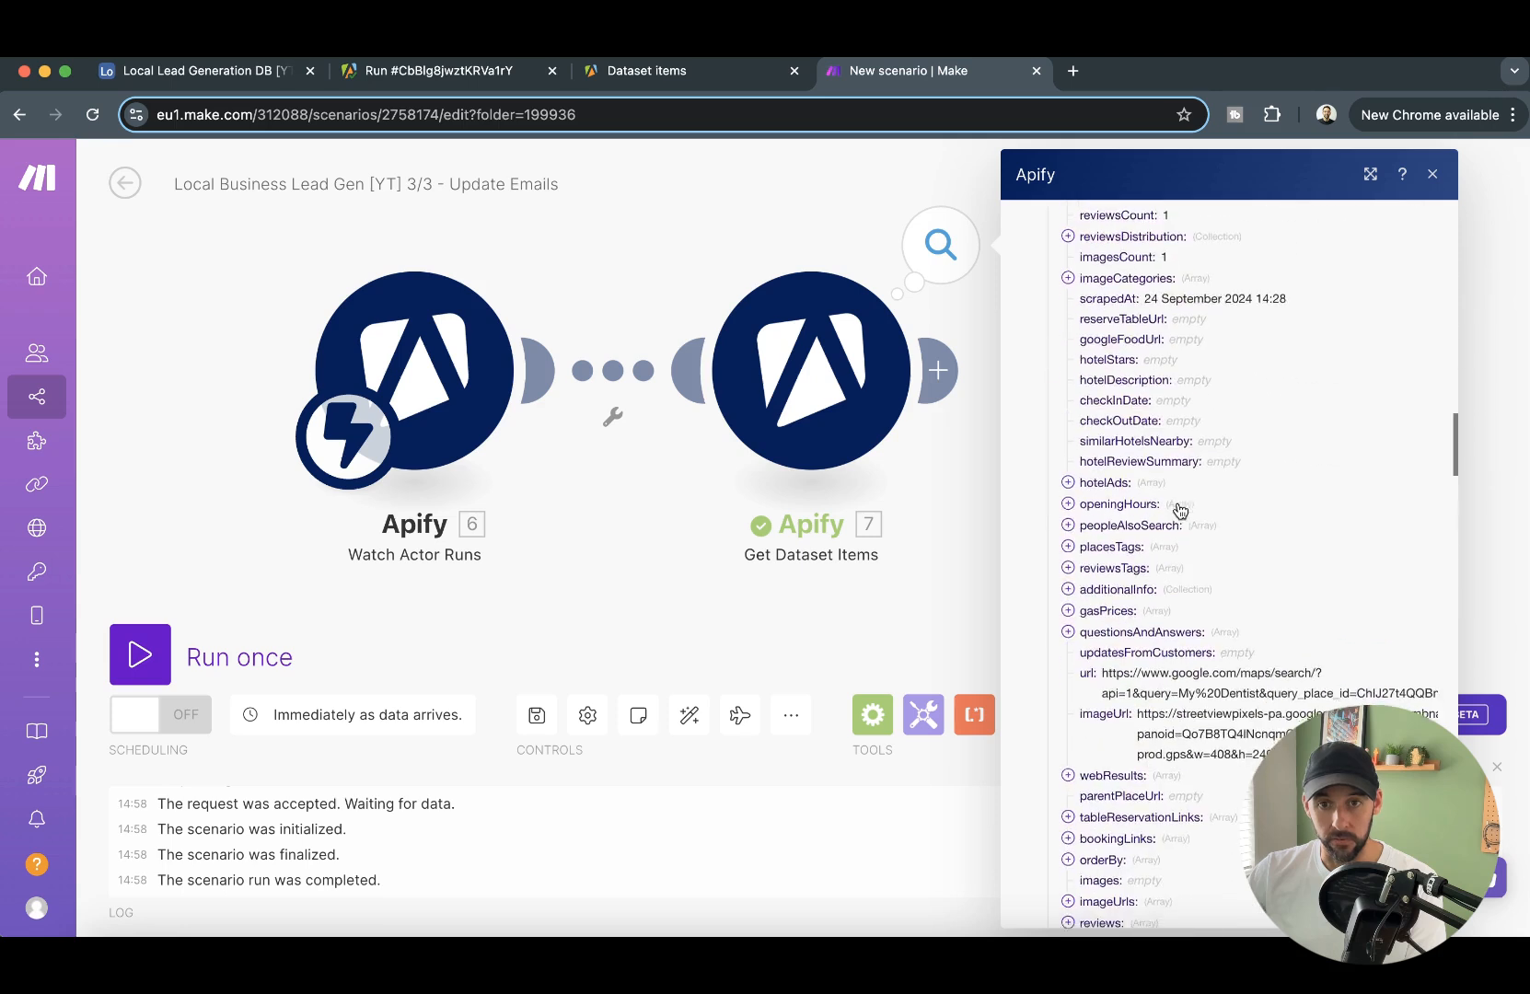
click(930, 566)
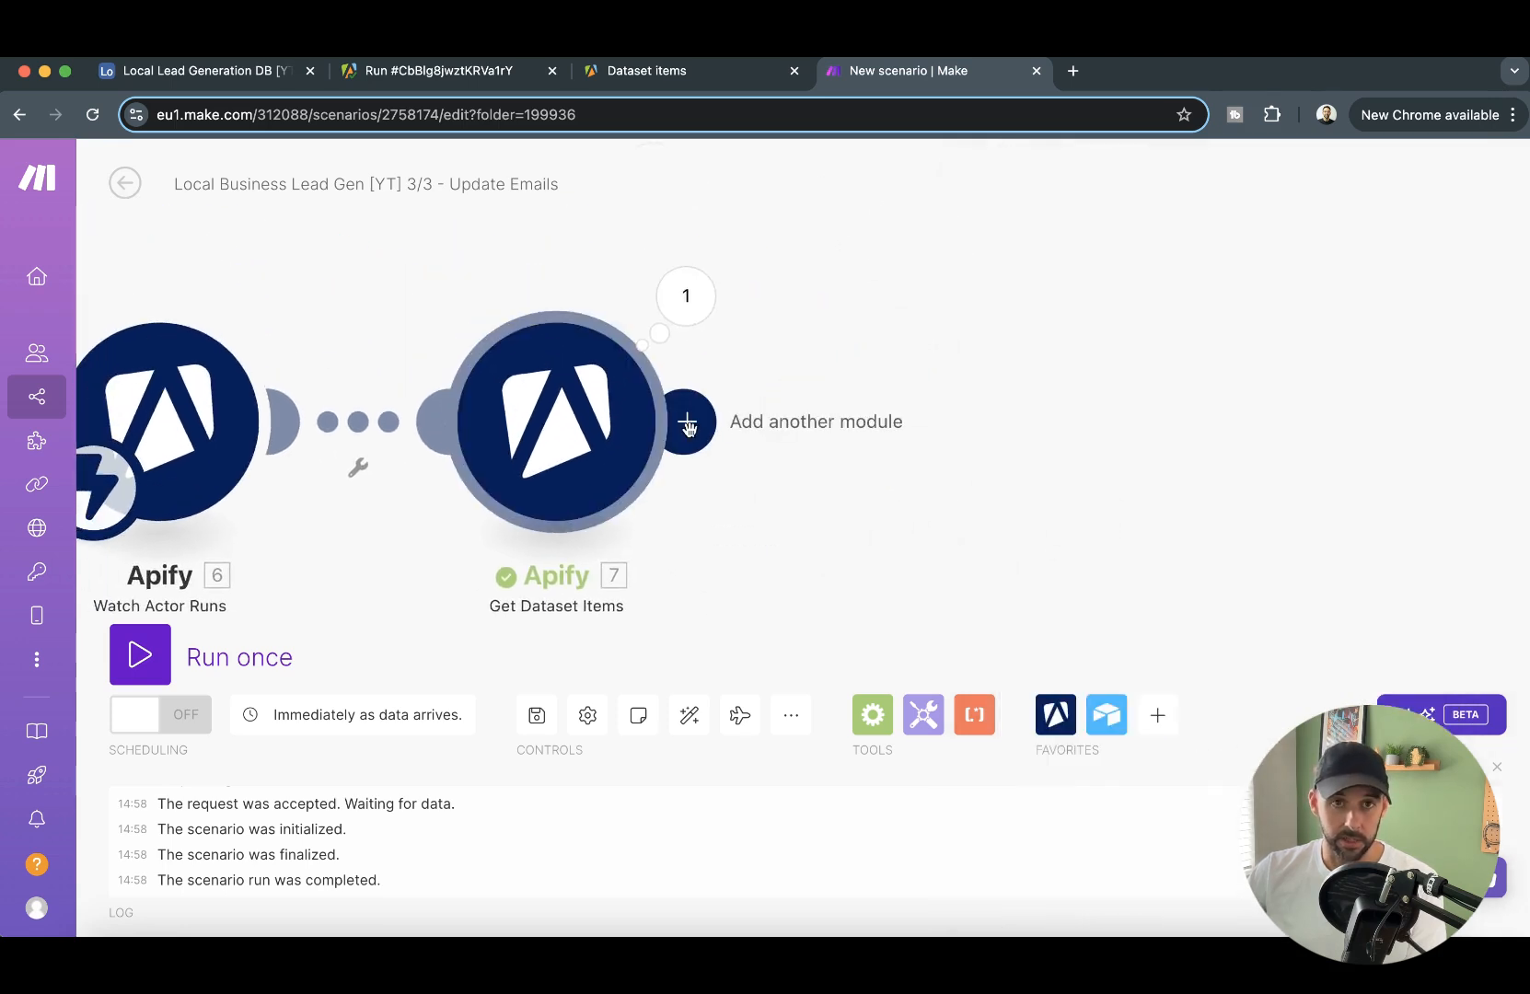
- Compare the URL and Email fields of Airtable's Lead Data table with the website values in the Apify dataset preview
click(223, 83)
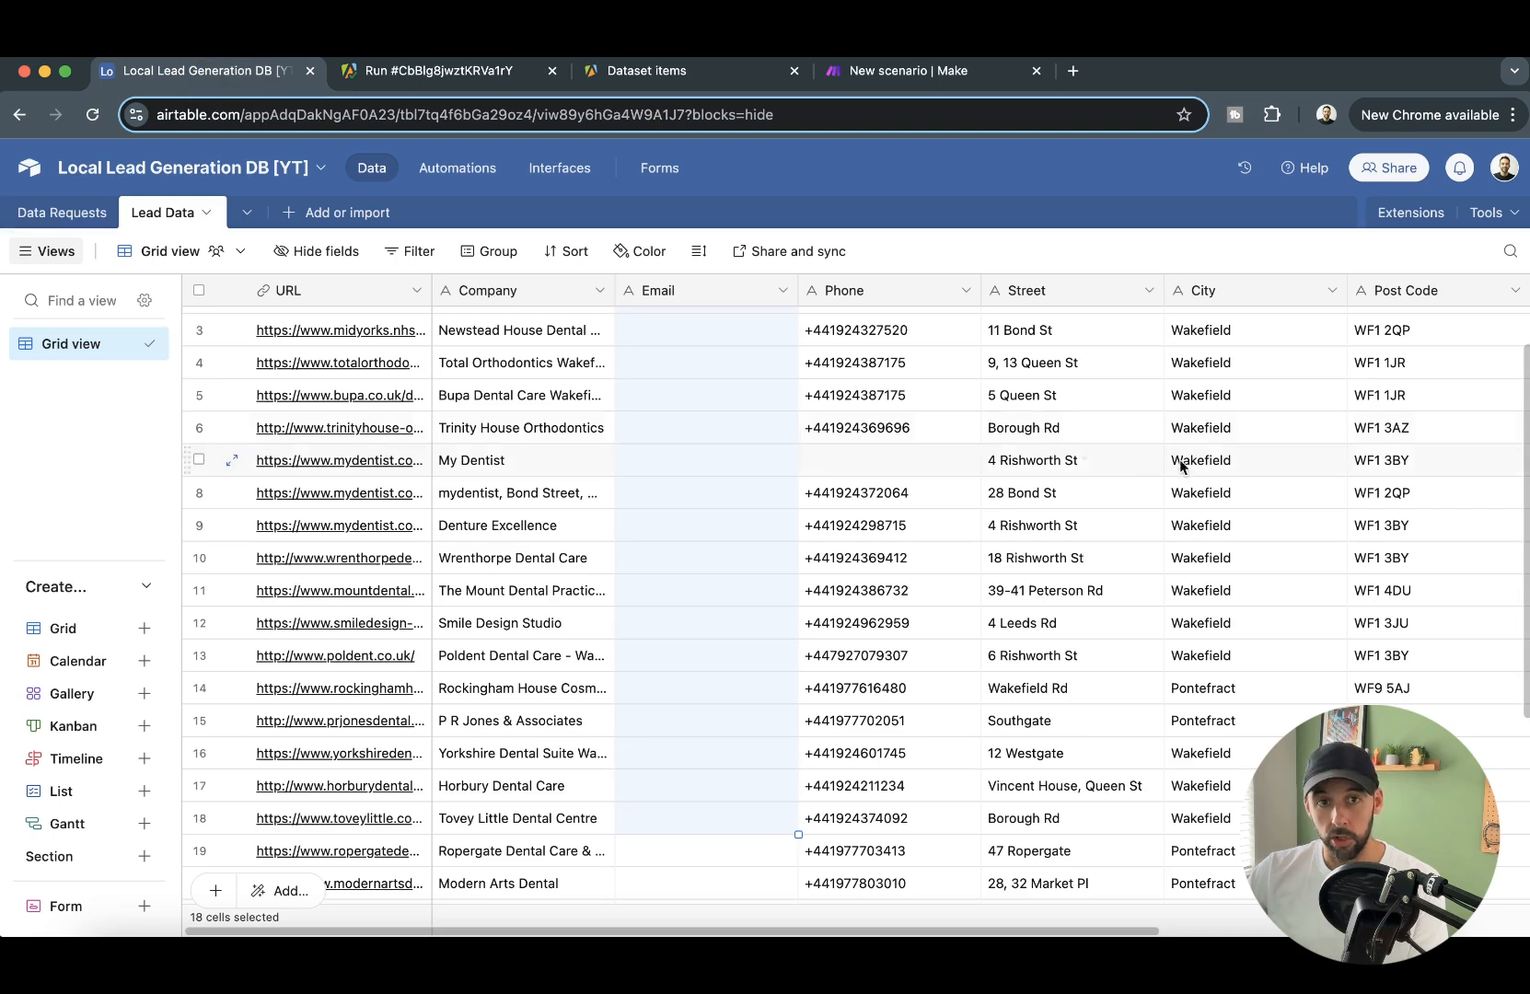
scroll(345, 362, up, 2)
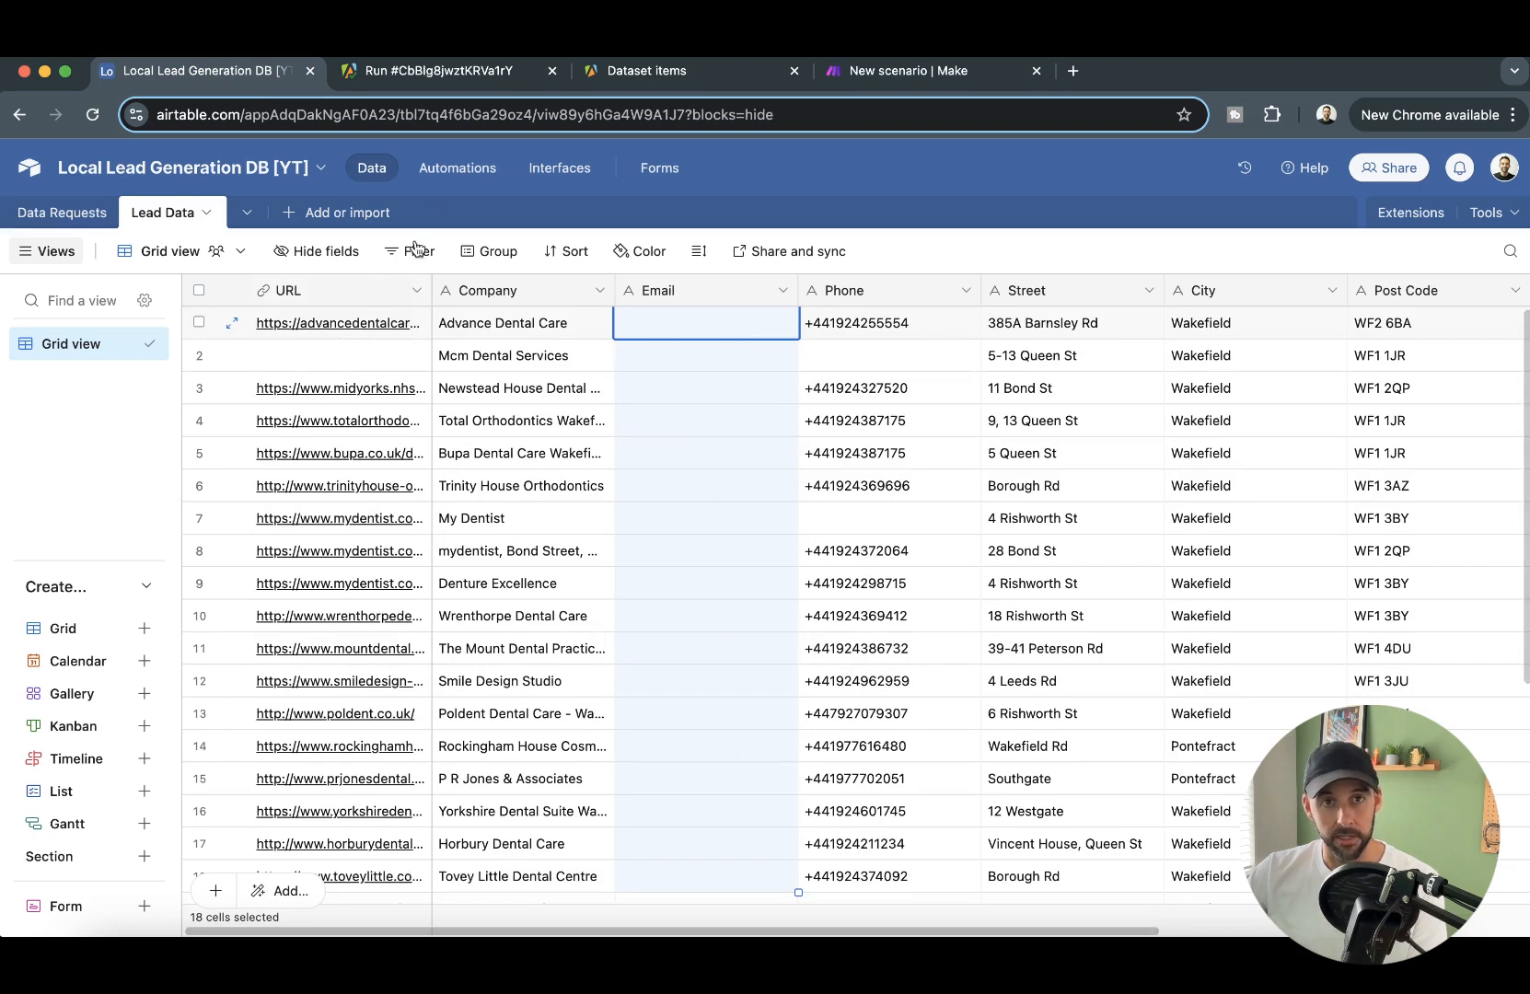
click(686, 72)
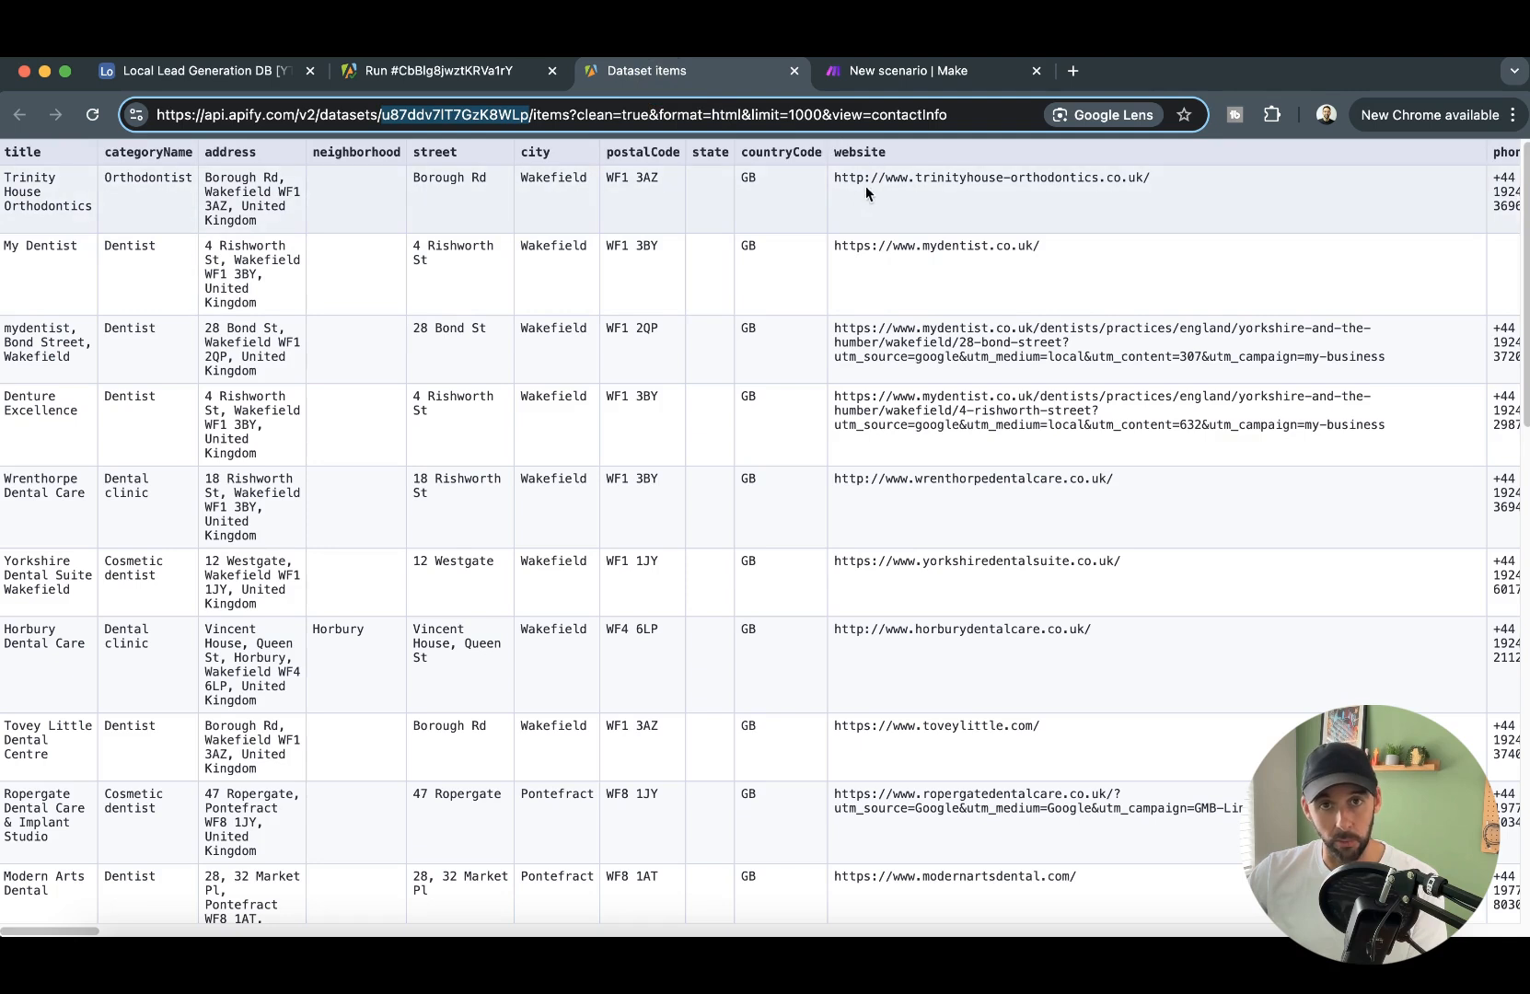
drag(832, 176, 1256, 516)
click(1231, 448)
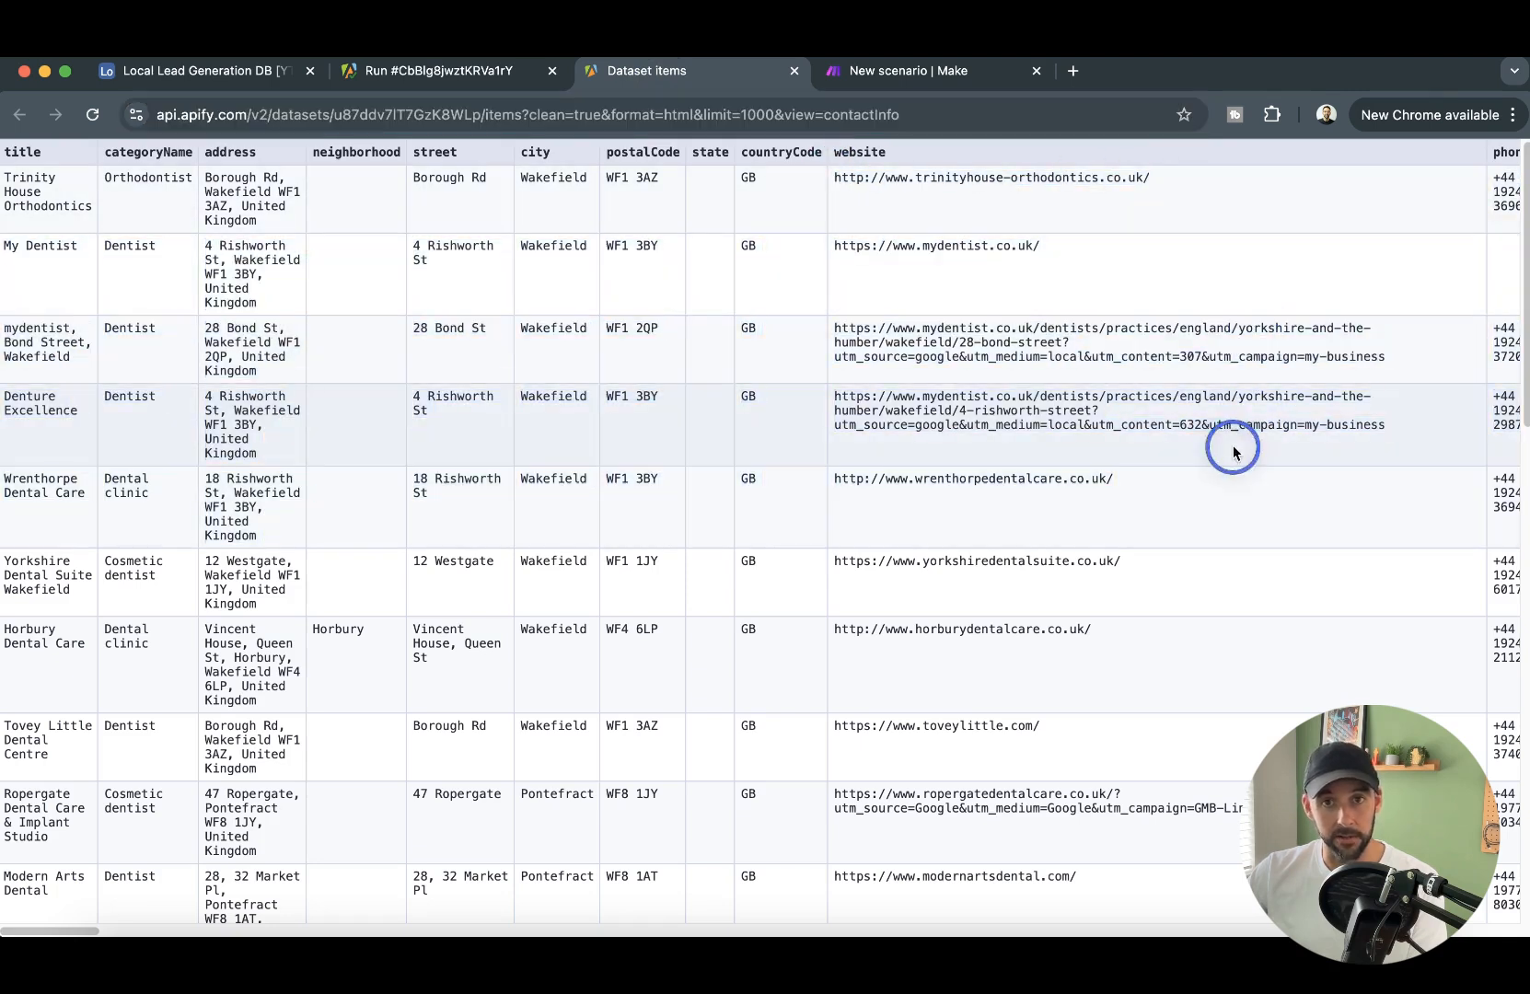
click(230, 73)
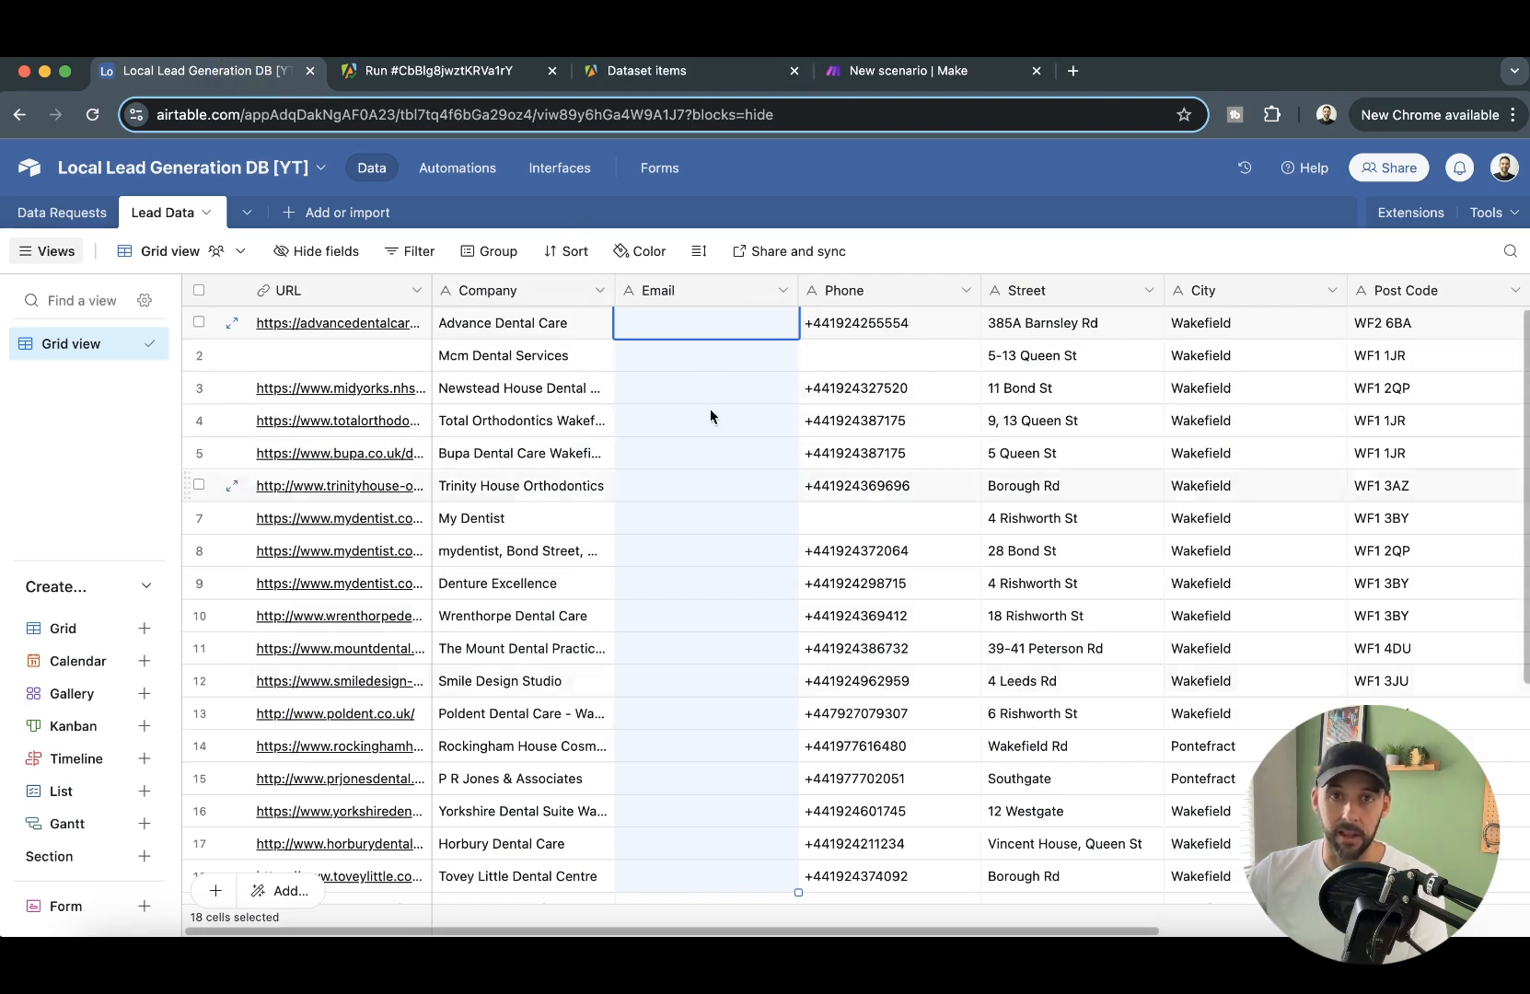
- Return to the Make scenario and add an Airtable Search Records module after Get Dataset Items
click(891, 74)
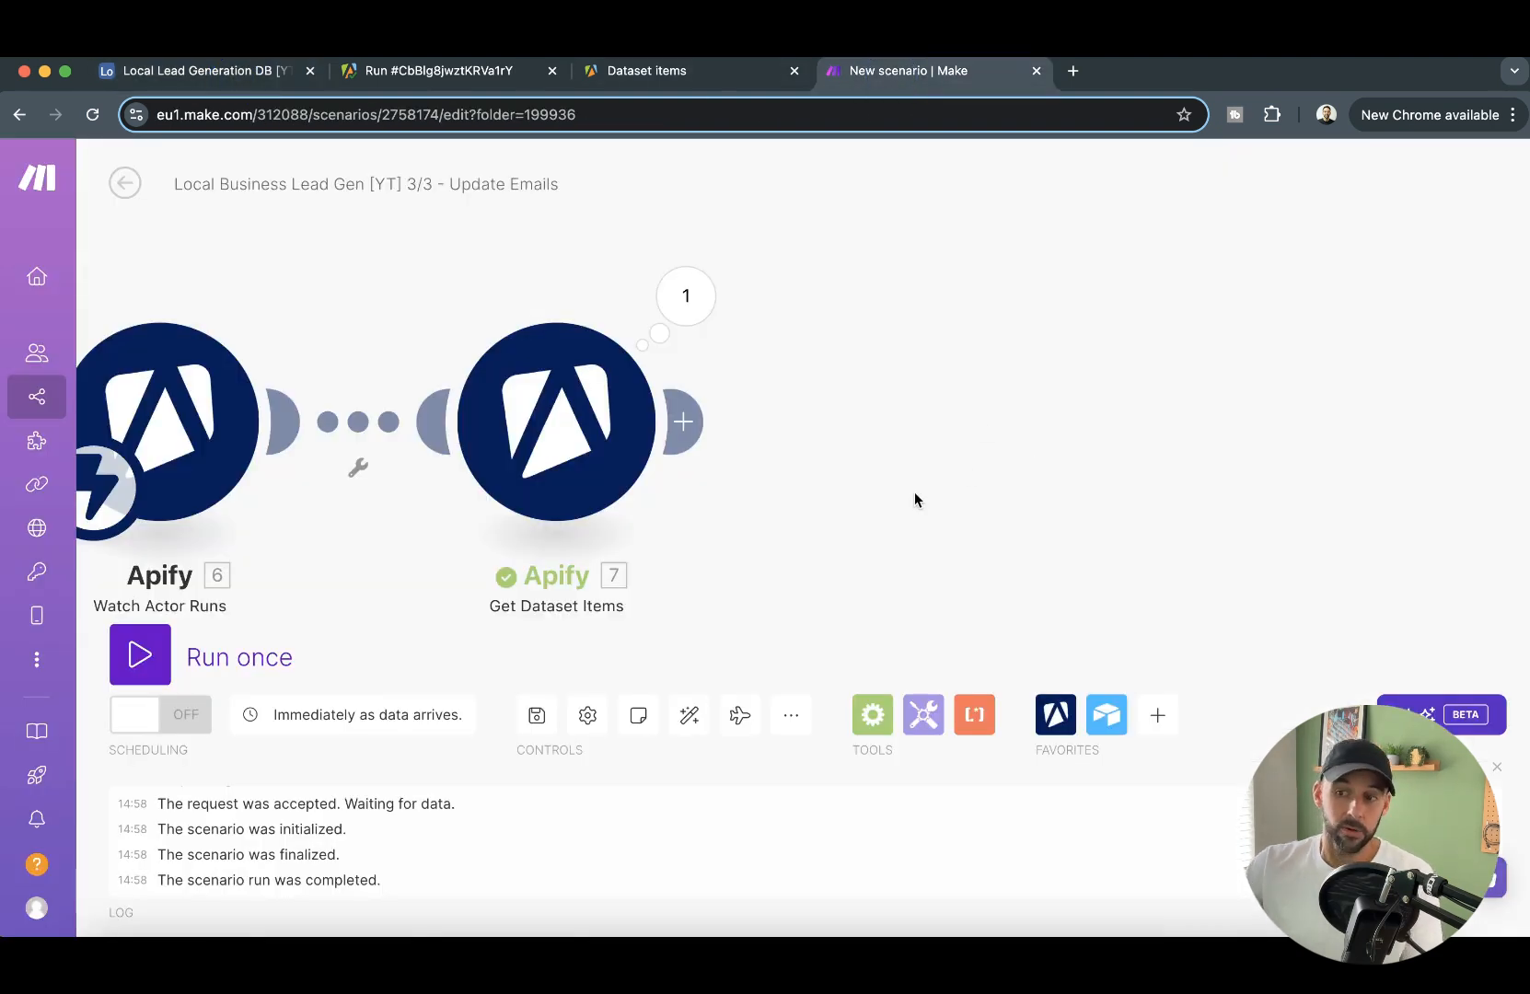
click(697, 433)
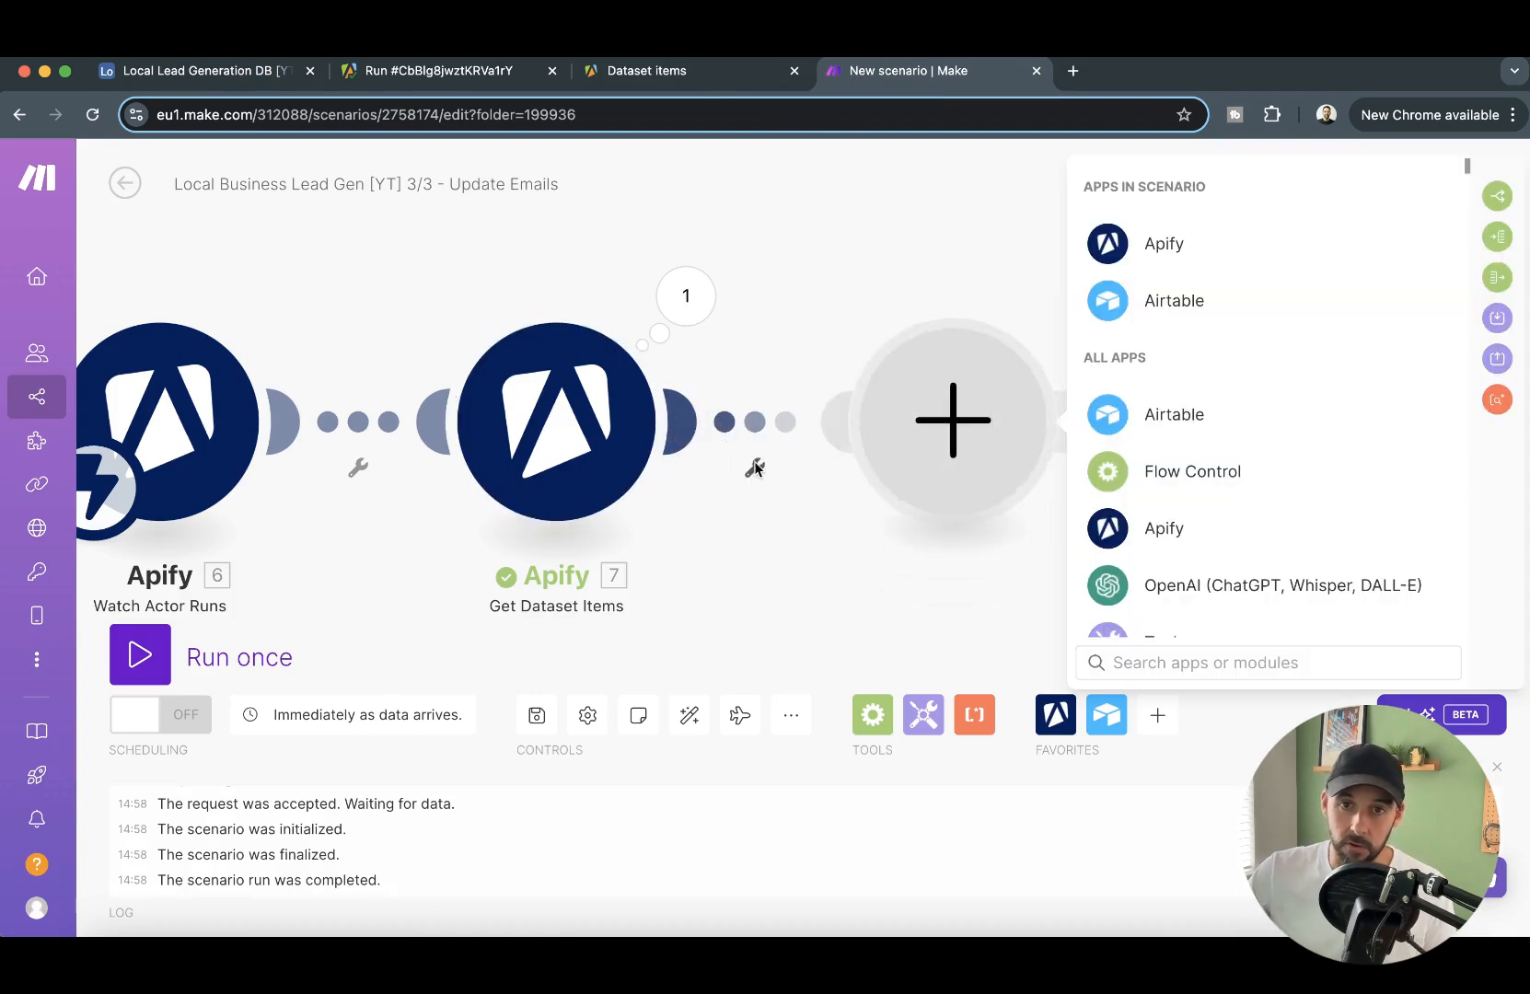
click(1234, 314)
click(1260, 359)
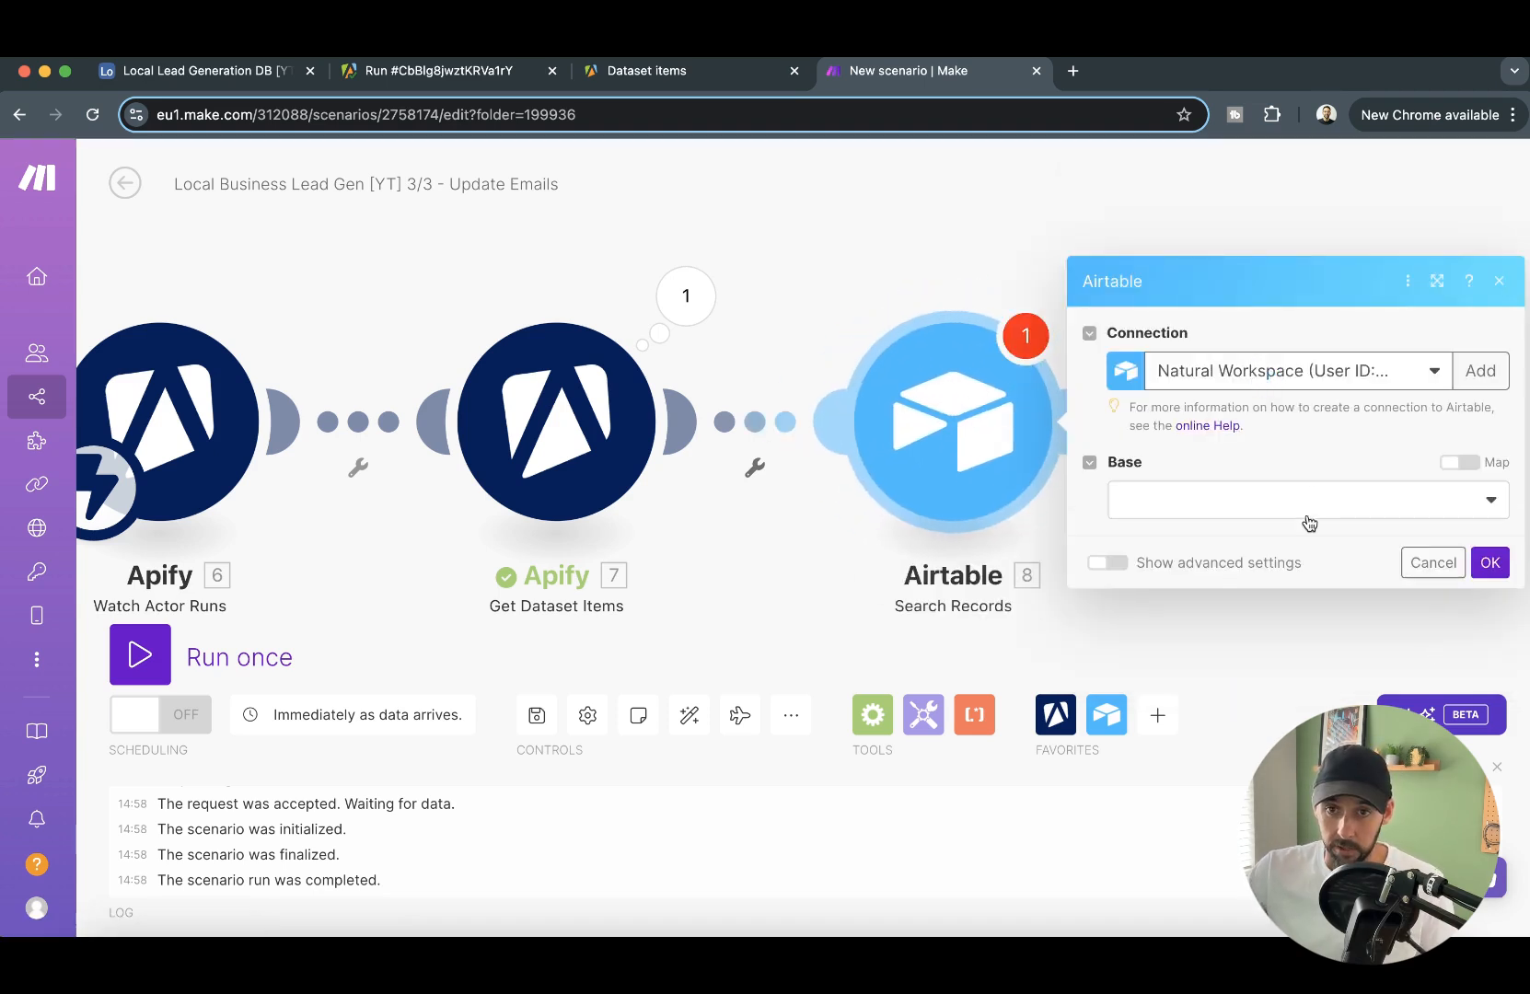
- Point the Search Records module to the Local Lead Generation DB [YT] base and its Lead Data table
click(1309, 524)
scroll(1277, 645, down, 2)
click(1173, 908)
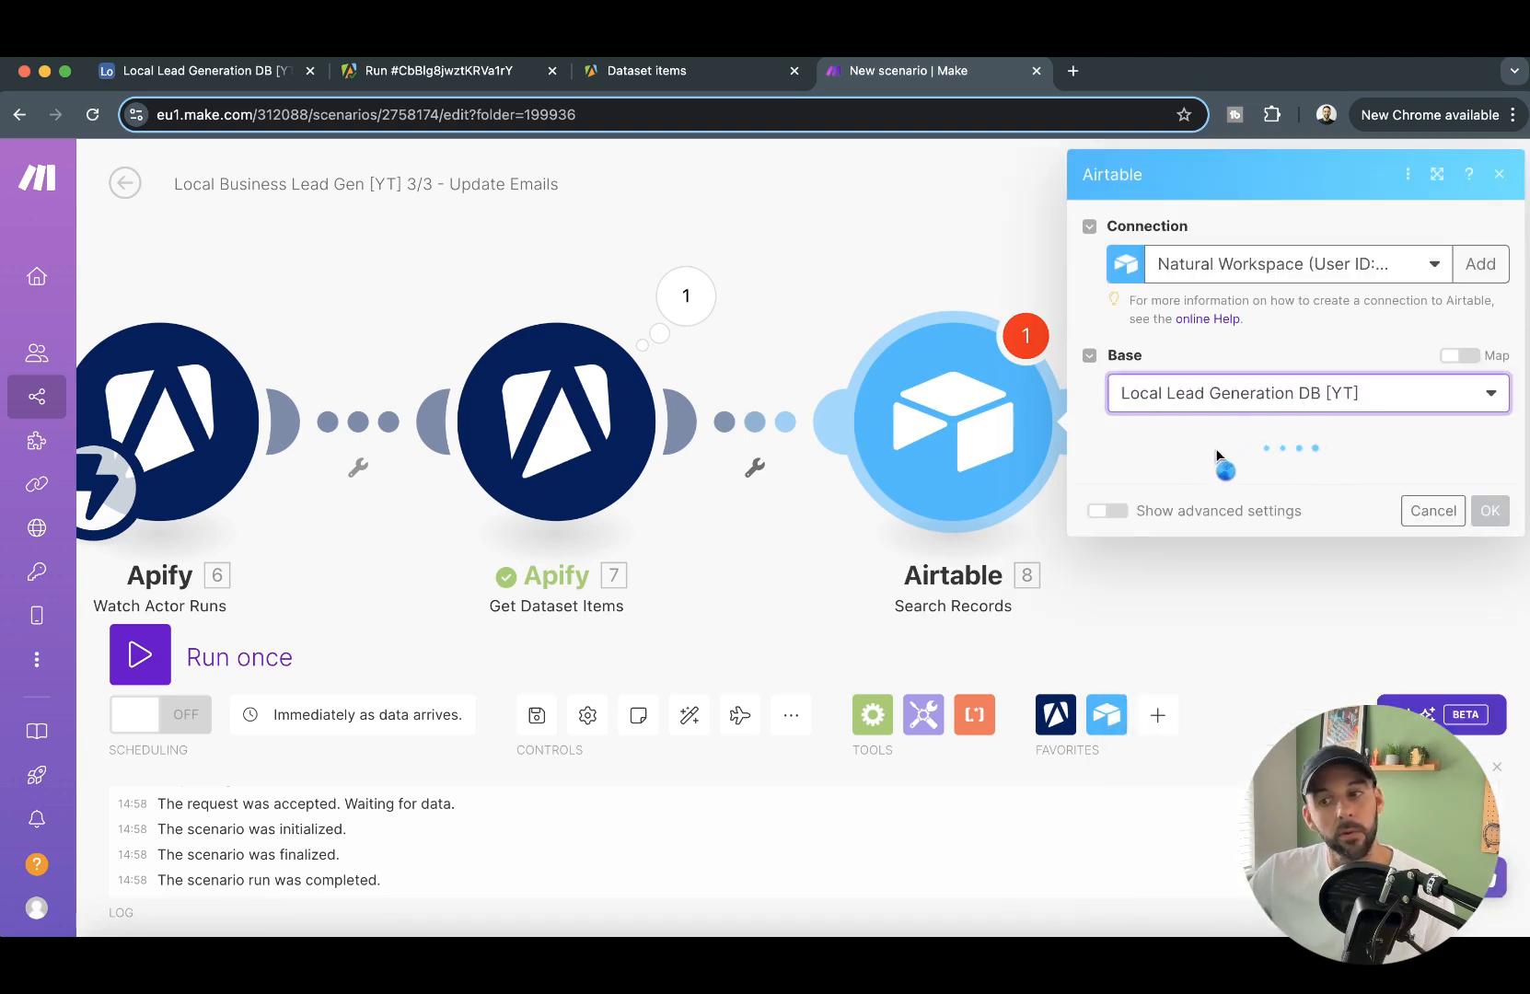
click(1252, 465)
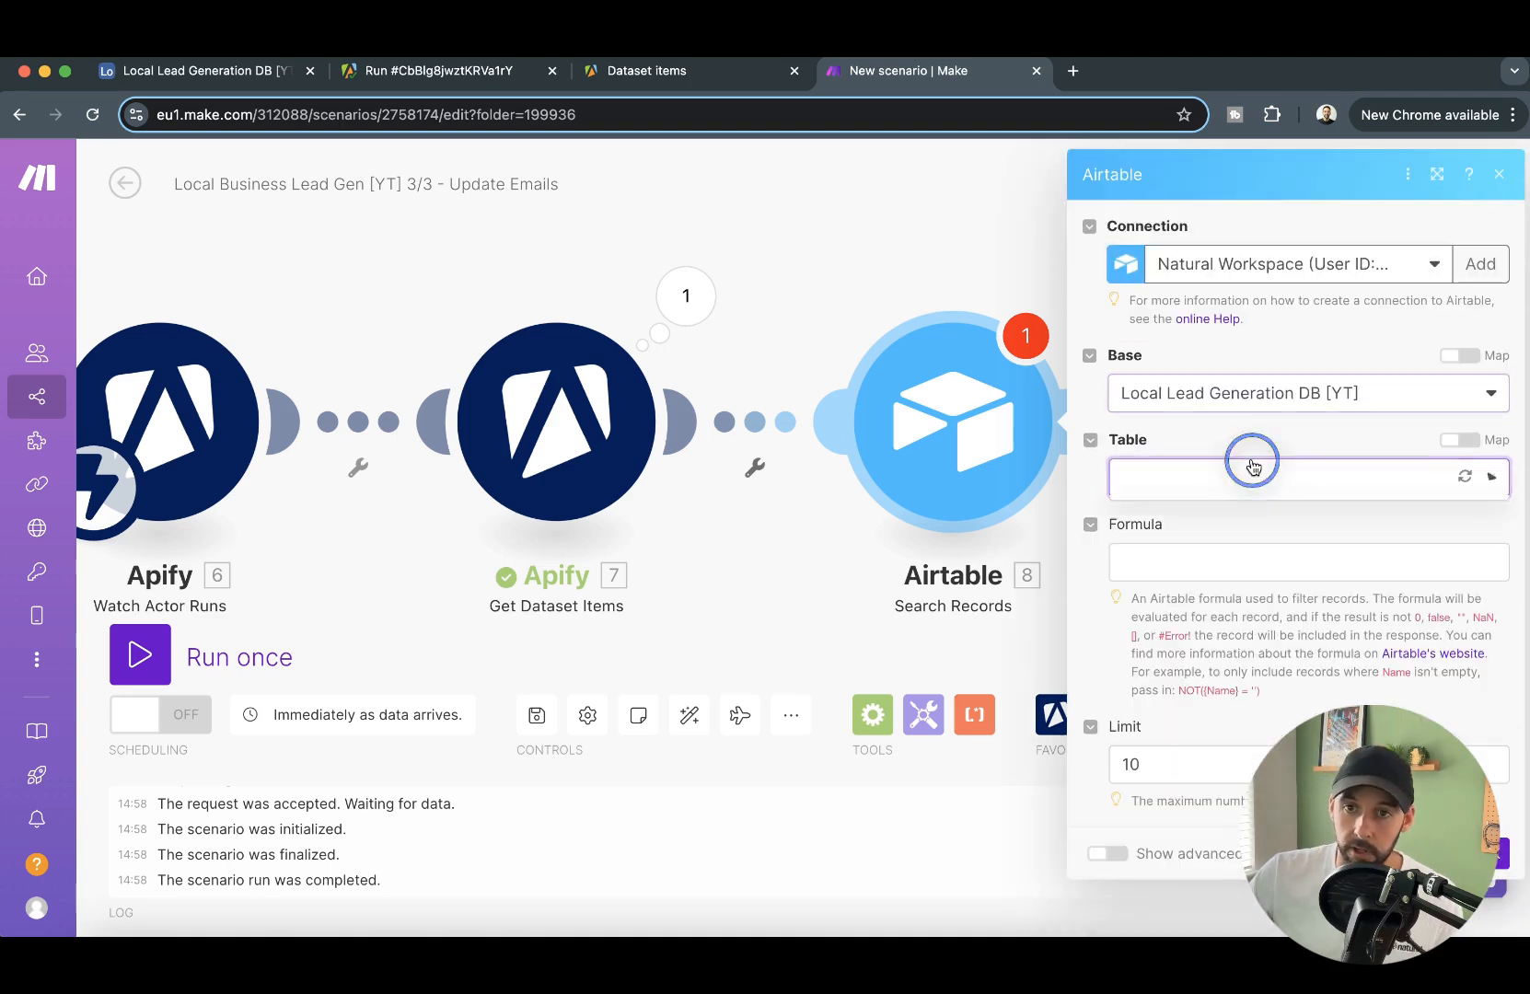
click(1238, 542)
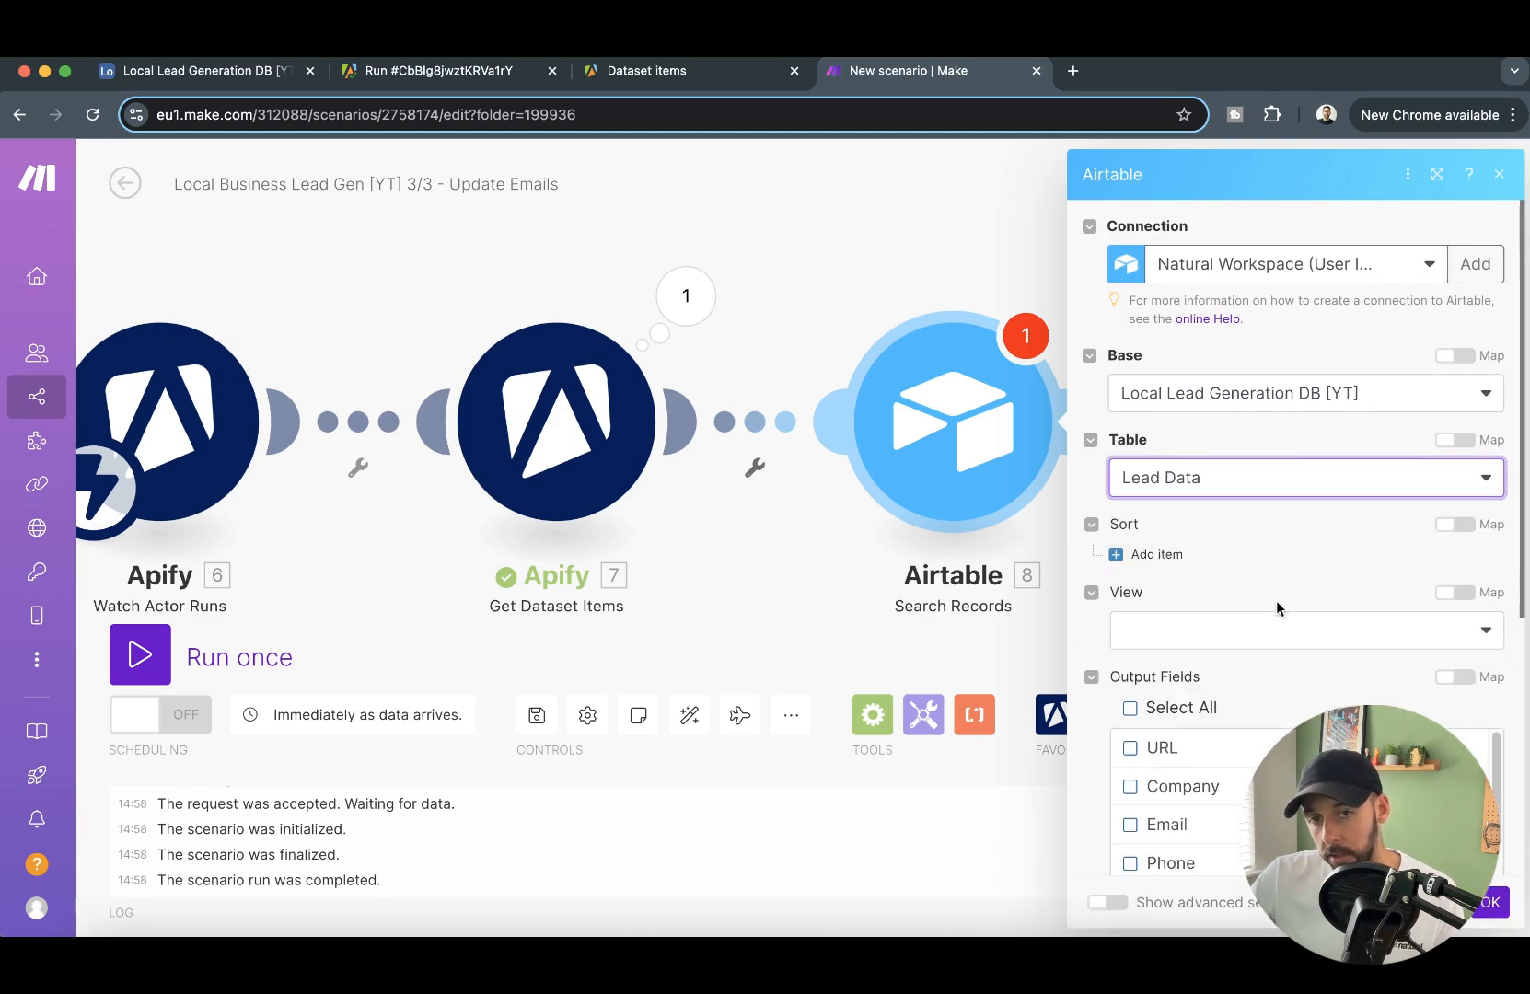
- Begin the Search Records formula with the field reference {URL}
scroll(1280, 515, down, 5)
click(1264, 621)
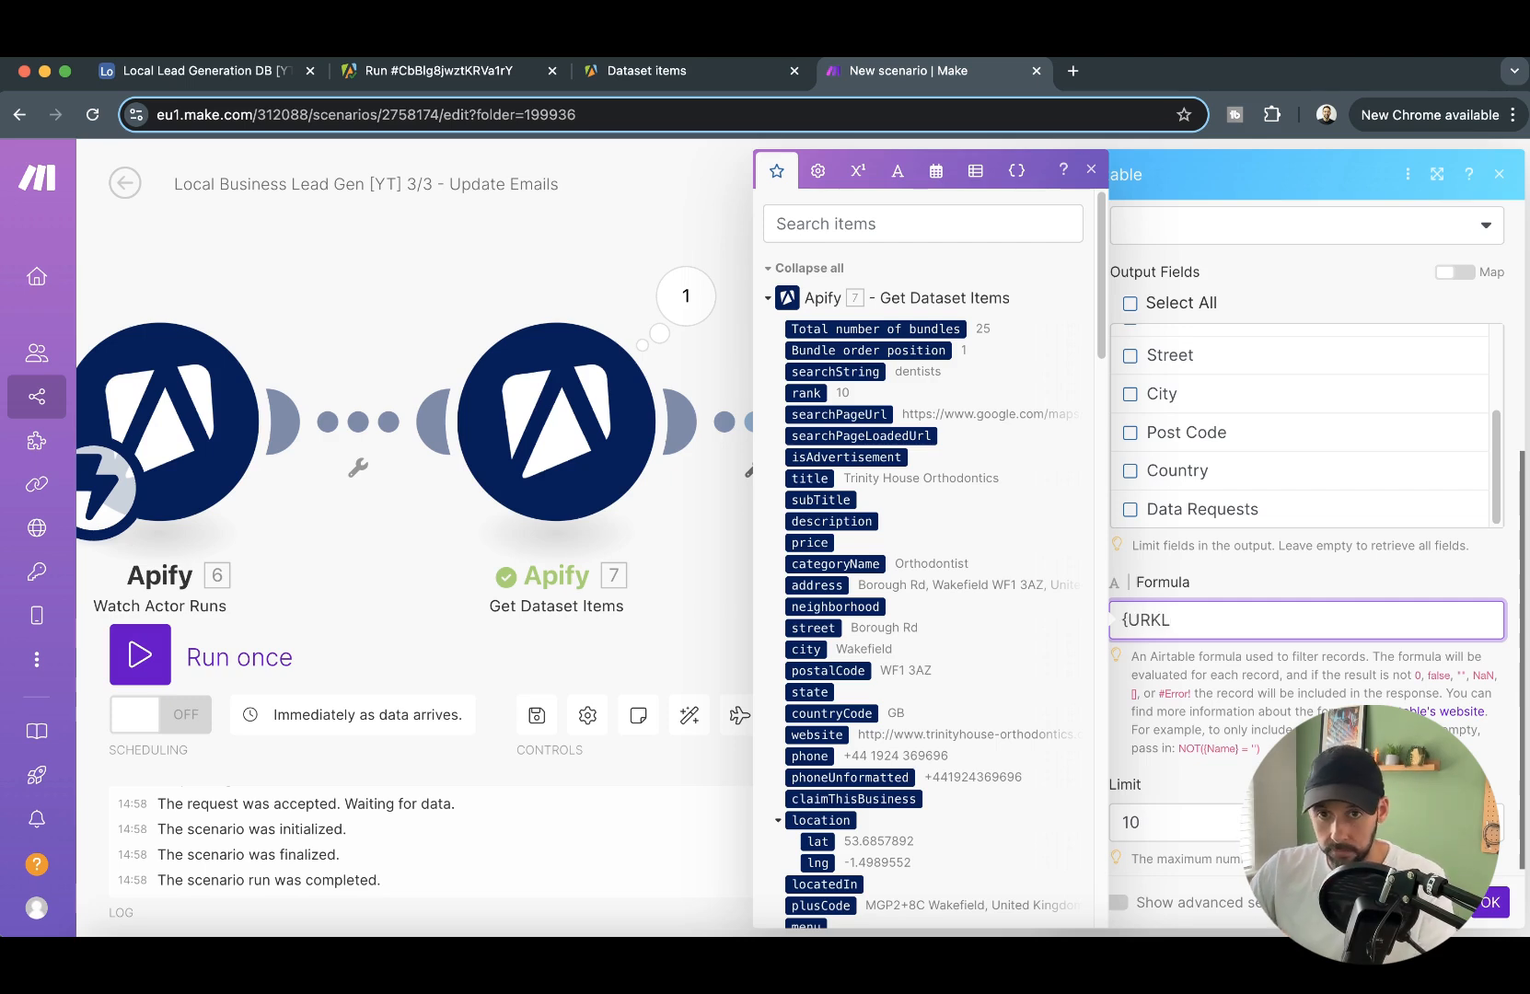
text({URK})
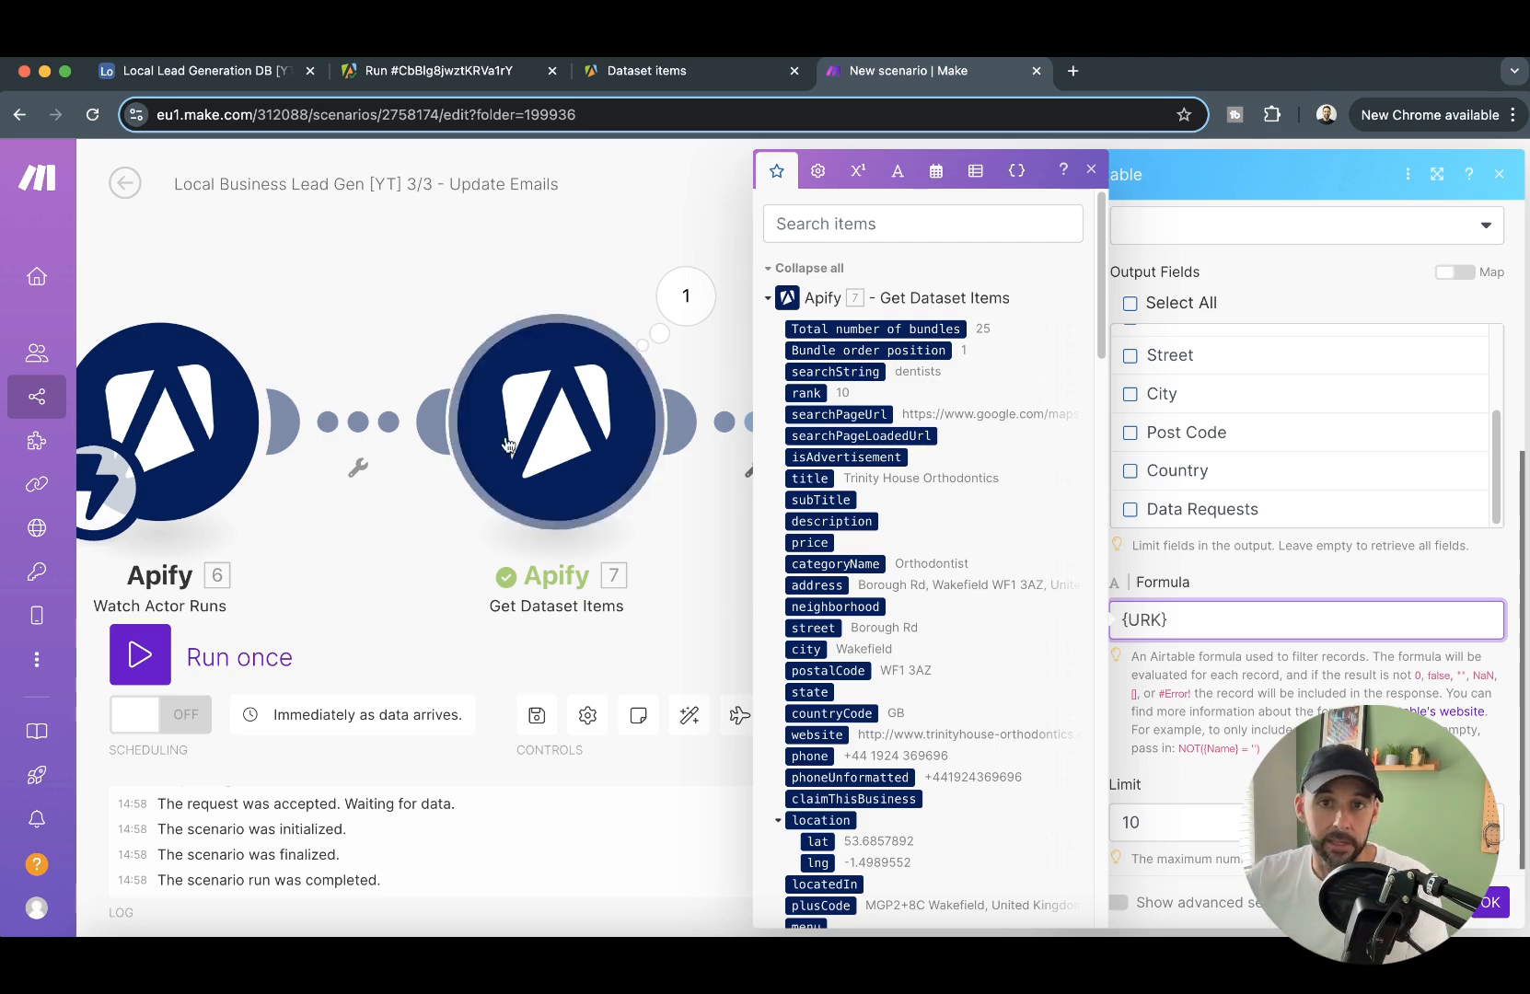
key(BackSpace)
key(BackSpace)
text(L)
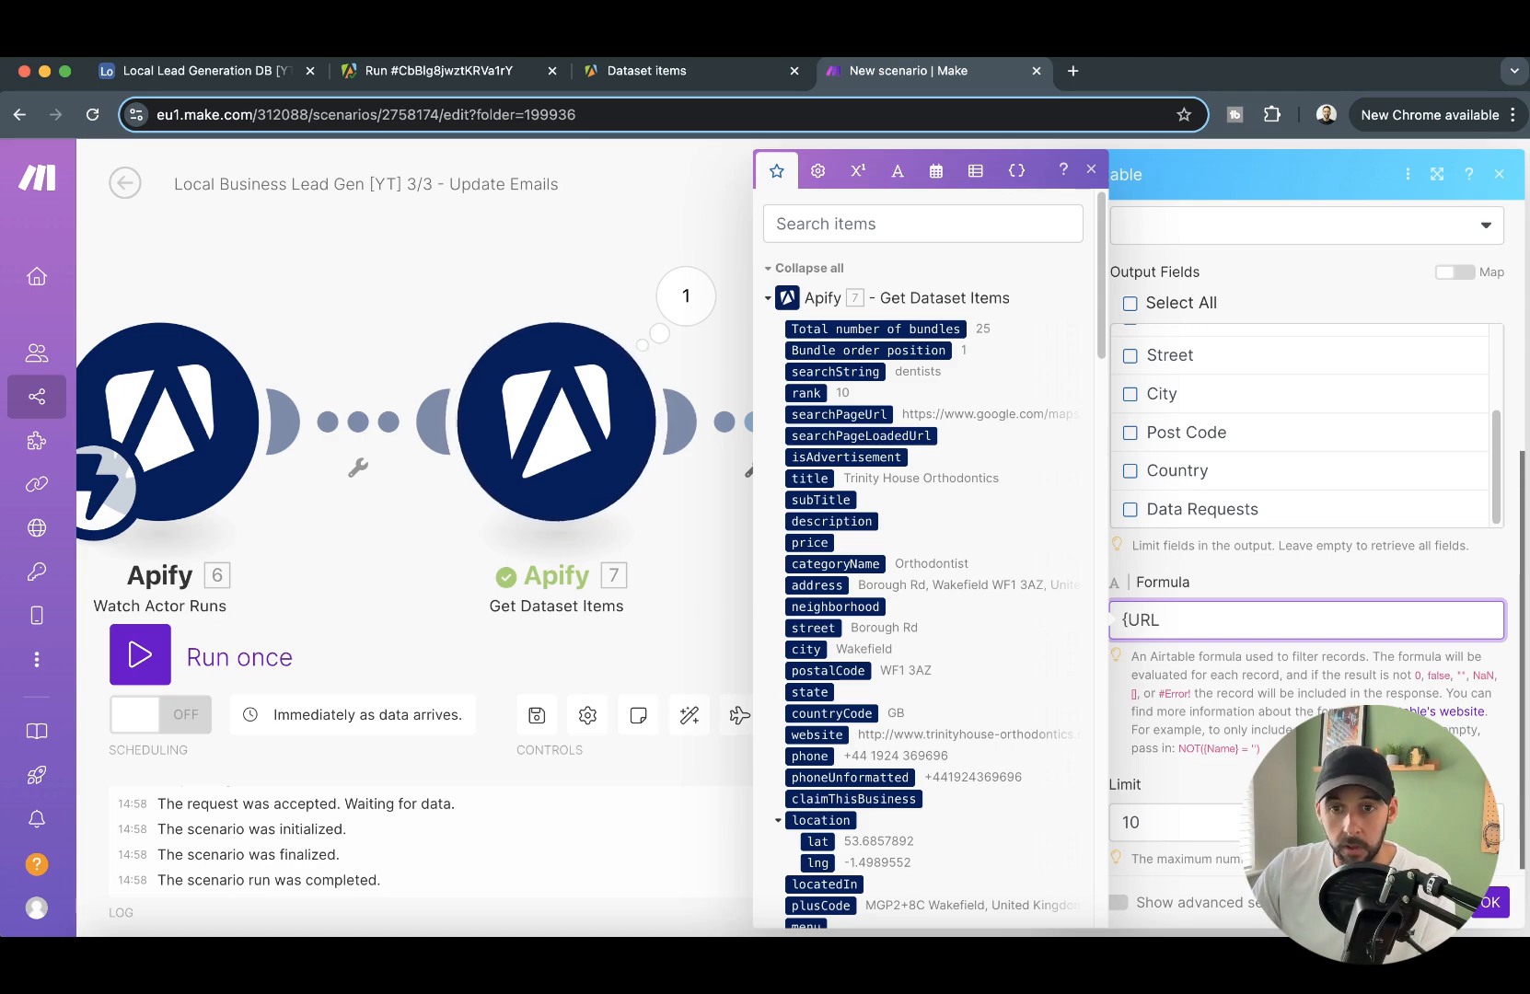
text(})
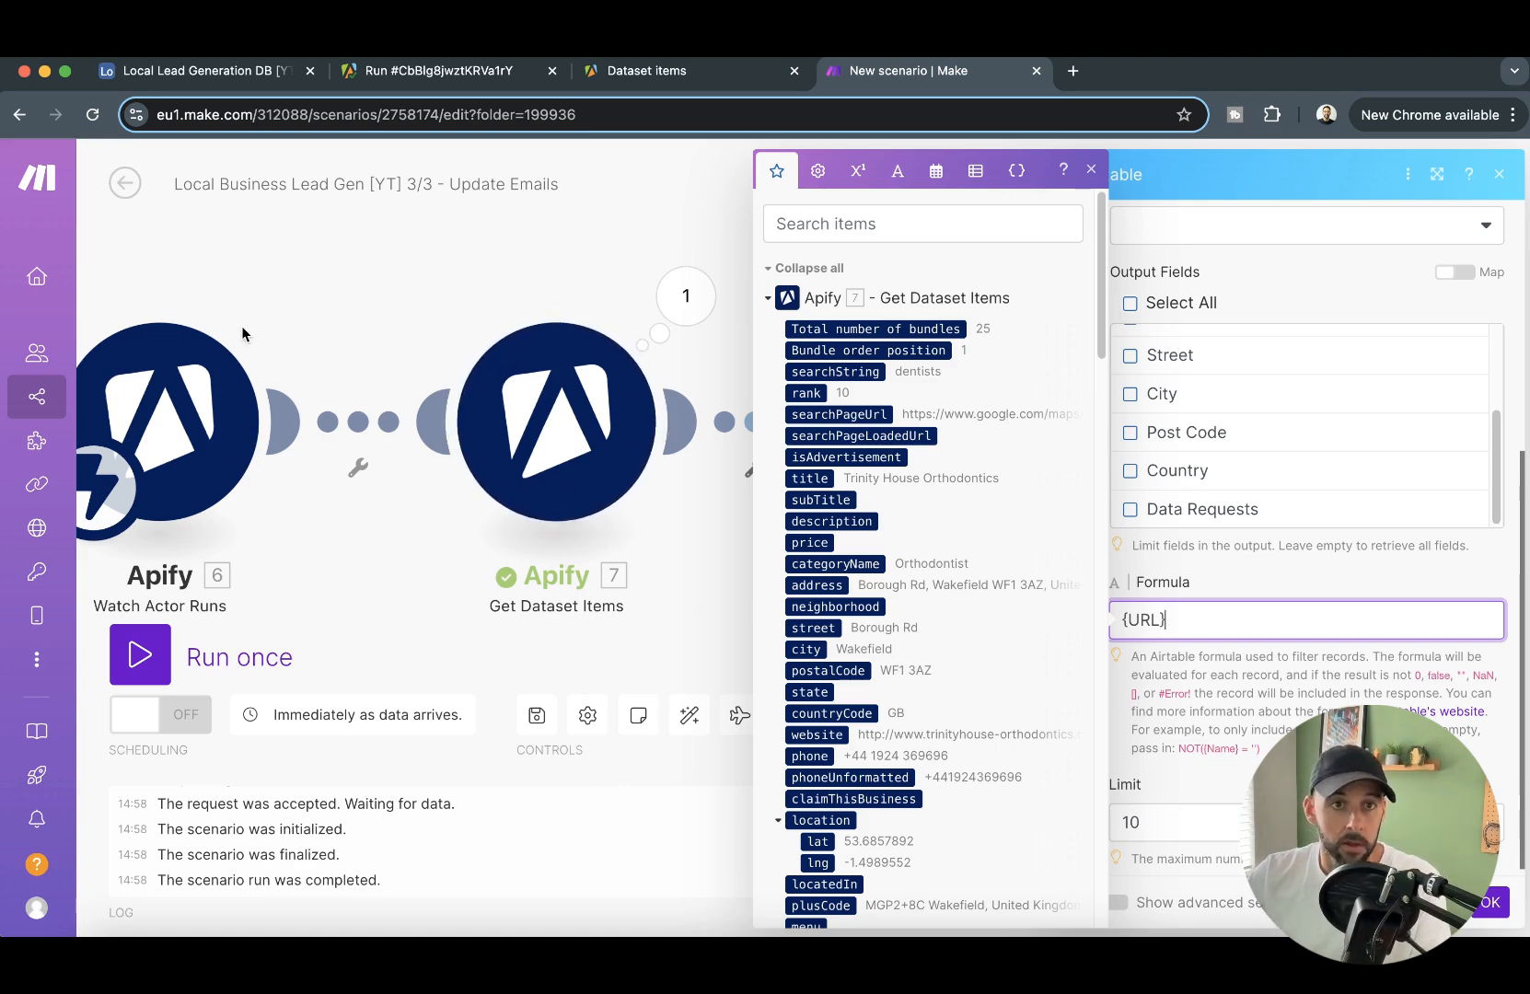
- Check the URL field in Airtable, complete the formula as {URL}="website" using the mapped Get Dataset Items website value, and save the module
click(198, 71)
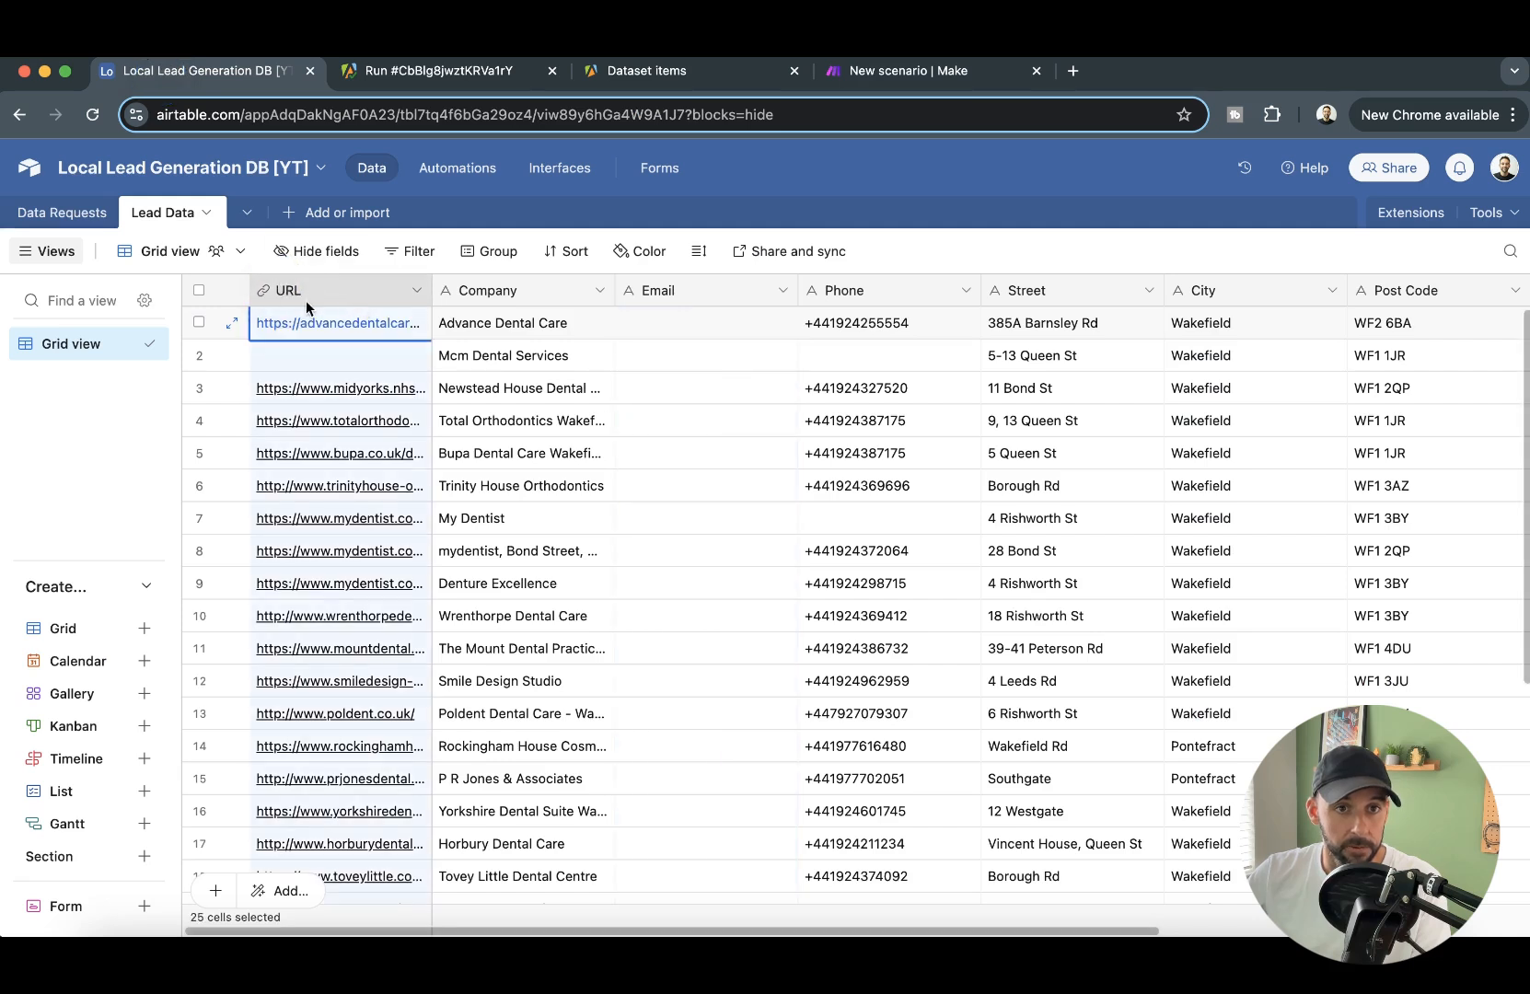
click(912, 71)
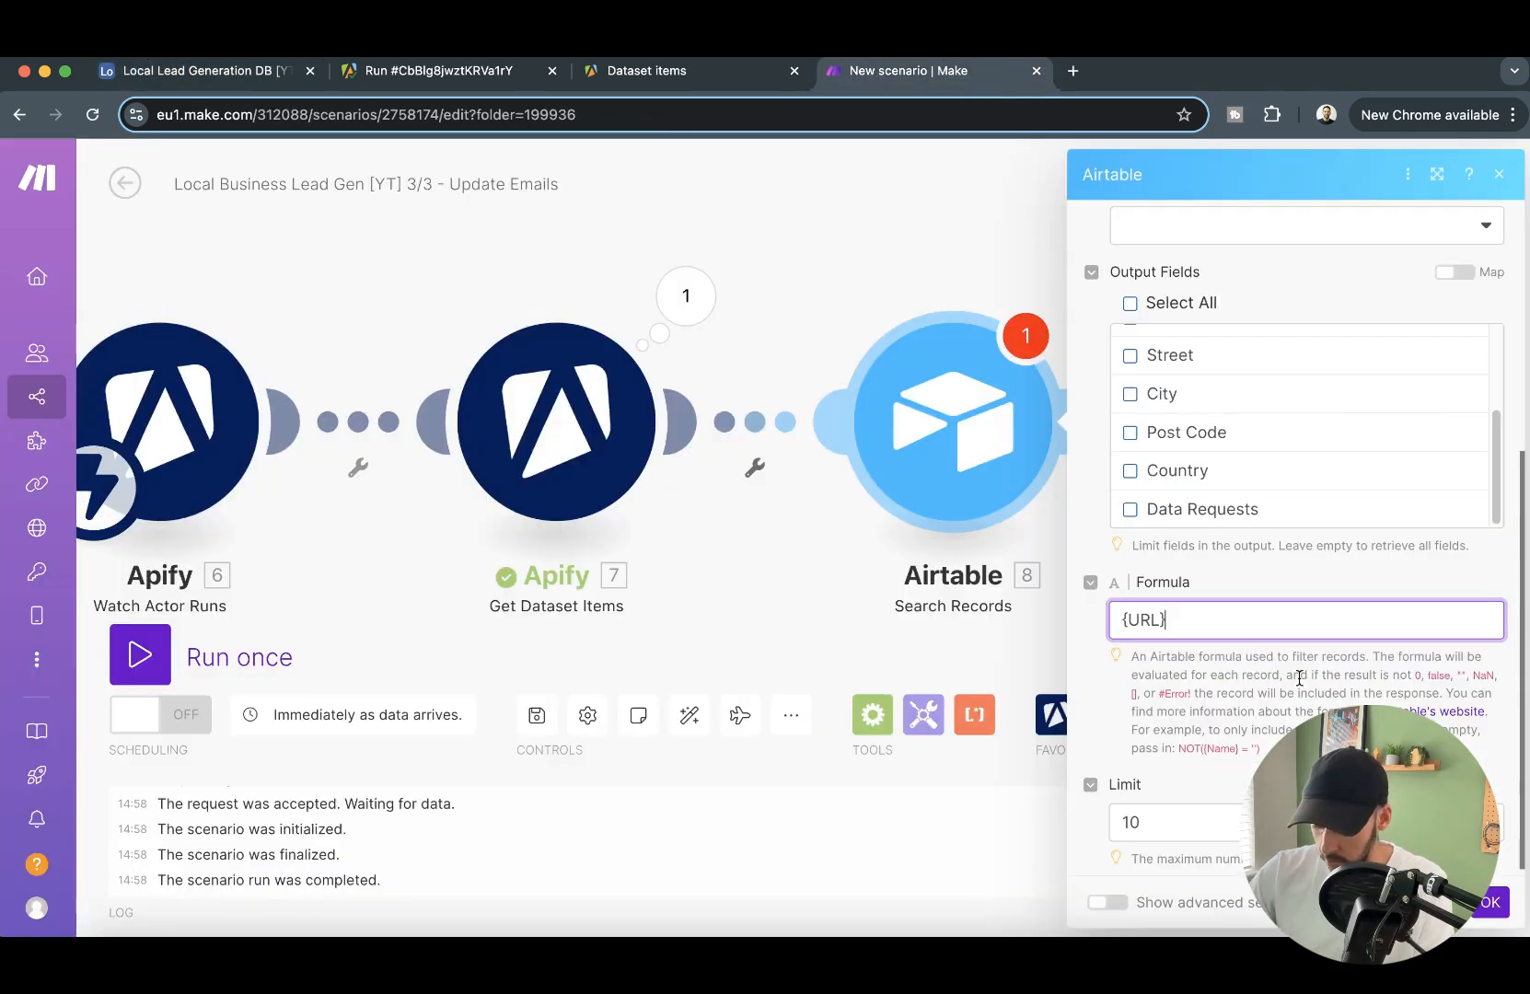
click(1278, 603)
scroll(930, 661, down, 10)
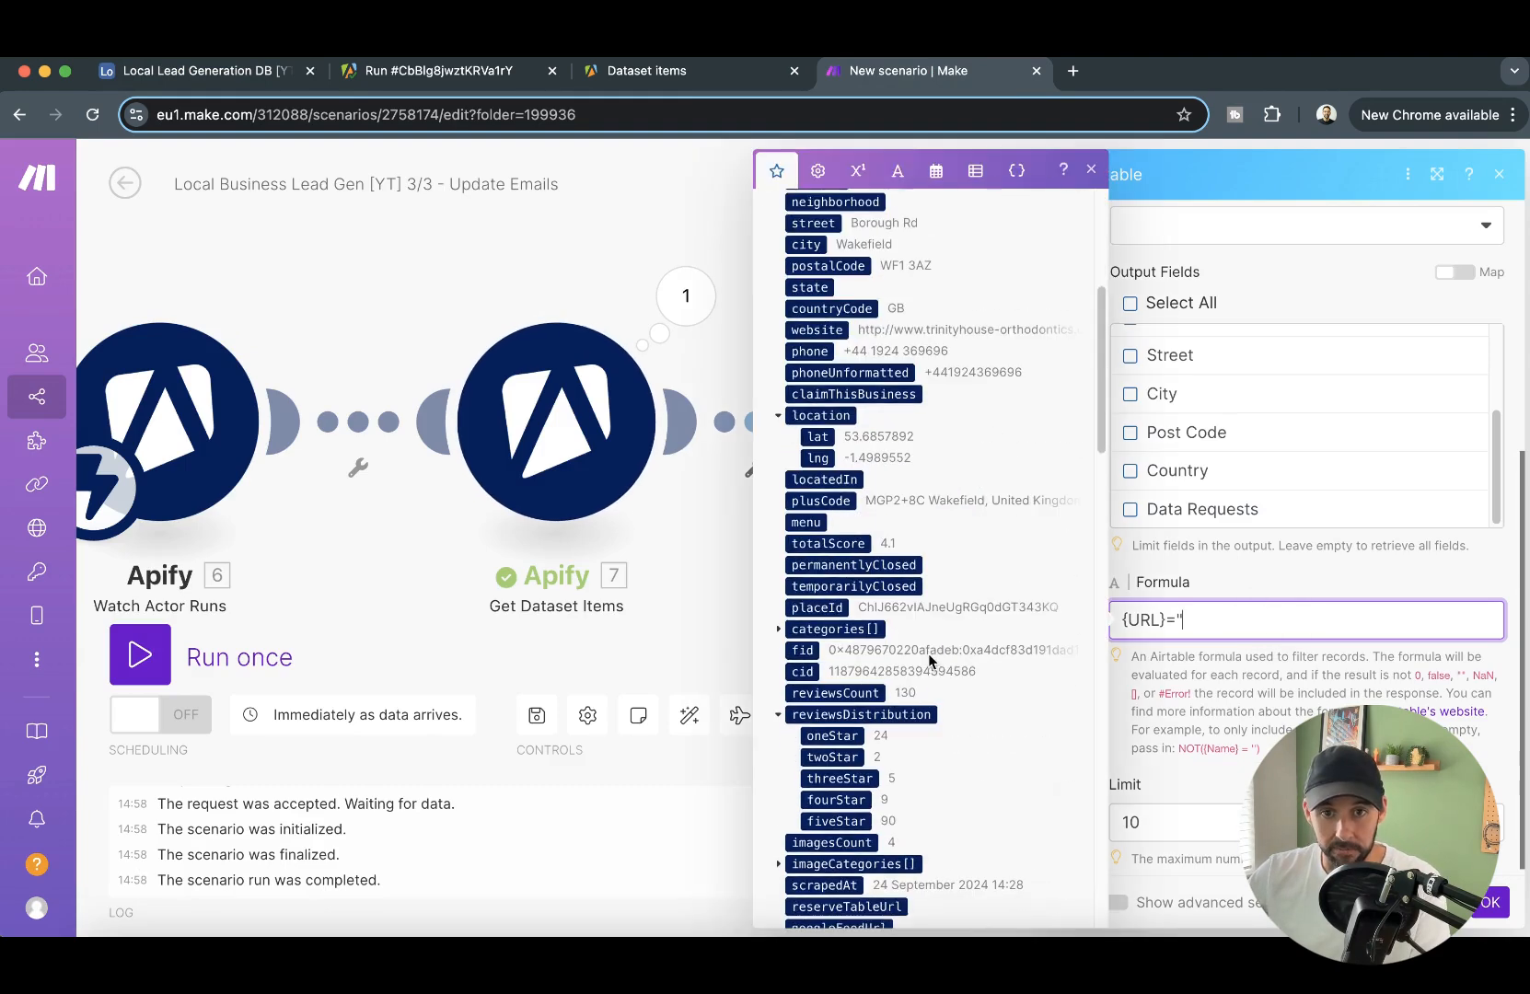
scroll(943, 324, up, 6)
scroll(917, 321, up, 5)
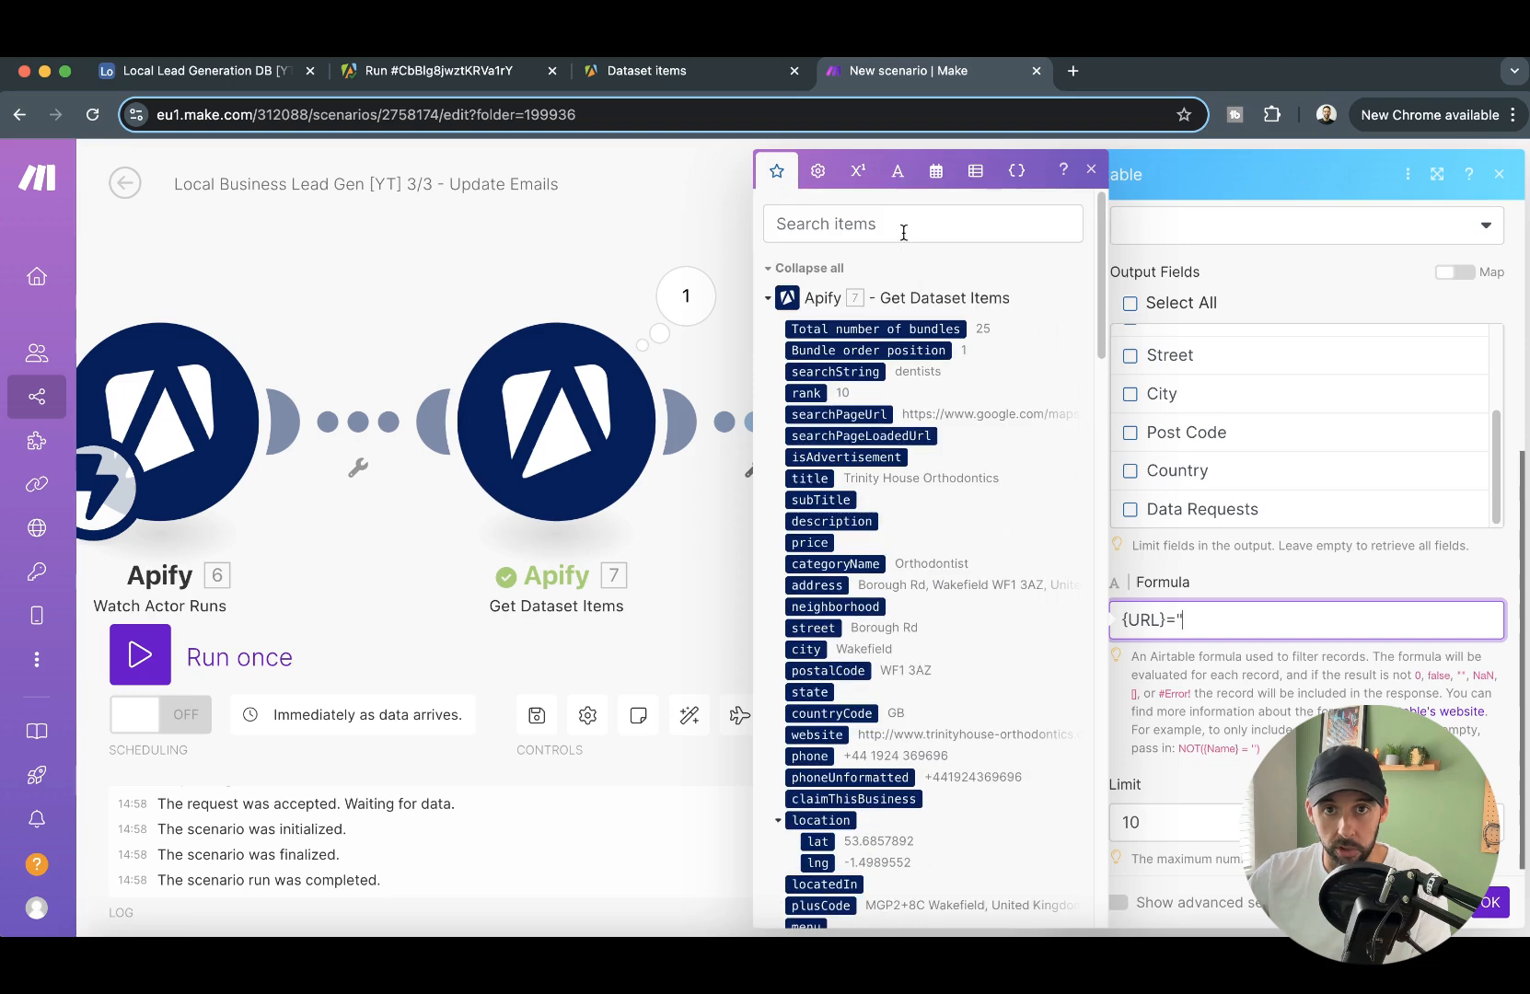
click(905, 225)
text(web)
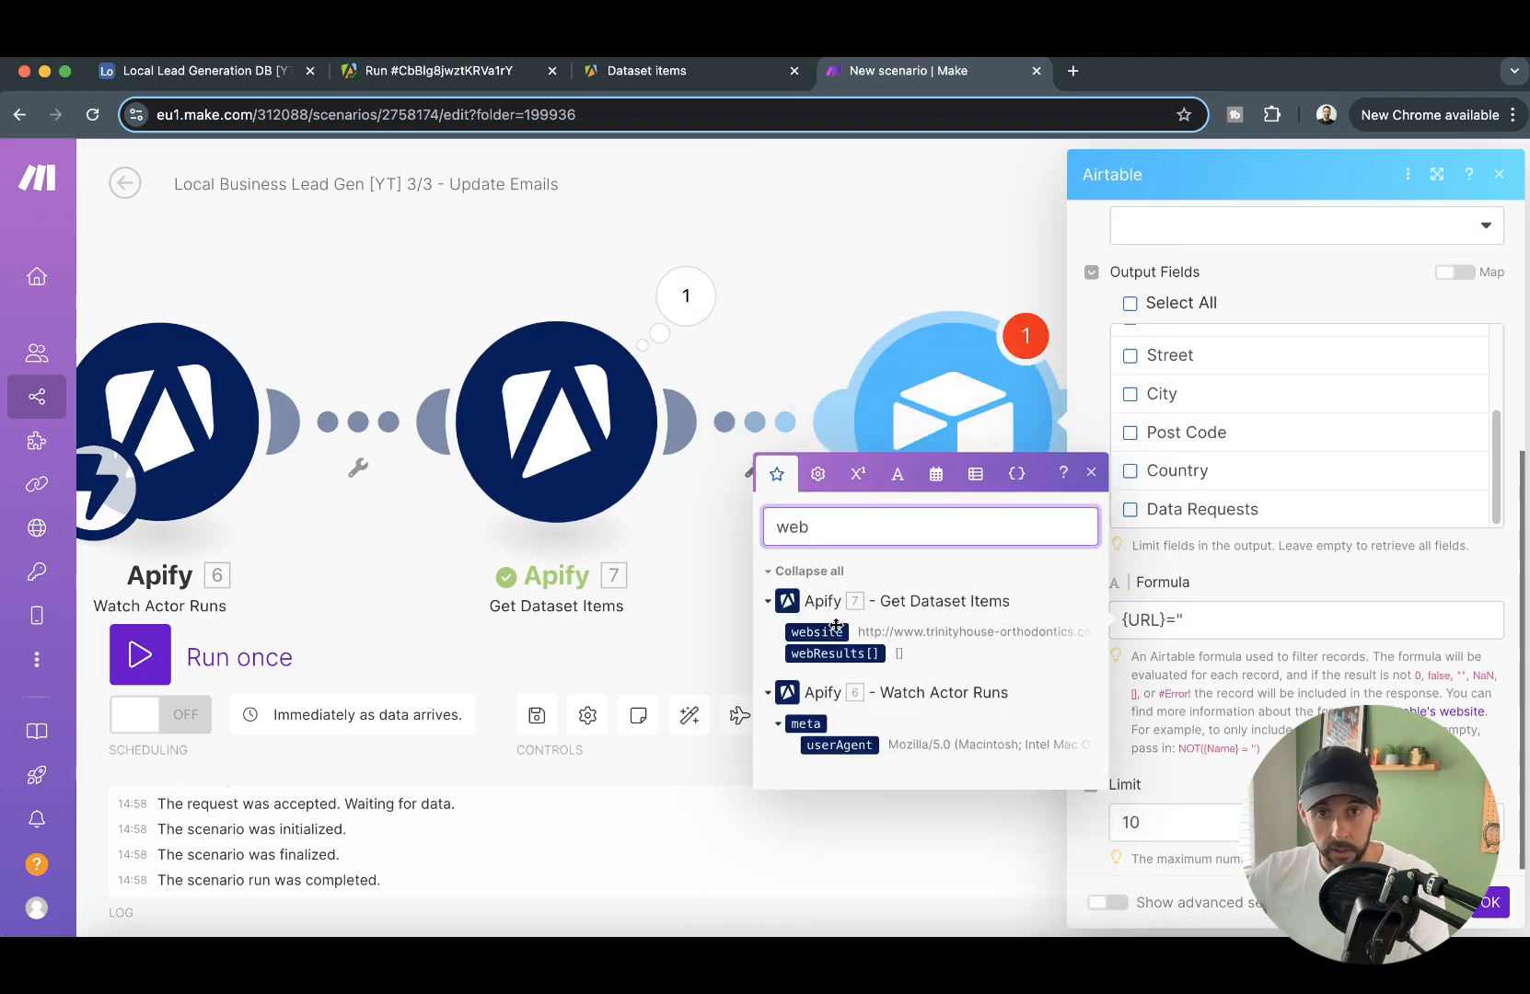
click(817, 630)
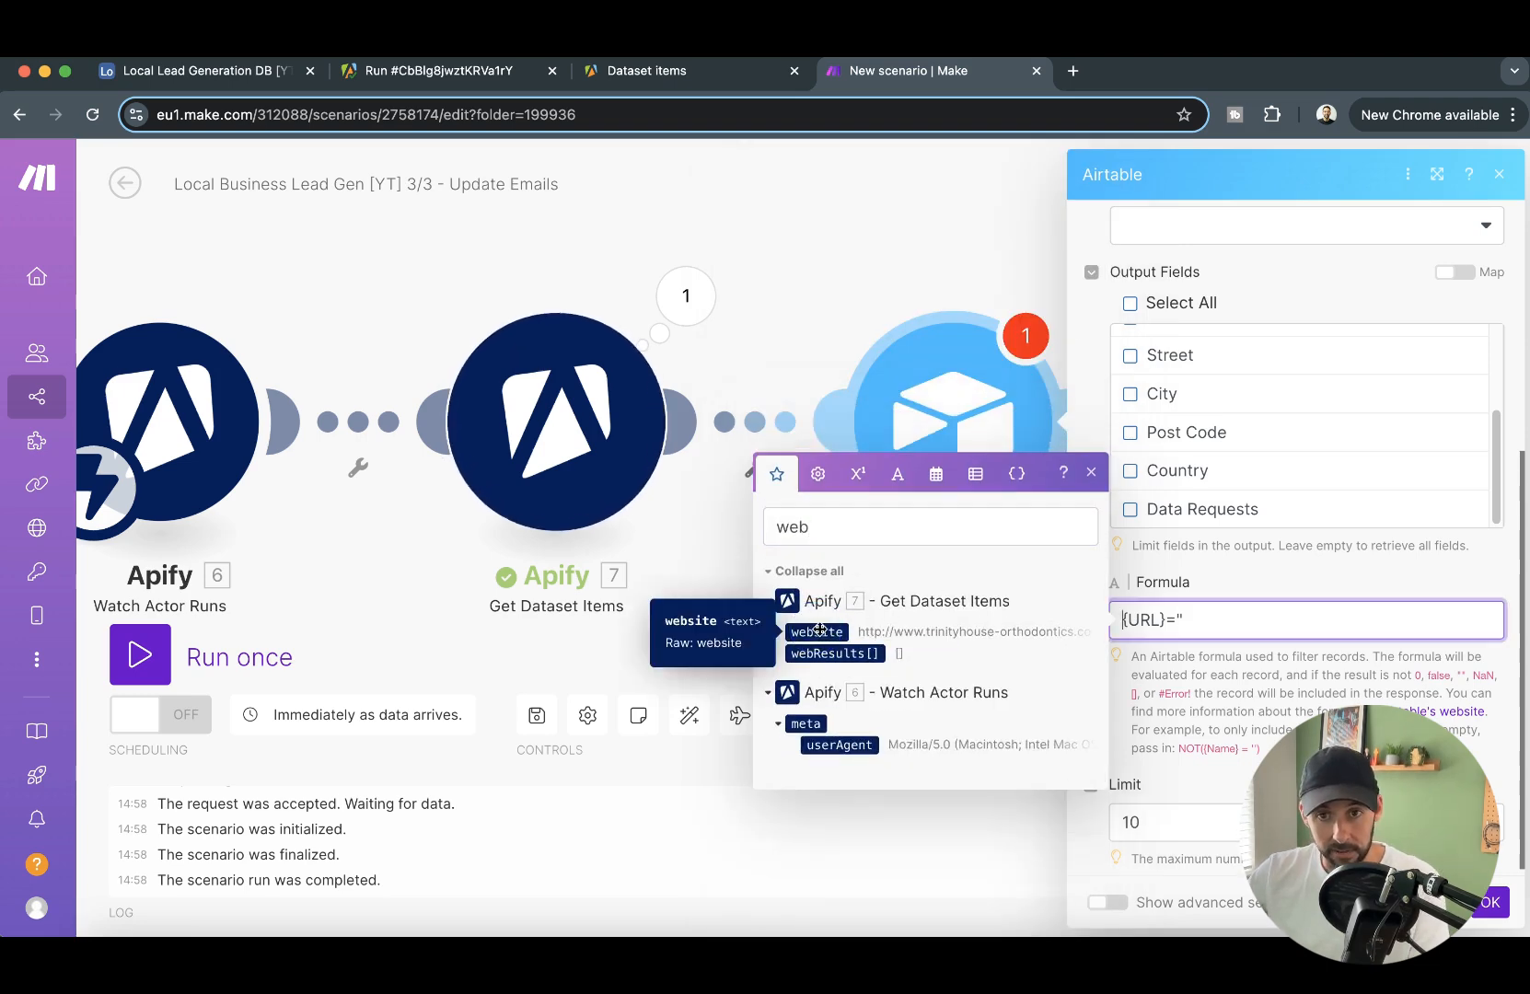
drag(1178, 633, 1329, 623)
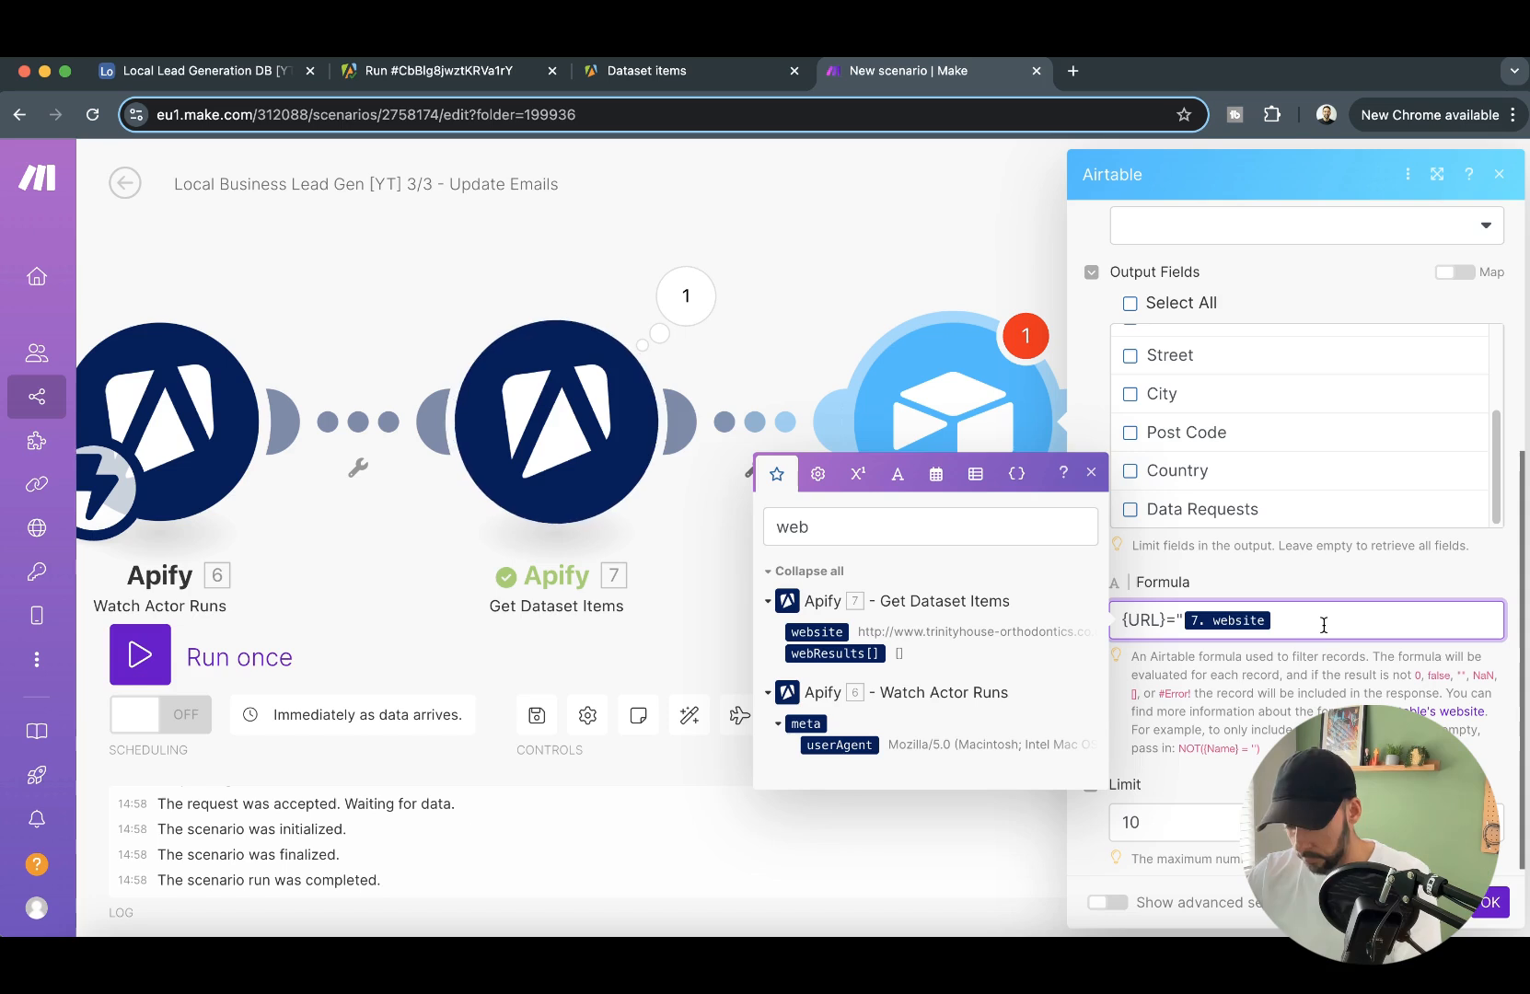
click(1496, 916)
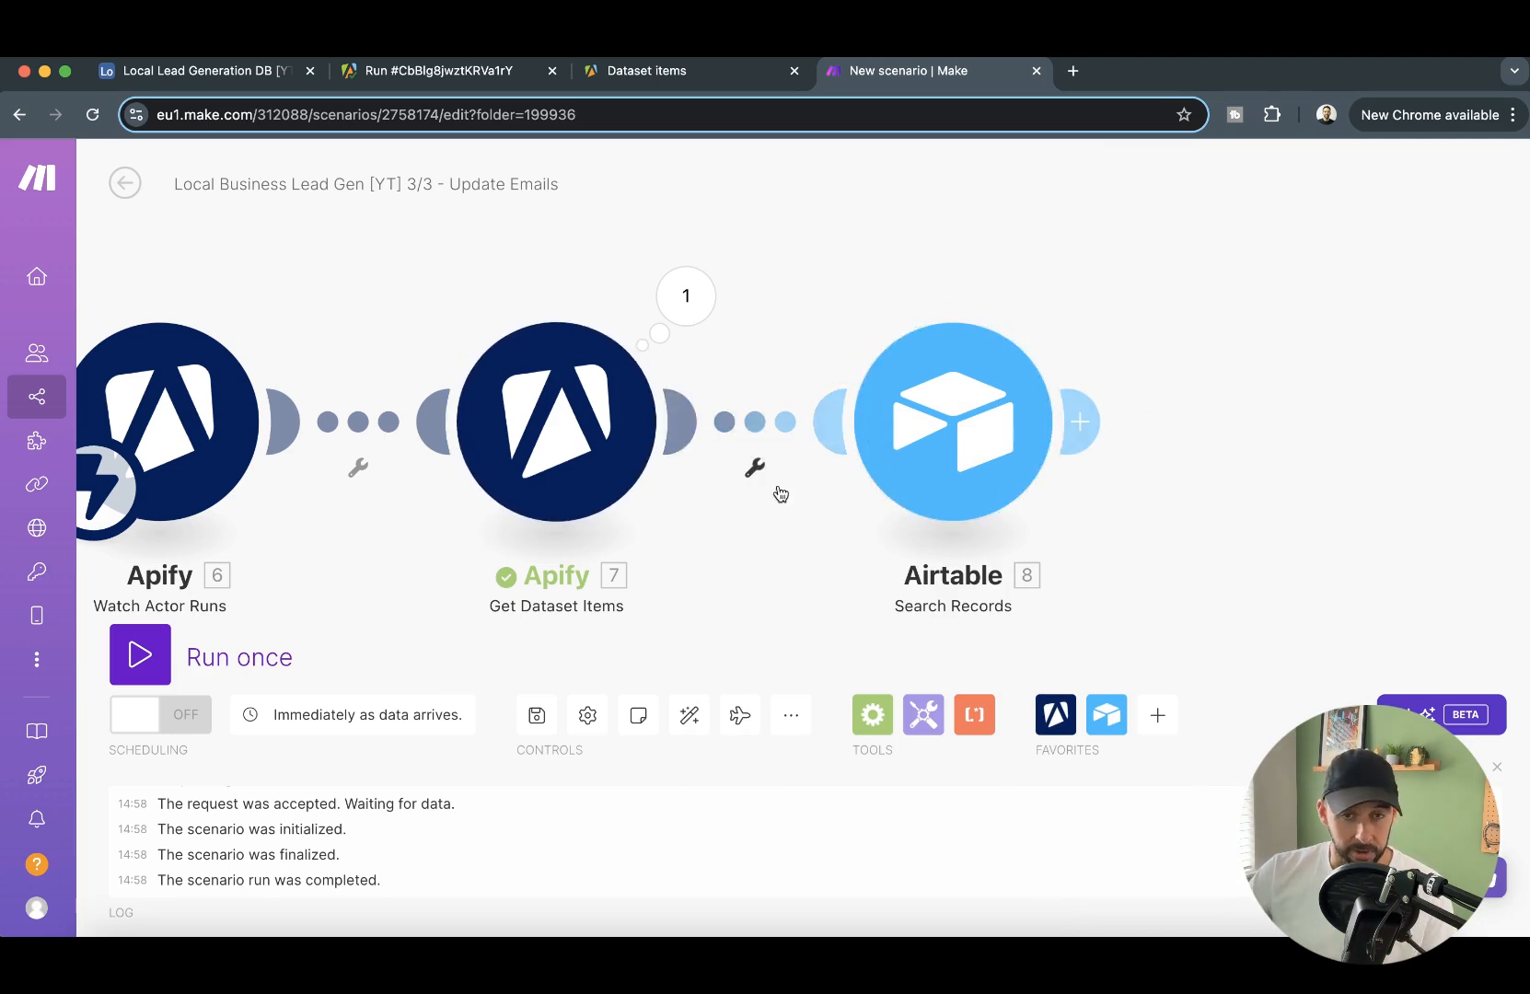
- Set up a filter between Get Dataset Items and Search Records, labelled Has Email
click(755, 472)
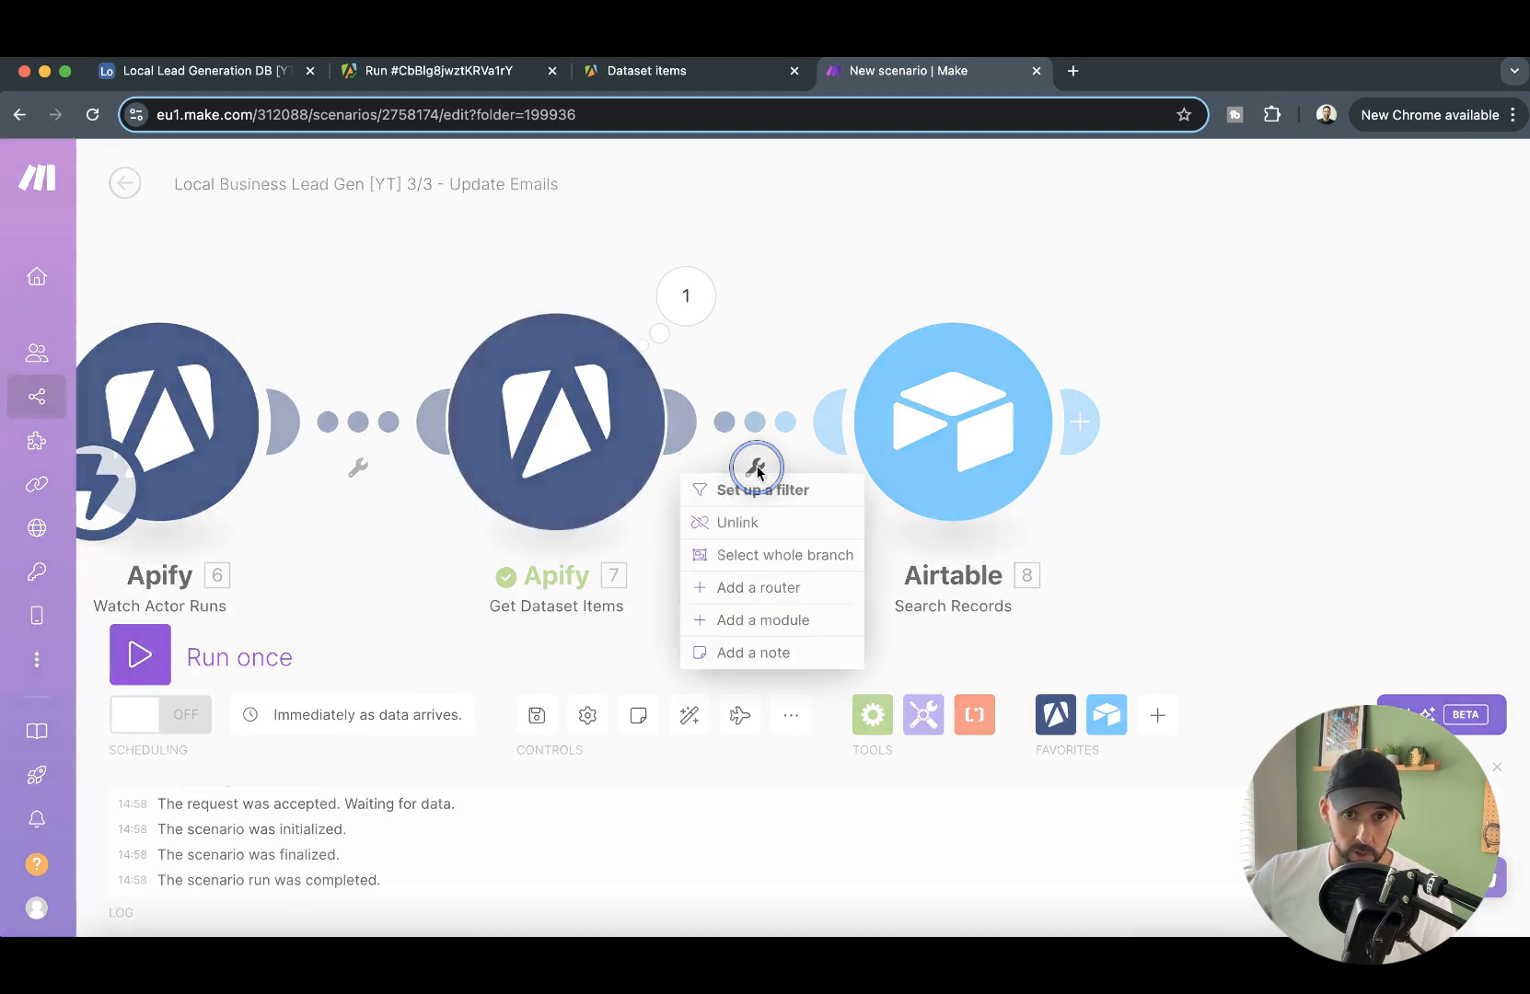
click(744, 489)
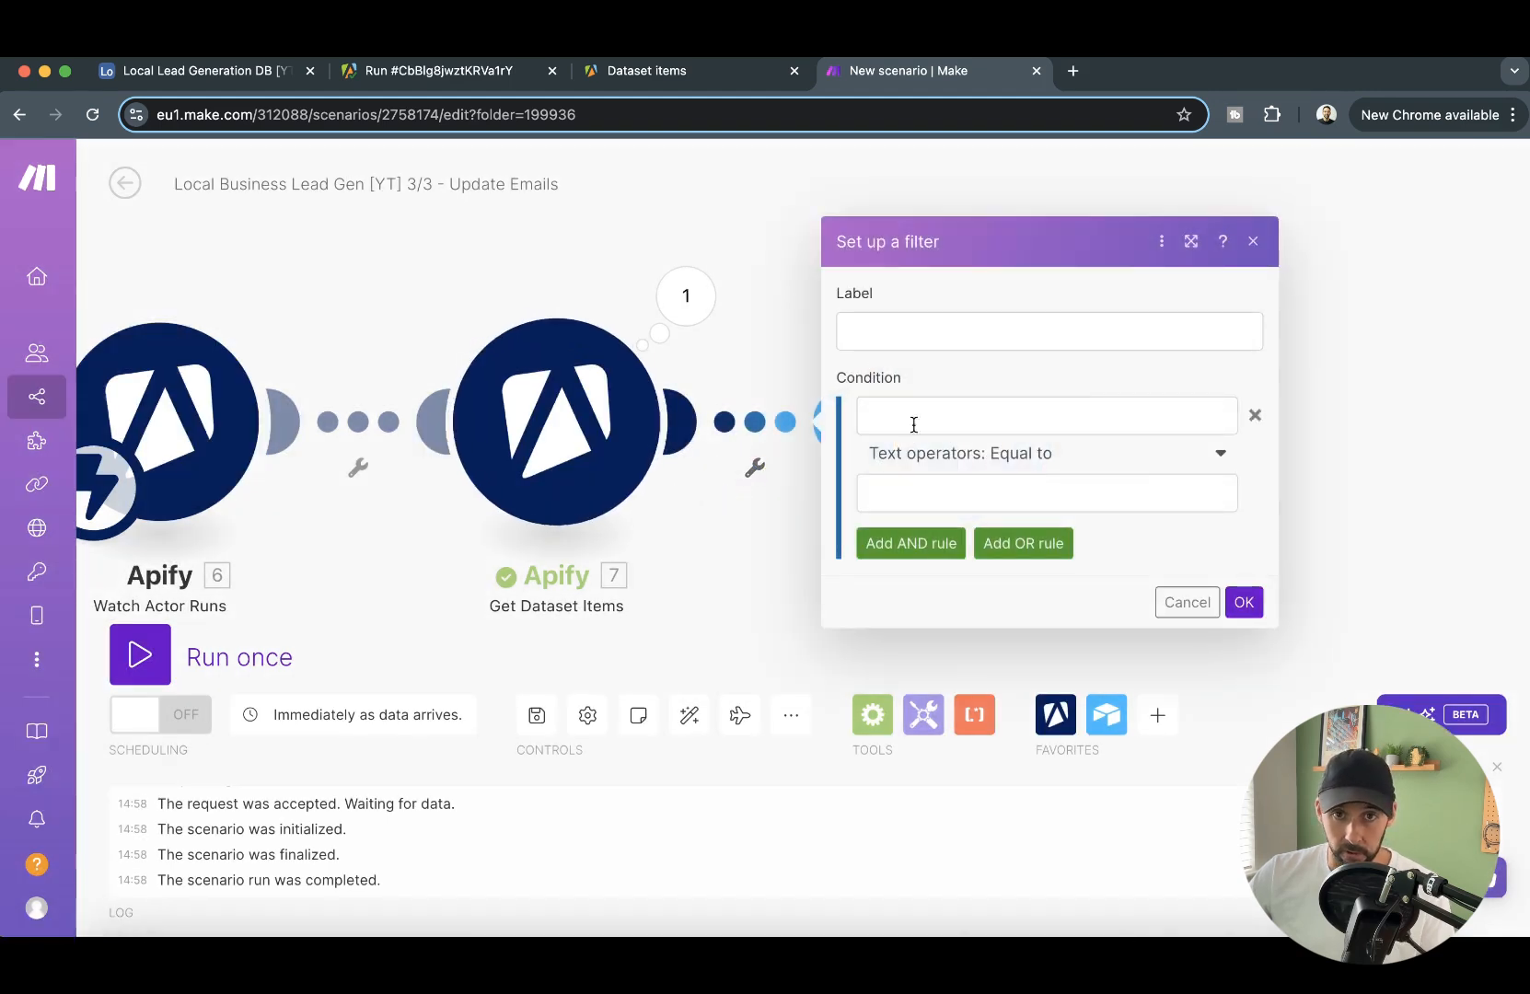
click(921, 334)
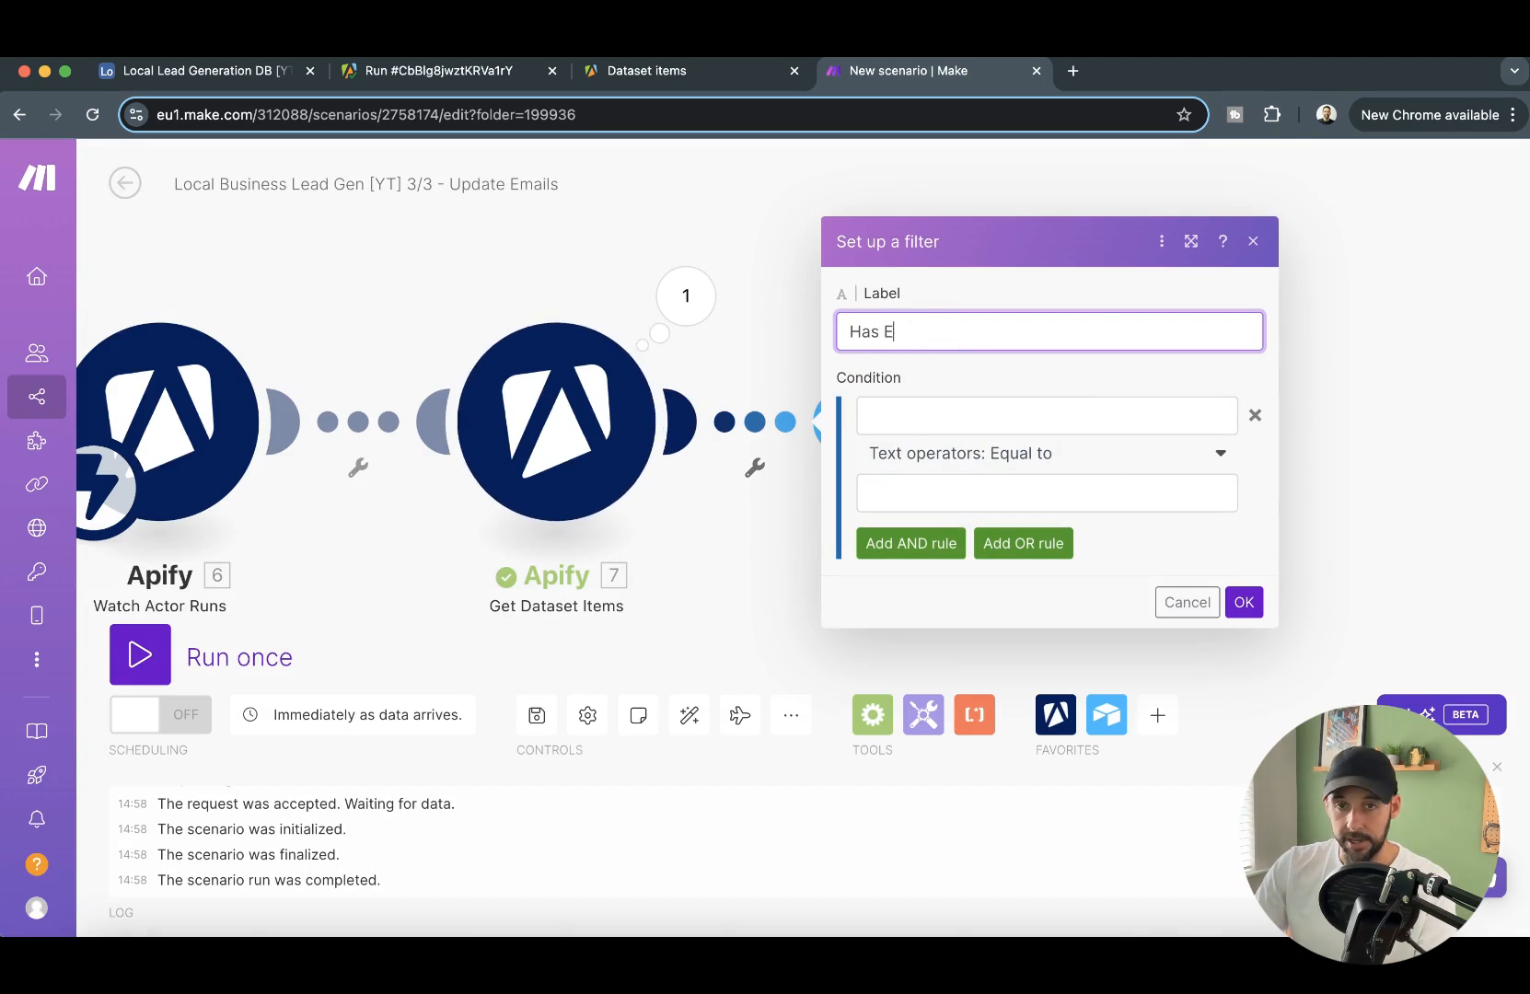
text(Has Email)
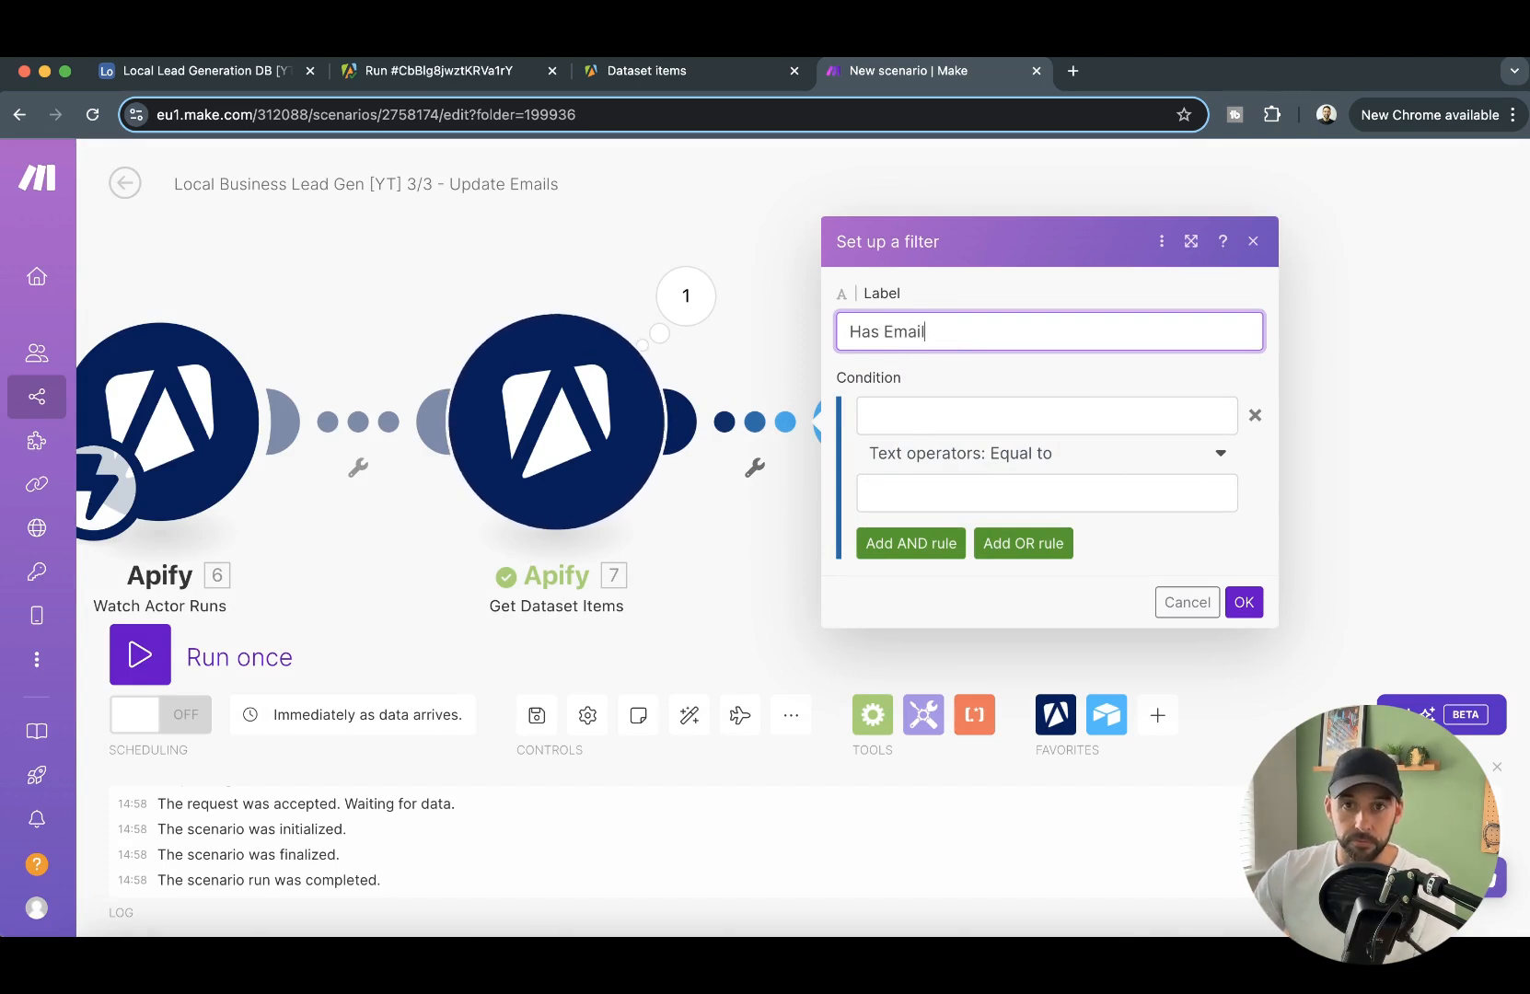
- Set the filter condition to contactDetails.emails[] from Get Dataset Items with the Exists operator, and save the filter
click(973, 413)
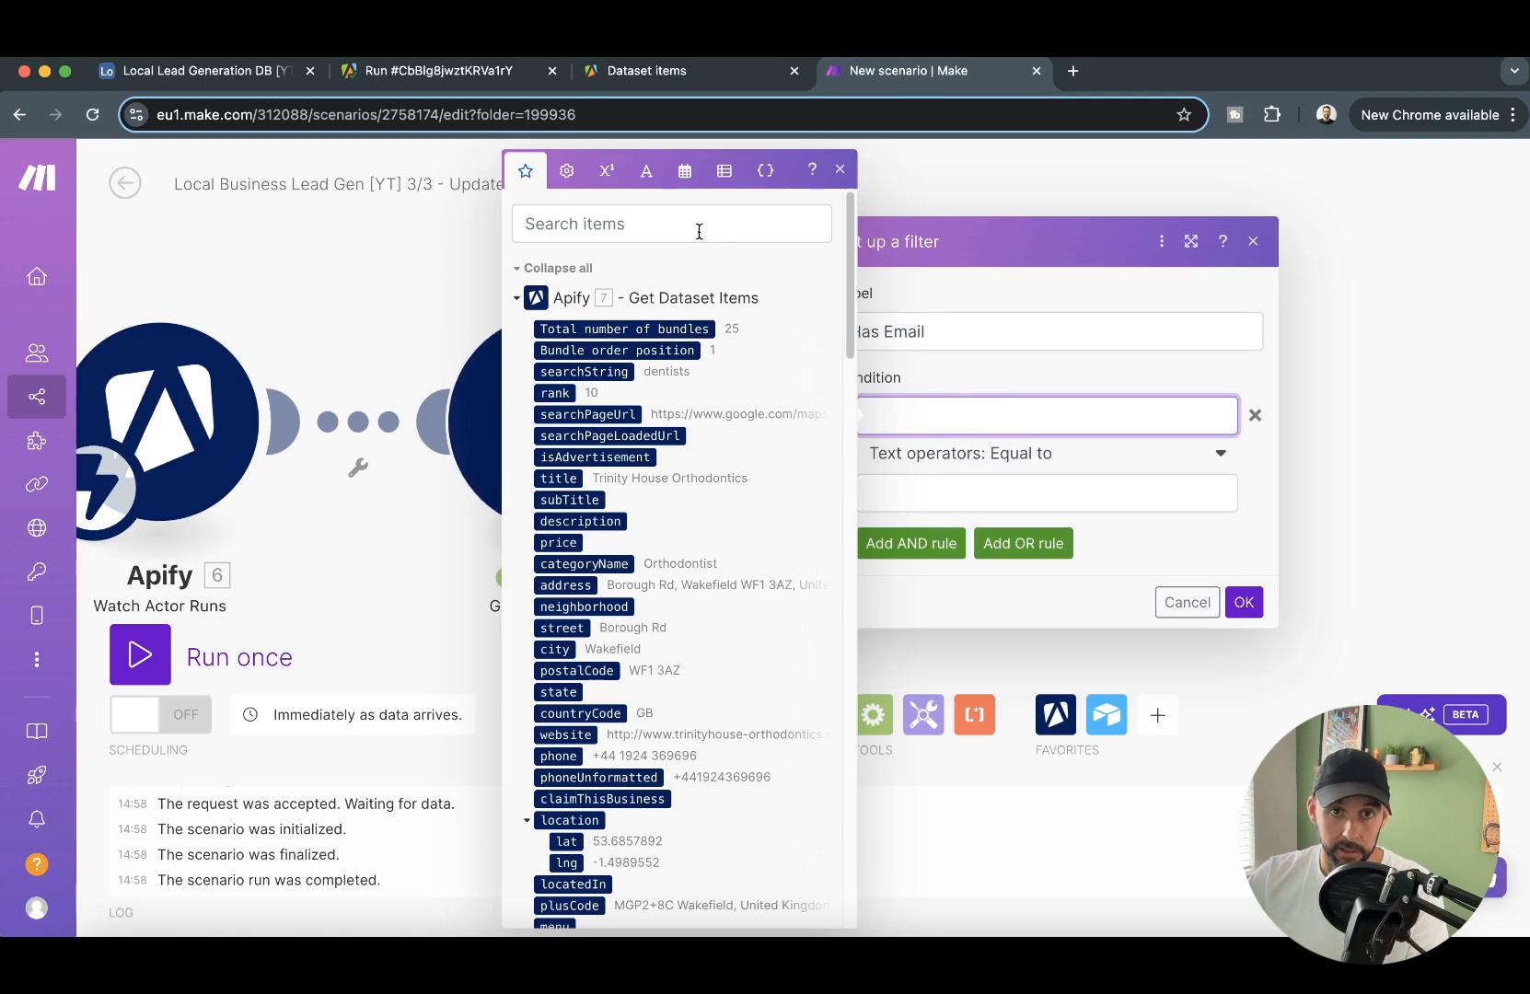
scroll(675, 667, down, 3)
scroll(681, 645, up, 3)
scroll(787, 491, down, 15)
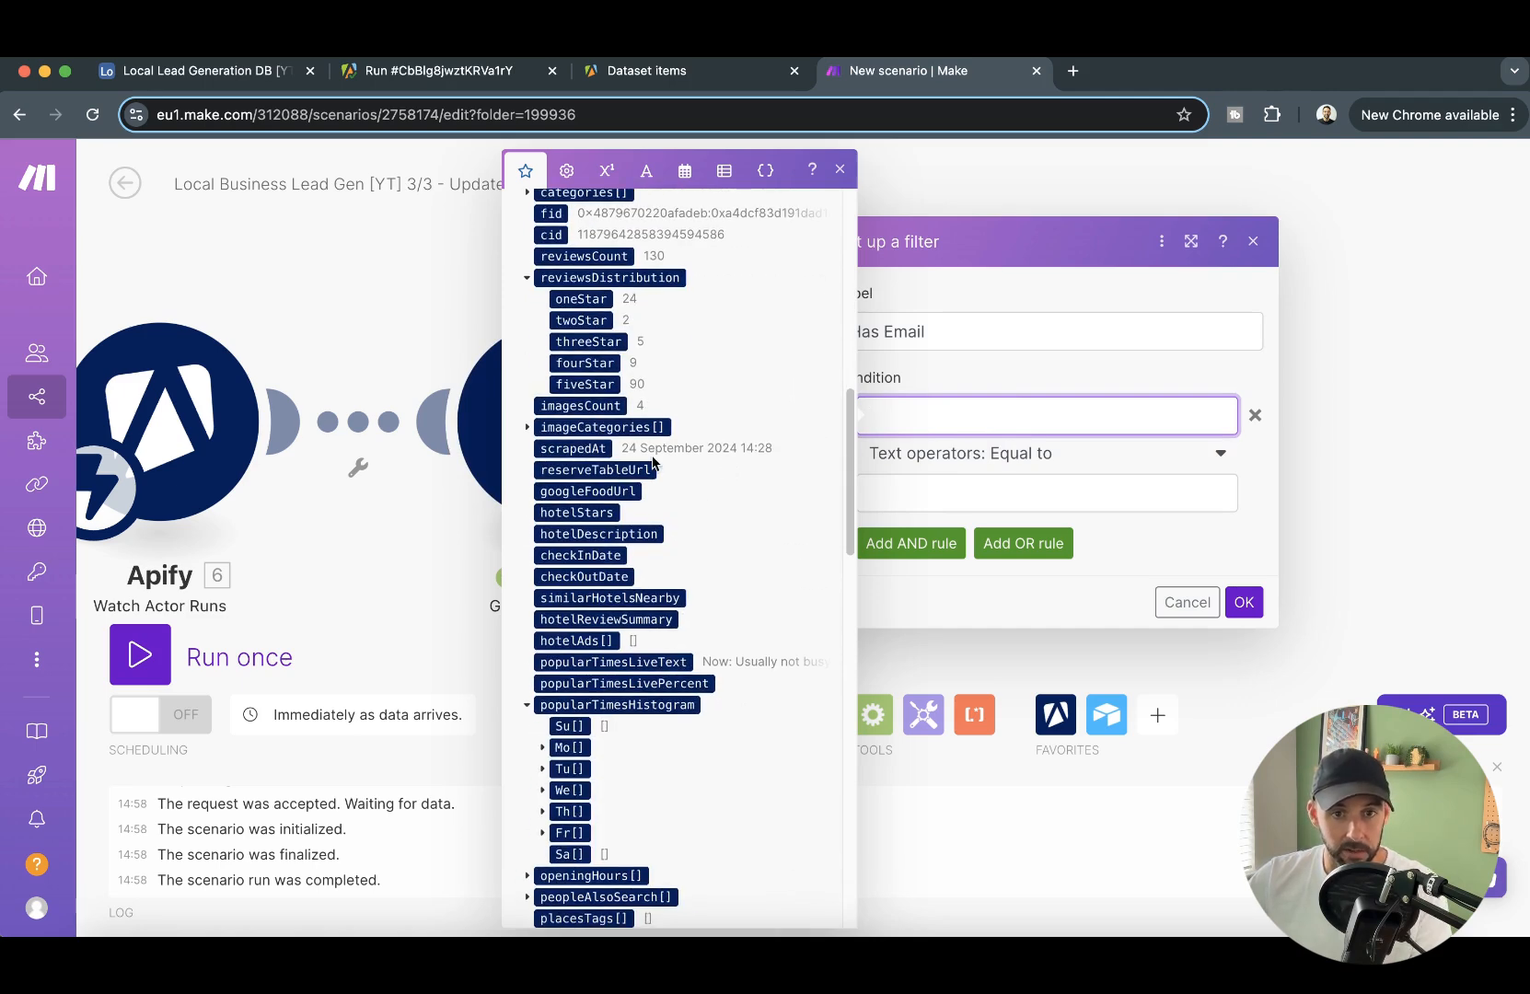
scroll(653, 463, down, 15)
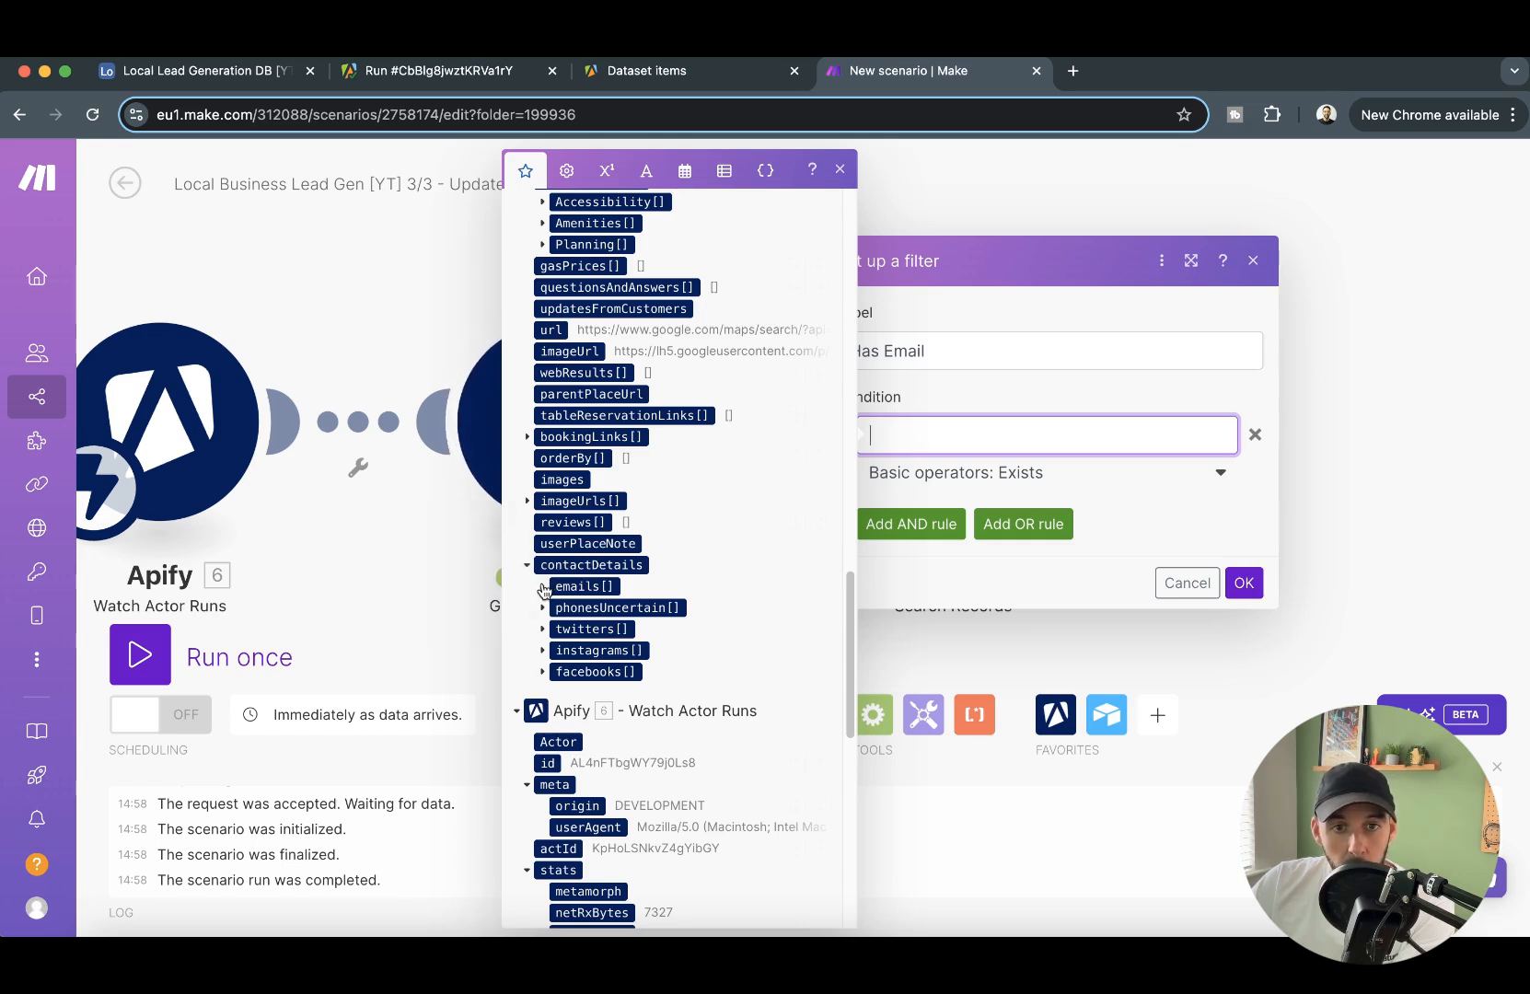
click(543, 587)
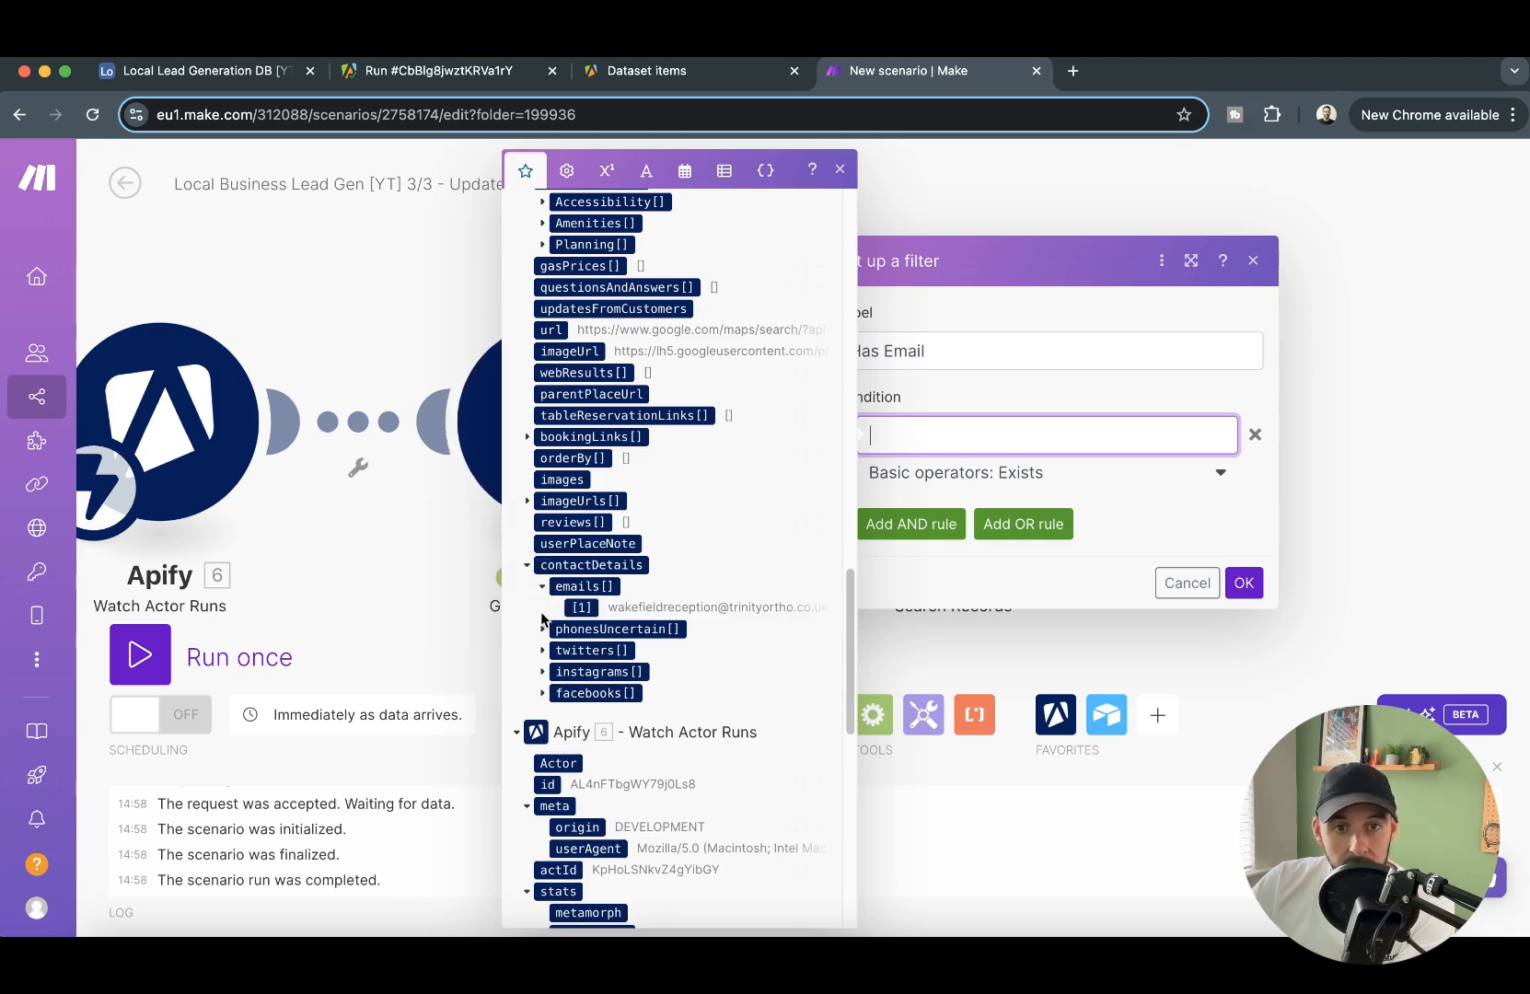
click(584, 587)
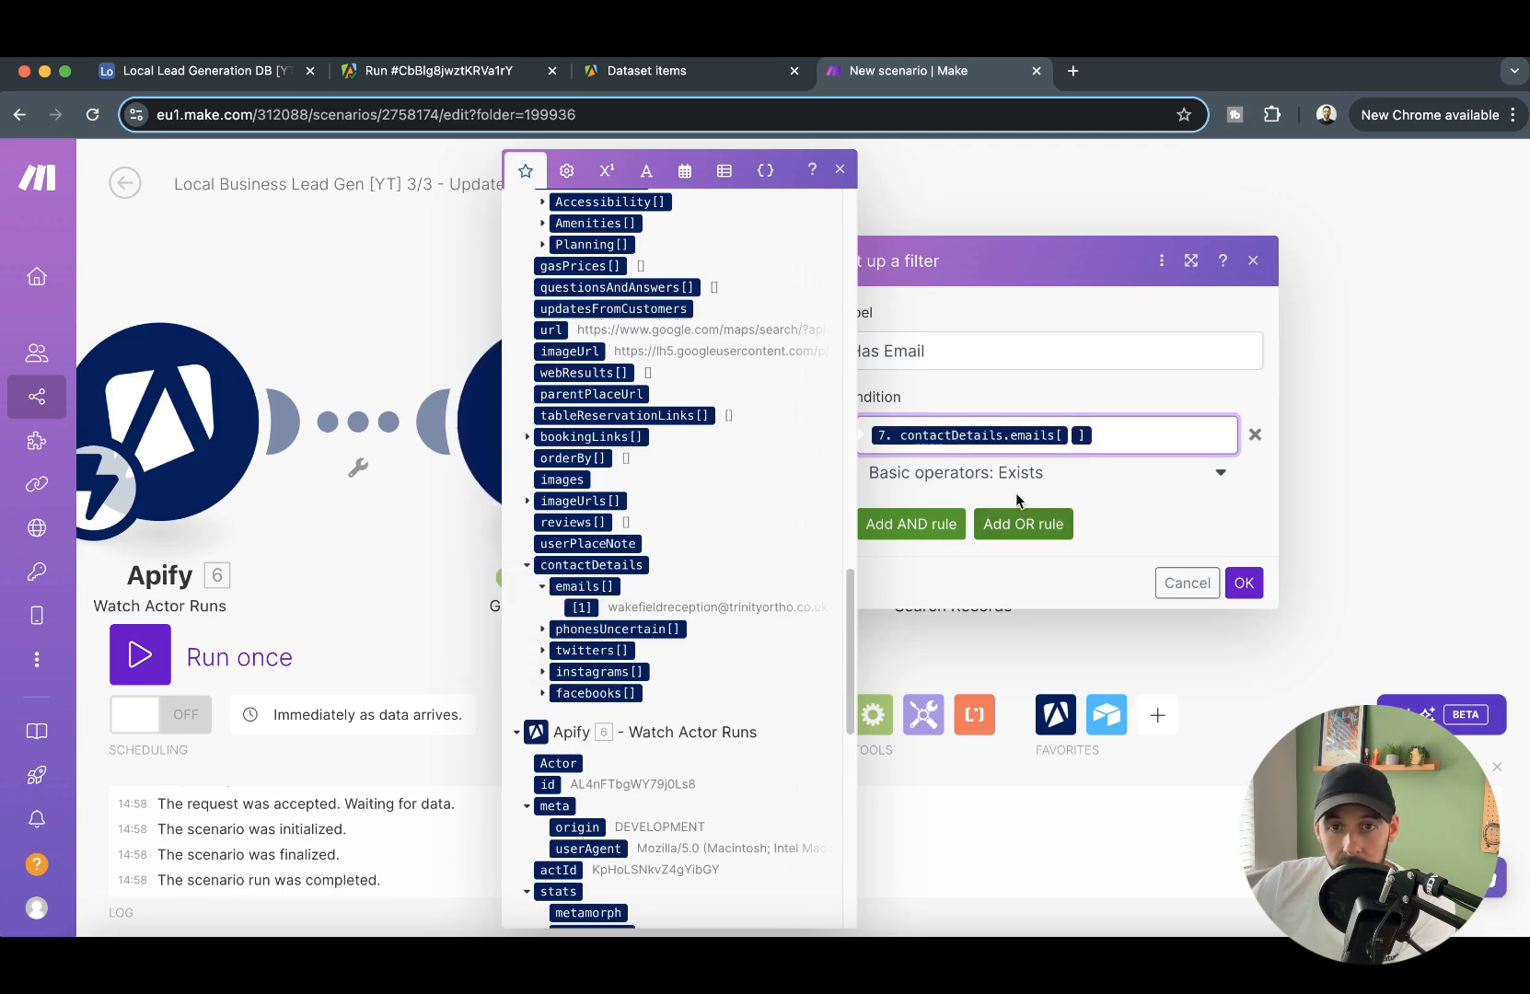
click(1028, 475)
click(941, 578)
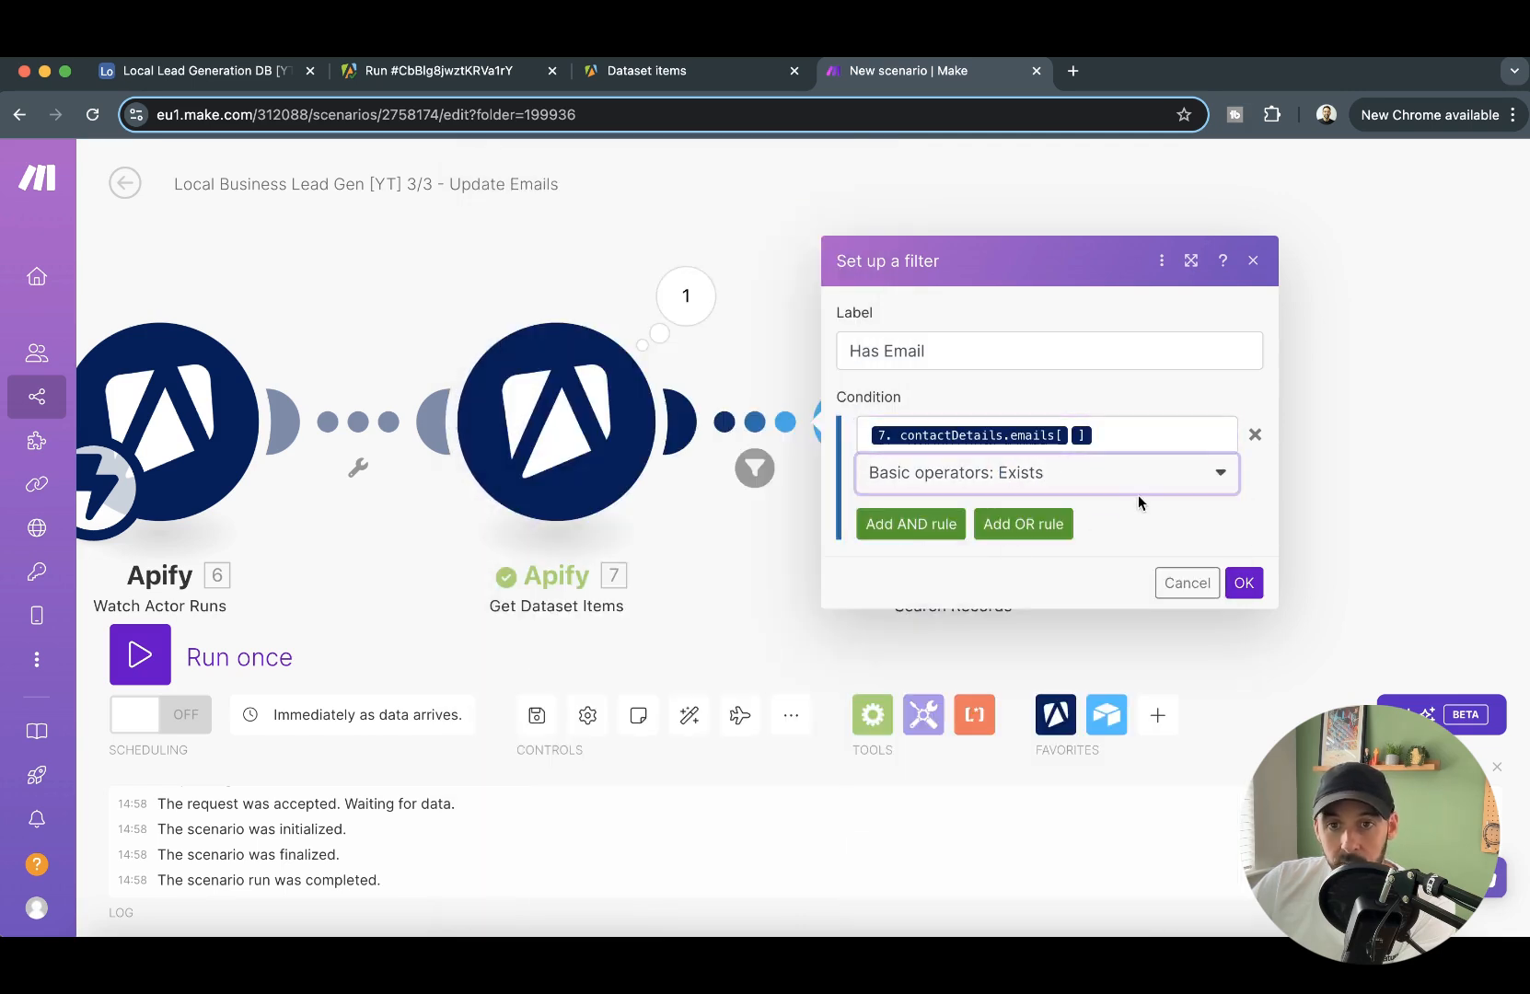
click(1245, 585)
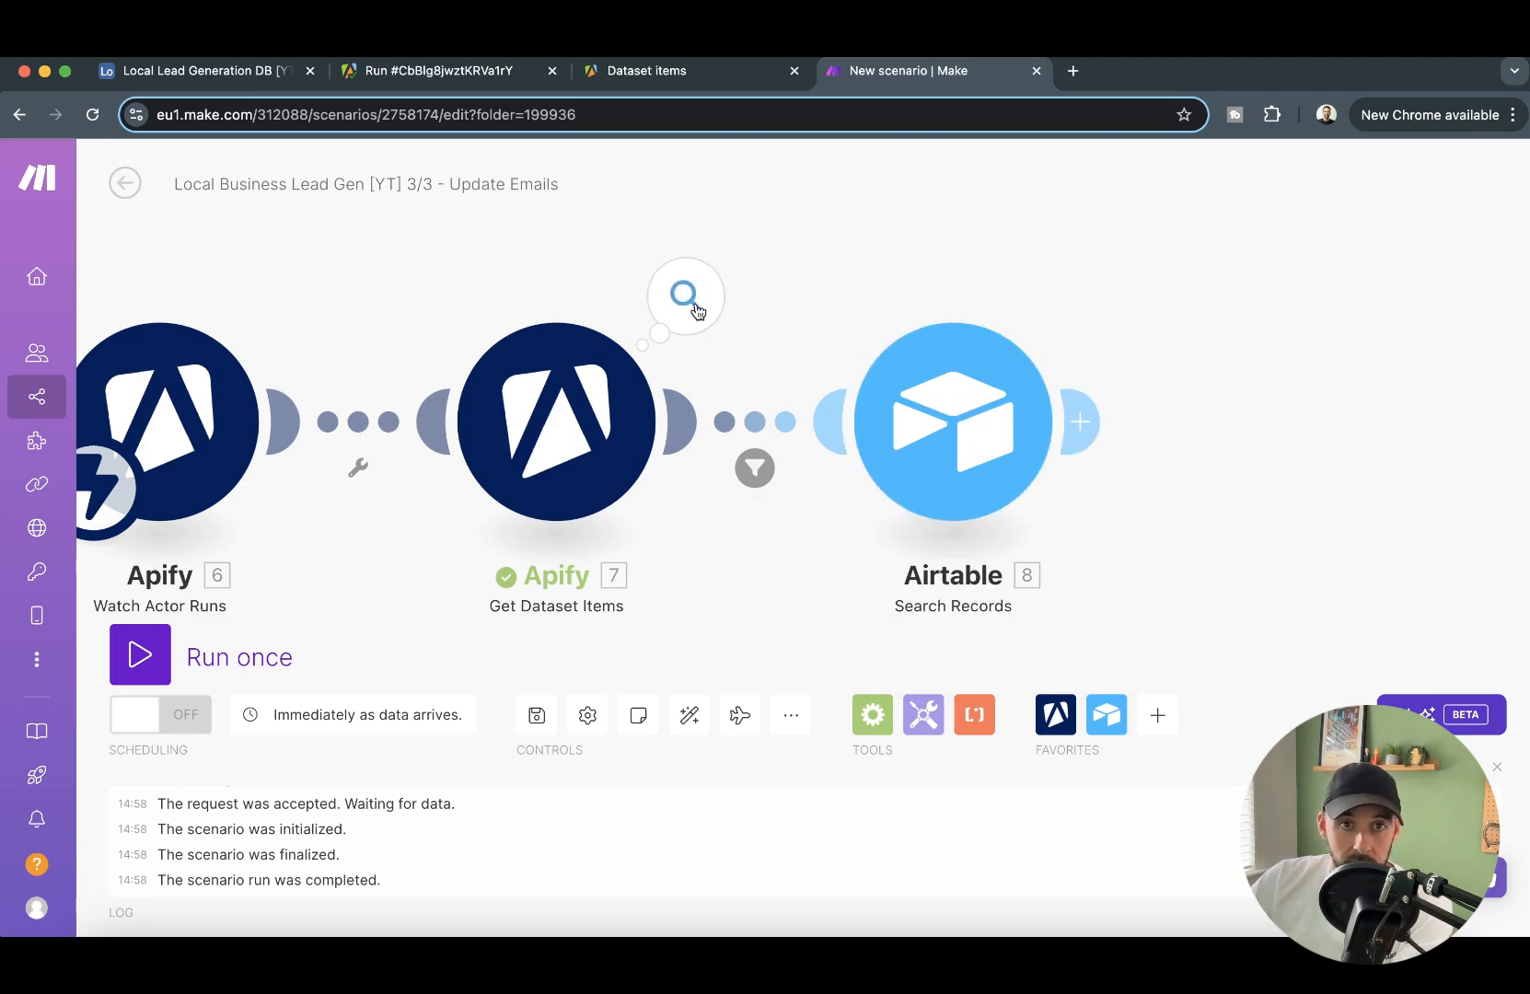
- Switch to Airtable and copy the URL of the Advance Dental Care record in the Lead Data table
click(198, 71)
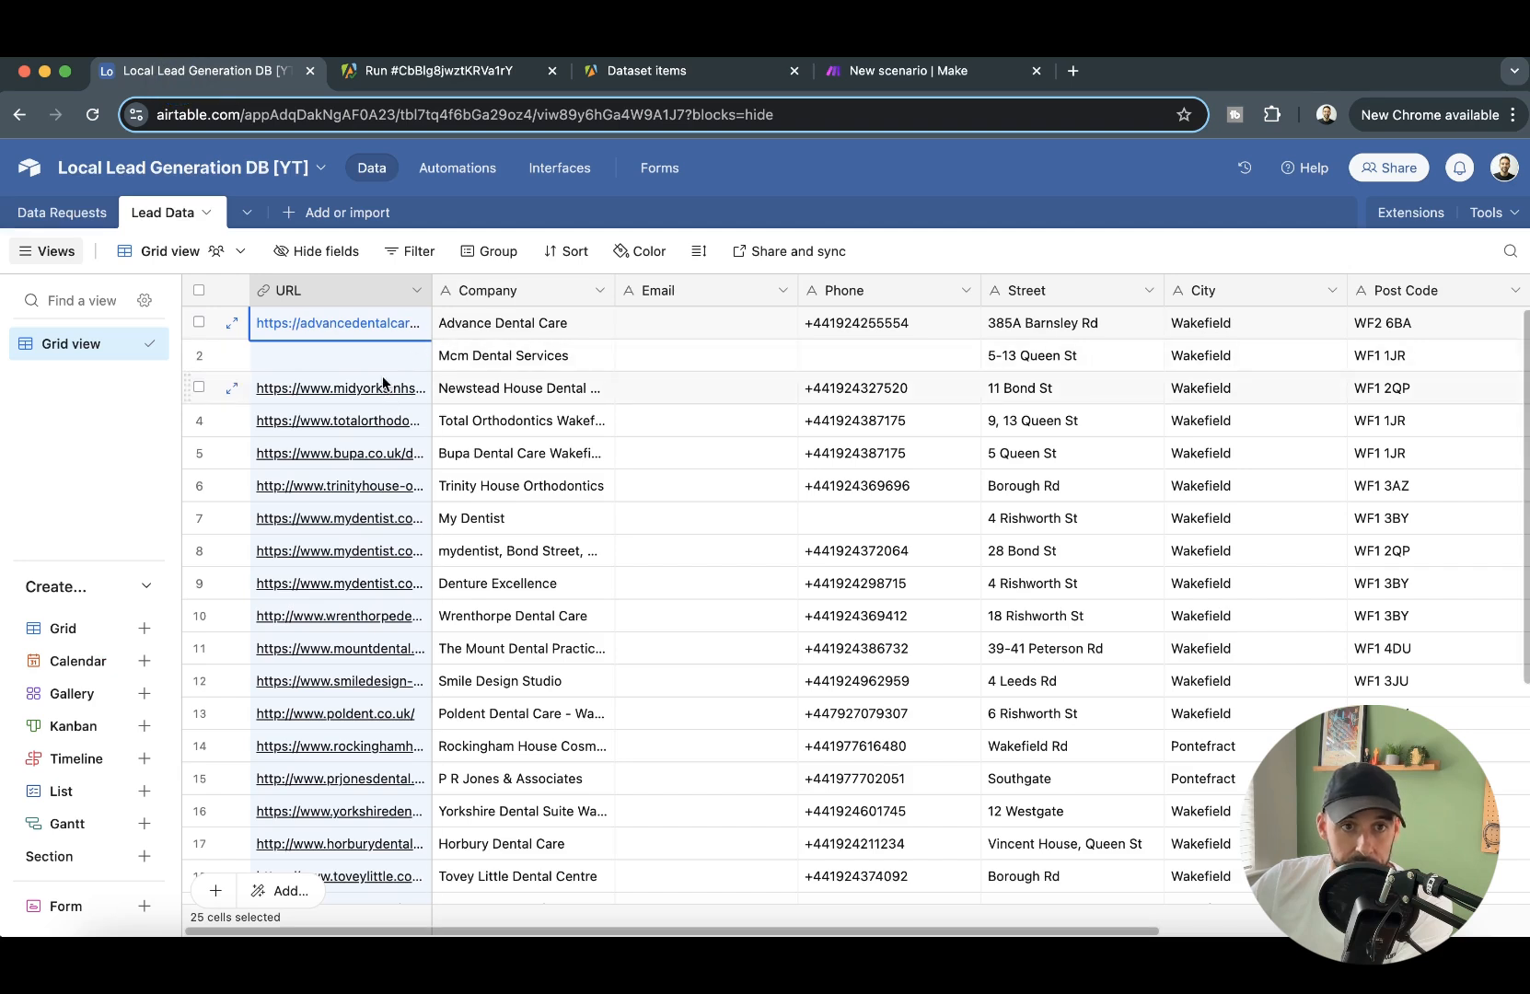
click(388, 323)
key(ctrl+c)
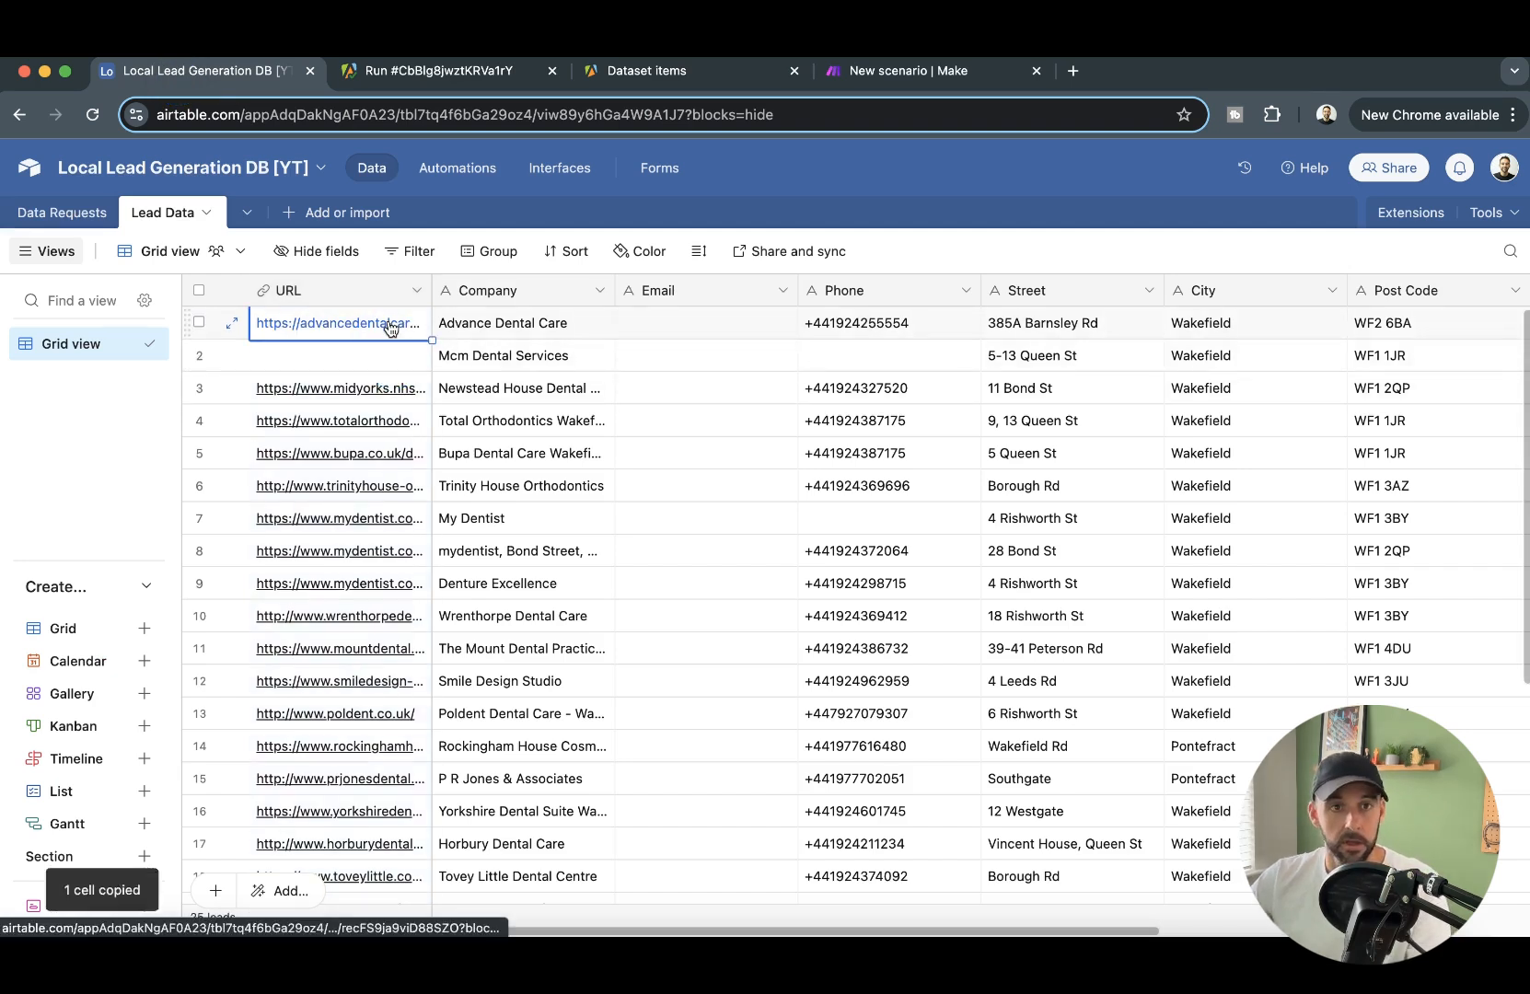
- Return to Make, run only the Search Records module with the copied URL as website, and inspect the output bundle
click(898, 78)
right_click(957, 477)
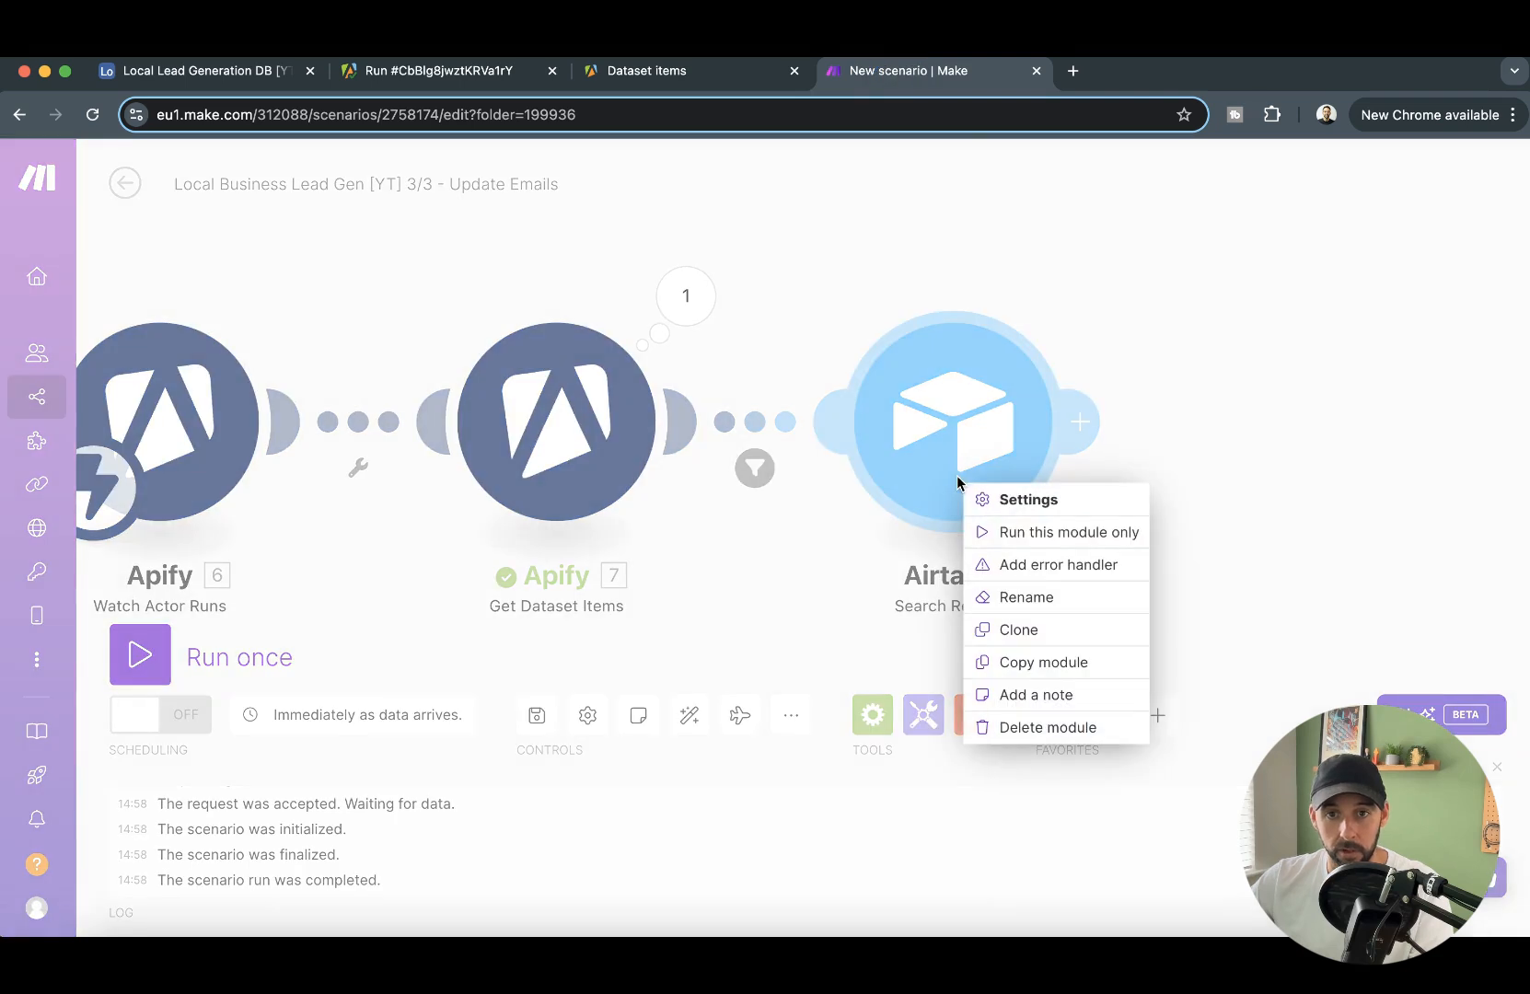
click(1060, 532)
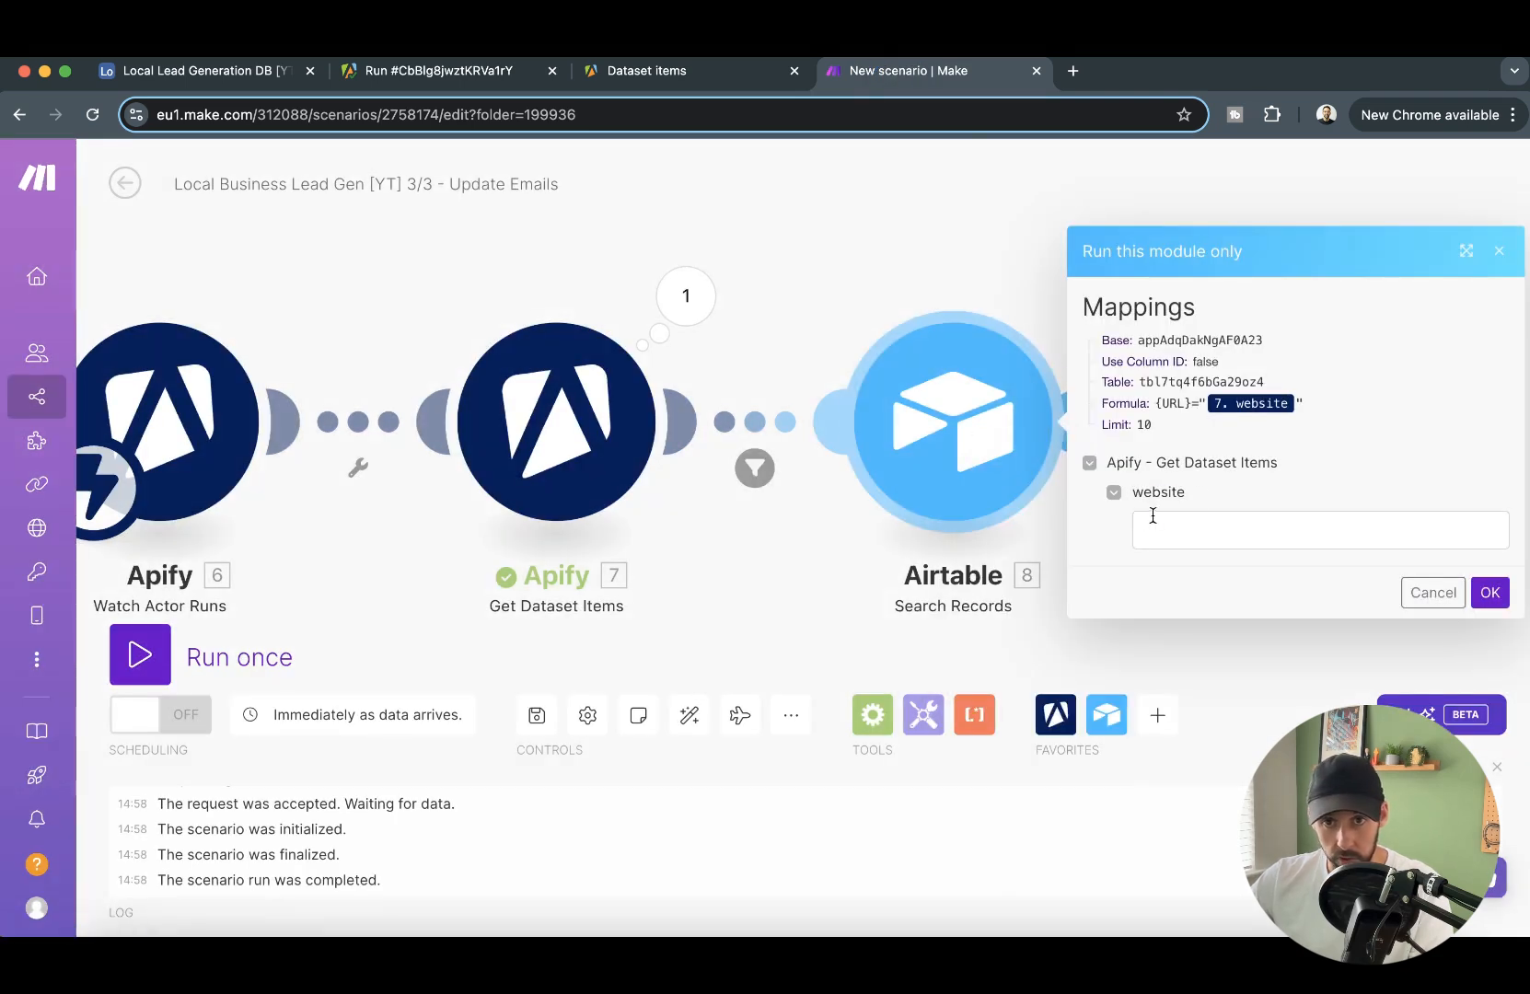
click(1145, 516)
key(ctrl+v)
click(1490, 594)
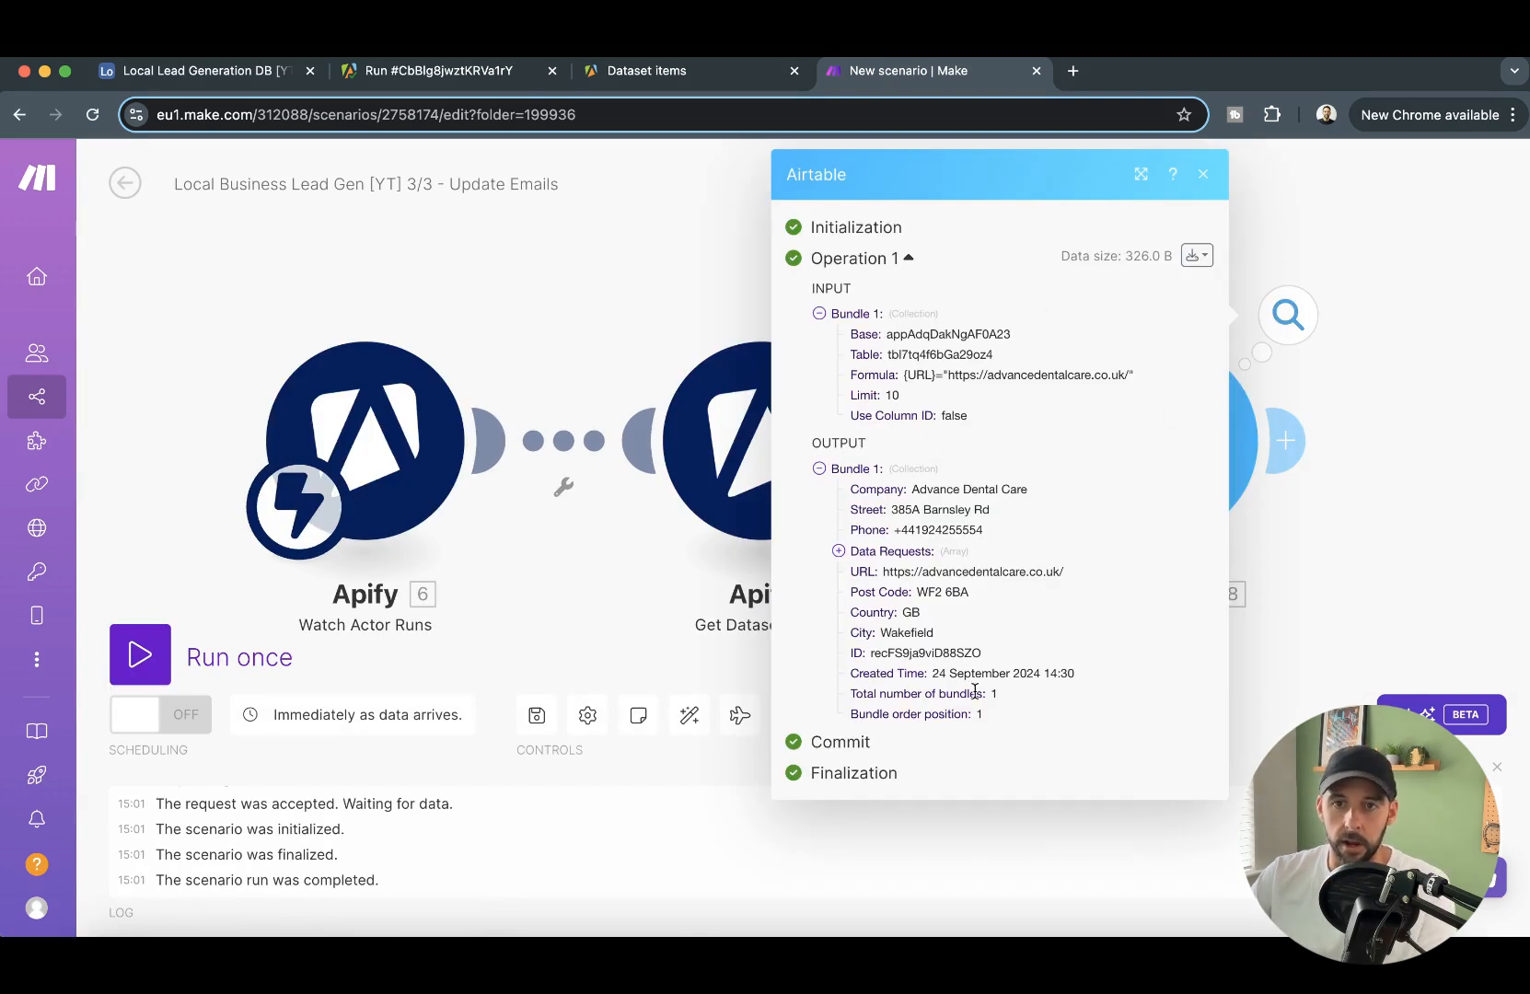
drag(1313, 581, 1009, 549)
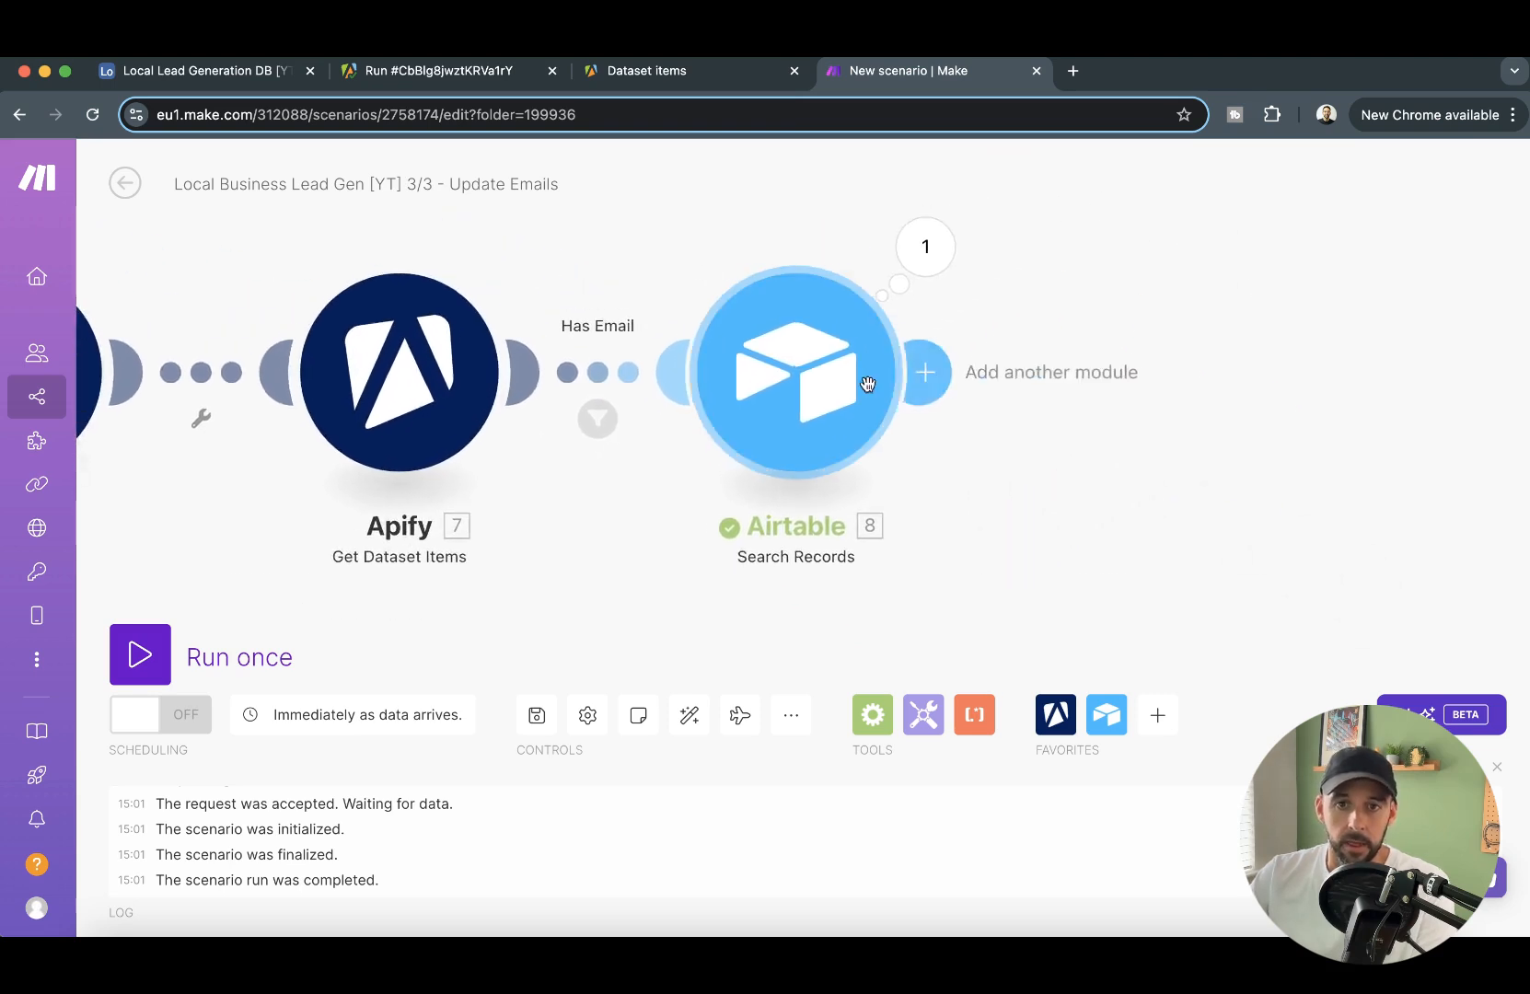
- Add an Airtable Update a Record module after Search Records
click(925, 372)
click(1109, 385)
click(813, 294)
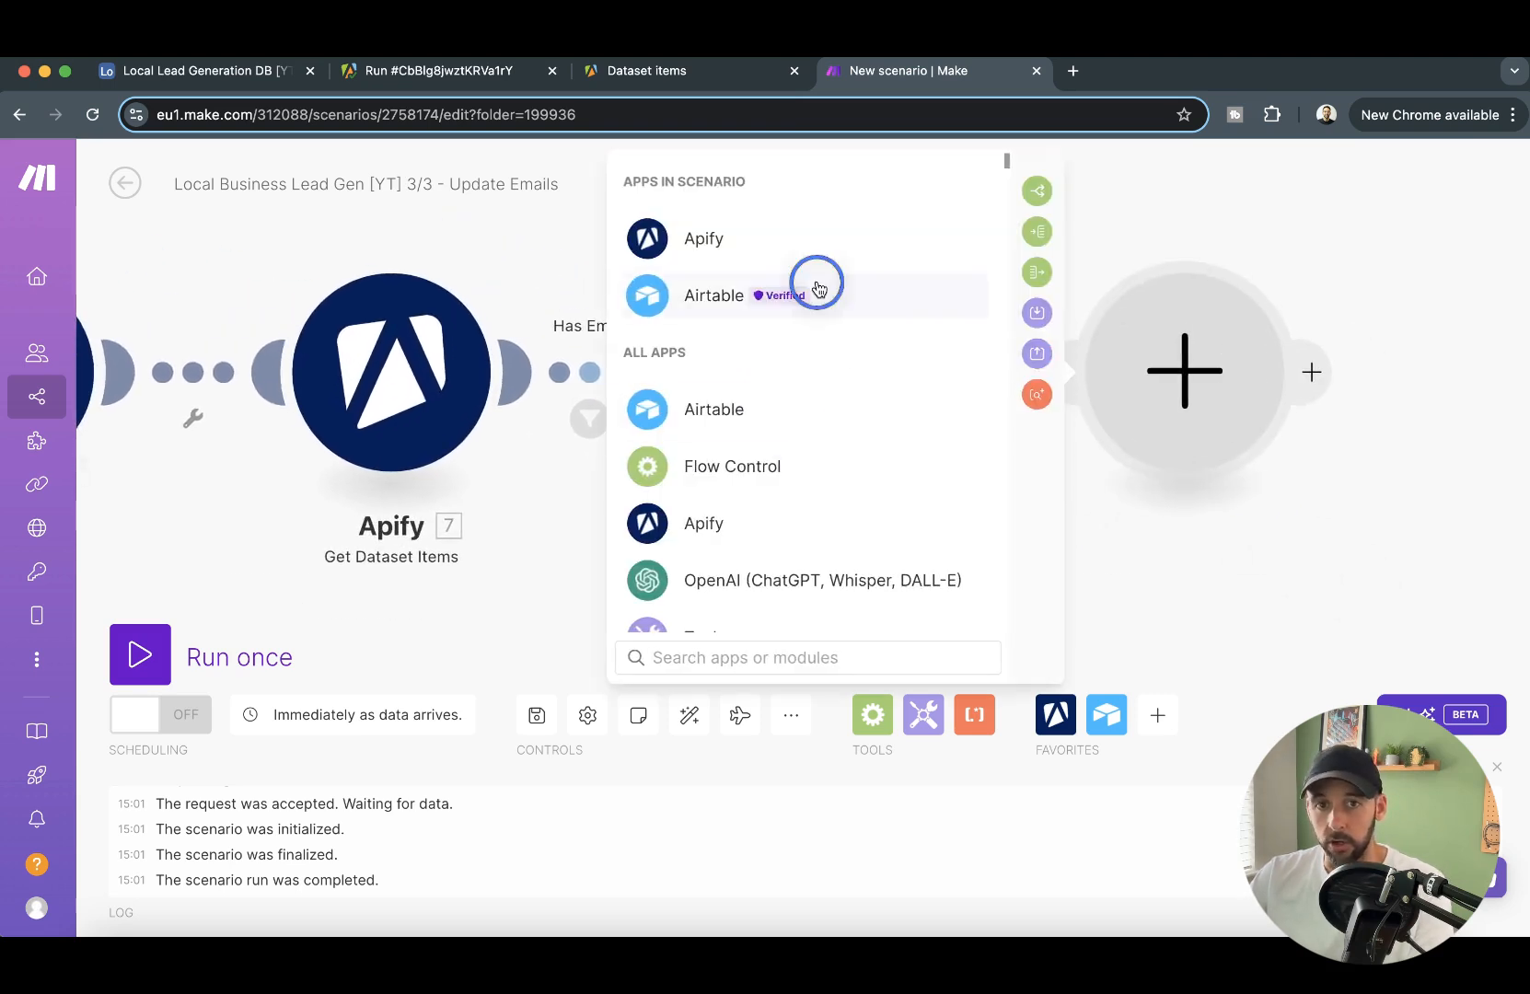
click(849, 530)
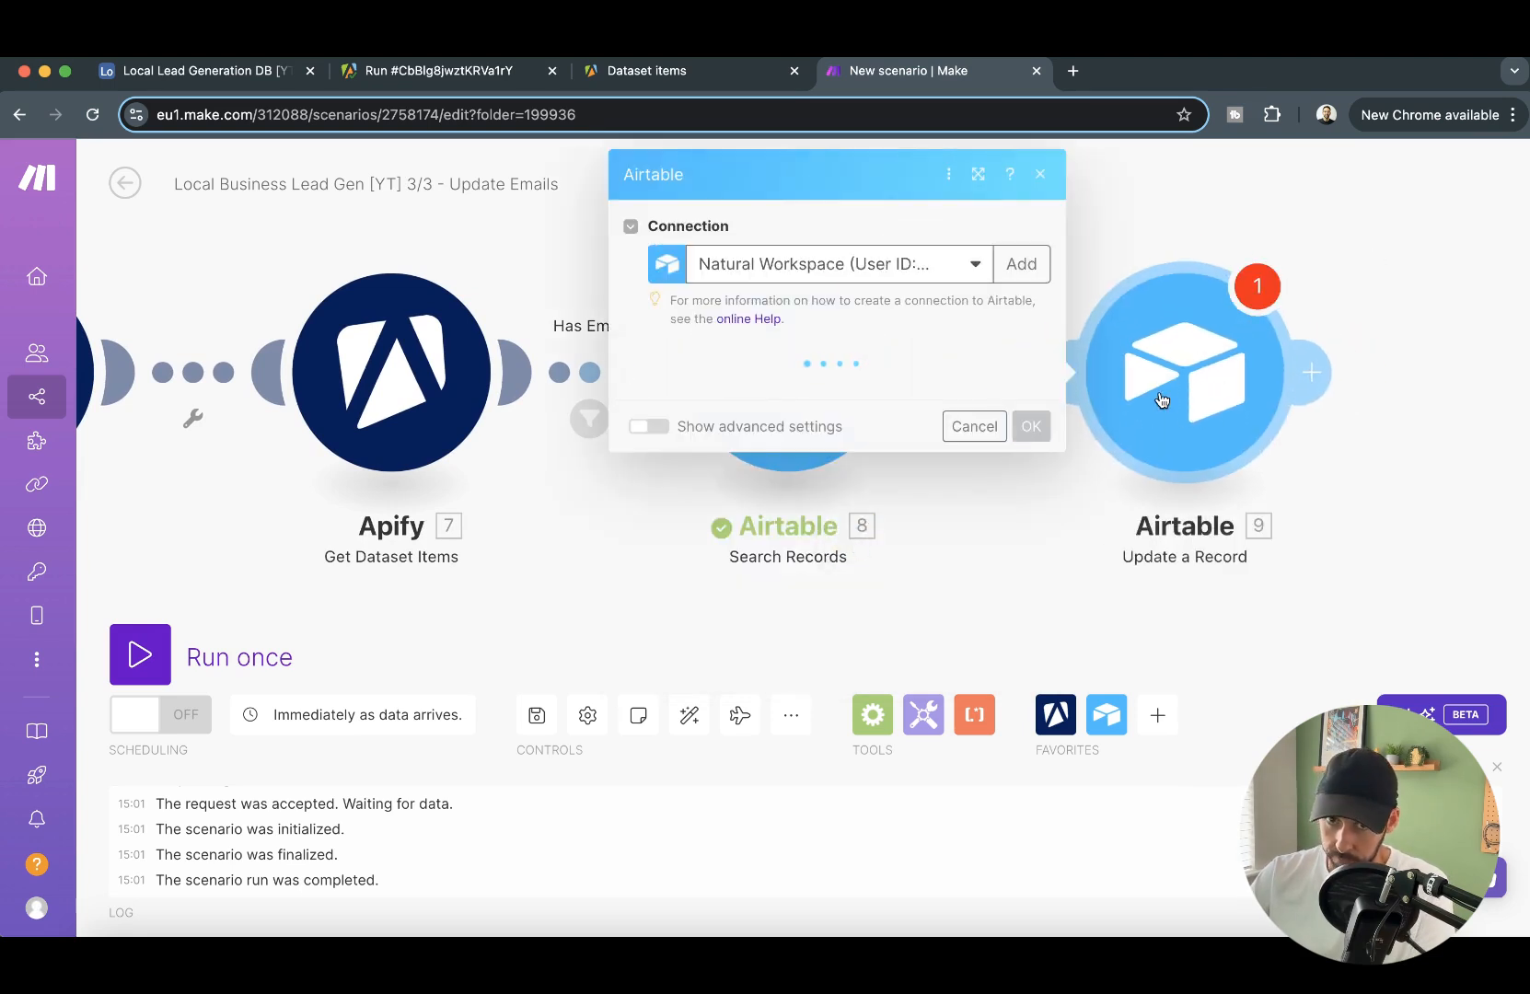
- Set the update module's base to Local Lead Generation DB [YT], table to Lead Data, and Record ID to the ID from Search Records
click(831, 395)
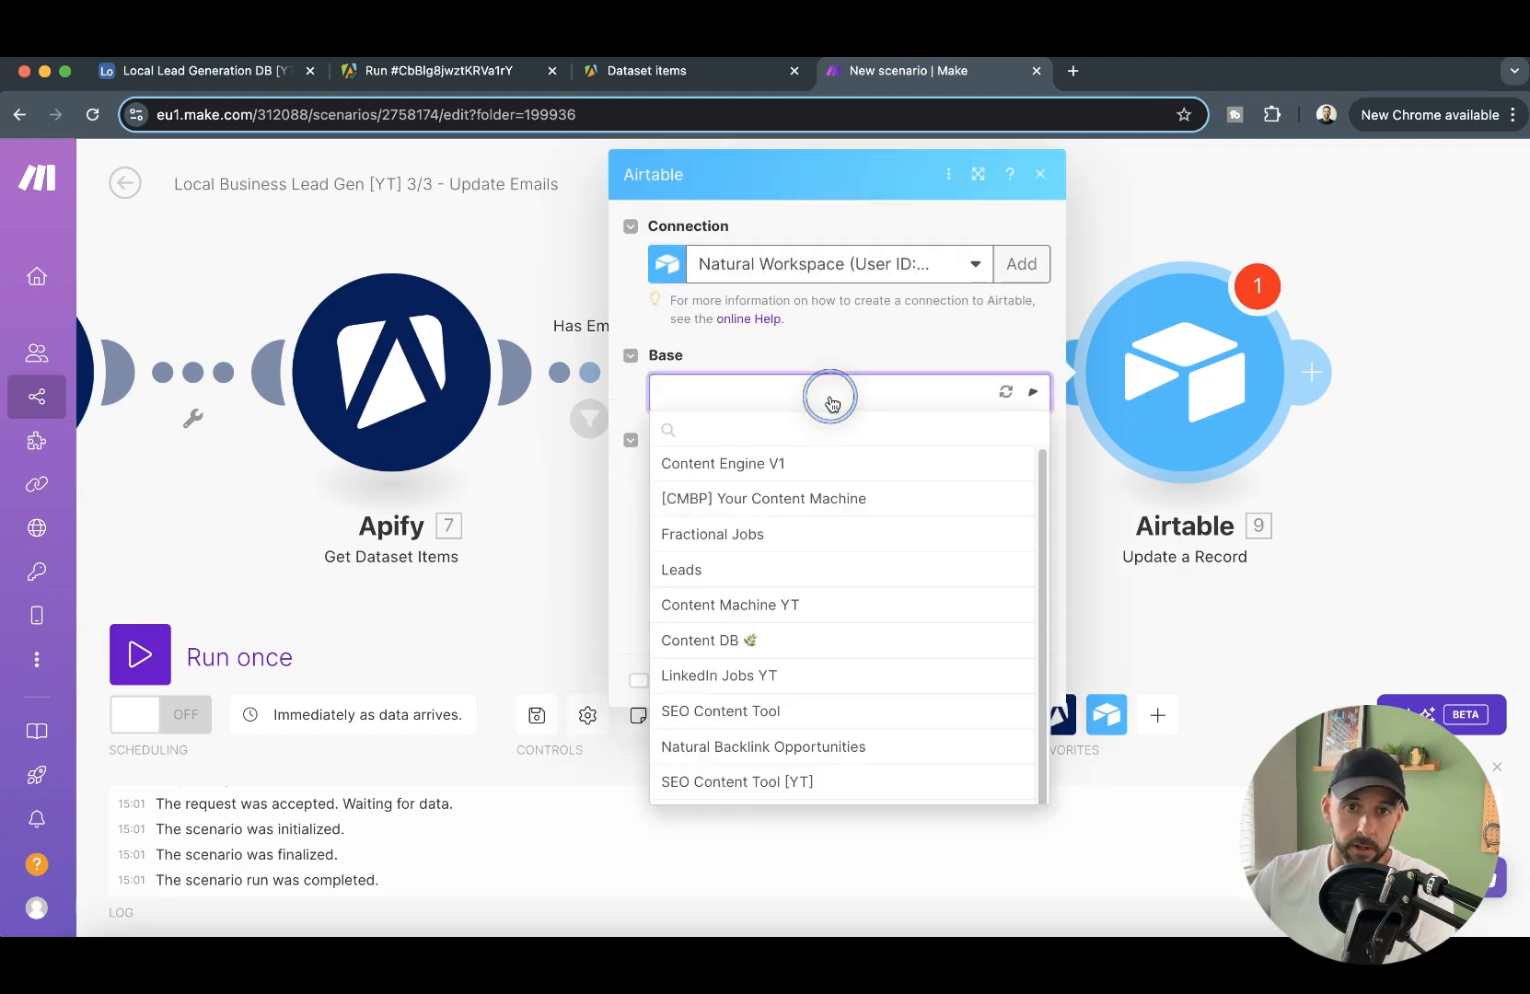
scroll(788, 787, down, 1)
click(784, 904)
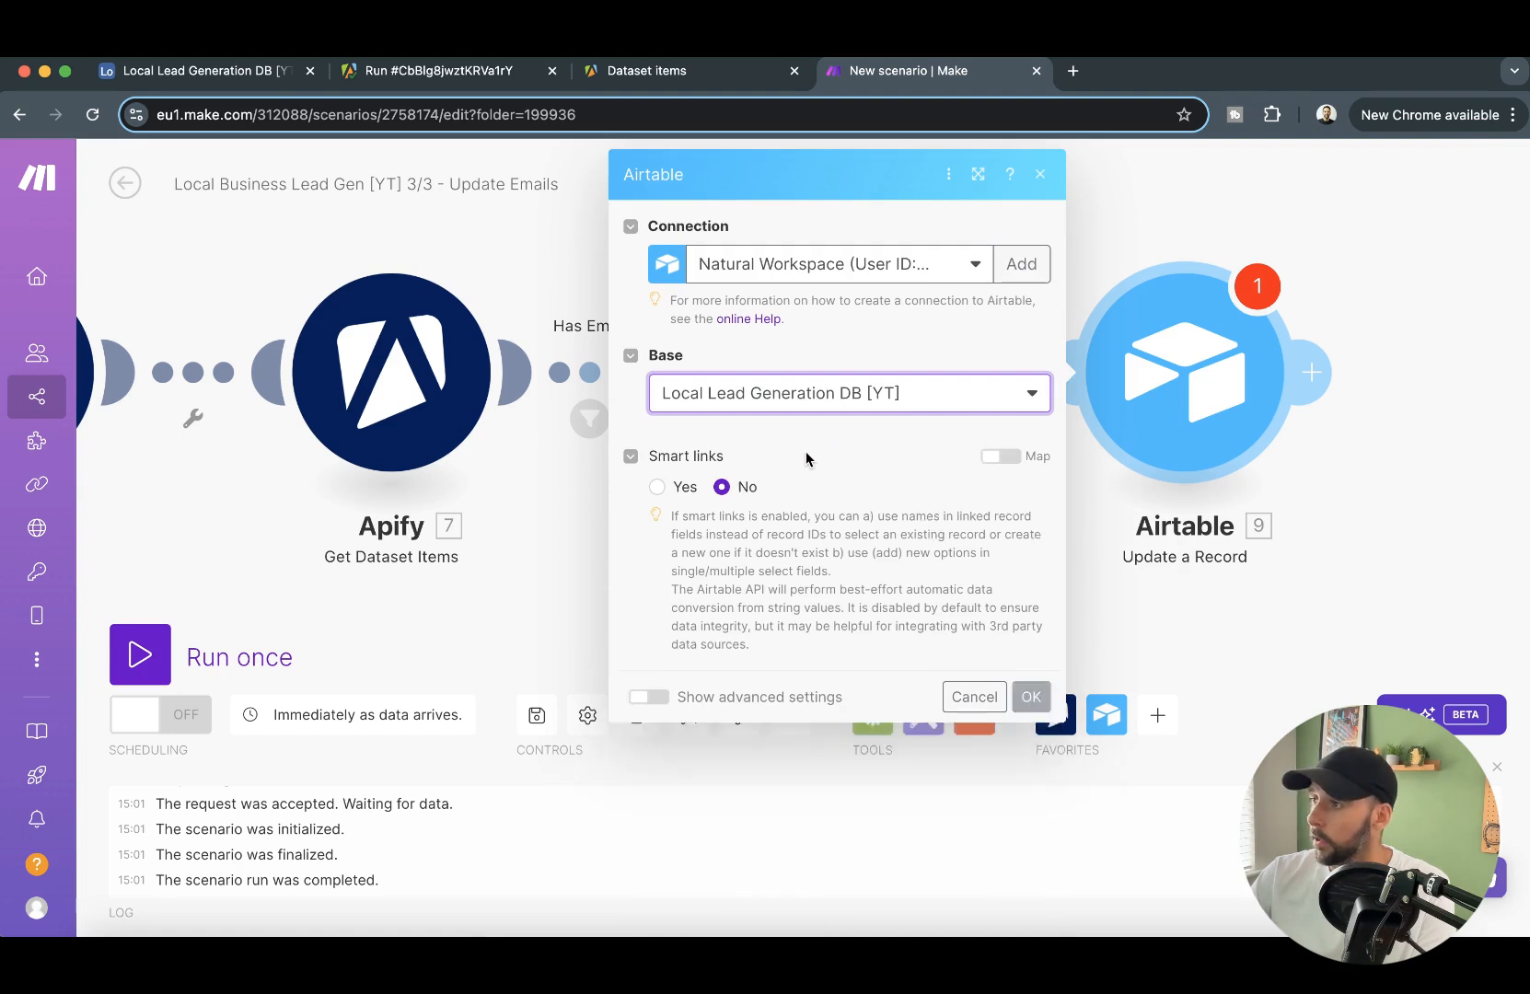
click(818, 472)
click(817, 549)
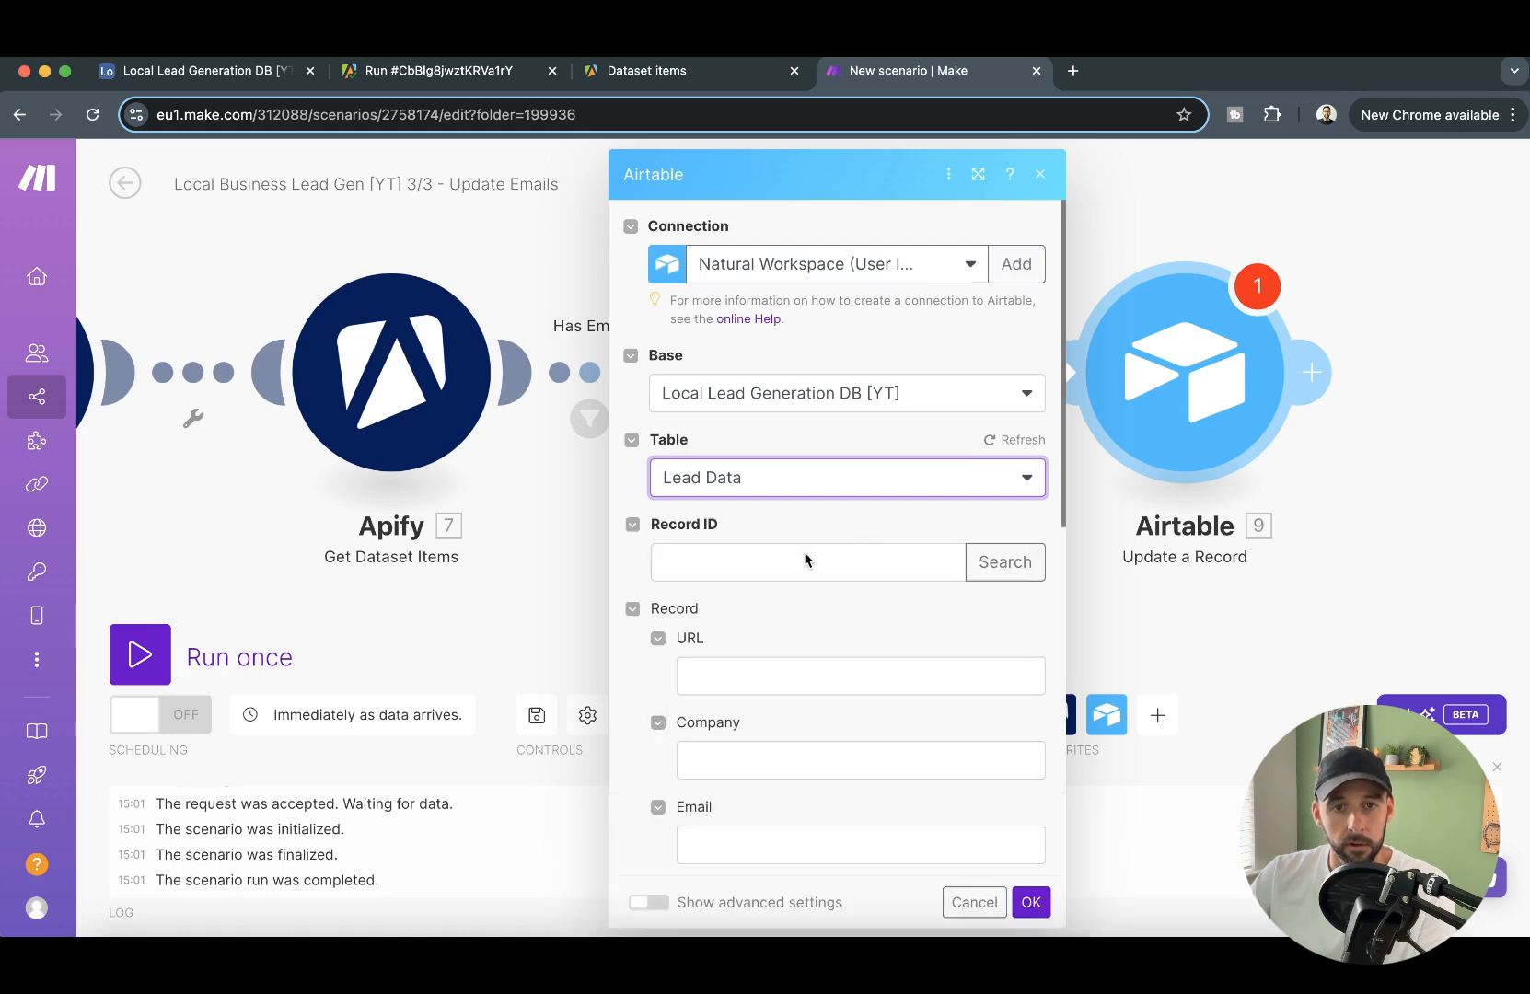
click(797, 563)
click(1017, 371)
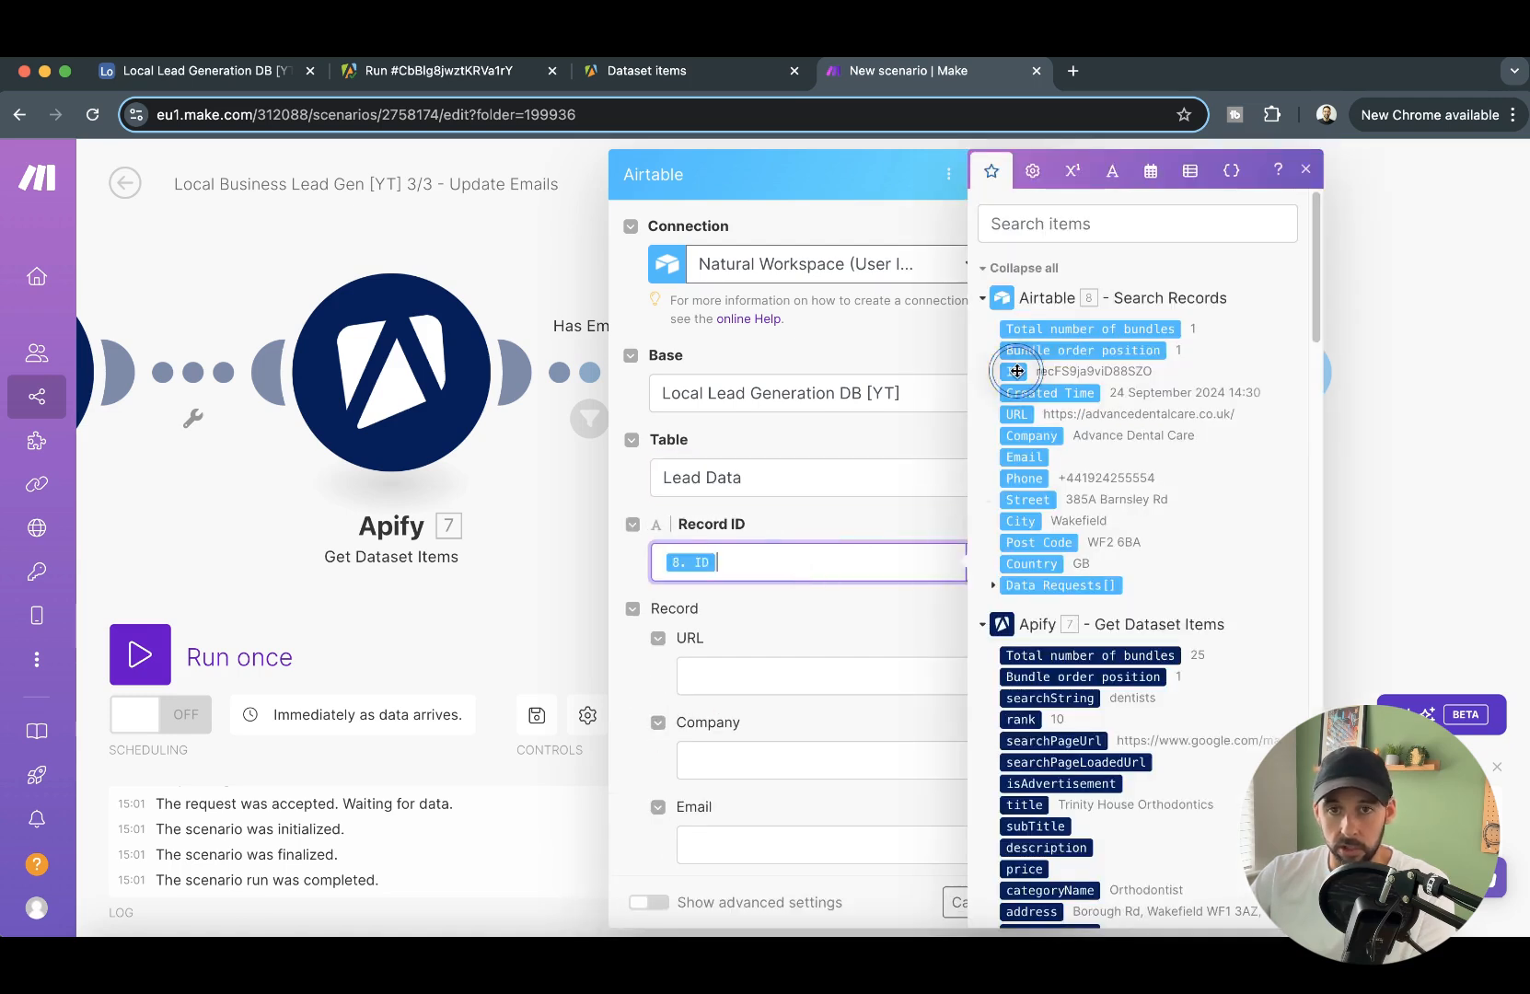
- Map the Email field to the contactDetails.emails[] item from Get Dataset Items, and save the module settings
scroll(833, 502, down, 4)
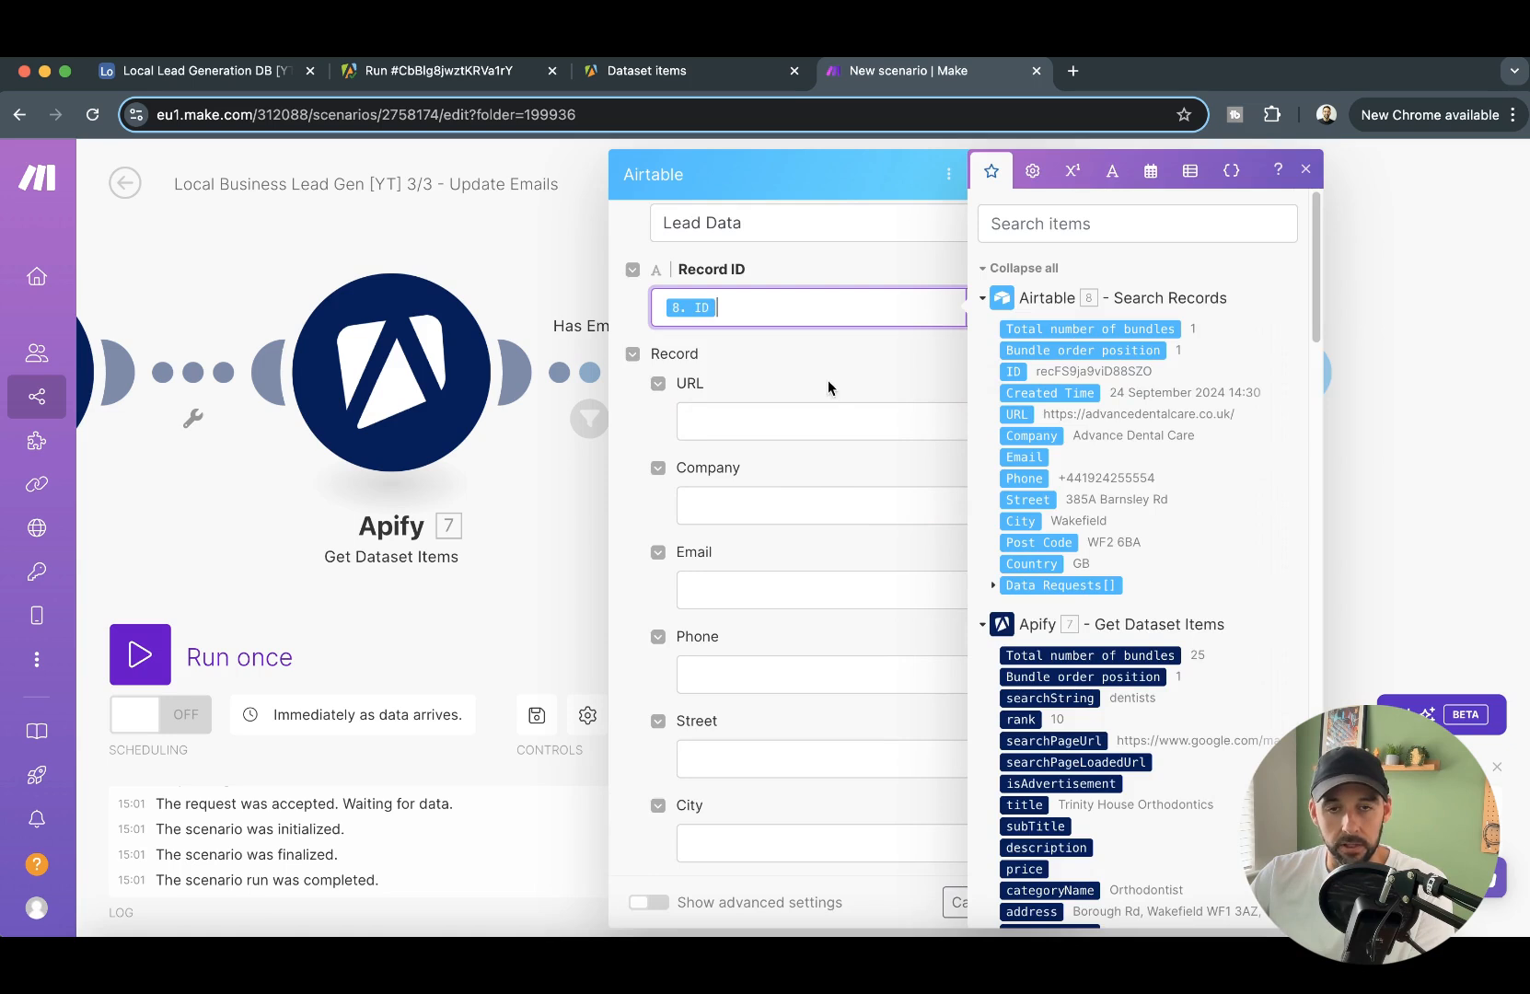
scroll(824, 518, down, 4)
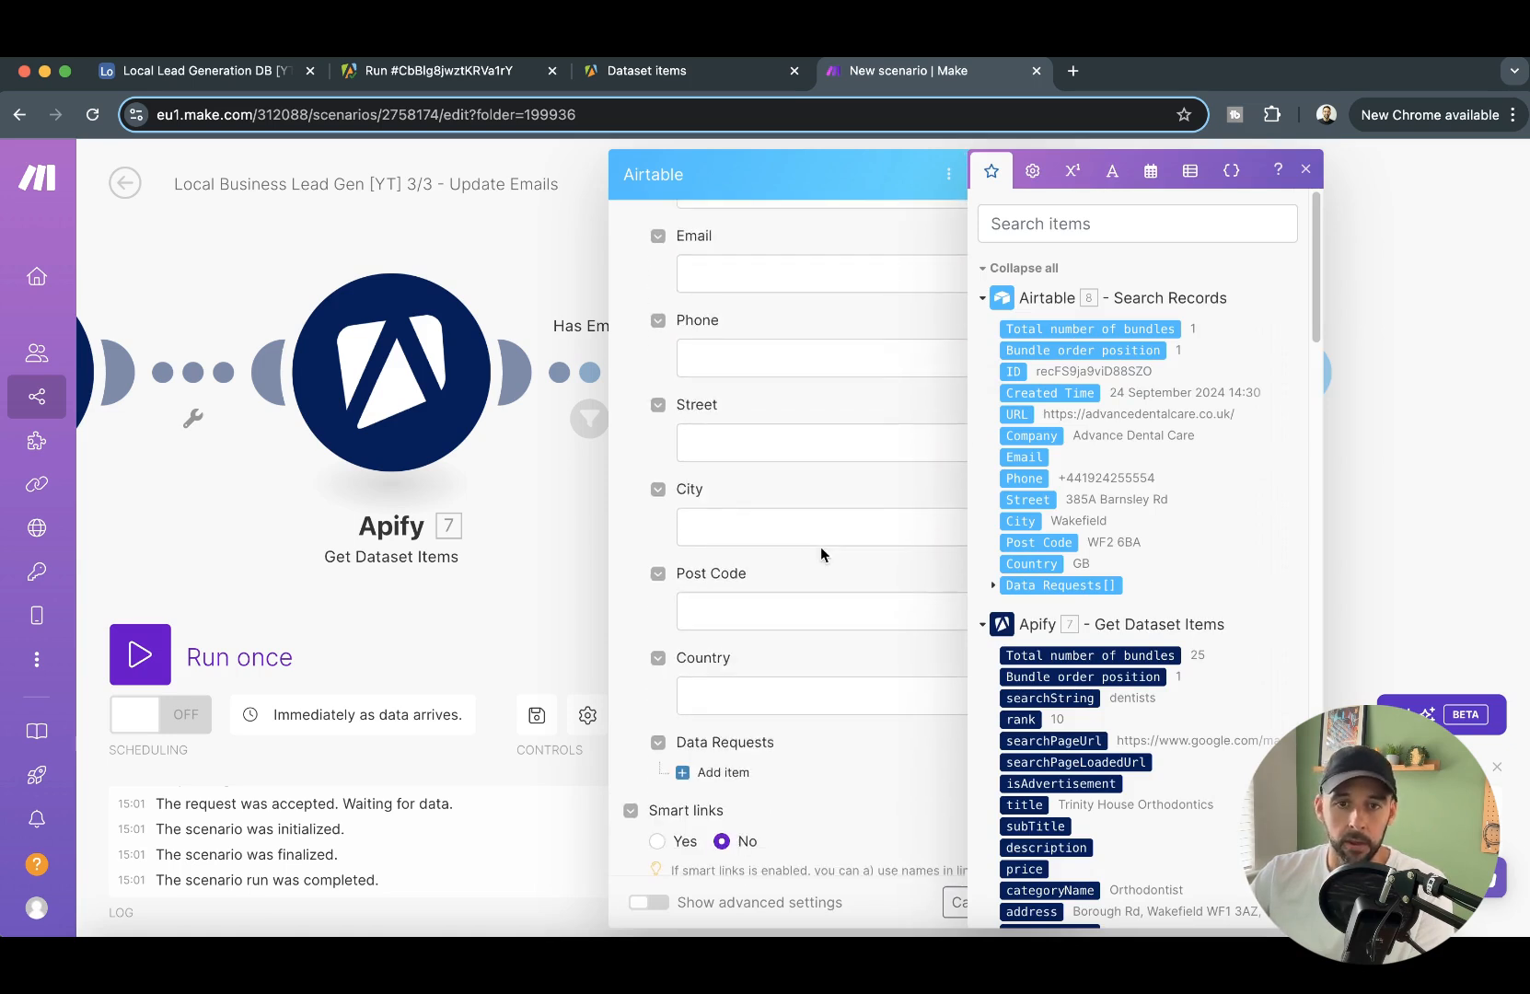
click(741, 257)
scroll(1332, 660, down, 15)
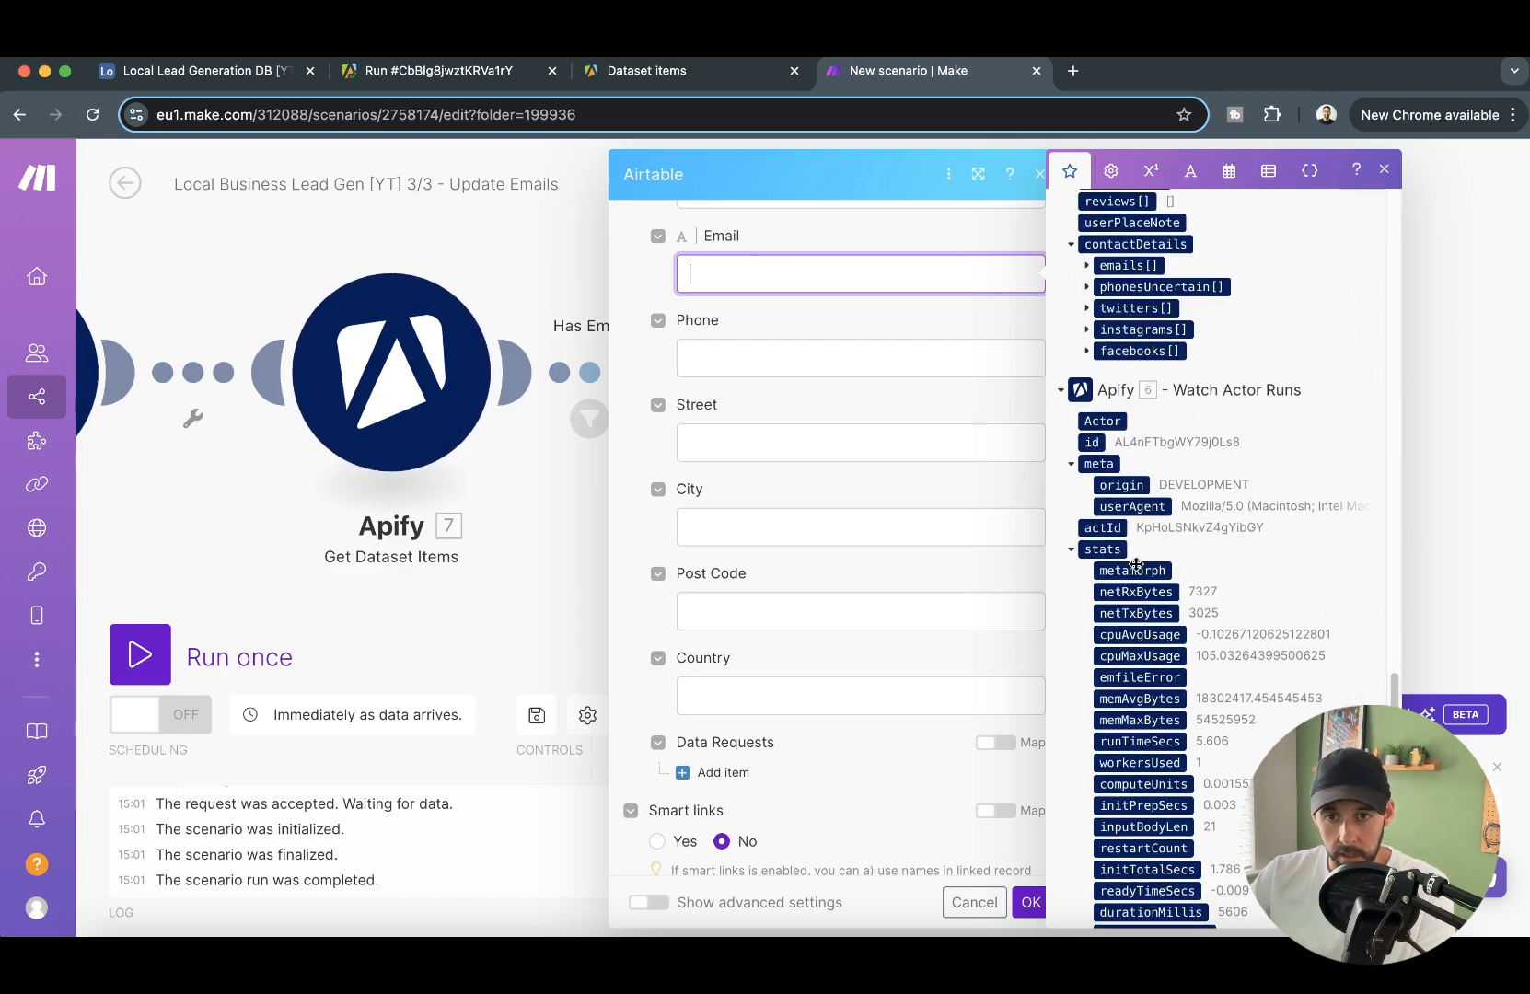
scroll(1135, 493, down, 5)
scroll(1135, 493, up, 7)
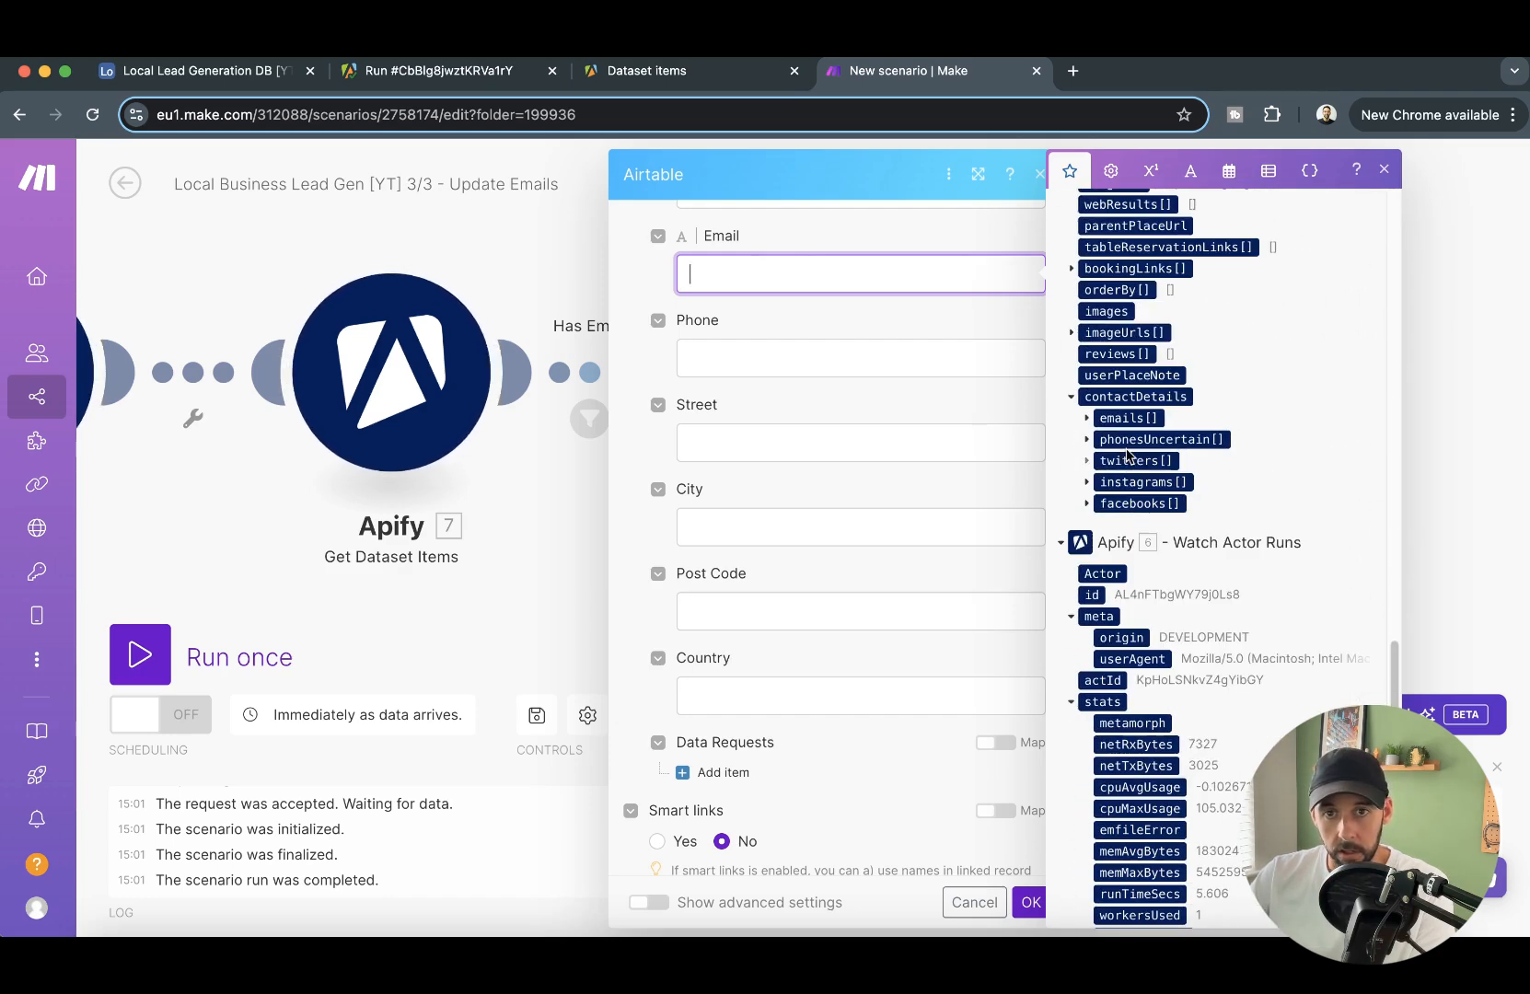
click(1086, 420)
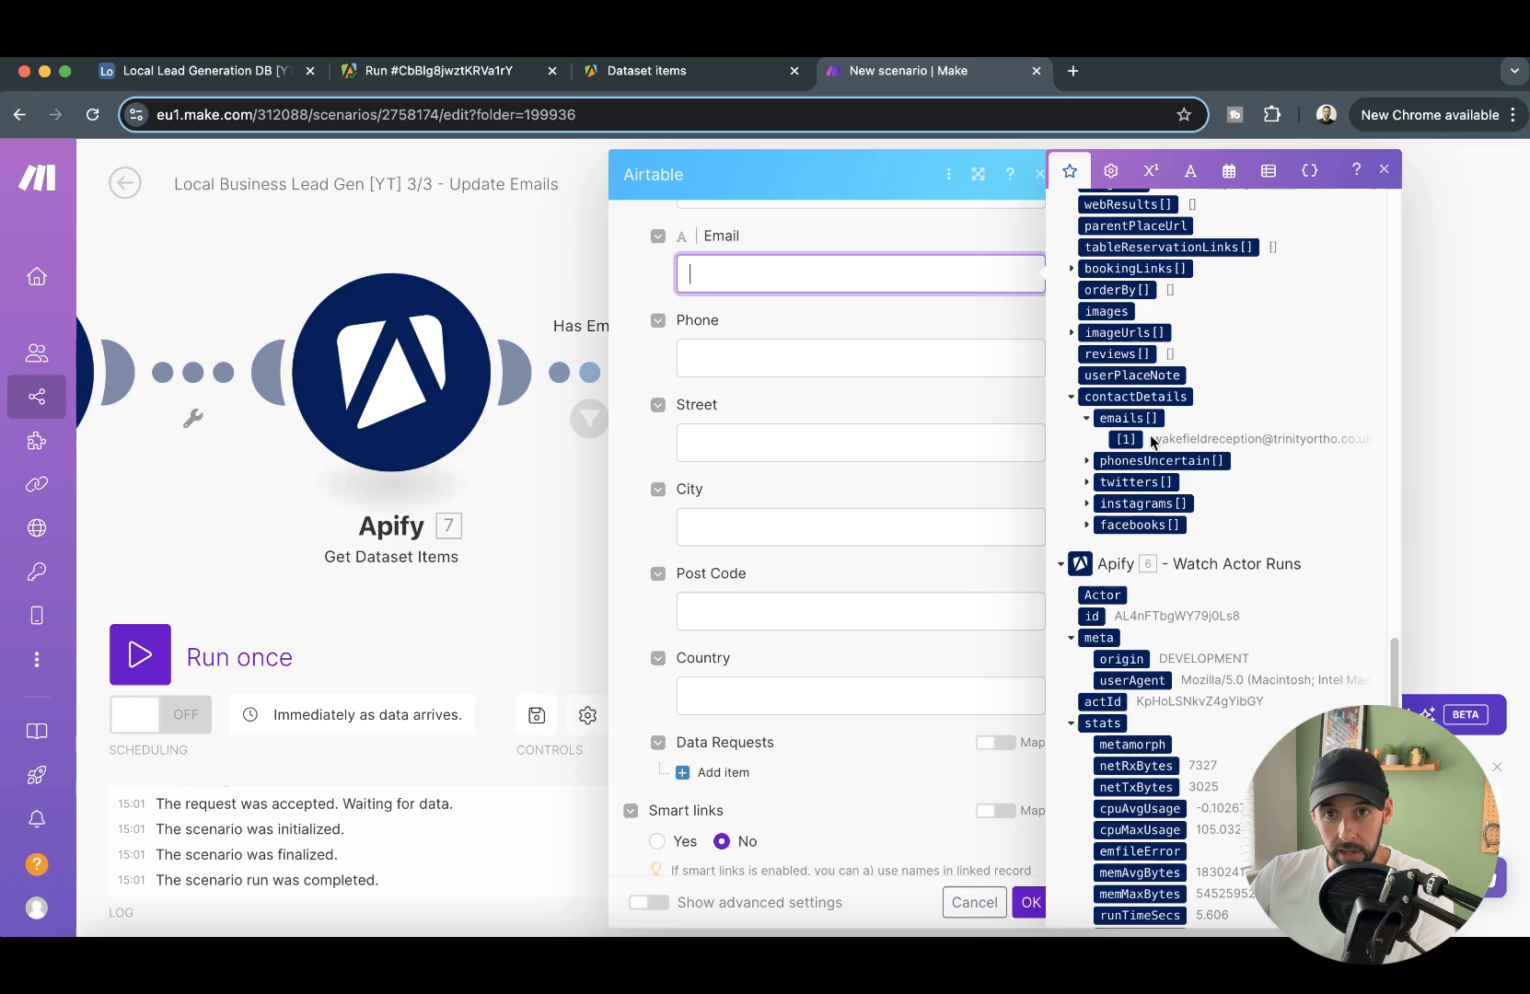
click(1127, 439)
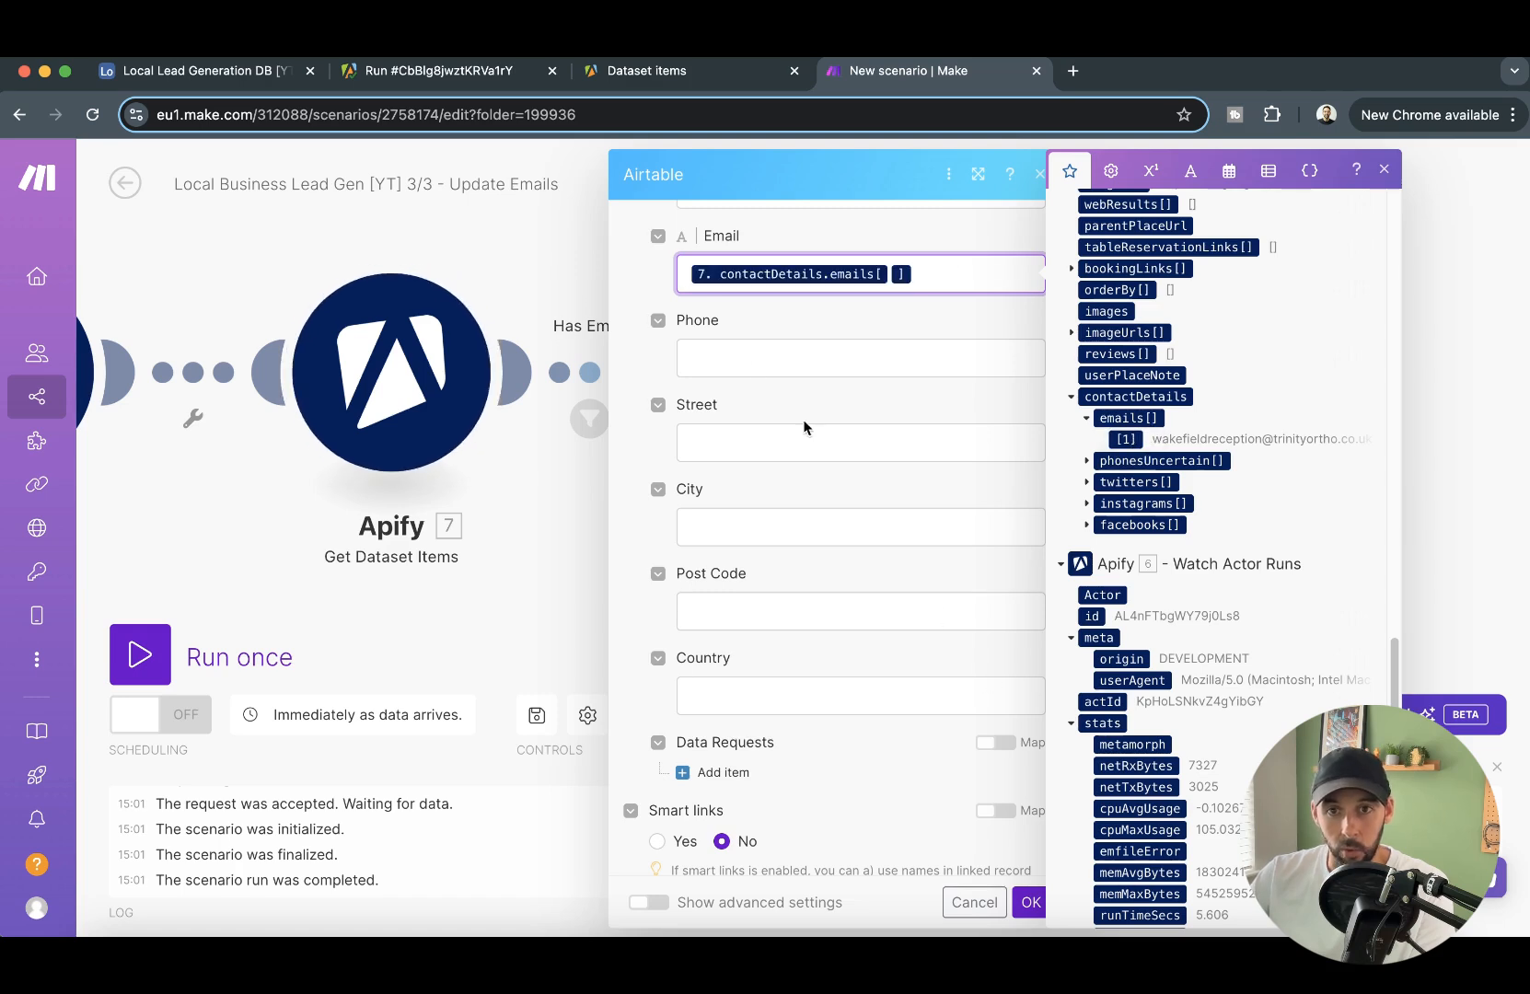
click(1029, 902)
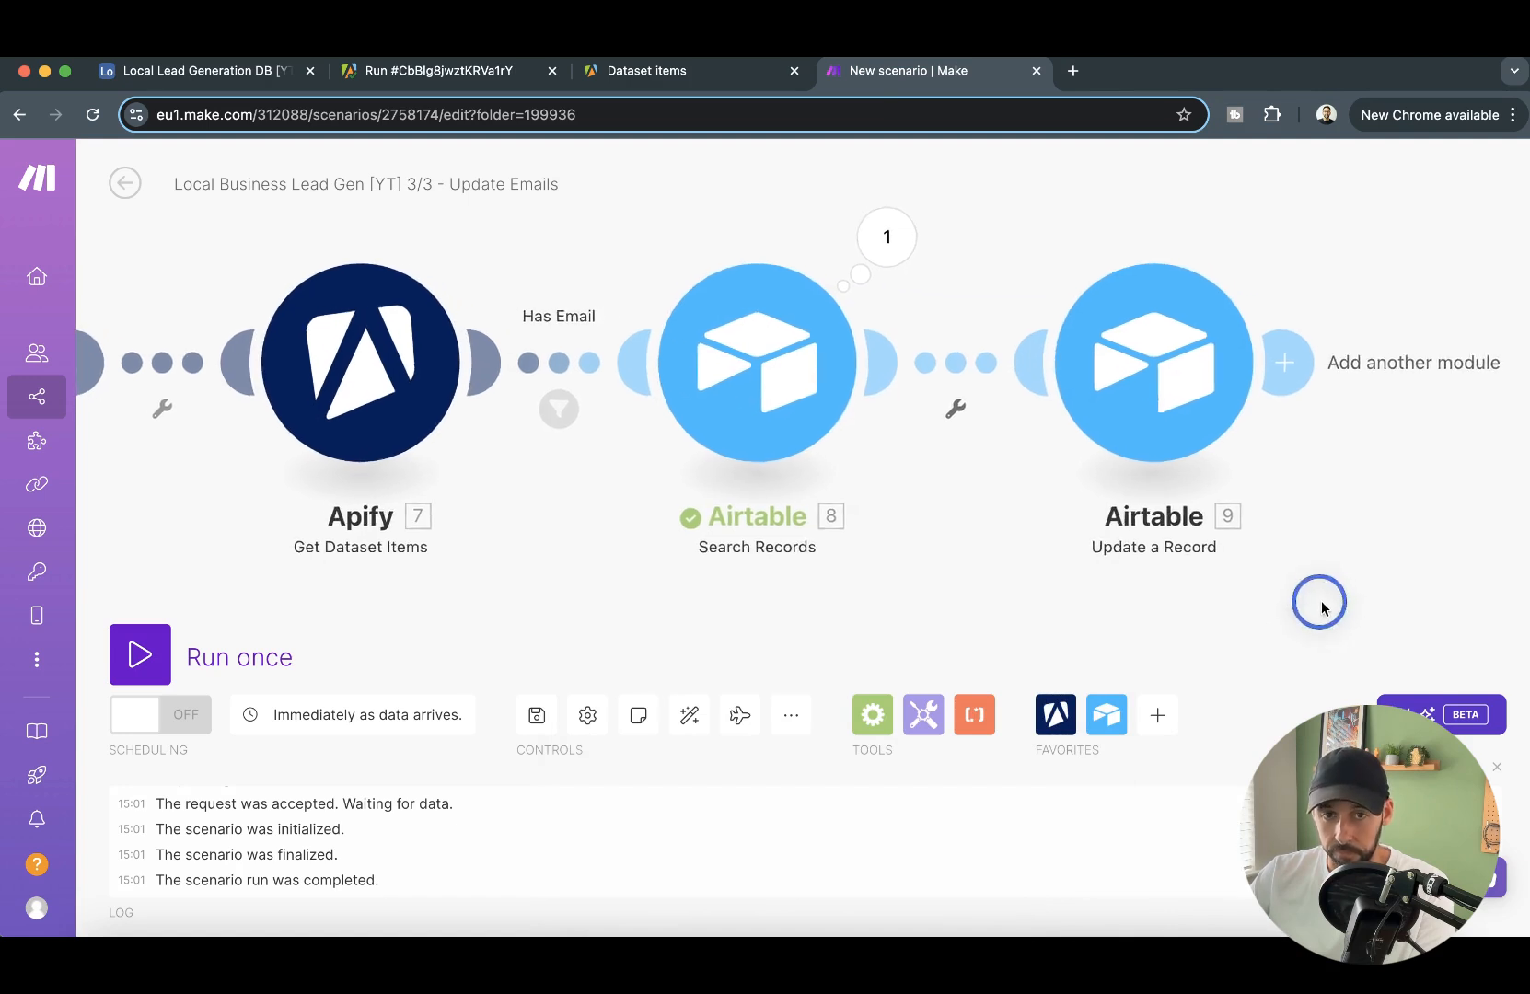
- Save the Update Emails scenario and activate it to run immediately as data arrives
scroll(1318, 608, down, 2)
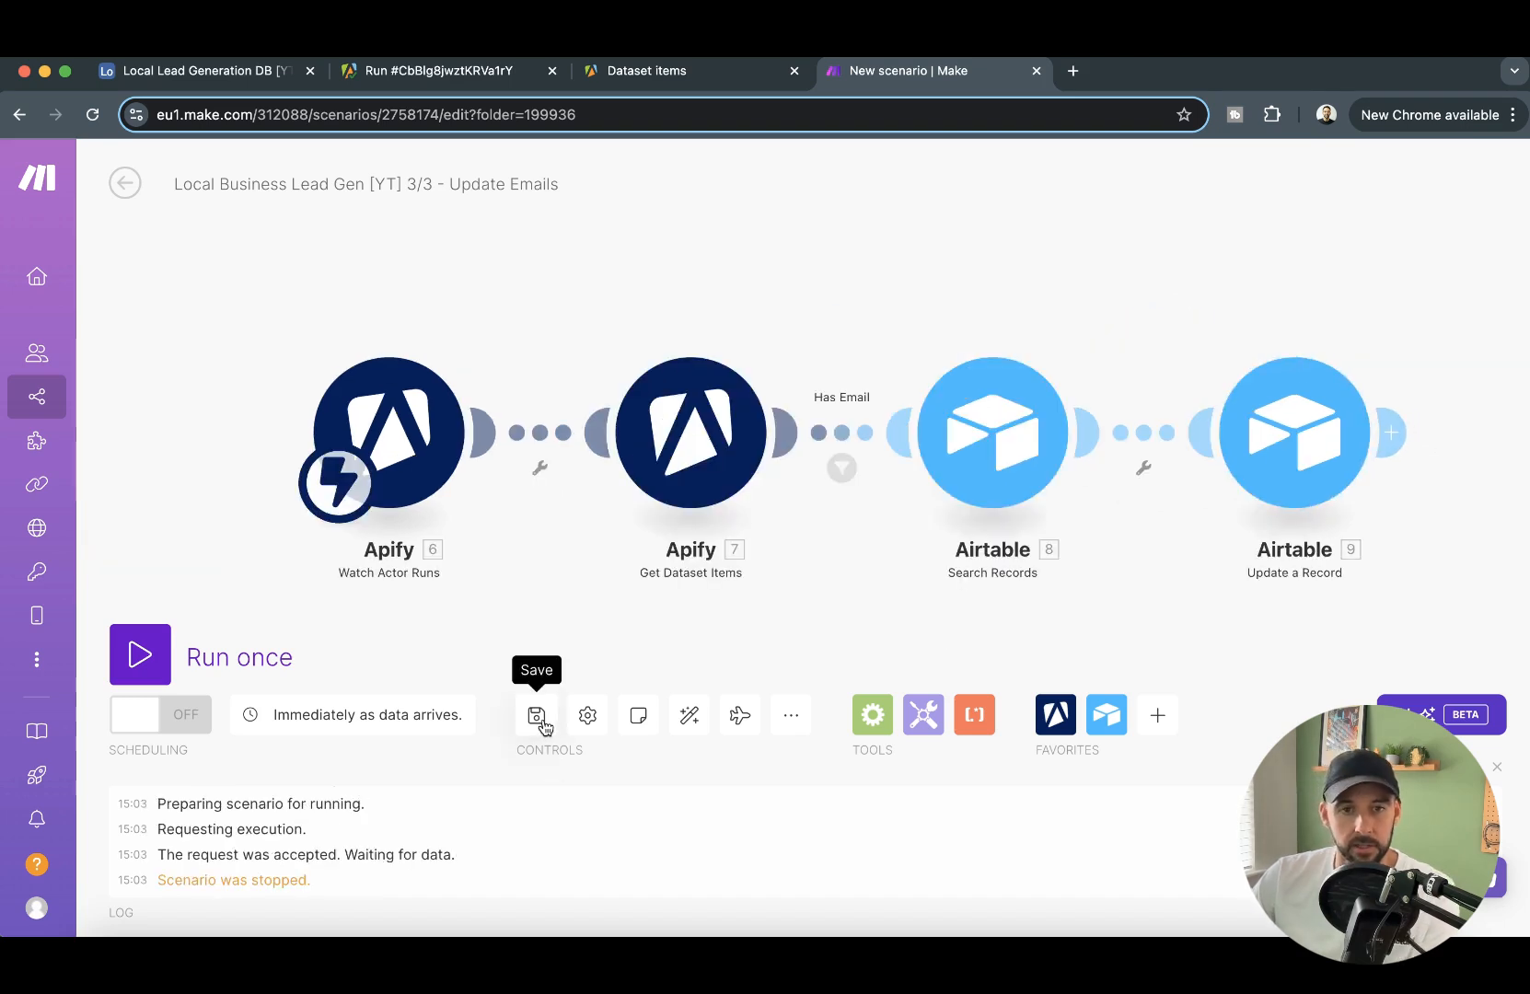
click(543, 724)
drag(1168, 620, 1144, 618)
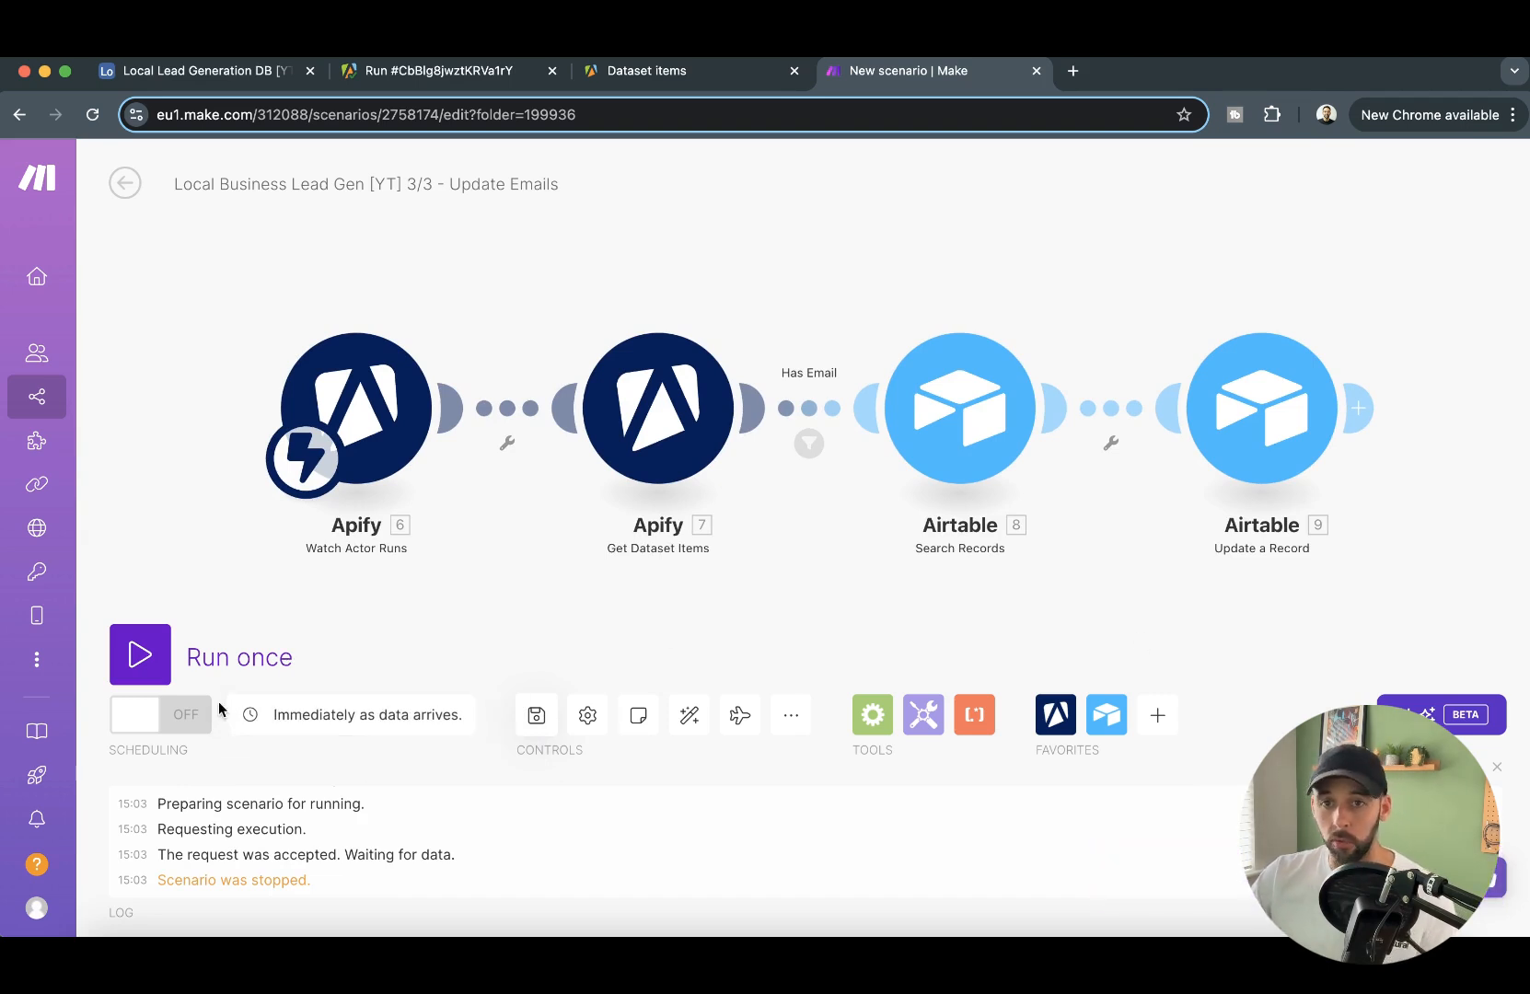
click(164, 725)
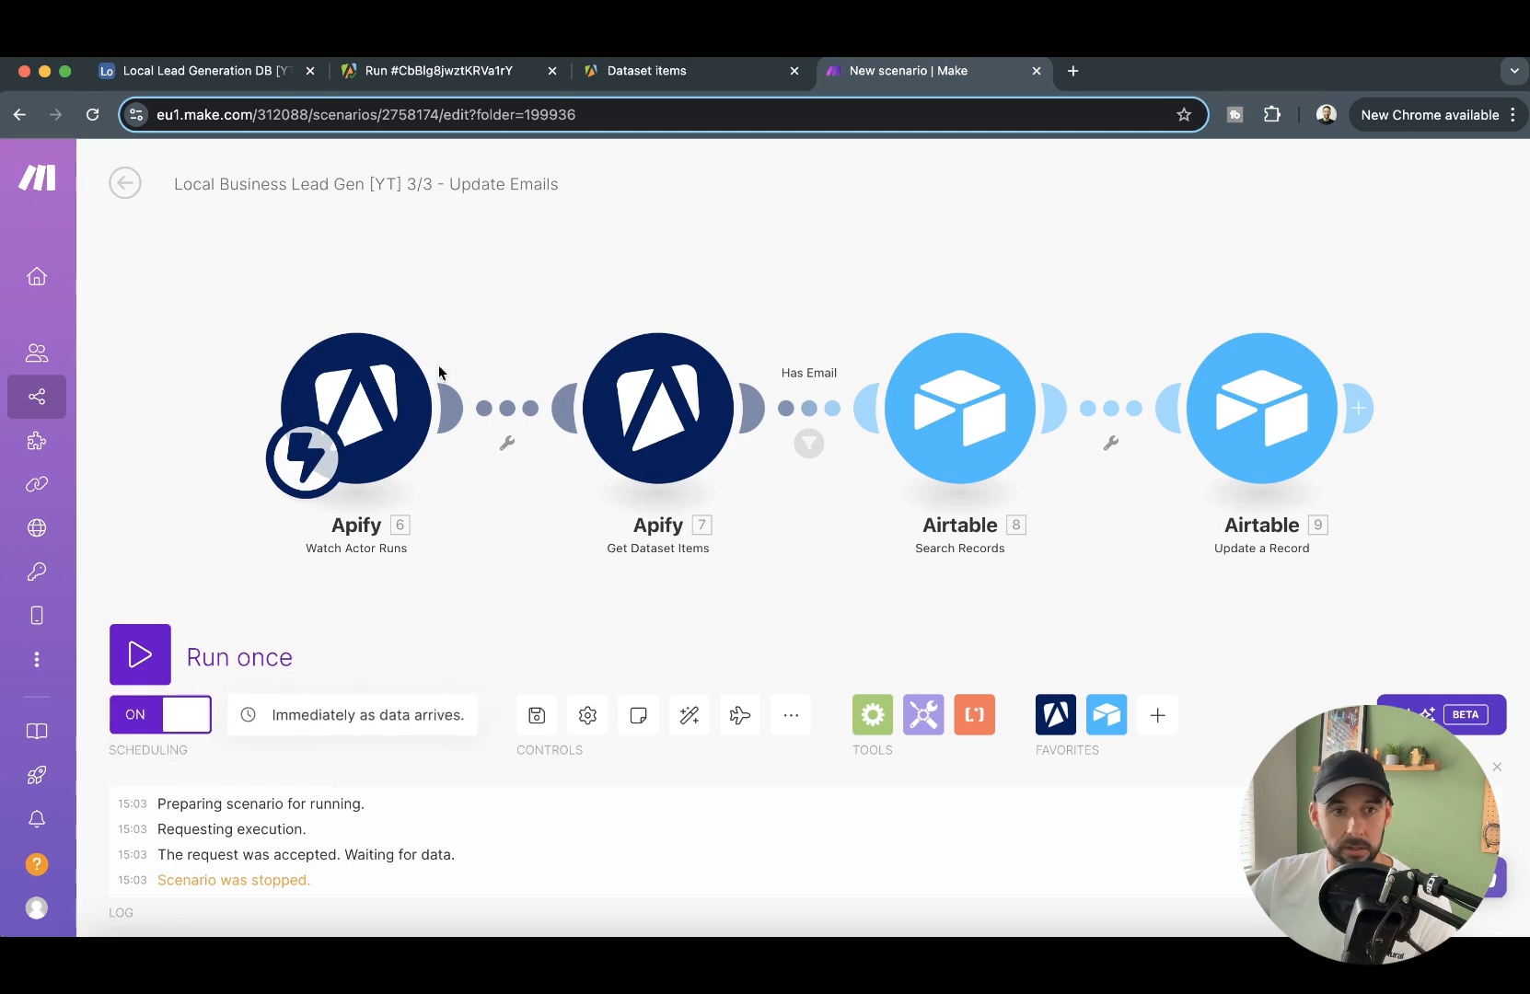
- Go to the [YT] Local Business Lead Gen folder and open the Lead Gen [YT] - Initiate Google Maps Scrape 1/4 scenario
click(125, 182)
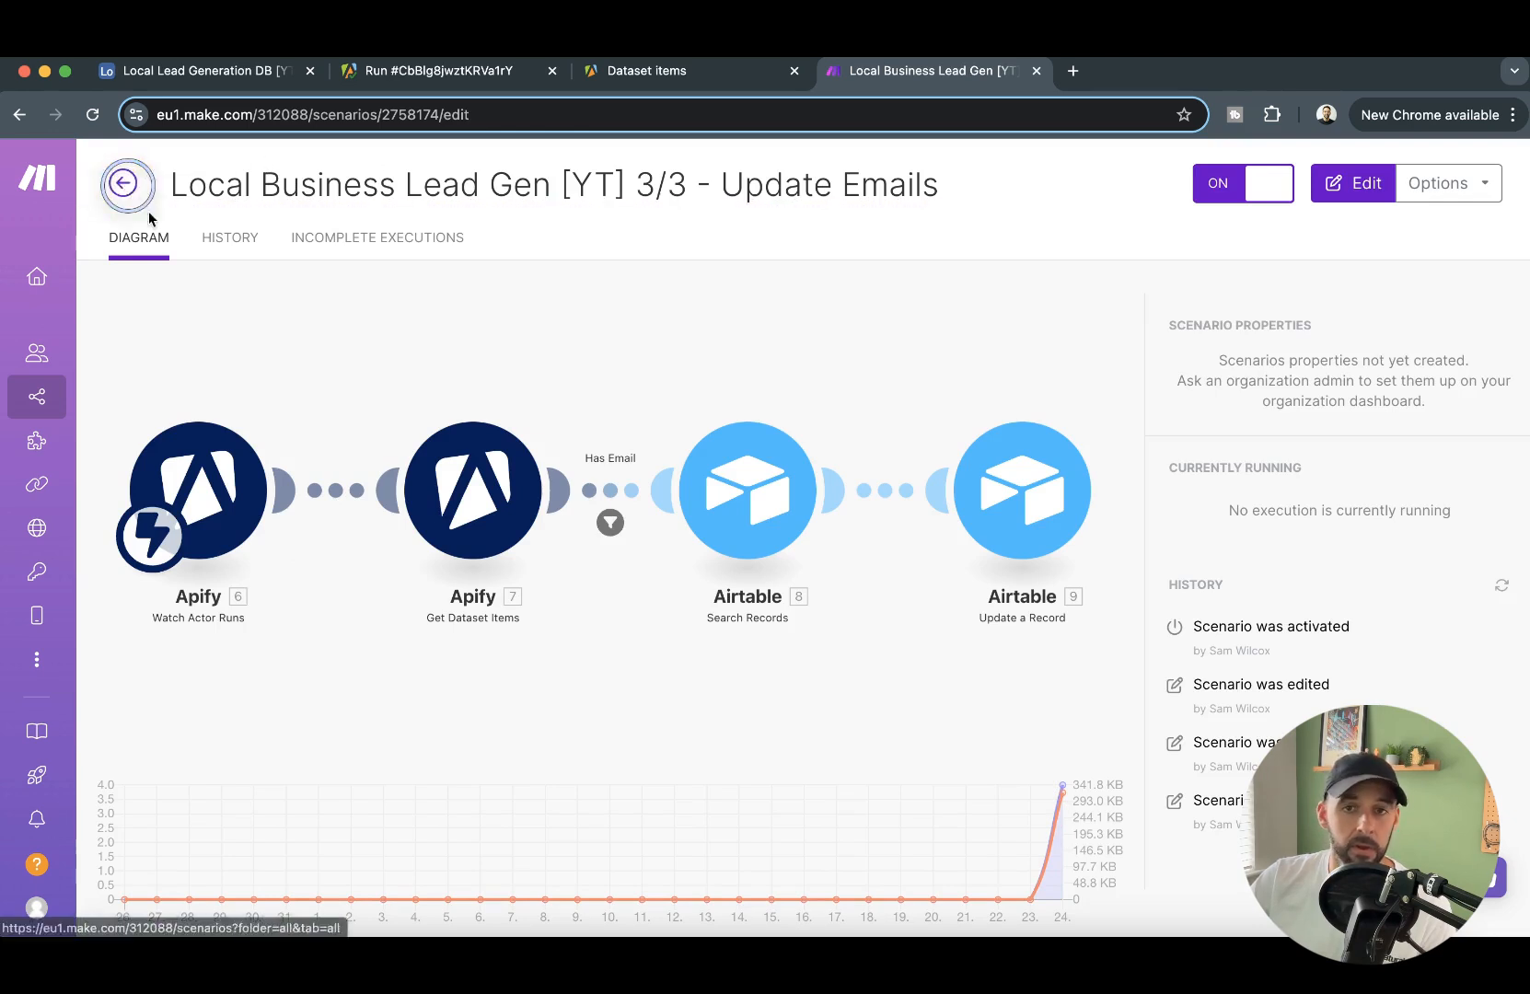
click(127, 185)
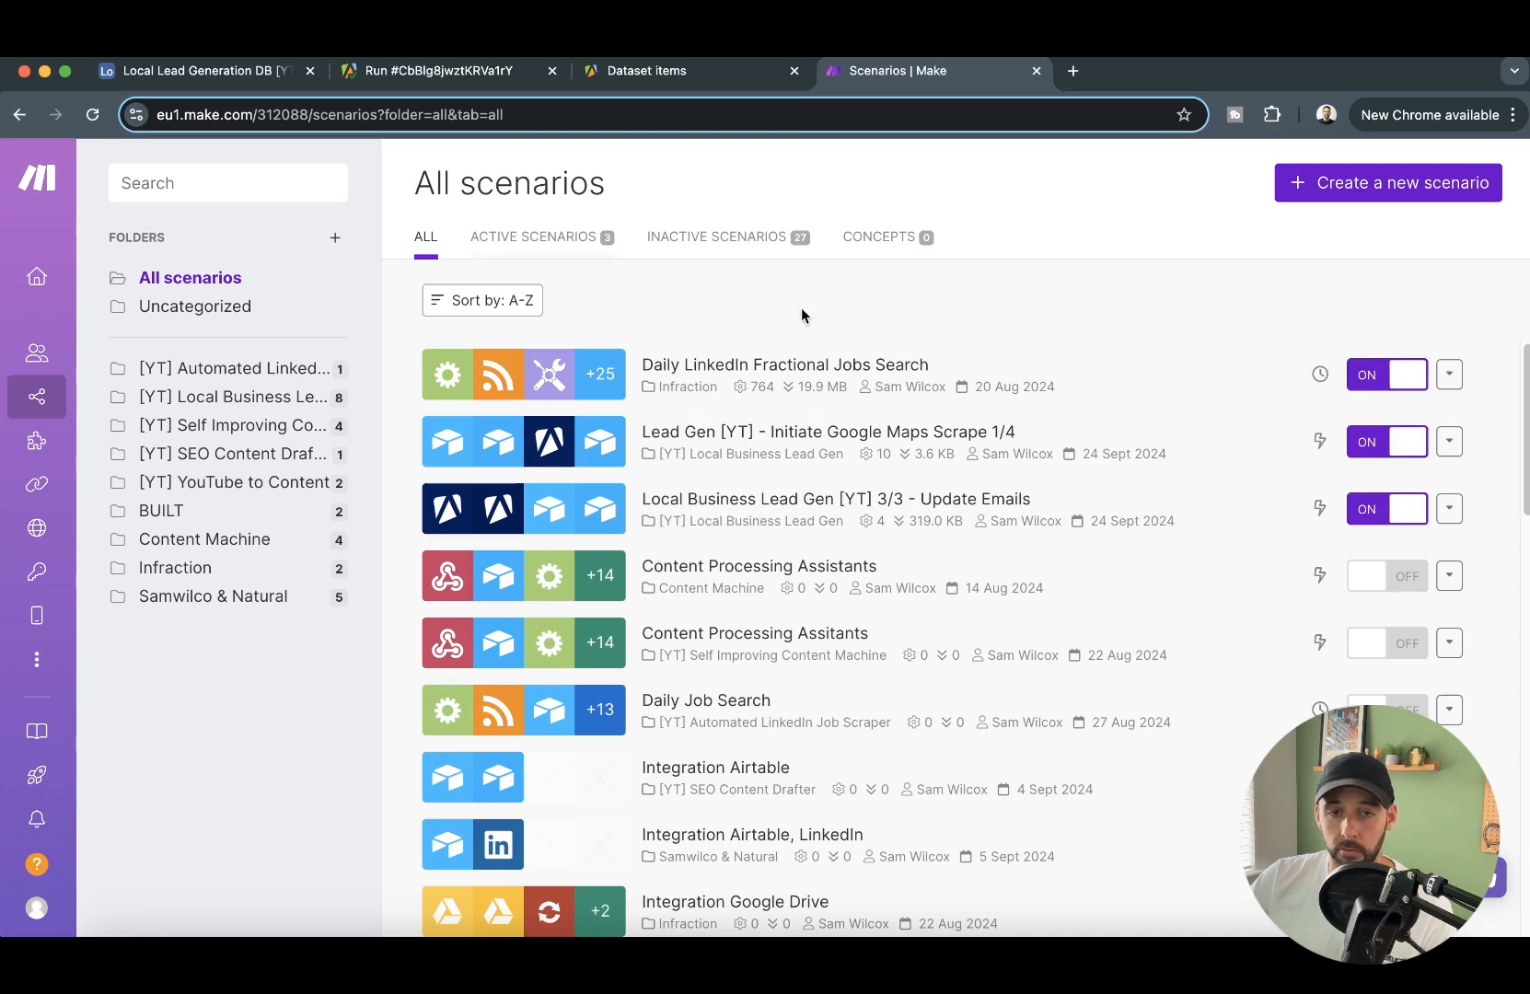
click(210, 406)
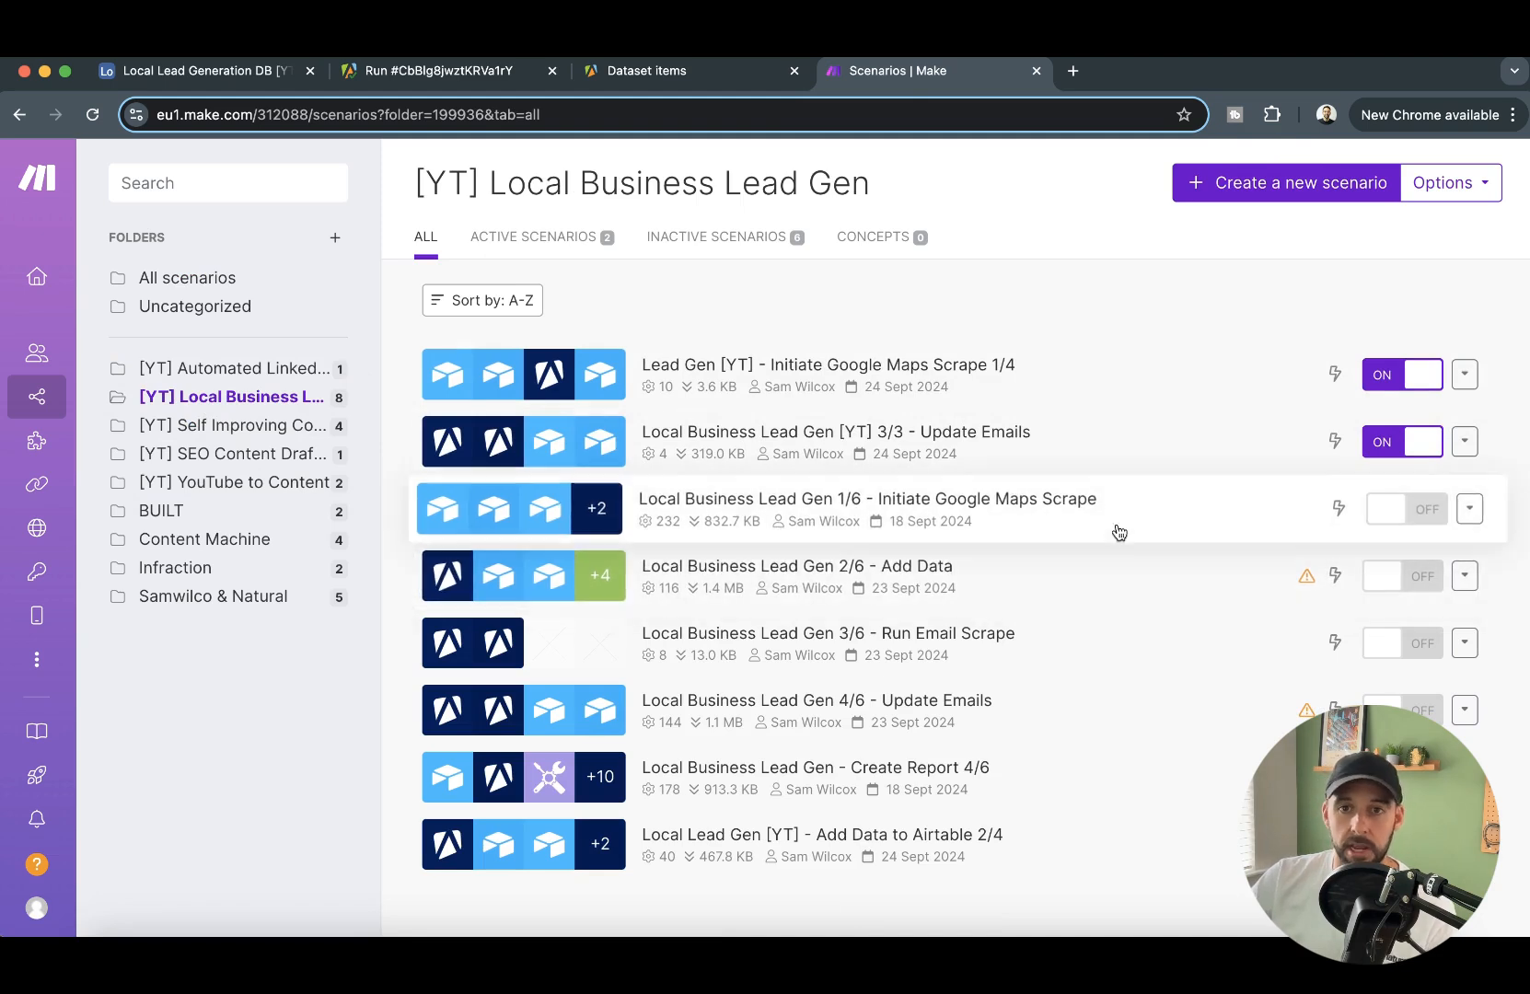
click(1263, 583)
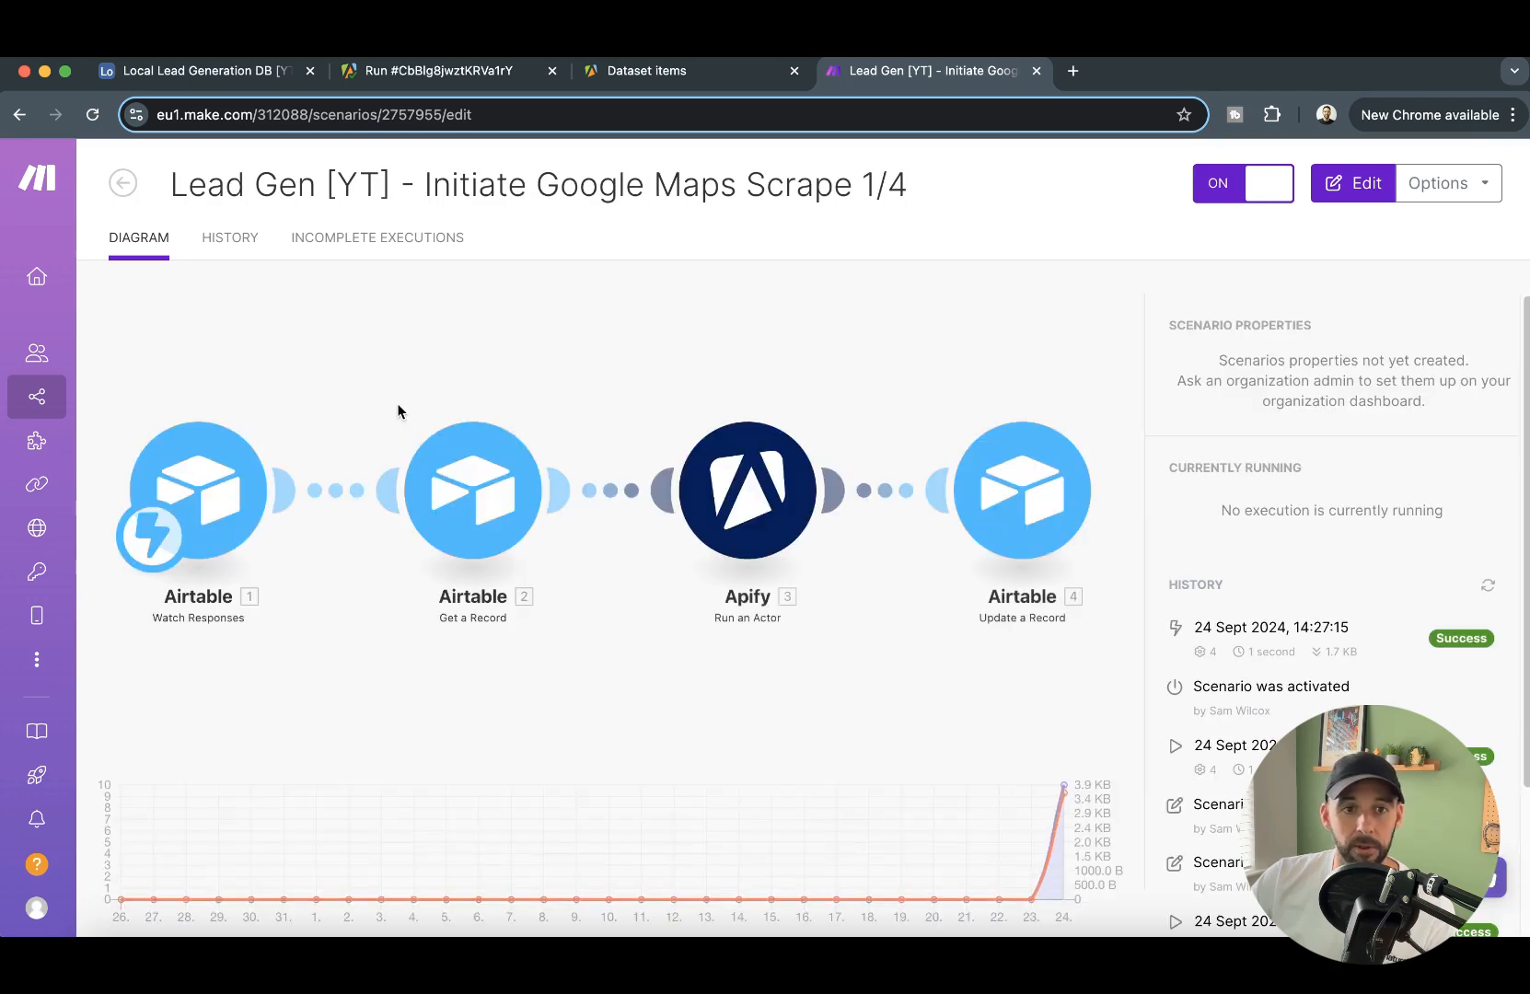
- Check the Data Requests table in Airtable, and open the Local Business Lead Gen 2/6 - Add Data scenario in Make
click(243, 71)
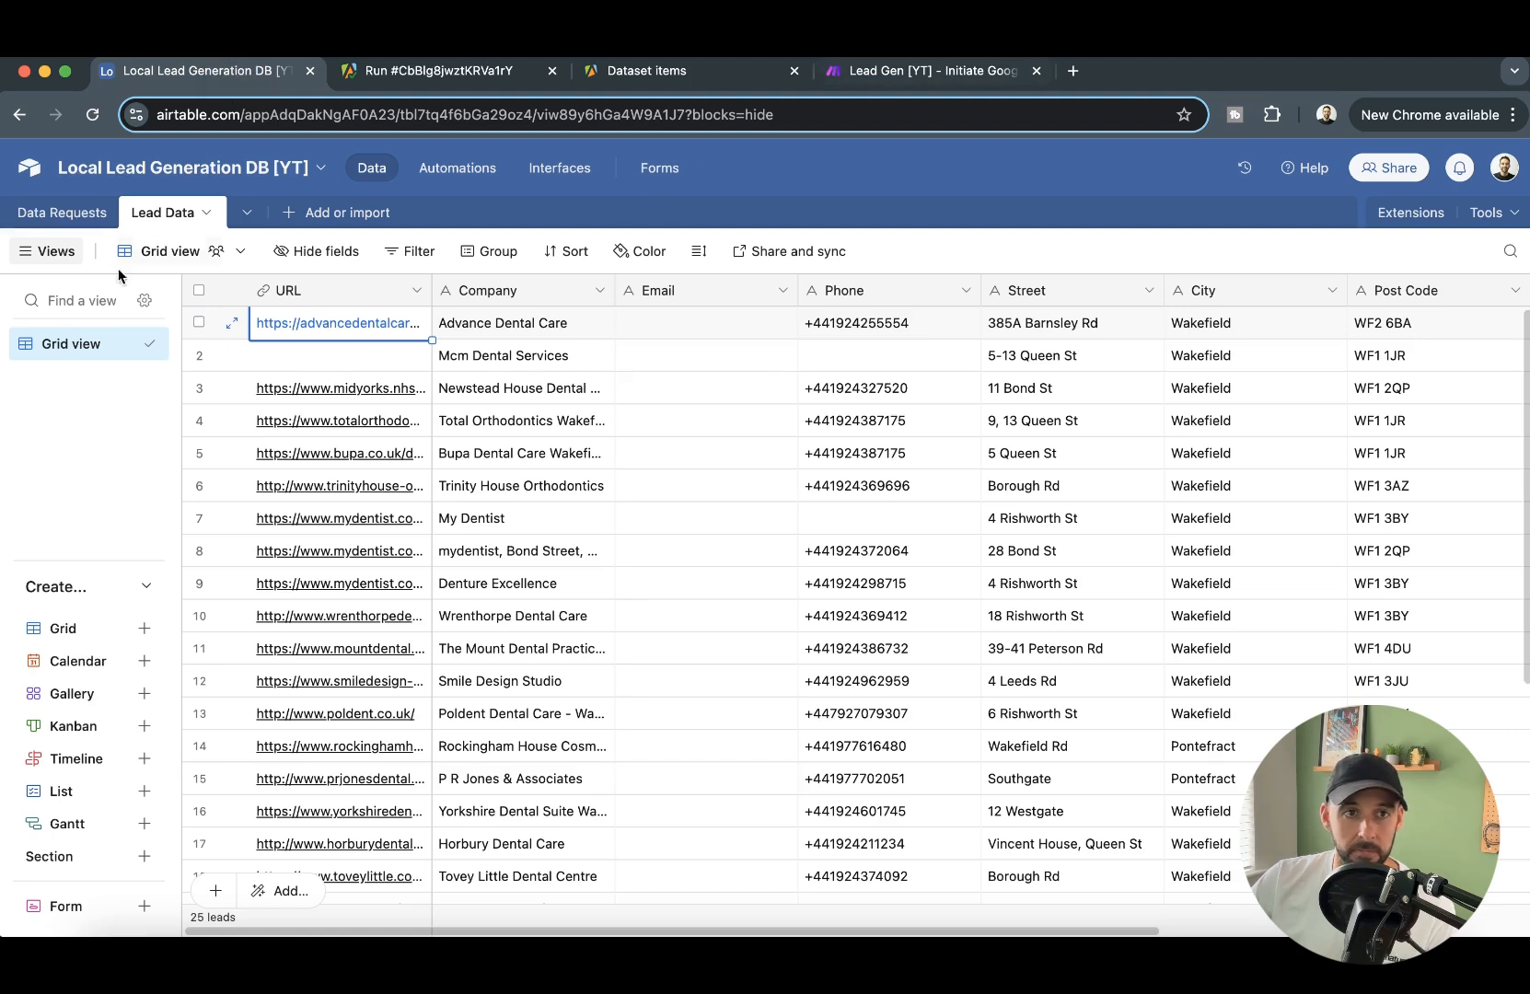
click(61, 212)
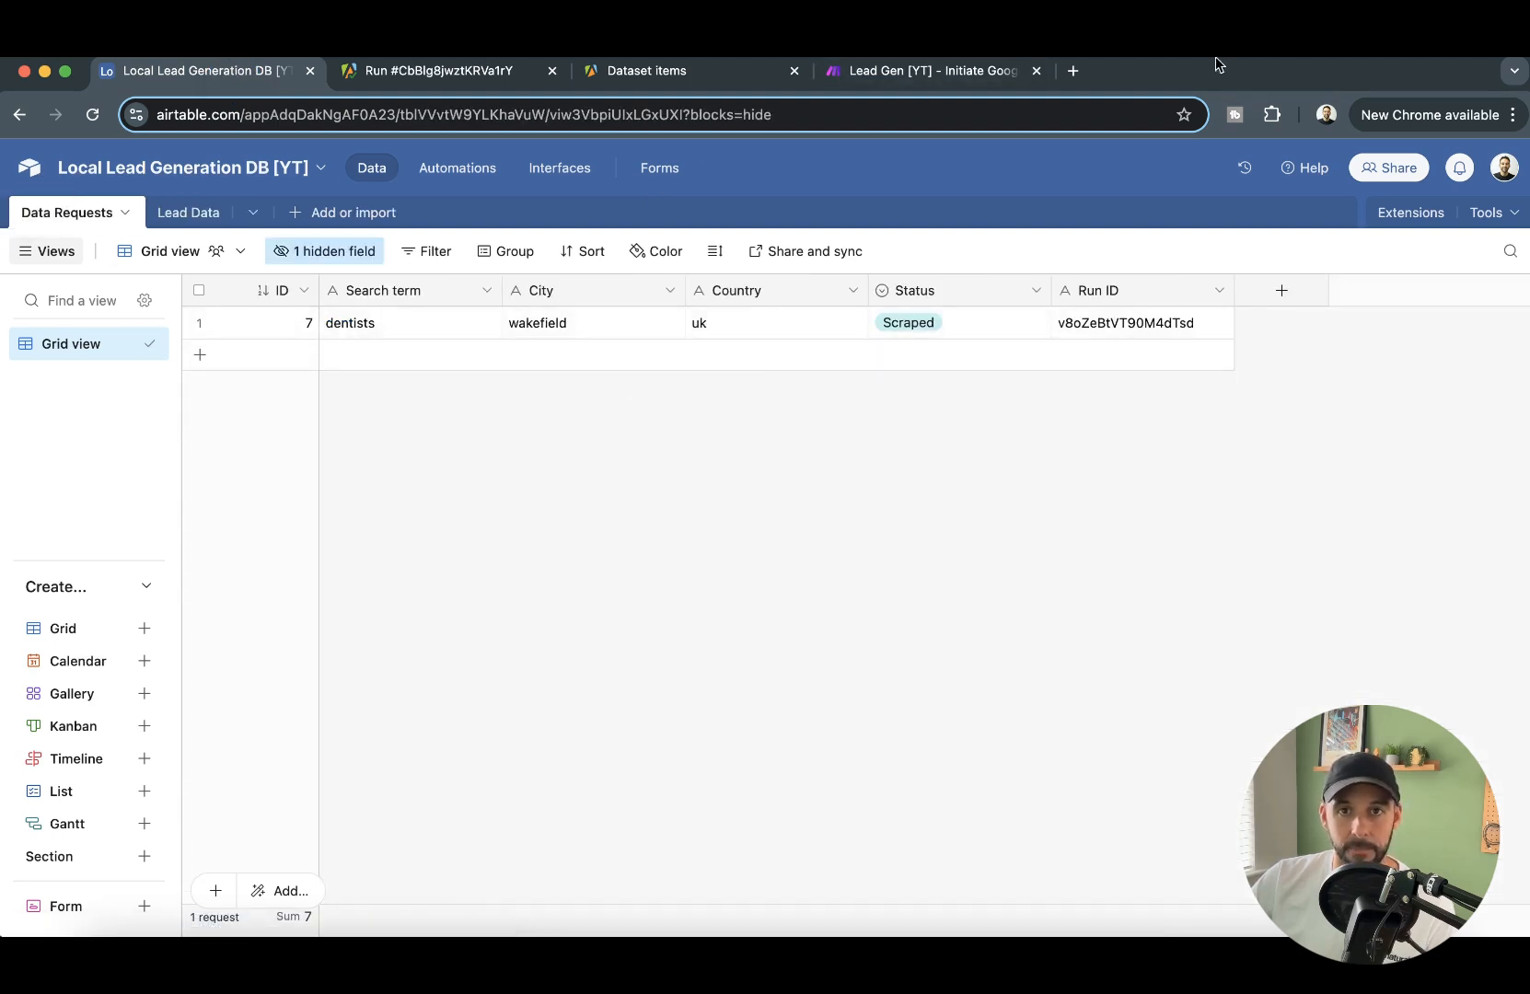
click(970, 73)
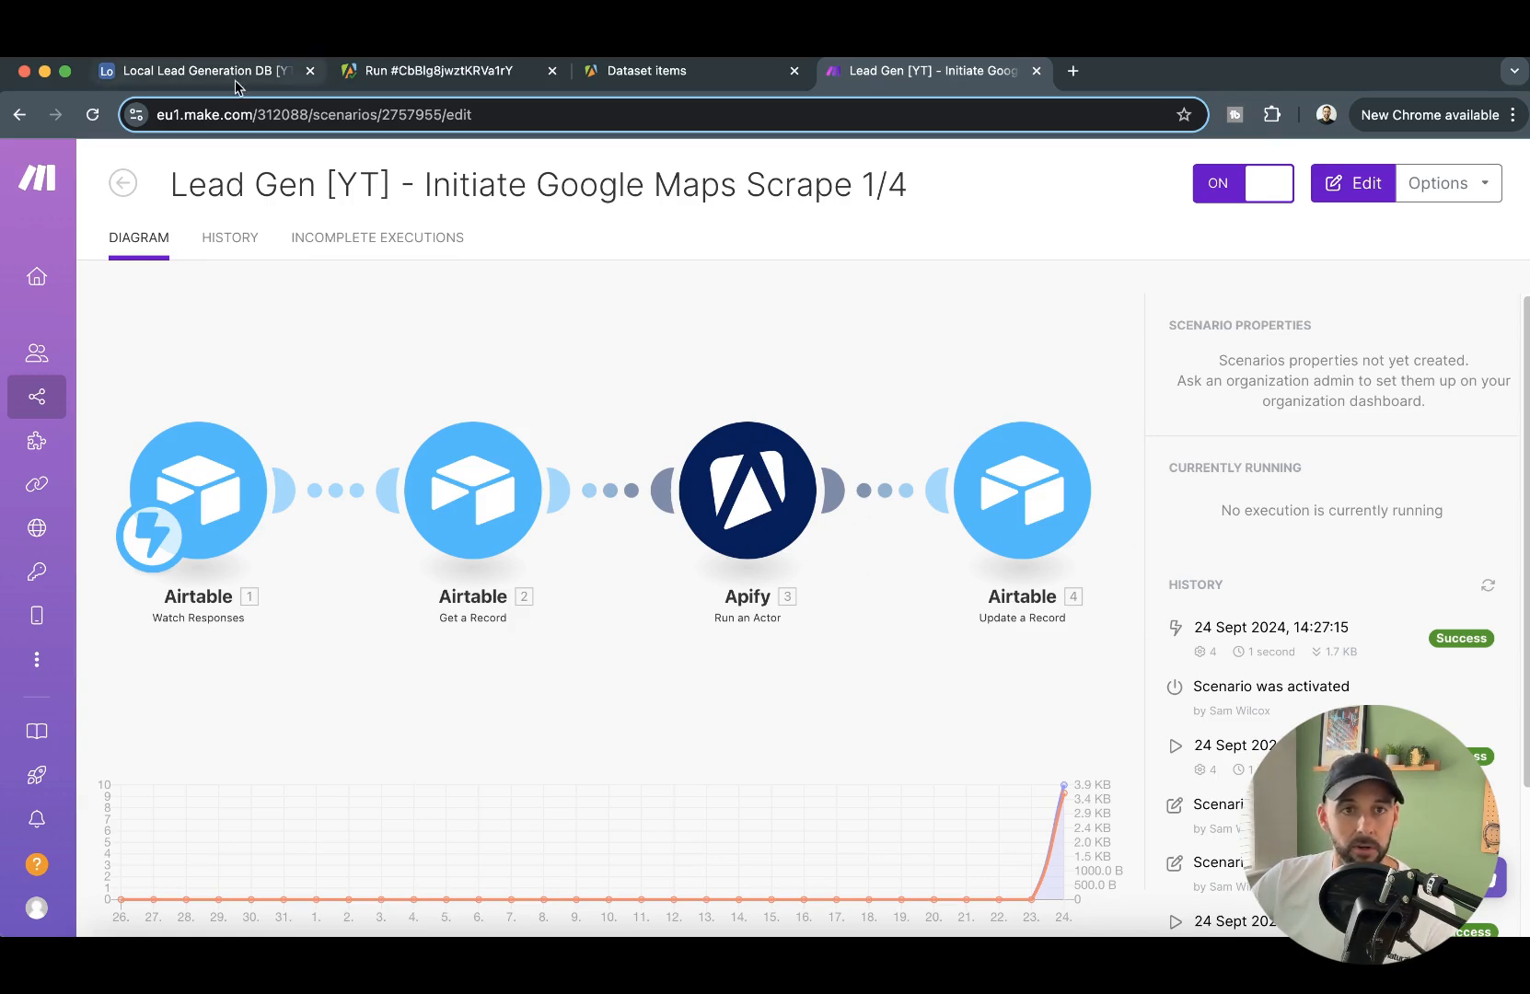
click(126, 193)
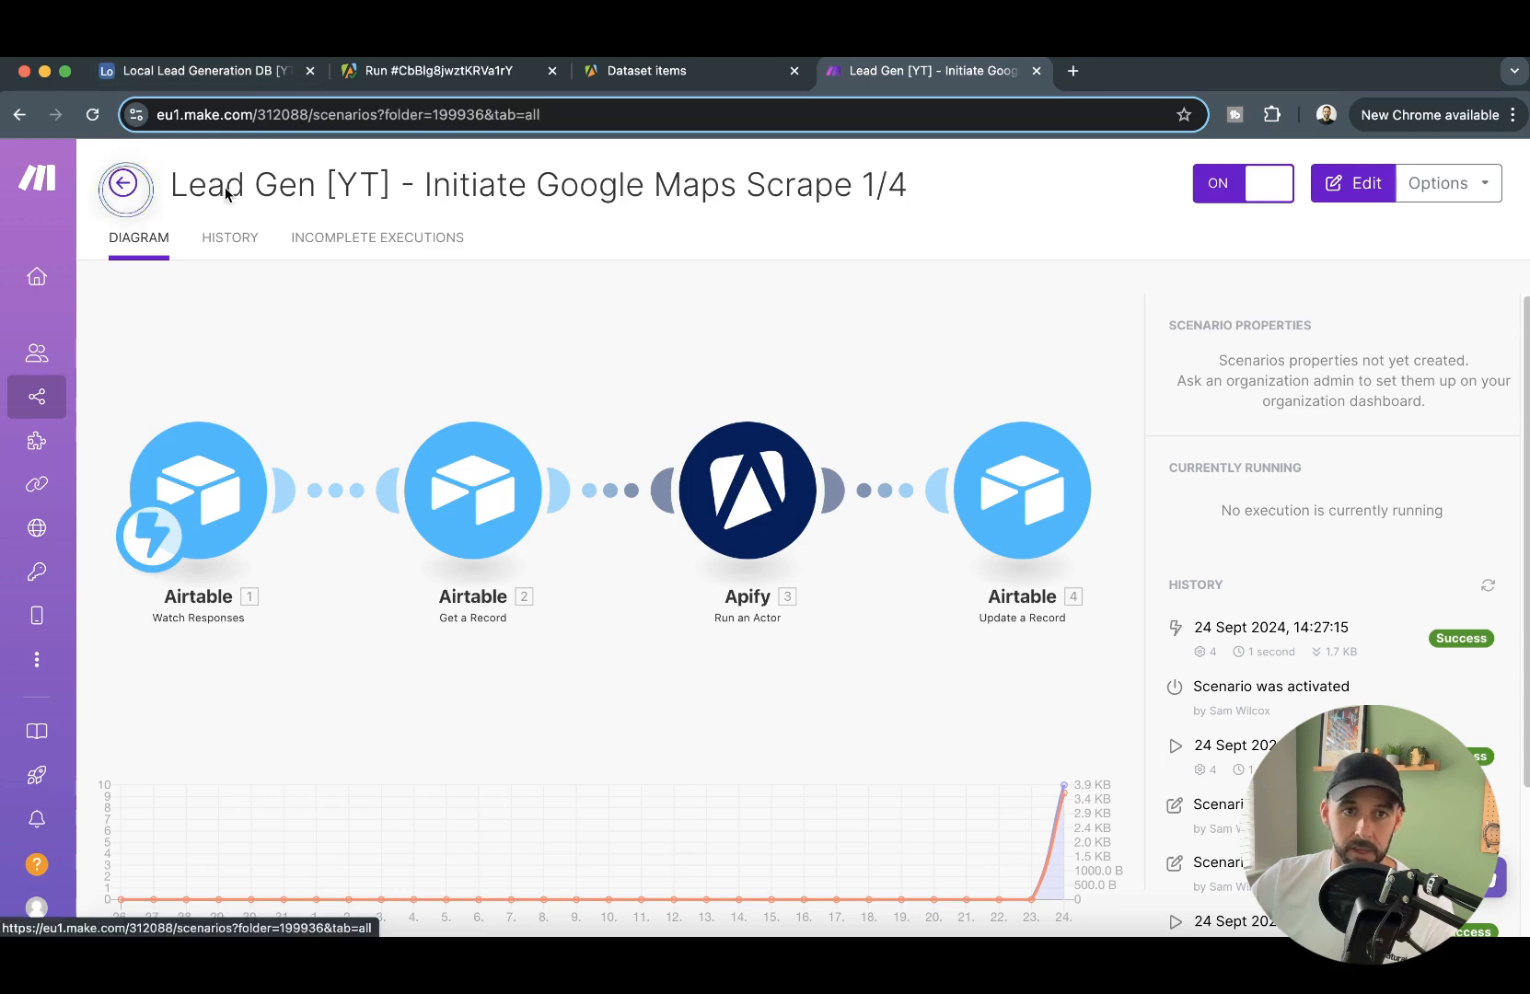
click(600, 578)
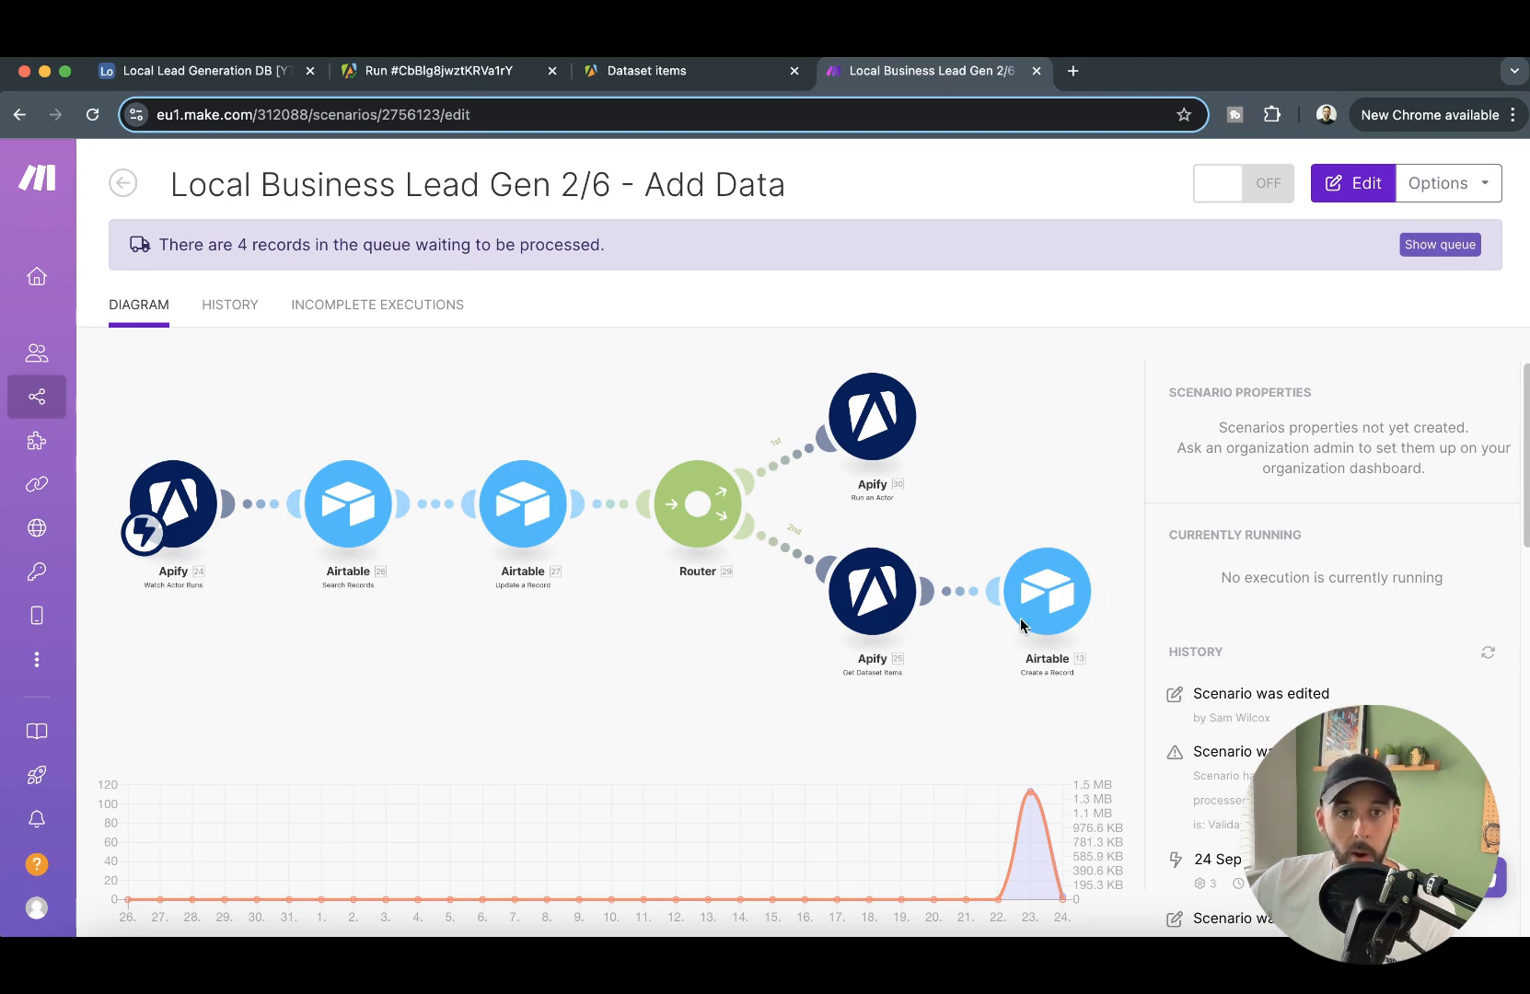
- Switch to Airtable and look through the records in the Lead Data table
click(200, 74)
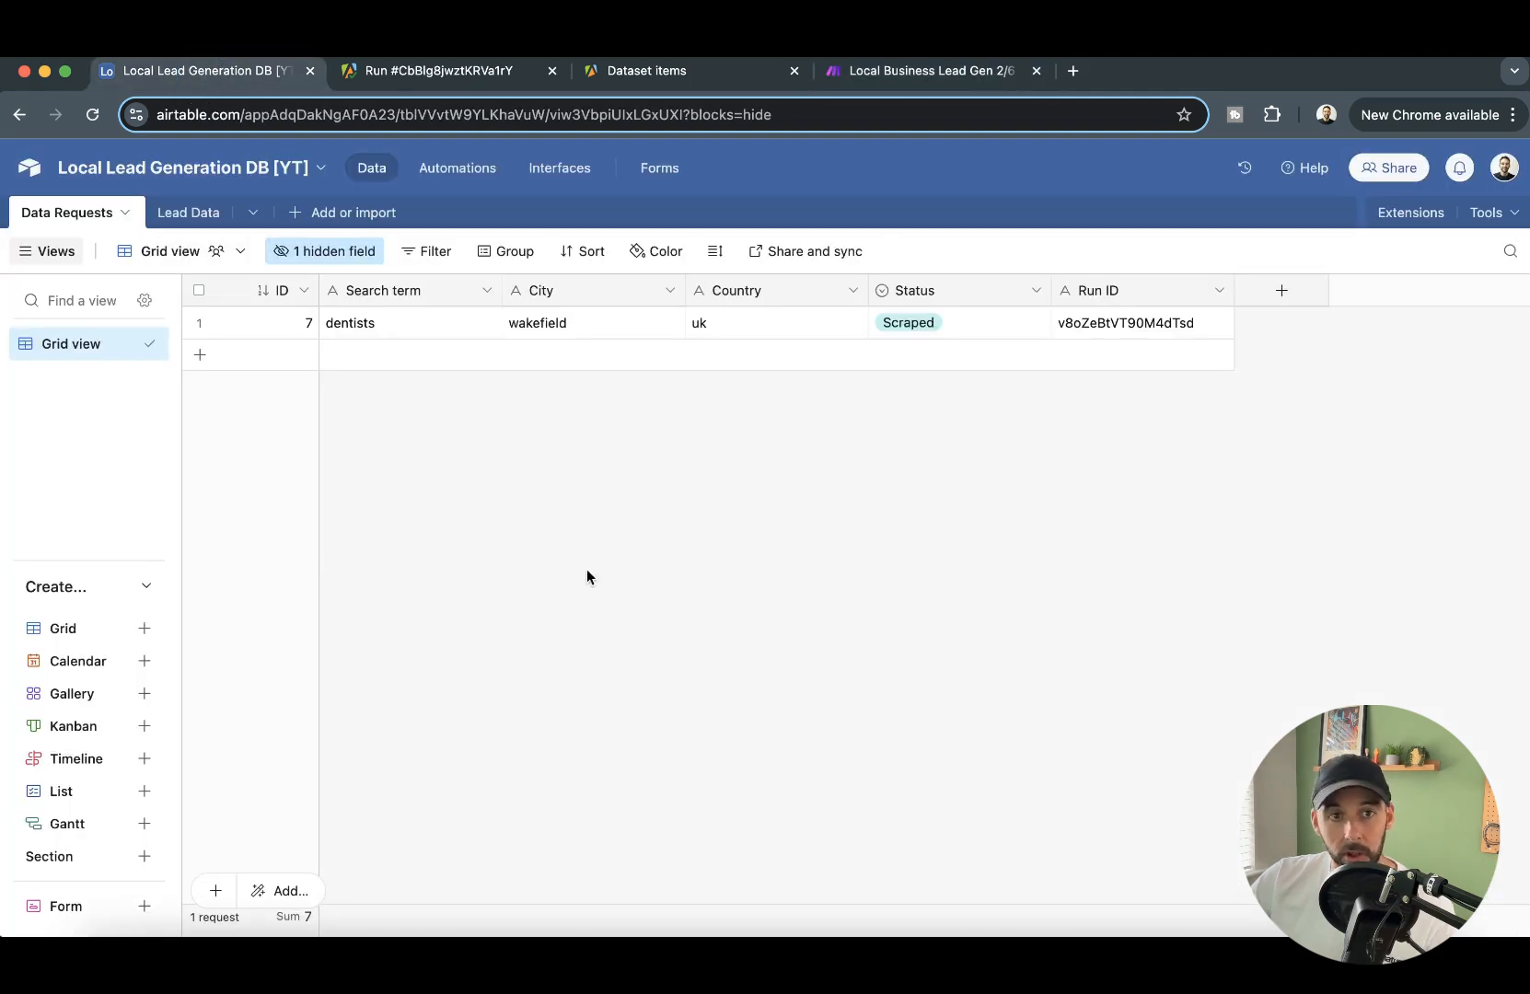
click(191, 214)
scroll(515, 396, down, 5)
scroll(595, 451, up, 5)
- Return to Make and open the Local Business Lead Gen [YT] 3/3 - Update Emails scenario
click(934, 81)
click(124, 184)
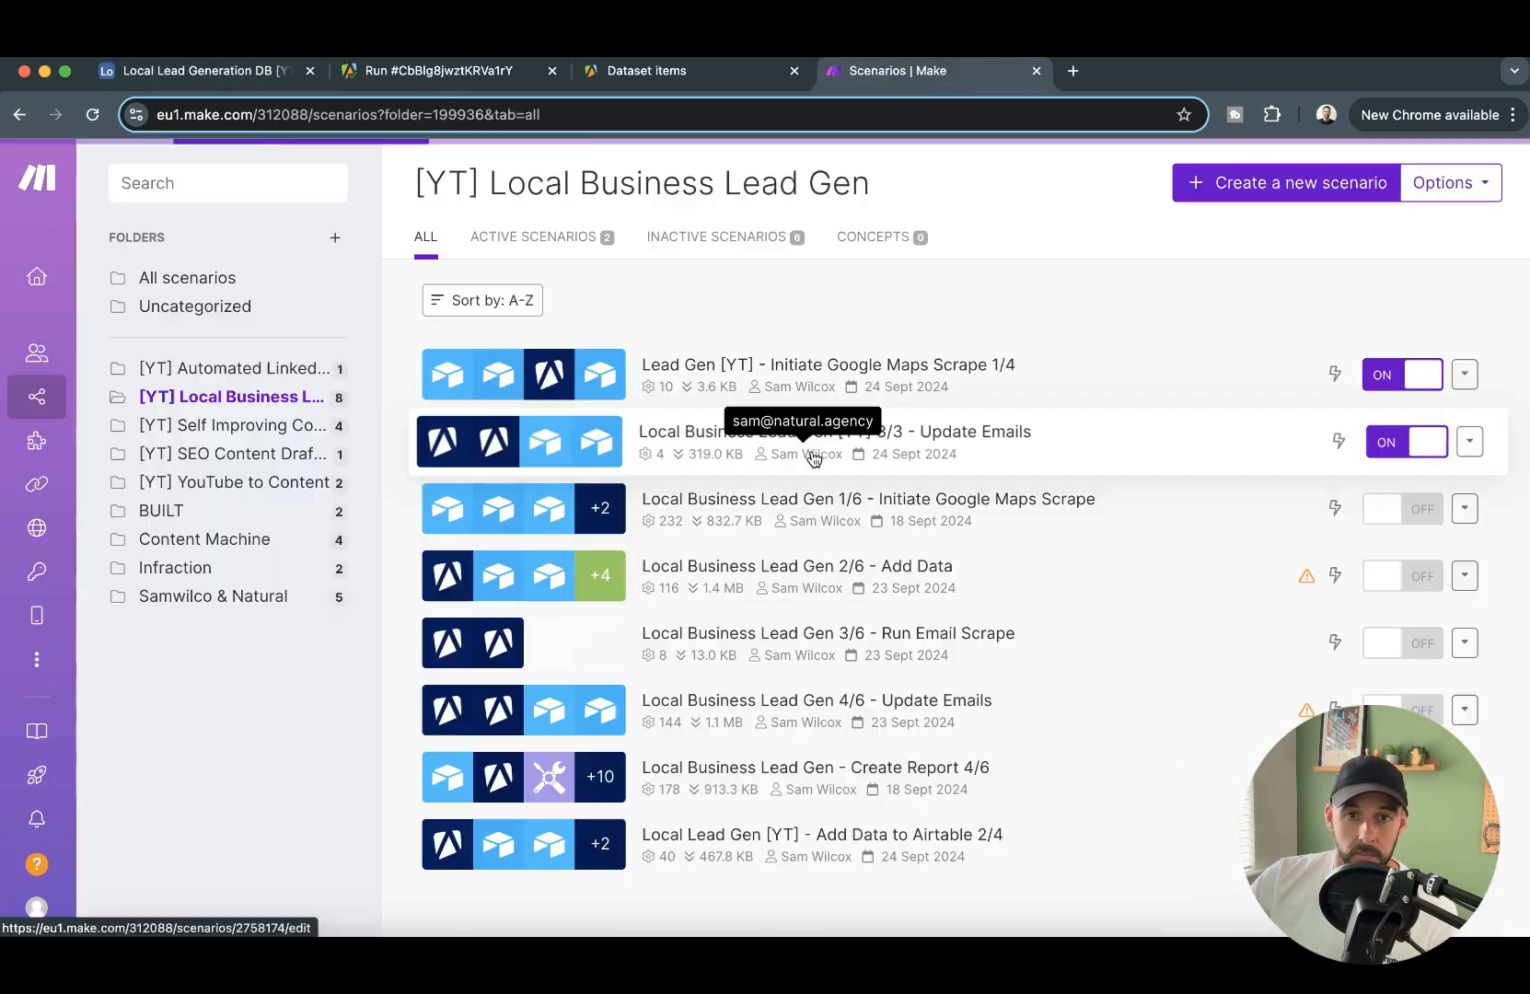
click(814, 458)
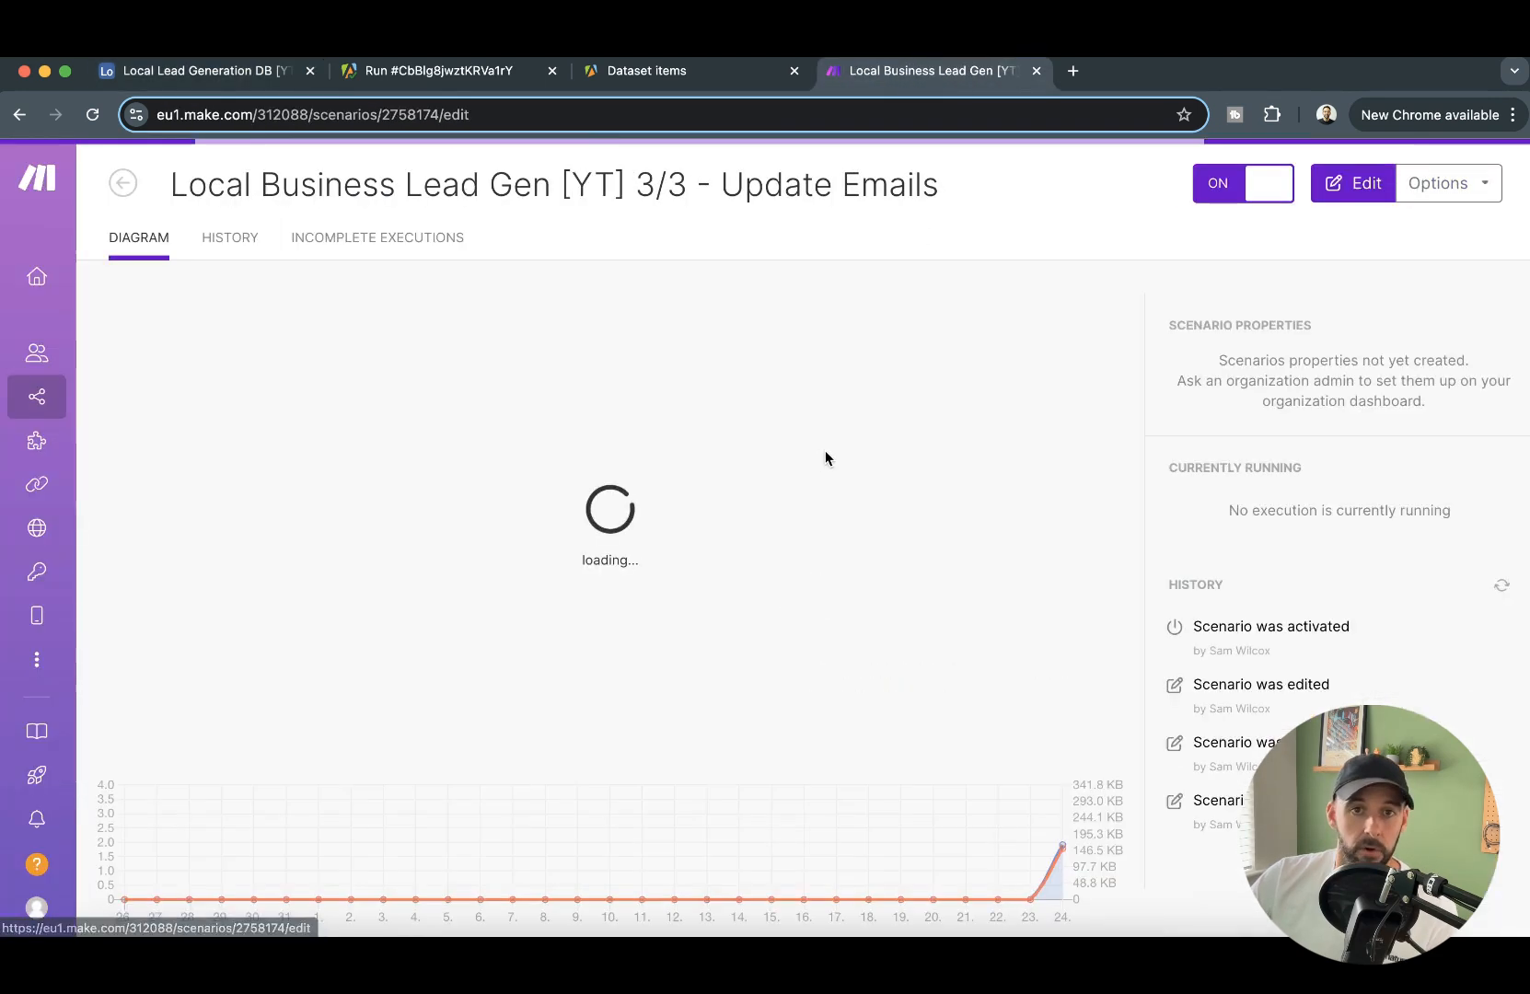